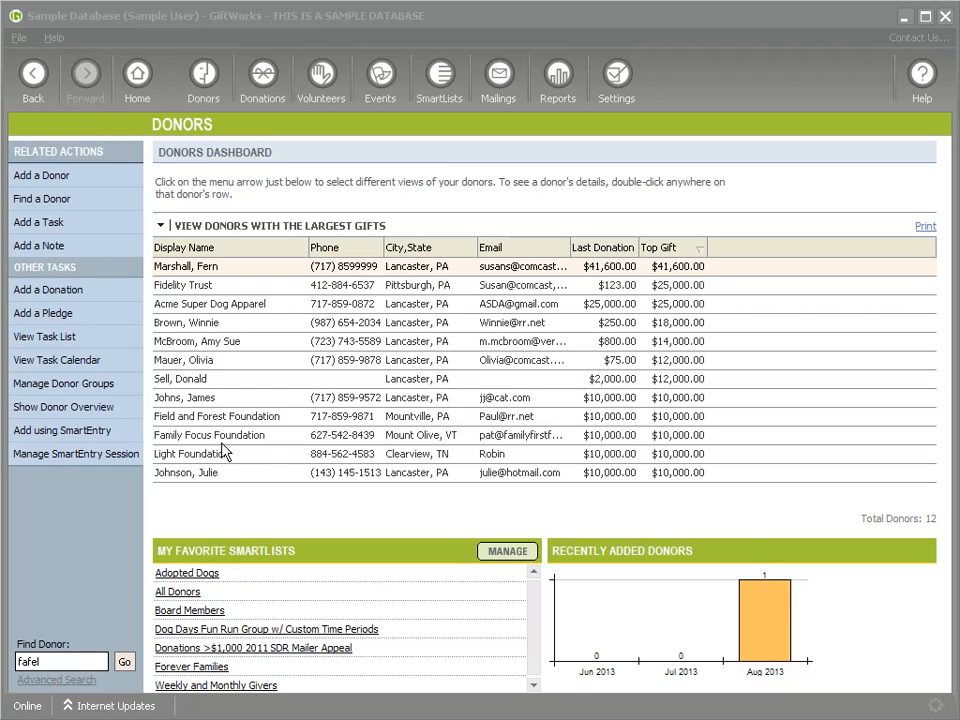
# Step: Check Family Focus Foundation's Grants tab for its funder details, then go to Settings
pyautogui.doubleClick(193, 443)
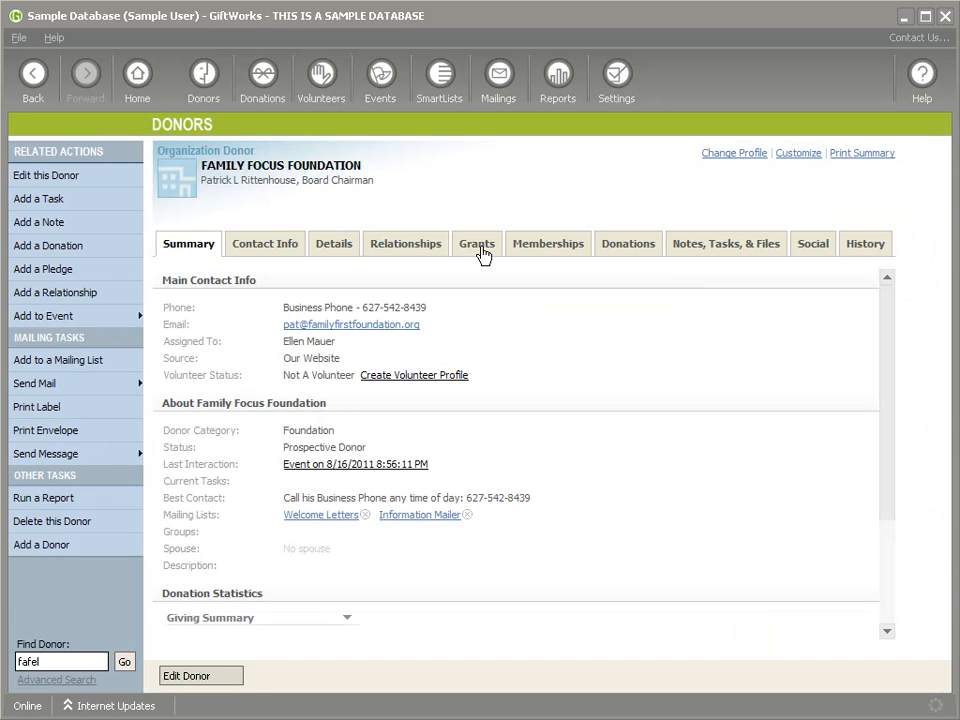
pyautogui.click(478, 248)
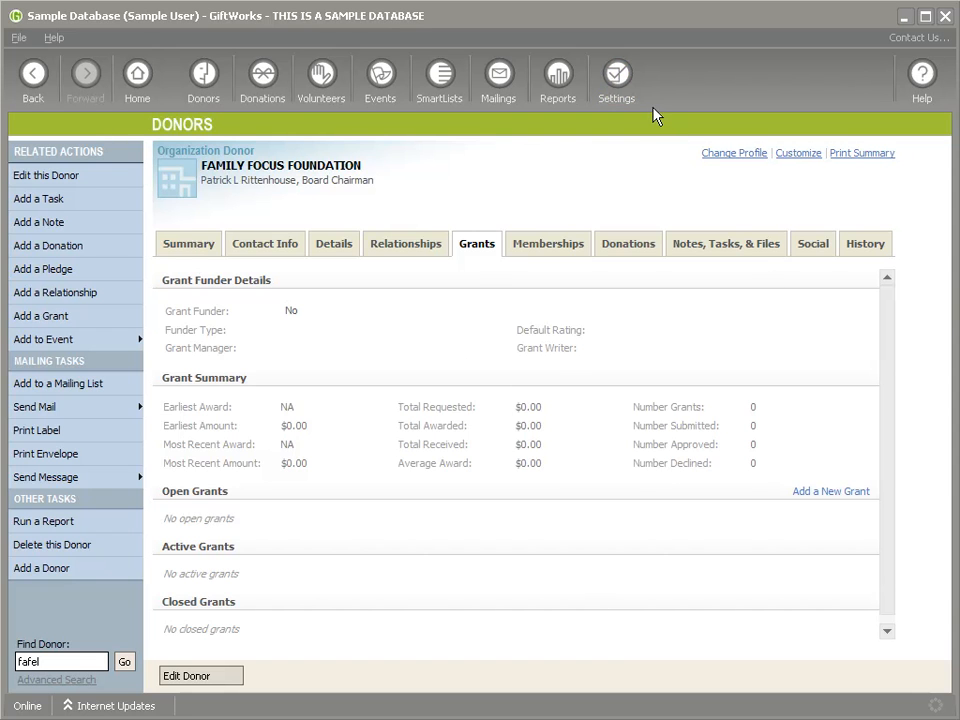
pyautogui.click(617, 85)
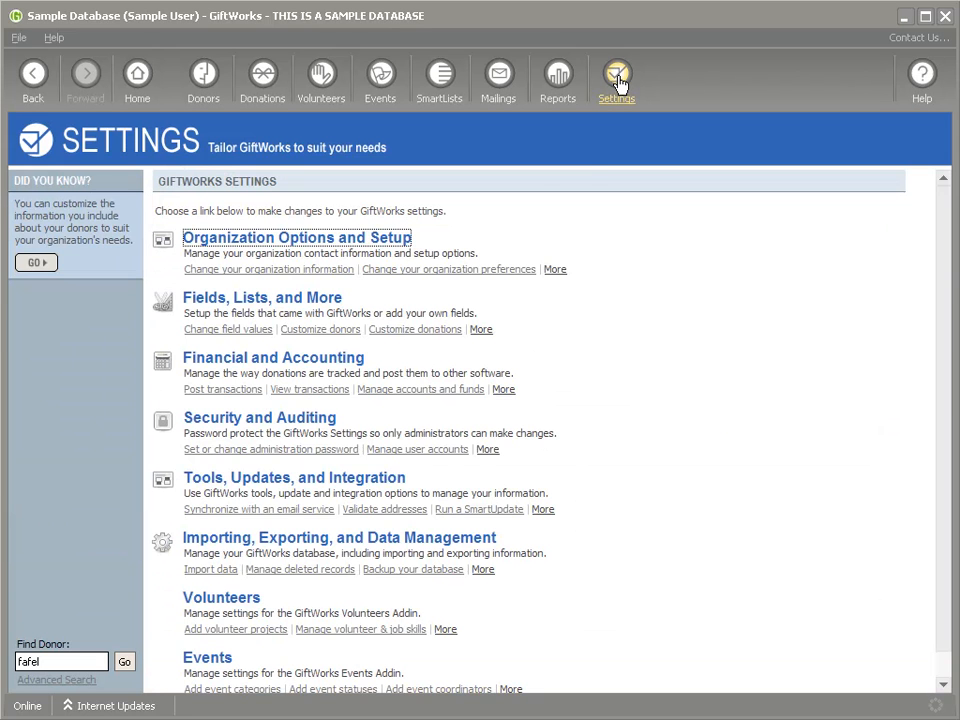
# Step: Browse the Grant Funder Types entries, such as Corporate Giving Programs and Associations, and cancel unchanged
pyautogui.click(263, 307)
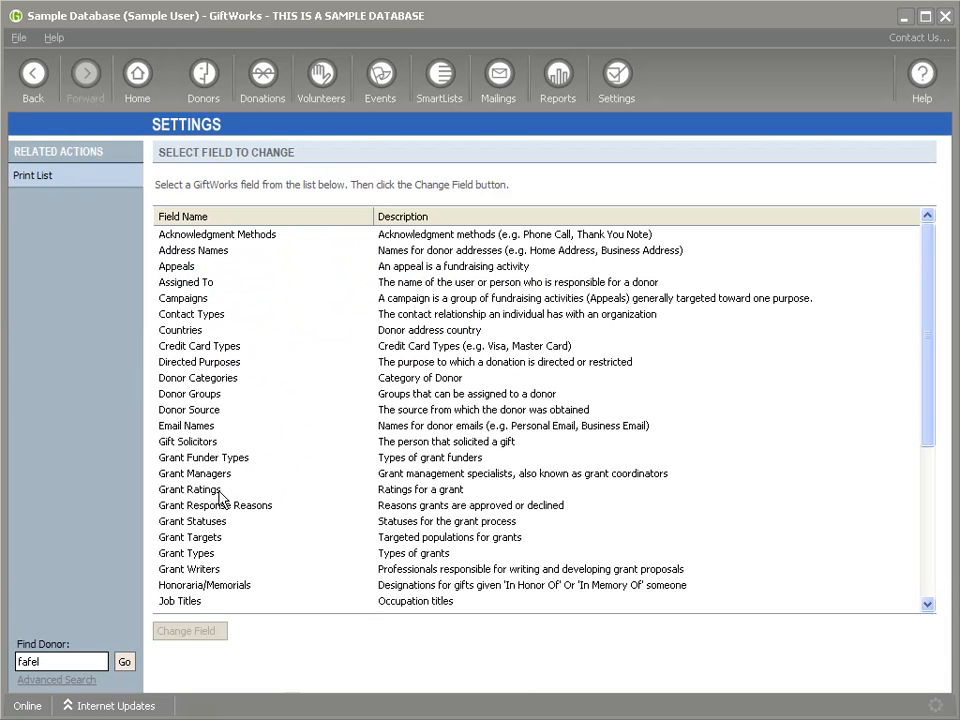
pyautogui.click(205, 457)
pyautogui.moveTo(932, 403); pyautogui.dragTo(930, 443)
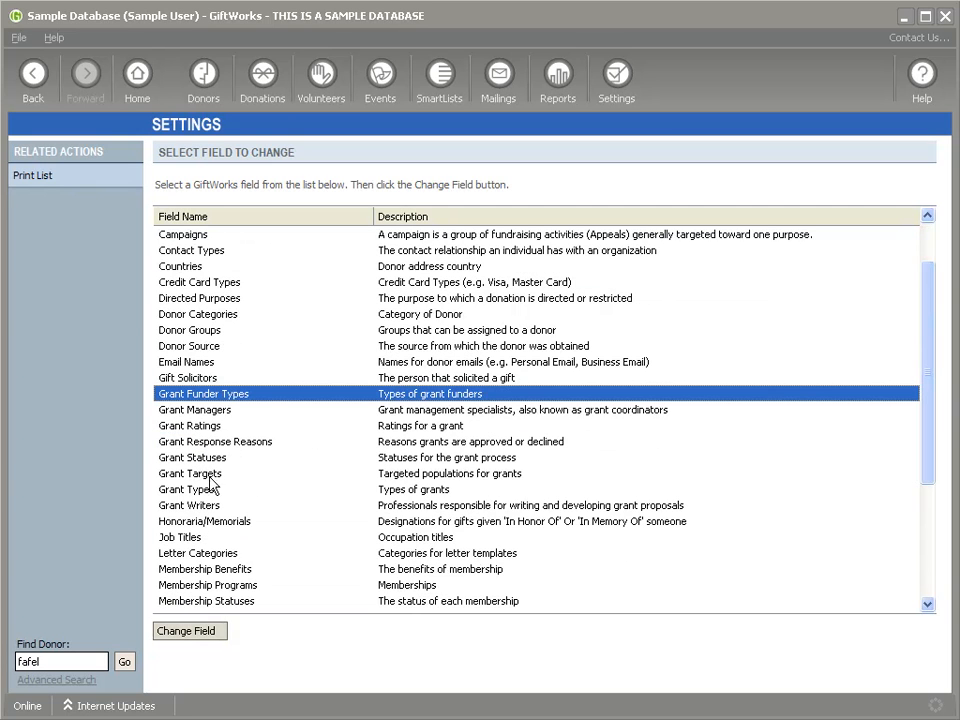
pyautogui.doubleClick(208, 398)
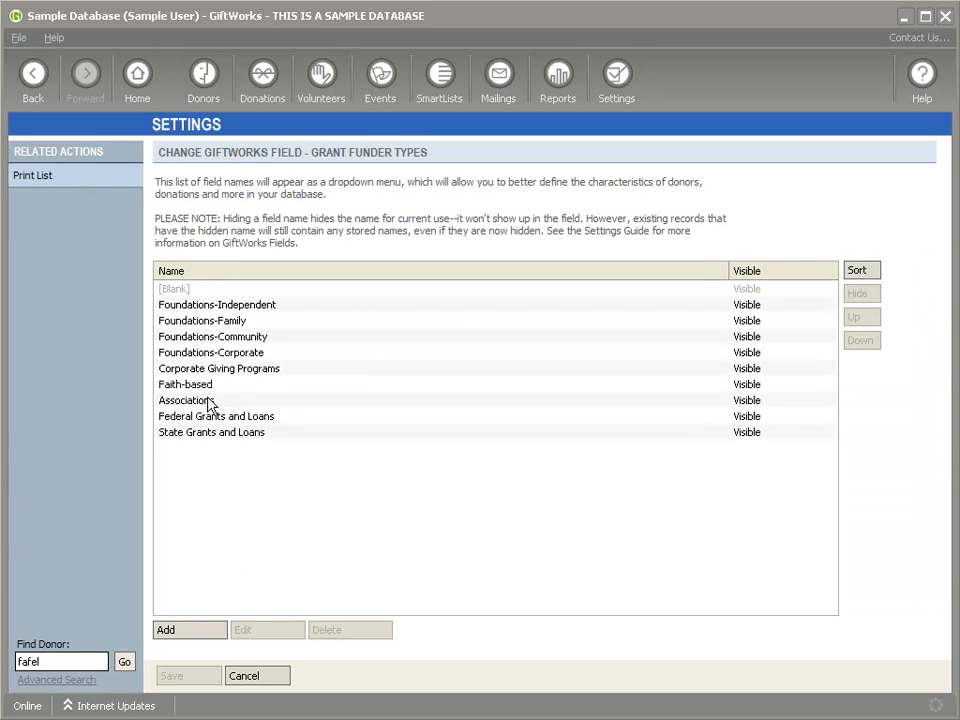
pyautogui.click(168, 370)
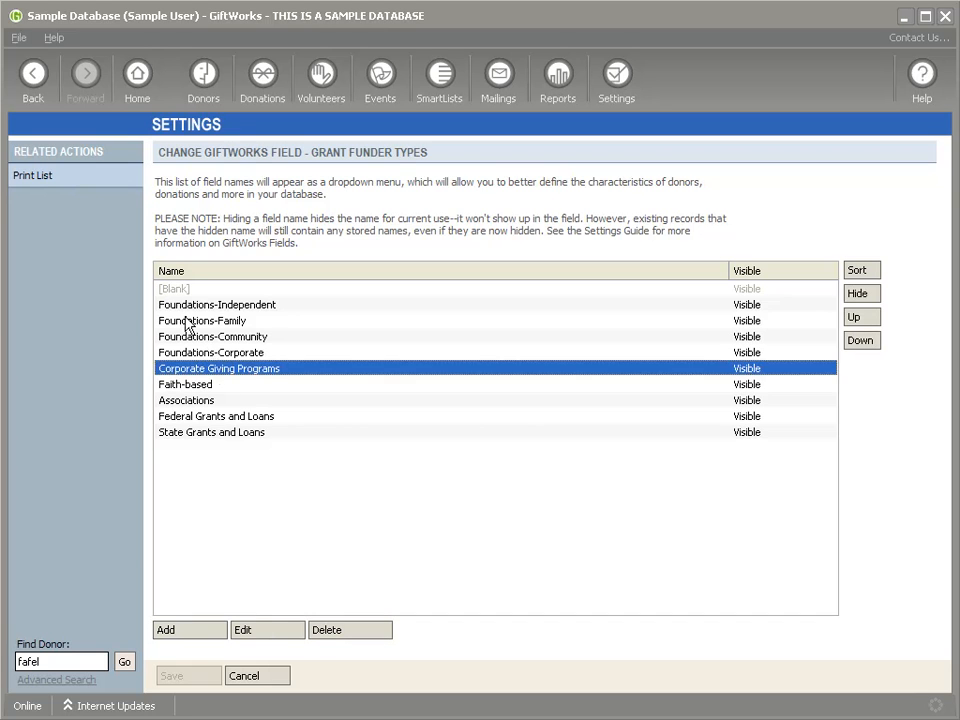
pyautogui.click(224, 306)
pyautogui.click(222, 320)
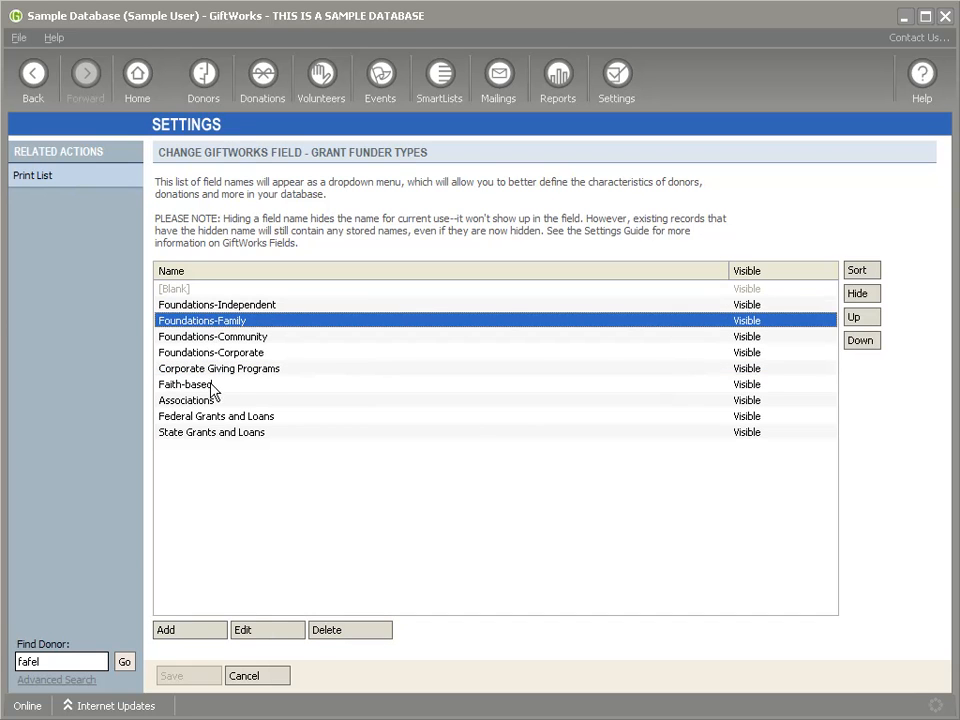
pyautogui.click(213, 388)
pyautogui.click(199, 398)
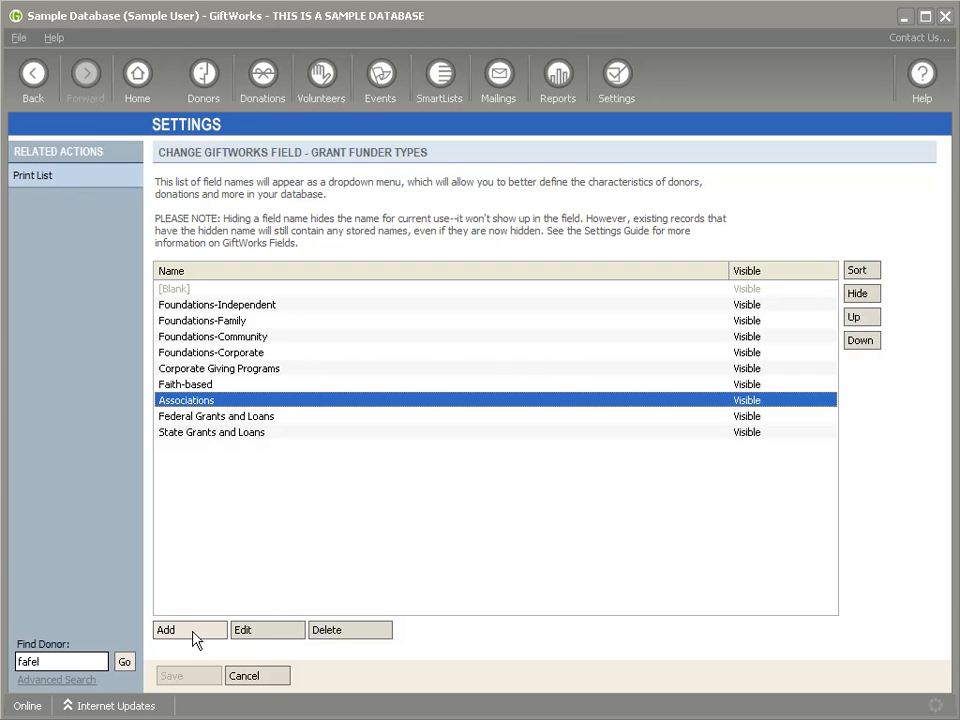
pyautogui.click(240, 680)
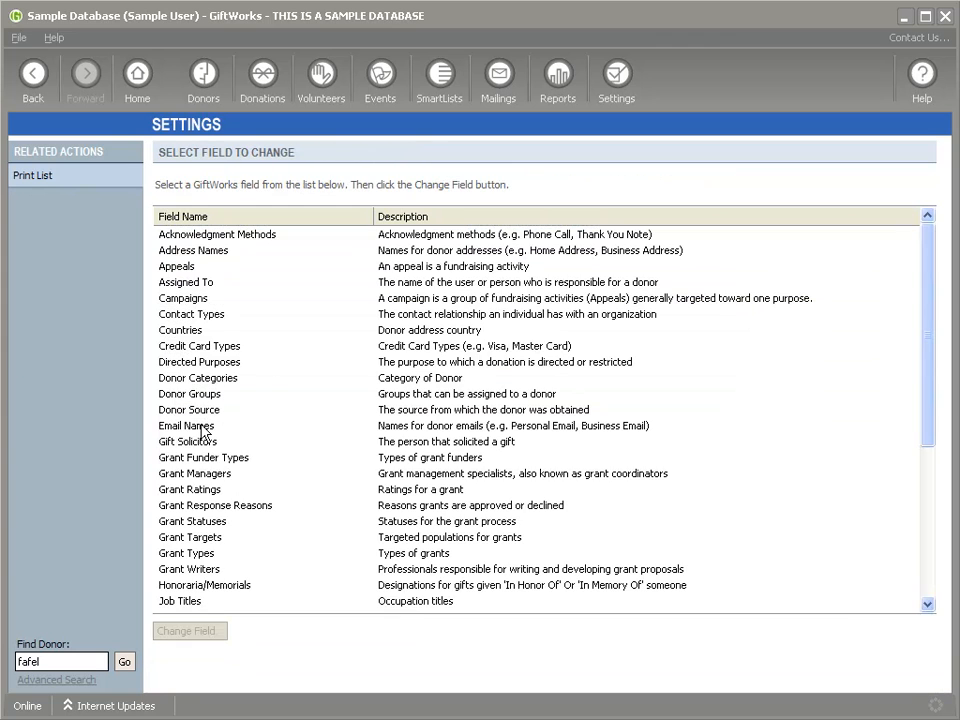
# Step: In Grant Managers, add an existing donor found by a name search as a manager
pyautogui.click(204, 459)
pyautogui.click(198, 474)
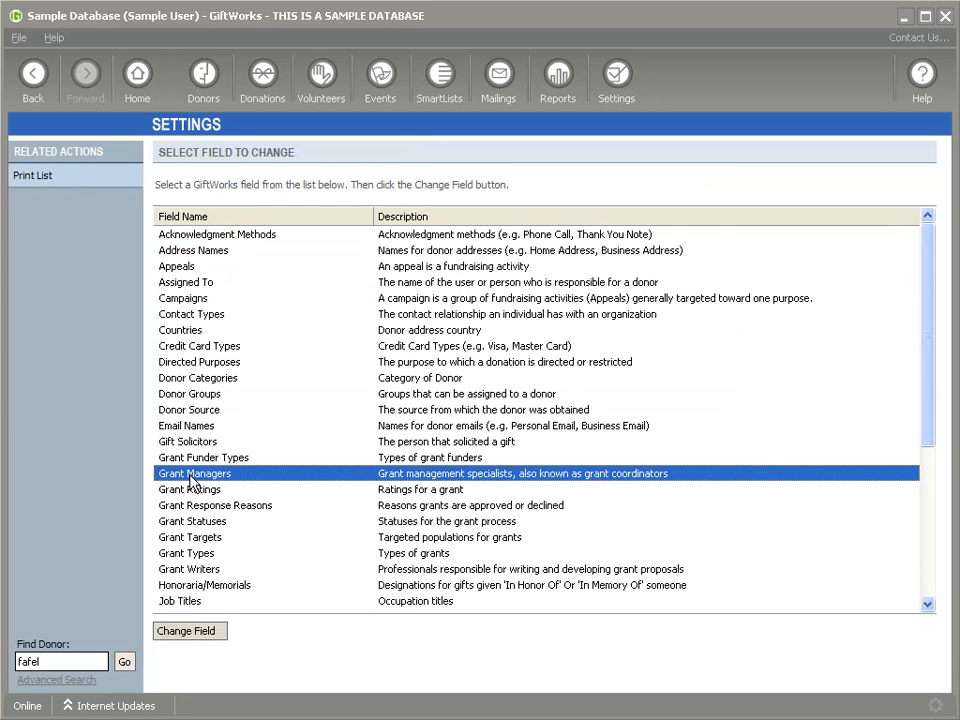
pyautogui.doubleClick(198, 475)
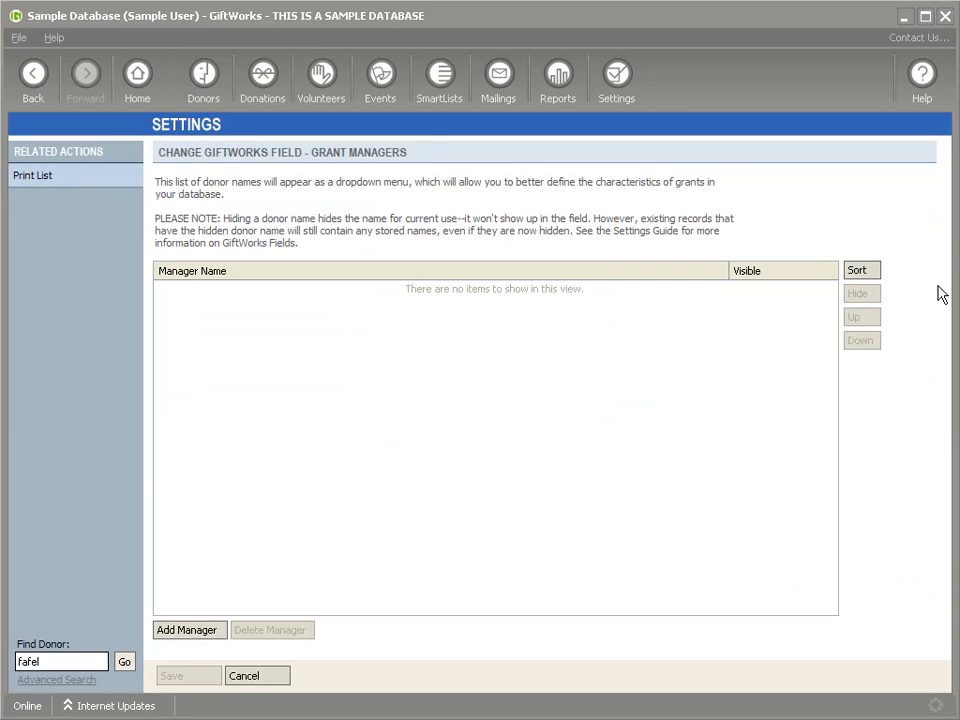
pyautogui.click(199, 630)
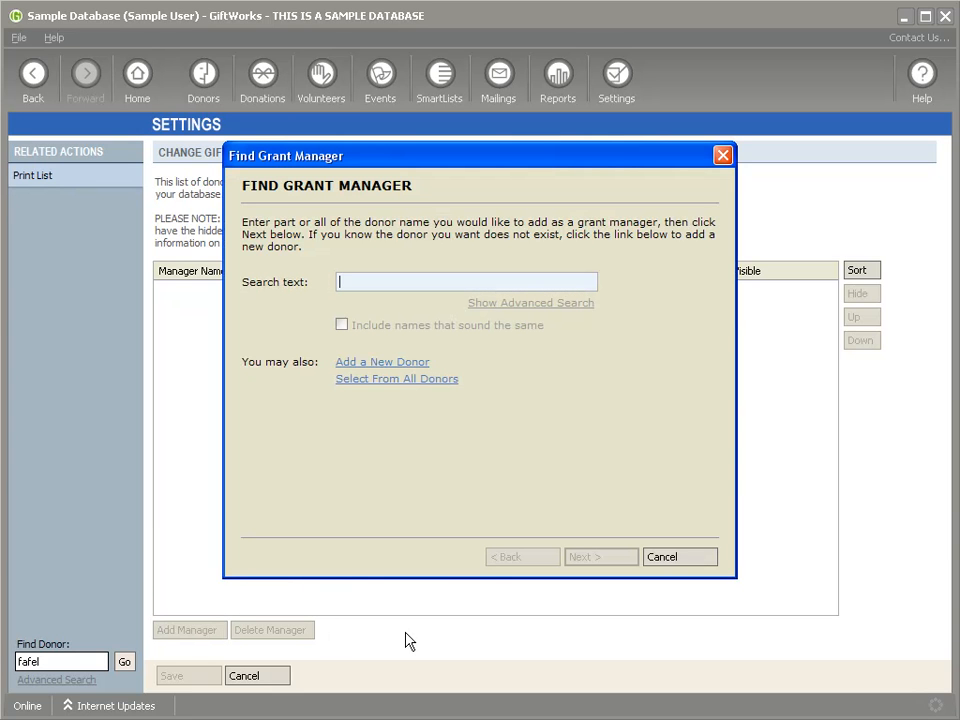
pyautogui.write('fafel')
pyautogui.press('Return')
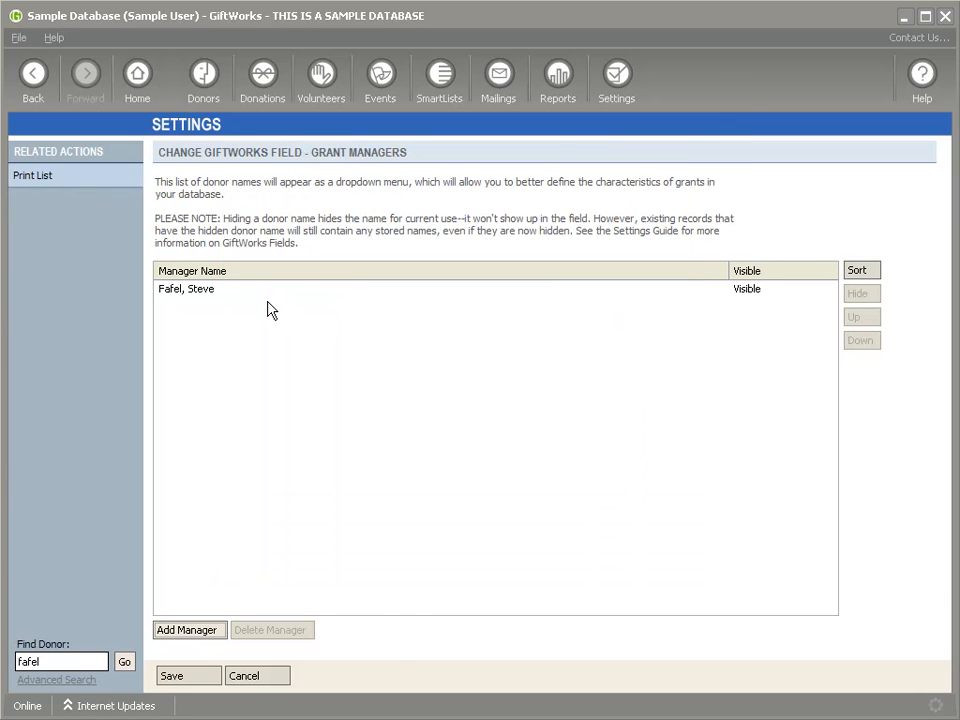
pyautogui.click(201, 293)
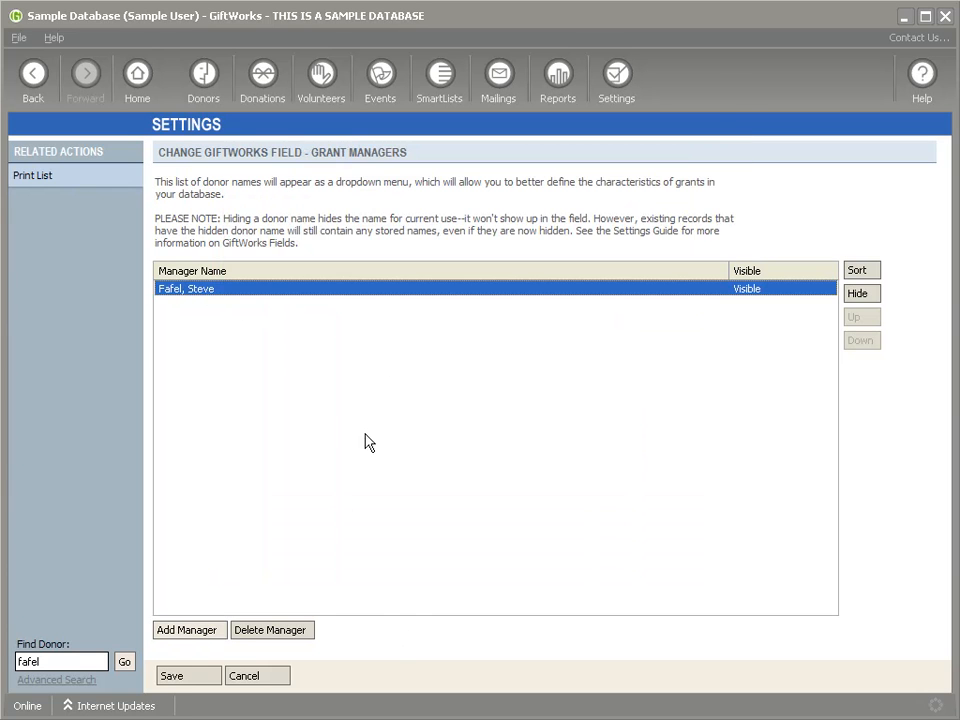
# Step: Create a new donor as a second grant manager through the new-donor wizard and save the list
pyautogui.click(186, 632)
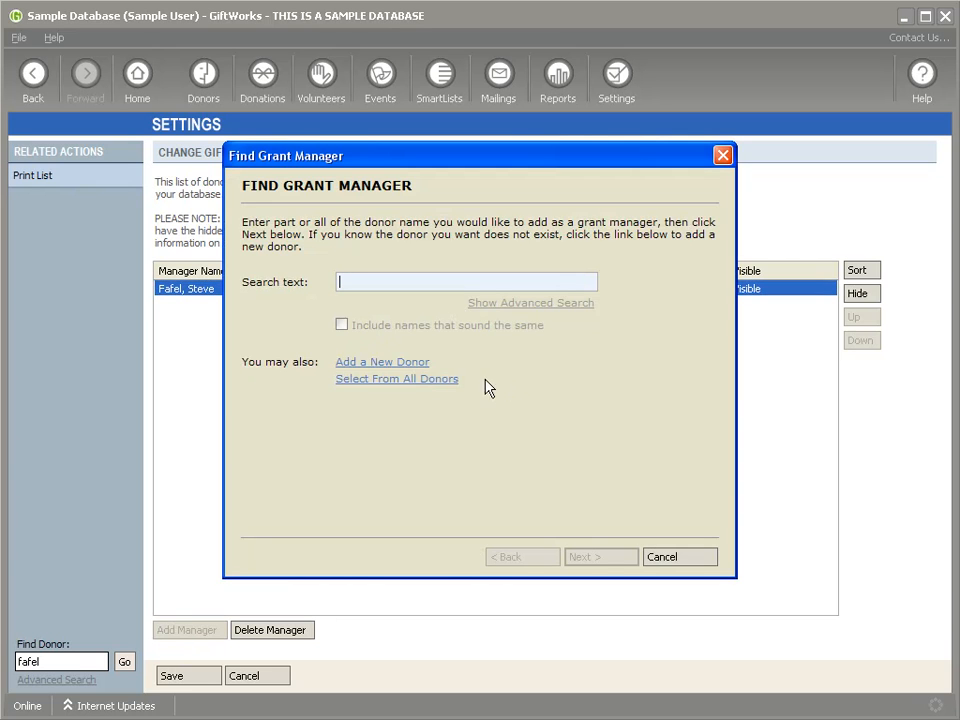
pyautogui.click(373, 366)
pyautogui.write('Susie GrantManager')
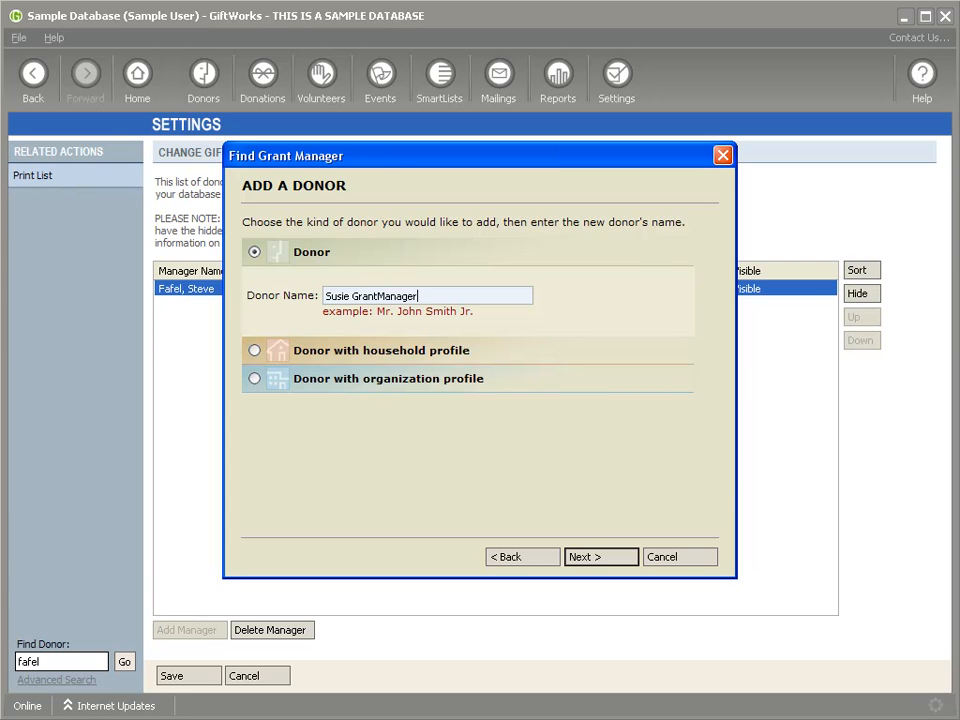
pyautogui.press('Return')
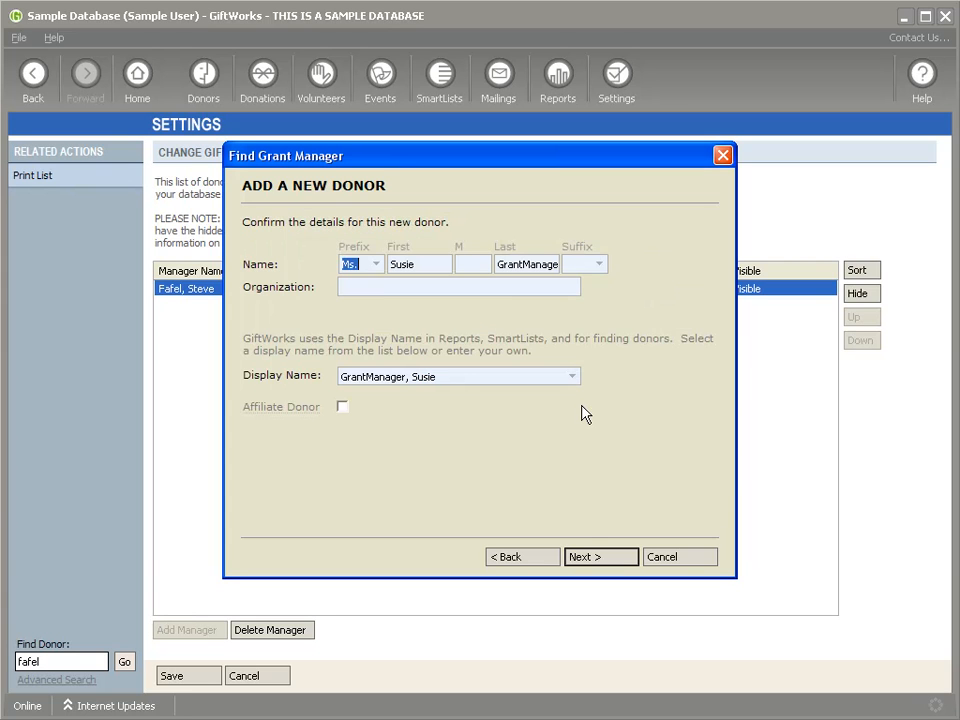
pyautogui.click(592, 560)
pyautogui.click(592, 560)
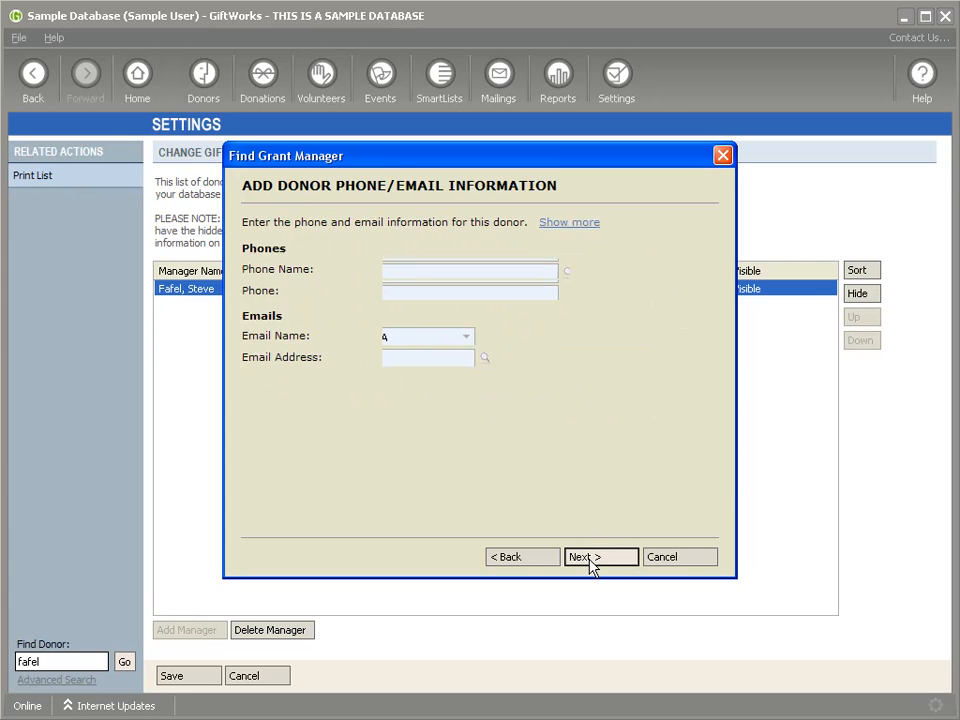
pyautogui.click(592, 560)
pyautogui.click(592, 560)
pyautogui.click(592, 560)
pyautogui.click(596, 560)
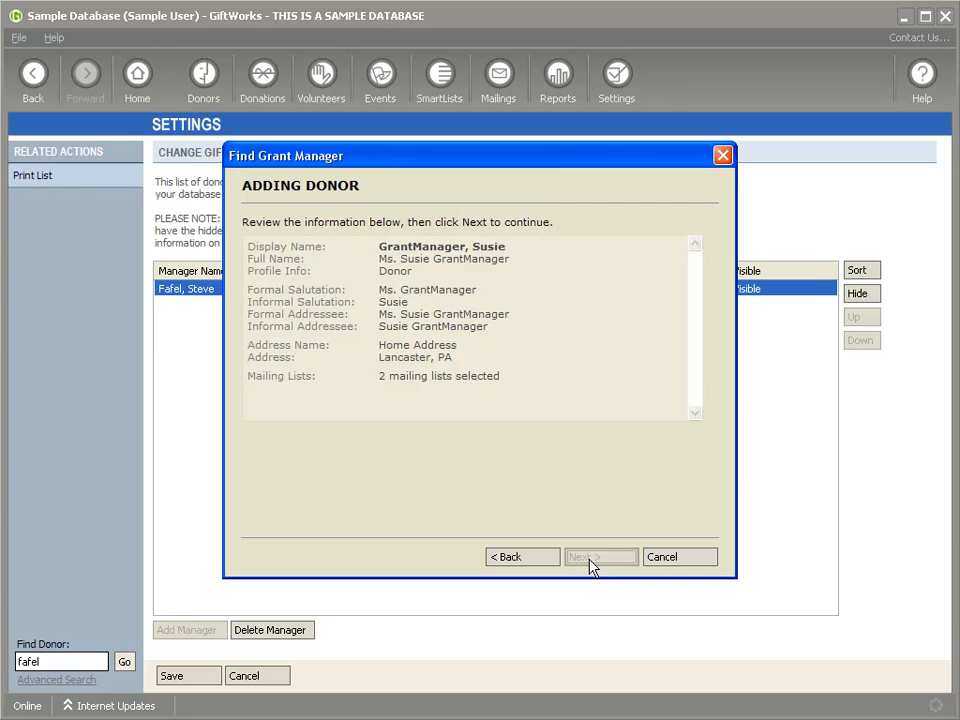
pyautogui.click(598, 560)
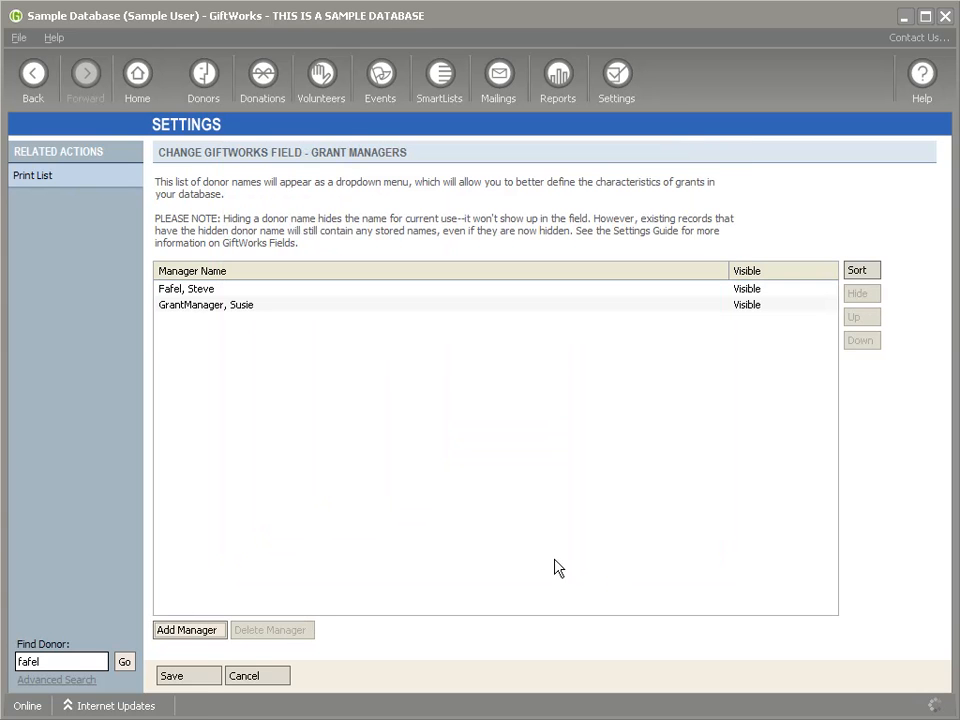
pyautogui.click(204, 682)
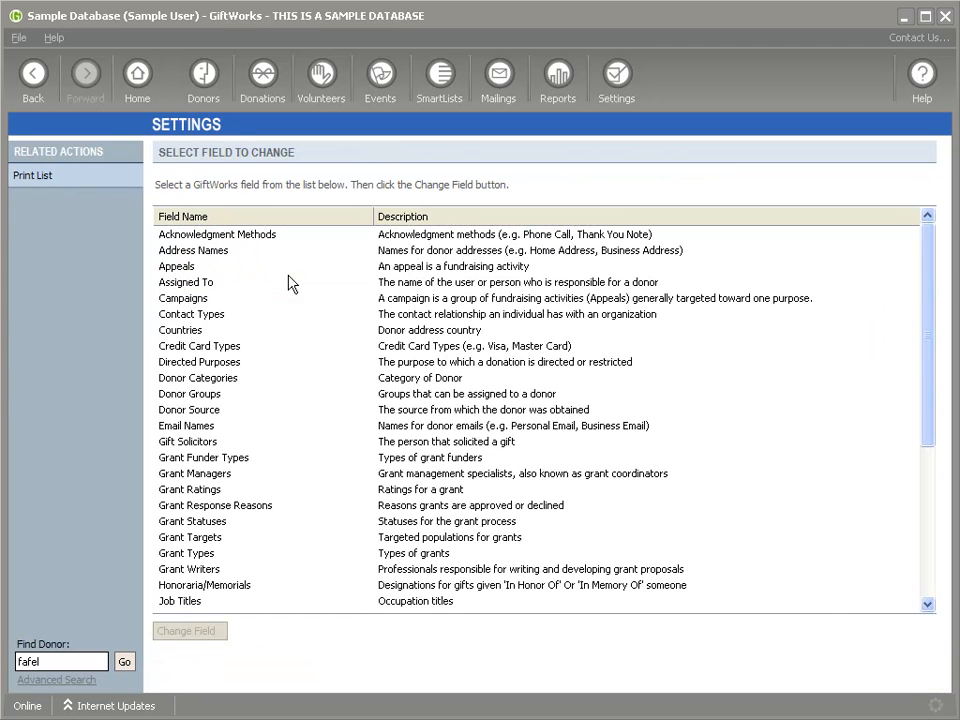
pyautogui.click(271, 476)
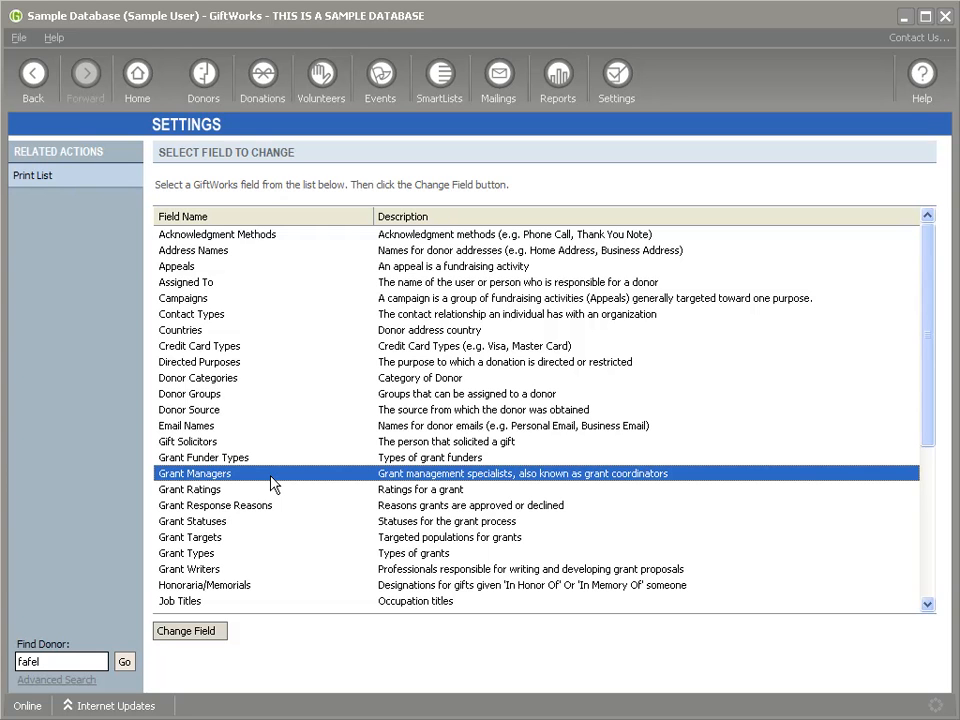
pyautogui.doubleClick(272, 489)
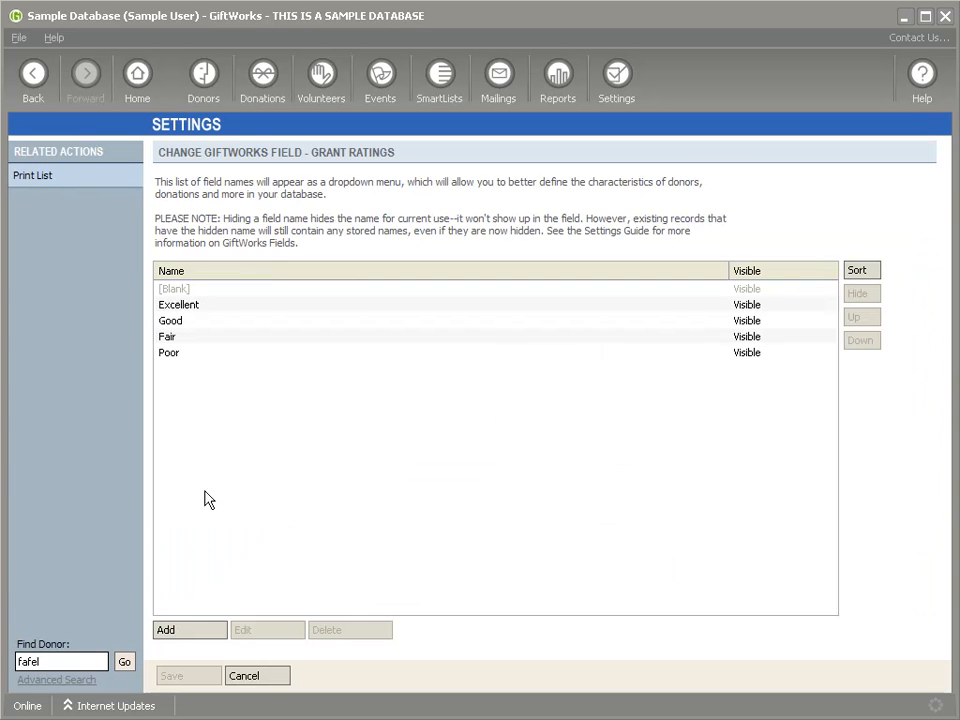
pyautogui.click(190, 306)
pyautogui.click(185, 324)
pyautogui.click(184, 340)
pyautogui.click(183, 355)
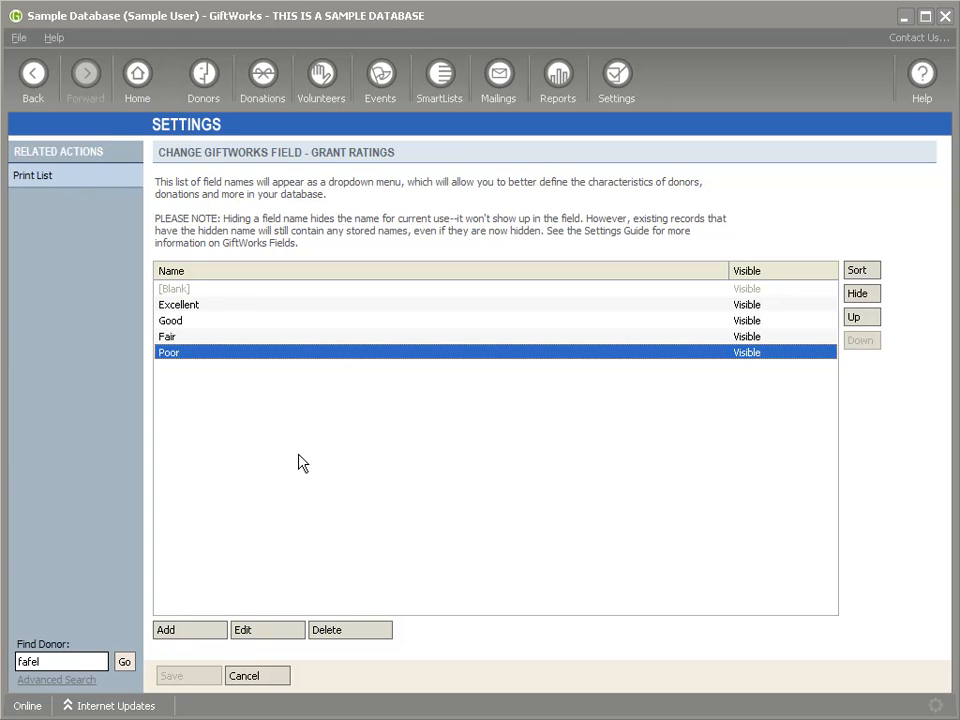
pyautogui.click(190, 306)
pyautogui.click(185, 322)
pyautogui.click(180, 340)
pyautogui.click(180, 353)
pyautogui.click(182, 322)
pyautogui.click(178, 340)
pyautogui.click(178, 352)
pyautogui.click(180, 306)
pyautogui.click(180, 322)
pyautogui.click(180, 338)
pyautogui.click(174, 356)
pyautogui.click(176, 306)
pyautogui.click(176, 322)
pyautogui.click(176, 338)
pyautogui.click(172, 354)
pyautogui.click(254, 677)
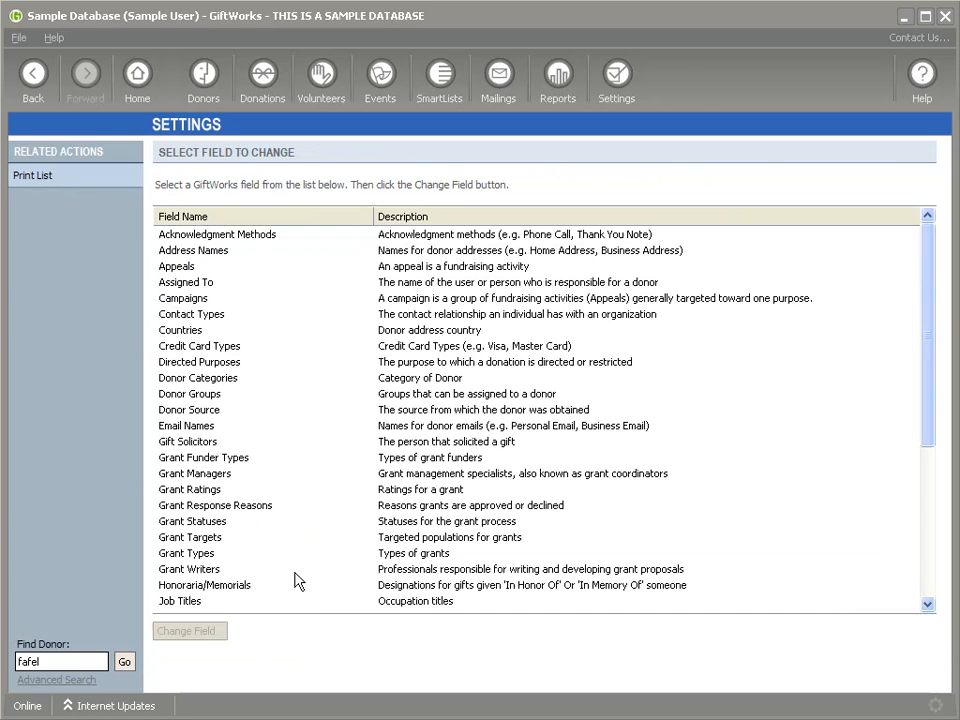
# Step: Review Grant Response Reasons like Does not meet priorities and Program not sustainable, closing unchanged
pyautogui.doubleClick(213, 508)
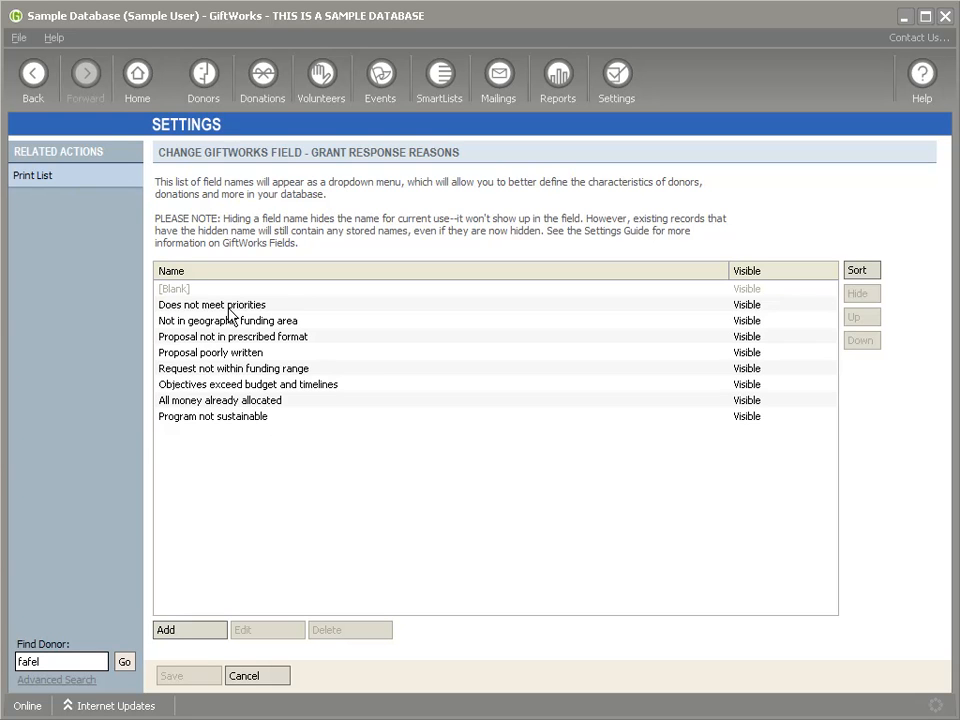
pyautogui.click(229, 306)
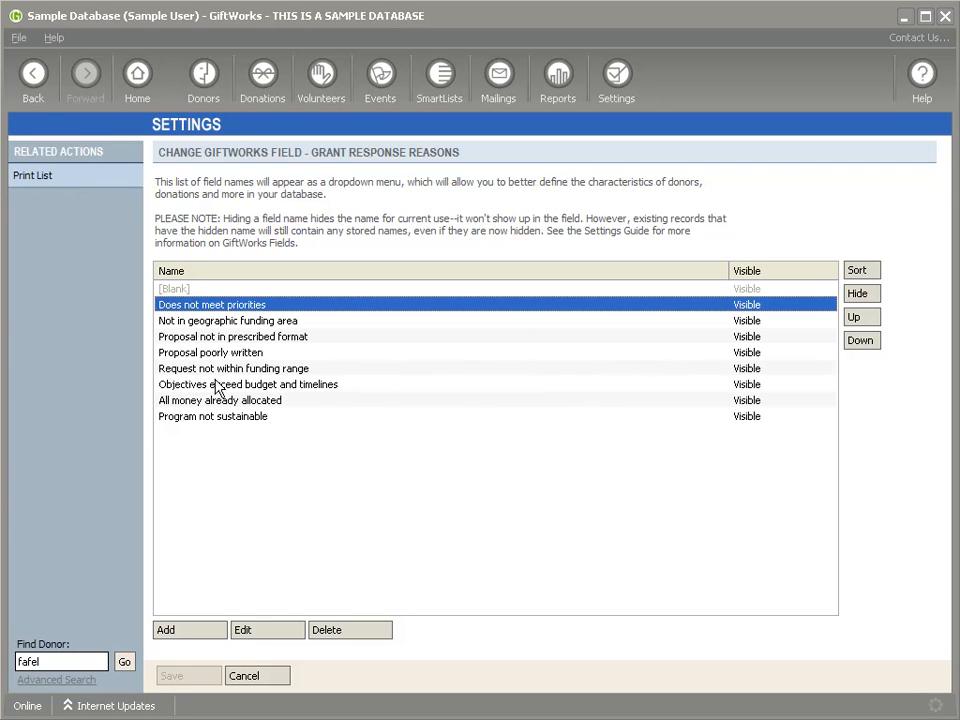
pyautogui.click(215, 418)
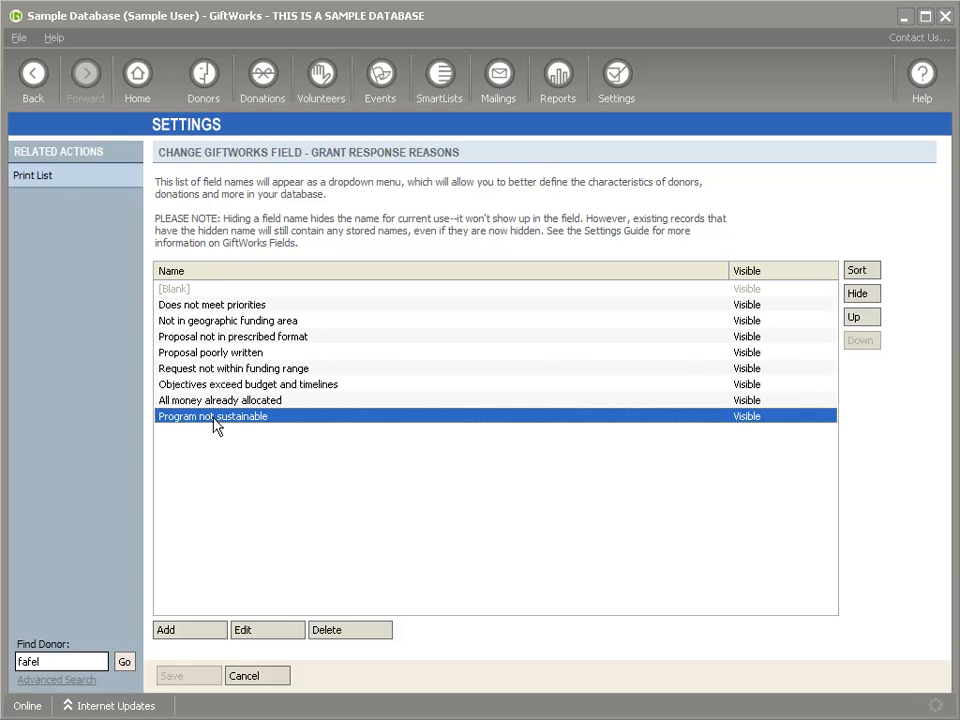
pyautogui.click(203, 355)
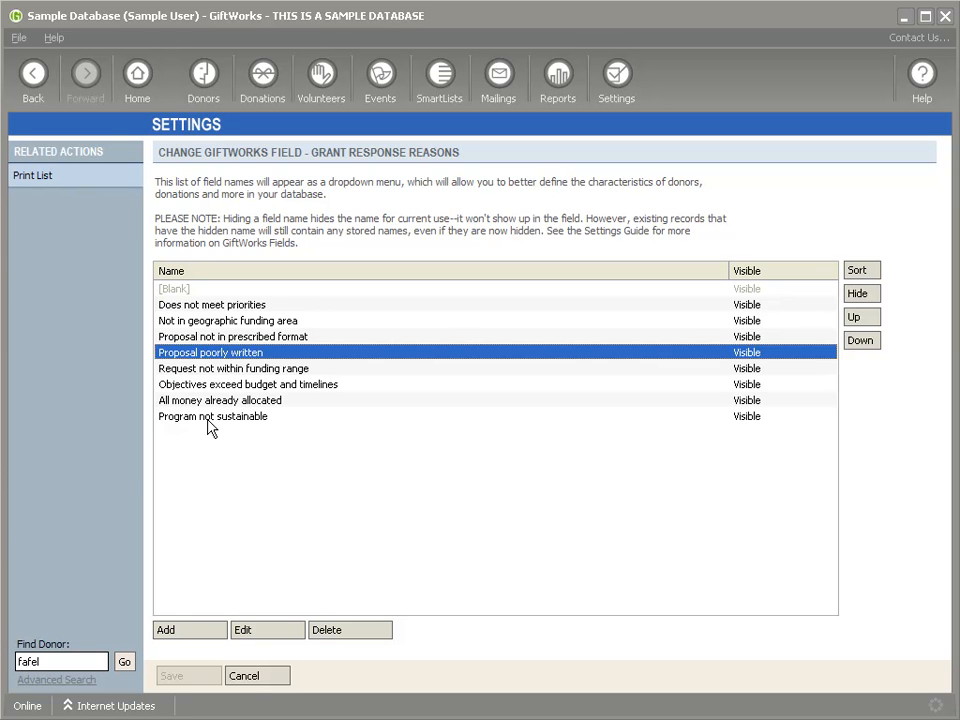
pyautogui.click(250, 680)
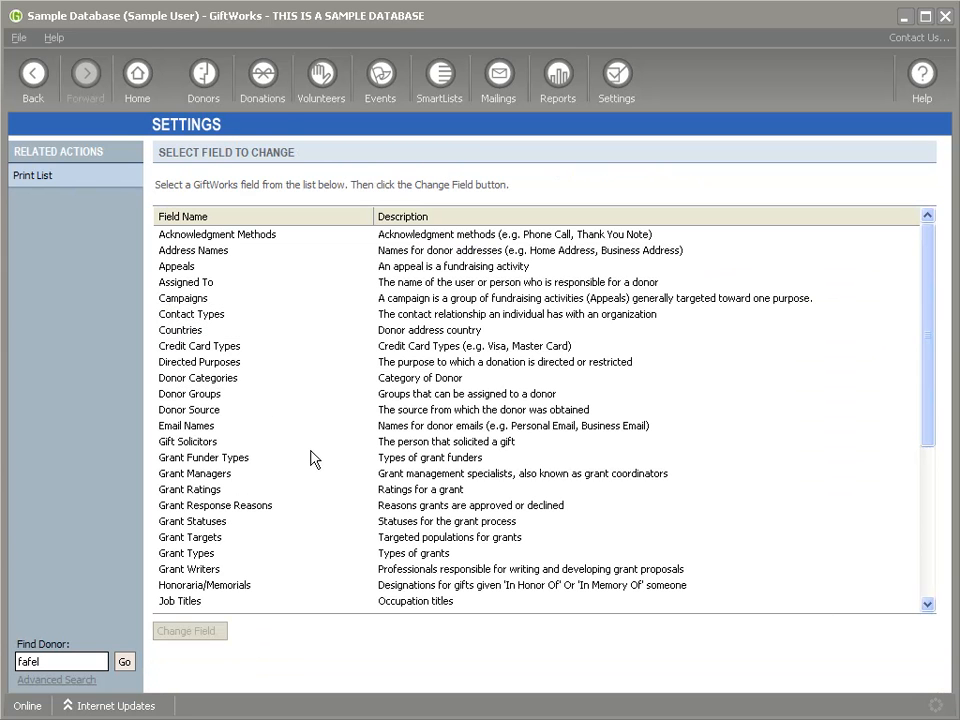
# Step: Add the New-type grant status 'Assignment to Grant Manager' and move it to the top
pyautogui.click(193, 522)
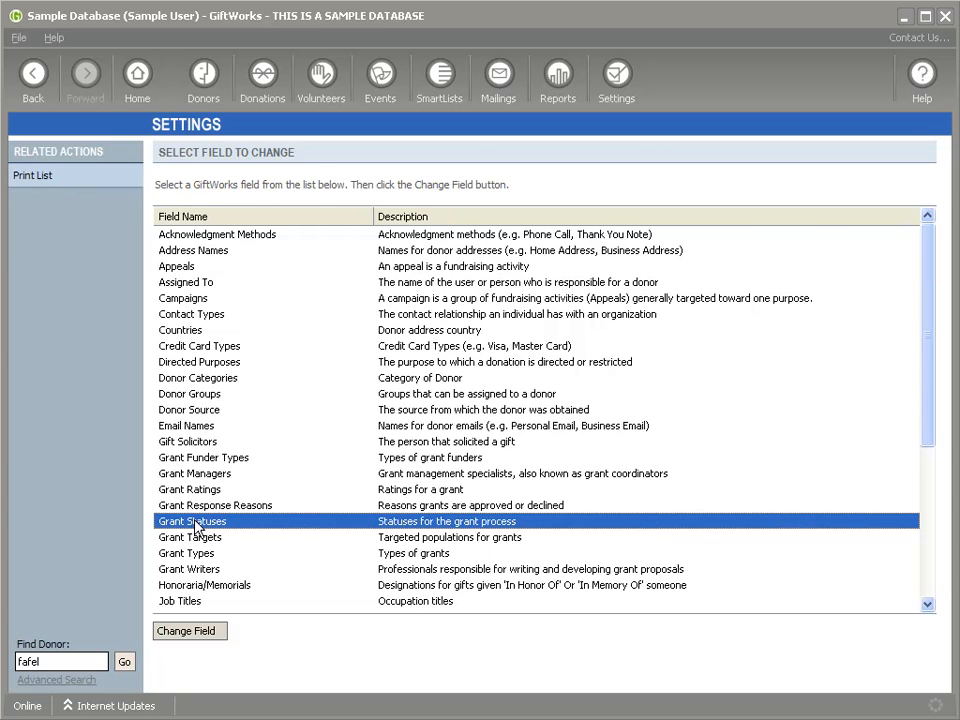
pyautogui.doubleClick(195, 522)
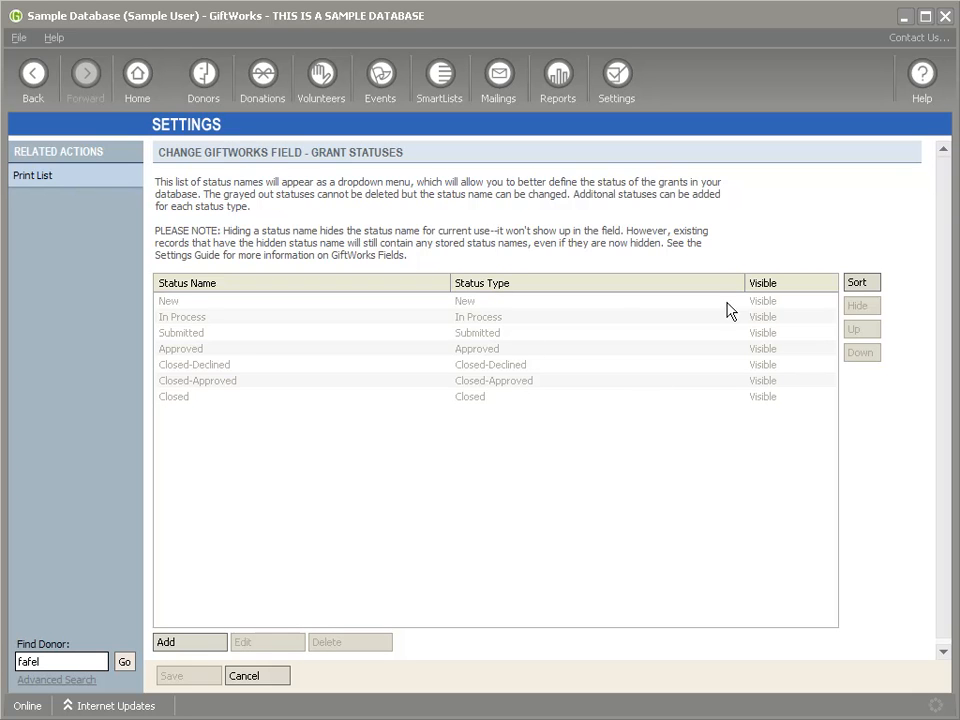
pyautogui.click(195, 642)
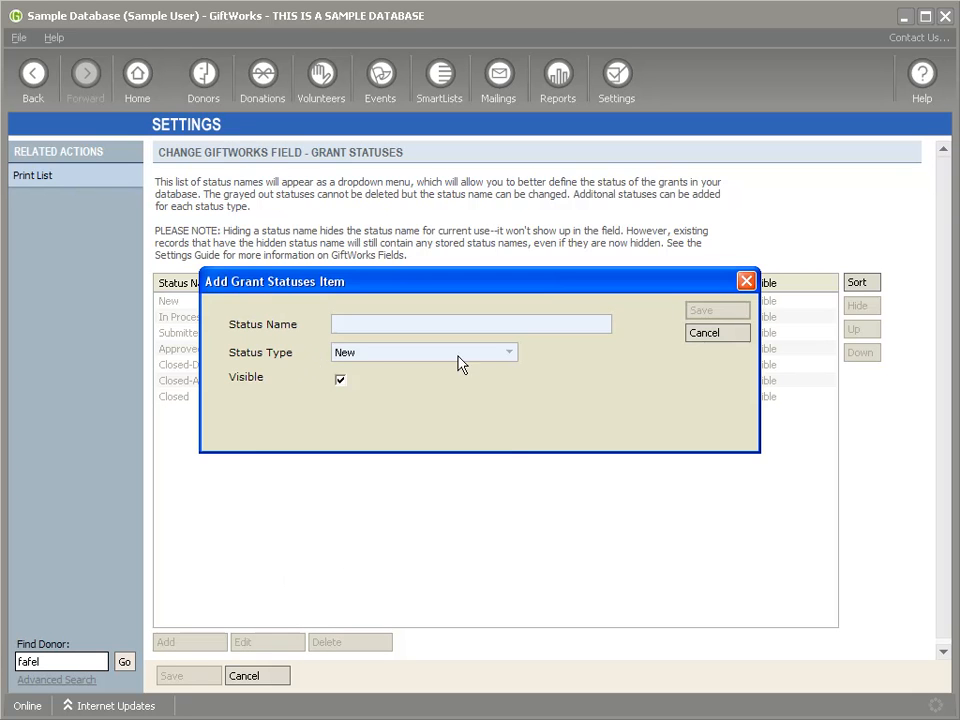
pyautogui.click(500, 354)
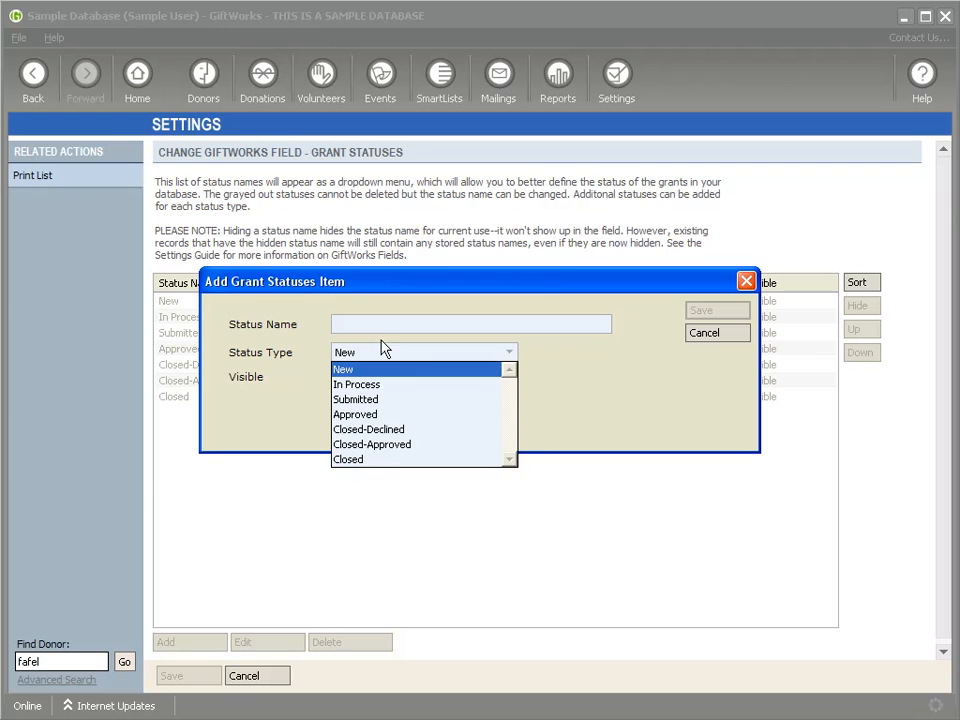
pyautogui.click(372, 385)
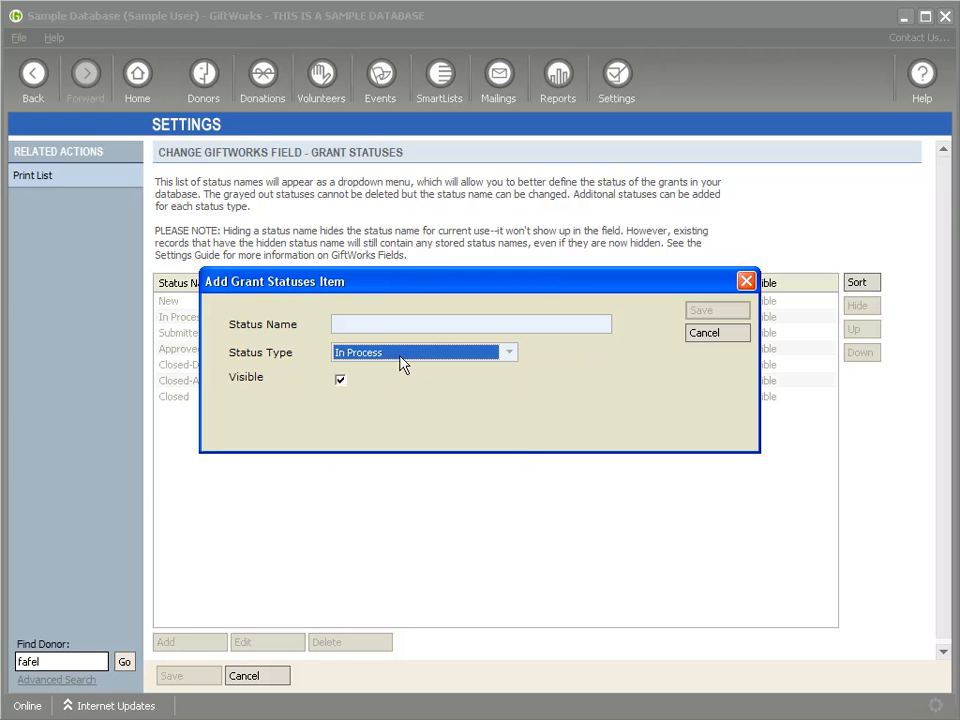
pyautogui.click(400, 357)
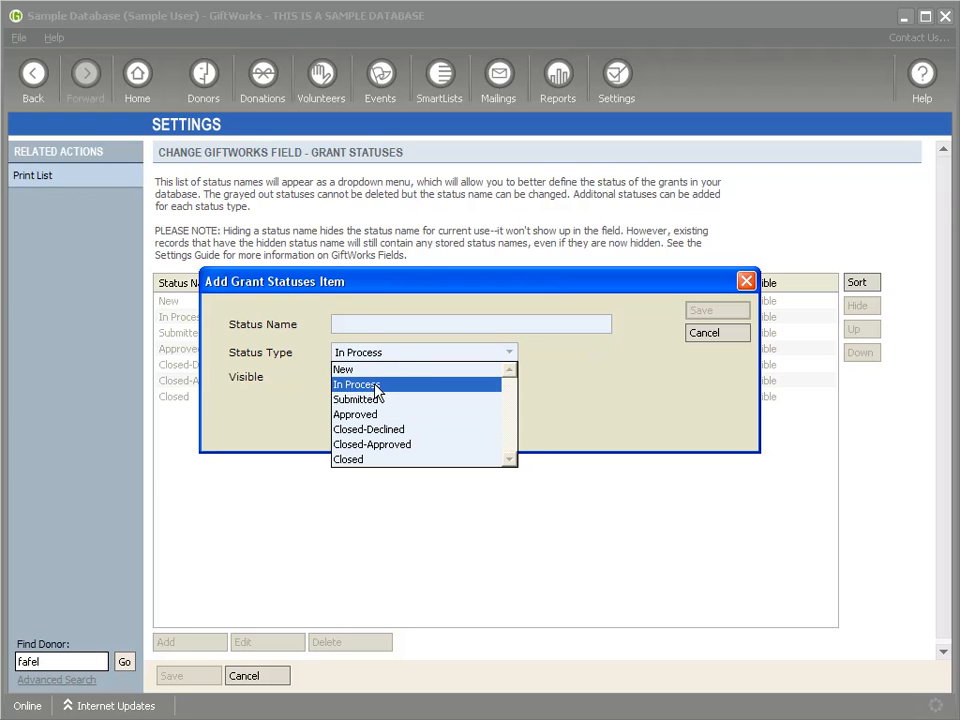
pyautogui.click(366, 368)
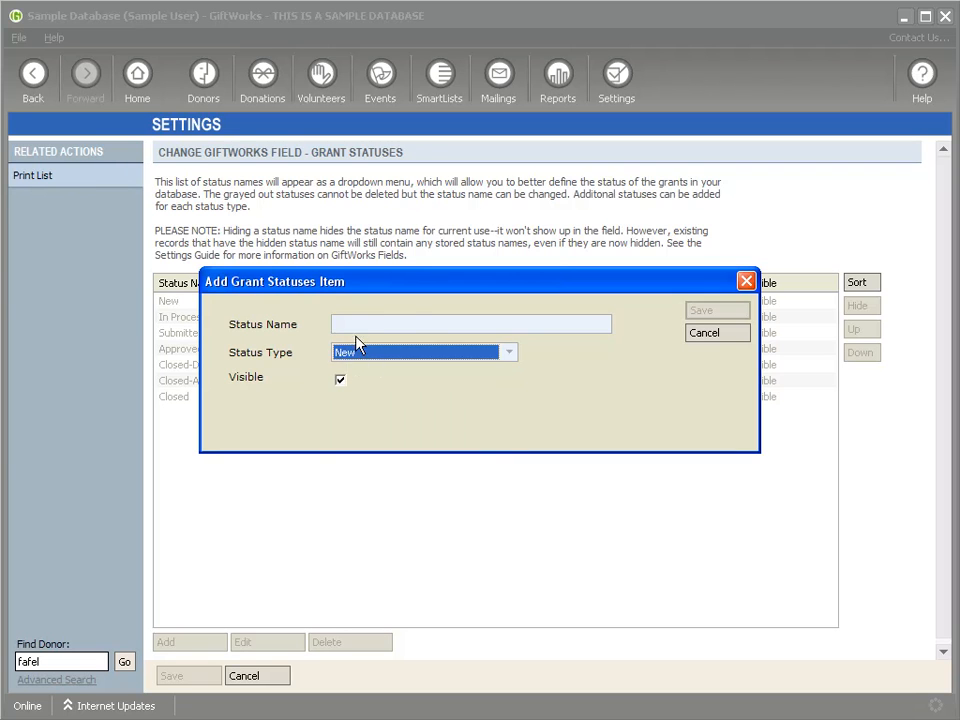
pyautogui.click(416, 327)
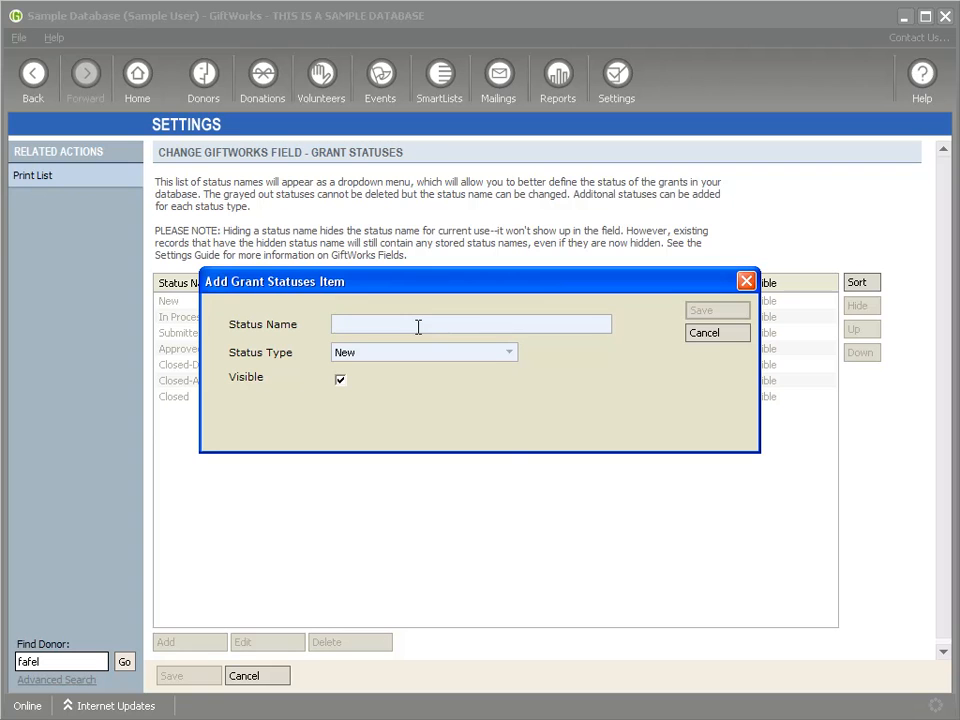
pyautogui.click(397, 357)
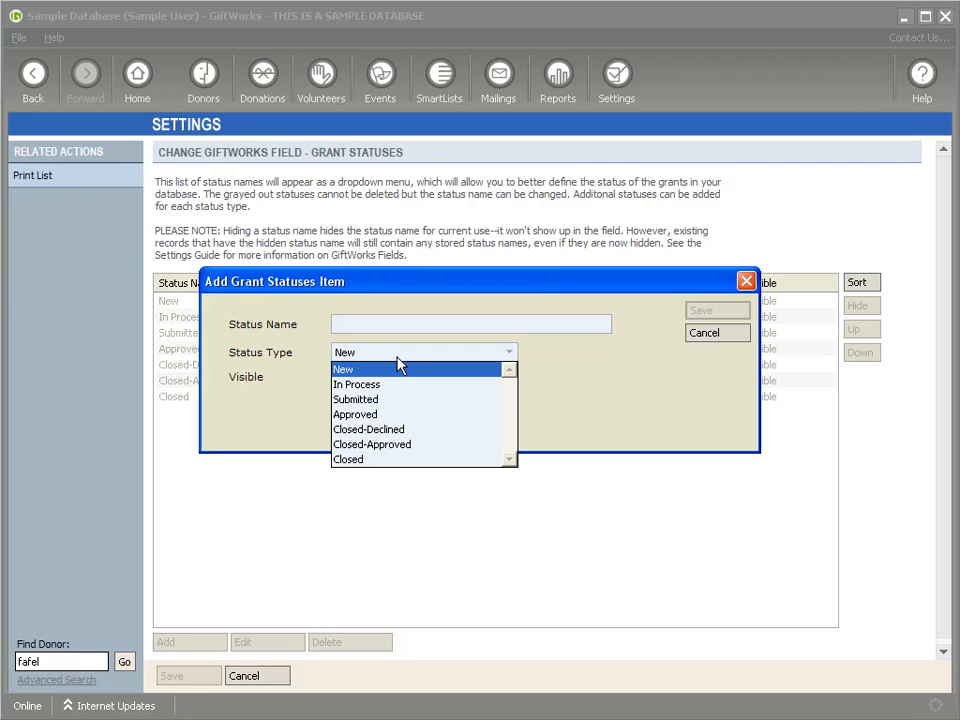
pyautogui.click(373, 324)
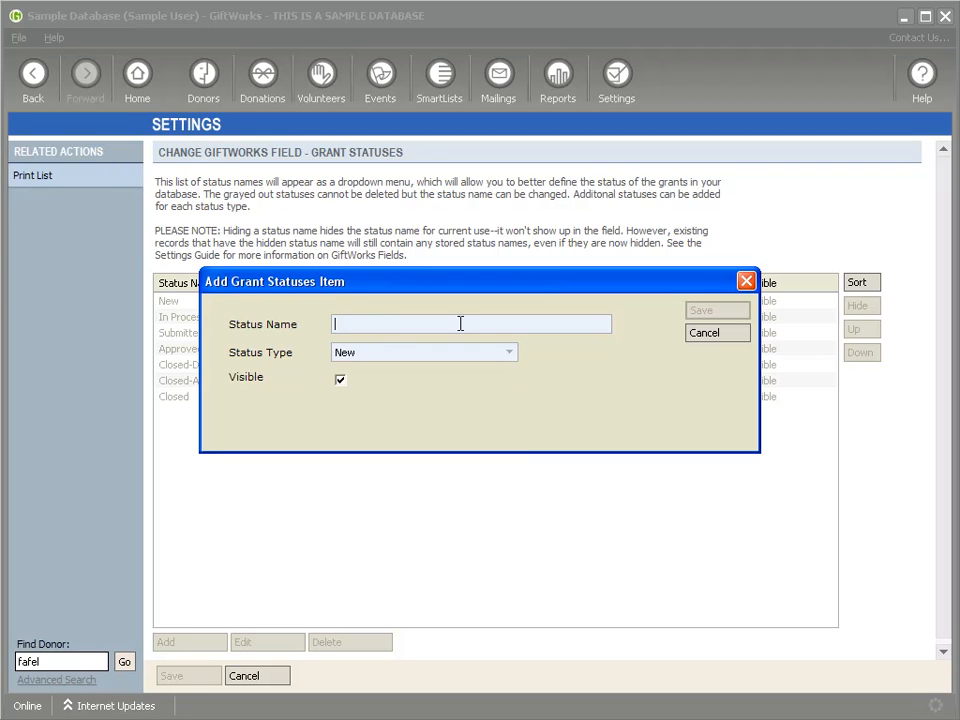
pyautogui.write('Assign')
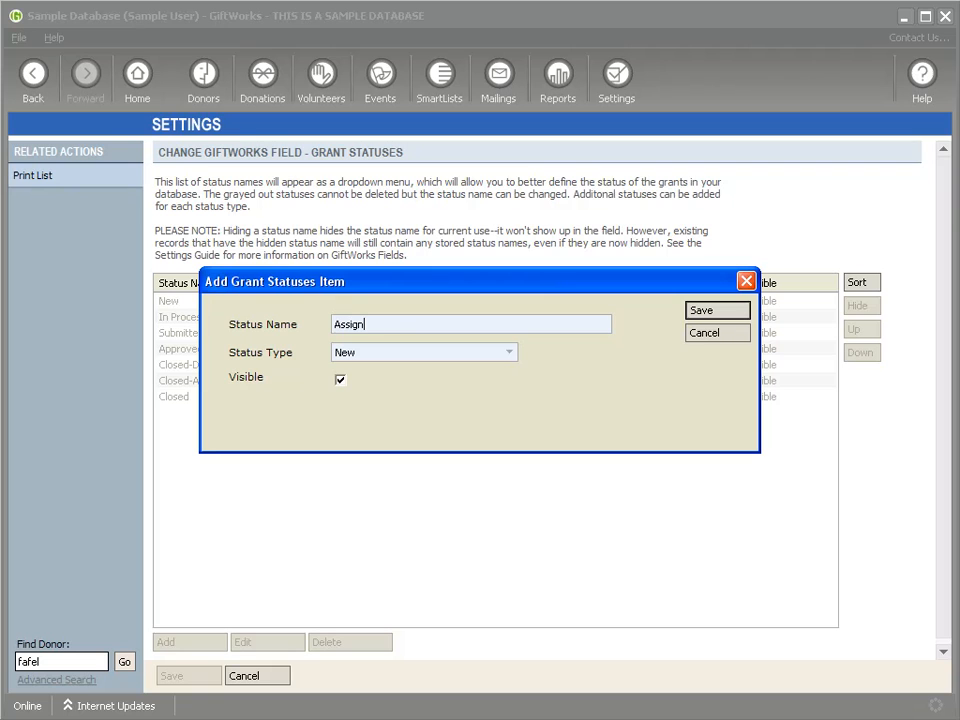
pyautogui.write('ment to Grant Manager')
pyautogui.click(735, 312)
pyautogui.click(230, 416)
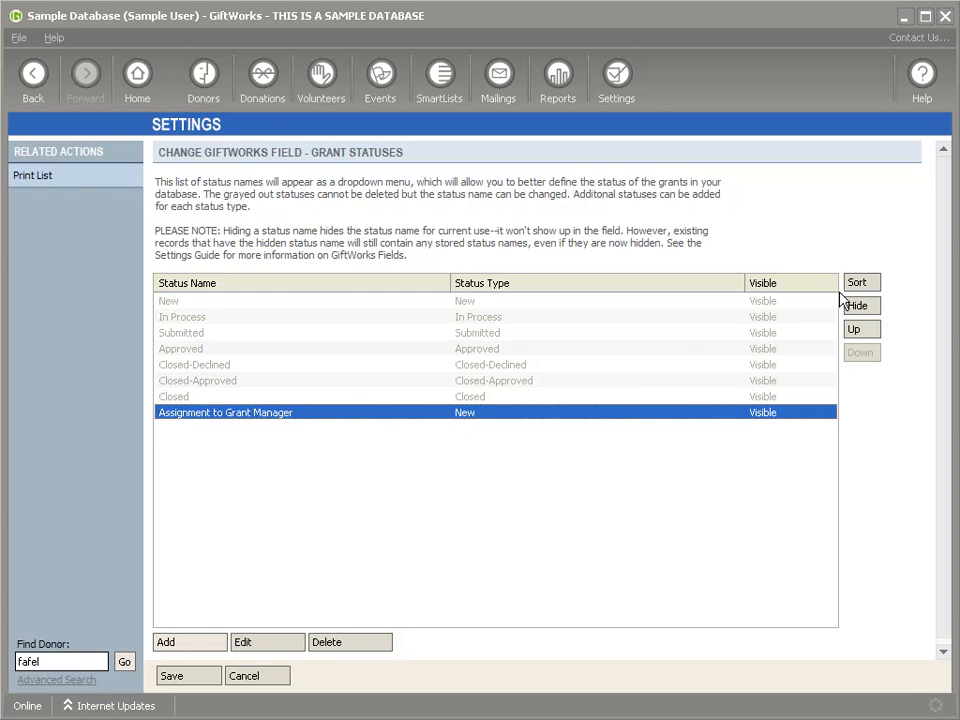
pyautogui.click(855, 330)
pyautogui.click(855, 330)
pyautogui.click(855, 330)
pyautogui.click(855, 330)
pyautogui.click(855, 330)
pyautogui.click(855, 330)
pyautogui.click(855, 330)
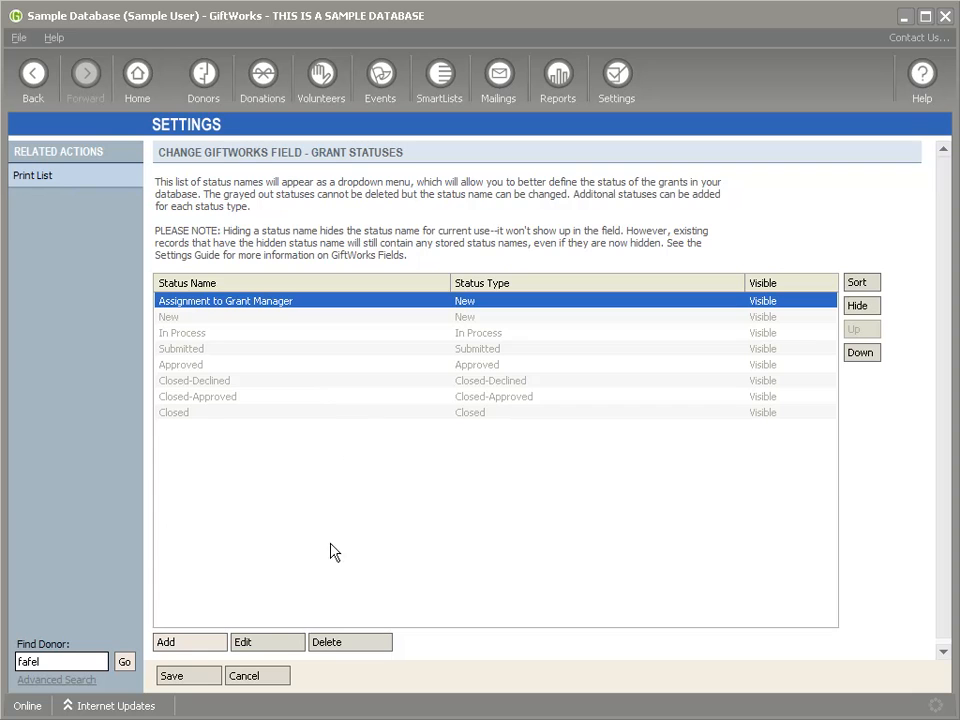
# Step: Add the grant status 'Chose Grant Writer' and move it up to second place
pyautogui.click(192, 642)
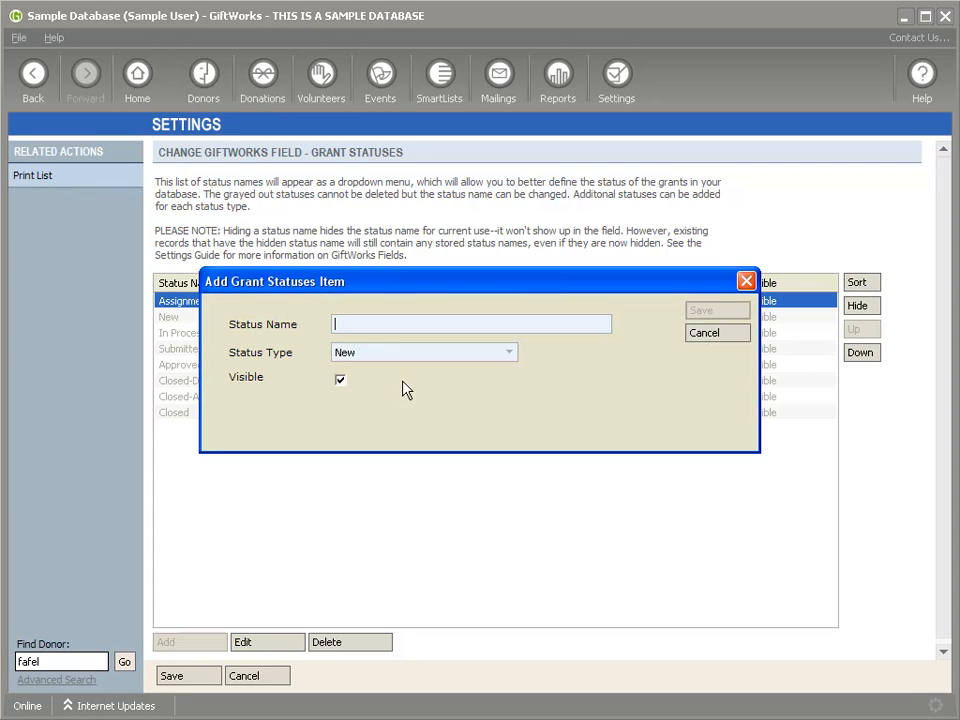
pyautogui.write('Ass')
pyautogui.press('BackSpace')
pyautogui.press('BackSpace')
pyautogui.press('BackSpace')
pyautogui.write('C')
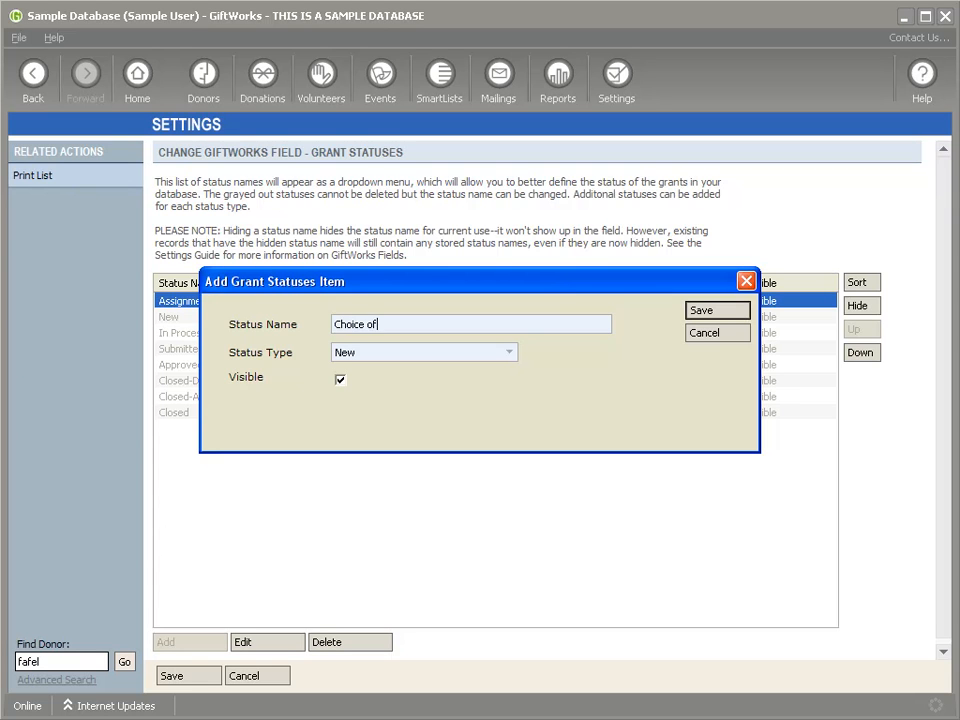
pyautogui.write('hose Grant Writer')
pyautogui.press('Return')
pyautogui.click(439, 430)
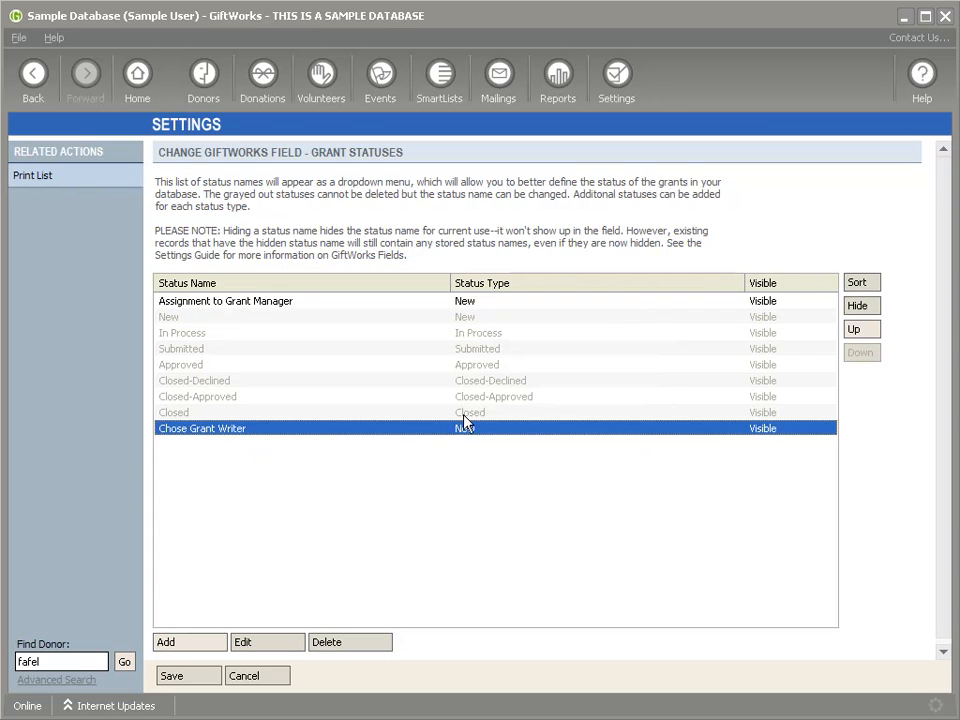
pyautogui.click(855, 329)
pyautogui.click(855, 329)
pyautogui.click(855, 329)
pyautogui.click(855, 329)
pyautogui.click(855, 329)
pyautogui.click(855, 329)
pyautogui.click(855, 329)
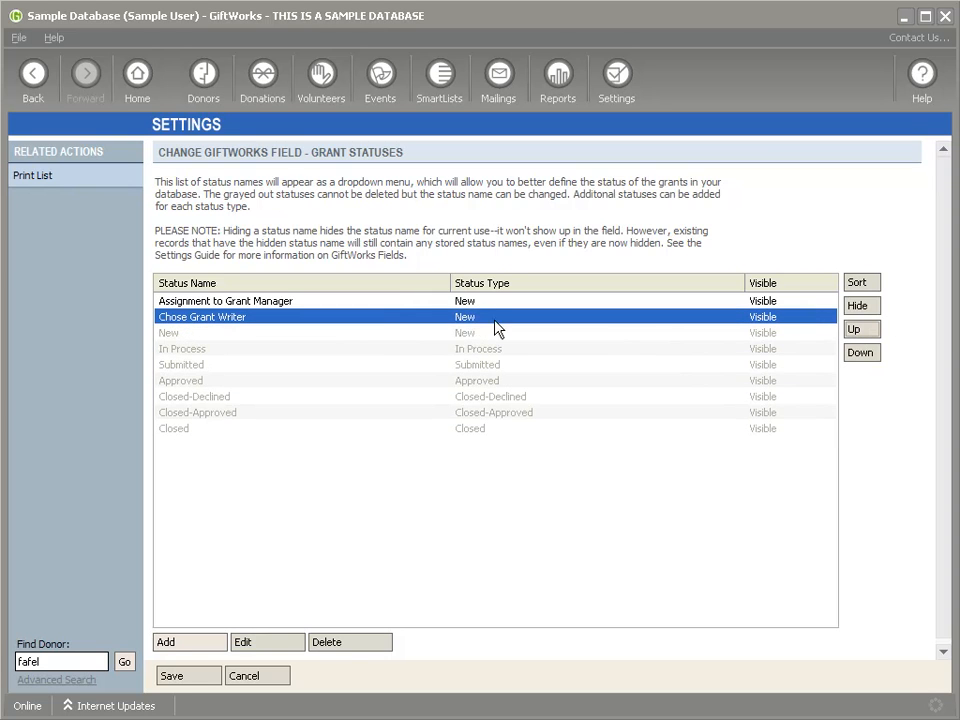
# Step: Look over the built-in New, In Process and Submitted statuses, then save the status list
pyautogui.click(474, 333)
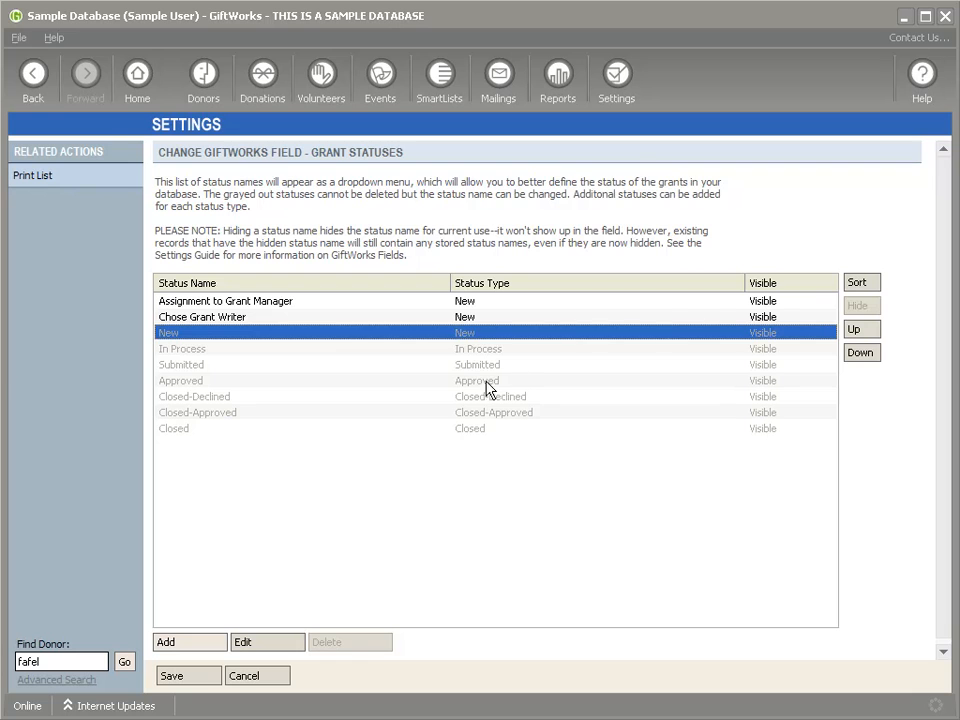
pyautogui.click(478, 350)
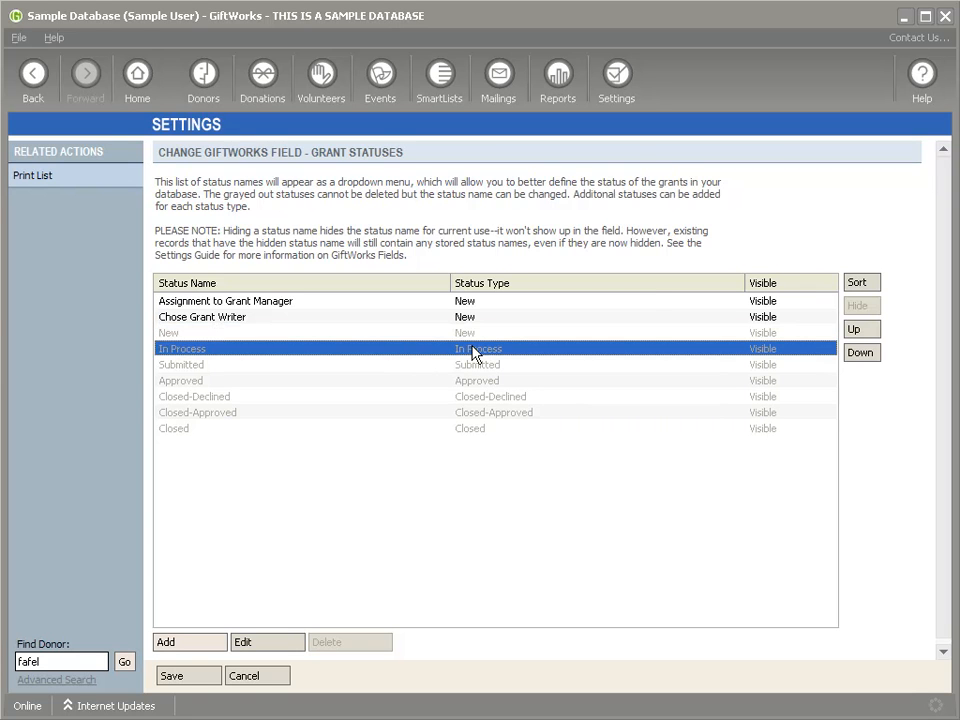
pyautogui.click(481, 370)
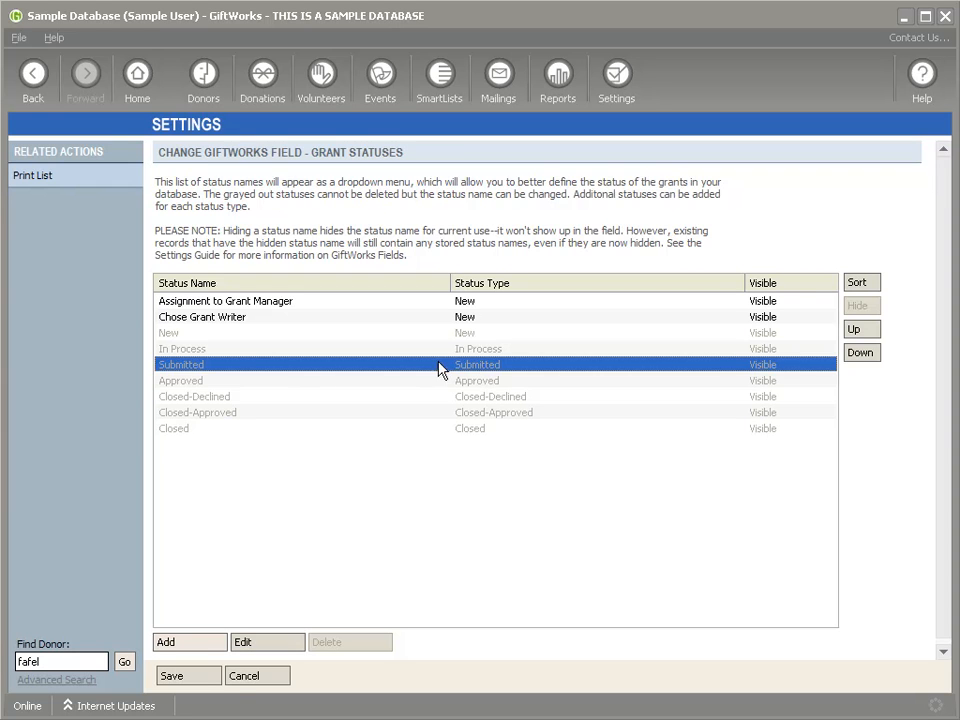
pyautogui.click(190, 677)
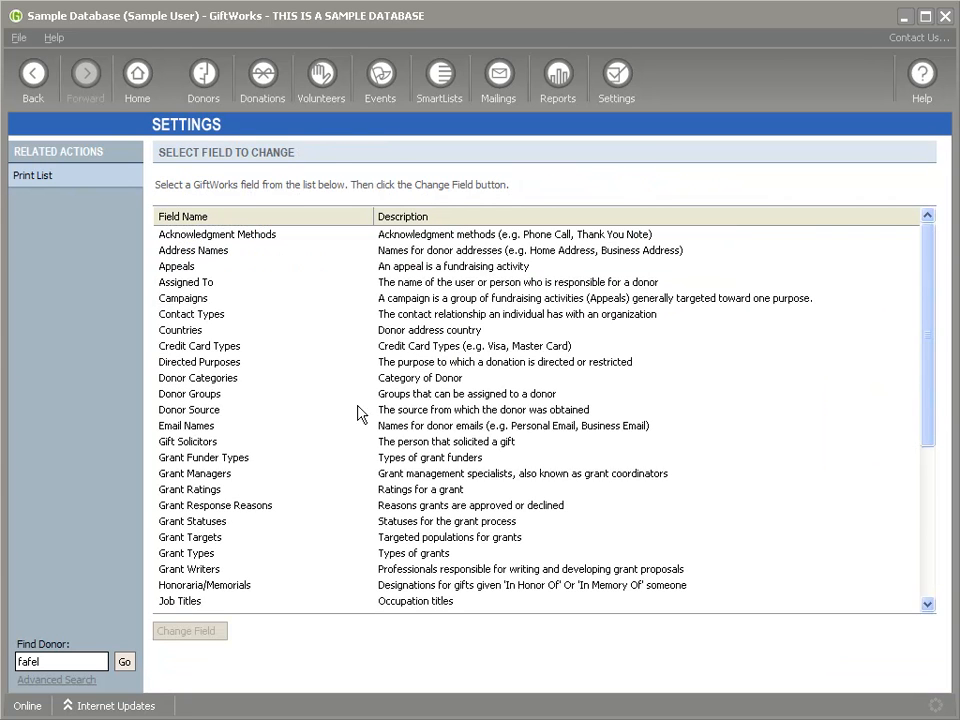
pyautogui.click(211, 521)
pyautogui.click(213, 540)
pyautogui.doubleClick(213, 540)
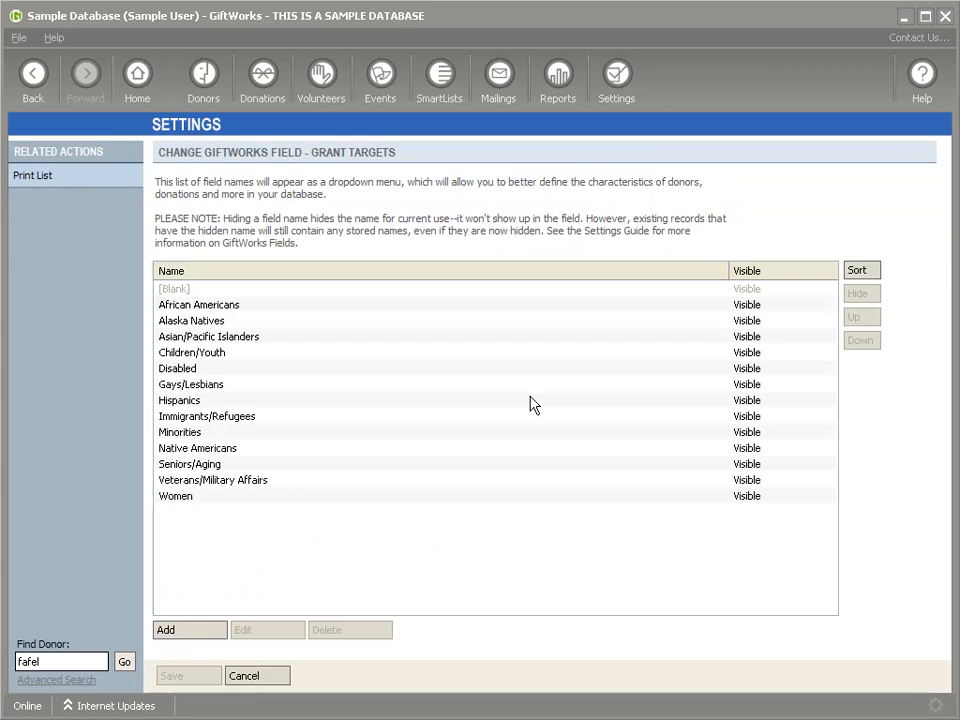
pyautogui.click(193, 322)
pyautogui.moveTo(191, 325); pyautogui.dragTo(189, 482)
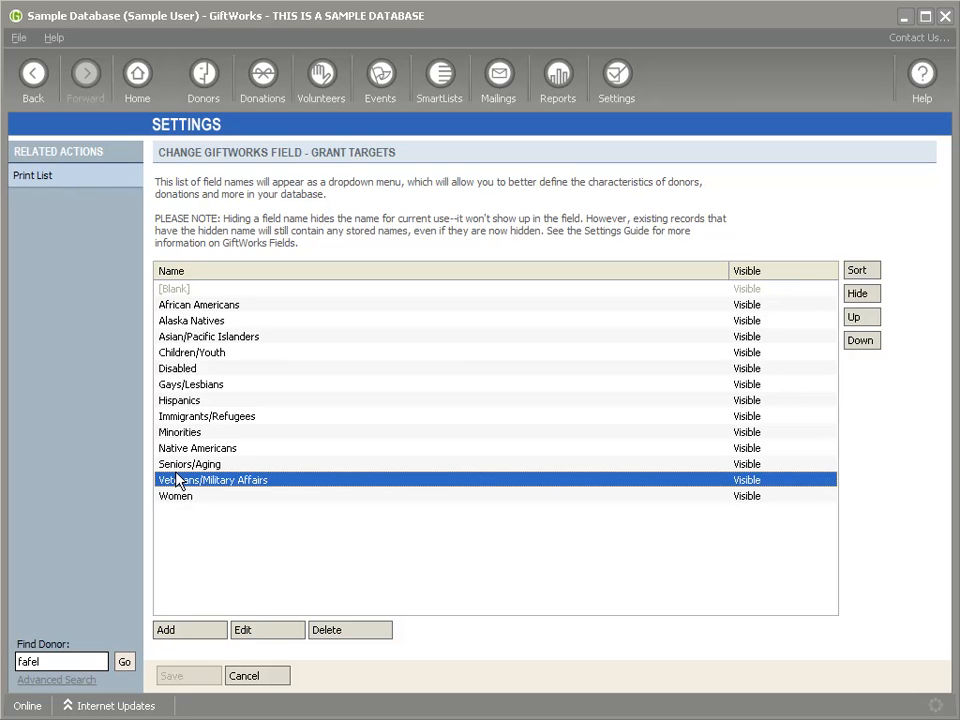
pyautogui.click(270, 679)
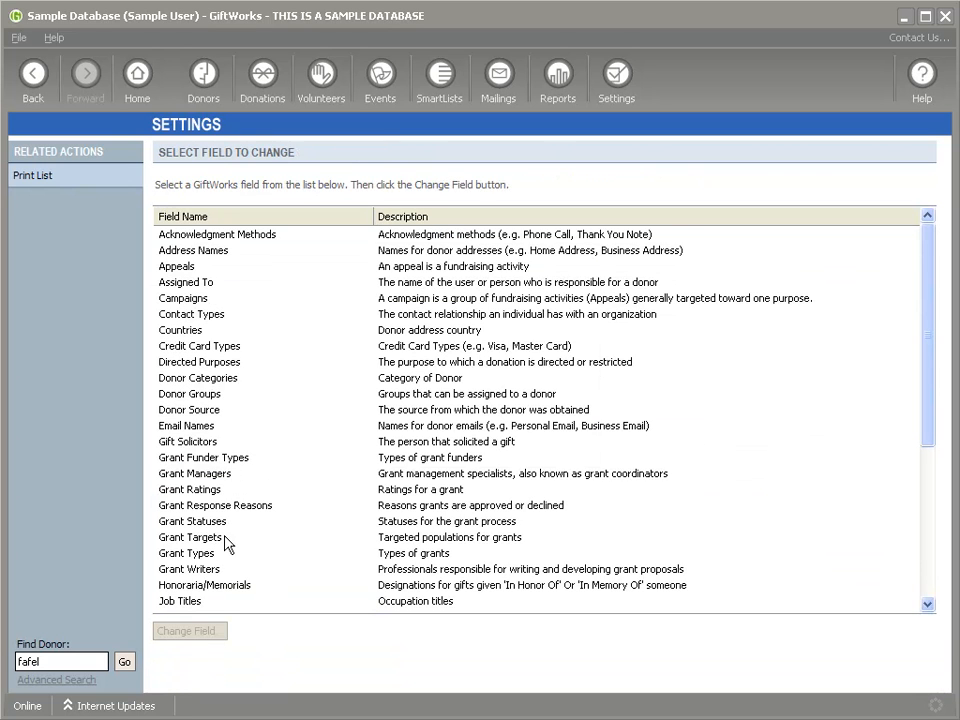
pyautogui.doubleClick(208, 556)
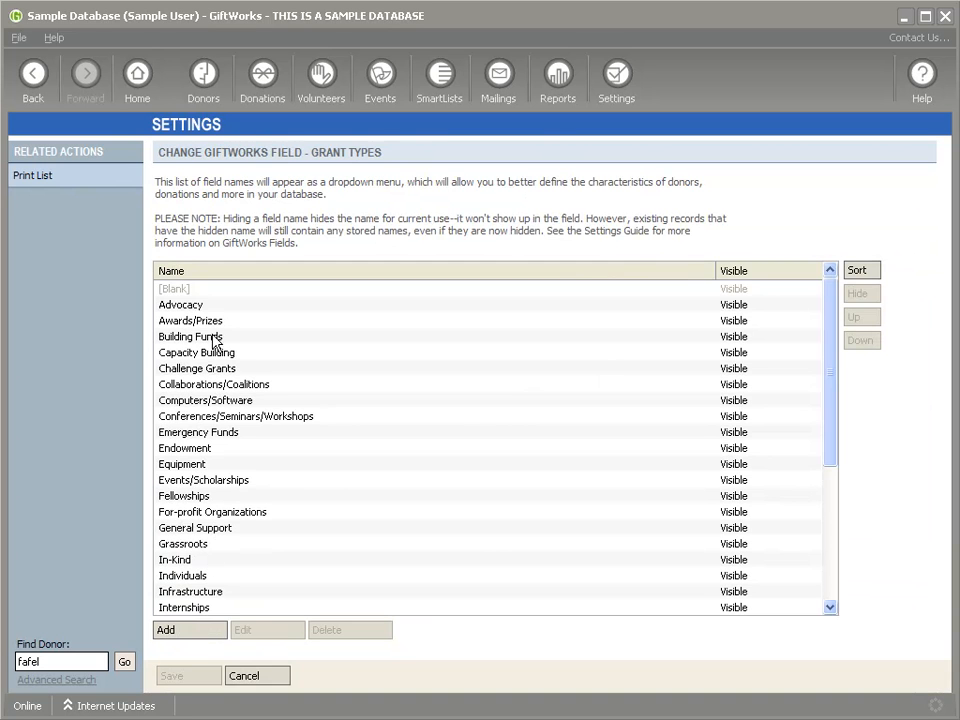
pyautogui.moveTo(836, 407); pyautogui.dragTo(294, 388)
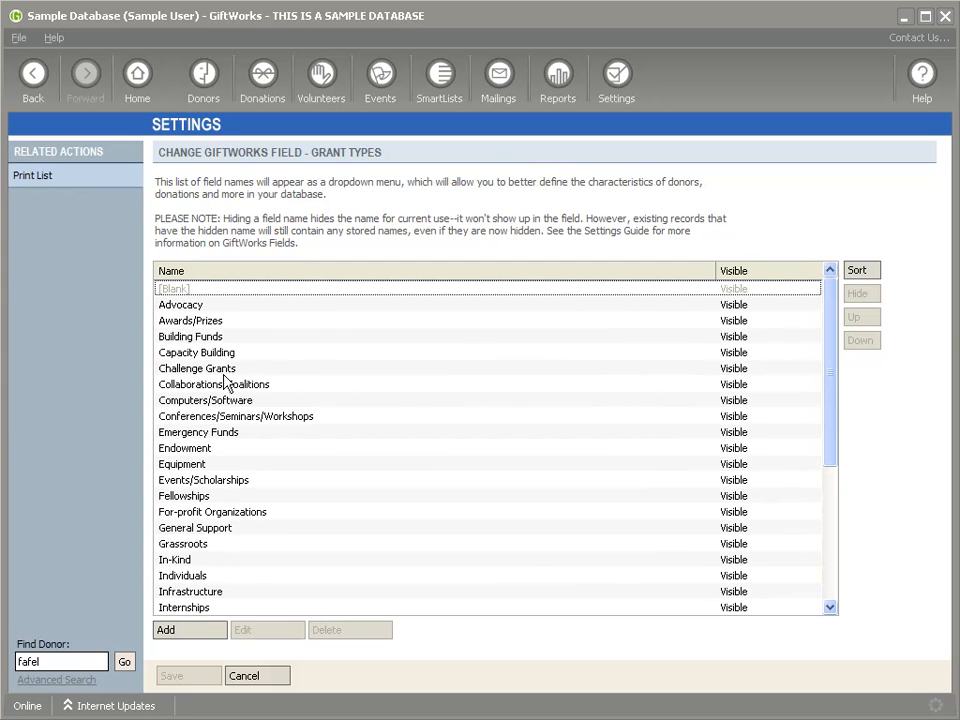
pyautogui.click(197, 354)
pyautogui.click(198, 385)
pyautogui.scroll(-4, 199, 471)
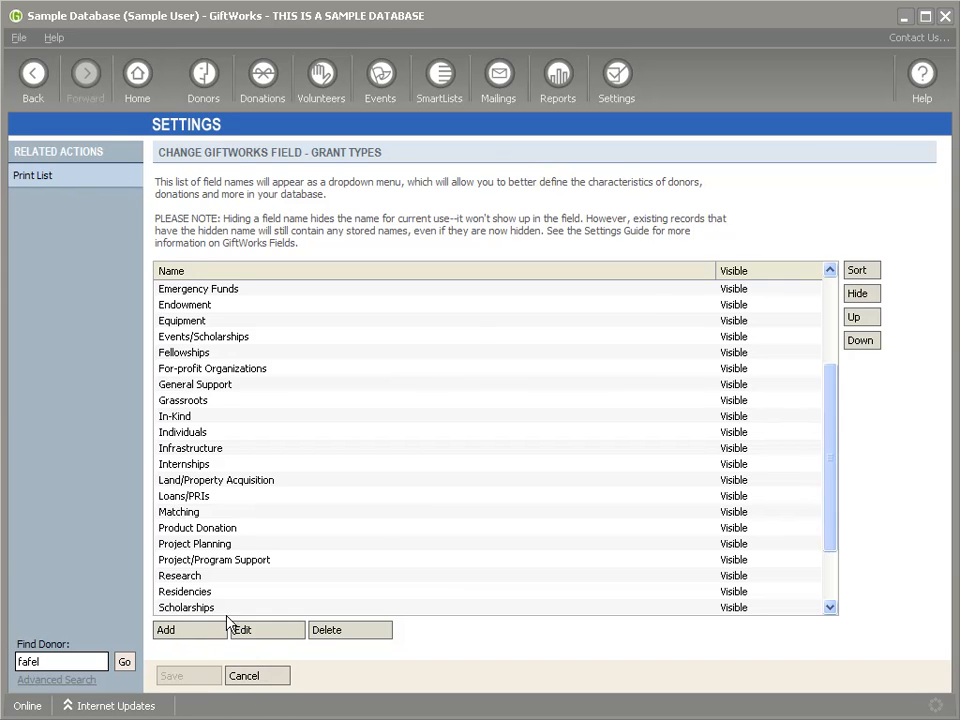
pyautogui.click(244, 676)
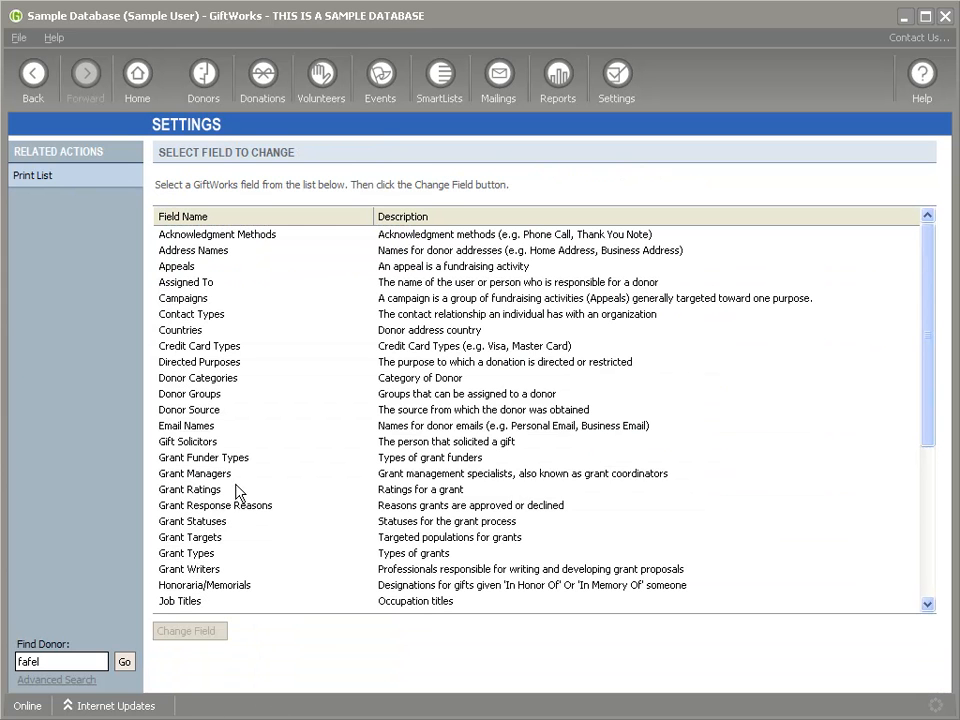
# Step: Add an existing donor as a Grant Writer, save the list, and go to the Donors dashboard
pyautogui.click(204, 572)
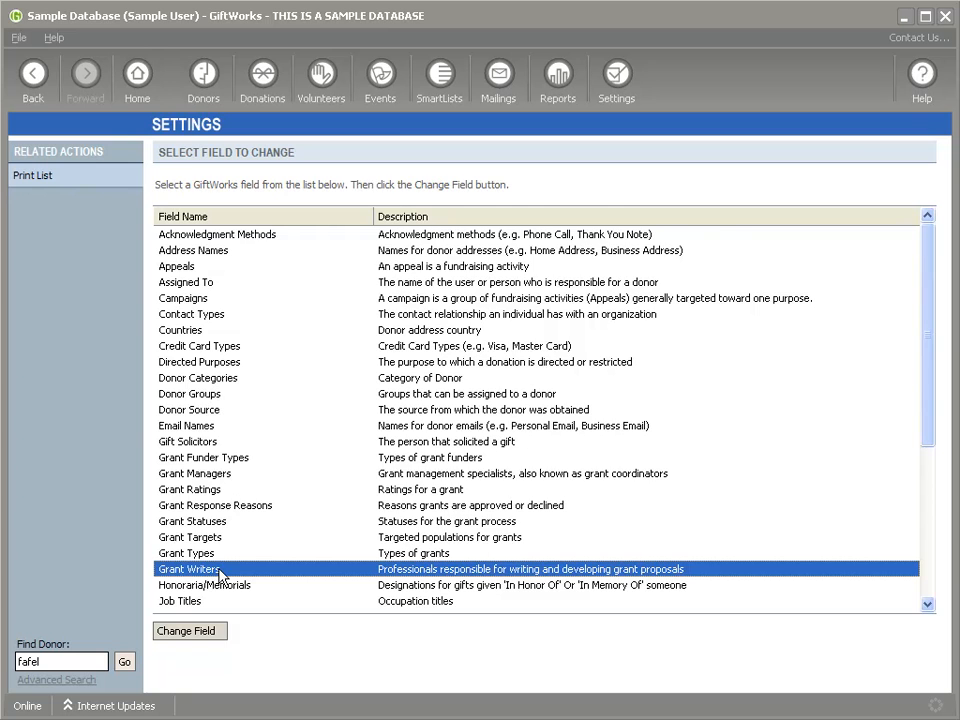
pyautogui.doubleClick(220, 575)
pyautogui.click(196, 629)
pyautogui.write('fafel')
pyautogui.press('Return')
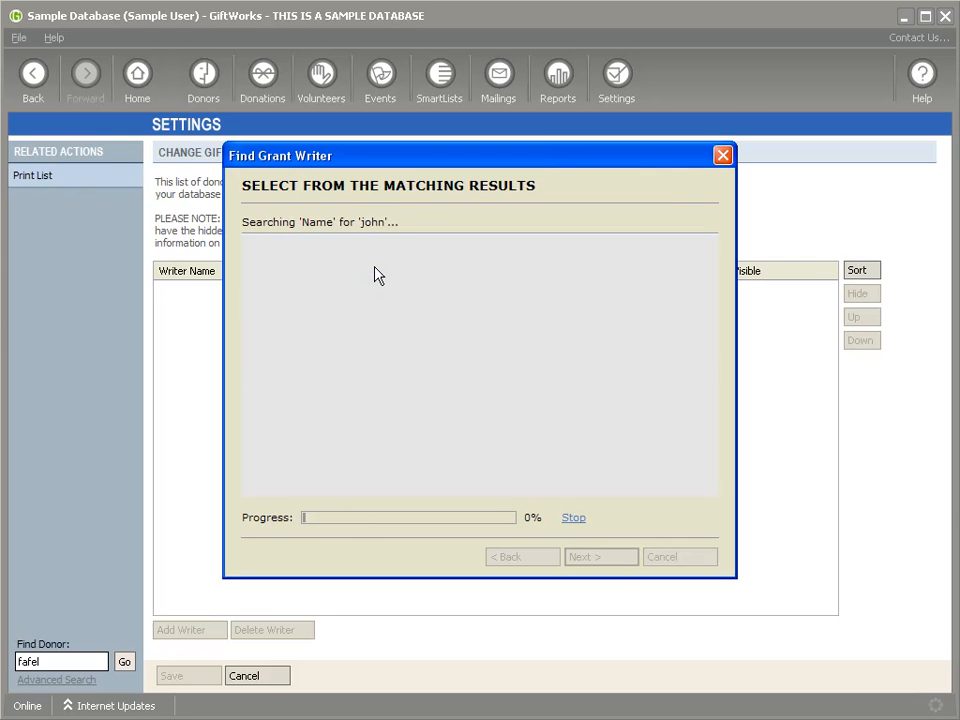
pyautogui.doubleClick(350, 265)
pyautogui.click(201, 679)
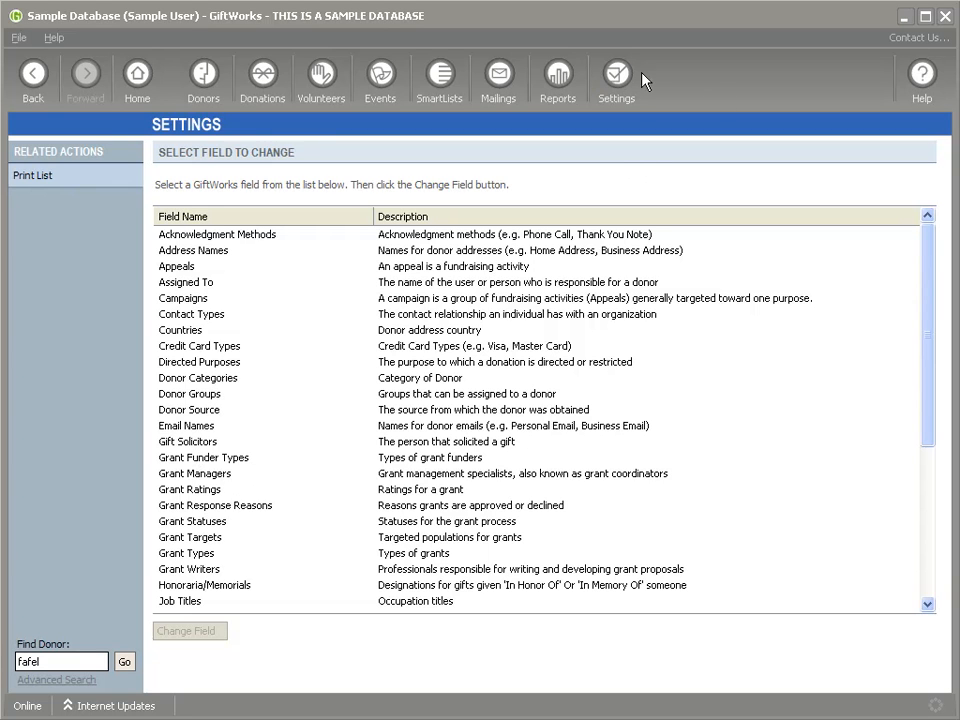
pyautogui.click(218, 76)
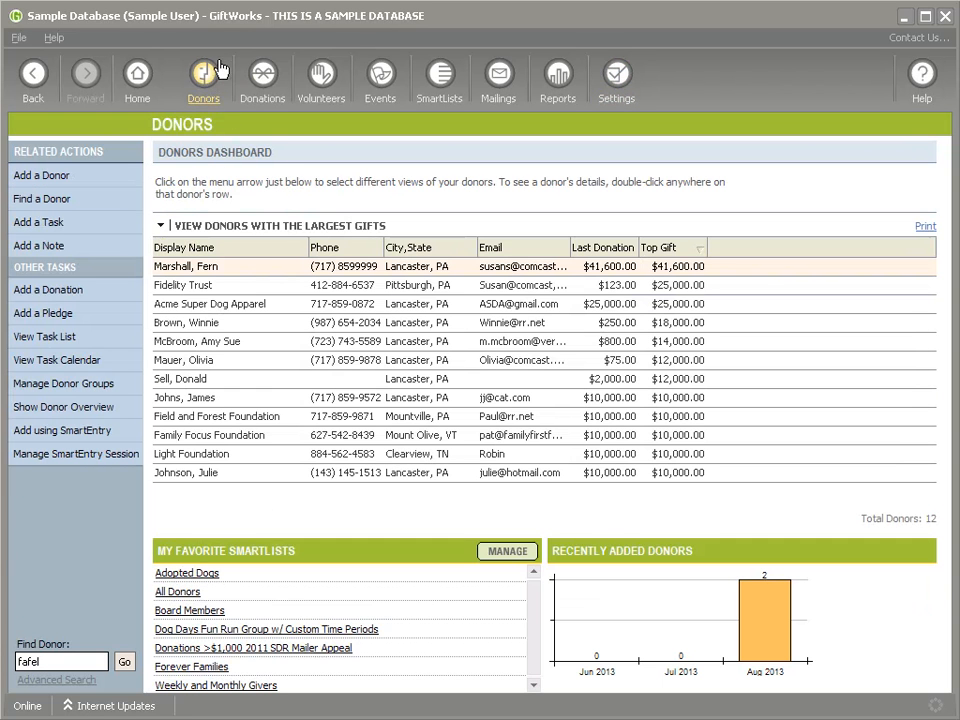
# Step: Start a Family Focus Foundation grant 'New Classroom Curriculum Grant', described as seeking to fund new curriculum
pyautogui.click(220, 441)
pyautogui.doubleClick(222, 446)
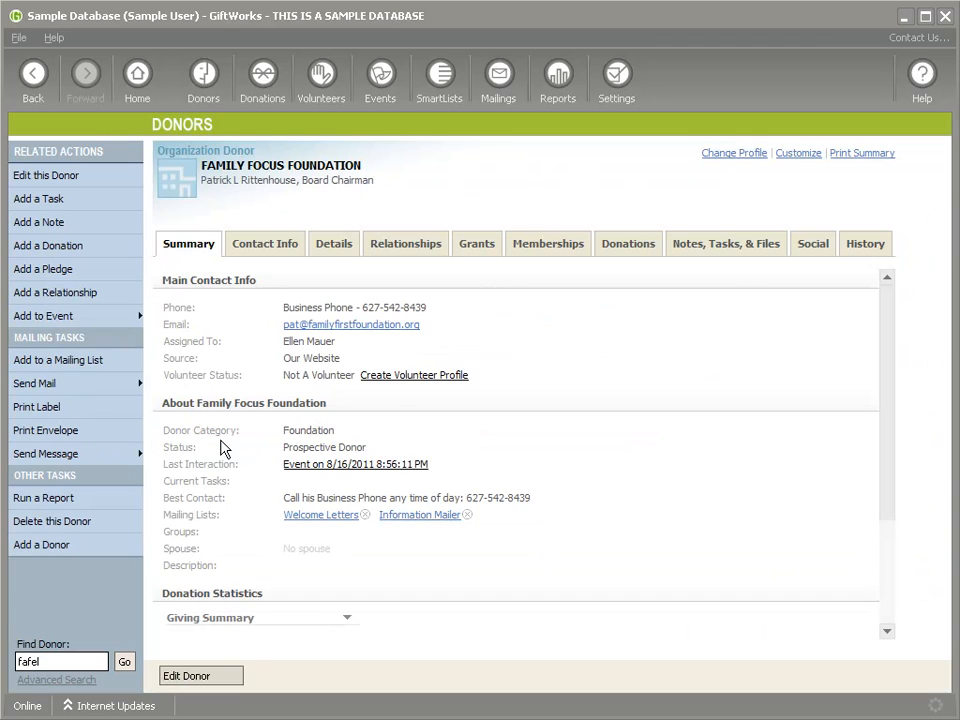
pyautogui.click(484, 243)
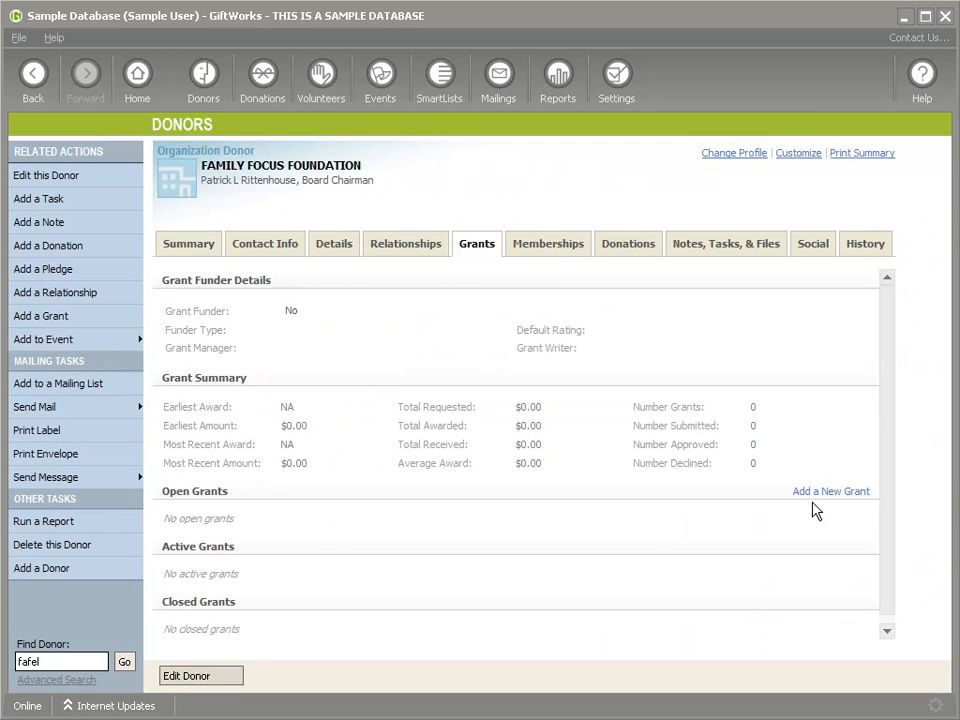
pyautogui.click(842, 491)
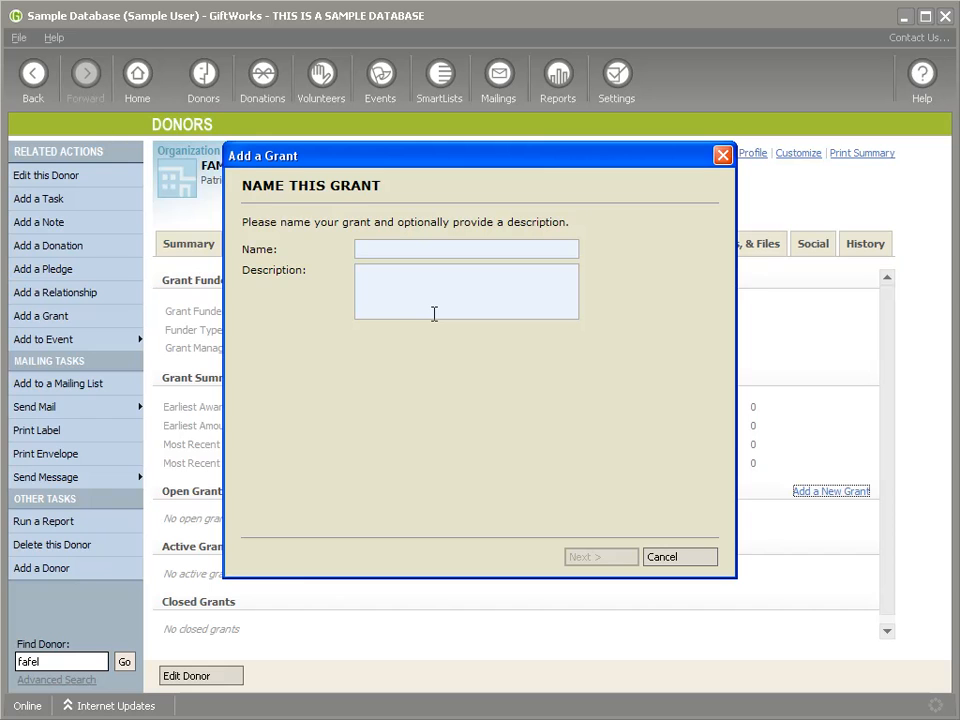
pyautogui.write('N')
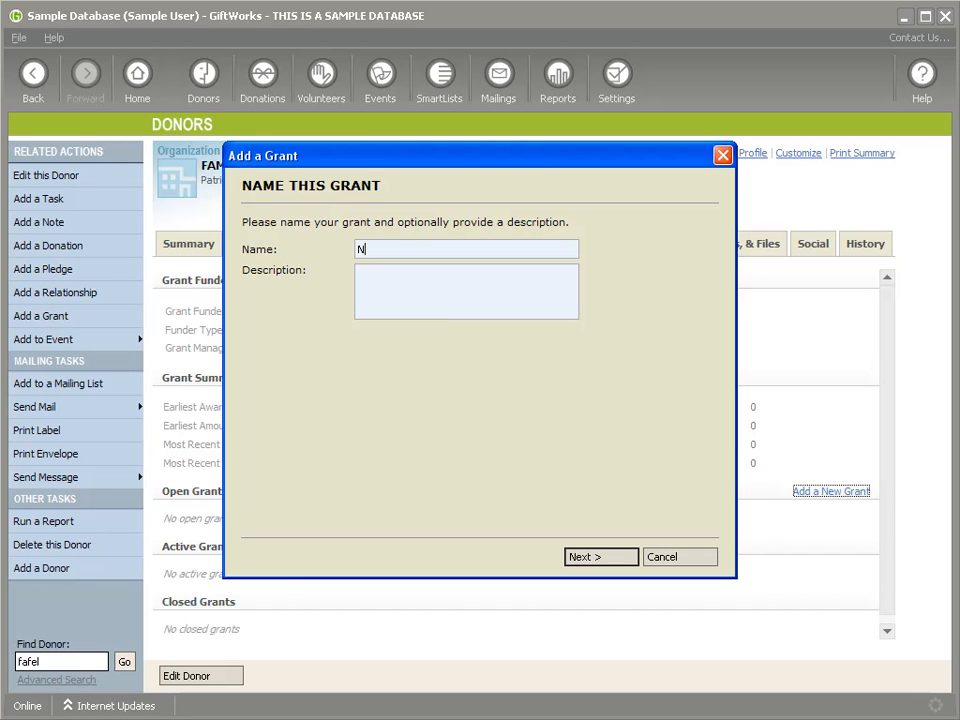
pyautogui.write('ew Classroom Curriculum Grant')
pyautogui.click(434, 314)
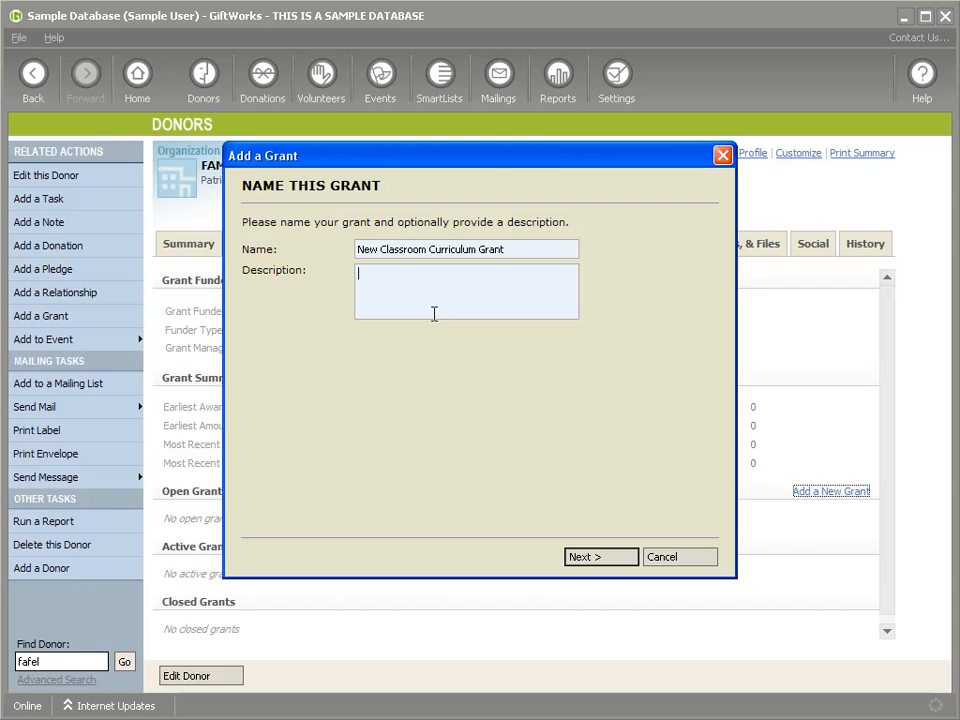
pyautogui.write('N')
pyautogui.write('eeking to ')
pyautogui.write('ge')
pyautogui.press('BackSpace')
pyautogui.press('BackSpace')
pyautogui.write('fund bnnew curriculum.')
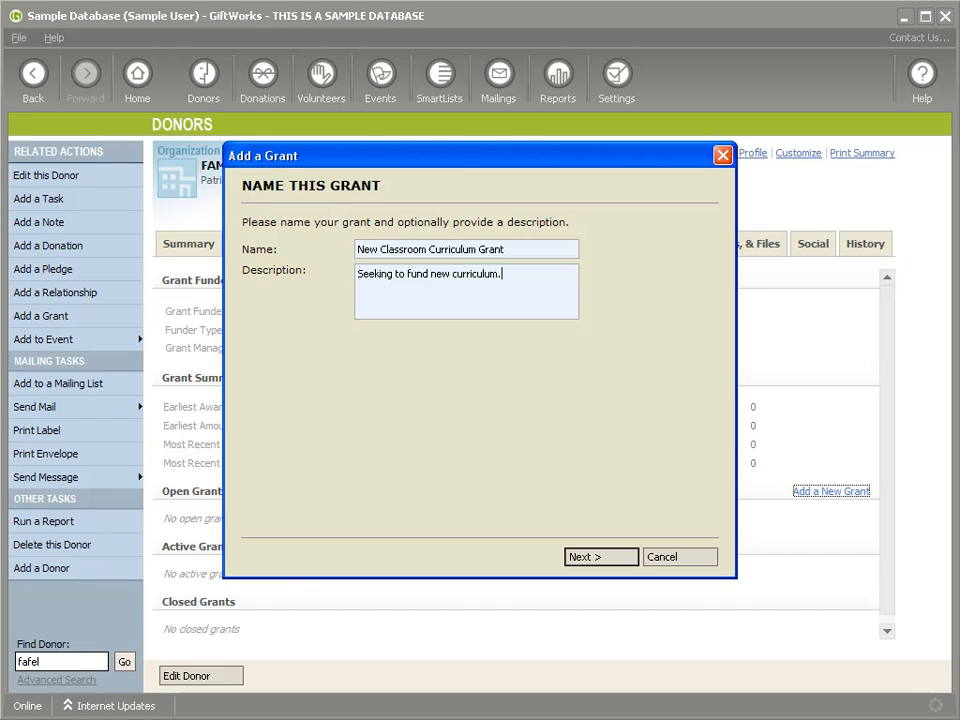
# Step: Set the grant type to Project/Program Support, status New, application due 9/7/2013
pyautogui.click(598, 558)
pyautogui.click(605, 250)
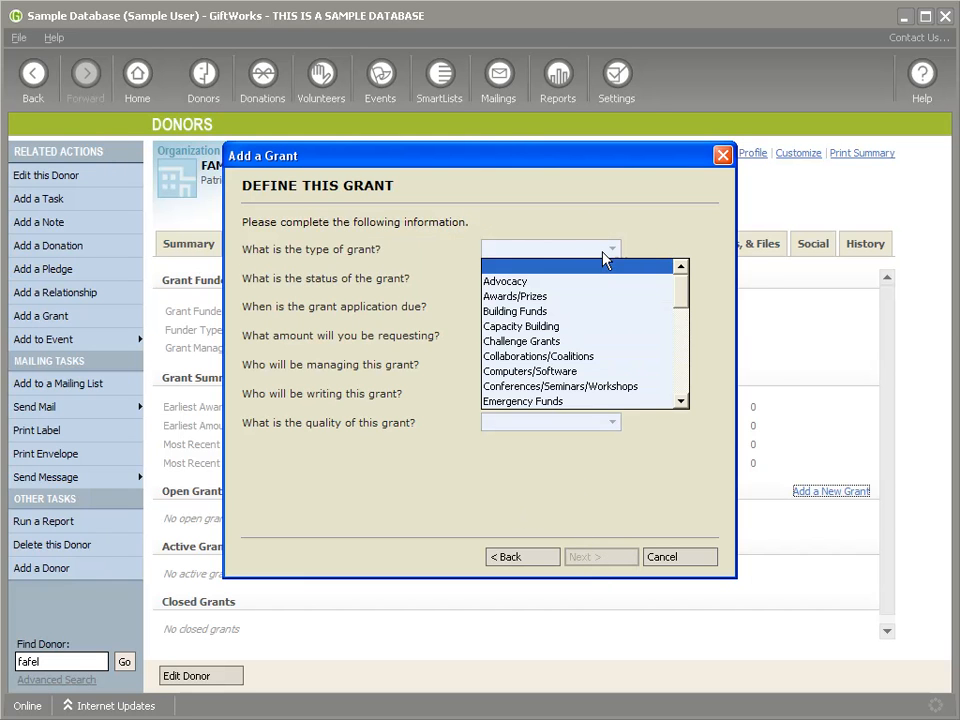
pyautogui.scroll(-2, 610, 300)
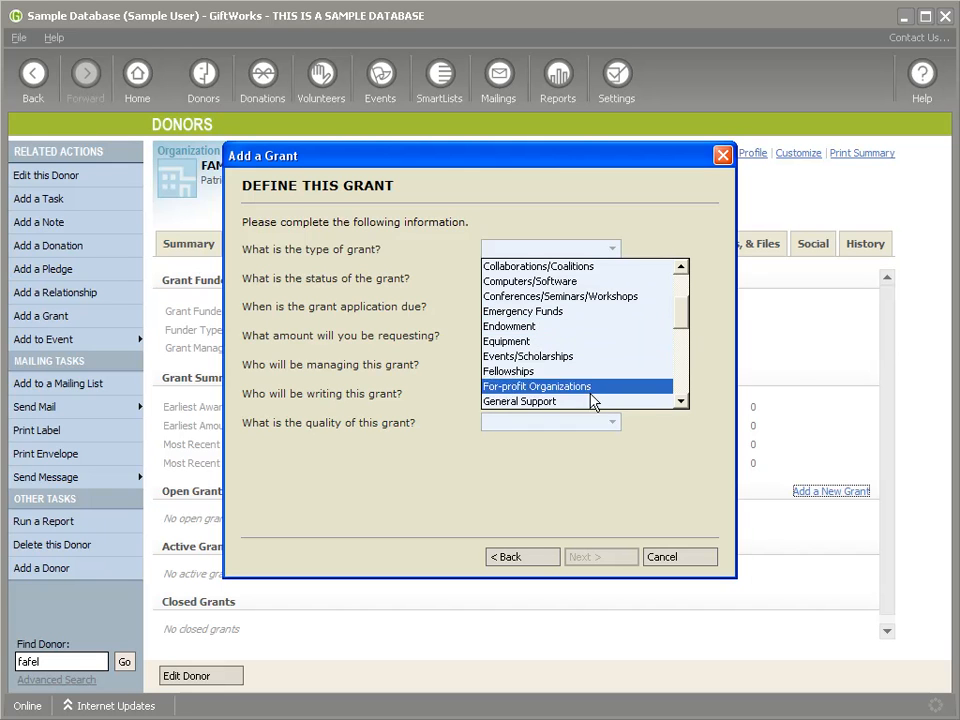
pyautogui.scroll(-2, 598, 370)
pyautogui.scroll(-2, 598, 370)
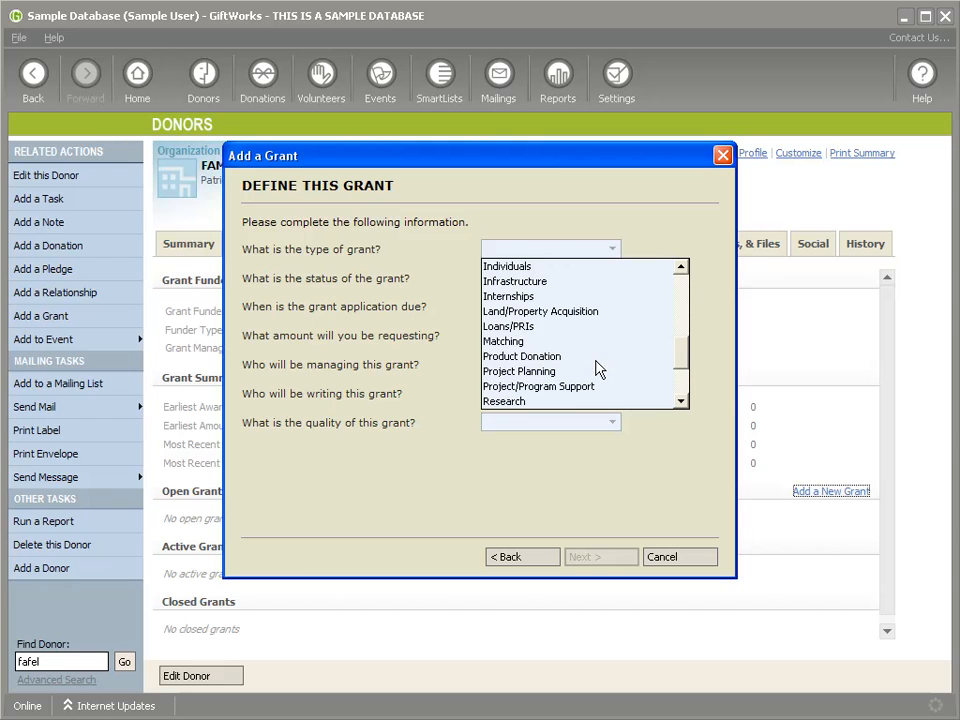
pyautogui.scroll(-1, 598, 370)
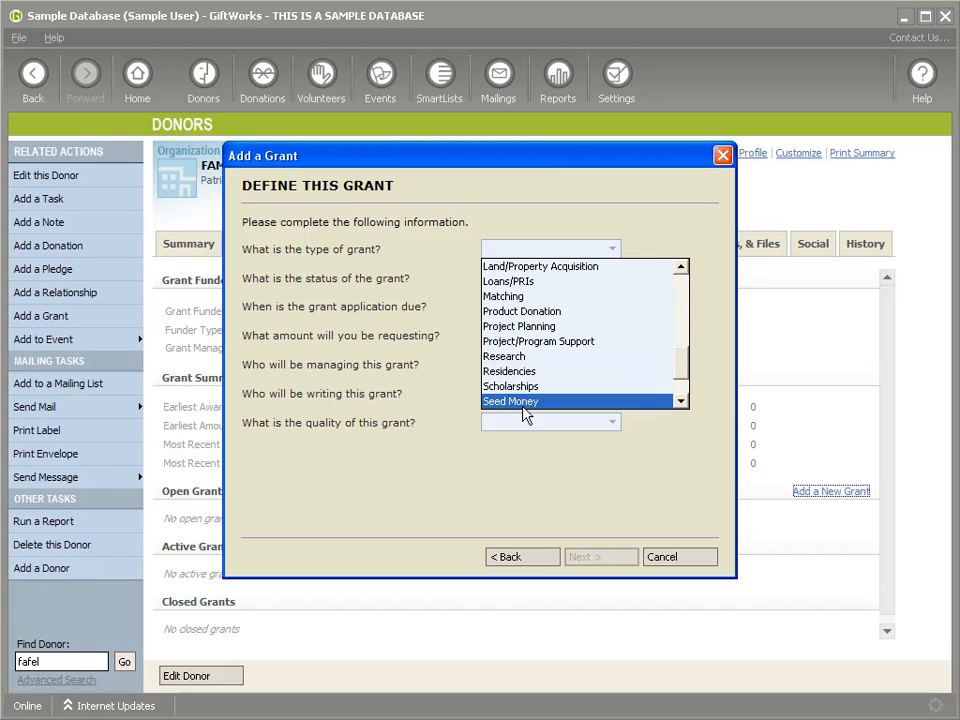
pyautogui.click(546, 343)
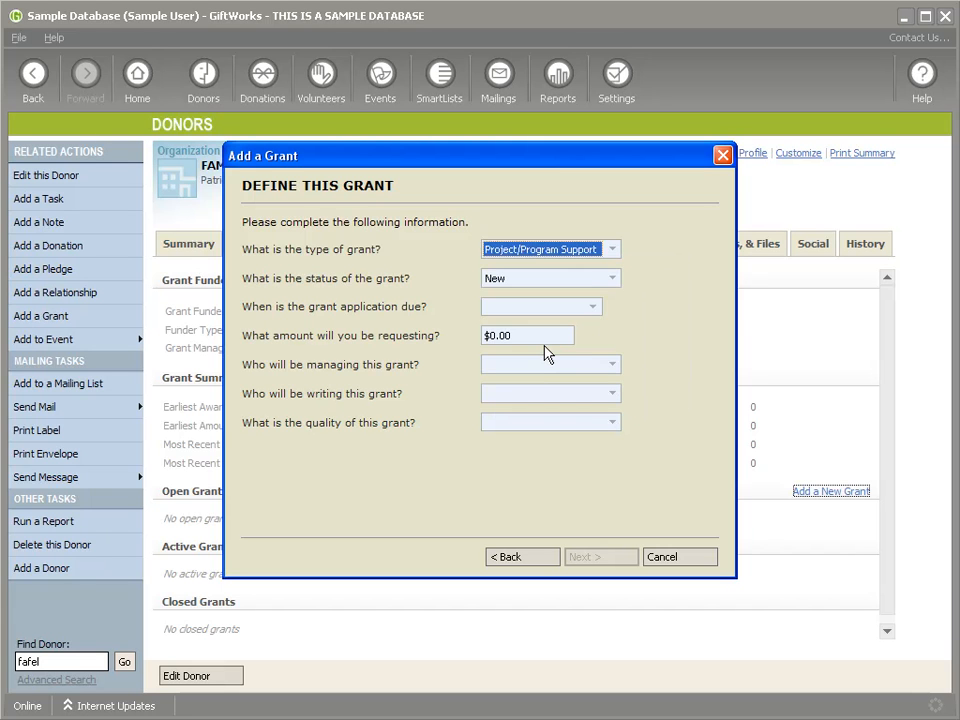
pyautogui.click(570, 282)
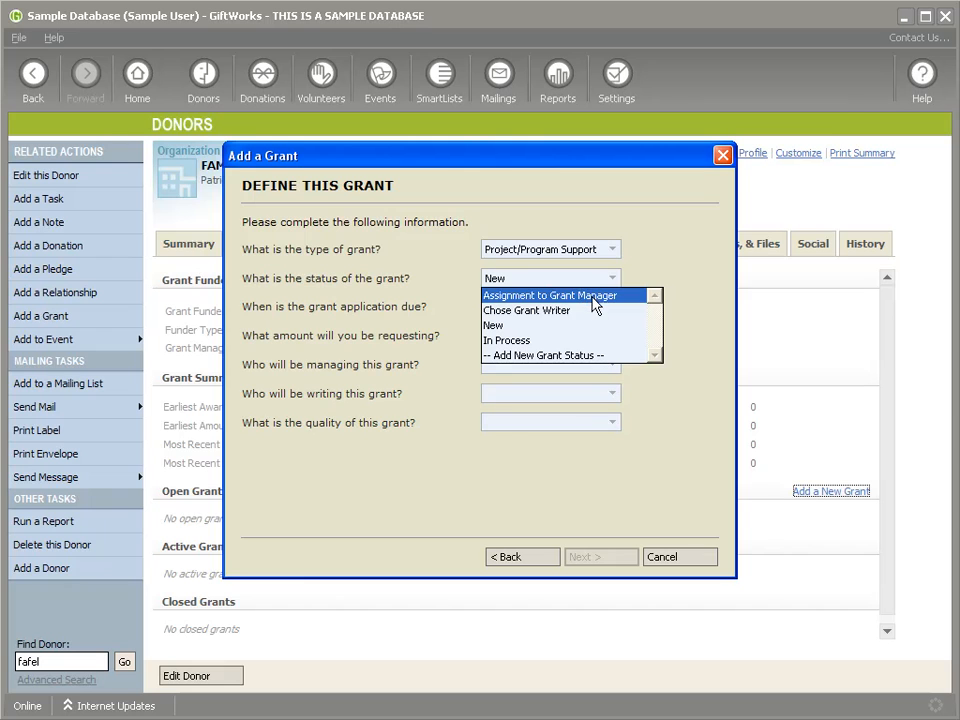
pyautogui.click(514, 326)
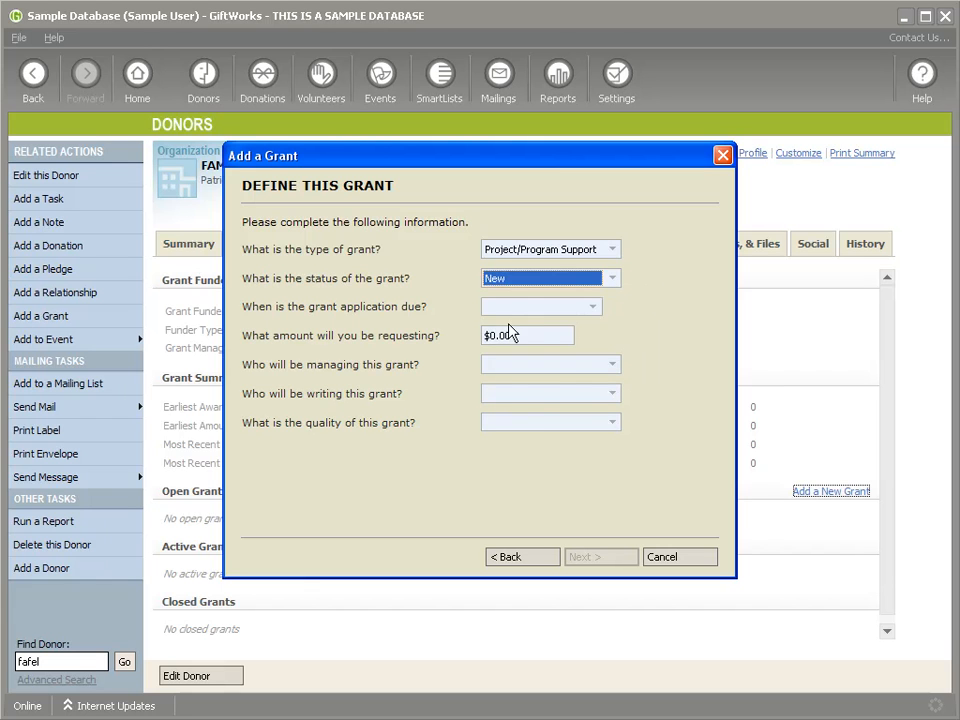
pyautogui.click(593, 308)
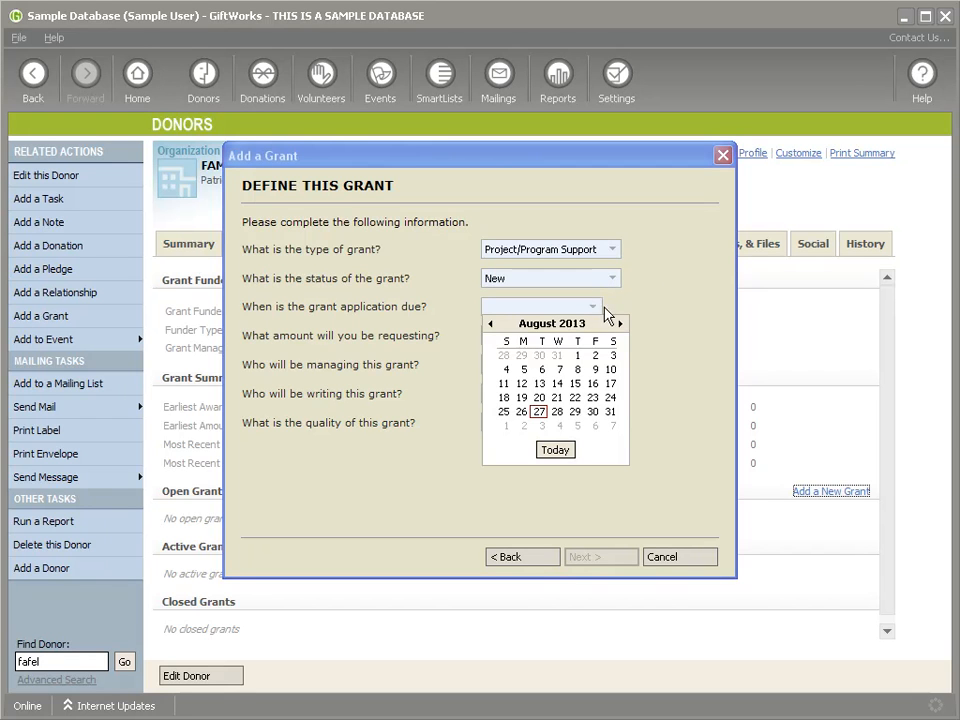
pyautogui.click(615, 428)
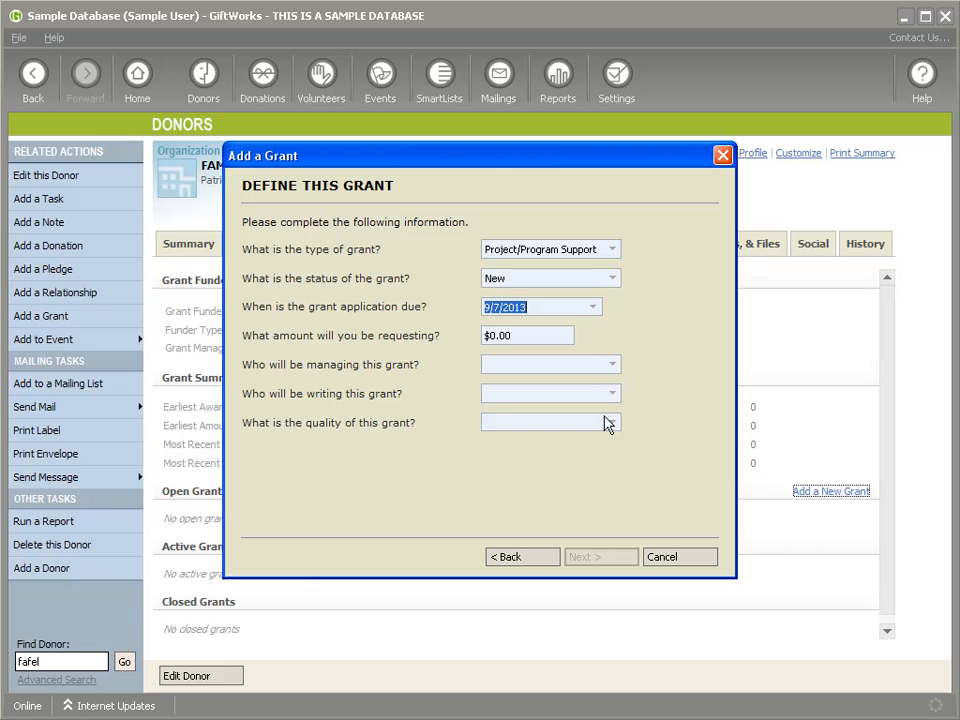
# Step: Request $100,000, assign the manager and writer, rate it Good, and advance to the summary
pyautogui.click(536, 337)
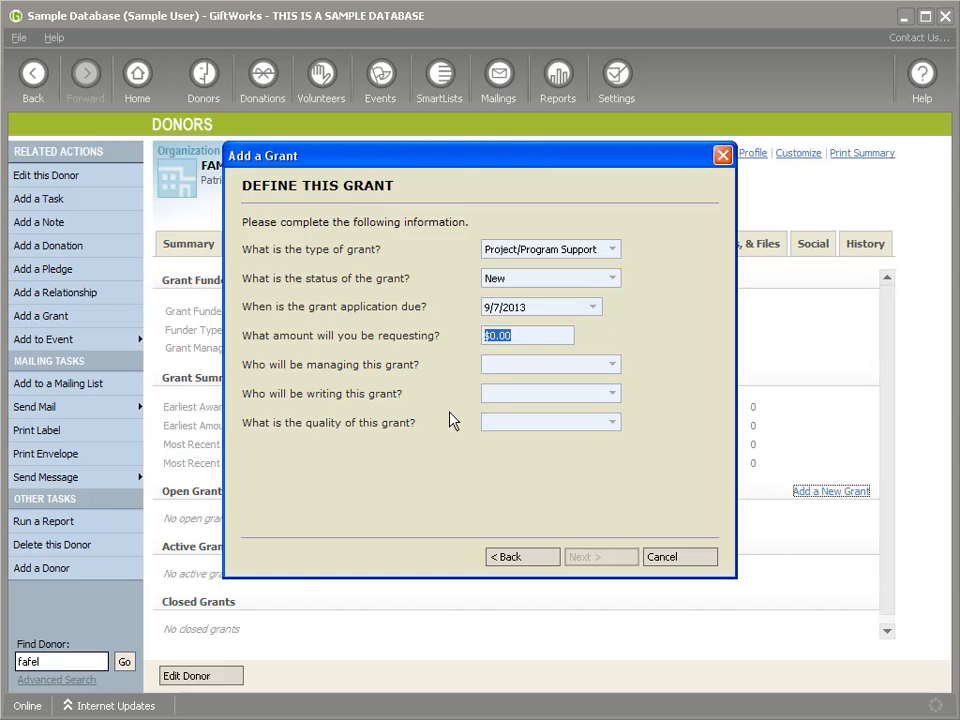
pyautogui.write('1000000')
pyautogui.press('Tab')
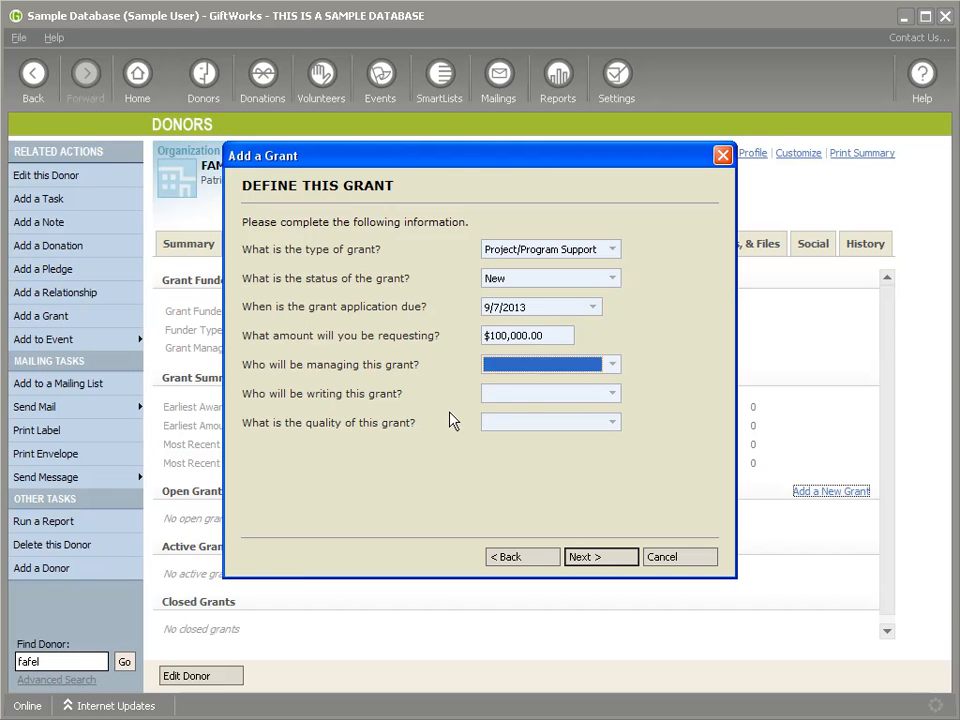
pyautogui.click(611, 364)
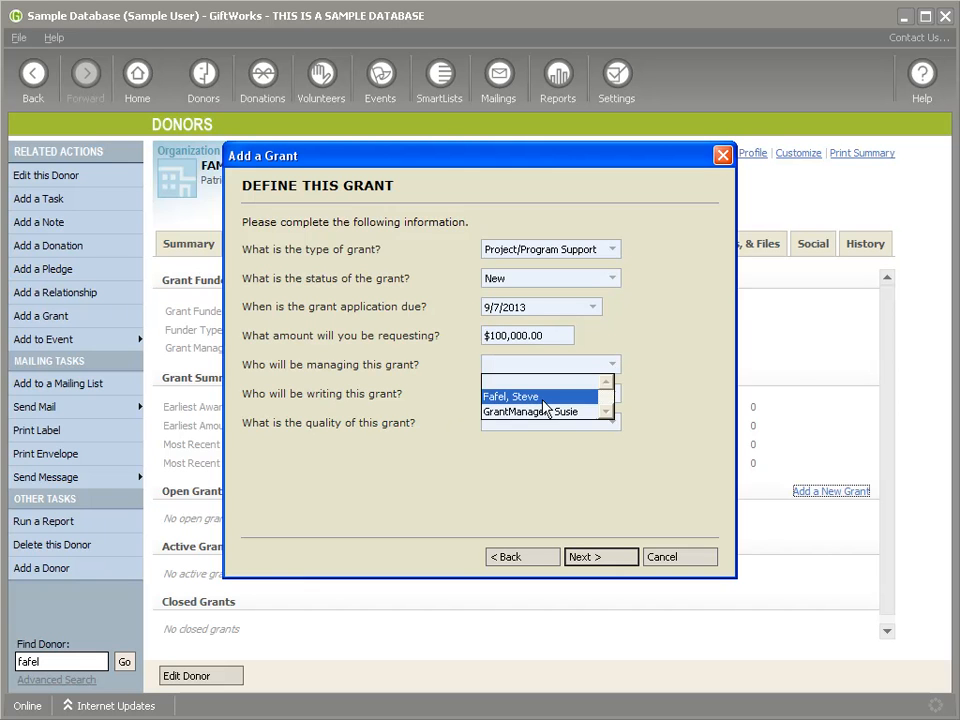
pyautogui.click(544, 400)
pyautogui.click(605, 395)
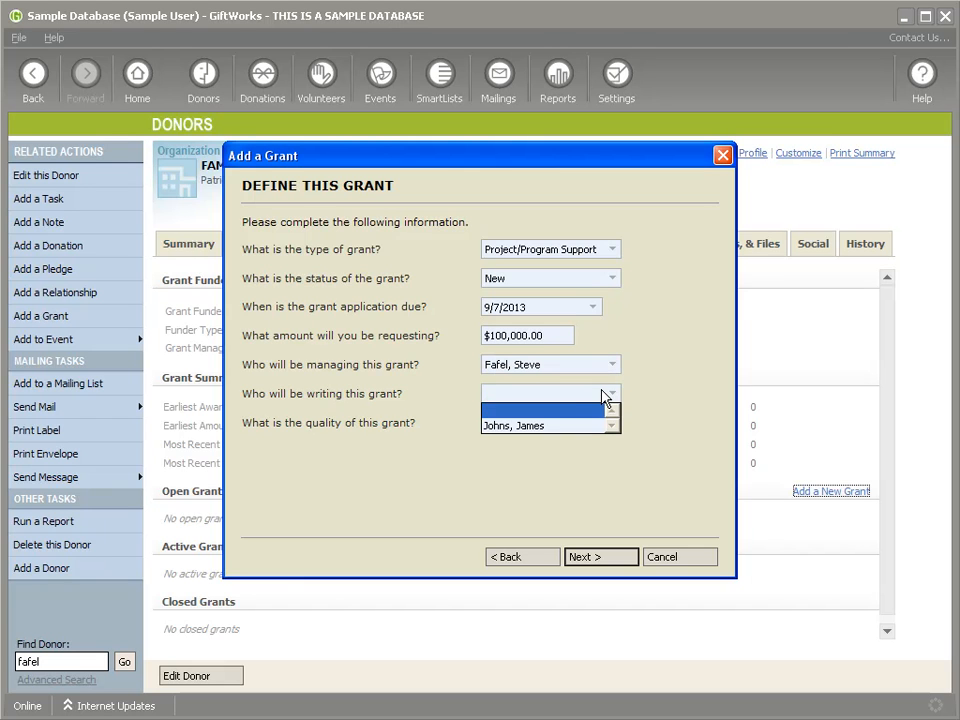
pyautogui.click(520, 428)
pyautogui.click(609, 424)
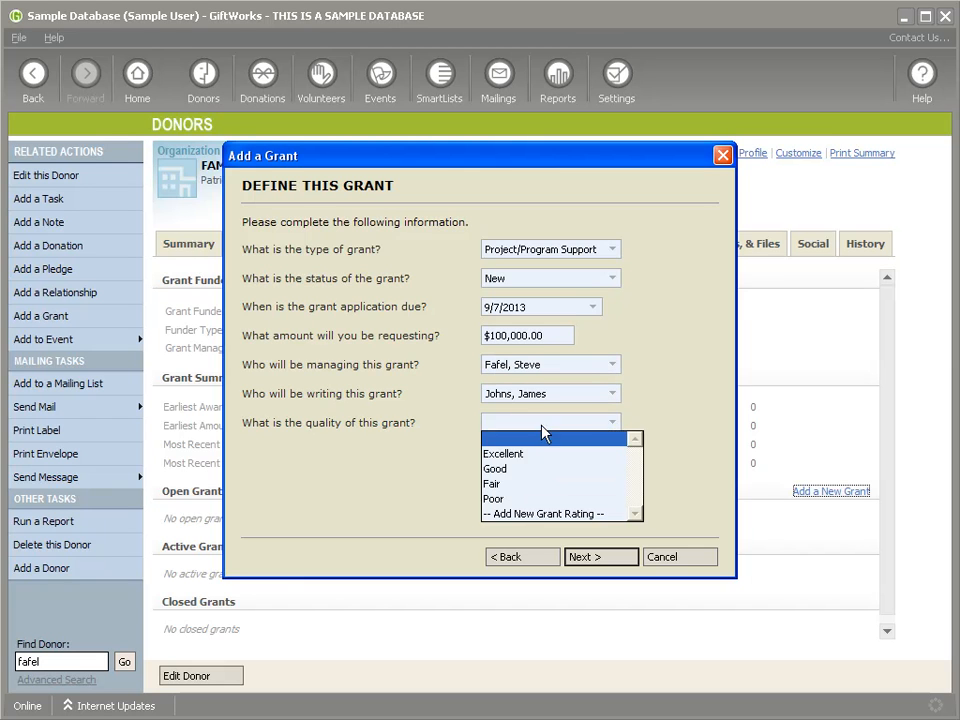
pyautogui.click(615, 469)
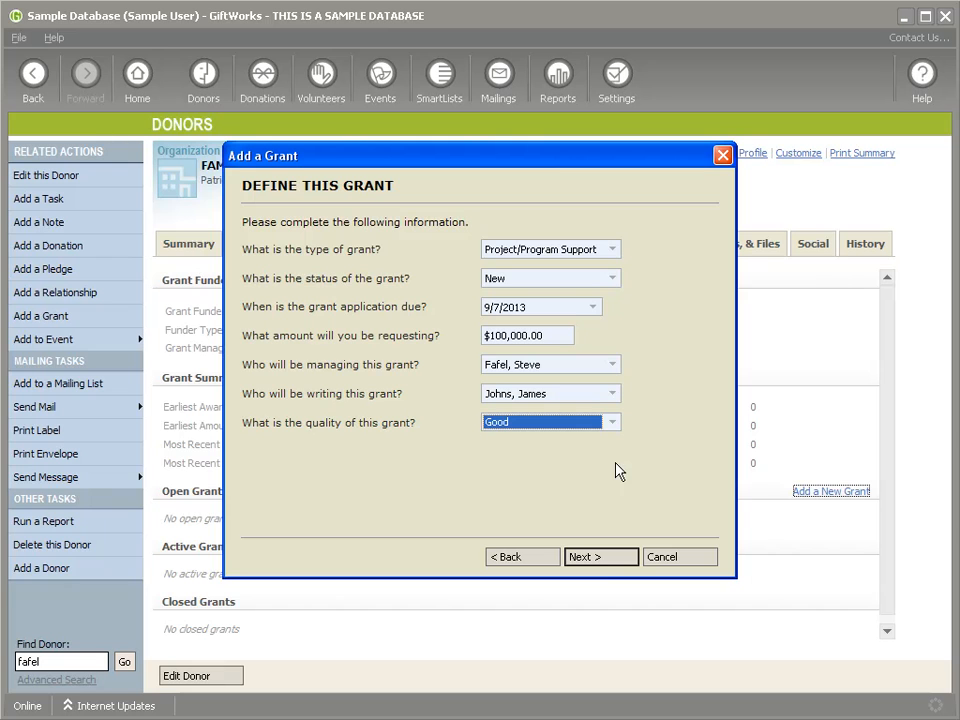
pyautogui.click(600, 563)
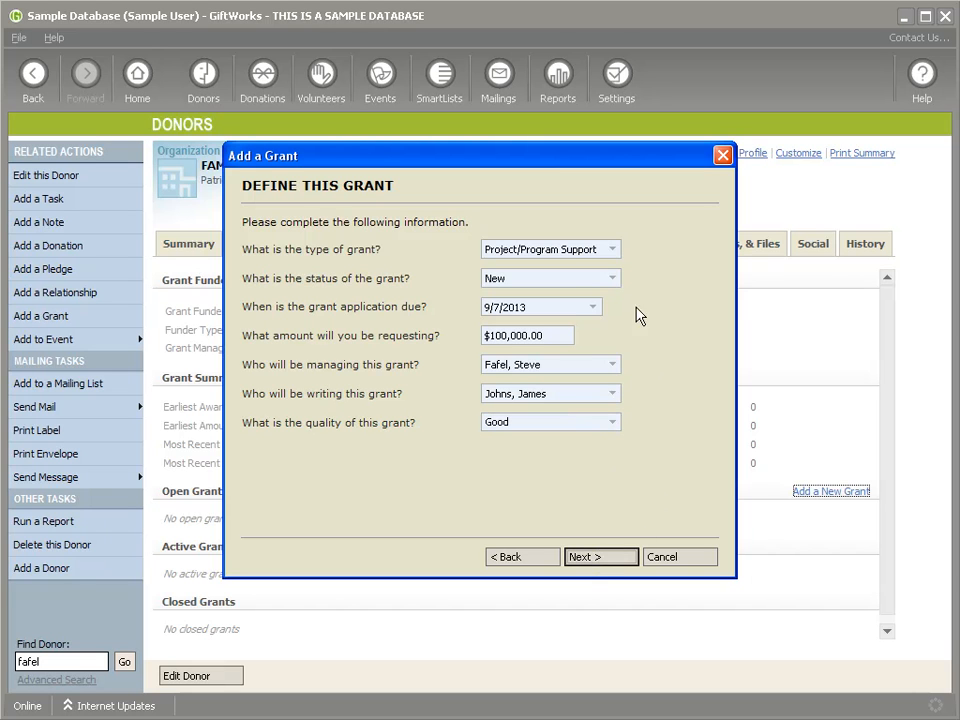
pyautogui.click(593, 560)
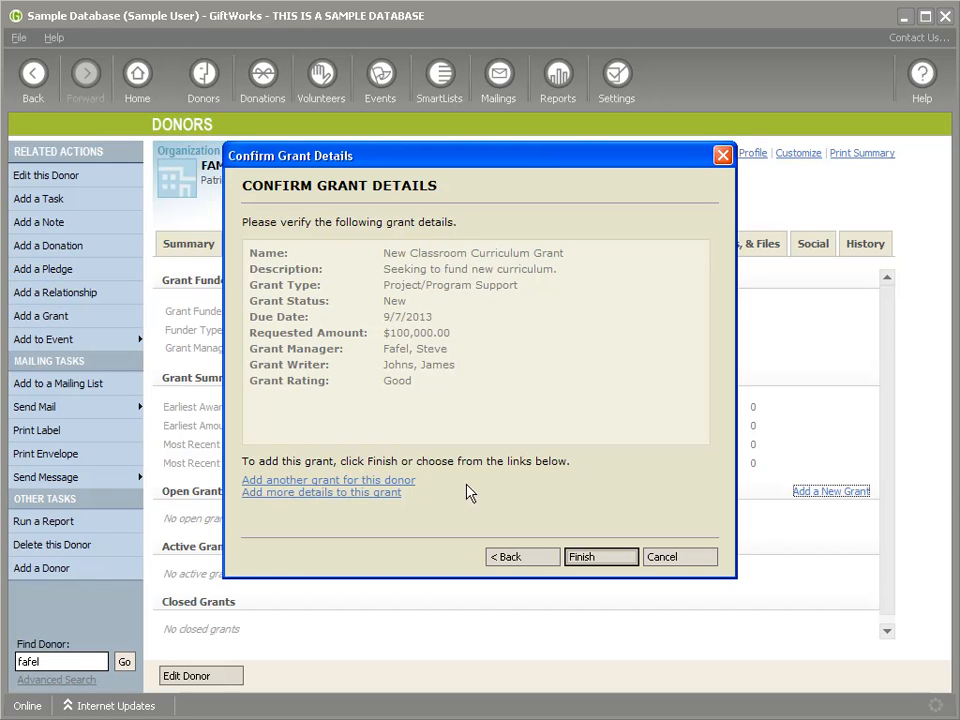
# Step: Finish the grant, then check its Donations, Notes, Tasks & Files and History tabs before Summary
pyautogui.click(598, 560)
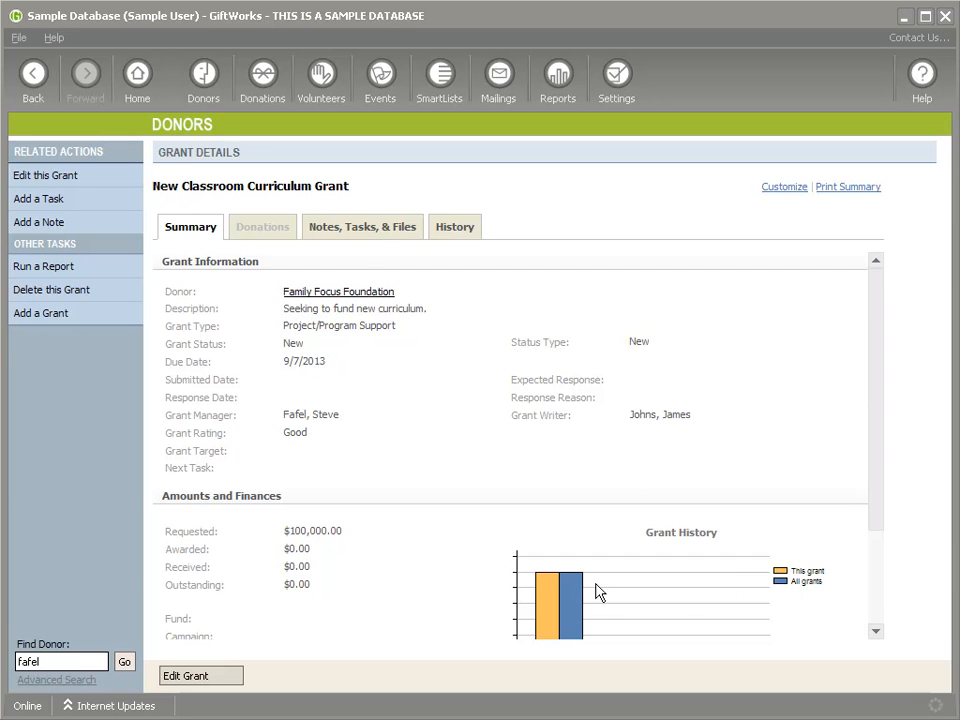
pyautogui.scroll(-2, 870, 470)
pyautogui.scroll(2, 880, 495)
pyautogui.click(268, 232)
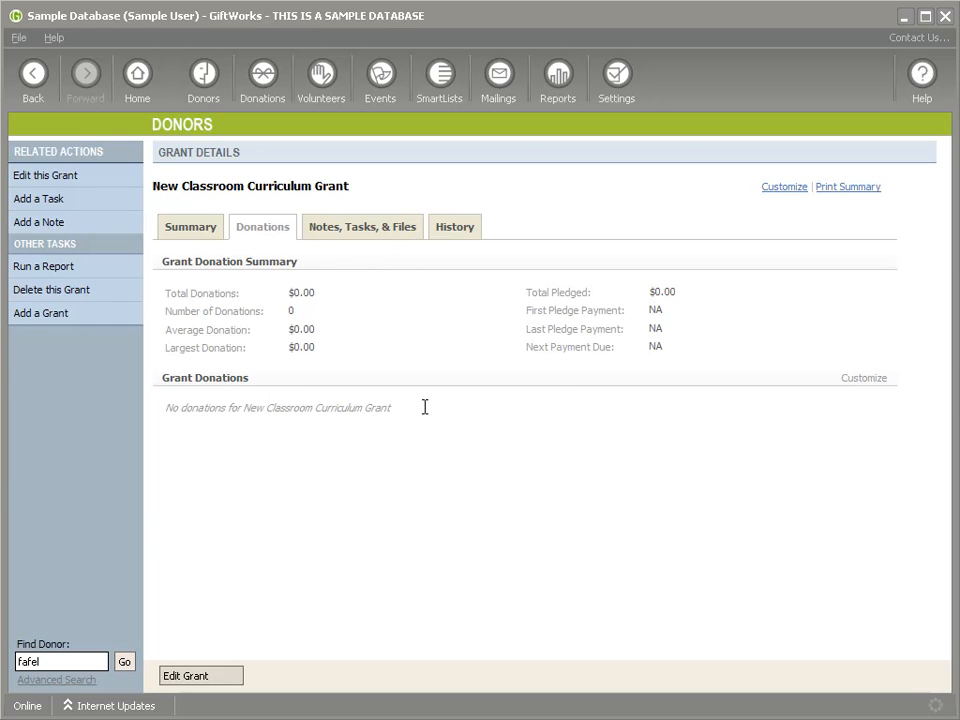
pyautogui.click(345, 229)
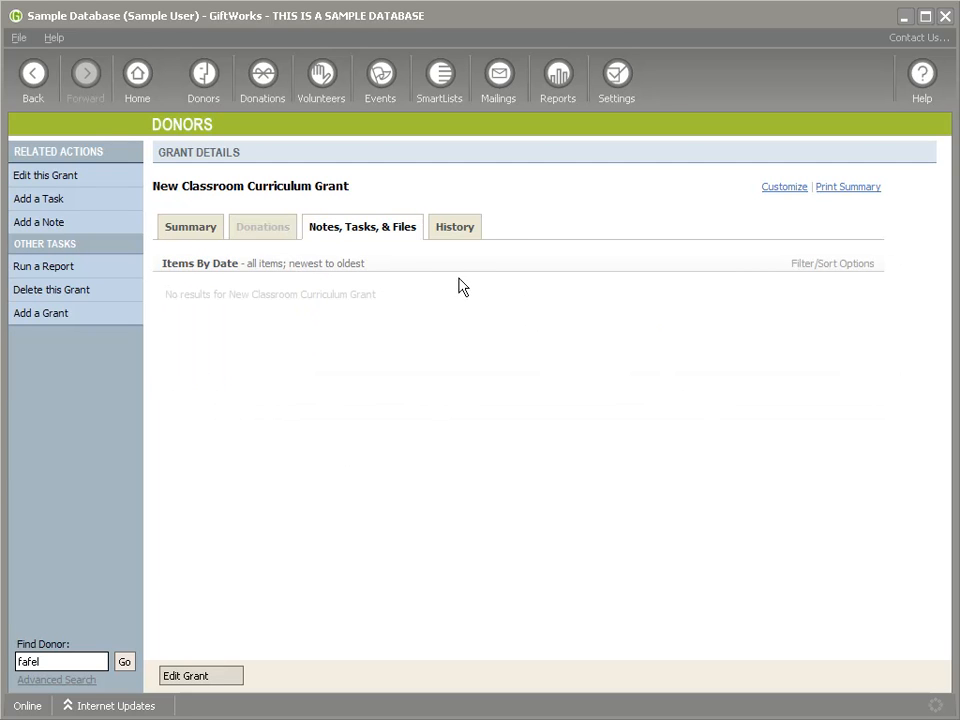
pyautogui.click(453, 231)
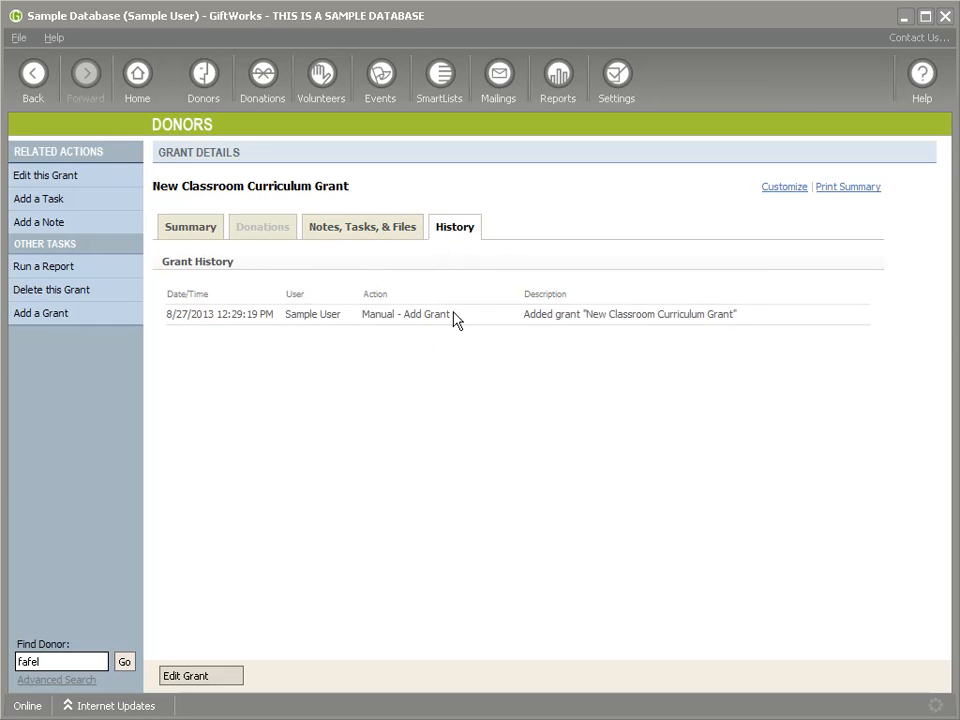
pyautogui.click(170, 232)
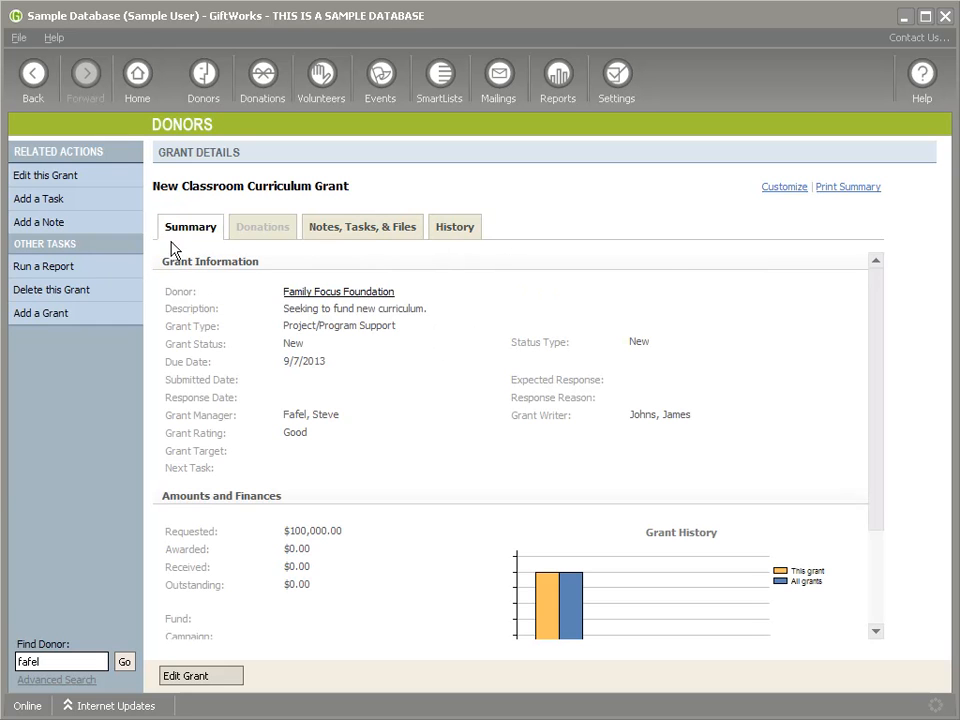
# Step: From Family Focus Foundation's Grants tab, use Options to open New Classroom Curriculum Grant's details
pyautogui.click(342, 293)
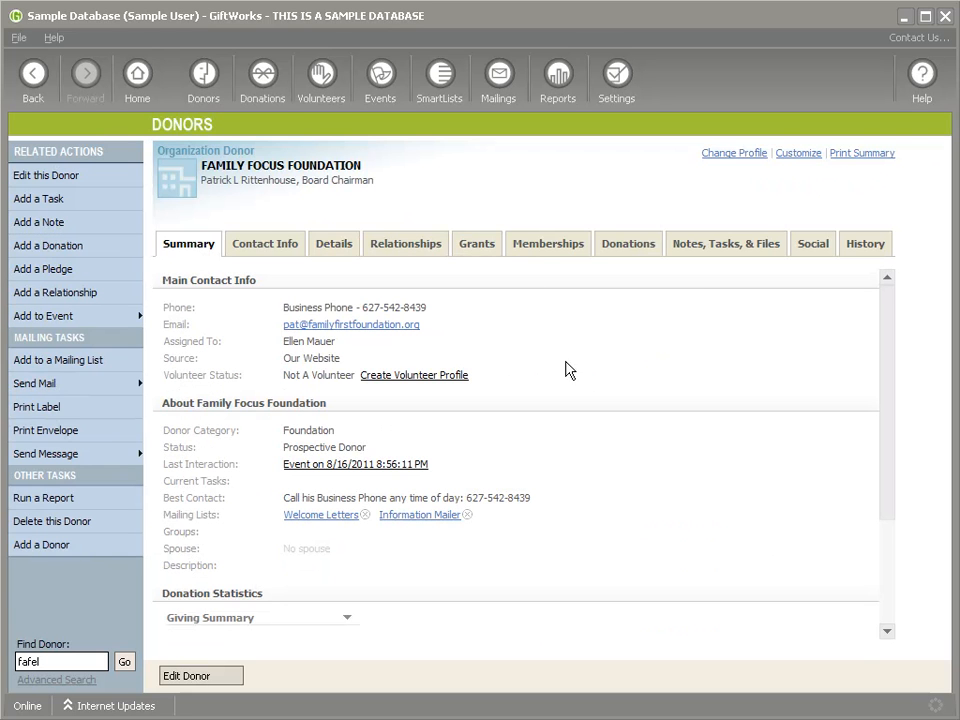
pyautogui.click(484, 242)
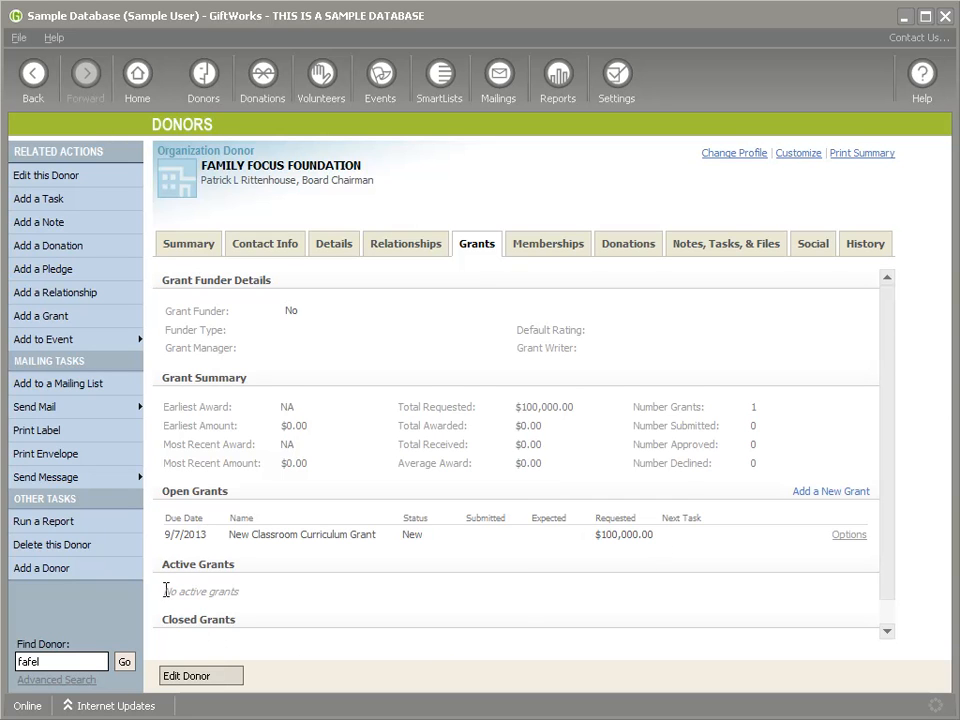
pyautogui.moveTo(165, 592); pyautogui.dragTo(240, 593)
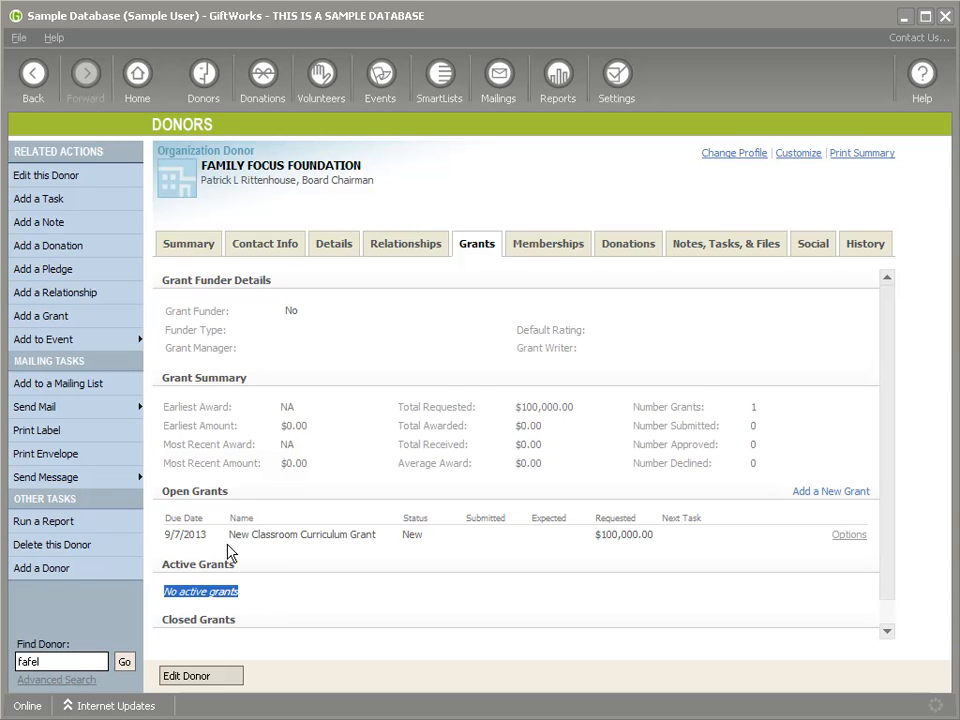
pyautogui.moveTo(173, 534); pyautogui.dragTo(299, 534)
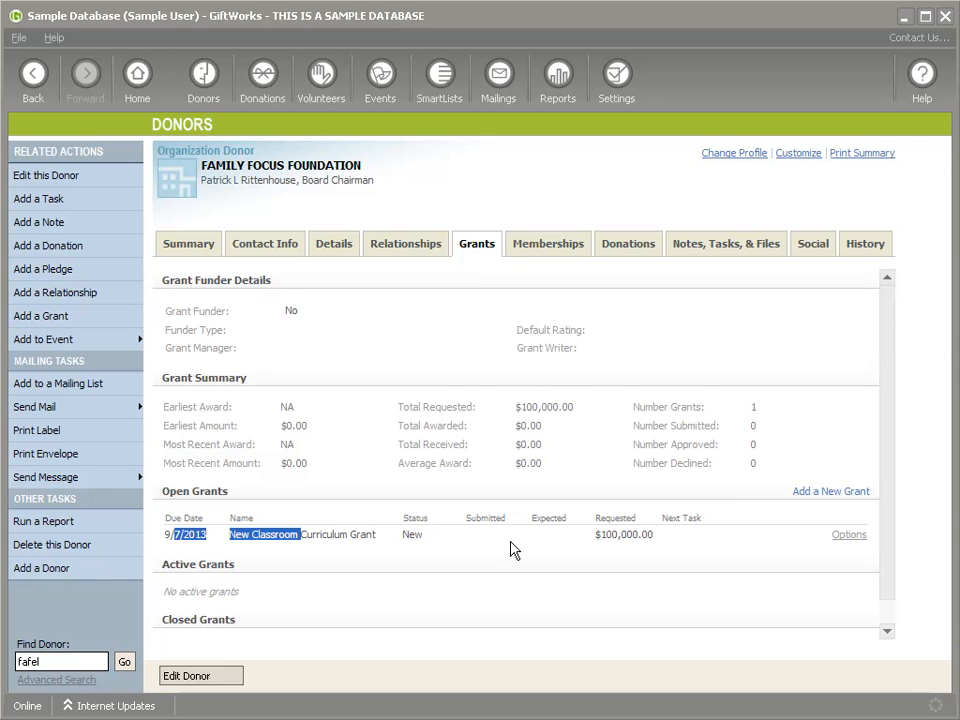
pyautogui.click(848, 537)
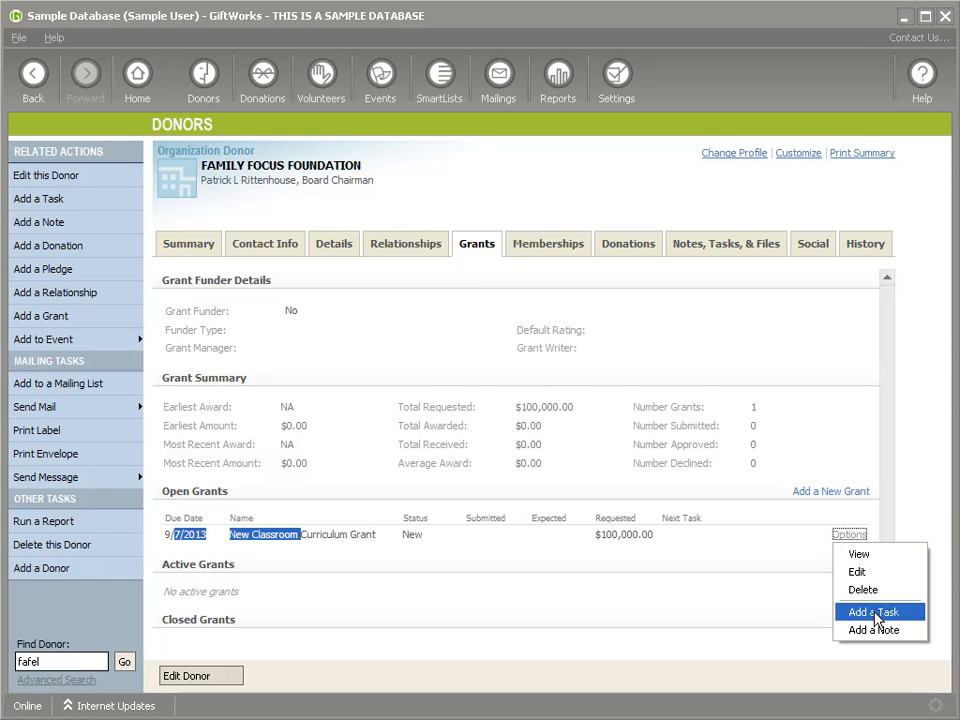
pyautogui.click(860, 554)
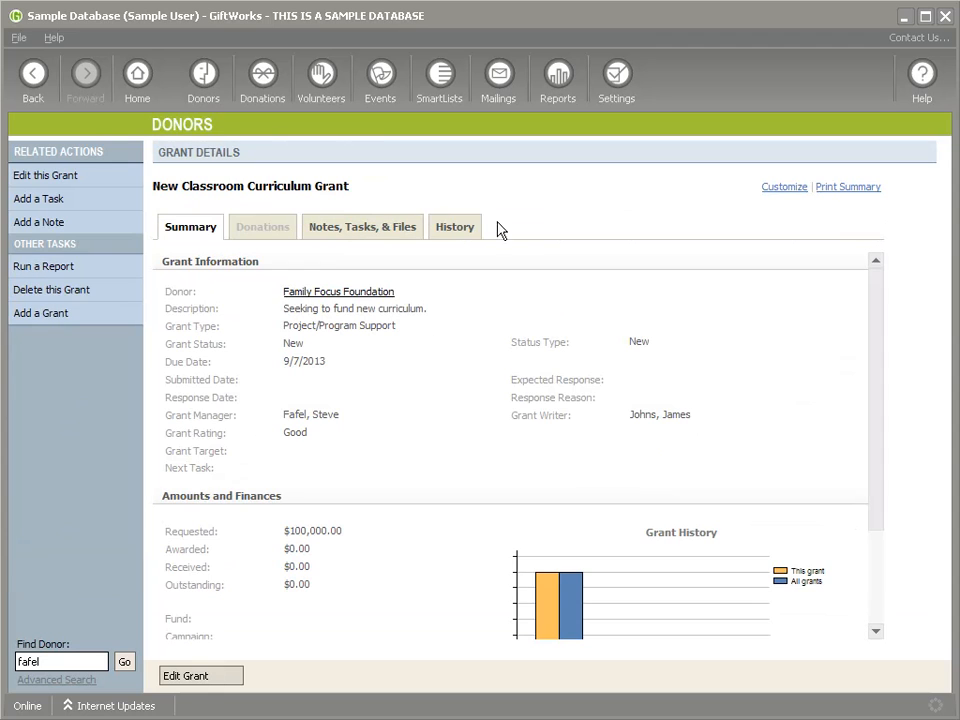
# Step: View the New Classroom Curriculum Grant's details and its Notes, Tasks & Files tab
pyautogui.moveTo(153, 186); pyautogui.dragTo(350, 190)
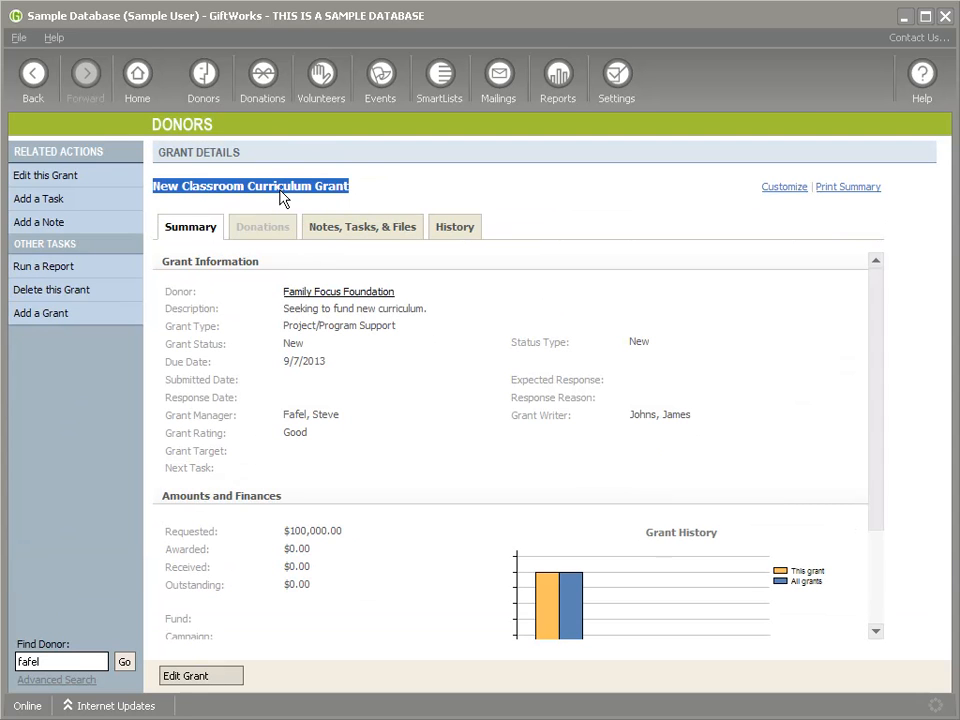
pyautogui.click(365, 234)
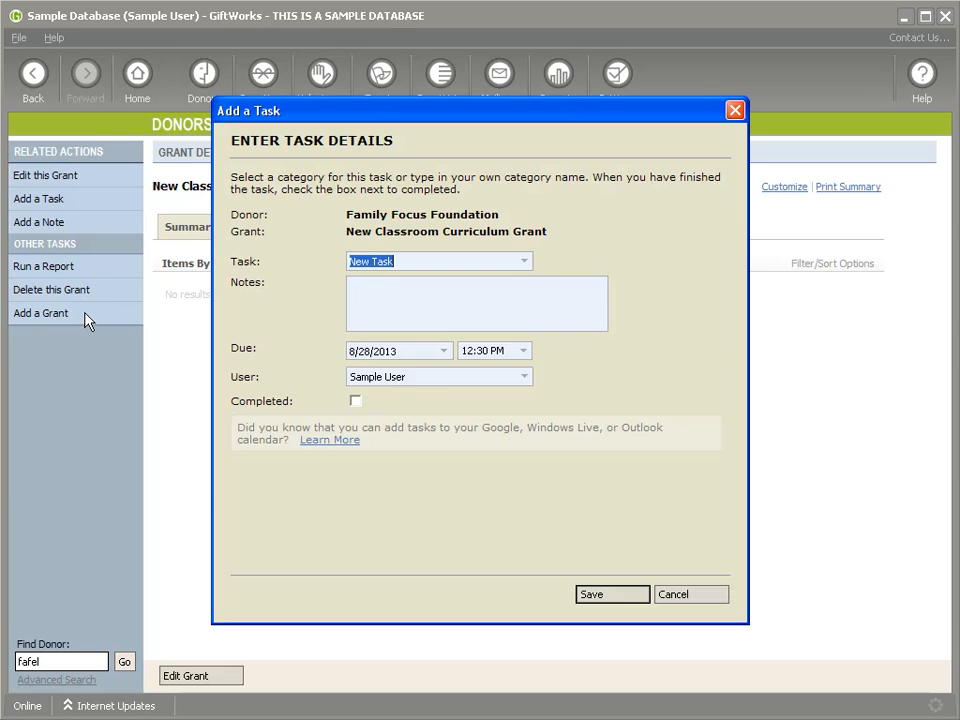
# Step: Add a 'Grant Submission' task due 9/7/2013 to the New Classroom Curriculum Grant
pyautogui.click(521, 263)
pyautogui.click(519, 264)
pyautogui.write('Grant Submission')
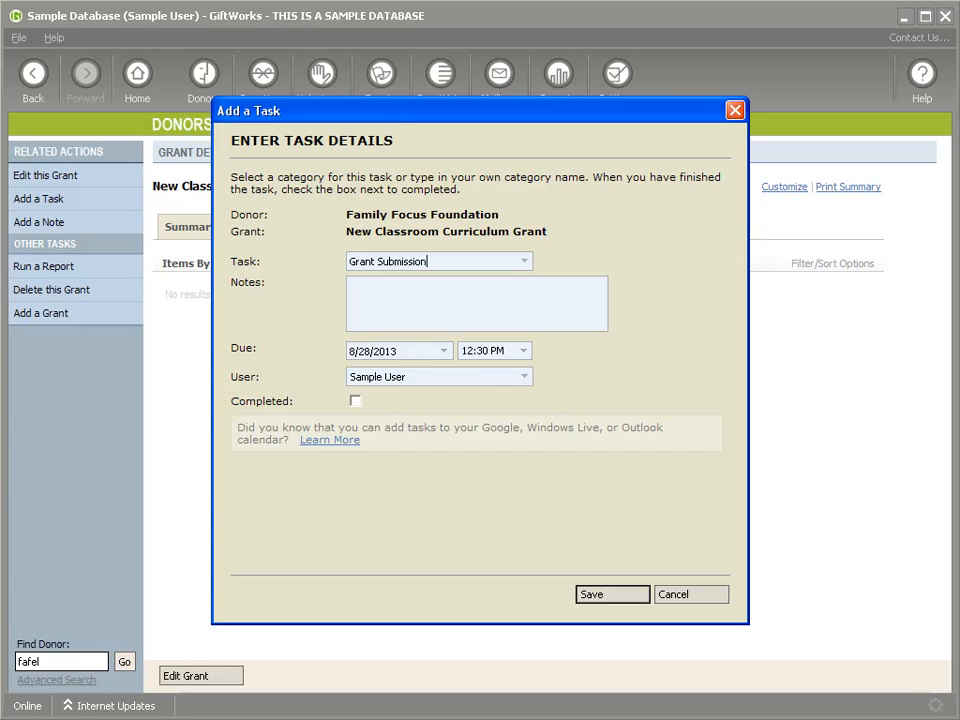
pyautogui.click(445, 353)
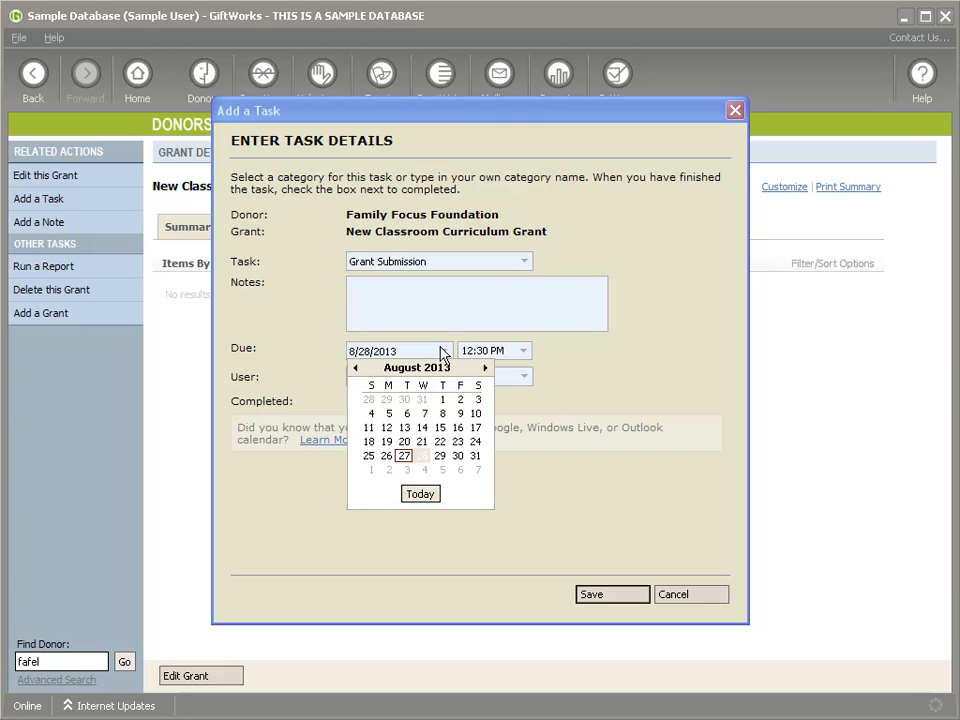
pyautogui.click(478, 469)
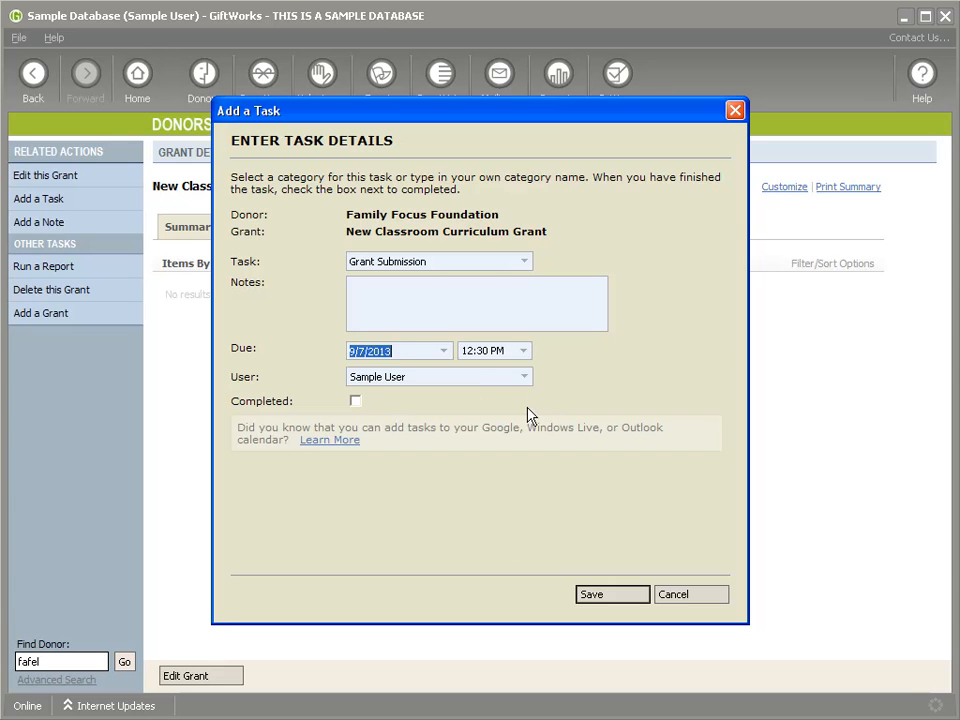
pyautogui.click(521, 377)
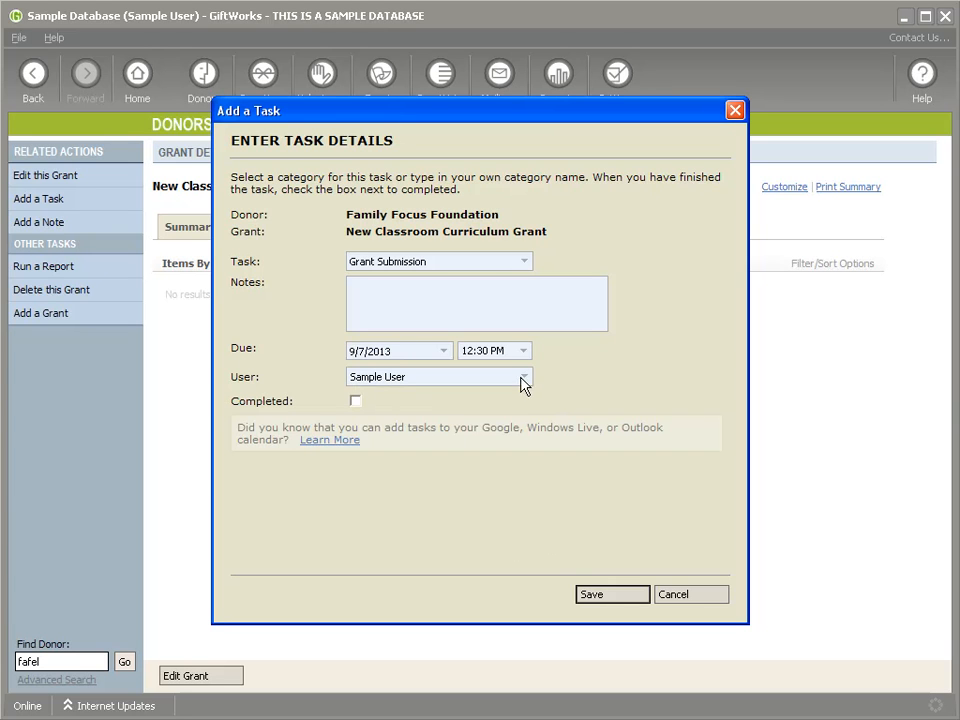
pyautogui.click(611, 594)
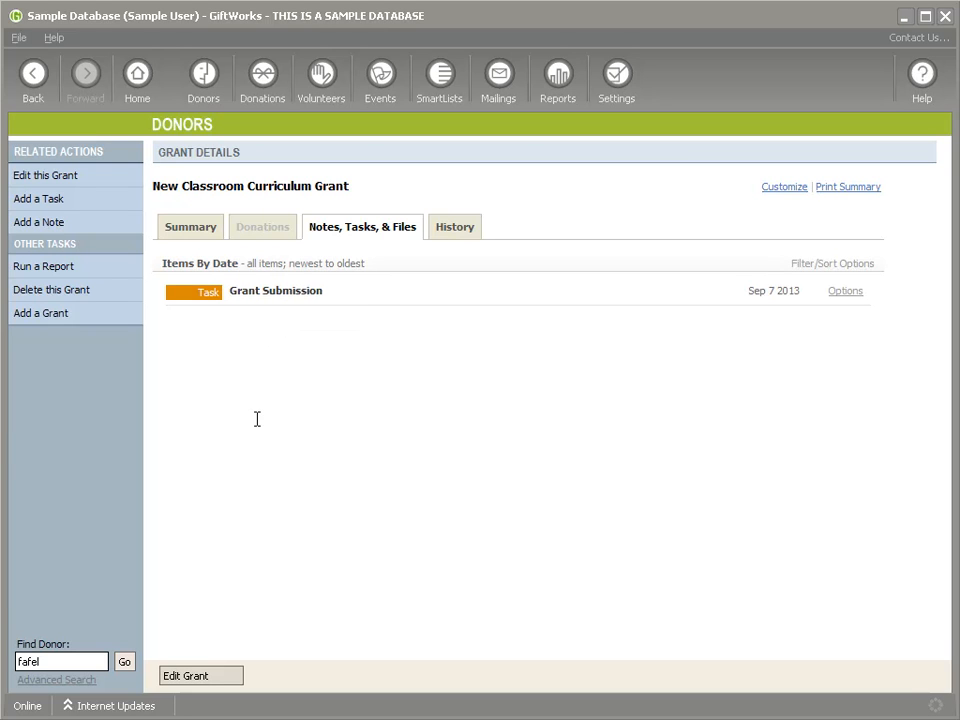
pyautogui.click(190, 236)
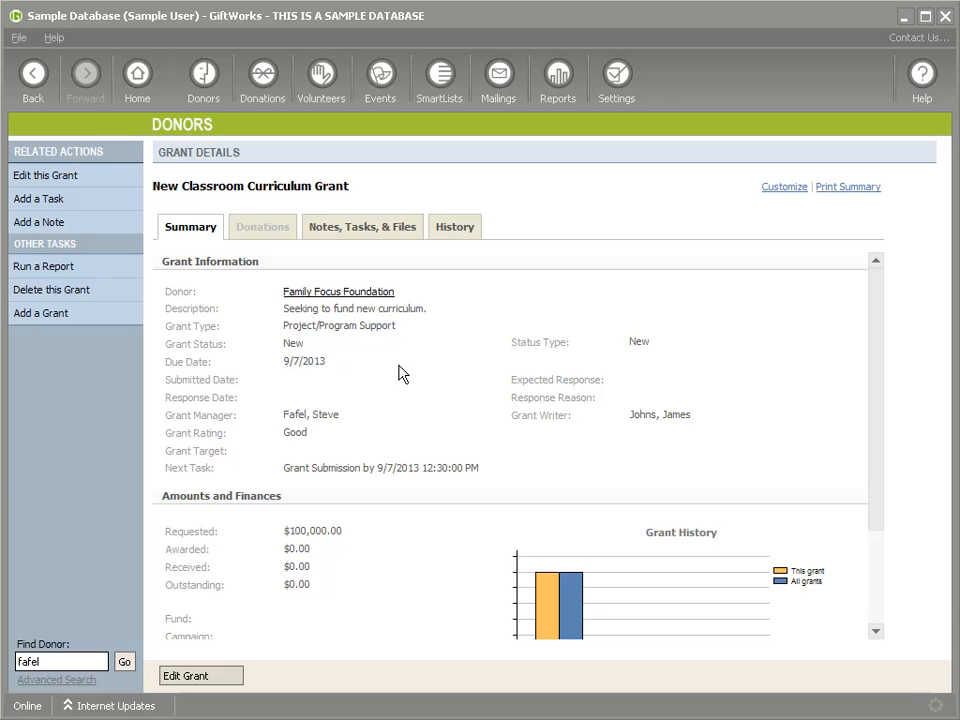
# Step: Check the 9/7/2013 due date on the Summary, then list the grant's notes and tasks
pyautogui.scroll(-3, 527, 433)
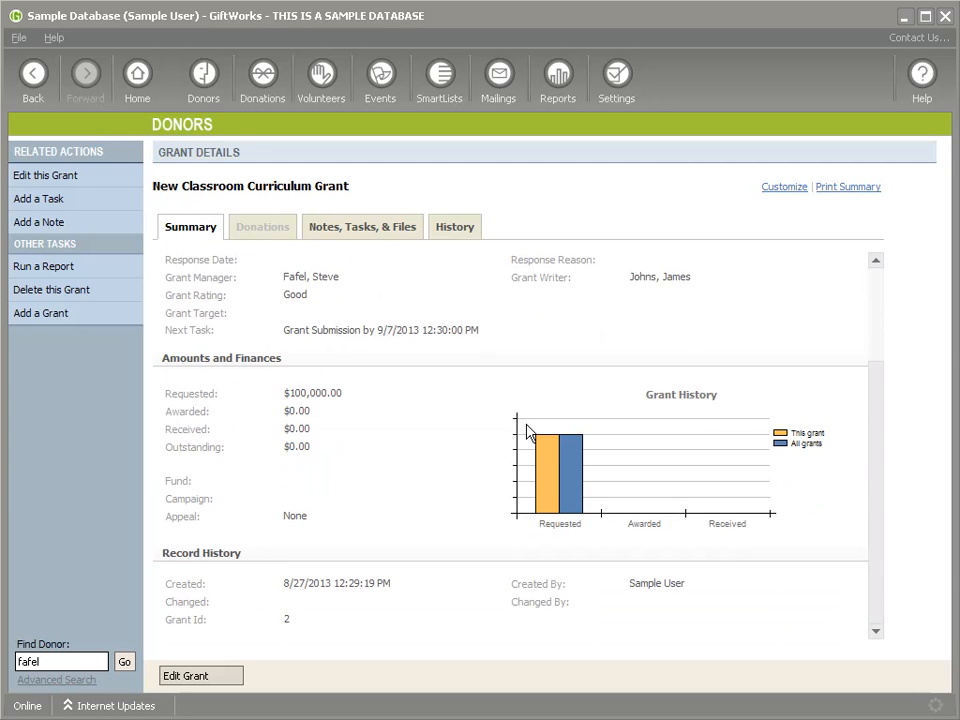
pyautogui.scroll(1, 528, 393)
pyautogui.scroll(2, 528, 393)
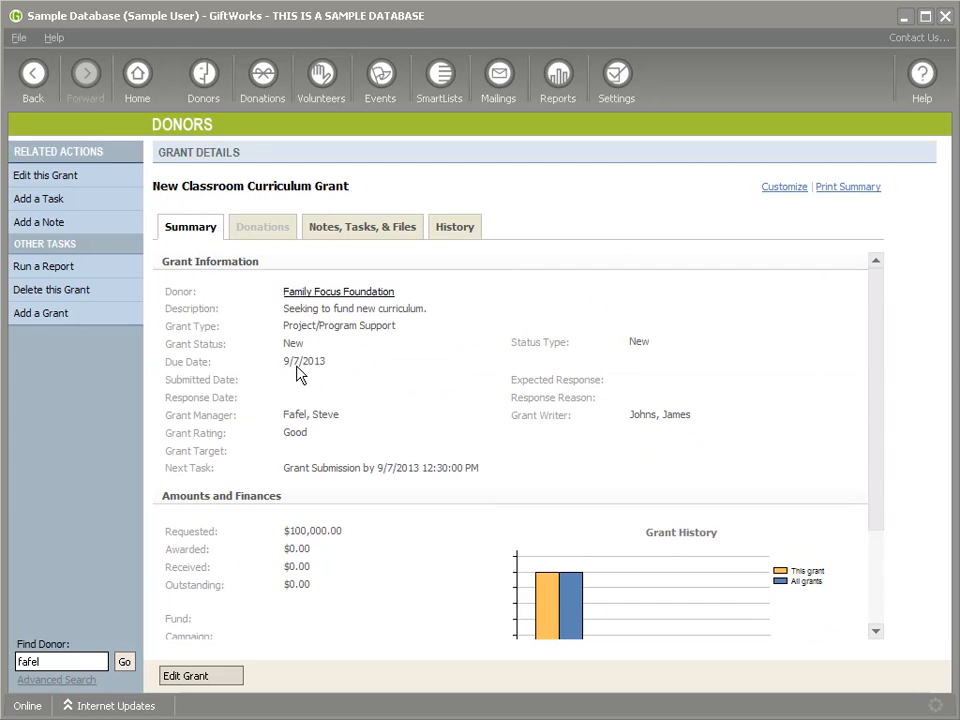
pyautogui.moveTo(283, 362); pyautogui.dragTo(338, 392)
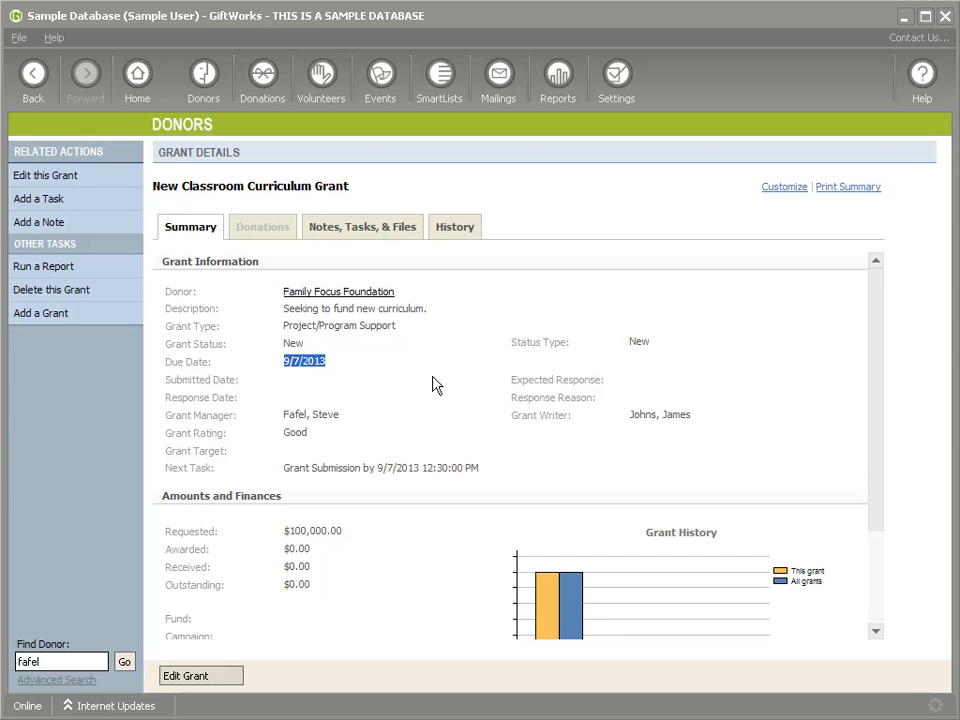
pyautogui.click(348, 232)
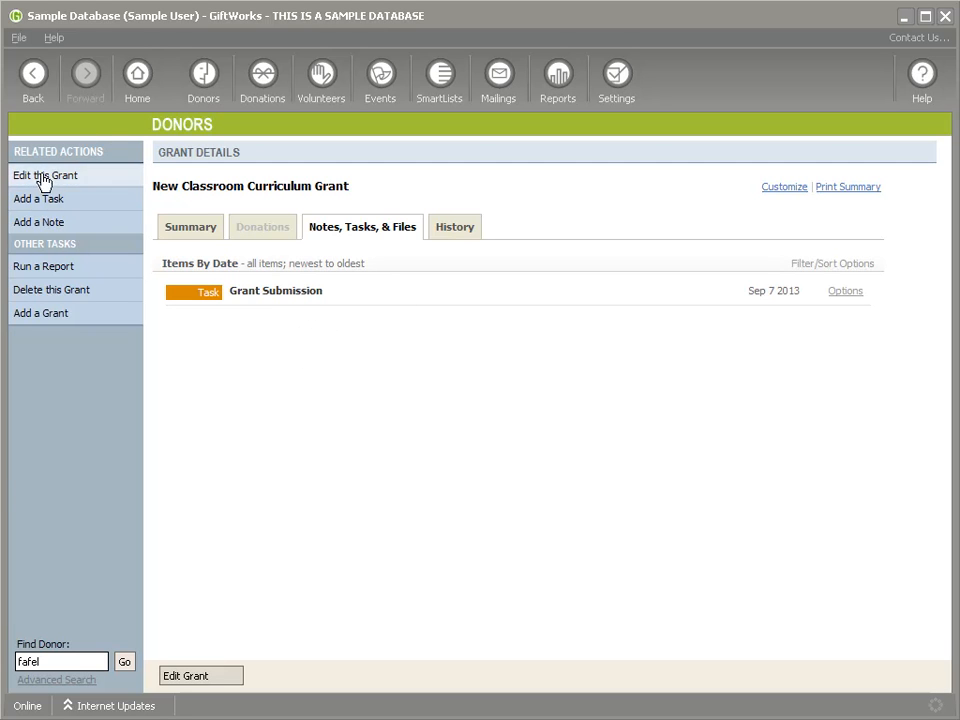
# Step: Save a 'Phone Call' note recording a good talk about writing the grant application
pyautogui.click(52, 224)
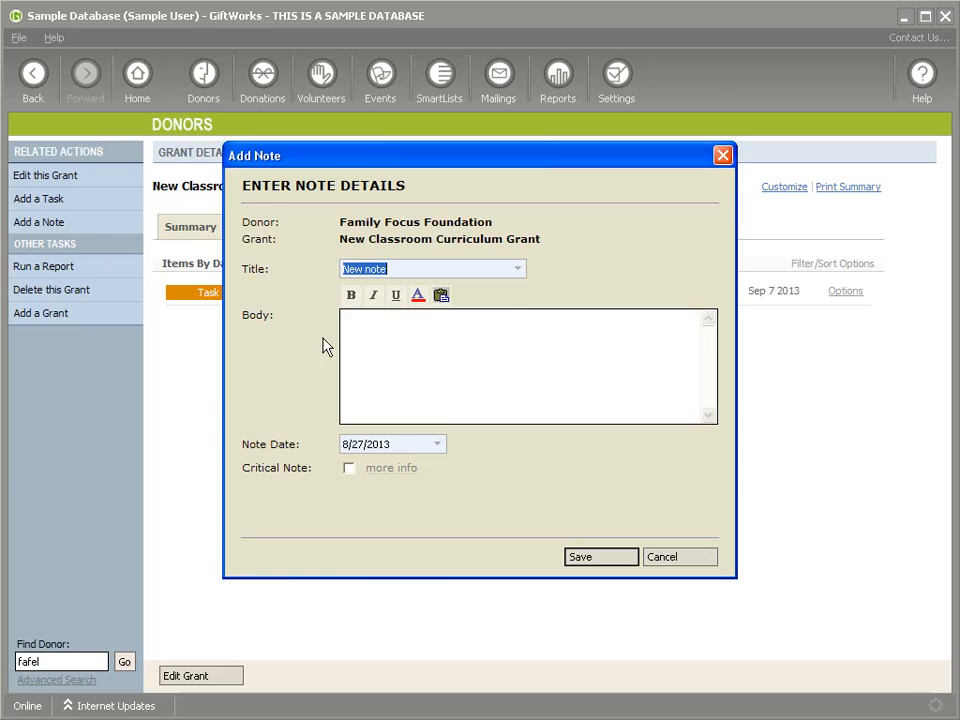
pyautogui.click(517, 268)
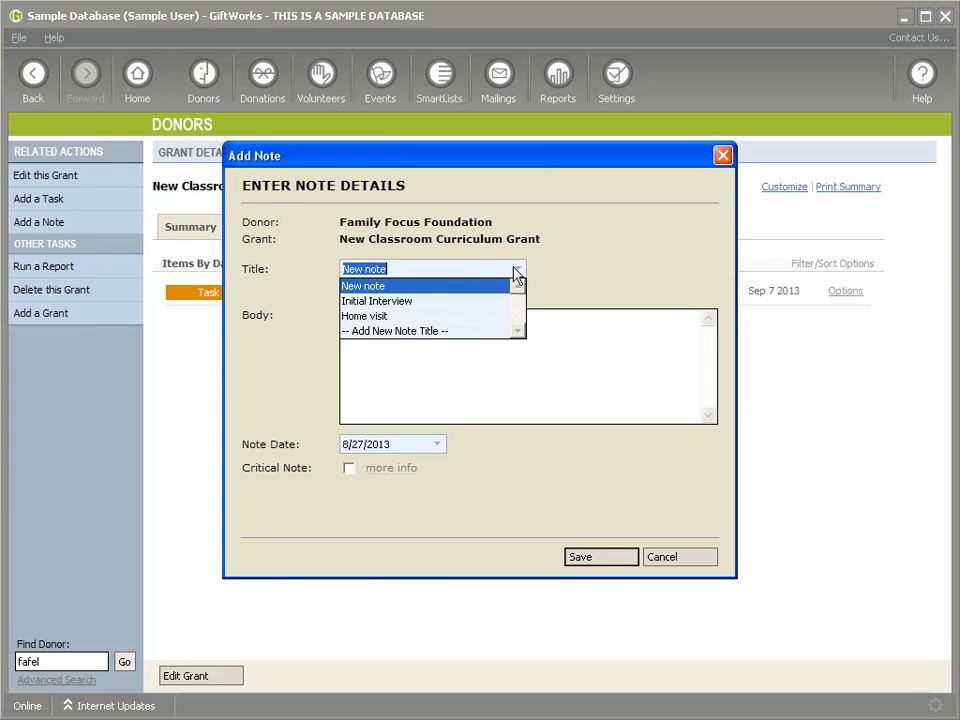
pyautogui.click(408, 286)
pyautogui.moveTo(424, 268); pyautogui.dragTo(262, 275)
pyautogui.write('Ph')
pyautogui.press('BackSpace')
pyautogui.press('BackSpace')
pyautogui.write('Phone Call')
pyautogui.press('Tab')
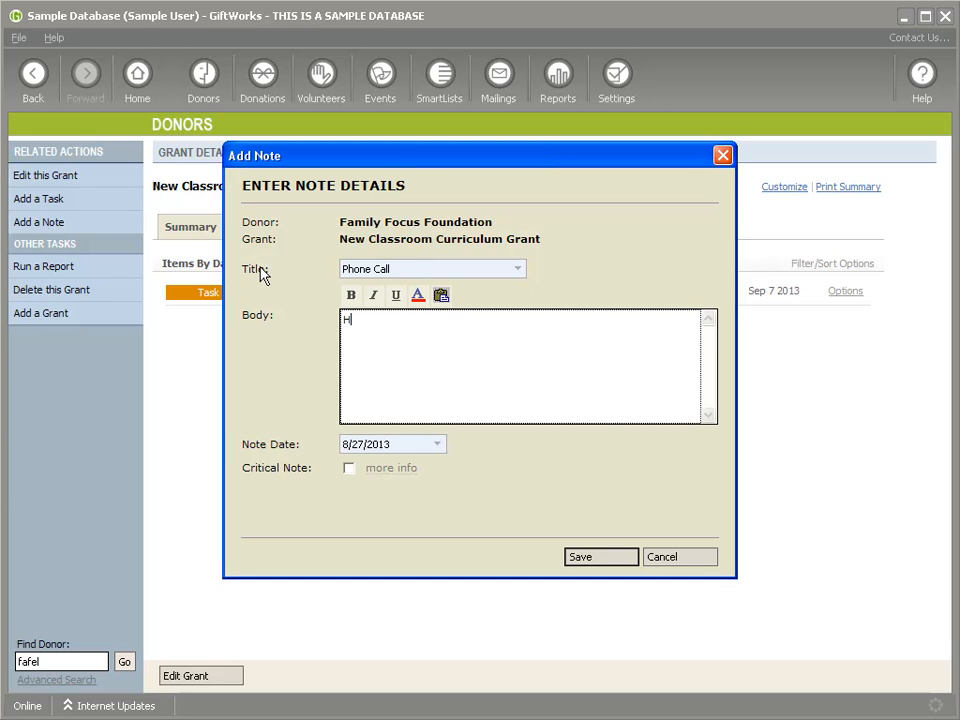
pyautogui.write('Had a ')
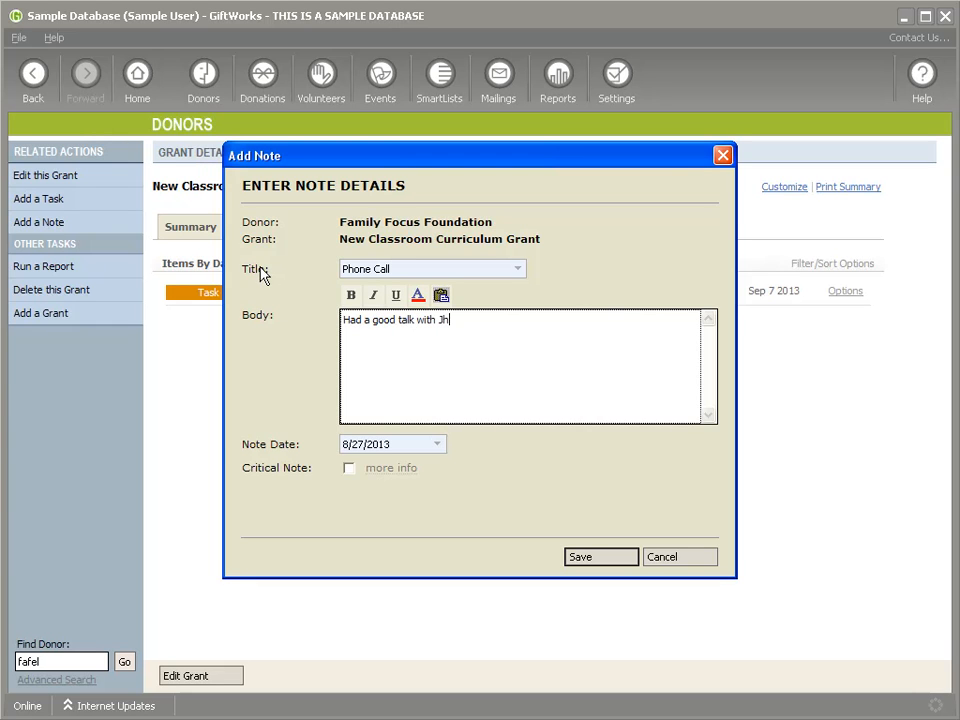
pyautogui.write('good talk with Jonn about wiri')
pyautogui.write('ing this grant.  He understands')
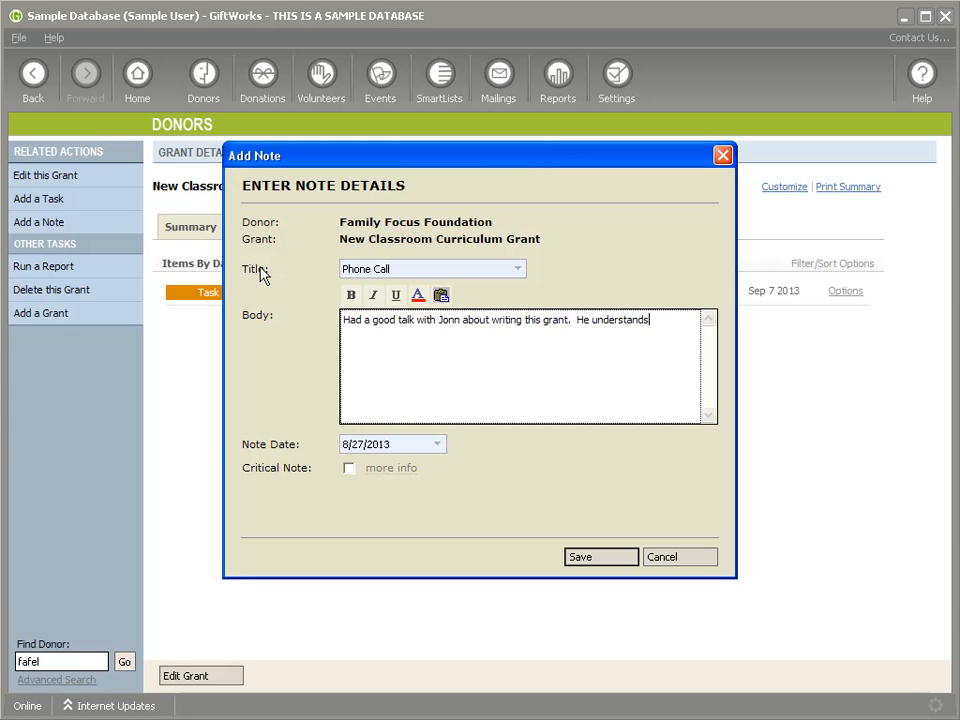
pyautogui.write(" what we're trying to communicate in the")
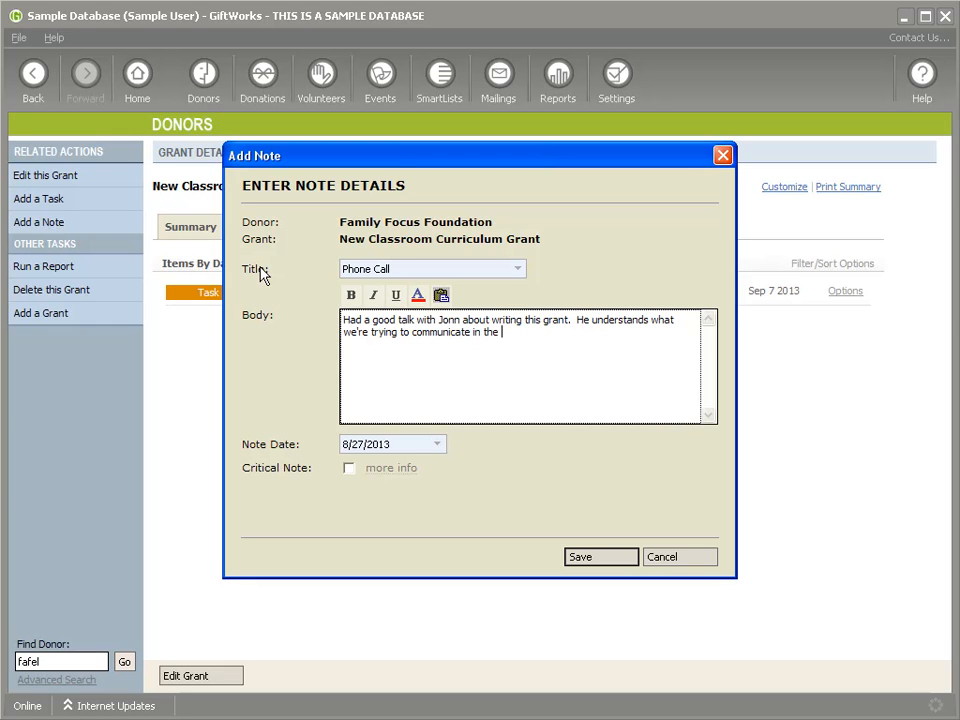
pyautogui.write('plication.')
pyautogui.click(570, 557)
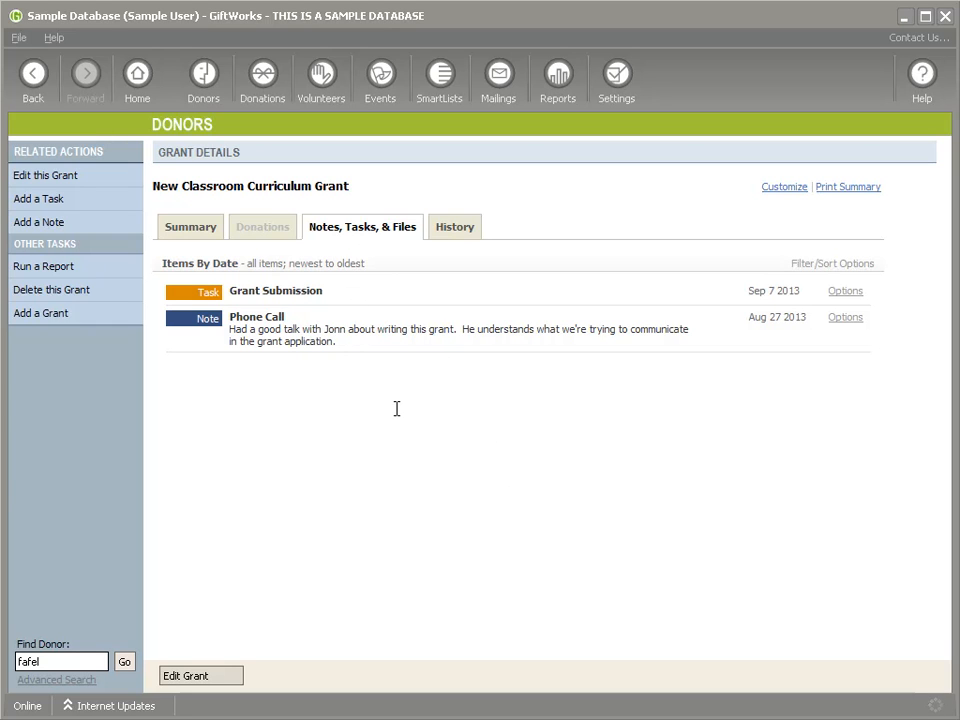
pyautogui.click(189, 229)
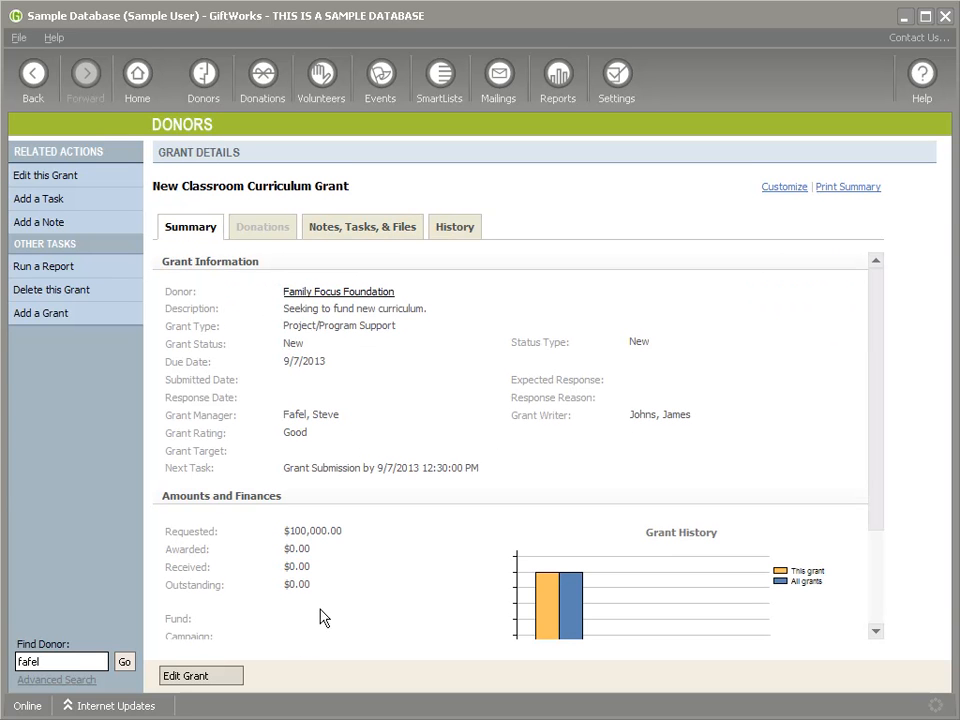
# Step: Set the grant to Submitted, submitted 8/31/2013, expected response 9/7/2013, and save
pyautogui.click(218, 678)
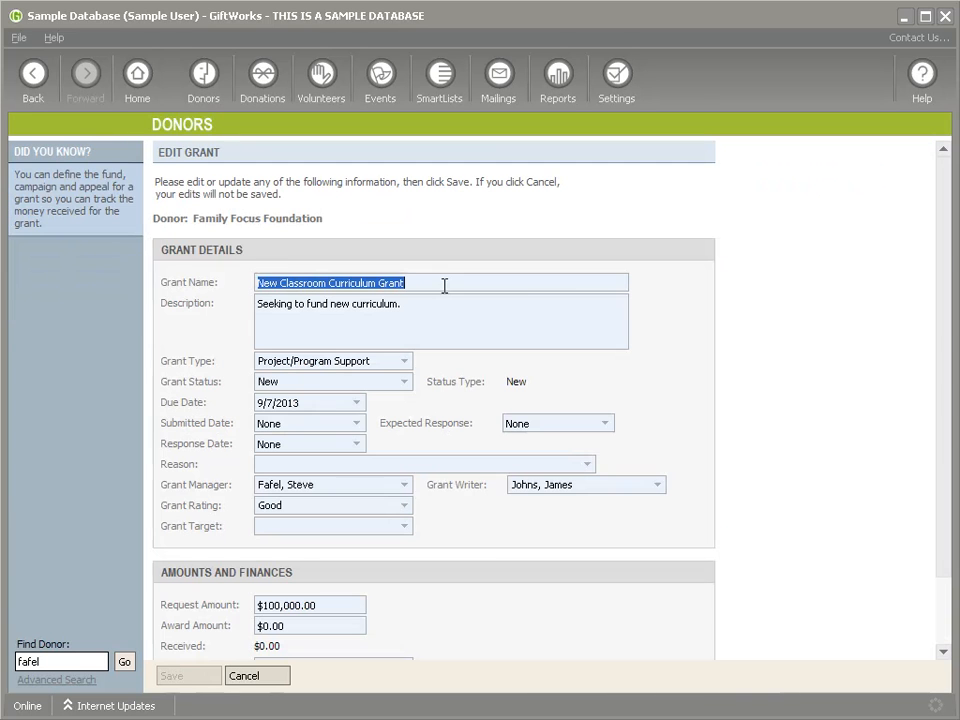
pyautogui.click(358, 424)
pyautogui.click(360, 426)
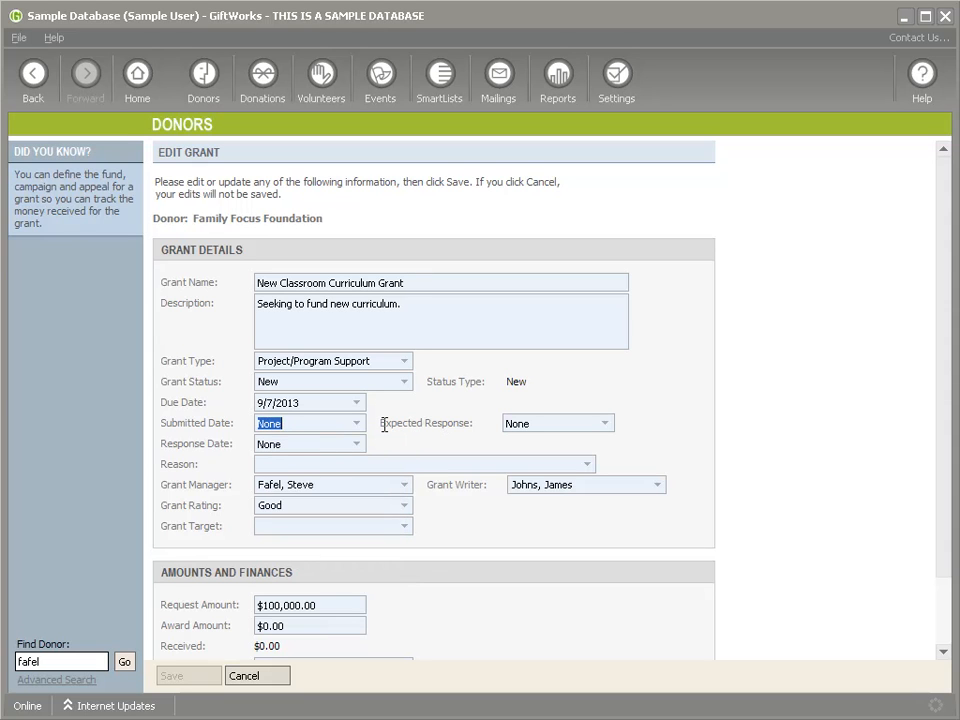
pyautogui.click(356, 423)
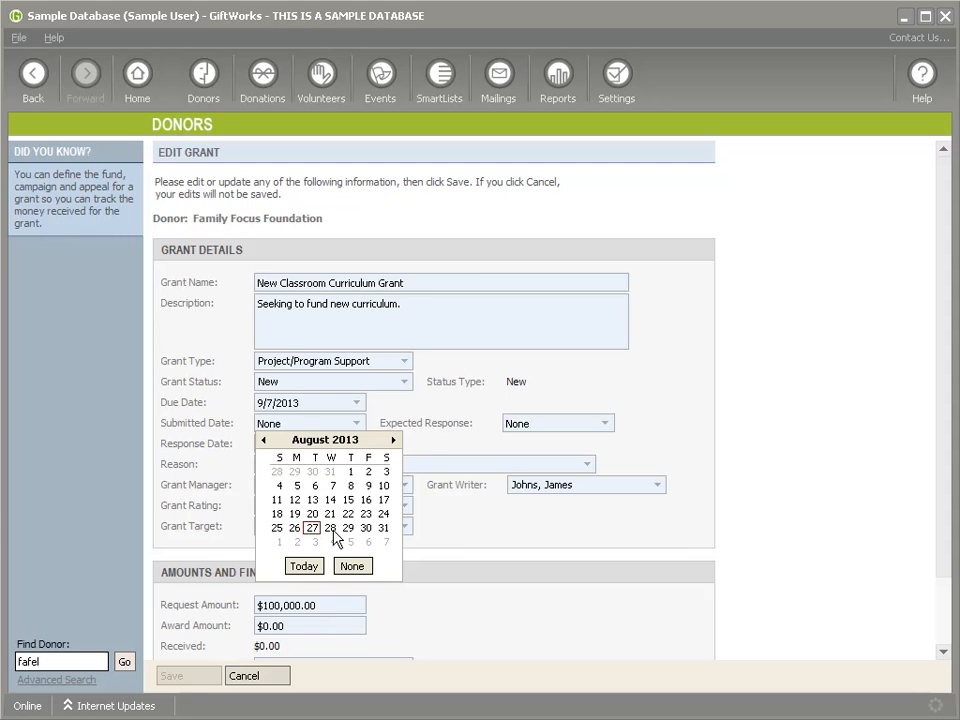
pyautogui.click(383, 529)
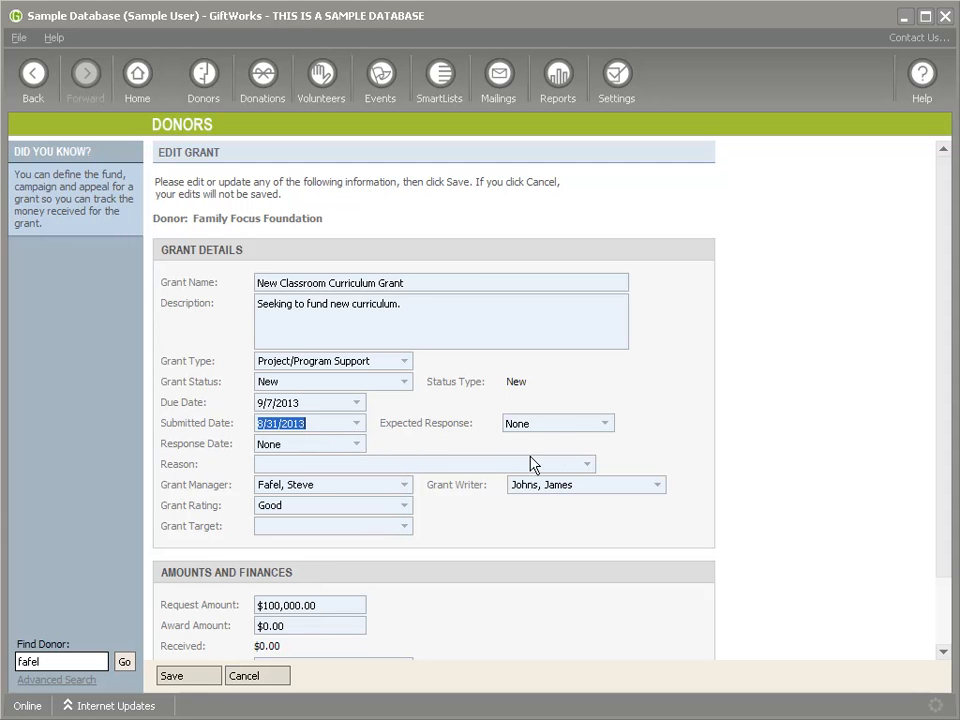
pyautogui.click(605, 423)
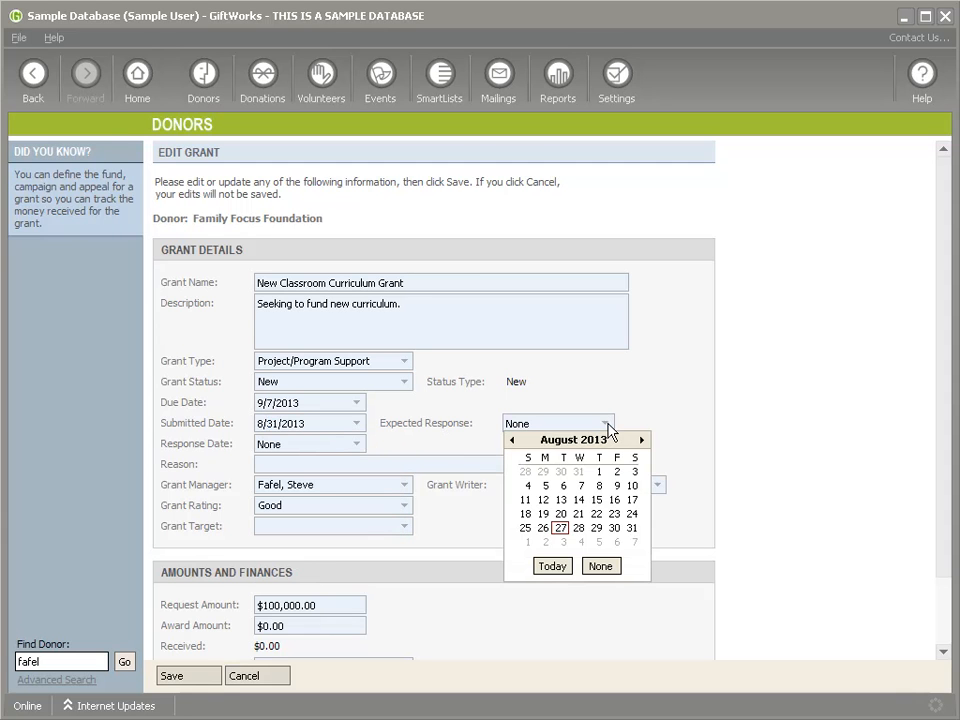
pyautogui.click(634, 543)
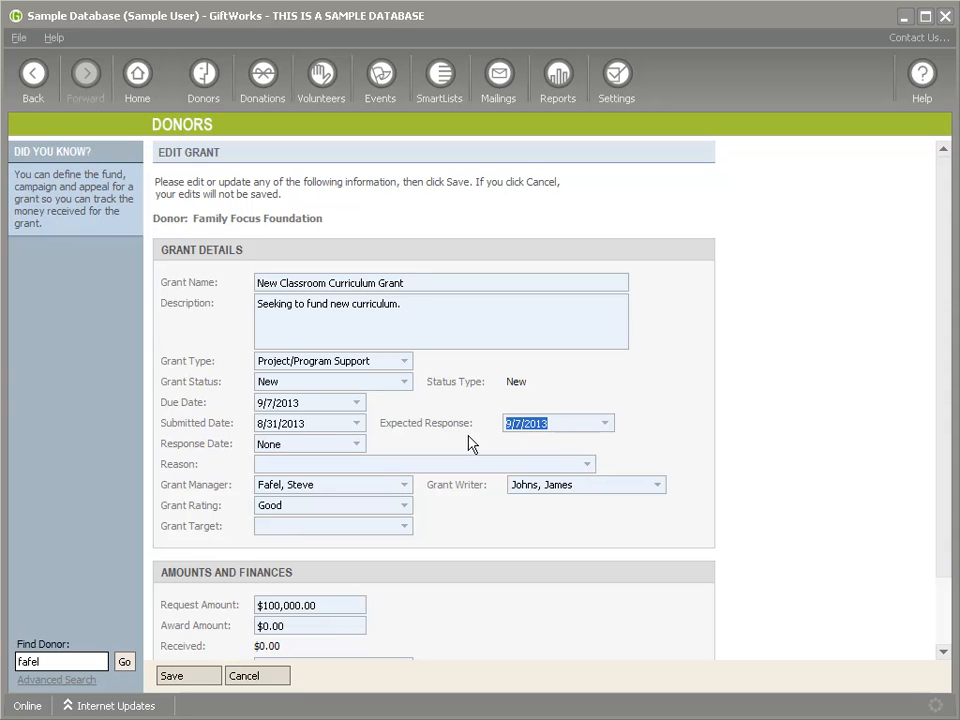
pyautogui.click(404, 383)
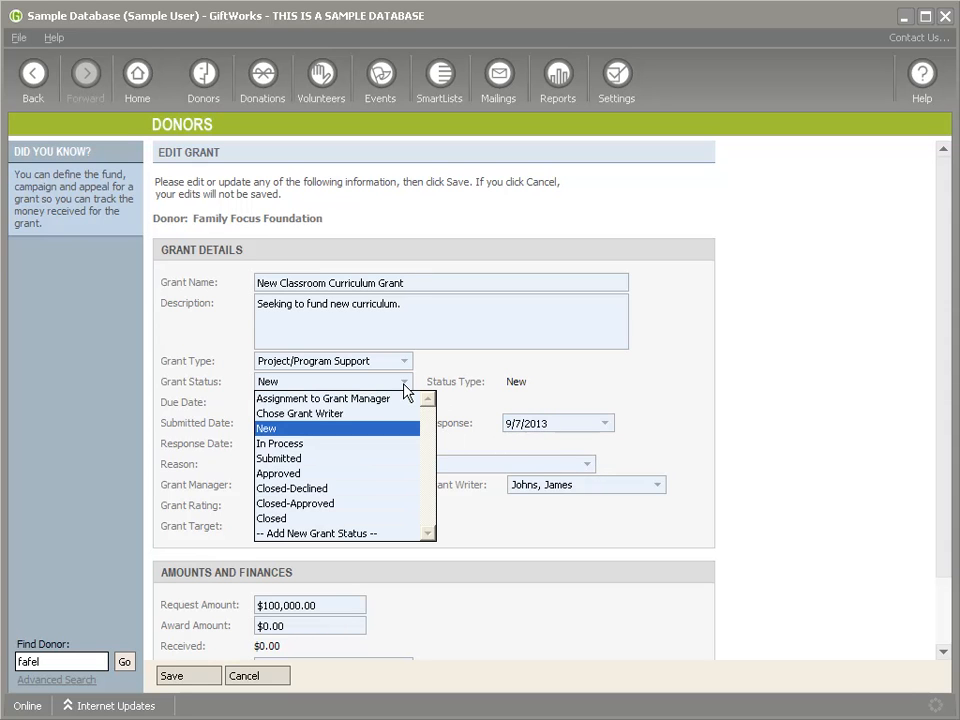
pyautogui.click(300, 458)
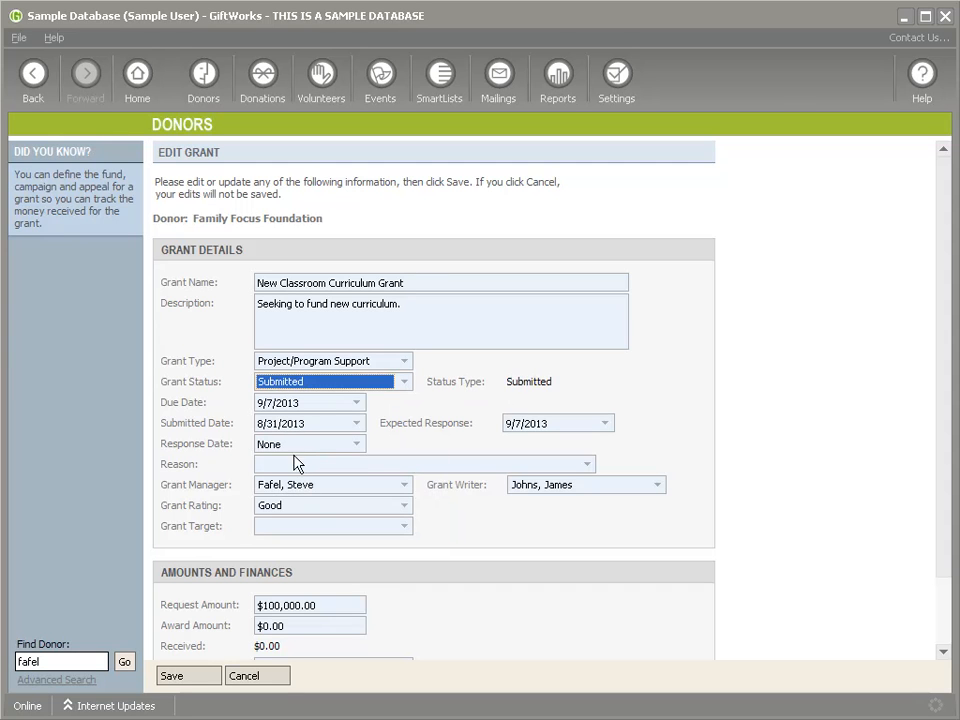
pyautogui.click(190, 675)
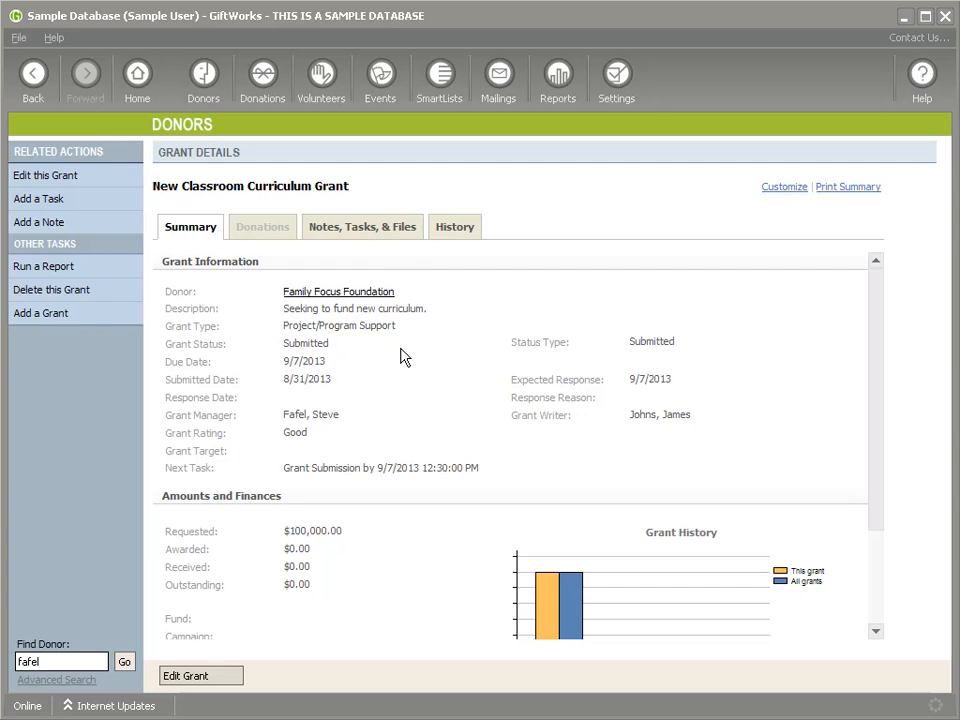
# Step: Mark the Grant Submission task as completed
pyautogui.click(371, 227)
pyautogui.click(843, 292)
pyautogui.click(868, 345)
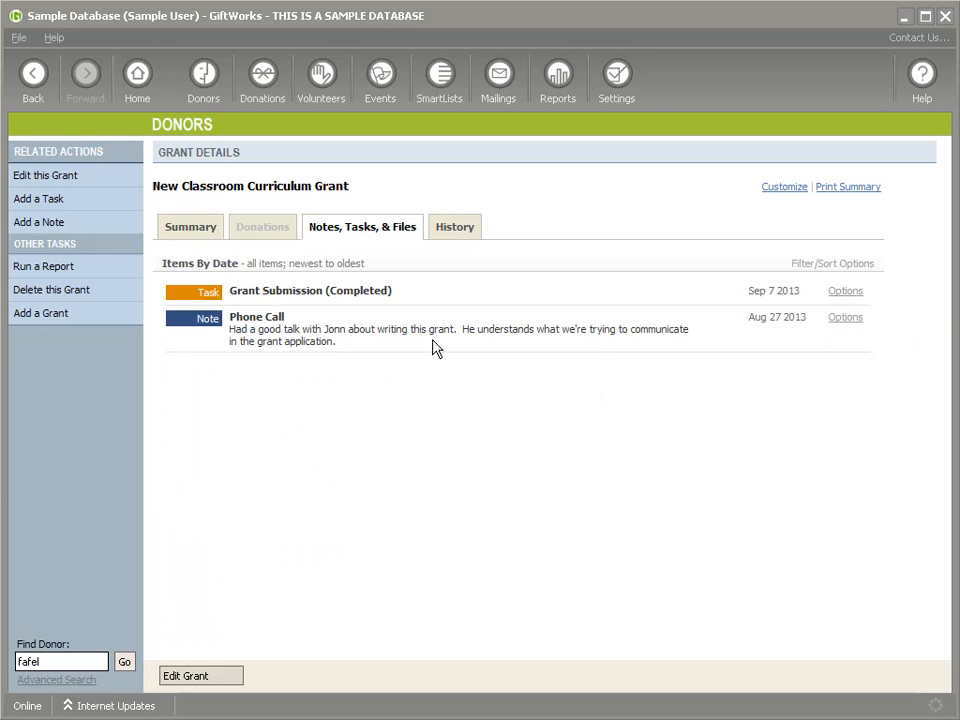
# Step: Add a 'Grant Follow up' task to make sure the application was received
pyautogui.click(66, 197)
pyautogui.write('Gran')
pyautogui.write('t Go')
pyautogui.press('BackSpace')
pyautogui.press('BackSpace')
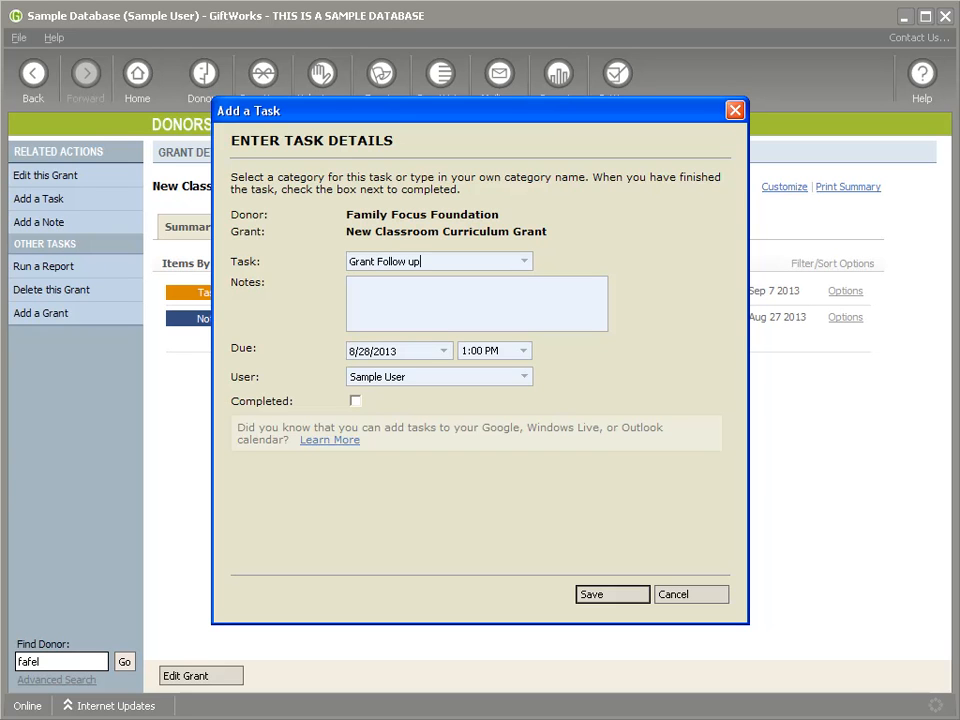
pyautogui.write('make sure they recieved the application.')
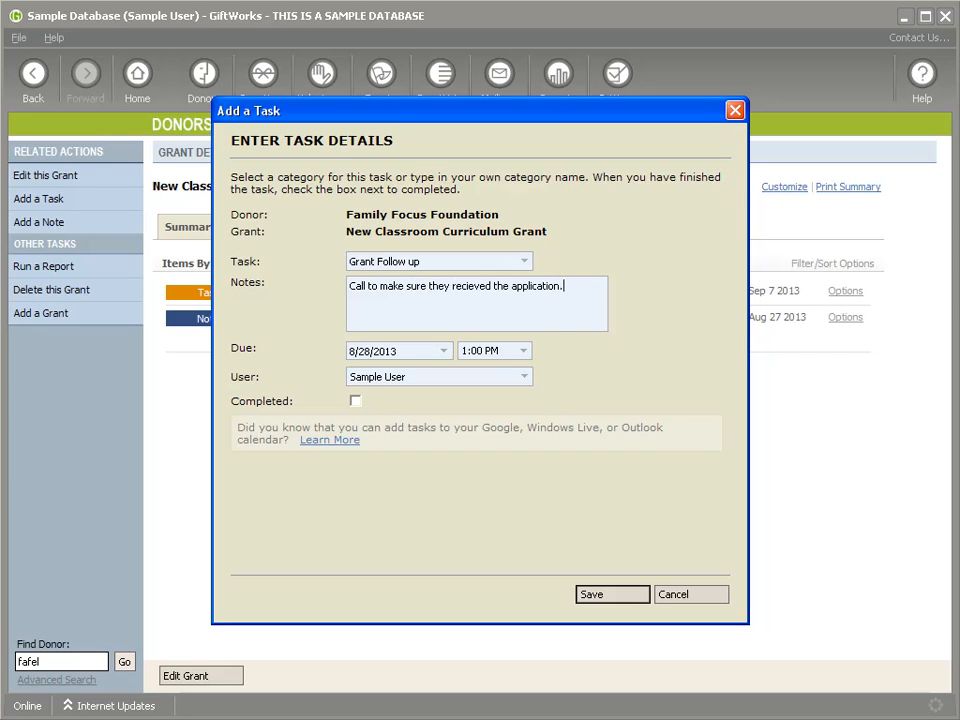
pyautogui.click(612, 597)
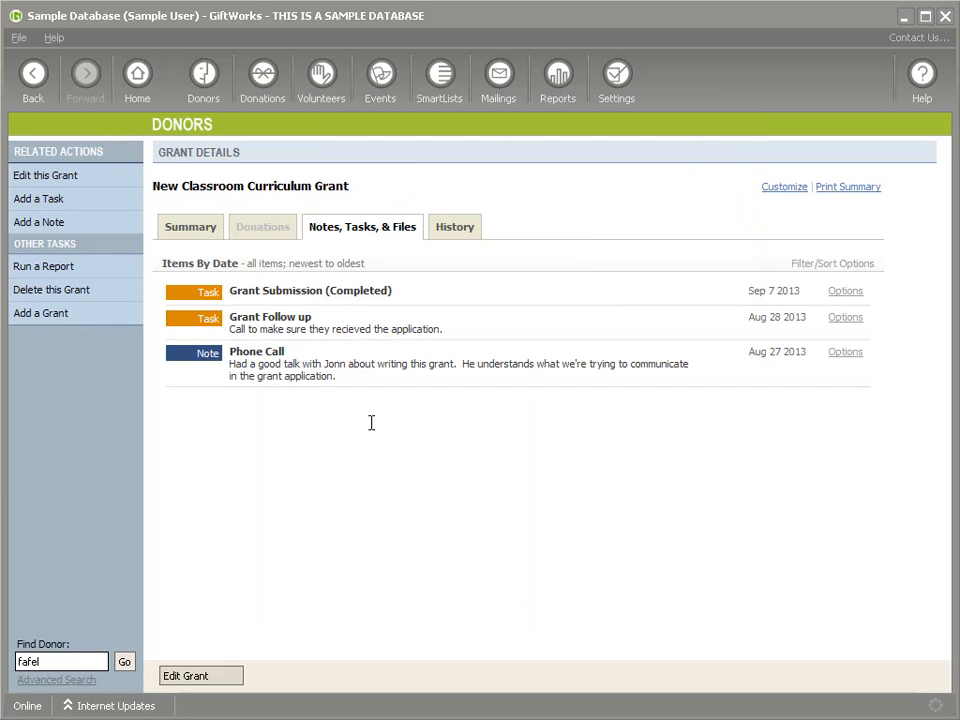
# Step: Mark the Grant Follow up task as completed
pyautogui.click(197, 229)
pyautogui.click(378, 229)
pyautogui.click(845, 318)
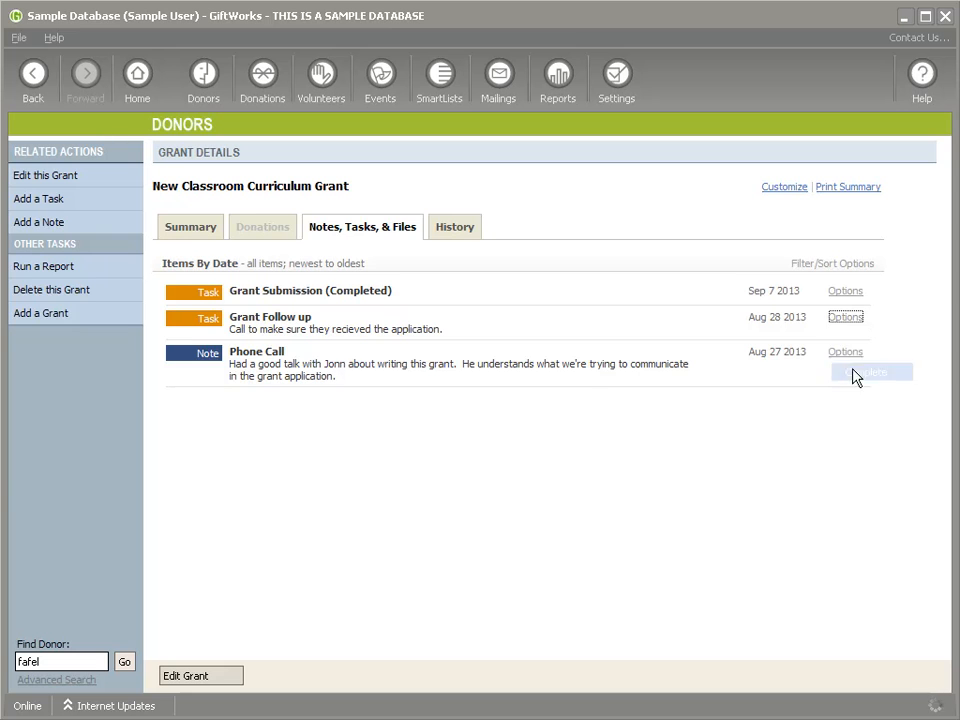
pyautogui.click(862, 373)
# Step: Set the grant status to Closed-Declined with a 9/6/2013 response date
pyautogui.click(193, 230)
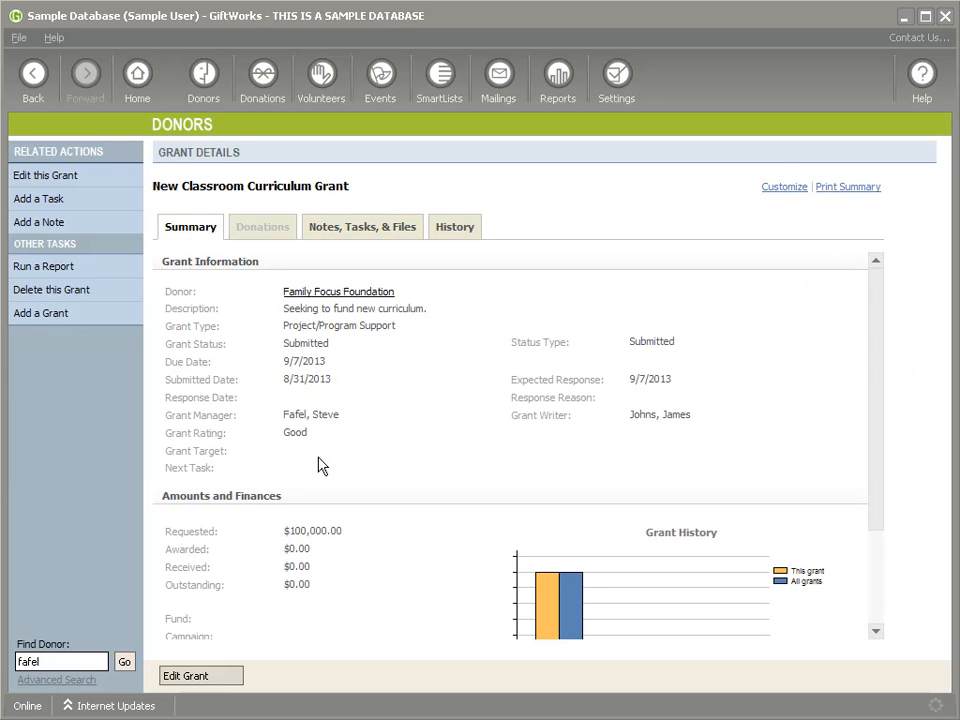
pyautogui.click(195, 678)
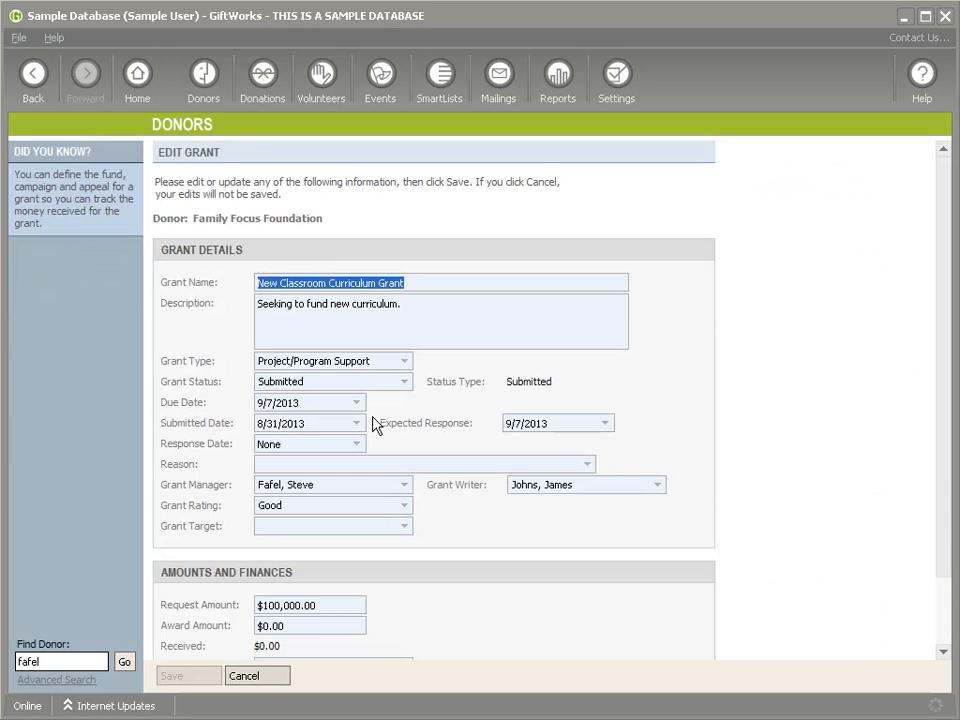
pyautogui.click(401, 384)
pyautogui.click(398, 386)
pyautogui.click(398, 385)
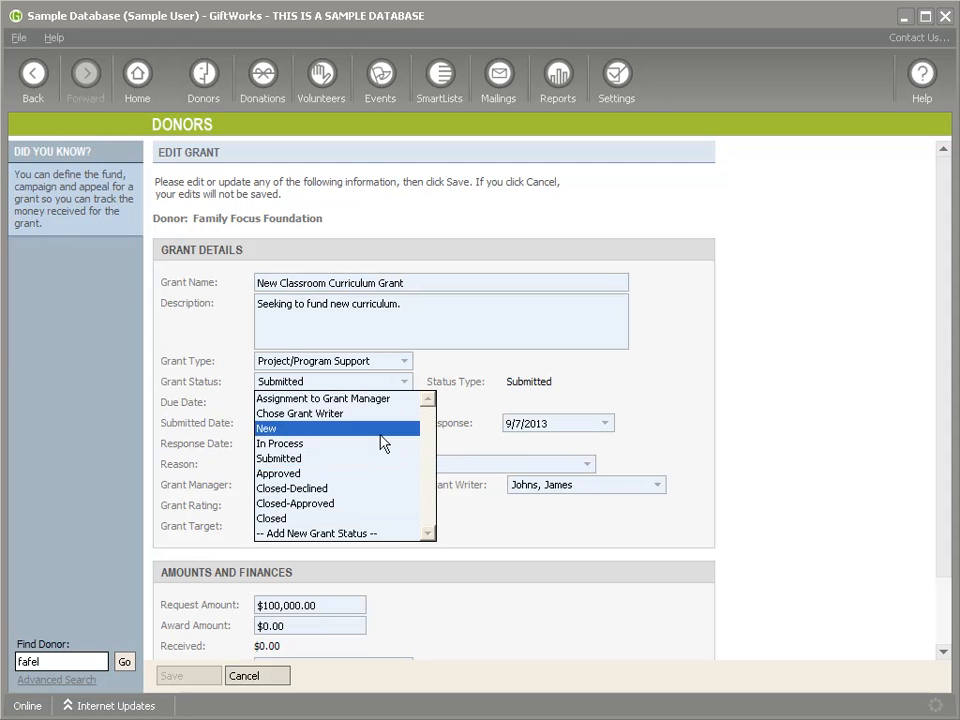
pyautogui.click(333, 490)
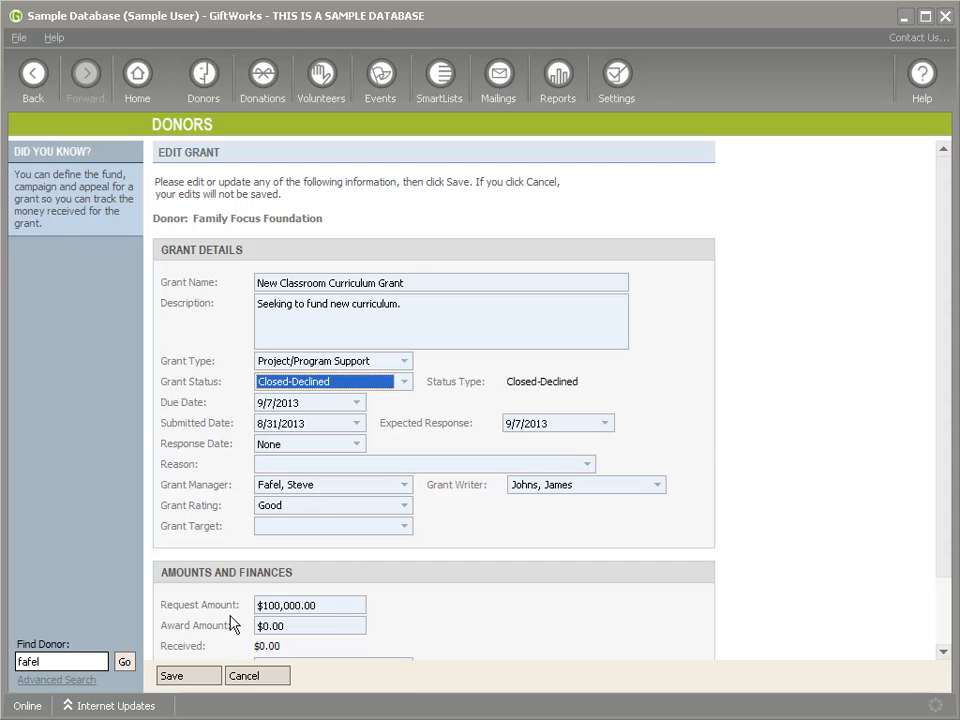
pyautogui.click(199, 678)
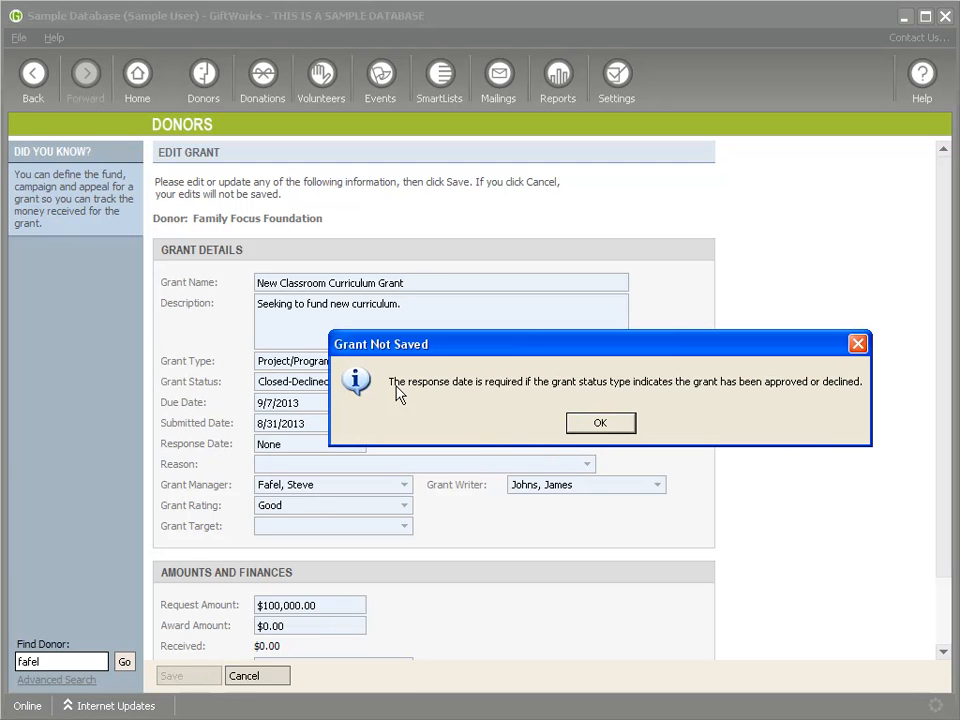
pyautogui.click(600, 425)
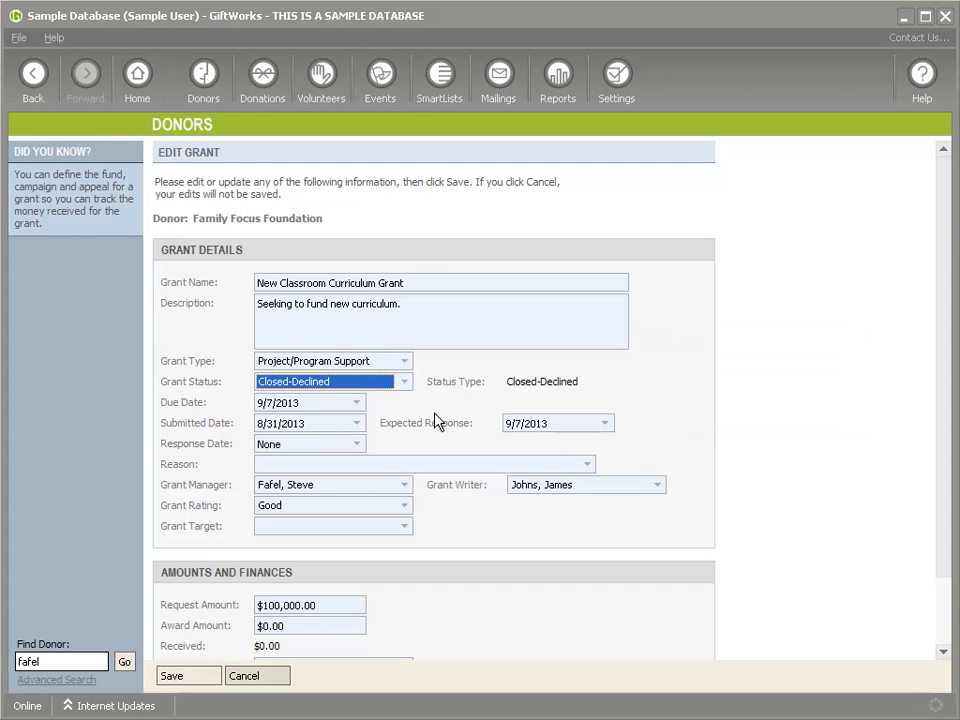
pyautogui.click(357, 444)
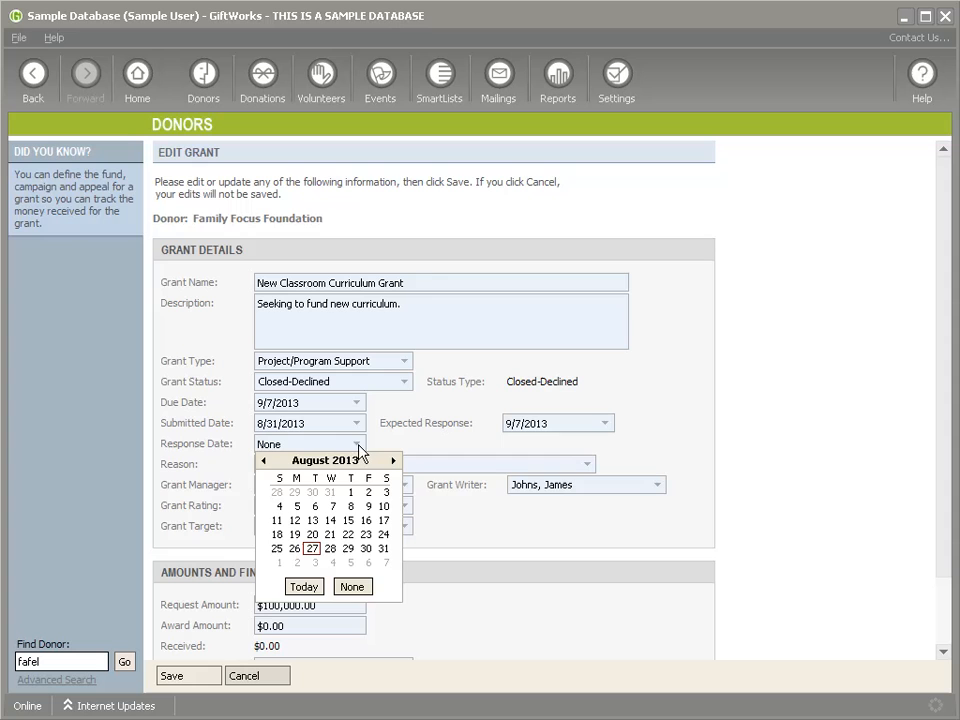
pyautogui.click(368, 563)
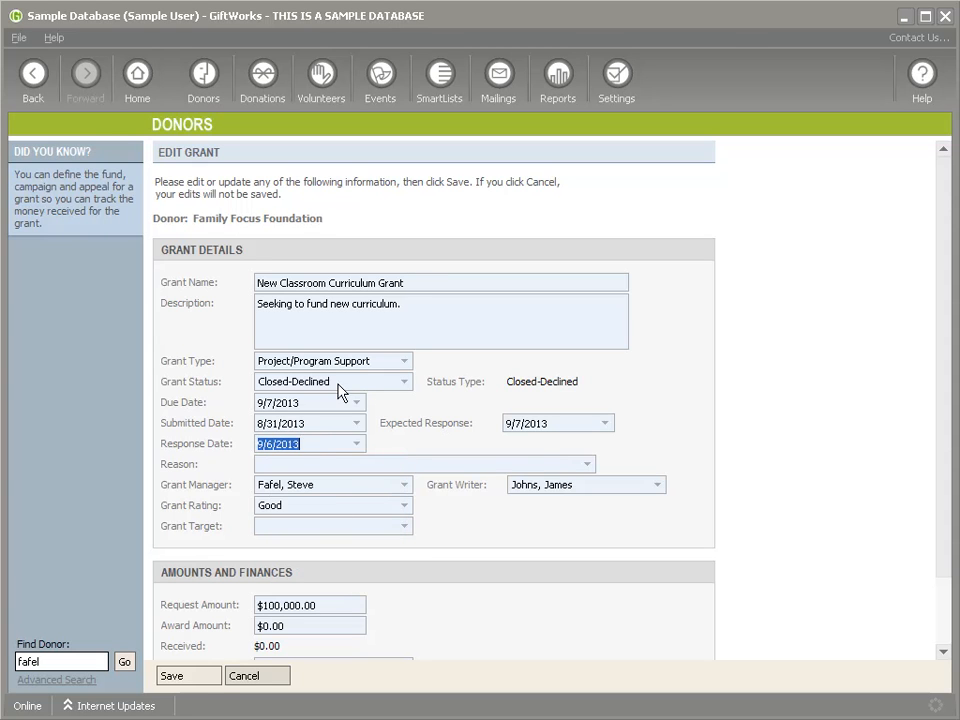
pyautogui.click(186, 680)
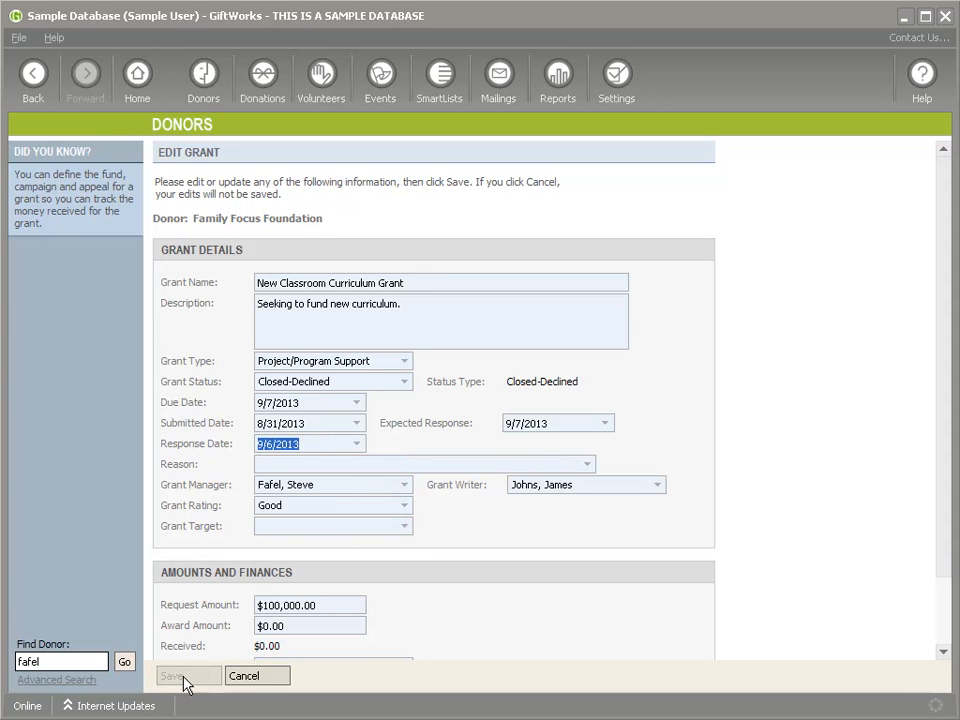
# Step: Give the declined grant the response reason 'Proposal poorly written'
pyautogui.click(221, 679)
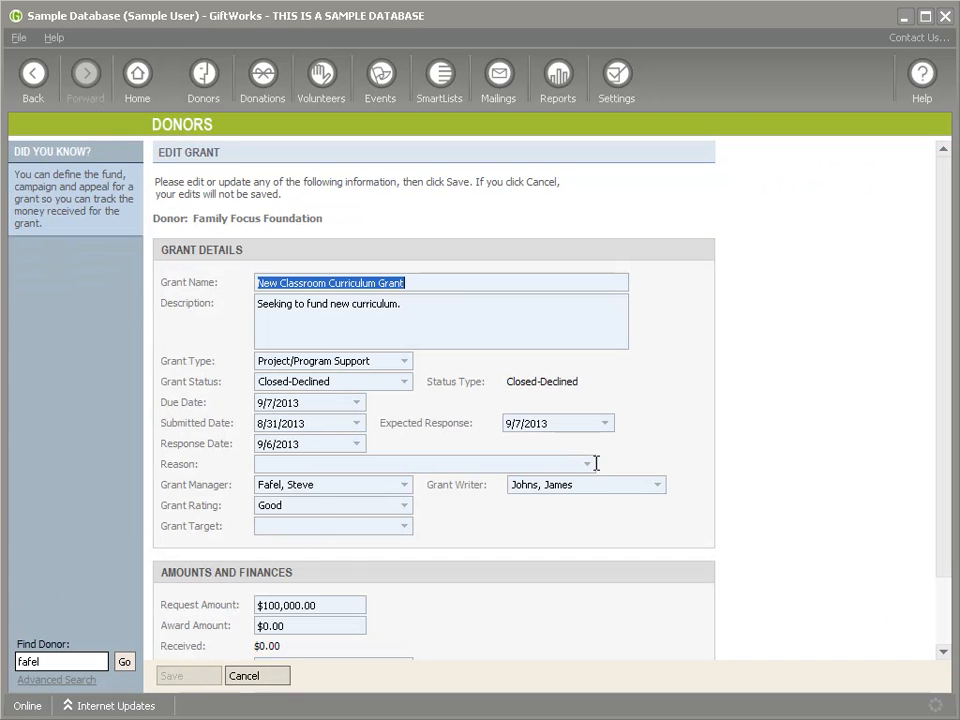
pyautogui.click(590, 464)
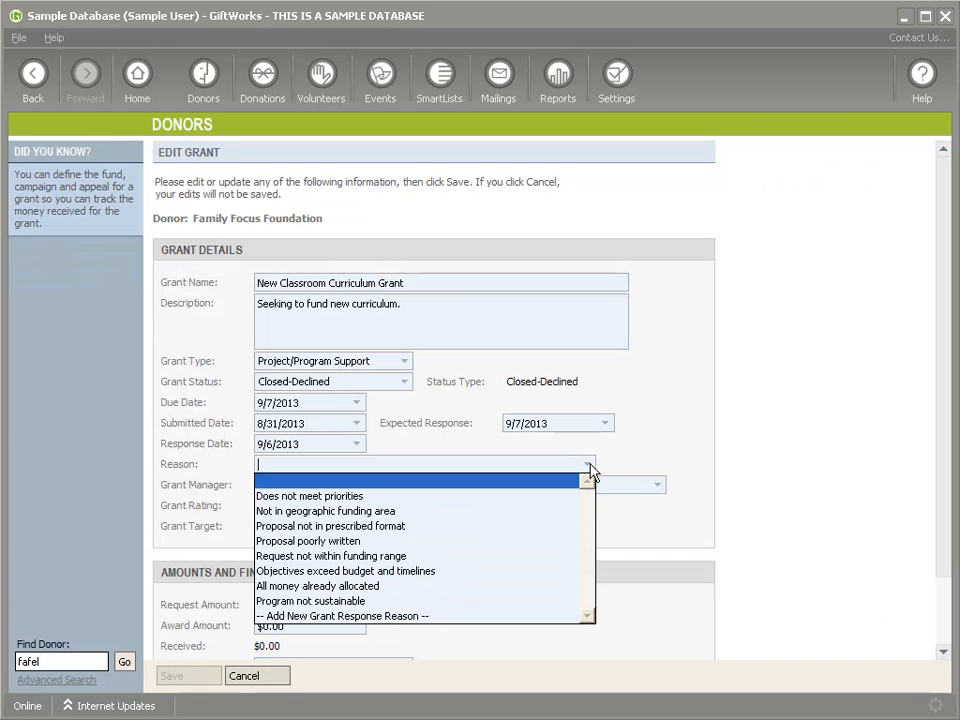
pyautogui.click(357, 541)
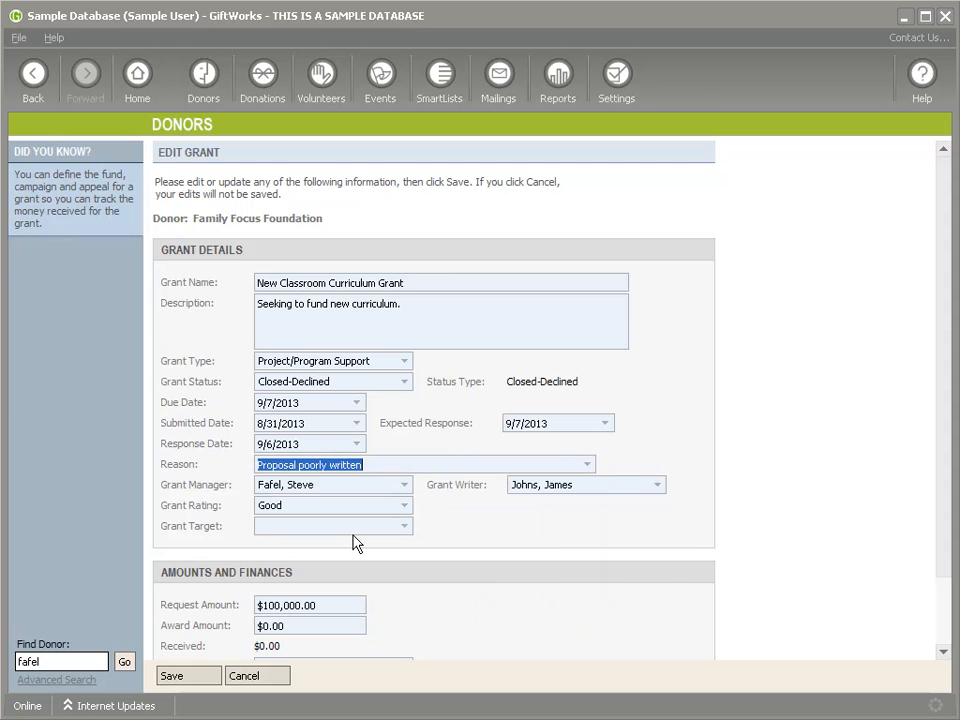
pyautogui.click(208, 679)
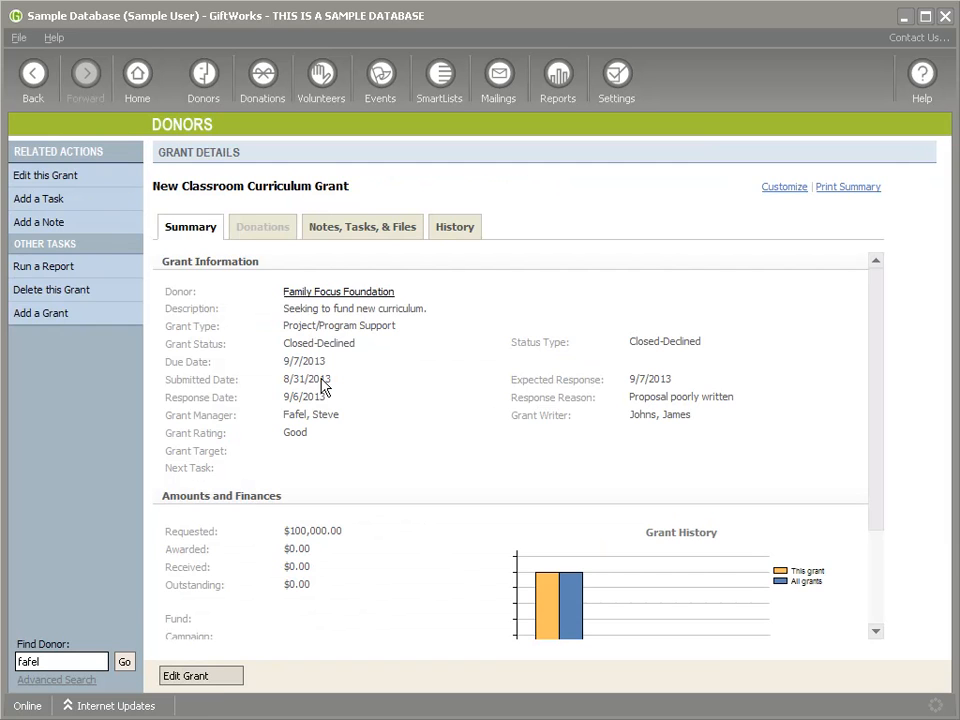
# Step: Switch the grant from Closed-Declined to Approved and set its response reason to blank
pyautogui.moveTo(292, 344); pyautogui.dragTo(310, 348)
pyautogui.doubleClick(310, 344)
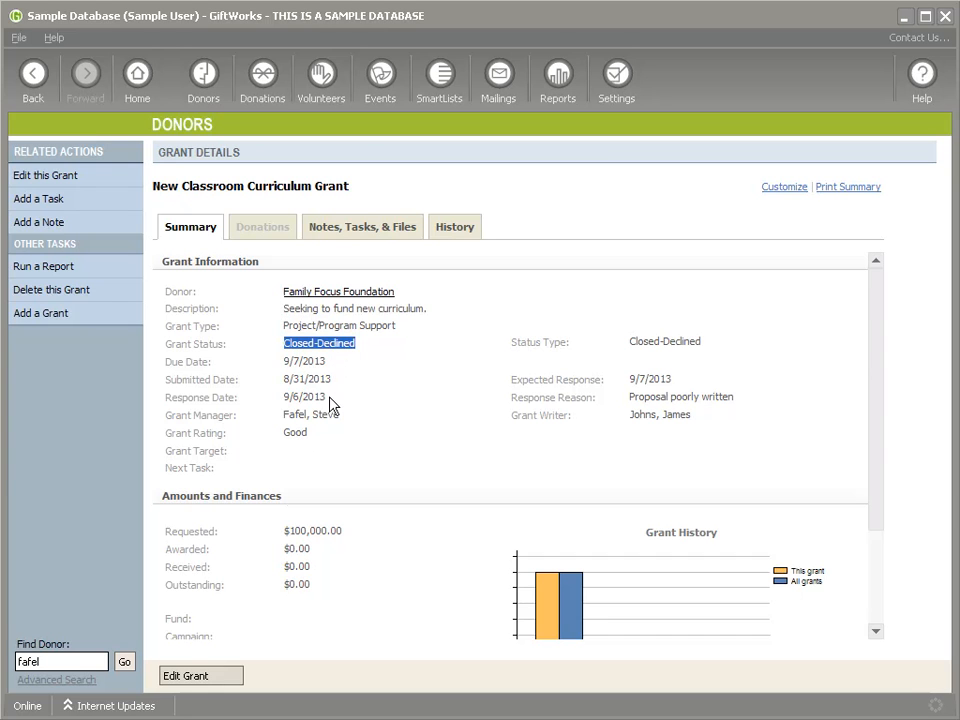
pyautogui.moveTo(631, 398); pyautogui.dragTo(735, 398)
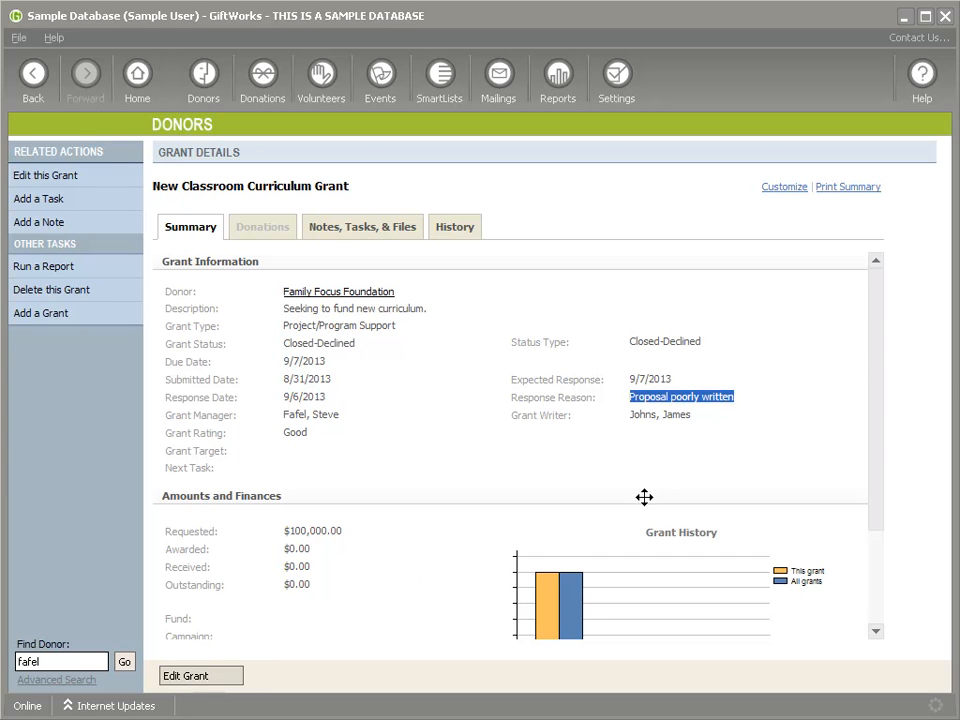
pyautogui.click(193, 679)
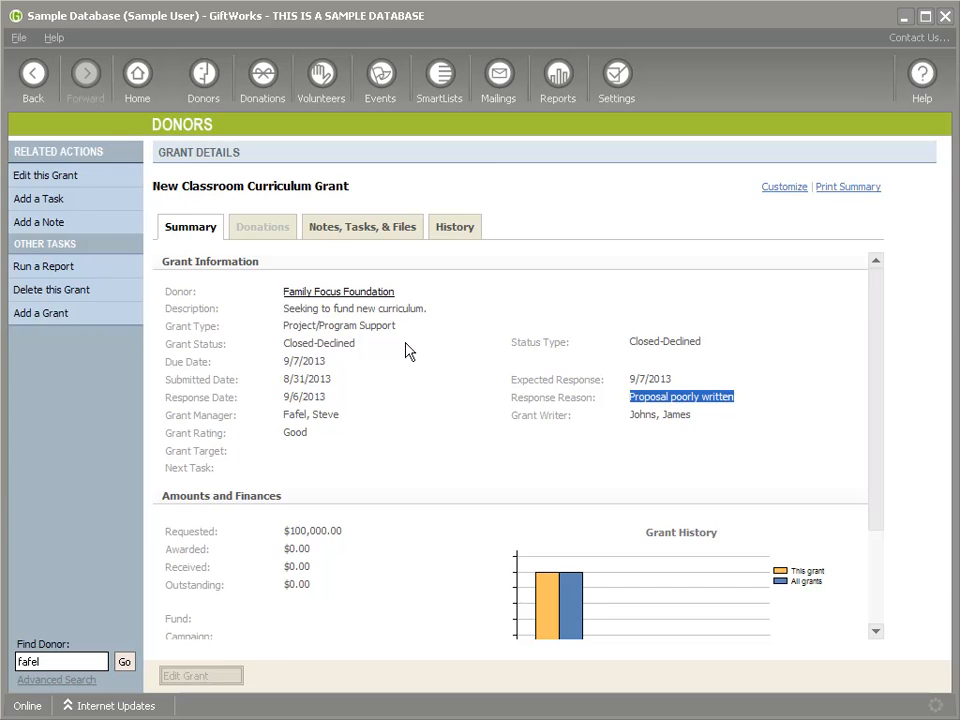
pyautogui.click(400, 383)
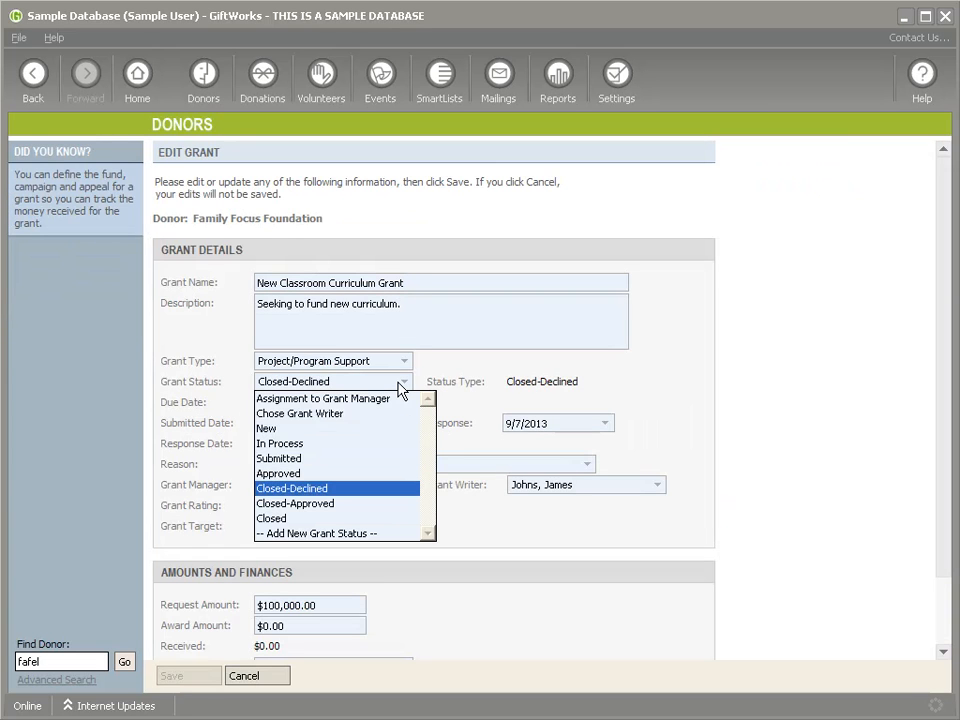
pyautogui.click(324, 474)
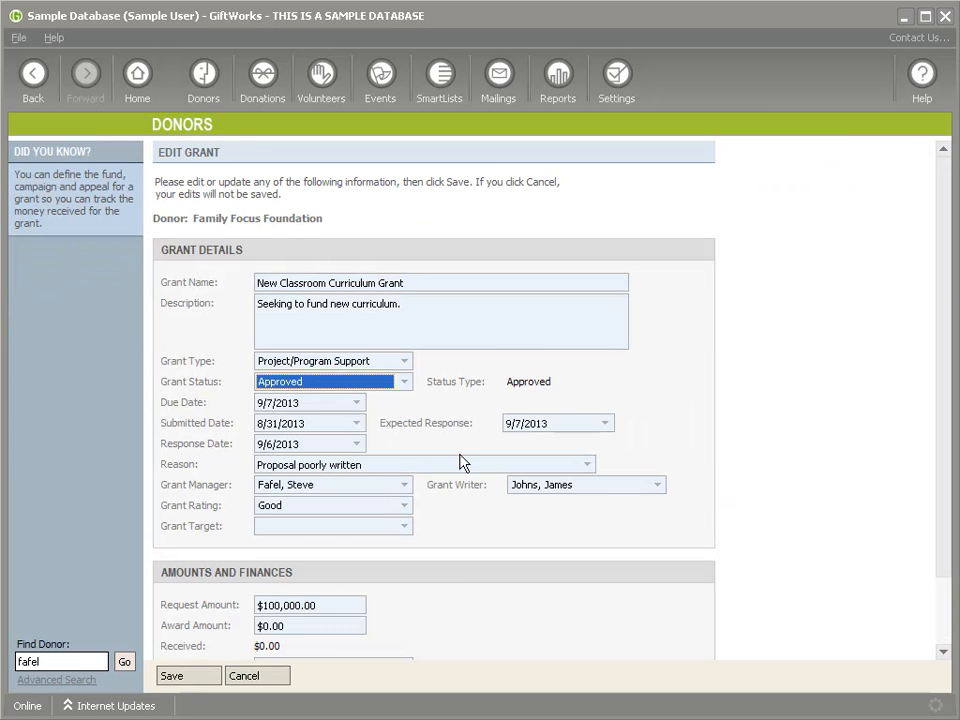
pyautogui.click(388, 464)
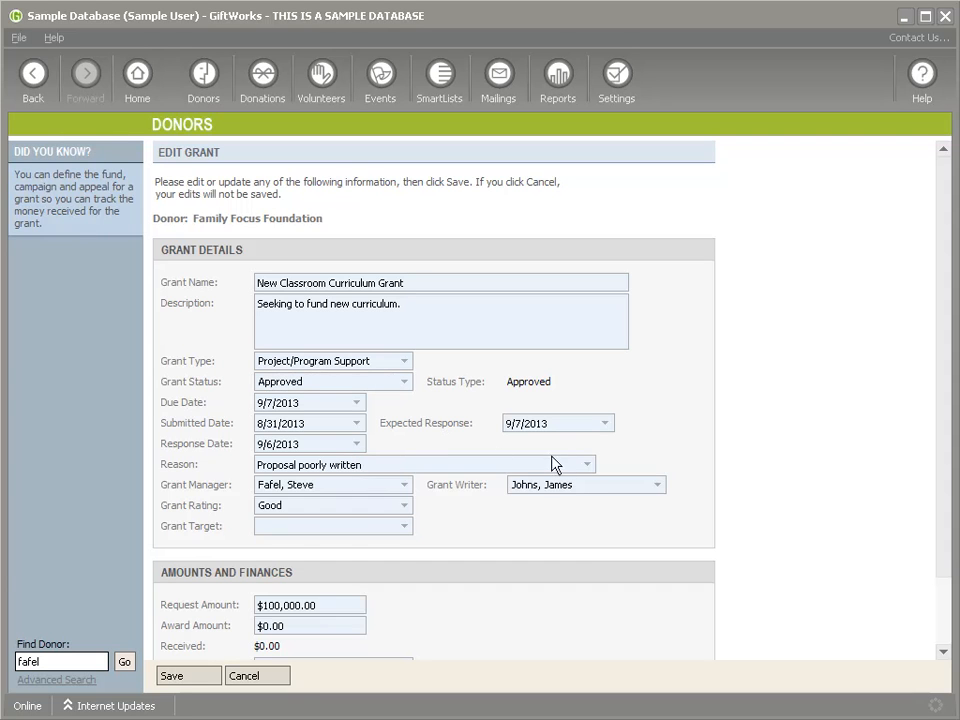
pyautogui.click(587, 464)
pyautogui.click(315, 480)
pyautogui.click(190, 677)
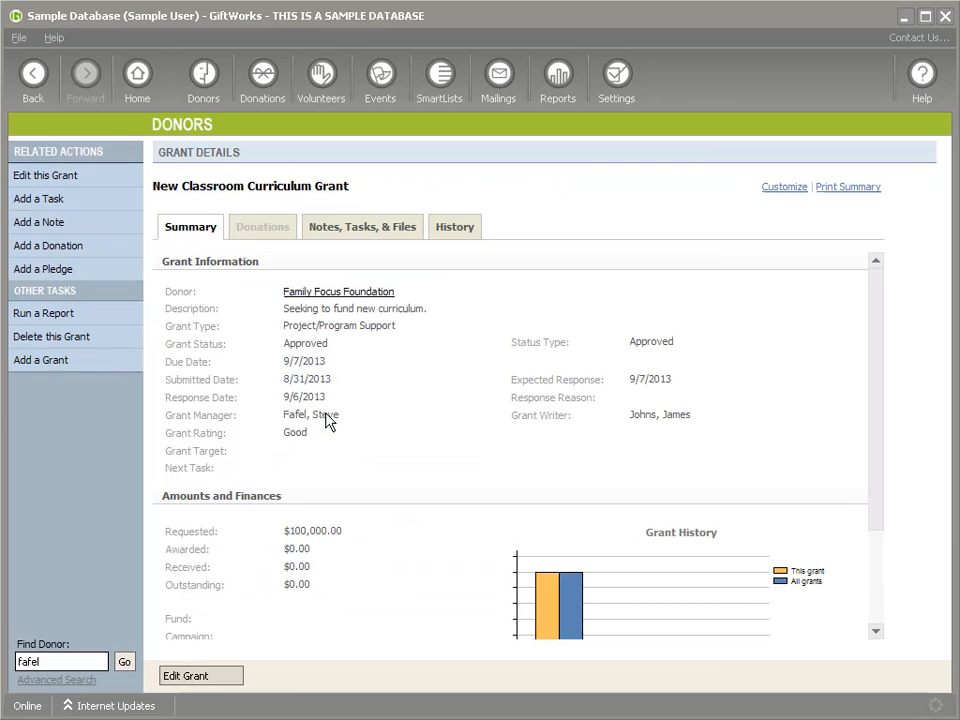
pyautogui.doubleClick(300, 344)
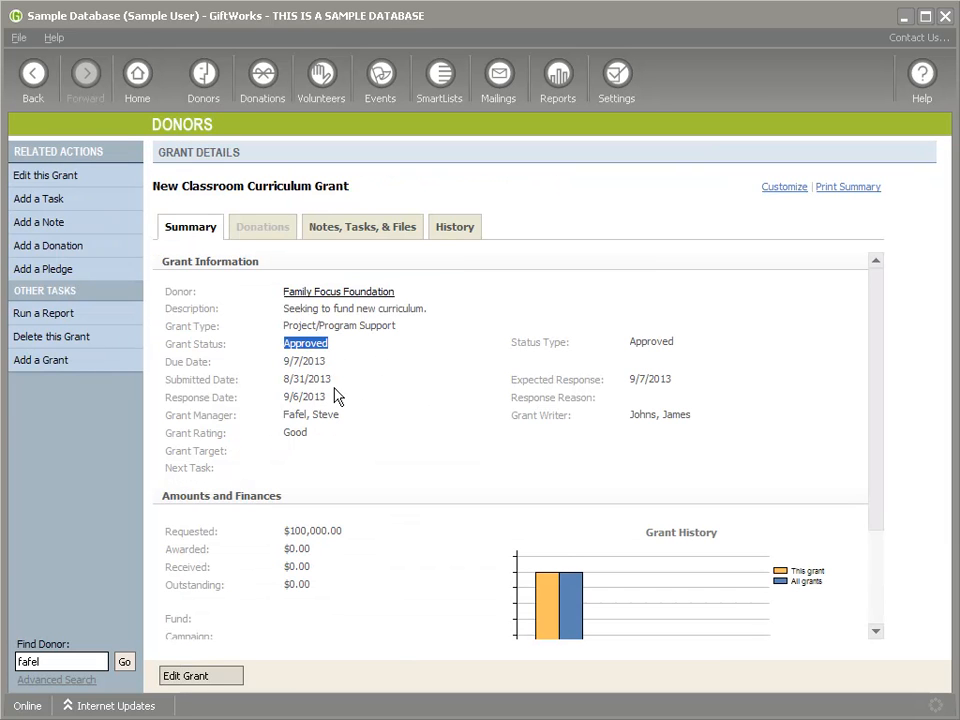
# Step: Show Family Focus Foundation's Grants tab with the grant listed as Approved
pyautogui.click(330, 292)
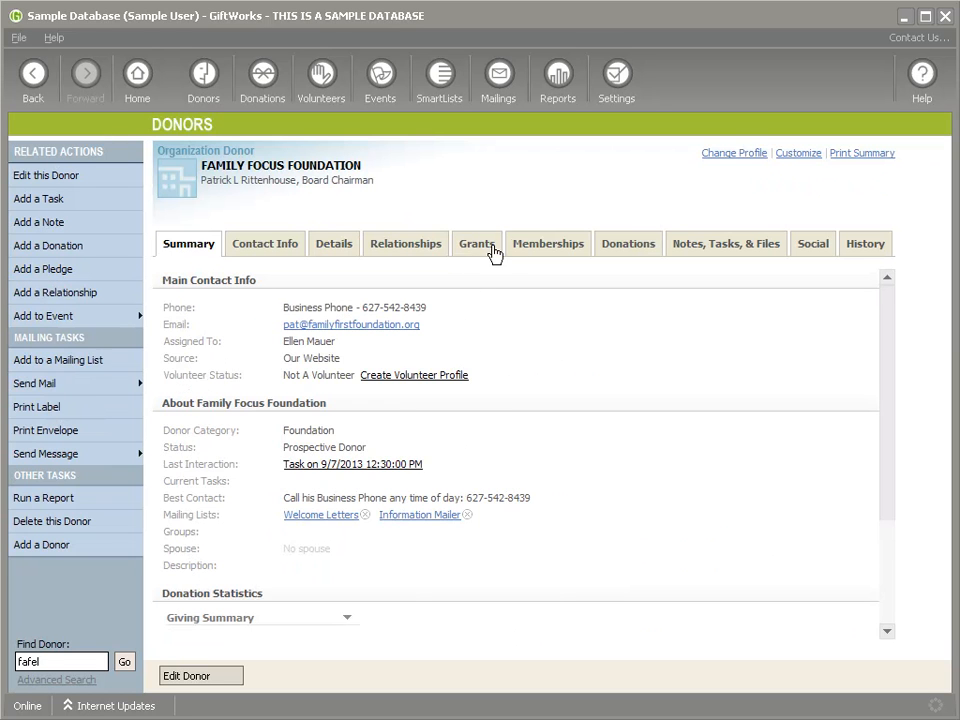
pyautogui.click(478, 246)
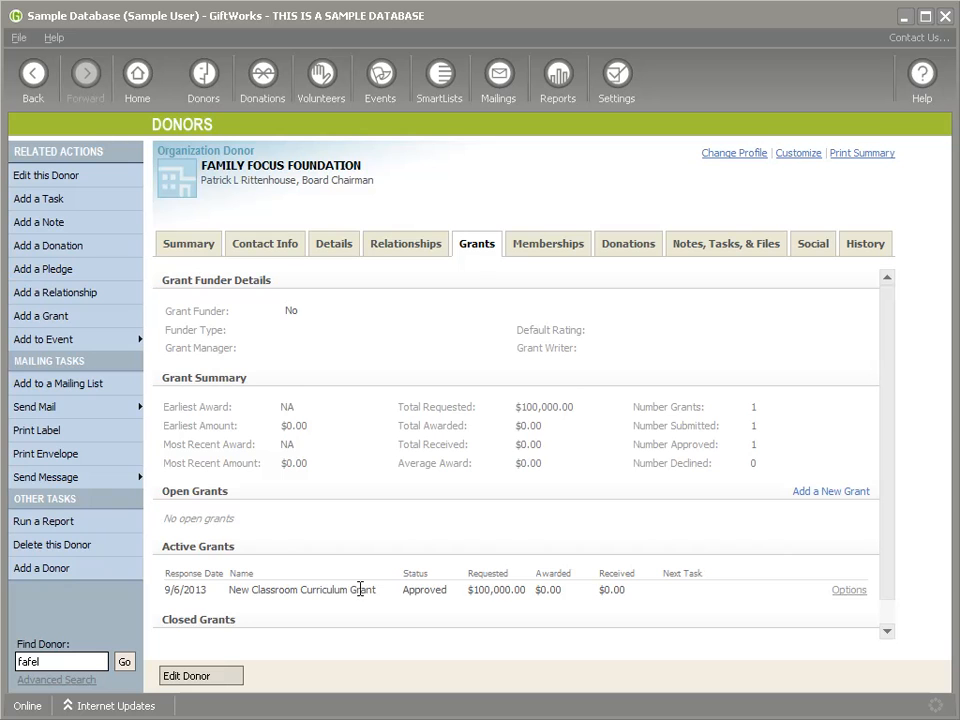
pyautogui.moveTo(408, 590); pyautogui.dragTo(469, 609)
pyautogui.click(466, 598)
pyautogui.tripleClick(205, 166)
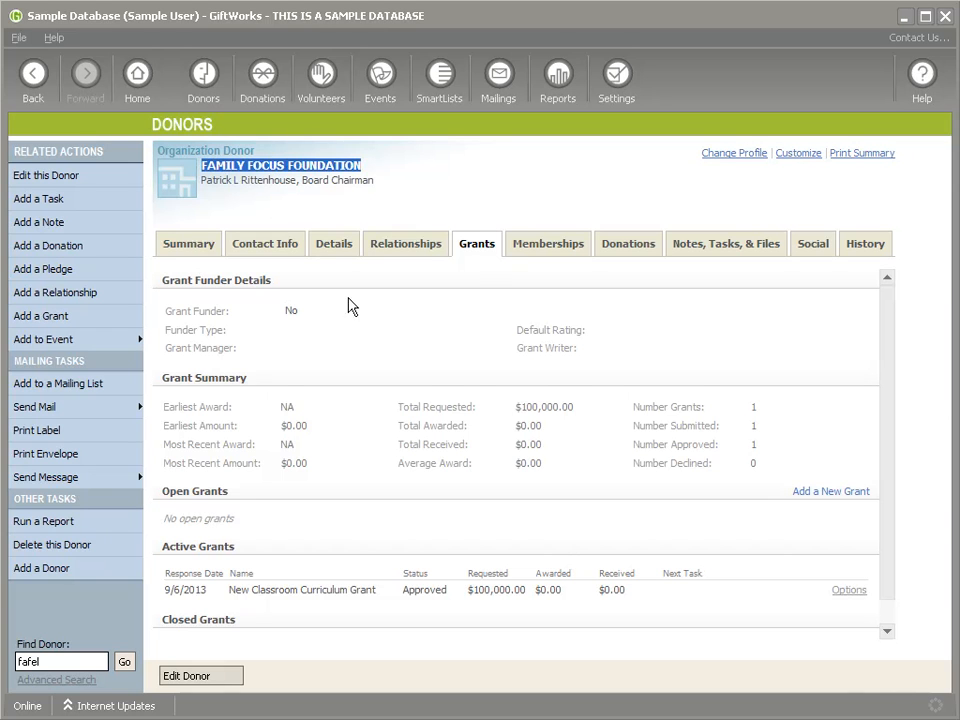
# Step: Bring up the Options menu beside the New Classroom Curriculum Grant
pyautogui.click(849, 590)
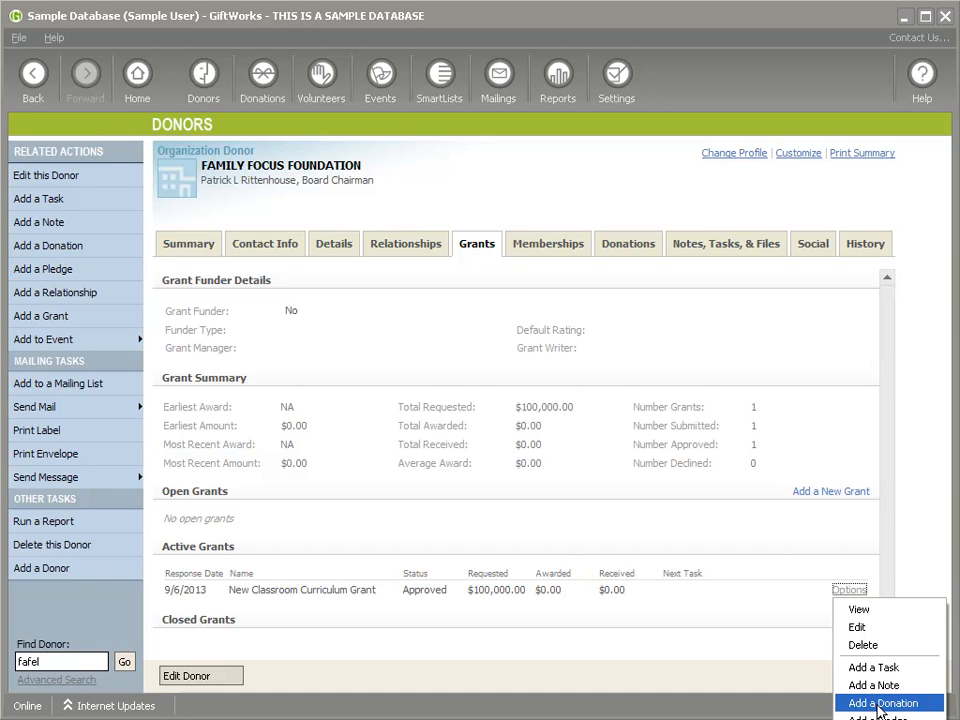
pyautogui.click(694, 609)
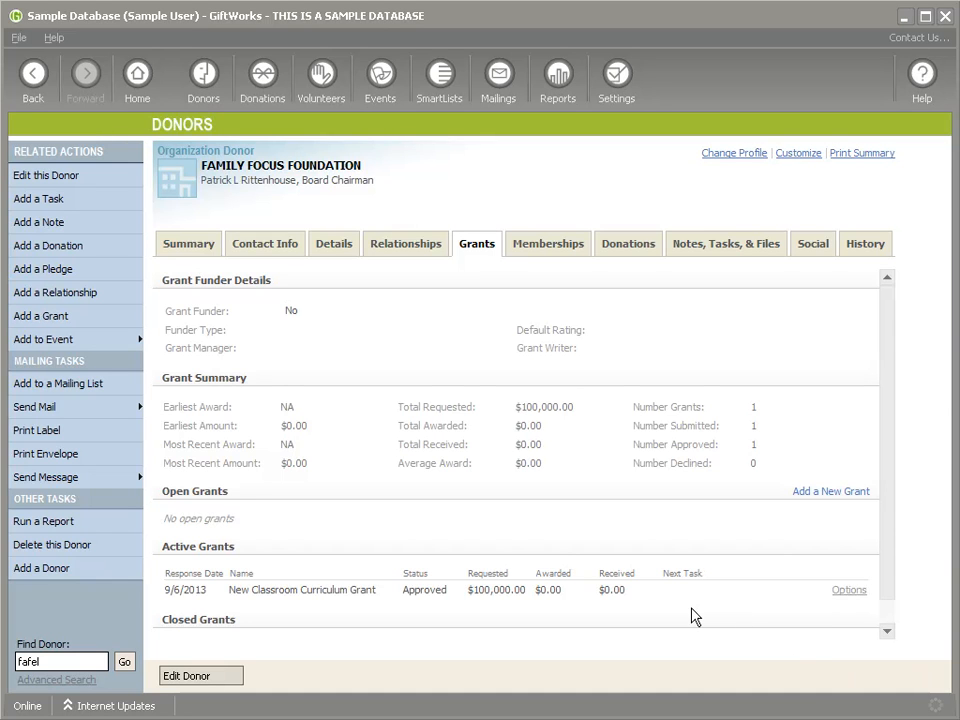
pyautogui.click(858, 592)
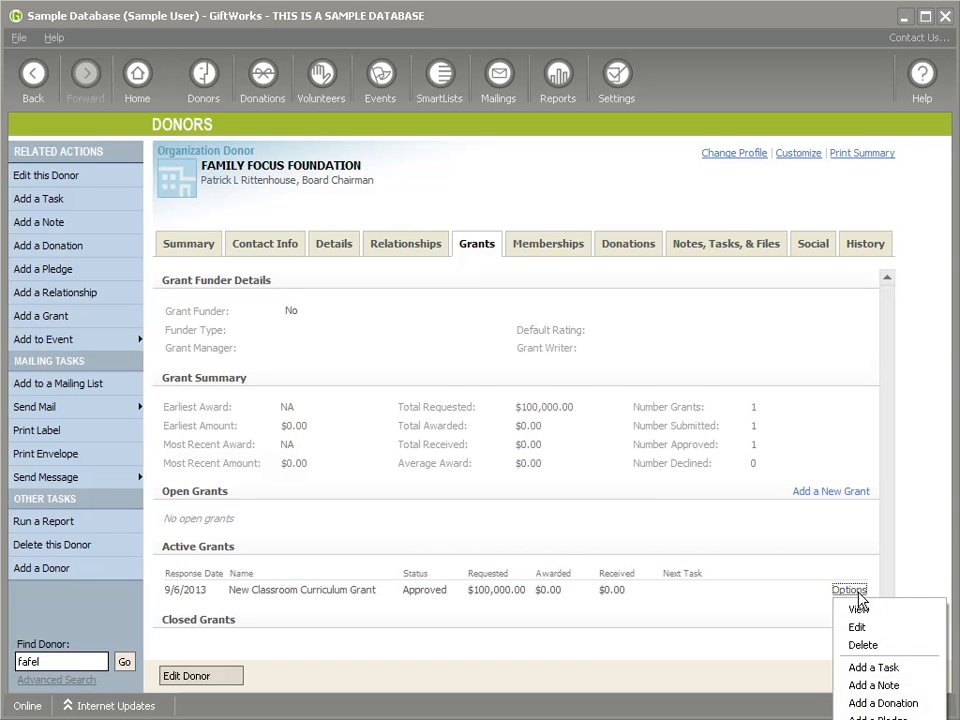
pyautogui.click(862, 700)
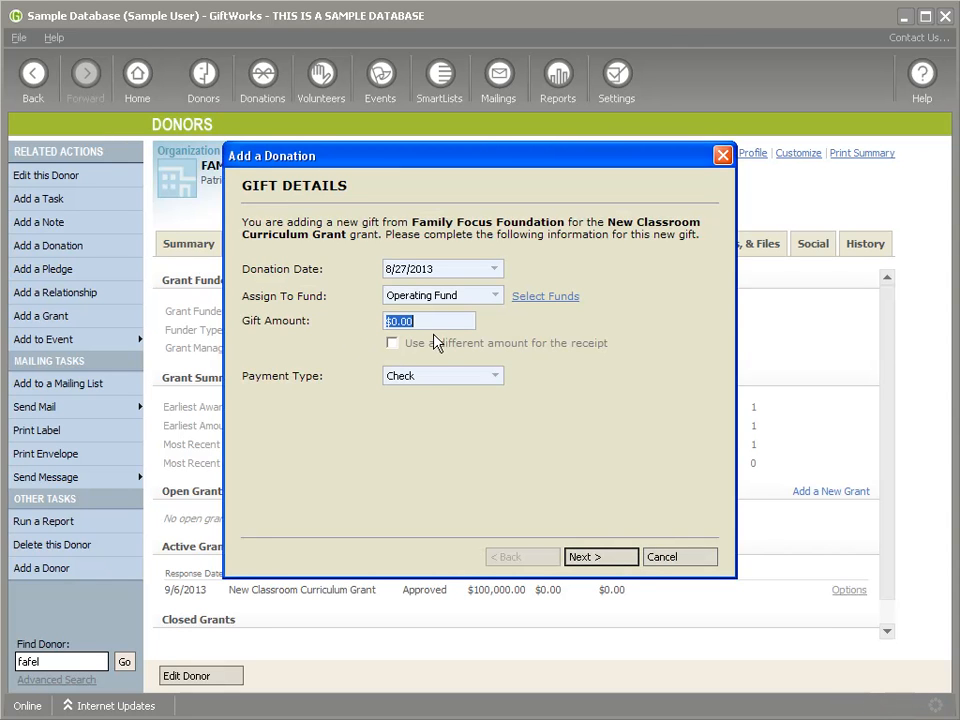
pyautogui.write('$50,000')
pyautogui.click(598, 553)
pyautogui.click(612, 558)
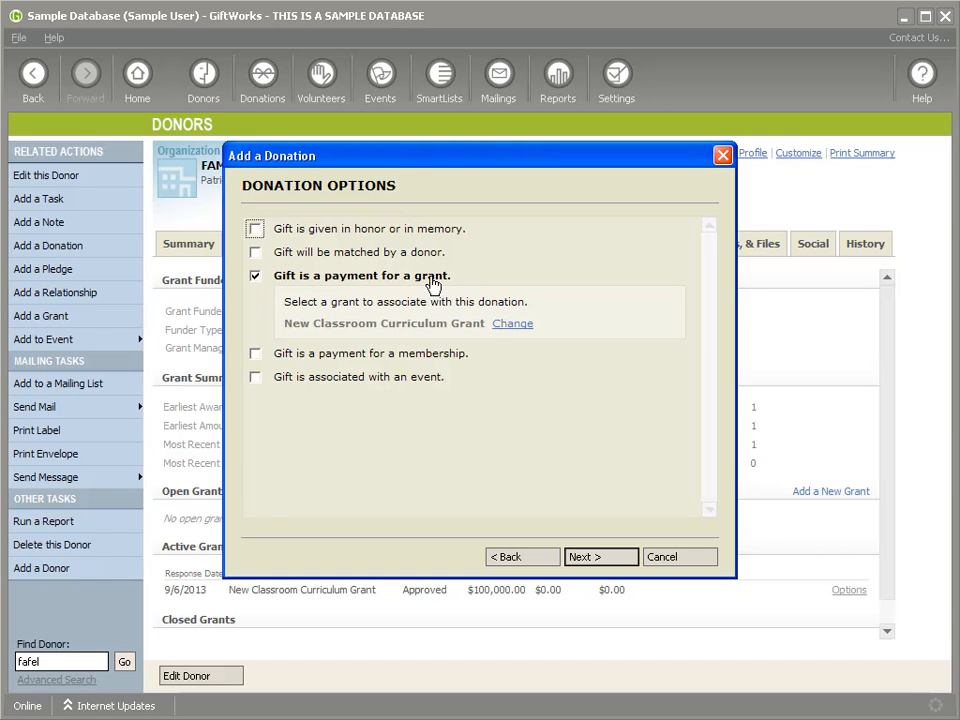
pyautogui.moveTo(560, 152); pyautogui.dragTo(666, 320)
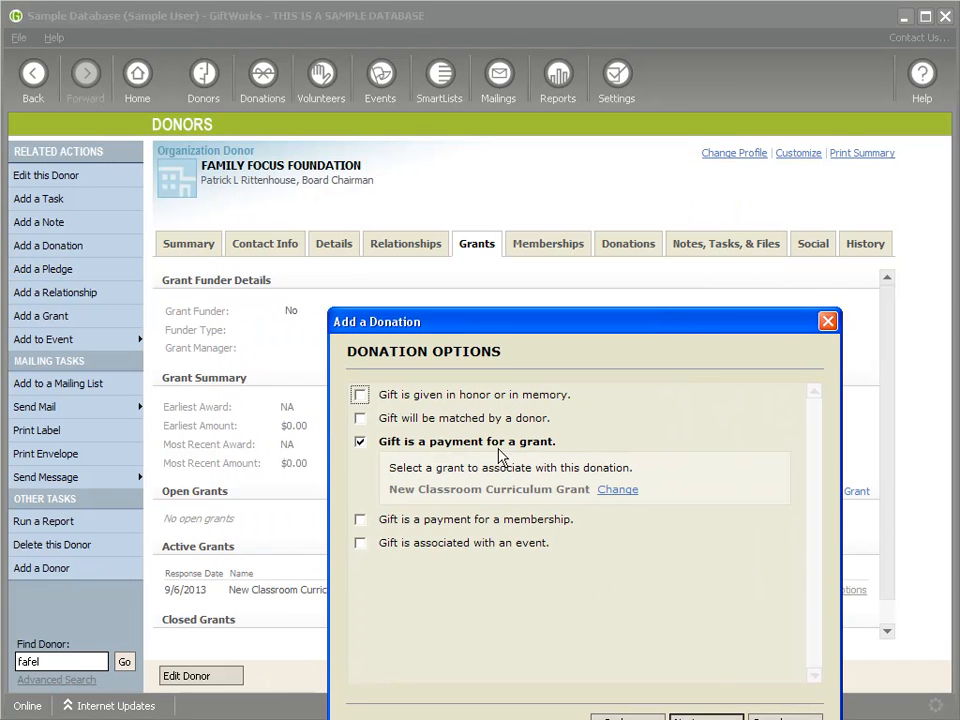
pyautogui.moveTo(497, 326); pyautogui.dragTo(480, 246)
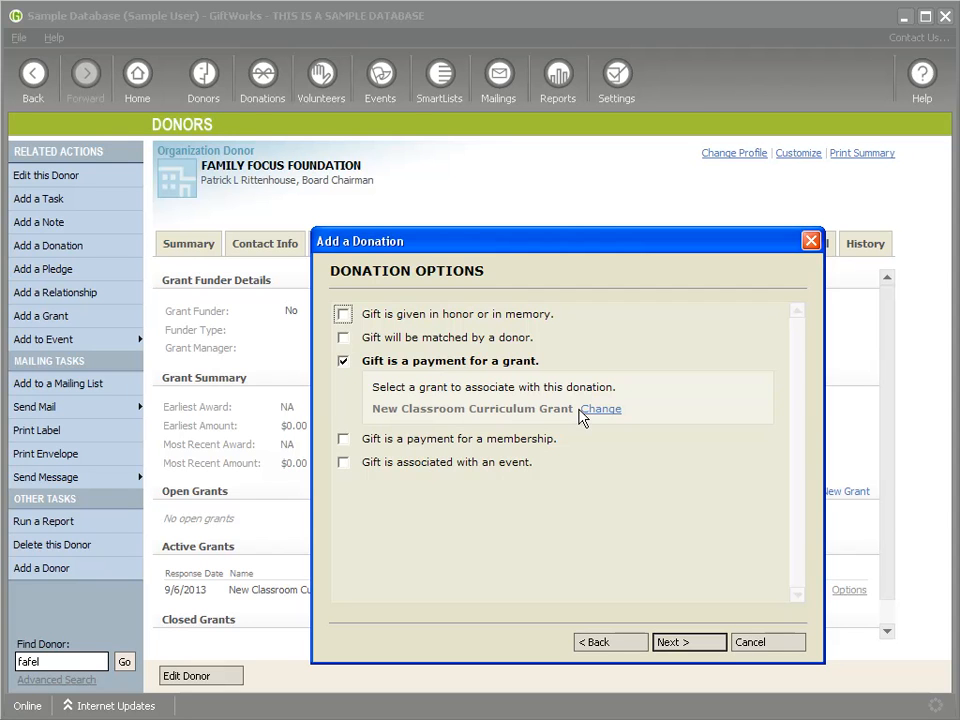
pyautogui.click(765, 643)
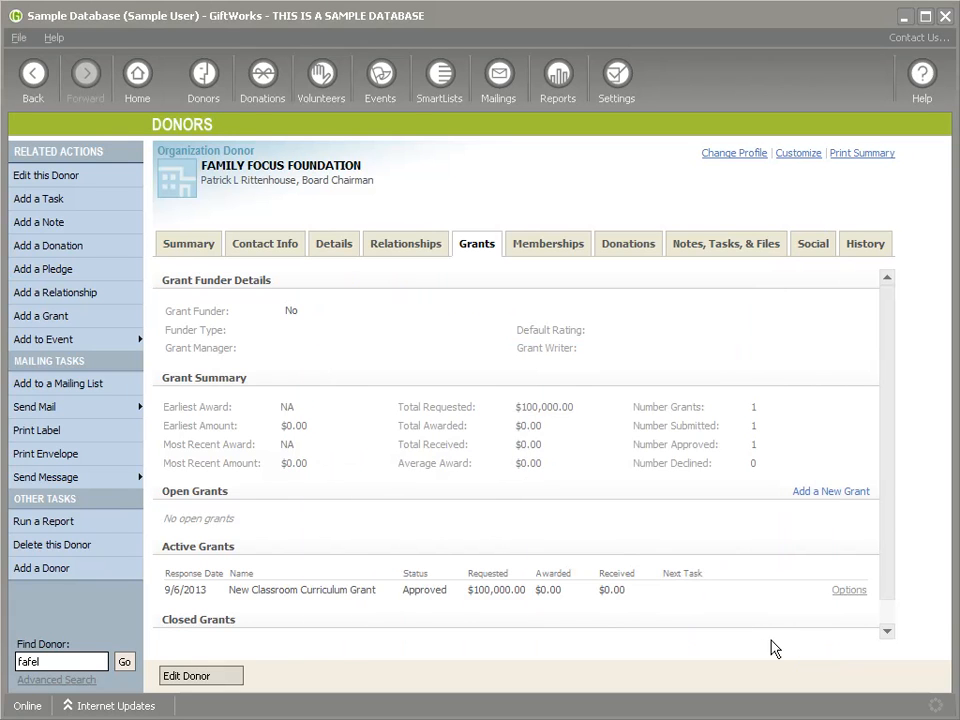
# Step: Start a $50,000 donation from Family Focus Foundation on the Donors dashboard
pyautogui.click(212, 78)
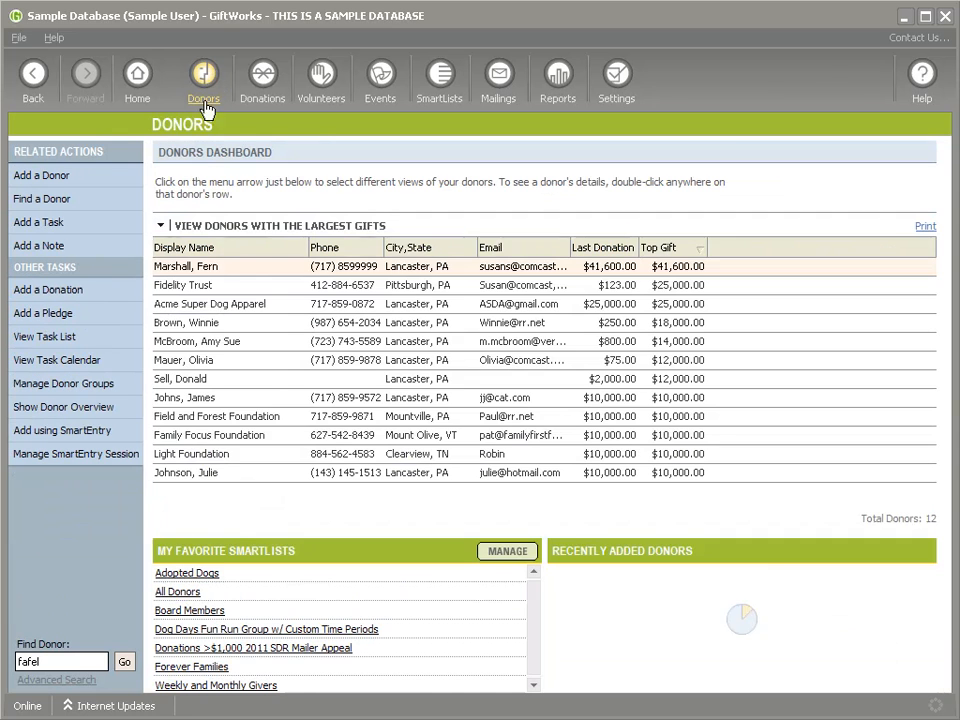
pyautogui.rightClick(237, 441)
pyautogui.click(287, 566)
pyautogui.write('$5,000')
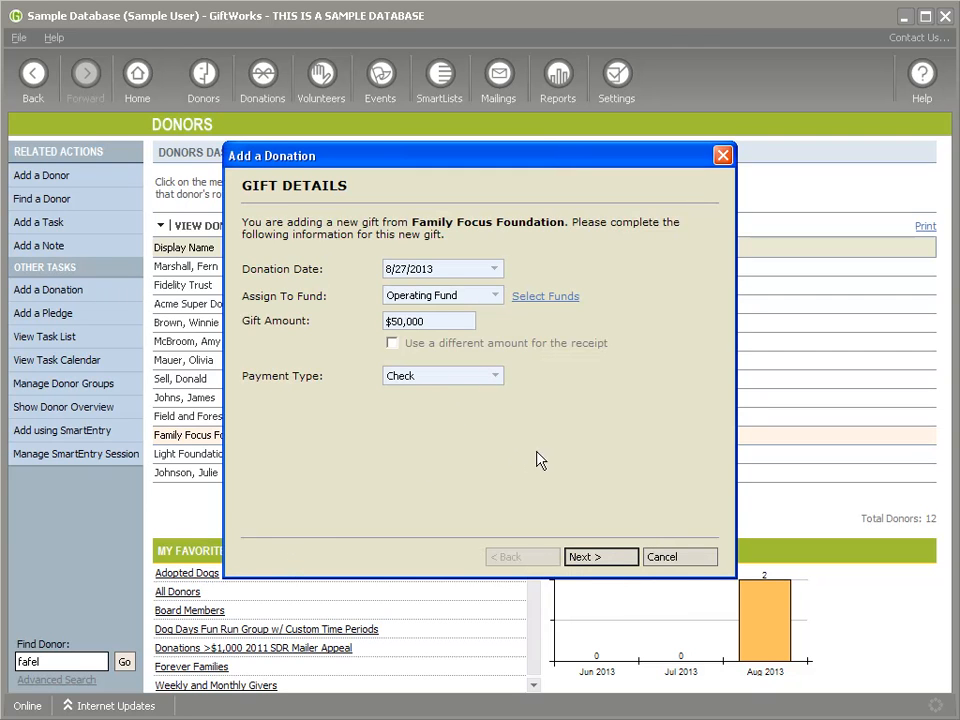
pyautogui.click(600, 560)
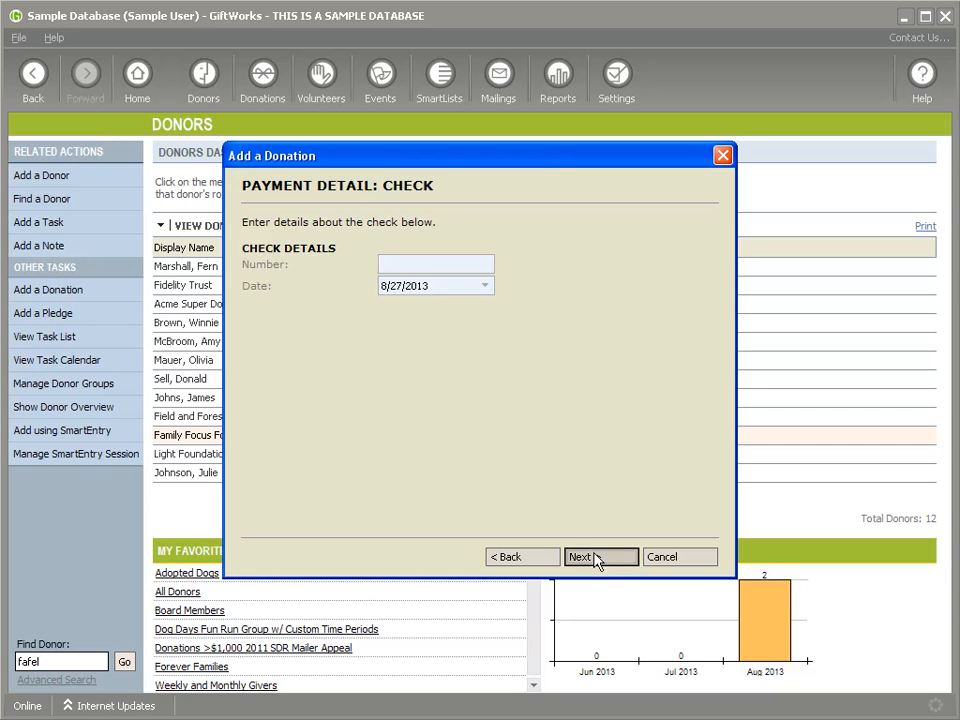
pyautogui.click(600, 560)
# Step: Apply the gift as a New Classroom Curriculum Grant payment and save it
pyautogui.click(255, 276)
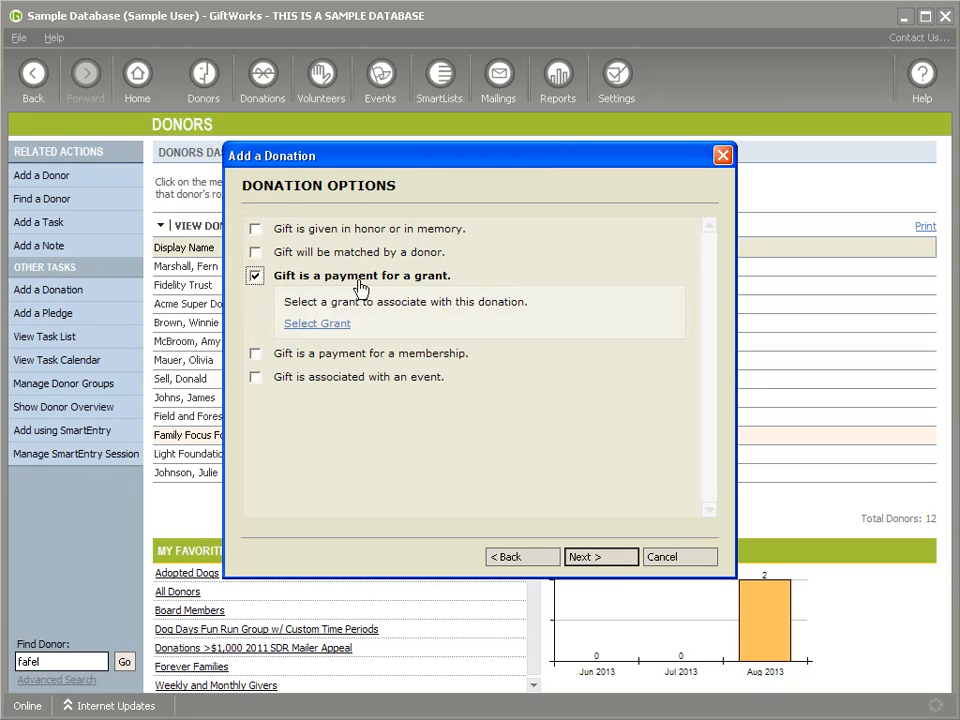
pyautogui.click(321, 324)
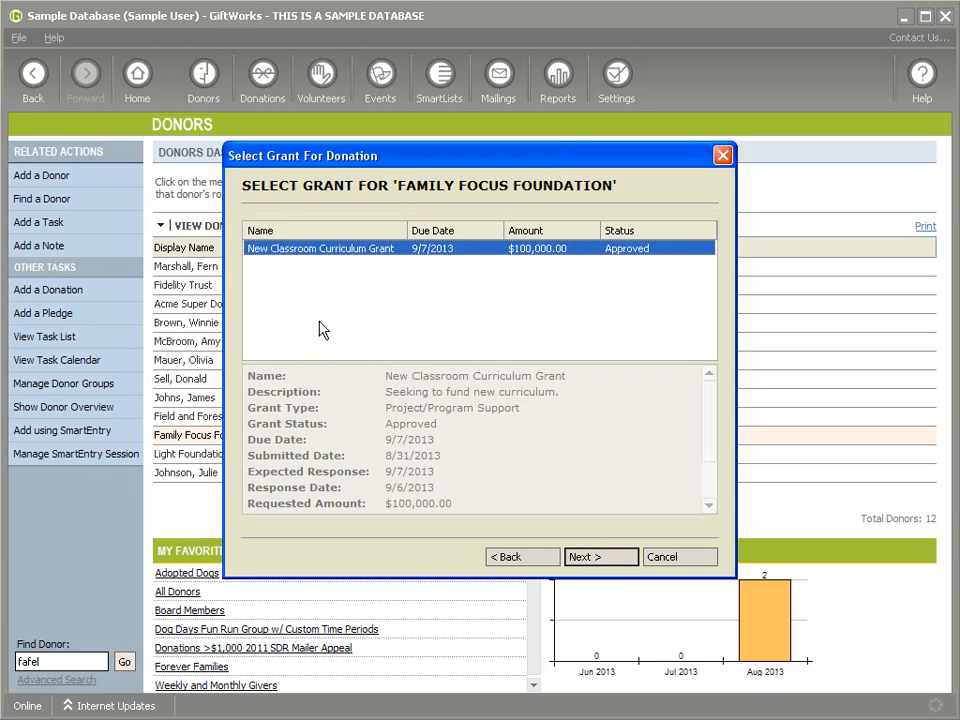
pyautogui.doubleClick(302, 252)
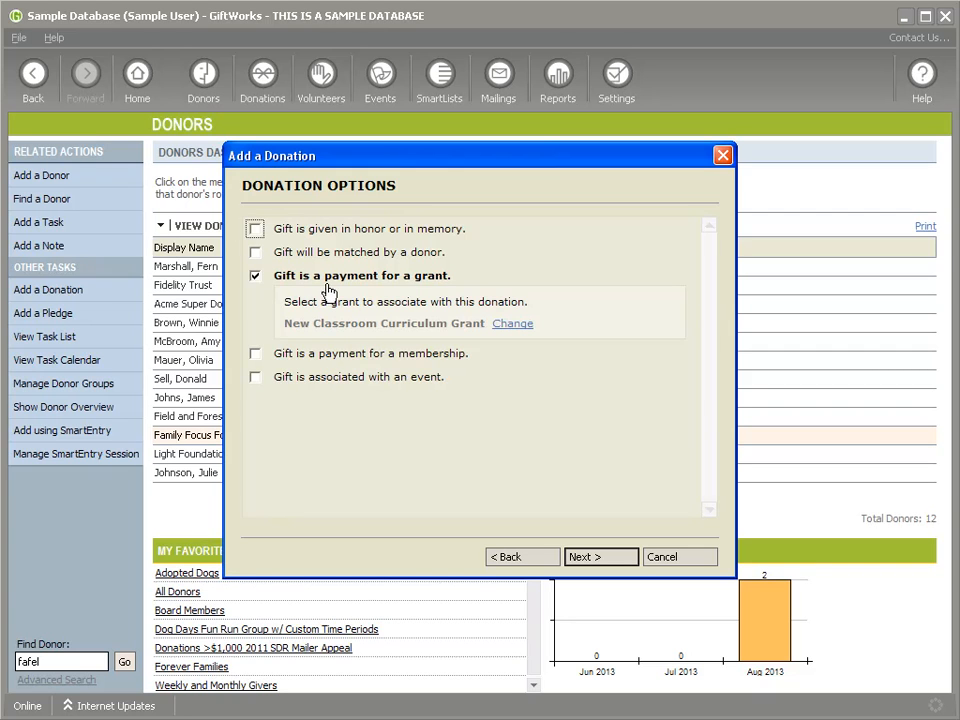
pyautogui.click(585, 560)
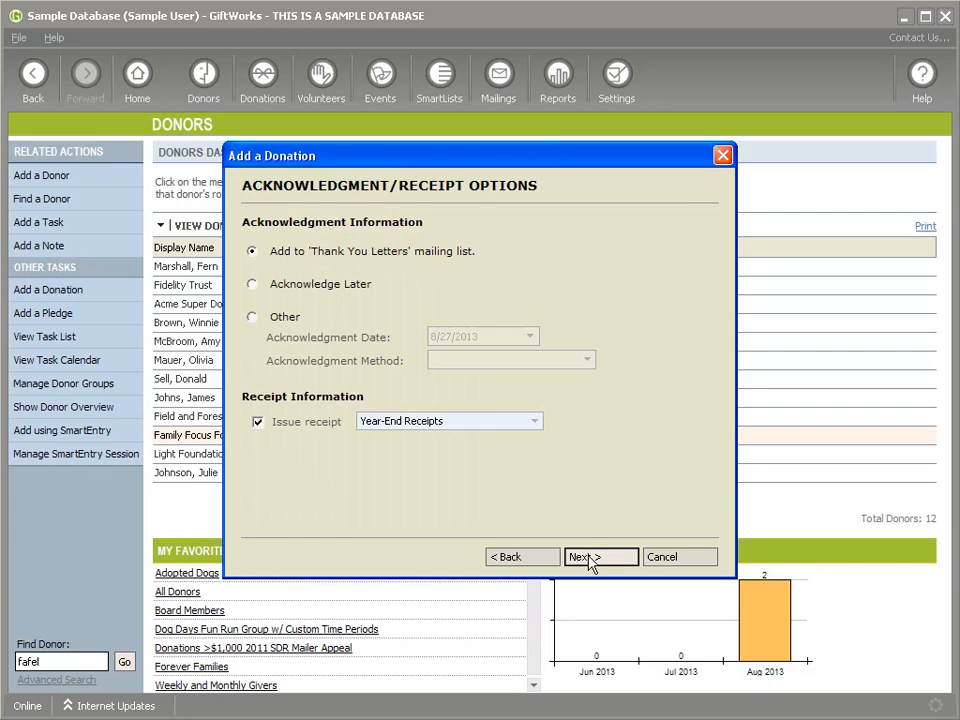
pyautogui.click(588, 558)
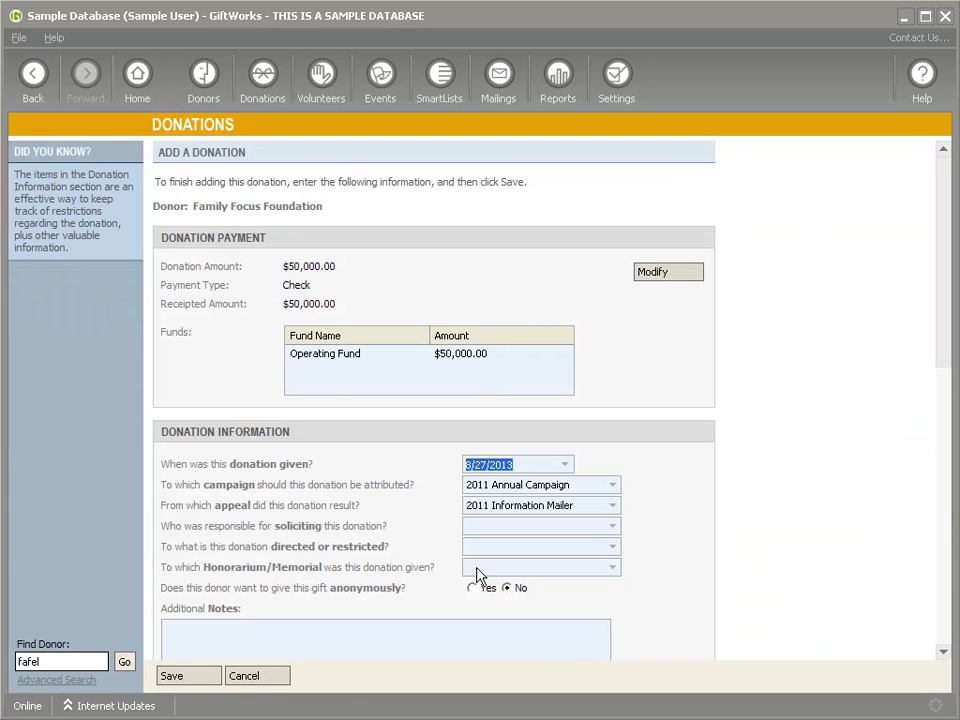
pyautogui.click(182, 680)
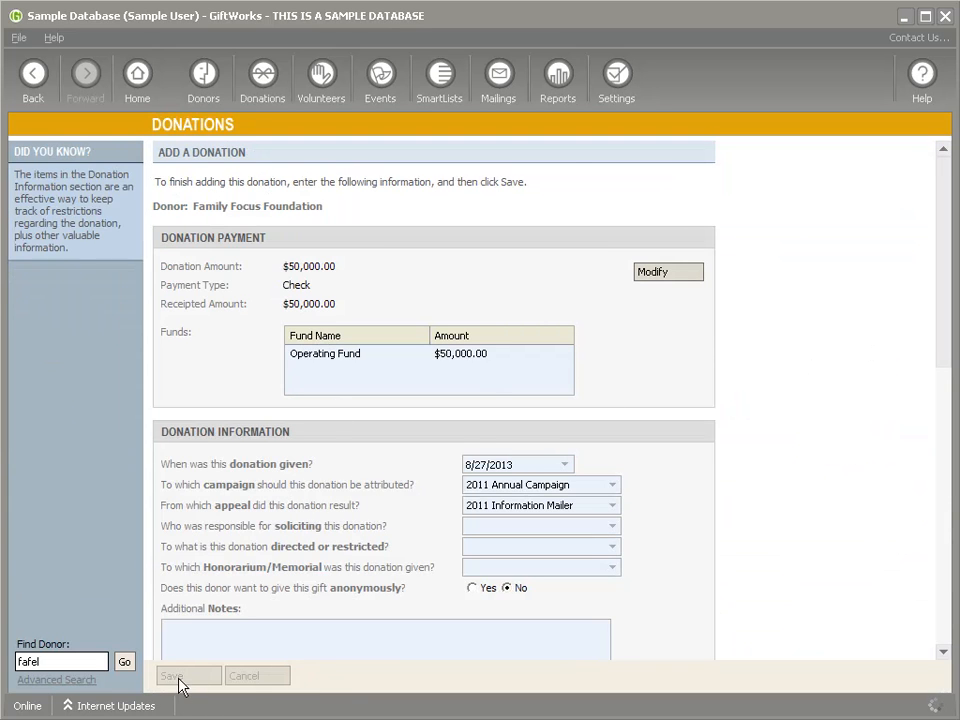
pyautogui.click(280, 242)
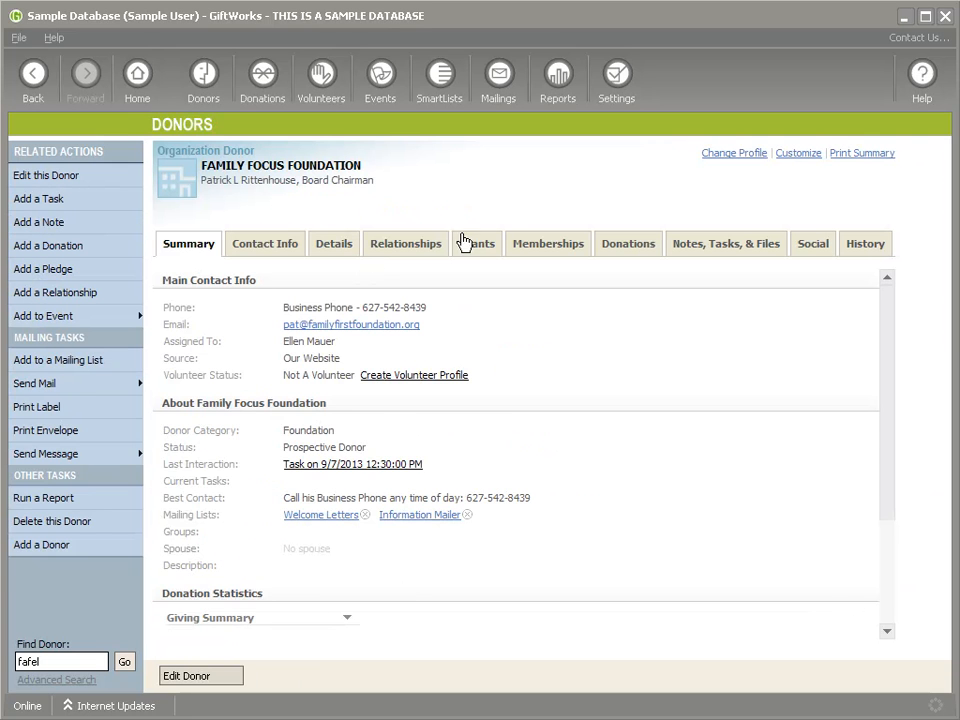
# Step: On the Grants tab, highlight the New Classroom Curriculum Grant's name and requested amount, then edit it
pyautogui.click(483, 245)
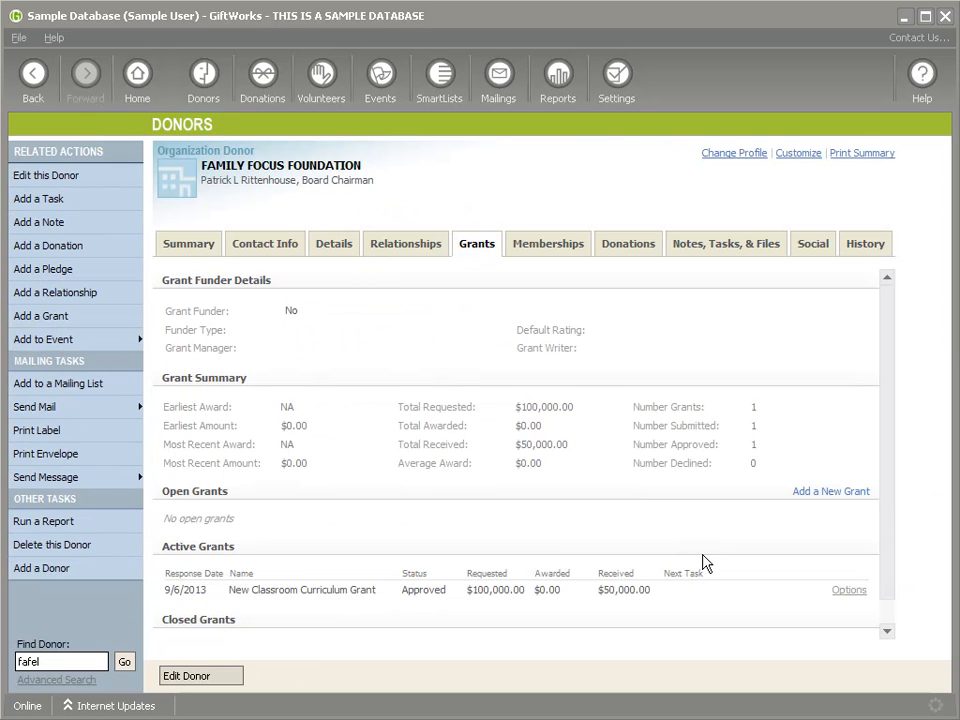
pyautogui.scroll(-1, 702, 554)
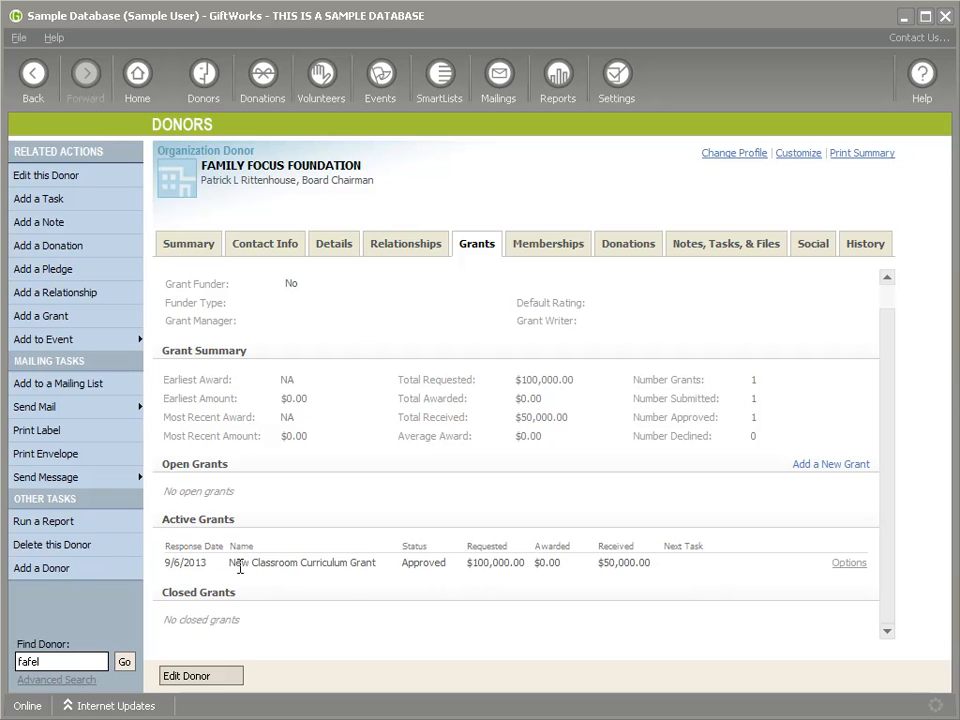
pyautogui.moveTo(230, 563); pyautogui.dragTo(350, 565)
pyautogui.moveTo(469, 563); pyautogui.dragTo(530, 587)
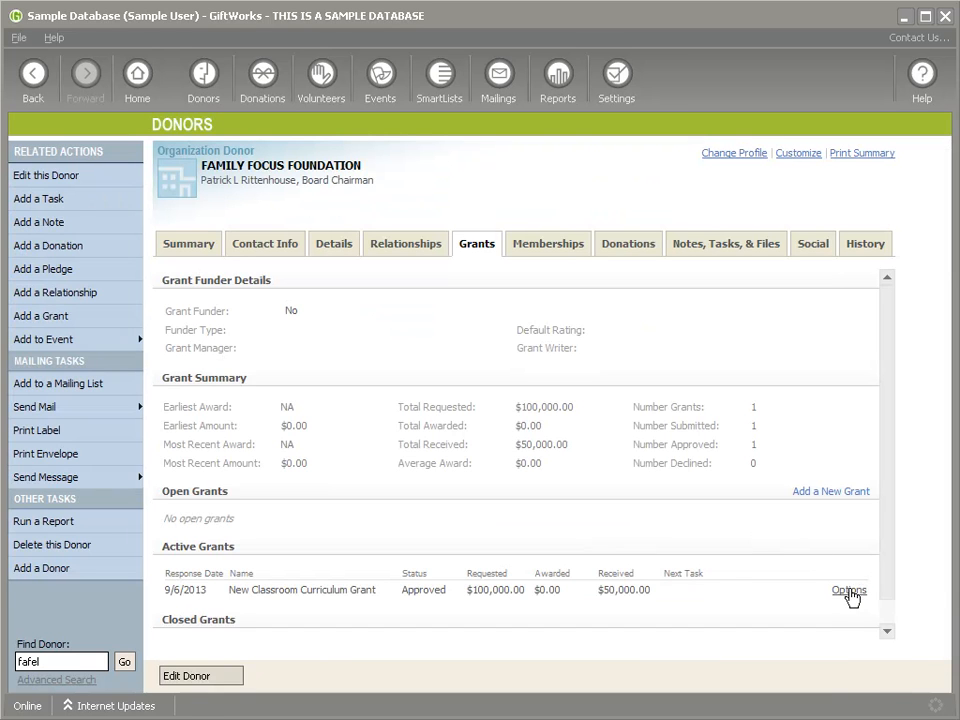
pyautogui.click(850, 591)
pyautogui.click(858, 628)
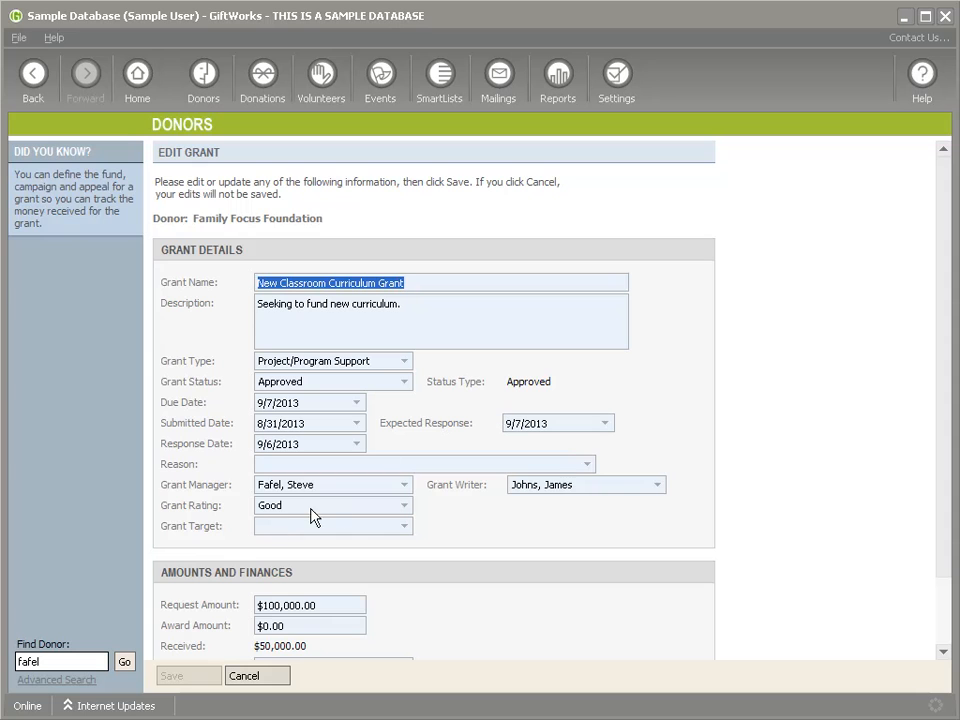
# Step: Change the grant's Award Amount to $100,000 and save, then highlight the $50,000.00 received
pyautogui.click(300, 626)
pyautogui.write('$100,000')
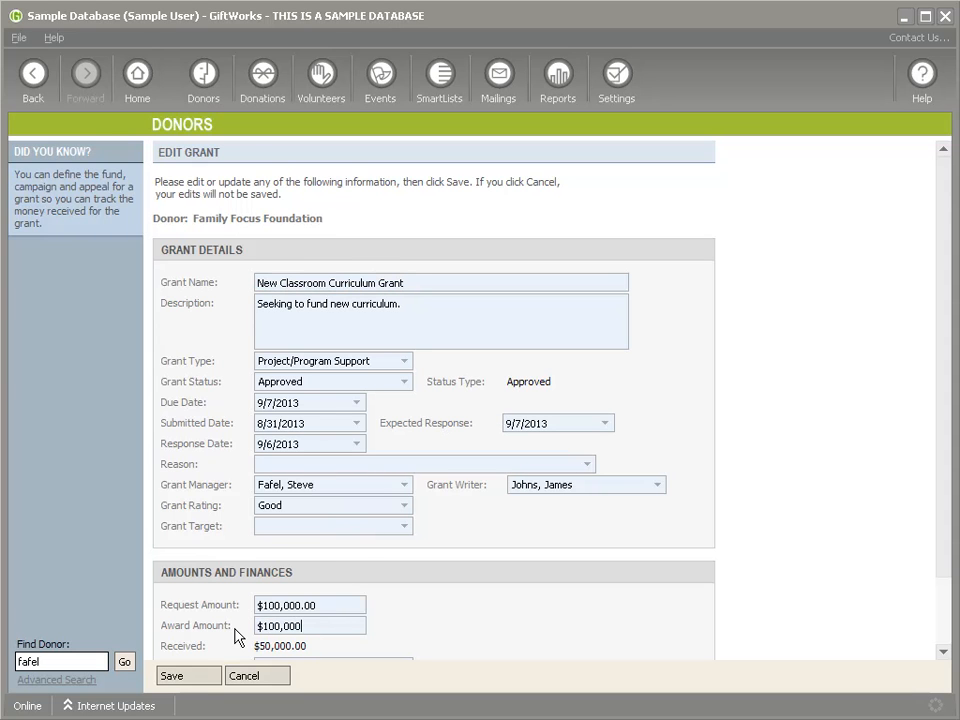
pyautogui.scroll(-2, 345, 630)
pyautogui.click(199, 677)
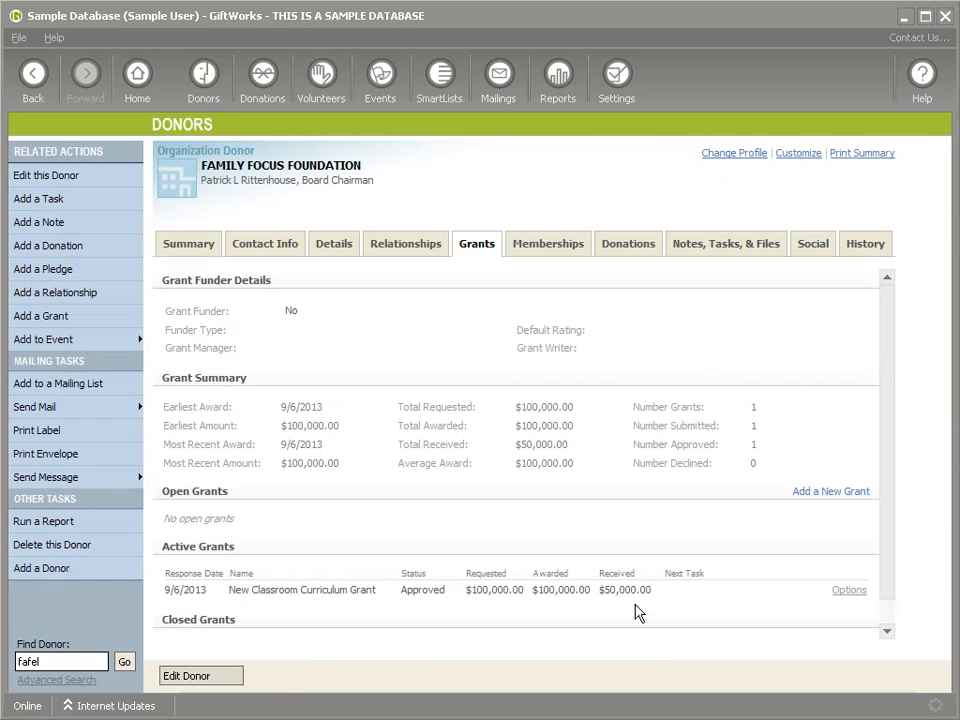
pyautogui.doubleClick(607, 590)
pyautogui.moveTo(597, 590); pyautogui.dragTo(660, 588)
# Step: Record and save a second $50,000 payment toward the New Classroom Curriculum Grant
pyautogui.click(850, 591)
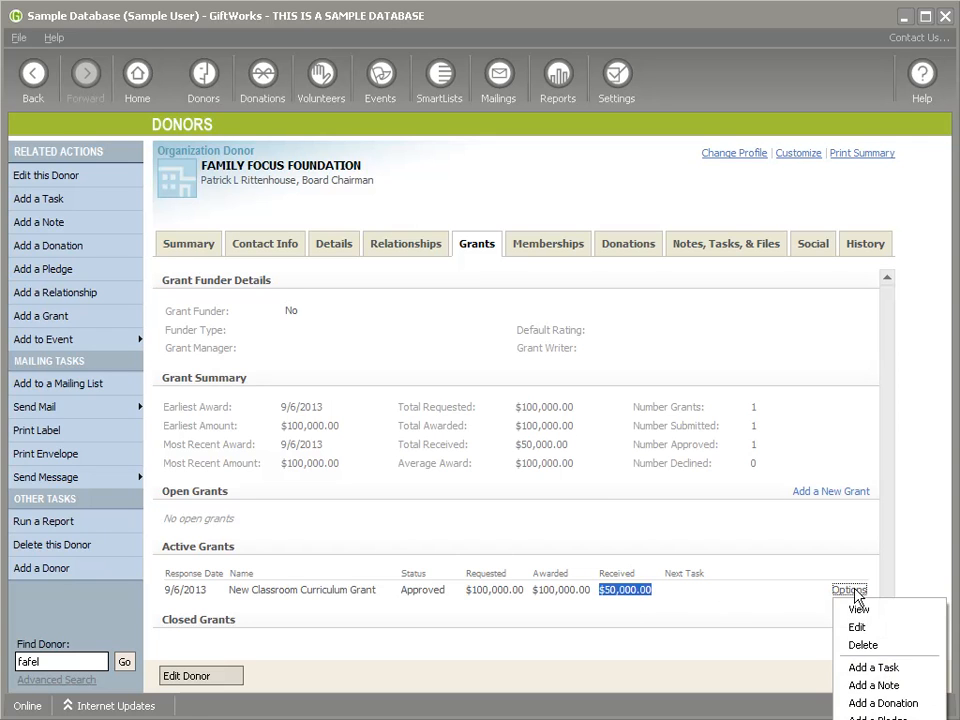
pyautogui.click(880, 706)
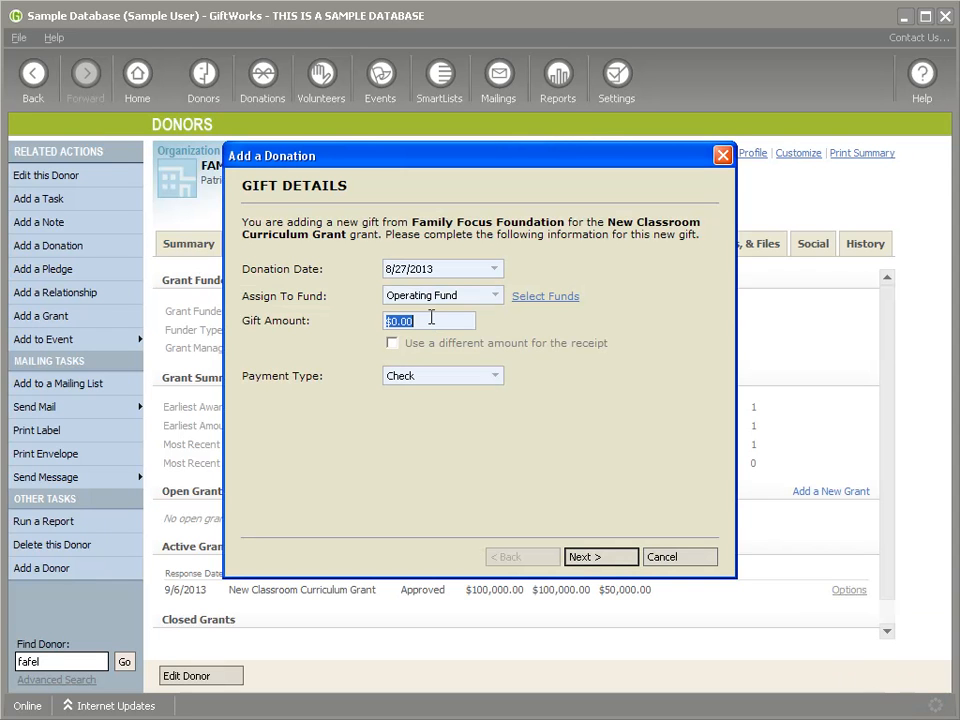
pyautogui.write('$50,000')
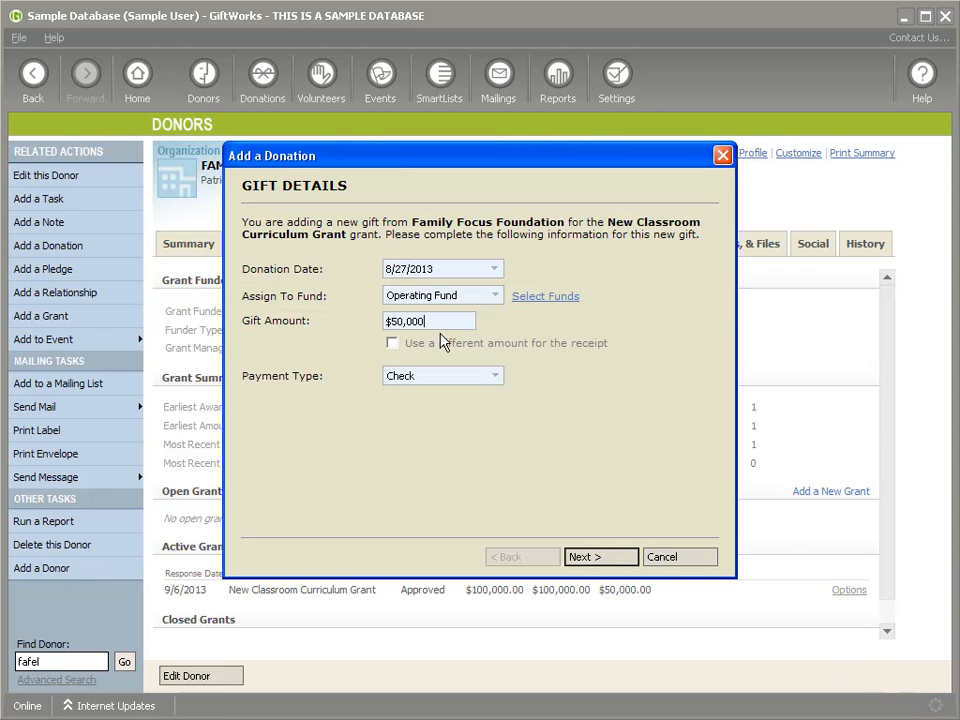
pyautogui.click(597, 563)
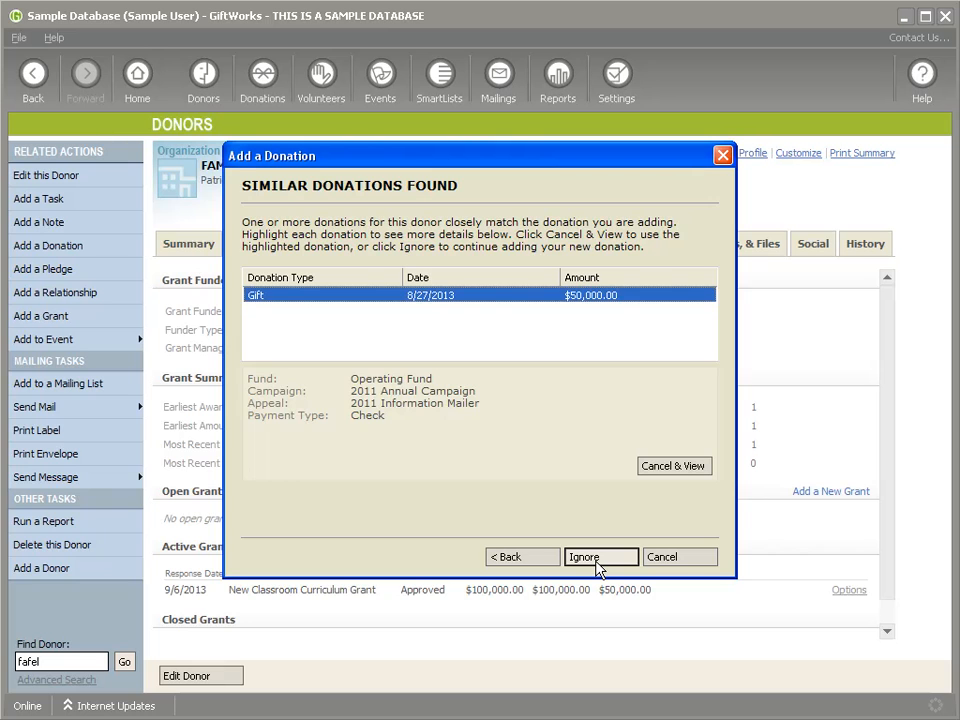
pyautogui.click(597, 560)
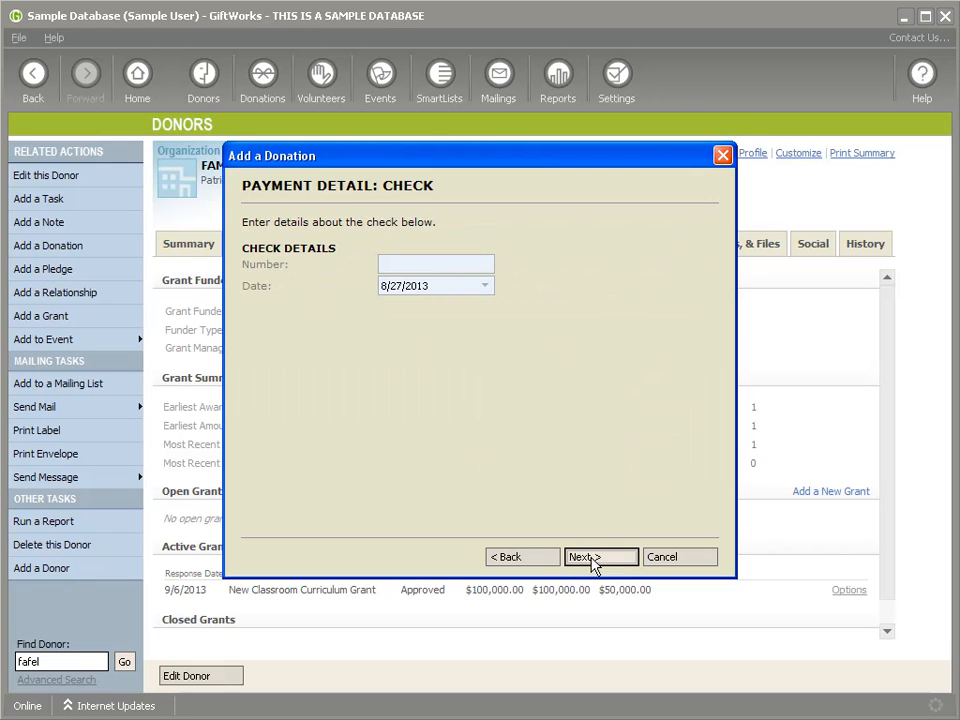
pyautogui.click(578, 562)
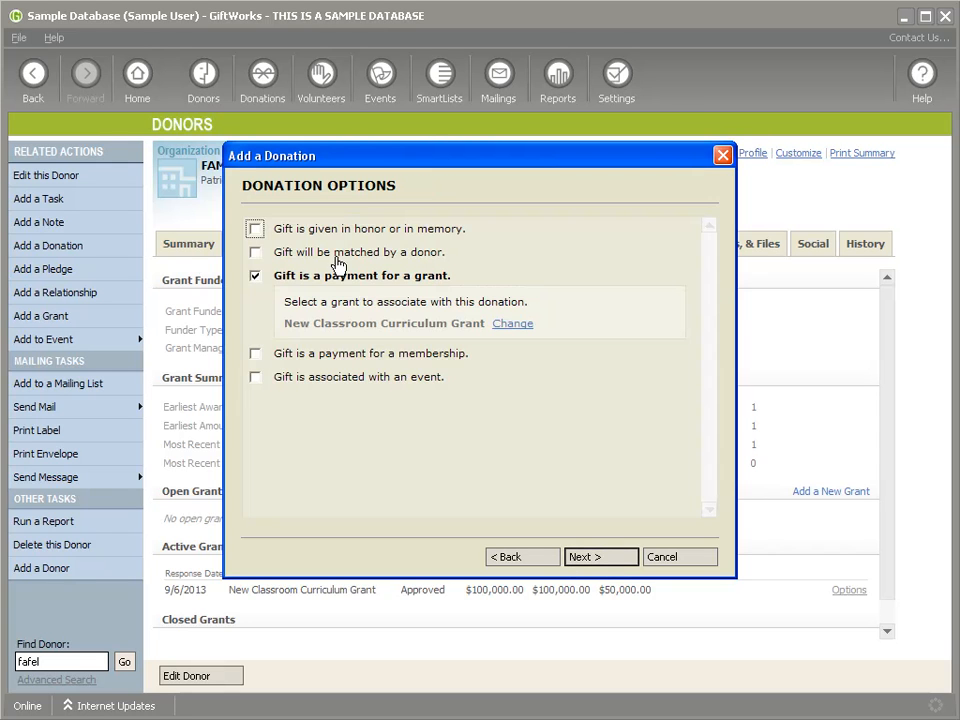
pyautogui.click(602, 559)
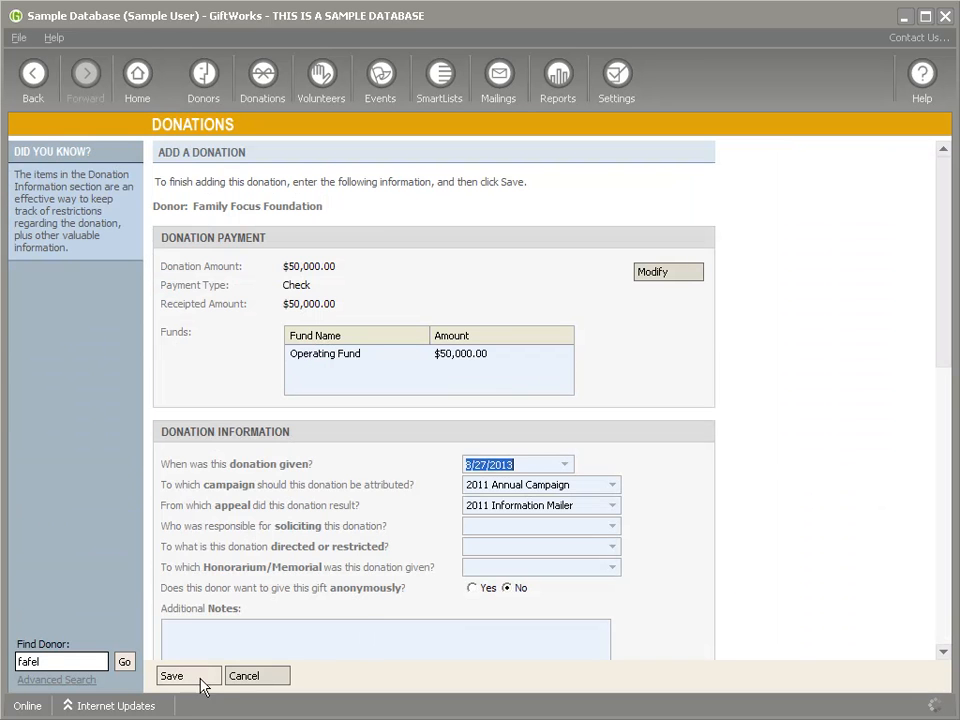
pyautogui.click(193, 679)
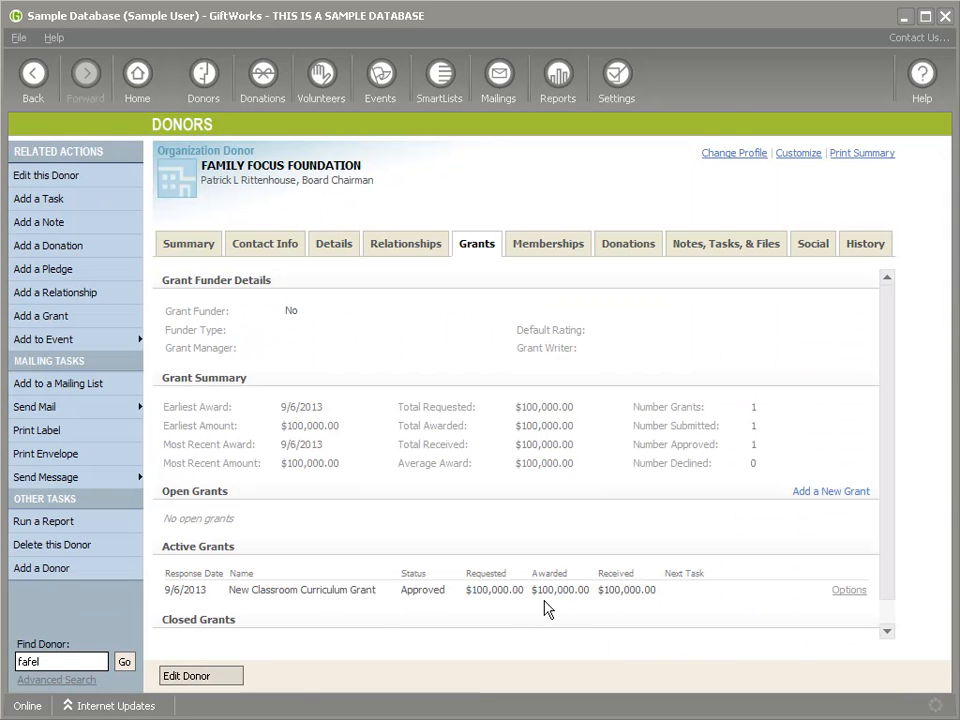
# Step: Highlight the grant's $100,000.00 requested, awarded and received amounts
pyautogui.doubleClick(471, 591)
pyautogui.doubleClick(547, 591)
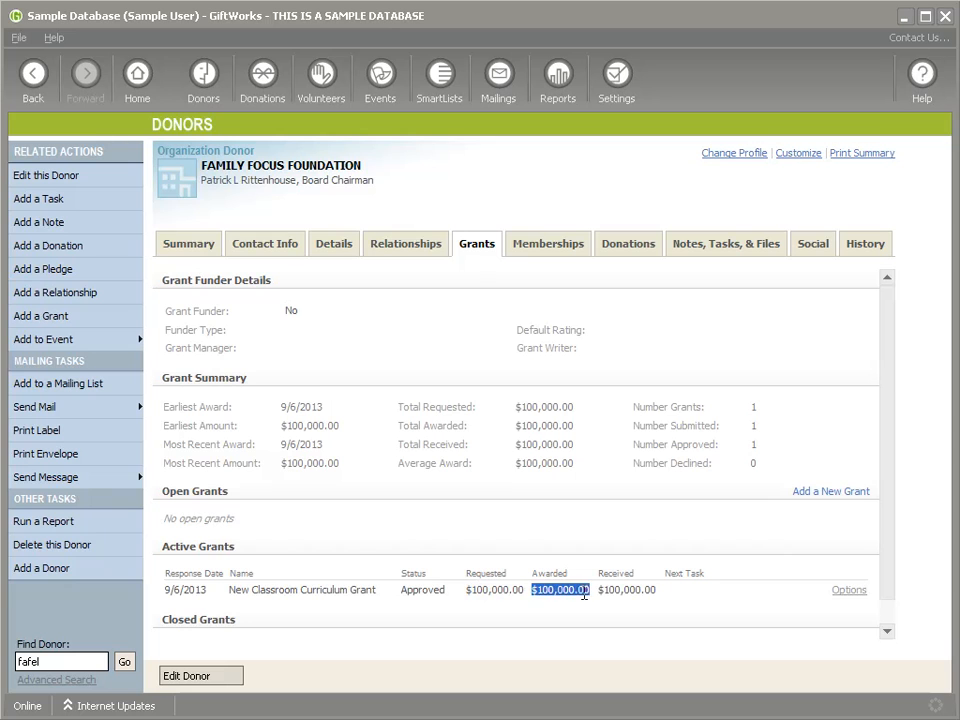
pyautogui.doubleClick(608, 592)
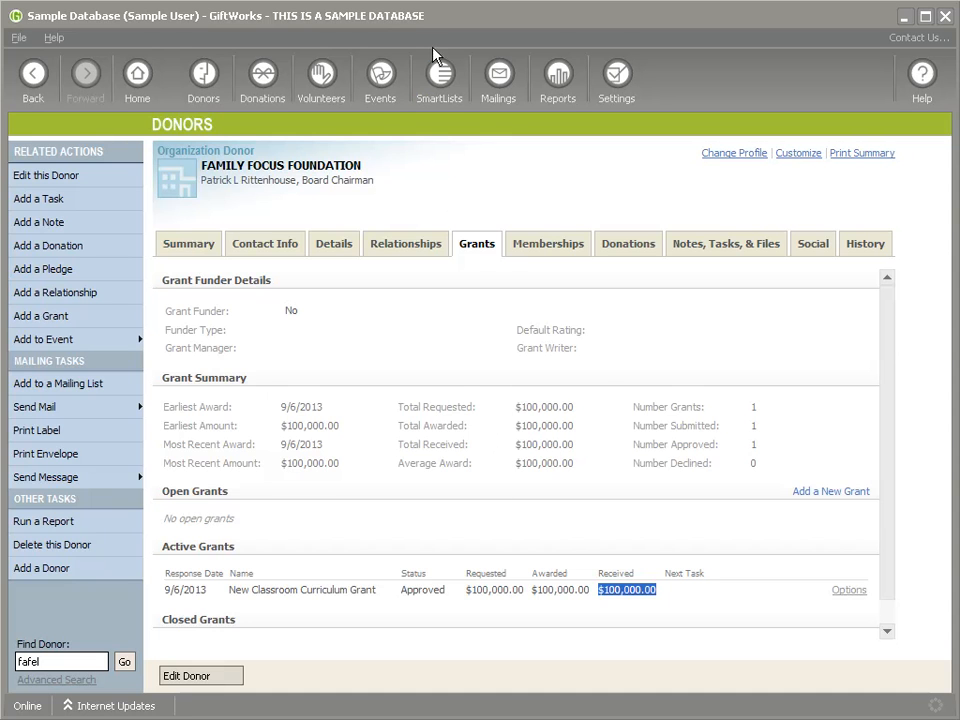
# Step: Try a new Donors SmartList with criterion Grant Funder 'Is grant funder', then cancel it
pyautogui.click(441, 78)
pyautogui.click(232, 251)
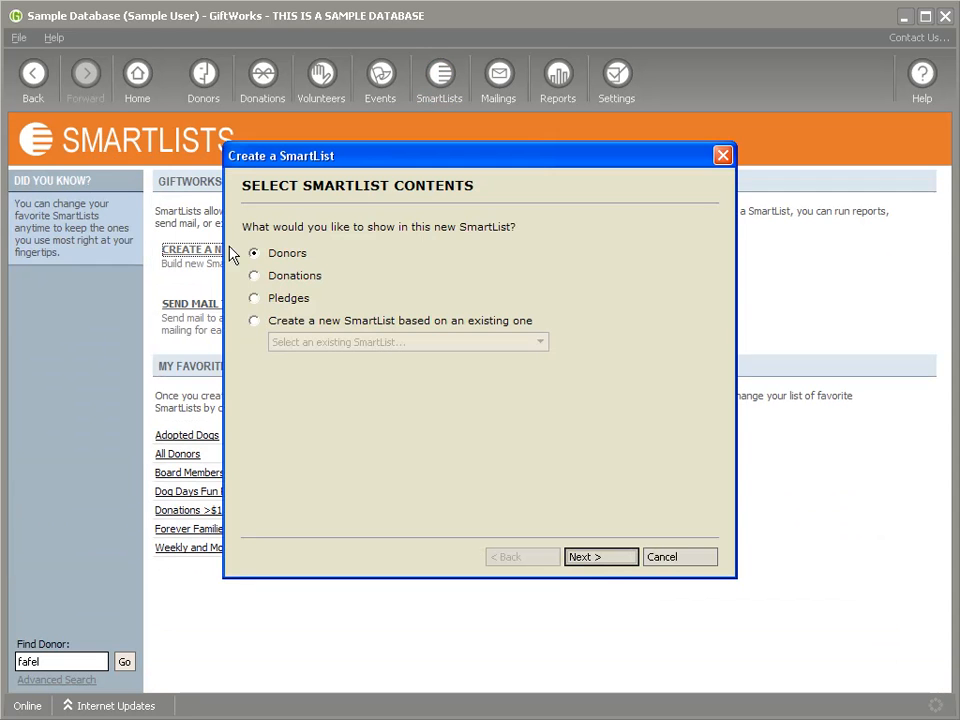
pyautogui.click(600, 558)
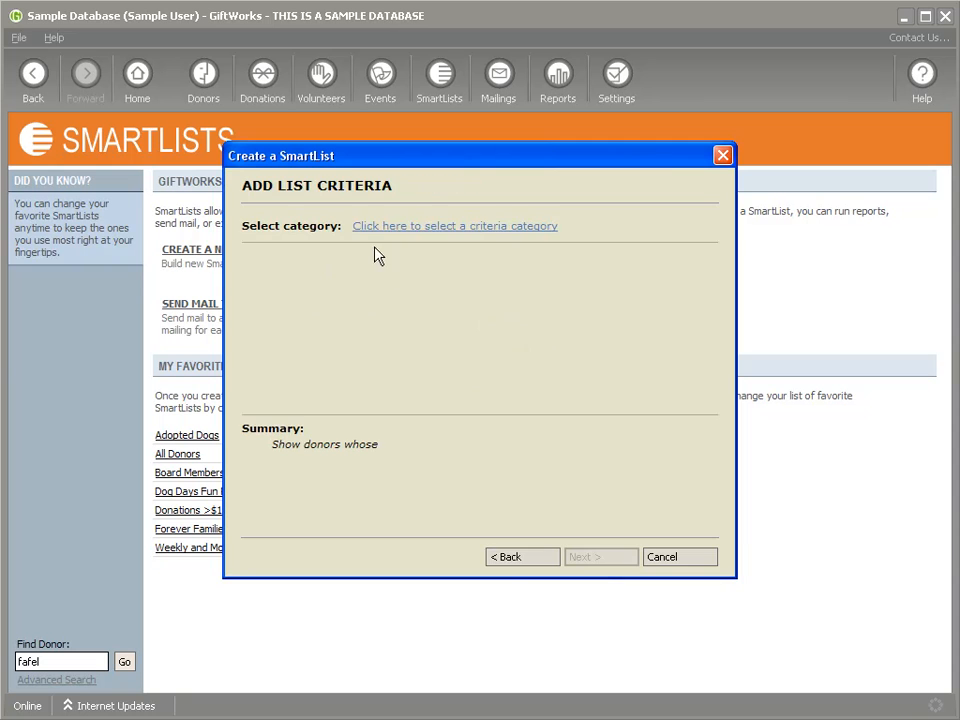
pyautogui.click(362, 229)
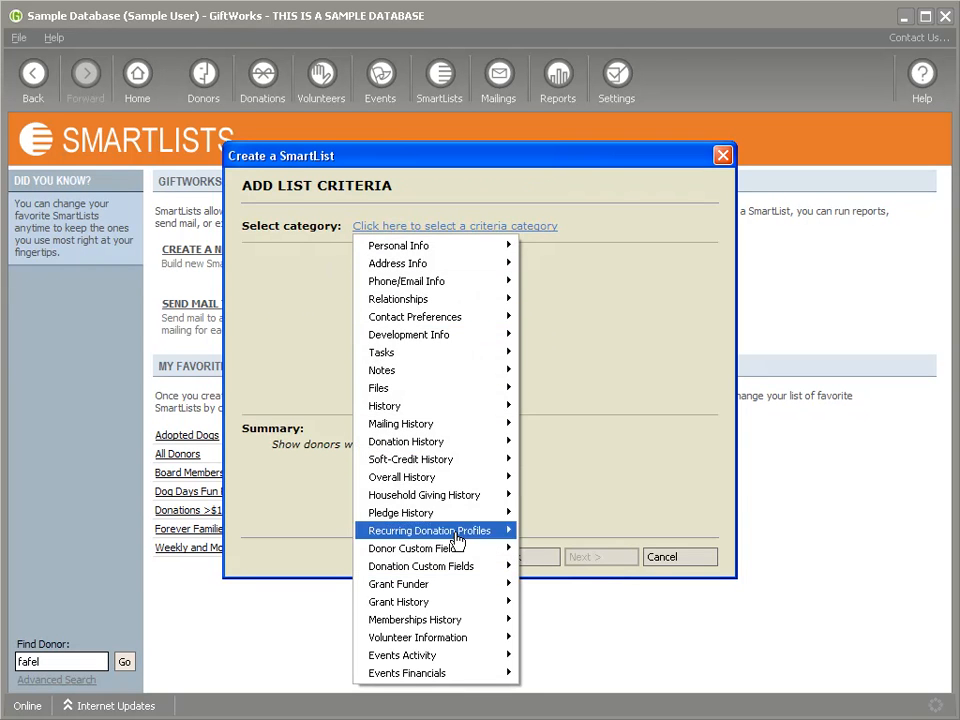
pyautogui.moveTo(469, 610)
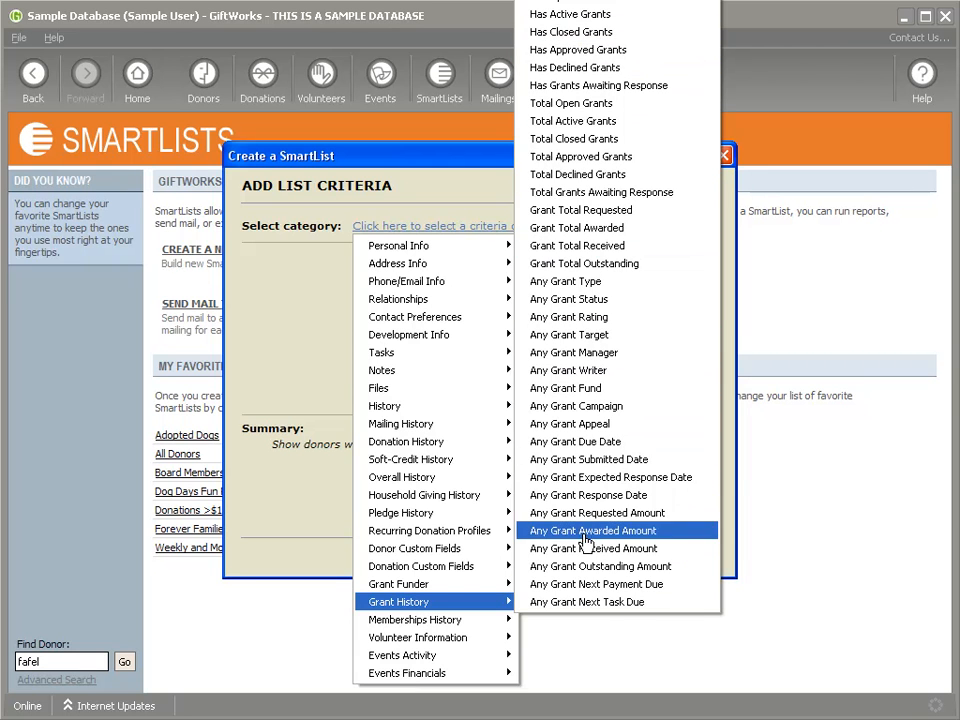
pyautogui.moveTo(418, 588)
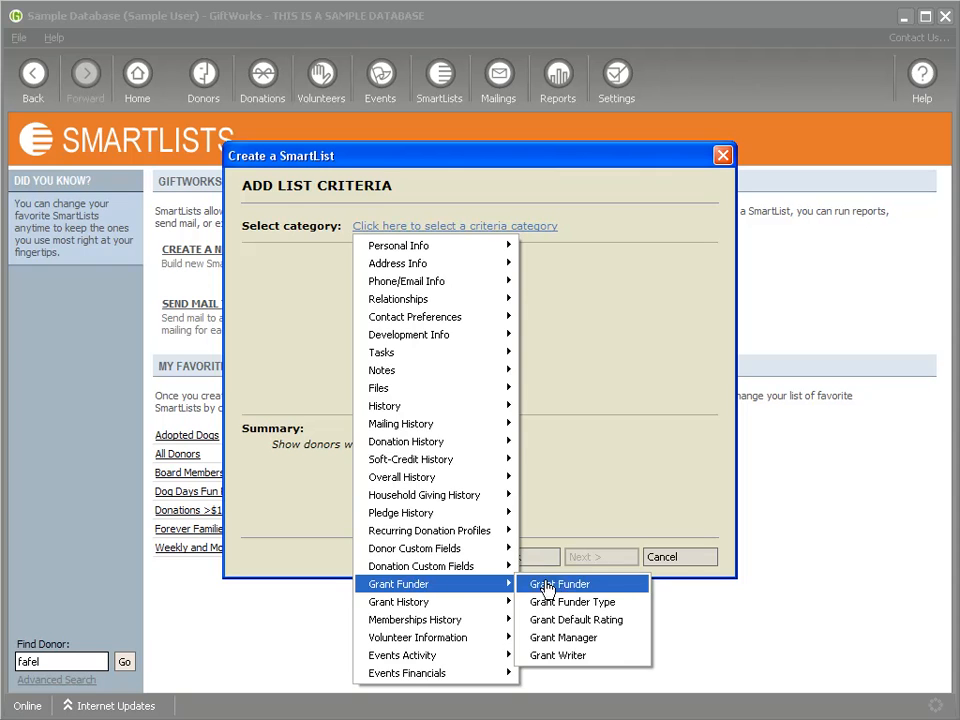
pyautogui.click(562, 585)
pyautogui.click(277, 294)
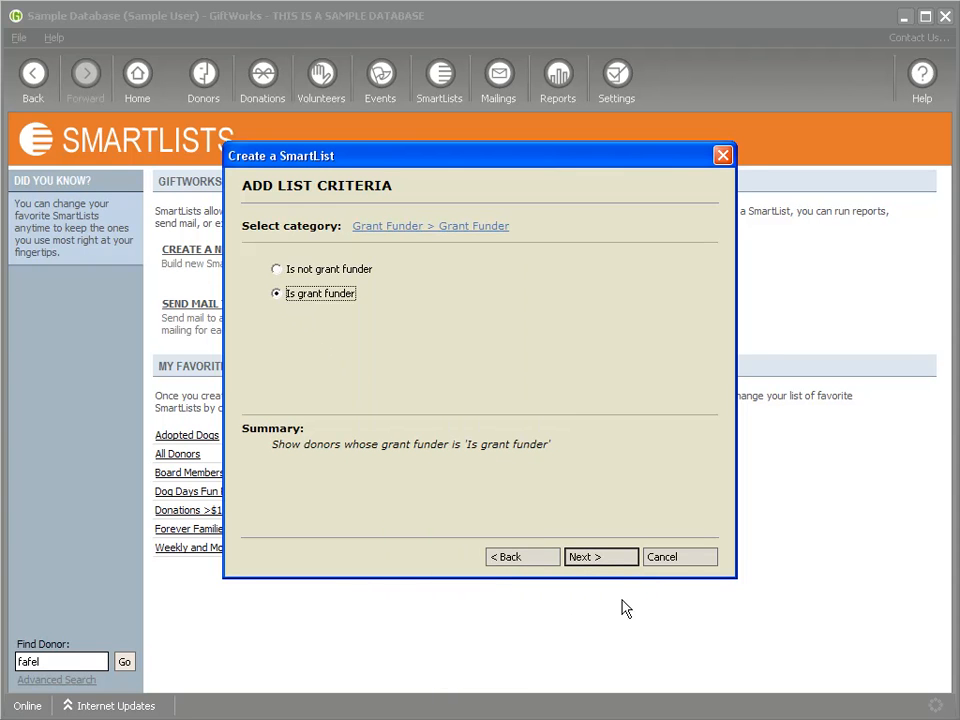
pyautogui.click(598, 558)
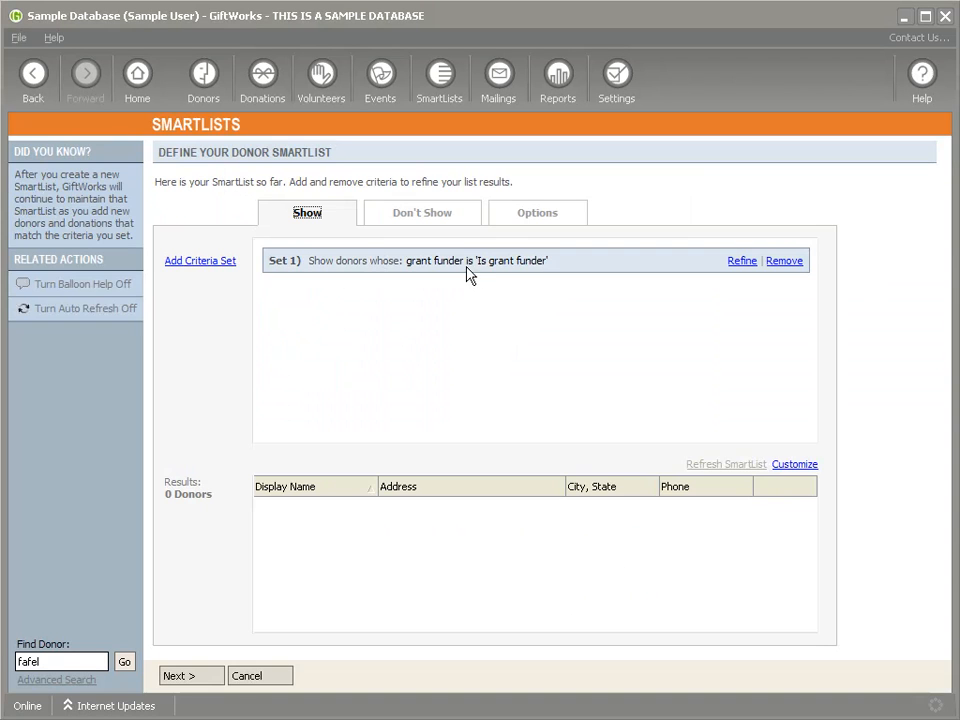
pyautogui.click(262, 677)
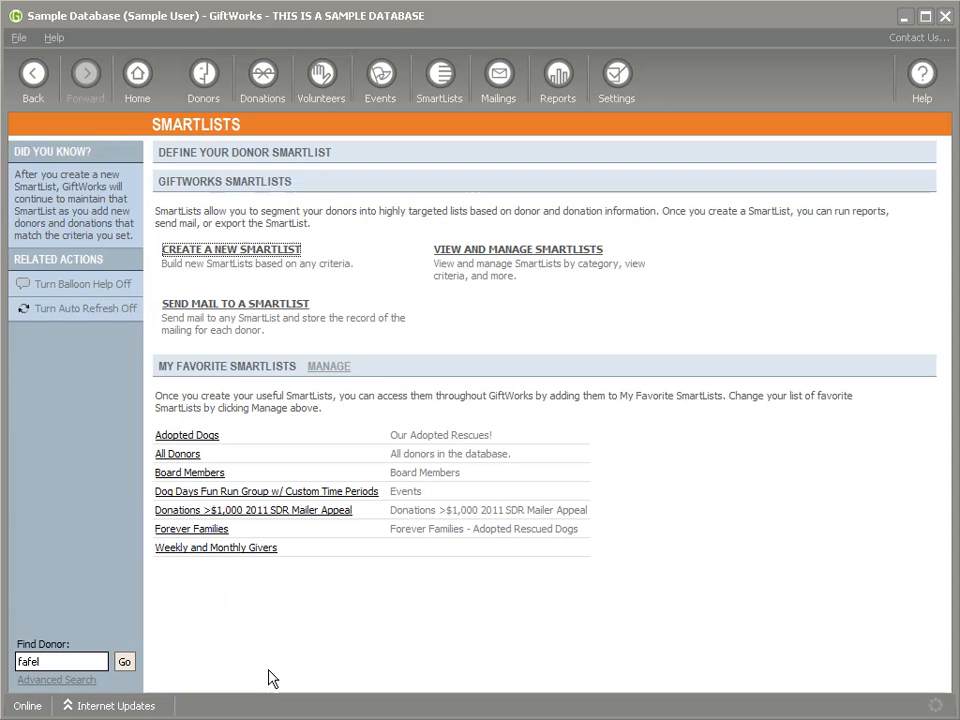
# Step: Open the Family Focus Foundation donor record for editing
pyautogui.click(203, 78)
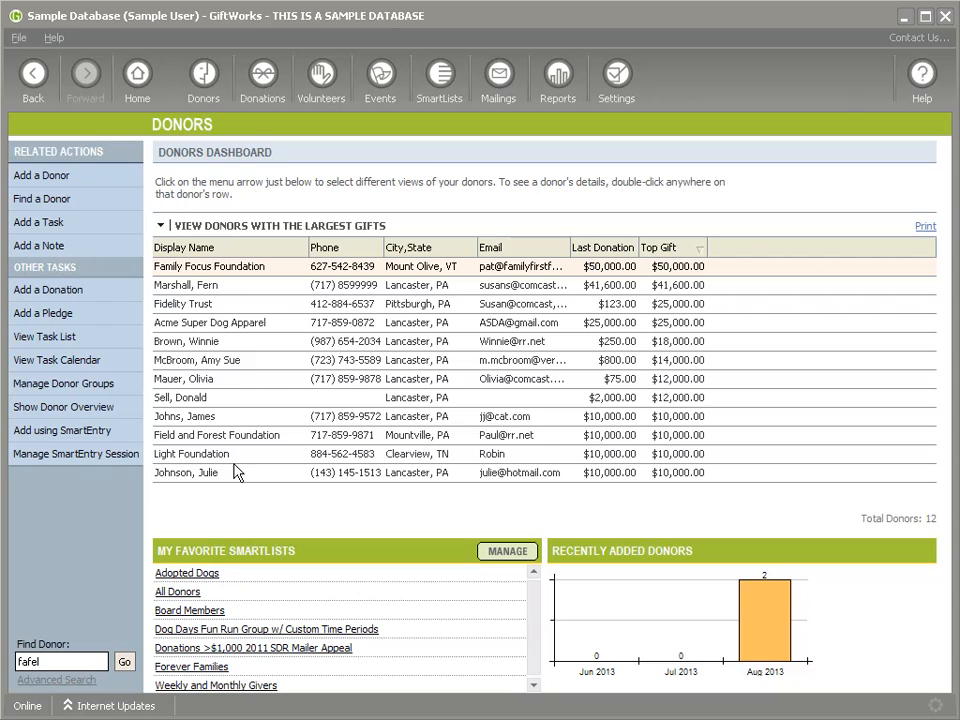
pyautogui.rightClick(204, 271)
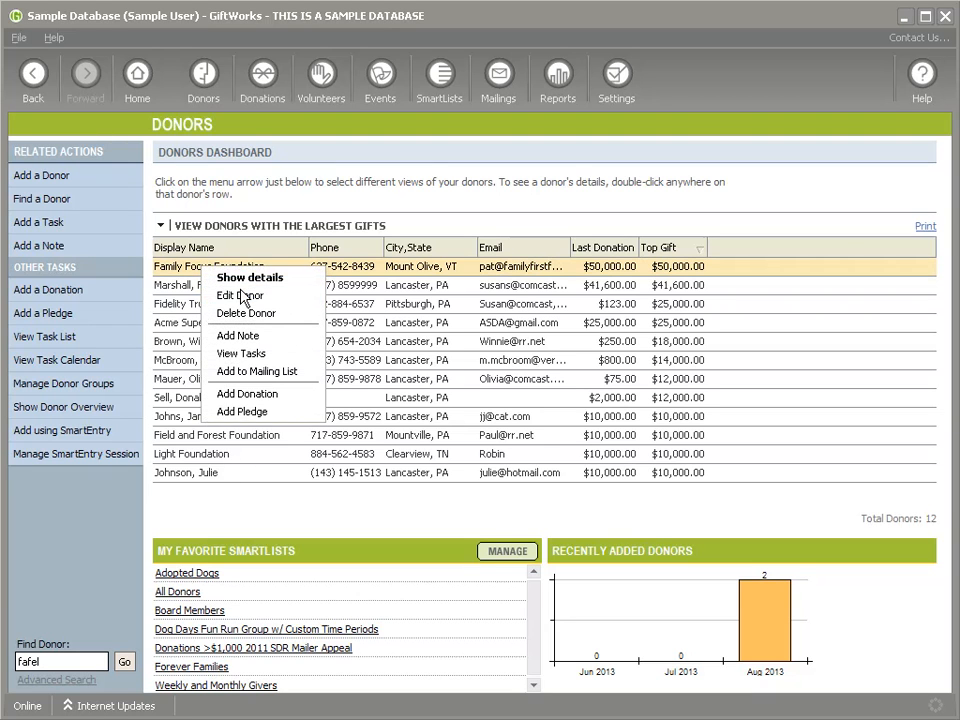
pyautogui.click(243, 297)
pyautogui.scroll(-15, 444, 493)
pyautogui.scroll(-3, 445, 494)
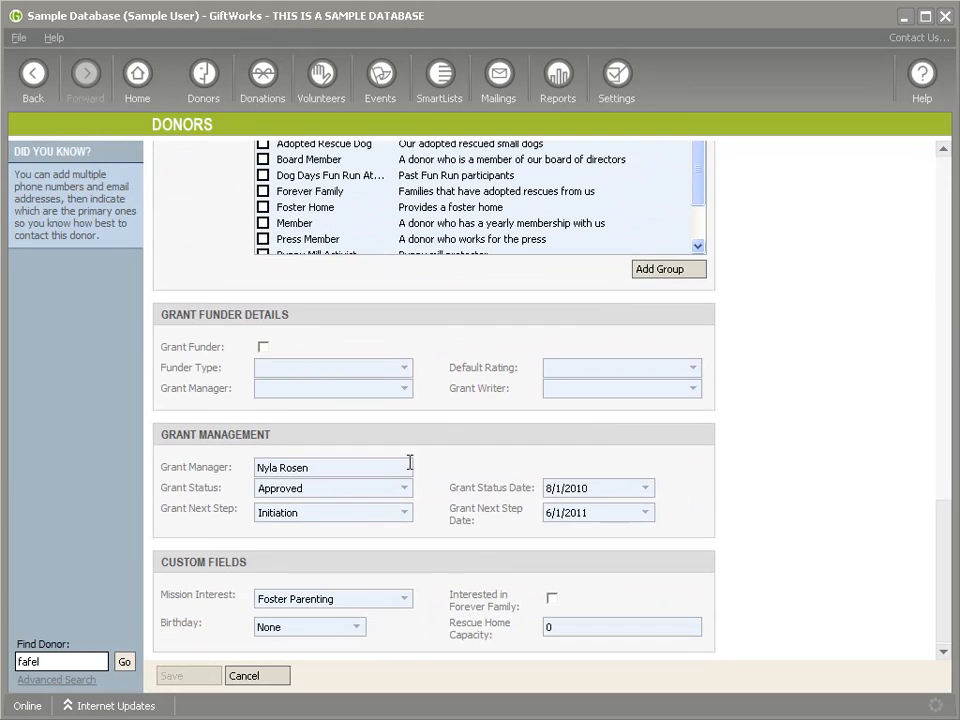
# Step: Mark the donor as a Foundations-Community grant funder rated Good, assign grant manager and writer, and save
pyautogui.click(265, 349)
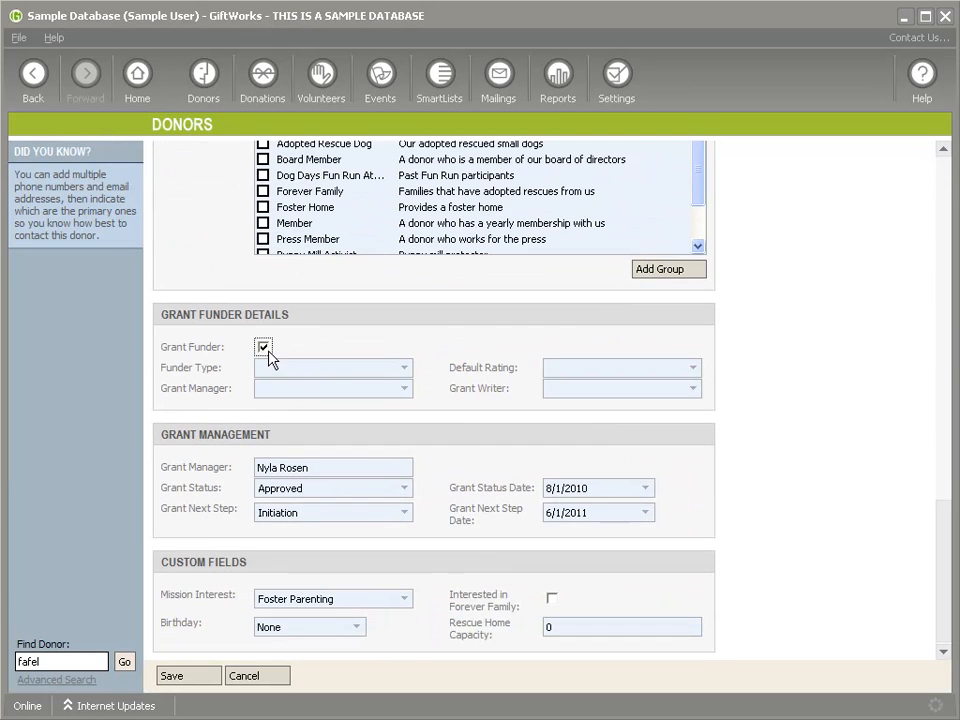
pyautogui.click(405, 368)
pyautogui.click(347, 431)
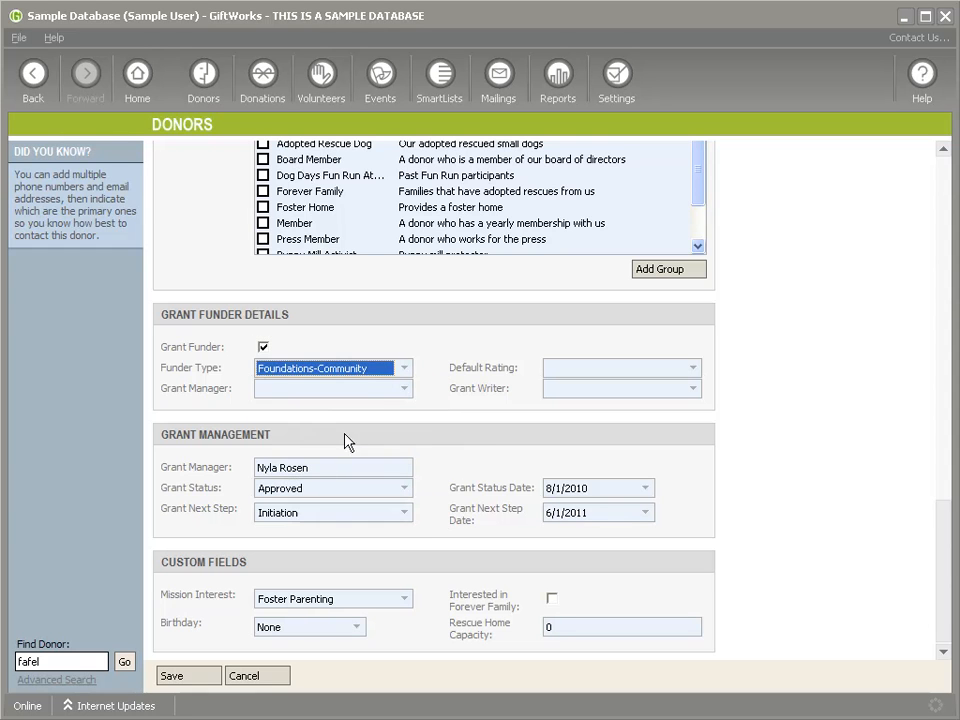
pyautogui.click(404, 388)
pyautogui.click(324, 420)
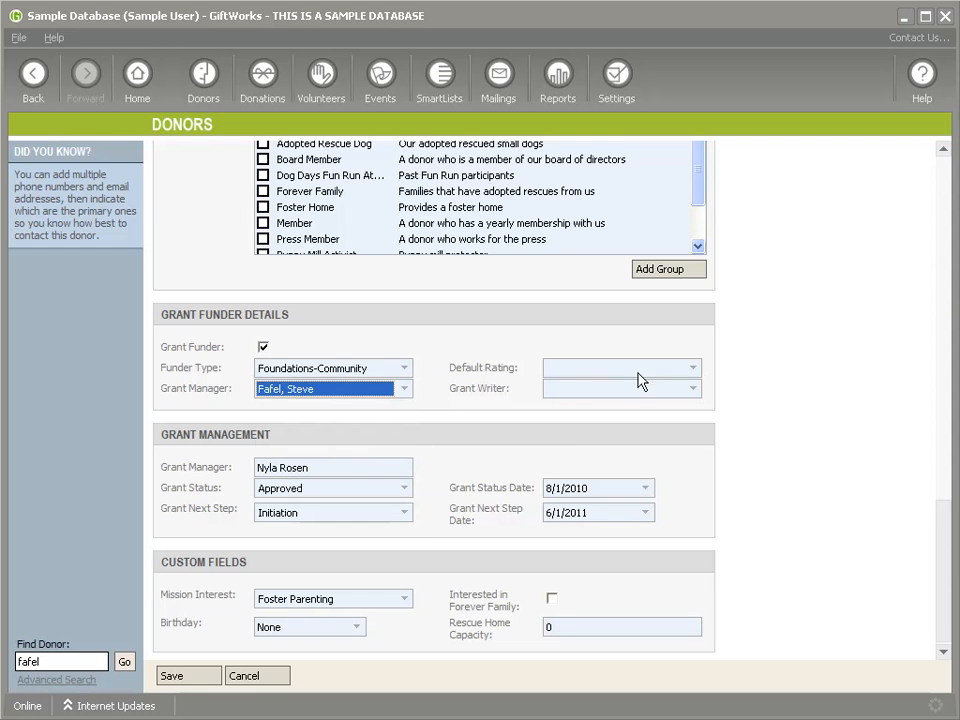
pyautogui.click(681, 370)
pyautogui.click(626, 418)
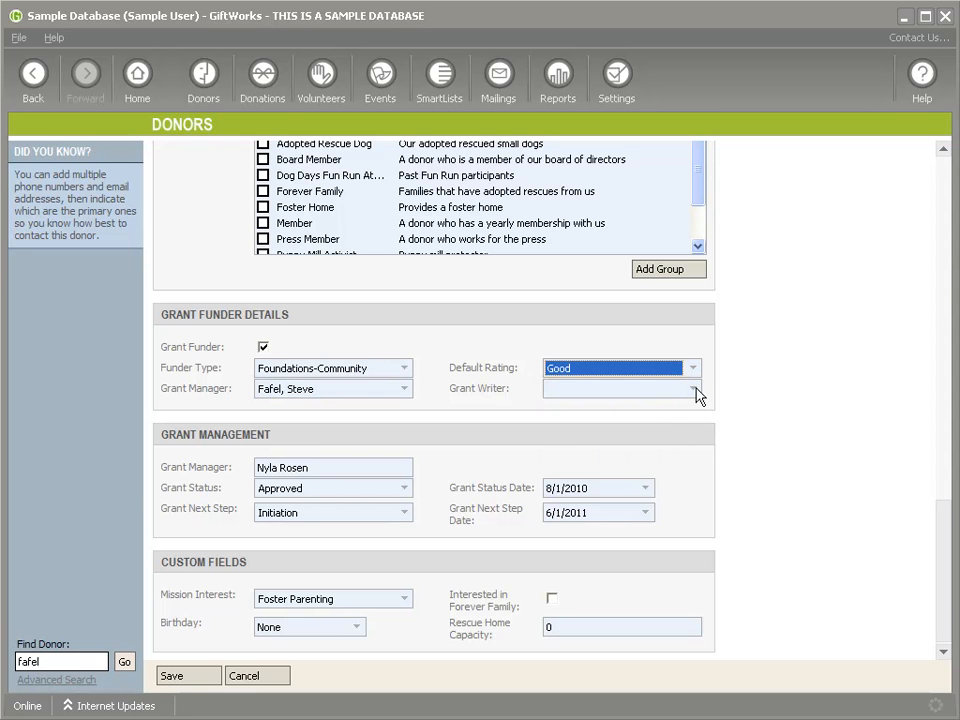
pyautogui.click(696, 389)
pyautogui.click(634, 420)
pyautogui.click(188, 676)
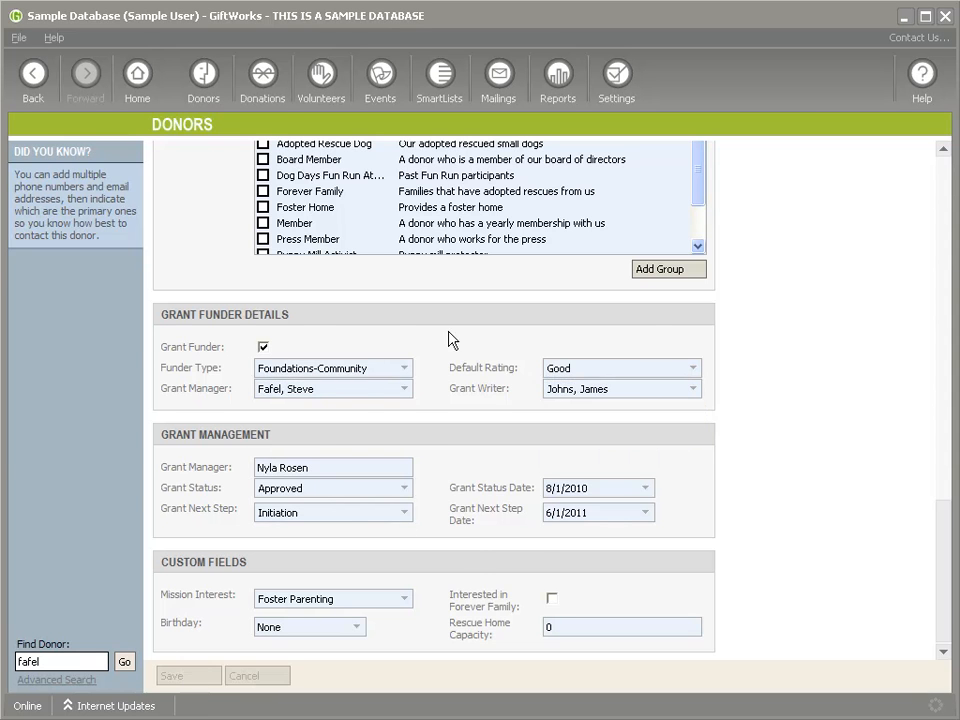
pyautogui.click(443, 82)
# Step: Create a new Donors SmartList with the criterion Grant Funder 'Is grant funder'
pyautogui.click(258, 250)
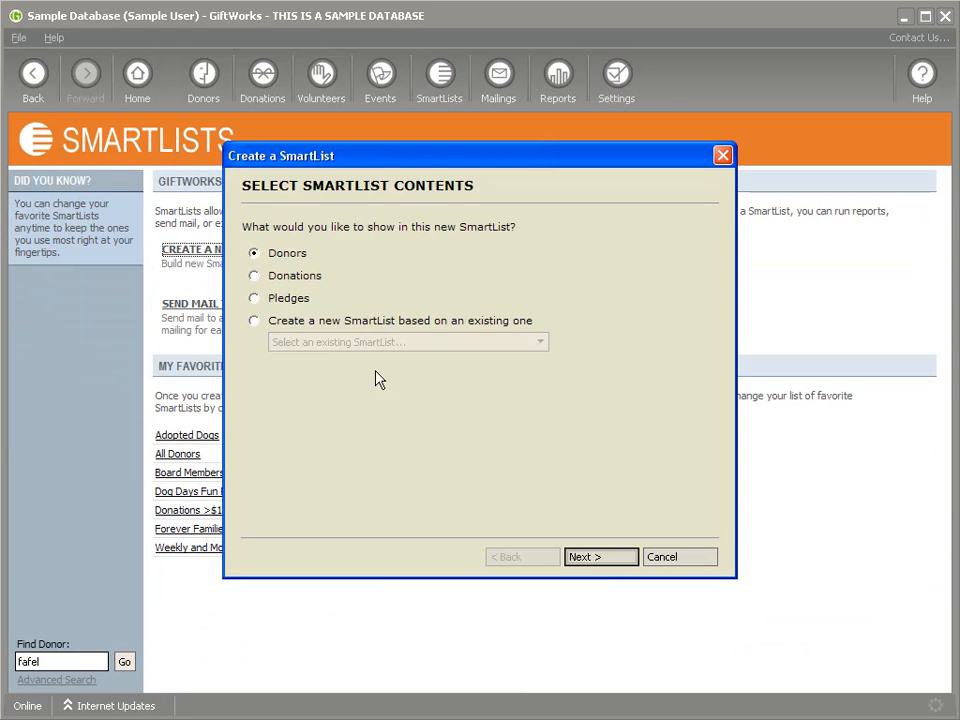
pyautogui.click(596, 558)
pyautogui.click(400, 227)
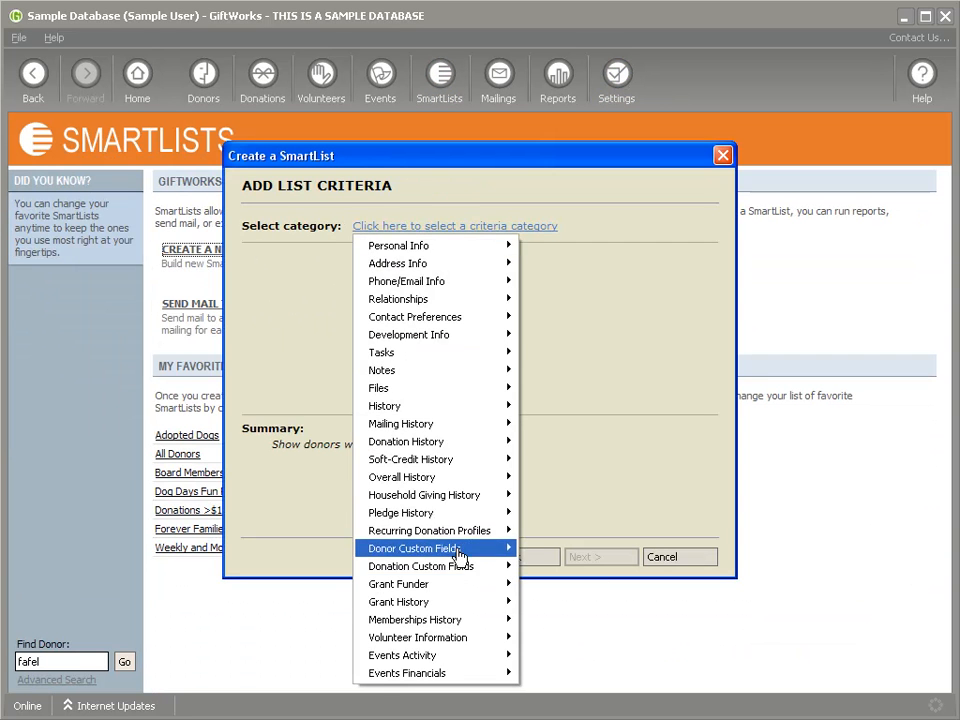
pyautogui.moveTo(428, 585)
pyautogui.click(540, 583)
pyautogui.click(276, 293)
pyautogui.click(589, 558)
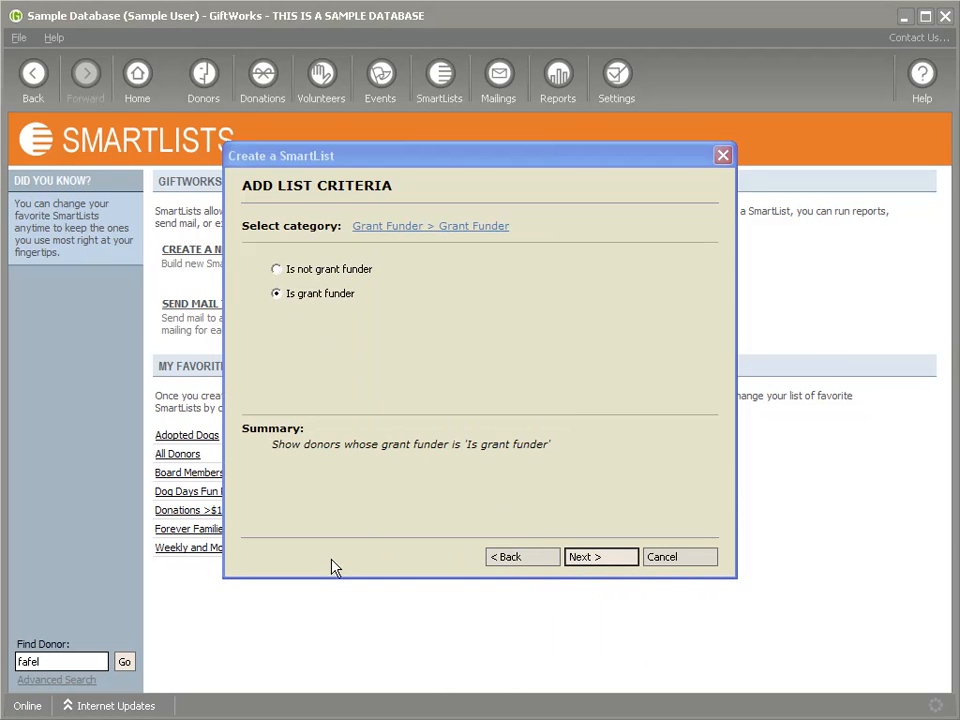
# Step: Refine the criterion to Grant Total Awarded greater than $1,000.00, then leave the unsaved list for Reports
pyautogui.click(742, 261)
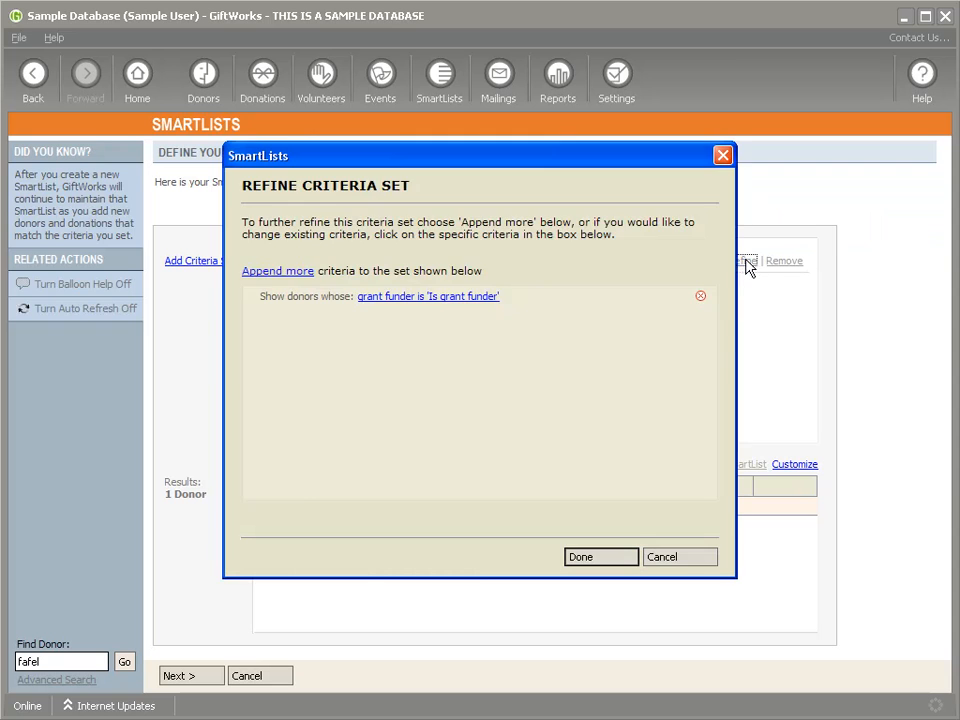
pyautogui.click(390, 302)
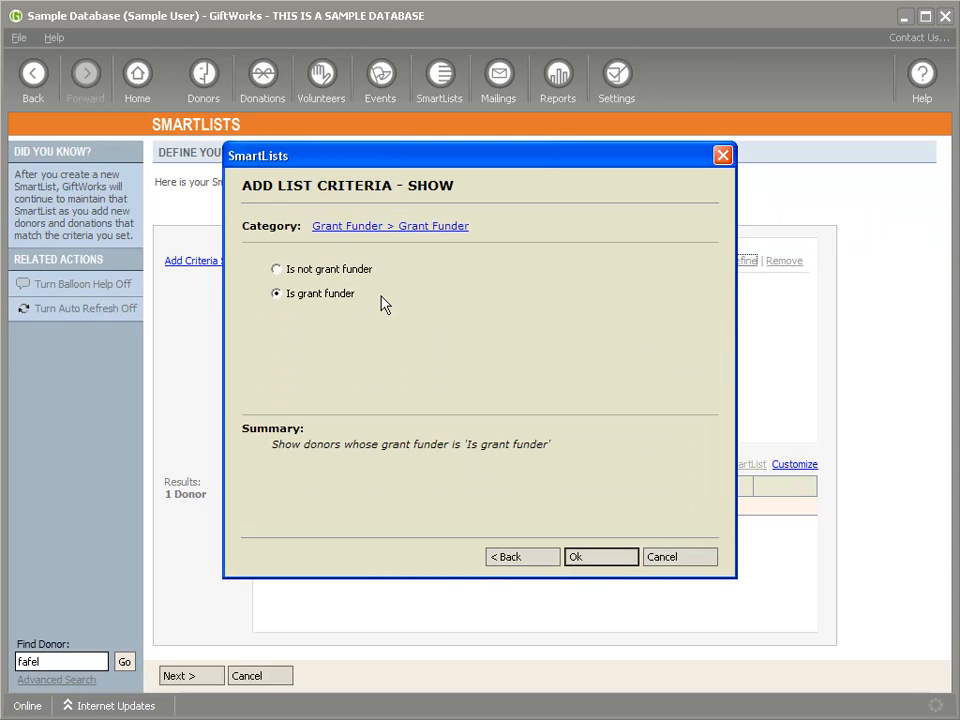
pyautogui.click(356, 230)
pyautogui.moveTo(360, 602)
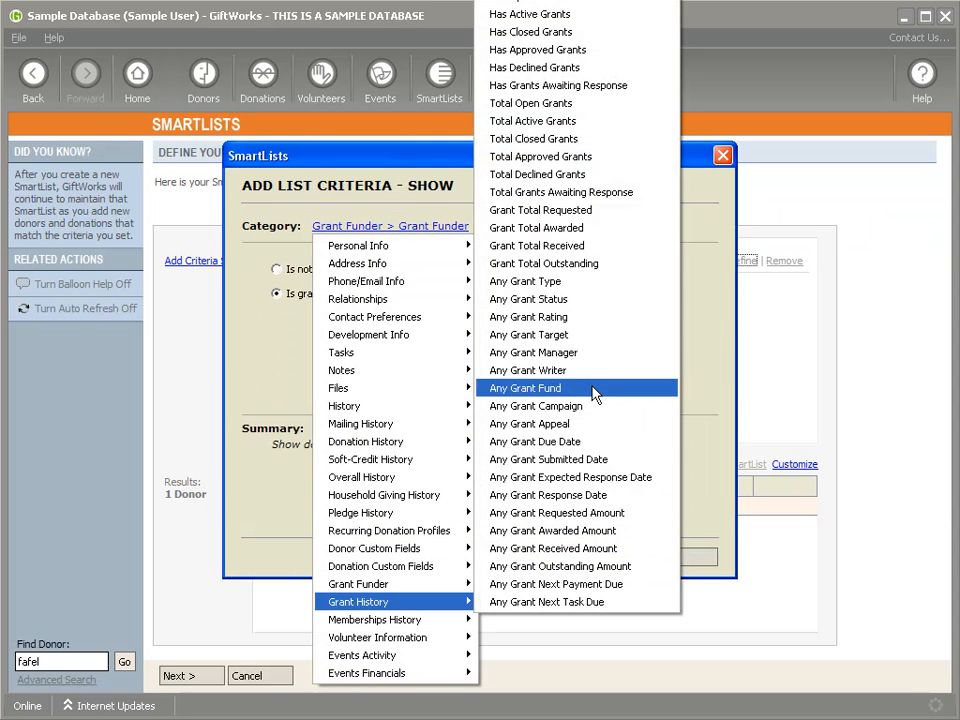
pyautogui.click(552, 236)
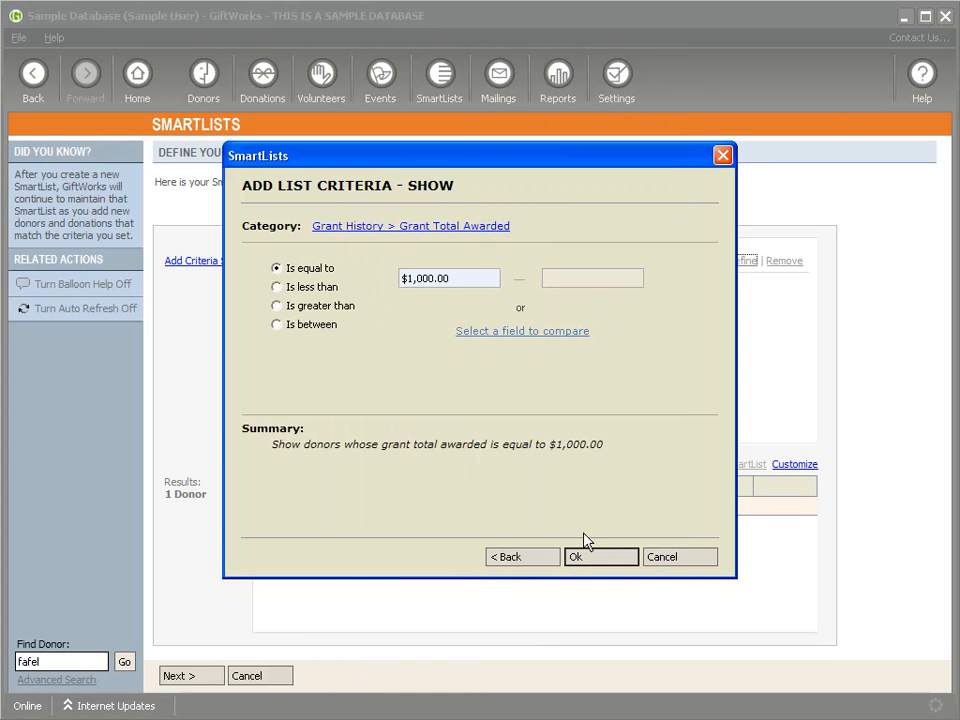
pyautogui.click(306, 305)
pyautogui.click(604, 558)
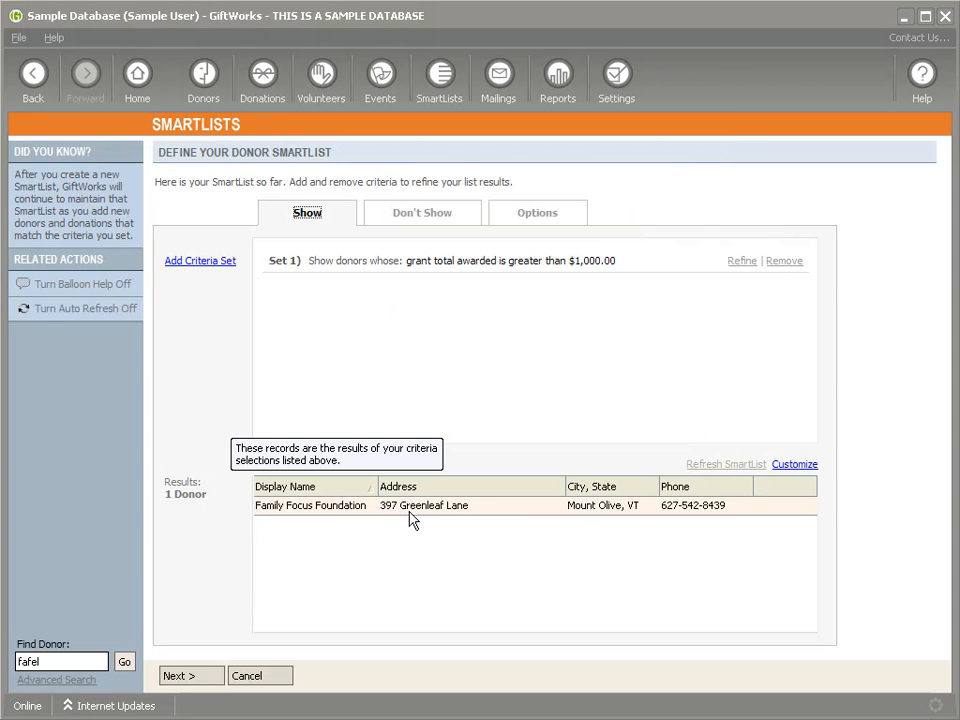
pyautogui.click(560, 77)
pyautogui.click(562, 422)
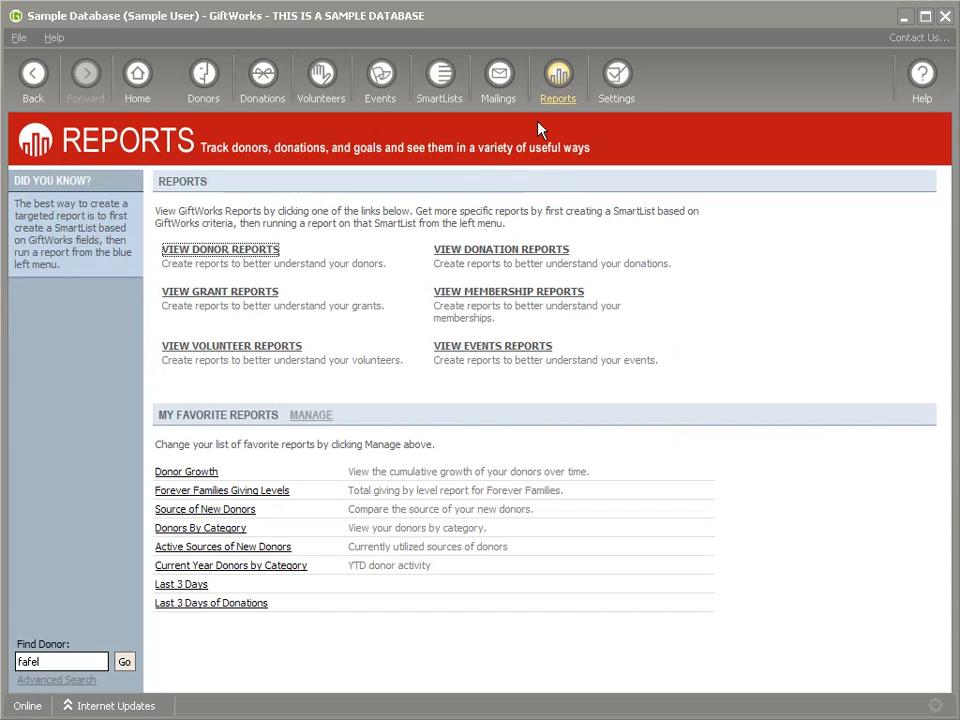
# Step: Open View Grant Reports and browse the Grant Reports list
pyautogui.click(222, 294)
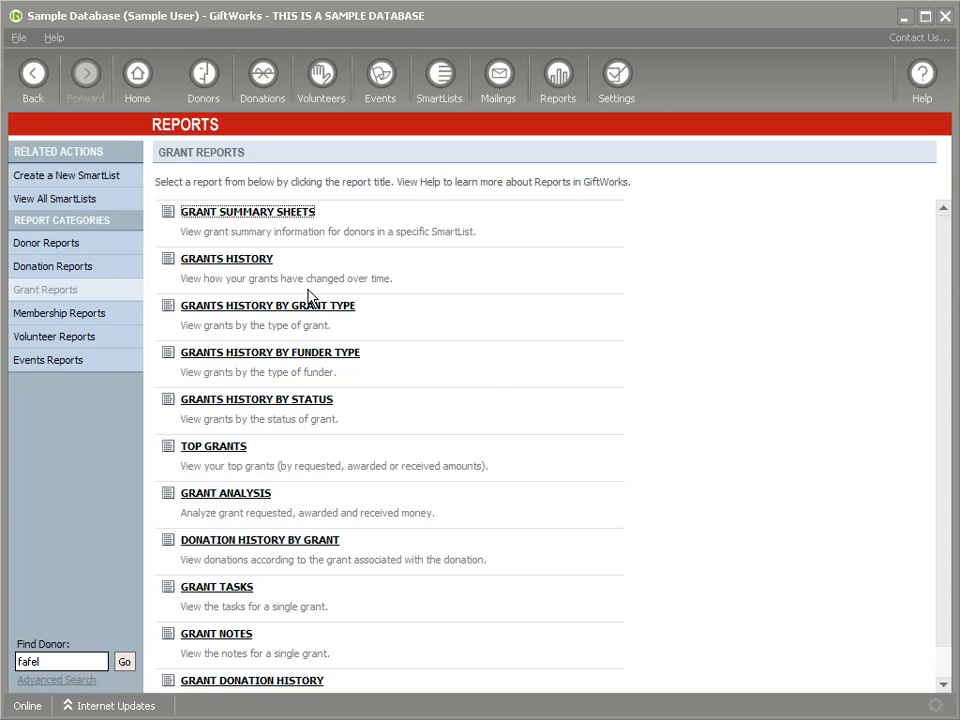
pyautogui.scroll(-1, 426, 407)
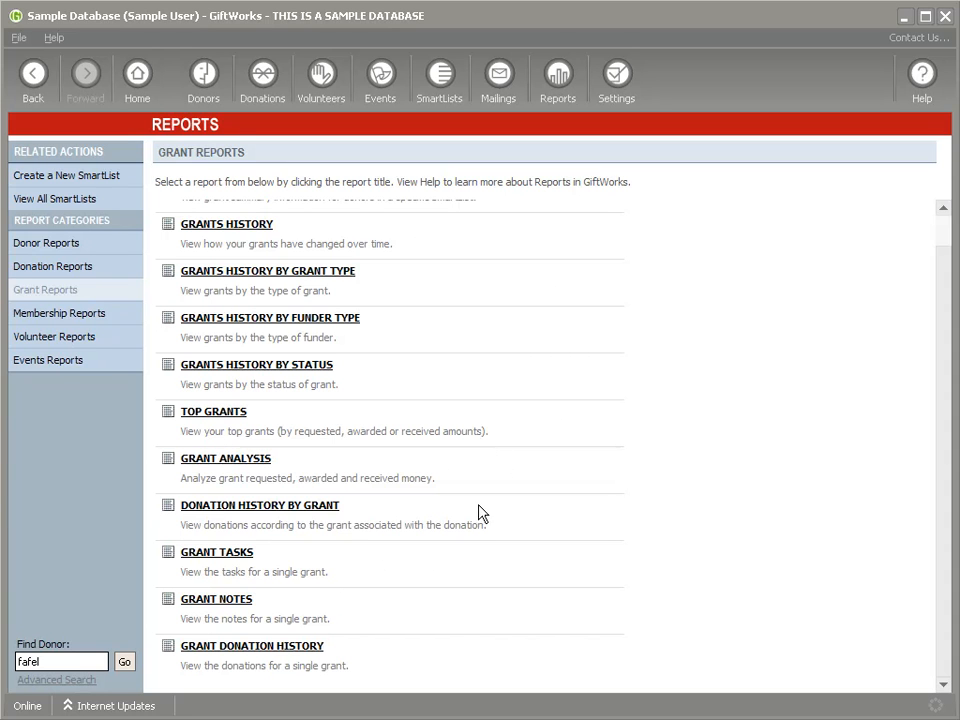
pyautogui.scroll(1, 473, 398)
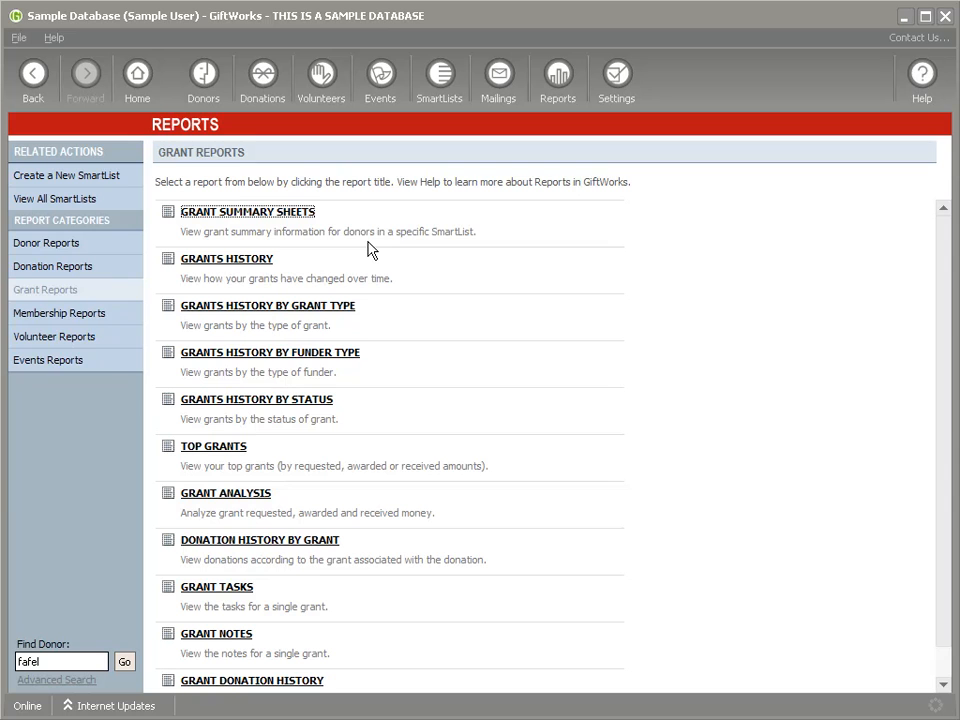
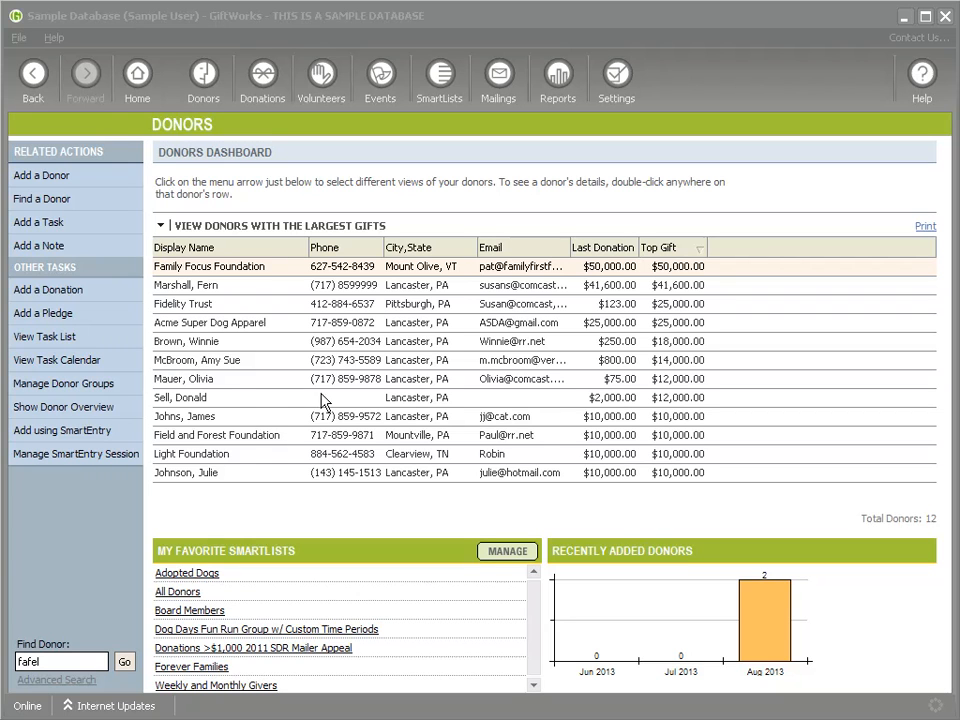
# Step: Open a donor's profile from the largest-gifts list and view their Memberships tab
pyautogui.click(250, 383)
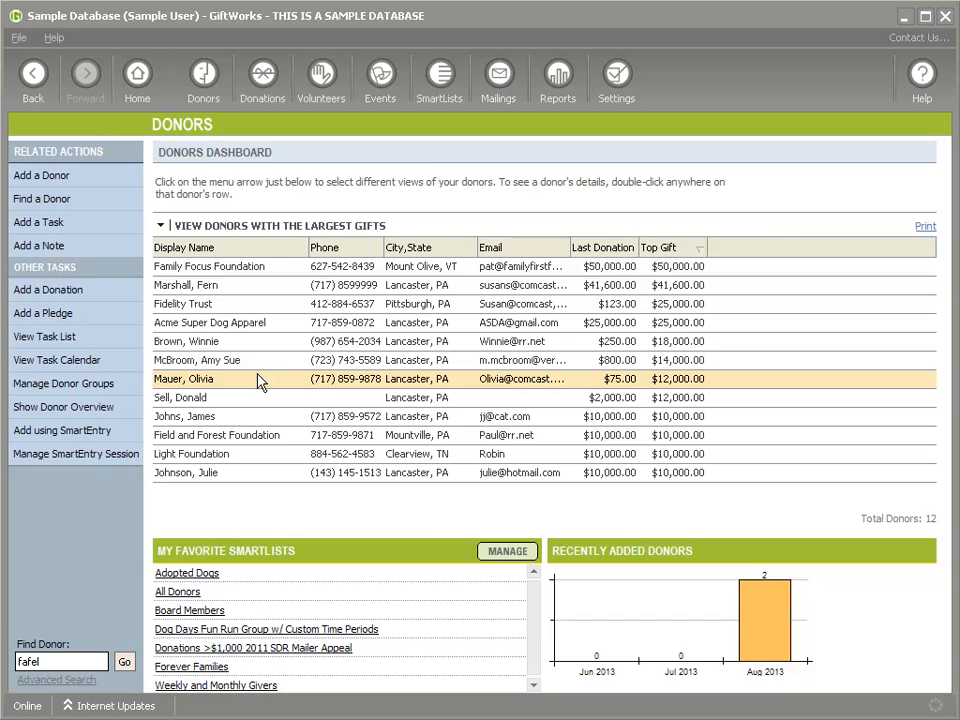
pyautogui.doubleClick(251, 386)
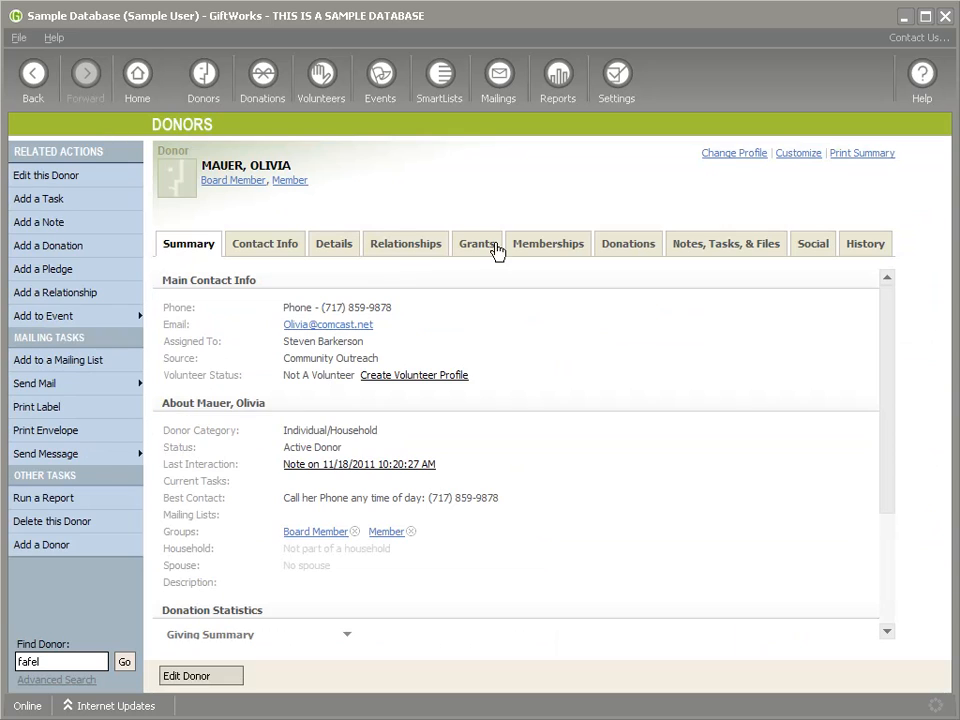
pyautogui.click(553, 248)
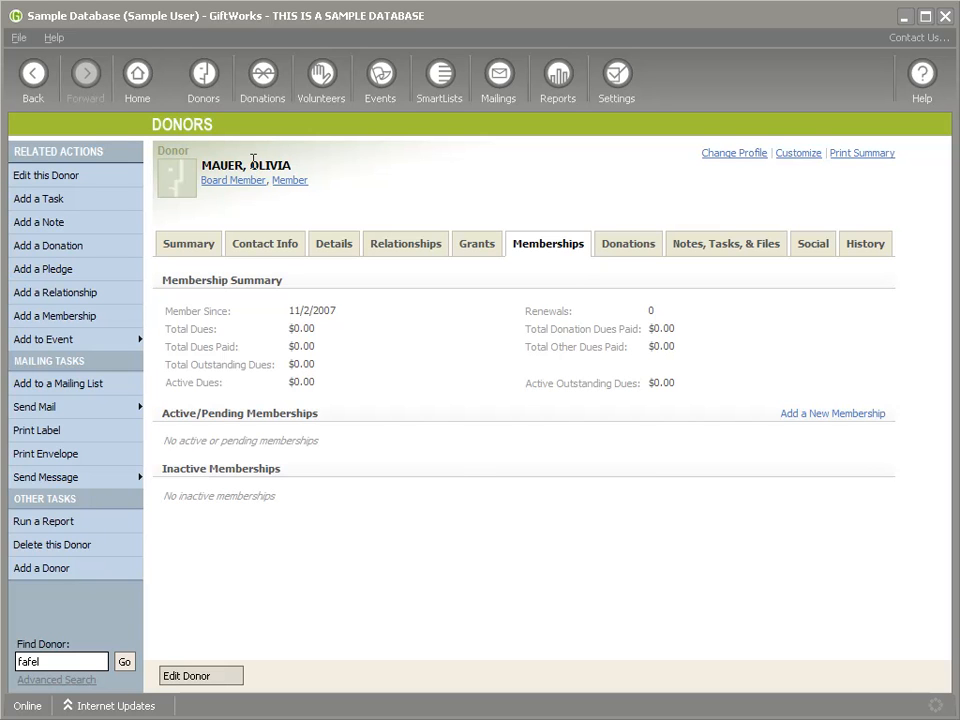
# Step: Under Settings > Fields, Lists, and More, open the Membership Benefits built-in field
pyautogui.click(617, 80)
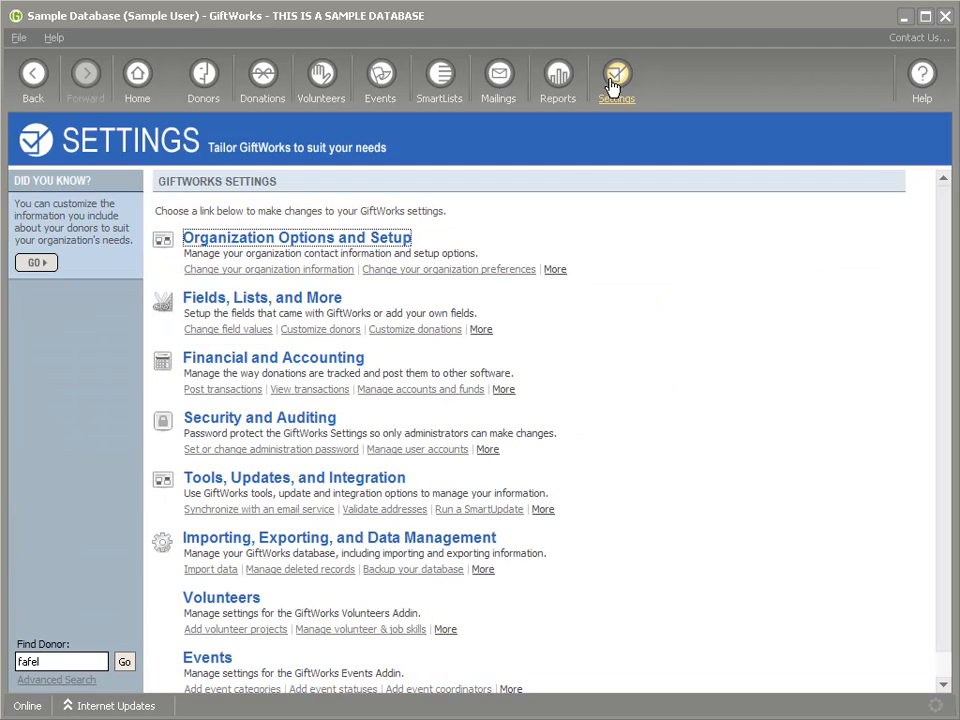
pyautogui.click(229, 304)
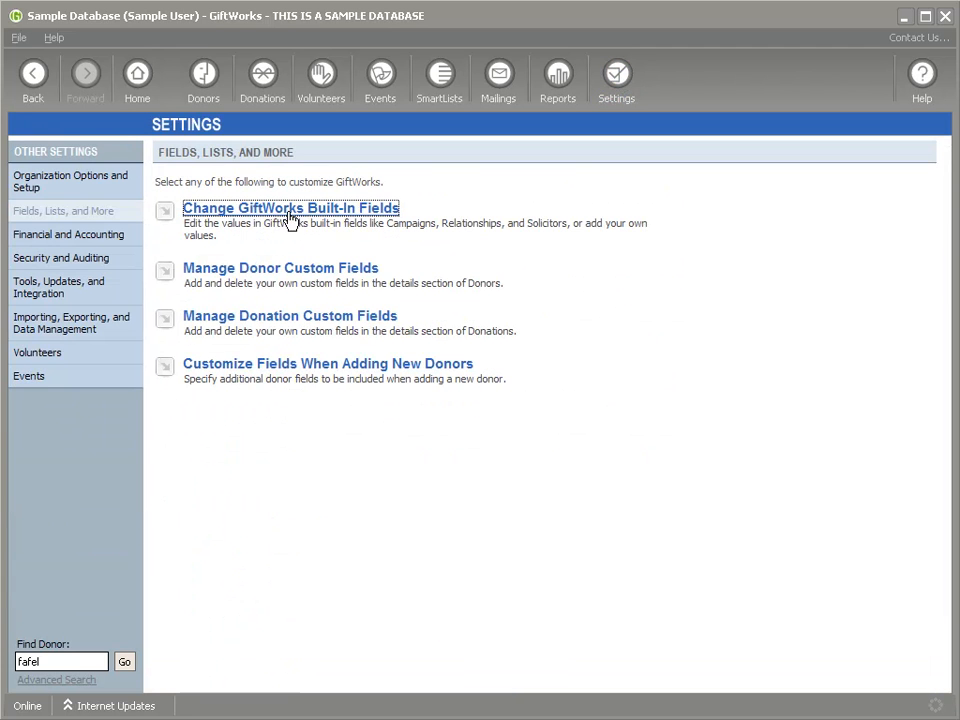
pyautogui.click(289, 218)
pyautogui.click(224, 460)
pyautogui.scroll(-4, 224, 467)
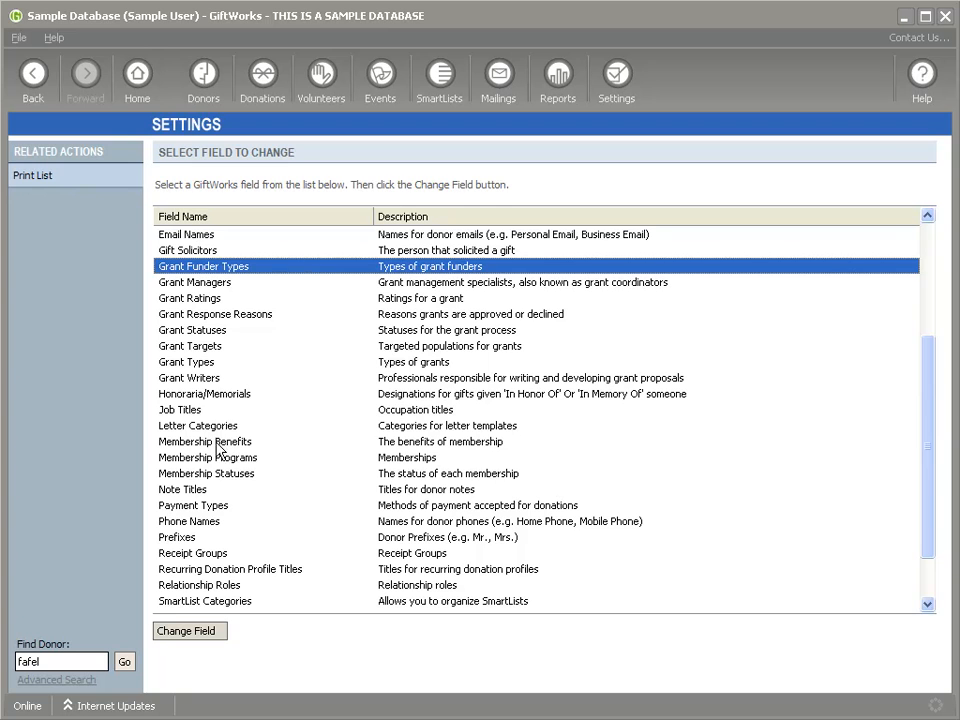
pyautogui.click(215, 446)
pyautogui.doubleClick(246, 442)
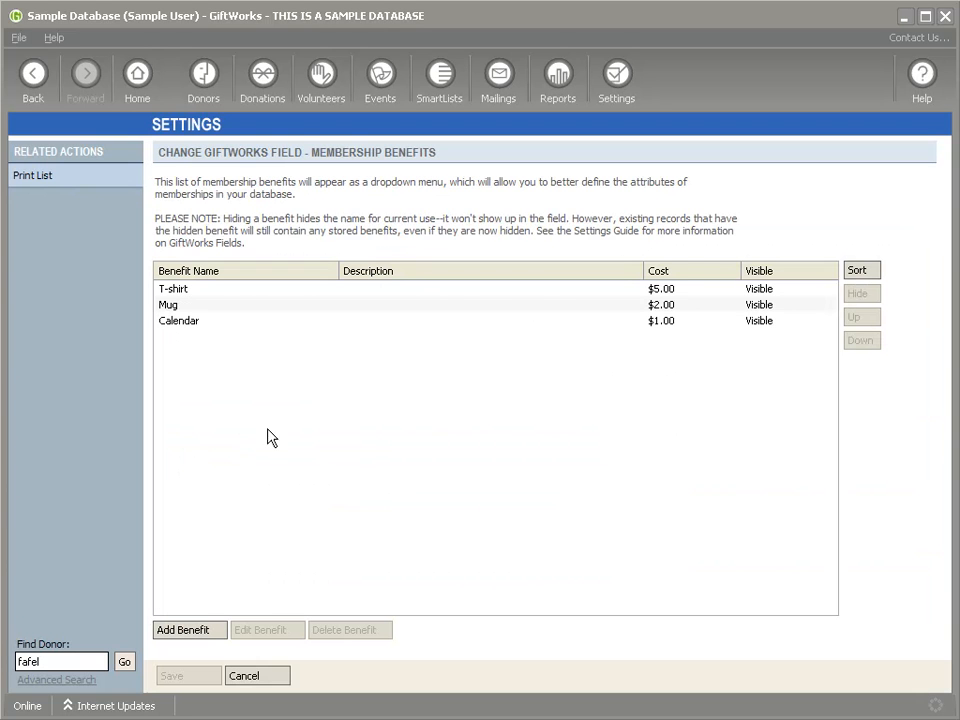
# Step: Review the T-shirt, Mug and Calendar benefits, then cancel without adding a new benefit
pyautogui.click(193, 288)
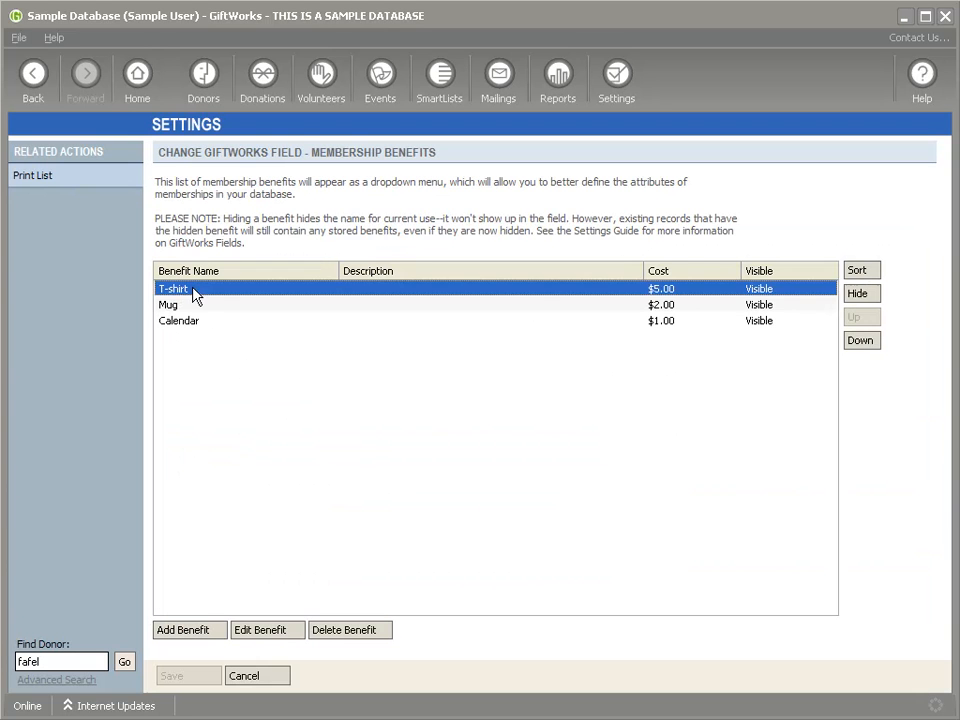
pyautogui.click(193, 307)
pyautogui.click(203, 322)
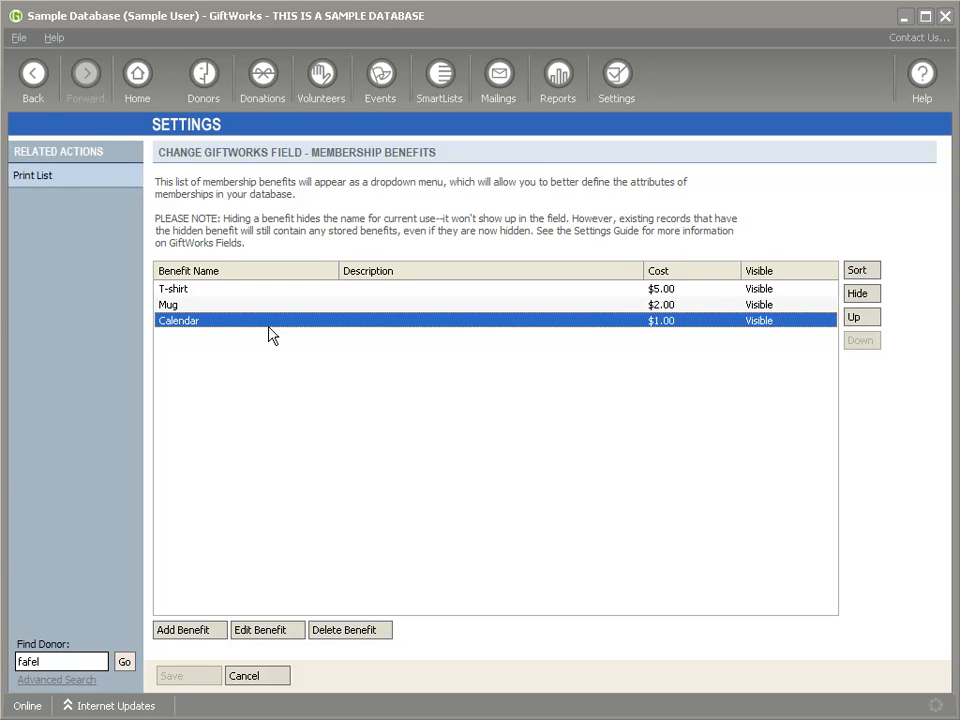
pyautogui.click(208, 289)
pyautogui.click(200, 305)
pyautogui.click(201, 321)
pyautogui.click(199, 629)
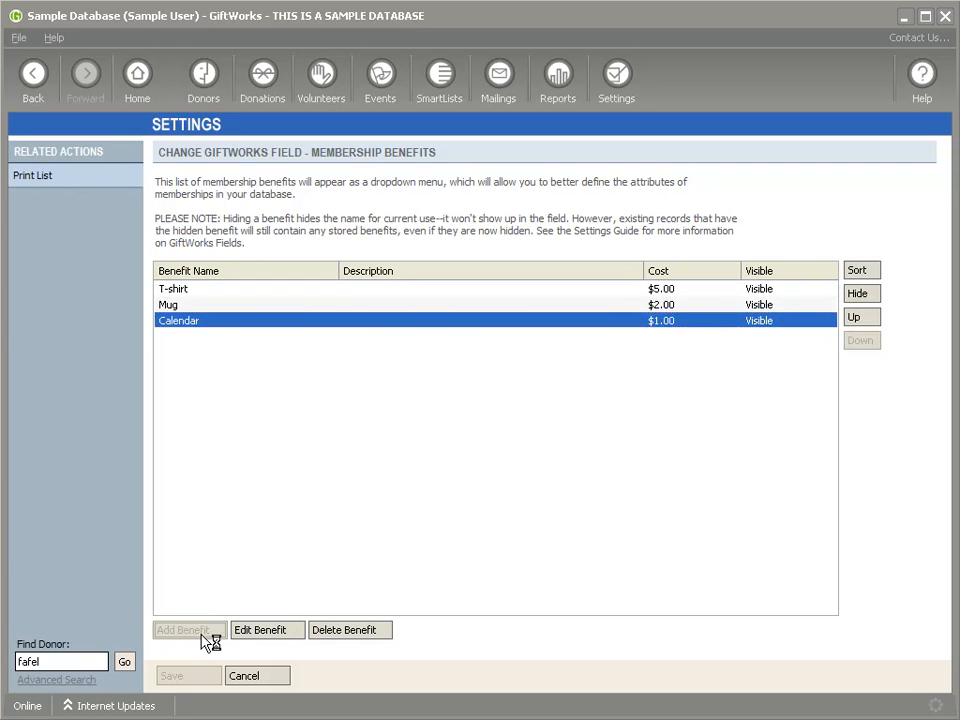
pyautogui.click(722, 335)
pyautogui.click(250, 676)
pyautogui.click(221, 490)
pyautogui.scroll(-6, 221, 490)
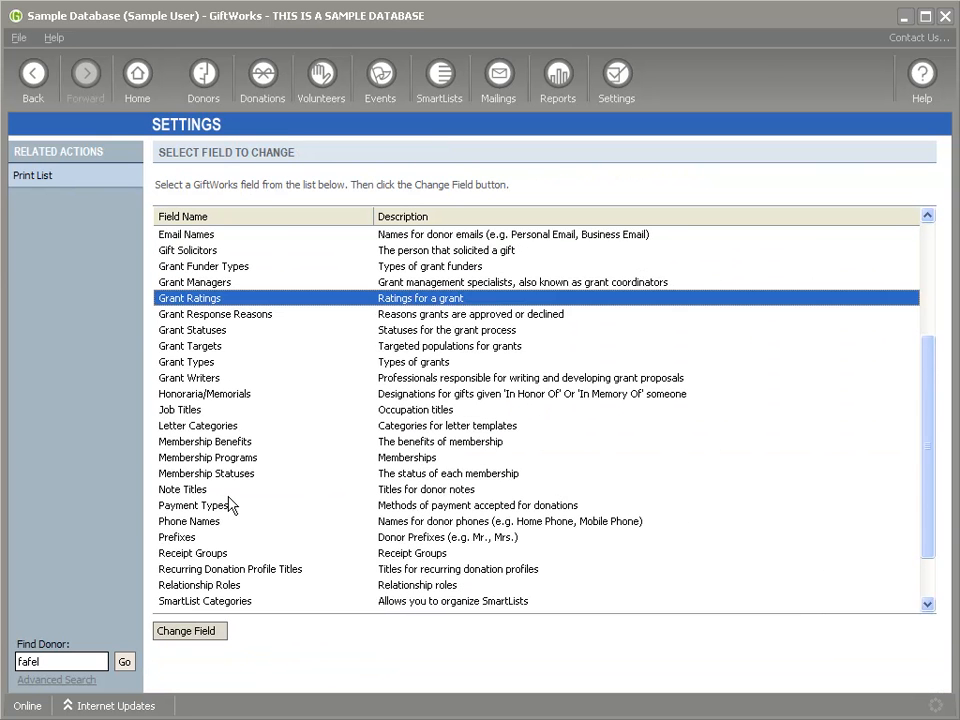
# Step: Start a new membership program named 'Musuem Membership' under Membership Programs
pyautogui.click(216, 395)
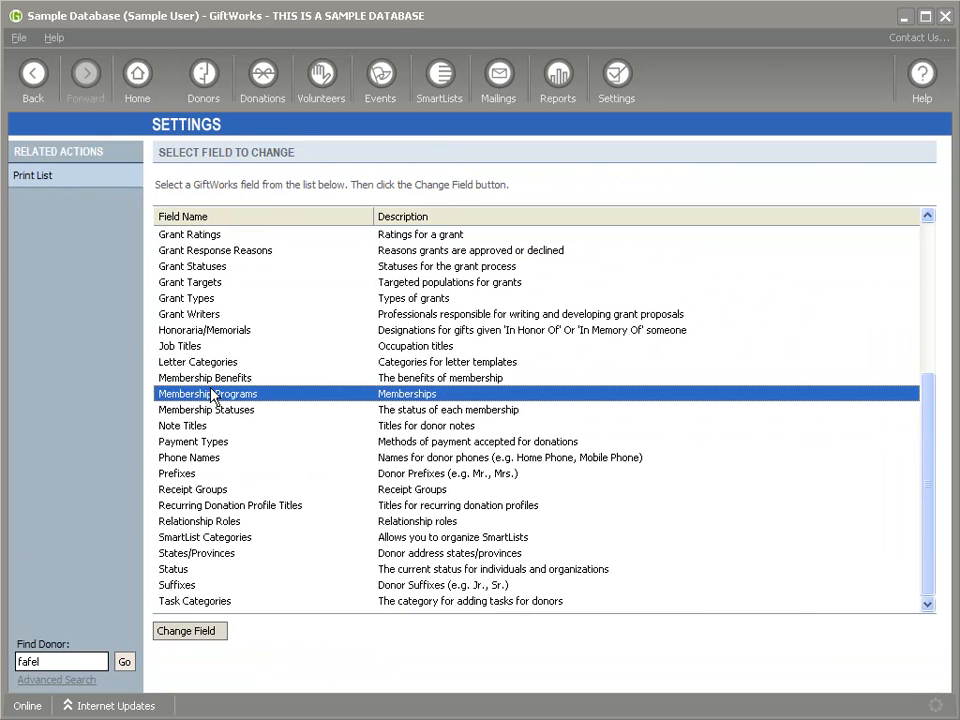
pyautogui.doubleClick(221, 396)
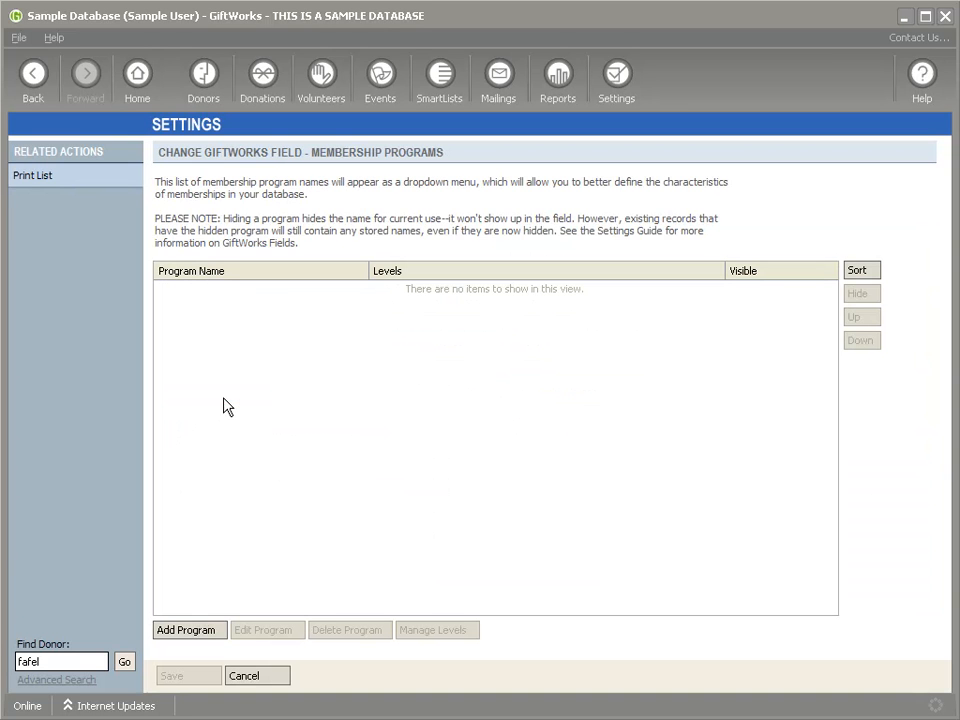
pyautogui.click(203, 638)
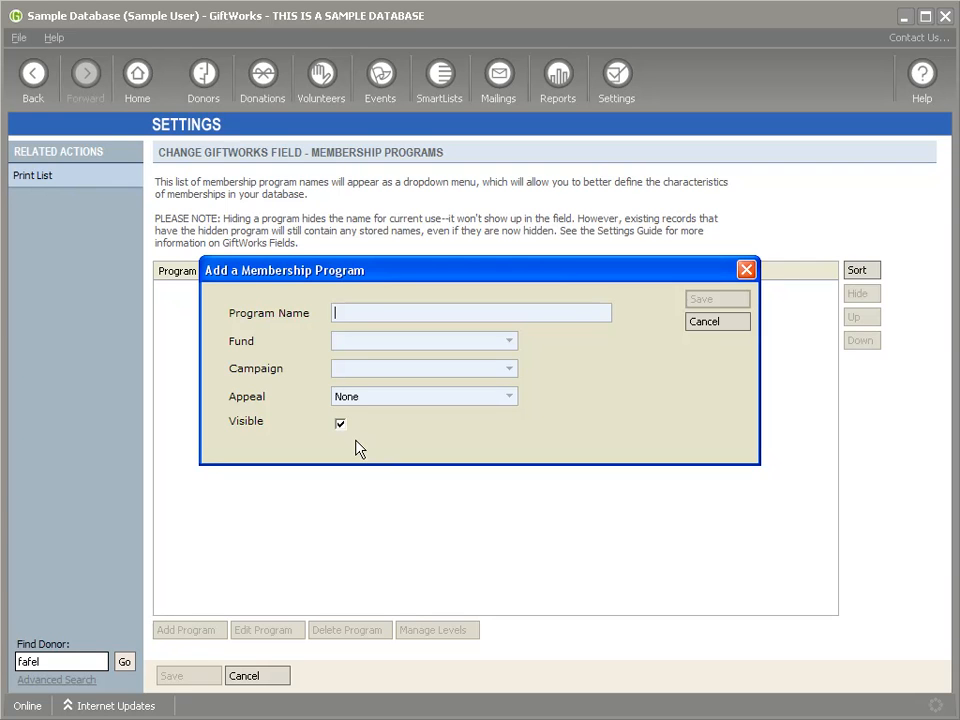
pyautogui.write('M')
pyautogui.press('BackSpace')
pyautogui.write('Musuem ')
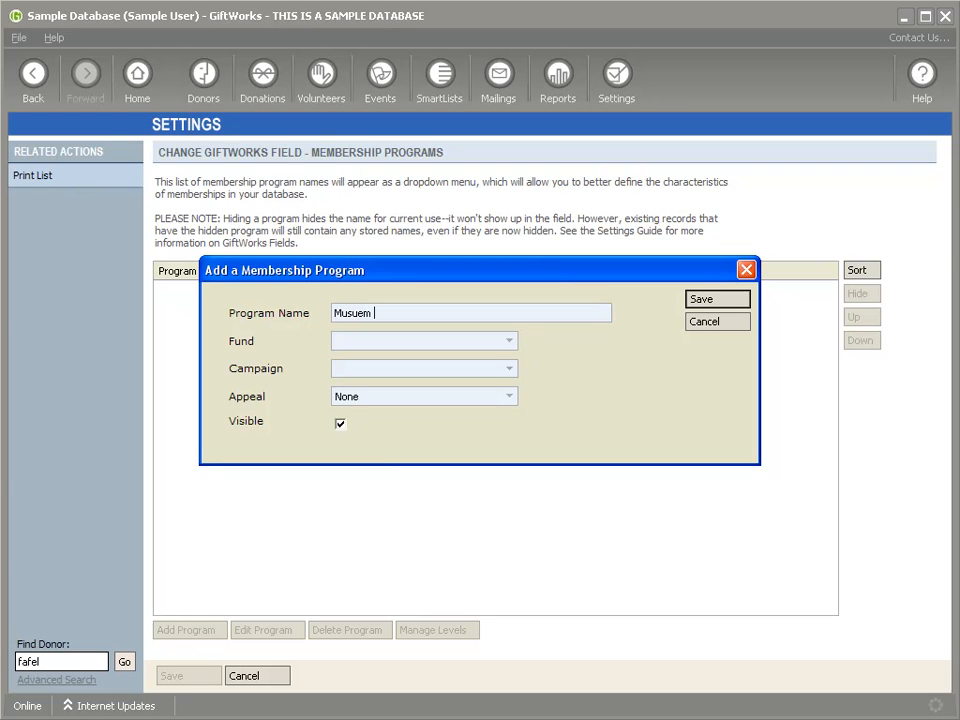
pyautogui.write('Membership')
# Step: Assign Membership Fund, Membership Campaign and Community Outreach appeal, save, and open its levels
pyautogui.click(512, 342)
pyautogui.click(448, 389)
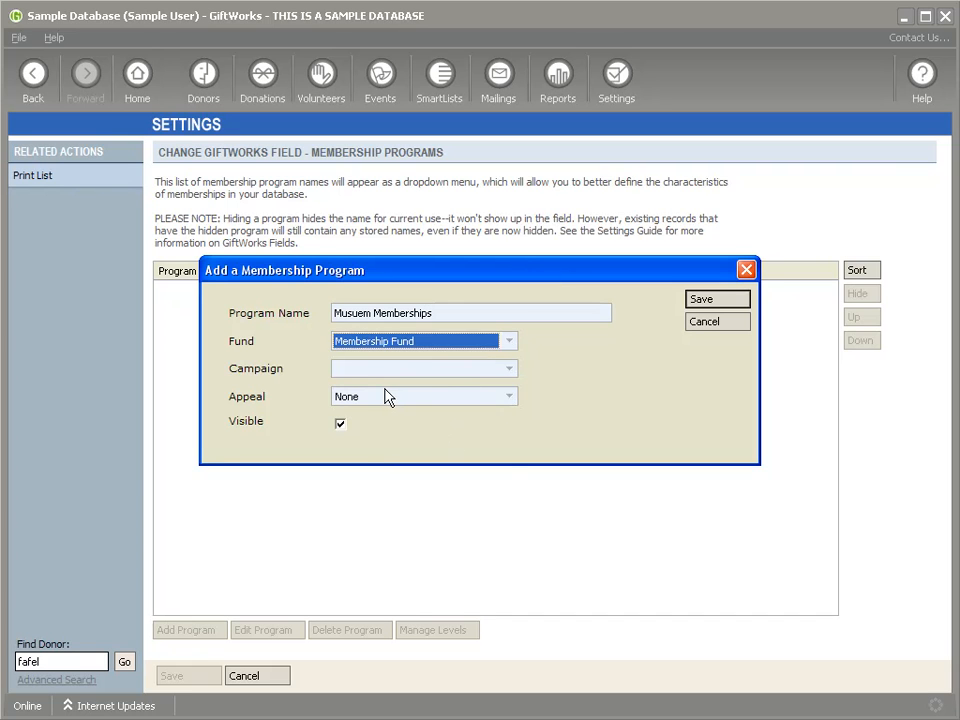
pyautogui.click(508, 369)
pyautogui.click(430, 492)
pyautogui.click(507, 397)
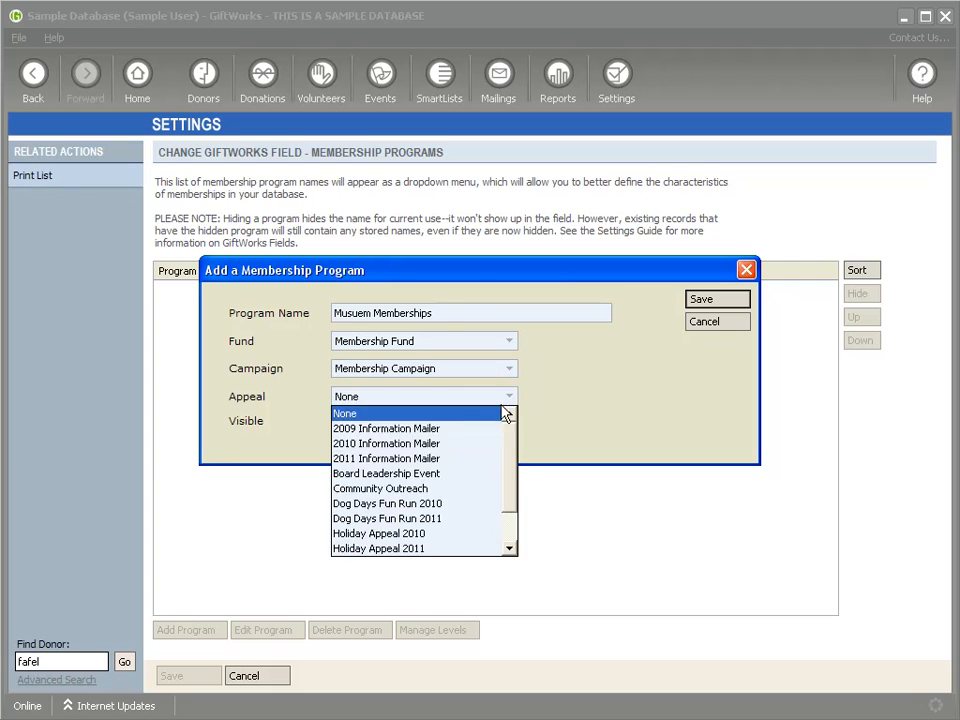
pyautogui.click(439, 487)
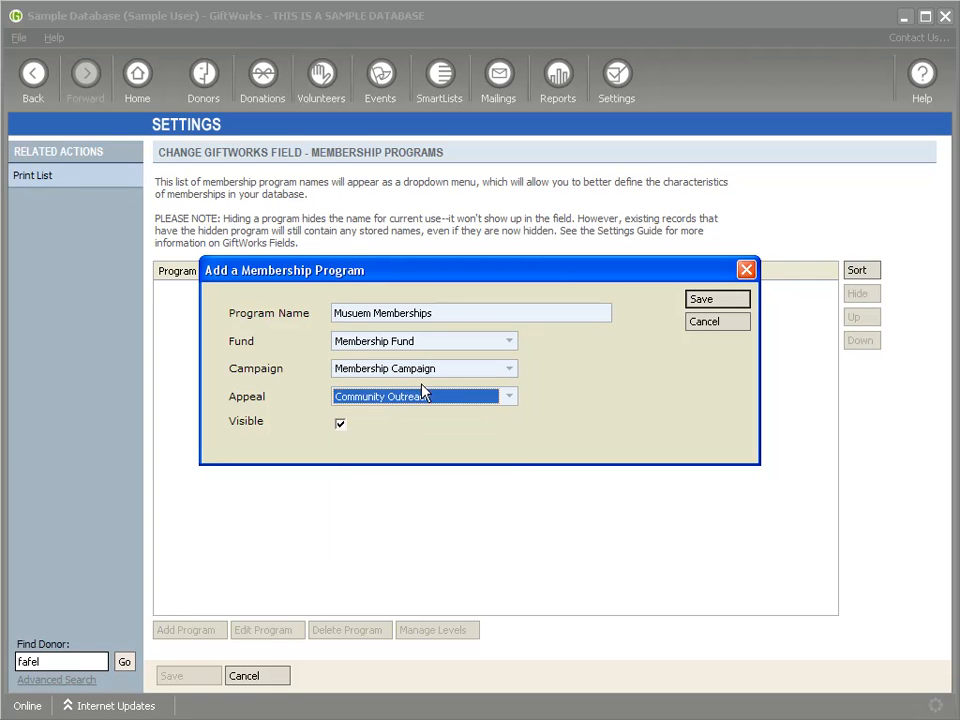
pyautogui.click(713, 303)
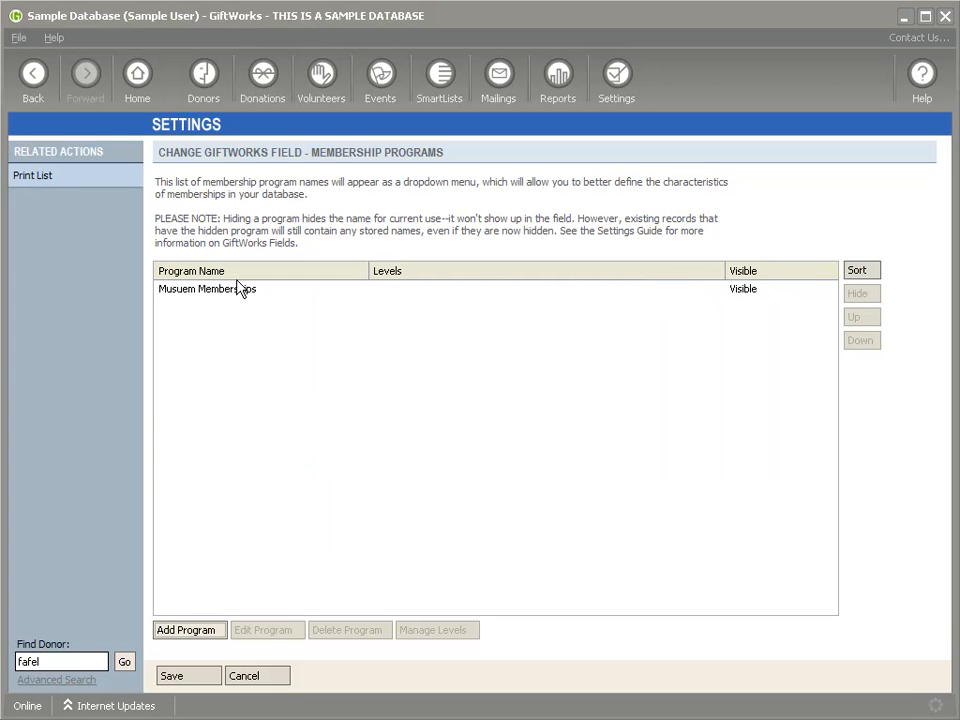
pyautogui.click(212, 290)
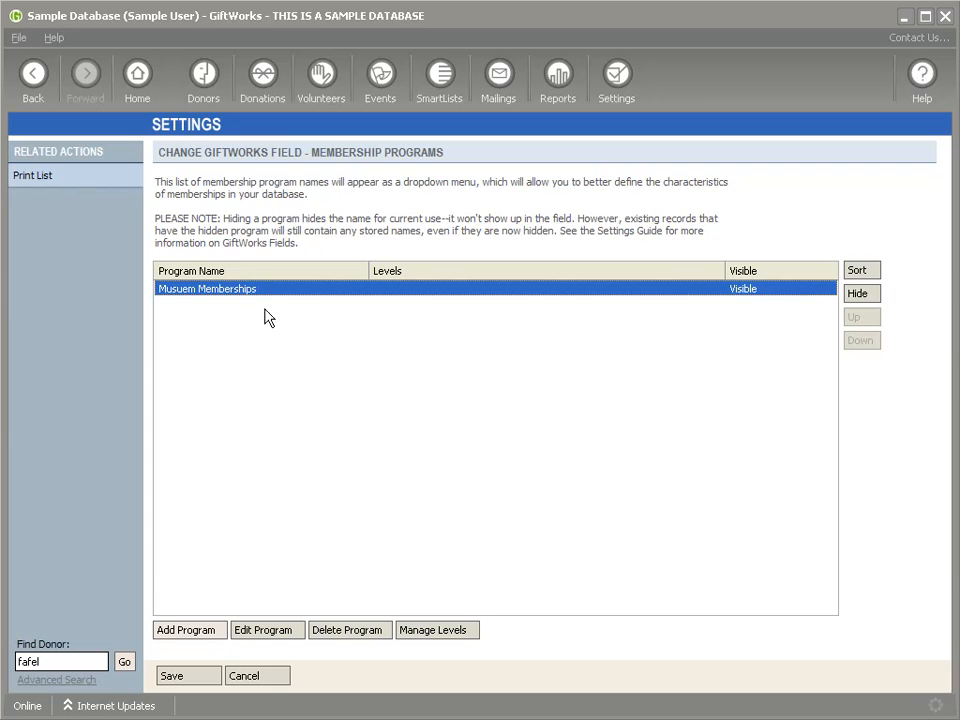
pyautogui.click(451, 635)
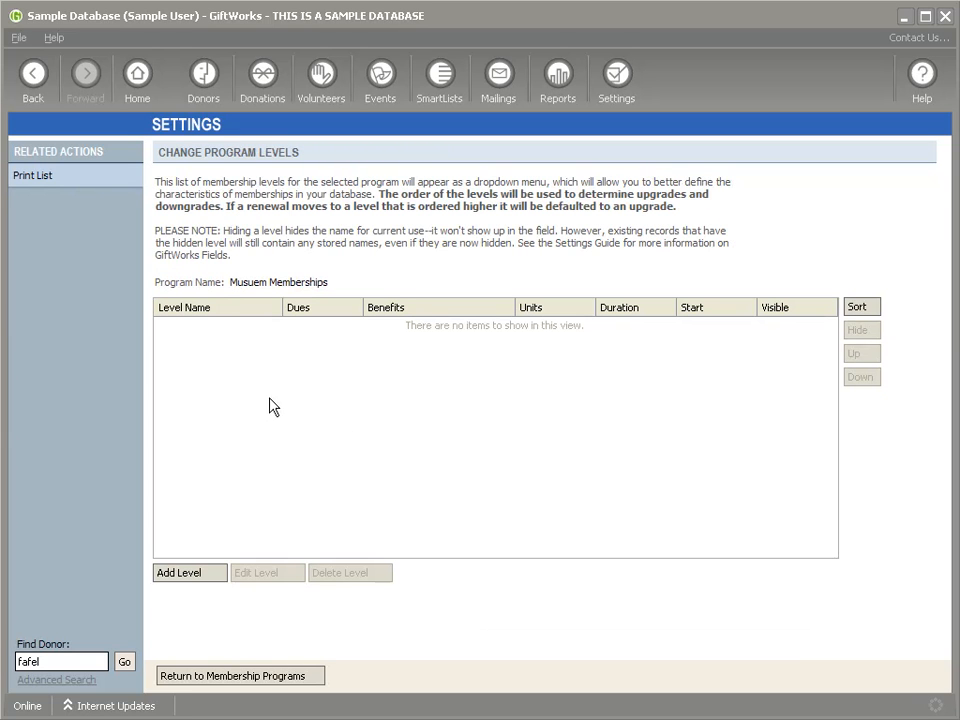
# Step: Add an Individual Membership level: $100 for 1 year(s) from date of entry, with Calendar
pyautogui.moveTo(232, 284); pyautogui.dragTo(321, 285)
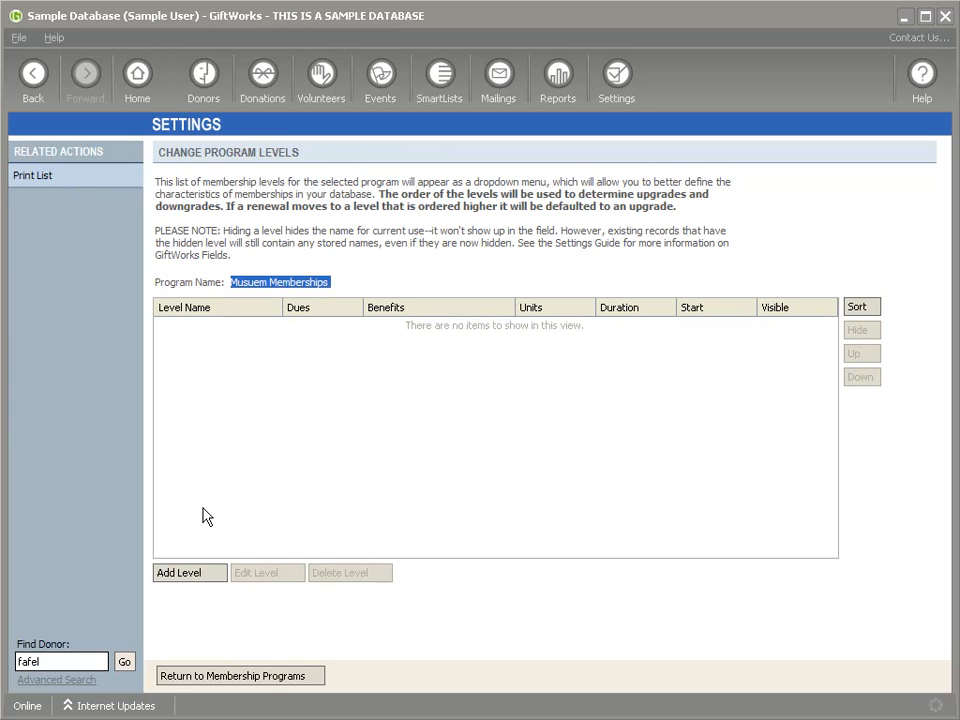
pyautogui.click(197, 576)
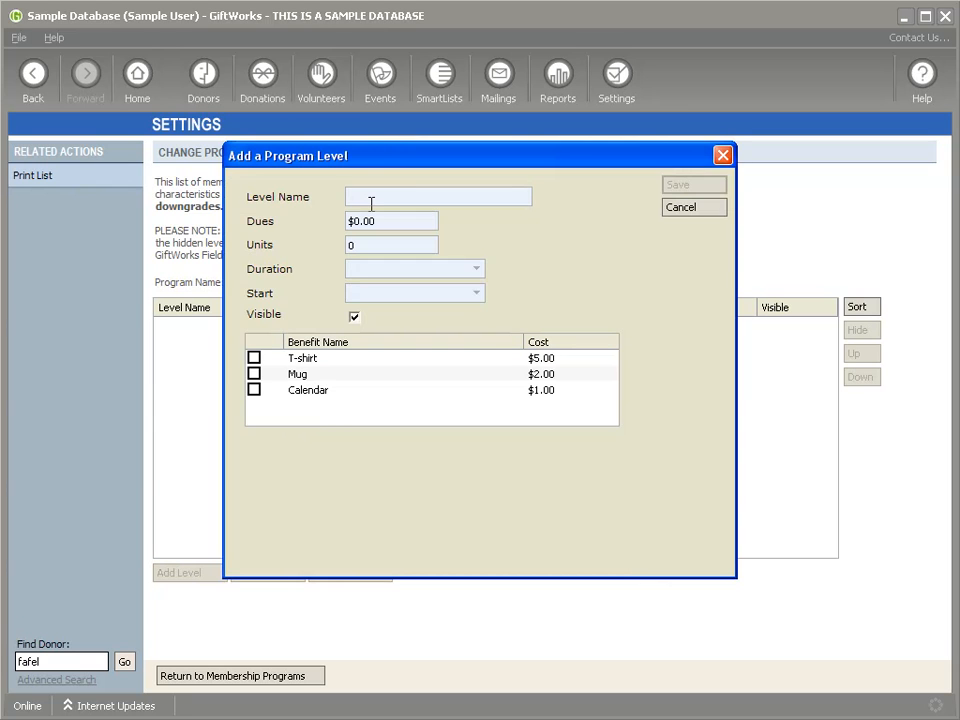
pyautogui.write('Individual Membership')
pyautogui.press('Tab')
pyautogui.write('$100')
pyautogui.click(362, 244)
pyautogui.write('1')
pyautogui.click(452, 268)
pyautogui.click(401, 345)
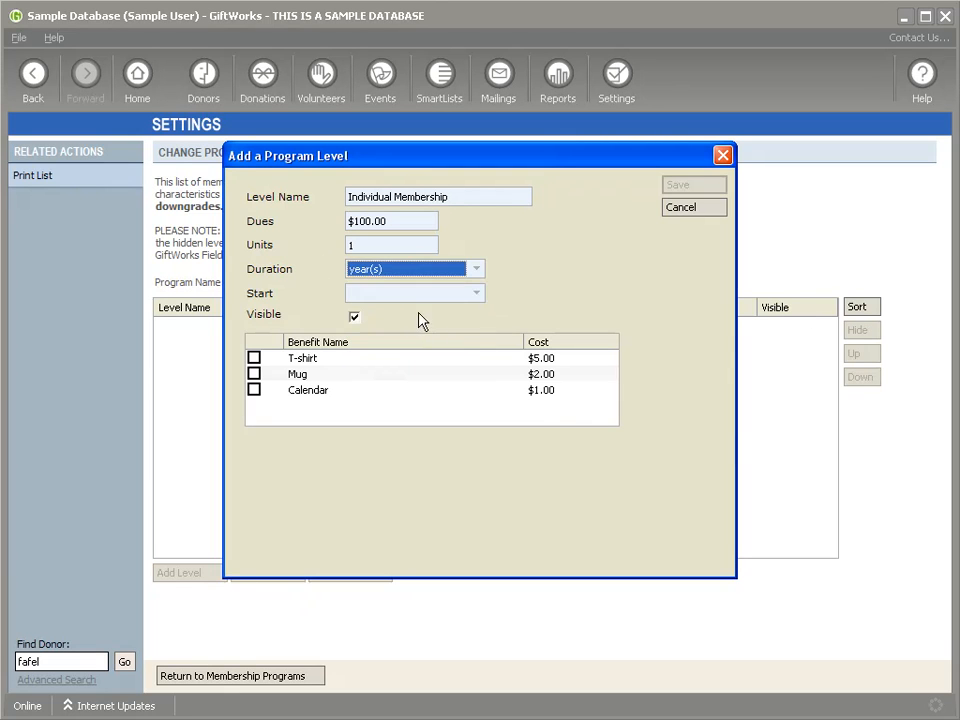
pyautogui.click(405, 295)
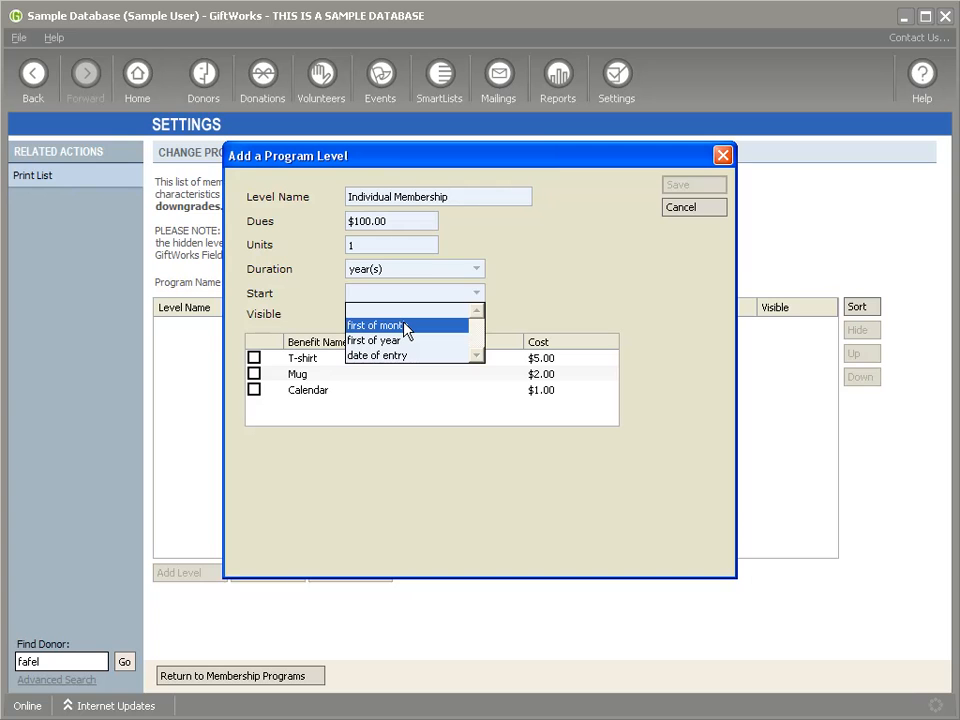
pyautogui.click(394, 356)
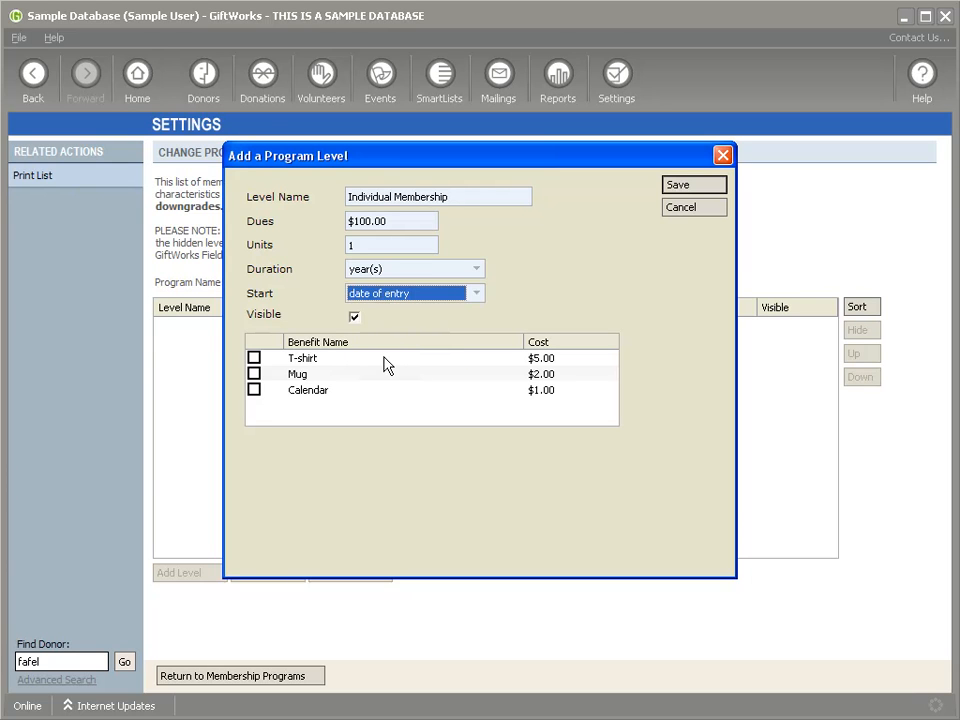
pyautogui.moveTo(459, 197); pyautogui.dragTo(372, 204)
pyautogui.click(488, 202)
pyautogui.click(253, 390)
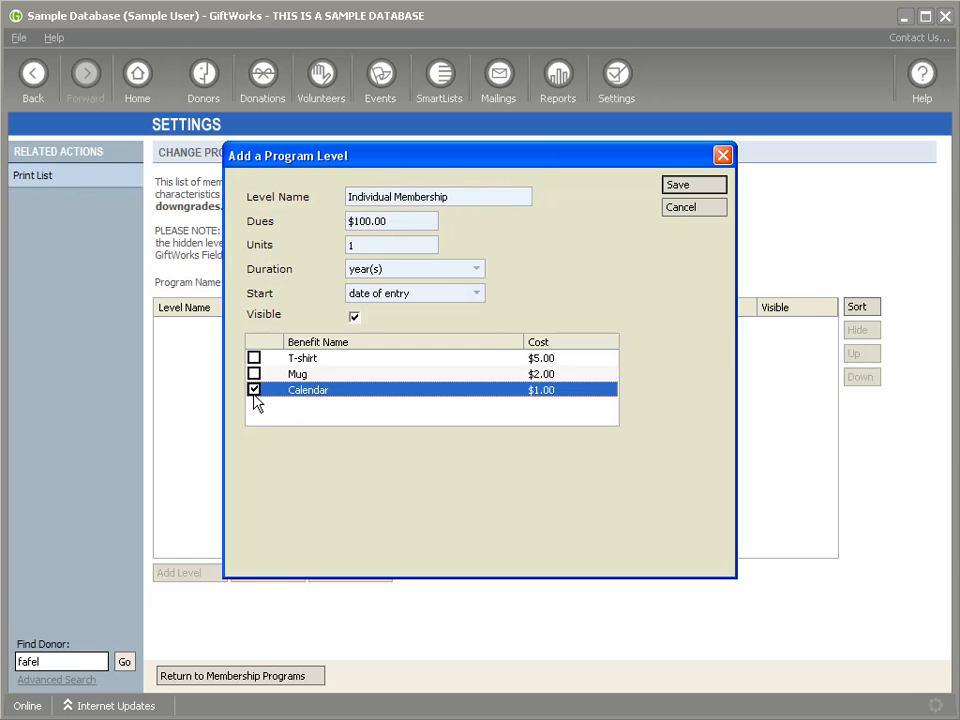
pyautogui.click(685, 189)
# Step: Add a Family level: $200 for 1 year(s) from date of entry, with Mug and Calendar
pyautogui.click(190, 574)
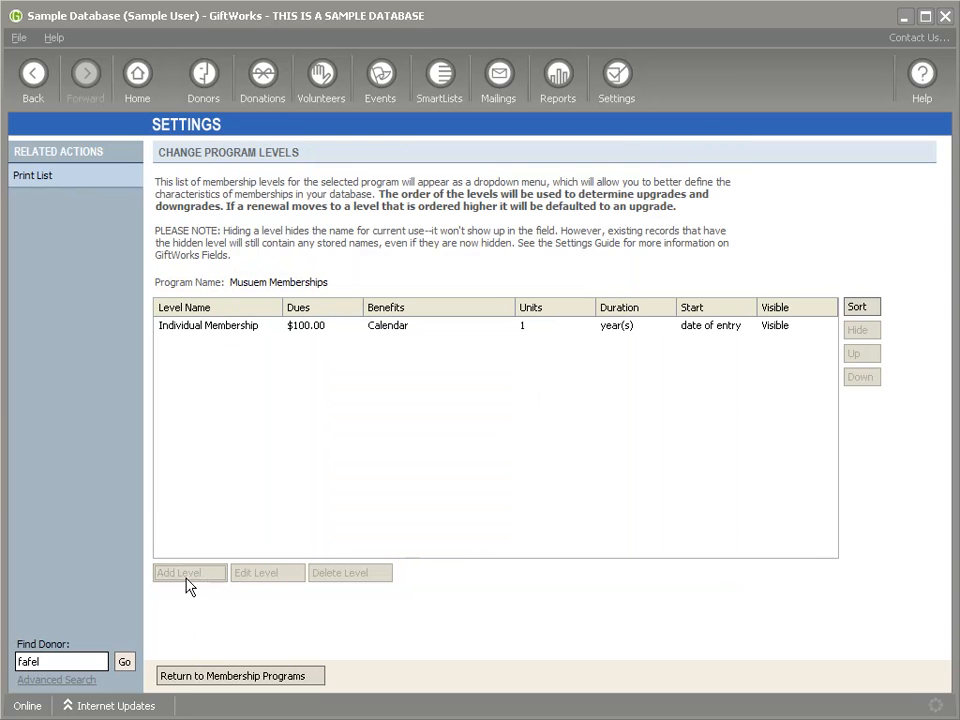
pyautogui.write('Family')
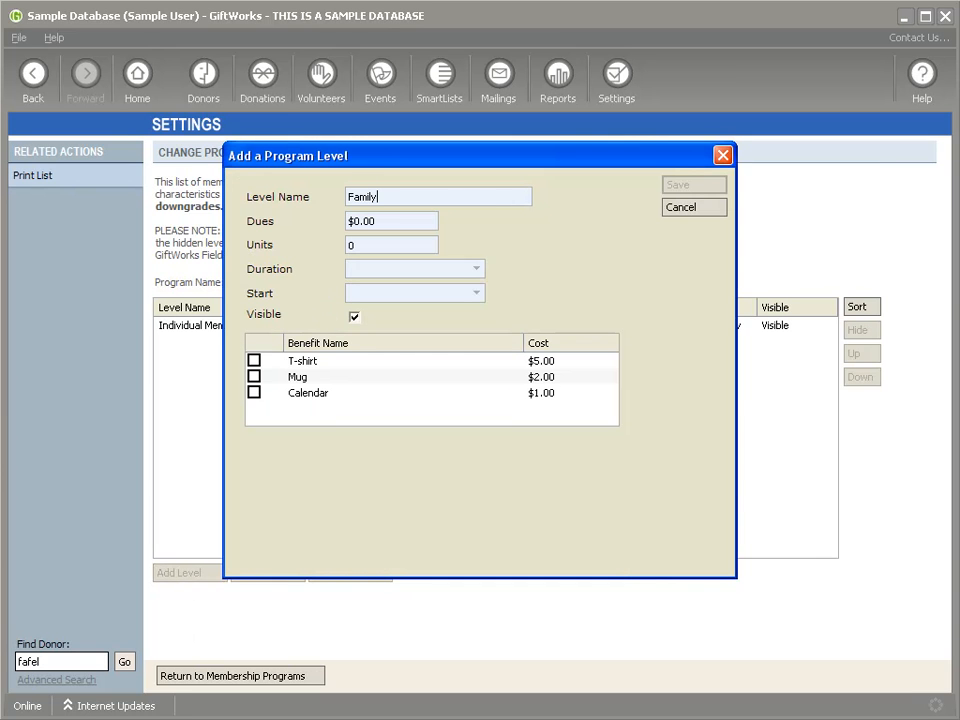
pyautogui.press('Tab')
pyautogui.write('$200')
pyautogui.press('Tab')
pyautogui.write('1')
pyautogui.click(370, 269)
pyautogui.click(376, 345)
pyautogui.click(383, 293)
pyautogui.click(384, 355)
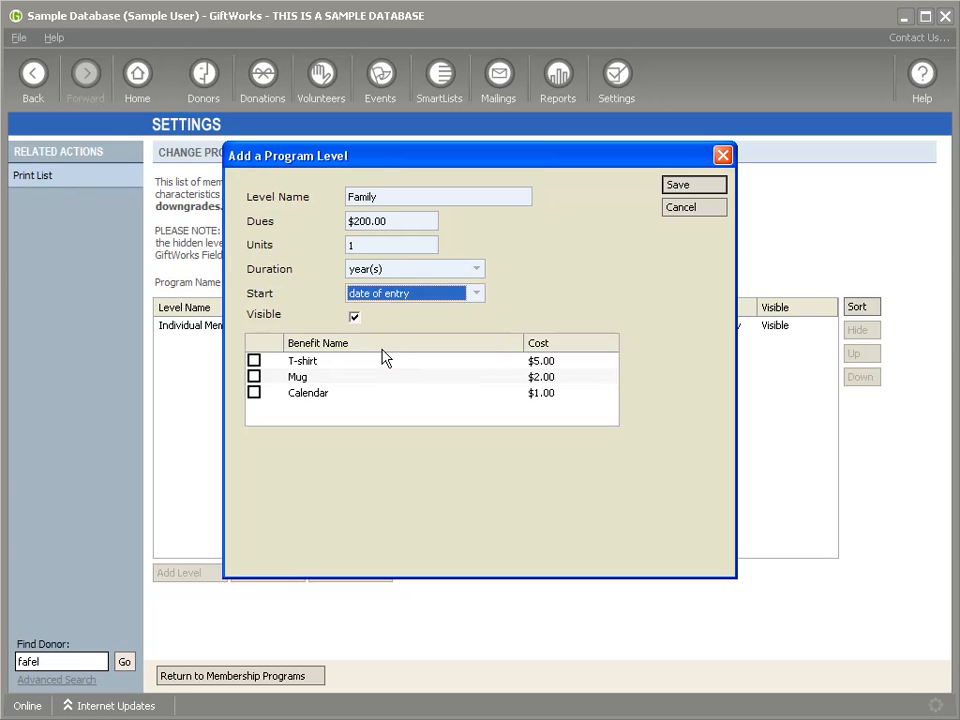
pyautogui.click(255, 379)
pyautogui.click(254, 393)
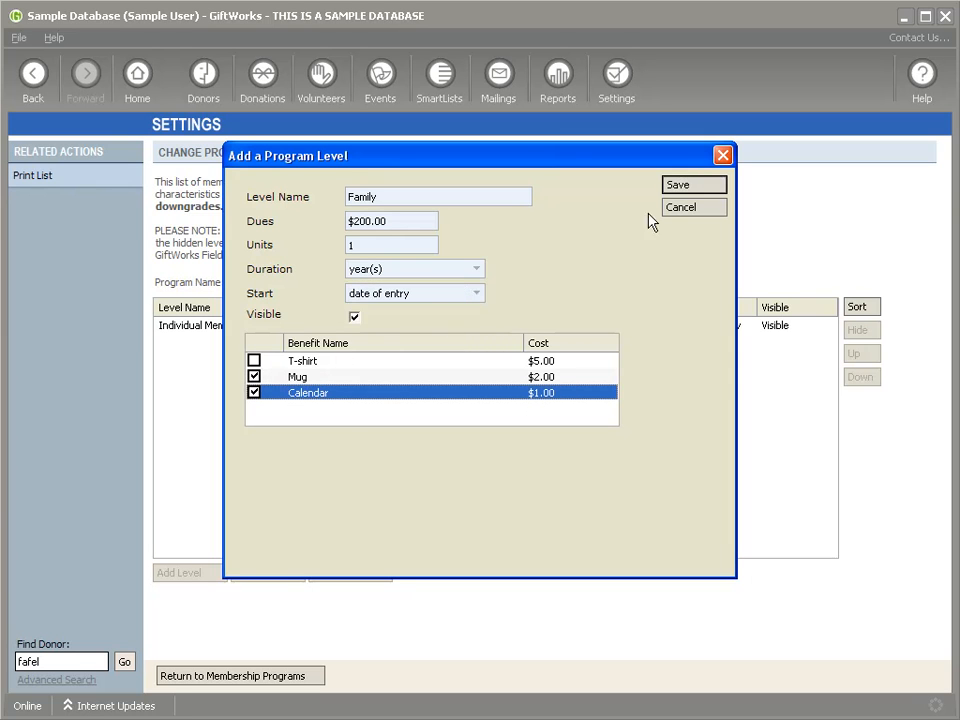
pyautogui.click(703, 186)
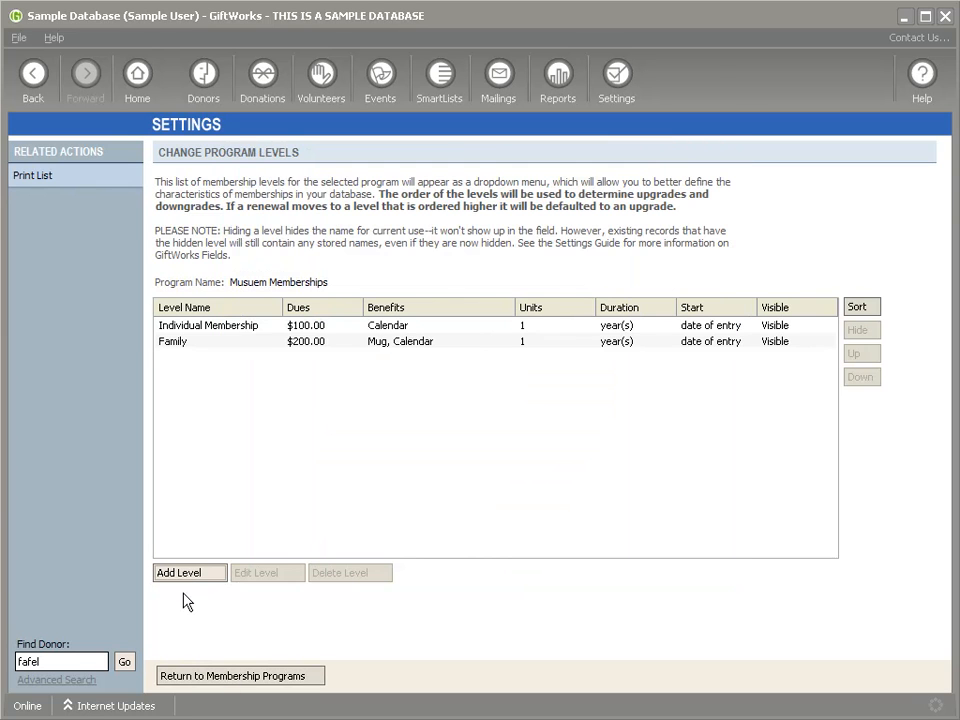
pyautogui.click(195, 328)
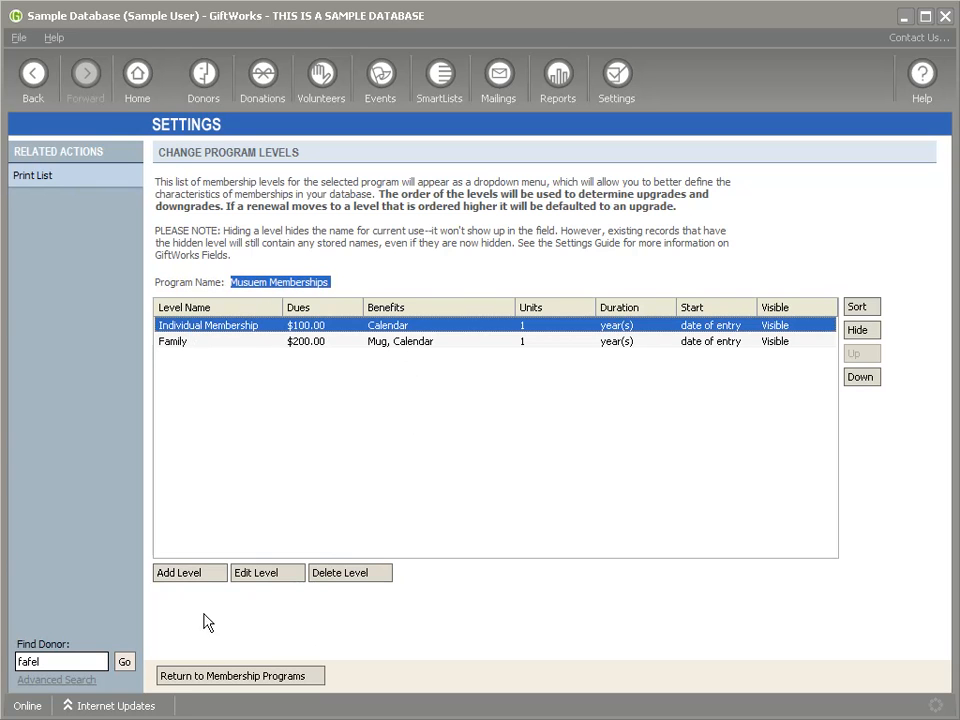
pyautogui.click(208, 673)
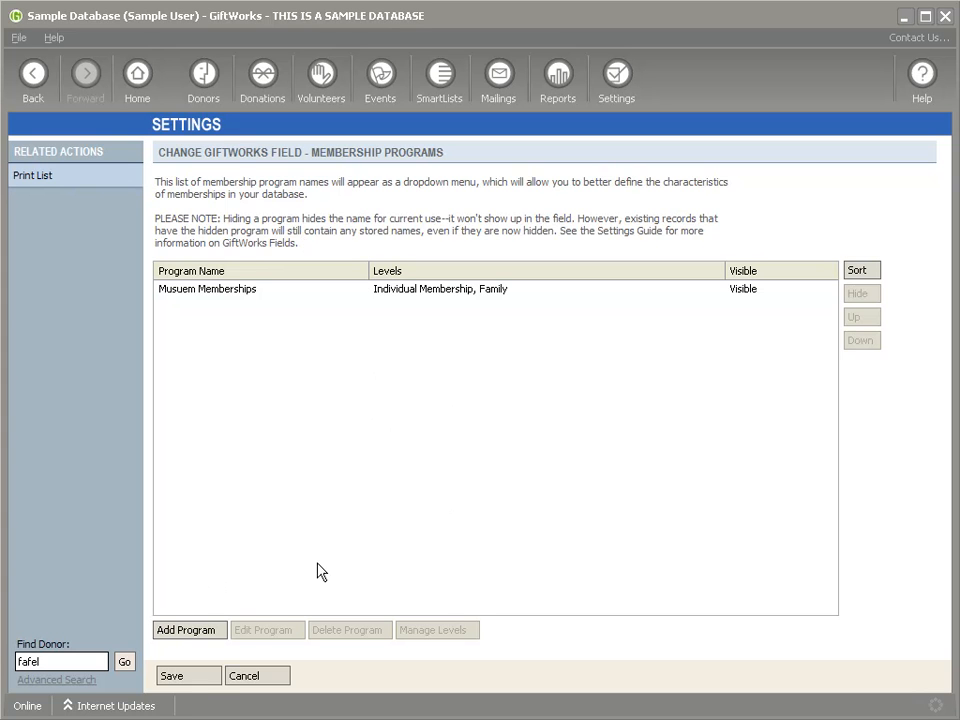
# Step: Save the membership programs and open the Membership Statuses field for editing
pyautogui.click(201, 683)
pyautogui.click(246, 475)
pyautogui.scroll(-5, 244, 485)
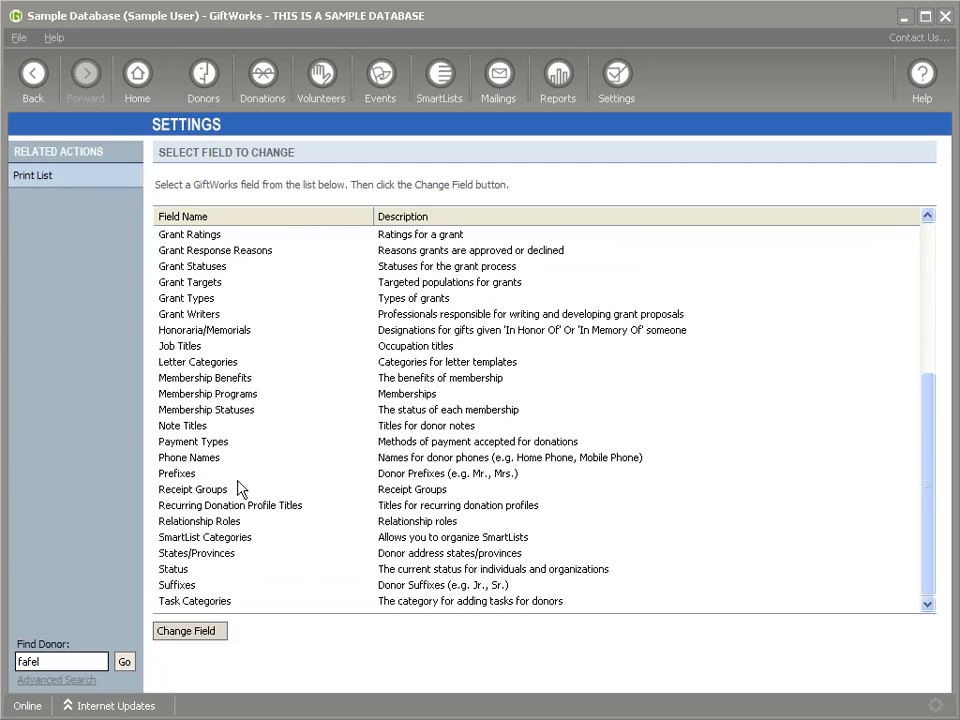
pyautogui.click(219, 378)
pyautogui.click(229, 396)
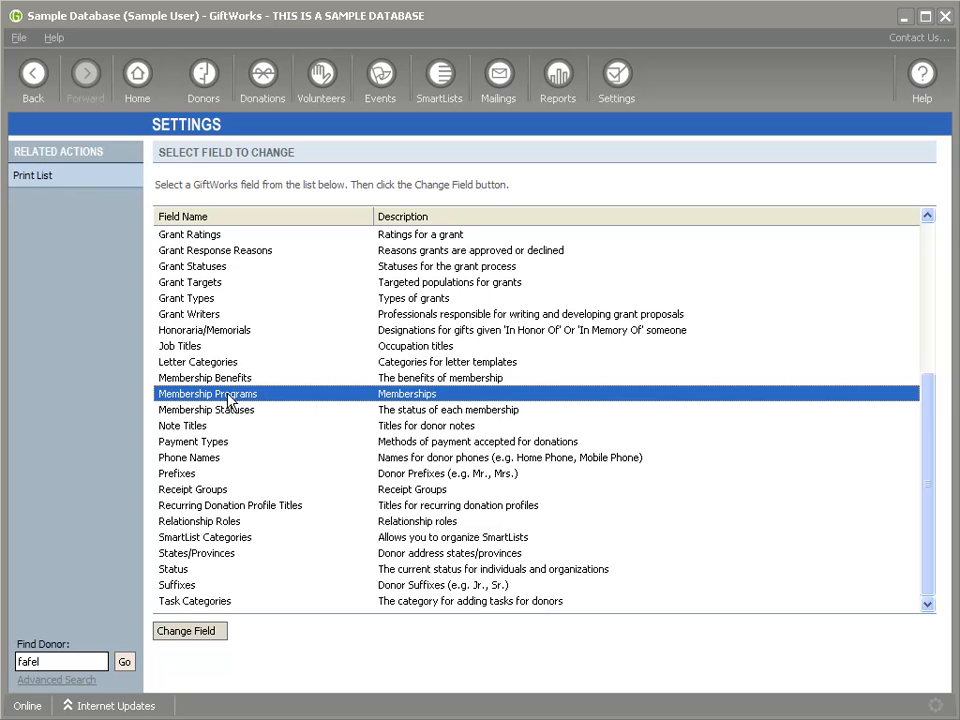
pyautogui.click(228, 410)
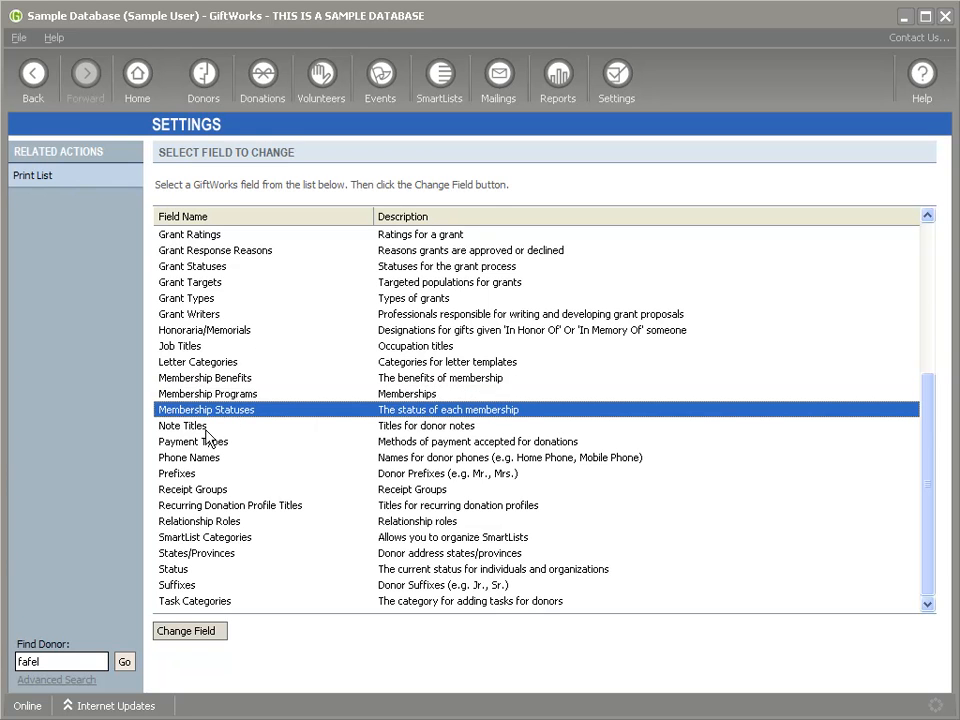
pyautogui.click(192, 633)
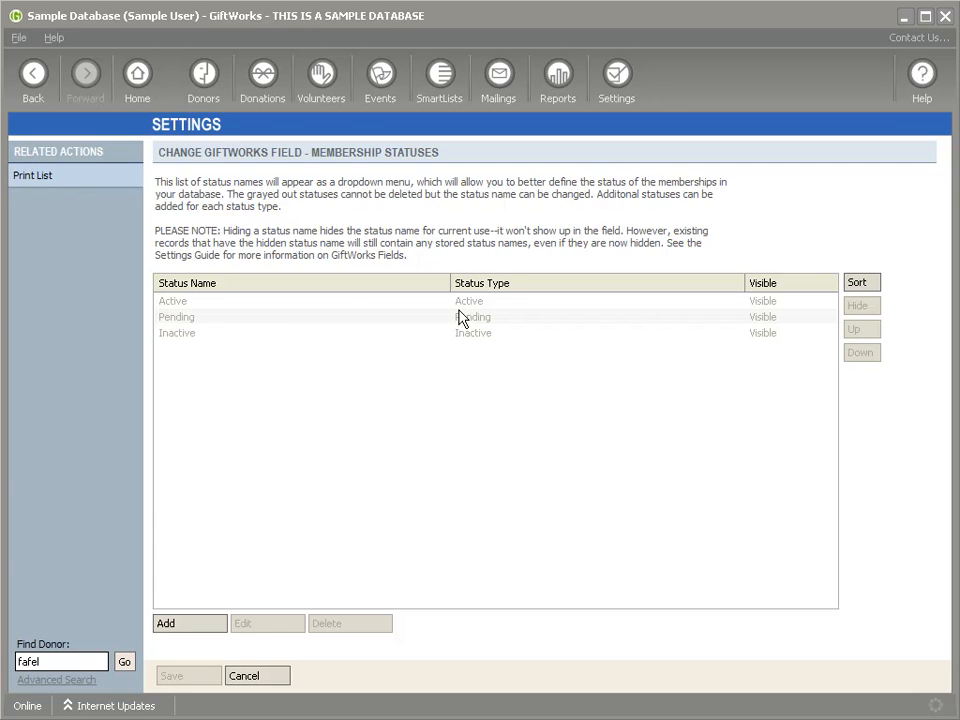
# Step: Review the Active, Pending and Inactive statuses and close without changes
pyautogui.click(475, 317)
pyautogui.click(478, 333)
pyautogui.click(474, 301)
pyautogui.click(477, 317)
pyautogui.click(480, 333)
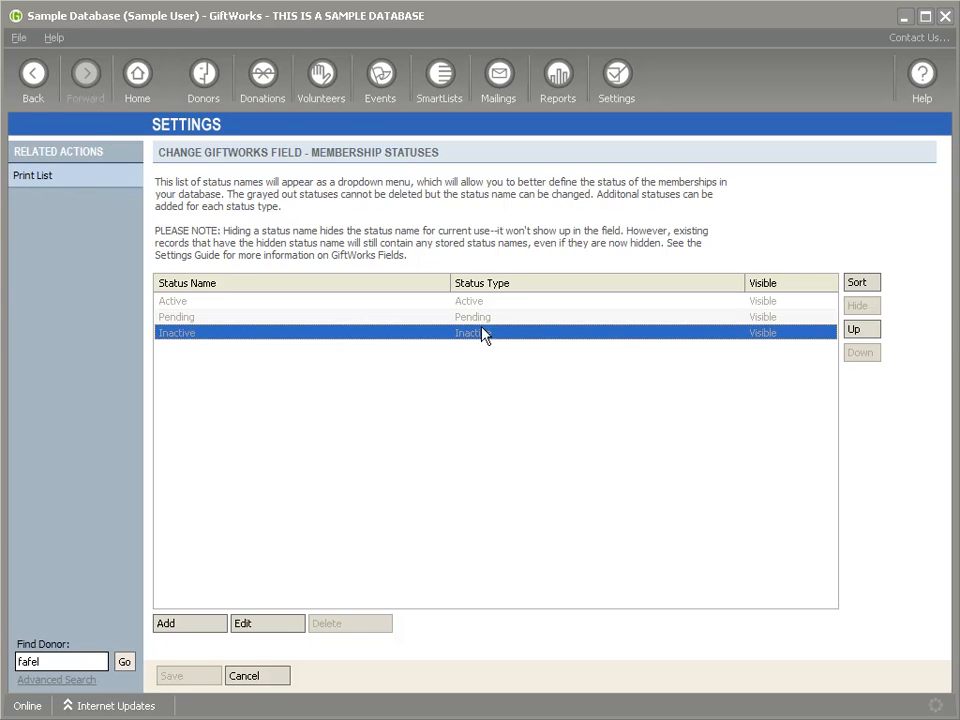
pyautogui.click(480, 303)
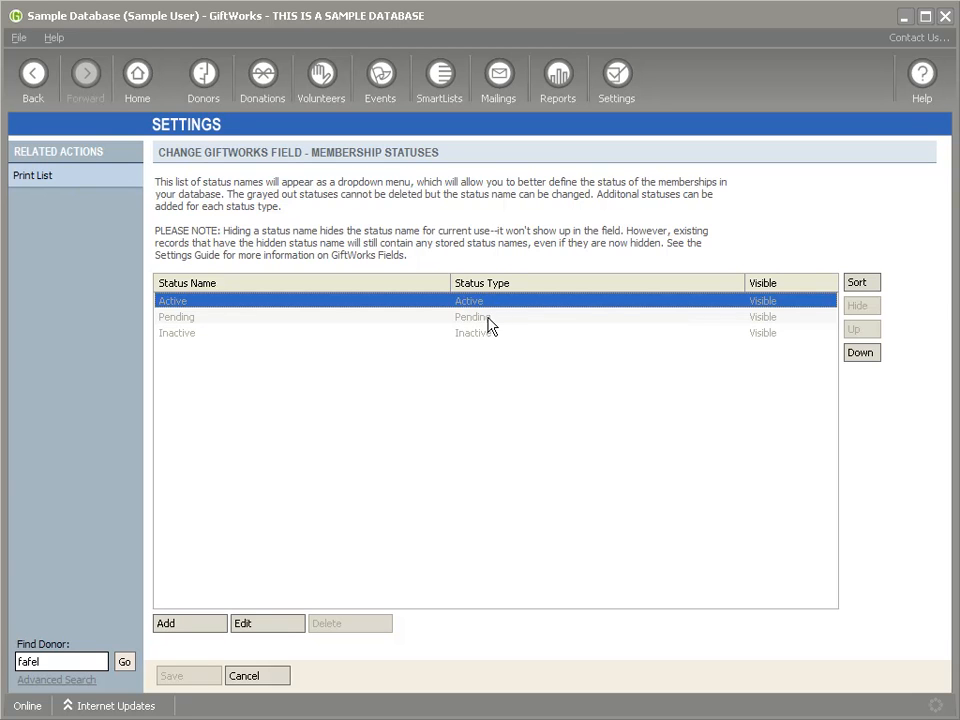
pyautogui.click(490, 318)
pyautogui.click(488, 334)
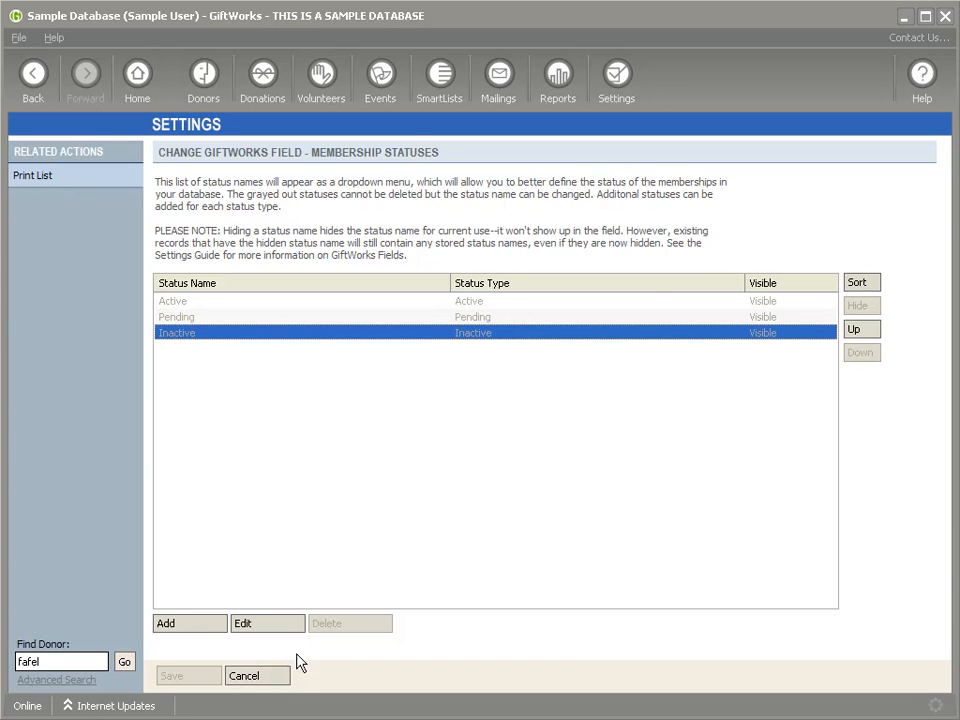
pyautogui.click(272, 677)
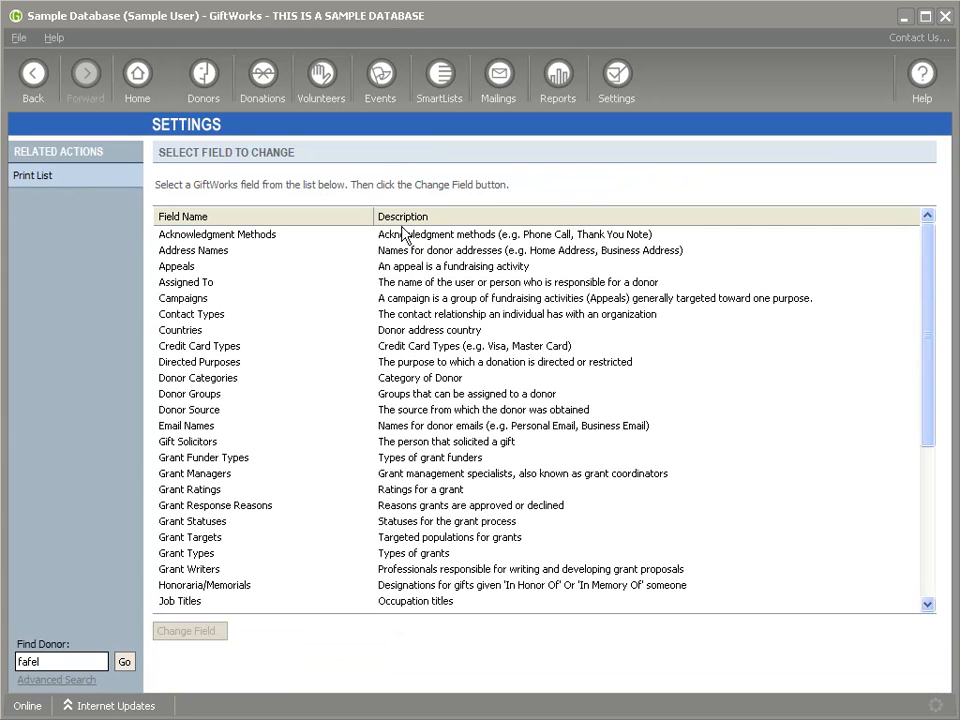
# Step: Return to the Donors dashboard and open a donor from the largest-gifts list
pyautogui.click(208, 88)
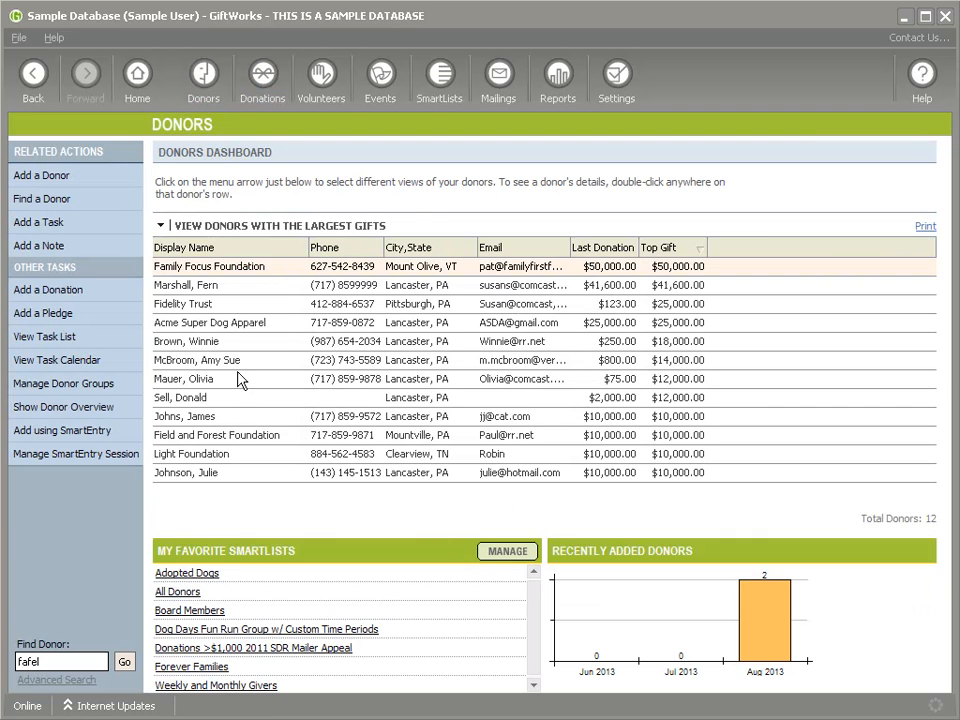
pyautogui.click(352, 389)
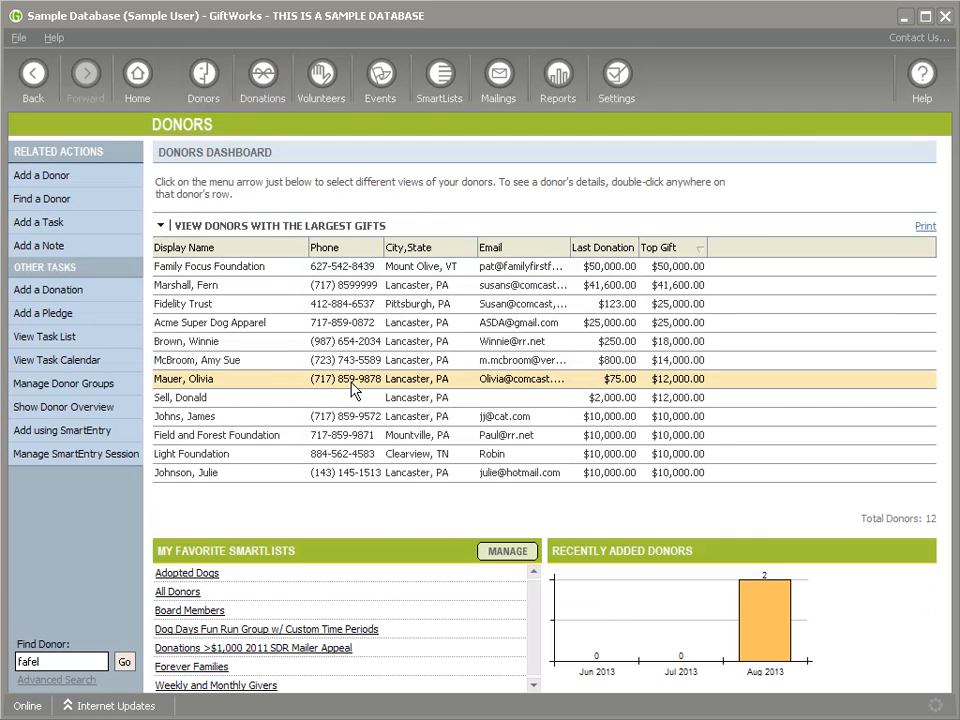
pyautogui.doubleClick(352, 389)
# Step: Start a new membership for the donor in Musuem Memberships at the Individual Membership level
pyautogui.click(550, 246)
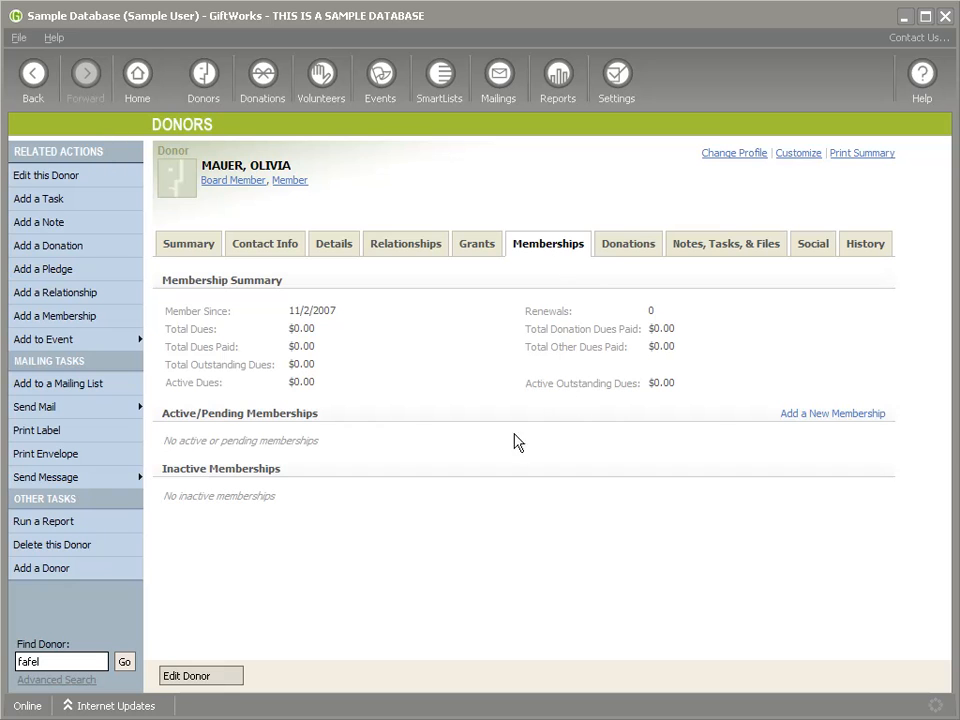
pyautogui.click(821, 419)
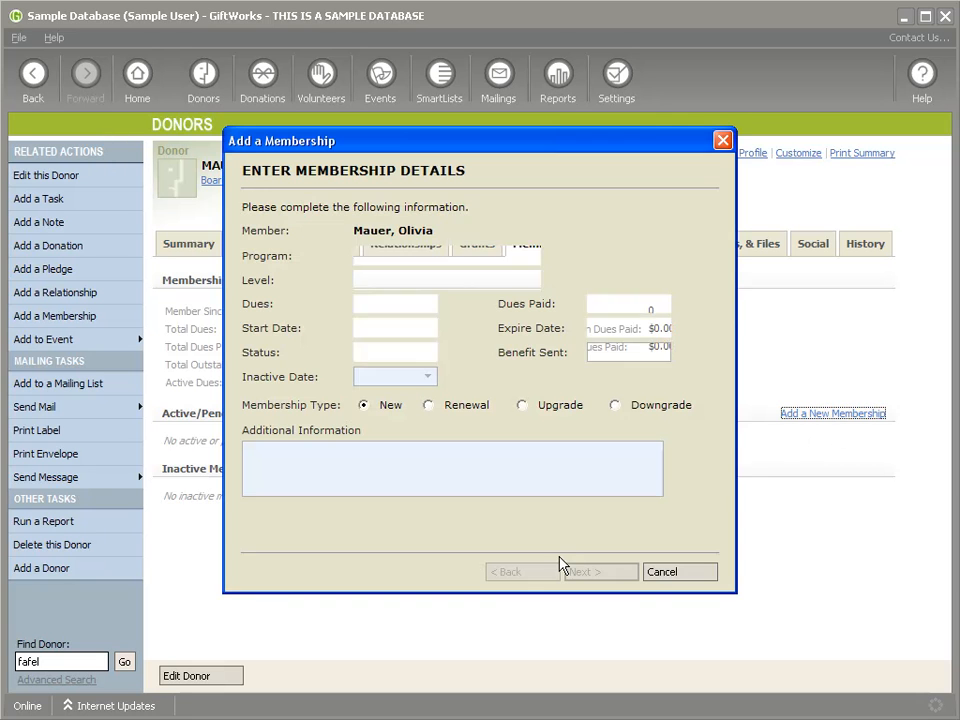
pyautogui.click(529, 258)
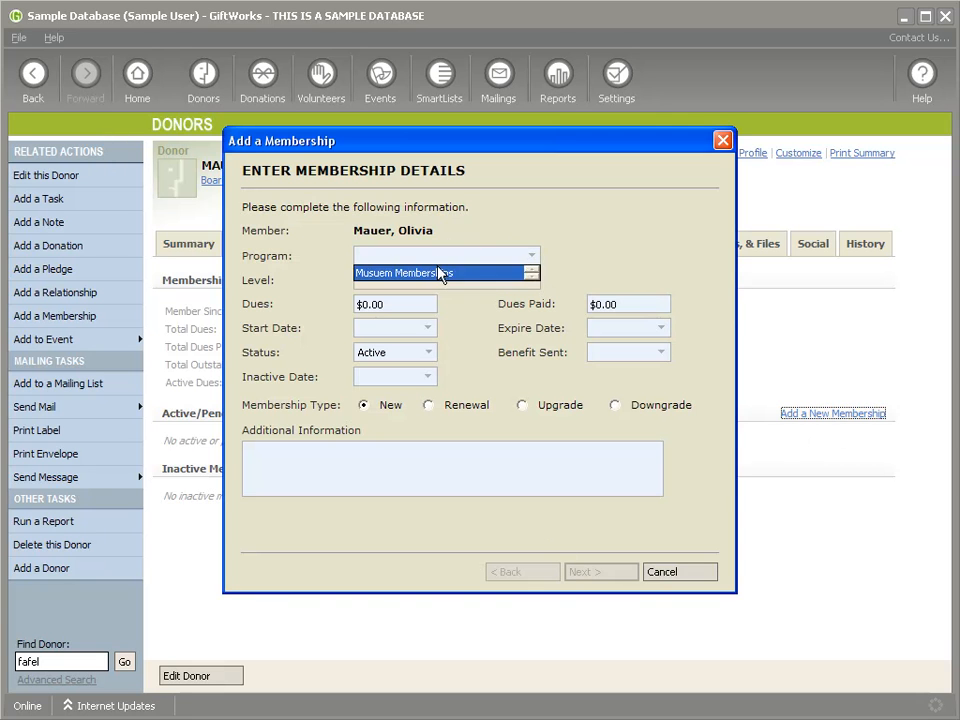
pyautogui.click(443, 272)
pyautogui.click(533, 281)
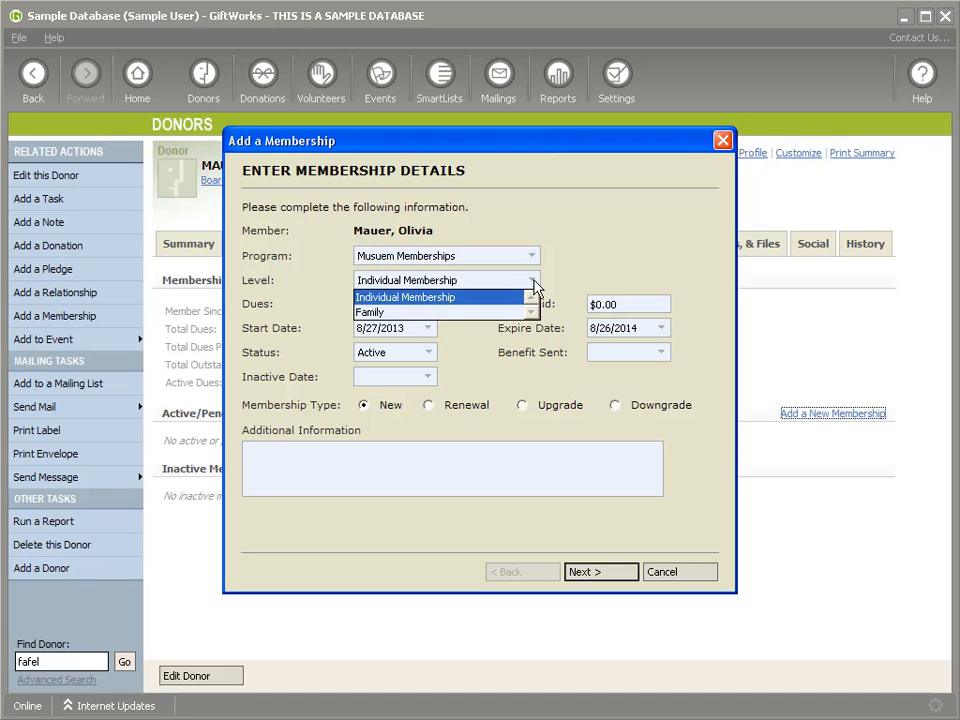
pyautogui.click(439, 298)
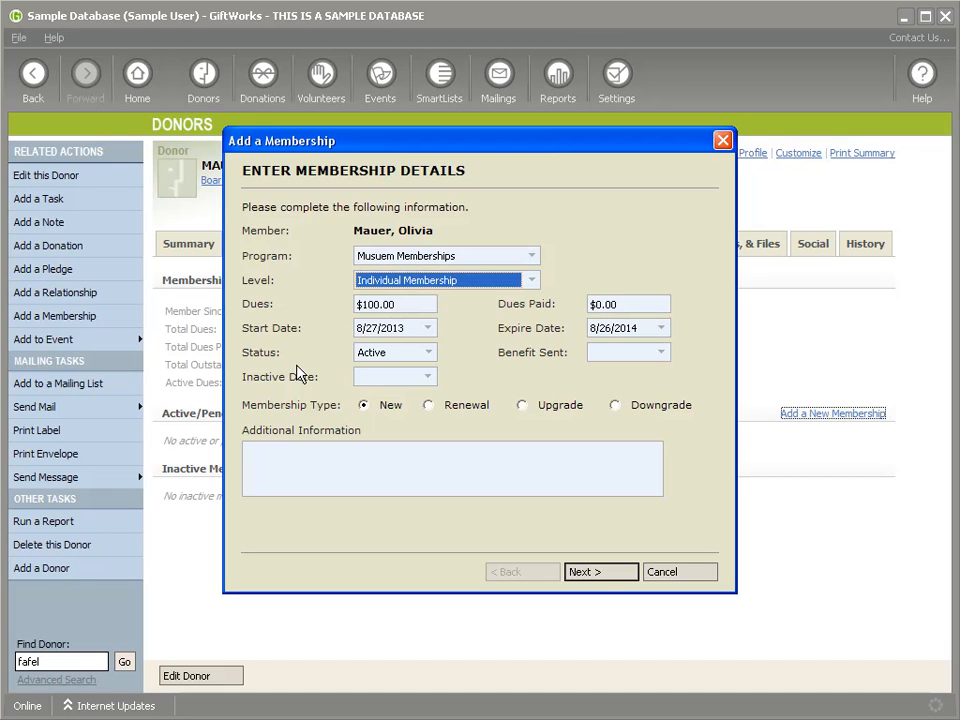
# Step: Check the $100.00 dues and 8/27/2013 start date, keeping the status Active
pyautogui.click(413, 300)
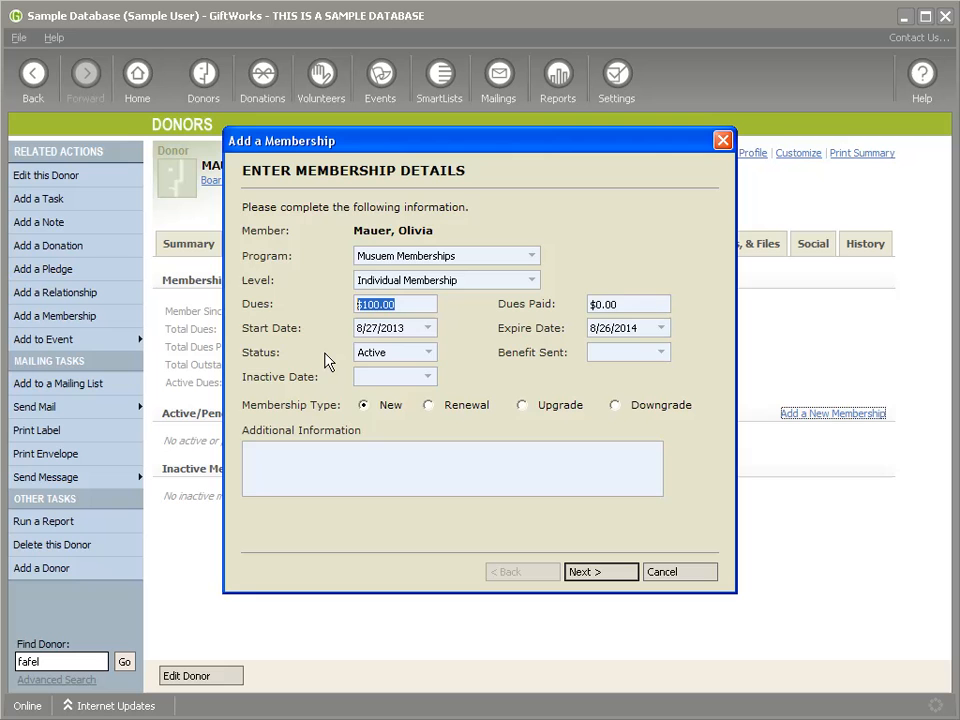
pyautogui.click(414, 326)
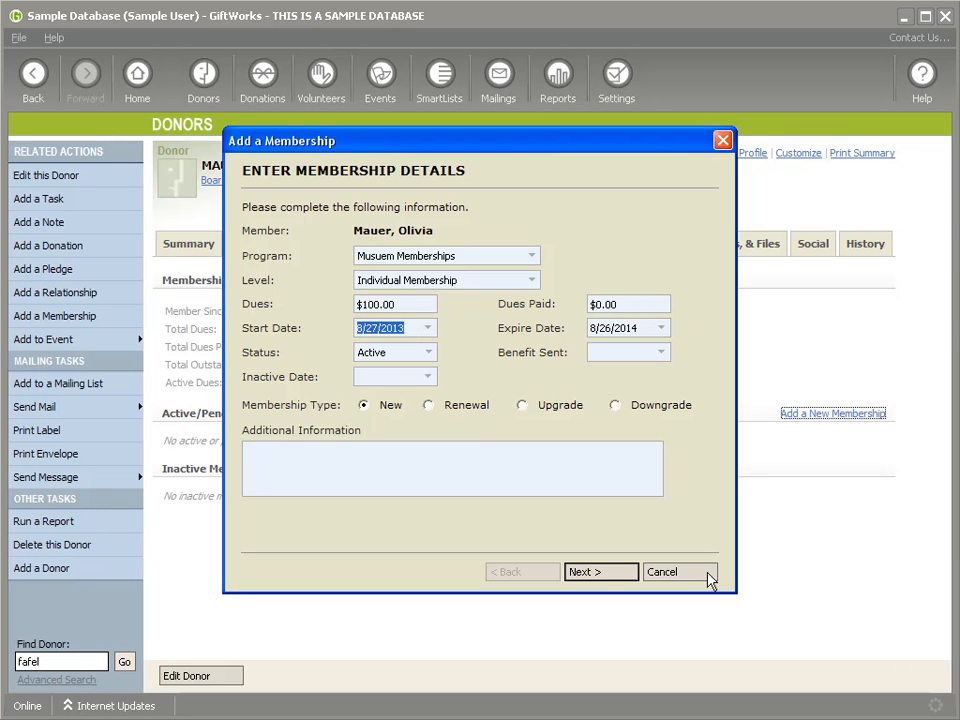
pyautogui.click(368, 331)
pyautogui.doubleClick(368, 331)
pyautogui.moveTo(410, 326); pyautogui.dragTo(356, 339)
pyautogui.click(427, 354)
pyautogui.click(406, 356)
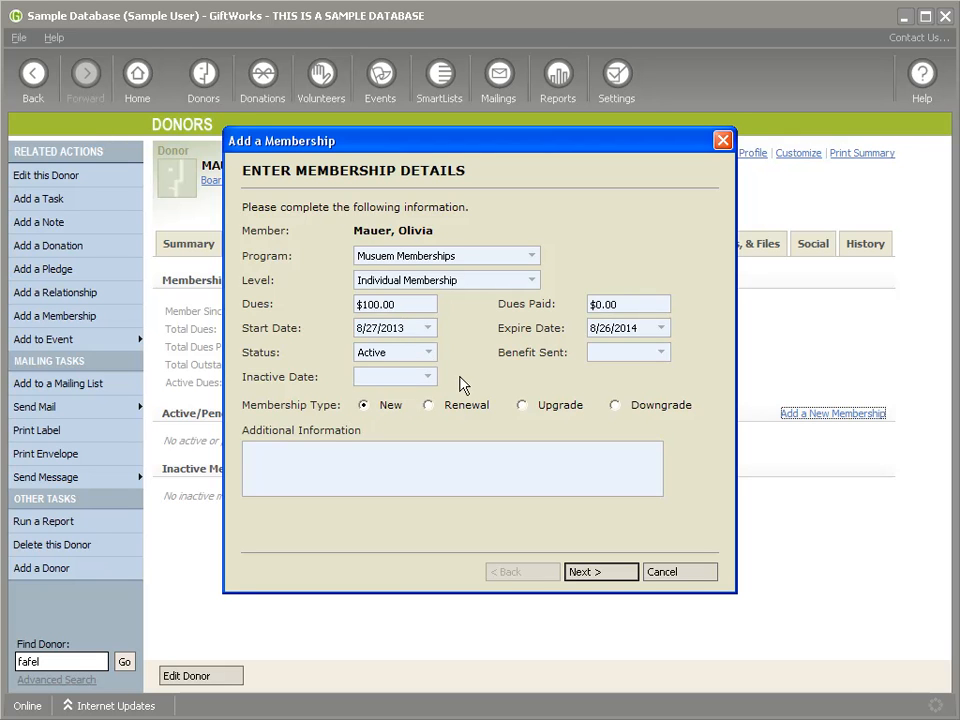
# Step: Set the benefit sent date to 8/27/2013 and check the 8/26/2014 expire date
pyautogui.click(658, 354)
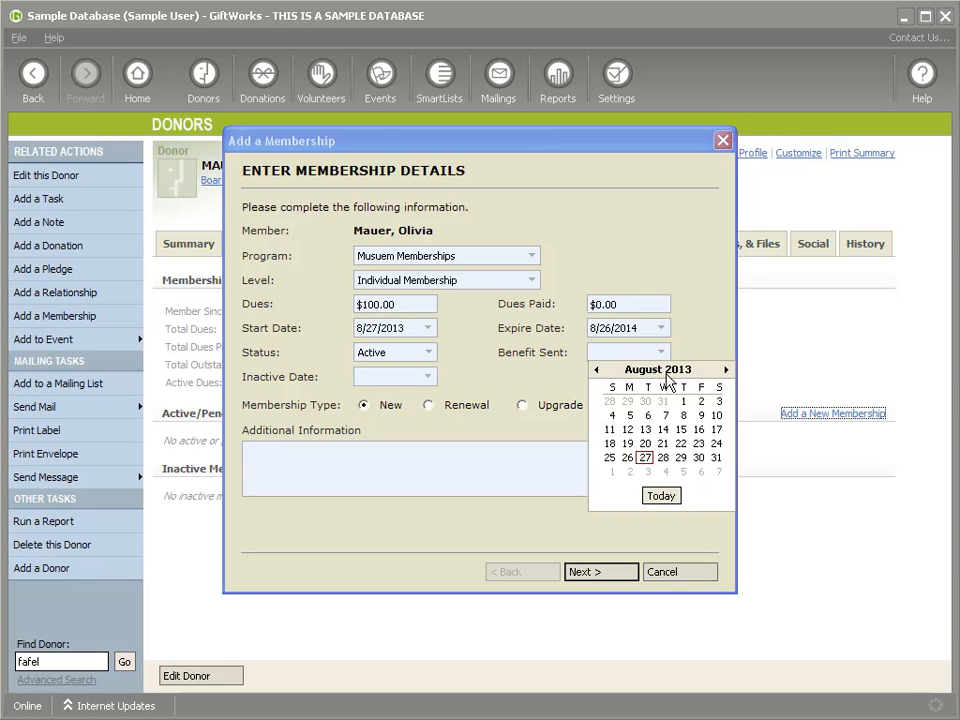
pyautogui.click(660, 352)
pyautogui.click(660, 352)
pyautogui.click(645, 458)
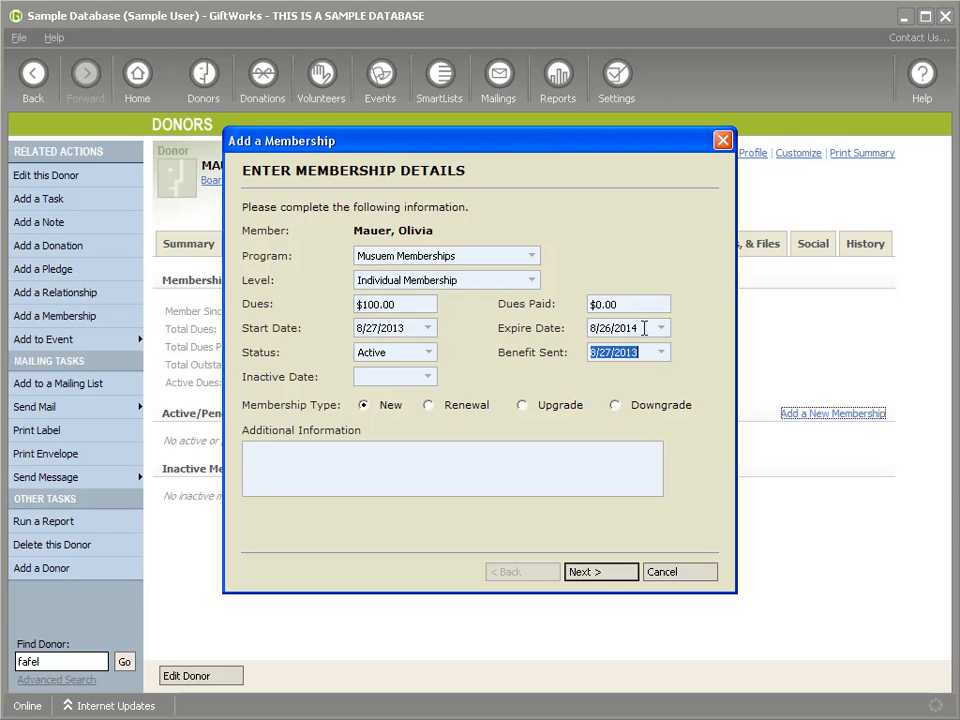
pyautogui.click(652, 327)
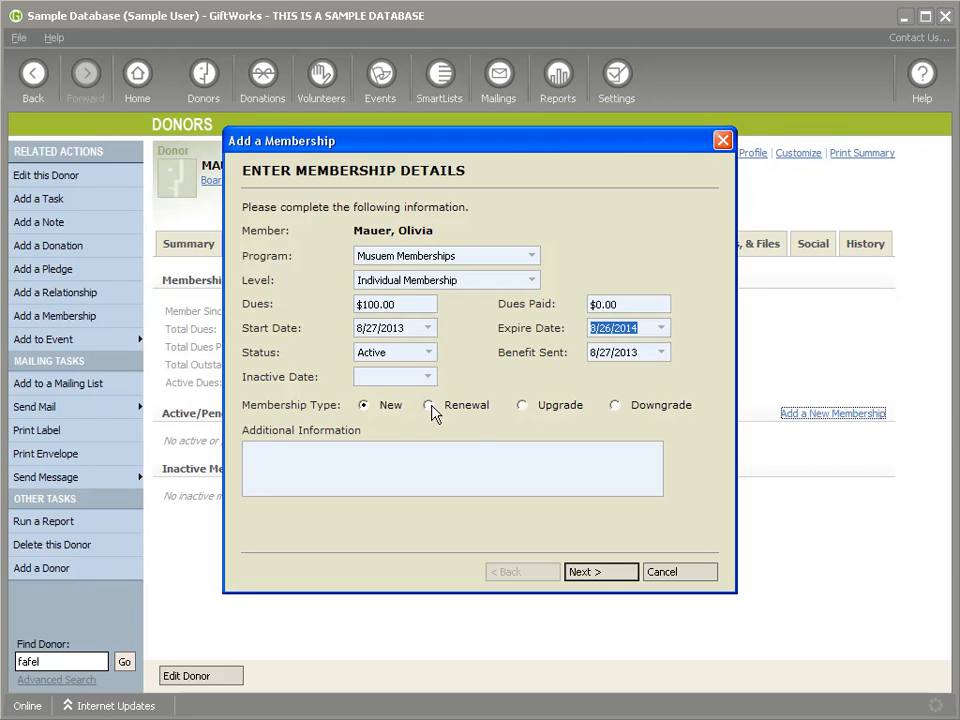
# Step: Add a note that the donors came in for a membership on a referral, then finish
pyautogui.click(339, 457)
pyautogui.write('They came in and wanted t')
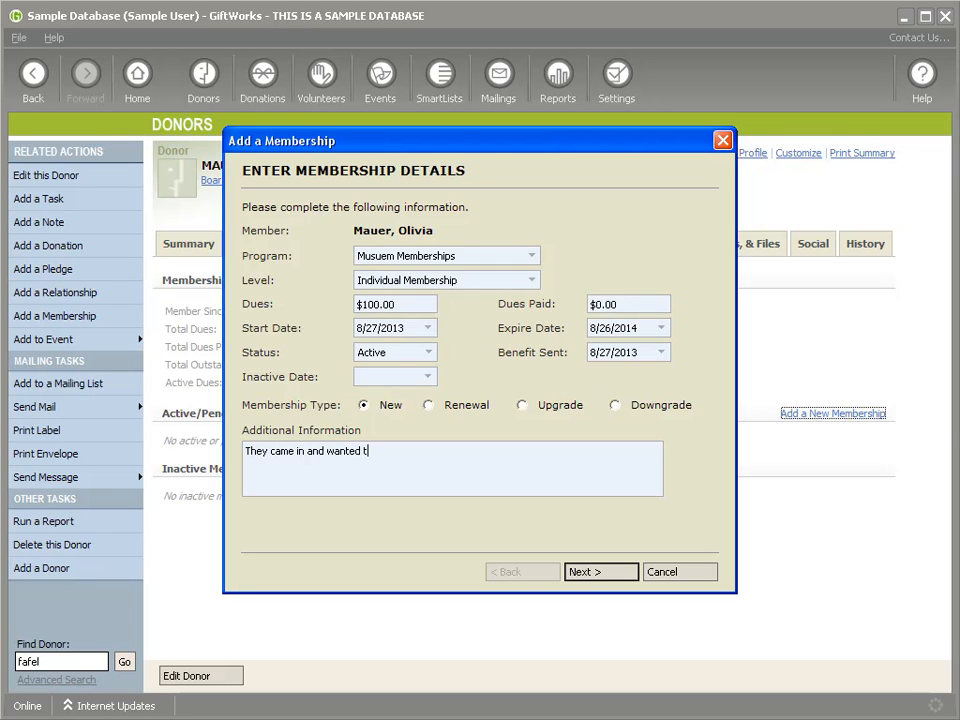
pyautogui.write('o get a membership.  They were referr')
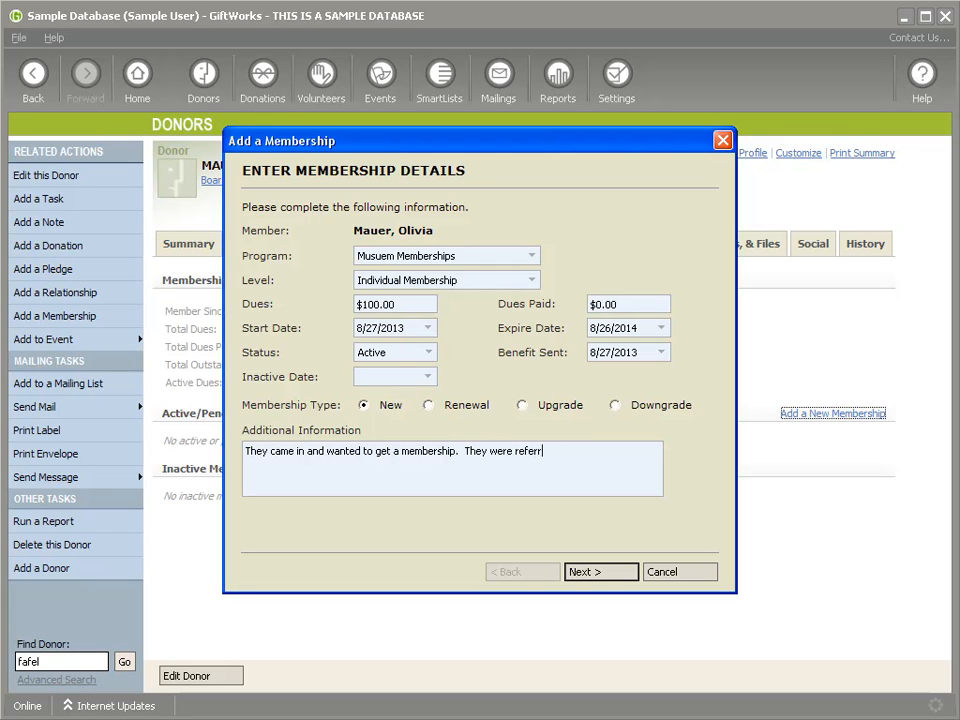
pyautogui.write('ed from the Fafels.')
pyautogui.click(585, 572)
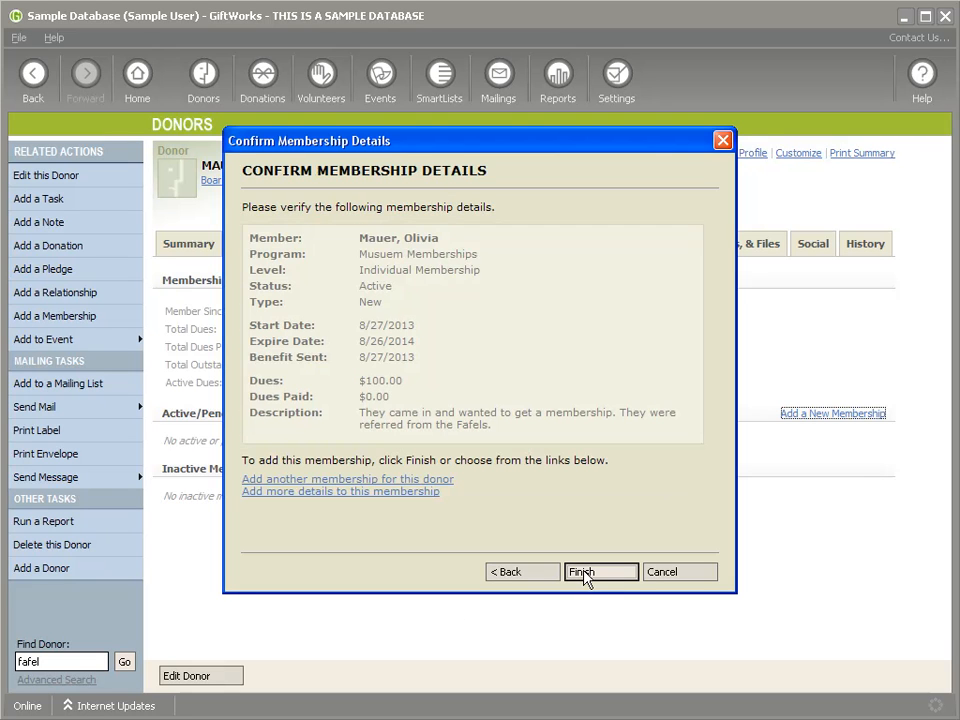
pyautogui.click(602, 572)
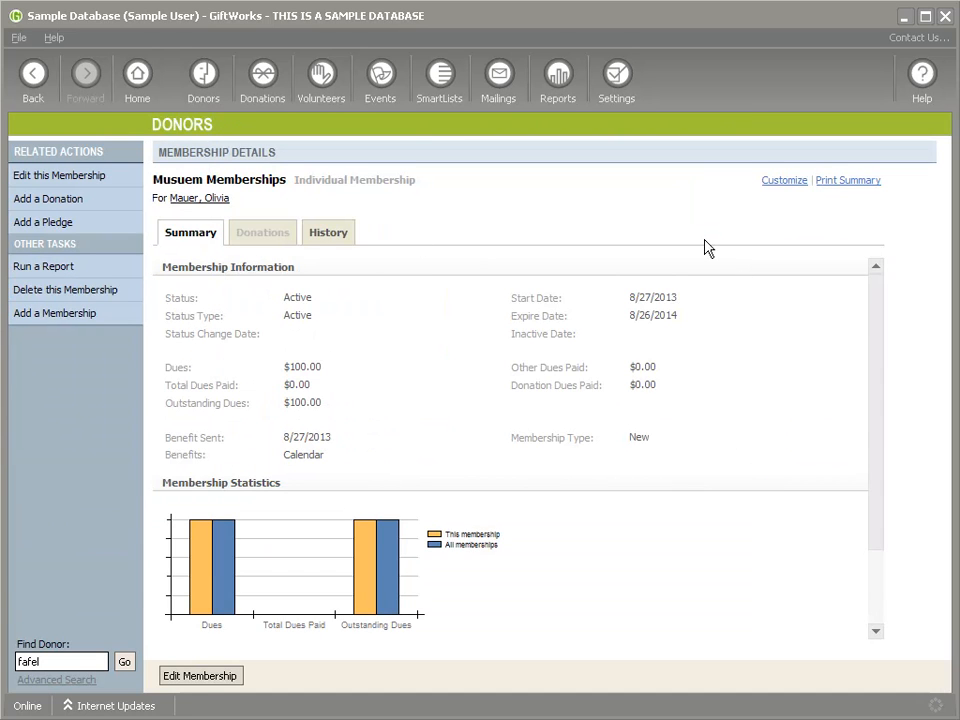
pyautogui.click(206, 684)
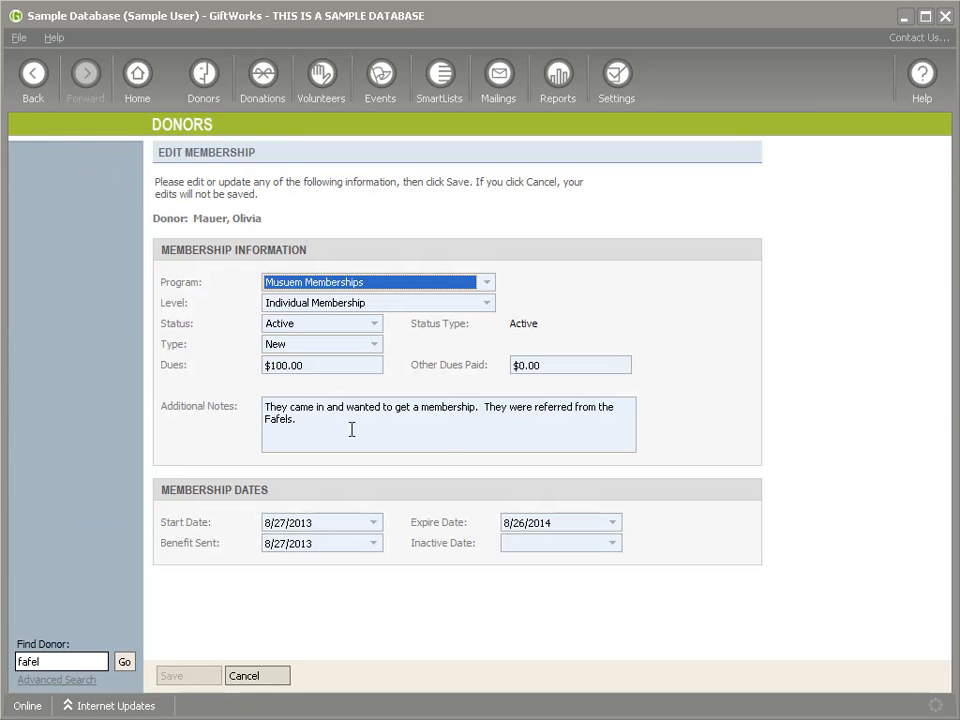
pyautogui.click(317, 366)
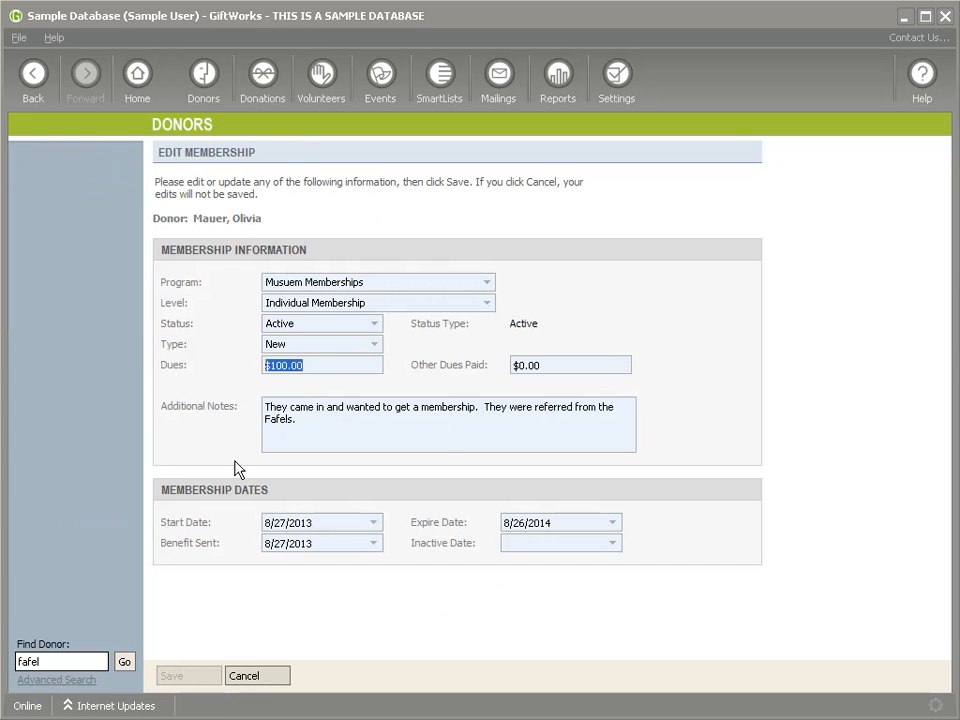
pyautogui.moveTo(550, 367); pyautogui.dragTo(483, 375)
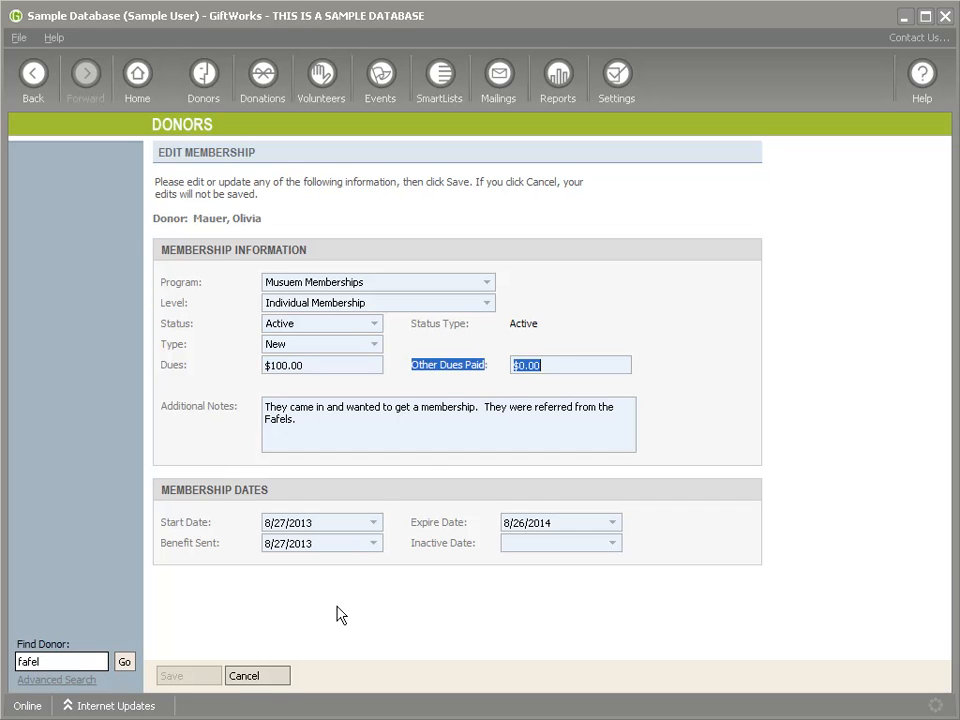
pyautogui.click(262, 679)
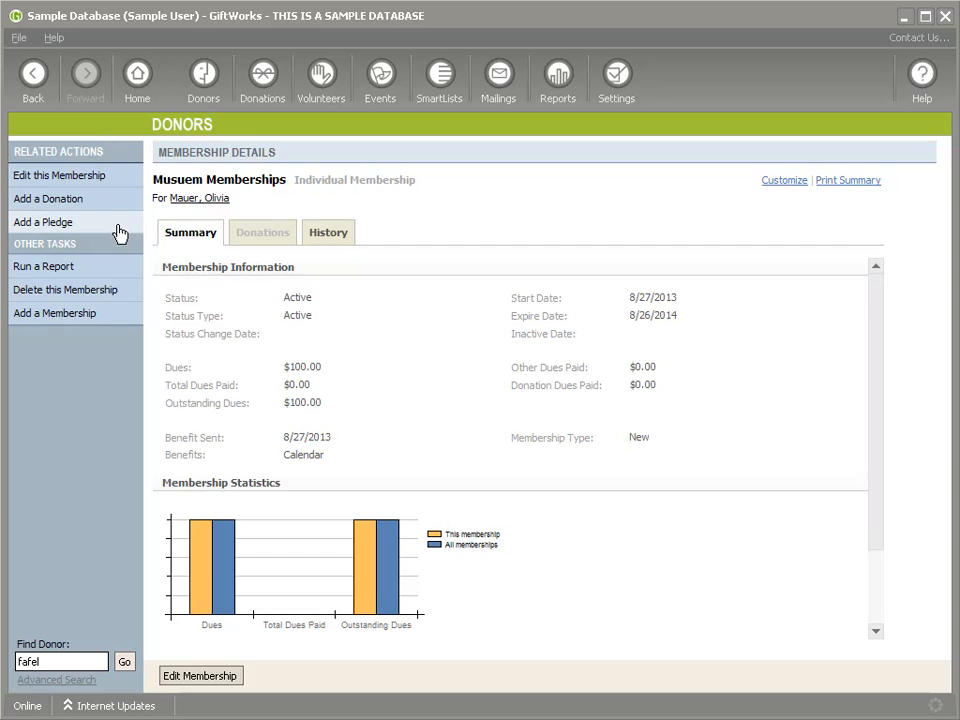
# Step: Add a $100 check donation to the Membership Fund through the wizard and save it
pyautogui.click(62, 204)
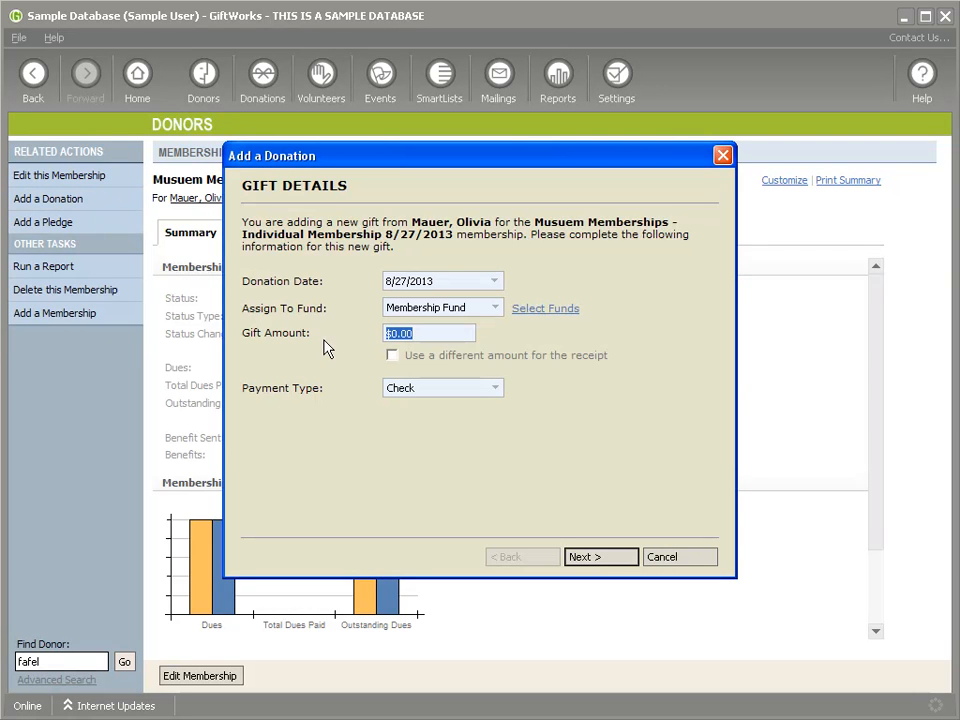
pyautogui.write('100')
pyautogui.click(472, 391)
pyautogui.click(474, 399)
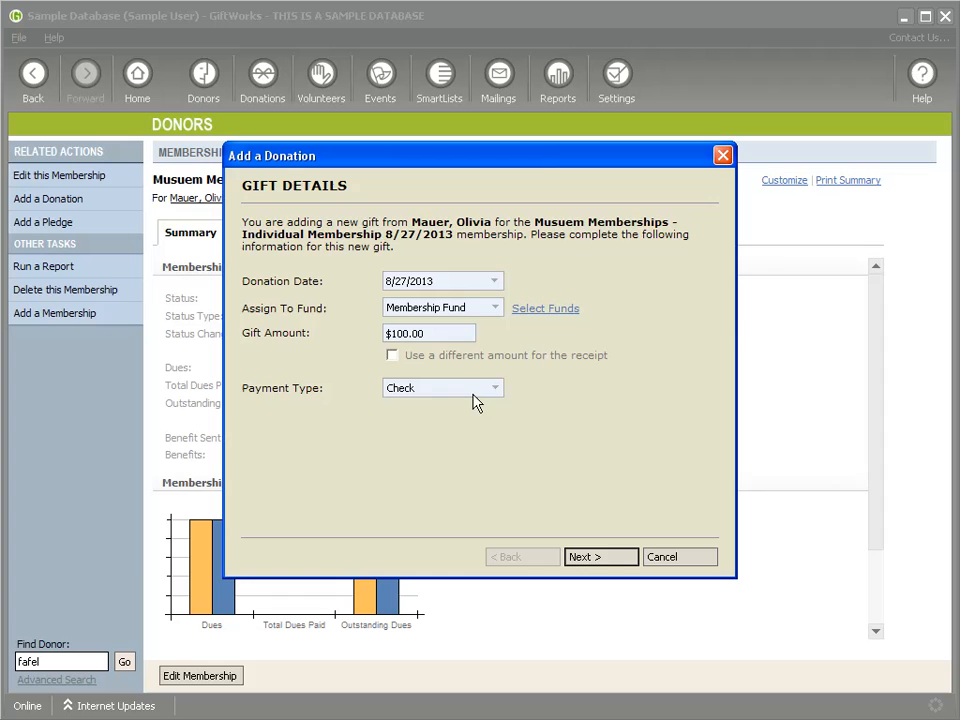
pyautogui.click(612, 560)
pyautogui.click(612, 560)
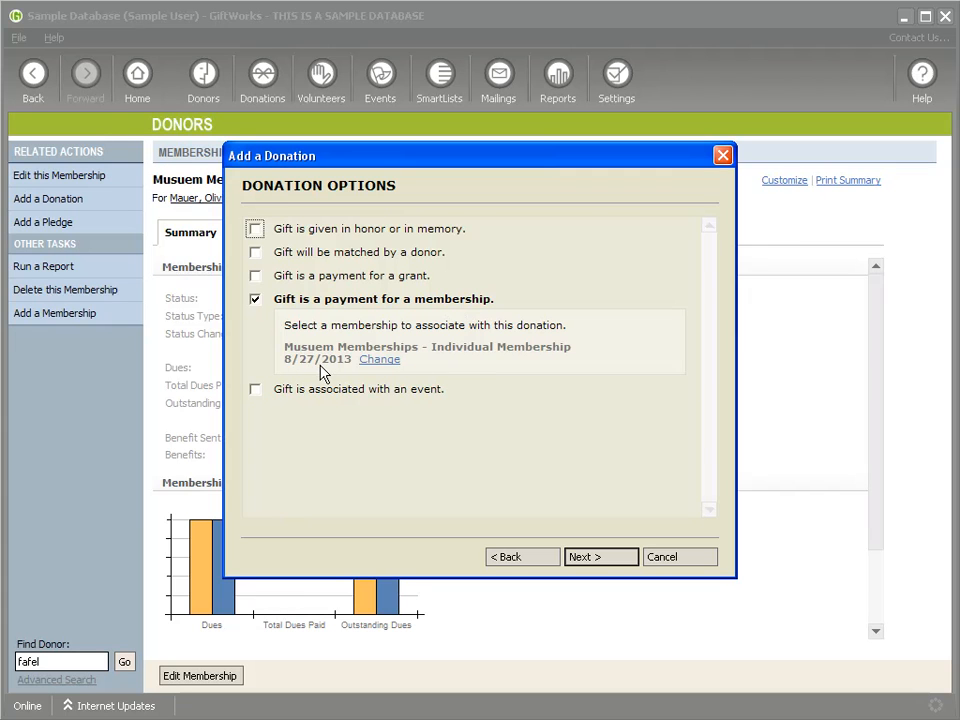
pyautogui.click(592, 566)
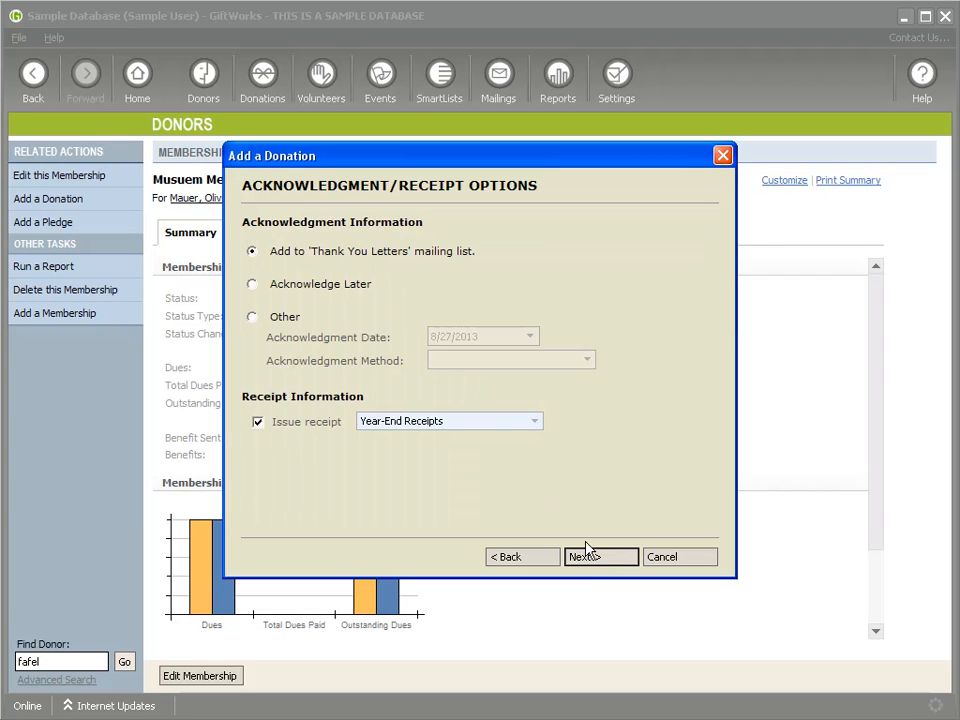
pyautogui.click(604, 560)
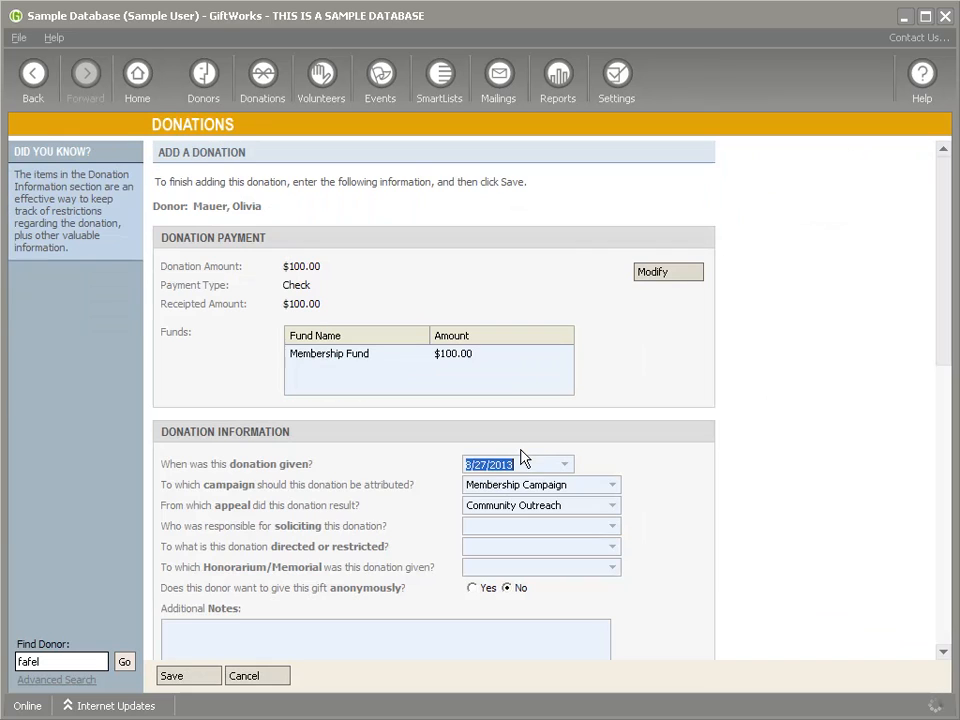
pyautogui.click(190, 678)
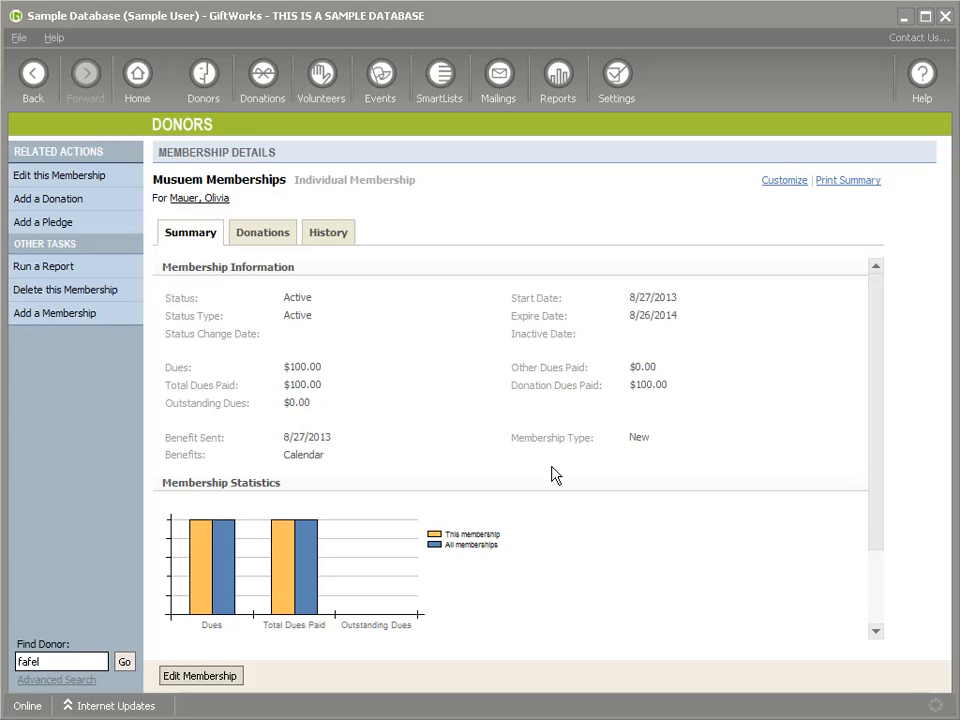
# Step: Compare the Other and Donation Dues Paid amounts, then edit and save the membership unchanged
pyautogui.moveTo(512, 370); pyautogui.dragTo(574, 403)
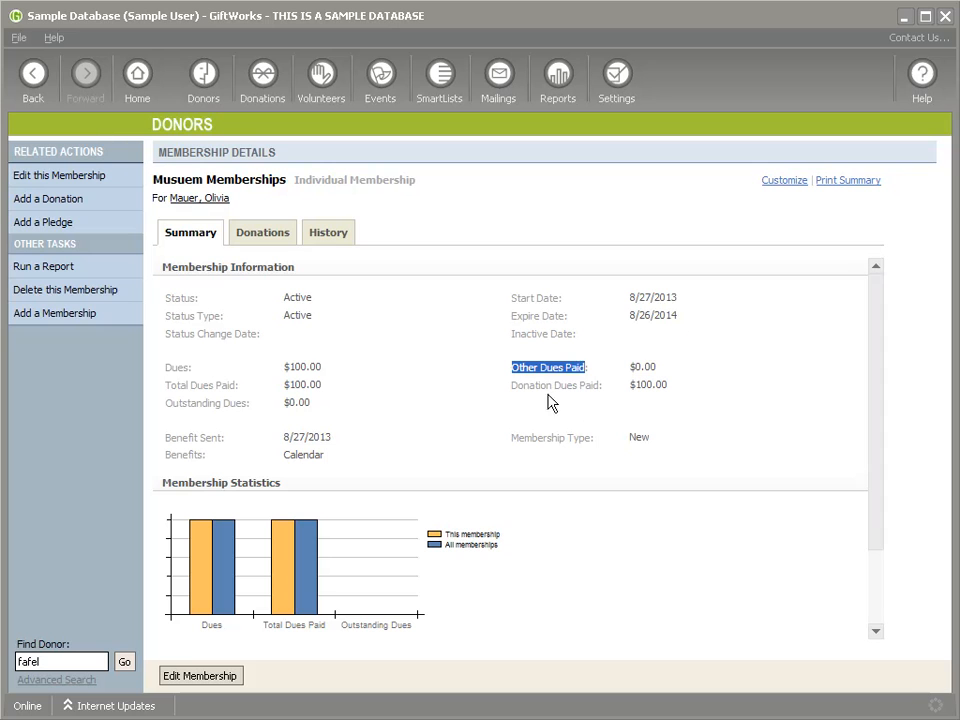
pyautogui.moveTo(489, 384); pyautogui.dragTo(604, 432)
pyautogui.click(406, 316)
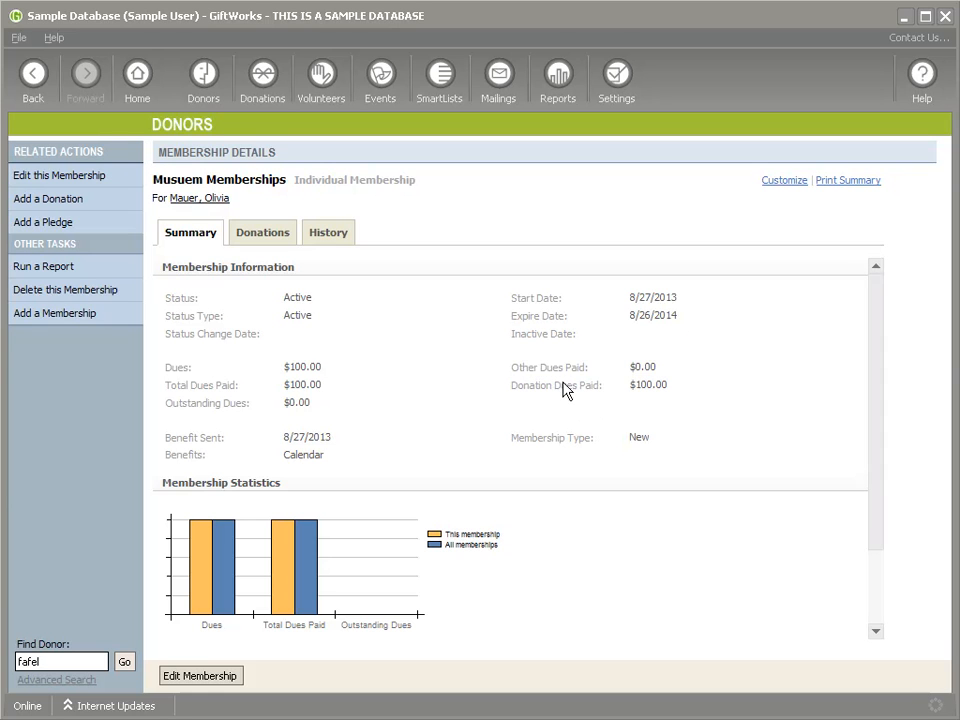
pyautogui.click(203, 678)
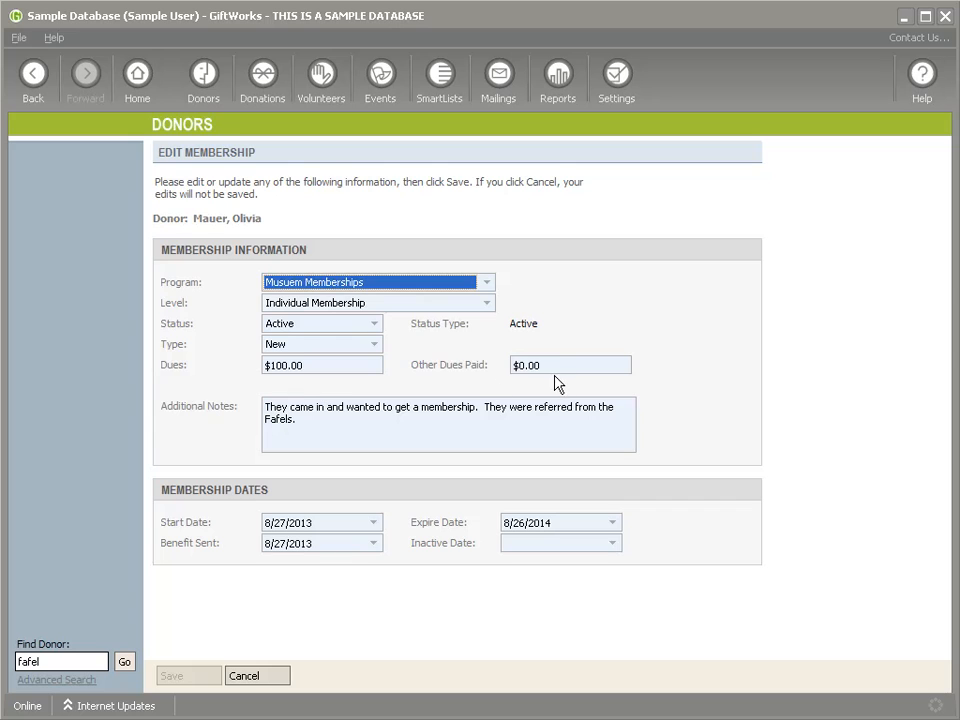
pyautogui.moveTo(556, 370); pyautogui.dragTo(476, 384)
pyautogui.write('$100')
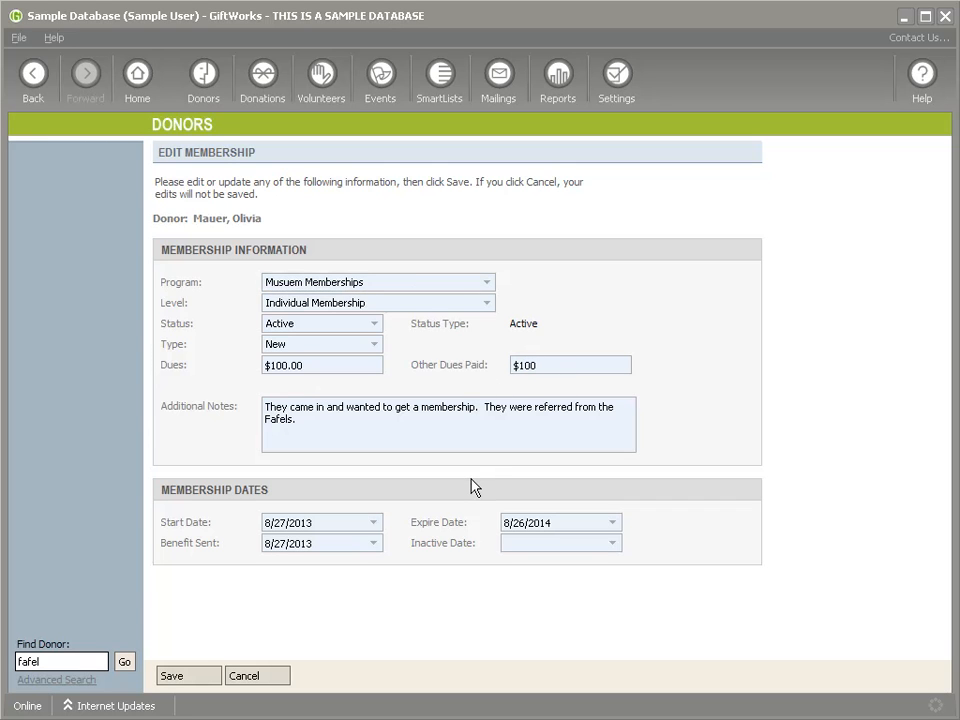
pyautogui.press('BackSpace')
pyautogui.press('BackSpace')
pyautogui.press('BackSpace')
pyautogui.press('BackSpace')
pyautogui.click(195, 673)
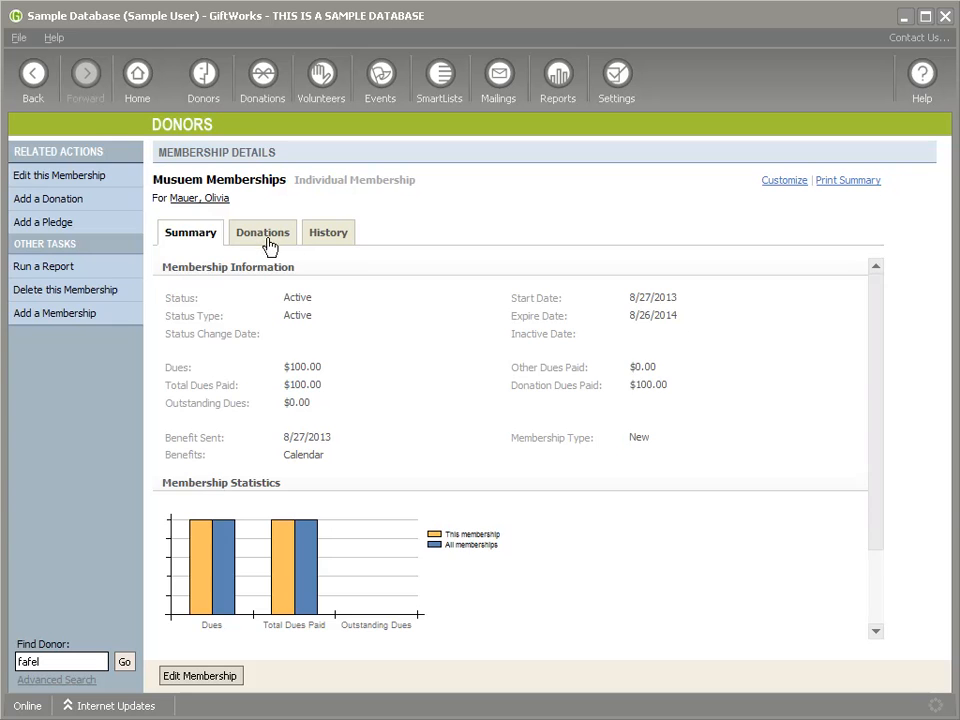
# Step: Delete the linked $100.00 gift from the membership's donations
pyautogui.click(277, 232)
pyautogui.click(816, 437)
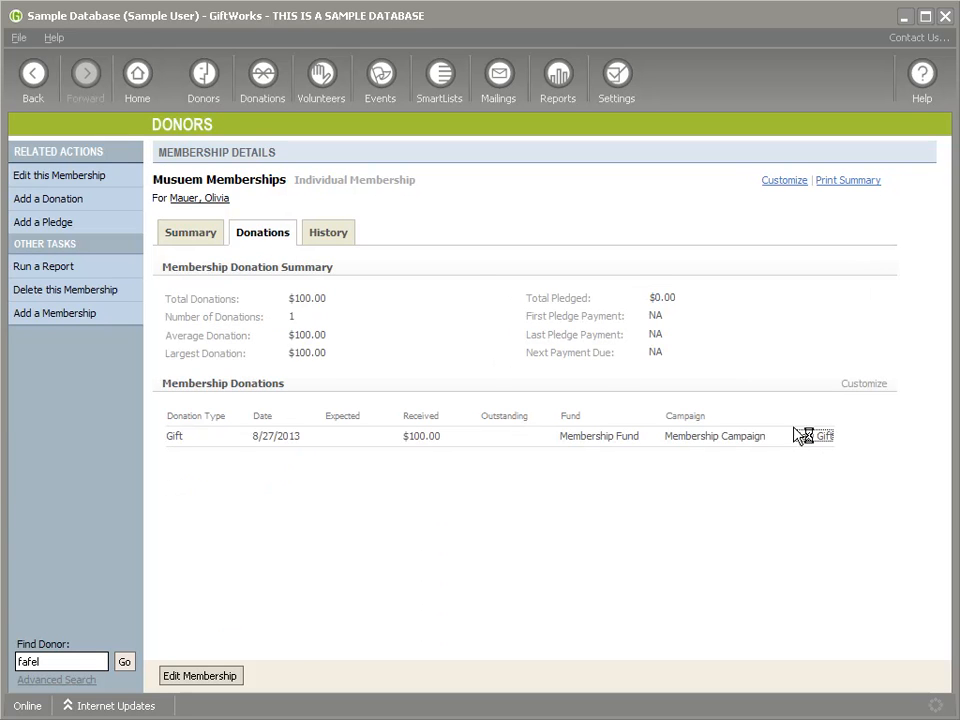
pyautogui.click(34, 178)
pyautogui.click(550, 426)
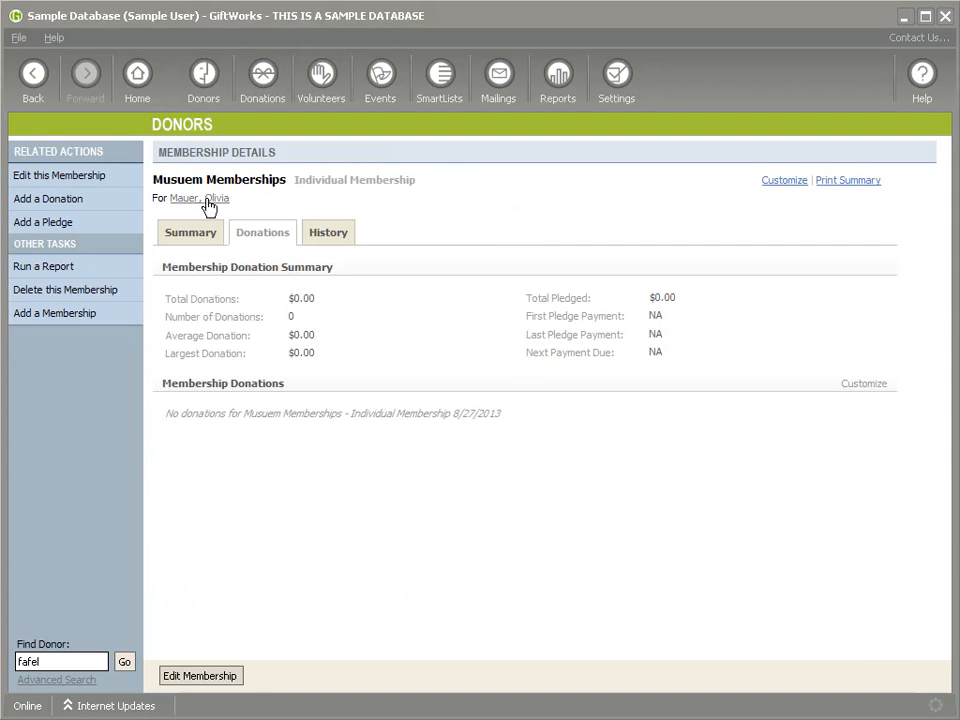
# Step: Enter $100 as Other Dues Paid, save, and review the dues on the summary
pyautogui.click(190, 678)
pyautogui.click(577, 365)
pyautogui.write('$100')
pyautogui.click(170, 680)
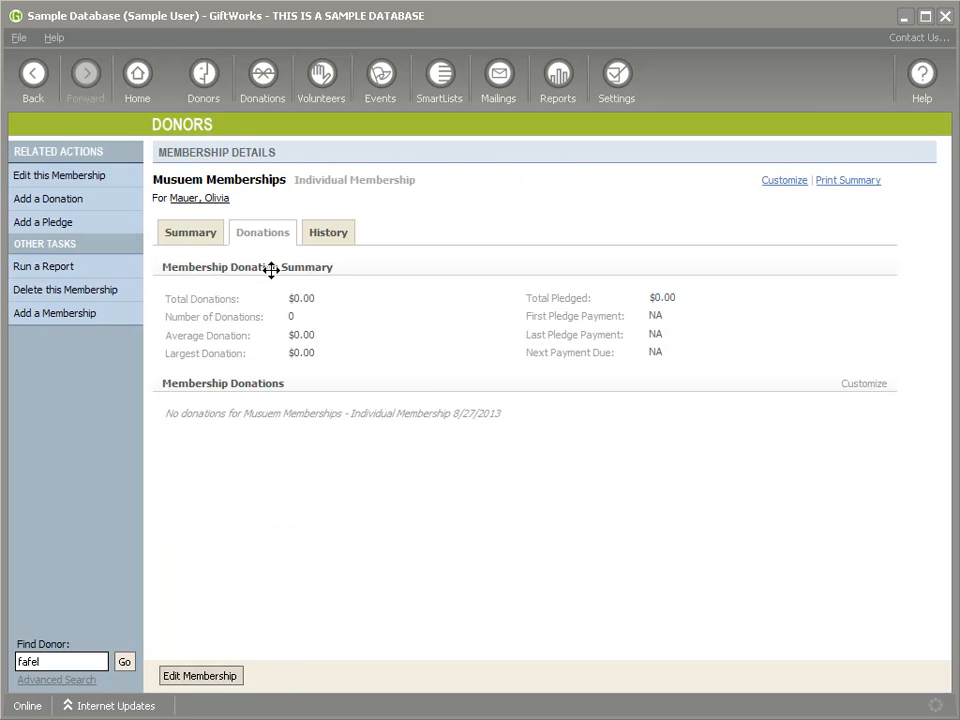
pyautogui.click(195, 232)
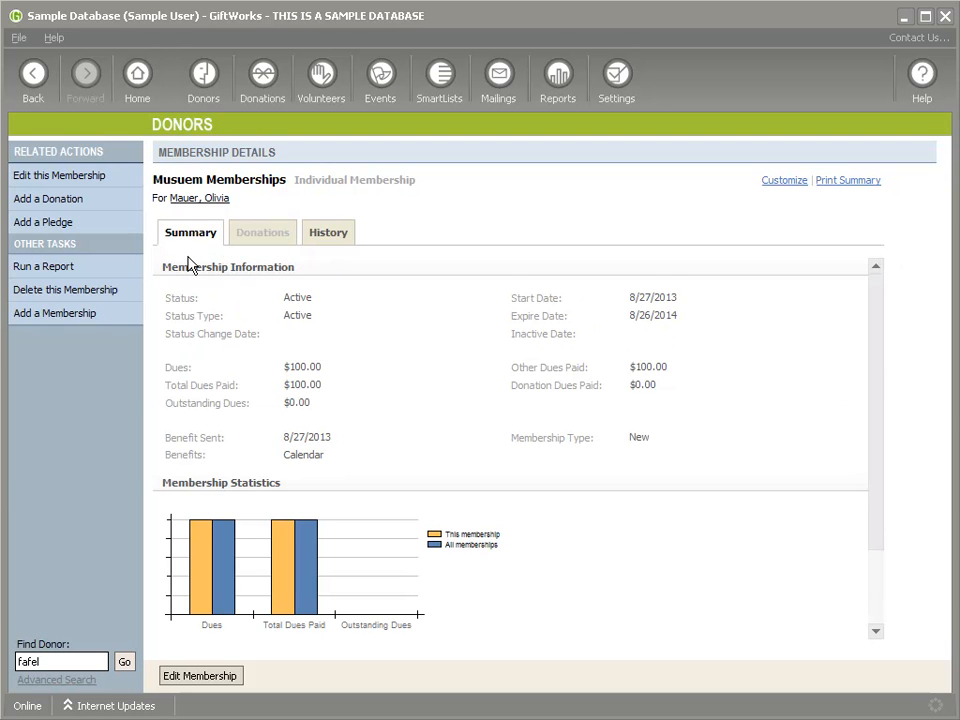
pyautogui.moveTo(288, 368); pyautogui.dragTo(319, 422)
pyautogui.moveTo(630, 368); pyautogui.dragTo(662, 396)
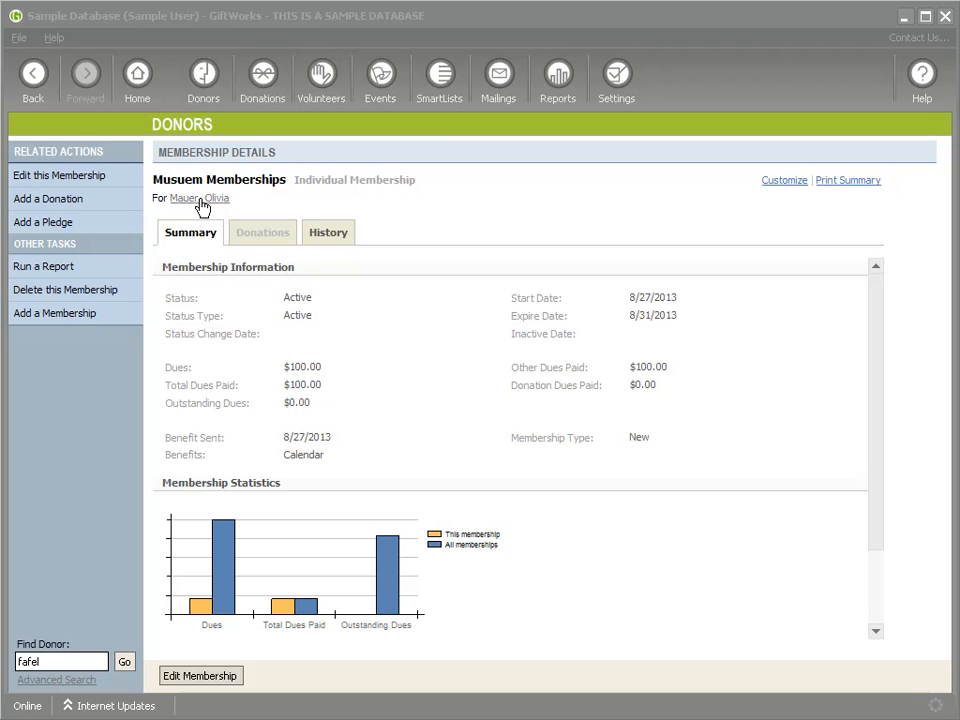
# Step: Open the donor's Memberships tab and review the Active Individual Membership, 8/27/2013 to 8/31/2013
pyautogui.click(200, 199)
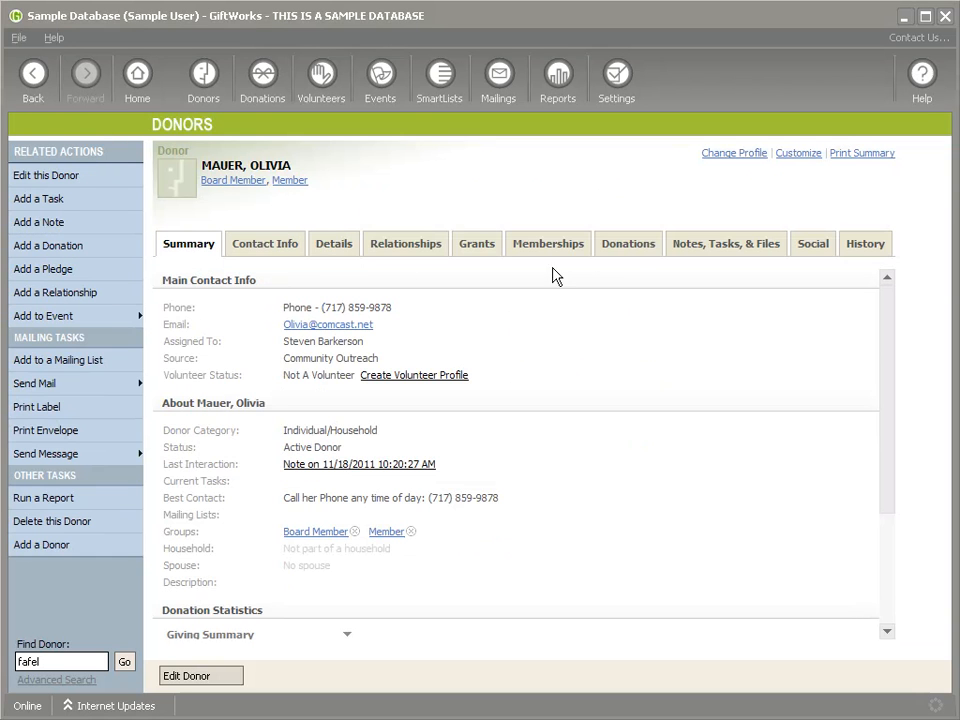
pyautogui.click(557, 252)
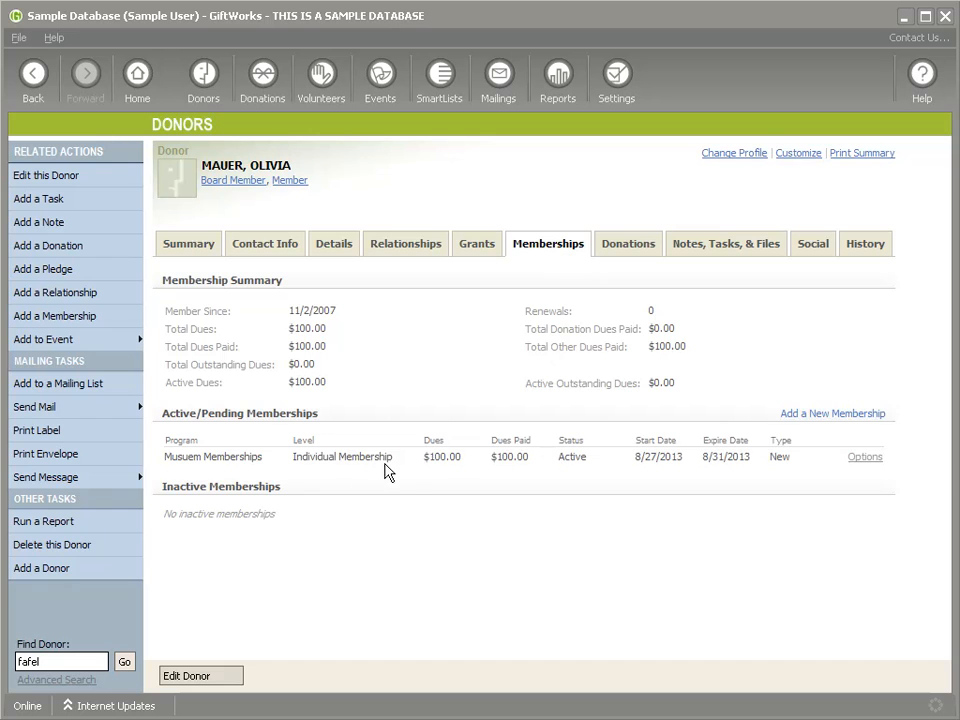
pyautogui.moveTo(293, 457); pyautogui.dragTo(392, 462)
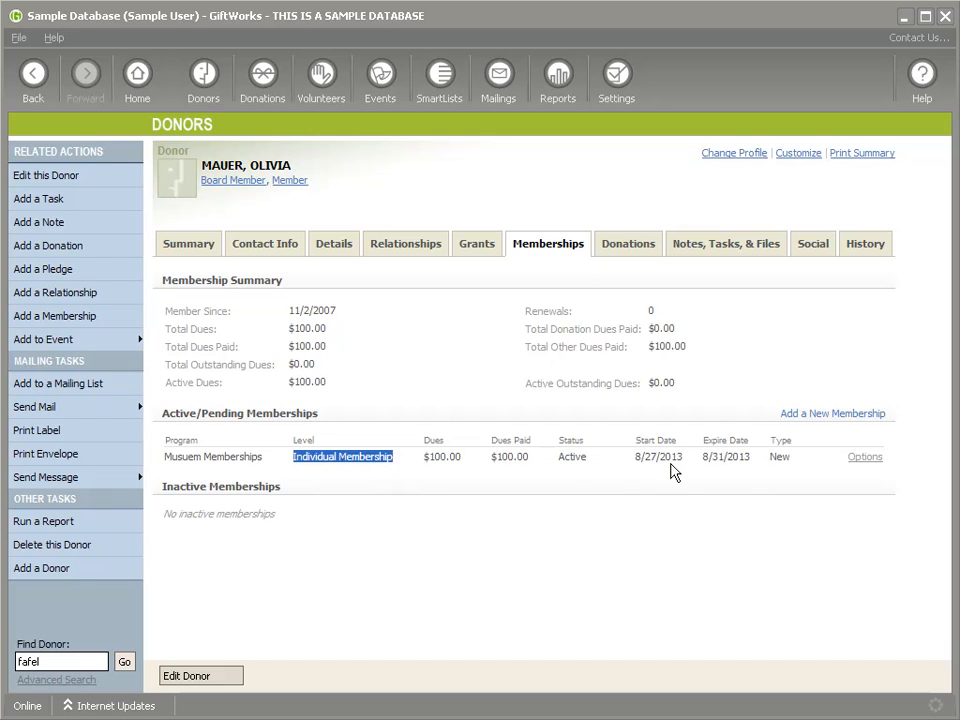
pyautogui.moveTo(635, 456); pyautogui.dragTo(749, 461)
pyautogui.click(706, 463)
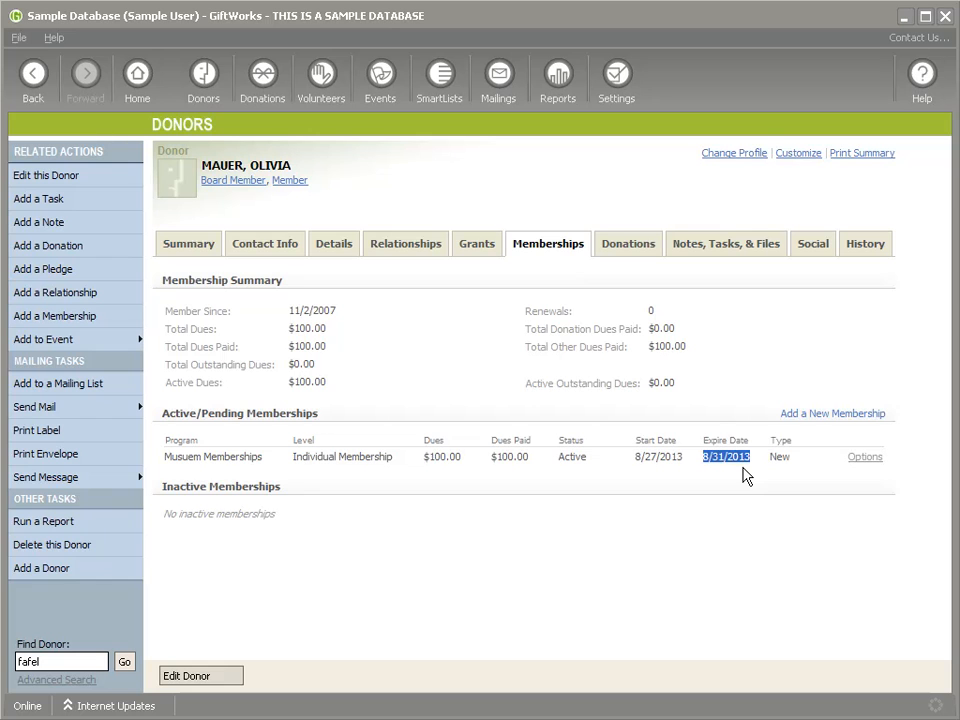
pyautogui.click(865, 458)
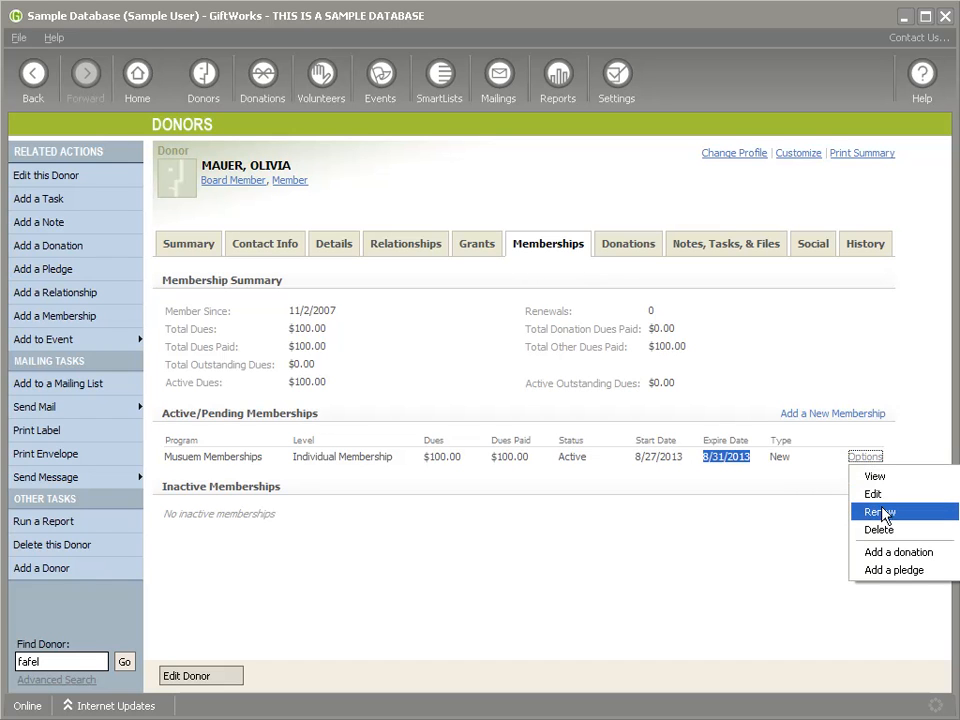
pyautogui.click(650, 462)
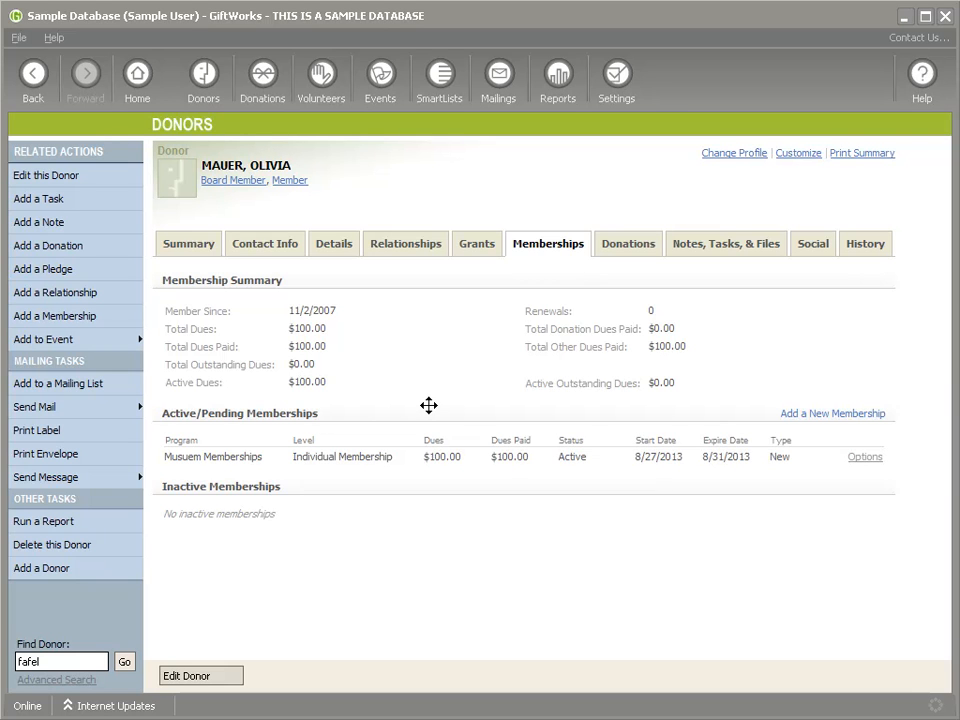
# Step: Renew the Individual Membership with start date 9/1/2013 and expire date 8/31/2014
pyautogui.click(865, 457)
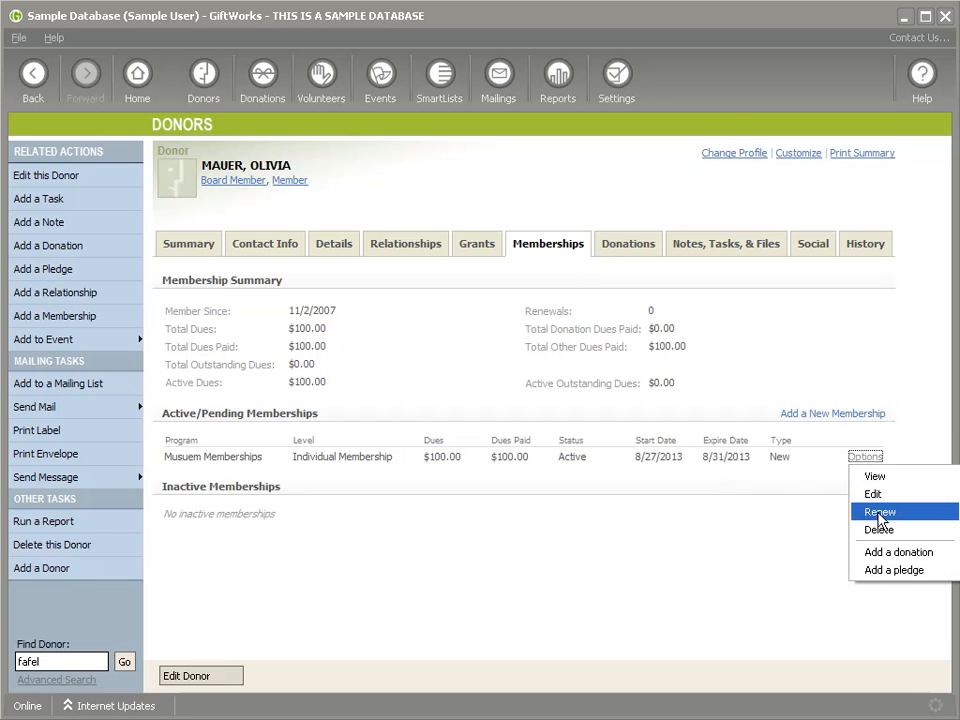
pyautogui.click(879, 514)
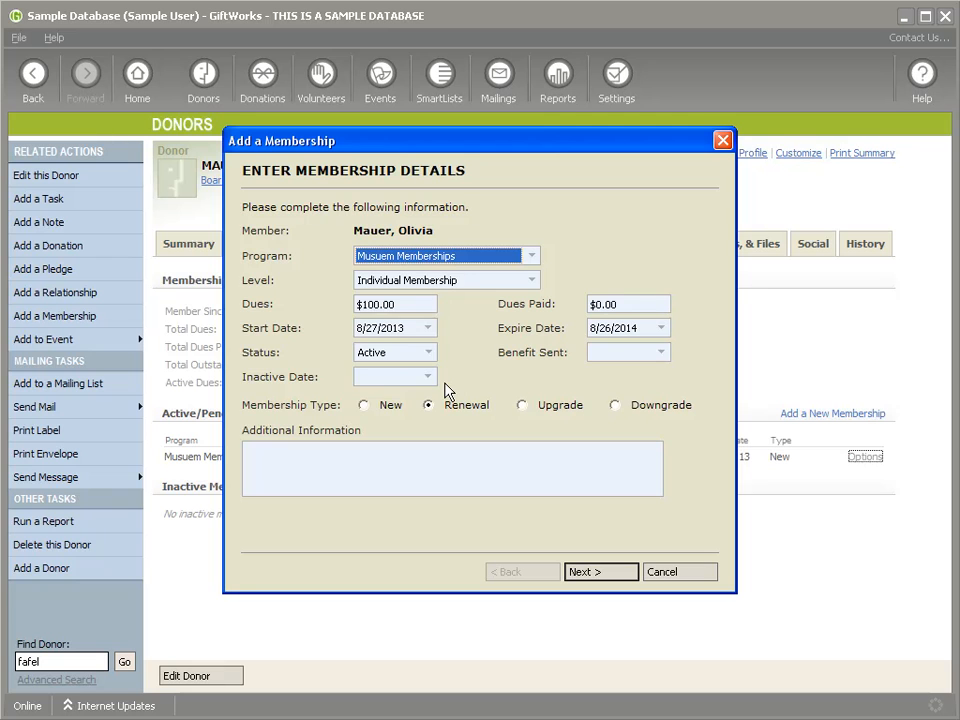
pyautogui.click(421, 305)
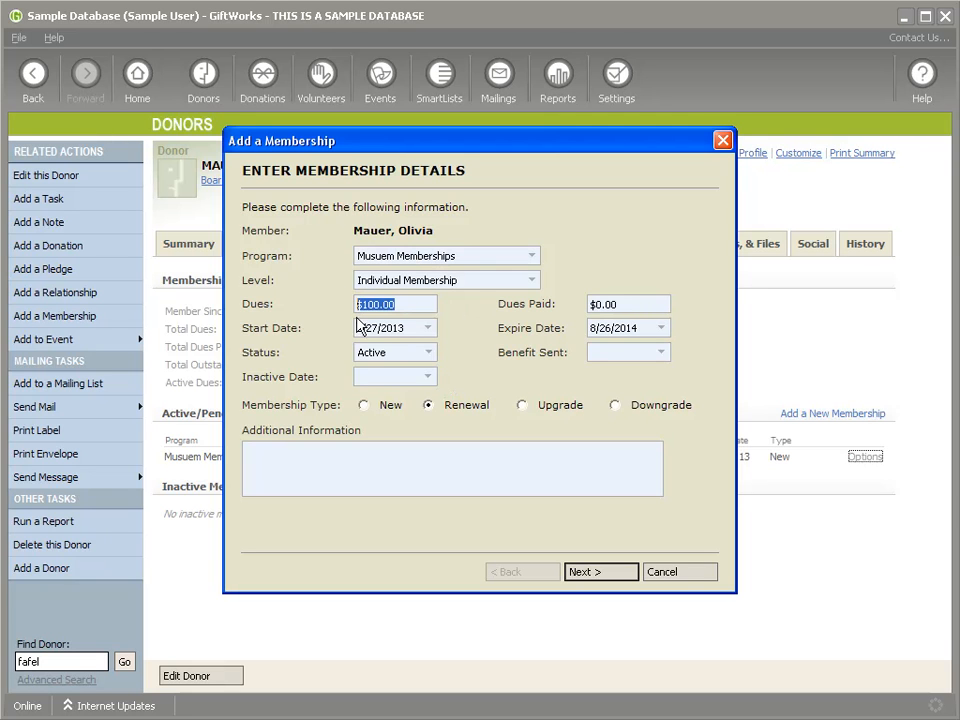
pyautogui.click(428, 330)
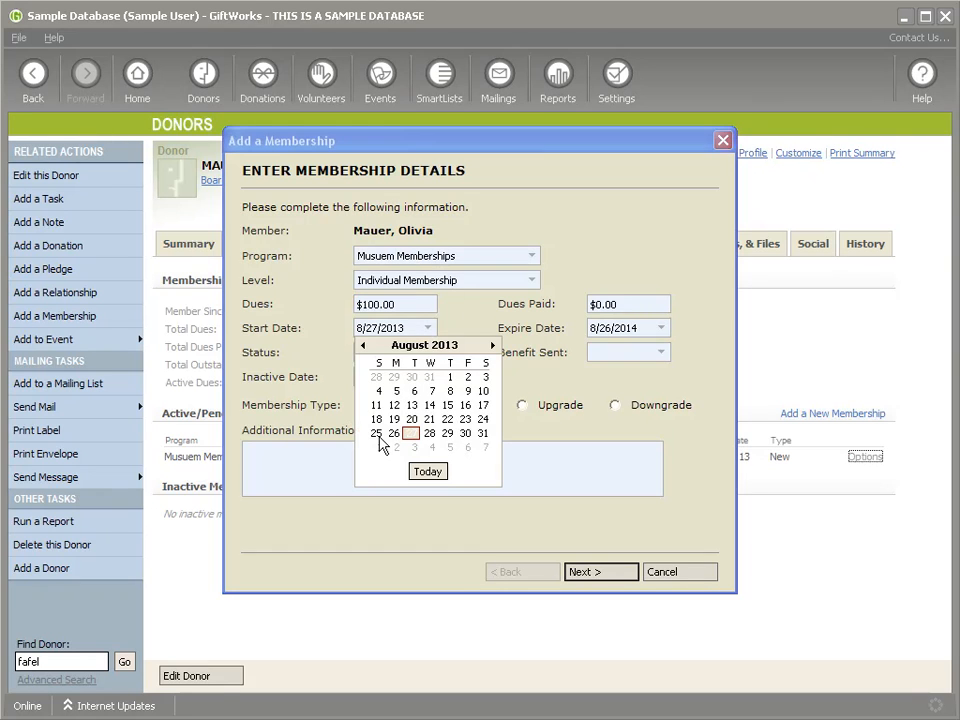
pyautogui.click(375, 449)
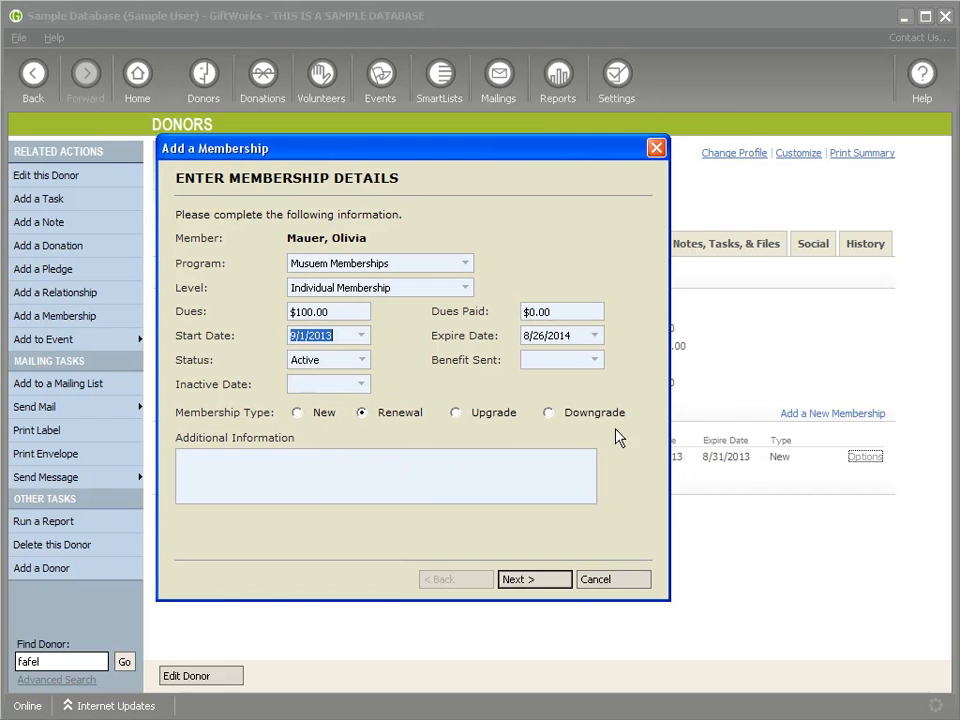
pyautogui.click(596, 336)
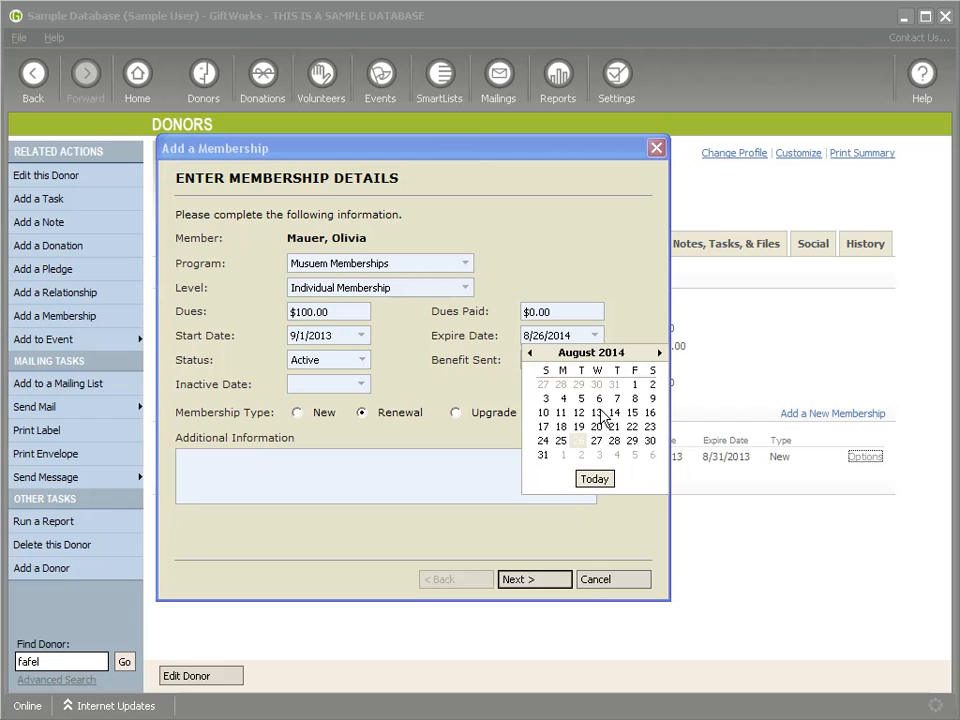
pyautogui.click(545, 454)
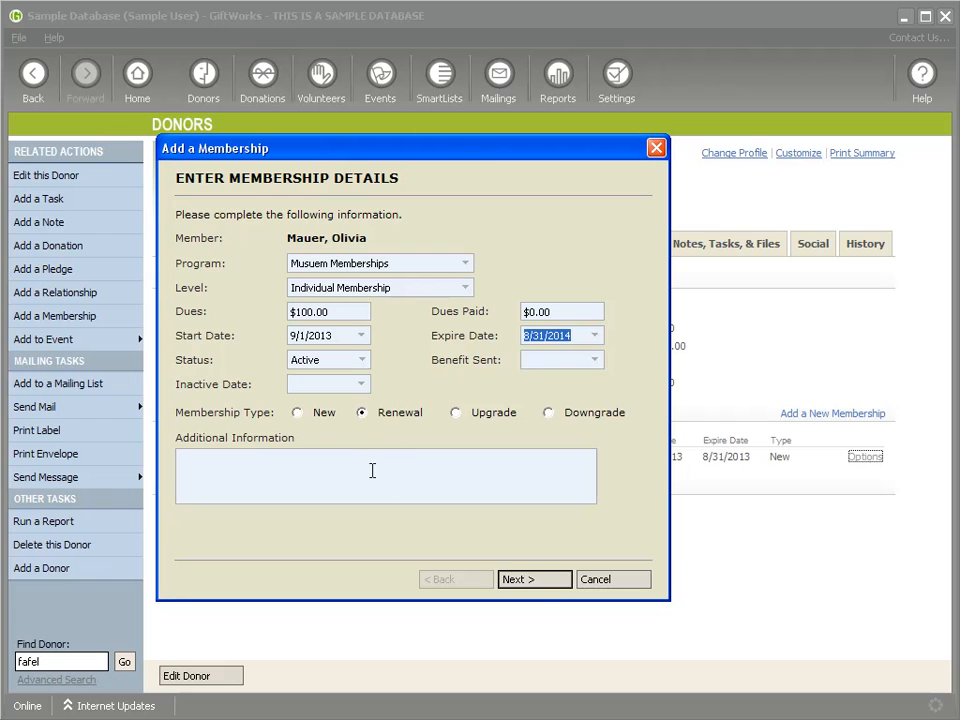
# Step: Keep the renewal Pending with $100.00 dues and finish saving it
pyautogui.click(541, 579)
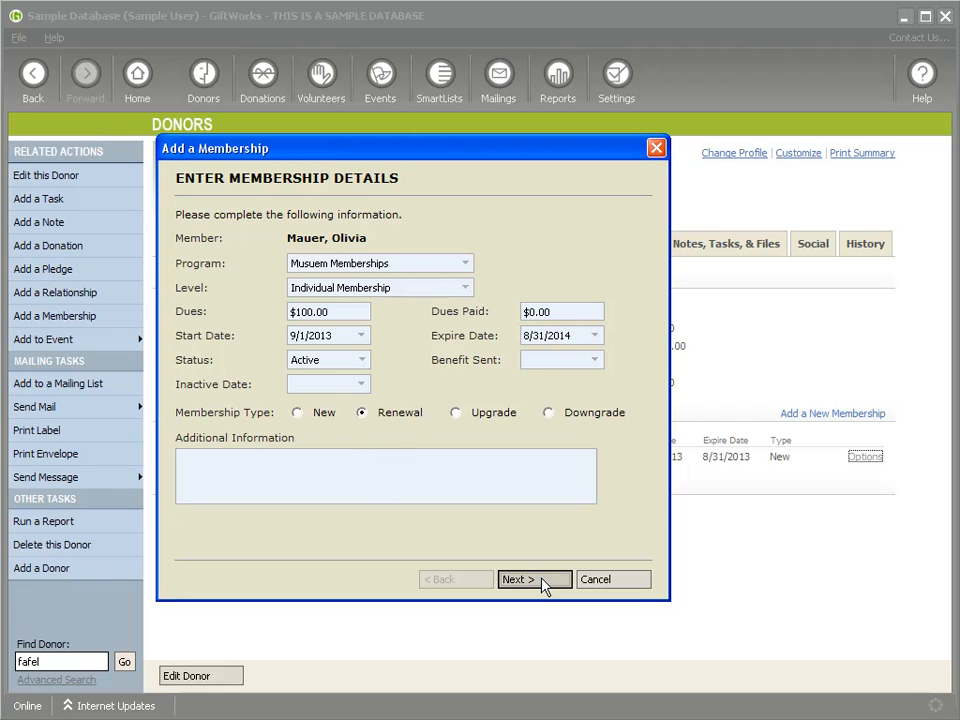
pyautogui.click(333, 362)
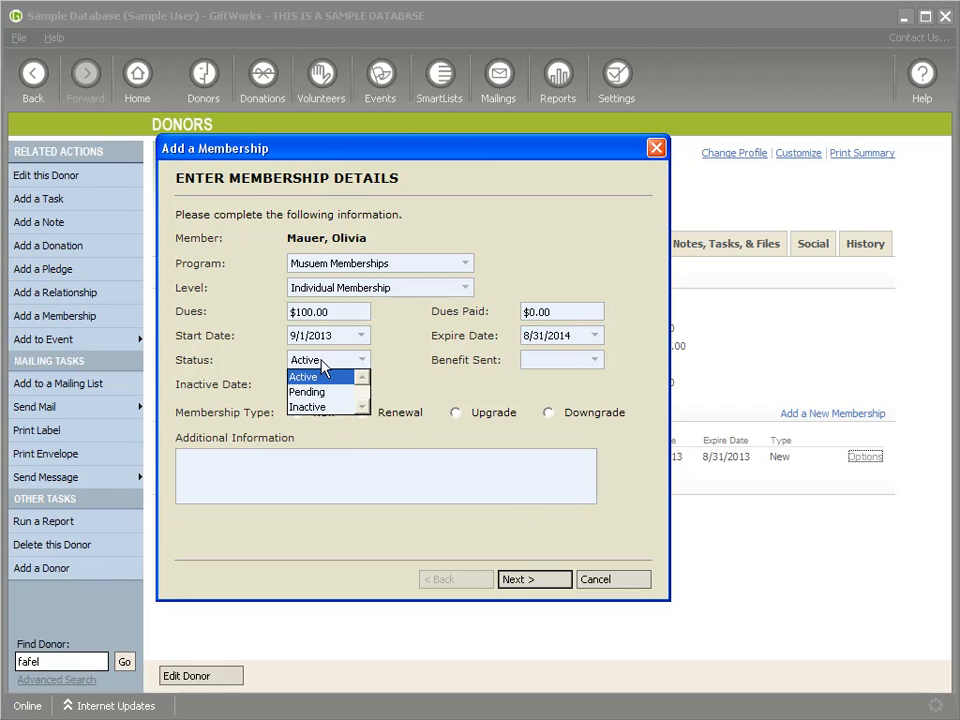
pyautogui.click(318, 376)
pyautogui.moveTo(544, 154); pyautogui.dragTo(400, 161)
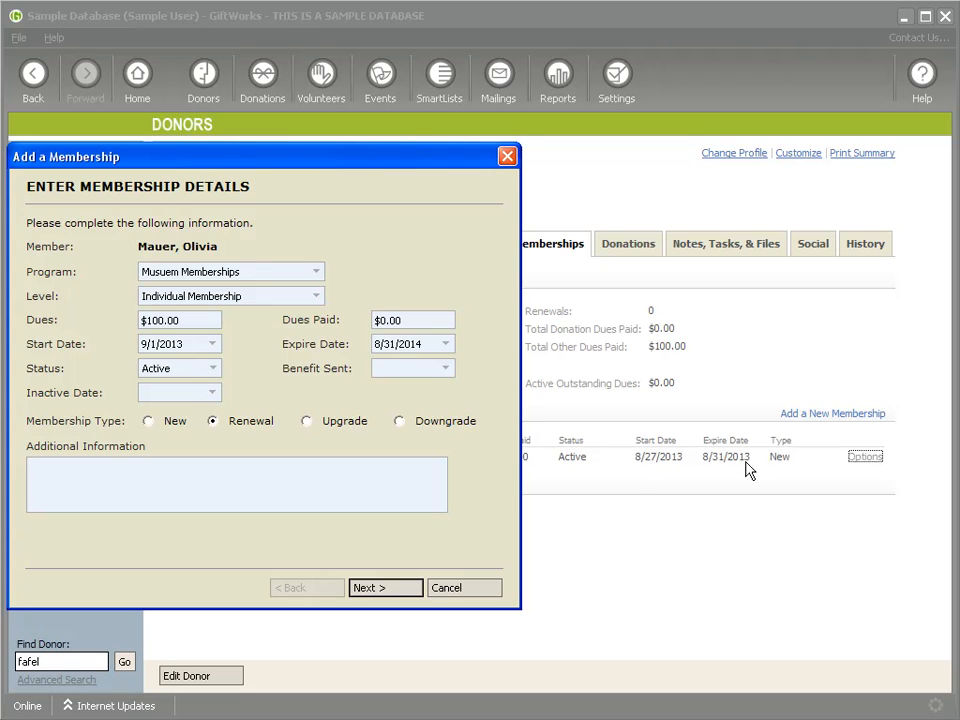
pyautogui.moveTo(347, 162); pyautogui.dragTo(541, 160)
pyautogui.click(575, 587)
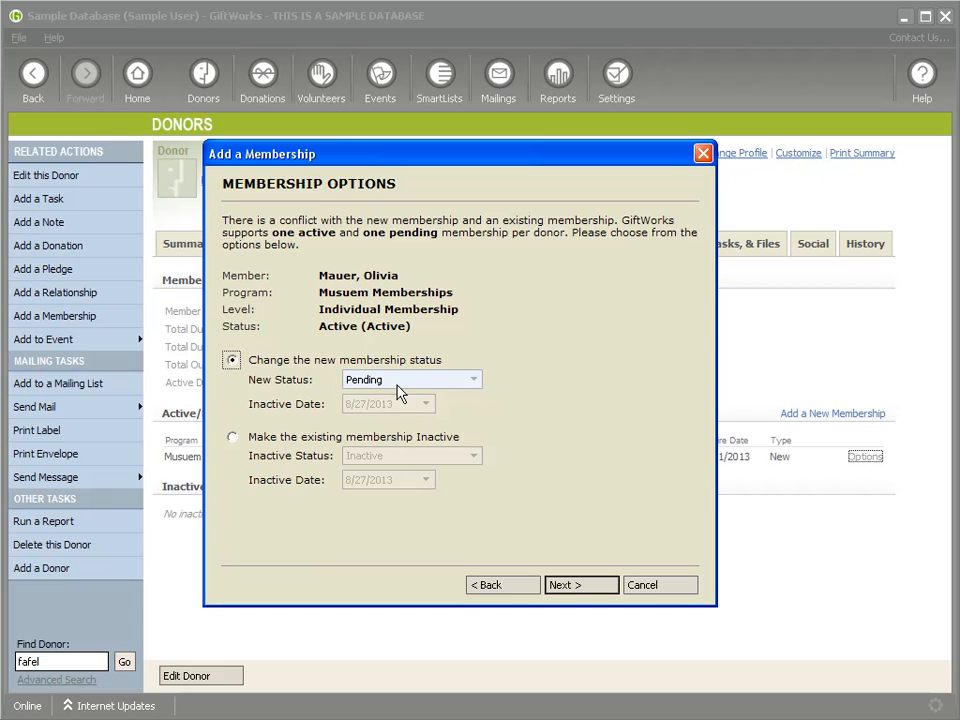
pyautogui.click(576, 587)
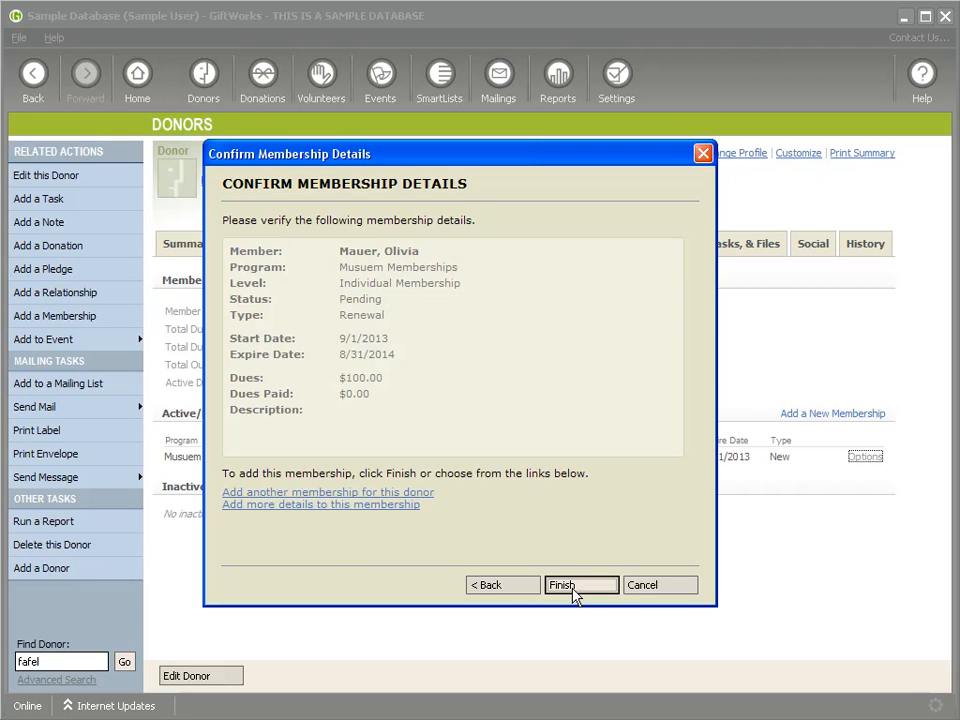
pyautogui.click(572, 587)
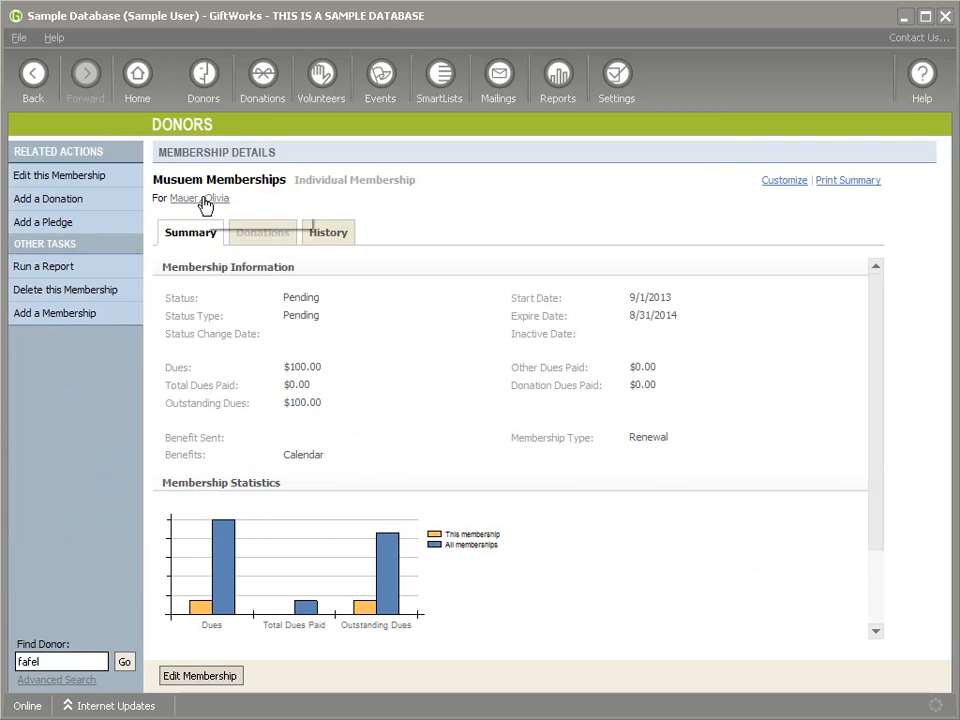
# Step: Reopen the donor's Memberships tab and compare the Active row with the Pending 9/1/2013–8/31/2014 renewal
pyautogui.click(207, 199)
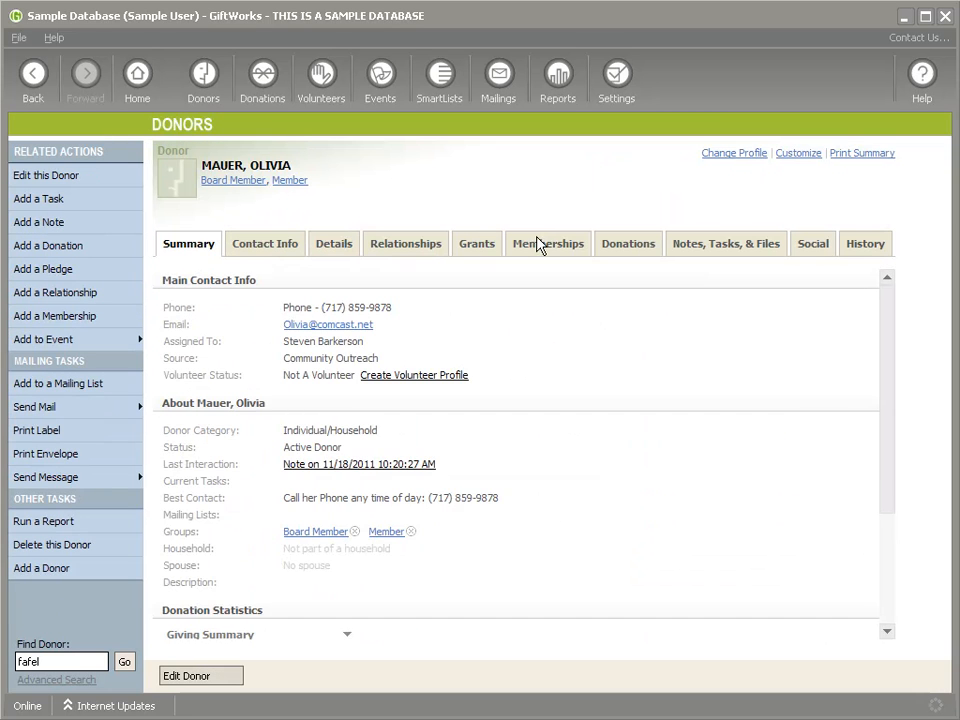
pyautogui.click(540, 246)
pyautogui.doubleClick(566, 455)
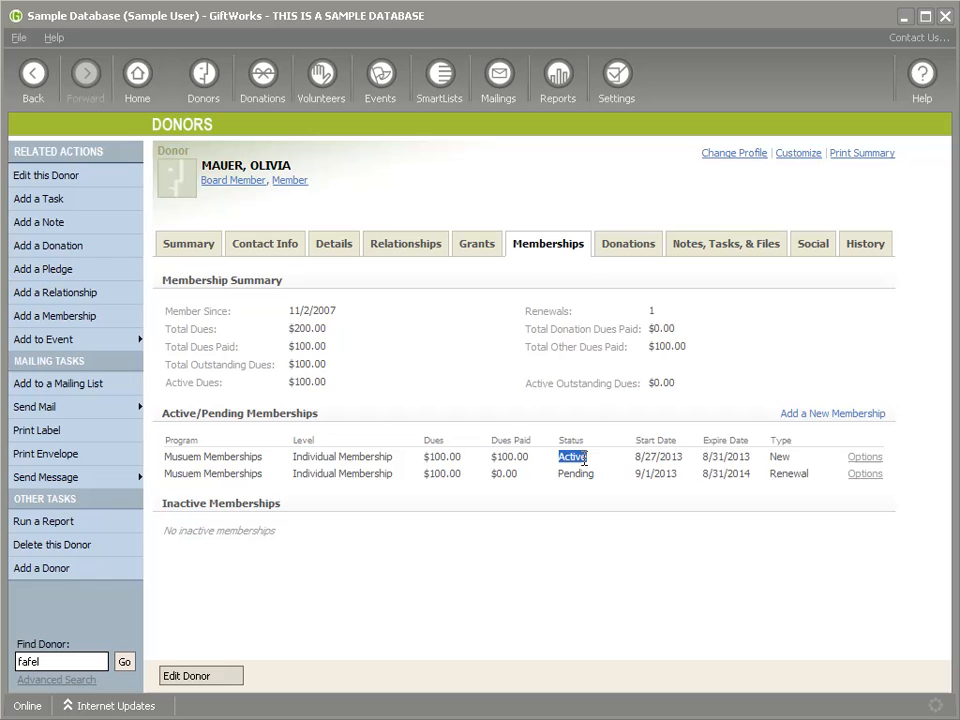
pyautogui.doubleClick(658, 456)
pyautogui.moveTo(709, 456); pyautogui.dragTo(750, 456)
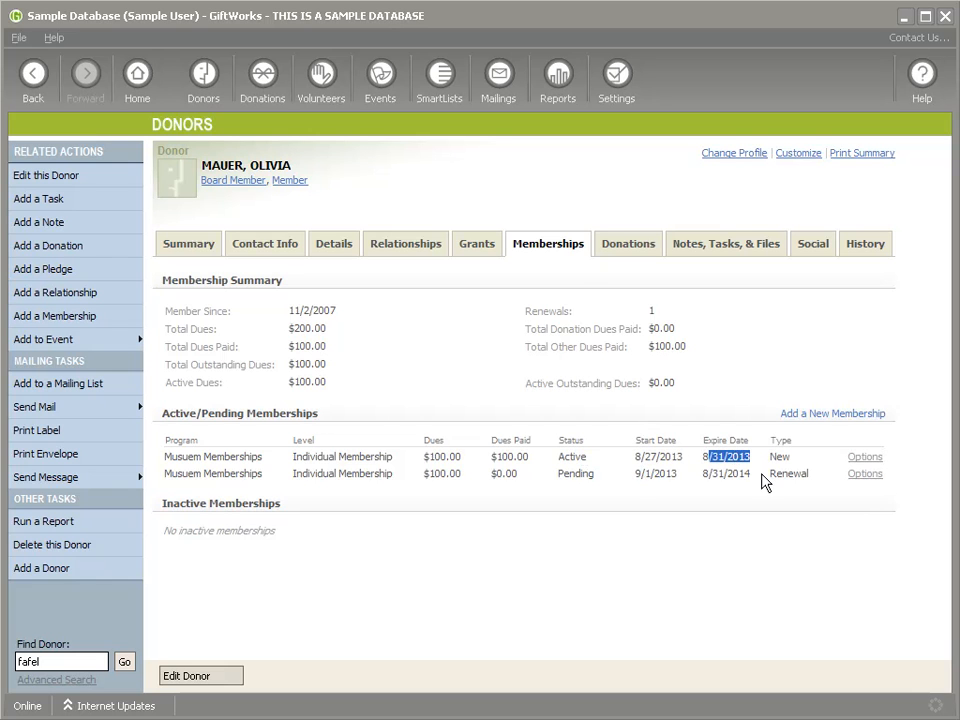
pyautogui.moveTo(633, 483); pyautogui.dragTo(751, 474)
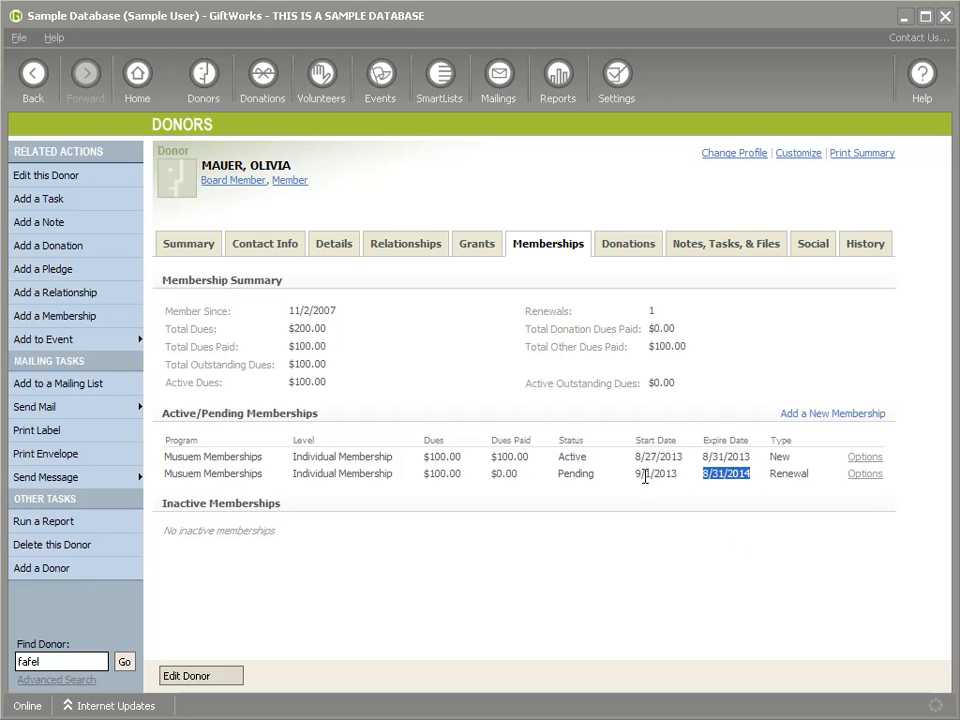
pyautogui.click(560, 476)
pyautogui.moveTo(560, 476); pyautogui.dragTo(594, 476)
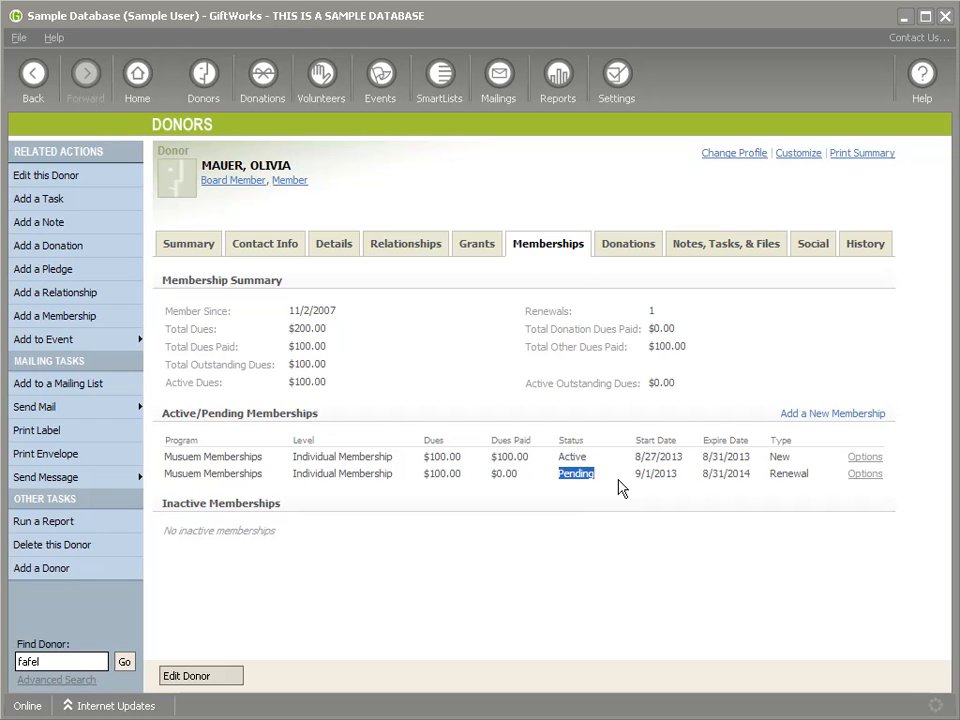
pyautogui.click(574, 473)
pyautogui.moveTo(561, 476); pyautogui.dragTo(676, 481)
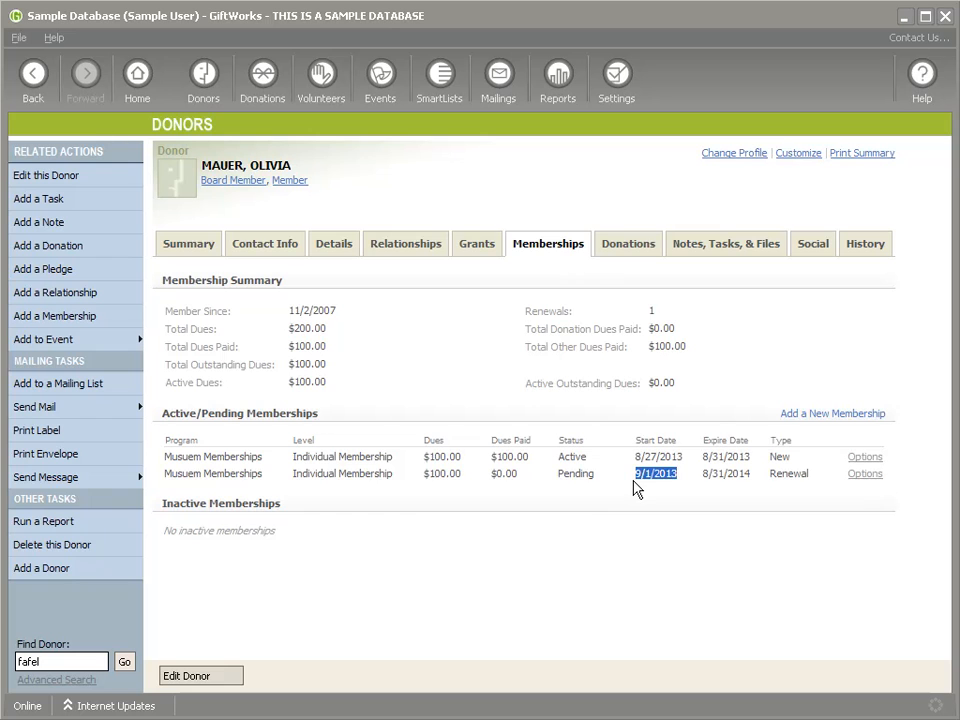
pyautogui.doubleClick(572, 475)
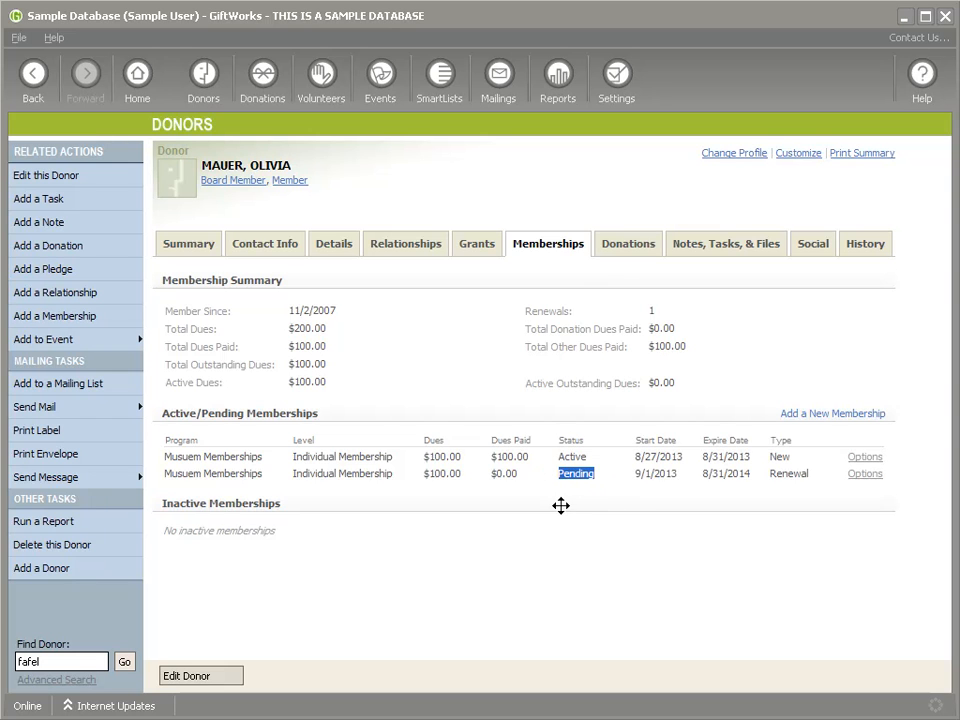
# Step: Note the home-page membership reminder, then go to Settings > Tools, Updates, and Integration > Process Memberships
pyautogui.click(138, 80)
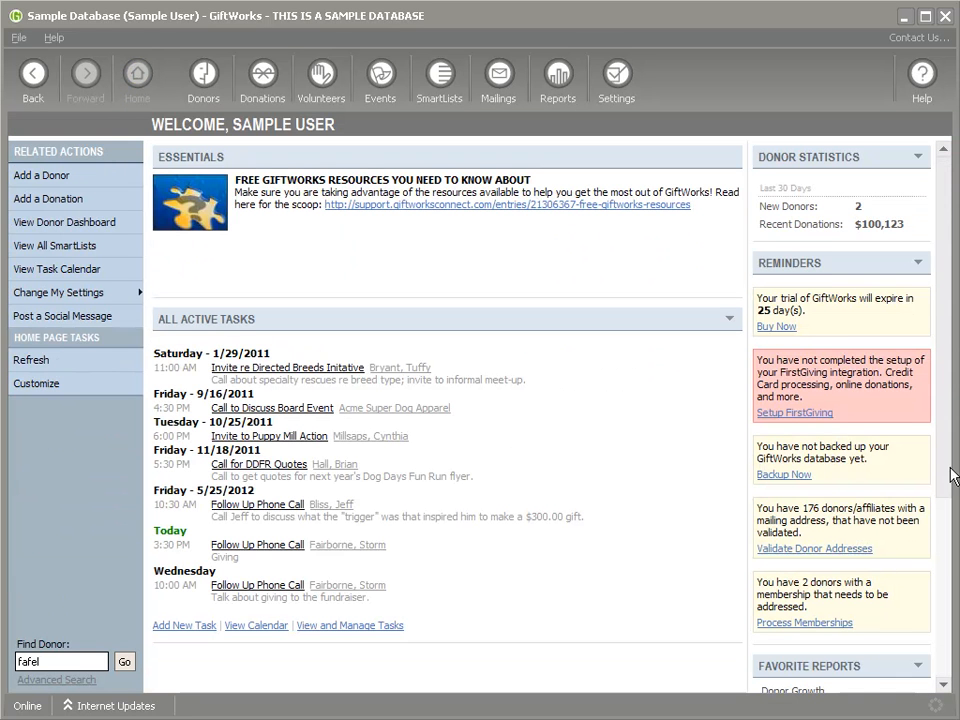
pyautogui.scroll(-1, 850, 380)
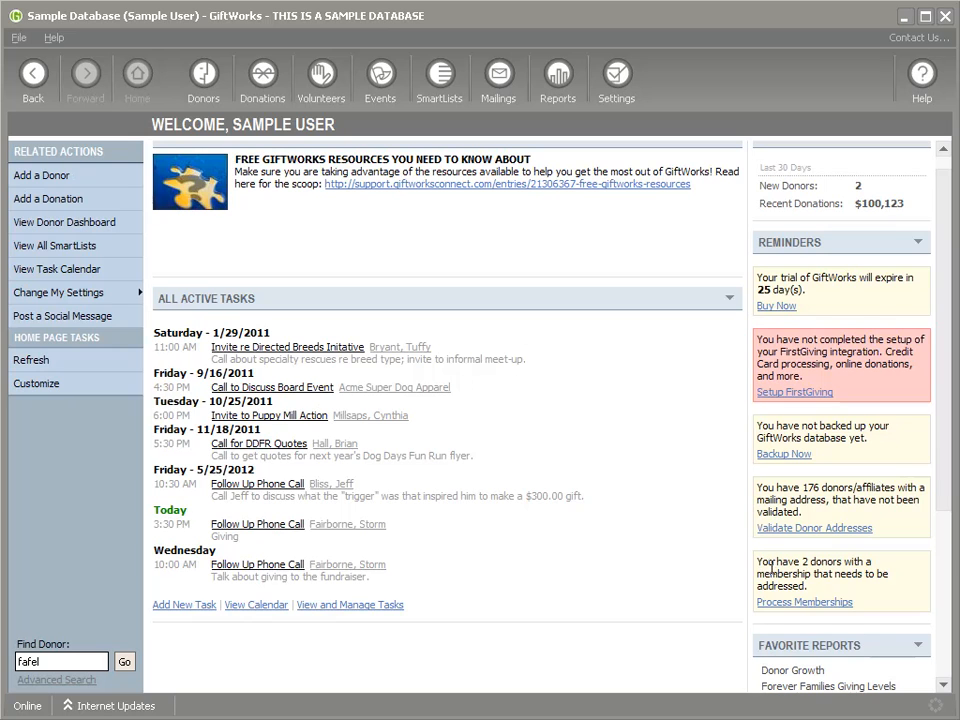
pyautogui.moveTo(758, 570); pyautogui.dragTo(853, 597)
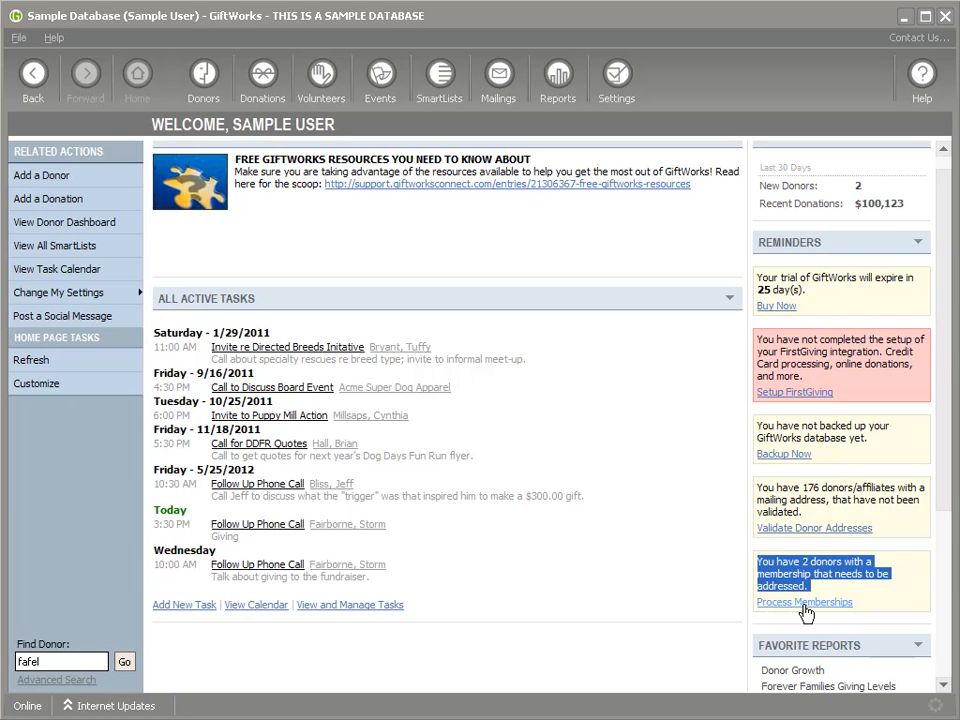
pyautogui.click(617, 80)
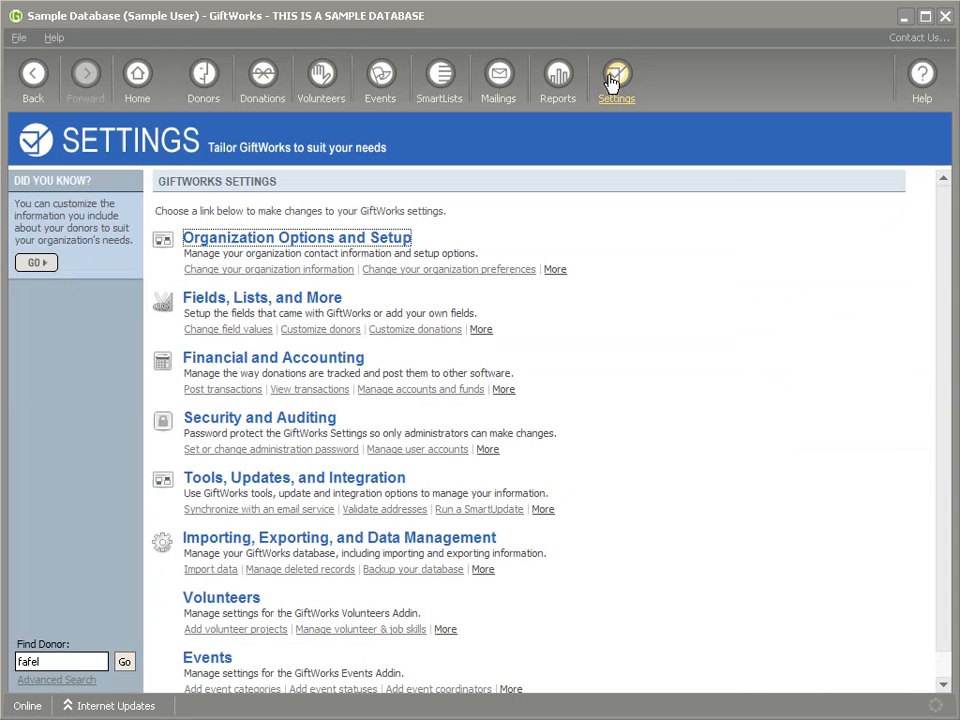
pyautogui.click(281, 485)
pyautogui.click(258, 553)
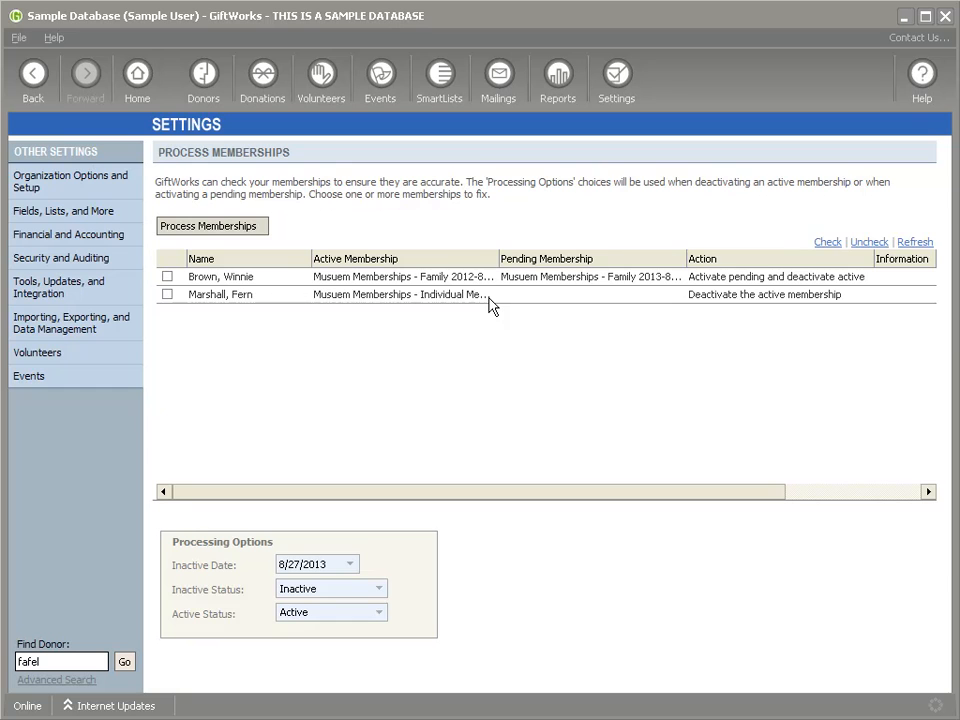
# Step: Check both flagged donors' memberships for processing
pyautogui.click(214, 279)
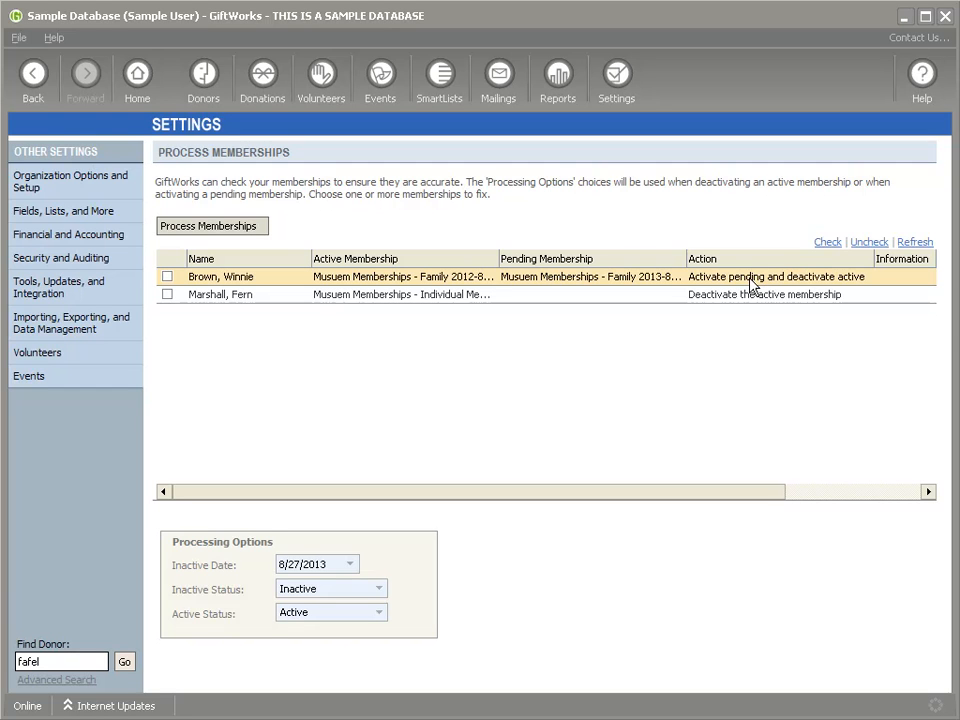
pyautogui.click(168, 276)
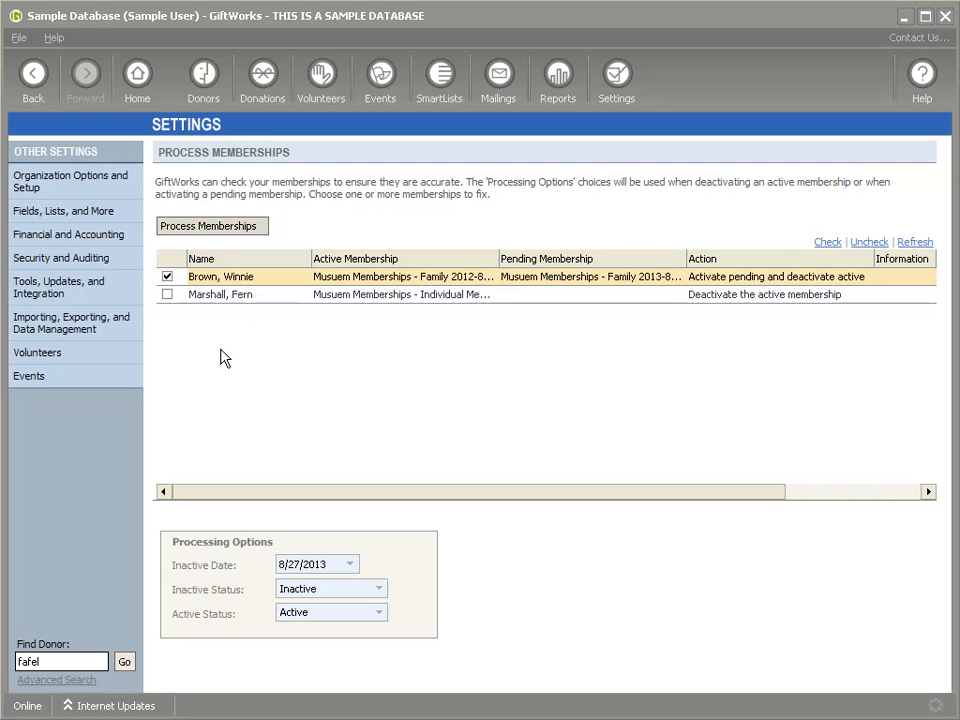
pyautogui.click(216, 298)
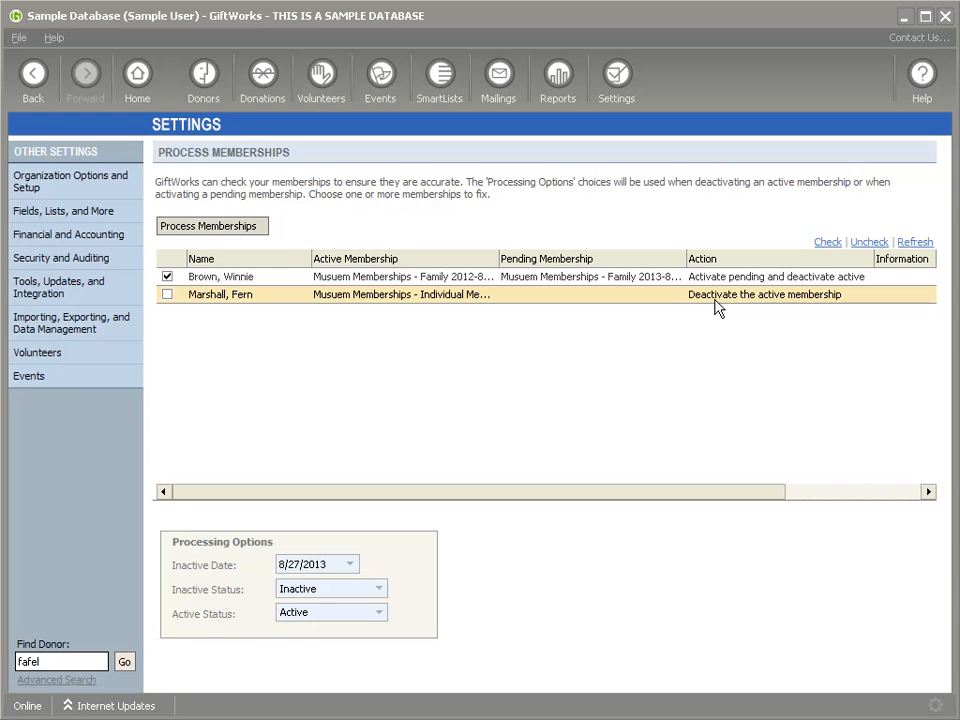
pyautogui.click(167, 294)
# Step: Process the checked memberships and review the summary: 1 activated, 2 deactivated
pyautogui.click(207, 230)
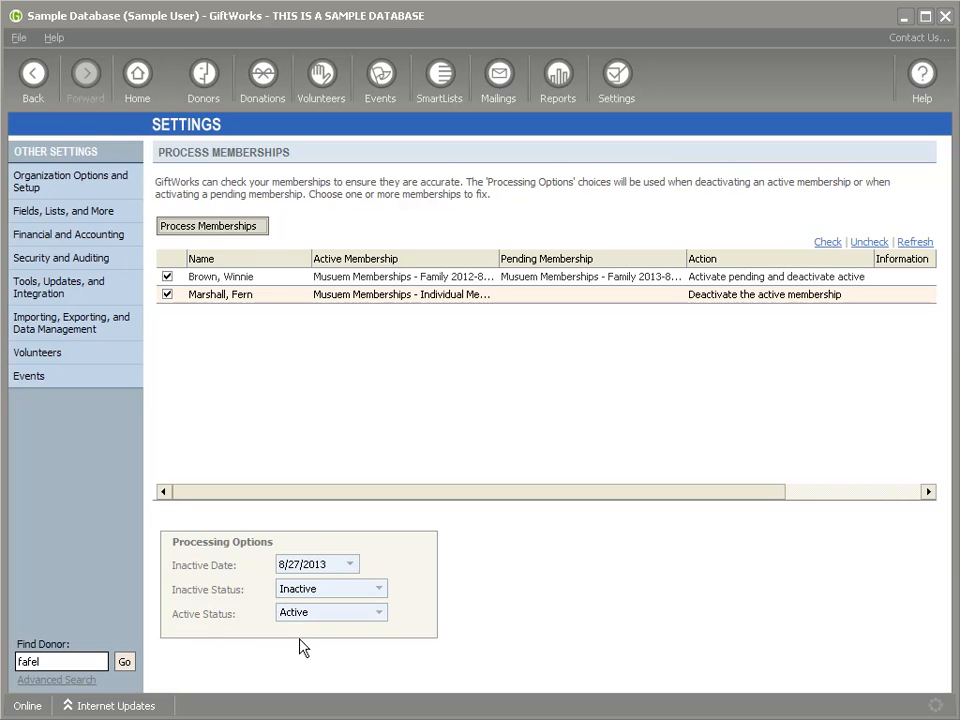
pyautogui.click(209, 222)
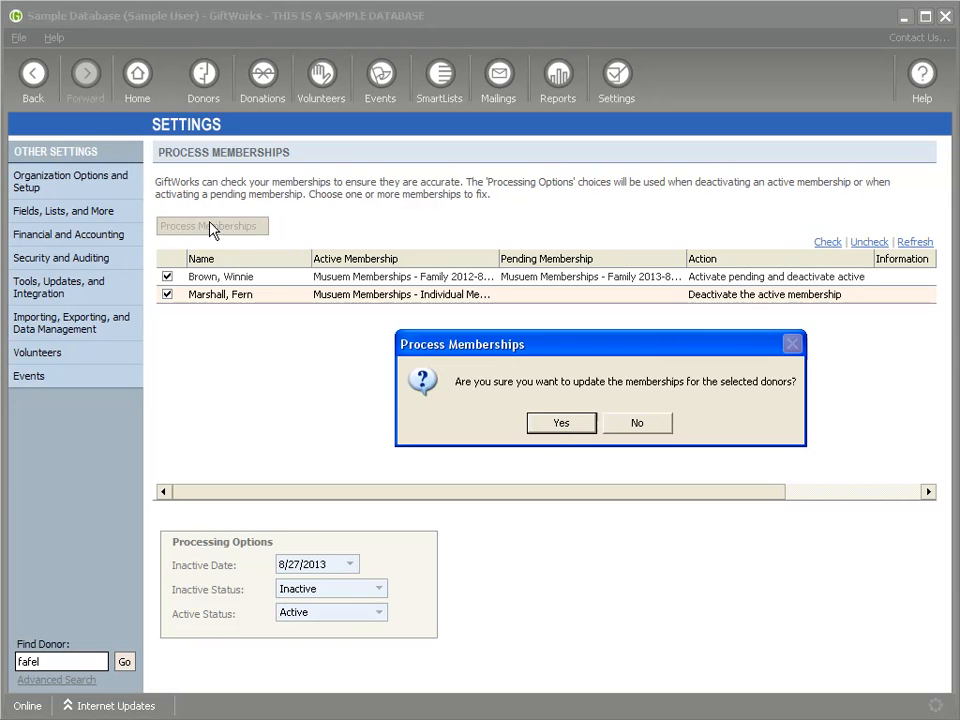
pyautogui.click(557, 424)
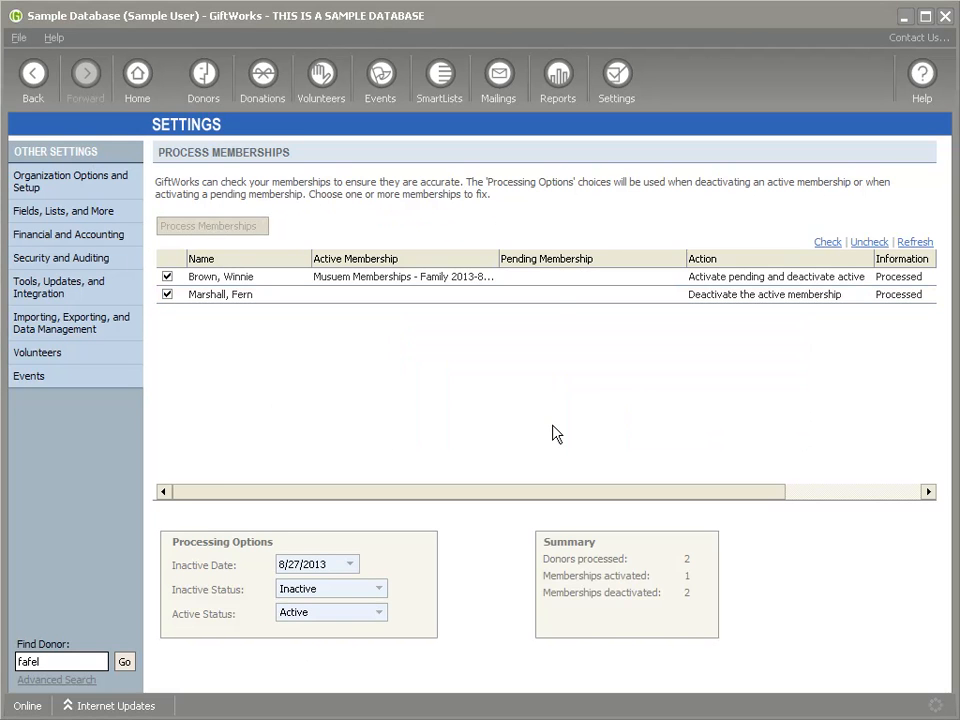
pyautogui.doubleClick(687, 576)
pyautogui.moveTo(545, 592); pyautogui.dragTo(688, 593)
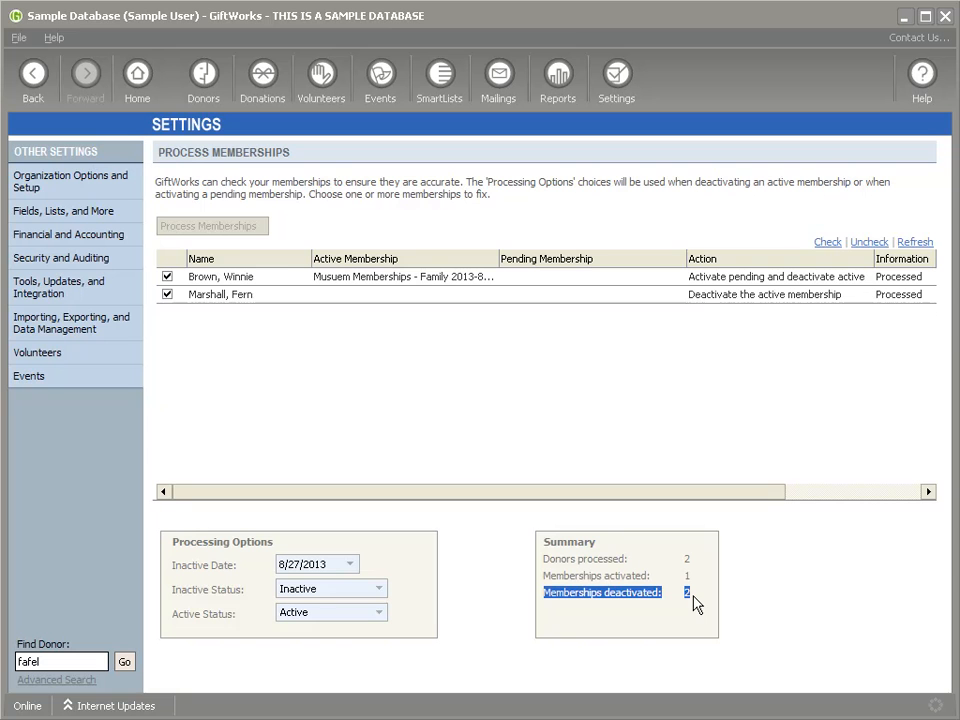
pyautogui.click(230, 296)
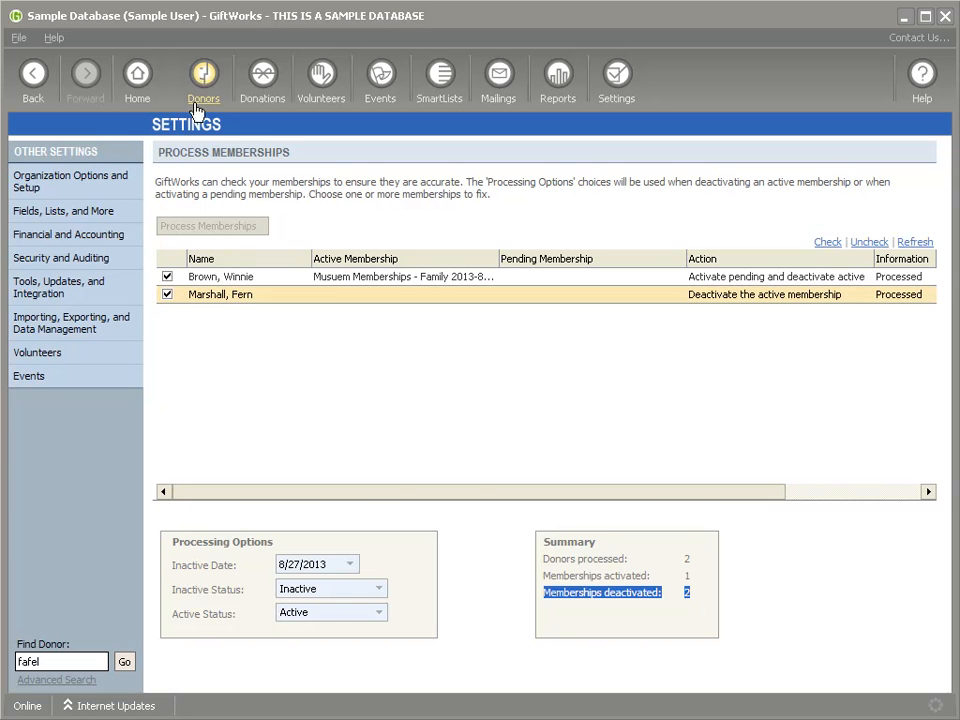
# Step: Search Donors by name for the Family-membership donor and open their record
pyautogui.click(204, 80)
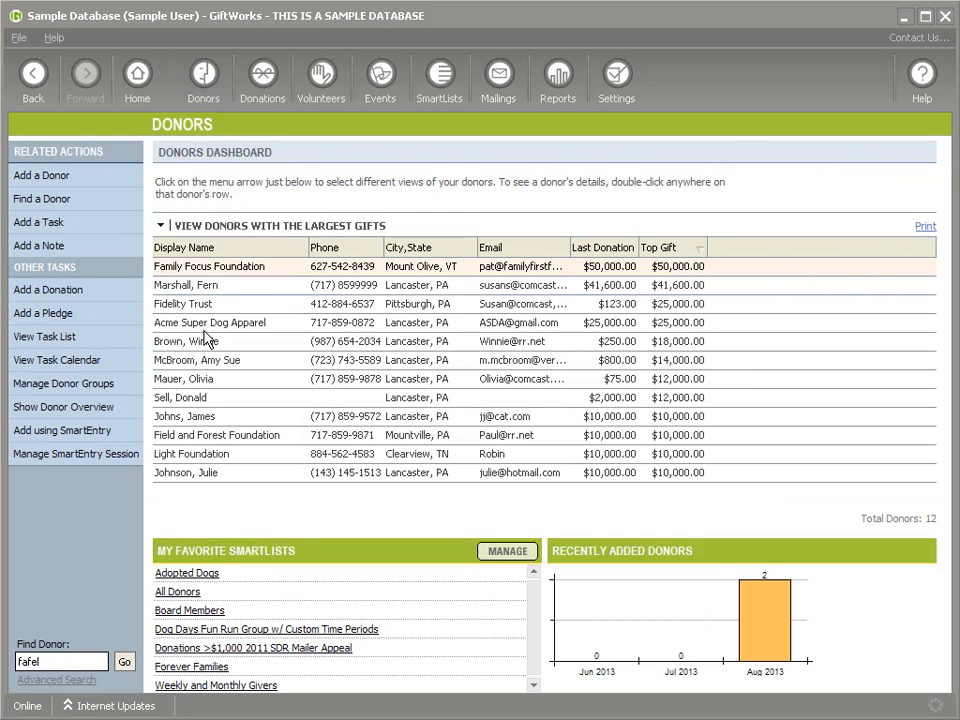
pyautogui.doubleClick(88, 661)
pyautogui.write('winnie')
pyautogui.press('Return')
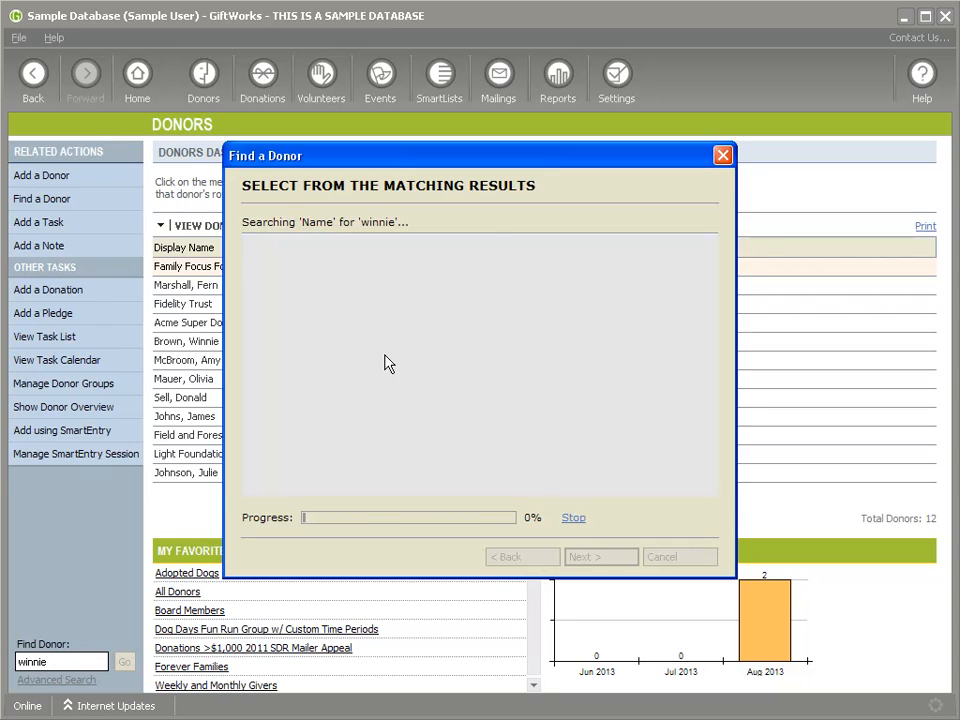
pyautogui.doubleClick(358, 258)
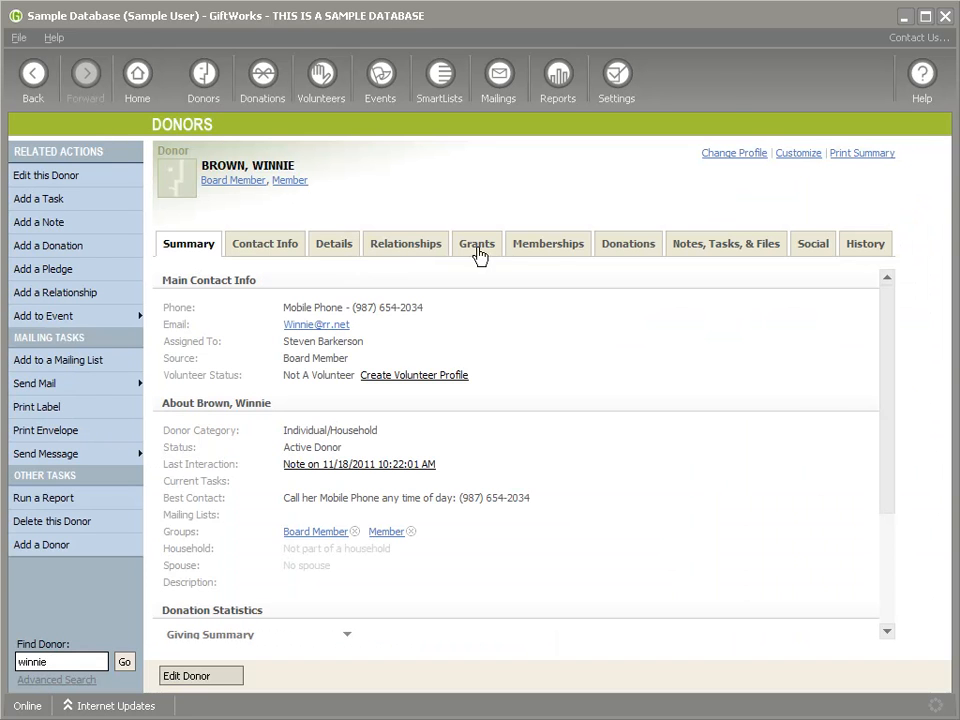
# Step: Compare the donor's new Active membership with the old Inactive one's start and expire dates
pyautogui.click(560, 246)
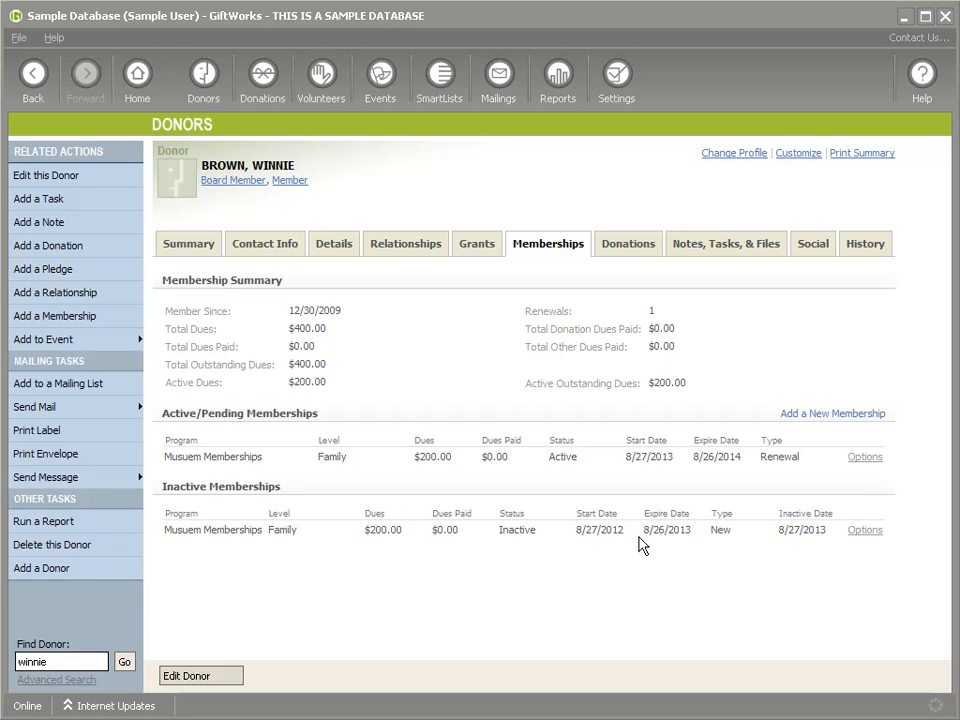
pyautogui.moveTo(651, 531); pyautogui.dragTo(687, 531)
pyautogui.doubleClick(560, 456)
pyautogui.moveTo(628, 457); pyautogui.dragTo(741, 458)
pyautogui.moveTo(576, 531); pyautogui.dragTo(712, 530)
pyautogui.moveTo(48, 661); pyautogui.dragTo(16, 661)
# Step: Find the second donor and review their lapsed membership expiring 8/25/2013, with no active membership
pyautogui.write('fern')
pyautogui.press('Return')
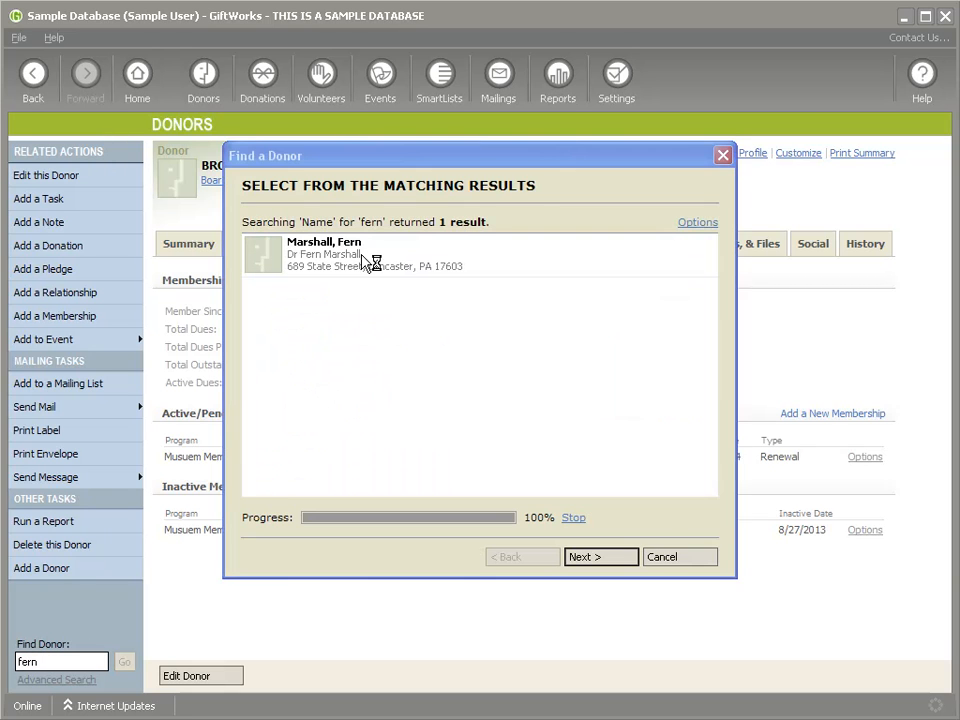
pyautogui.doubleClick(363, 262)
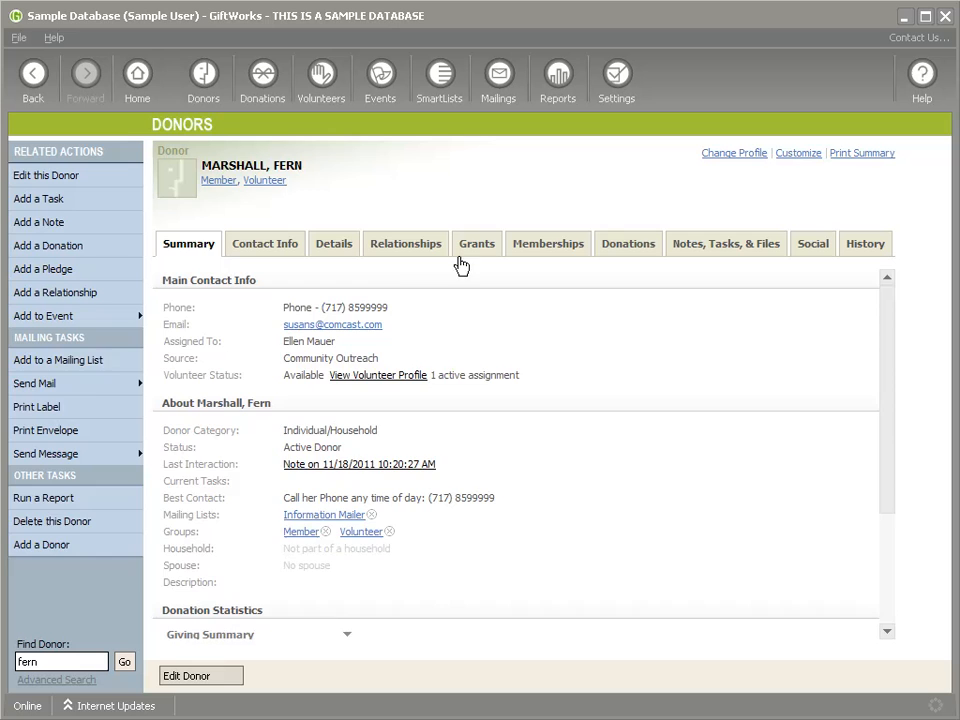
pyautogui.click(550, 247)
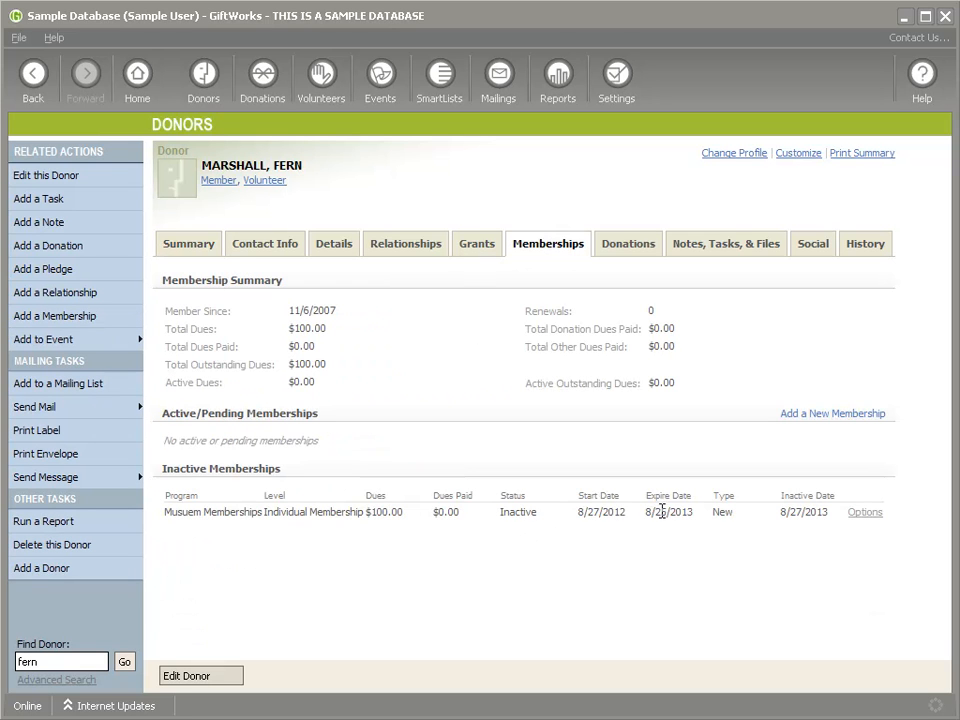
pyautogui.moveTo(646, 512); pyautogui.dragTo(686, 513)
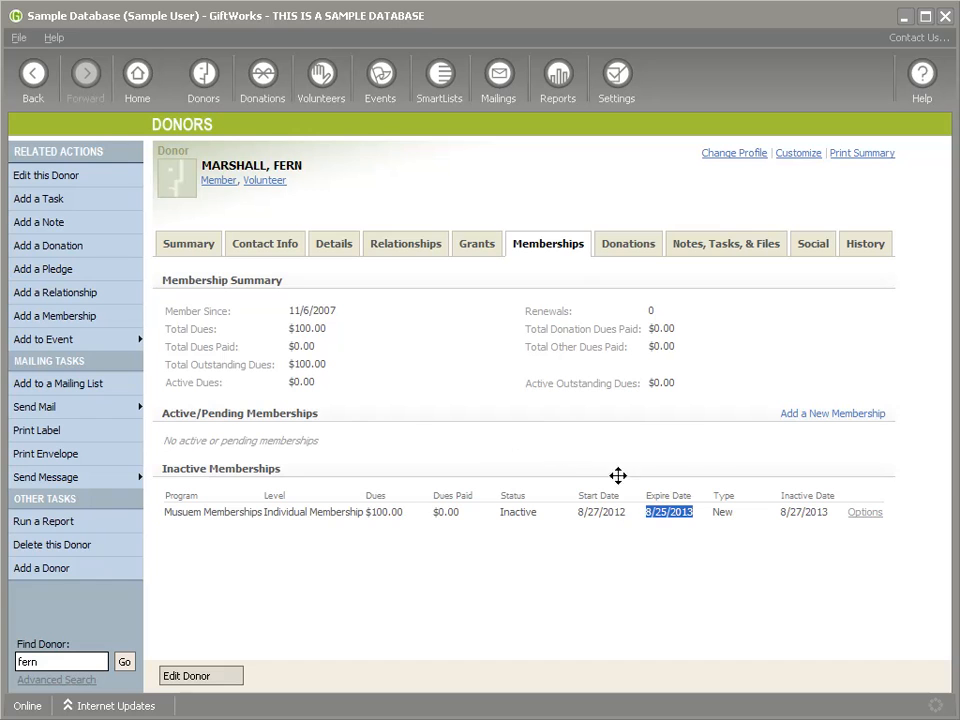
pyautogui.moveTo(180, 440); pyautogui.dragTo(321, 437)
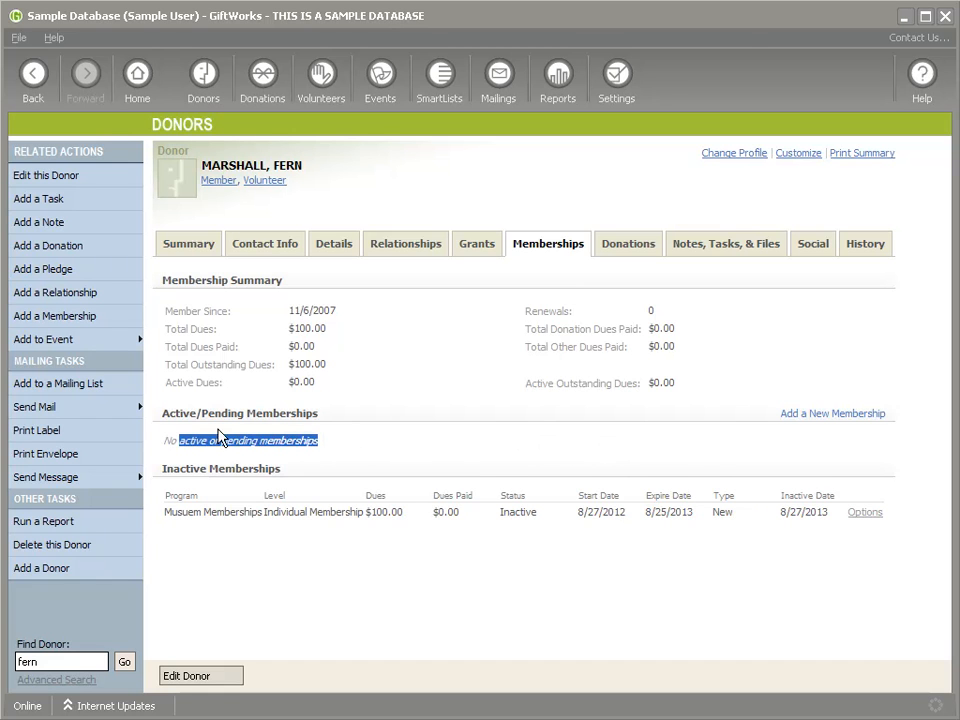
pyautogui.click(580, 520)
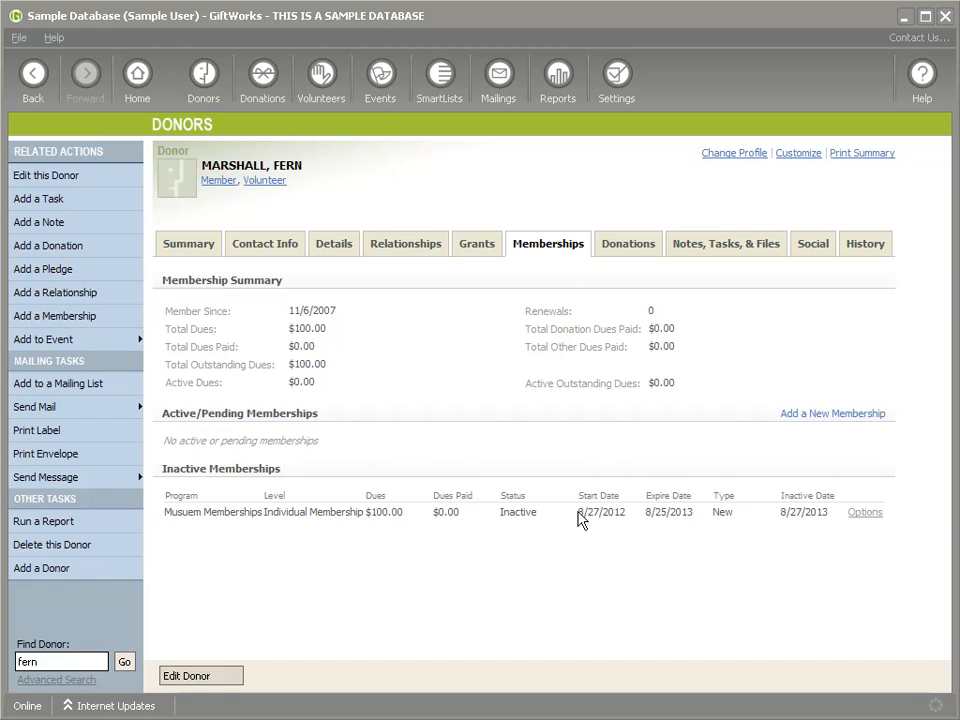
# Step: Renew the lapsed Individual Membership from 8/25/2013 to 8/26/2014 and return to the donor's record
pyautogui.click(864, 512)
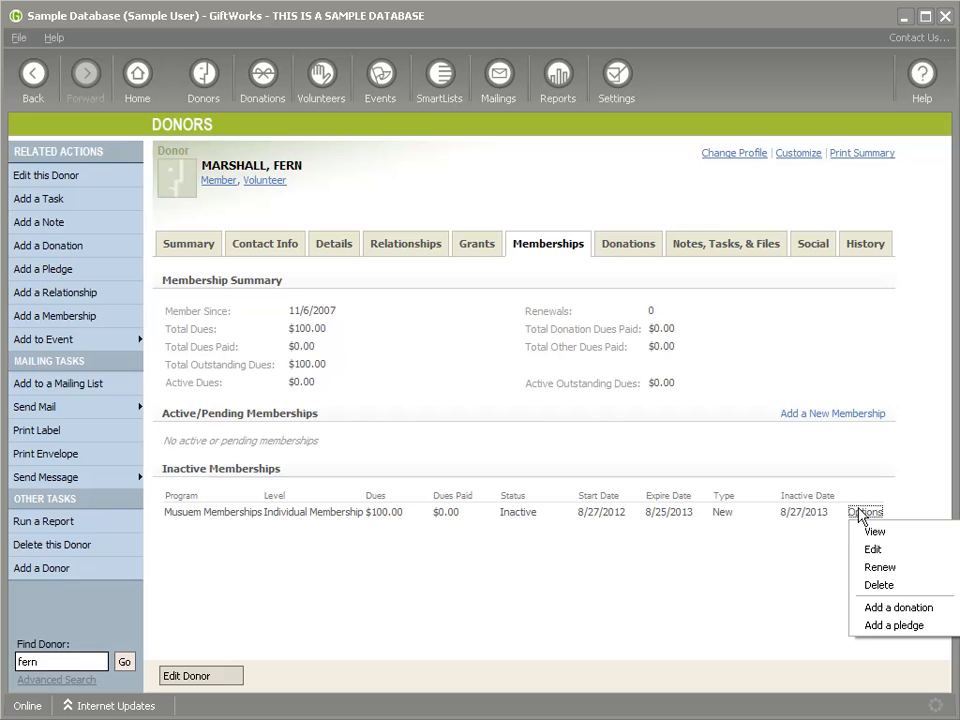
pyautogui.click(880, 567)
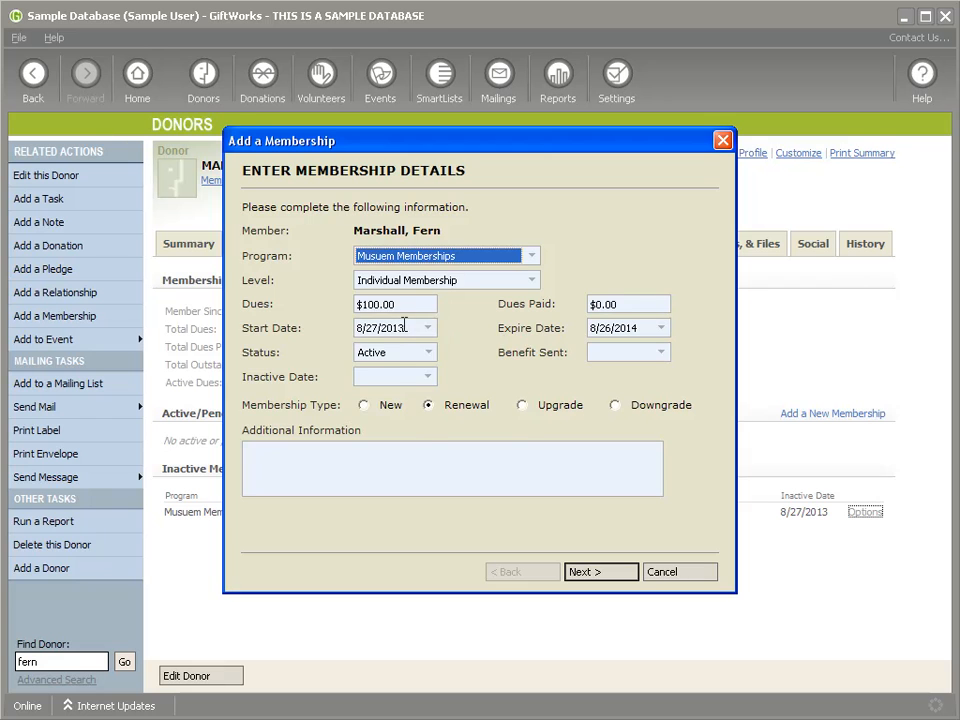
pyautogui.click(429, 328)
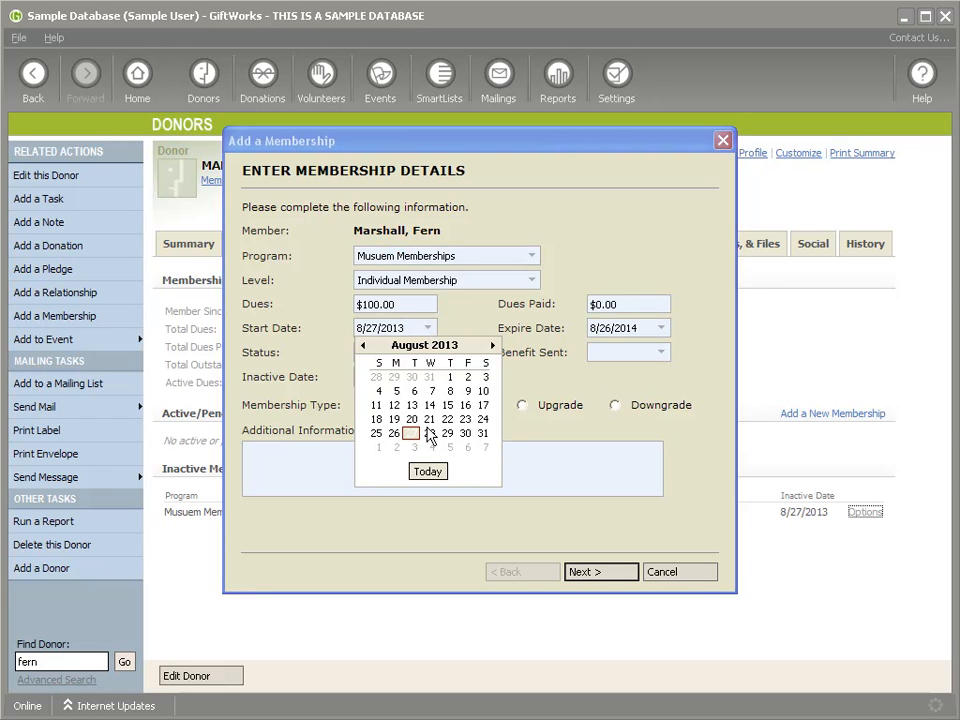
pyautogui.click(378, 434)
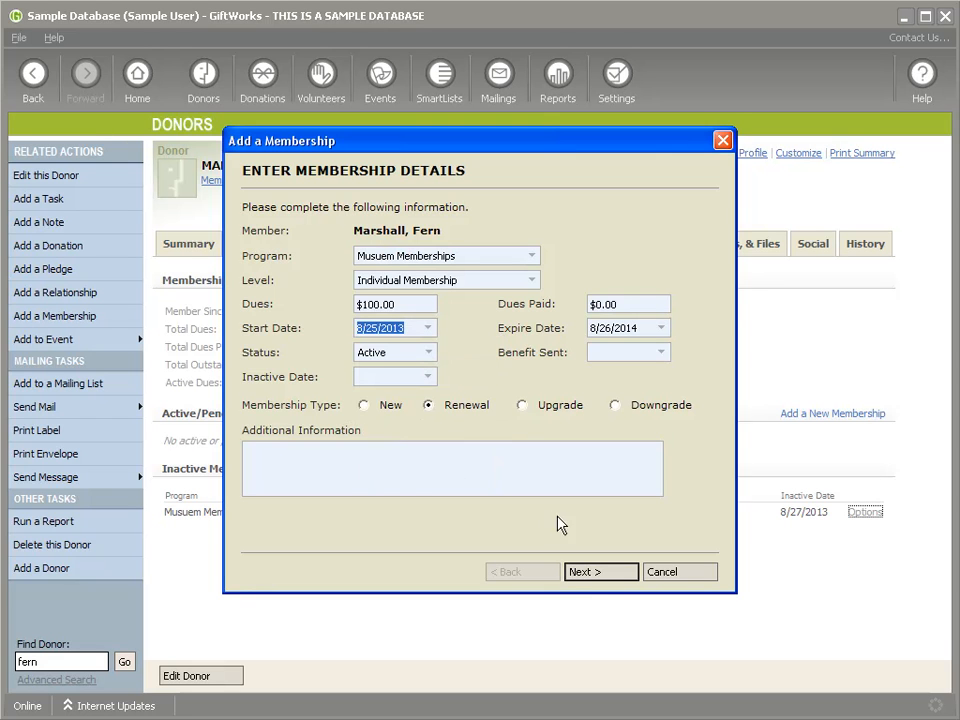
pyautogui.click(594, 576)
pyautogui.click(595, 578)
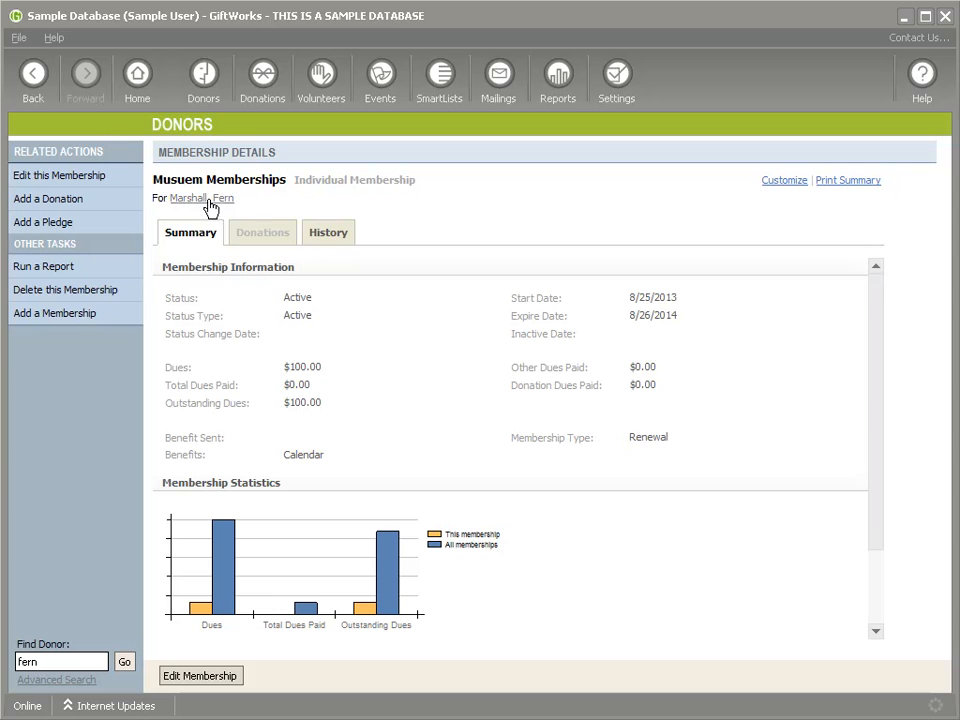
pyautogui.click(210, 200)
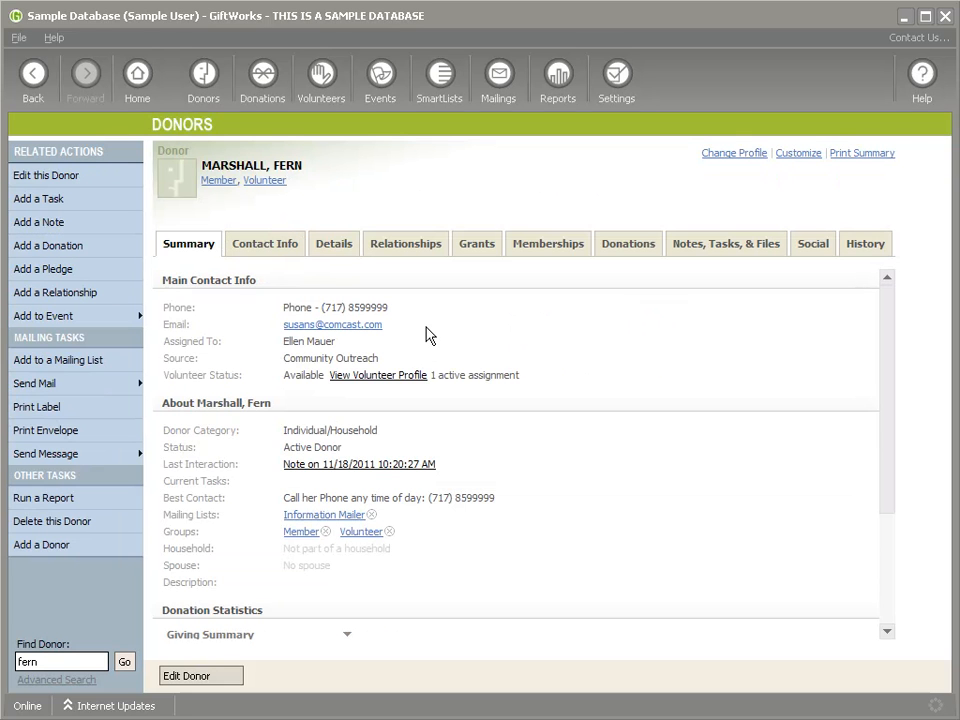
# Step: Add a $100 donation paying the renewed membership's dues in full, then go to SmartLists
pyautogui.click(549, 248)
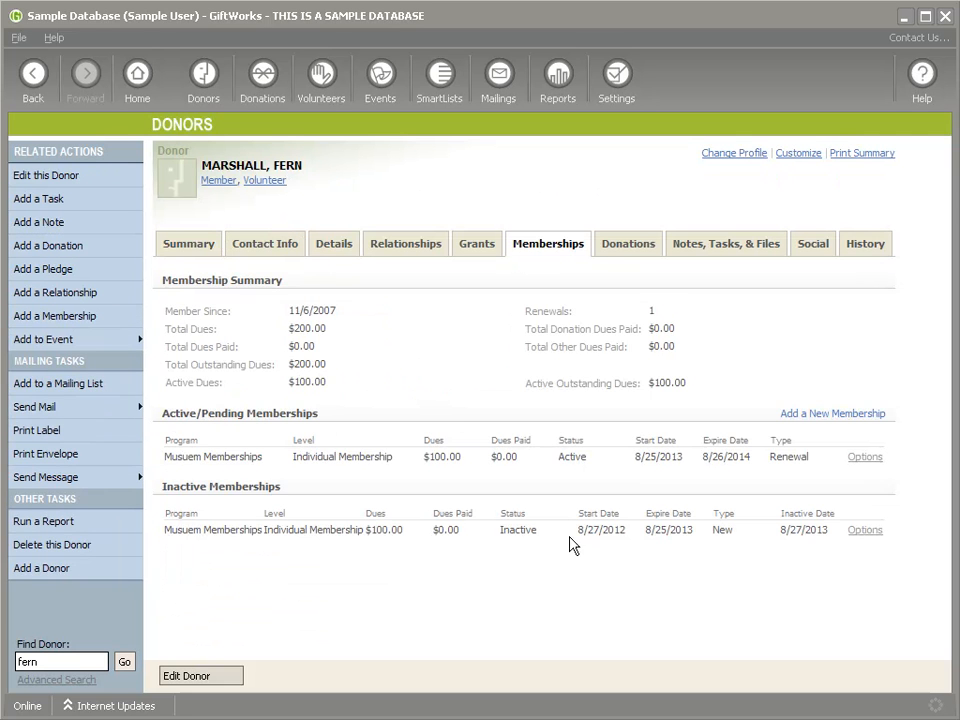
pyautogui.doubleClick(572, 457)
pyautogui.click(862, 459)
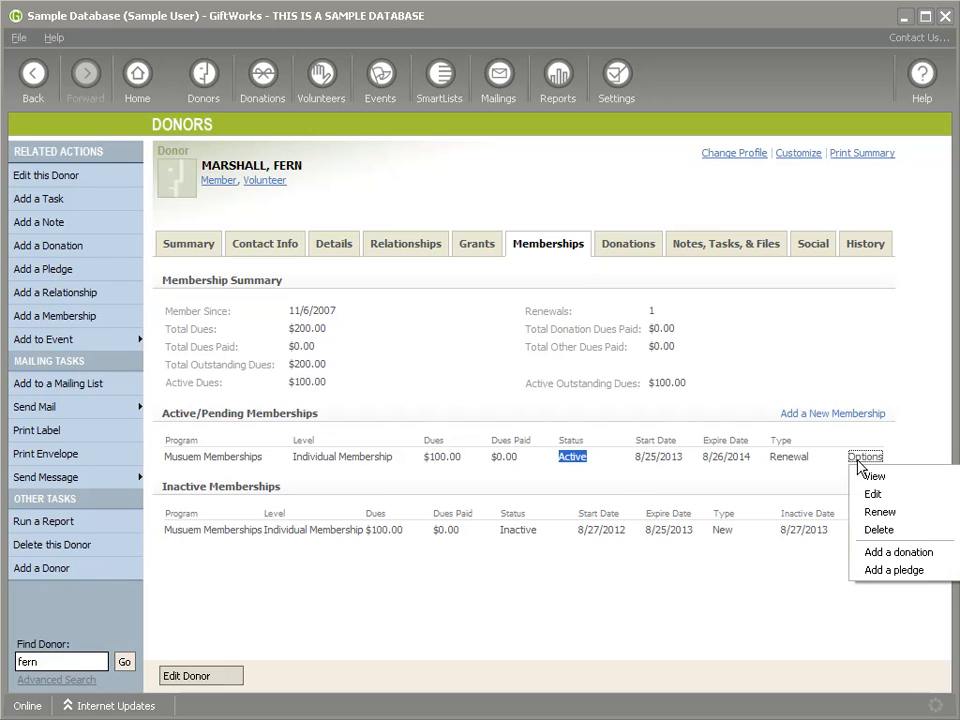
pyautogui.click(899, 556)
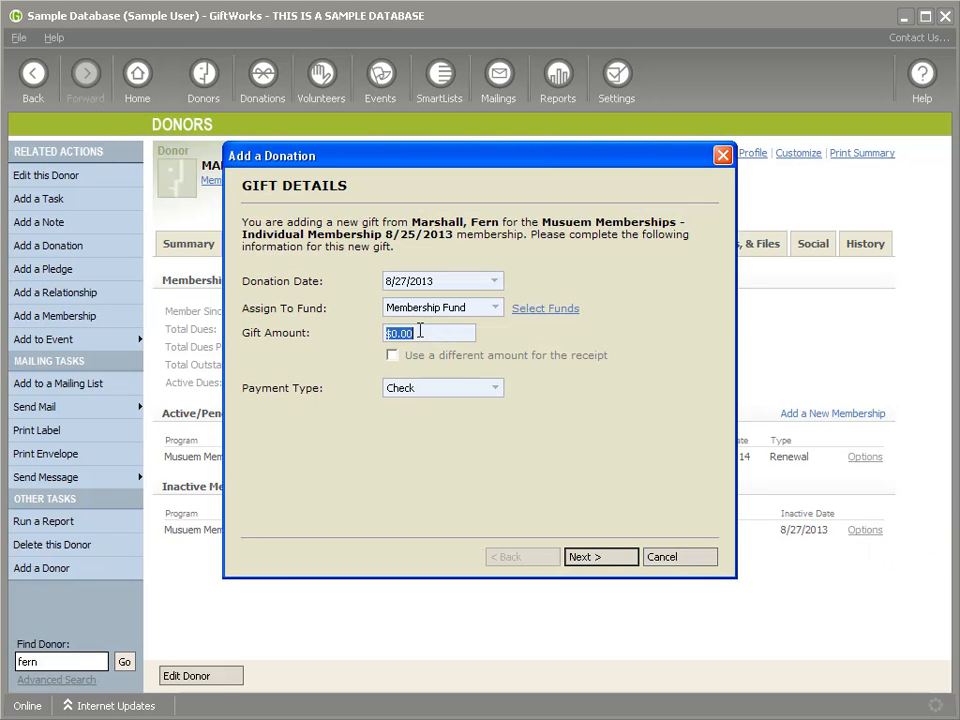
pyautogui.moveTo(547, 155); pyautogui.dragTo(583, 199)
pyautogui.write('$100')
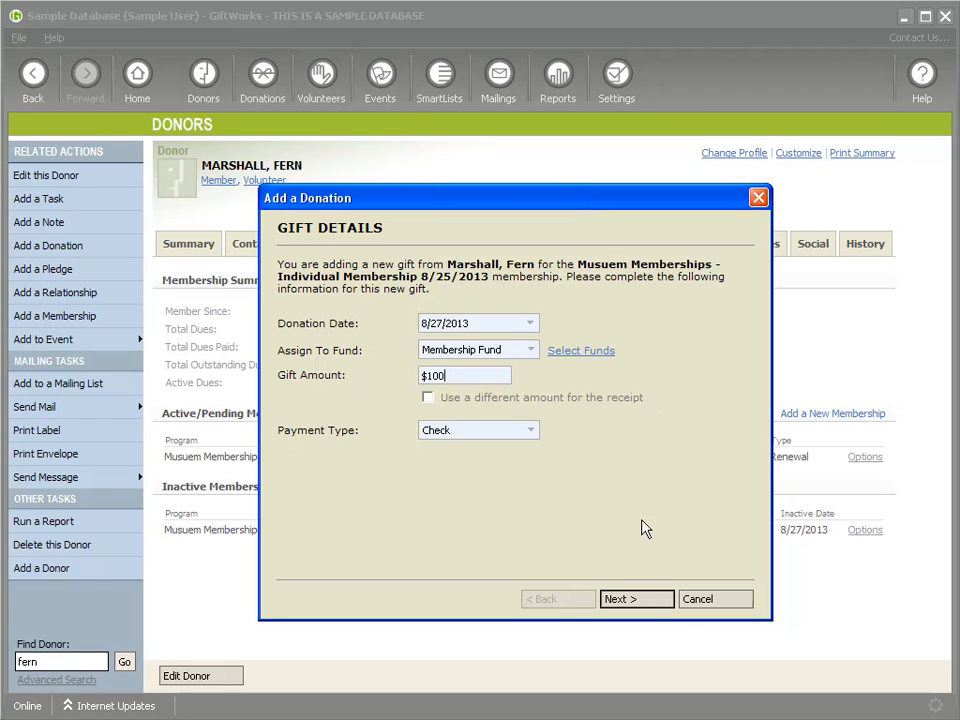
pyautogui.click(656, 600)
pyautogui.click(656, 601)
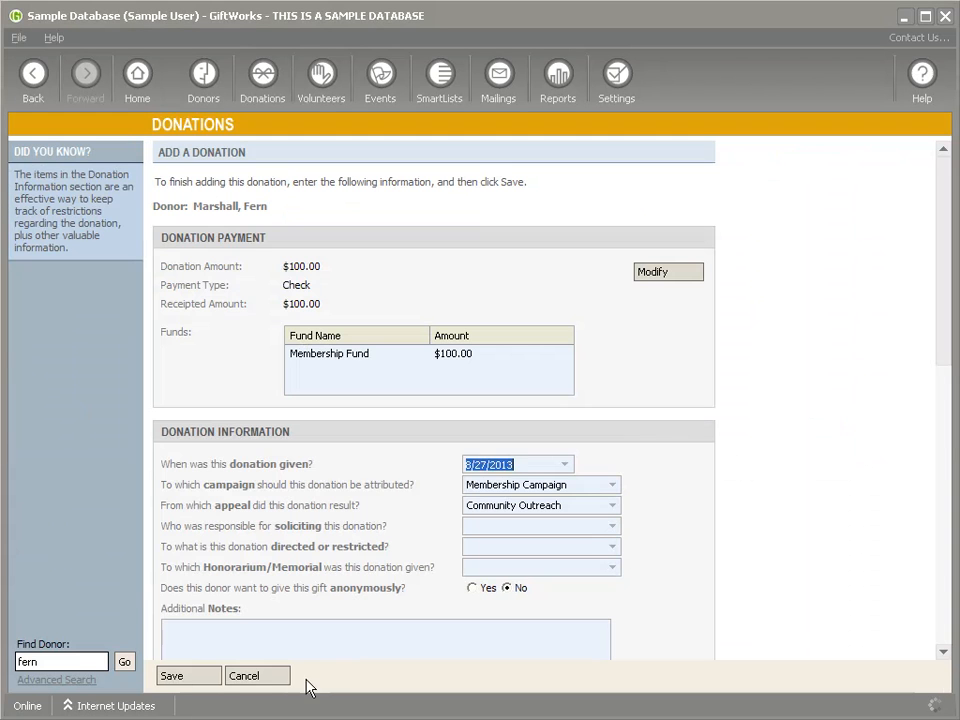
pyautogui.click(200, 678)
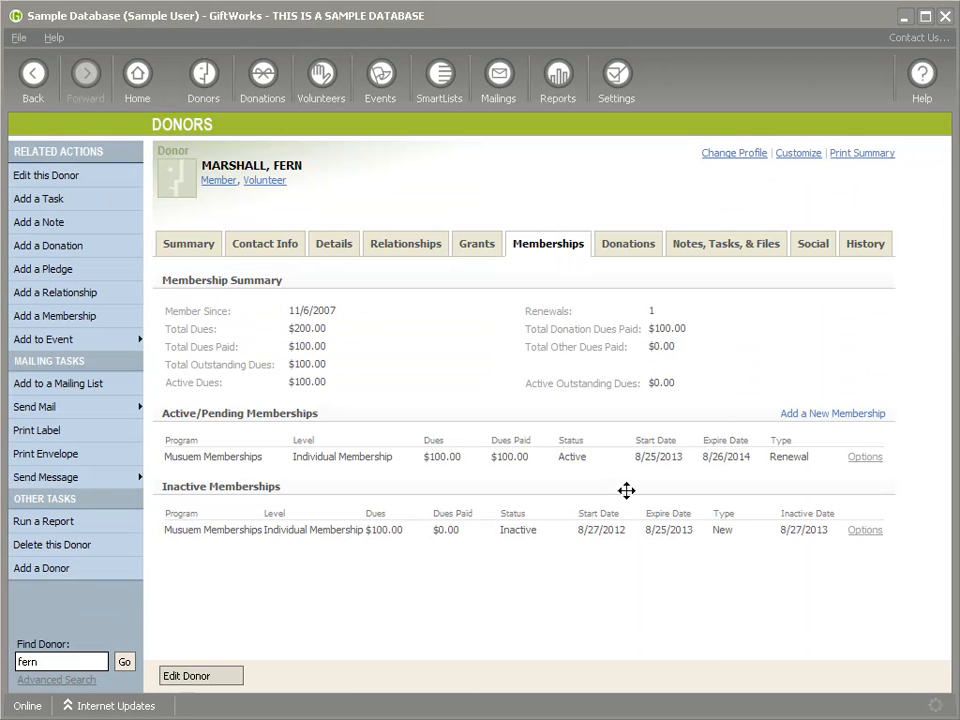
pyautogui.moveTo(493, 457); pyautogui.dragTo(549, 505)
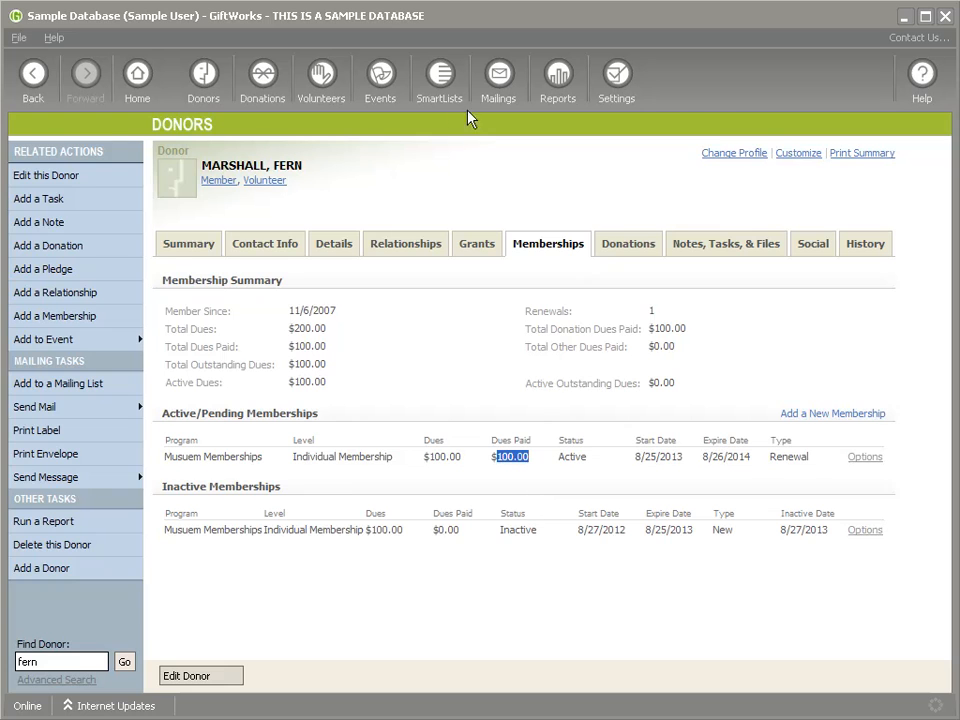
pyautogui.click(440, 74)
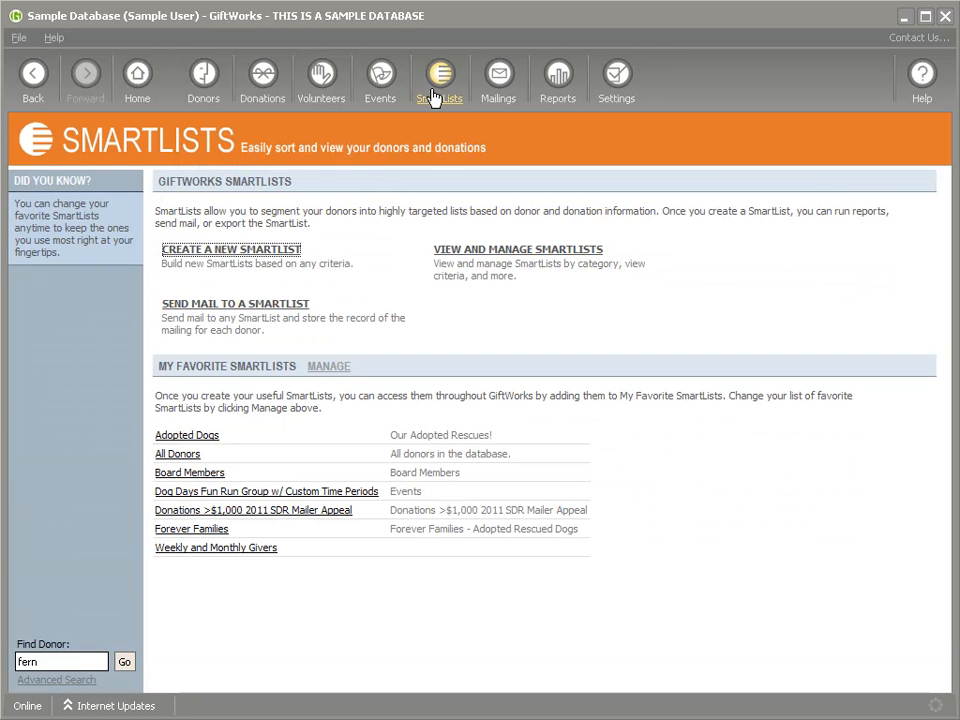
# Step: Create a Donors SmartList with Active Membership Outstanding Dues greater than 0
pyautogui.click(229, 252)
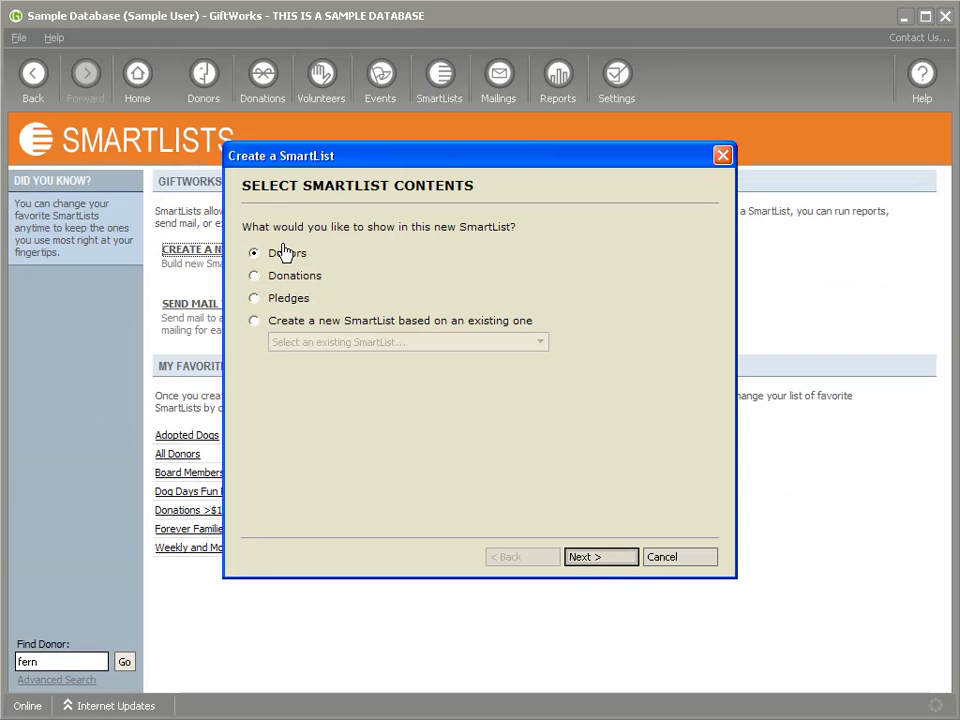
pyautogui.click(604, 559)
pyautogui.click(416, 227)
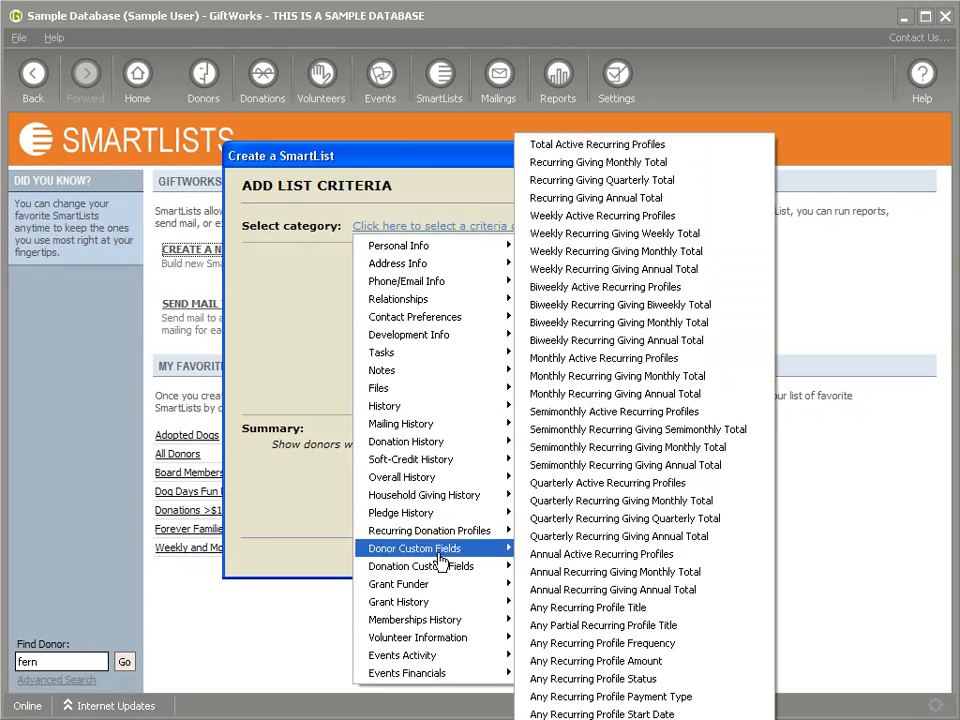
pyautogui.moveTo(418, 625)
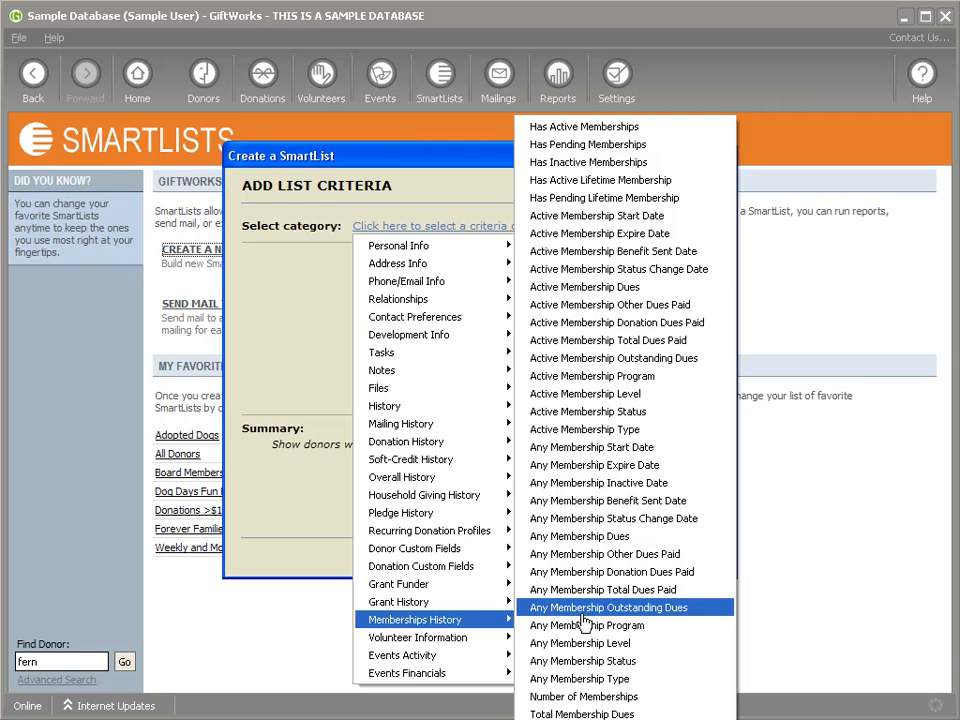
pyautogui.click(583, 367)
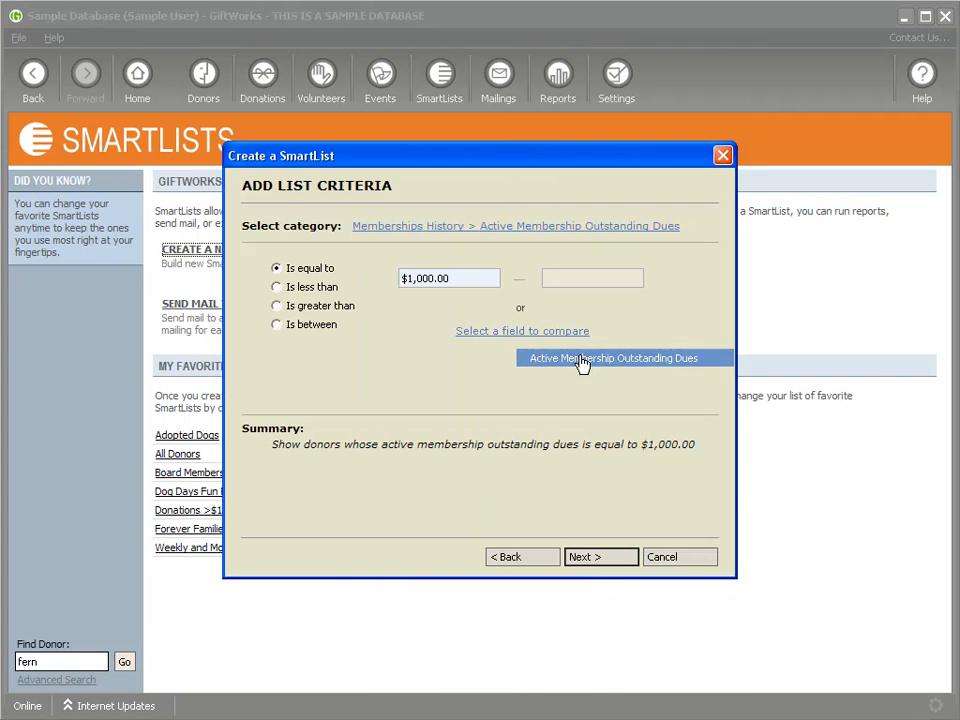
pyautogui.moveTo(449, 278); pyautogui.dragTo(425, 272)
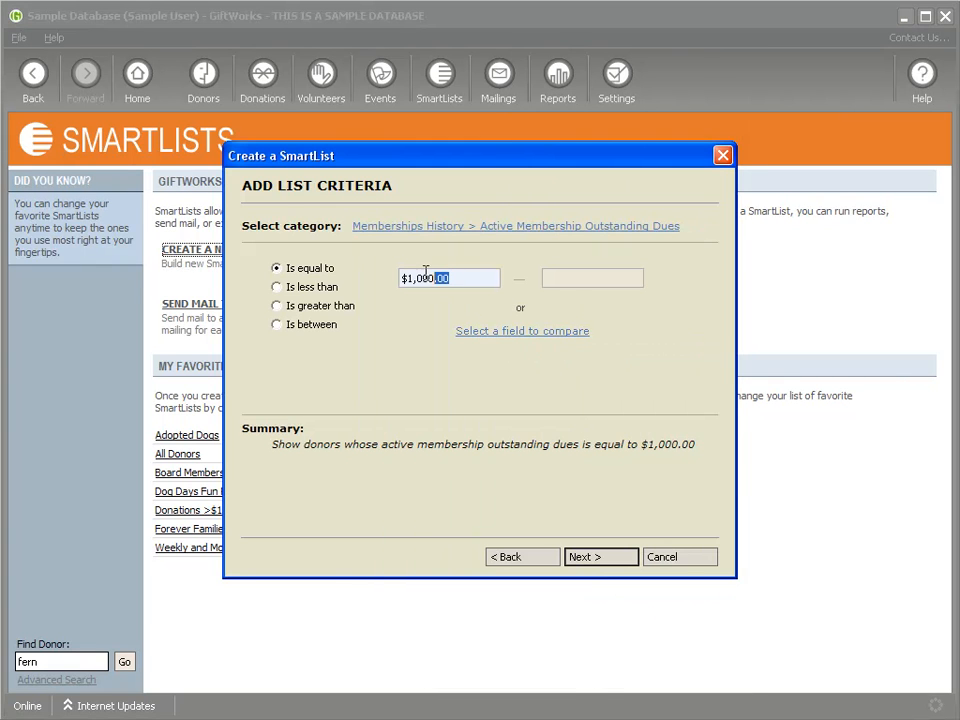
pyautogui.click(300, 305)
pyautogui.write('0')
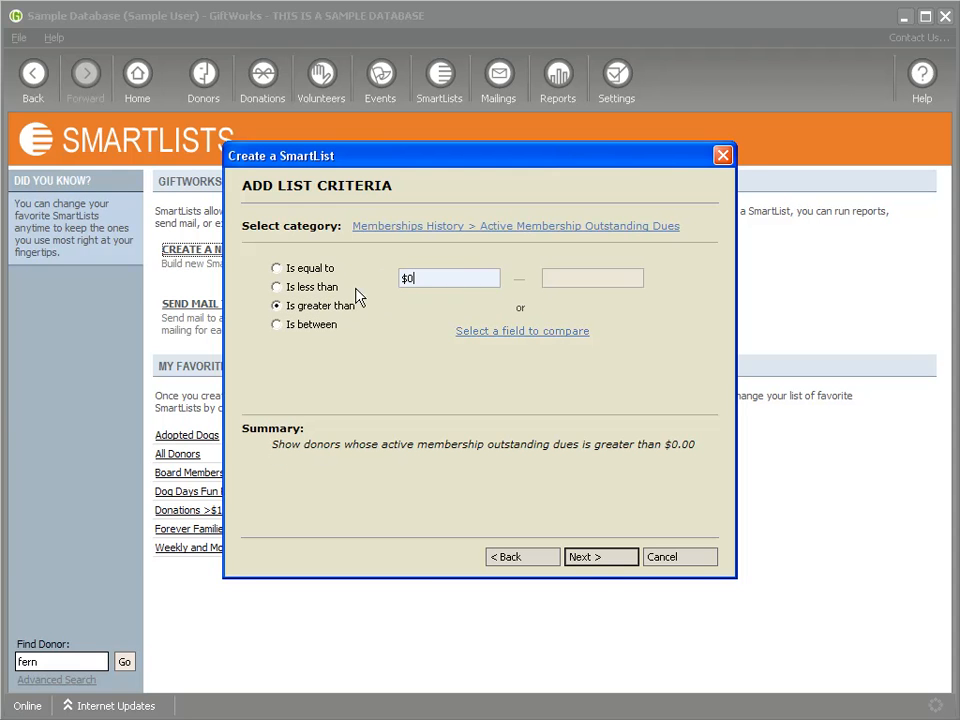
pyautogui.click(594, 564)
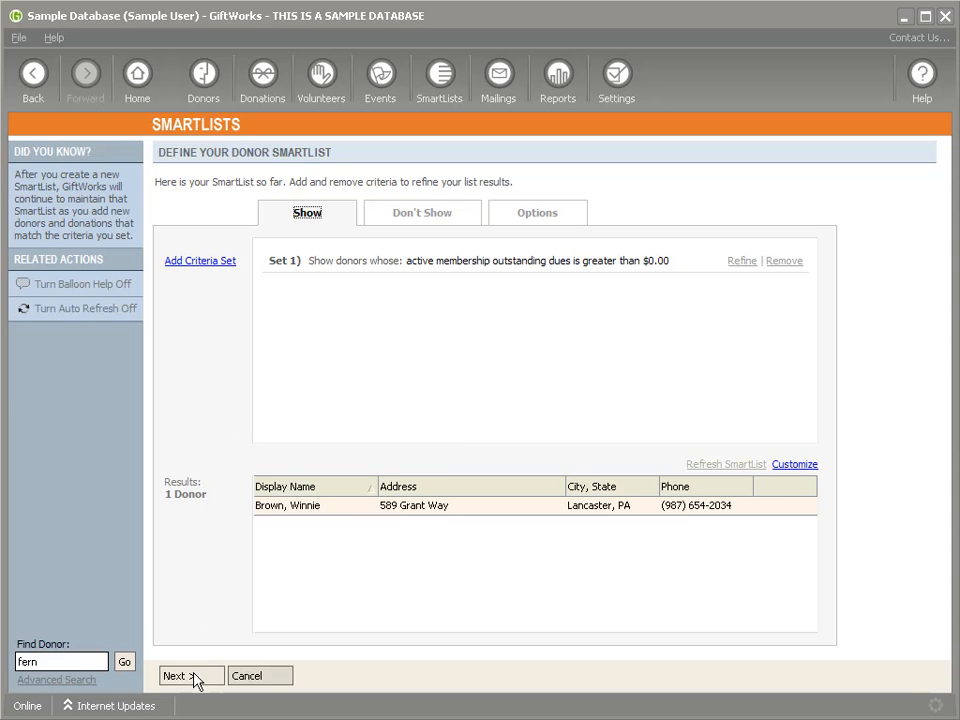
# Step: Change the criterion to Active Membership Expire Date in the next 20 days
pyautogui.click(736, 261)
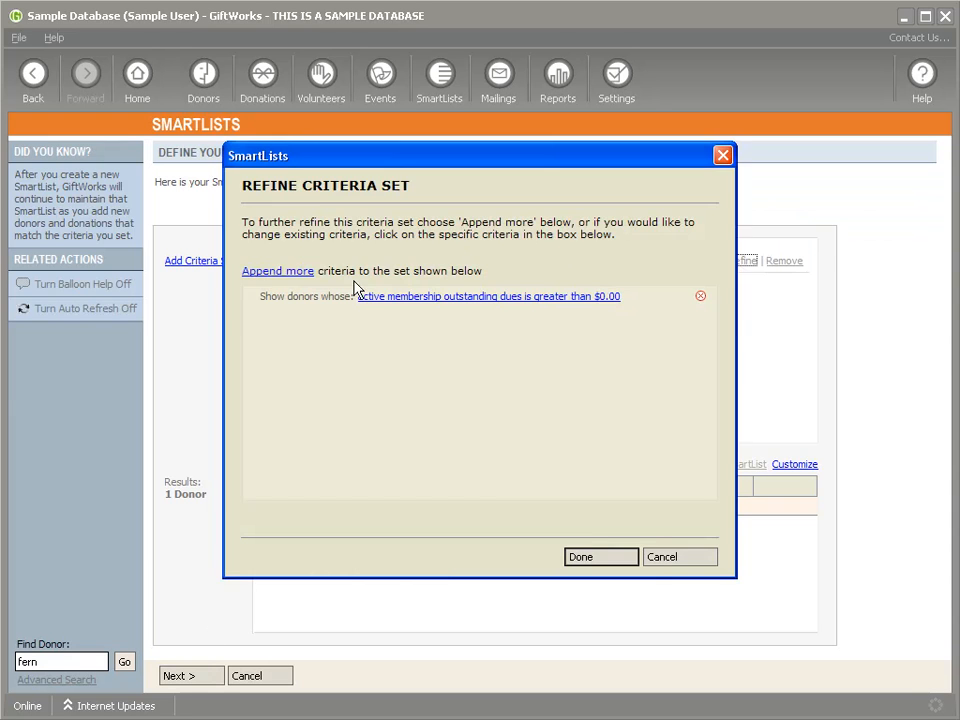
pyautogui.click(422, 298)
pyautogui.click(425, 228)
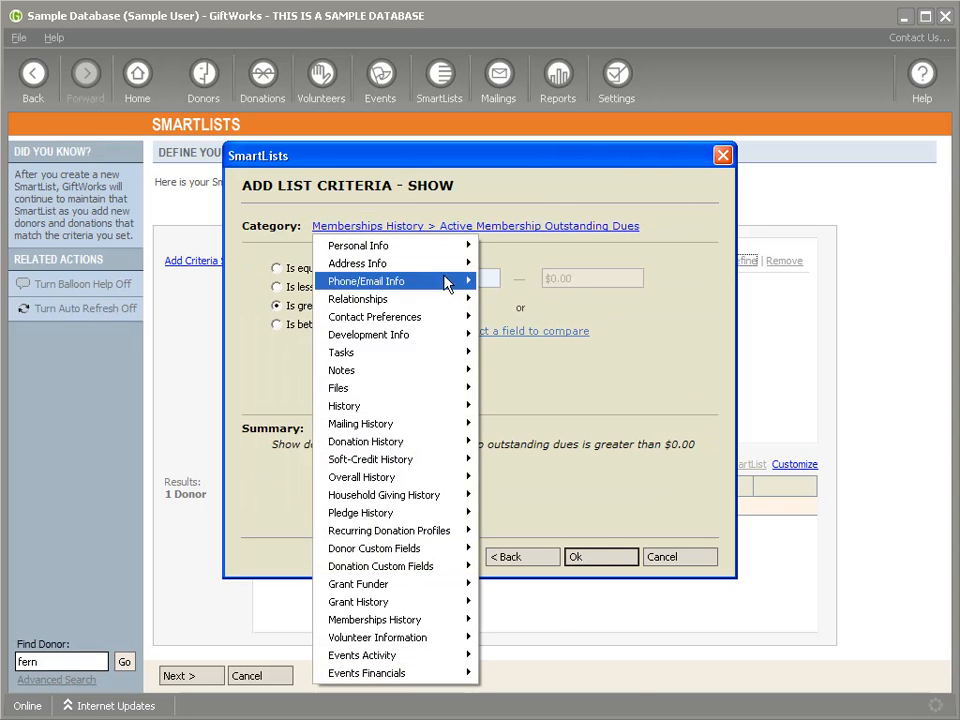
pyautogui.moveTo(478, 487)
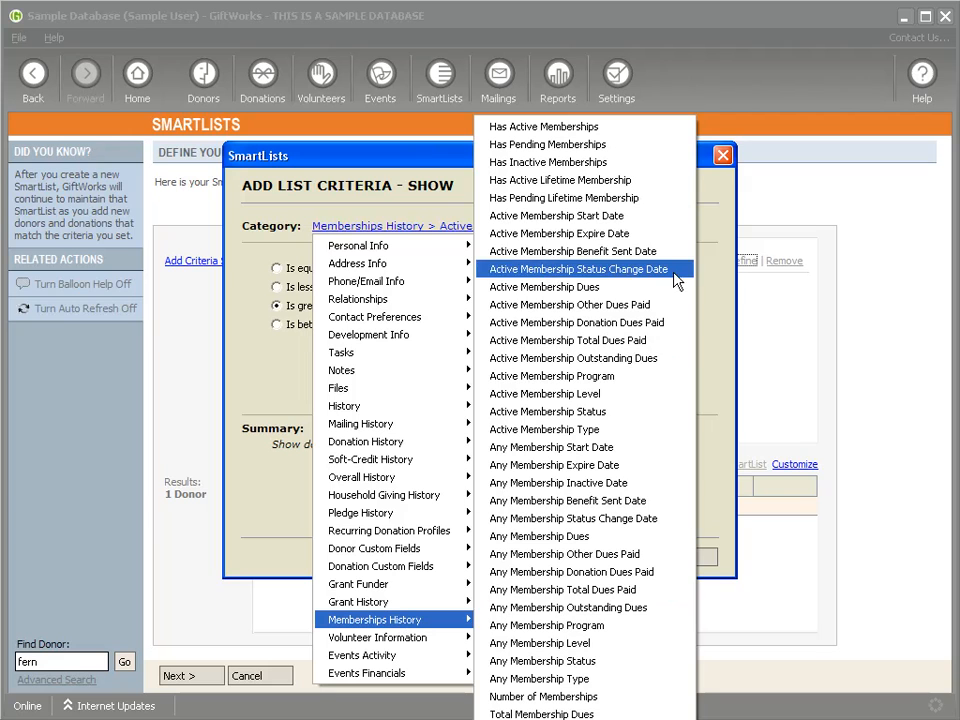
pyautogui.click(600, 236)
pyautogui.click(471, 272)
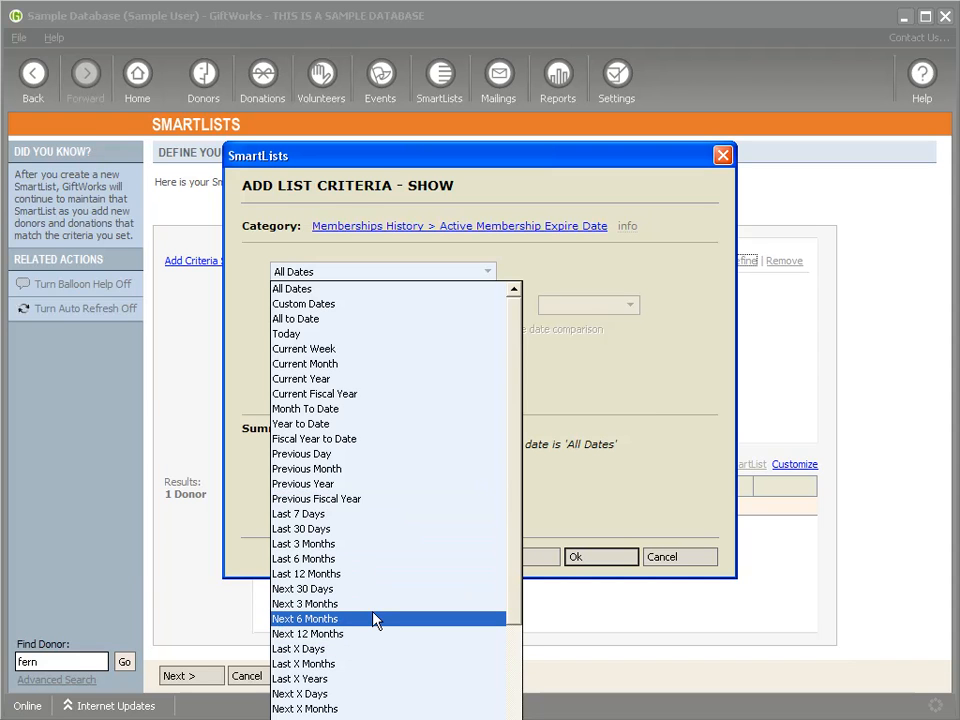
pyautogui.scroll(-5, 375, 620)
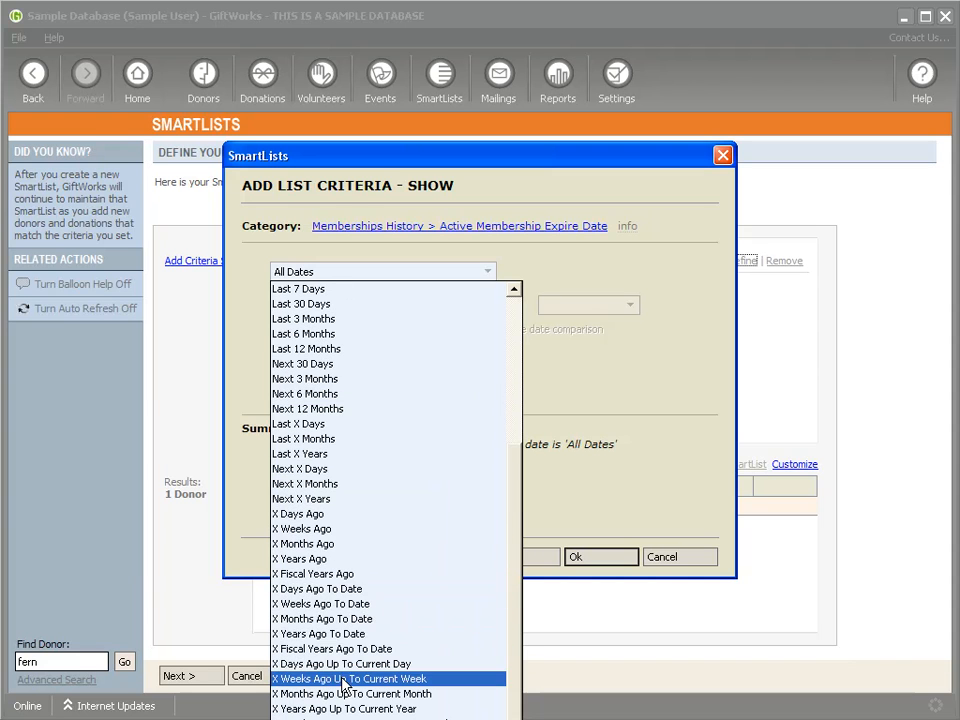
pyautogui.click(302, 469)
pyautogui.write('20')
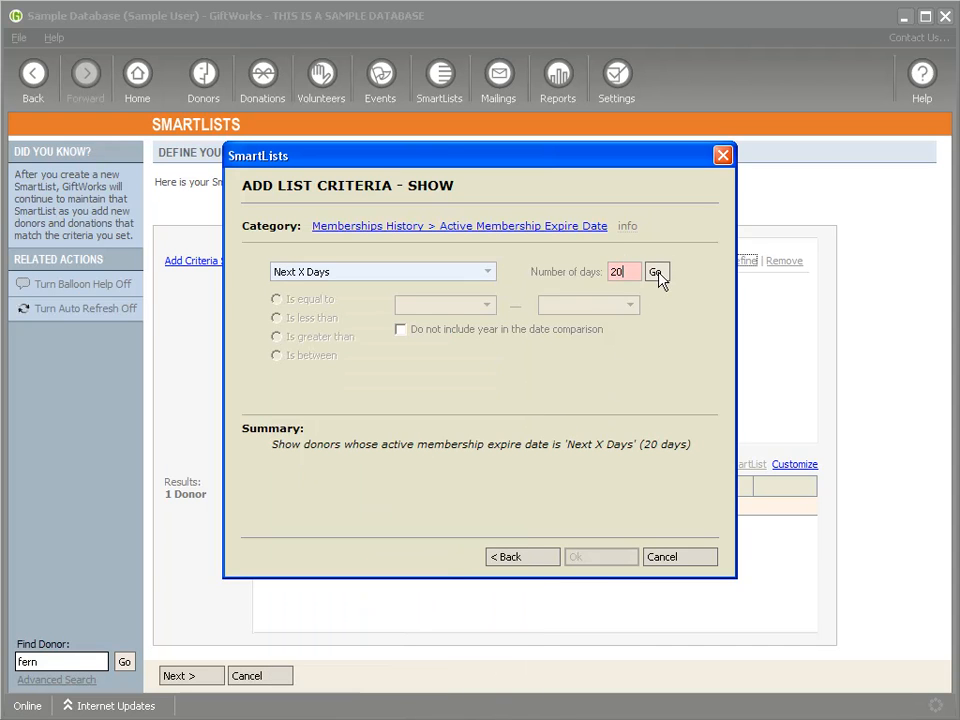
pyautogui.click(654, 271)
pyautogui.click(600, 565)
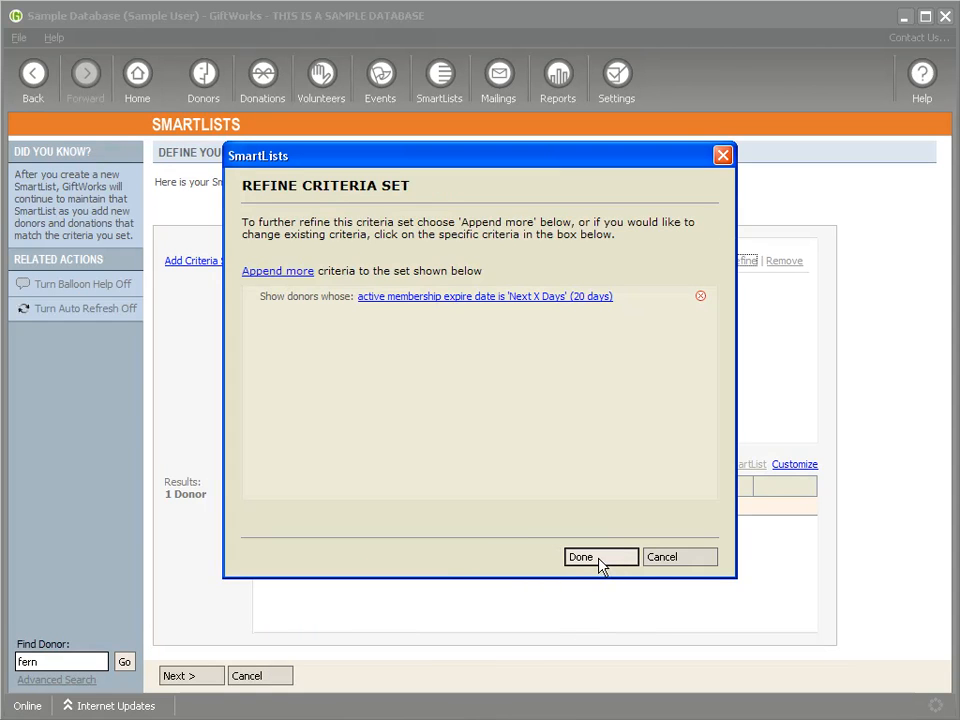
pyautogui.click(599, 561)
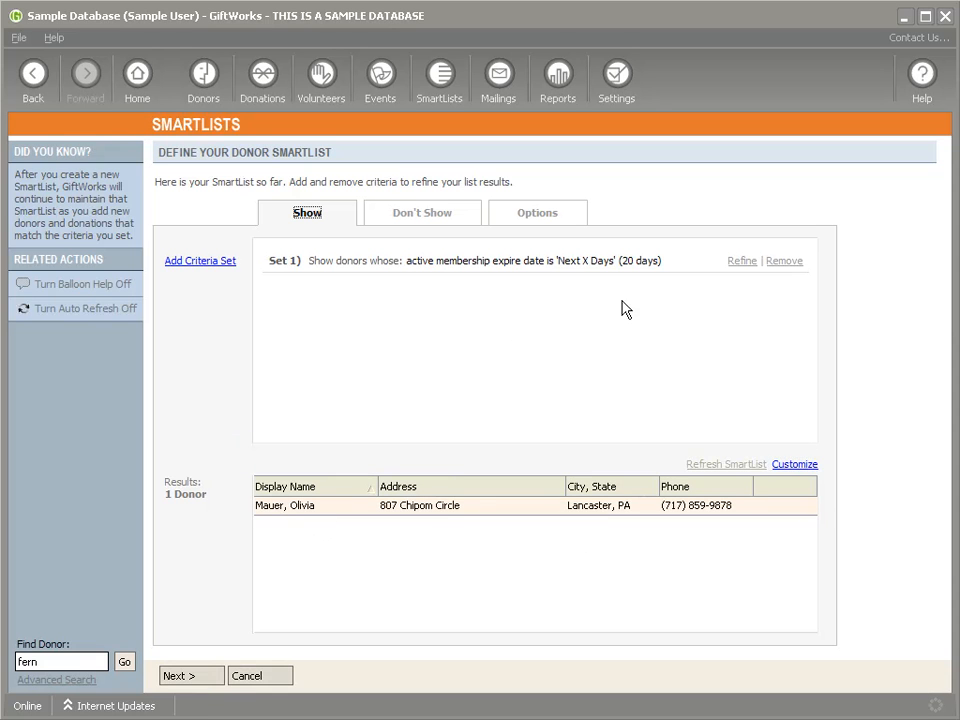
# Step: Start appending another criterion, then cancel without adding one
pyautogui.click(742, 262)
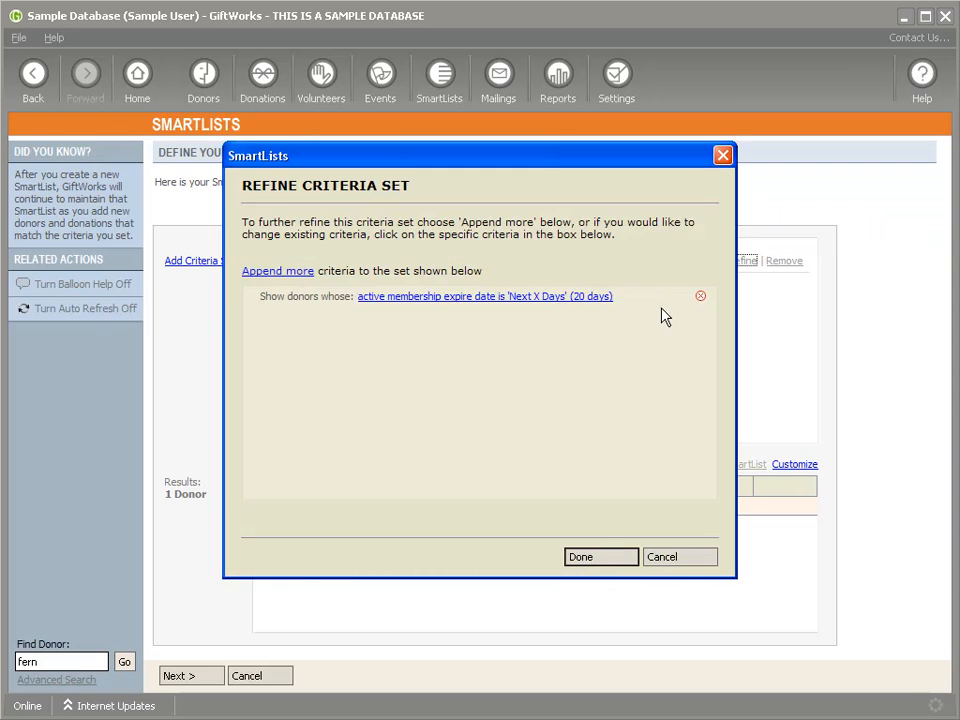
pyautogui.click(287, 272)
pyautogui.click(429, 227)
pyautogui.moveTo(420, 619)
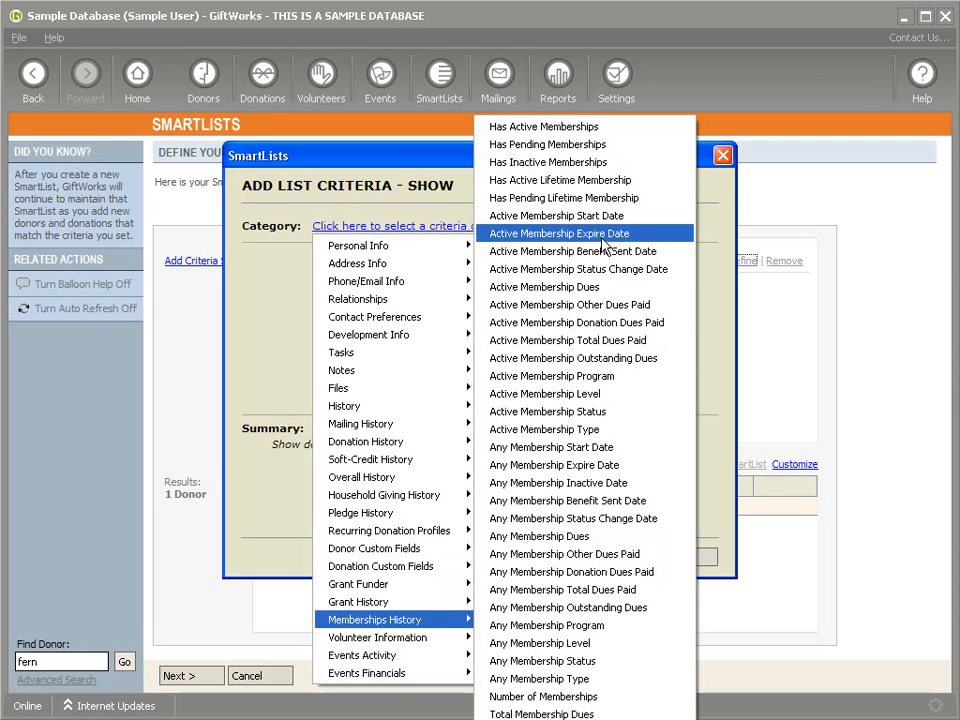
pyautogui.click(248, 289)
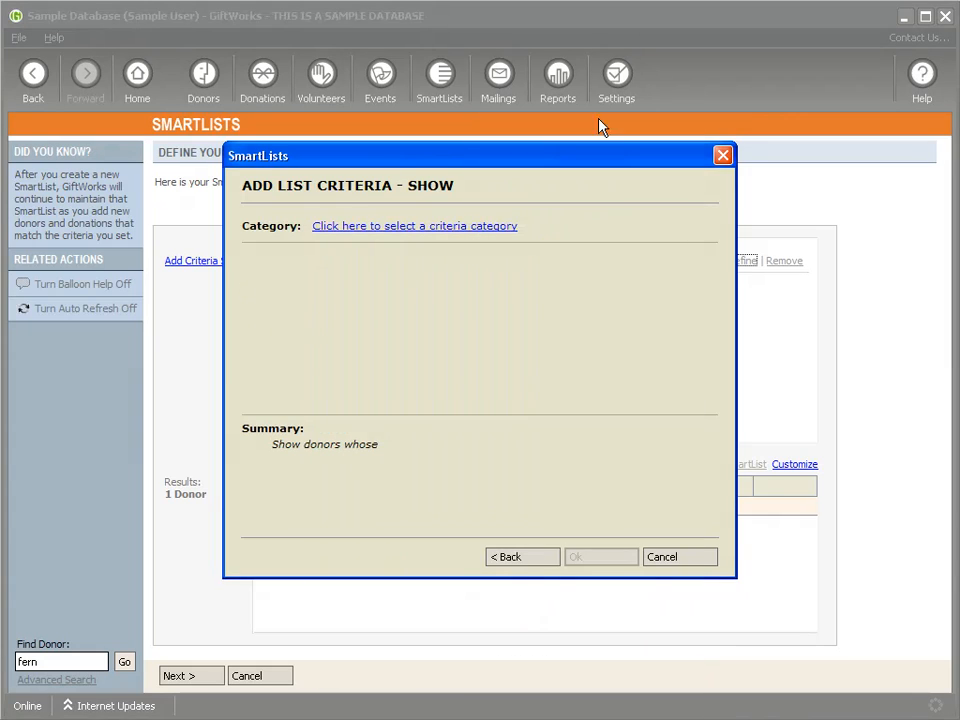
pyautogui.click(676, 558)
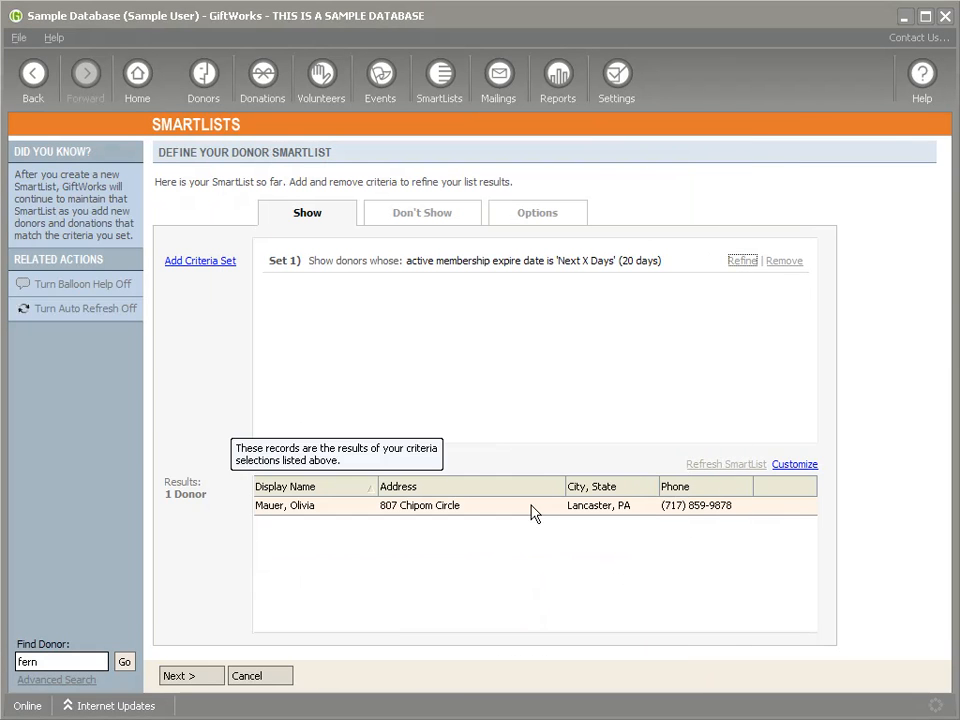
# Step: Save the SmartList as 'Subscriptions Expiring in the next 20 days' and go to Reports
pyautogui.click(178, 678)
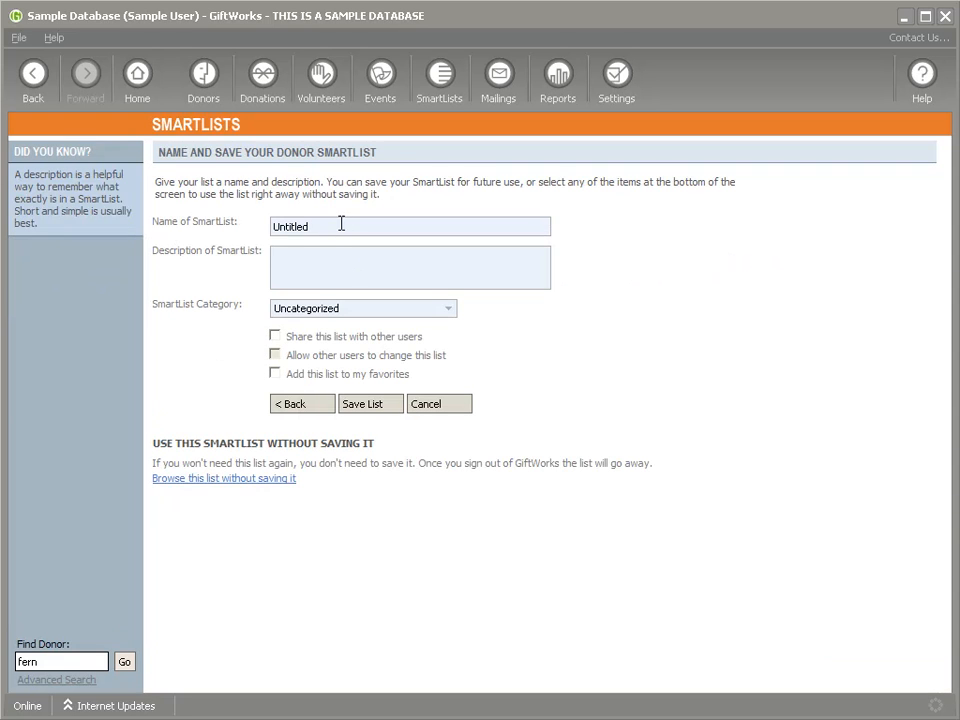
pyautogui.write('Subscriptions Expiring in the next 20')
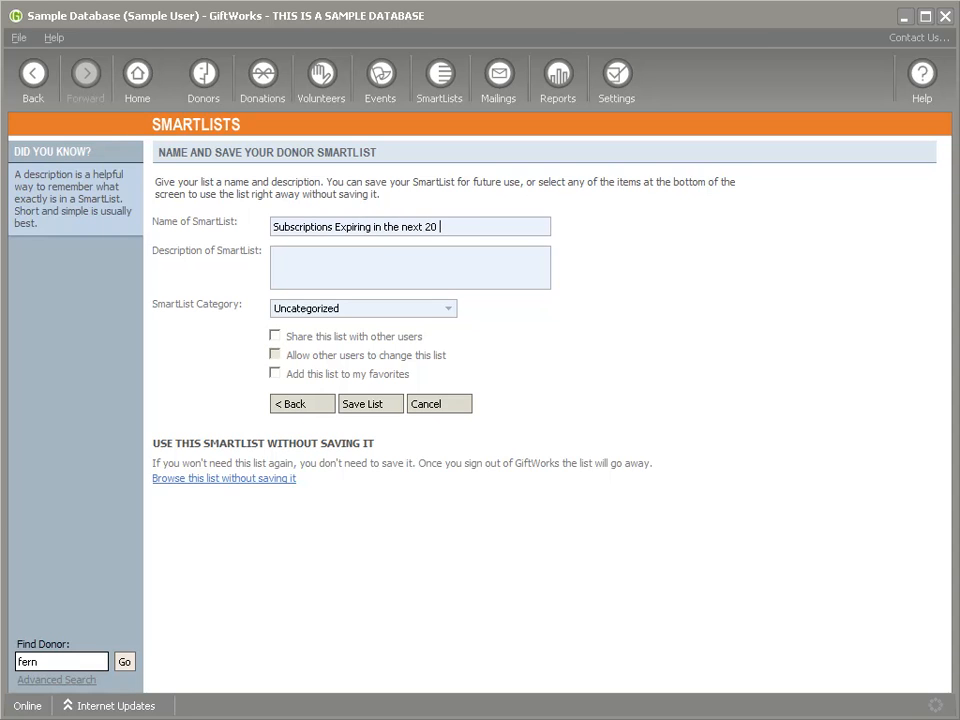
pyautogui.click(386, 404)
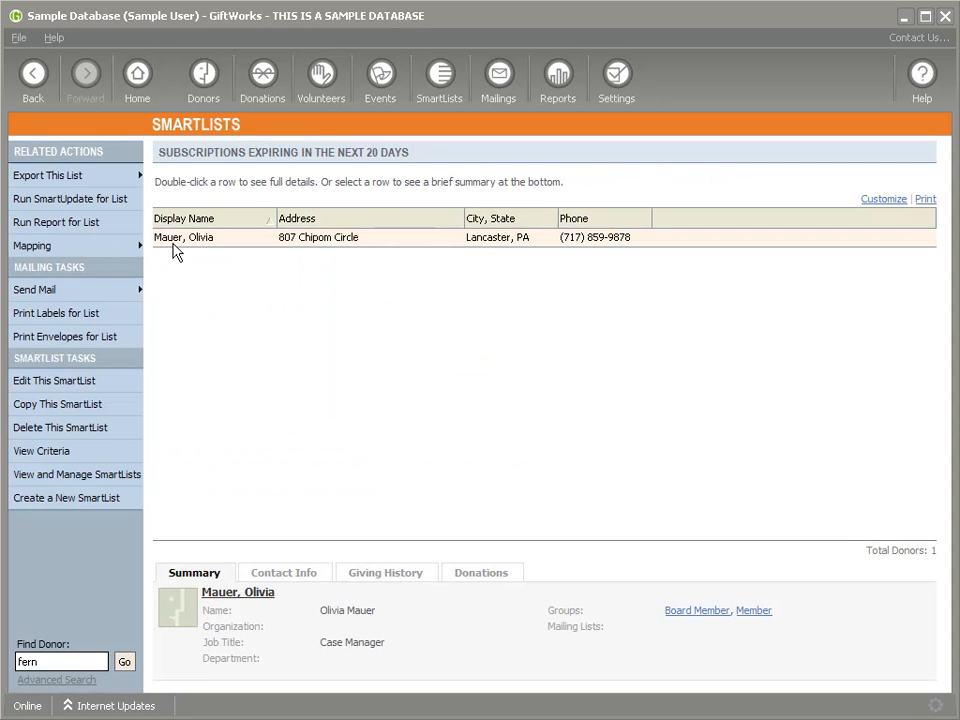
pyautogui.moveTo(66, 292)
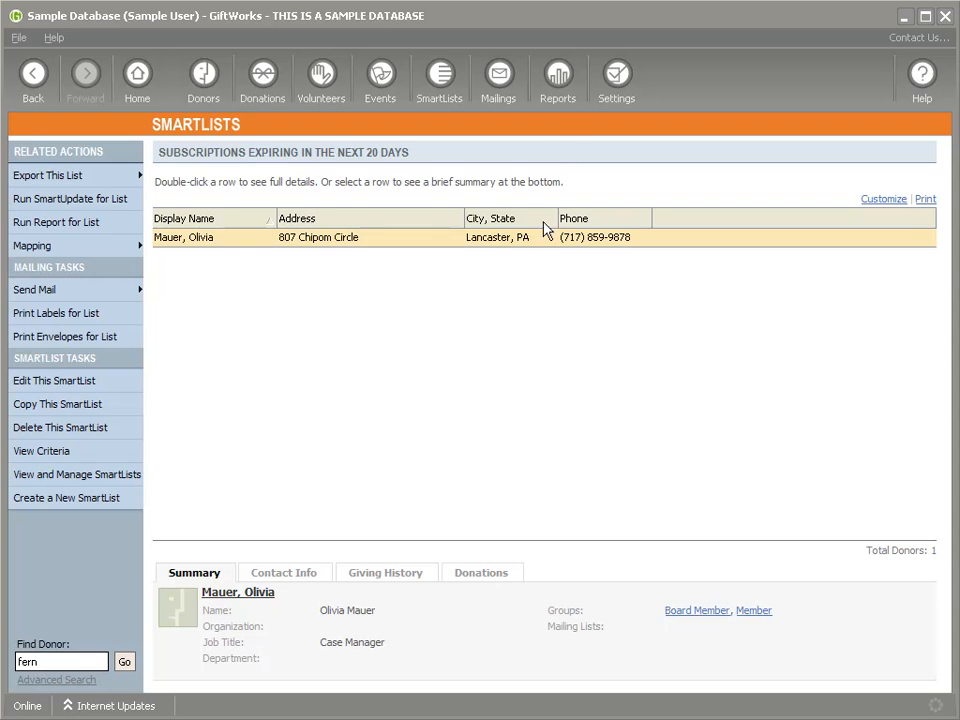
pyautogui.click(557, 78)
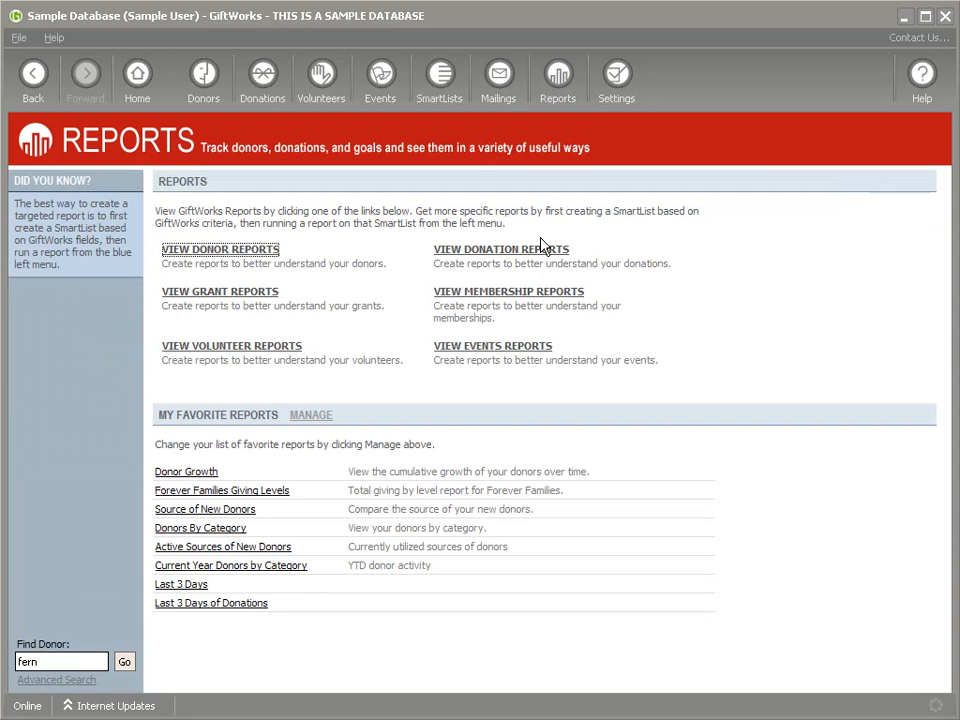
# Step: Review the nine Membership Reports types, then switch to the Settings home page
pyautogui.click(510, 298)
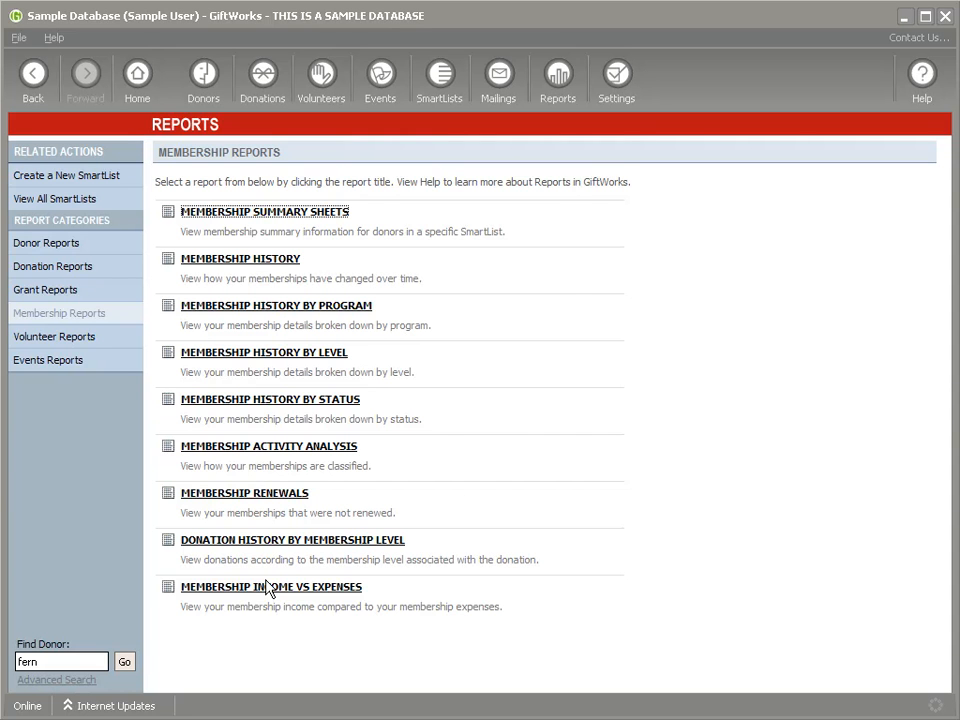
pyautogui.click(619, 77)
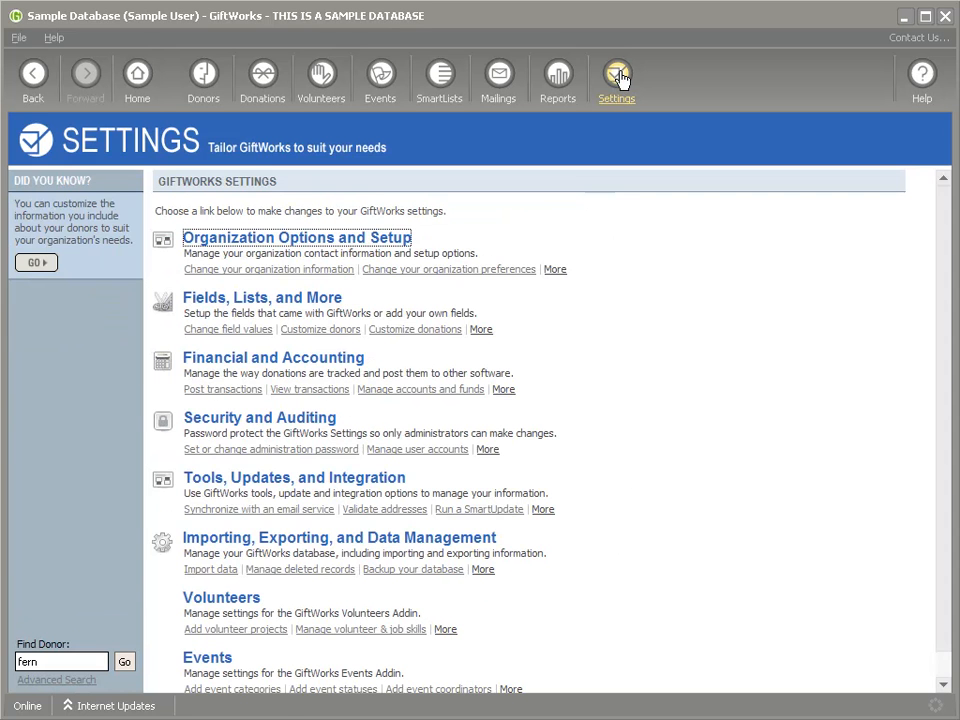
# Step: Look over Tools, Updates and Integration settings, then return home to the Donors dashboard
pyautogui.click(242, 479)
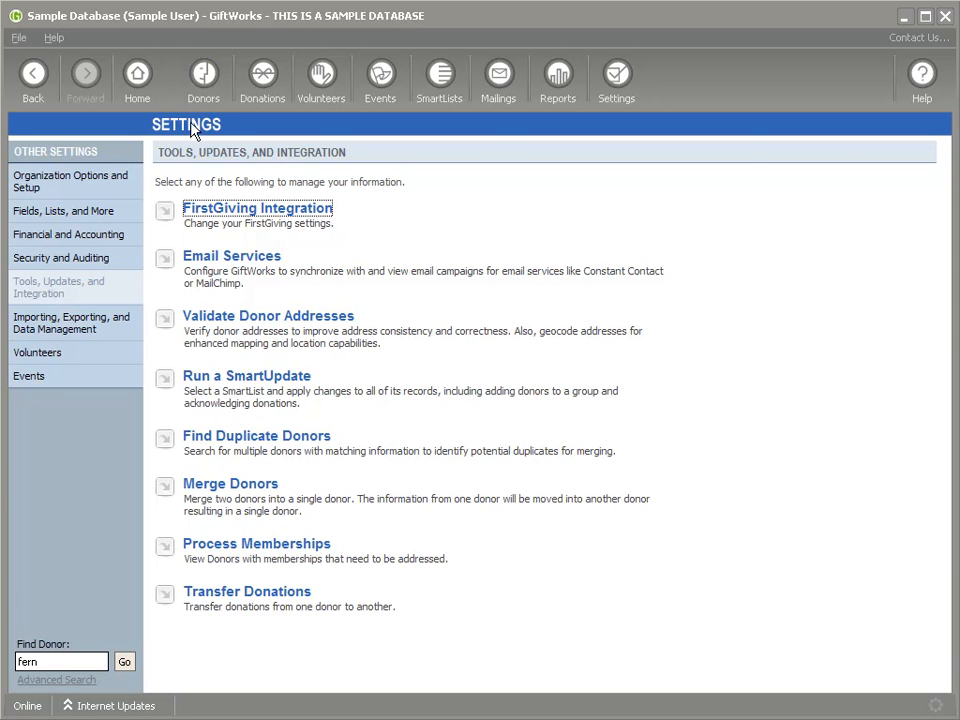
pyautogui.click(137, 90)
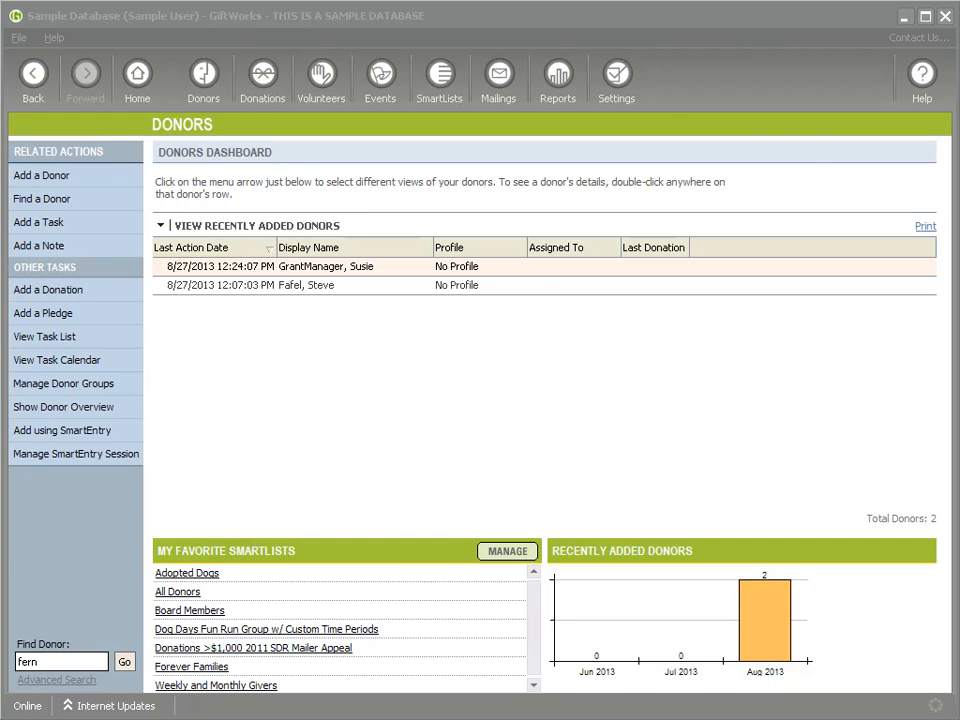
# Step: Start the MailChimp synchronization setup from the Tools, Updates and Integration email service options
pyautogui.click(617, 88)
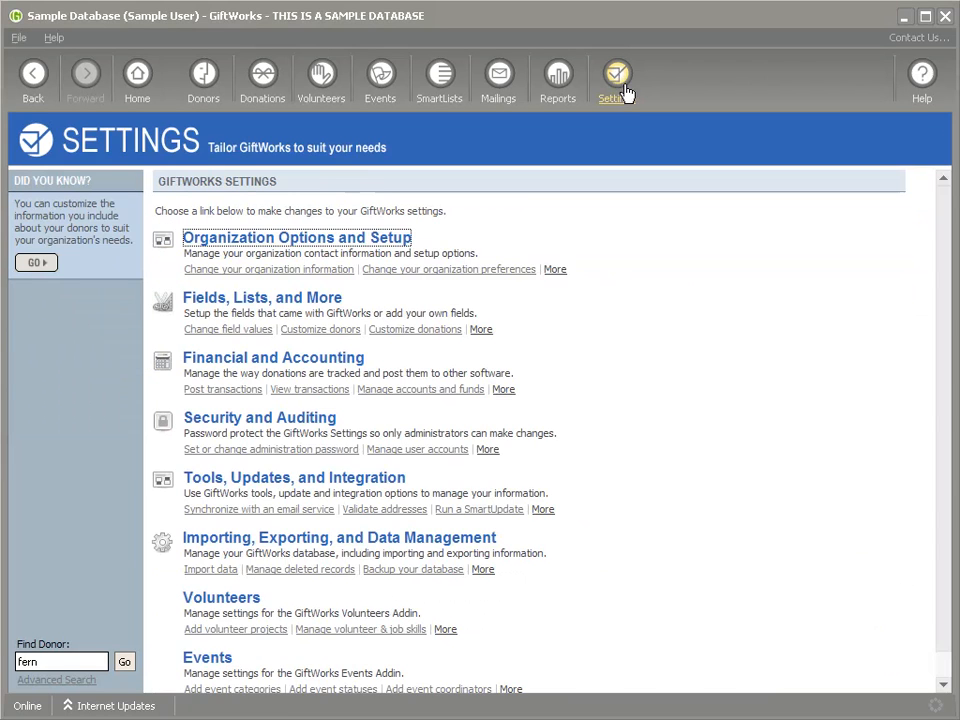
pyautogui.click(245, 486)
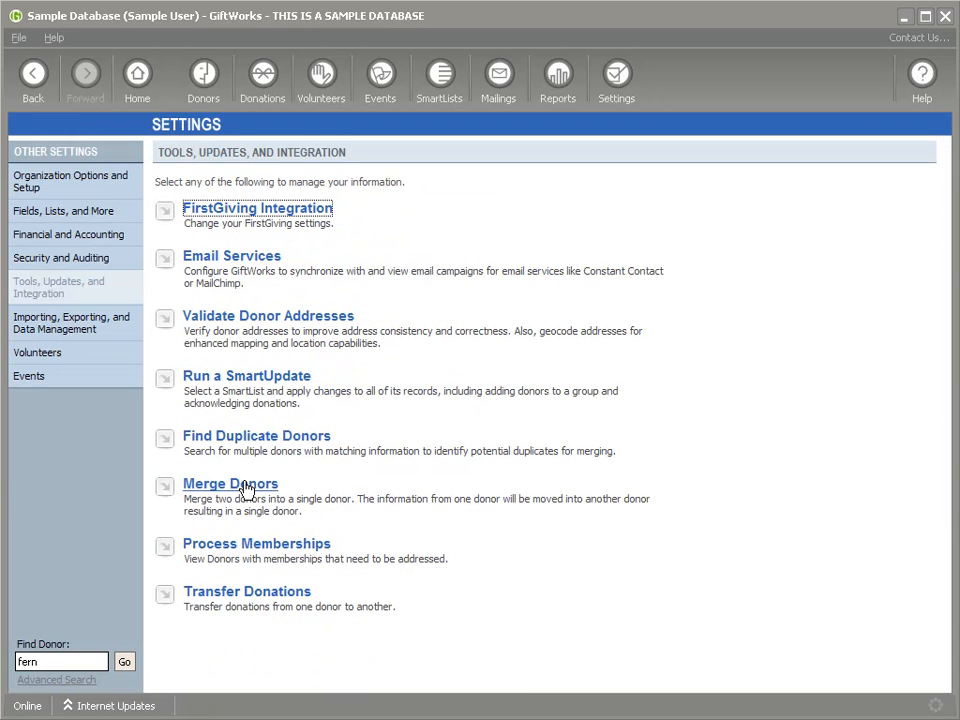
pyautogui.click(216, 259)
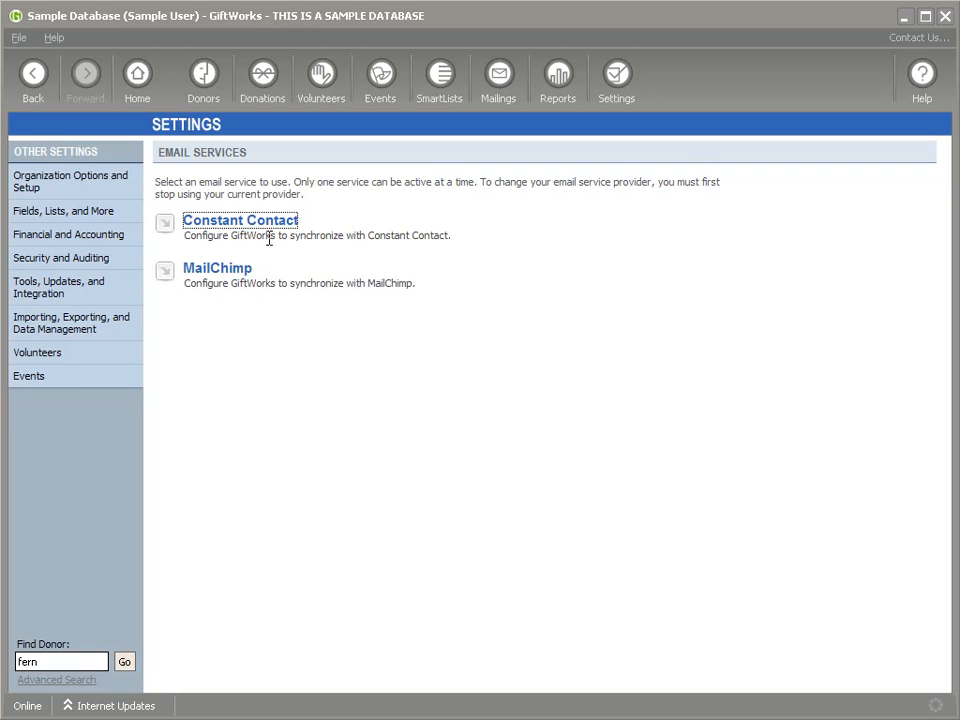
pyautogui.click(220, 270)
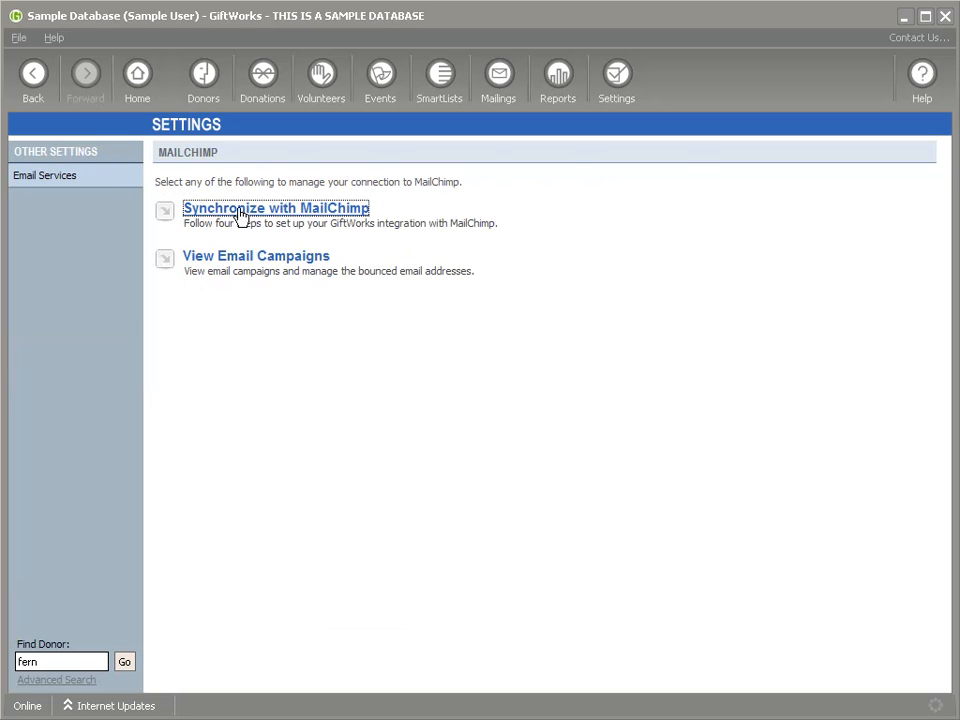
pyautogui.click(290, 213)
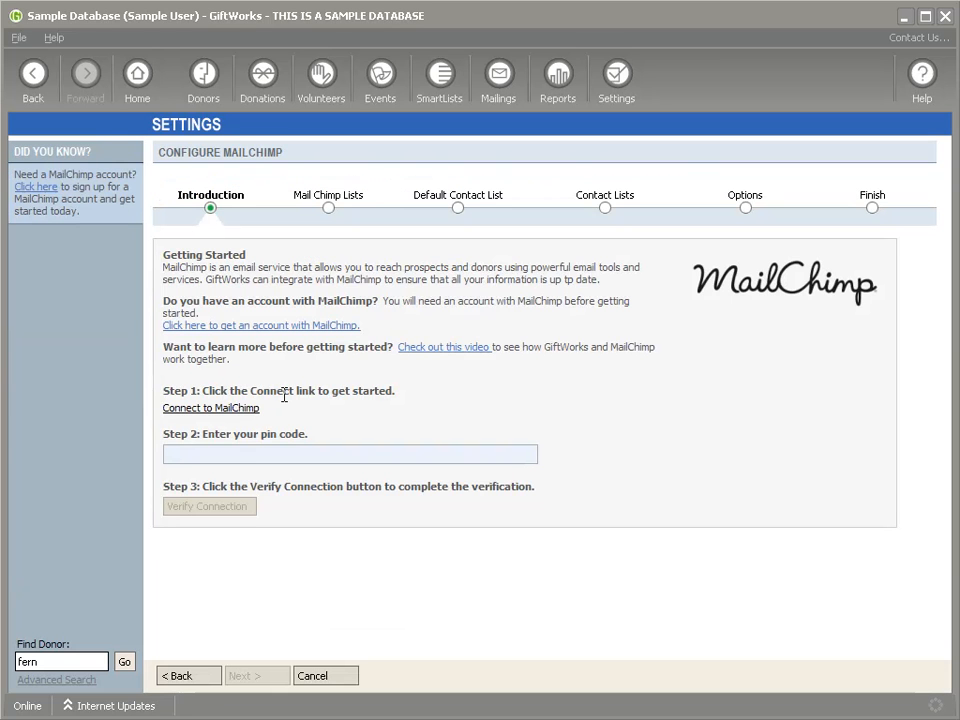
pyautogui.click(210, 410)
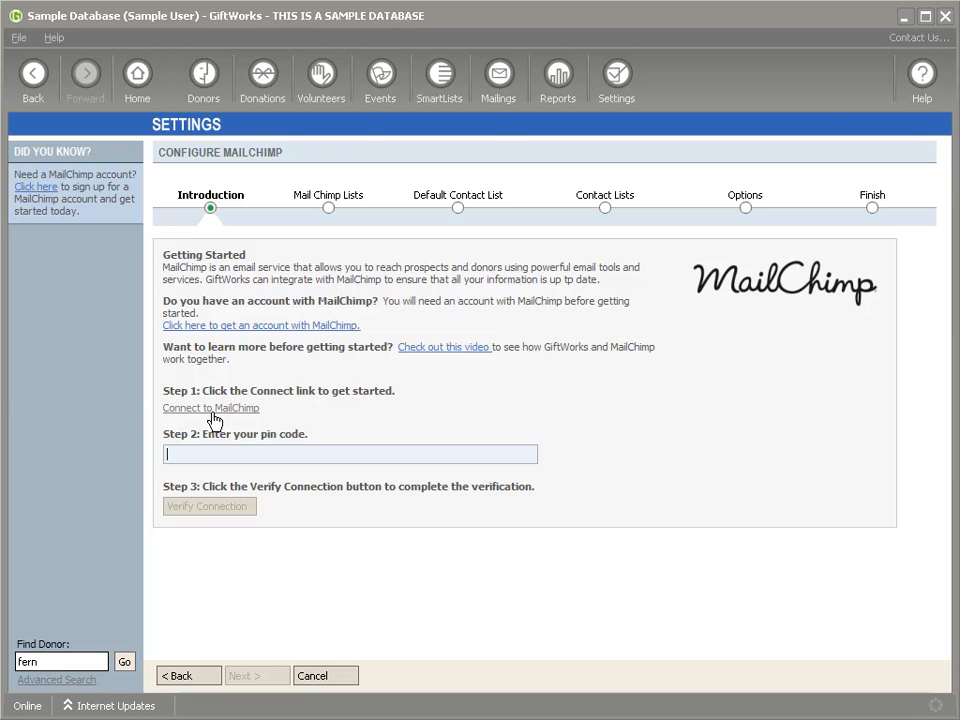
# Step: Log in to MailChimp with the account credentials and copy the issued access code
pyautogui.click(505, 413)
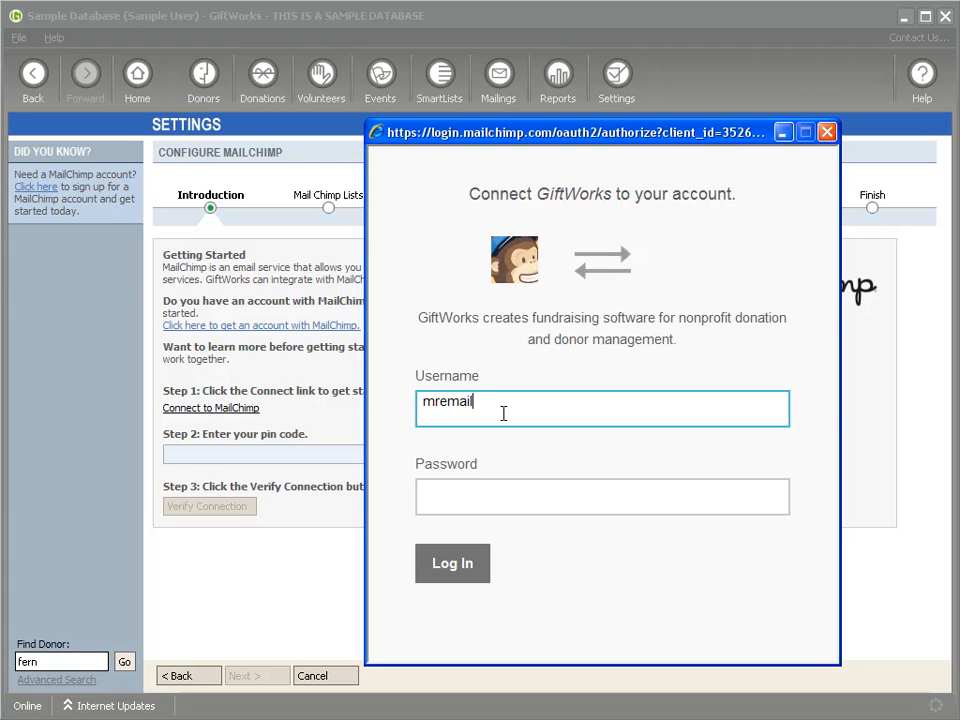
pyautogui.press('Tab')
pyautogui.write('•••••••••••••')
pyautogui.press('Return')
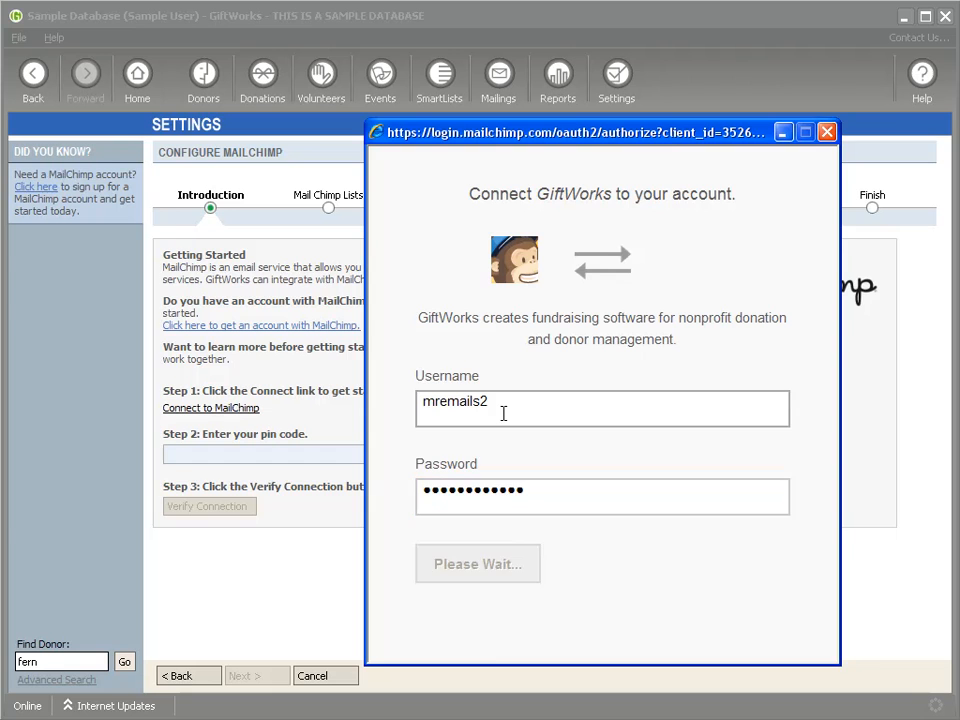
pyautogui.doubleClick(590, 401)
pyautogui.hotkey('ctrl', 'c')
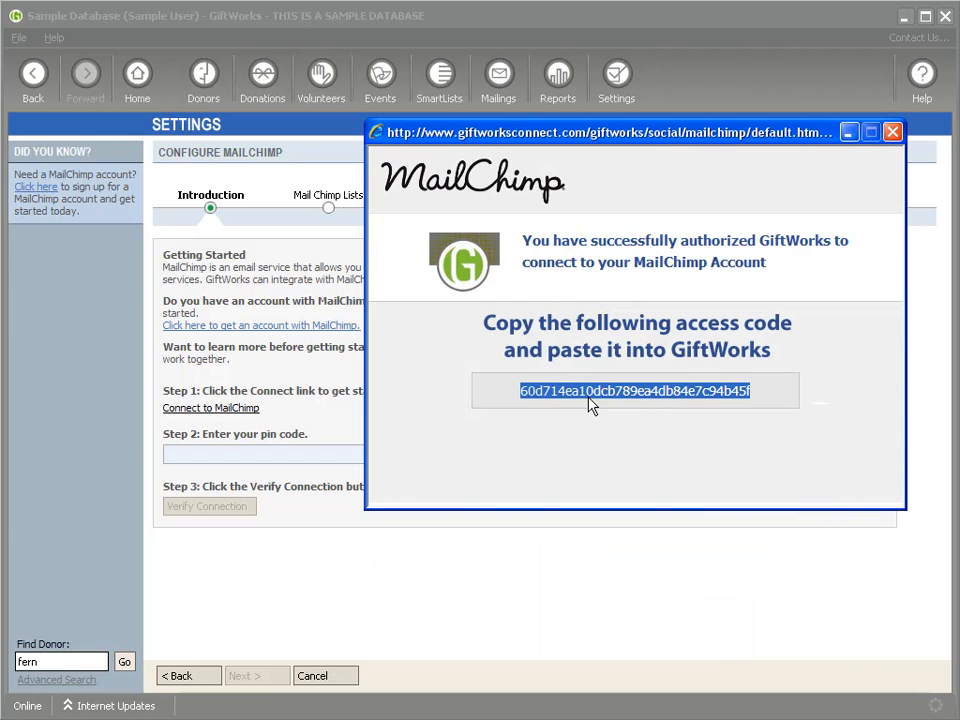
pyautogui.click(893, 132)
# Step: Paste the access code as the pin code and verify the MailChimp connection
pyautogui.click(259, 456)
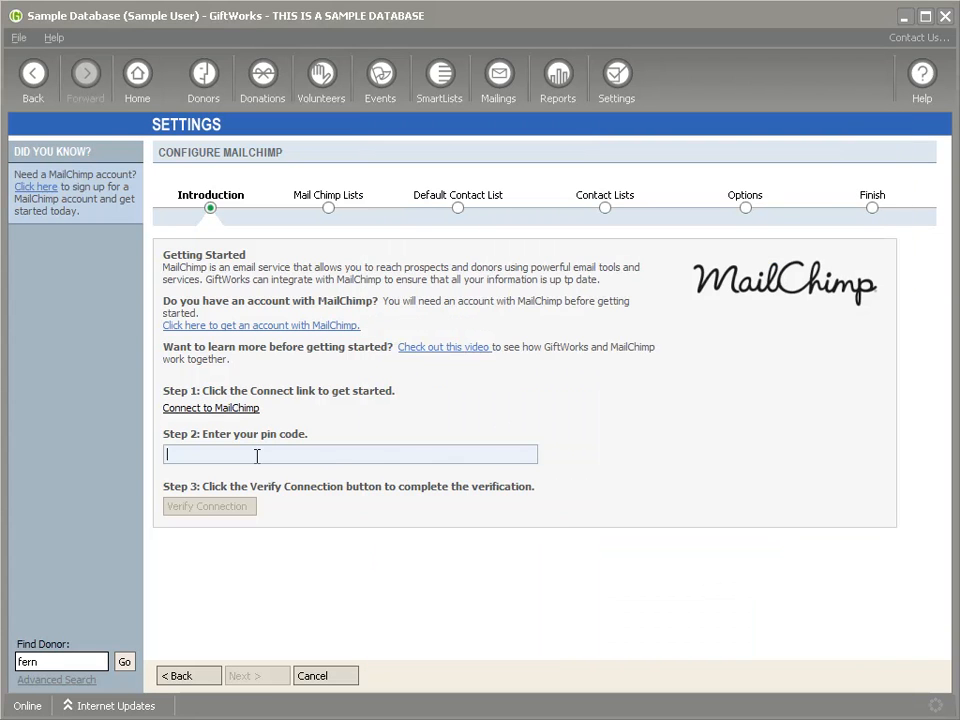
pyautogui.hotkey('ctrl', 'v')
pyautogui.click(471, 349)
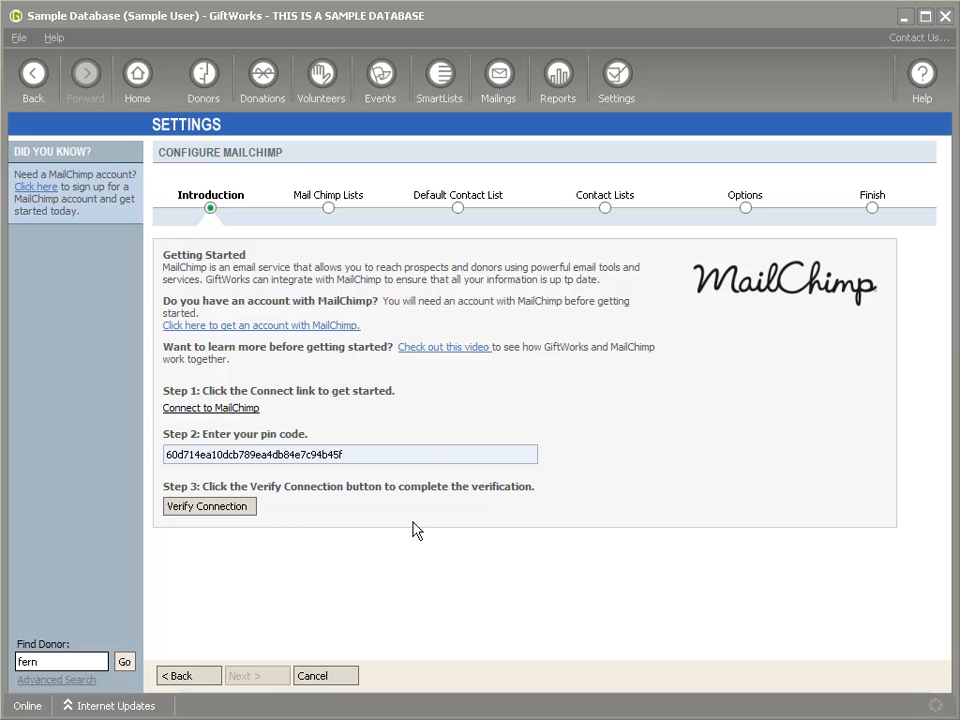
pyautogui.click(201, 509)
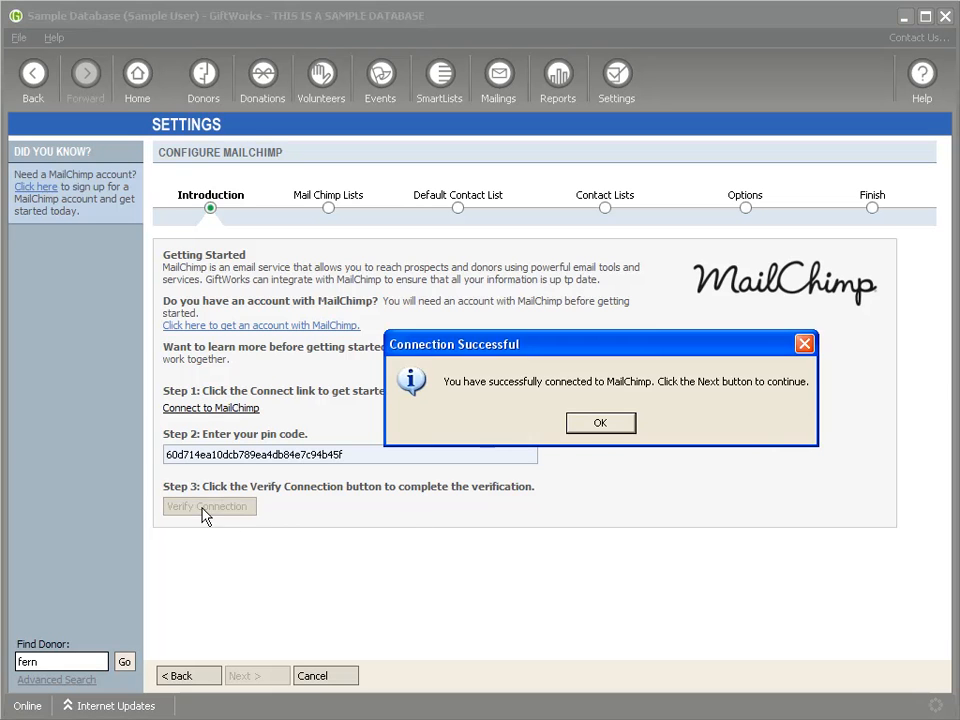
pyautogui.click(605, 426)
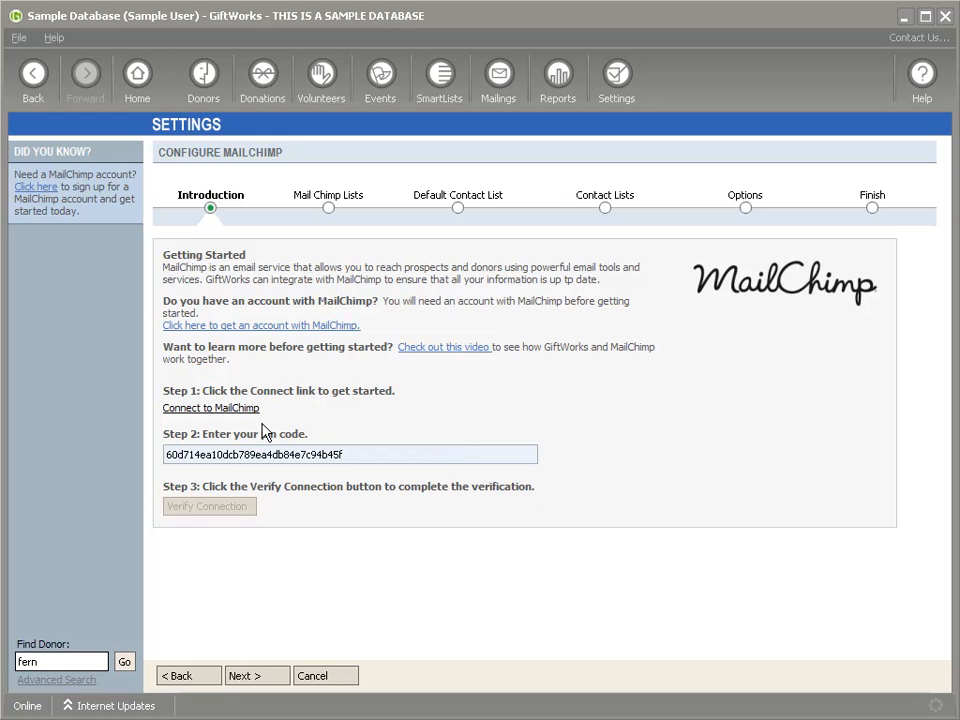
# Step: Keep the GiftWorks list, Customer Groups - Group 1 as default, and Create New Donors for all lists
pyautogui.click(262, 678)
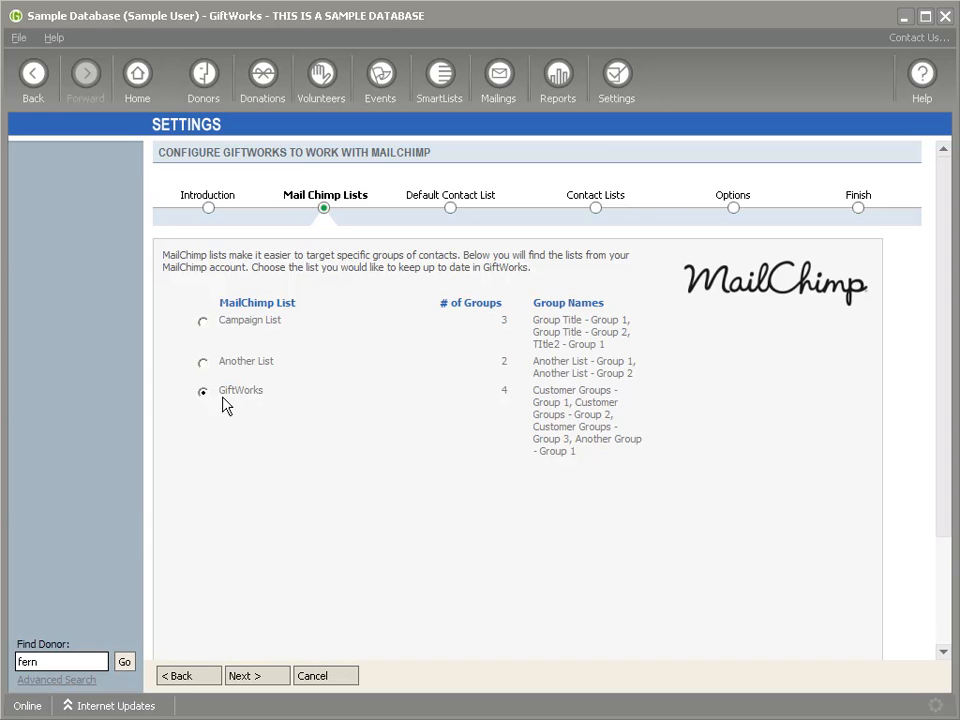
pyautogui.click(257, 677)
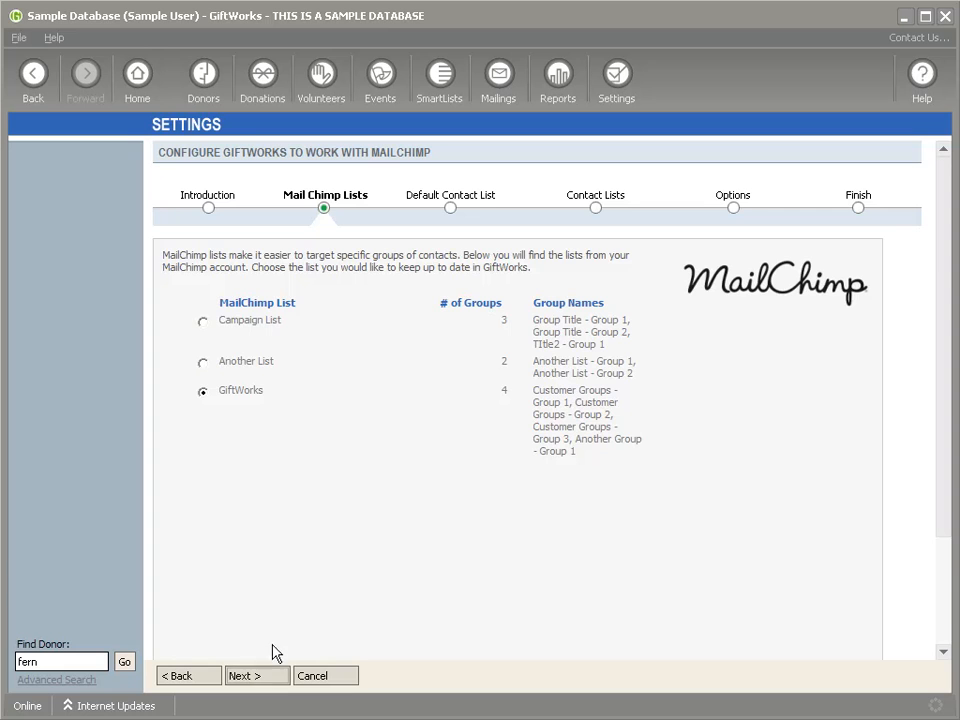
pyautogui.click(258, 677)
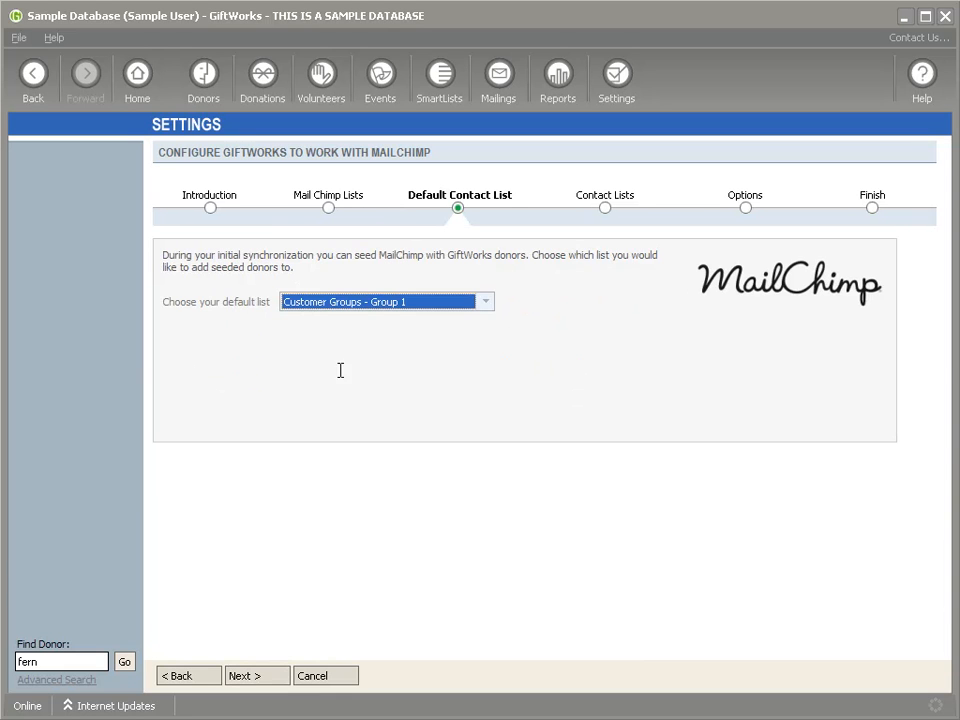
pyautogui.click(264, 678)
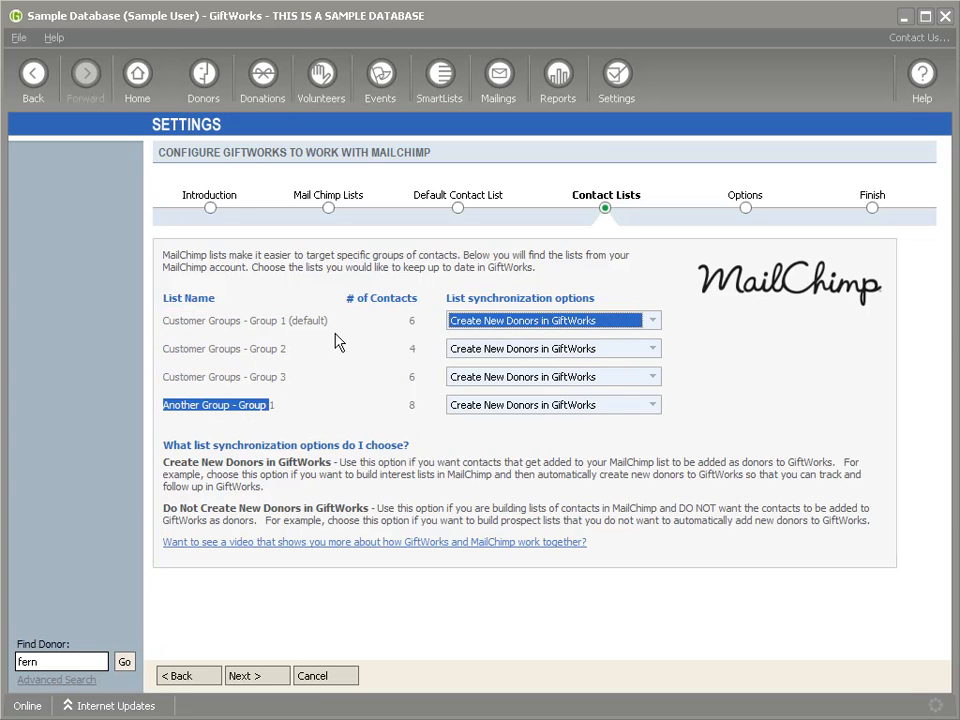
pyautogui.moveTo(164, 323); pyautogui.dragTo(281, 324)
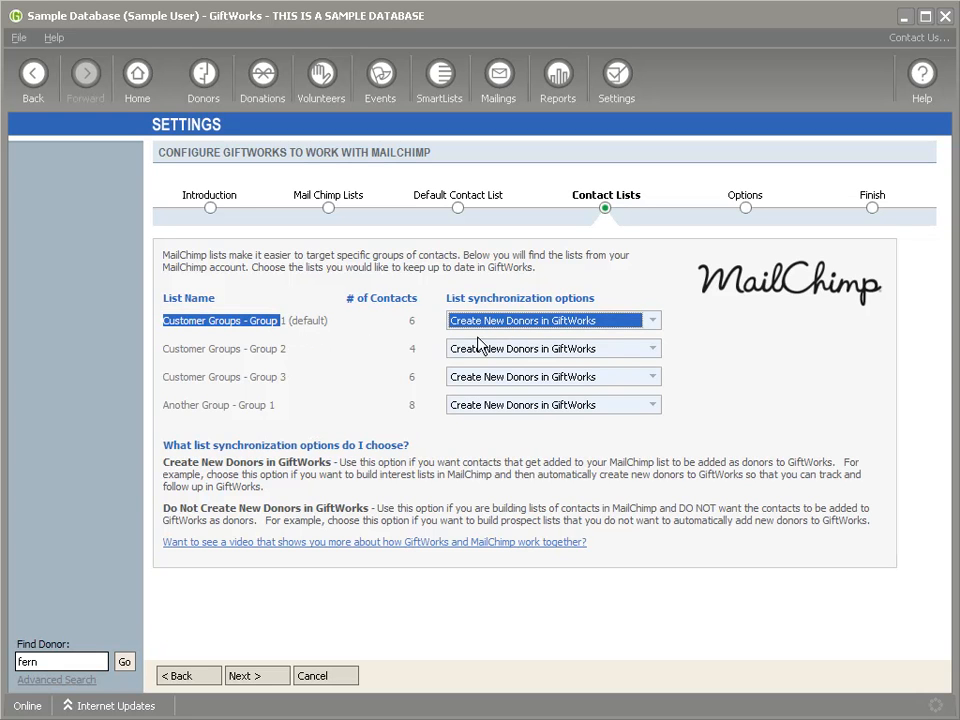
pyautogui.click(273, 679)
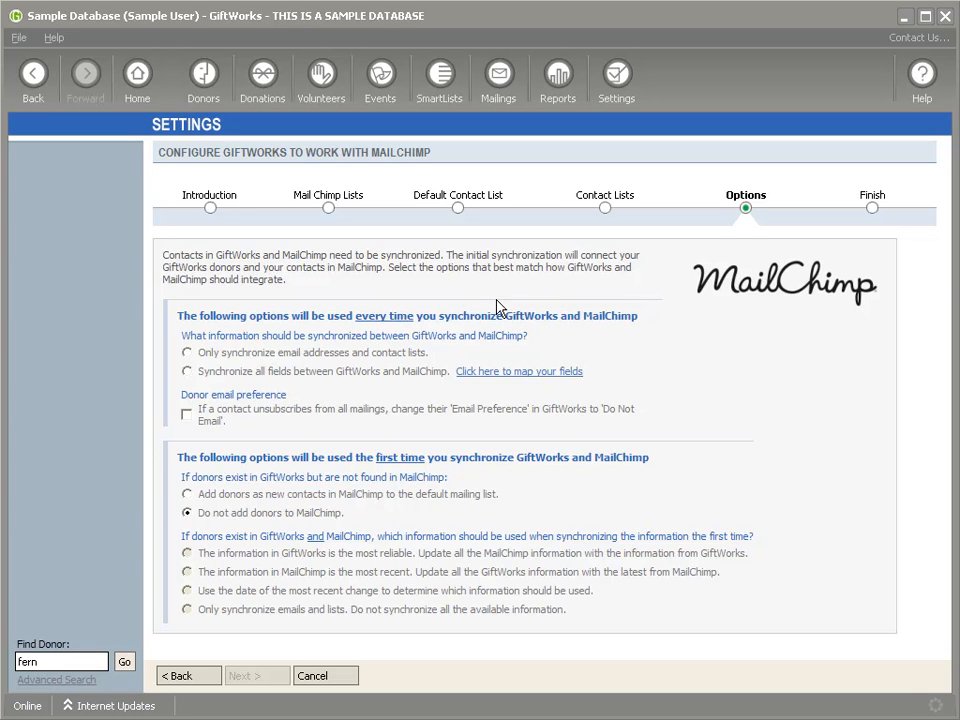
# Step: Choose all-field sync and map First Name, Last Name, Middle Name and Home Phone to matching fields
pyautogui.click(187, 371)
pyautogui.click(524, 373)
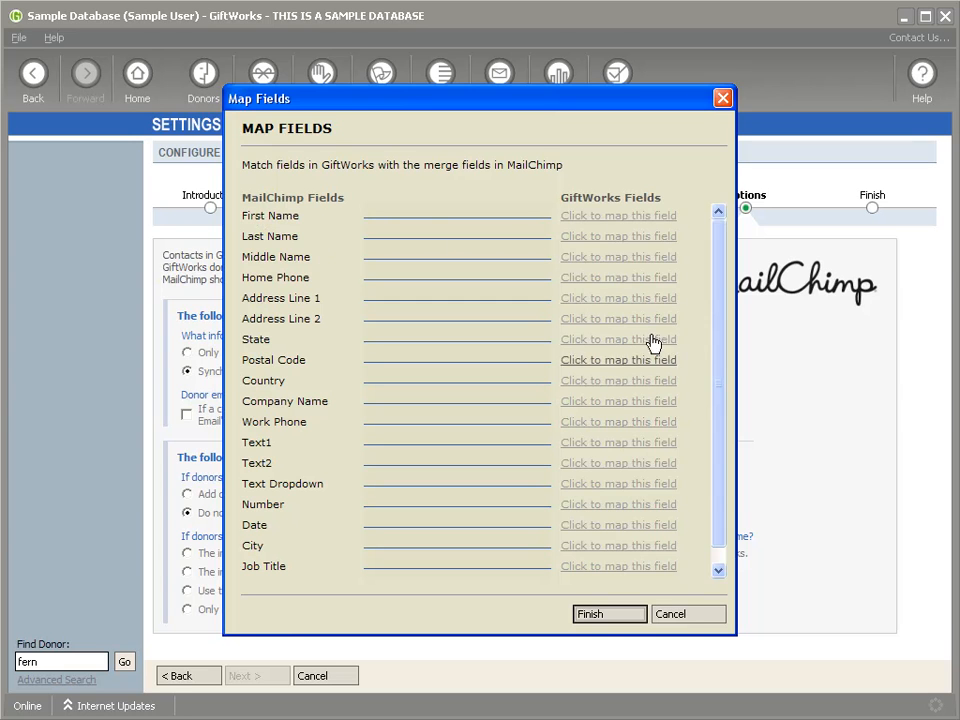
pyautogui.click(617, 222)
pyautogui.click(620, 231)
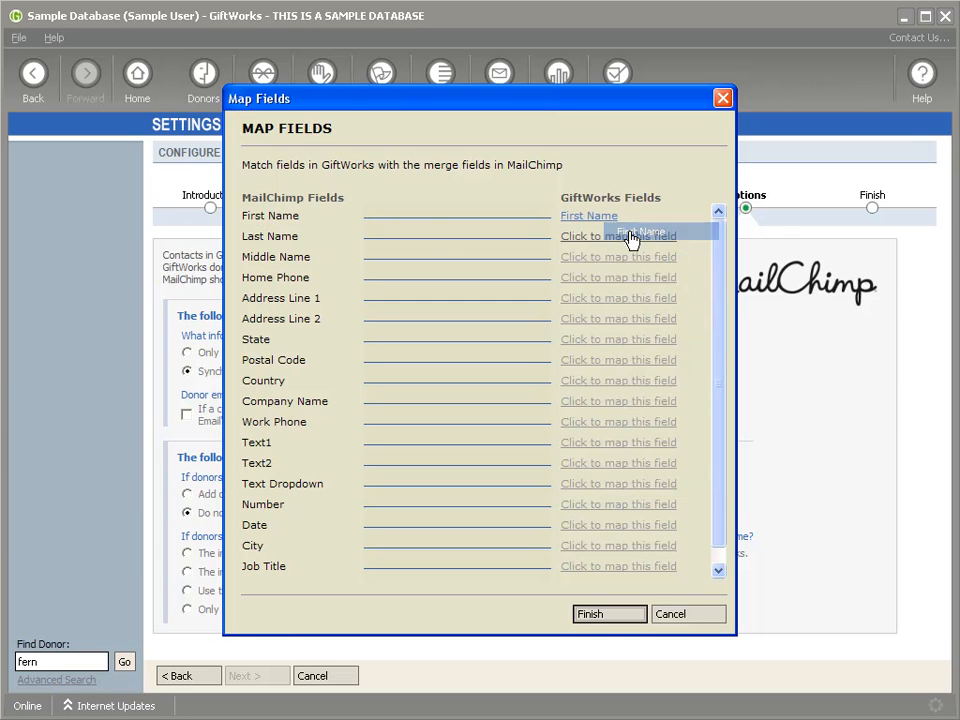
pyautogui.click(622, 238)
pyautogui.click(650, 281)
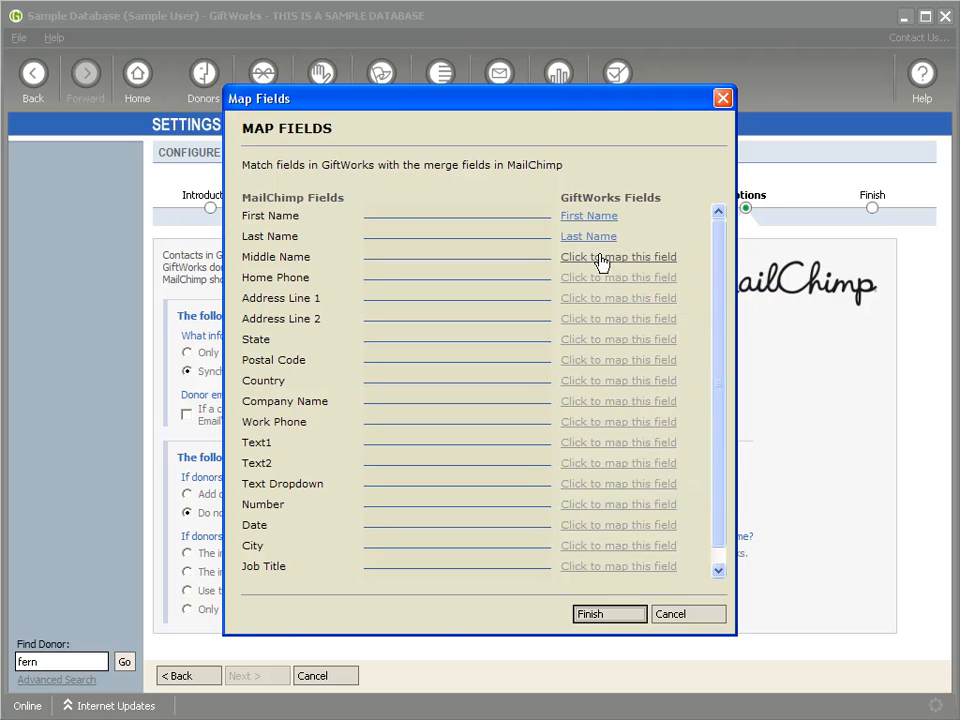
pyautogui.click(605, 259)
pyautogui.click(618, 285)
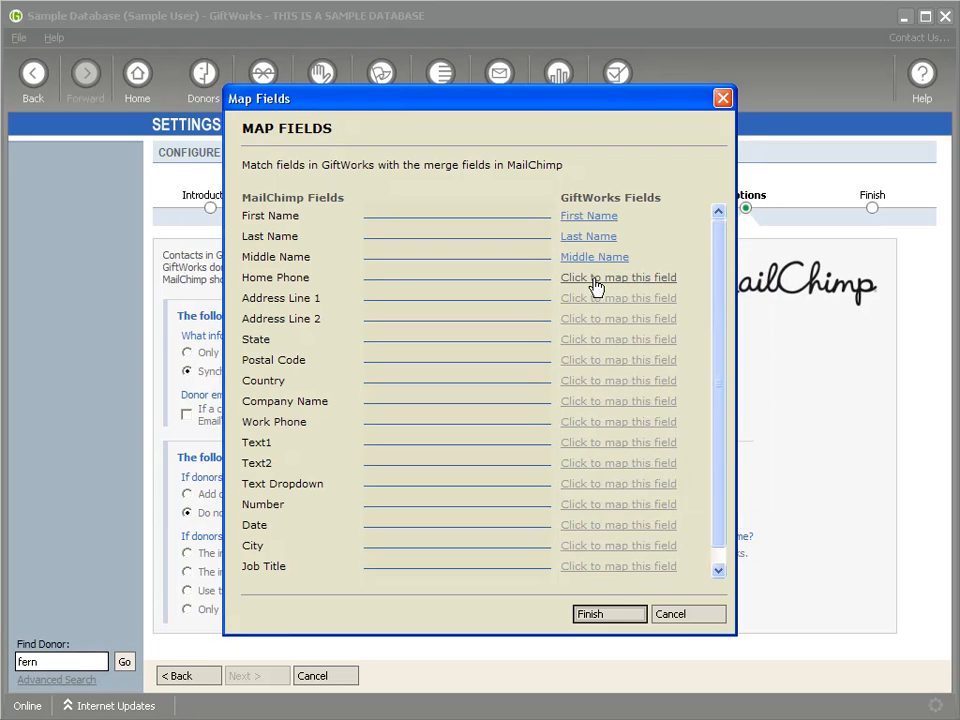
pyautogui.click(598, 281)
pyautogui.click(628, 345)
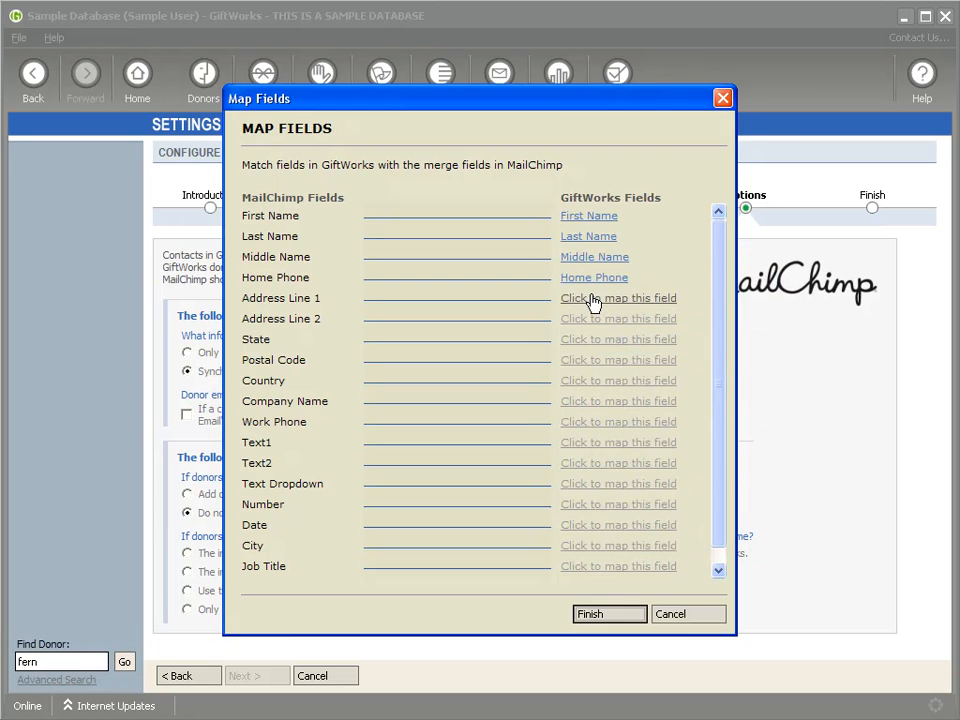
# Step: Map Address Line 1, Address Line 2, State, Postal Code (Zip/Postal Code) and Country
pyautogui.click(591, 300)
pyautogui.click(622, 383)
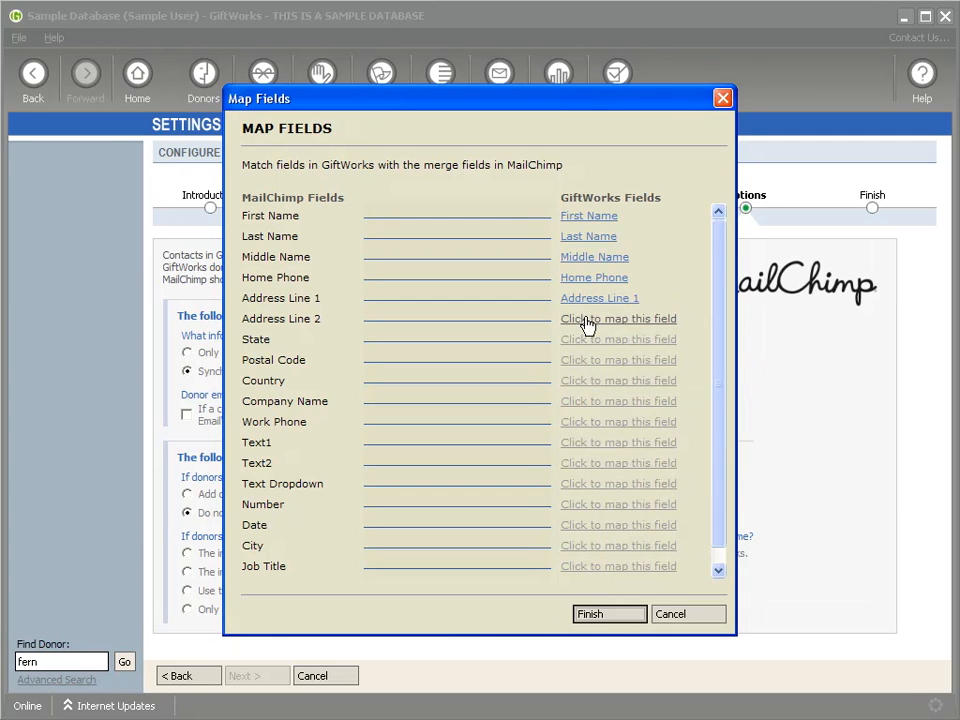
pyautogui.click(589, 320)
pyautogui.click(622, 422)
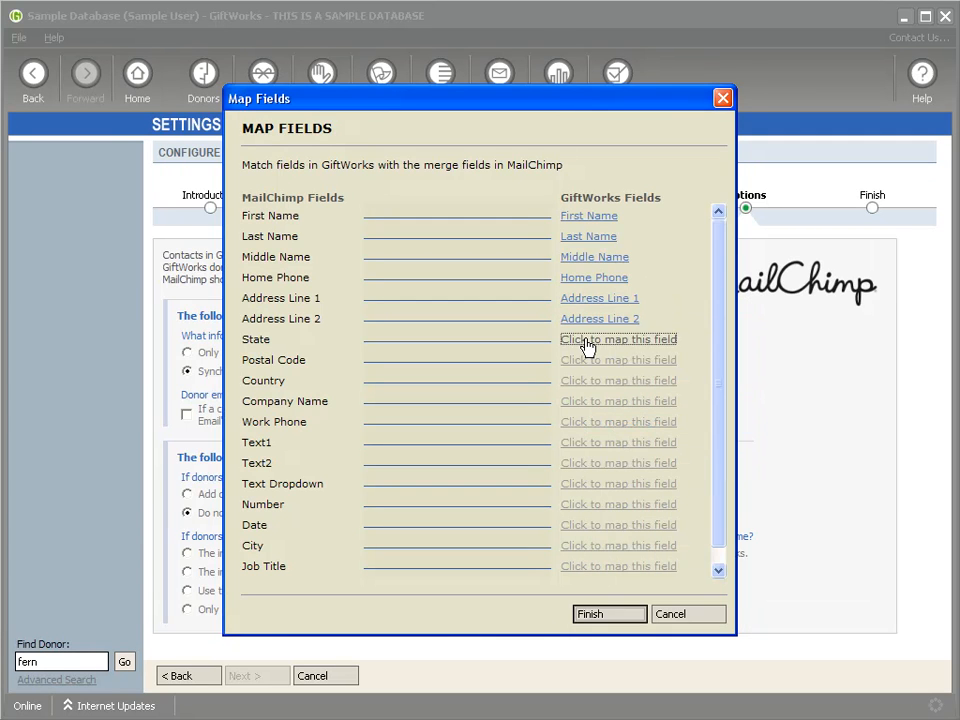
pyautogui.click(586, 345)
pyautogui.click(638, 478)
pyautogui.click(596, 362)
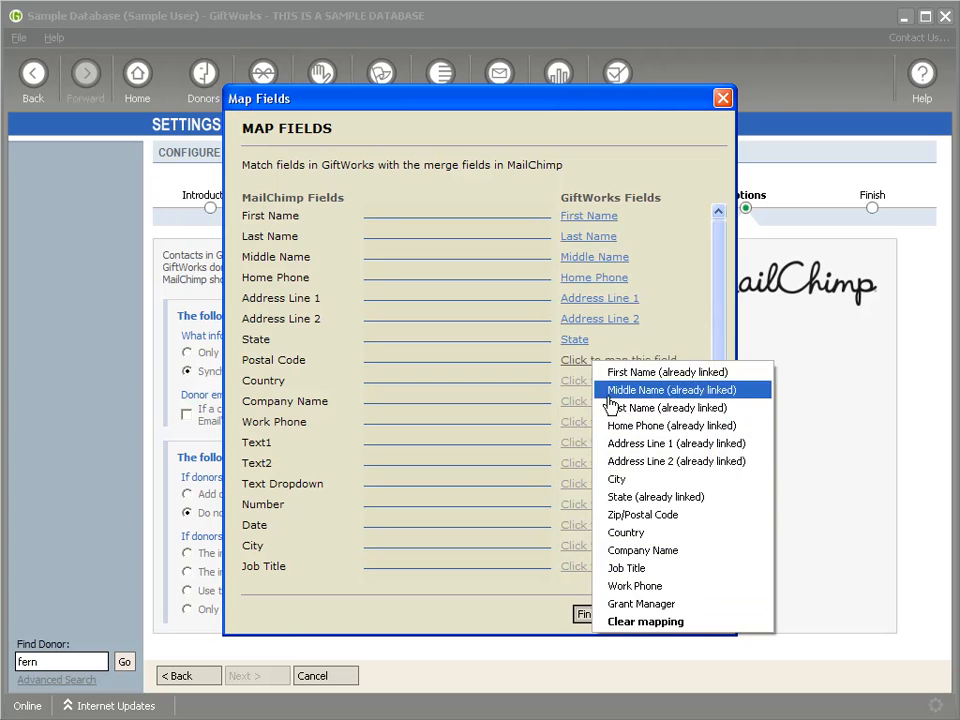
pyautogui.click(630, 514)
pyautogui.click(597, 382)
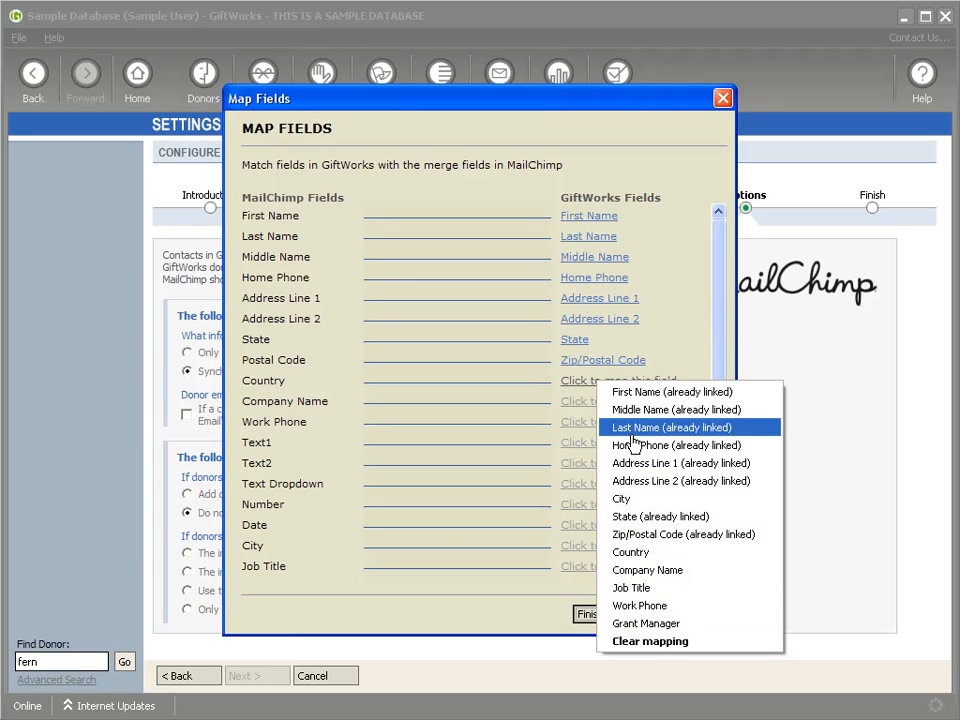
pyautogui.click(625, 553)
# Step: Map Company Name and Work Phone to their GiftWorks fields and finish the mapping
pyautogui.click(595, 410)
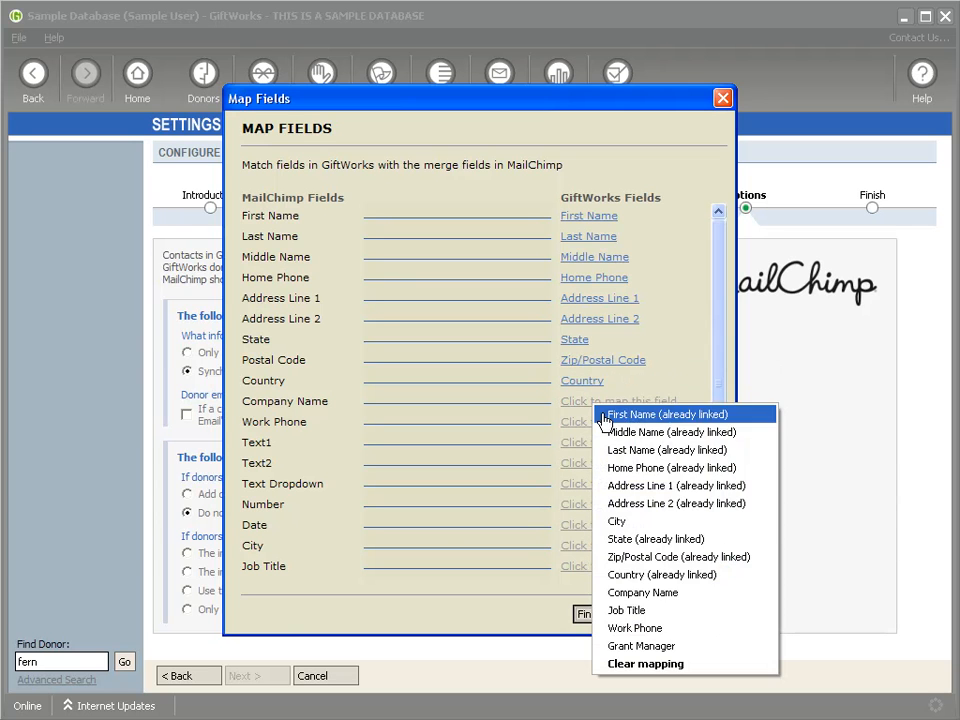
pyautogui.click(630, 592)
pyautogui.click(597, 425)
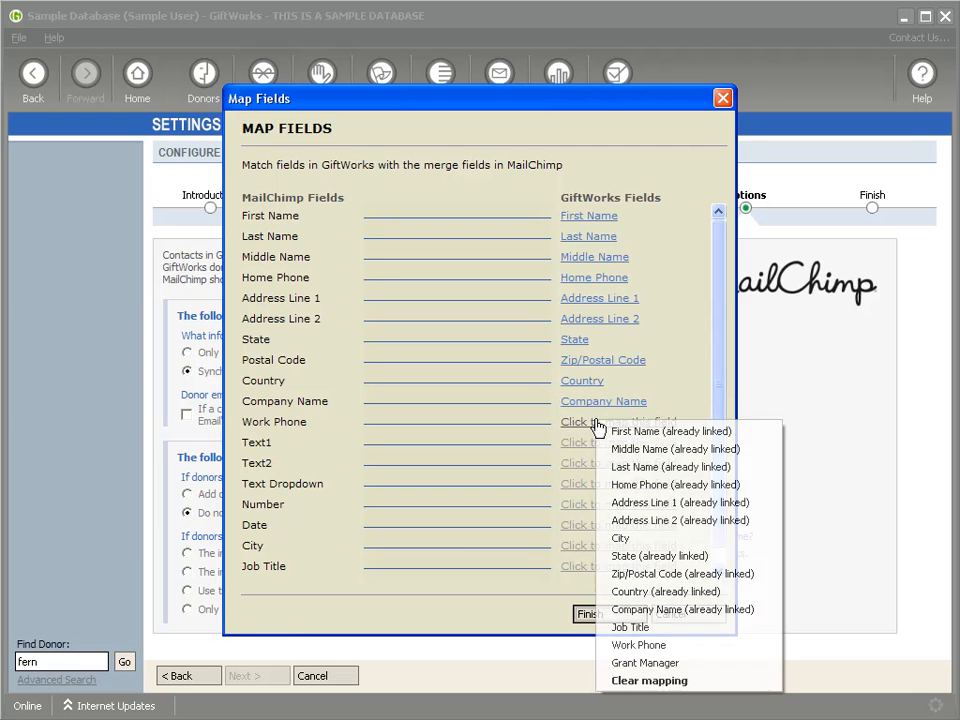
pyautogui.click(664, 643)
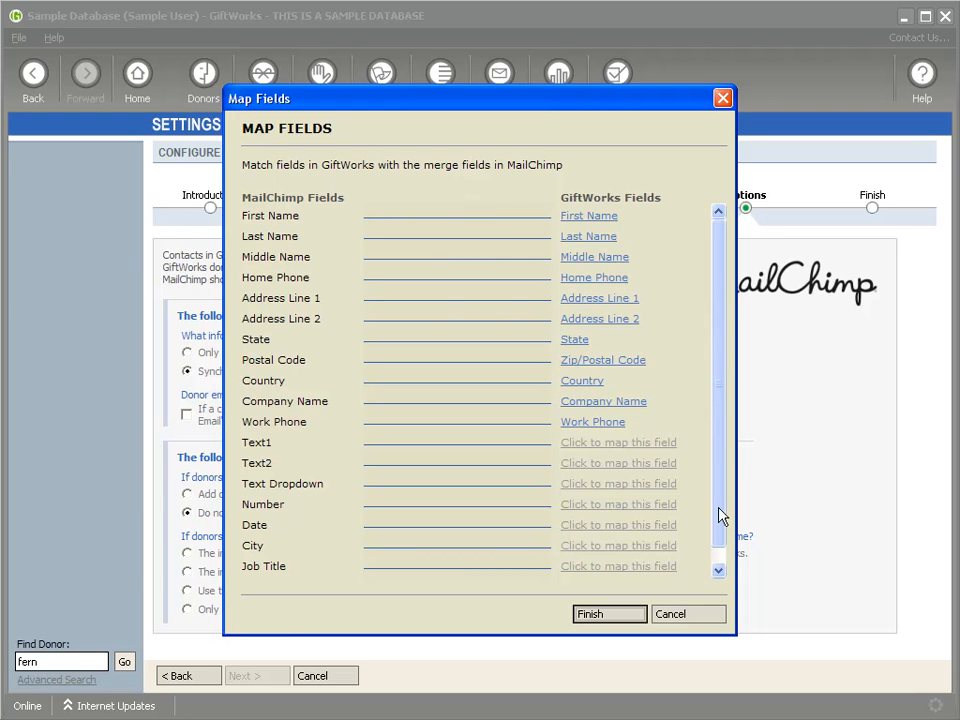
pyautogui.scroll(-1, 720, 514)
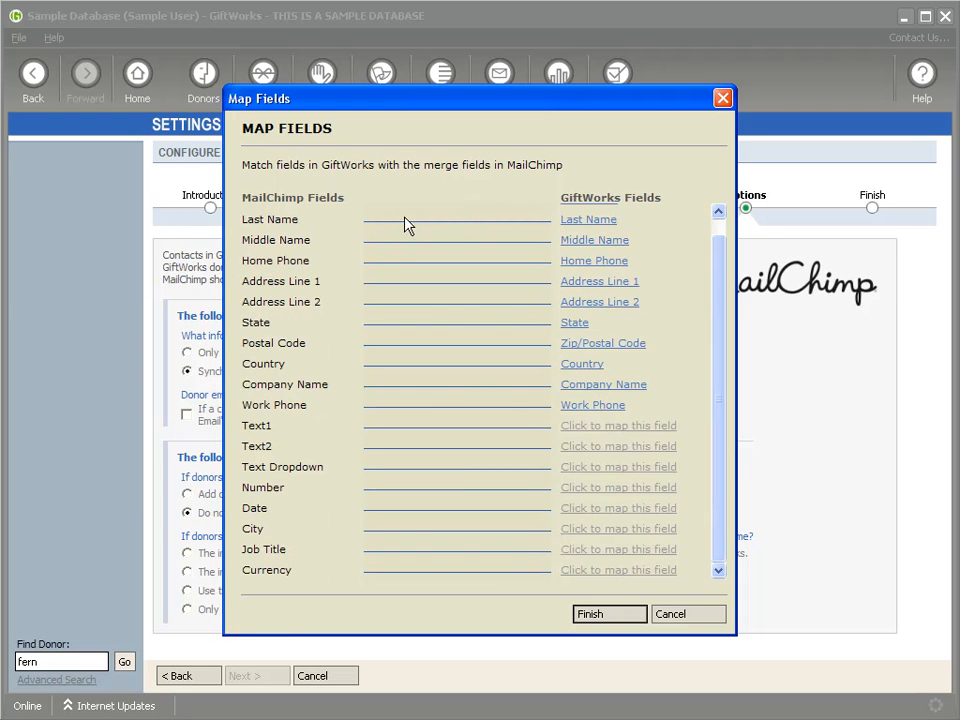
pyautogui.scroll(1, 712, 330)
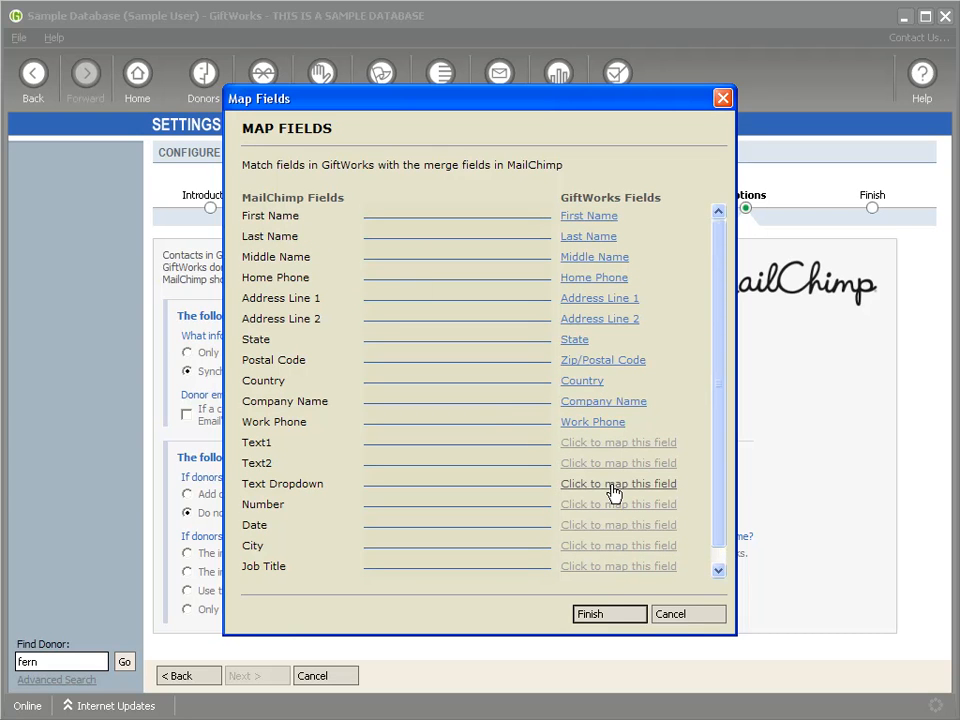
pyautogui.click(618, 622)
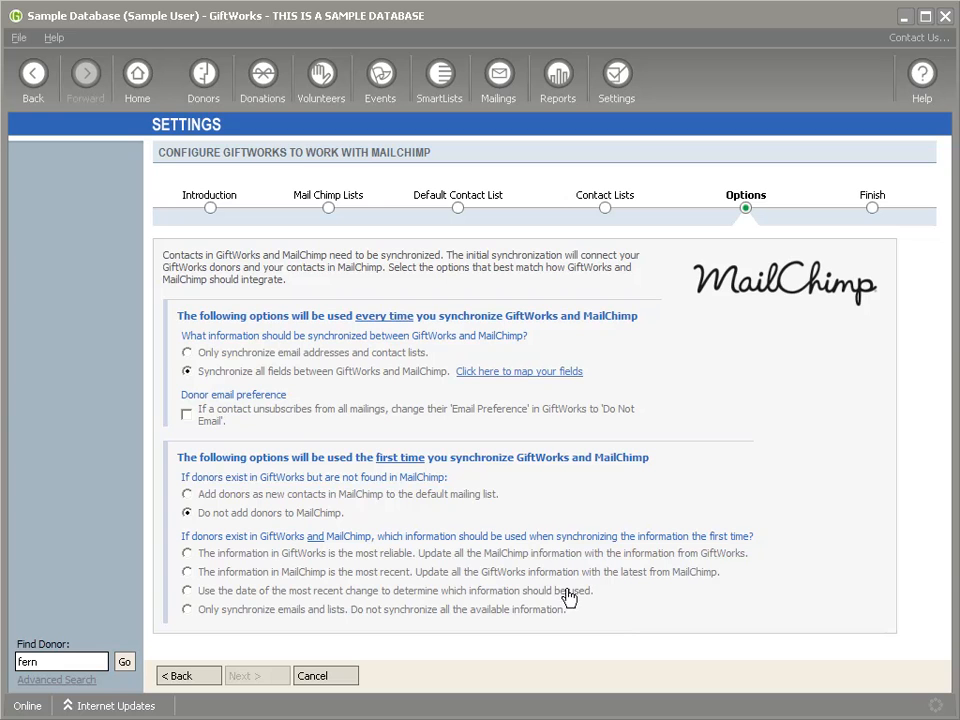
# Step: Mark unsubscribers Do Not Email, keep missing donors out of MailChimp, and sync only emails and lists initially
pyautogui.click(186, 413)
pyautogui.click(188, 494)
pyautogui.click(189, 512)
pyautogui.click(186, 612)
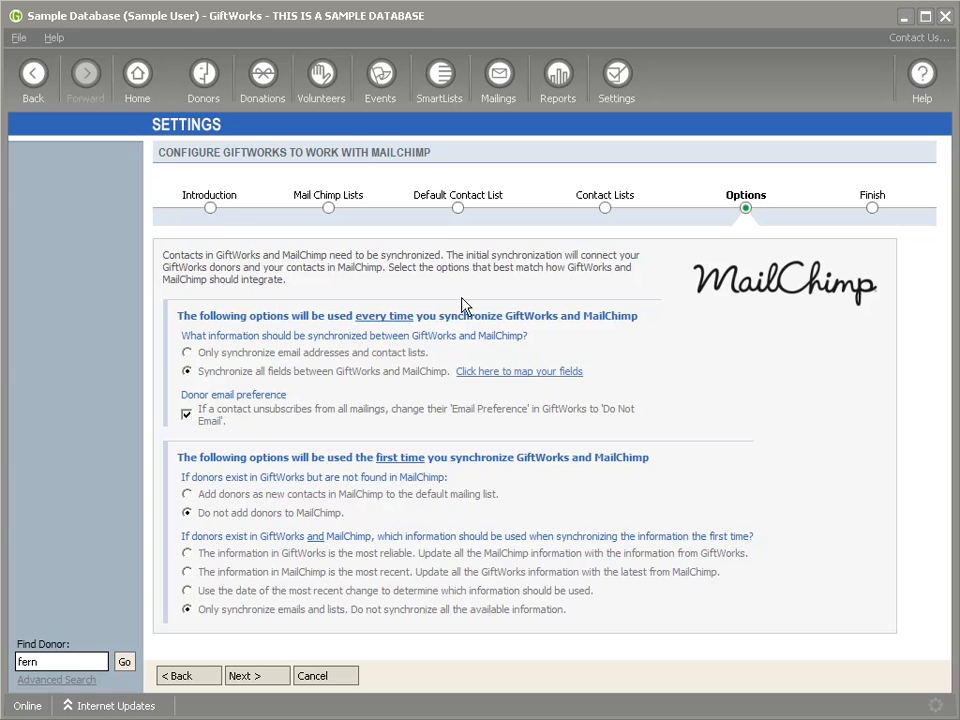
pyautogui.click(258, 678)
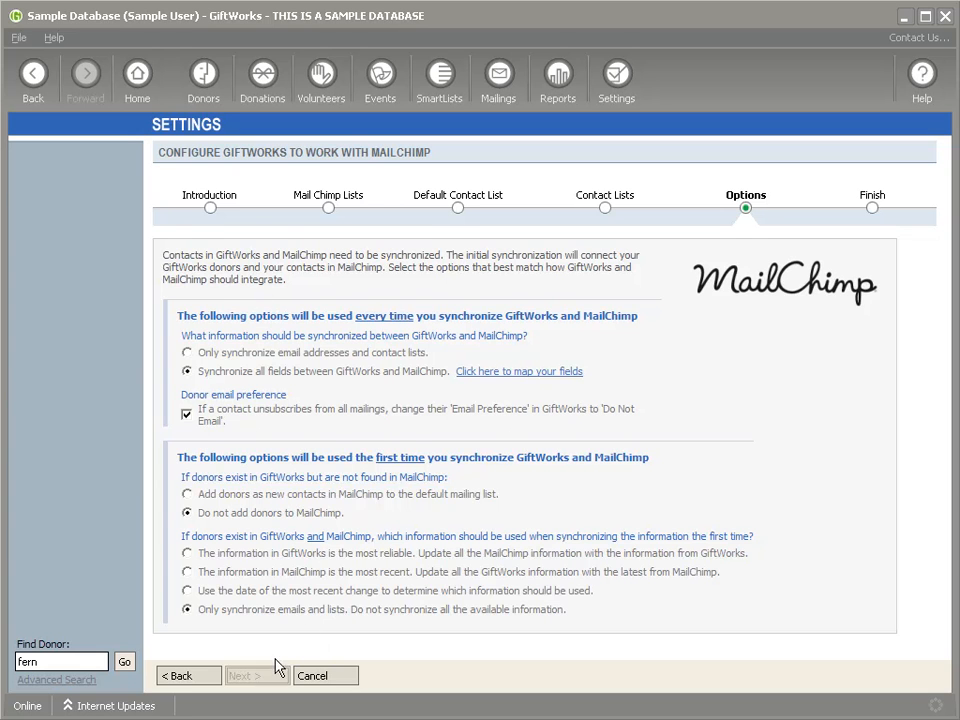
# Step: Connect GiftWorks and MailChimp and close the completed setup wizard
pyautogui.moveTo(651, 458); pyautogui.dragTo(650, 491)
pyautogui.click(283, 601)
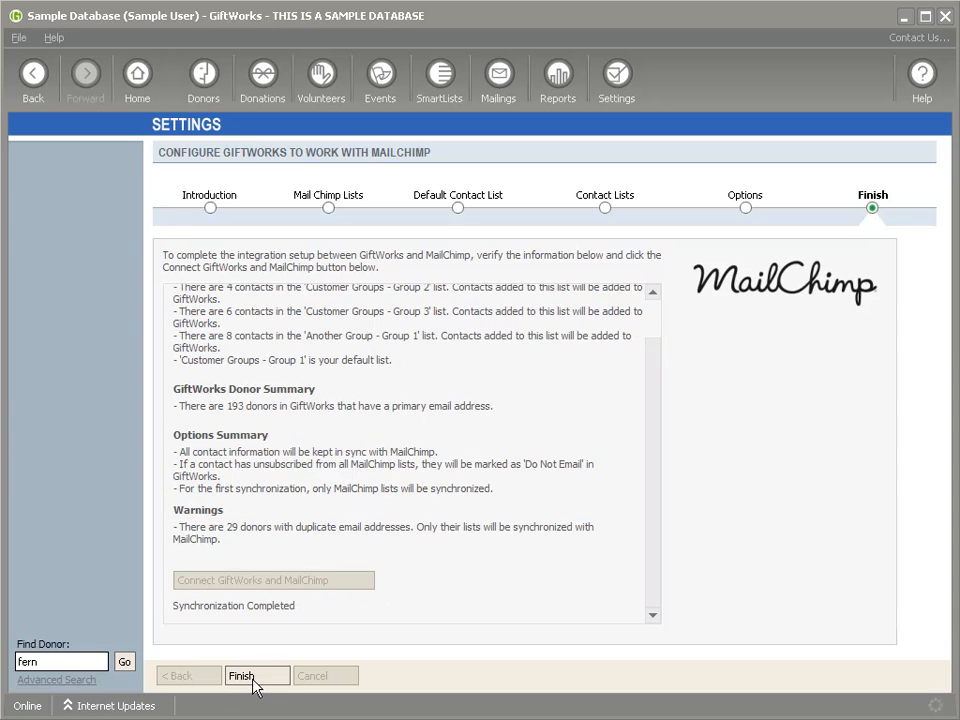
pyautogui.click(254, 679)
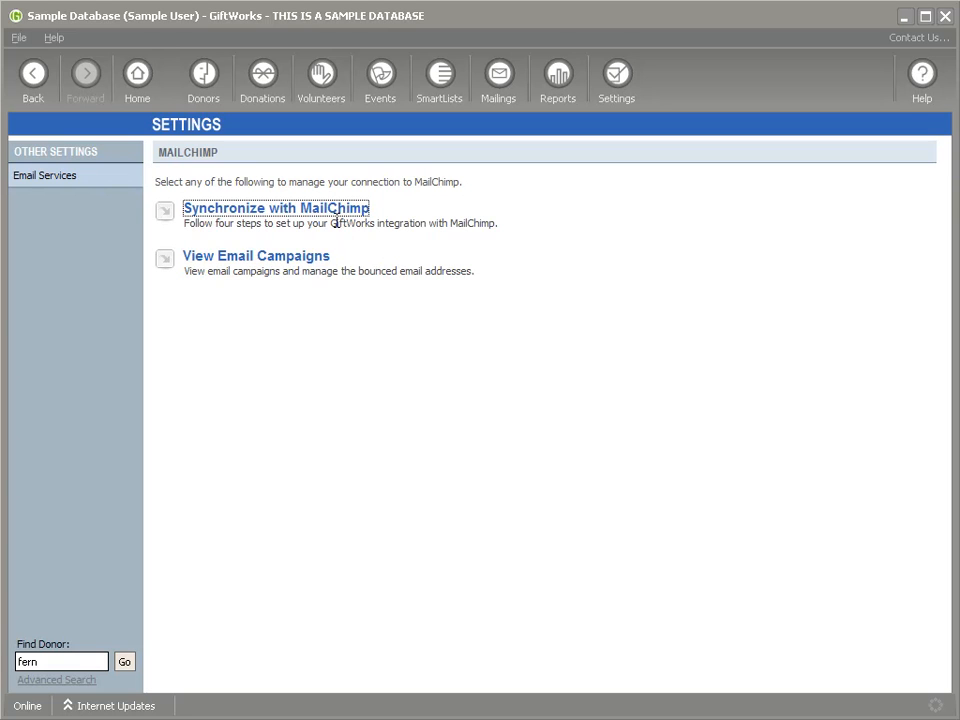
# Step: Open the top donor record in the Donors dashboard's recently added donors list
pyautogui.click(205, 75)
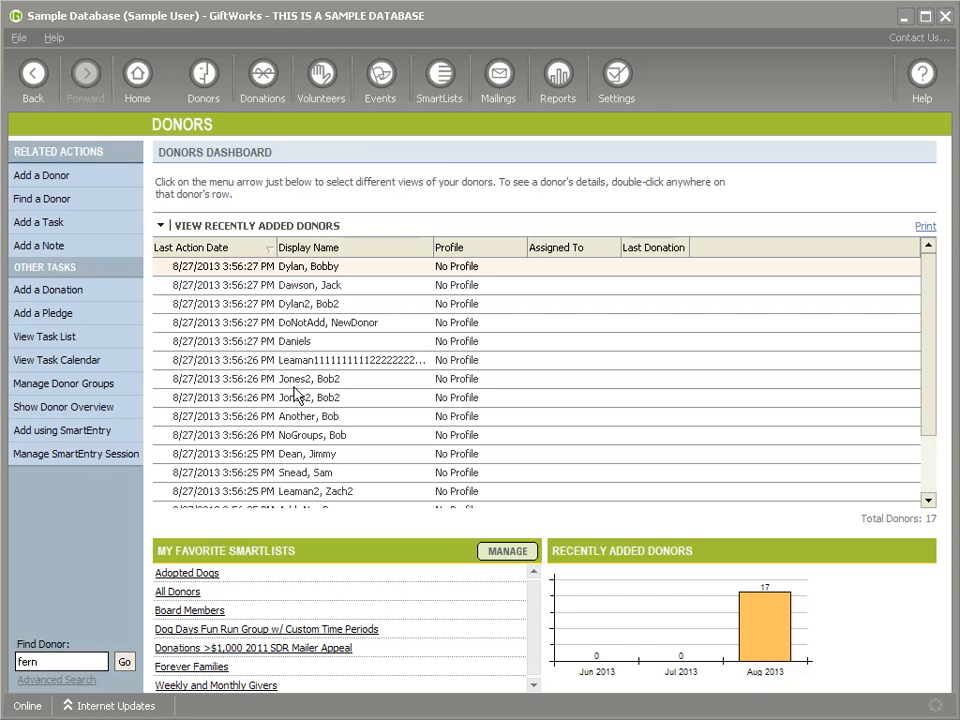
pyautogui.doubleClick(330, 266)
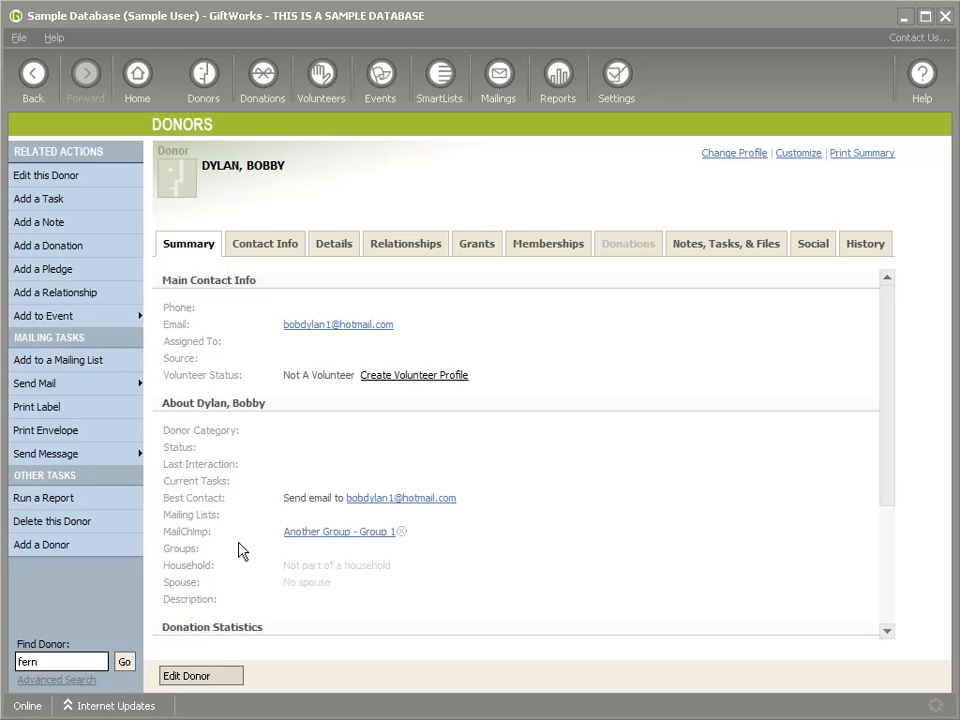
# Step: Add the donor to the Customer Groups - Group 1 MailChimp mailing list
pyautogui.click(52, 385)
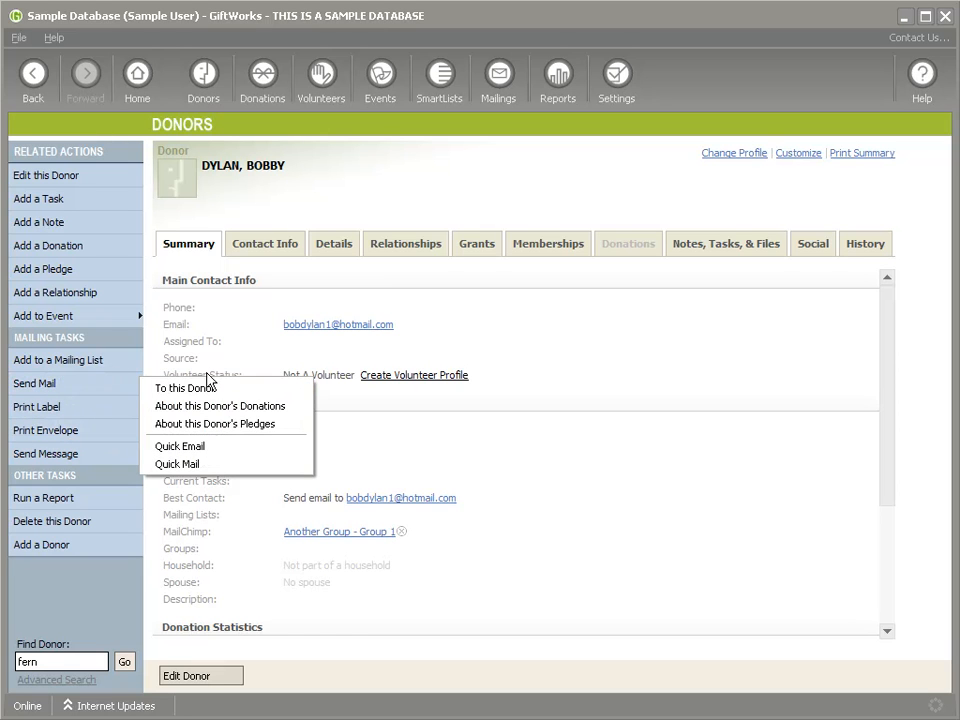
pyautogui.click(60, 360)
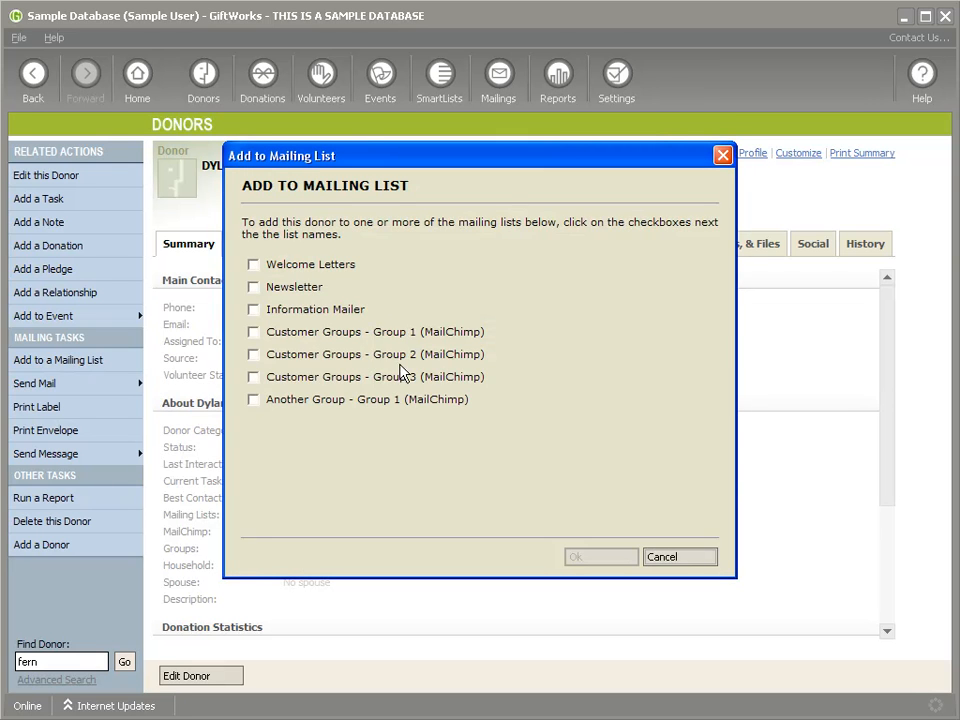
pyautogui.click(253, 333)
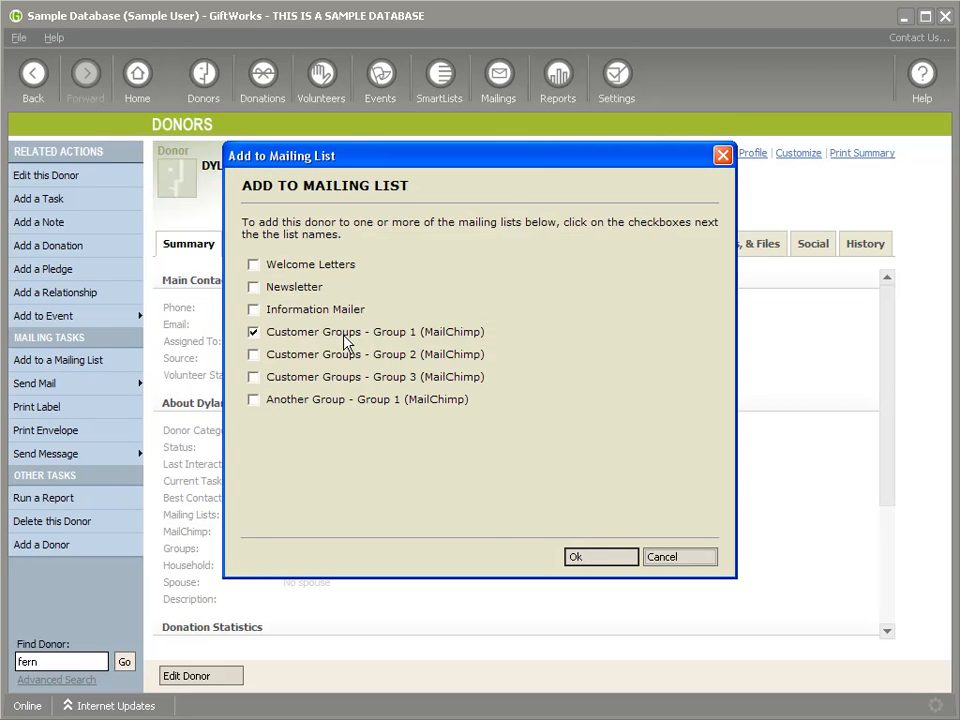
pyautogui.click(578, 552)
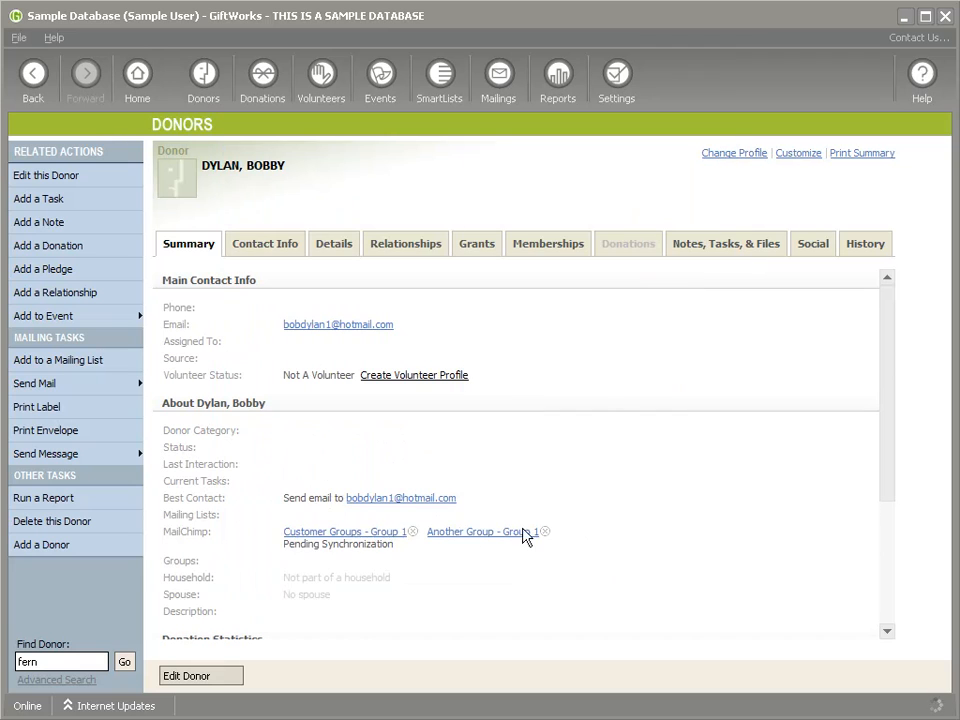
pyautogui.moveTo(286, 545); pyautogui.dragTo(392, 556)
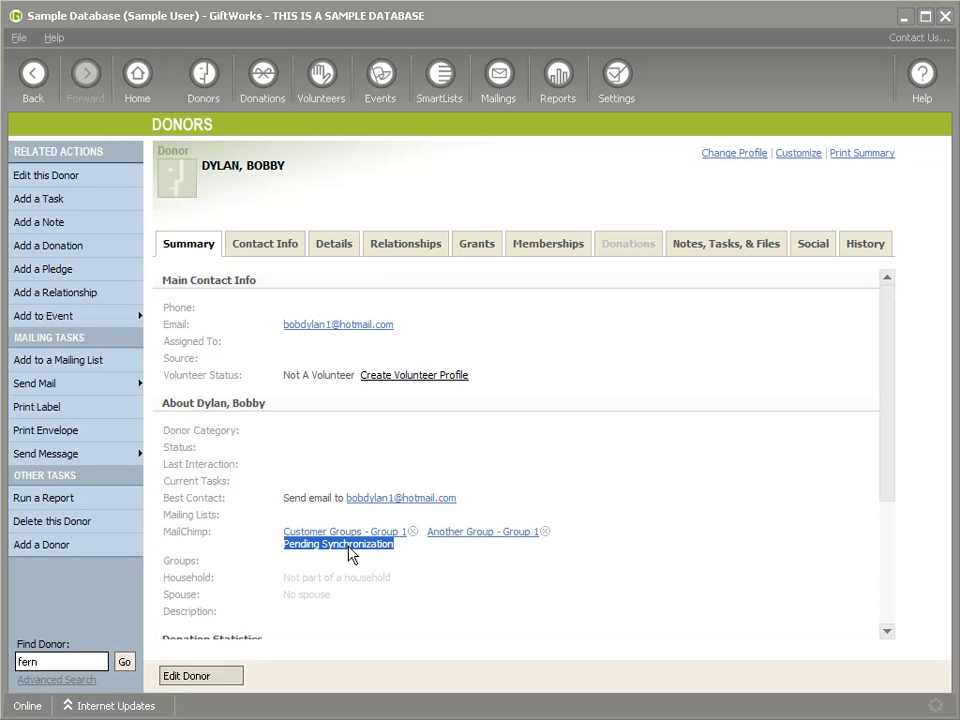
pyautogui.click(446, 560)
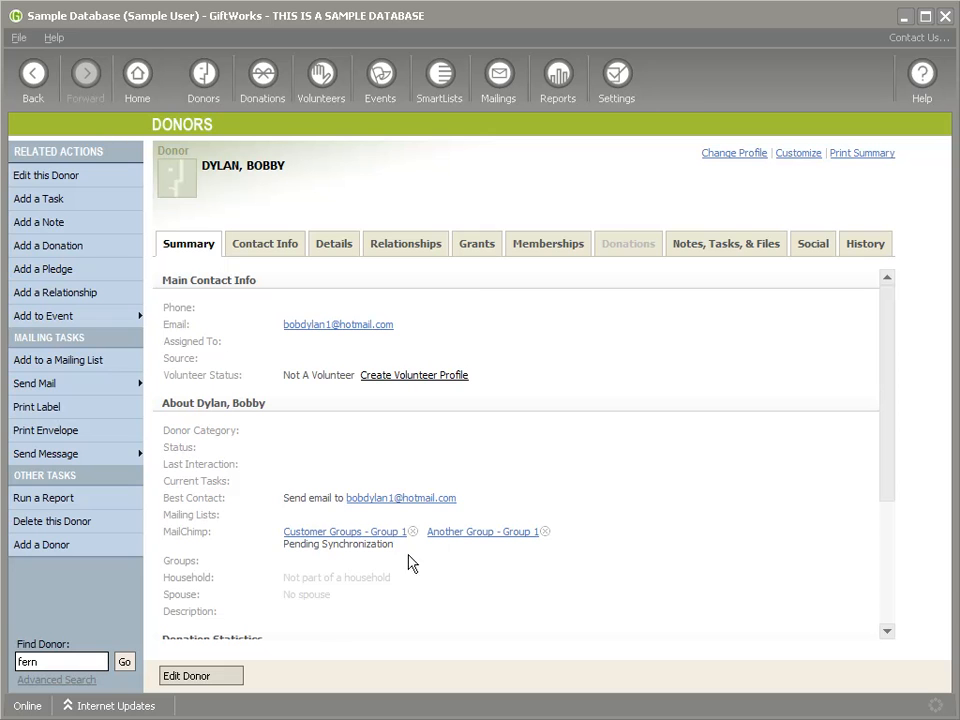
# Step: Shorten the donor's first name by one character and save the record
pyautogui.click(214, 676)
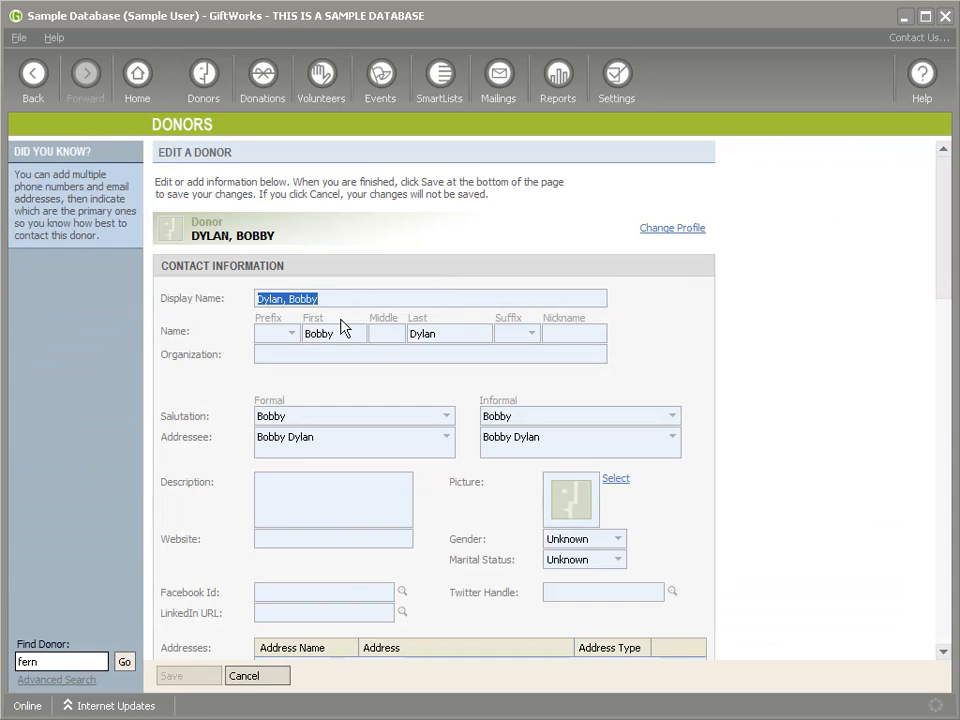
pyautogui.click(350, 333)
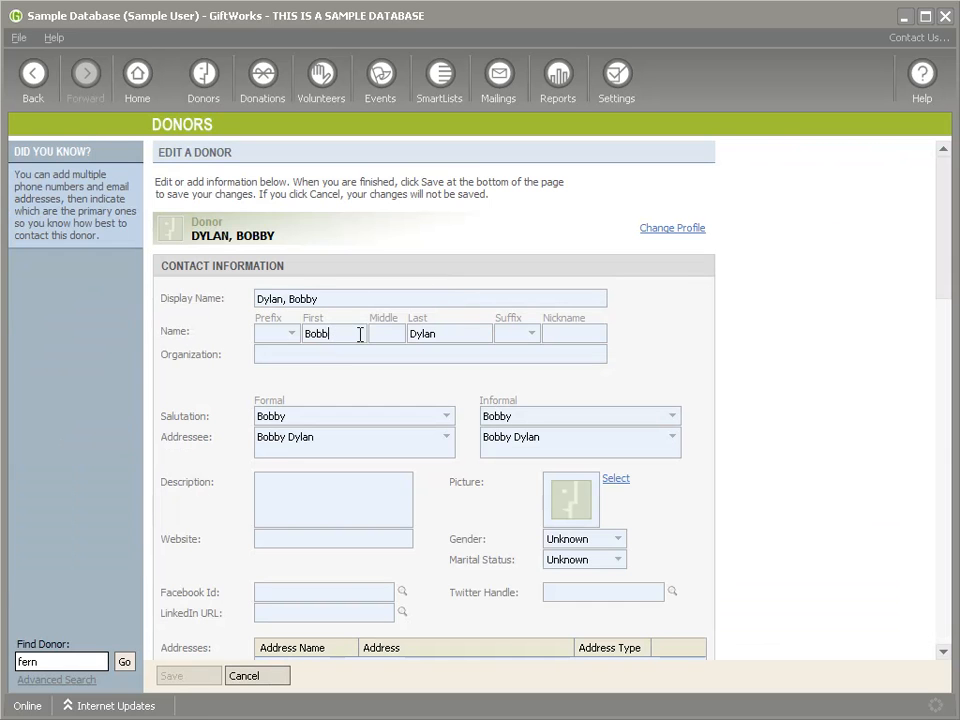
pyautogui.press('BackSpace')
pyautogui.press('BackSpace')
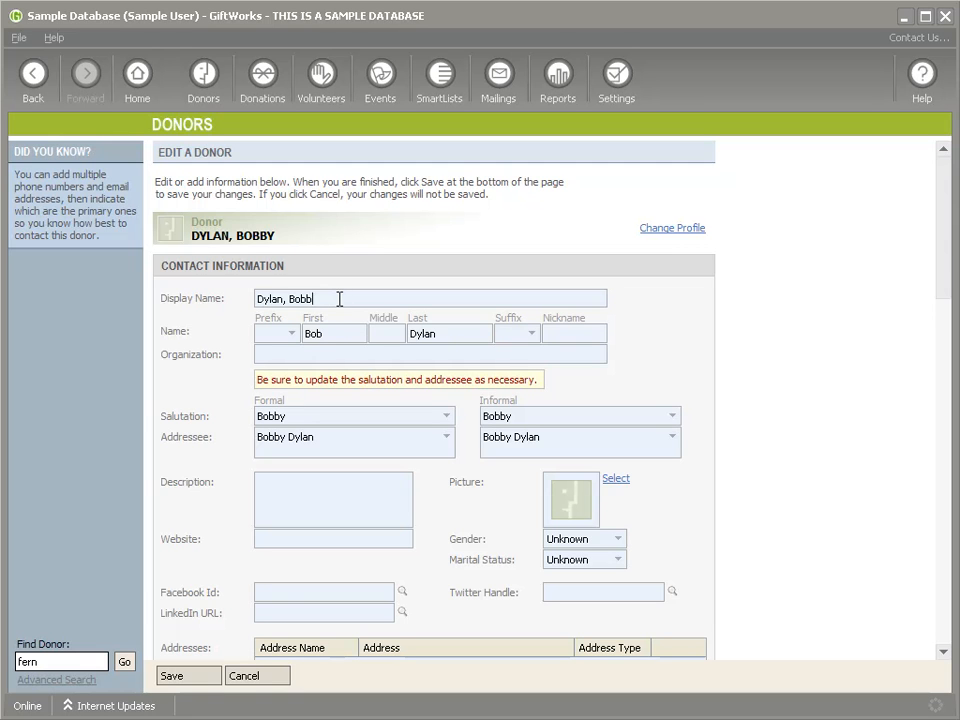
pyautogui.click(192, 677)
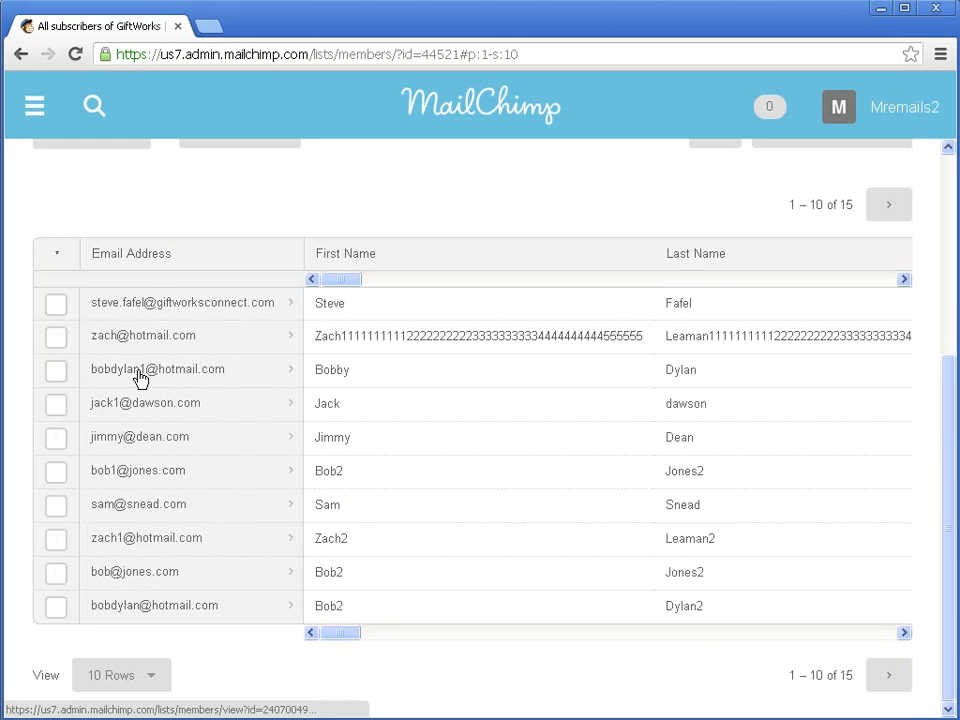
# Step: Open the matching subscriber's profile from the MailChimp GiftWorks list members table
pyautogui.click(206, 374)
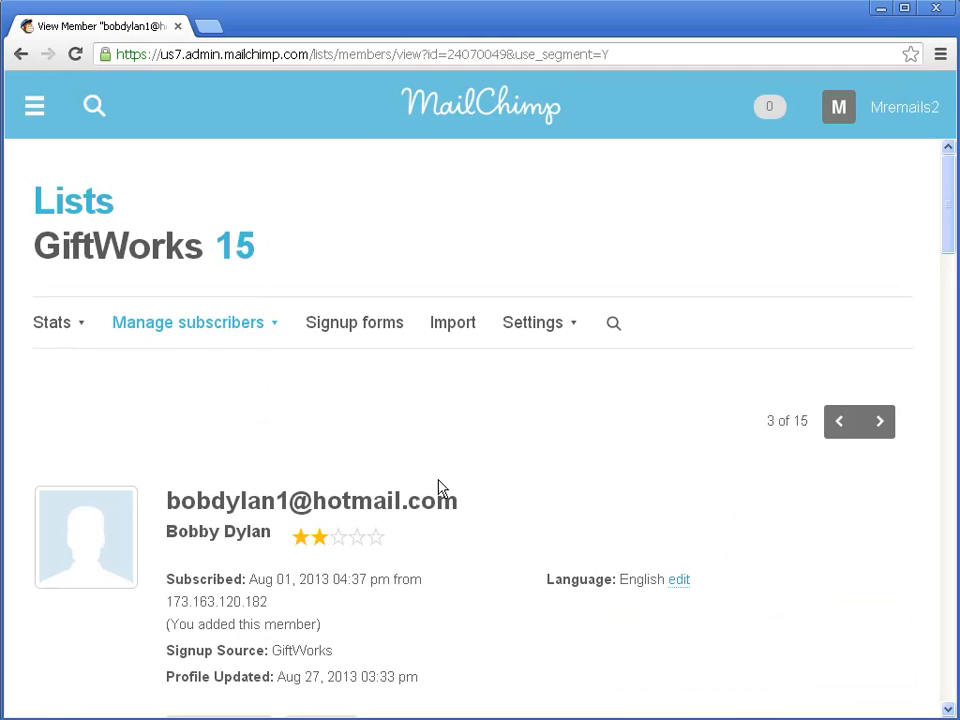
pyautogui.scroll(-2, 338, 524)
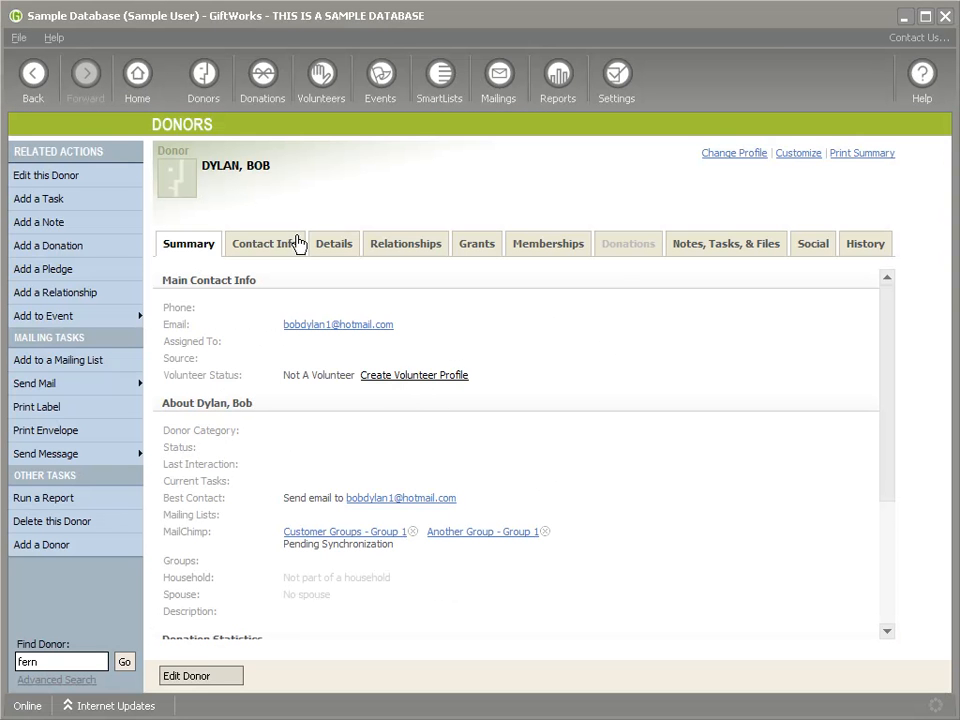
# Step: From the Email Services MailChimp settings, run Update Now to synchronize donors with MailChimp
pyautogui.click(617, 78)
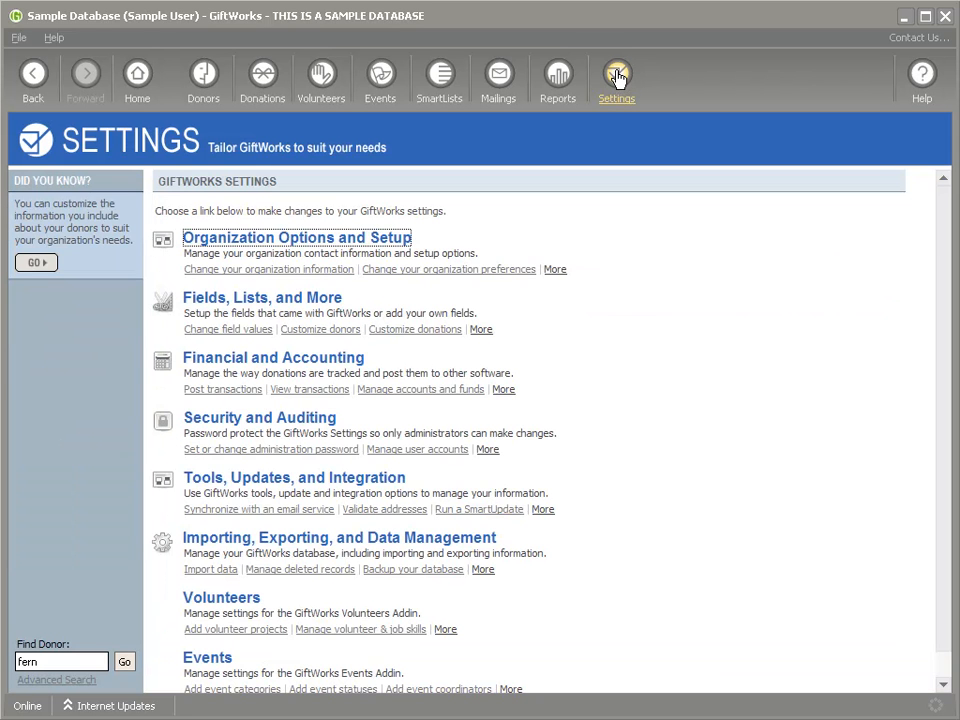
pyautogui.click(281, 480)
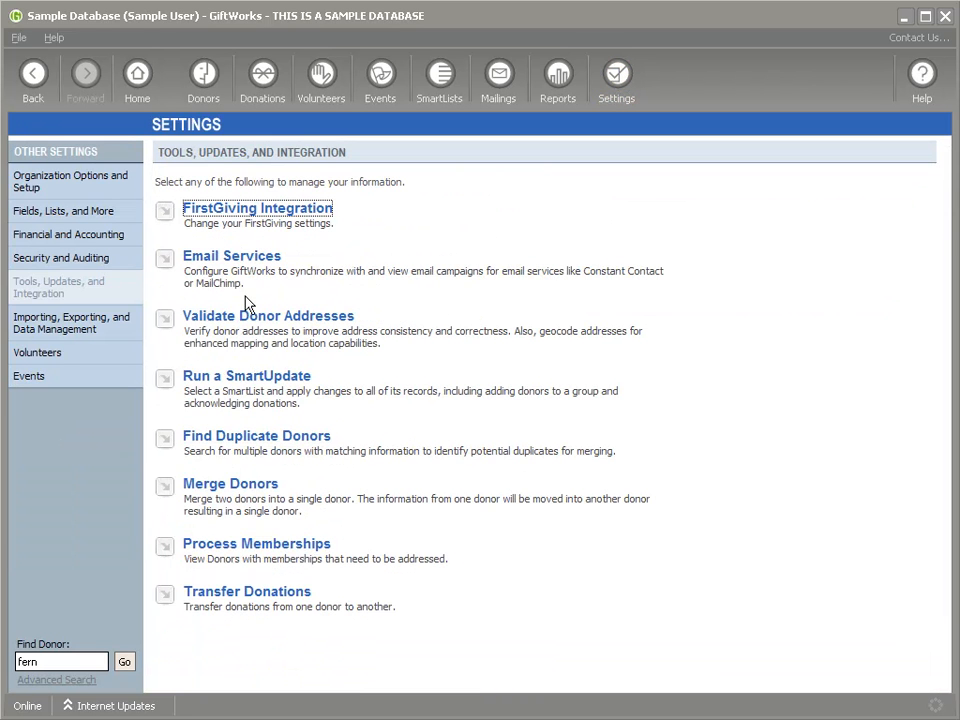
pyautogui.click(221, 260)
pyautogui.click(222, 272)
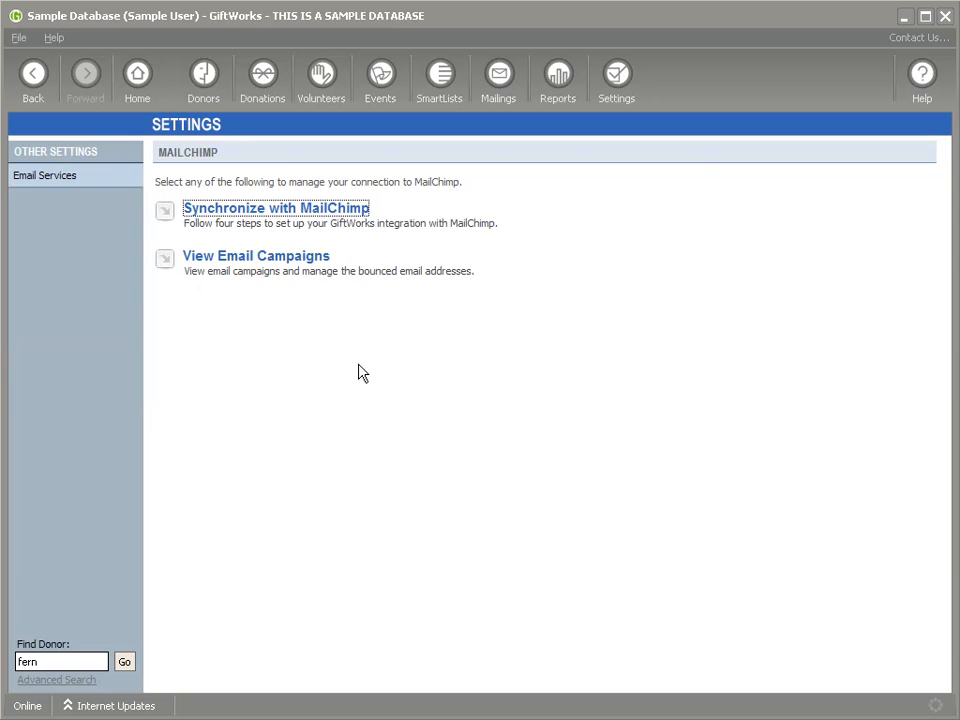
pyautogui.click(255, 212)
pyautogui.click(205, 370)
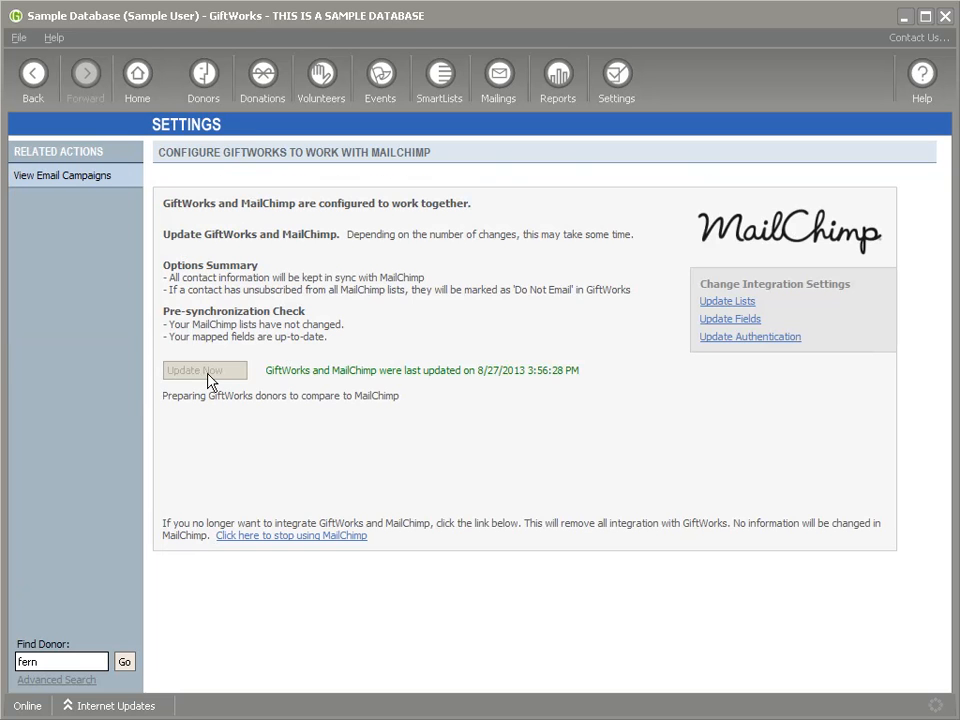
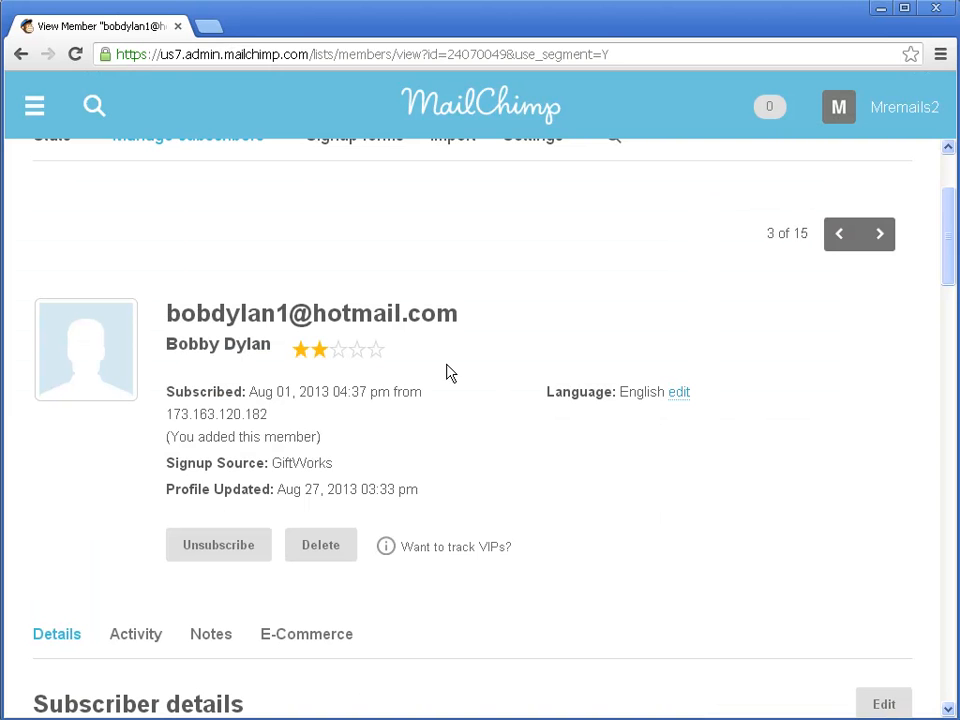
# Step: Open the subscriber's member profile from the MailChimp GiftWorks list and review its Another Group and Customer Groups memberships
pyautogui.click(34, 105)
pyautogui.click(87, 324)
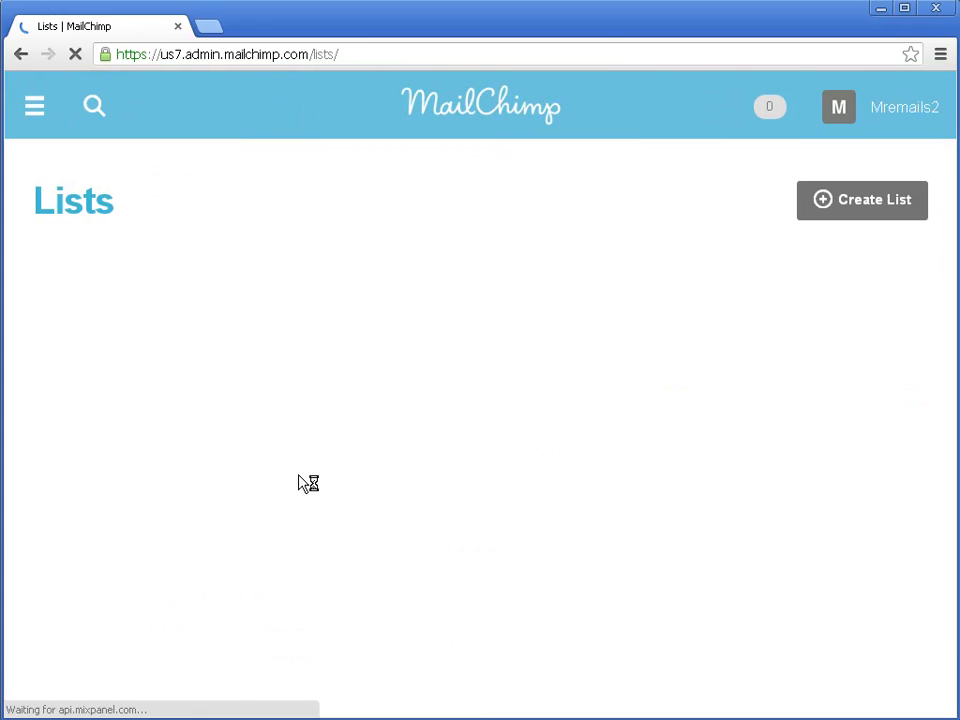
pyautogui.click(171, 544)
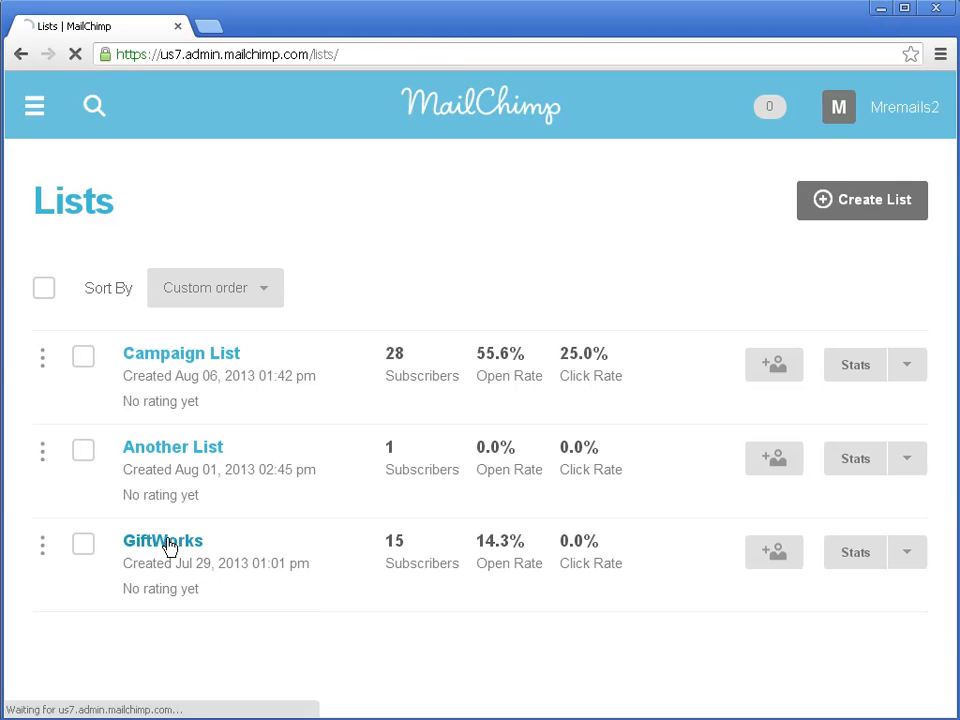
pyautogui.scroll(-3, 238, 500)
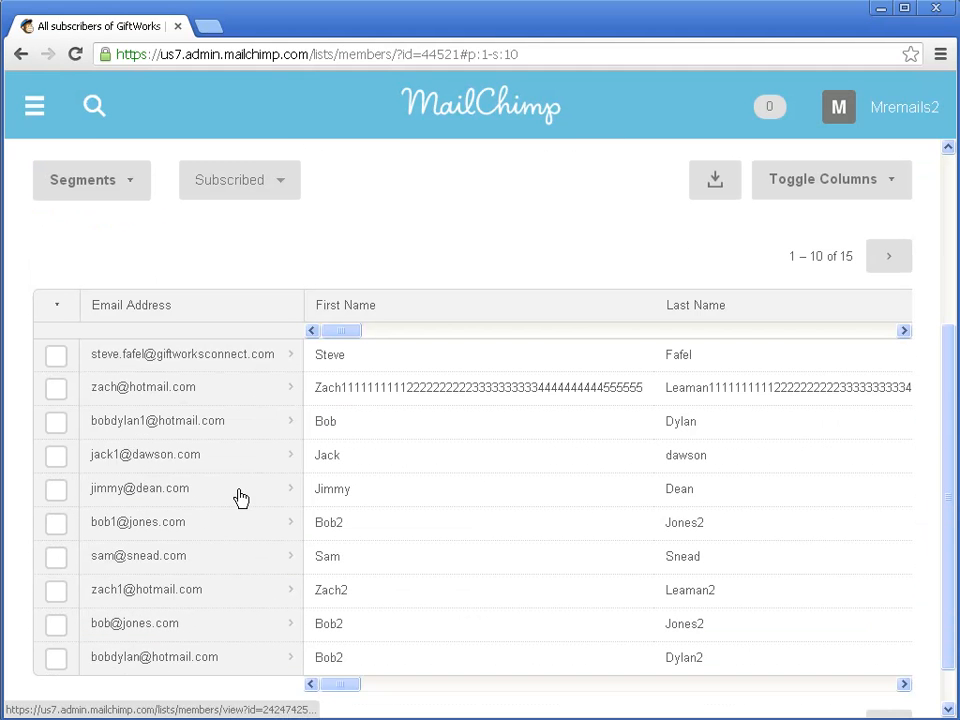
pyautogui.doubleClick(317, 421)
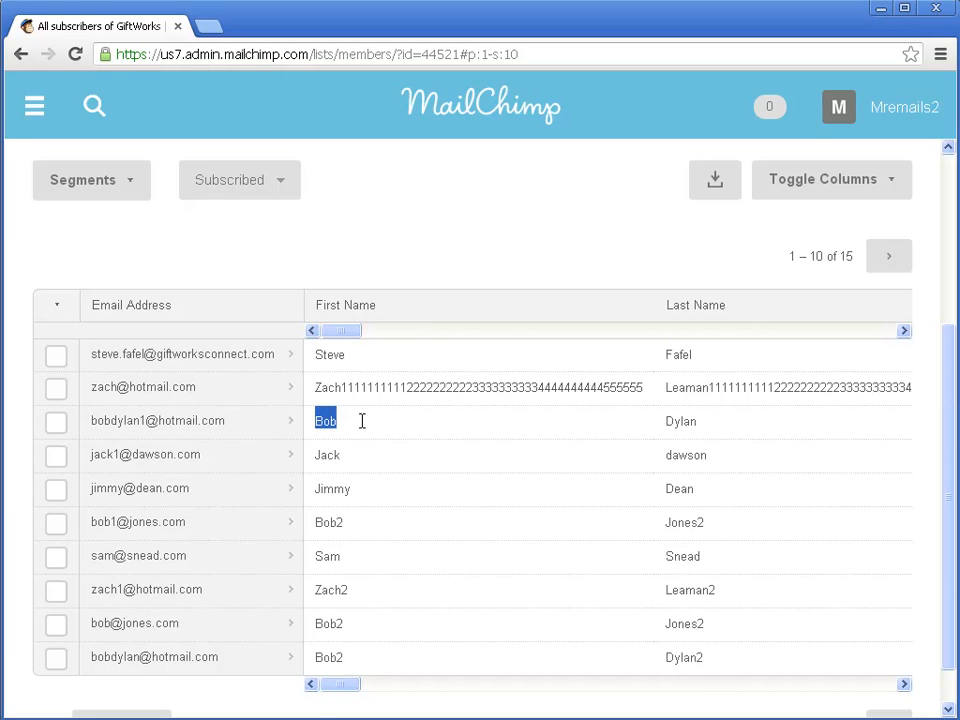
pyautogui.click(205, 428)
pyautogui.scroll(-8, 317, 433)
pyautogui.scroll(-20, 317, 433)
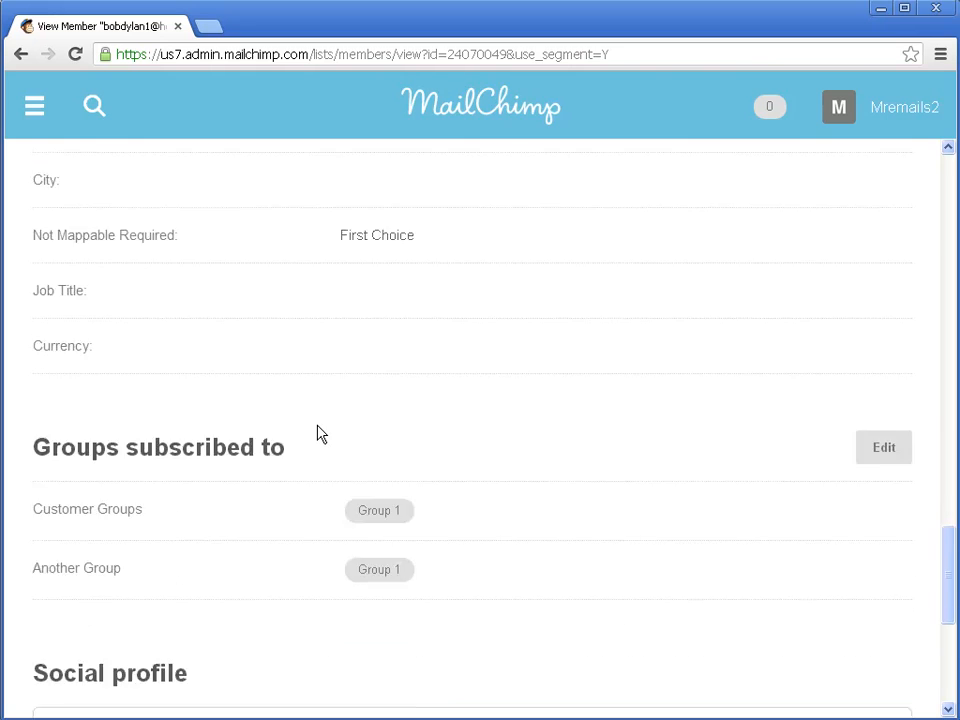
pyautogui.moveTo(36, 386); pyautogui.dragTo(118, 386)
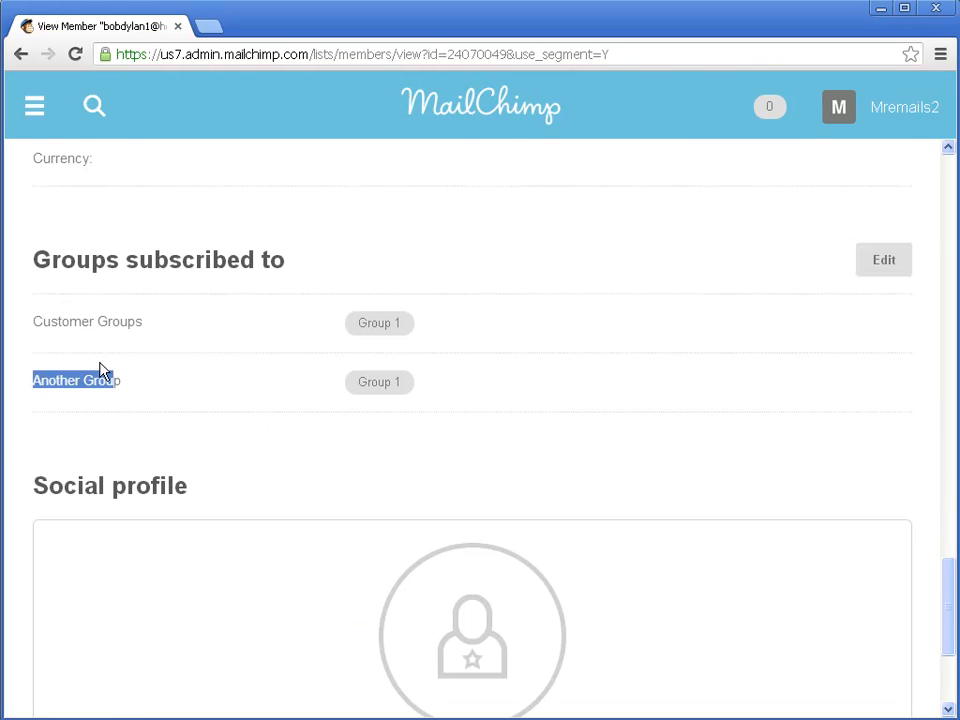
pyautogui.moveTo(32, 321); pyautogui.dragTo(136, 322)
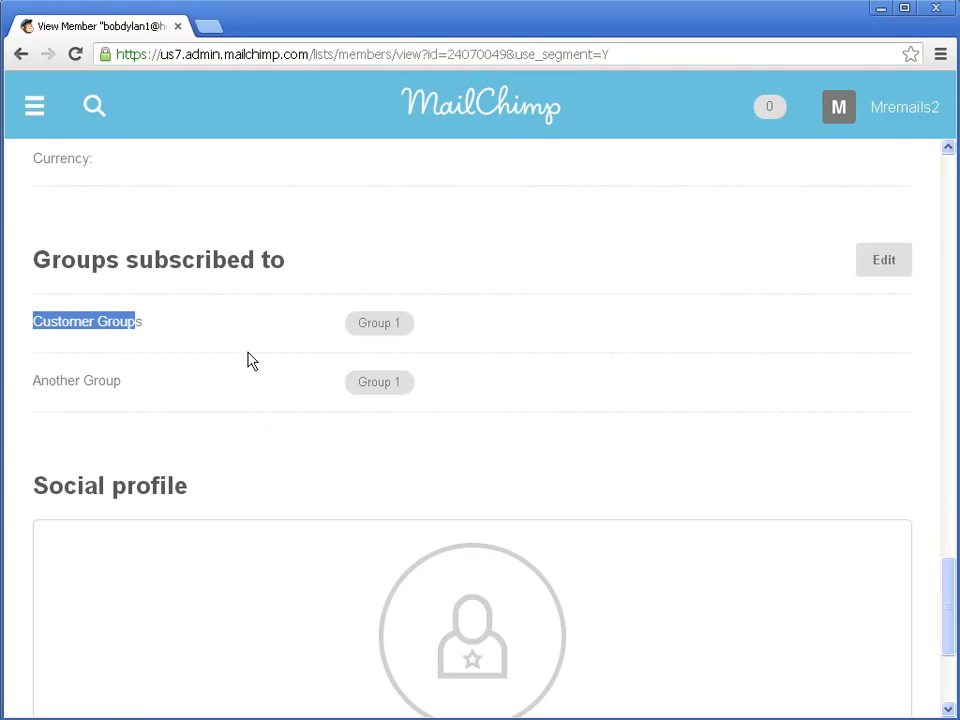
pyautogui.scroll(20, 251, 361)
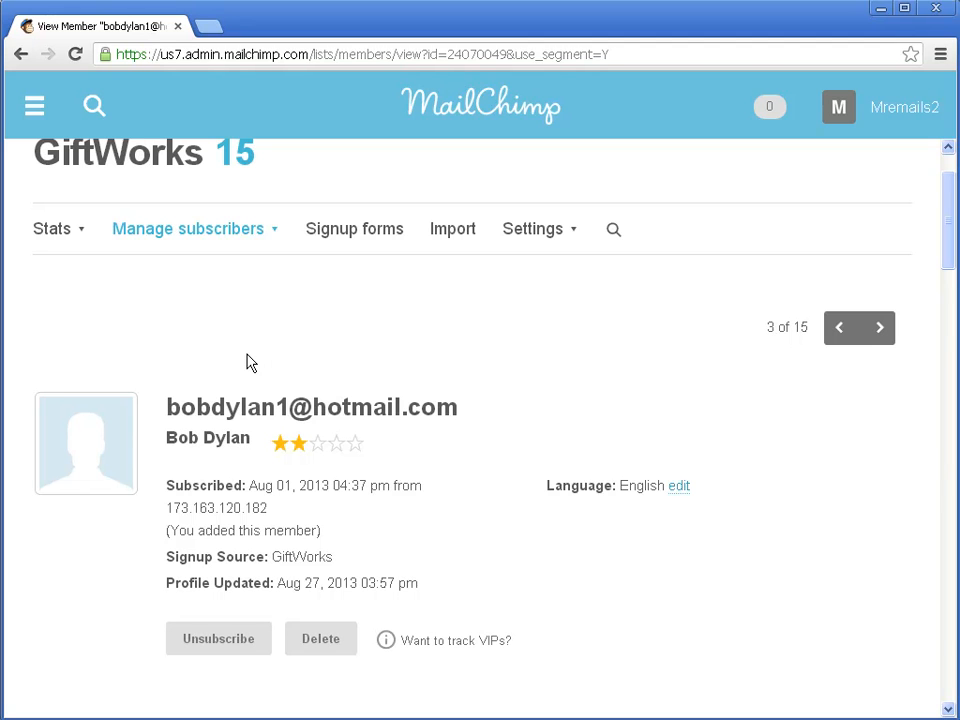
pyautogui.scroll(-4, 288, 375)
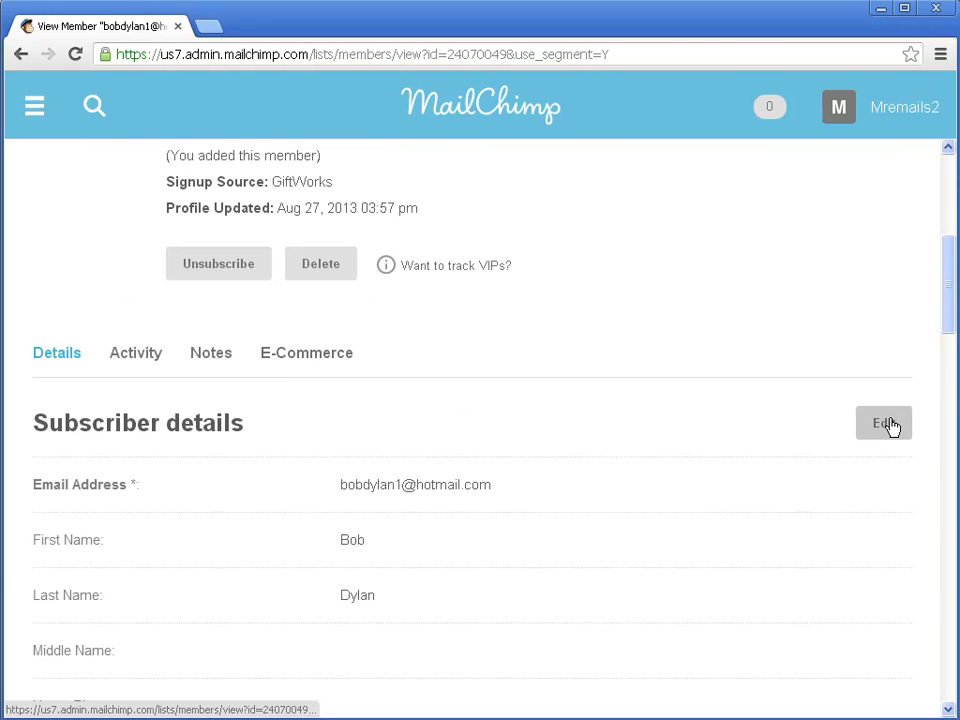
# Step: Change the subscriber's first name to 'Roberty' and save the subscriber details
pyautogui.click(890, 426)
pyautogui.scroll(-3, 120, 355)
pyautogui.click(90, 313)
pyautogui.moveTo(90, 313); pyautogui.dragTo(9, 317)
pyautogui.write('Roberty')
pyautogui.press('Tab')
pyautogui.click(133, 489)
pyautogui.scroll(-1, 213, 517)
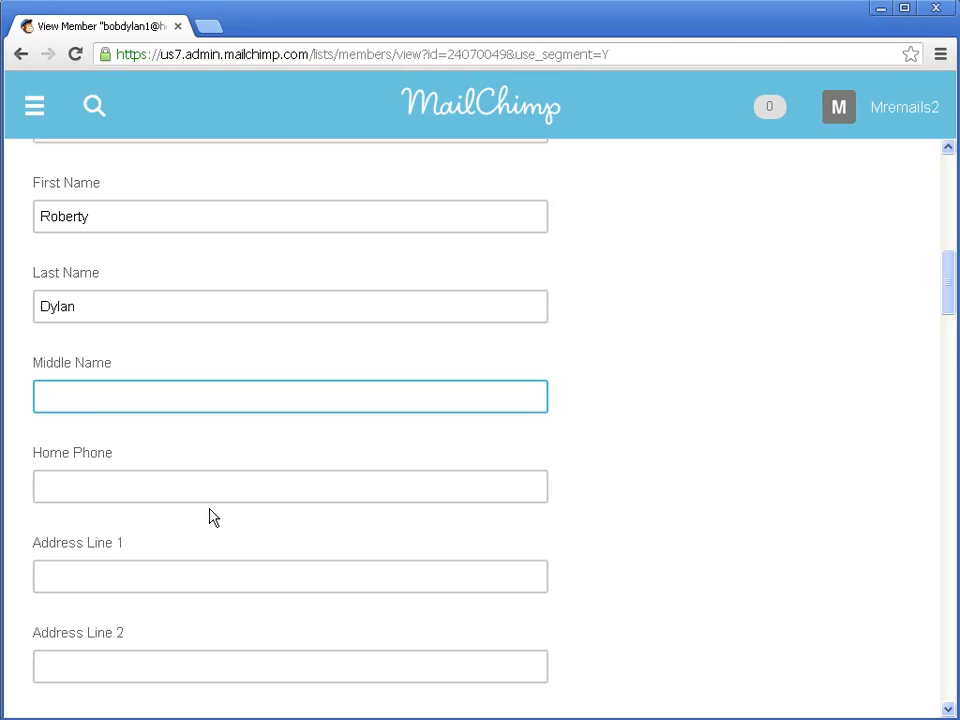
pyautogui.scroll(-20, 227, 517)
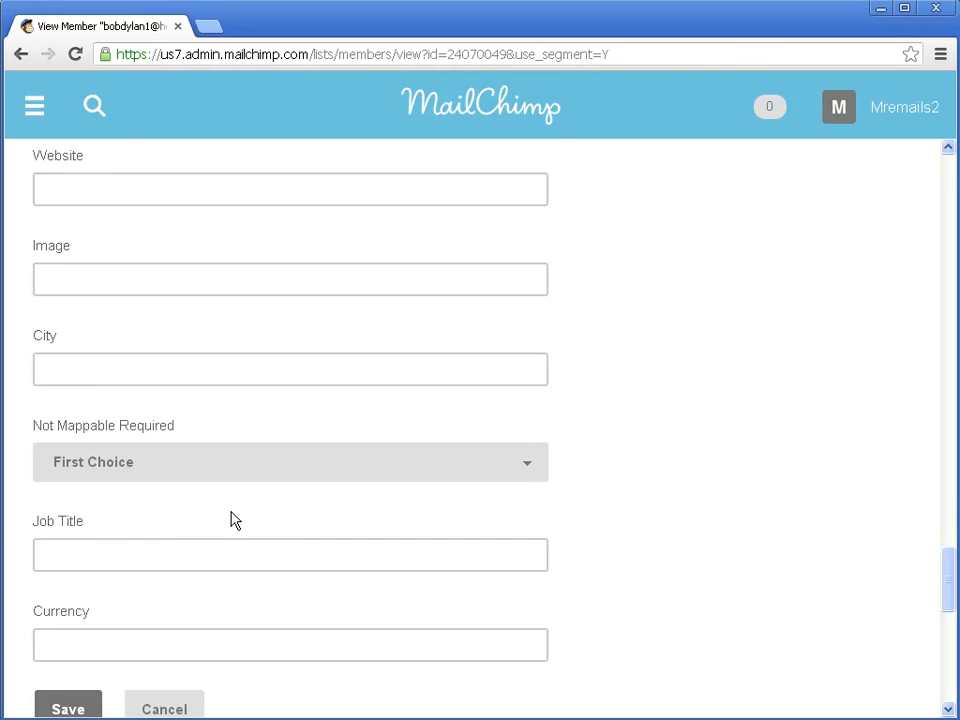
pyautogui.scroll(-3, 232, 519)
pyautogui.click(67, 427)
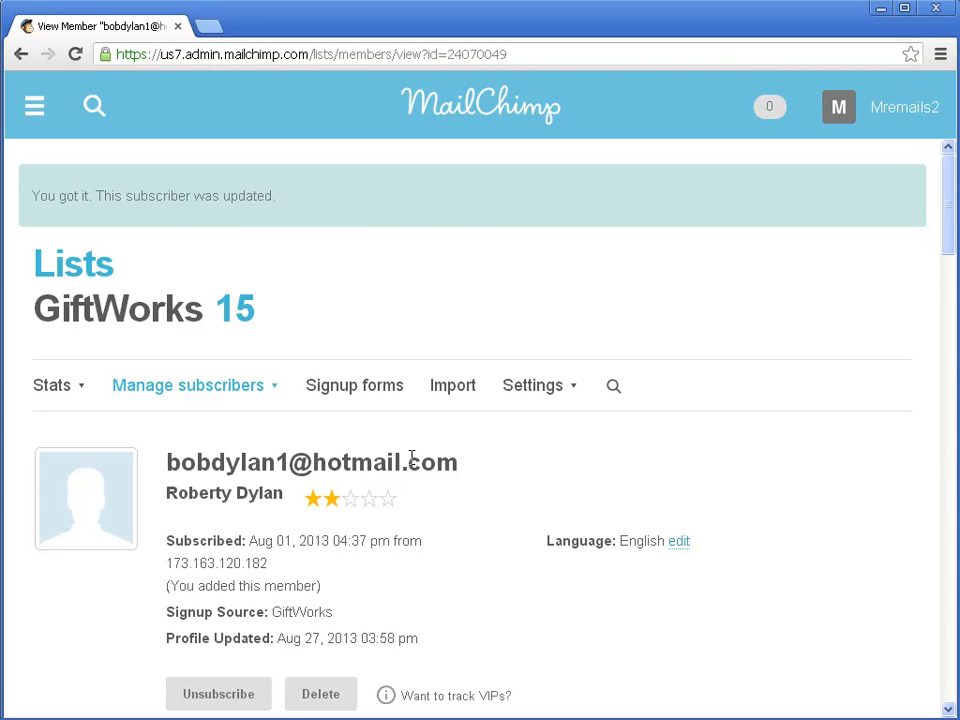
pyautogui.scroll(-2, 514, 654)
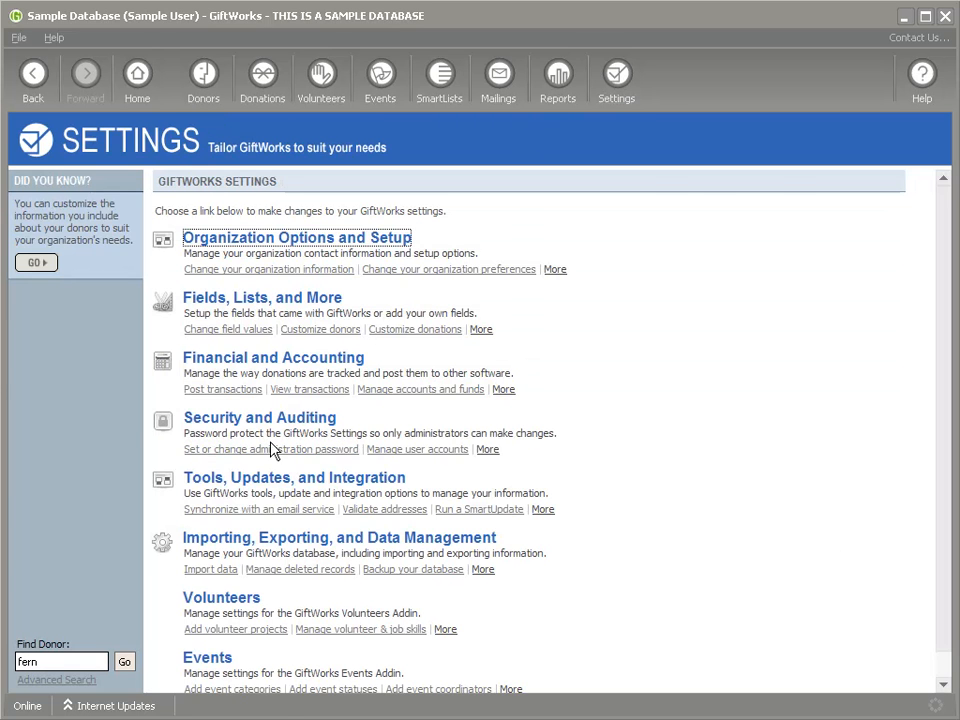
# Step: Run Synchronize with MailChimp > Update Now, completing the sync at 3:59:10 PM
pyautogui.click(270, 491)
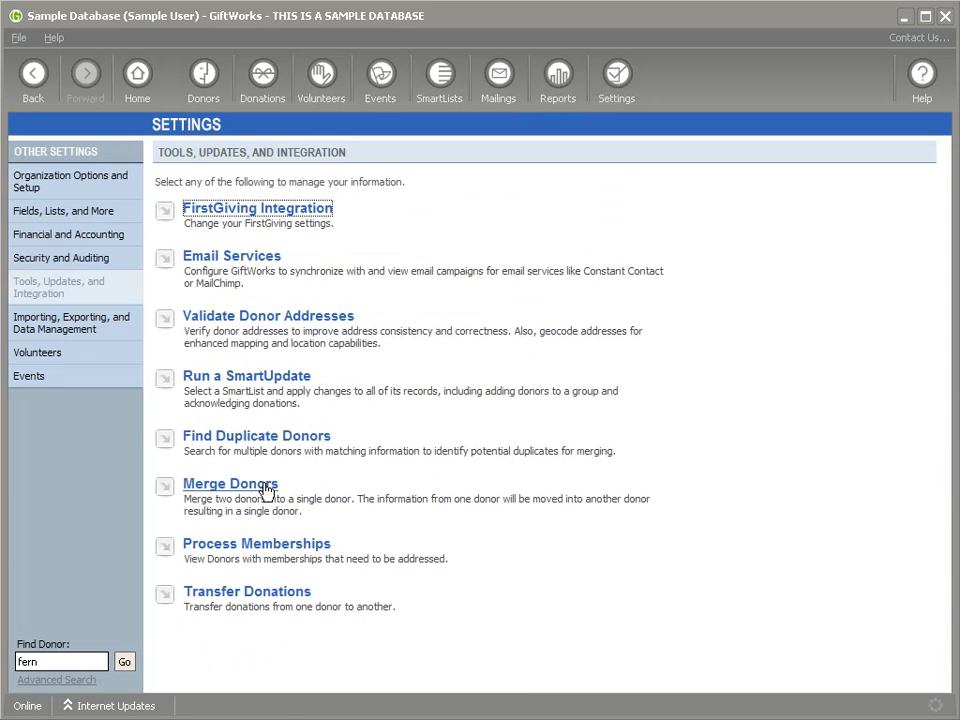
pyautogui.click(225, 257)
pyautogui.click(221, 268)
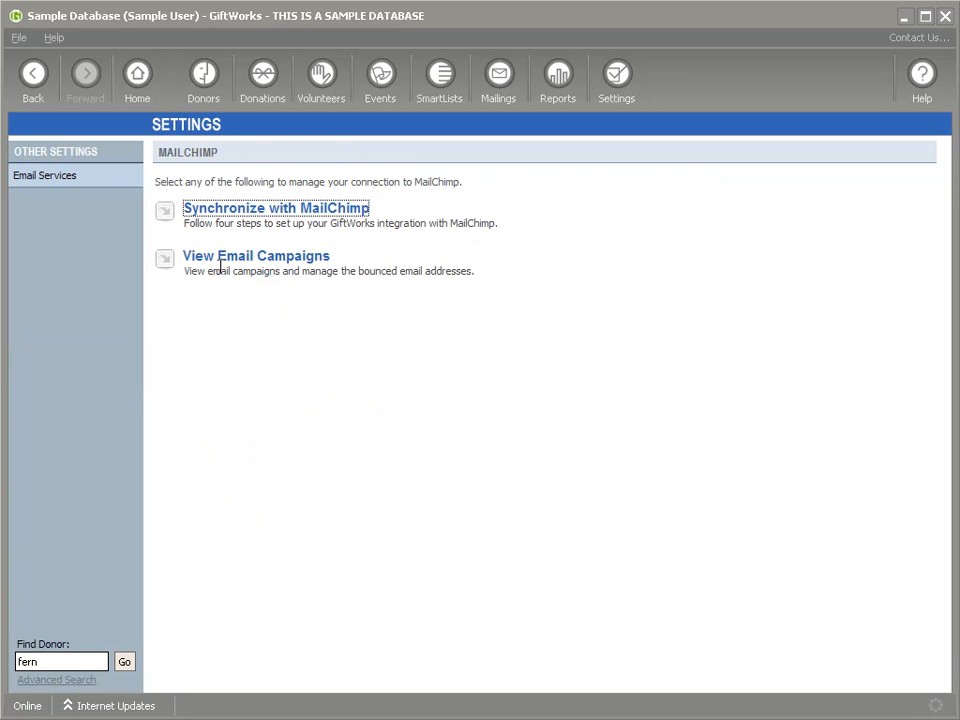
pyautogui.click(222, 218)
pyautogui.click(206, 372)
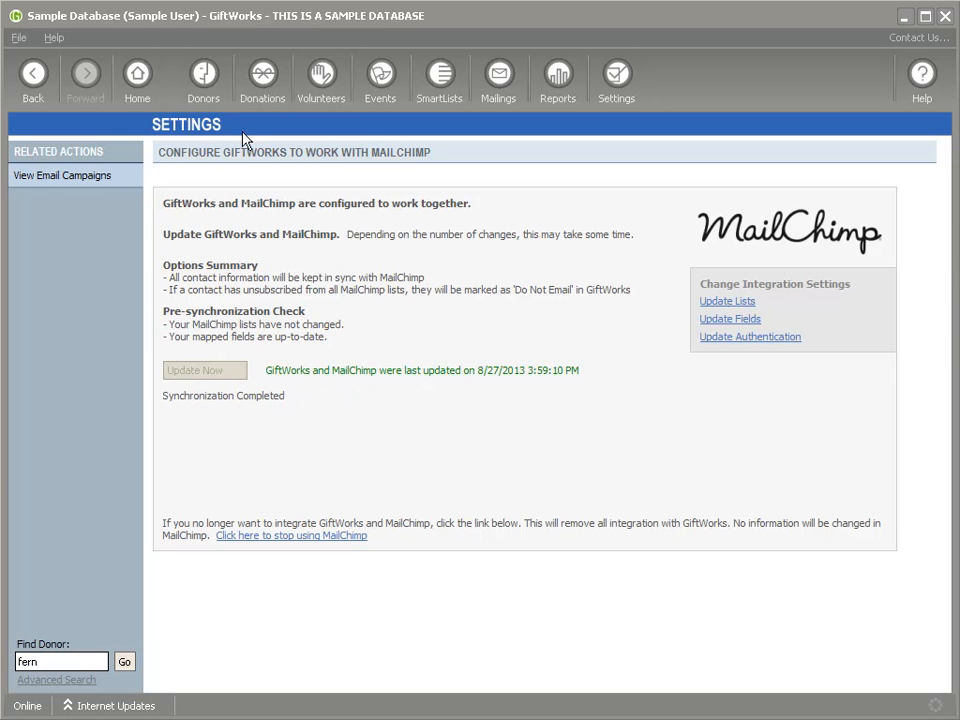
pyautogui.click(206, 80)
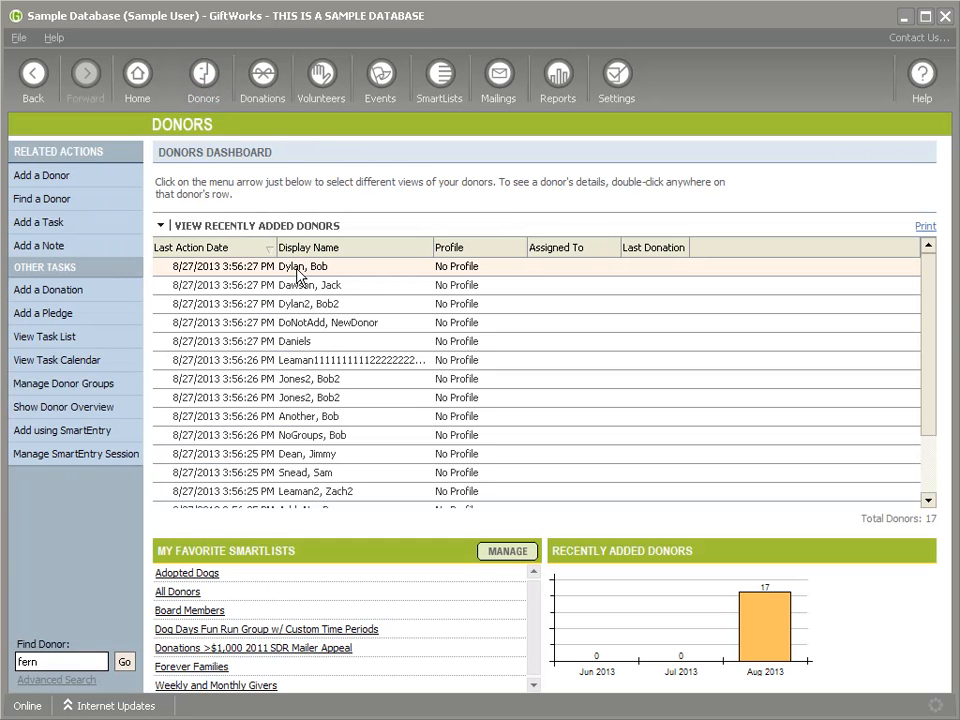
# Step: Open the synced donor's record in Edit Donor to check the updated first name
pyautogui.doubleClick(451, 265)
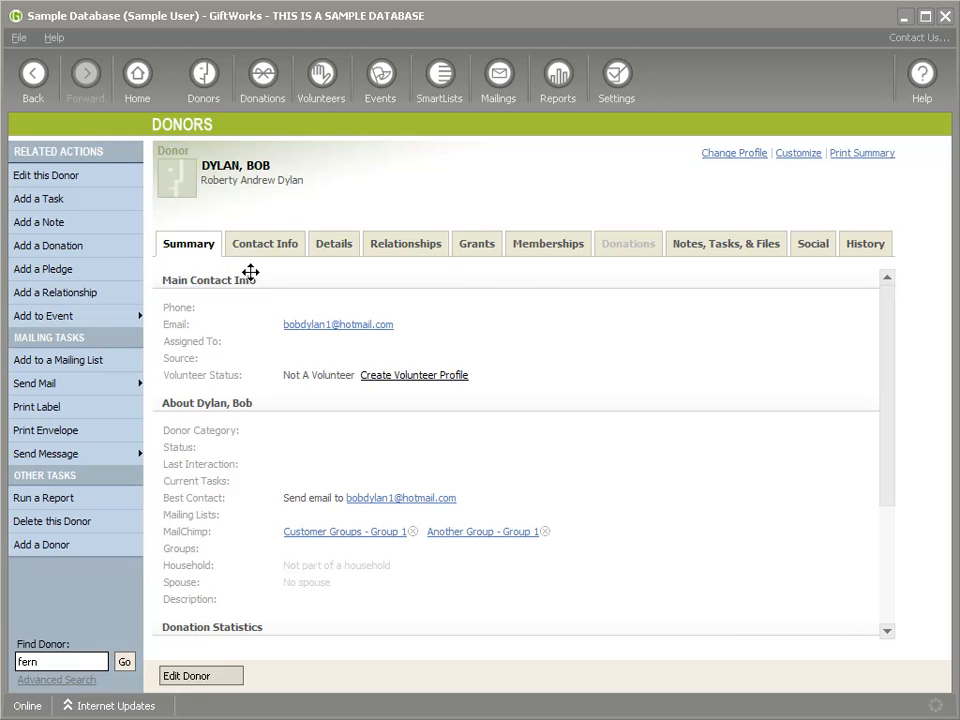
pyautogui.click(189, 676)
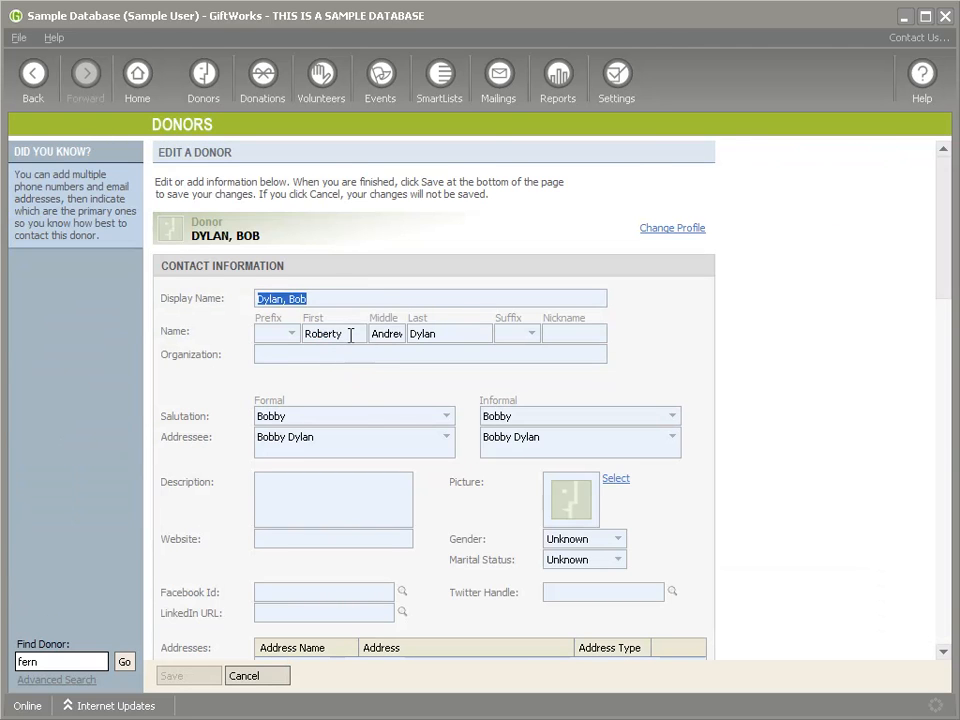
pyautogui.click(351, 335)
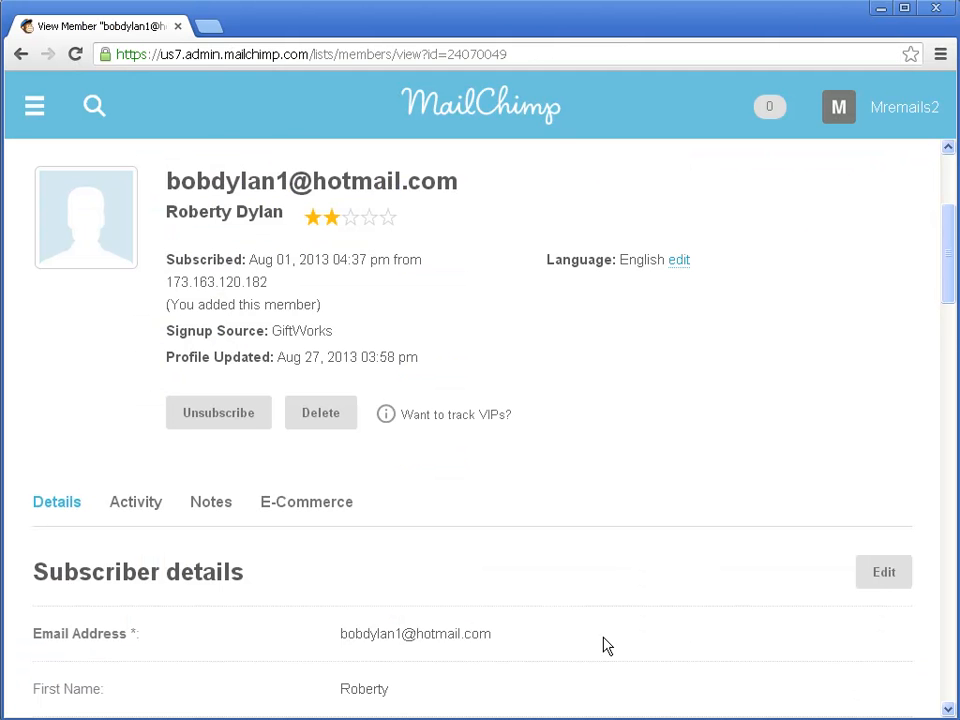
pyautogui.scroll(-2, 489, 553)
pyautogui.scroll(1, 489, 553)
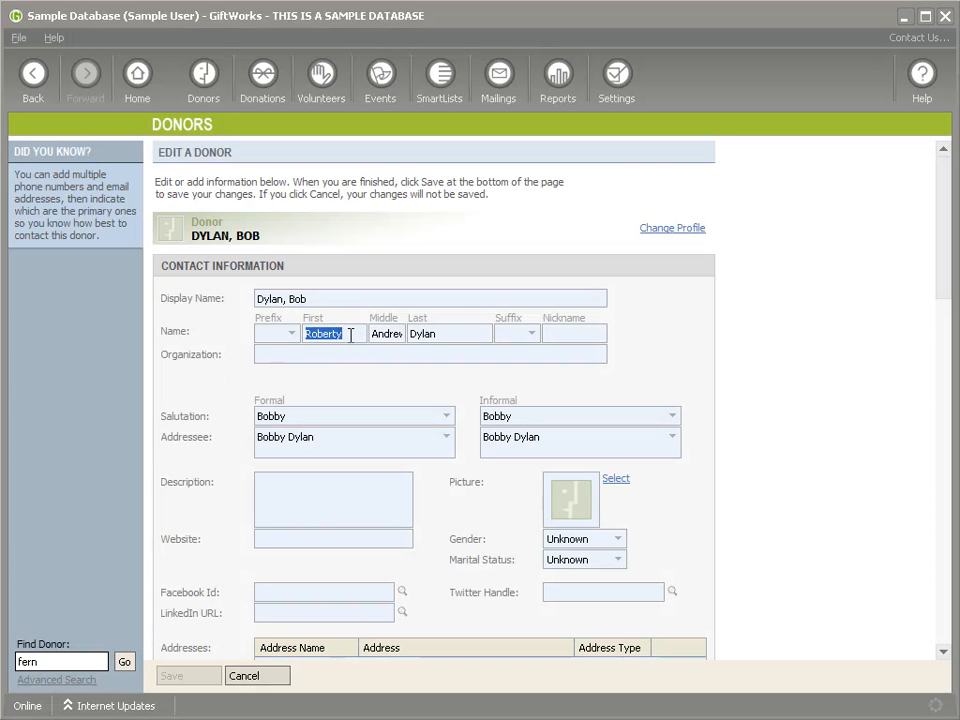
# Step: Discard the donor edits and remove the donor from Another Group - Group 1
pyautogui.click(350, 335)
pyautogui.scroll(-3, 441, 338)
pyautogui.click(258, 678)
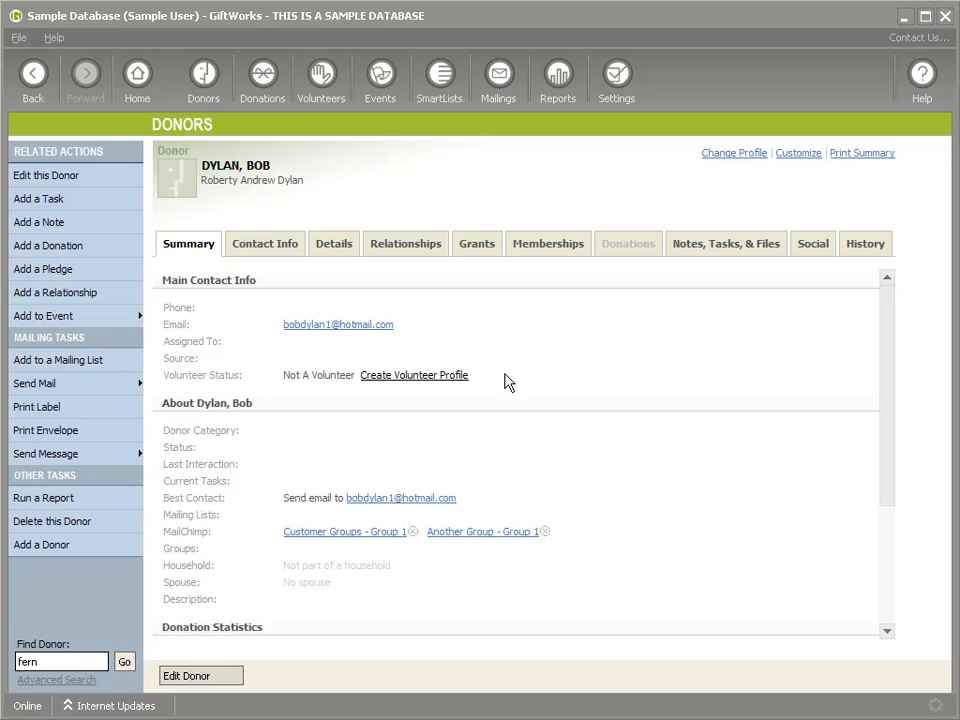
pyautogui.click(545, 532)
pyautogui.click(552, 428)
# Step: Run MailChimp Update Now again to send the group removal, finishing at 4:00:05 PM
pyautogui.click(615, 86)
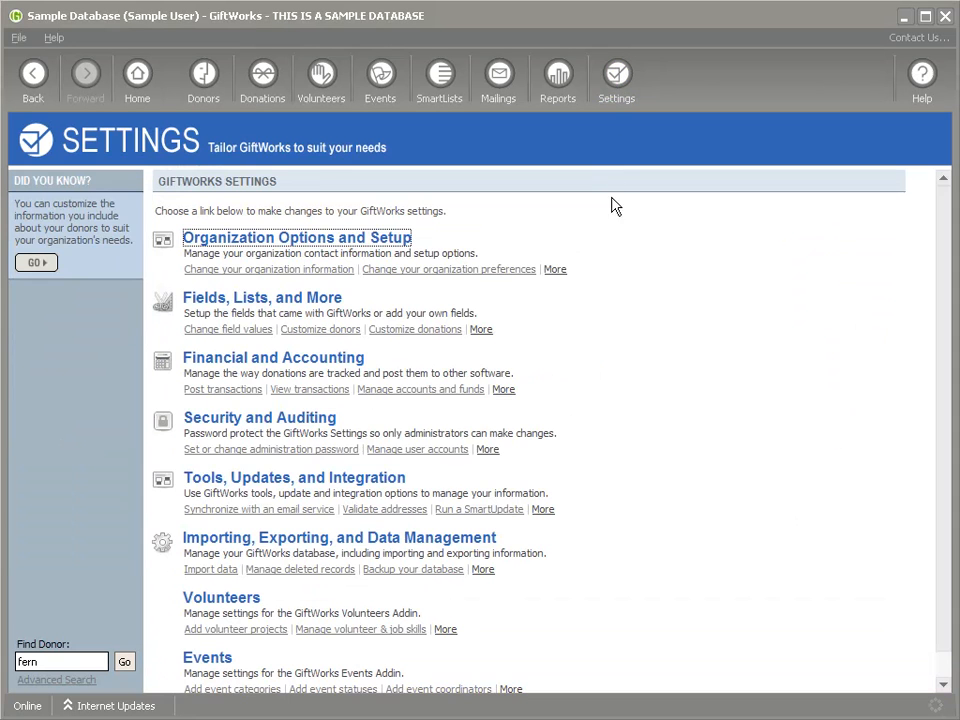
pyautogui.click(273, 484)
pyautogui.click(226, 262)
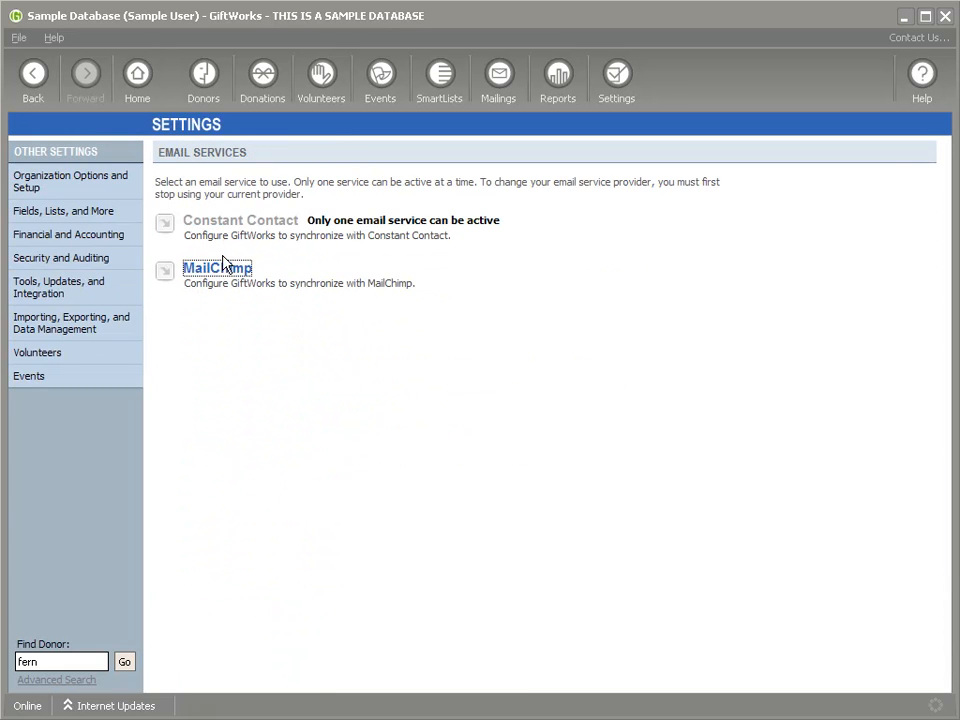
pyautogui.click(223, 265)
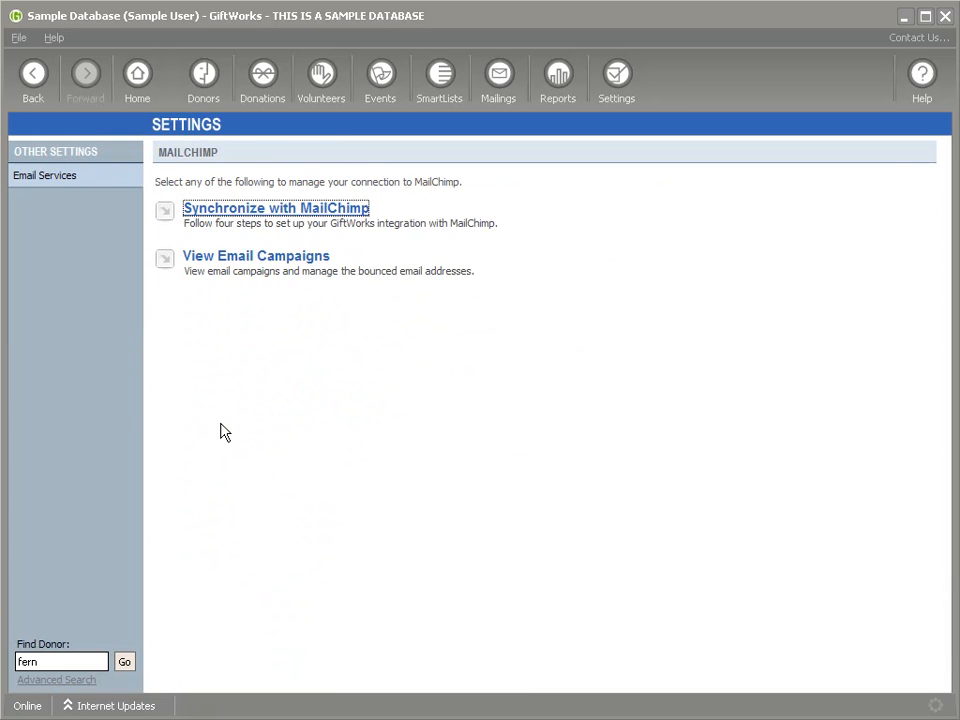
pyautogui.click(205, 372)
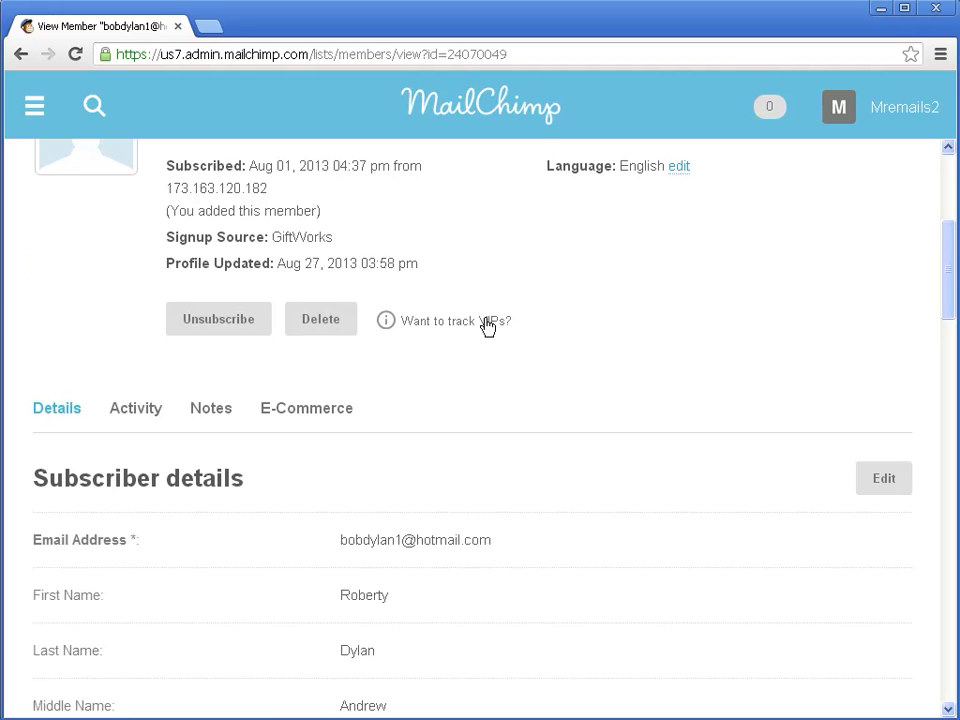
# Step: Reopen the subscriber's MailChimp member record and confirm Another Group now lists no group
pyautogui.scroll(4, 455, 330)
pyautogui.click(248, 313)
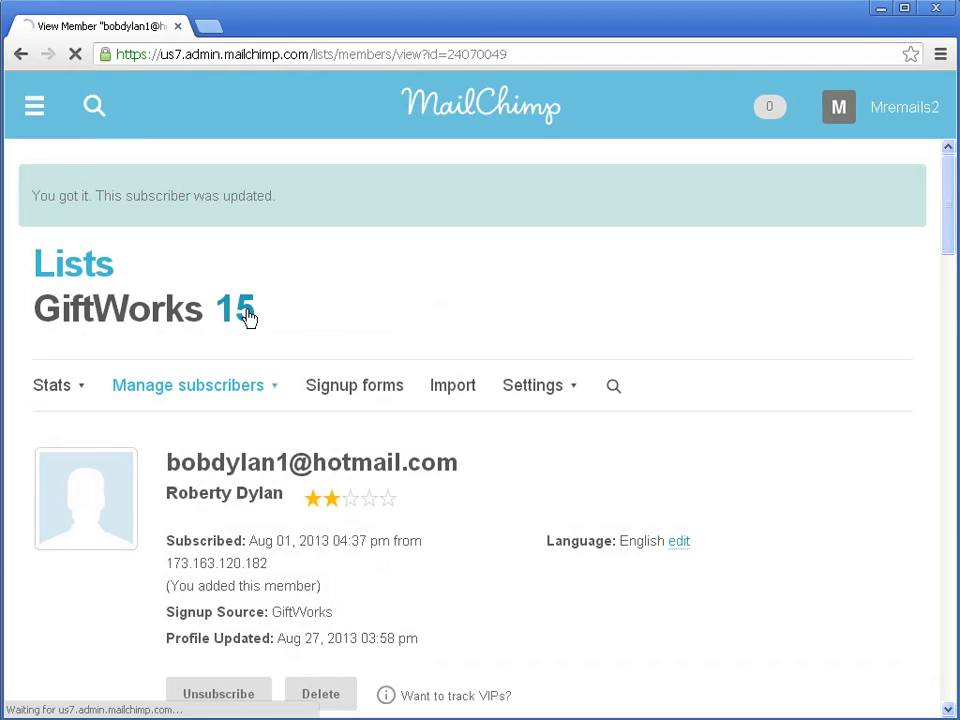
pyautogui.scroll(-3, 340, 437)
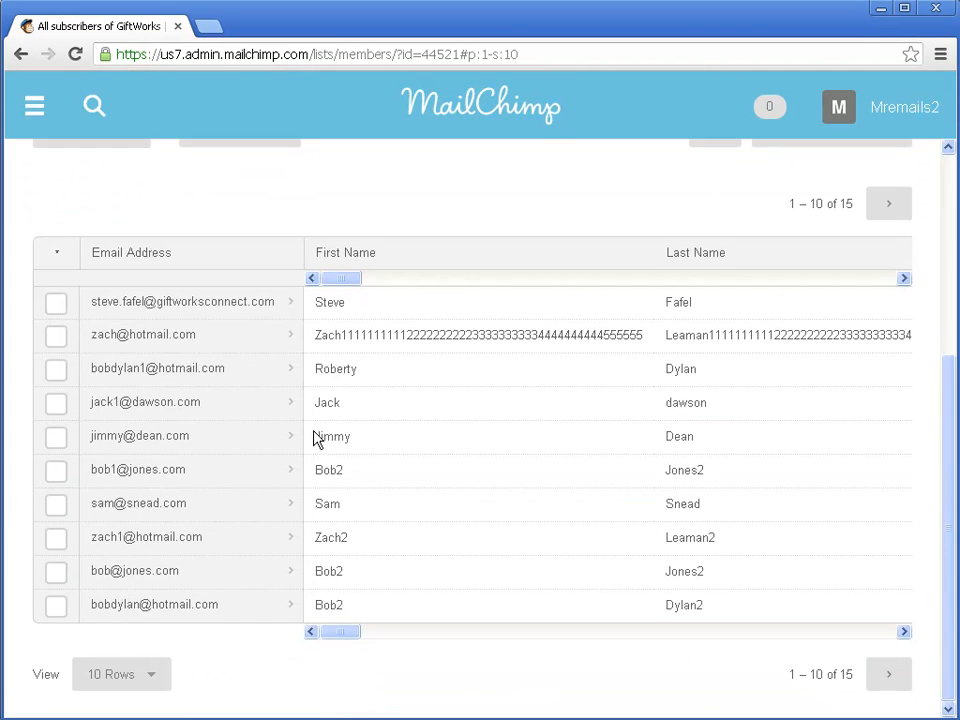
pyautogui.click(140, 378)
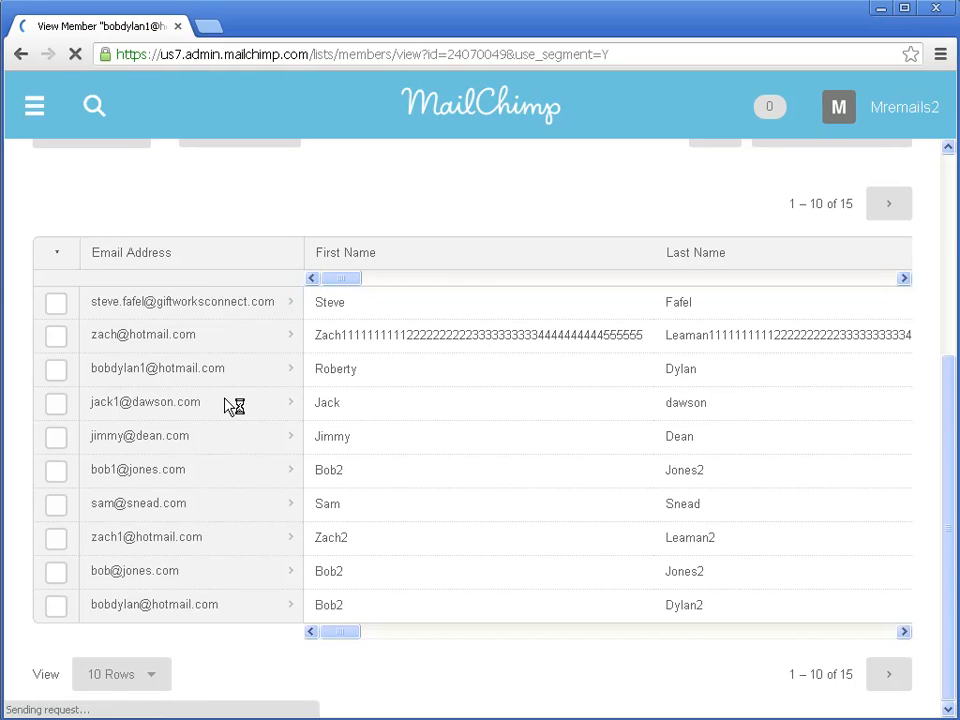
pyautogui.scroll(-3, 225, 406)
pyautogui.scroll(-15, 225, 406)
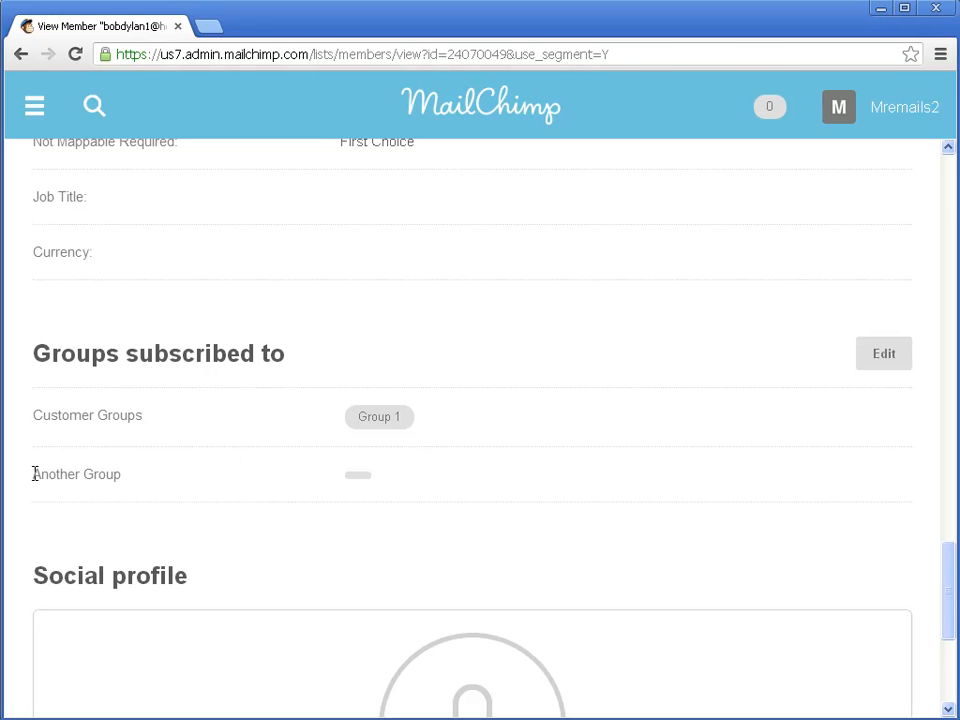
pyautogui.moveTo(33, 474); pyautogui.dragTo(129, 474)
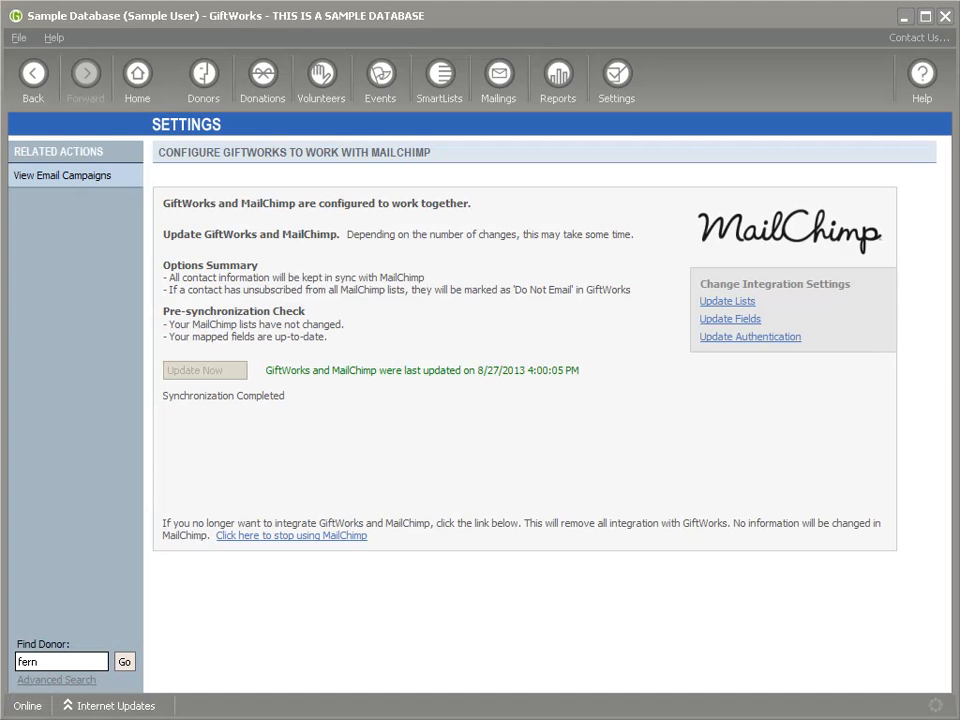
# Step: Open the top donor in the Donors dashboard's Recently Added Donors list
pyautogui.click(201, 75)
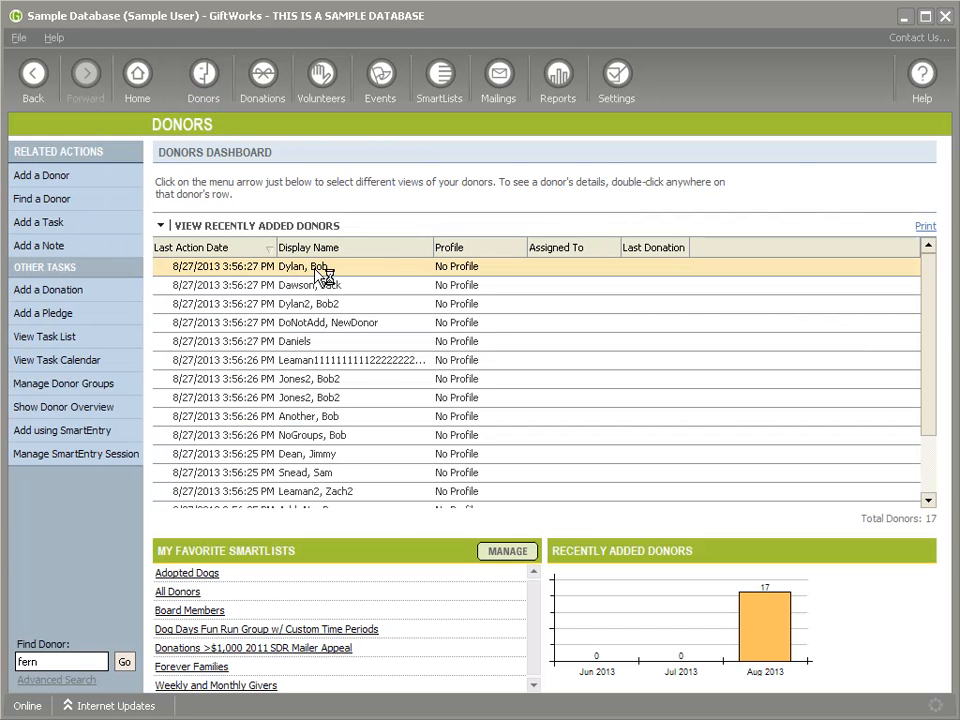
pyautogui.doubleClick(316, 272)
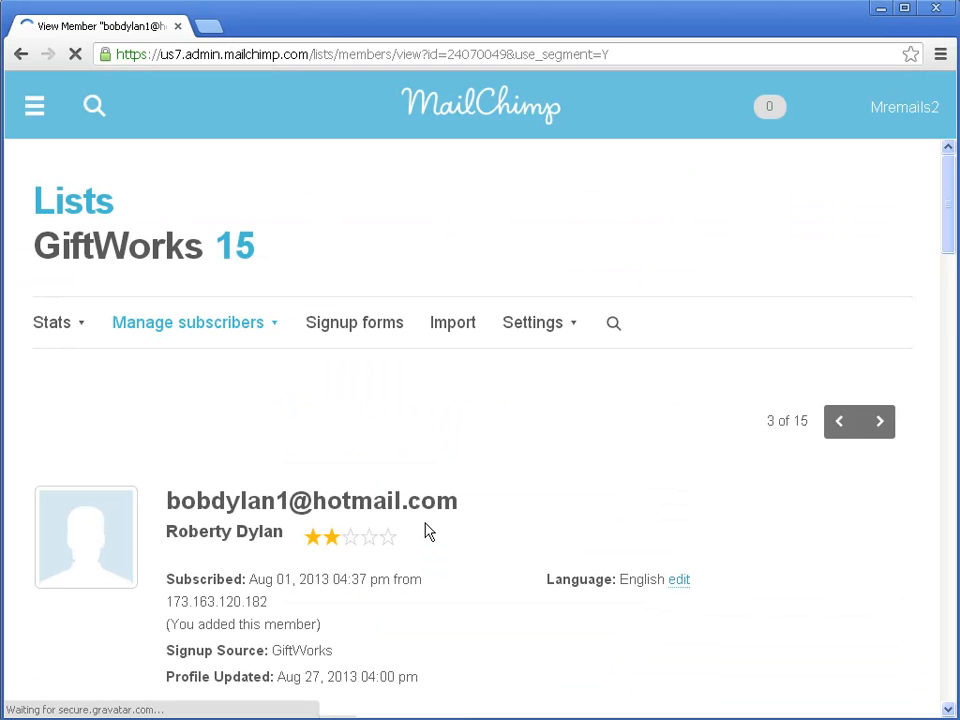
pyautogui.scroll(-15, 428, 530)
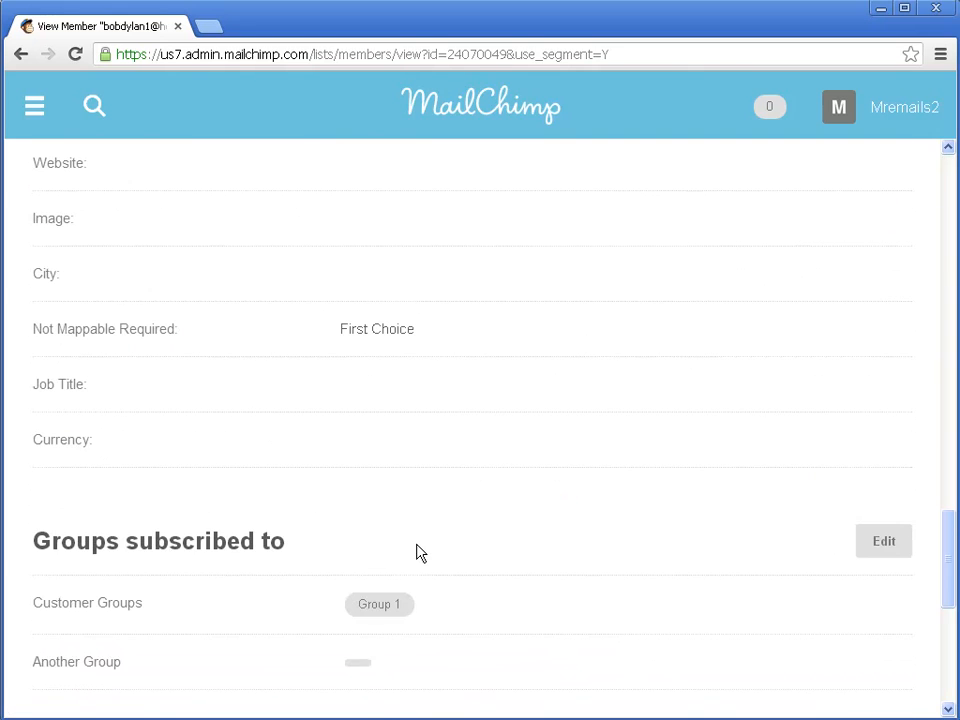
pyautogui.scroll(-2, 420, 553)
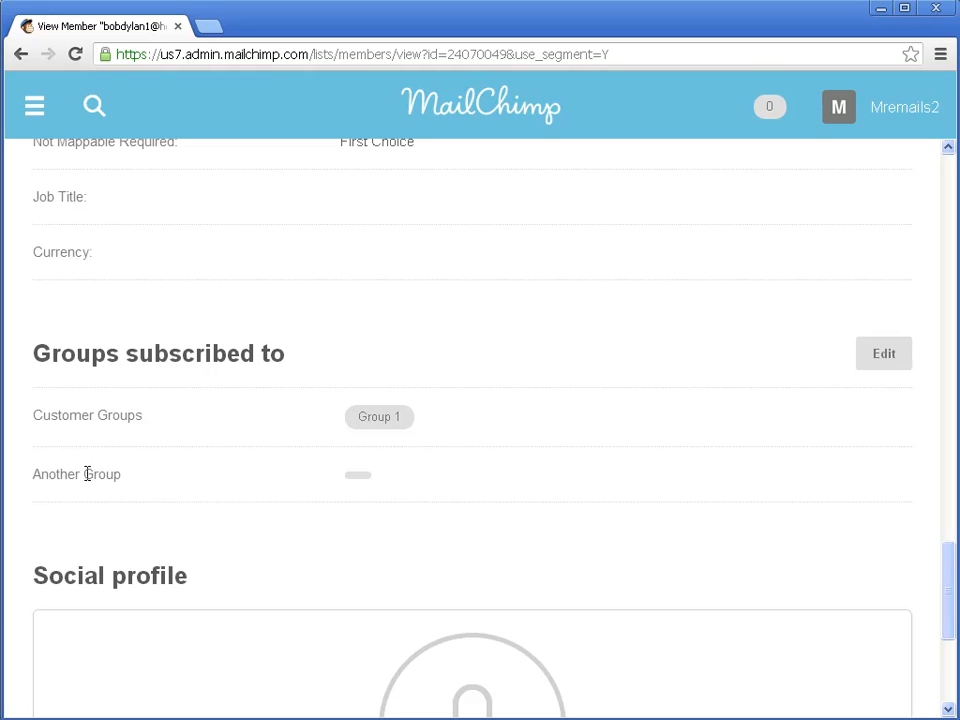
pyautogui.click(893, 364)
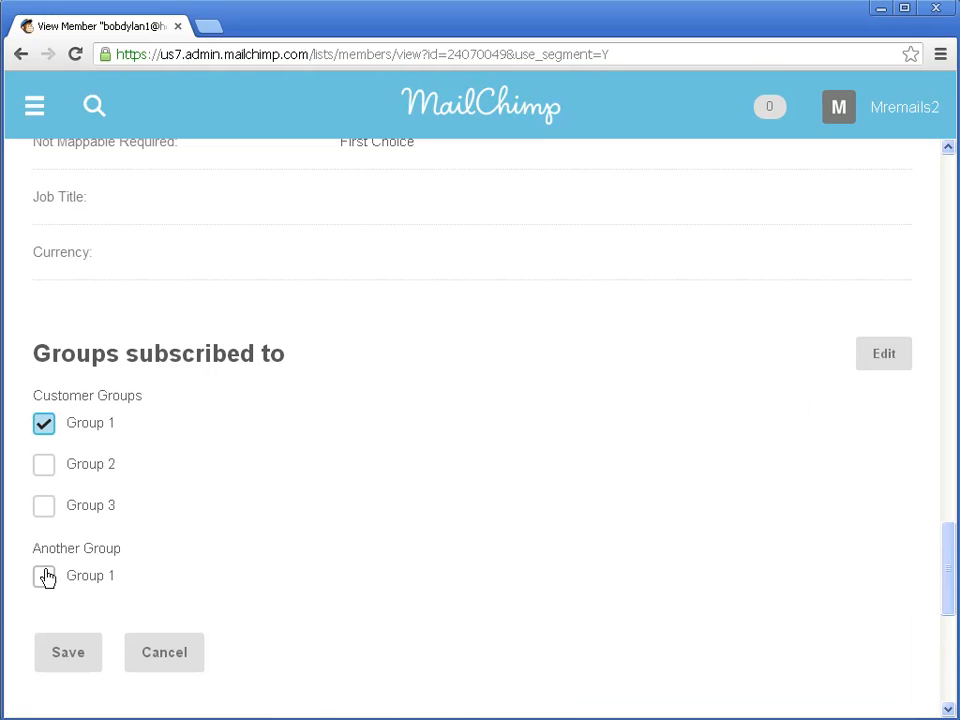
pyautogui.click(167, 667)
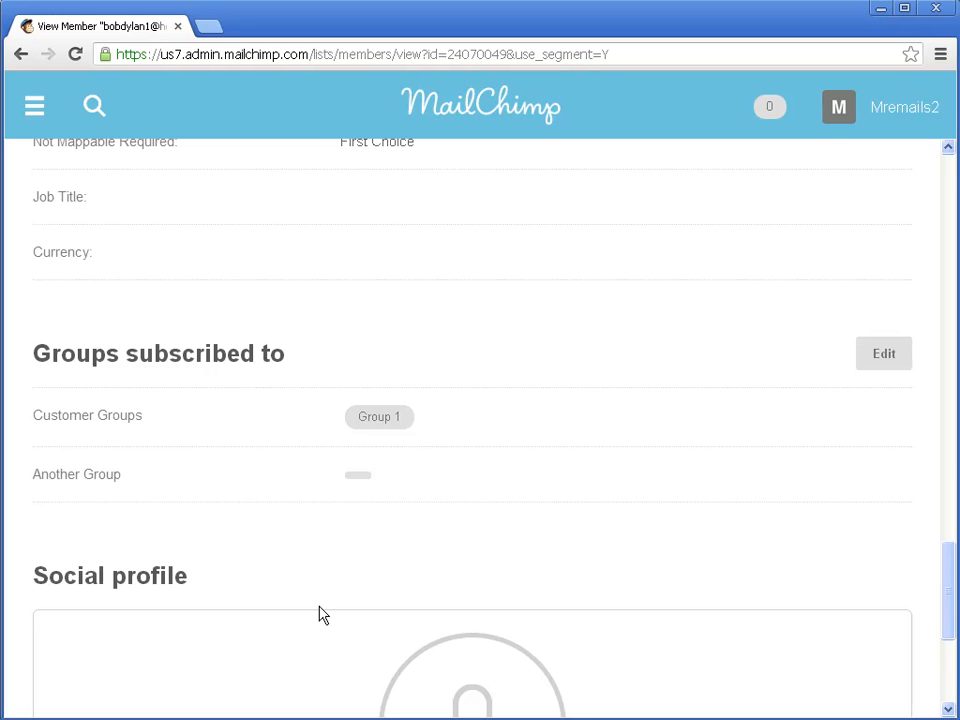
pyautogui.scroll(15, 534, 461)
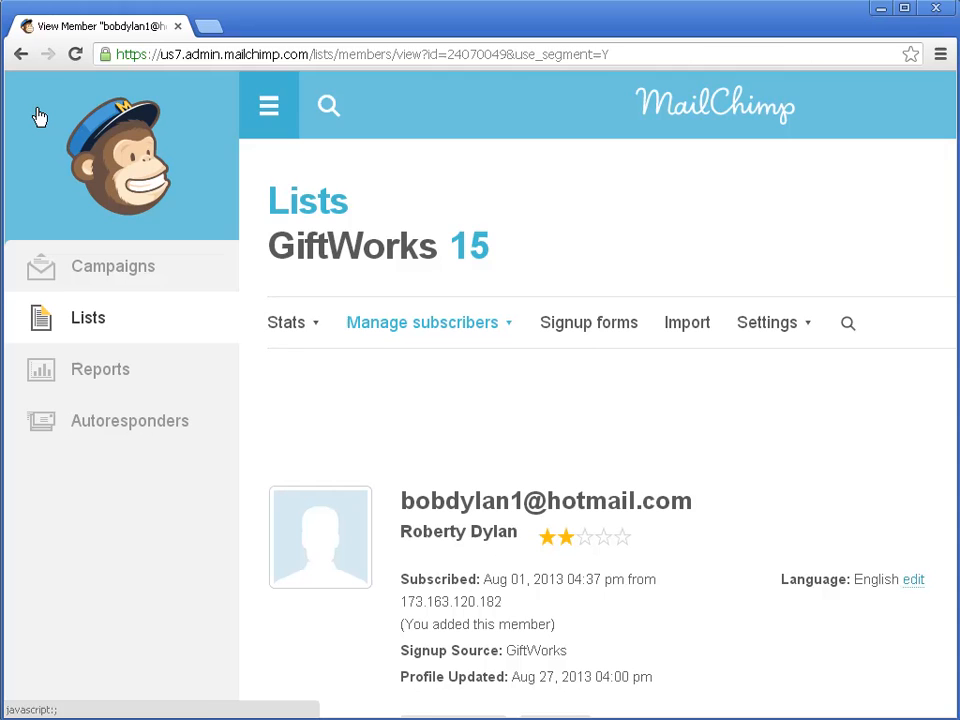
# Step: Open the Settings page for Tools, Updates, and Integration
pyautogui.click(79, 282)
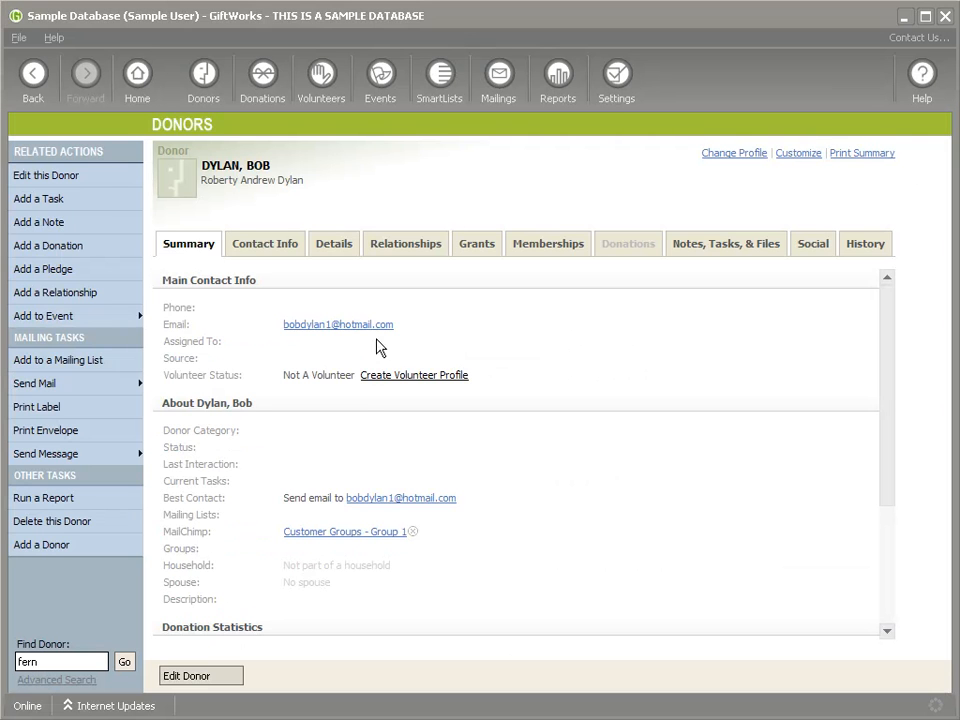
pyautogui.click(617, 78)
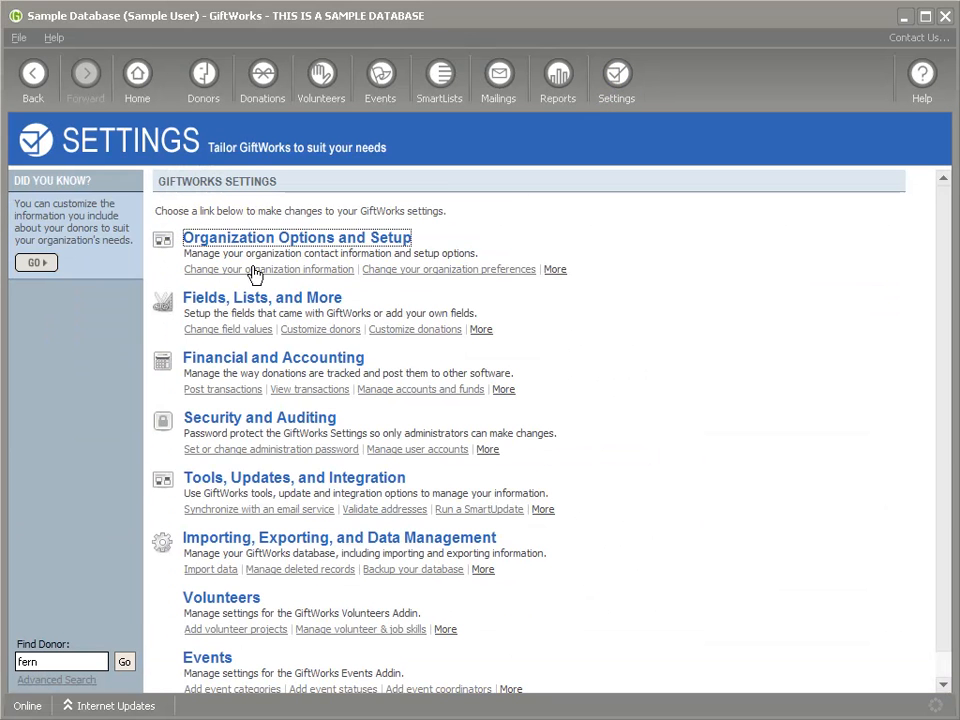
pyautogui.click(255, 482)
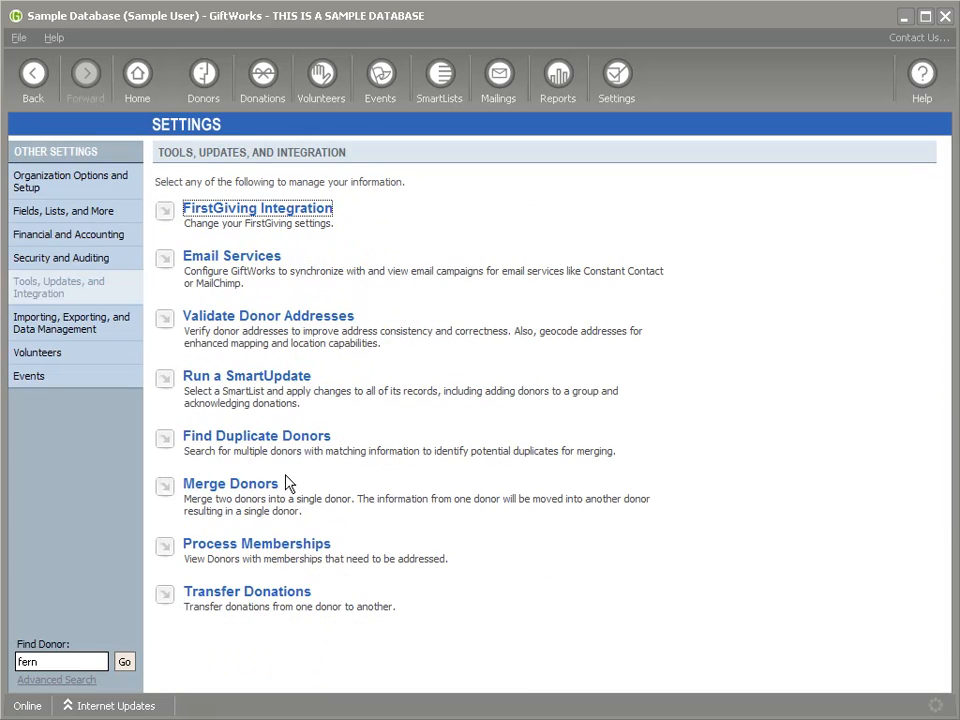
# Step: List the five MailChimp campaigns, including 2ND CLEANED CAMPAIGN, CLEANED CAMPAIGN and TEST CAMPAIGN
pyautogui.click(234, 260)
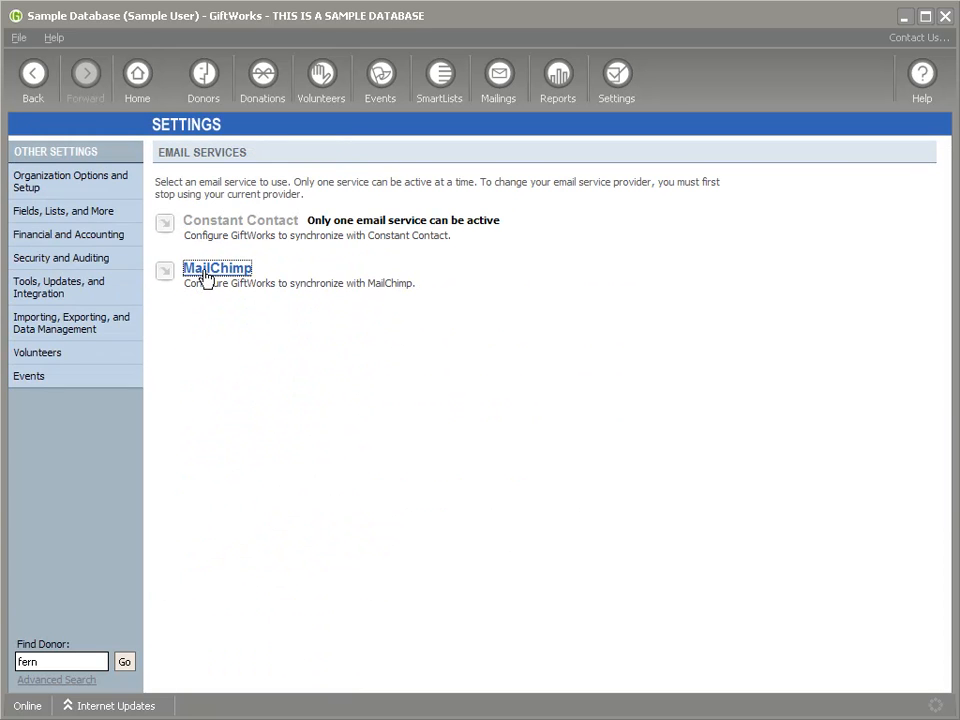
pyautogui.click(210, 268)
pyautogui.click(232, 258)
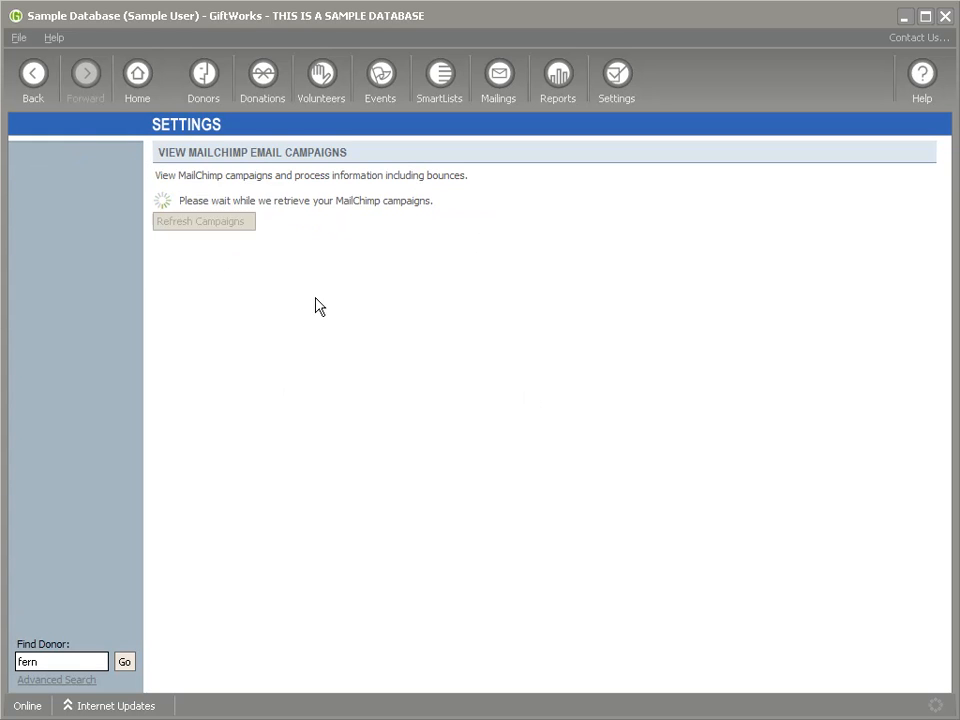
pyautogui.moveTo(177, 238); pyautogui.dragTo(386, 238)
pyautogui.moveTo(177, 318); pyautogui.dragTo(288, 320)
pyautogui.moveTo(191, 400); pyautogui.dragTo(329, 401)
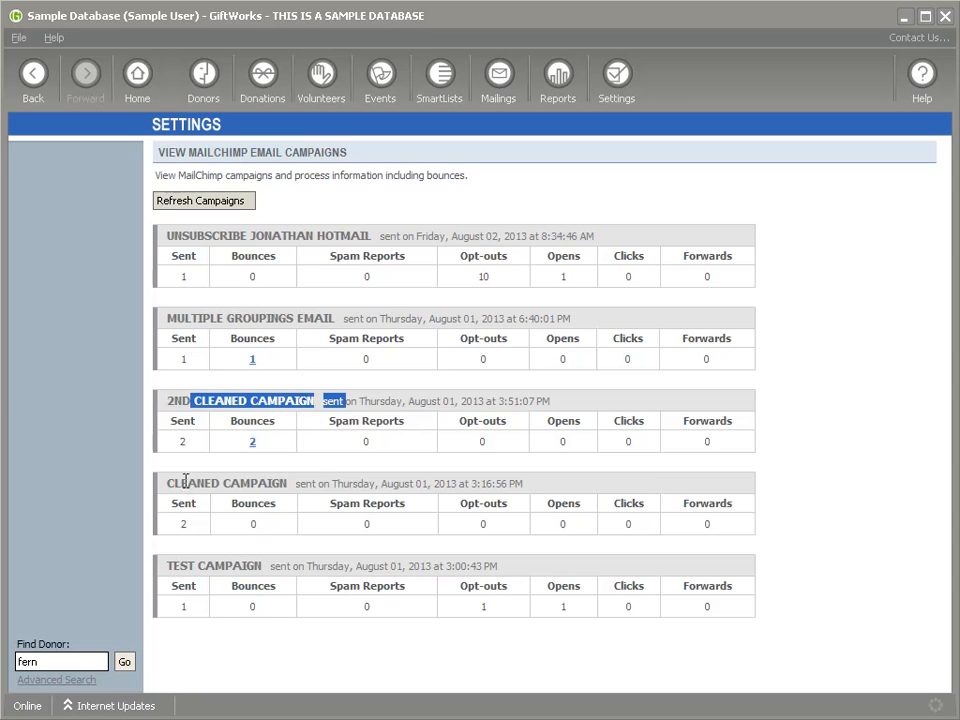
pyautogui.moveTo(167, 483); pyautogui.dragTo(318, 485)
pyautogui.moveTo(167, 566); pyautogui.dragTo(292, 567)
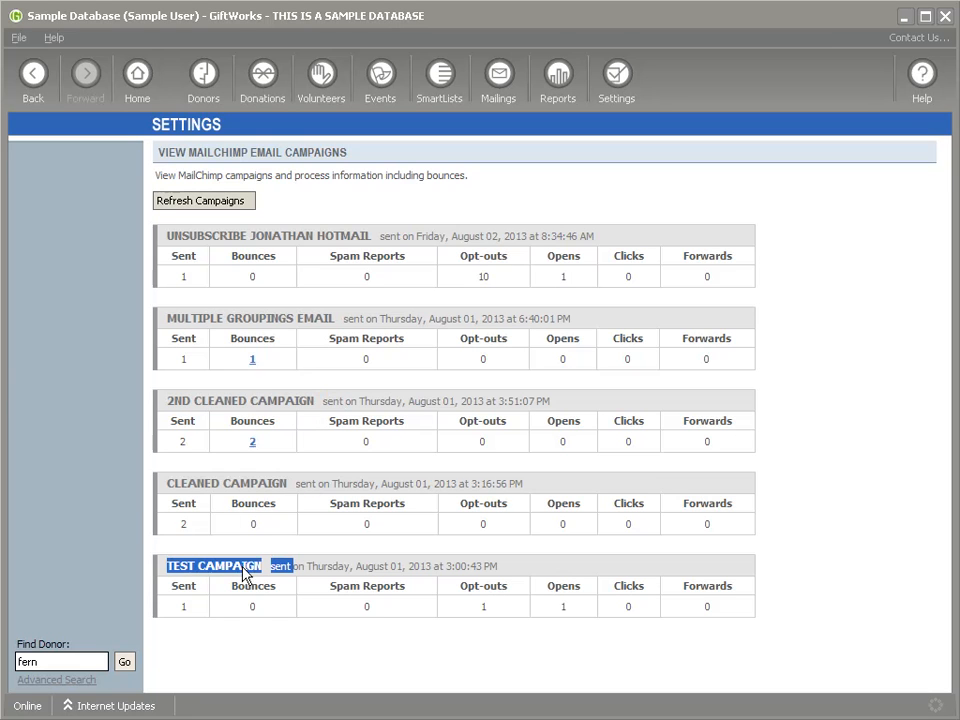
pyautogui.click(252, 360)
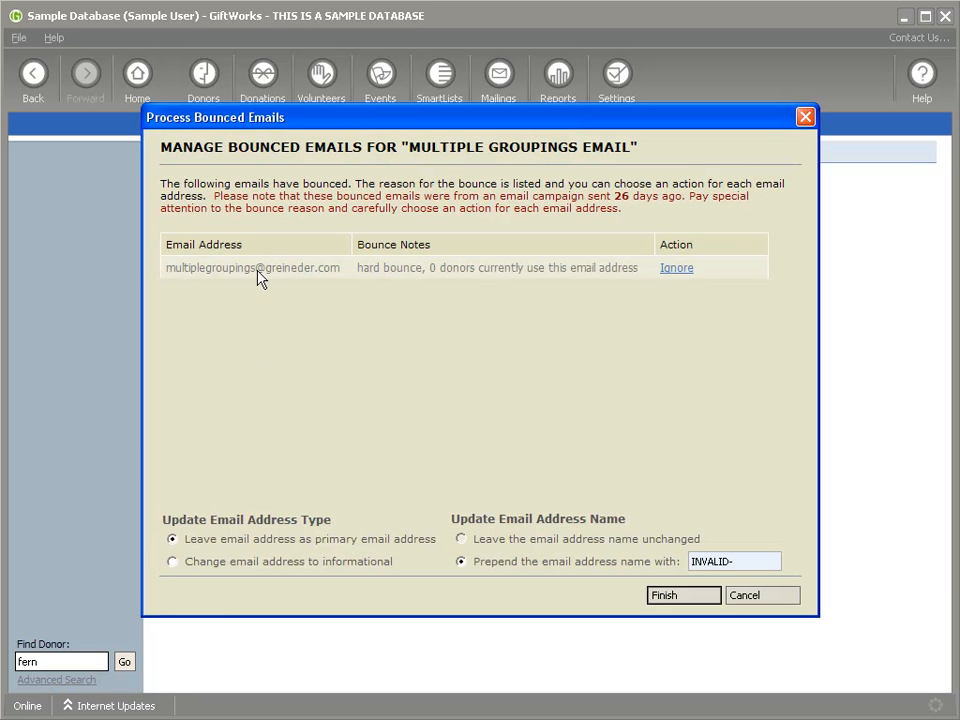
pyautogui.click(673, 273)
pyautogui.click(627, 312)
pyautogui.moveTo(739, 561); pyautogui.dragTo(643, 594)
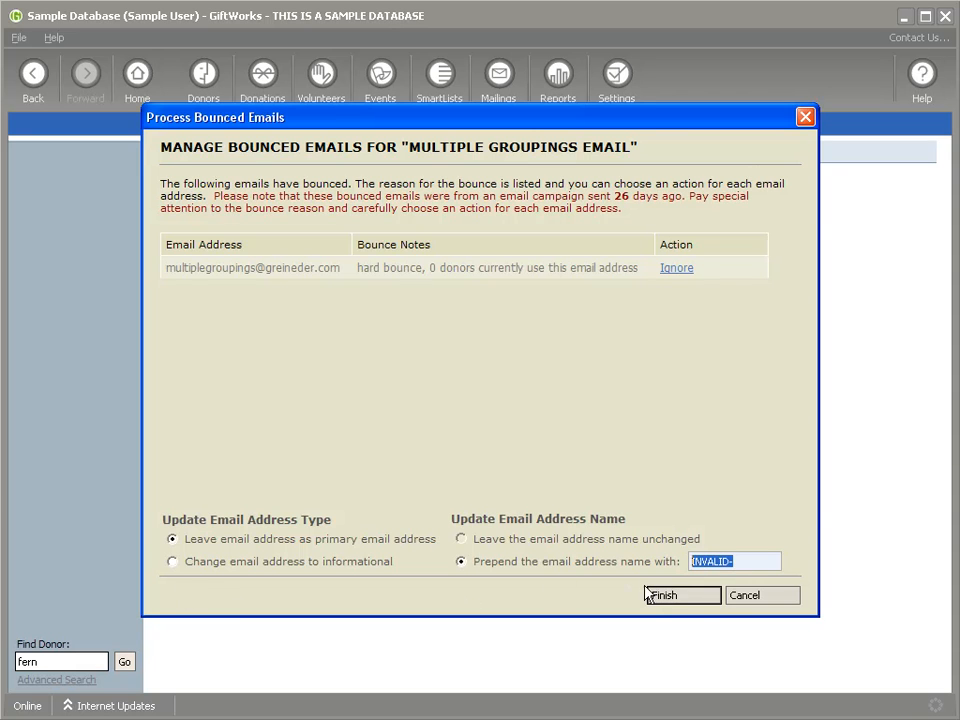
pyautogui.click(764, 600)
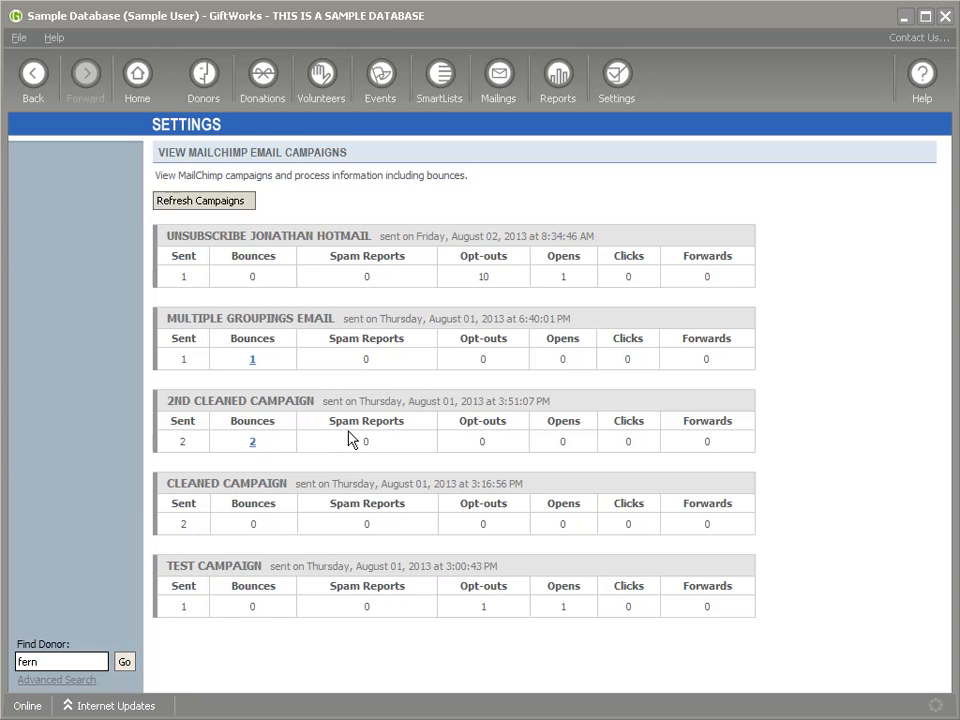
pyautogui.click(214, 77)
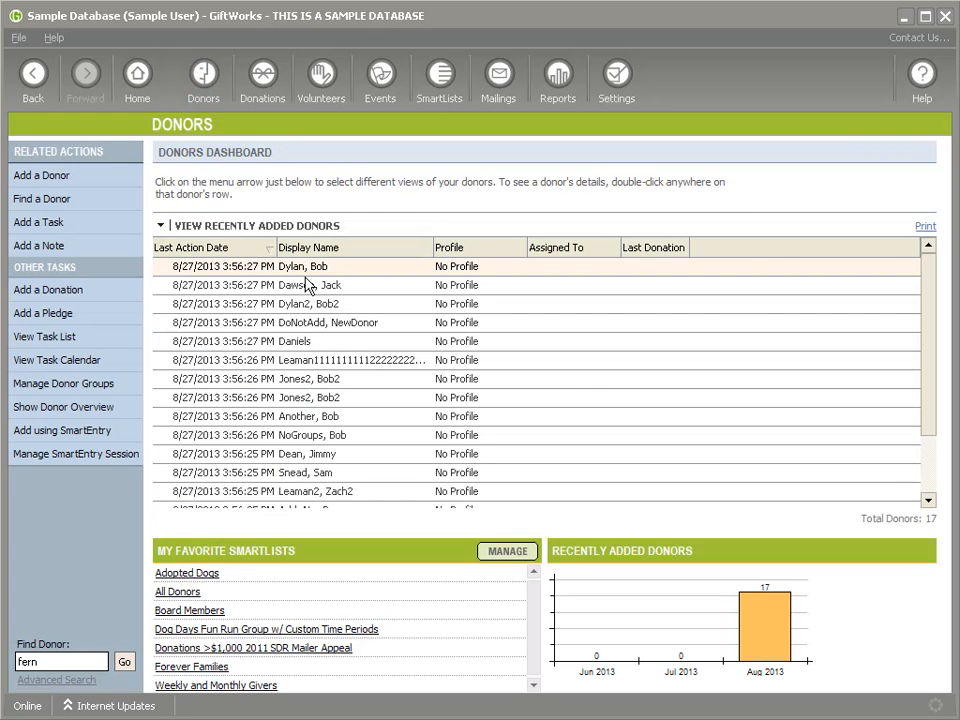
# Step: Open the donor's Social tab showing Cleaned Campaign as not opened with no clicks
pyautogui.doubleClick(327, 432)
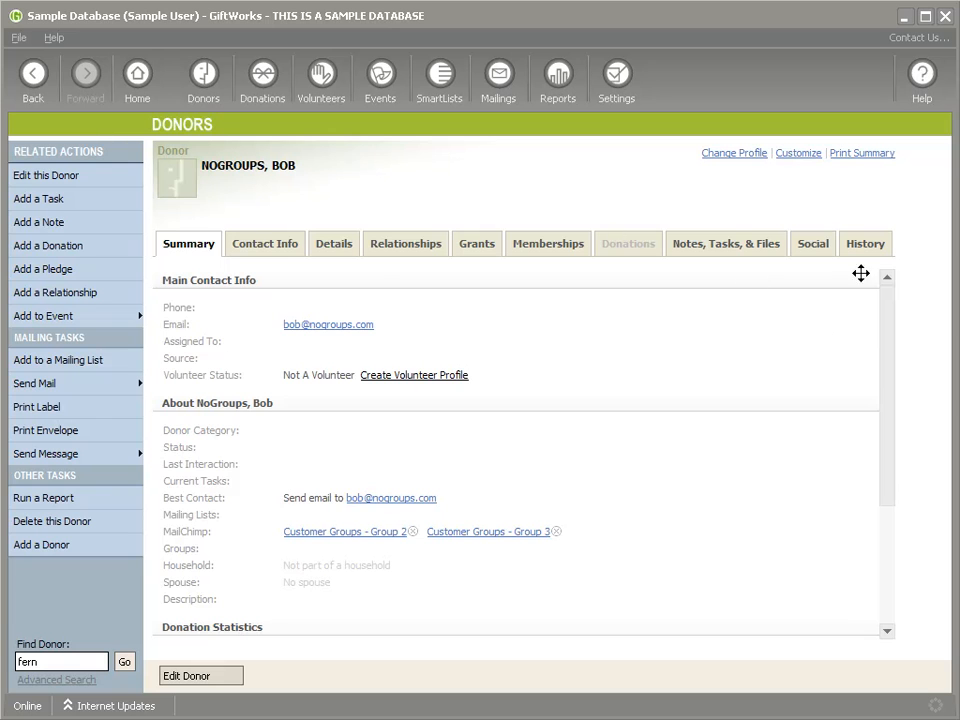
pyautogui.click(815, 246)
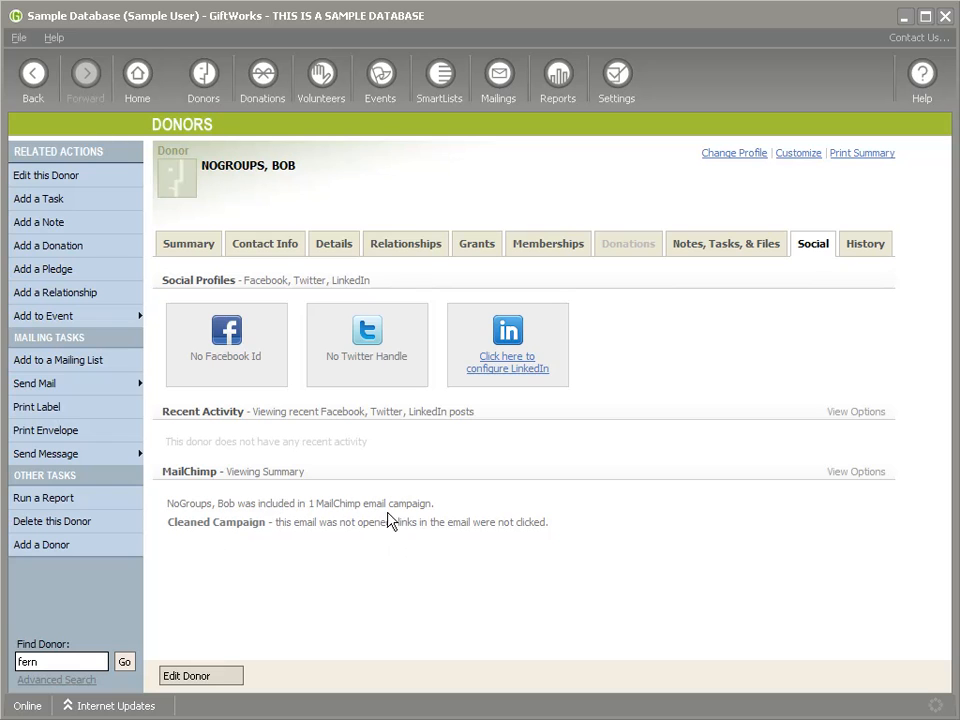
# Step: Review the donor's MailChimp campaign result, highlighting the links-not-clicked portion
pyautogui.click(859, 474)
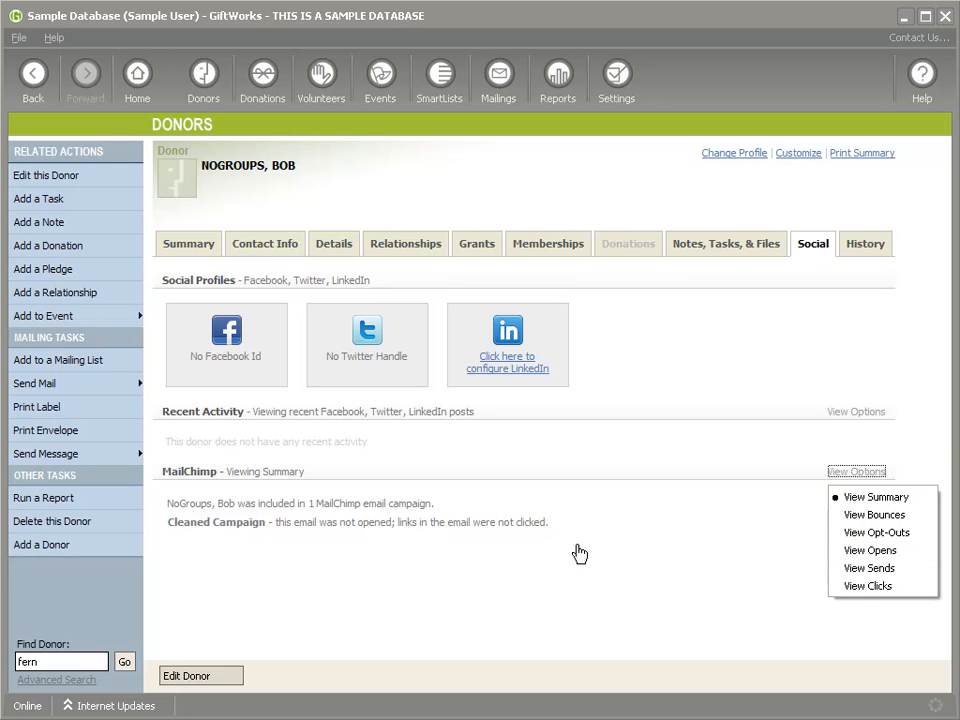
pyautogui.moveTo(274, 521); pyautogui.dragTo(553, 519)
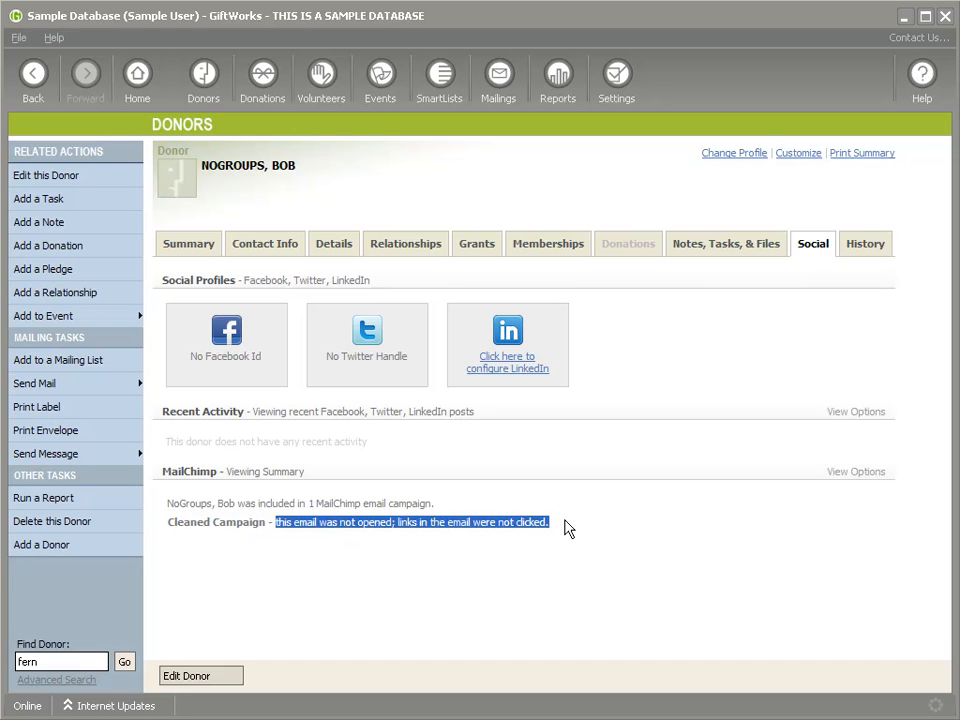
pyautogui.click(316, 528)
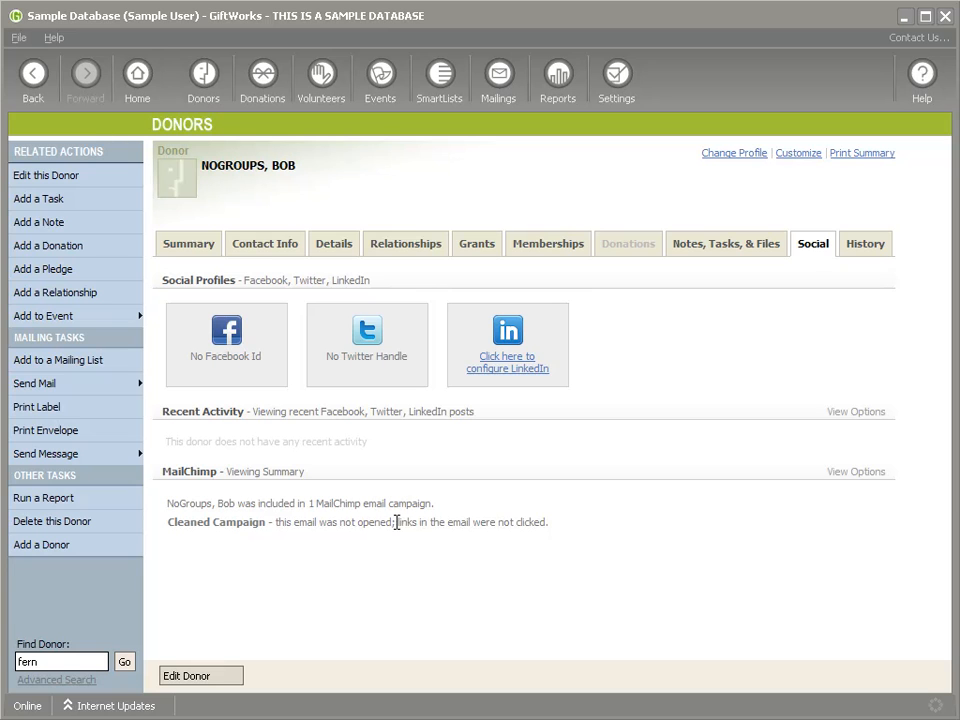
pyautogui.moveTo(396, 521); pyautogui.dragTo(558, 529)
pyautogui.click(610, 528)
# Step: Show the donor's MailChimp Opens, Sends and Clicks in turn, ending on the Summary view
pyautogui.click(857, 474)
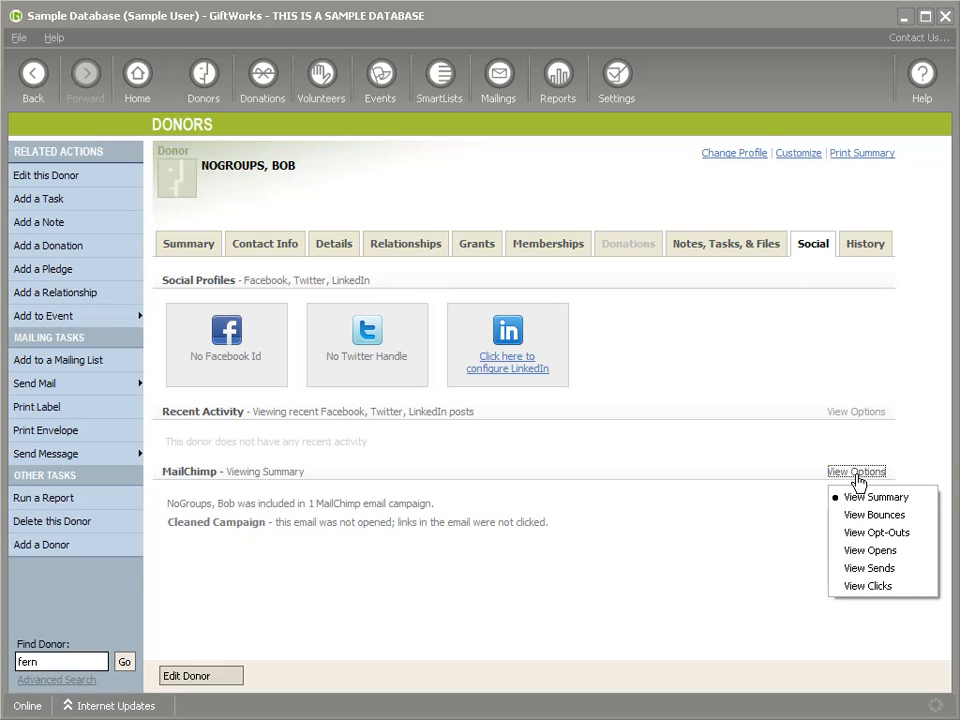
pyautogui.click(870, 550)
pyautogui.click(853, 472)
pyautogui.click(870, 568)
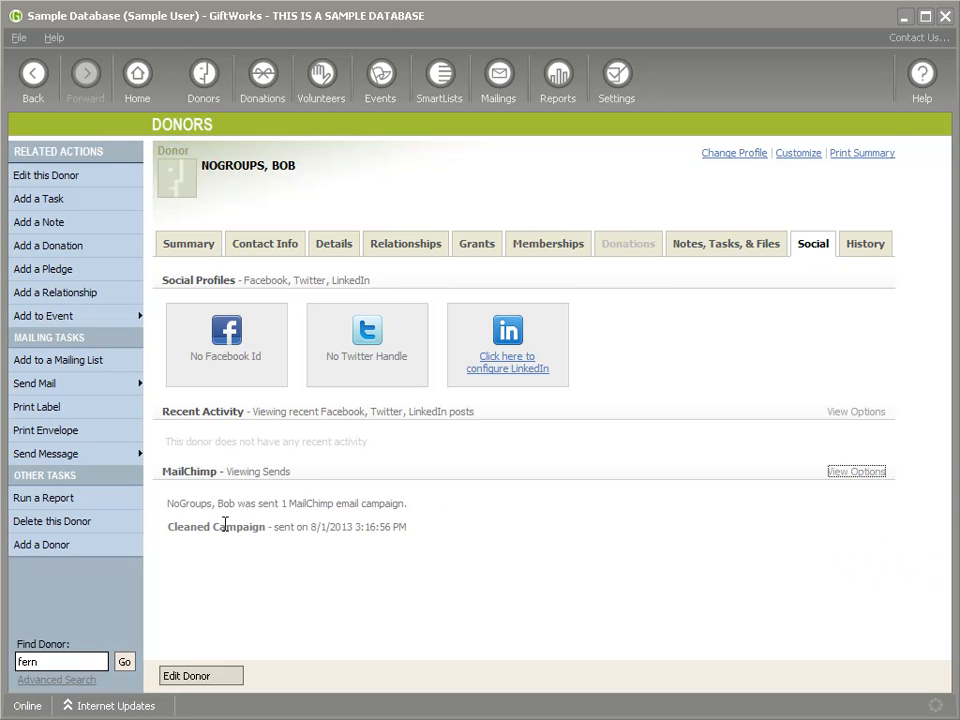
pyautogui.click(857, 472)
pyautogui.click(868, 586)
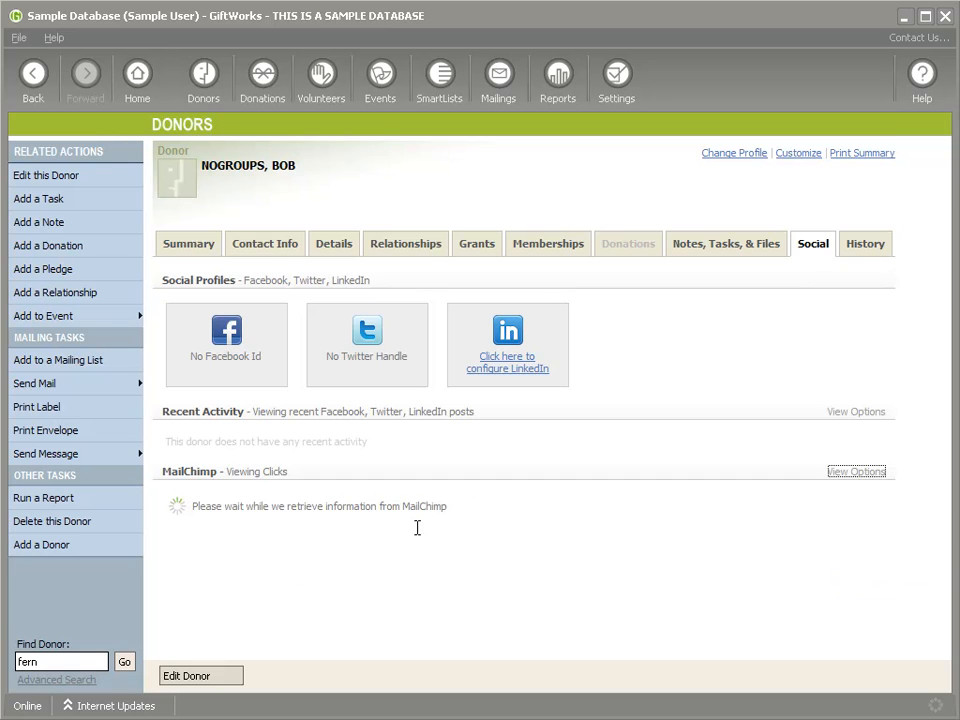
pyautogui.click(863, 474)
pyautogui.click(872, 497)
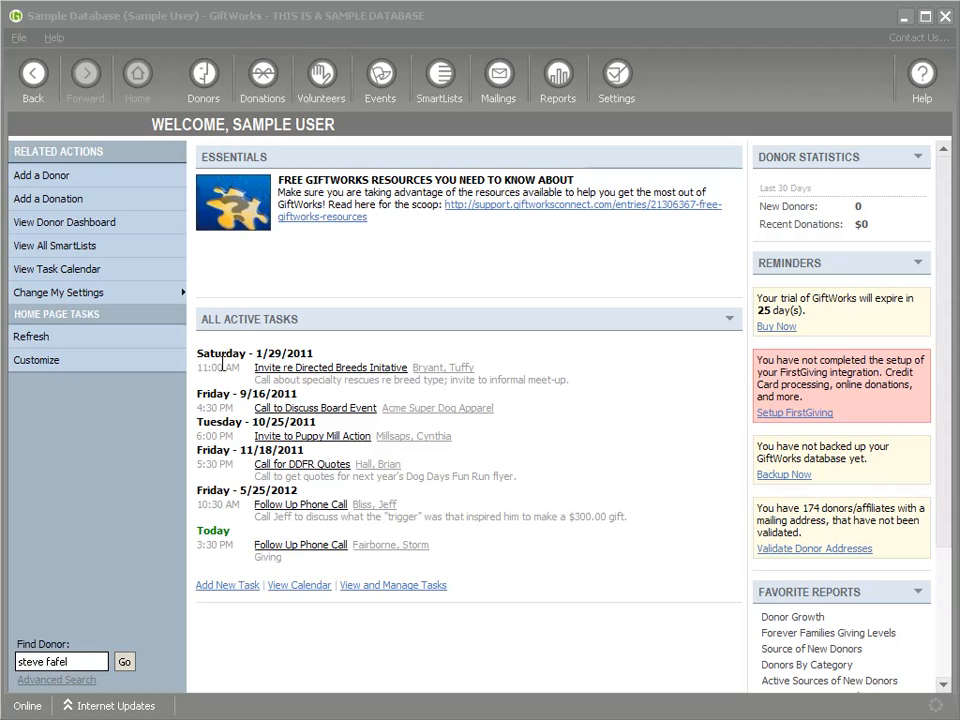
# Step: Glance at the task calendar, return home, then open Configure Online Connections under Change My Settings
pyautogui.click(63, 277)
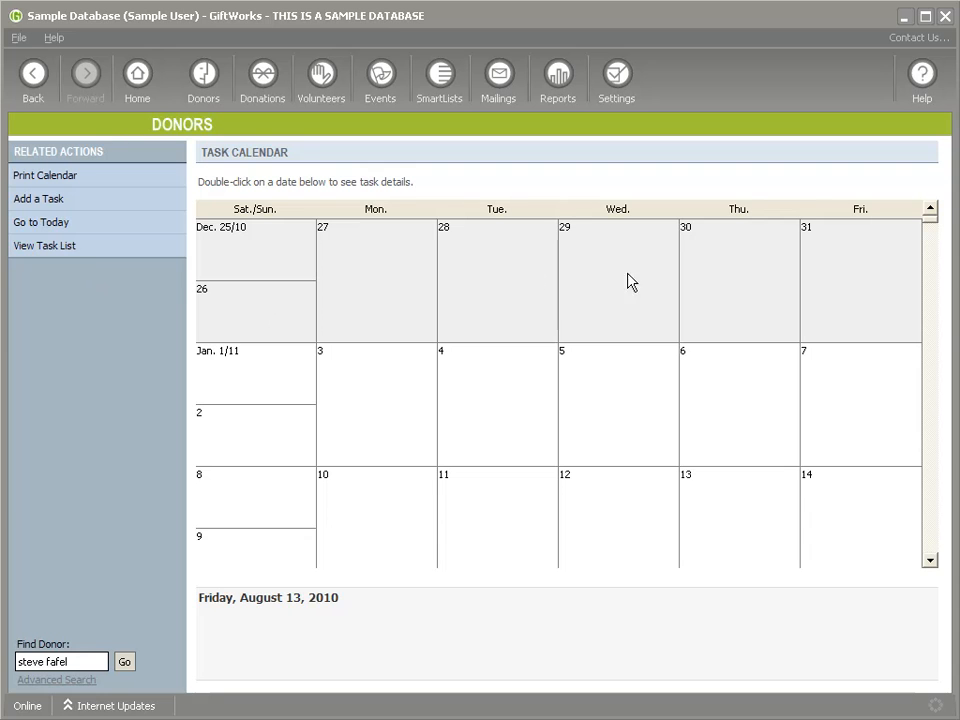
pyautogui.click(38, 83)
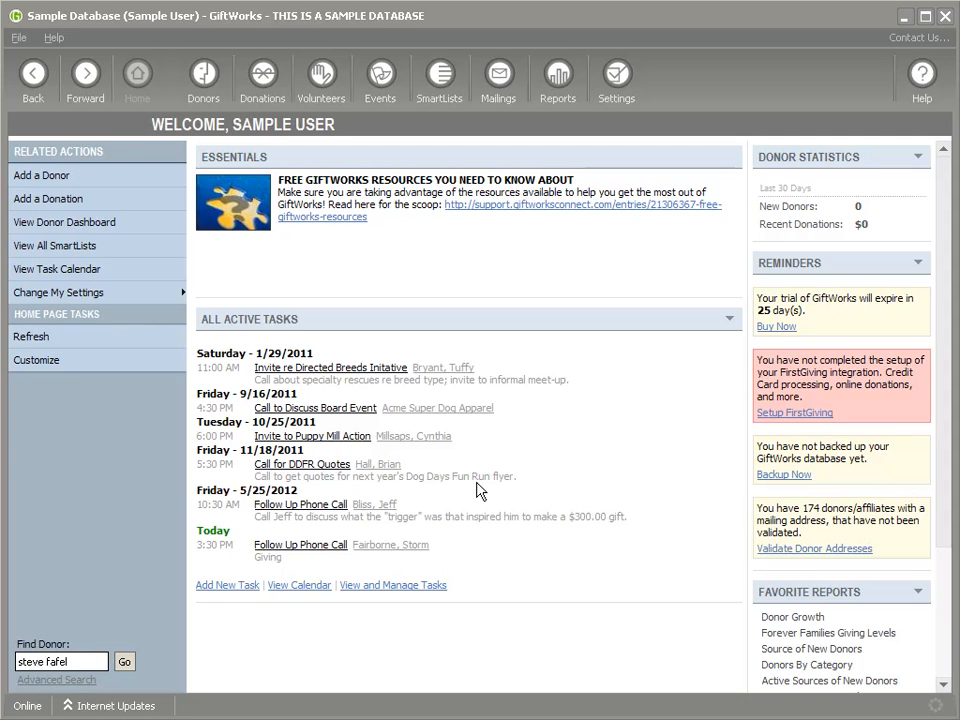
pyautogui.click(92, 298)
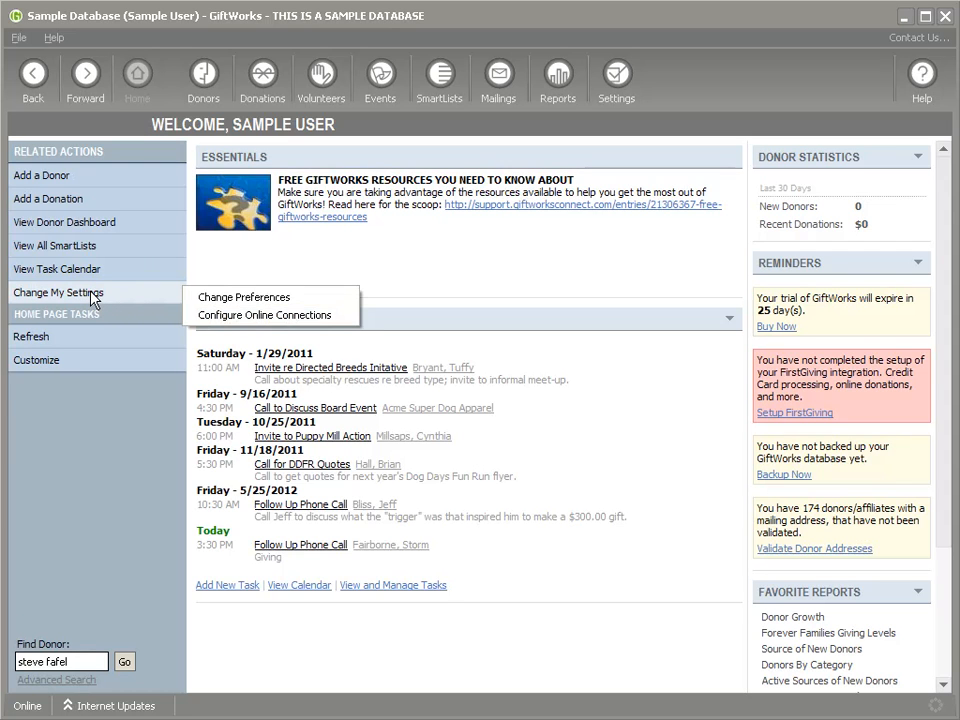
pyautogui.click(240, 318)
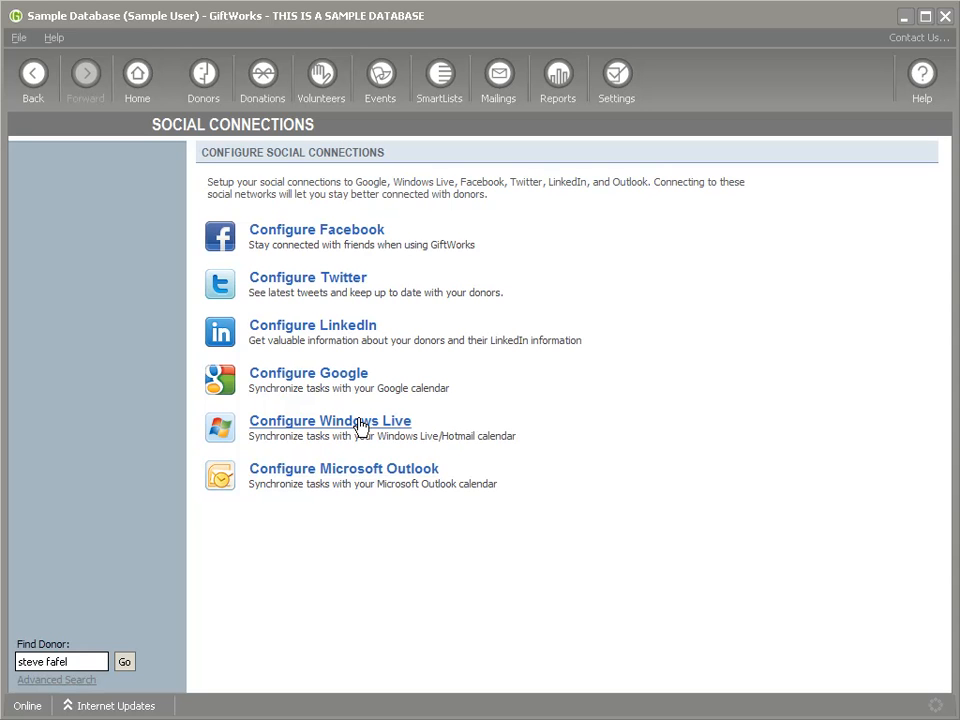
# Step: Connect to Windows Live by signing in with the Microsoft account e-mail and password, then copy the access code
pyautogui.click(318, 425)
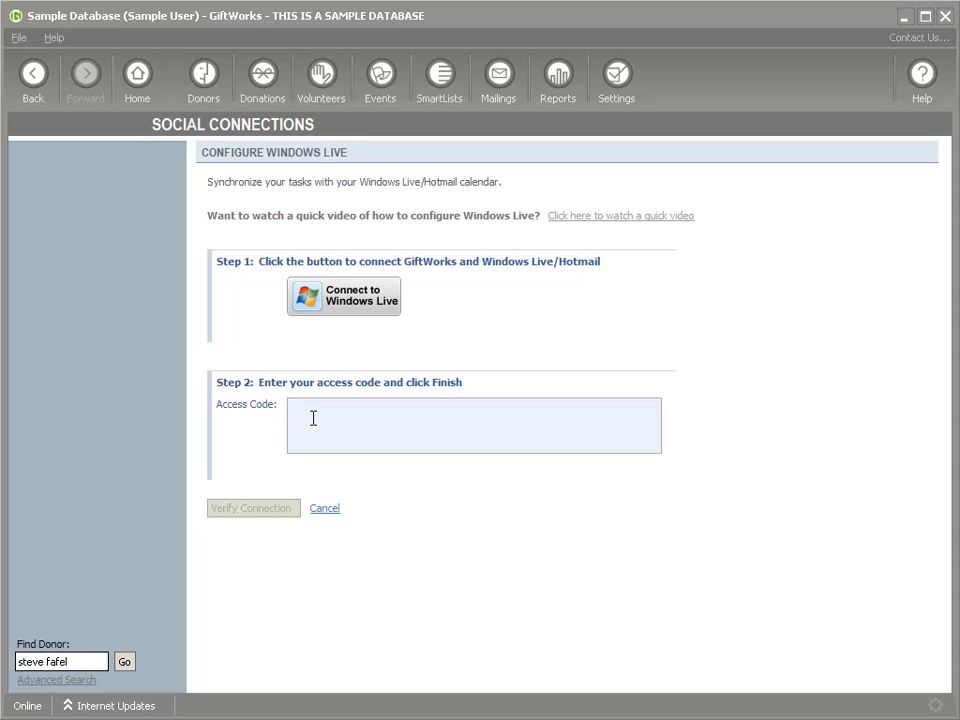
pyautogui.click(355, 309)
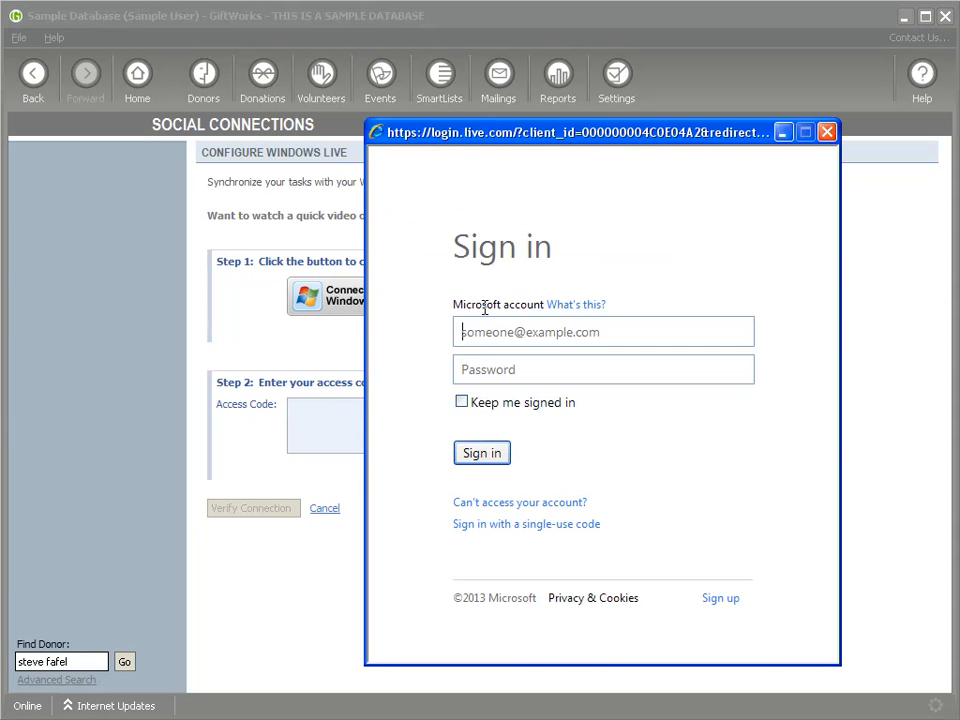
pyautogui.press('Tab')
pyautogui.write('••')
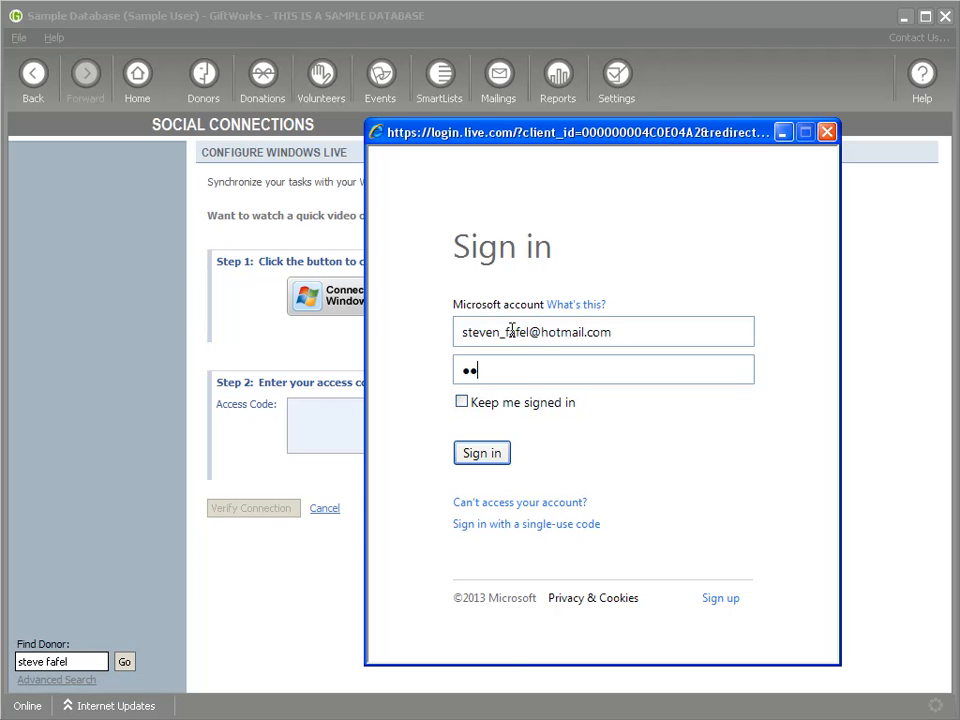
pyautogui.press('BackSpace')
pyautogui.press('BackSpace')
pyautogui.press('BackSpace')
pyautogui.write('•••••••••••')
pyautogui.press('Return')
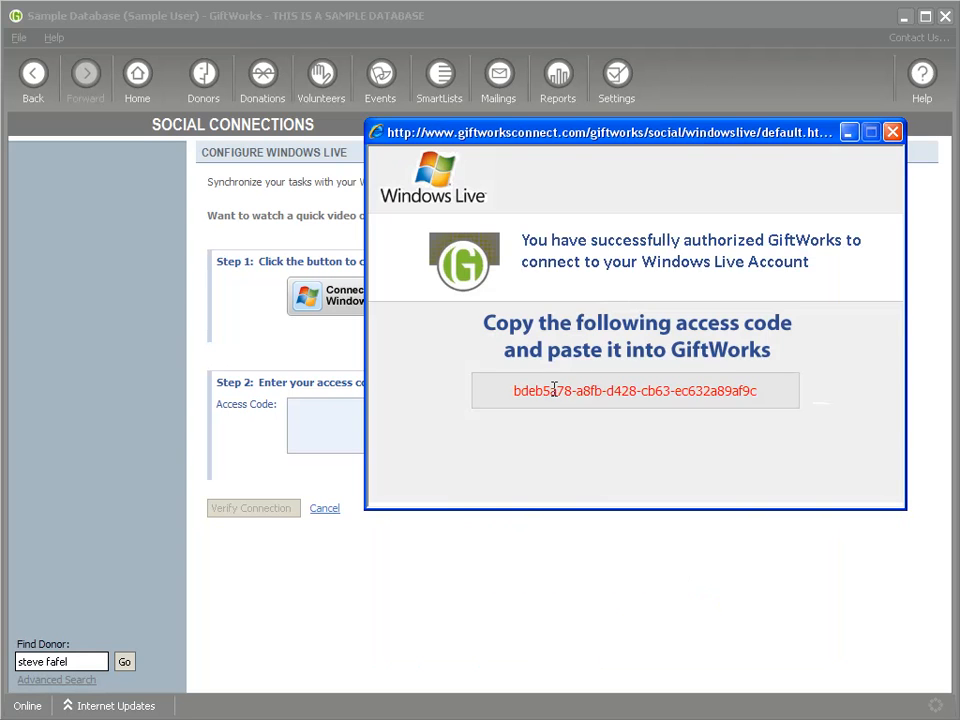
pyautogui.moveTo(514, 391); pyautogui.dragTo(771, 399)
pyautogui.hotkey('ctrl', 'c')
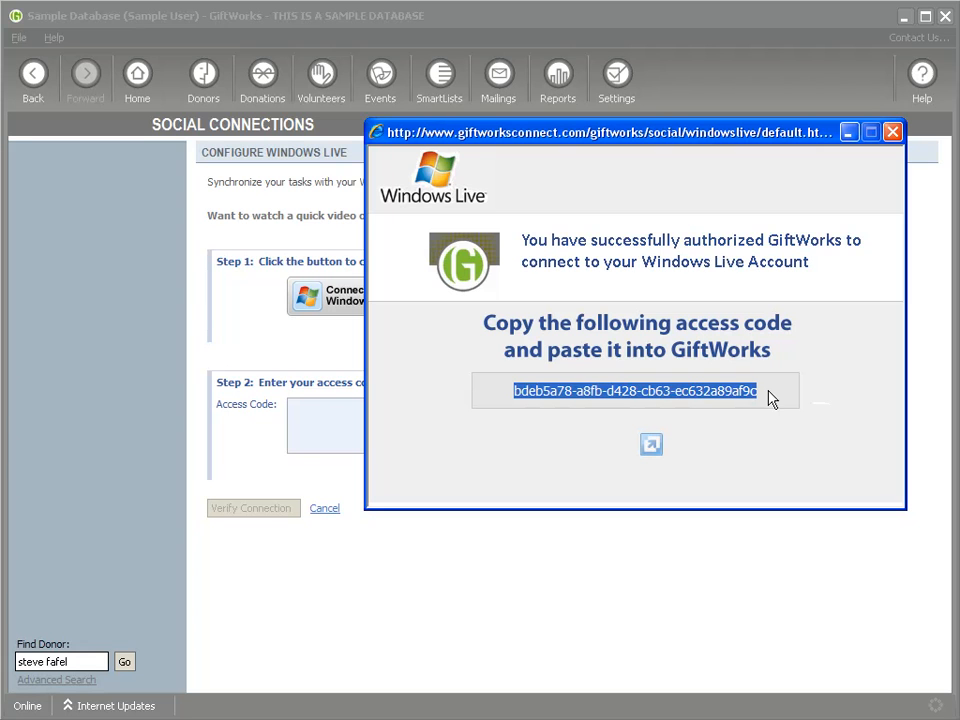
# Step: Paste the copied code into Access Code and verify the Windows Live connection
pyautogui.click(892, 131)
pyautogui.click(330, 416)
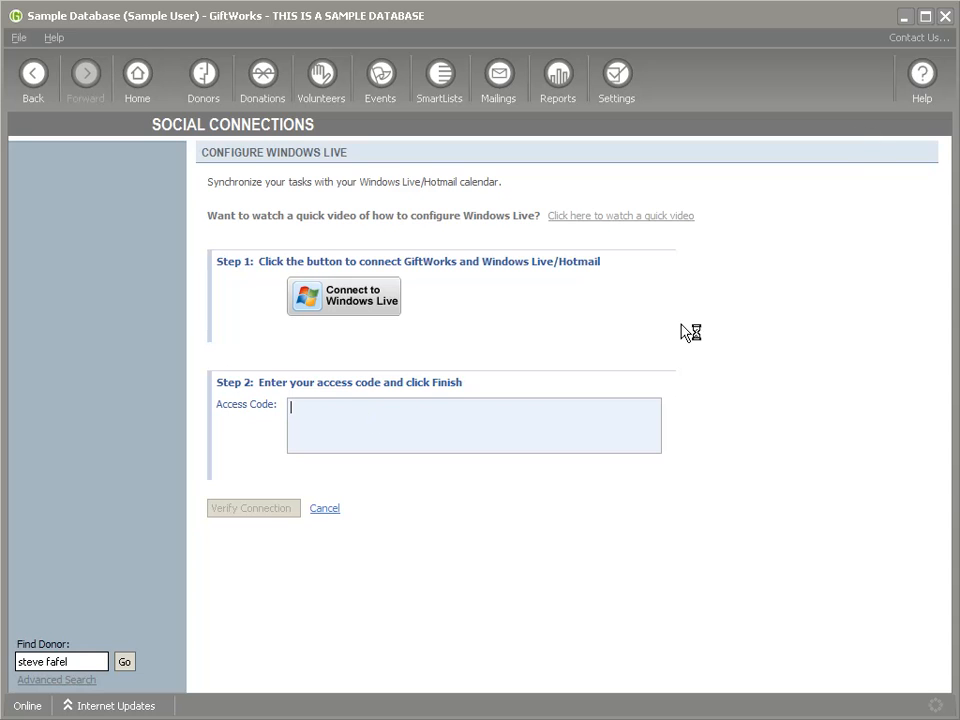
pyautogui.hotkey('ctrl', 'v')
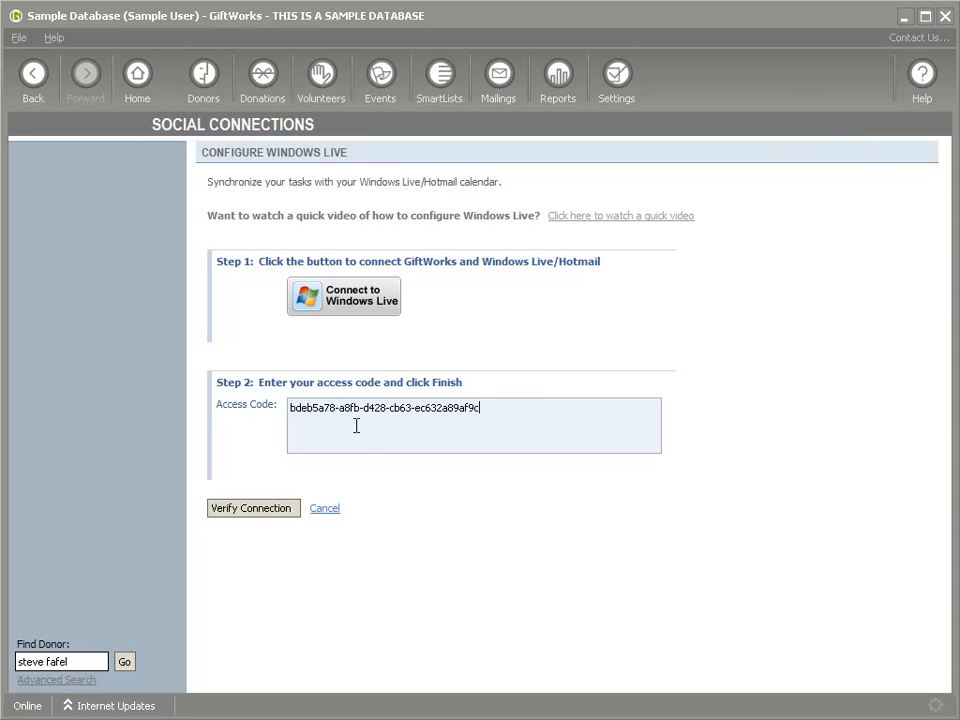
pyautogui.moveTo(495, 411); pyautogui.dragTo(296, 407)
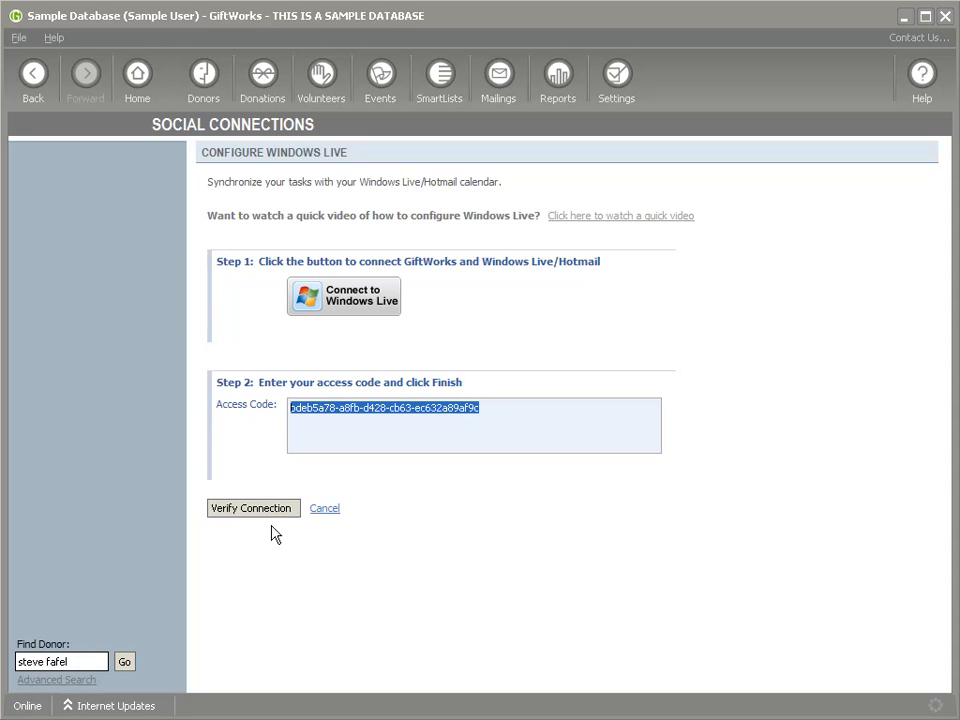
pyautogui.click(244, 510)
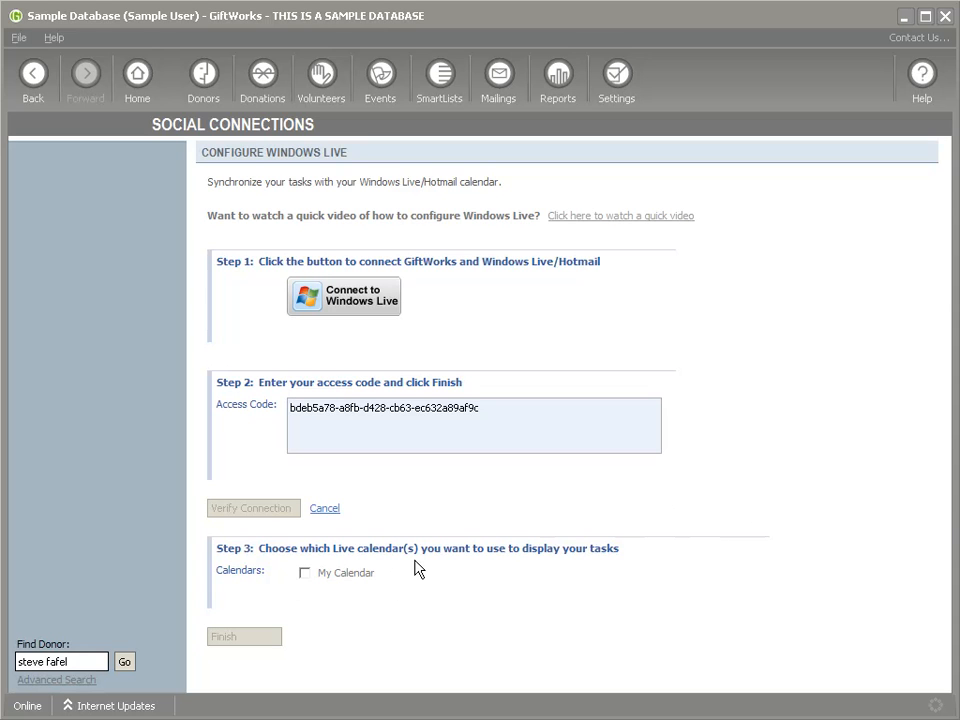
# Step: Choose My Calendar for tasks and finish the Windows Live setup
pyautogui.click(304, 573)
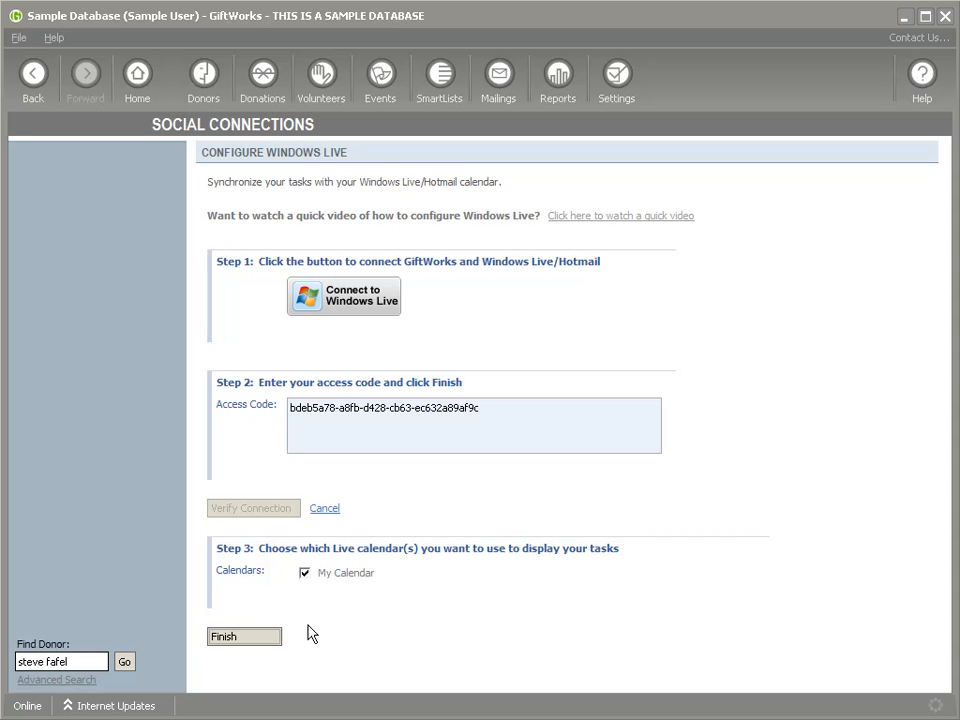
pyautogui.click(248, 642)
pyautogui.click(598, 425)
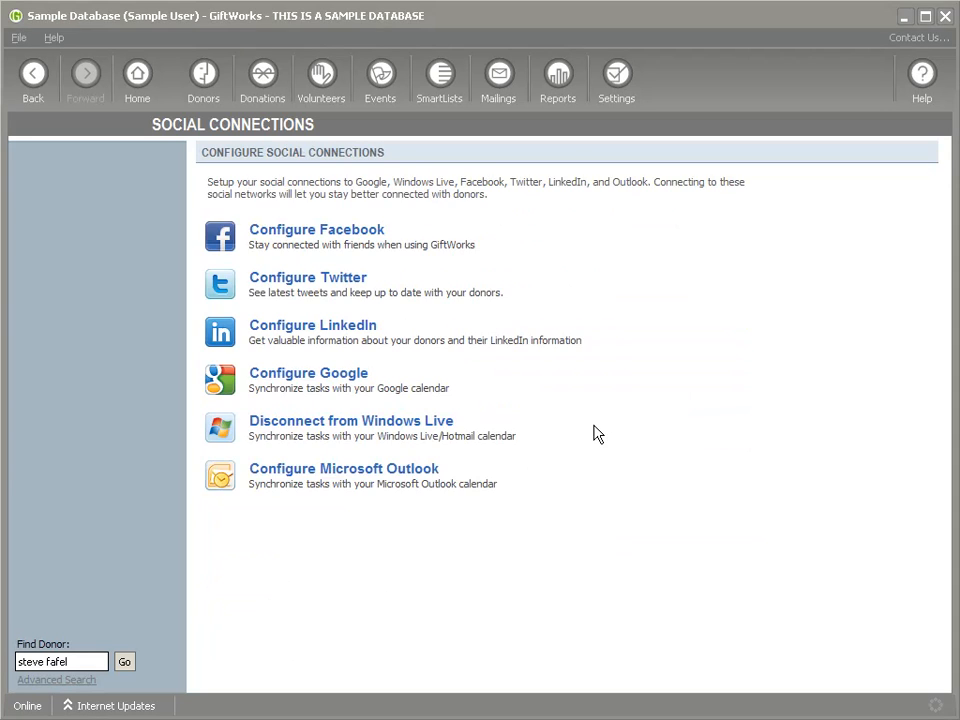
# Step: Configure Microsoft Outlook, connect it, and choose its Calendar for showing tasks
pyautogui.click(330, 469)
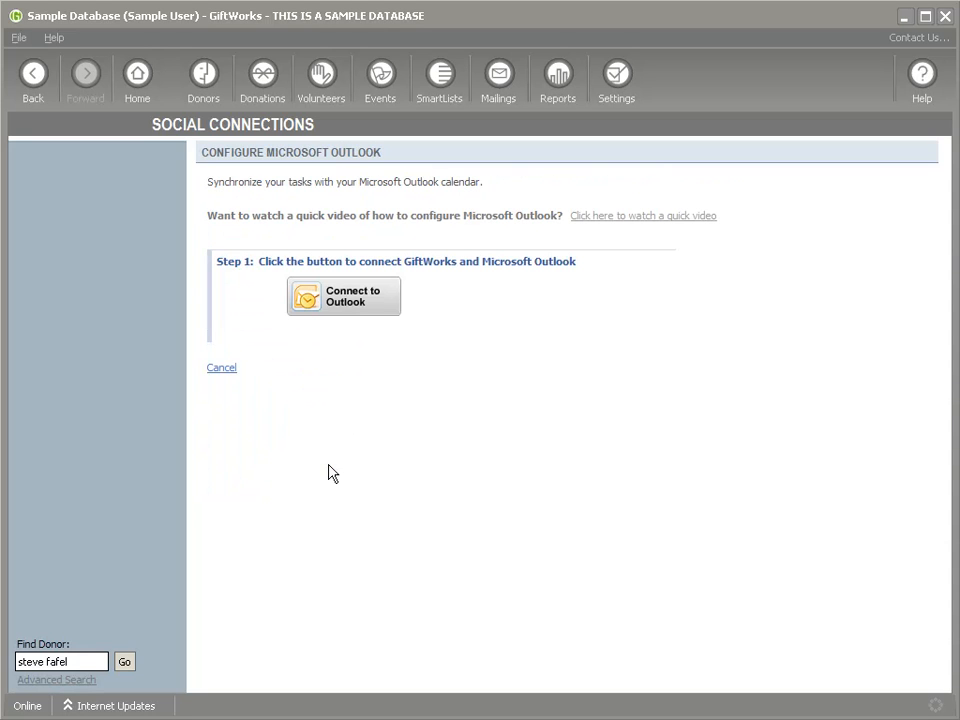
pyautogui.click(340, 300)
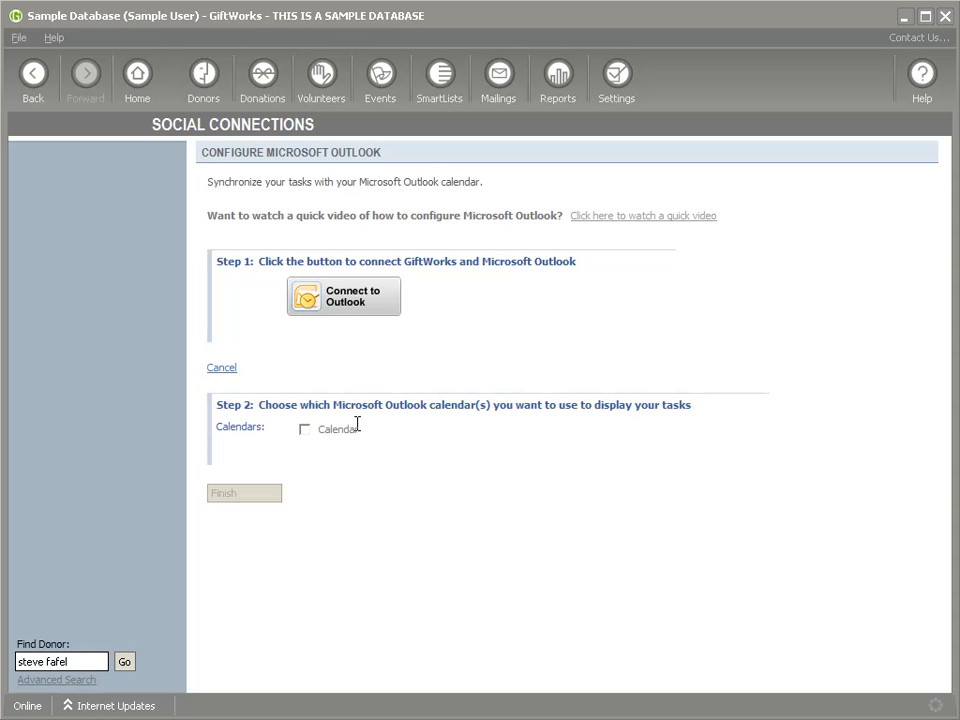
pyautogui.click(304, 429)
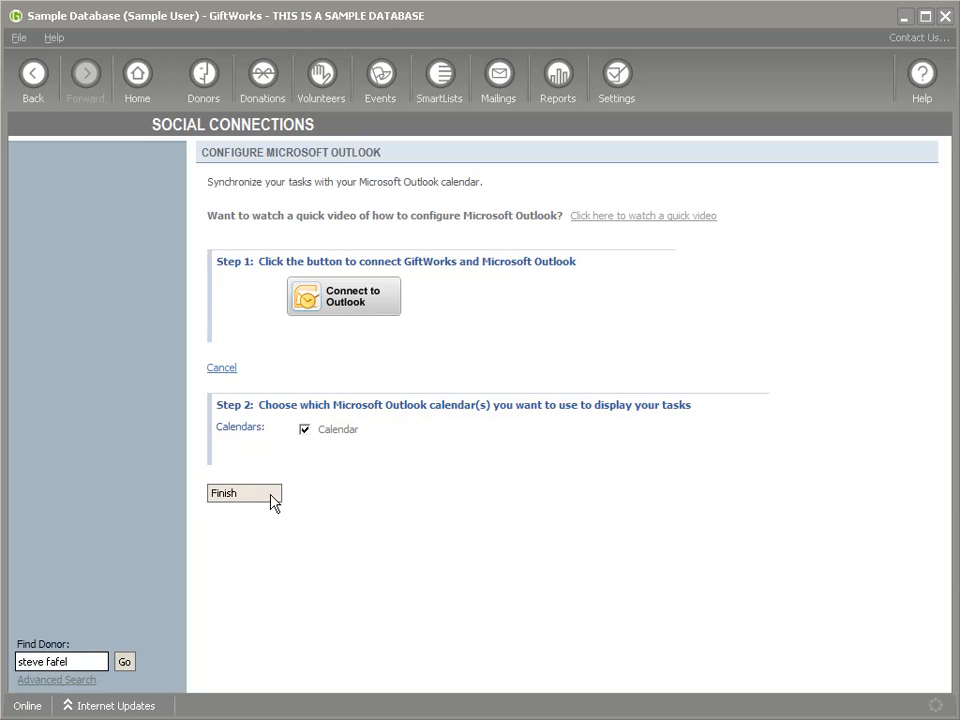
pyautogui.click(233, 495)
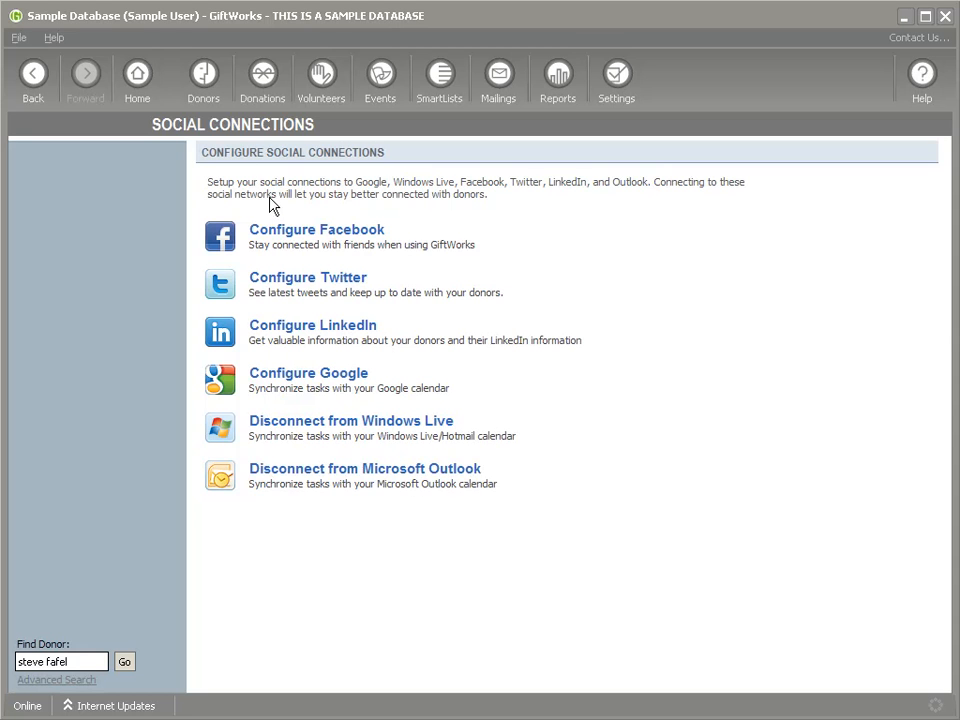
# Step: Open a Board Member donor's record from the Donors dashboard and choose Add a Task
pyautogui.click(203, 82)
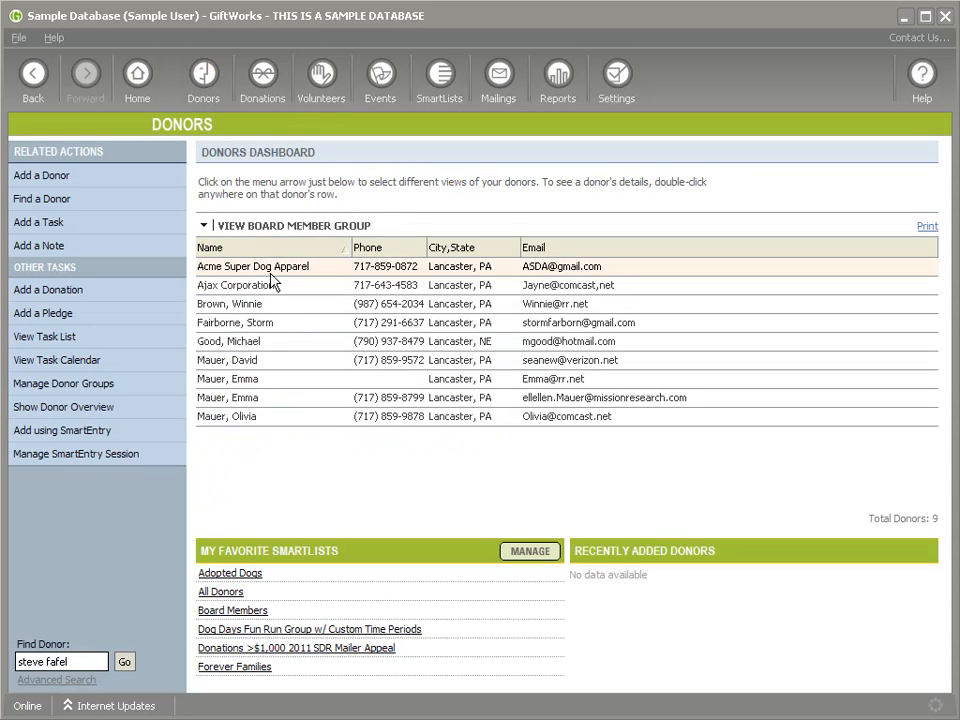
pyautogui.click(271, 333)
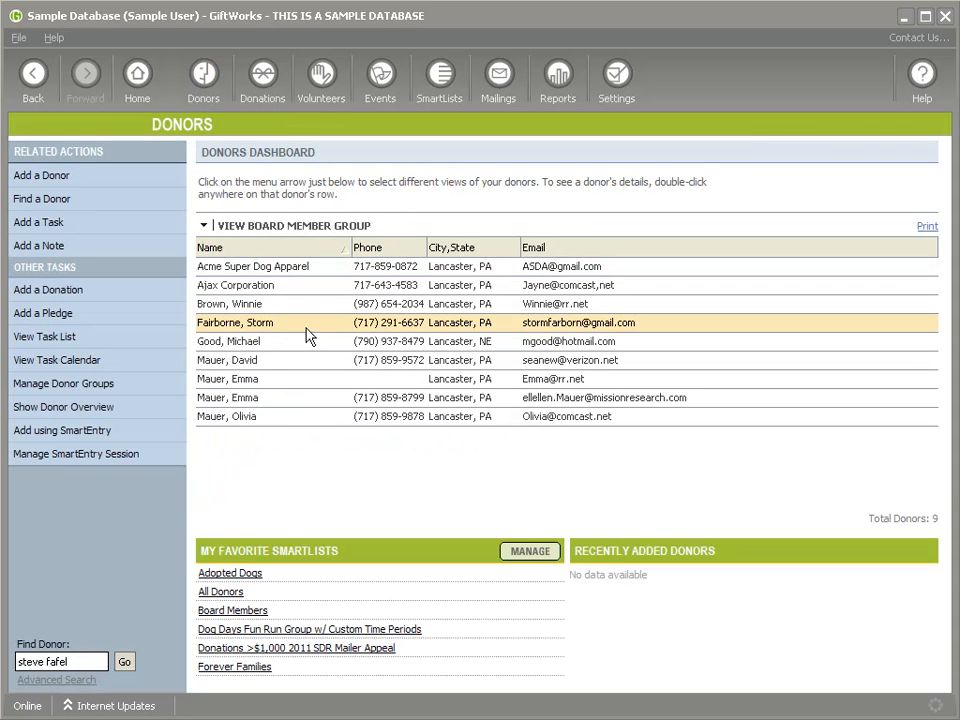
pyautogui.doubleClick(302, 330)
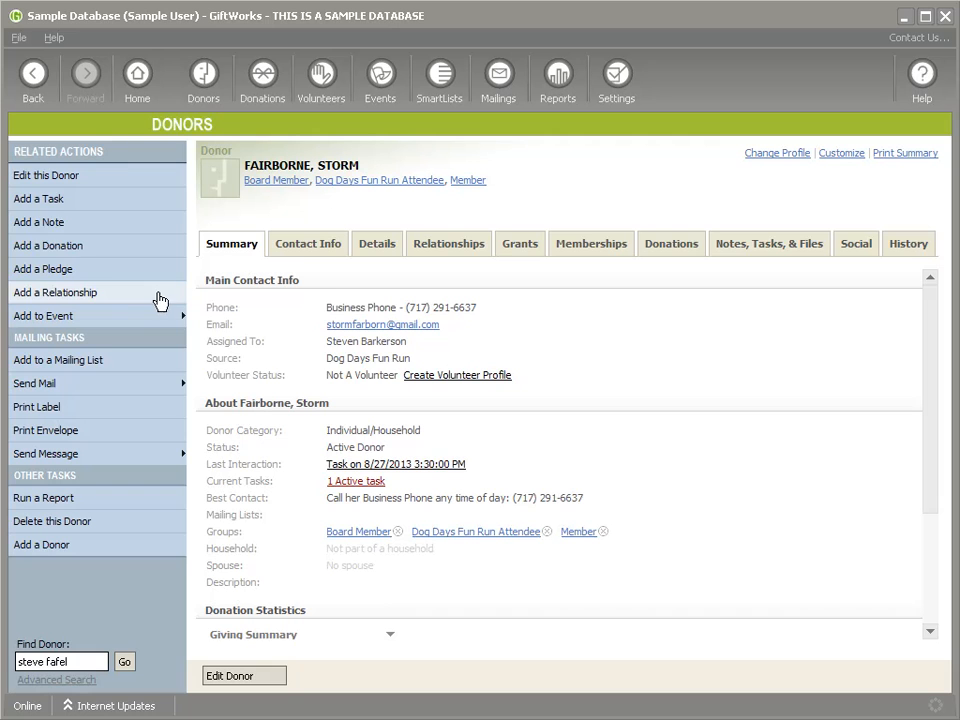
pyautogui.click(58, 204)
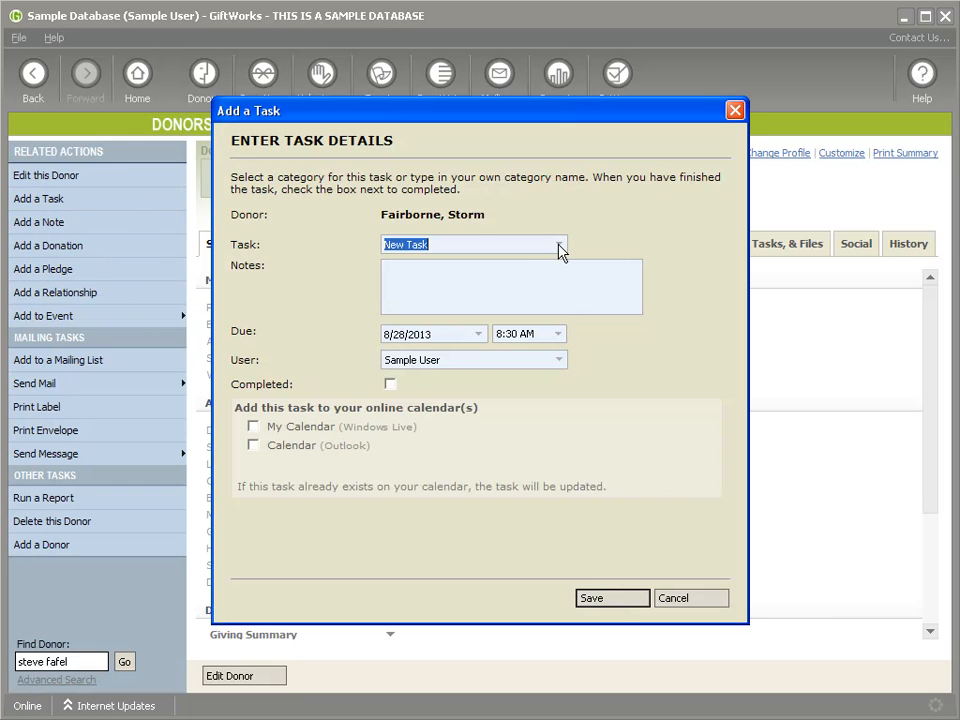
# Step: Make the task a Follow Up Phone Call with the note 'Talk about v…'
pyautogui.click(558, 245)
pyautogui.click(546, 290)
pyautogui.click(443, 283)
pyautogui.write('Talk about volunteering.')
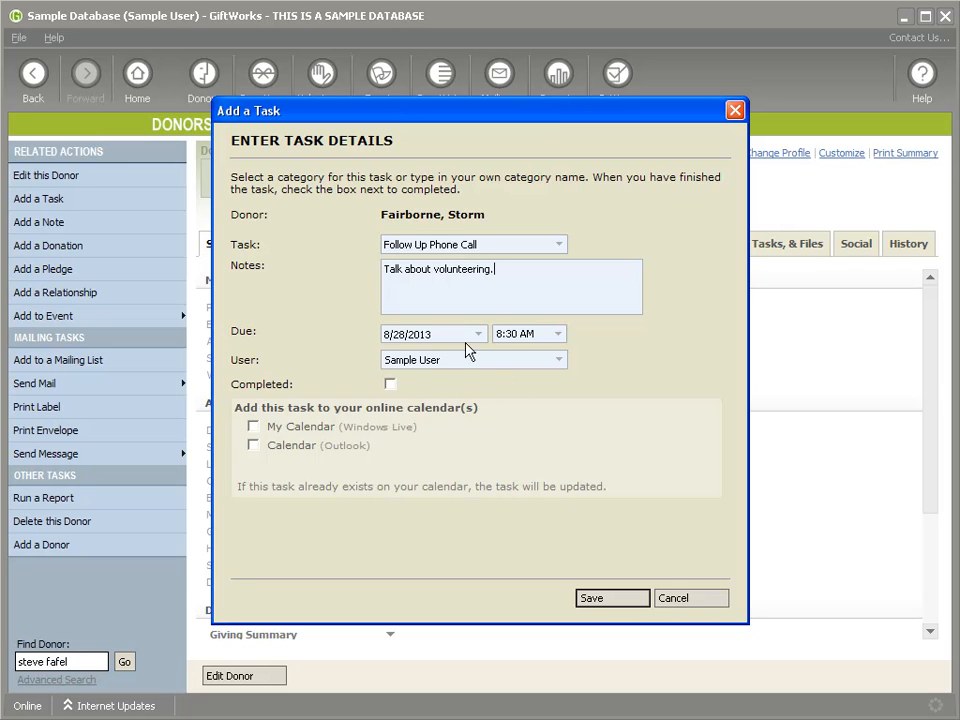
# Step: Set the due time to 10:00 AM, add it to the Windows Live calendar, and save
pyautogui.click(558, 334)
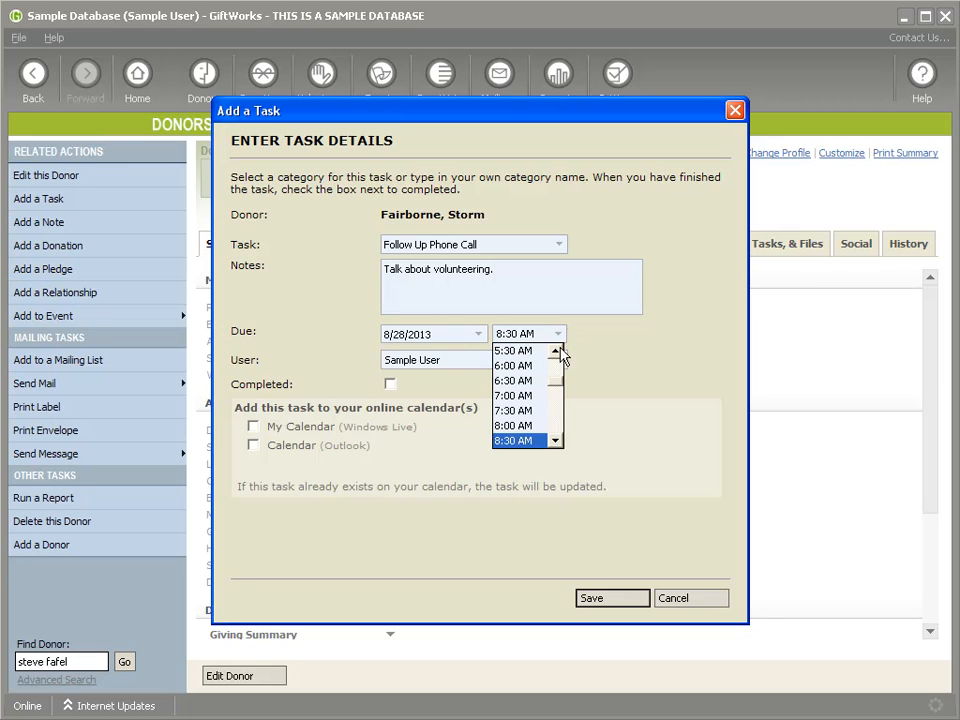
pyautogui.click(556, 441)
pyautogui.click(508, 441)
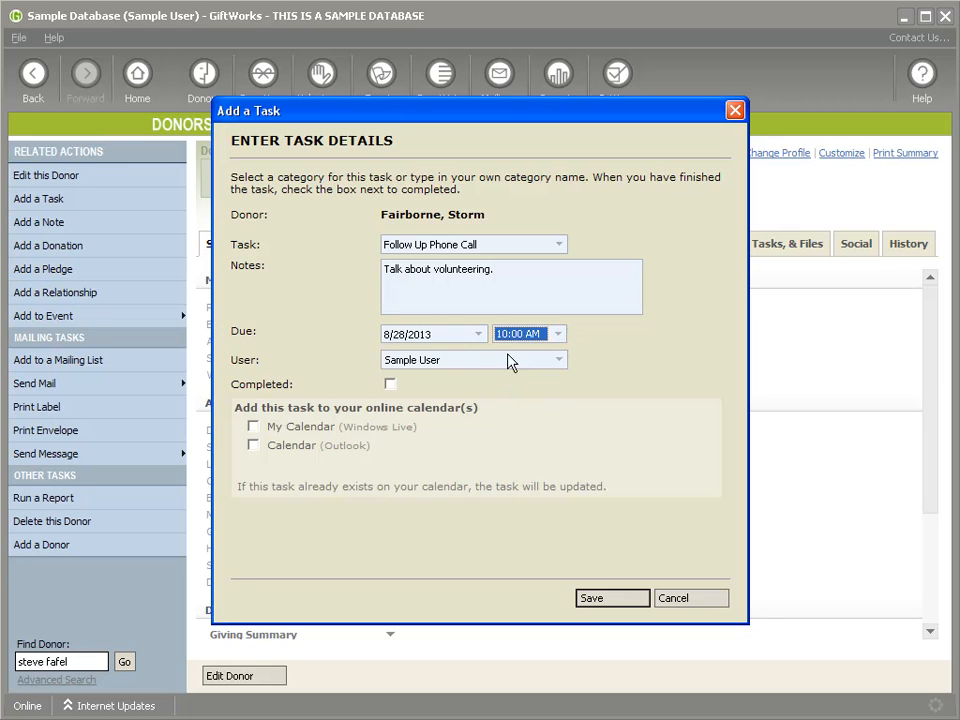
pyautogui.click(605, 600)
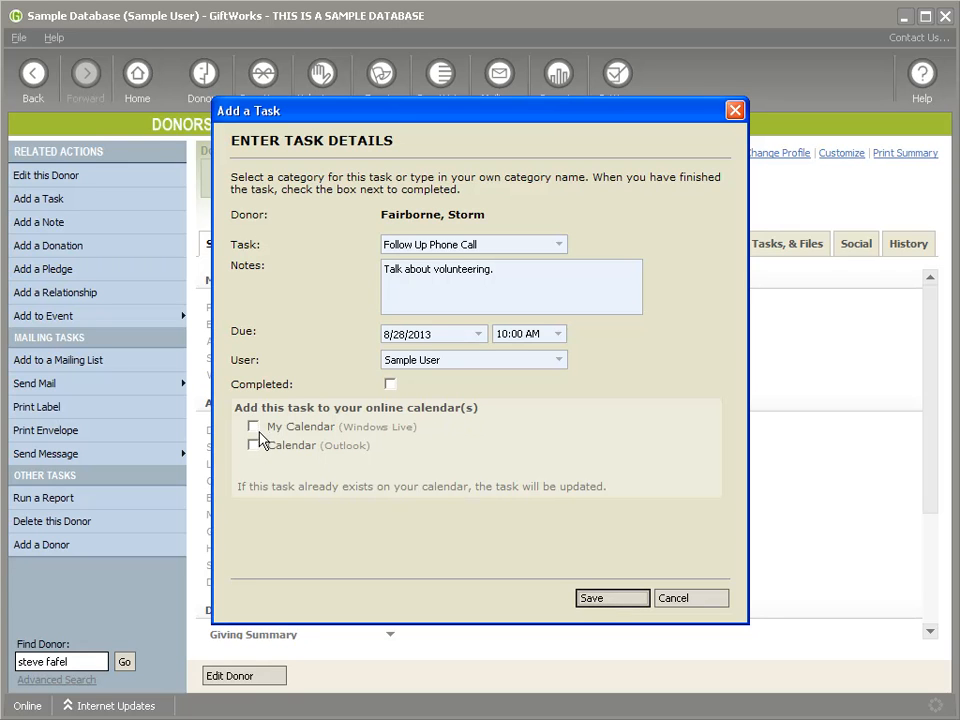
pyautogui.click(253, 427)
pyautogui.click(627, 599)
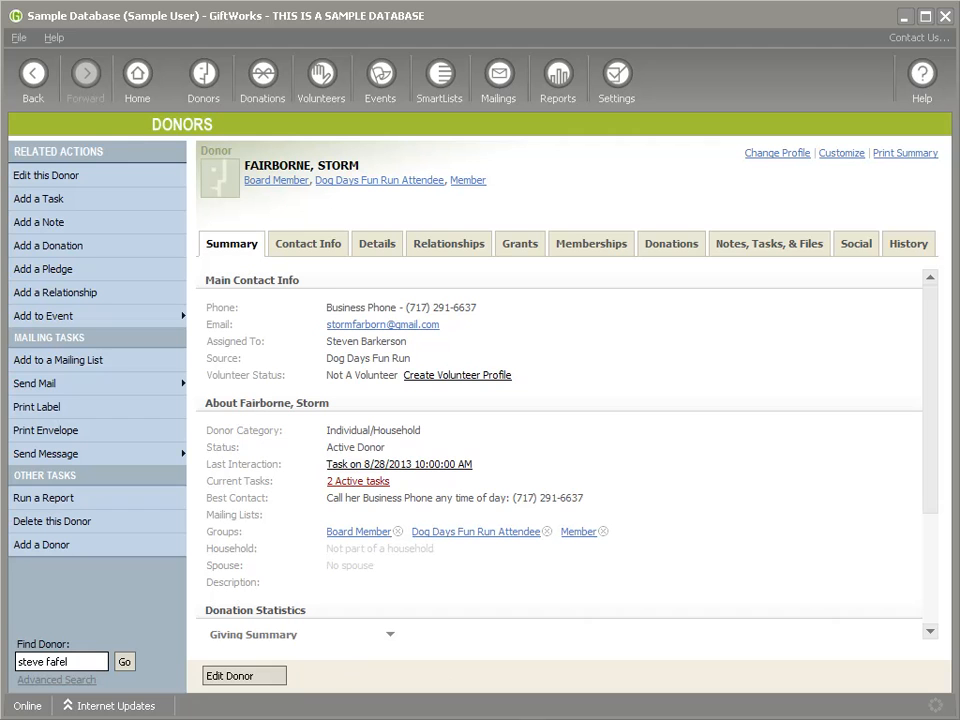
pyautogui.click(108, 718)
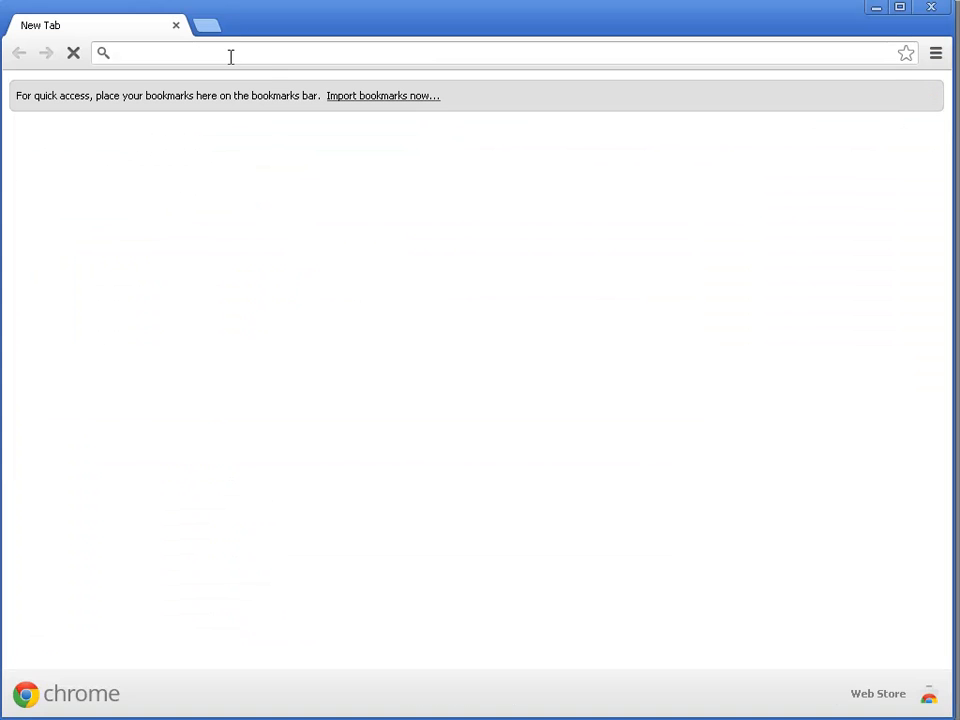
pyautogui.write('outlook.com')
pyautogui.press('Return')
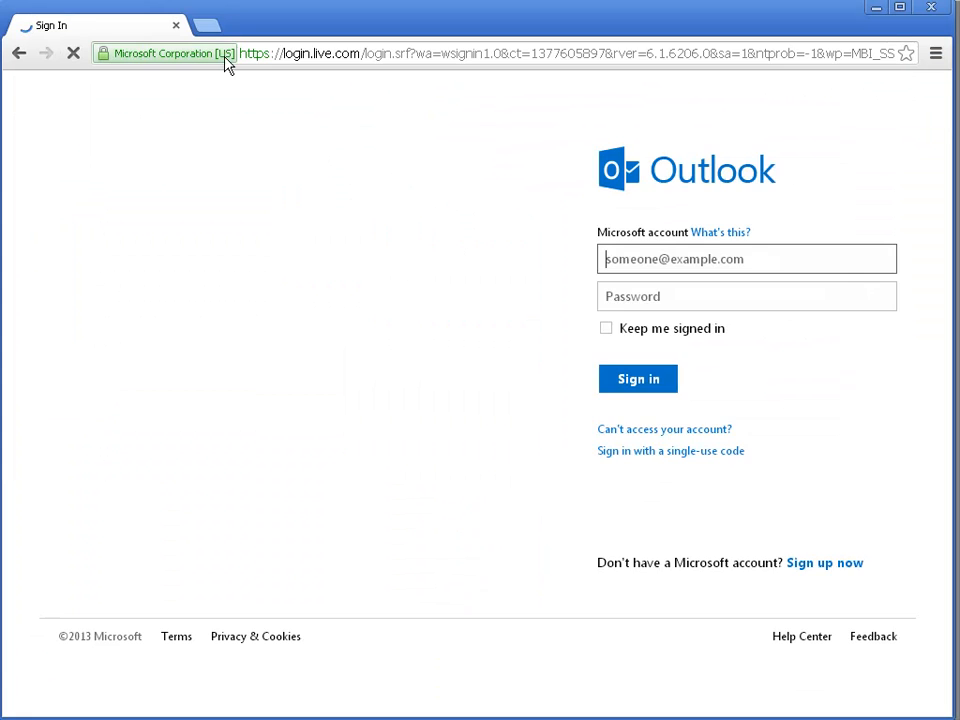
pyautogui.press('Tab')
pyautogui.write('•')
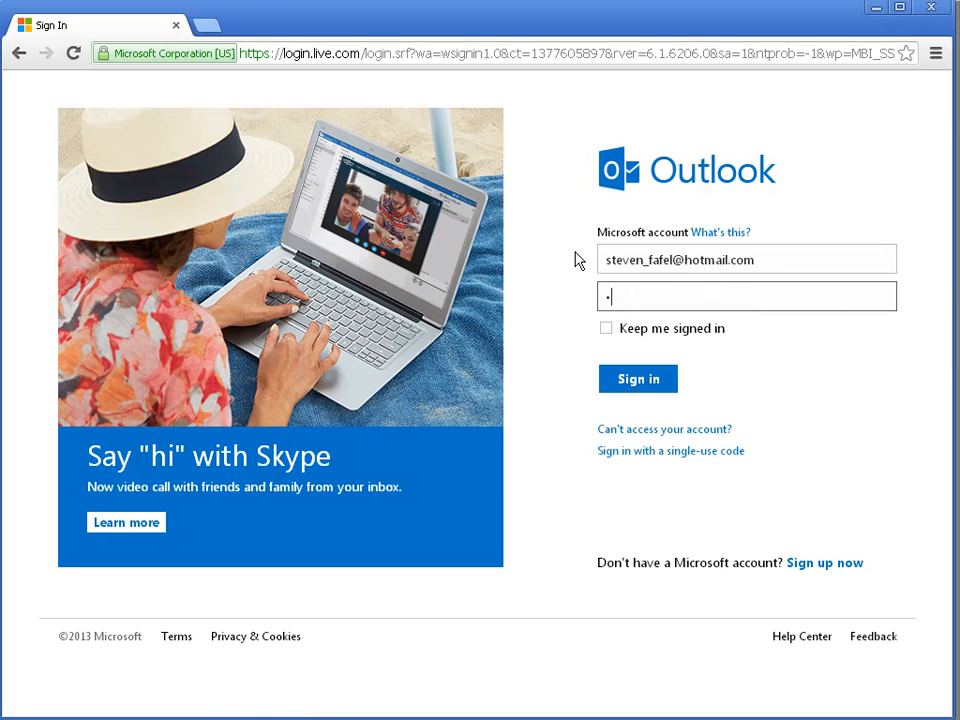
pyautogui.press('Return')
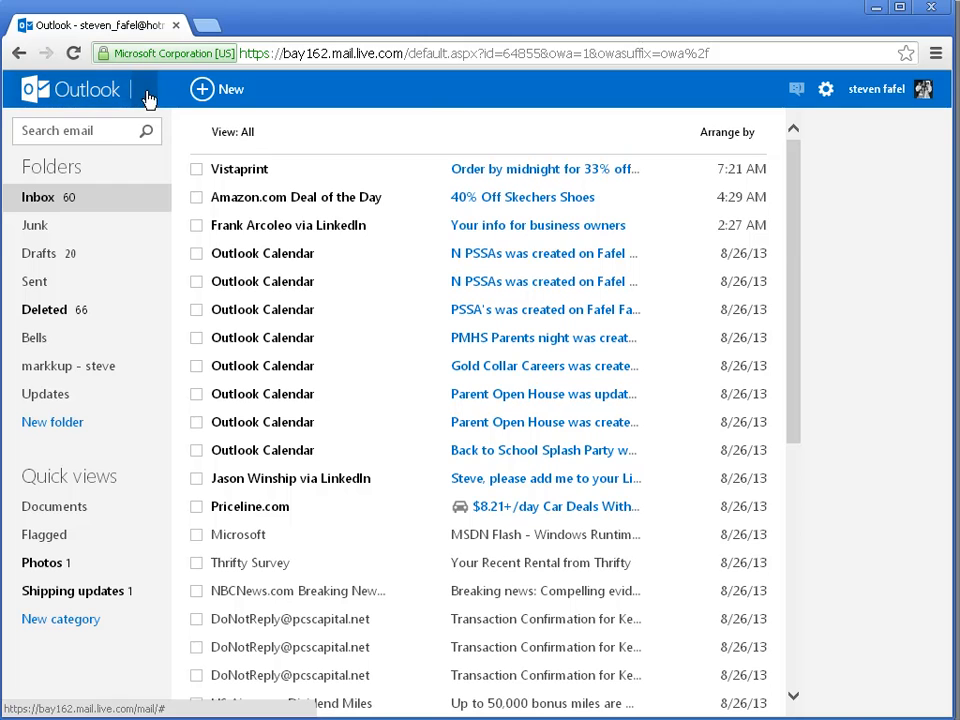
pyautogui.click(147, 94)
pyautogui.click(332, 180)
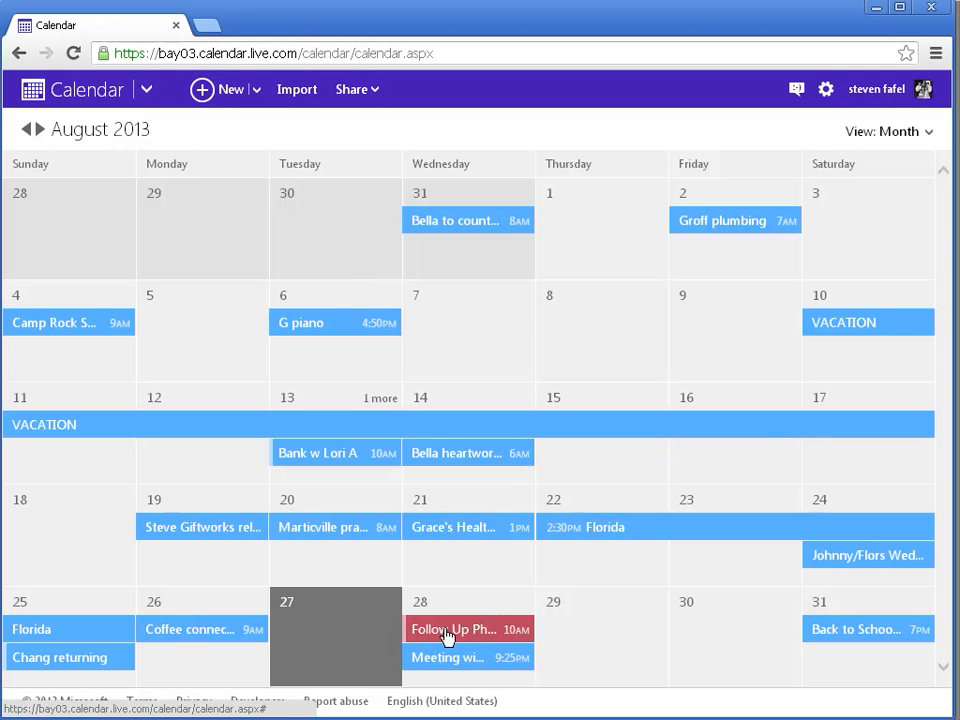
pyautogui.click(485, 636)
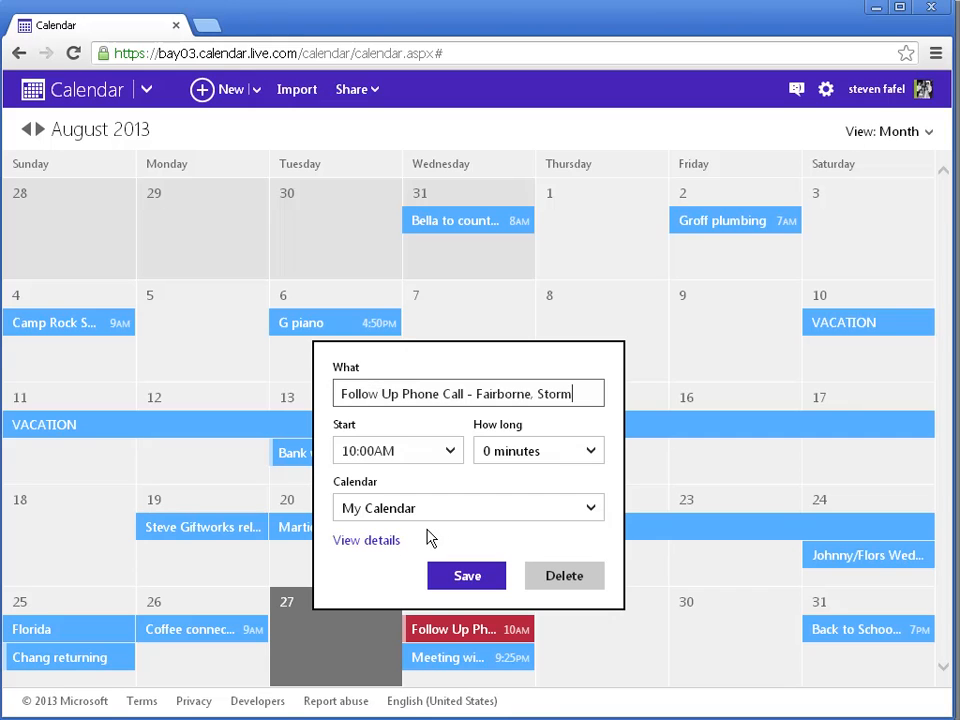
pyautogui.click(373, 543)
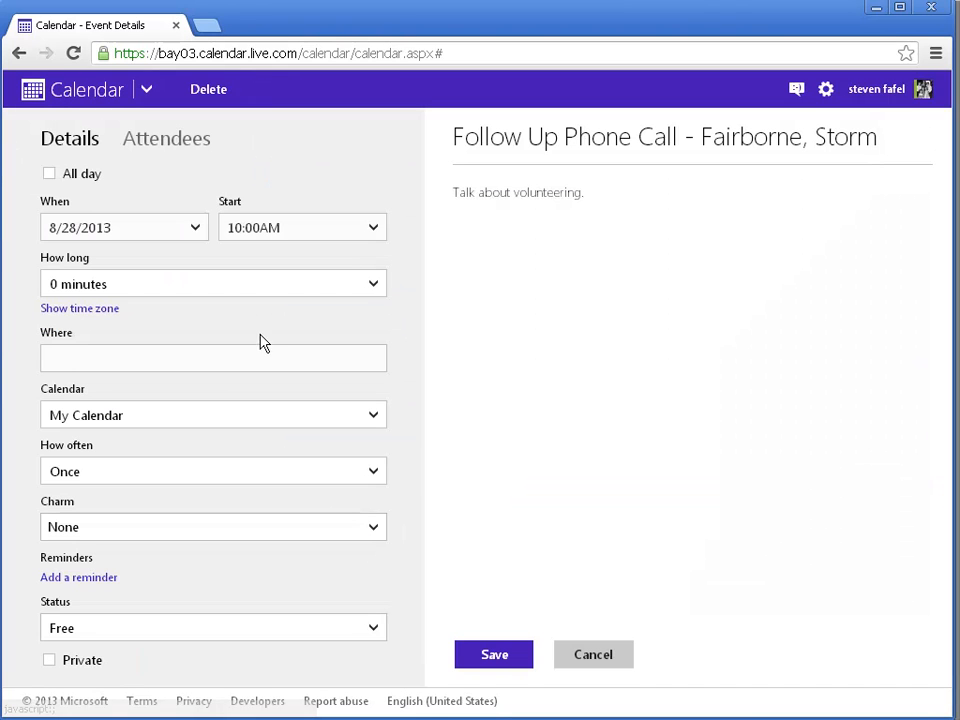
pyautogui.moveTo(453, 192); pyautogui.dragTo(591, 332)
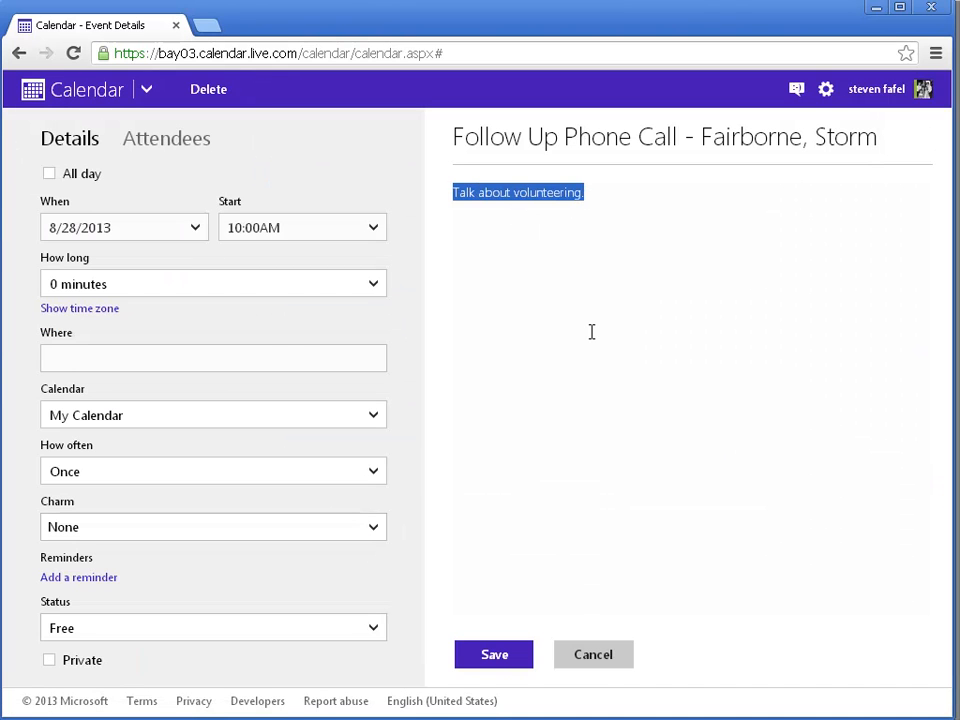
pyautogui.click(594, 662)
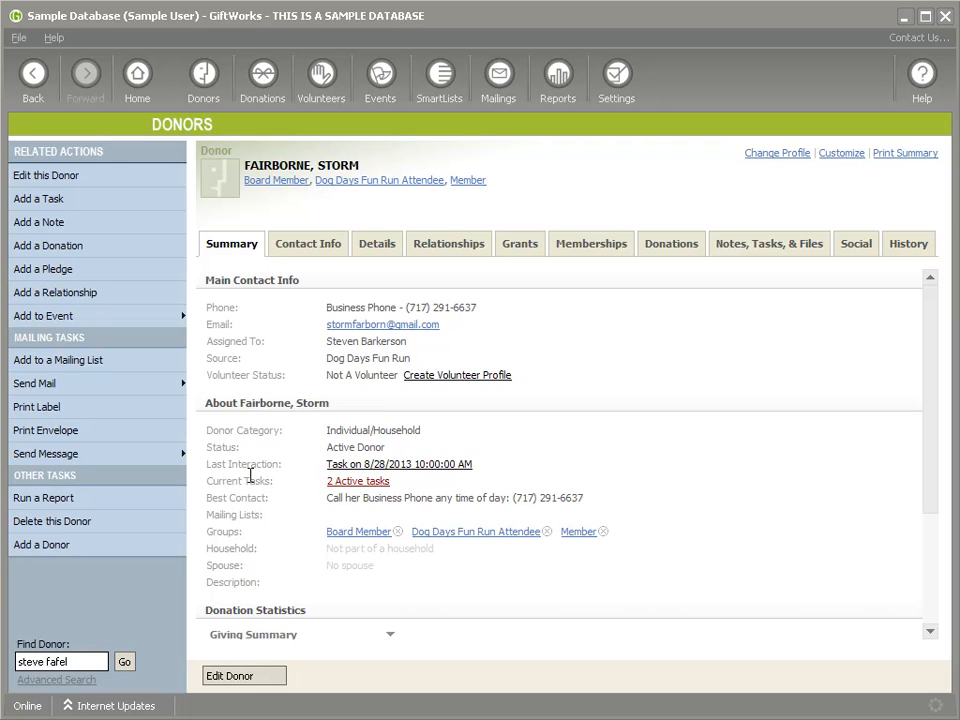
# Step: Edit the 8/28 task note to 'Talk about giving to the fundraiser', sync to My Calendar, and save
pyautogui.click(347, 484)
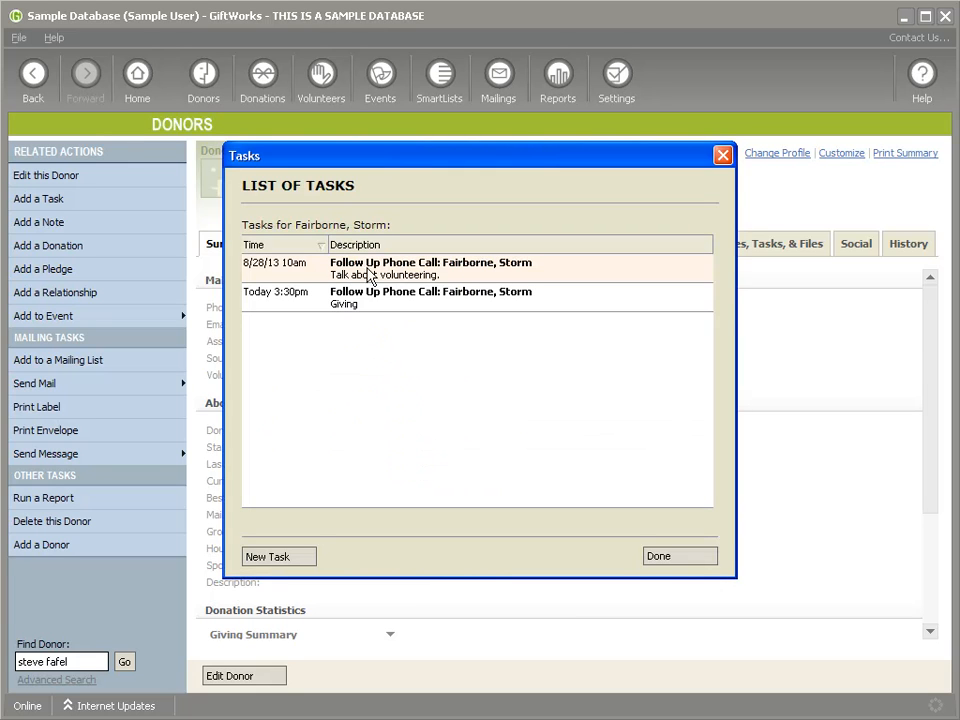
pyautogui.doubleClick(428, 274)
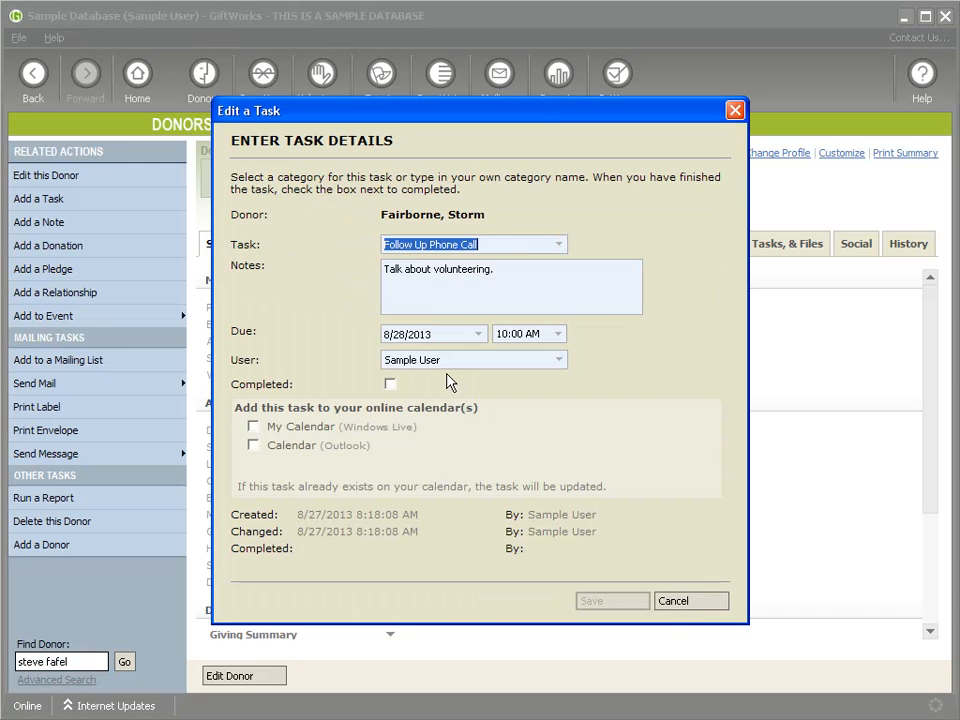
pyautogui.doubleClick(465, 271)
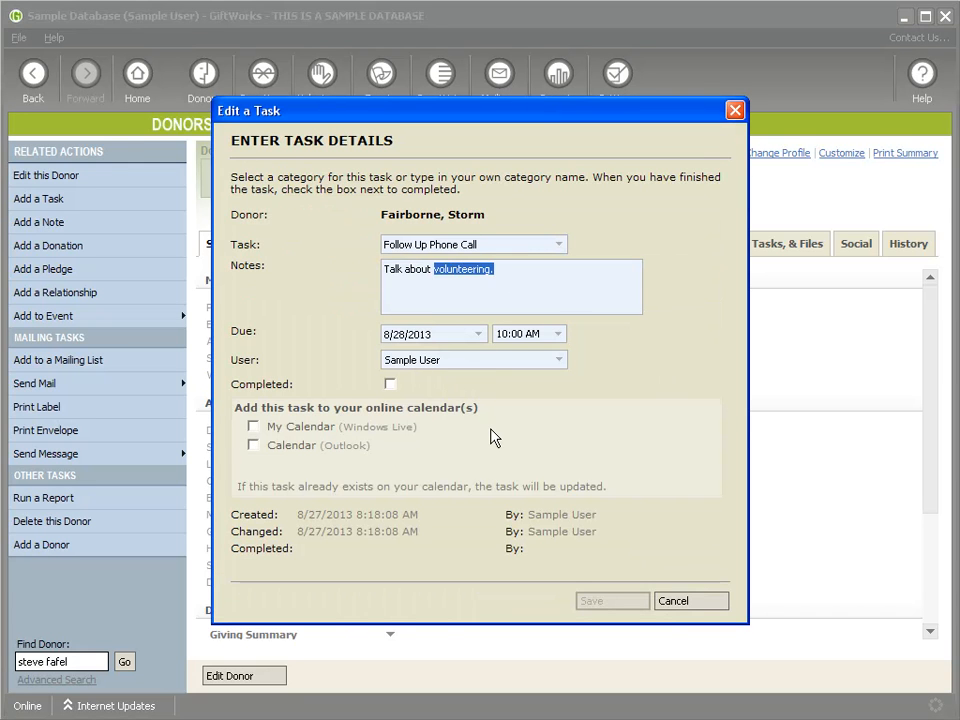
pyautogui.write('giving to the fundraiser')
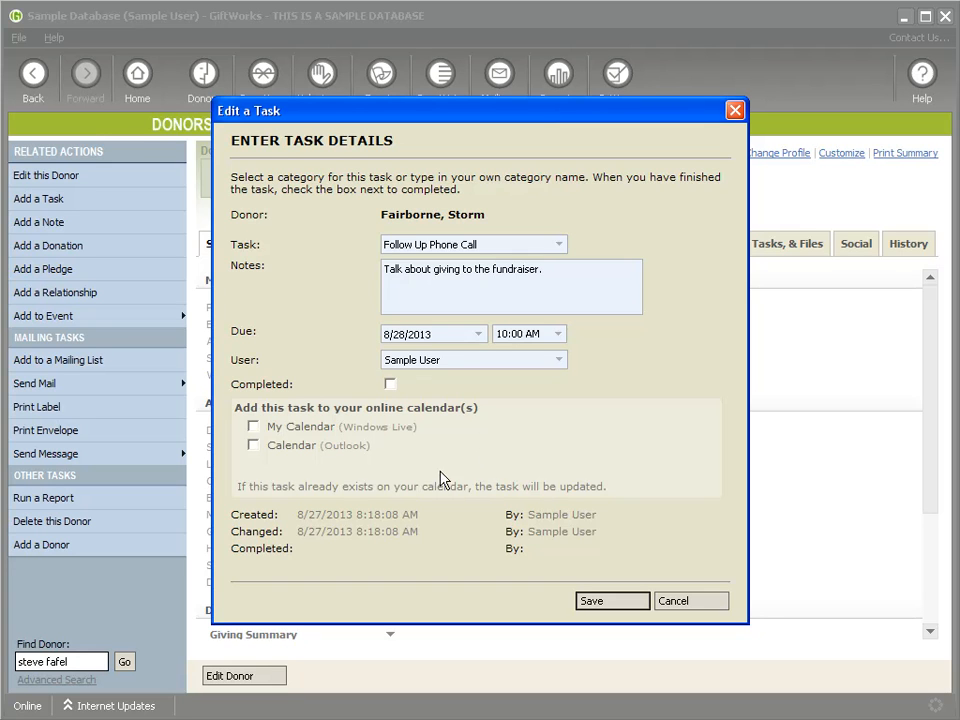
pyautogui.click(254, 427)
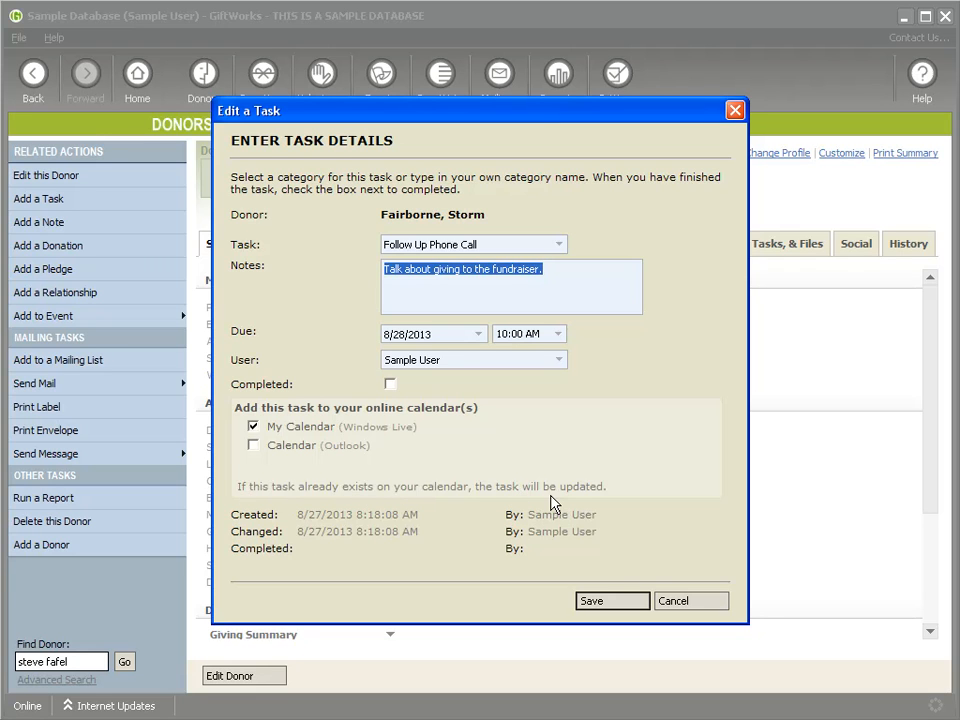
pyautogui.click(606, 608)
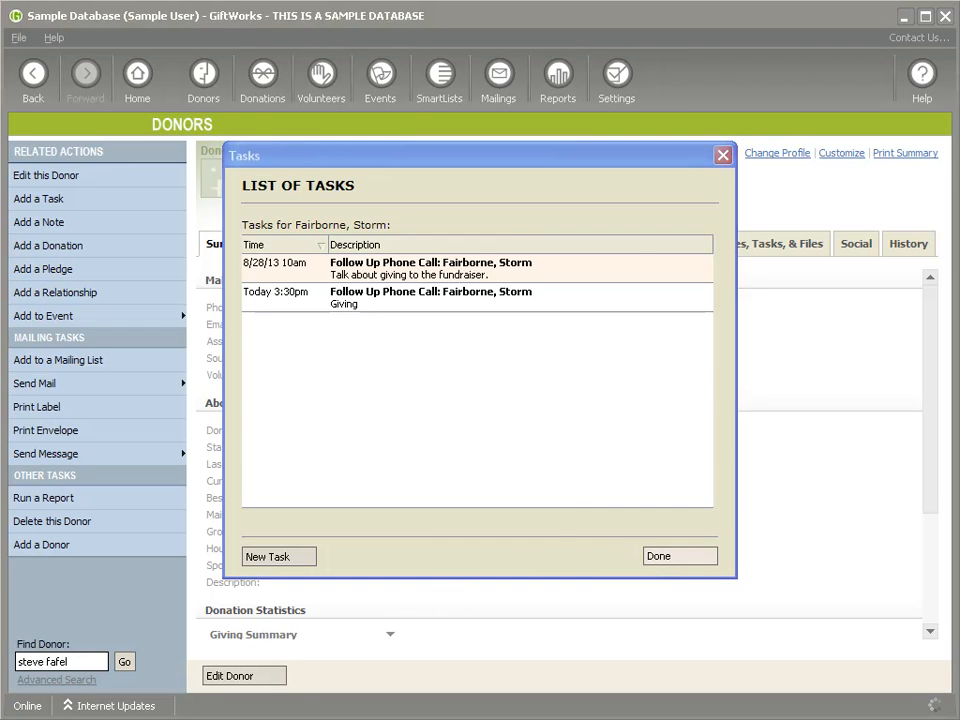
# Step: Check the Aug 28 Follow Up event details show the fundraiser note, then return to GiftWorks
pyautogui.click(680, 556)
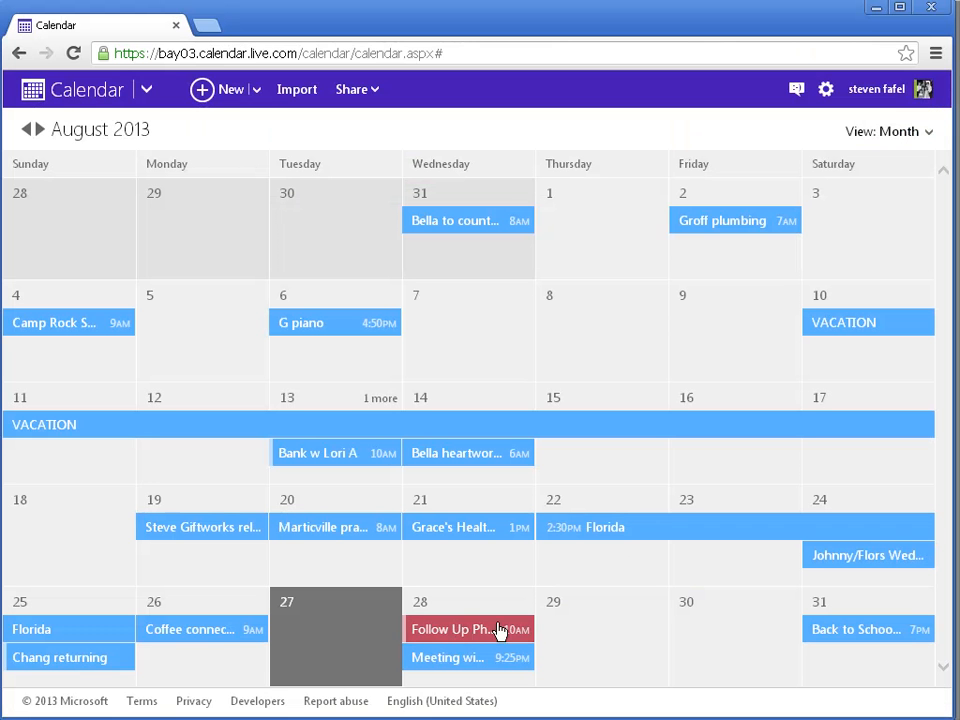
pyautogui.click(466, 630)
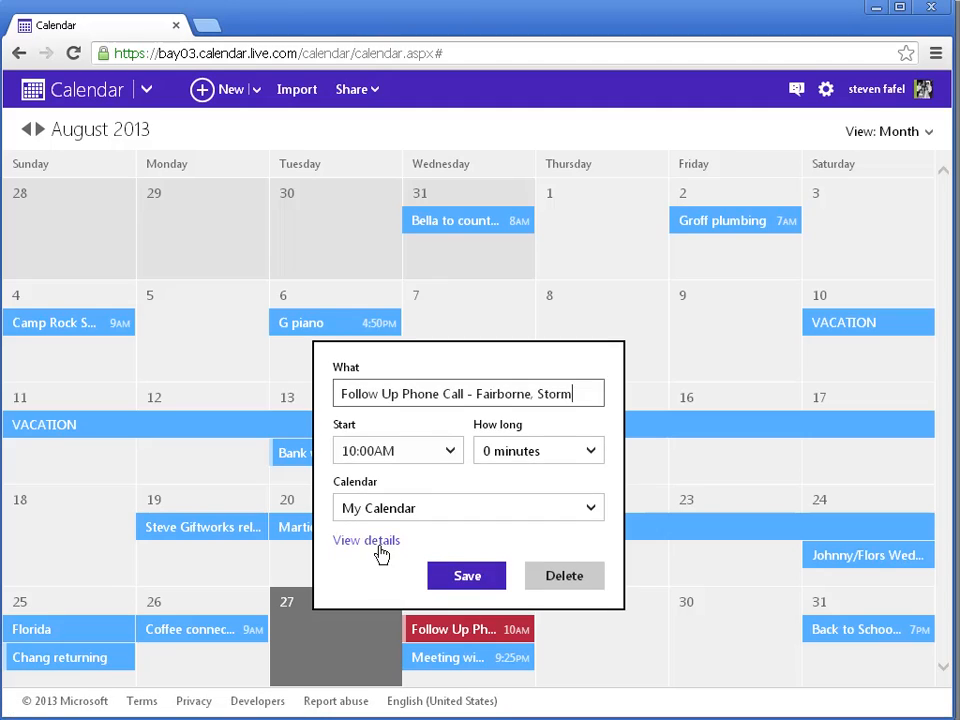
pyautogui.click(378, 545)
pyautogui.moveTo(454, 193); pyautogui.dragTo(645, 193)
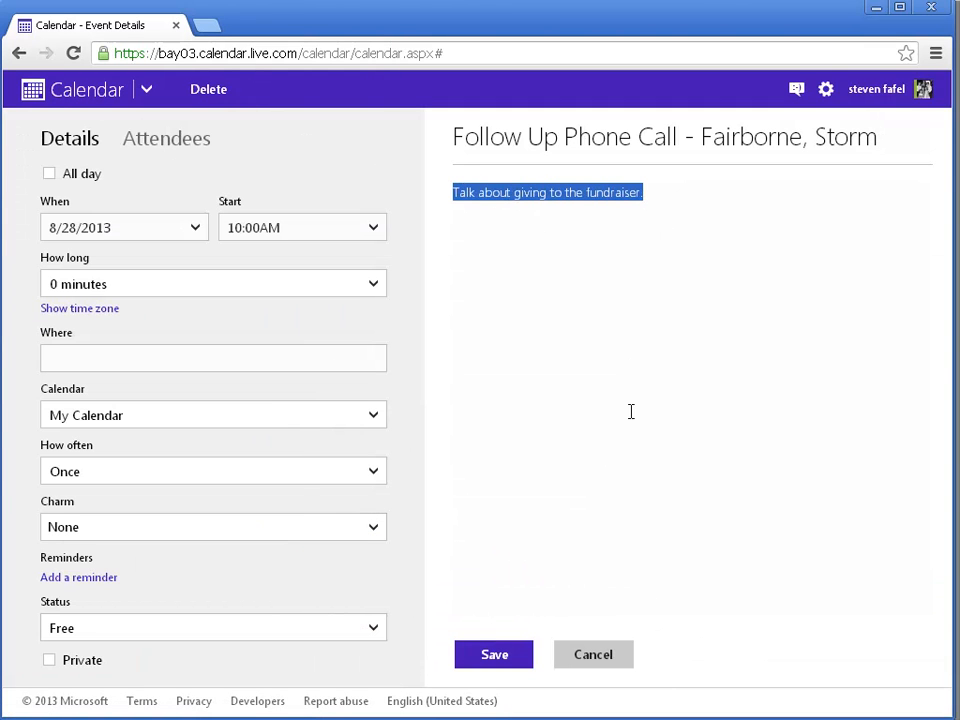
pyautogui.click(620, 660)
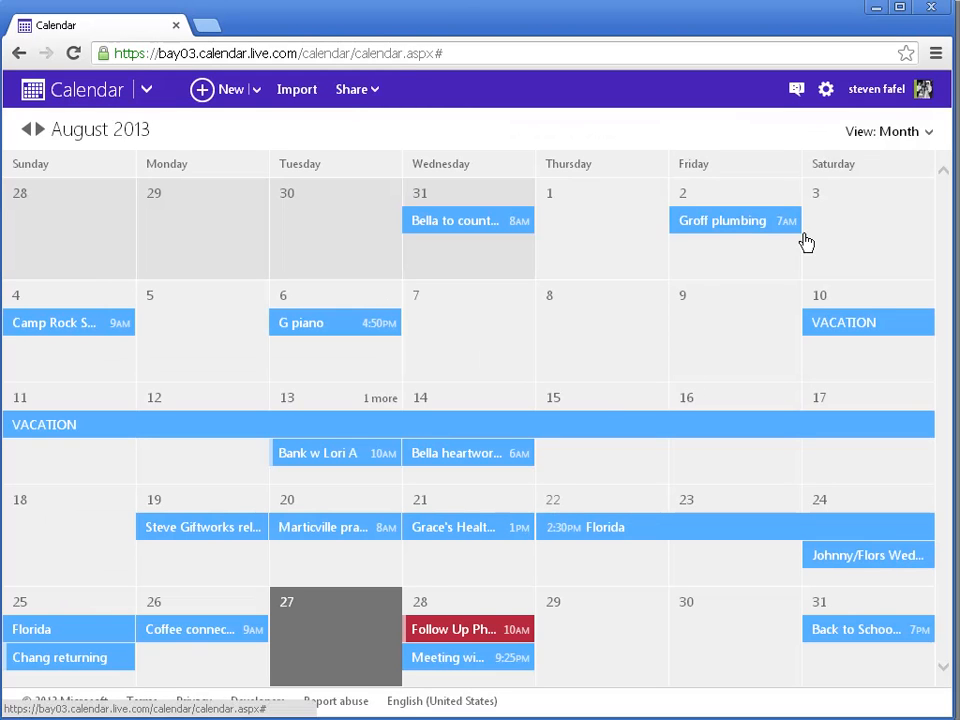
pyautogui.click(388, 718)
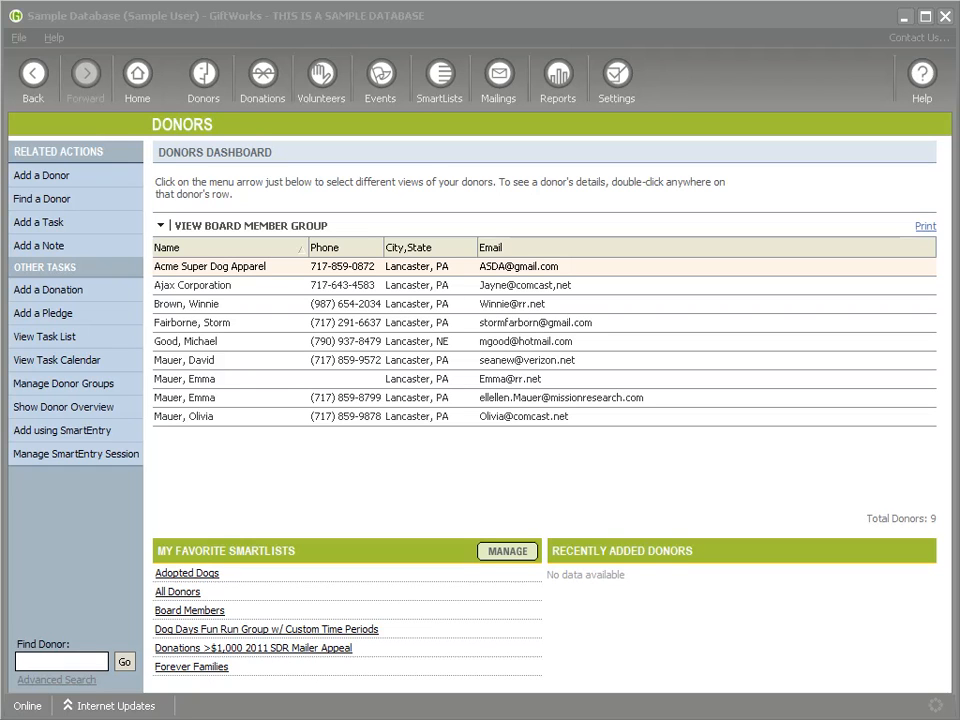
# Step: Select donors in the list, then start Choose a Visual Theme and accept signing out
pyautogui.click(540, 380)
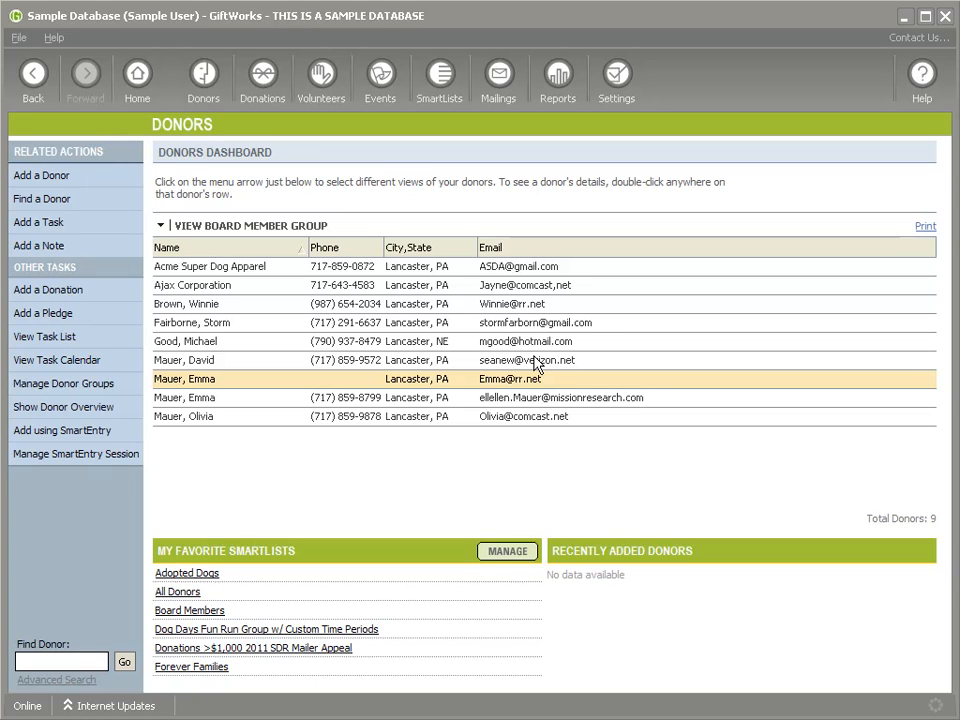
pyautogui.click(536, 362)
pyautogui.click(536, 343)
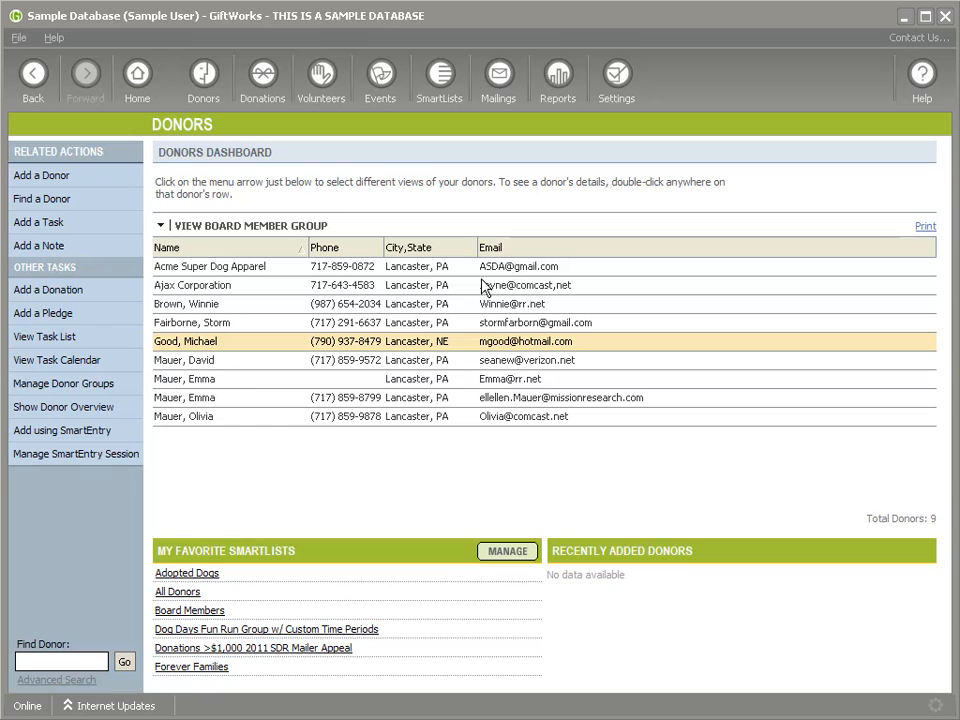
pyautogui.click(54, 38)
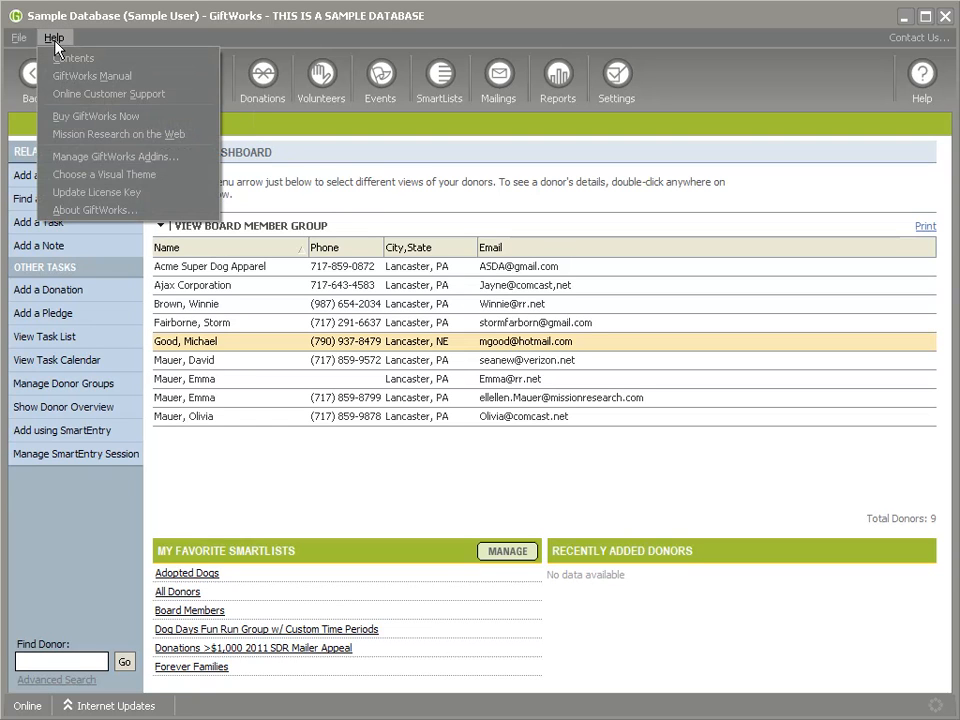
pyautogui.click(131, 185)
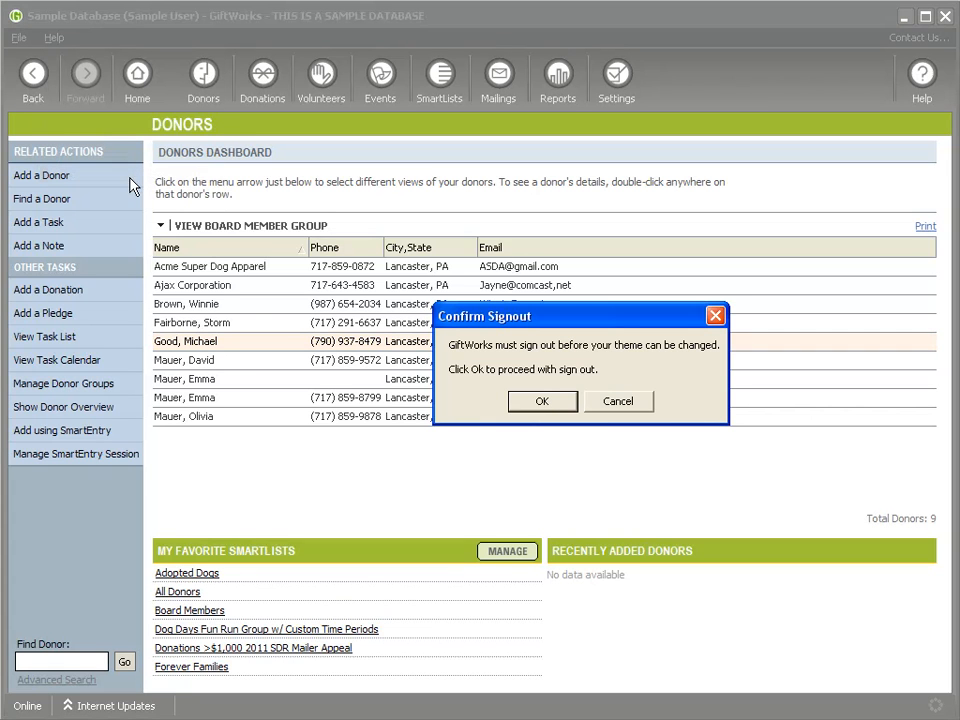
pyautogui.click(541, 403)
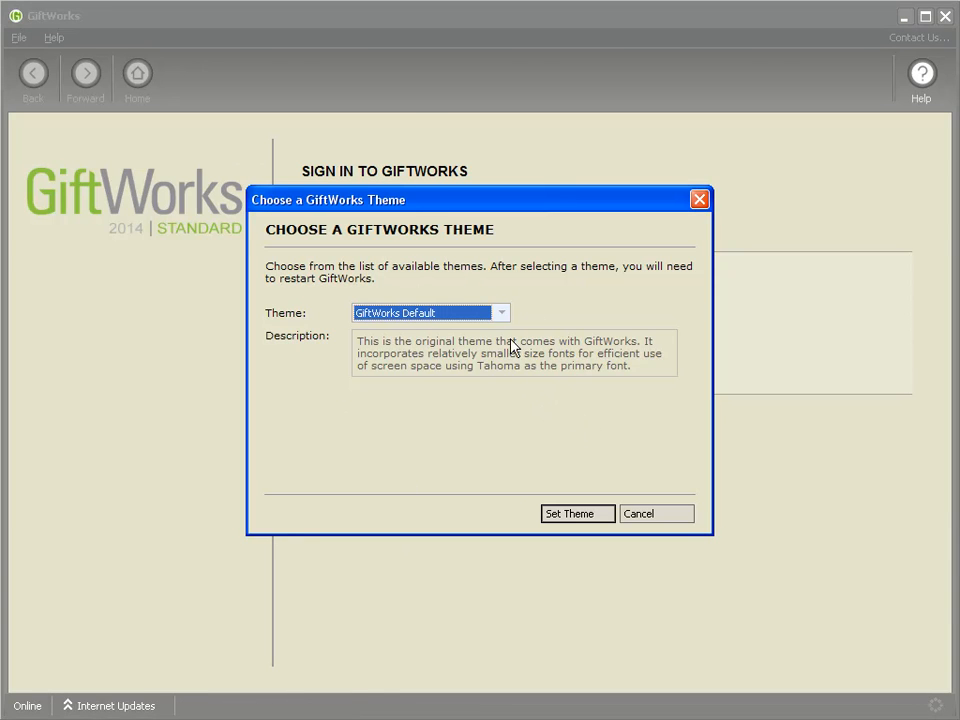
# Step: Apply the GiftWorks Large theme and sign back in to the Sample Database
pyautogui.click(486, 316)
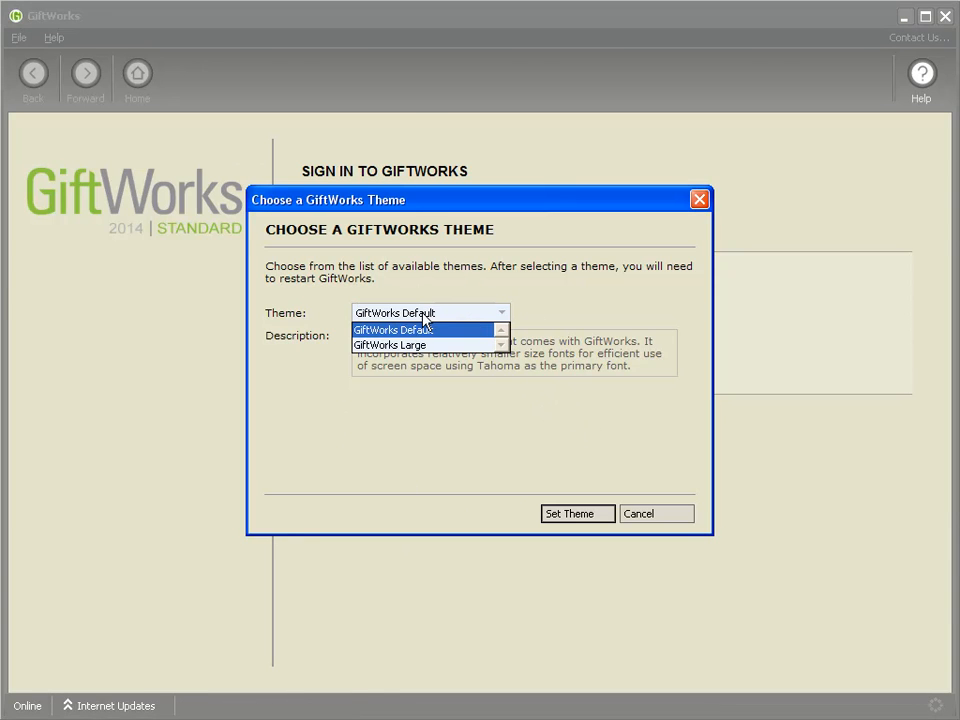
pyautogui.click(422, 325)
pyautogui.click(461, 316)
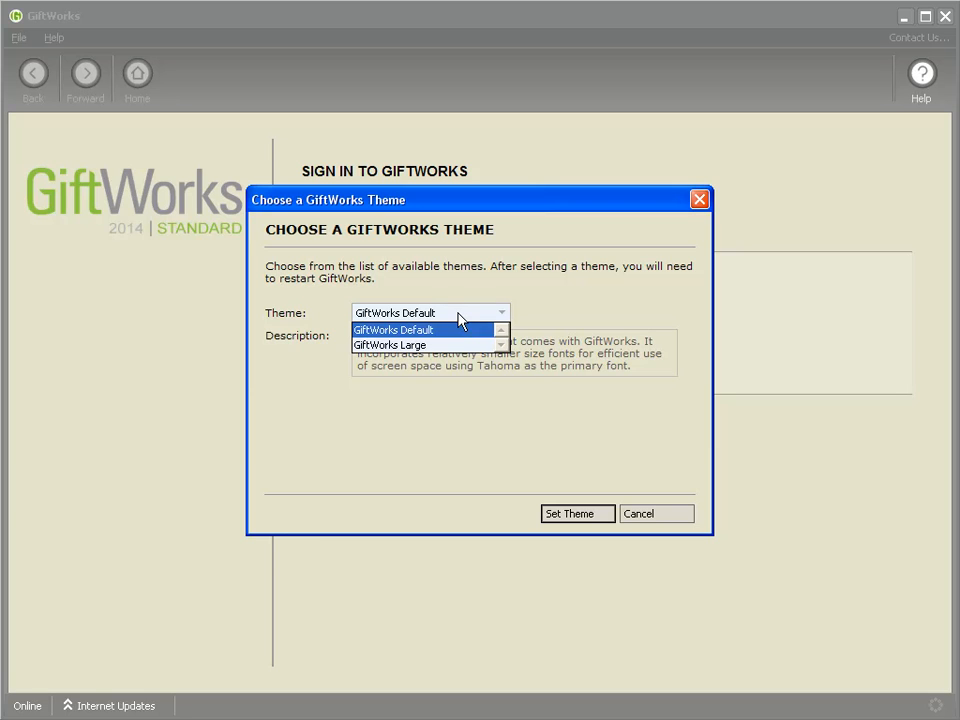
pyautogui.click(393, 349)
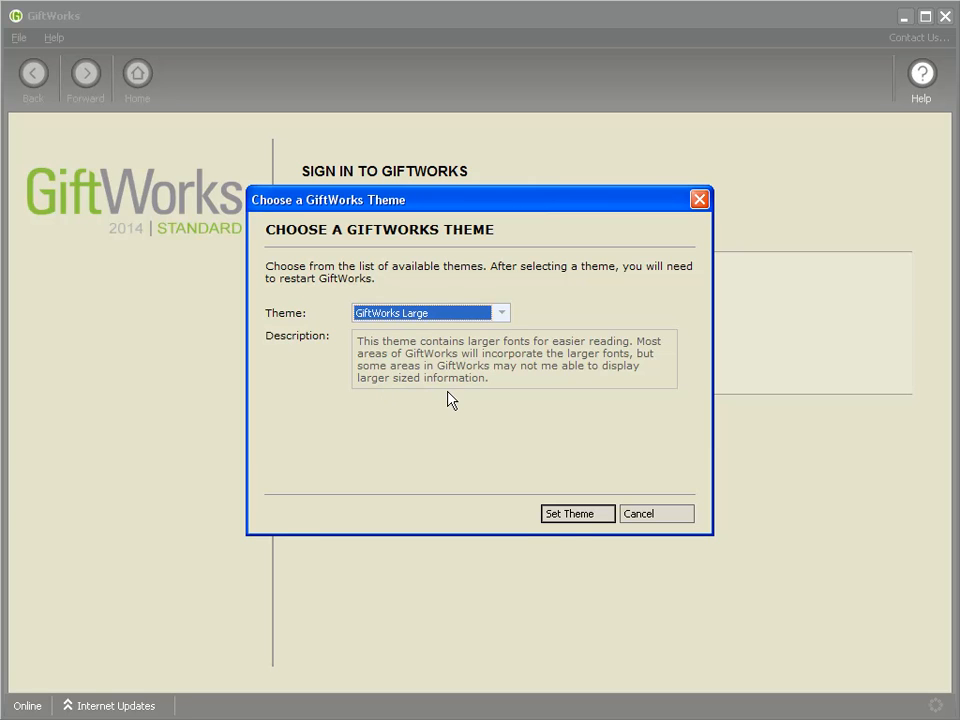
pyautogui.click(568, 516)
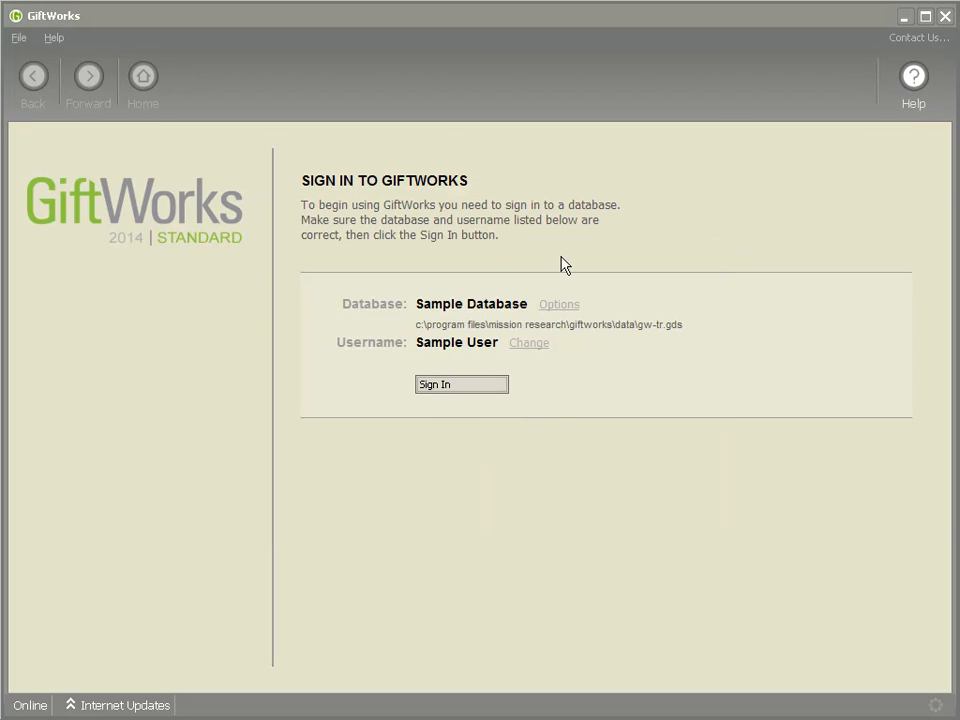
pyautogui.click(476, 388)
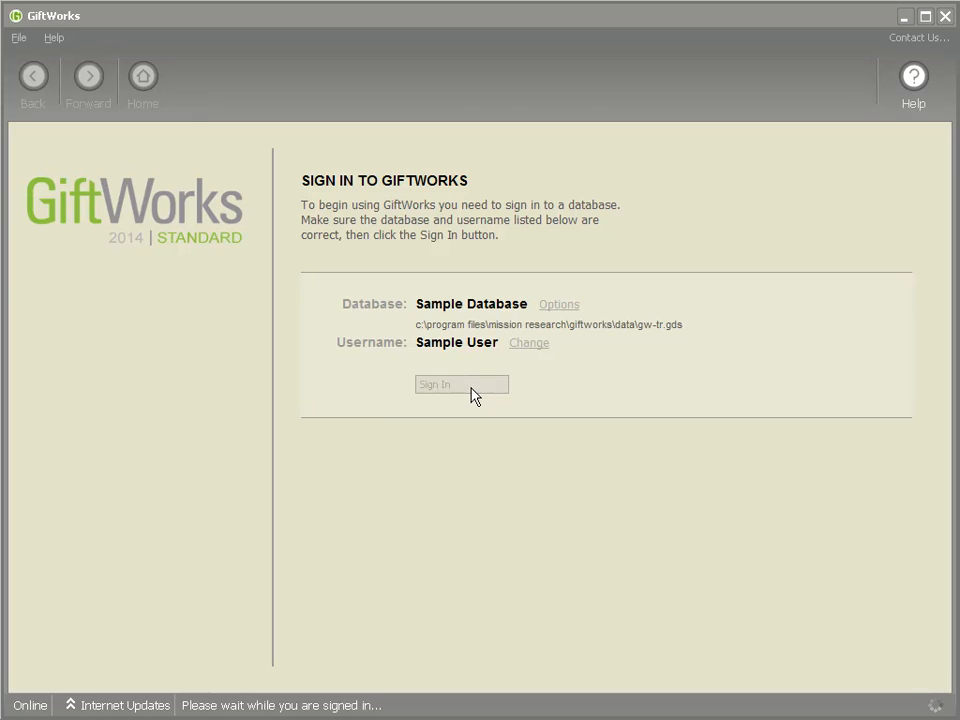
pyautogui.click(581, 398)
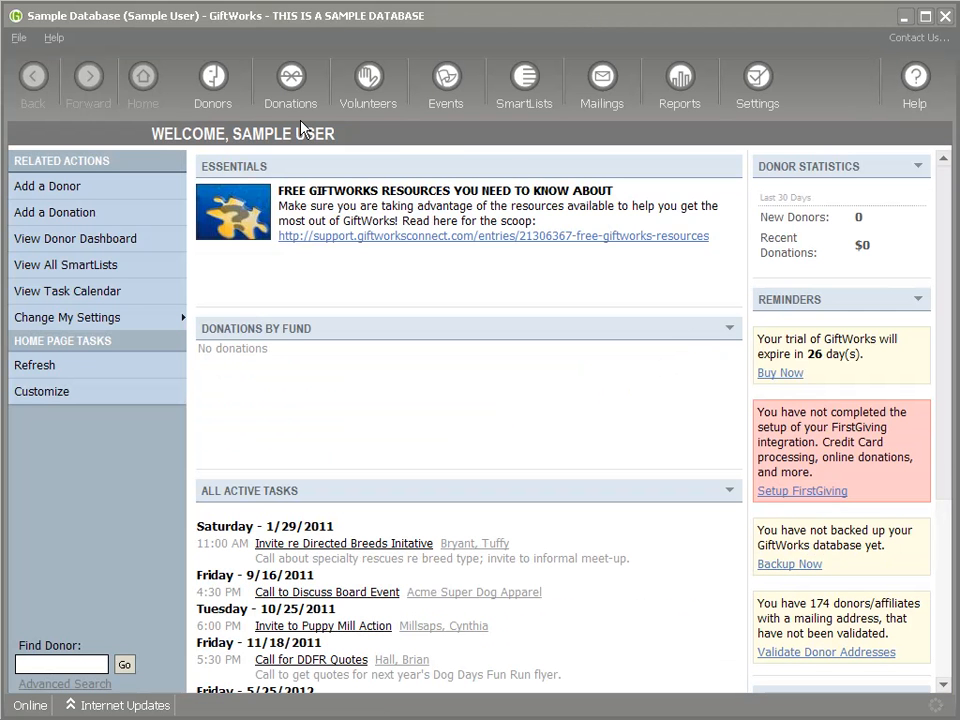
# Step: Open the Donors dashboard and start adding a new individual donor
pyautogui.click(215, 92)
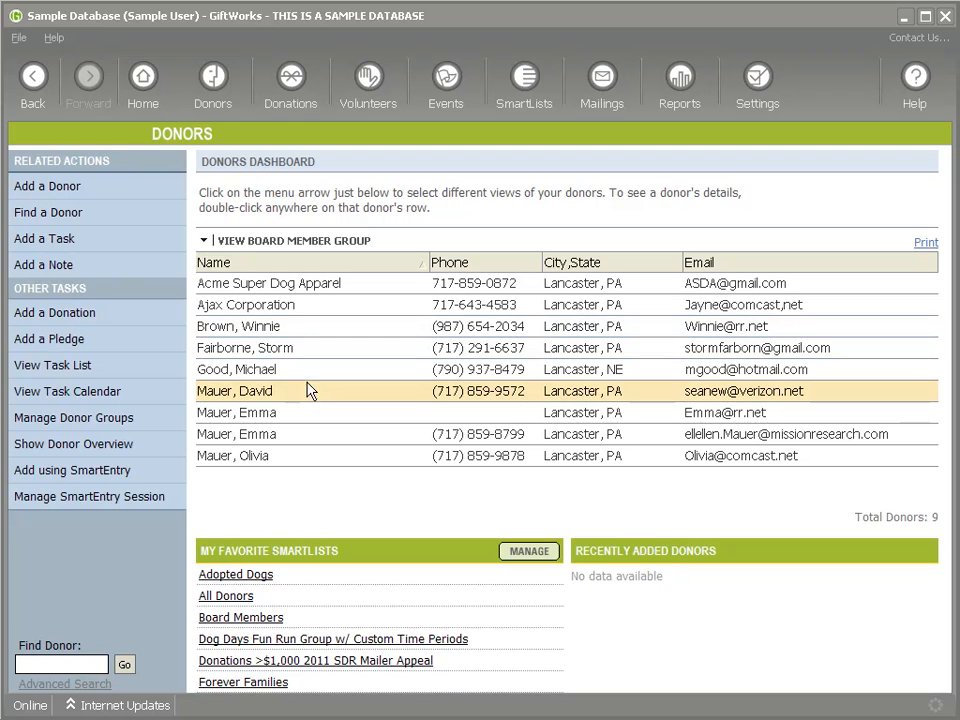
pyautogui.click(60, 187)
pyautogui.click(300, 266)
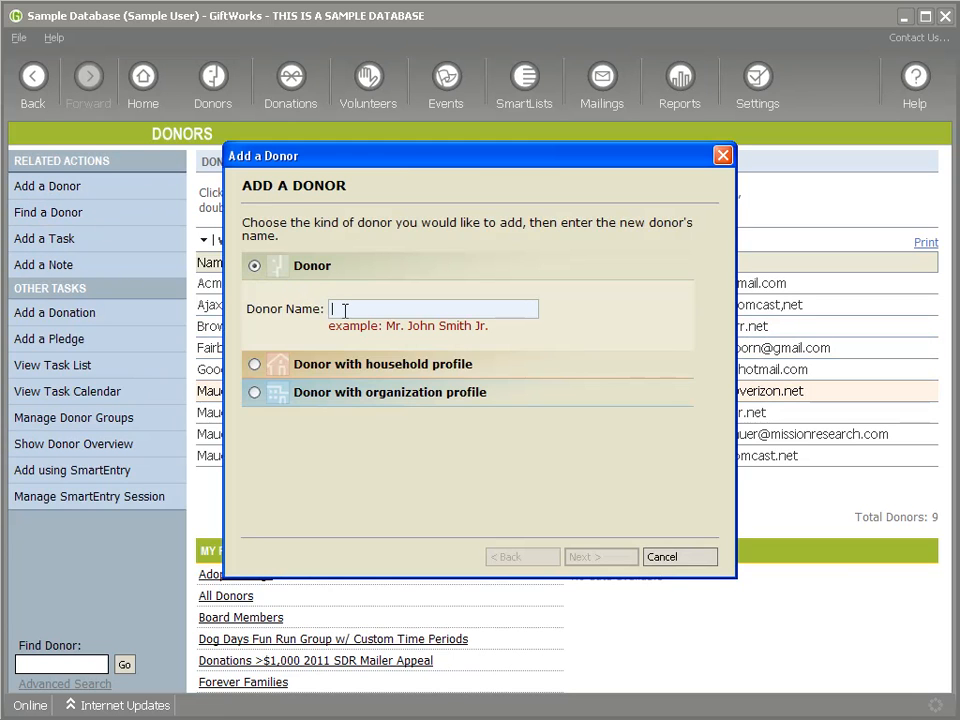
# Step: Enter the new donor's full name, then cancel adding the donor
pyautogui.write('te')
pyautogui.press('BackSpace')
pyautogui.press('BackSpace')
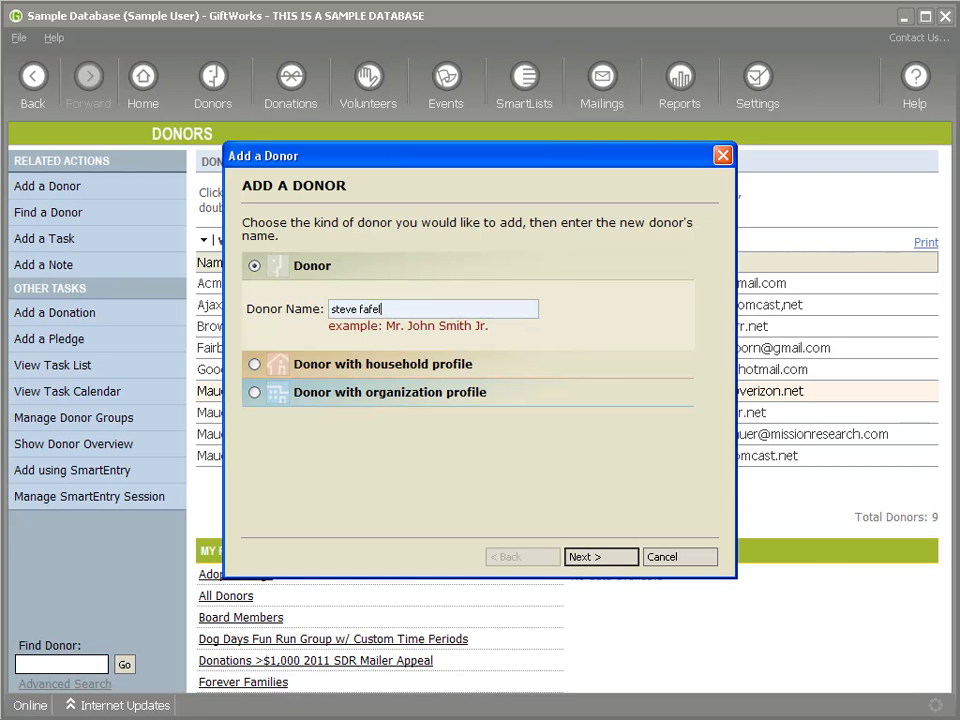
pyautogui.press('Return')
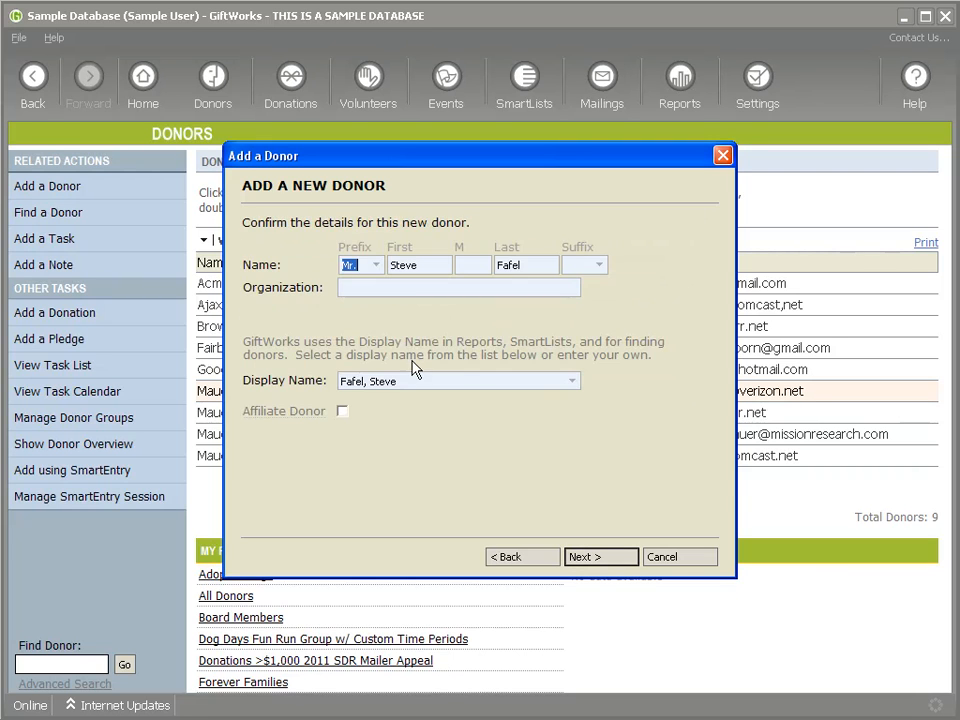
pyautogui.click(685, 564)
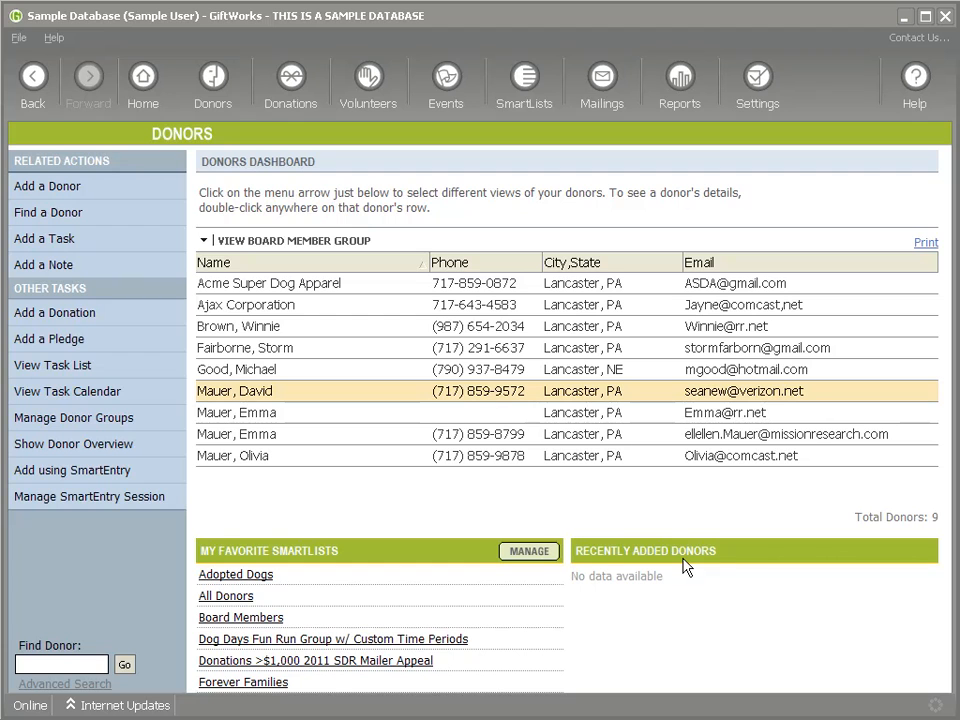
# Step: Change the visual theme to GiftWorks Default, accepting the sign-out
pyautogui.click(56, 44)
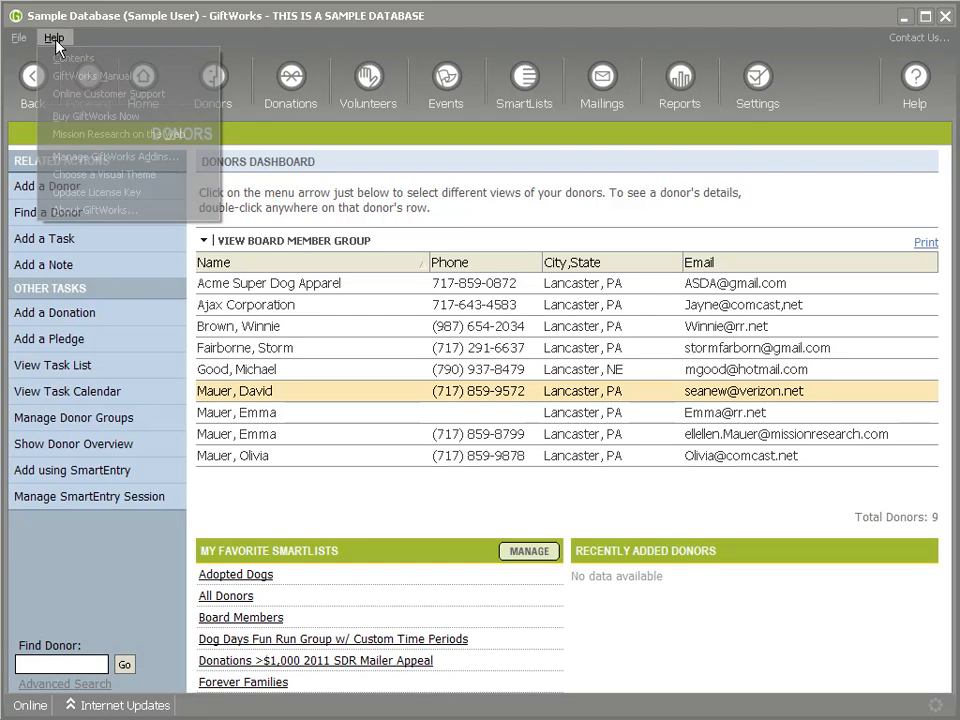
pyautogui.click(110, 175)
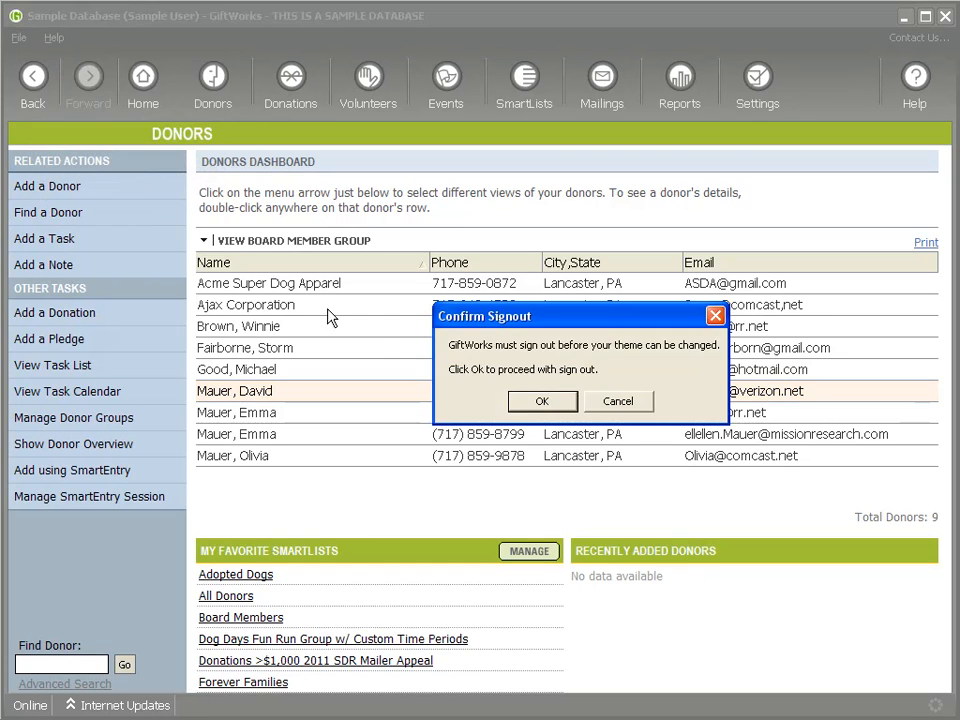
pyautogui.click(545, 404)
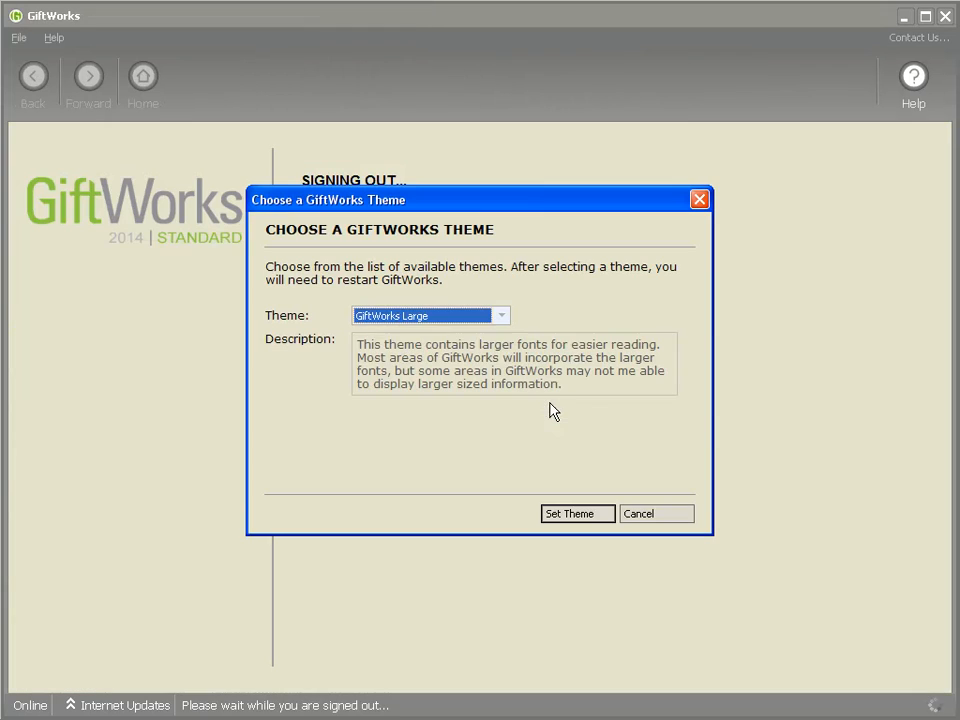
pyautogui.click(438, 318)
pyautogui.click(412, 319)
pyautogui.click(409, 334)
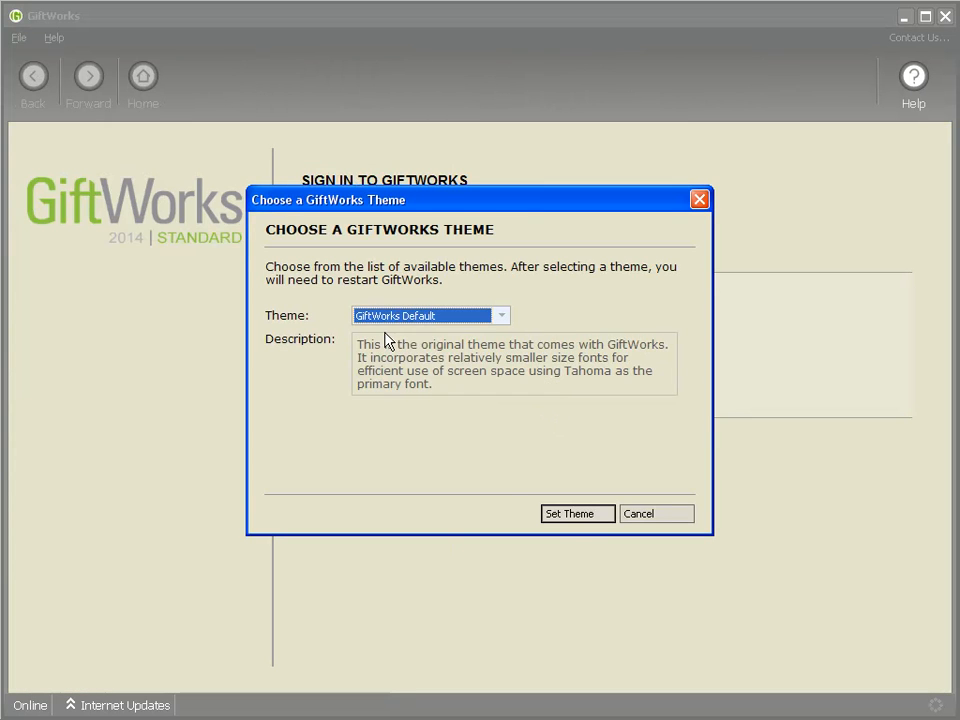
pyautogui.click(578, 514)
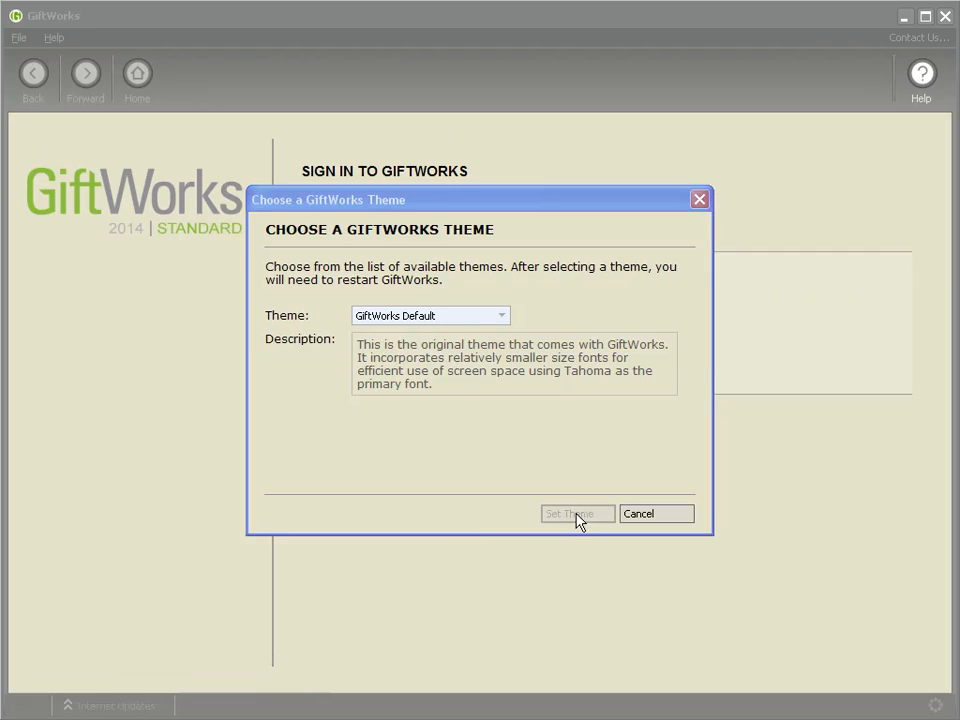
# Step: Sign back in, dismiss the sample database notice, and load the Mailing Center
pyautogui.click(447, 362)
pyautogui.click(560, 399)
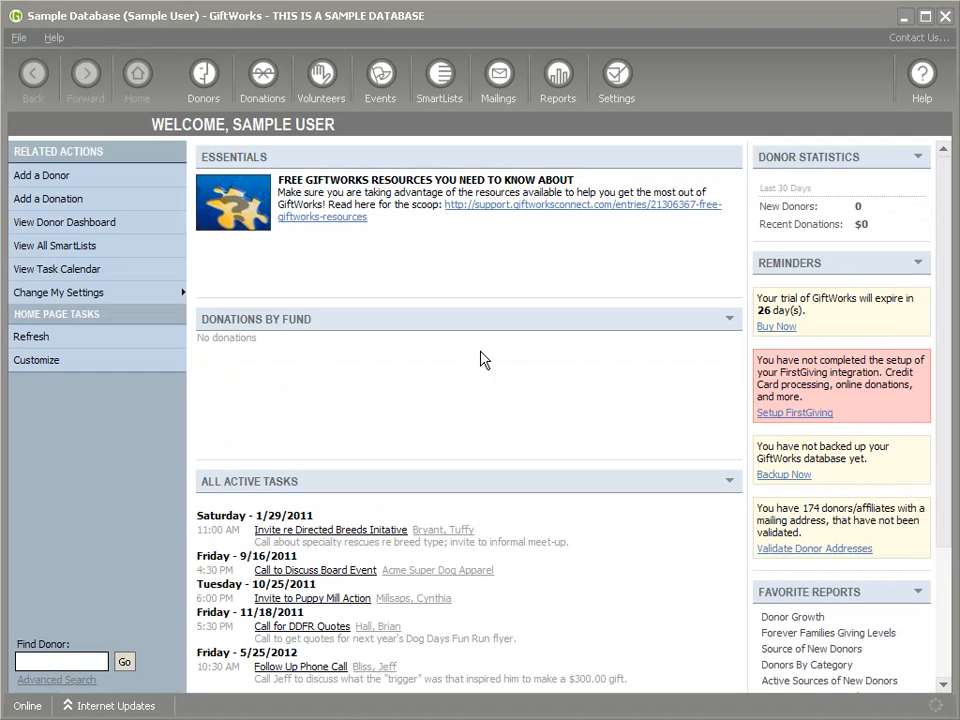
pyautogui.click(195, 88)
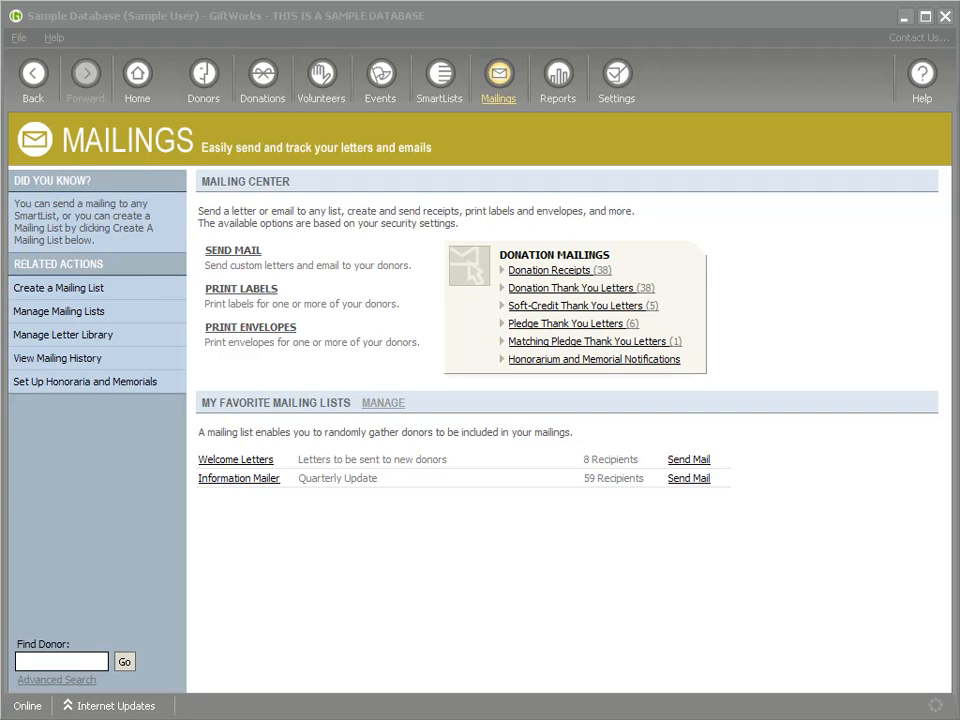
pyautogui.click(501, 80)
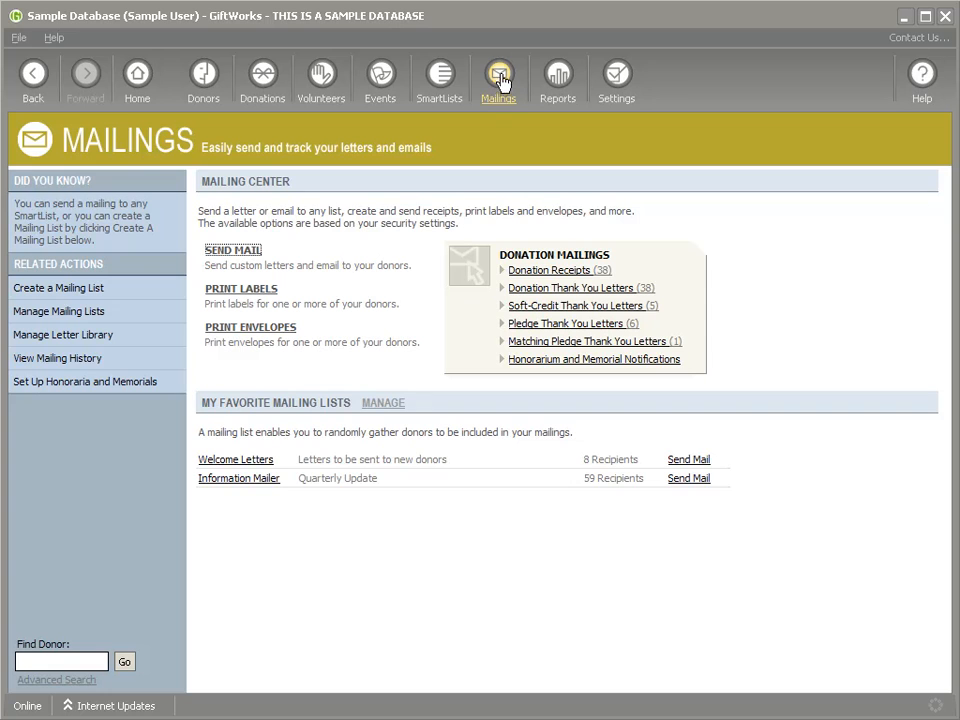
# Step: Open Manage Letter Library and scroll through the letters grouped by category
pyautogui.click(63, 338)
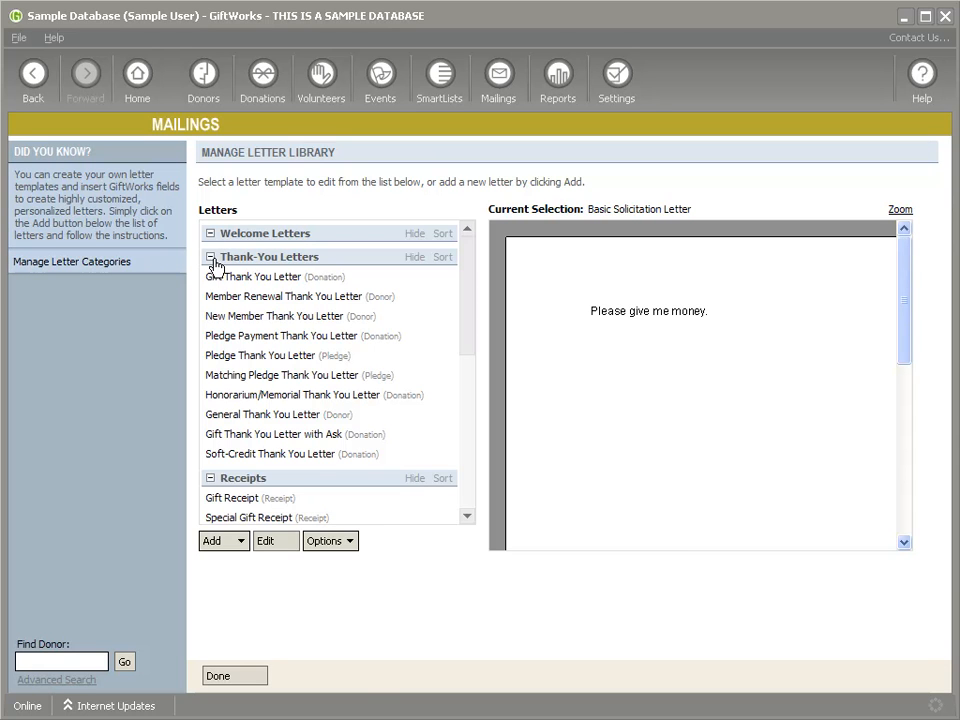
pyautogui.moveTo(473, 357); pyautogui.dragTo(279, 274)
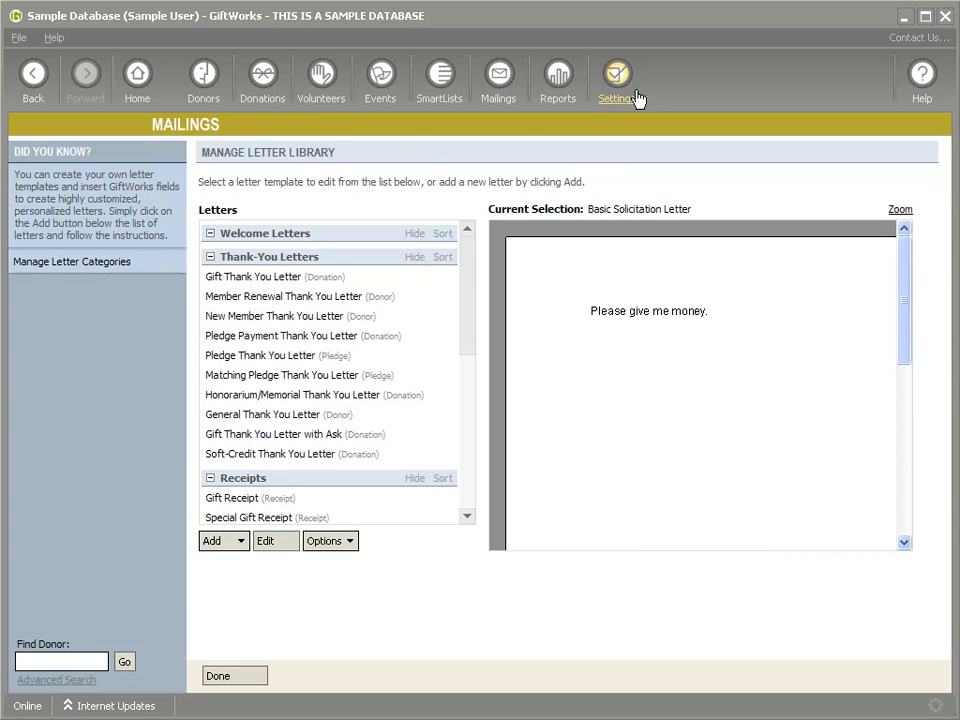
# Step: Create a 'Solicitation Letters' category, move it to the top of the order, and save
pyautogui.click(70, 262)
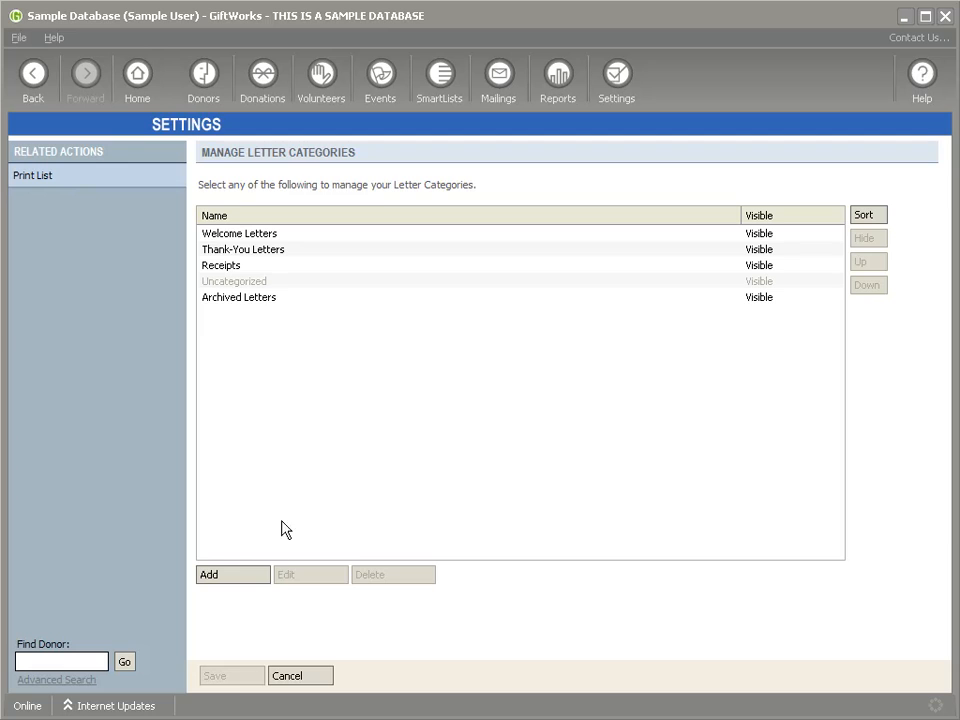
pyautogui.click(230, 578)
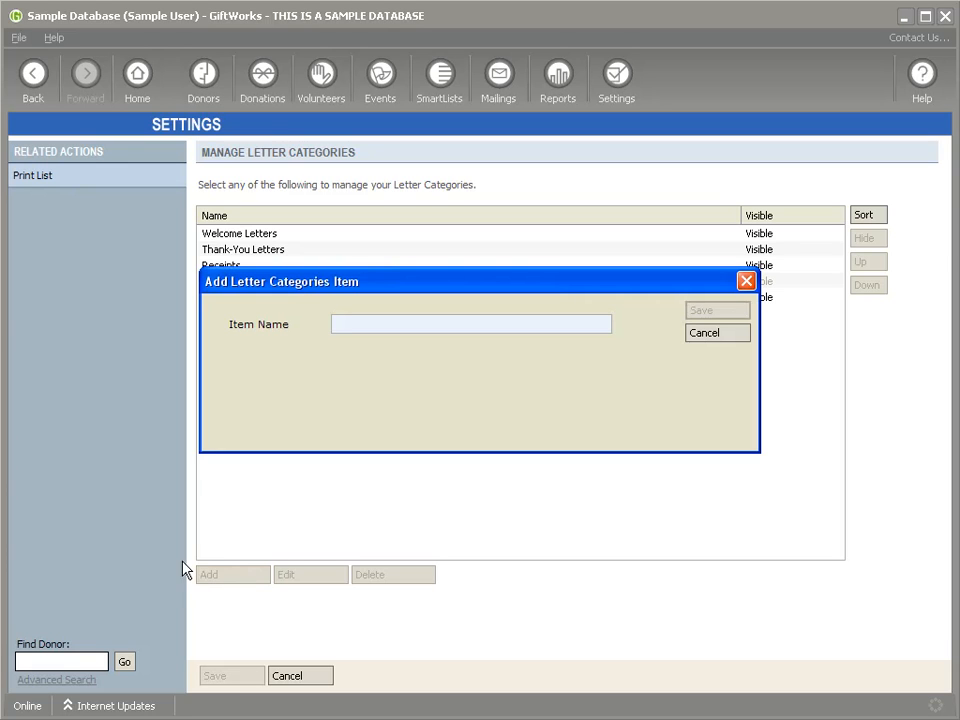
pyautogui.write('Solici')
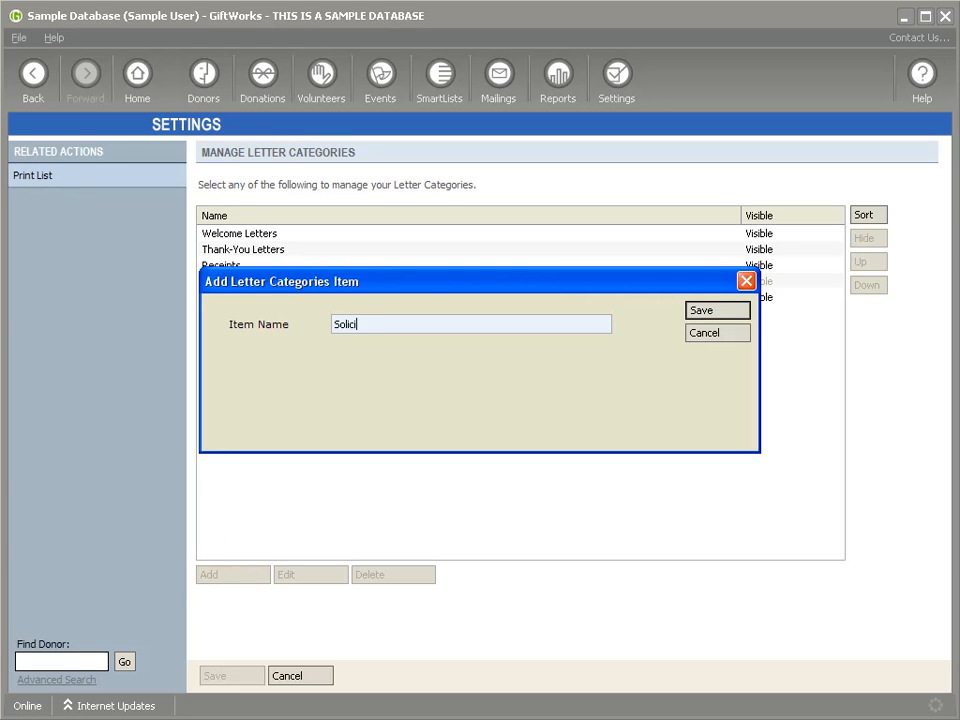
pyautogui.write('tation Letters')
pyautogui.press('Return')
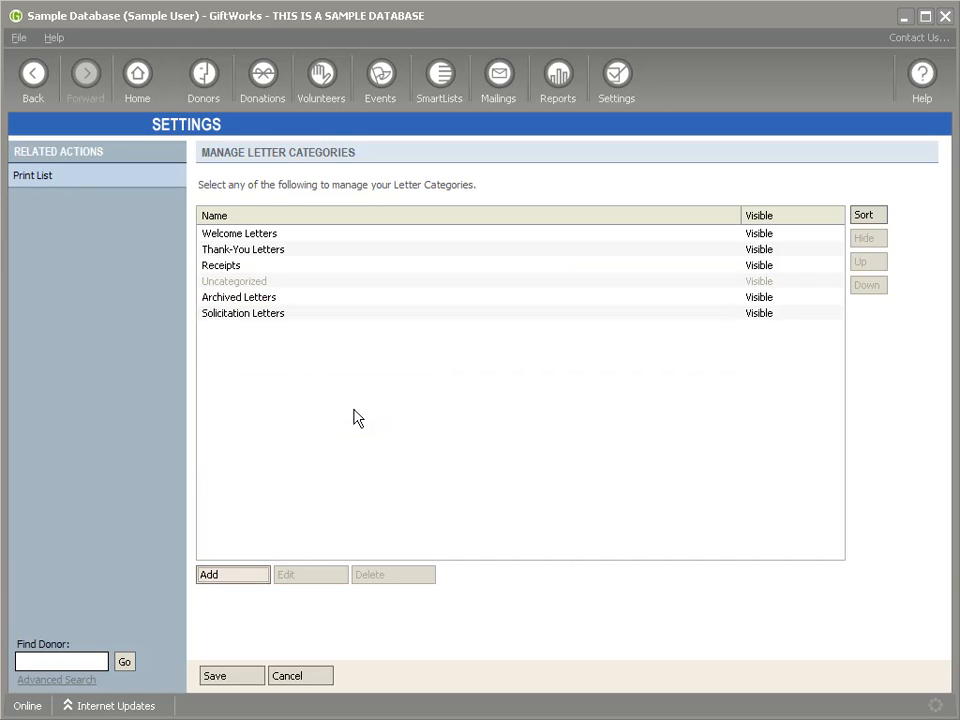
pyautogui.click(250, 313)
pyautogui.click(878, 266)
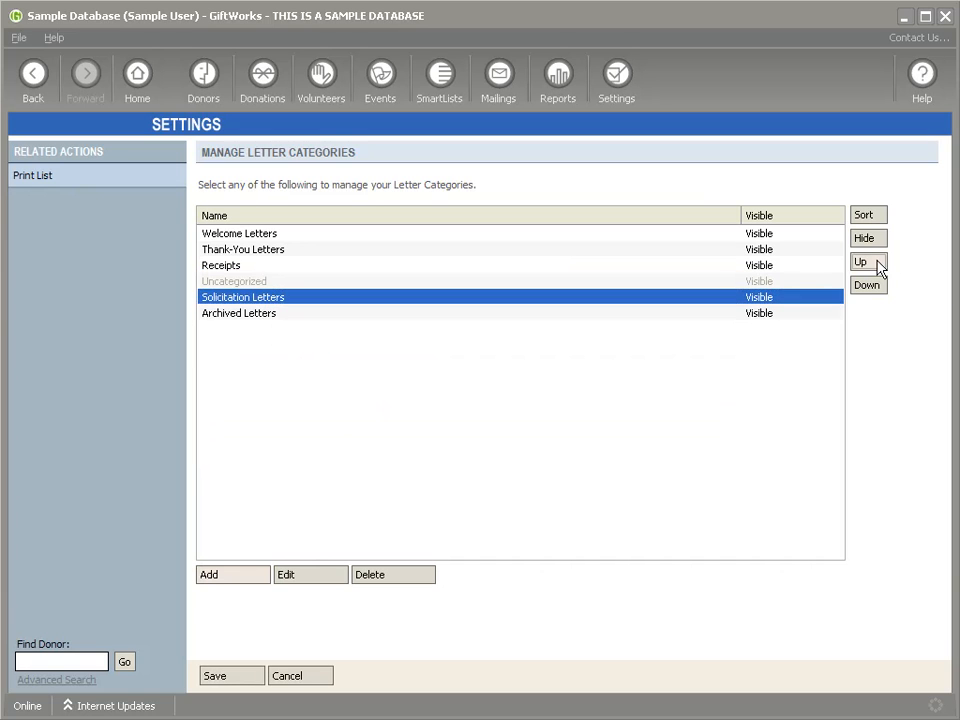
pyautogui.click(878, 266)
pyautogui.click(878, 266)
pyautogui.click(878, 266)
pyautogui.click(878, 266)
pyautogui.click(238, 680)
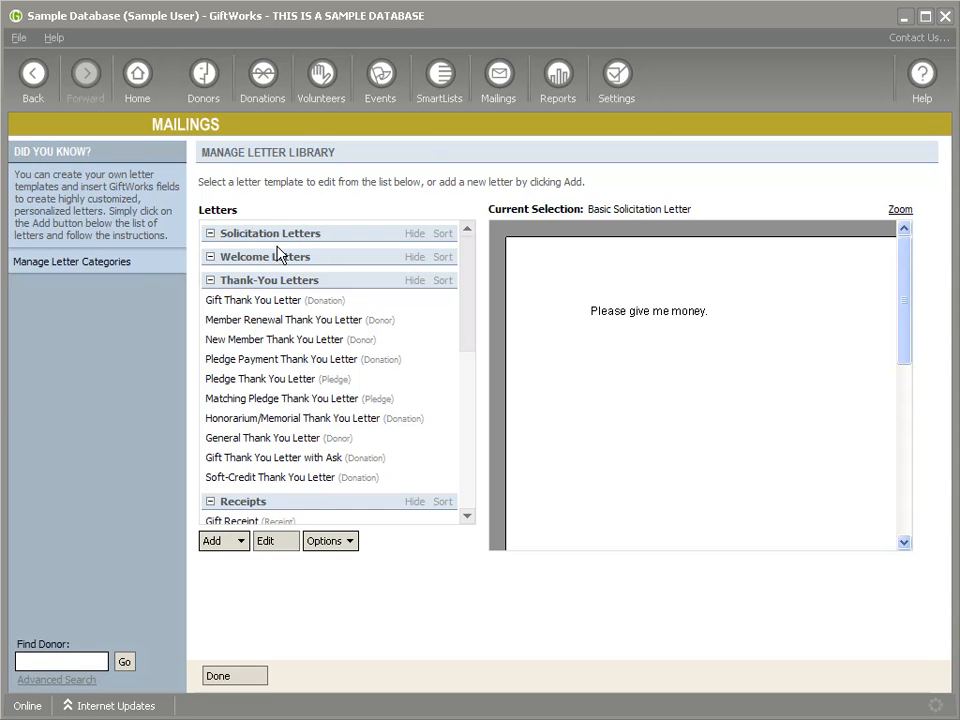
# Step: Move Basic Solicitation Letter into the Solicitation Letters category
pyautogui.moveTo(473, 339); pyautogui.dragTo(476, 439)
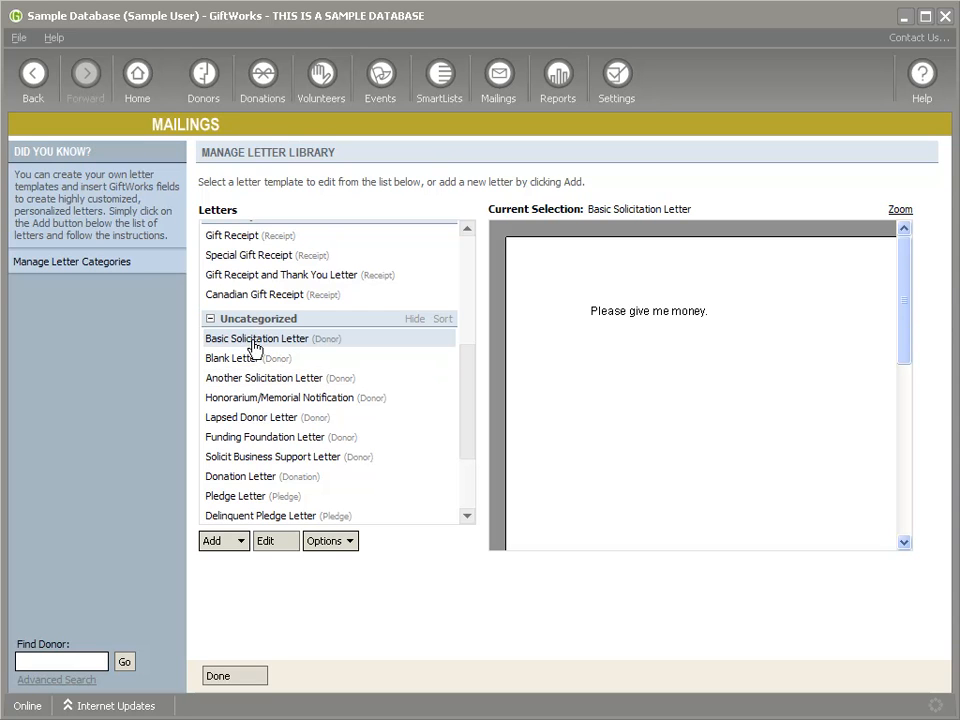
pyautogui.click(340, 543)
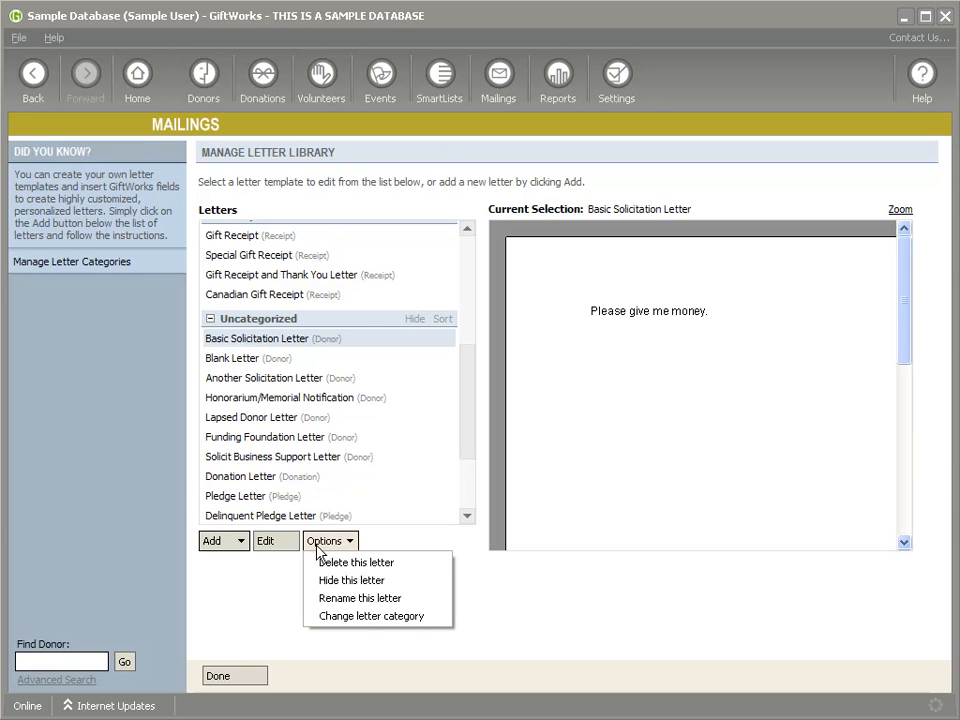
pyautogui.click(364, 616)
pyautogui.click(399, 271)
pyautogui.click(399, 287)
pyautogui.click(588, 562)
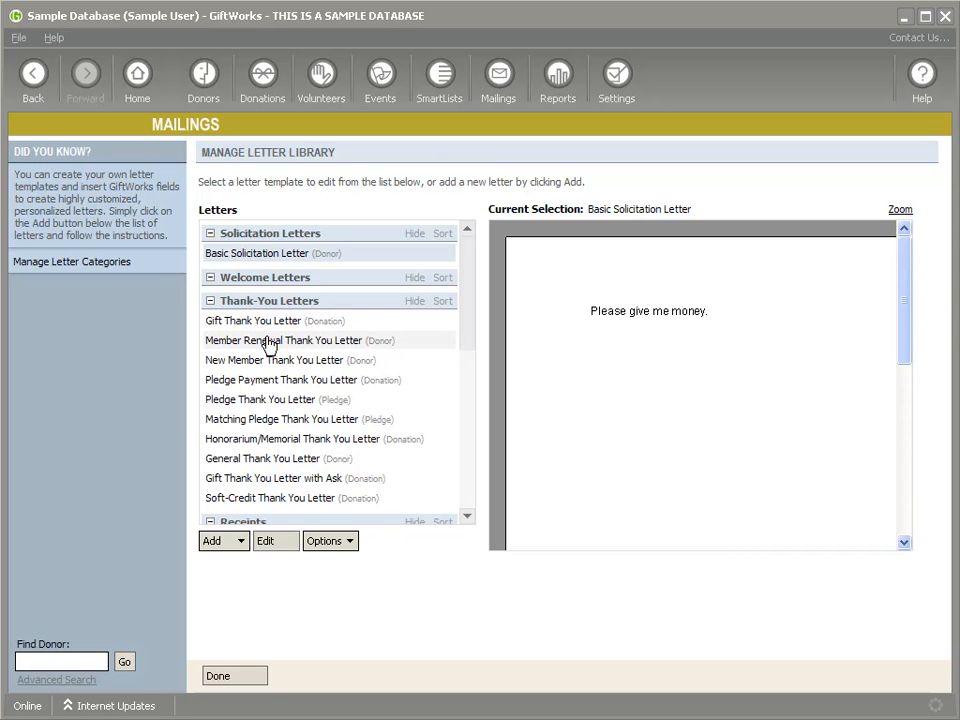
# Step: Move Another Solicitation Letter into the Solicitation Letters category
pyautogui.moveTo(465, 328); pyautogui.dragTo(462, 466)
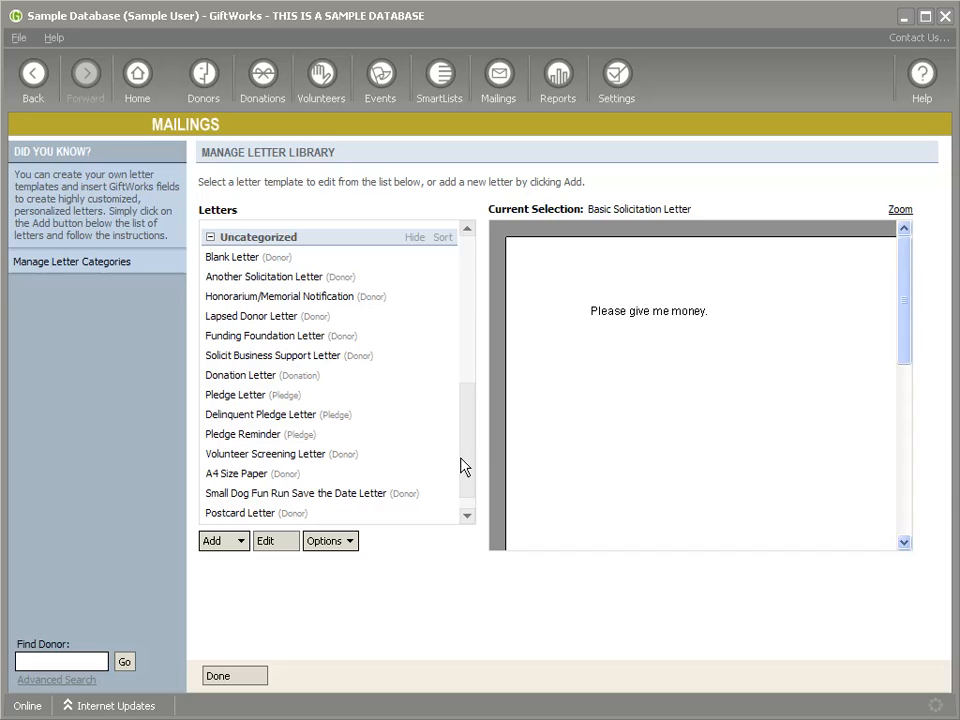
pyautogui.click(227, 277)
pyautogui.click(320, 541)
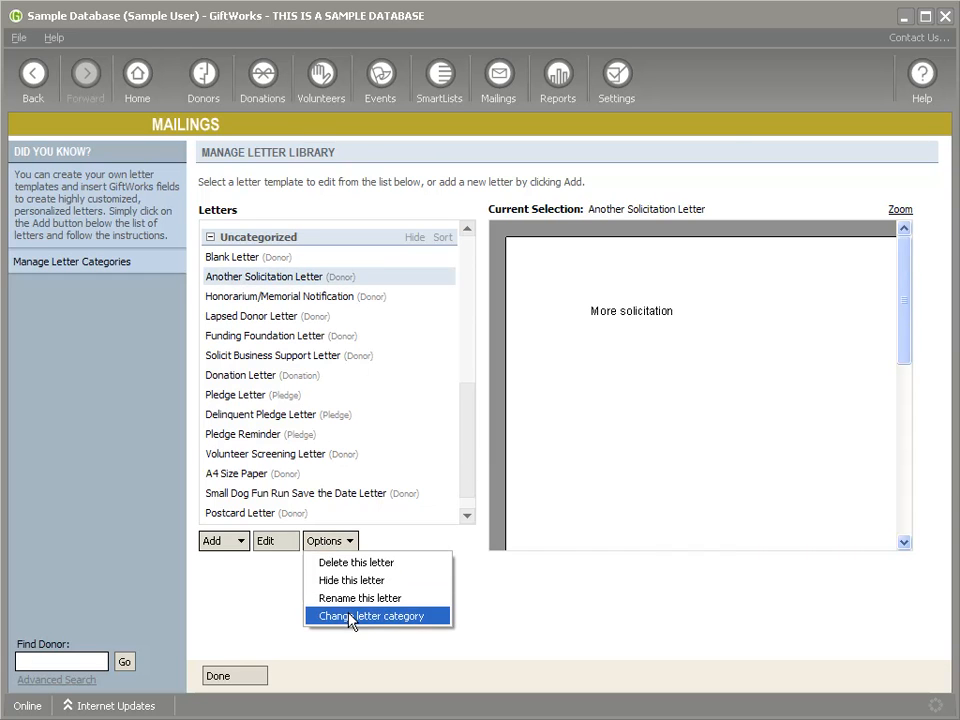
pyautogui.click(350, 616)
pyautogui.click(403, 270)
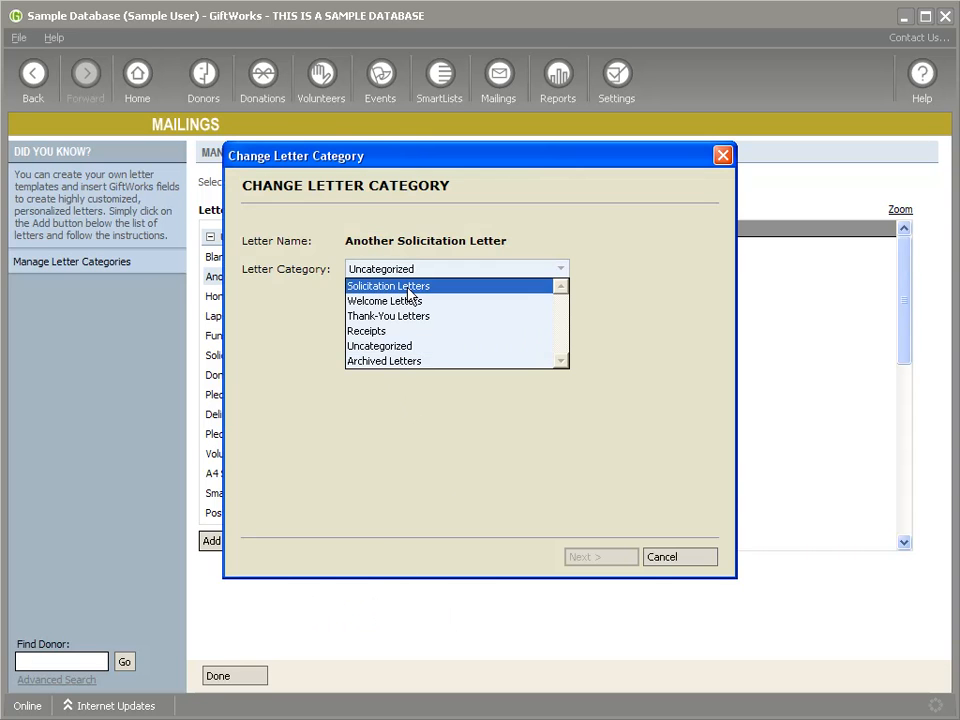
pyautogui.click(395, 287)
pyautogui.click(598, 558)
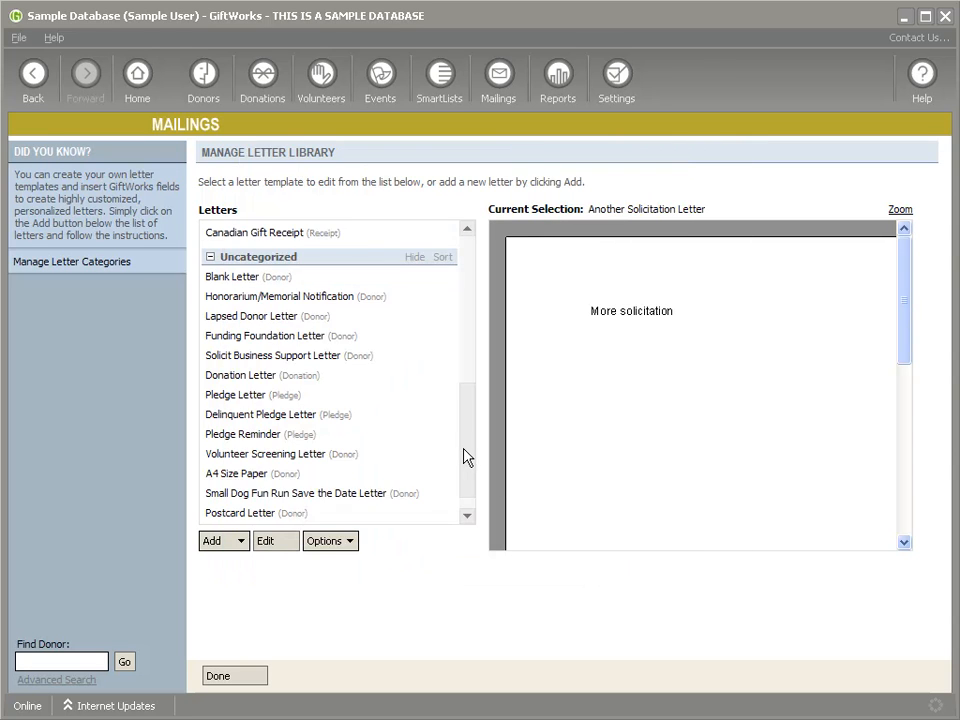
# Step: Preview Basic Solicitation Letter and check which letter types can be added
pyautogui.moveTo(466, 456); pyautogui.dragTo(461, 311)
pyautogui.click(262, 254)
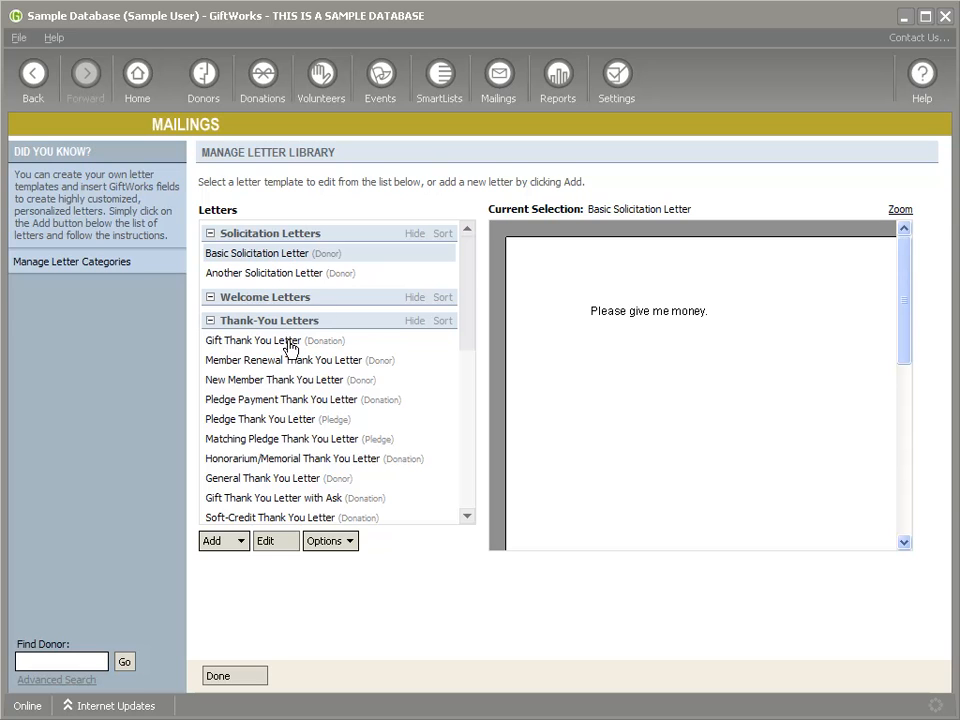
pyautogui.click(237, 550)
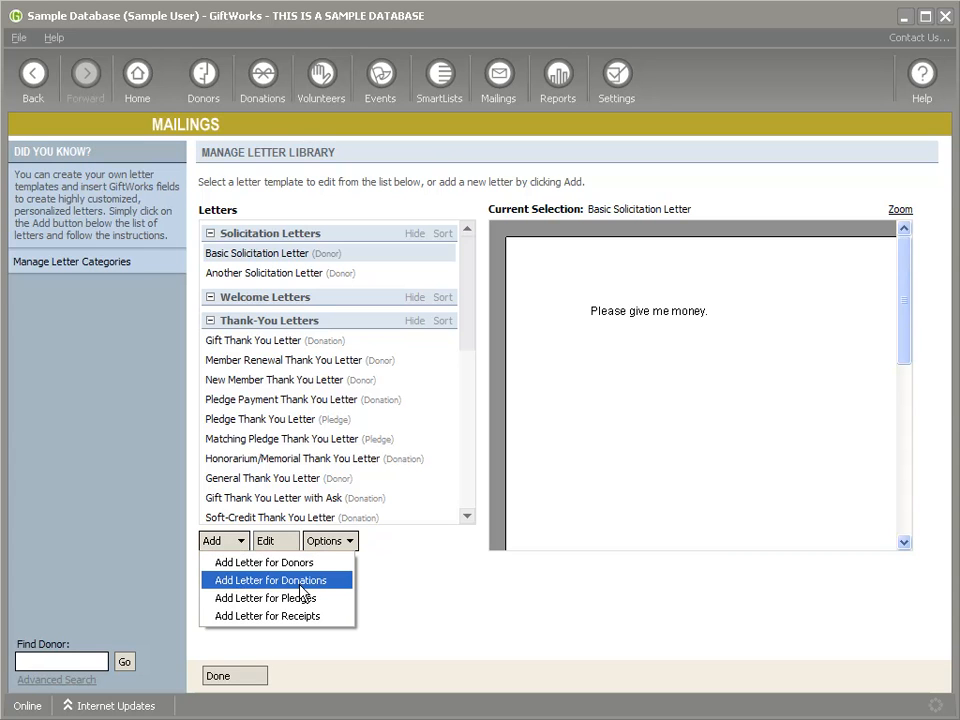
# Step: Create a new donor letter named 'Holiday Solicitation Letter' and save it
pyautogui.click(268, 567)
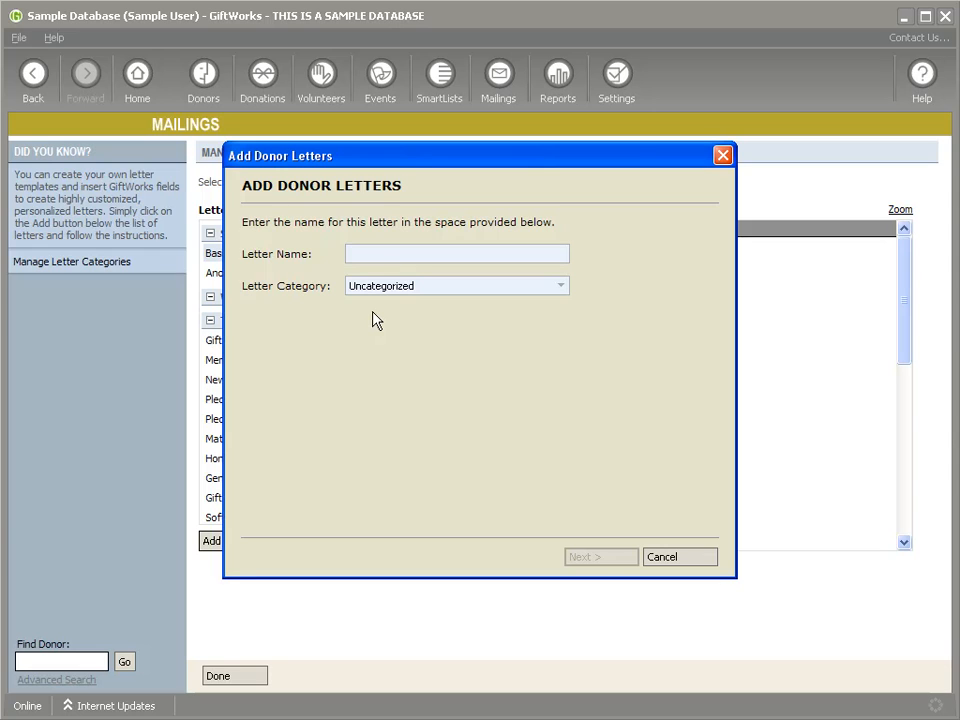
pyautogui.write('Holida')
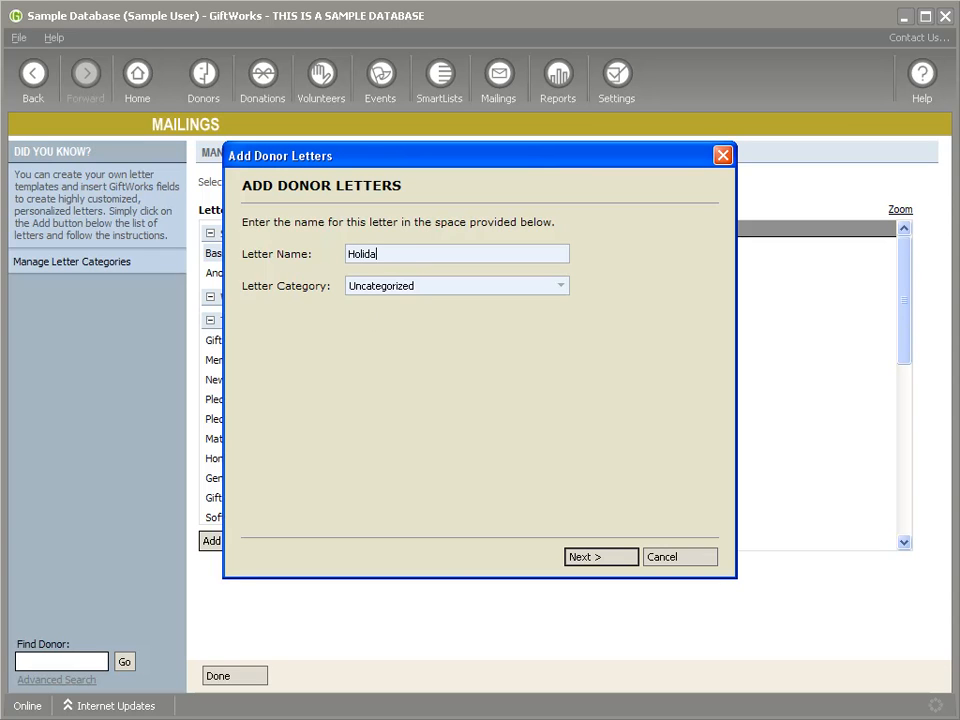
pyautogui.write('y Solicitation Letter')
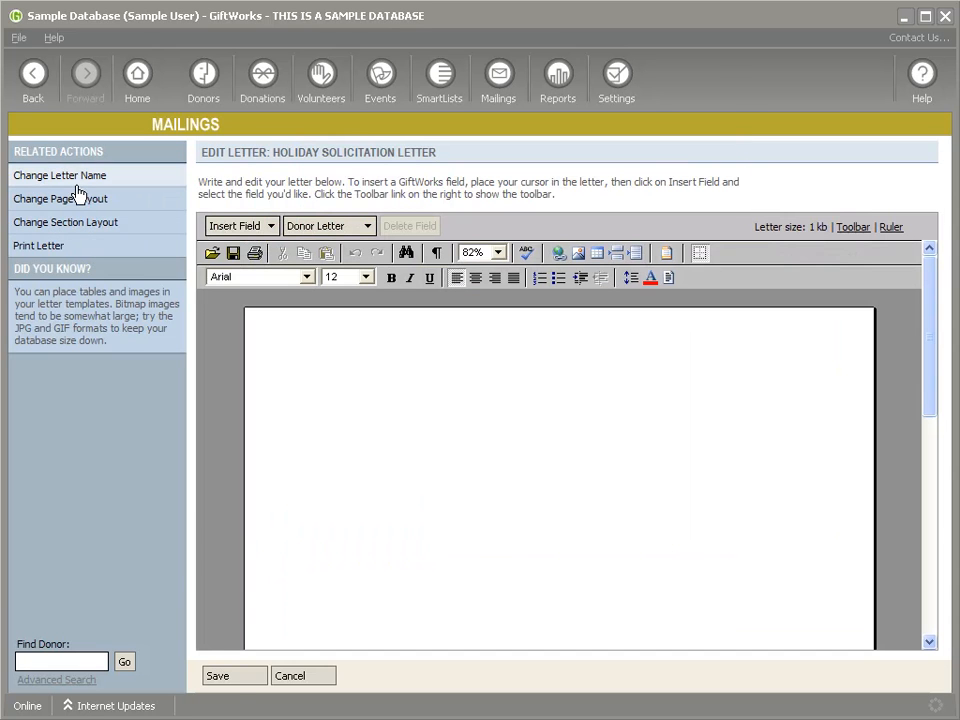
pyautogui.click(242, 676)
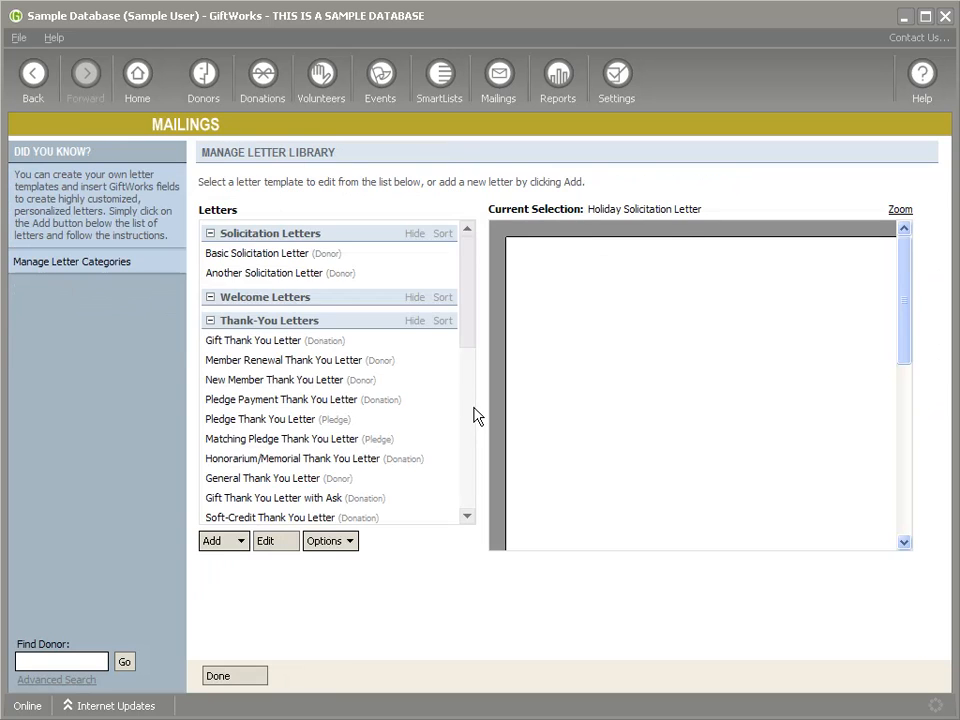
# Step: Change Holiday Solicitation Letter's category to Solicitation Letters
pyautogui.moveTo(464, 328); pyautogui.dragTo(446, 450)
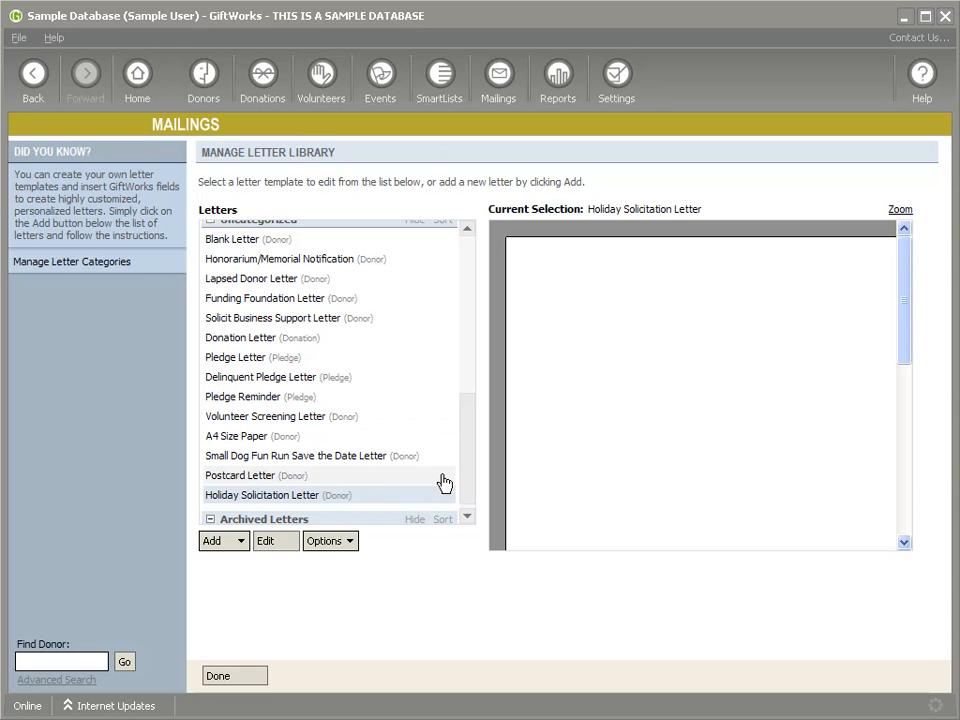
pyautogui.click(338, 541)
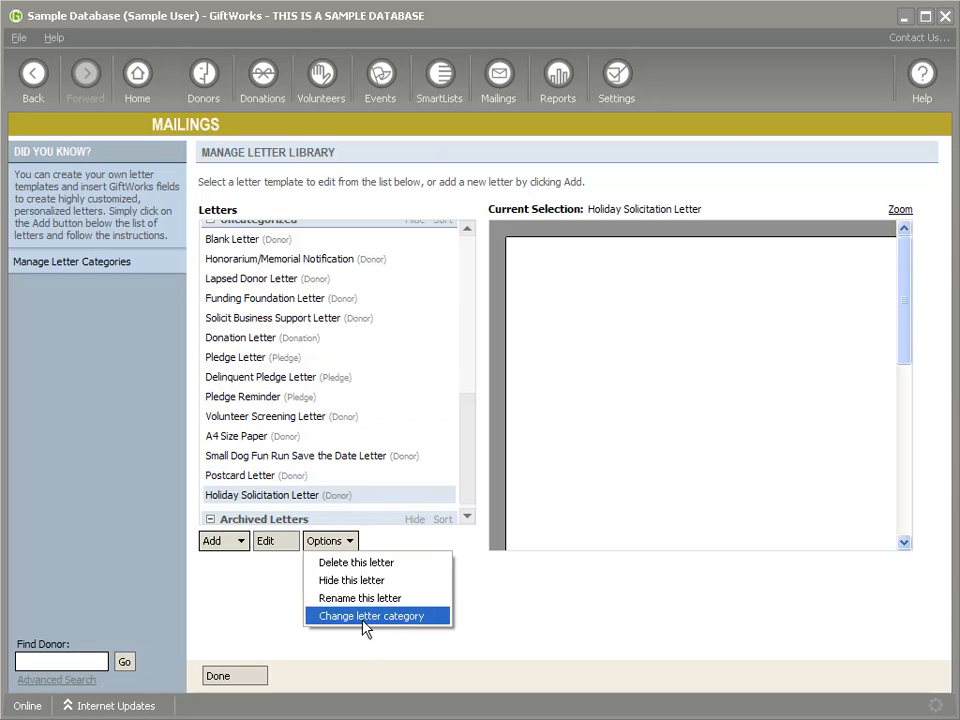
pyautogui.click(365, 616)
pyautogui.click(443, 270)
pyautogui.click(414, 284)
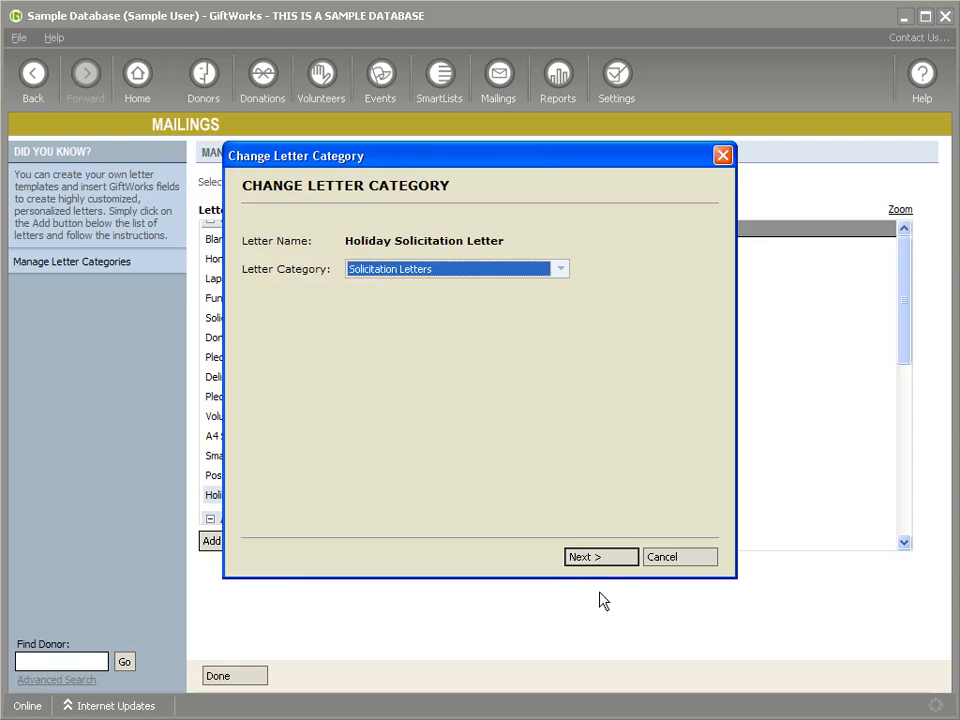
pyautogui.click(591, 557)
pyautogui.moveTo(472, 487); pyautogui.dragTo(396, 336)
pyautogui.click(227, 544)
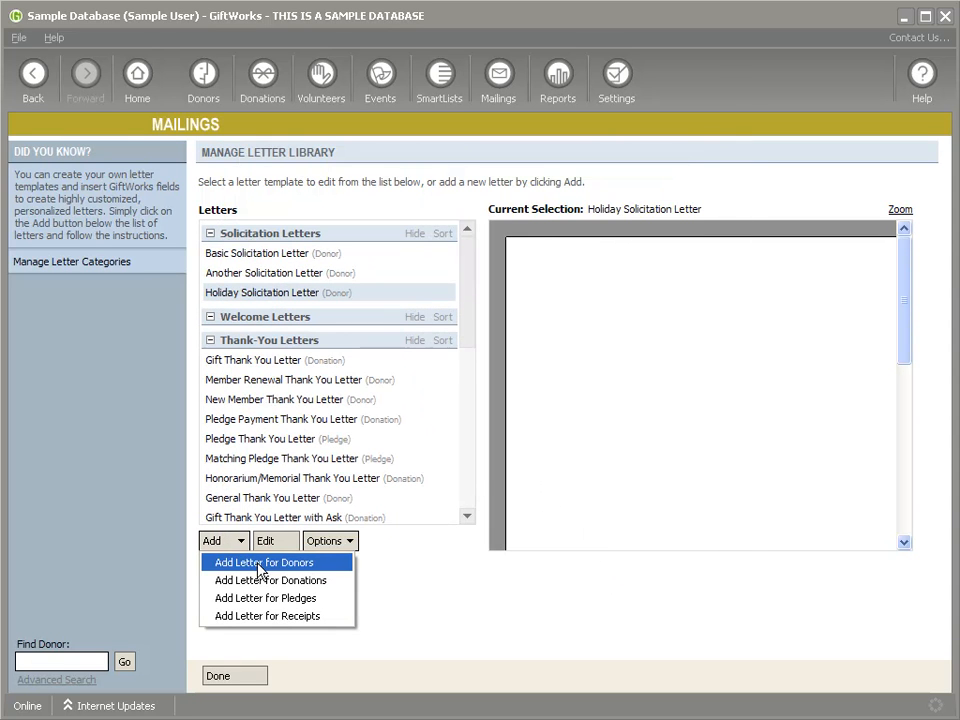
# Step: Start a donor letter named 'New Year Solicitation' filed under Solicitation Letters
pyautogui.click(259, 566)
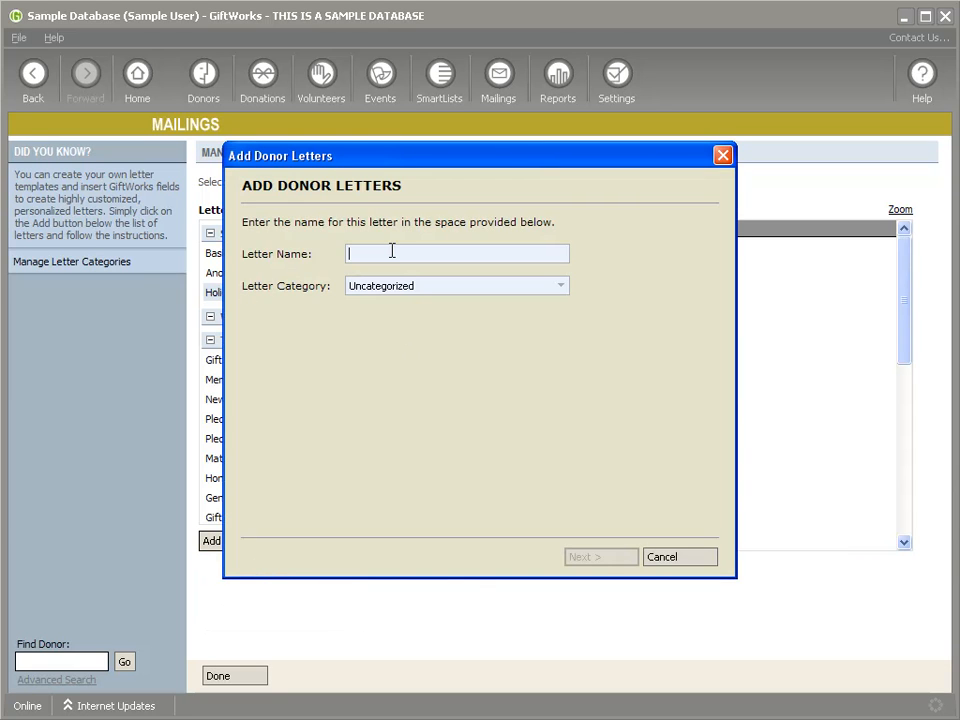
pyautogui.write('New Year')
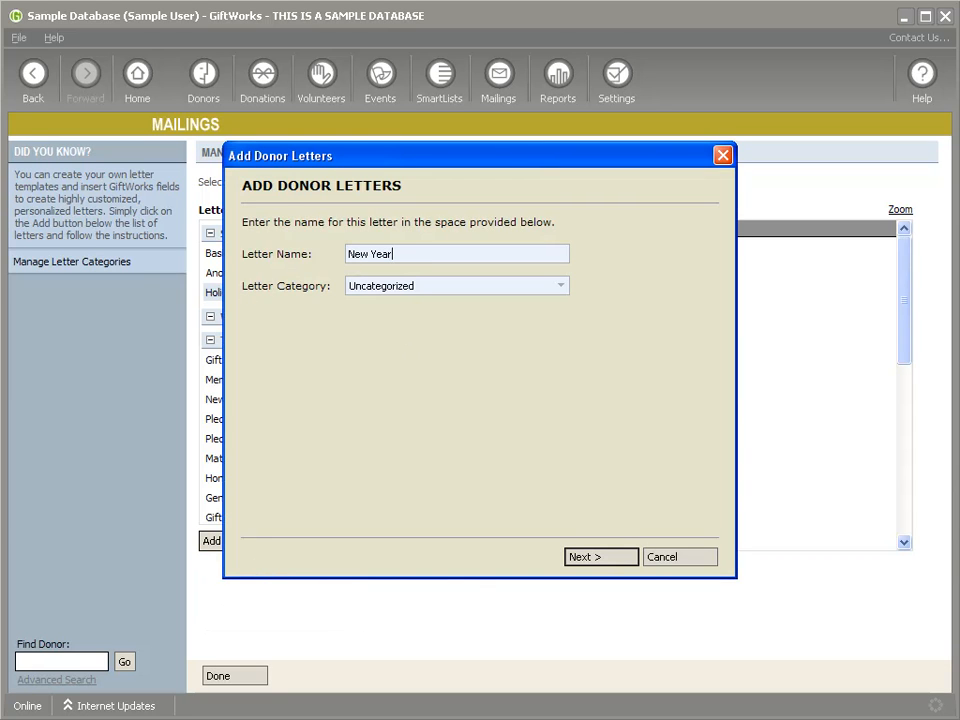
pyautogui.write(' Solici')
pyautogui.click(381, 287)
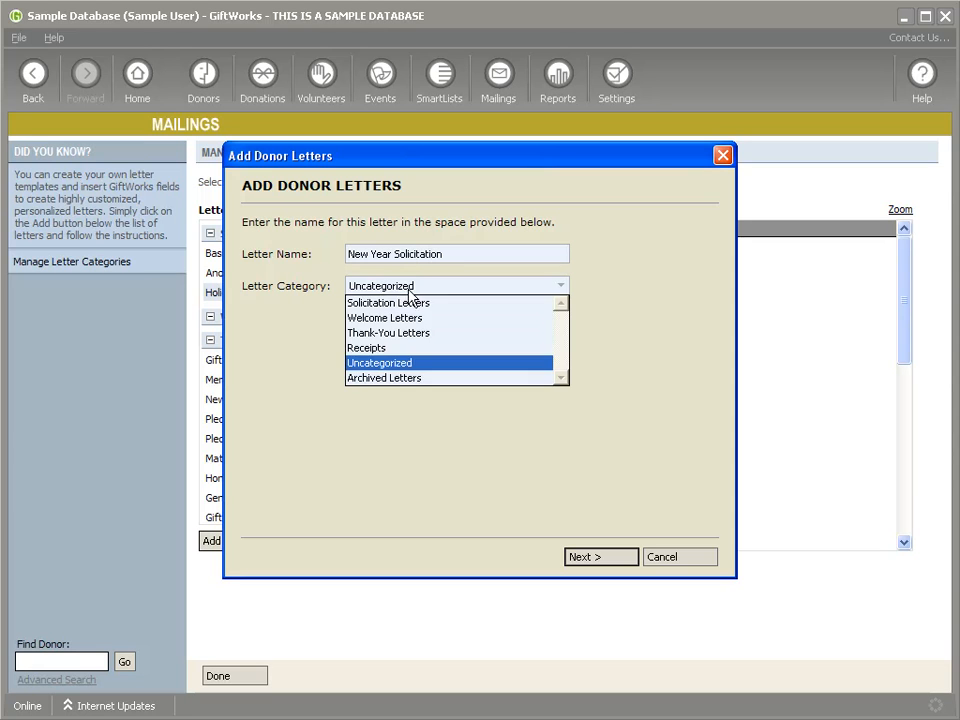
pyautogui.click(409, 304)
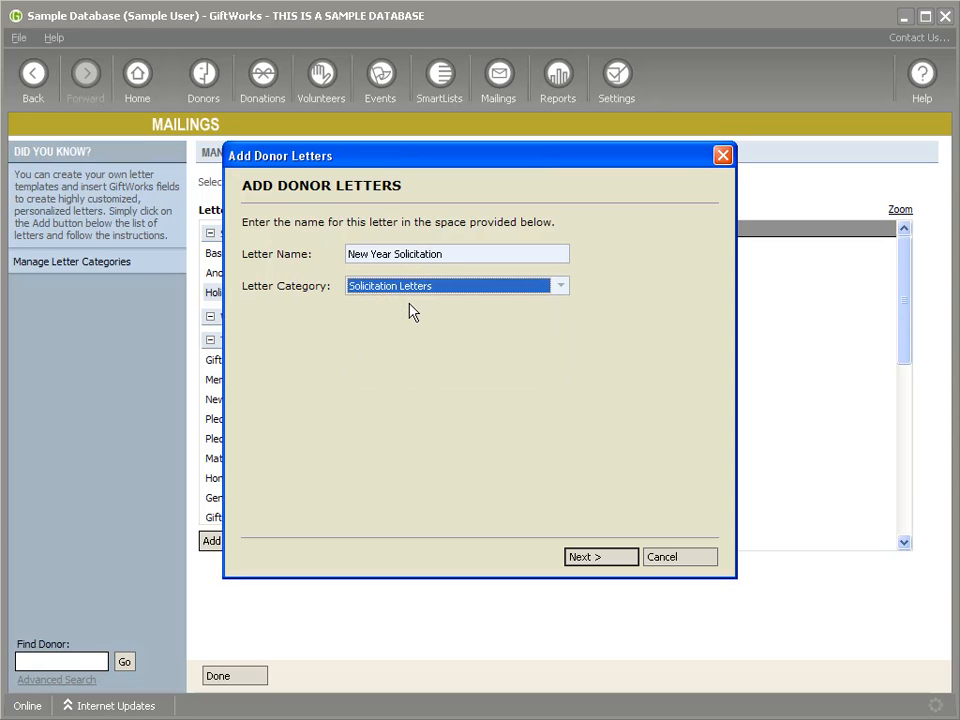
pyautogui.click(589, 560)
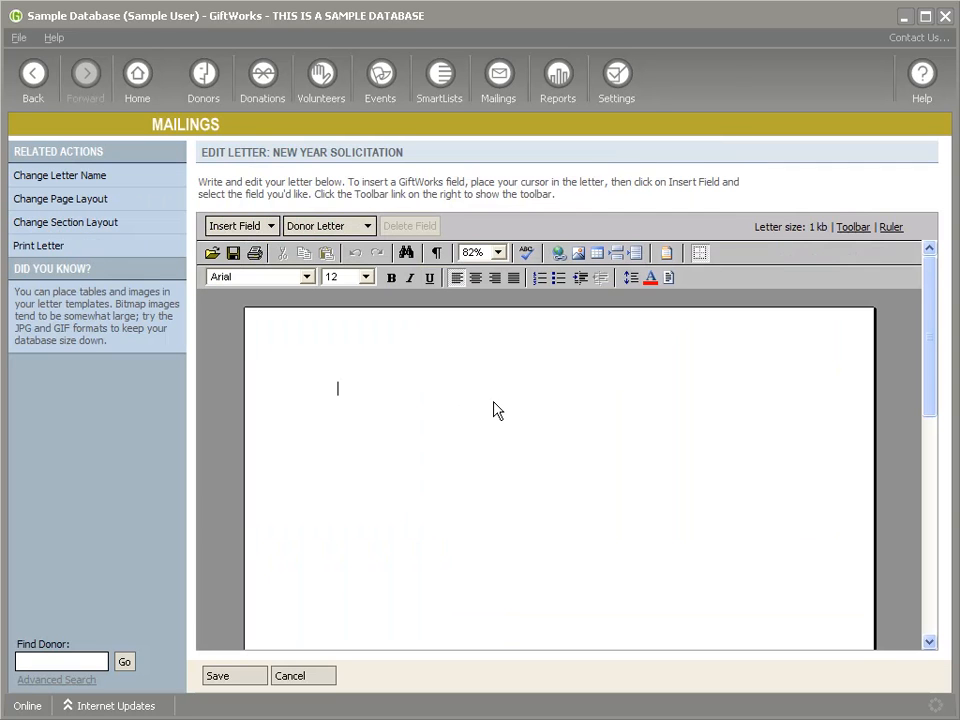
# Step: Write "It's a new year...make a new donation.", save the letter, and close the library
pyautogui.write("It's a new")
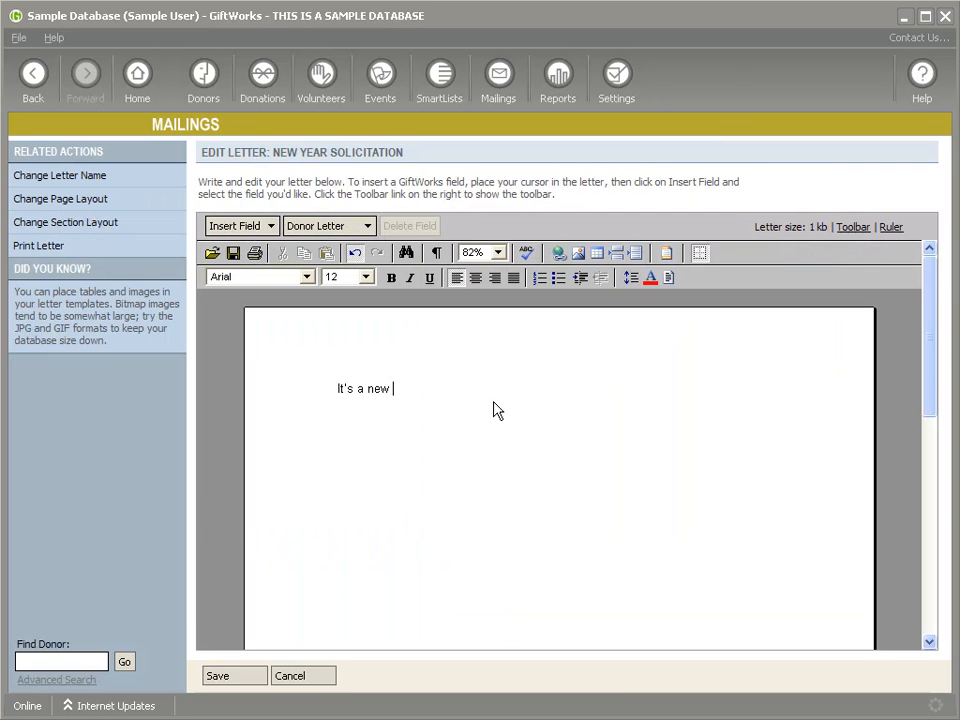
pyautogui.write('r...make a new donation.')
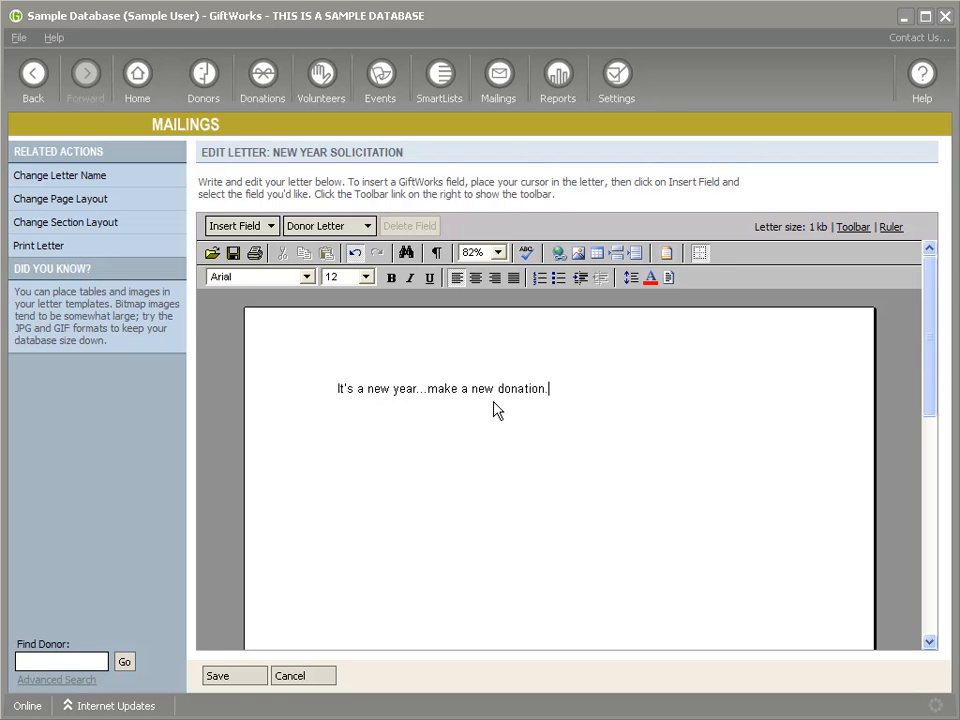
pyautogui.click(260, 678)
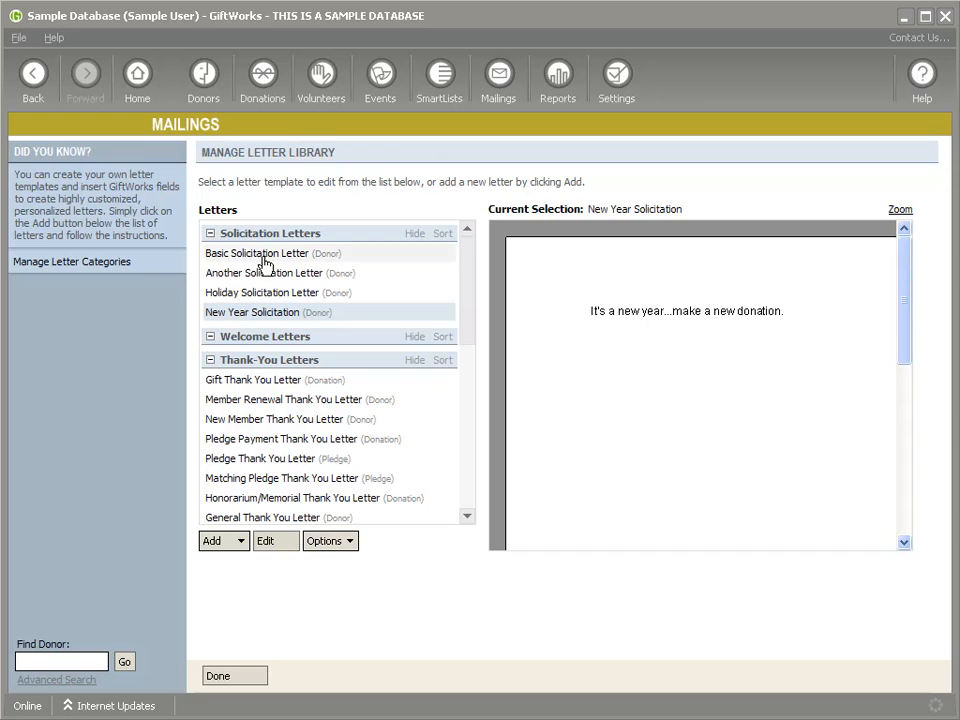
pyautogui.click(240, 677)
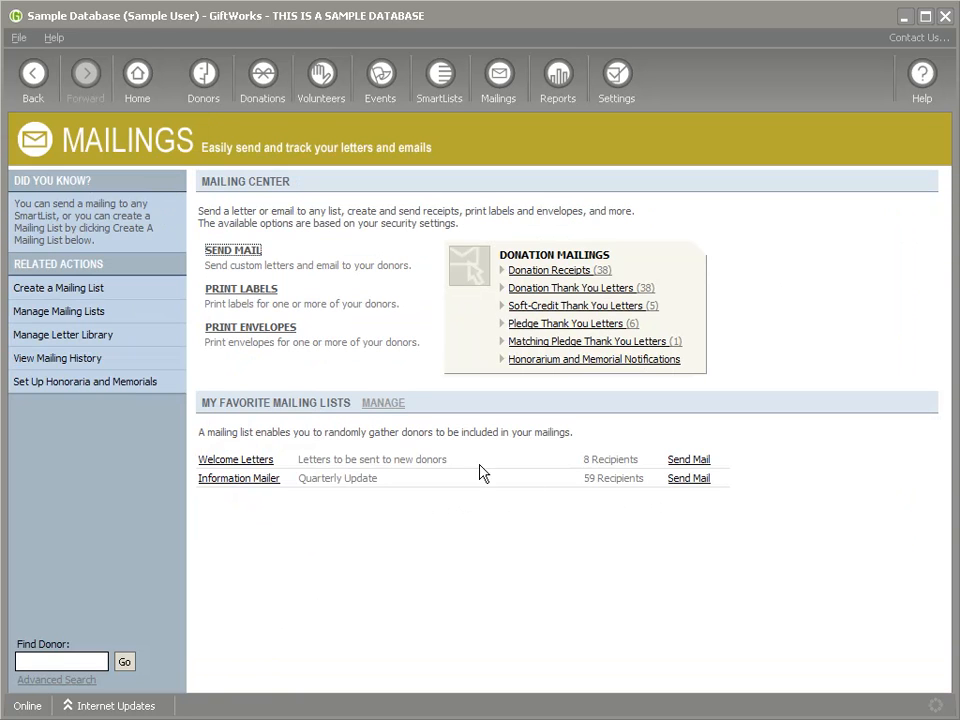
# Step: Start a Welcome Letters mailing and select Gift Thank You Letter at the Select Letter step
pyautogui.click(688, 460)
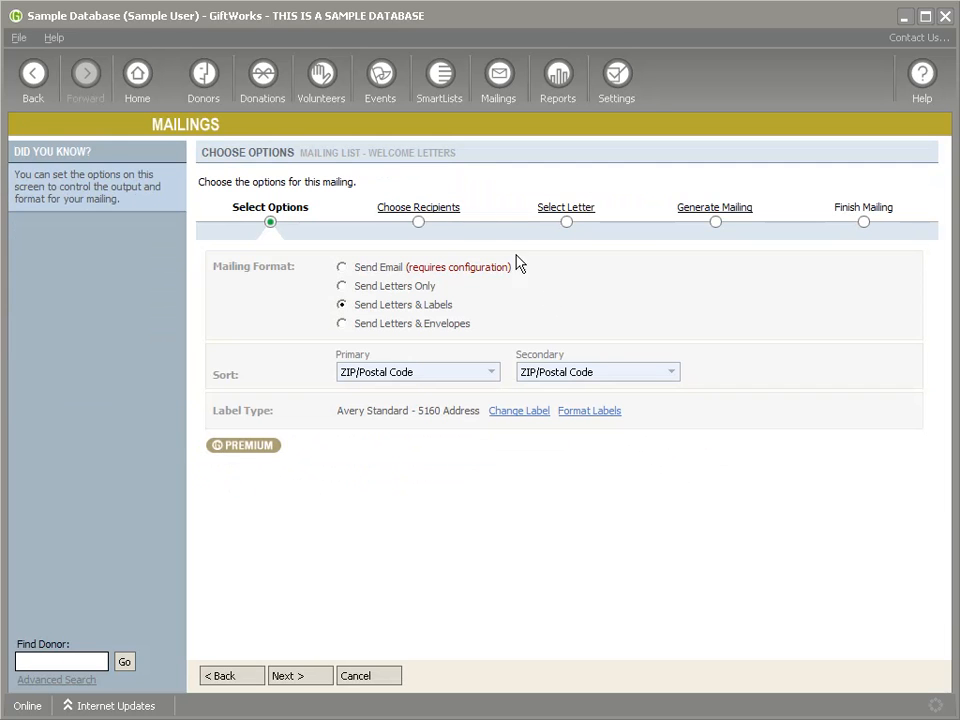
pyautogui.click(555, 208)
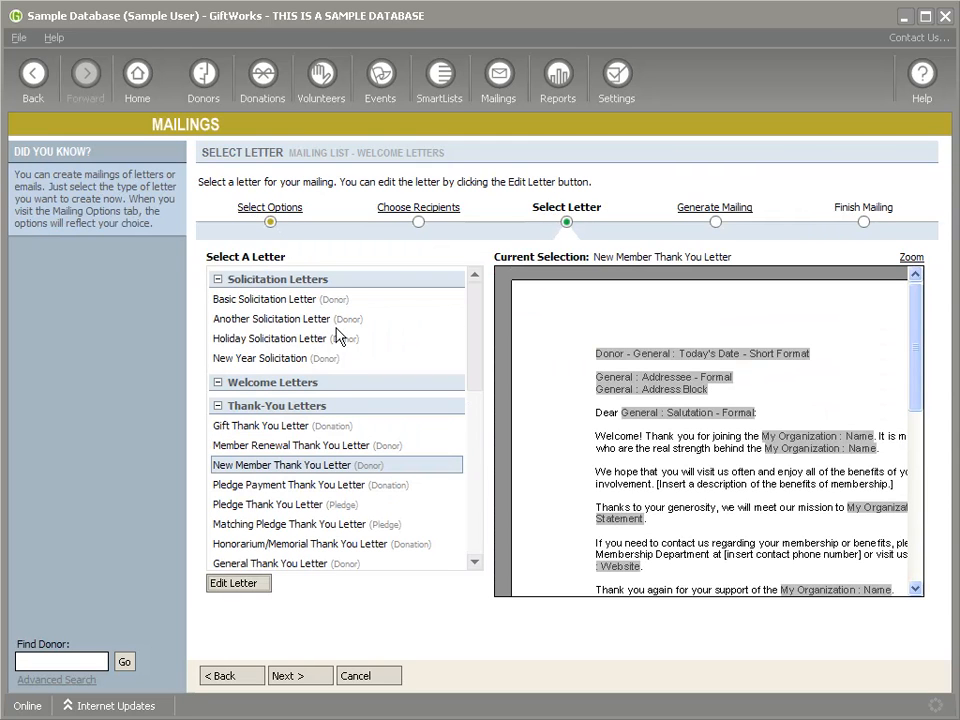
pyautogui.click(265, 300)
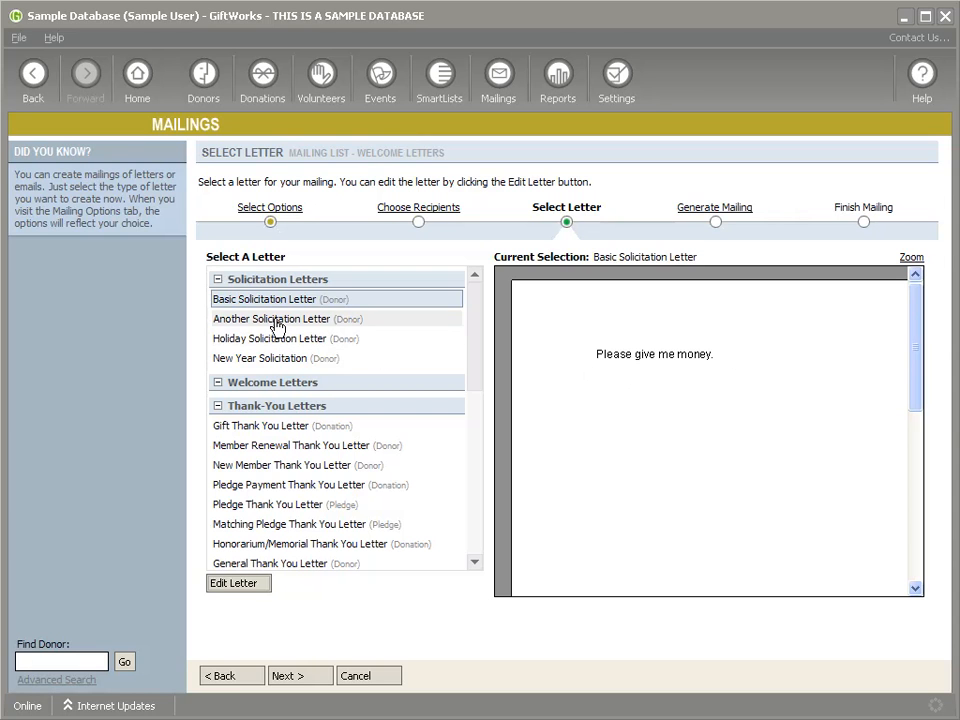
pyautogui.moveTo(476, 360); pyautogui.dragTo(473, 390)
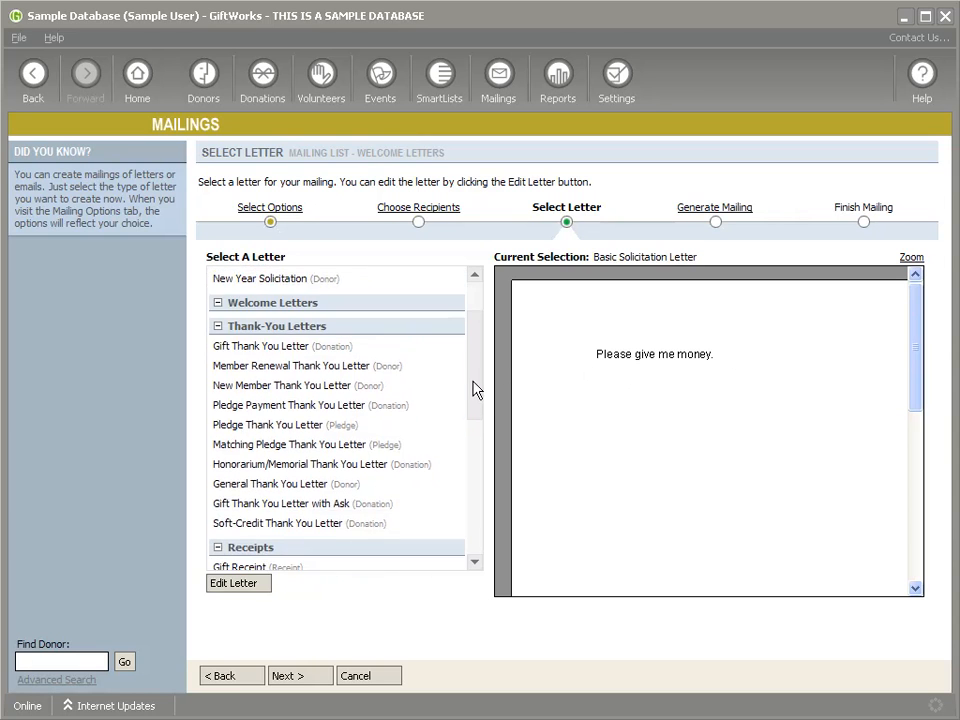
pyautogui.click(250, 350)
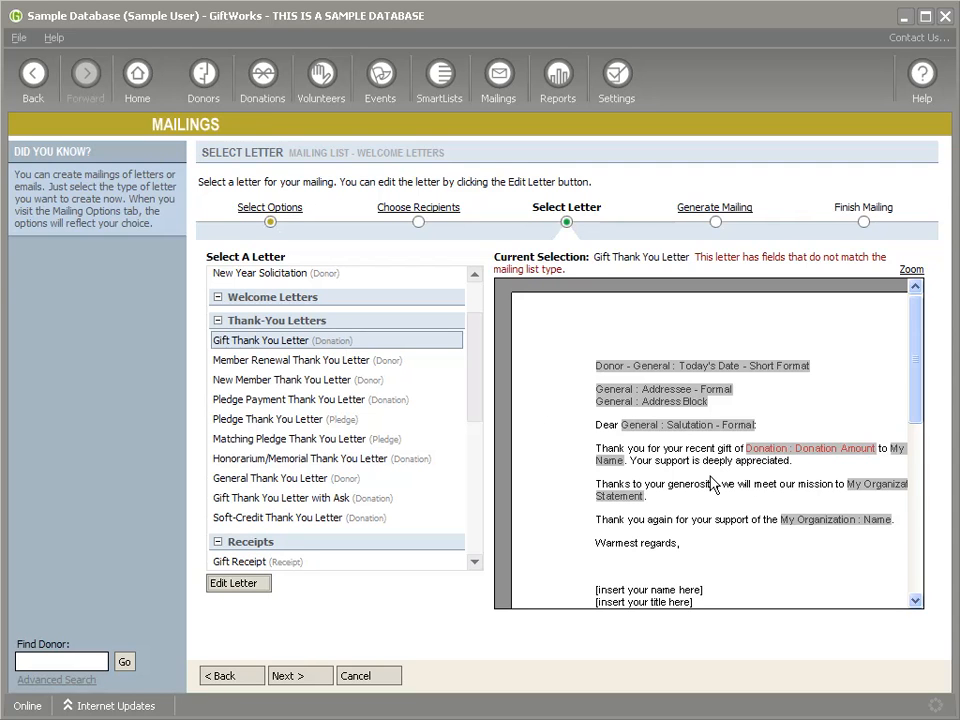
# Step: Inspect the preview's Donation Amount merge field and mismatched-fields warning
pyautogui.click(828, 457)
pyautogui.click(746, 465)
pyautogui.moveTo(695, 258); pyautogui.dragTo(648, 268)
pyautogui.click(735, 259)
pyautogui.scroll(1, 476, 374)
pyautogui.scroll(3, 476, 374)
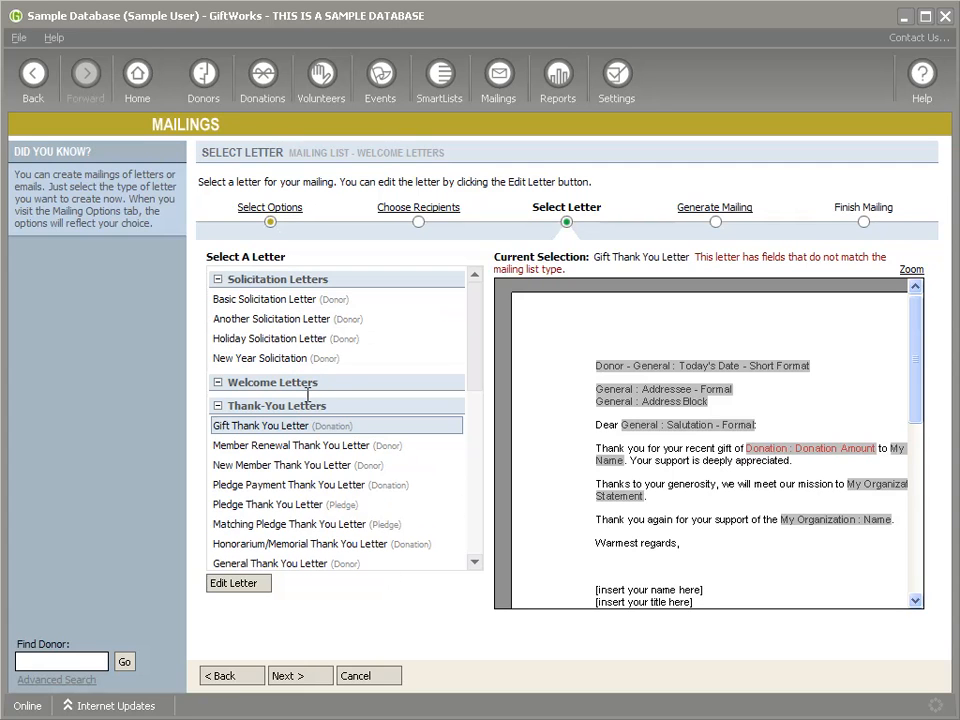
pyautogui.moveTo(475, 357); pyautogui.dragTo(474, 519)
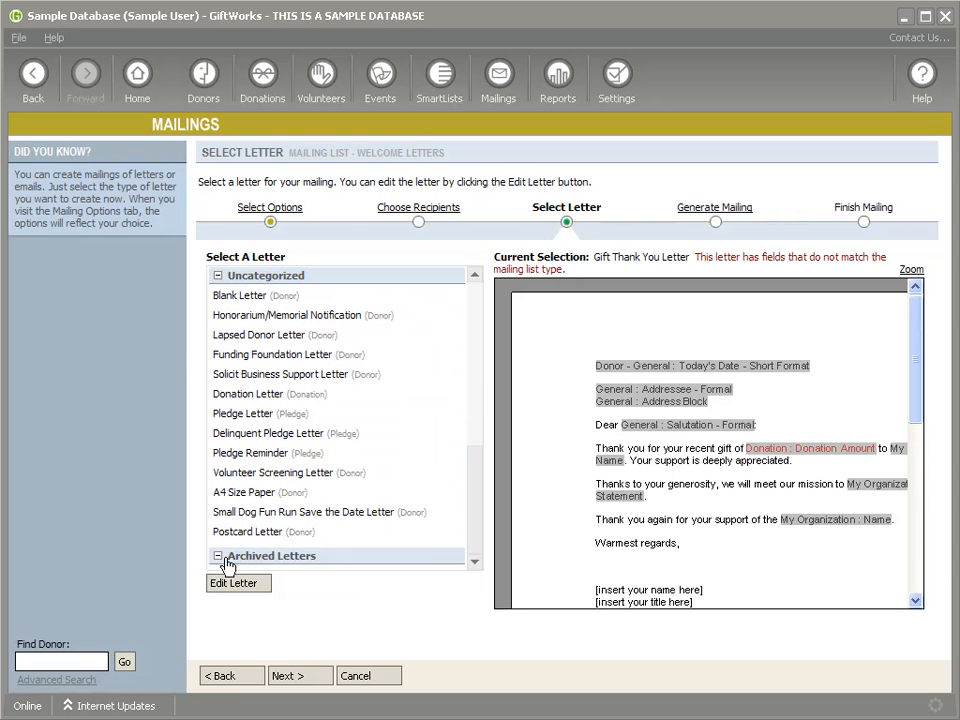
pyautogui.moveTo(474, 540)
pyautogui.mouseDown()
pyautogui.moveTo(472, 332)
pyautogui.moveTo(478, 527)
pyautogui.mouseUp()
pyautogui.moveTo(476, 537); pyautogui.dragTo(463, 311)
# Step: Cancel the unfinished mailing, confirm leaving, and reopen the letter library
pyautogui.click(369, 678)
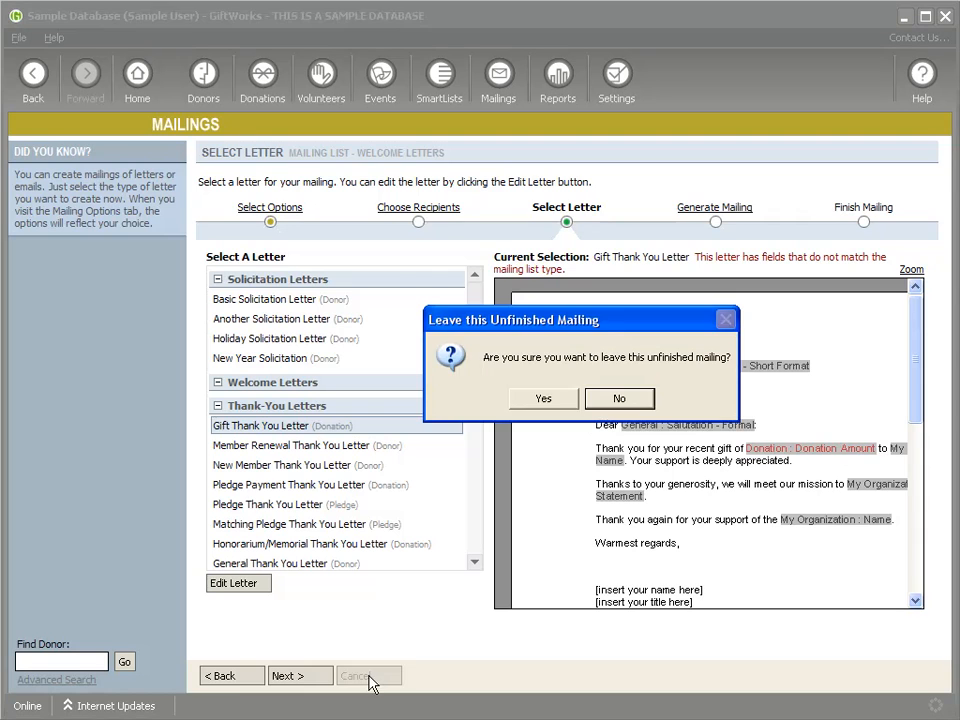
pyautogui.click(546, 402)
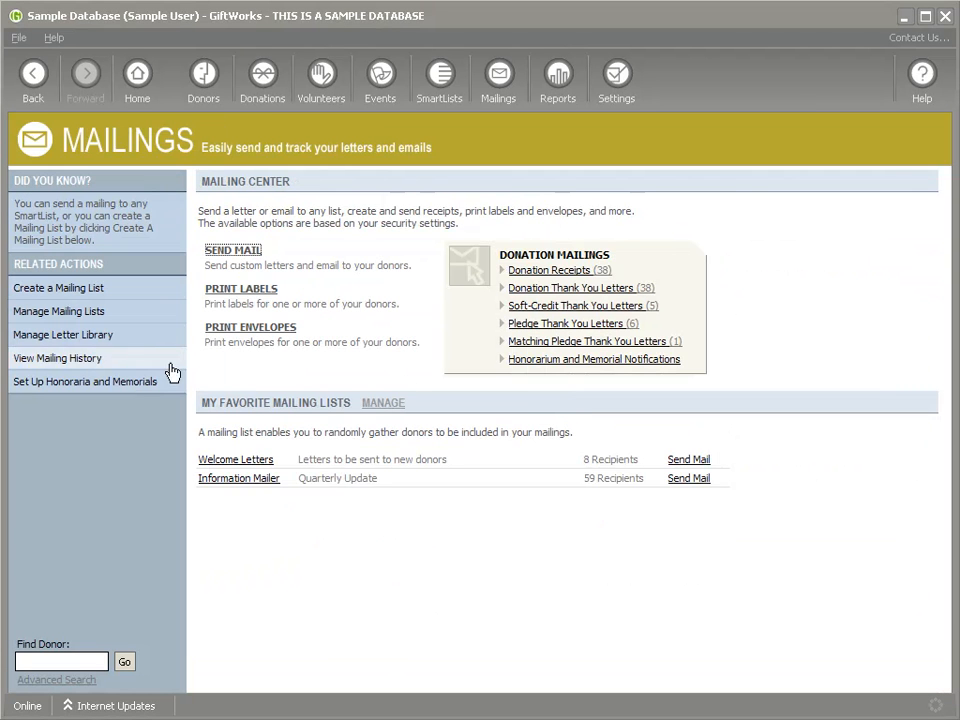
pyautogui.click(52, 336)
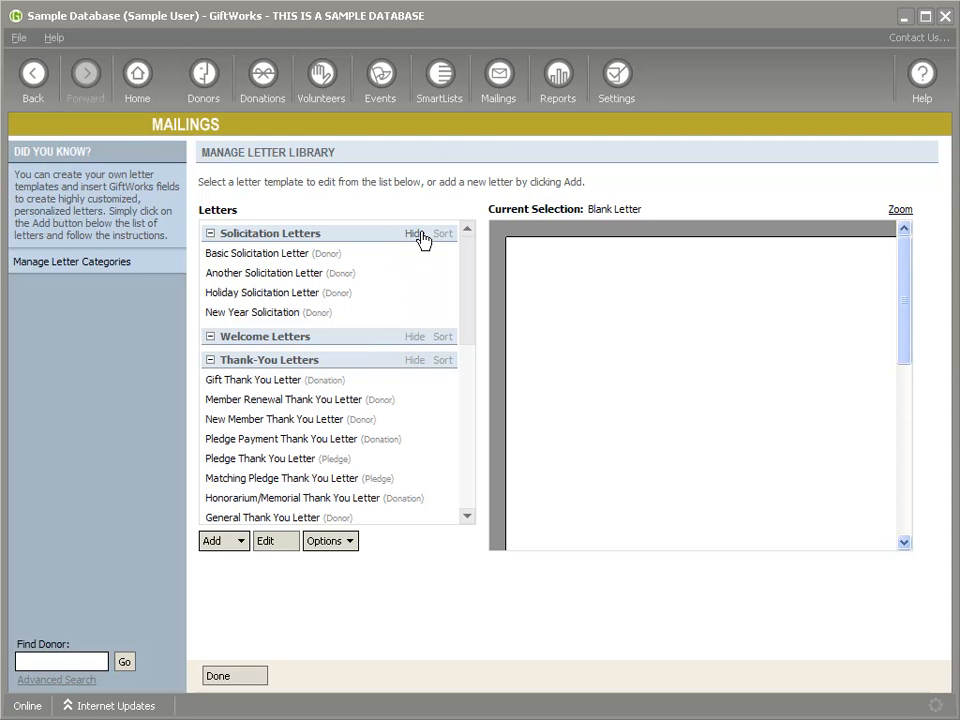
# Step: Hide the Archived Letters group and close the letter library
pyautogui.moveTo(465, 312); pyautogui.dragTo(444, 516)
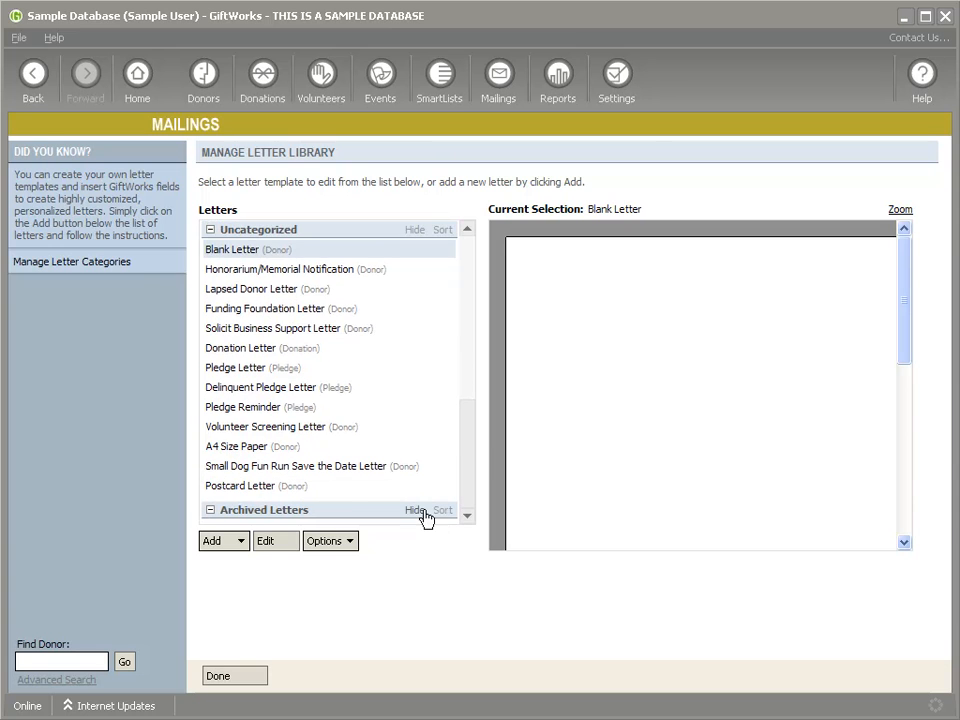
pyautogui.click(415, 511)
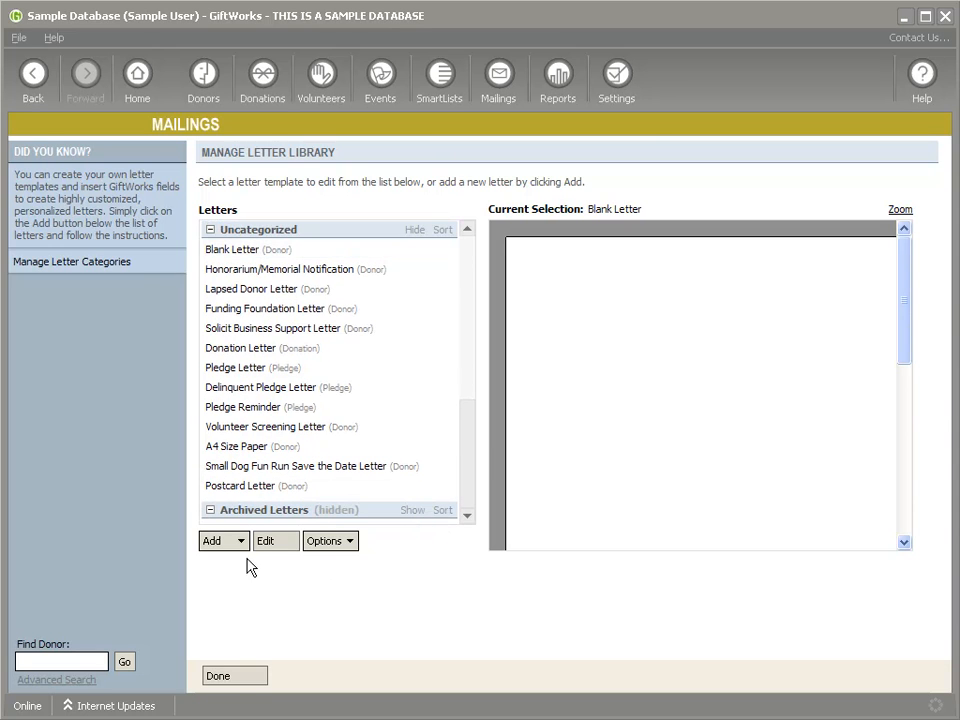
pyautogui.click(232, 677)
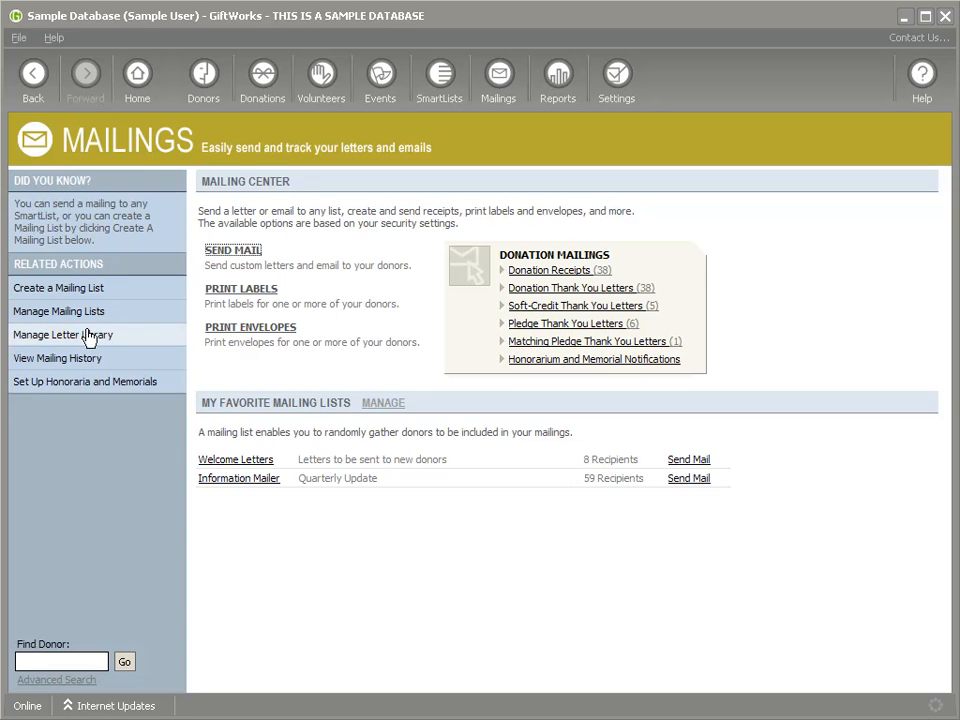
# Step: Start a Welcome Letters mailing, reach the Select Letter step, then cancel it
pyautogui.click(688, 461)
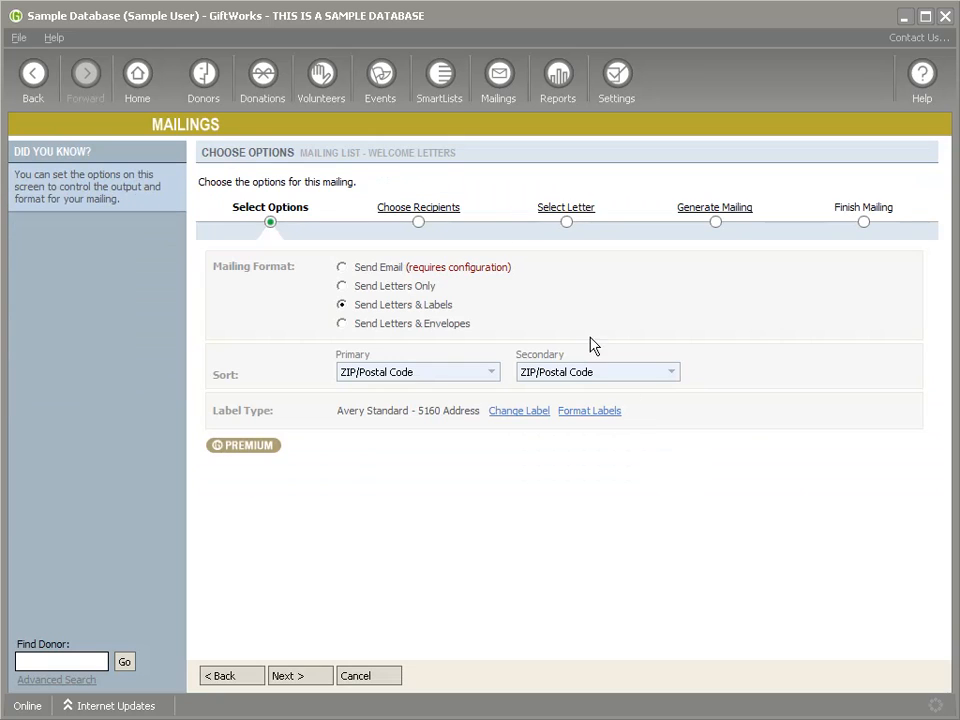
pyautogui.click(558, 214)
pyautogui.moveTo(476, 380); pyautogui.dragTo(471, 317)
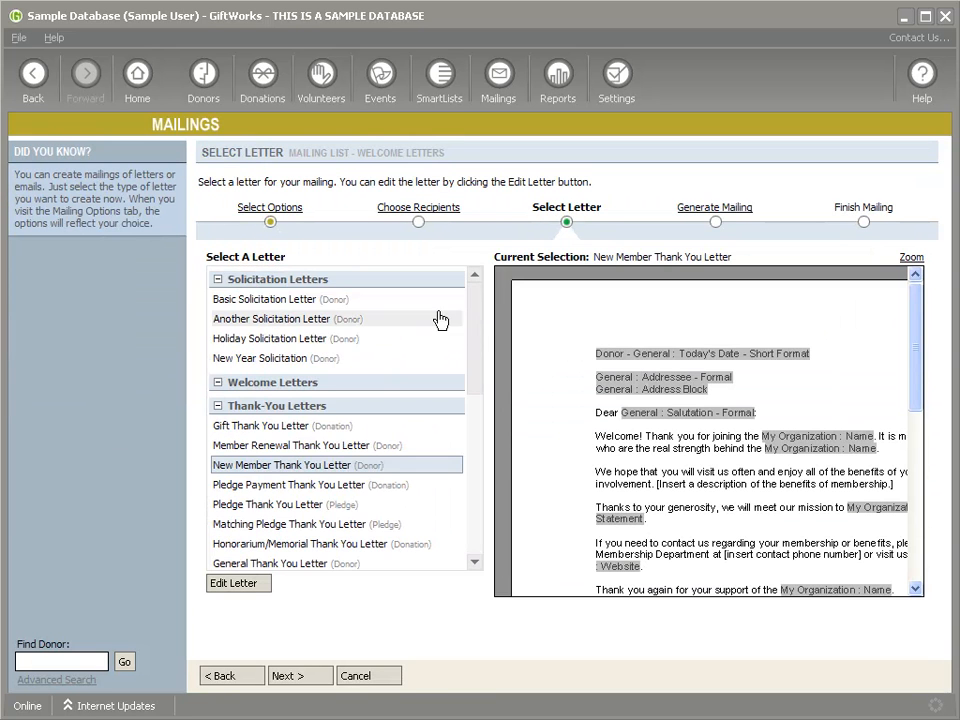
pyautogui.click(378, 677)
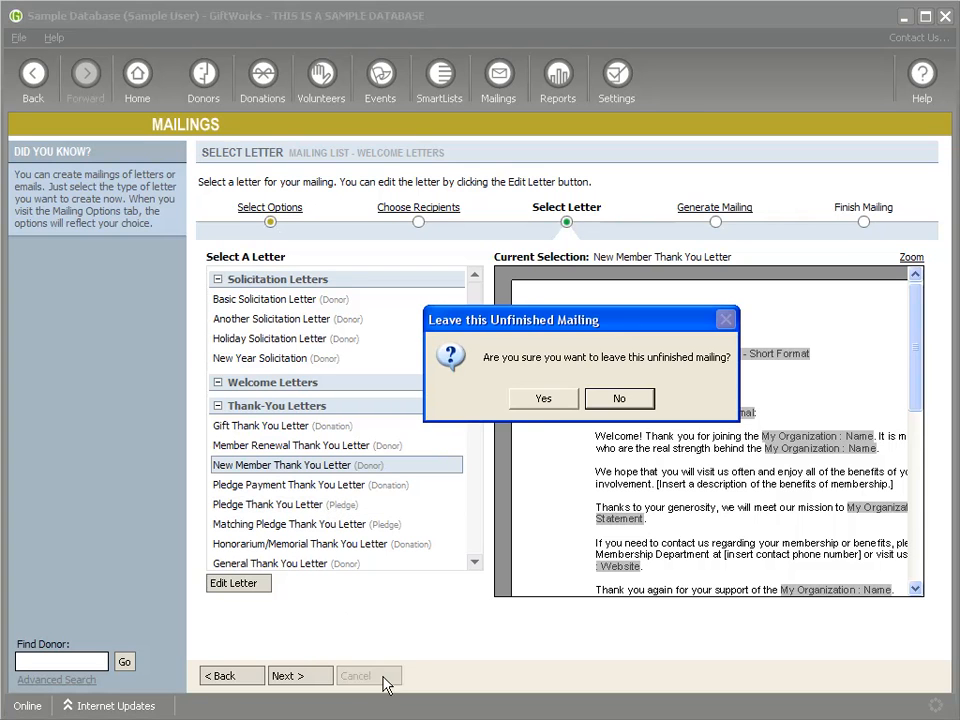
pyautogui.click(535, 394)
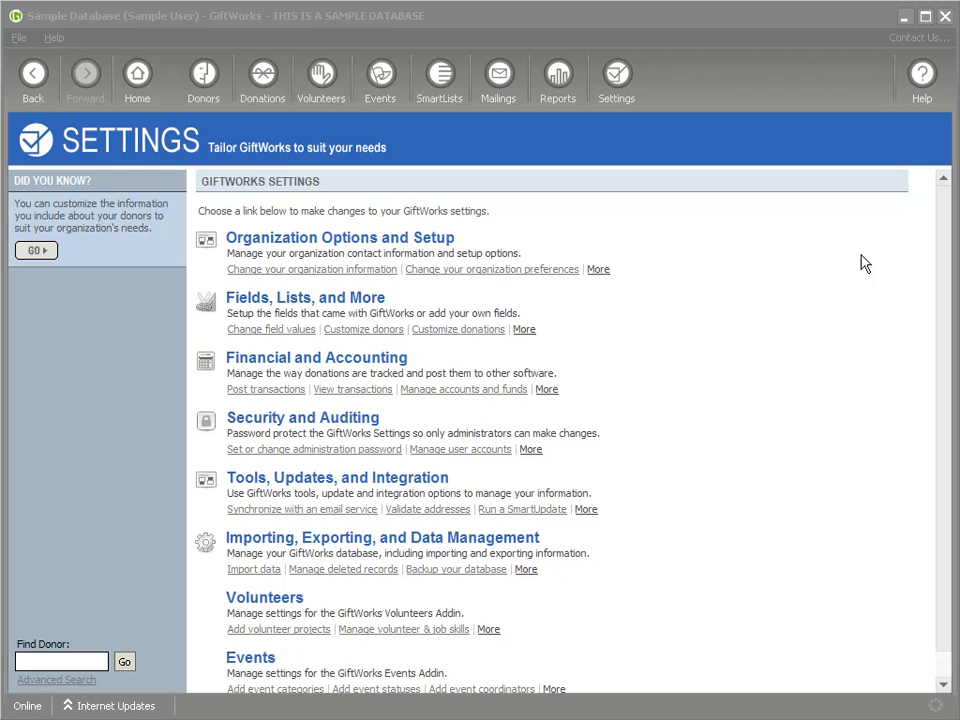
# Step: View the organization's contact information and mission statement without saving, then look at preferences and go back
pyautogui.click(615, 86)
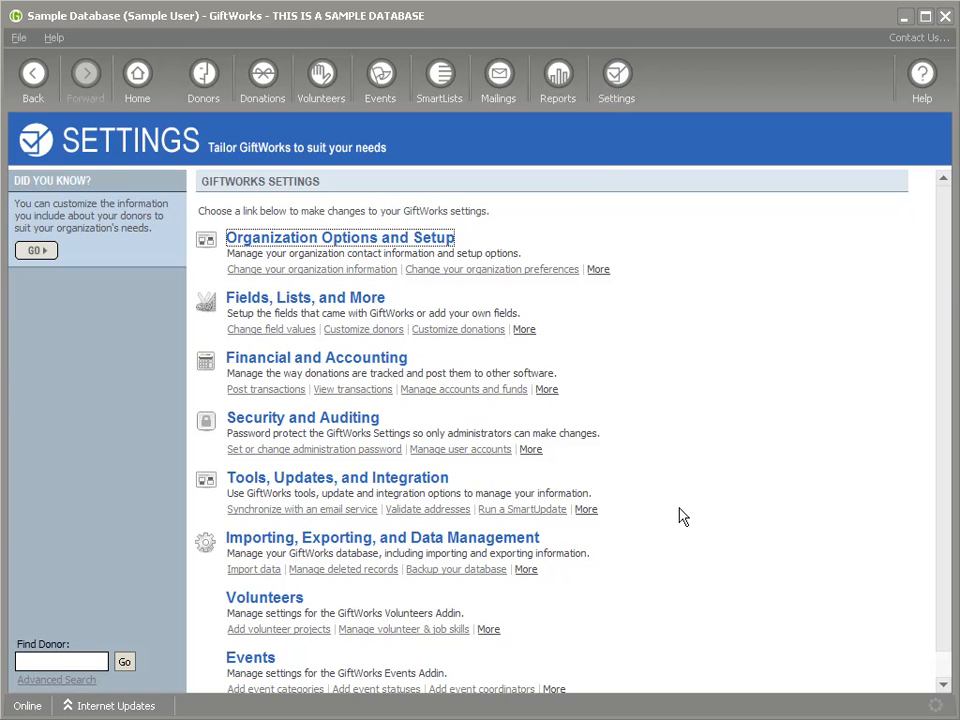
pyautogui.click(347, 239)
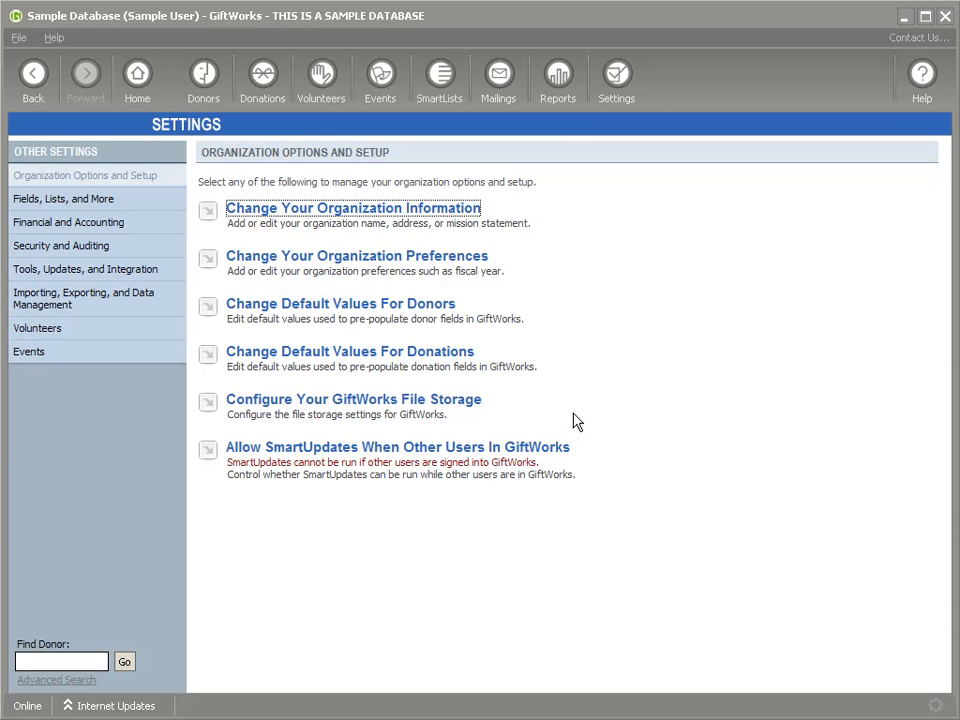
pyautogui.click(360, 212)
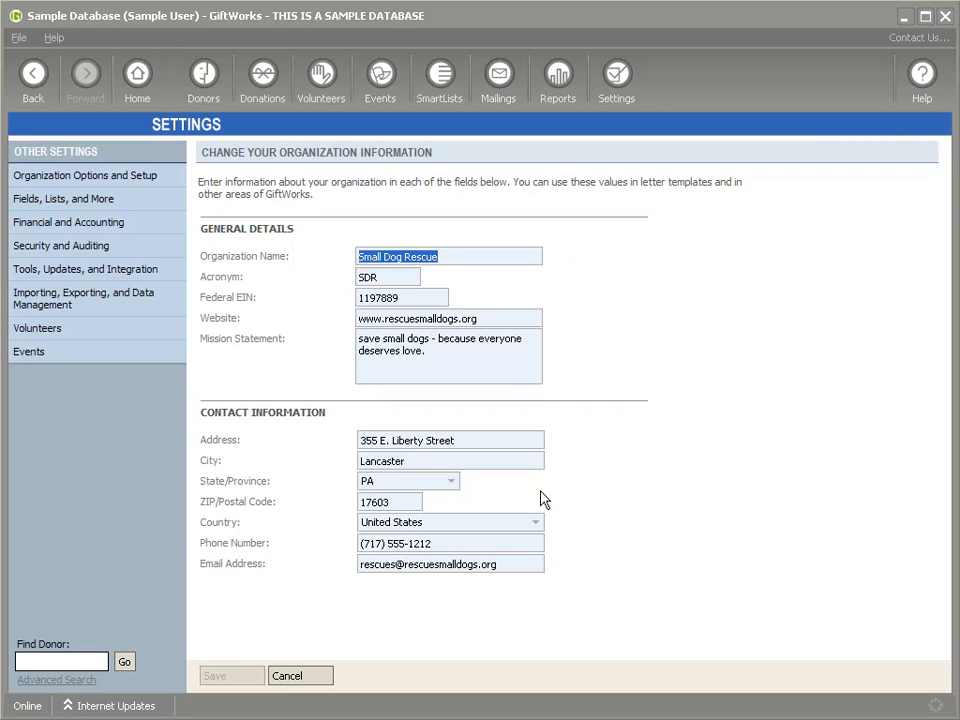
pyautogui.moveTo(437, 369); pyautogui.dragTo(358, 336)
pyautogui.click(303, 682)
pyautogui.click(339, 262)
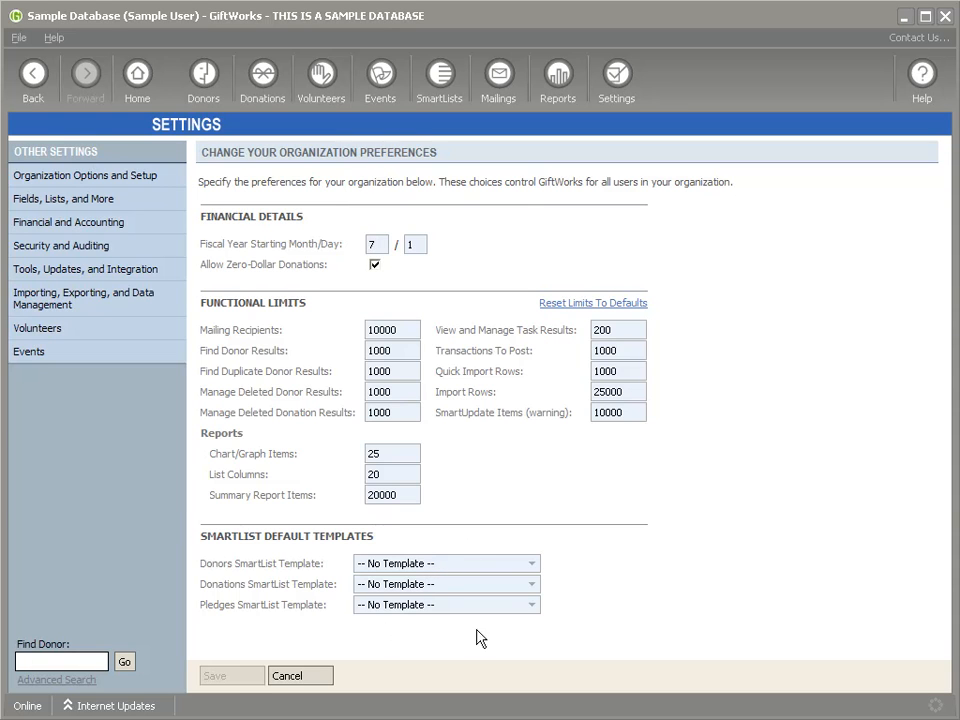
pyautogui.click(32, 79)
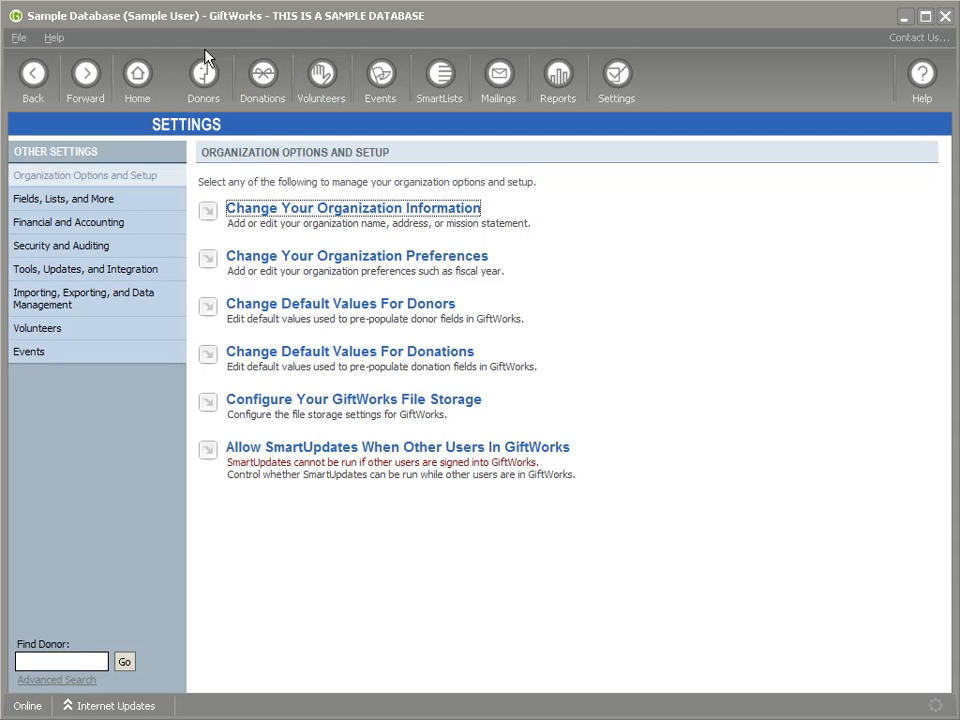
# Step: Browse the Campaigns, Donor Categories, Donor Groups and Honoraria/Memorials built-in fields, then back out
pyautogui.click(33, 84)
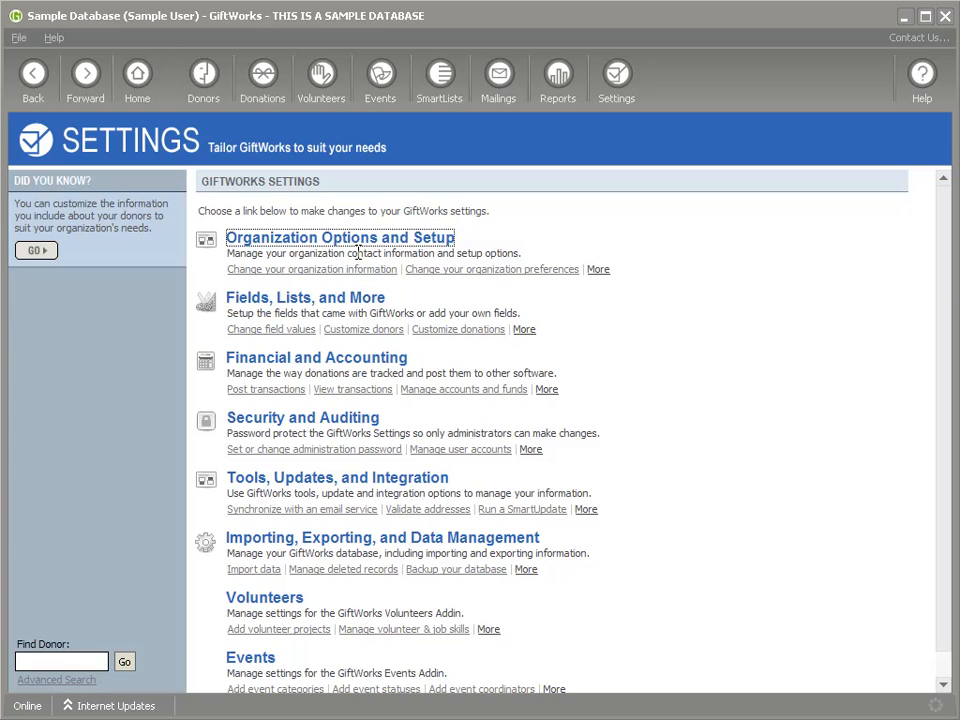
pyautogui.click(322, 305)
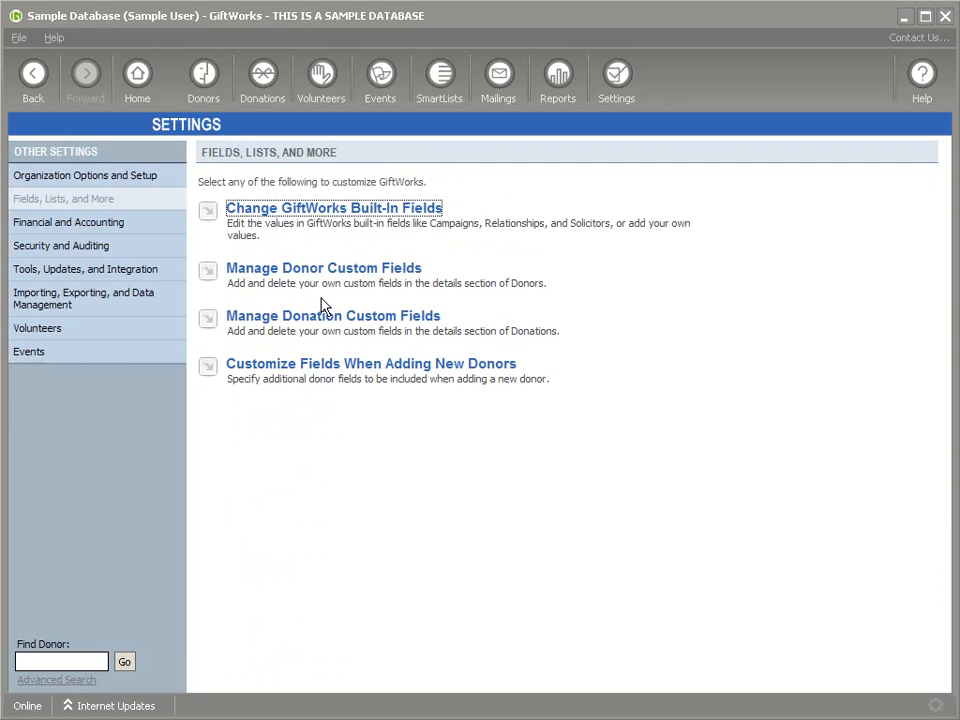
pyautogui.click(366, 212)
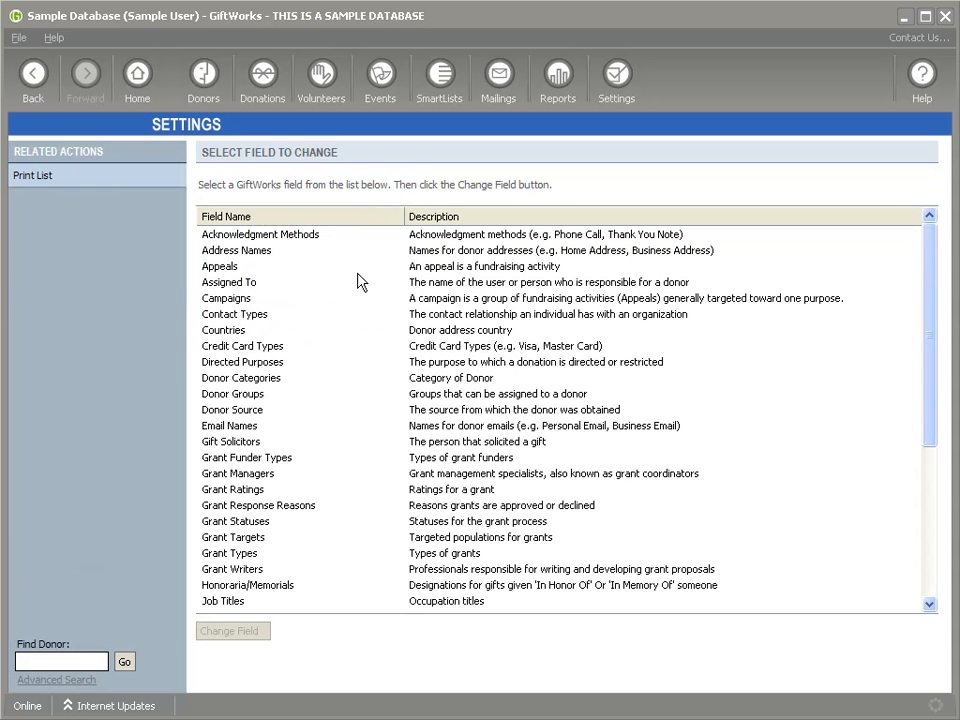
pyautogui.click(246, 302)
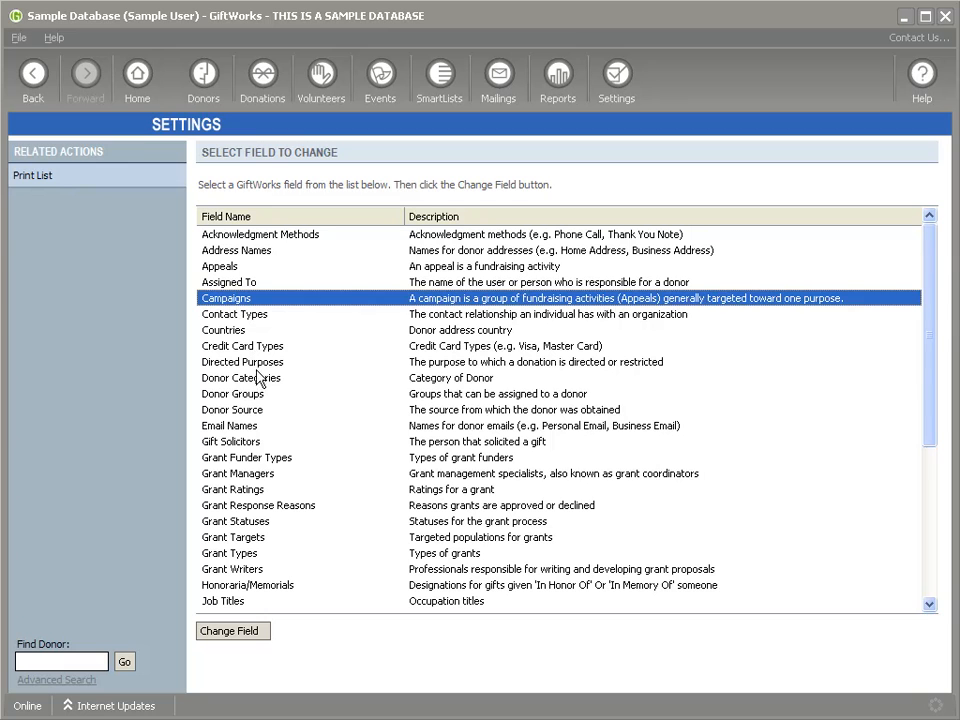
pyautogui.click(252, 380)
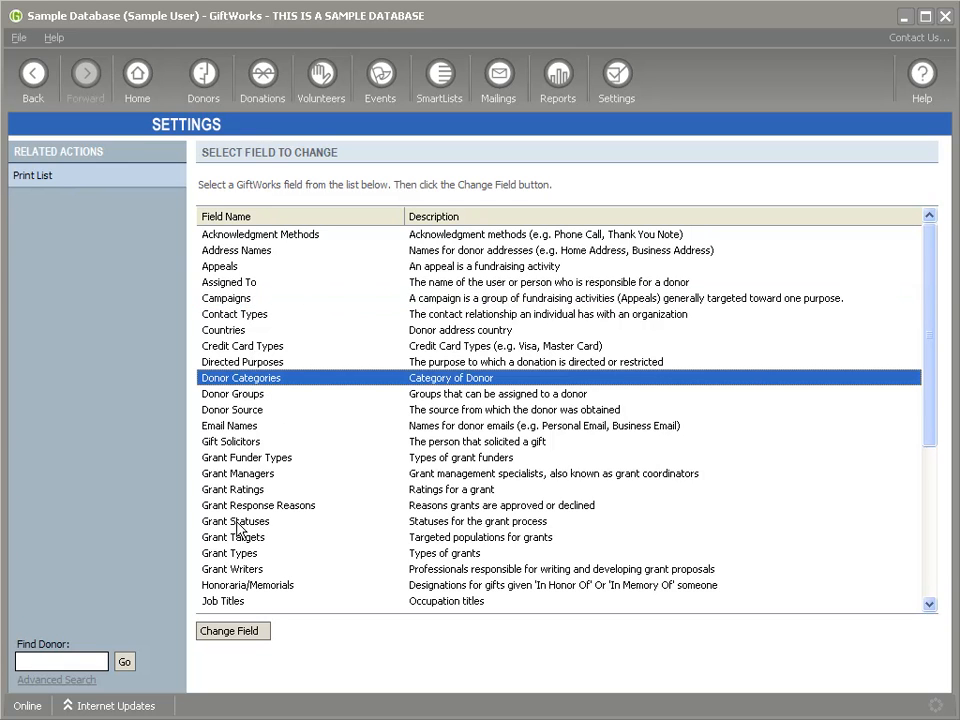
pyautogui.moveTo(930, 392); pyautogui.dragTo(910, 330)
pyautogui.click(267, 399)
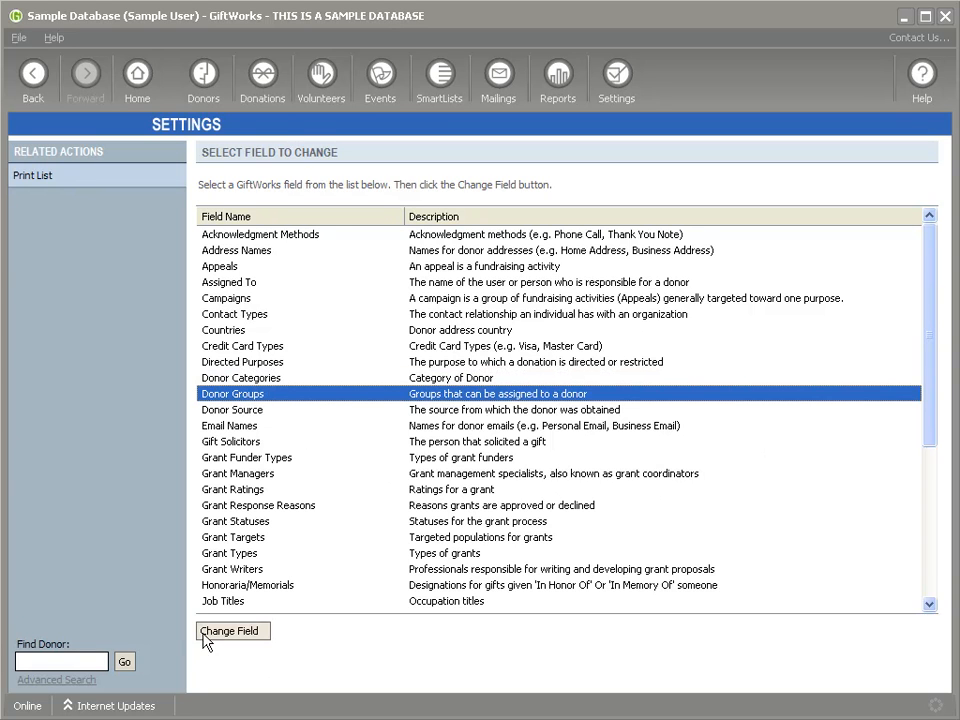
pyautogui.click(254, 587)
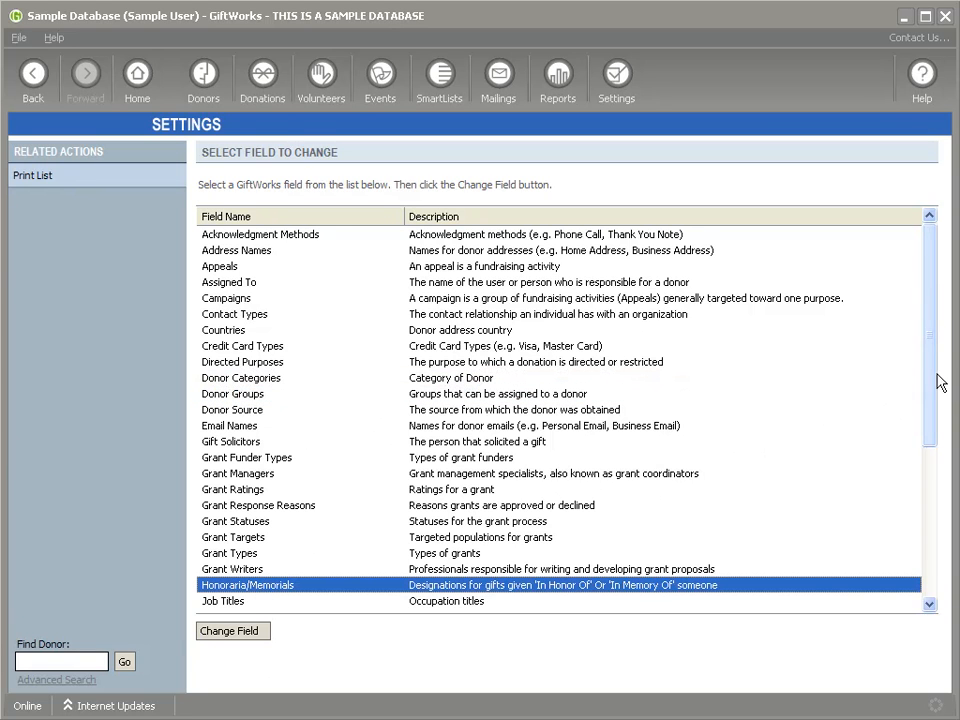
pyautogui.moveTo(934, 362); pyautogui.dragTo(928, 313)
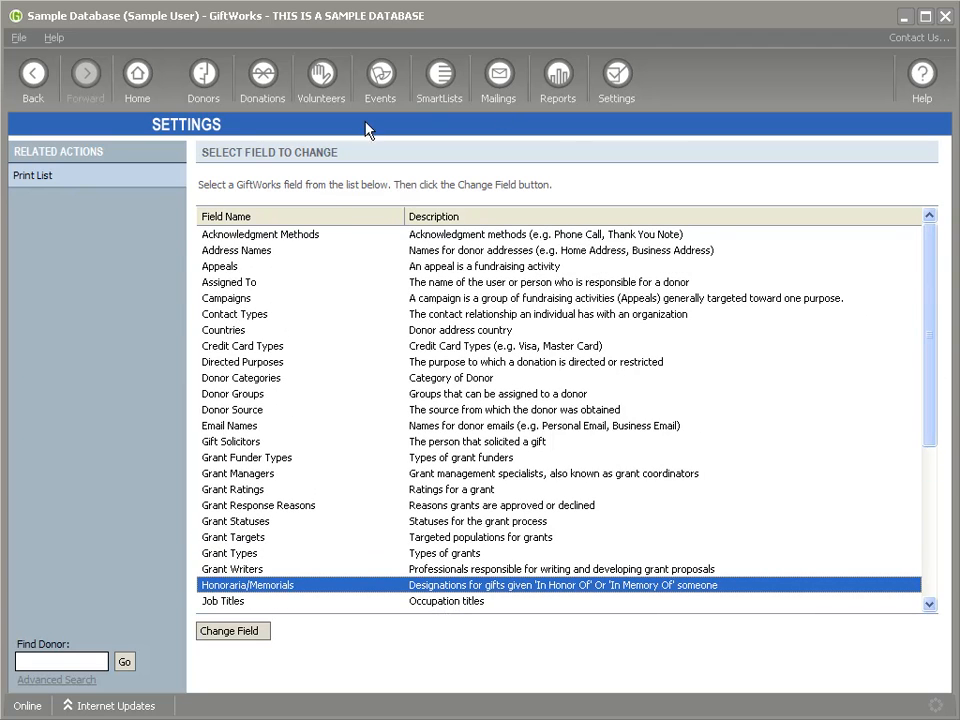
pyautogui.click(40, 75)
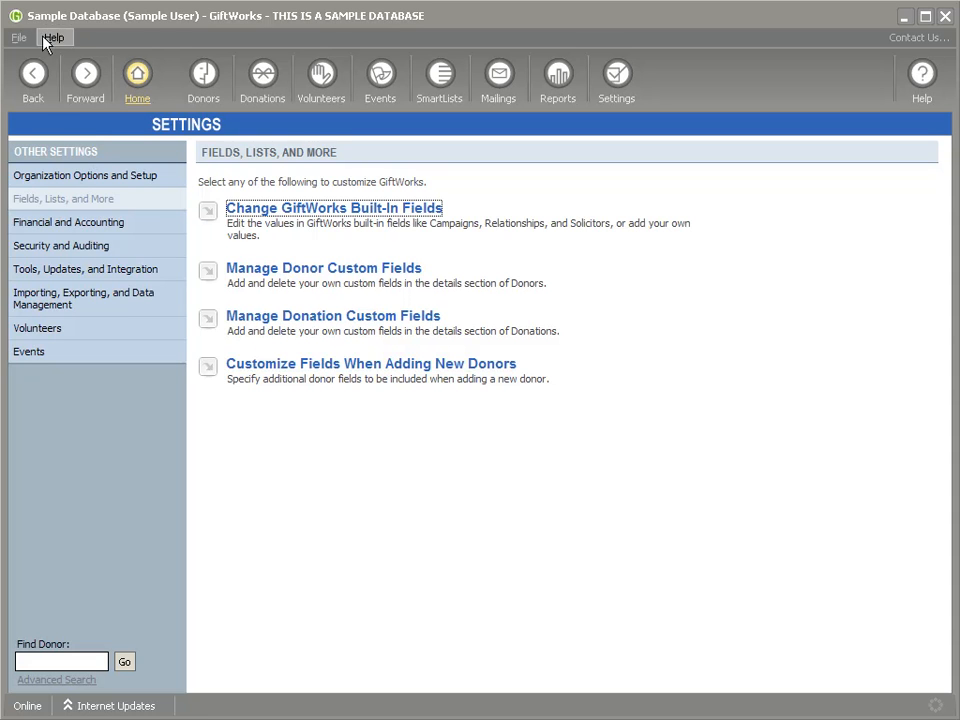
pyautogui.click(35, 85)
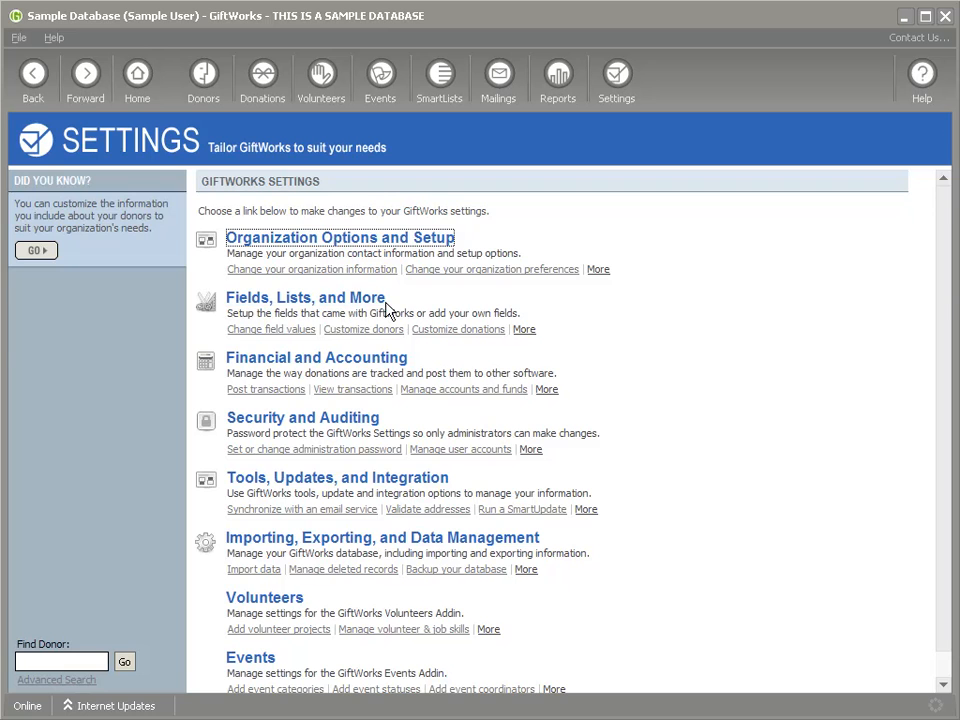
pyautogui.click(372, 361)
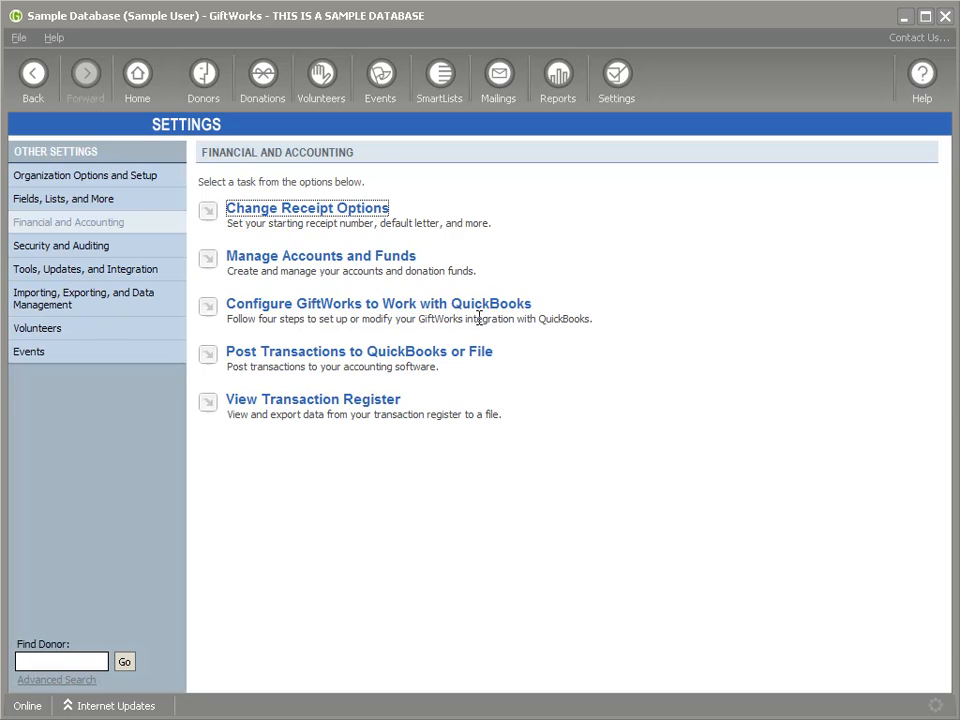
pyautogui.click(30, 62)
pyautogui.click(300, 425)
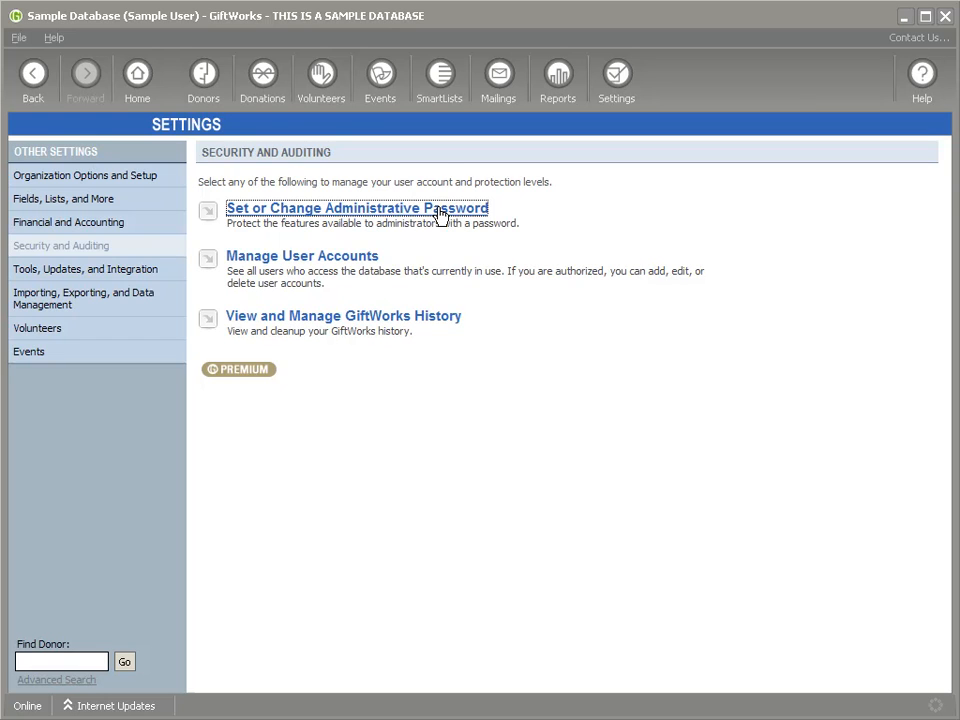
pyautogui.click(414, 318)
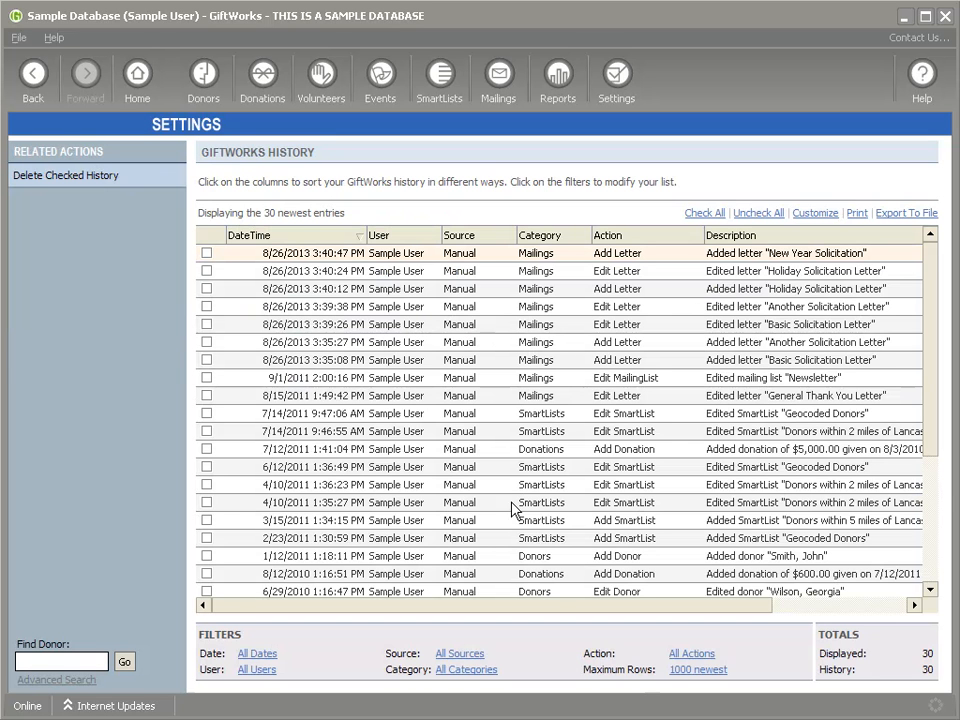
pyautogui.click(34, 80)
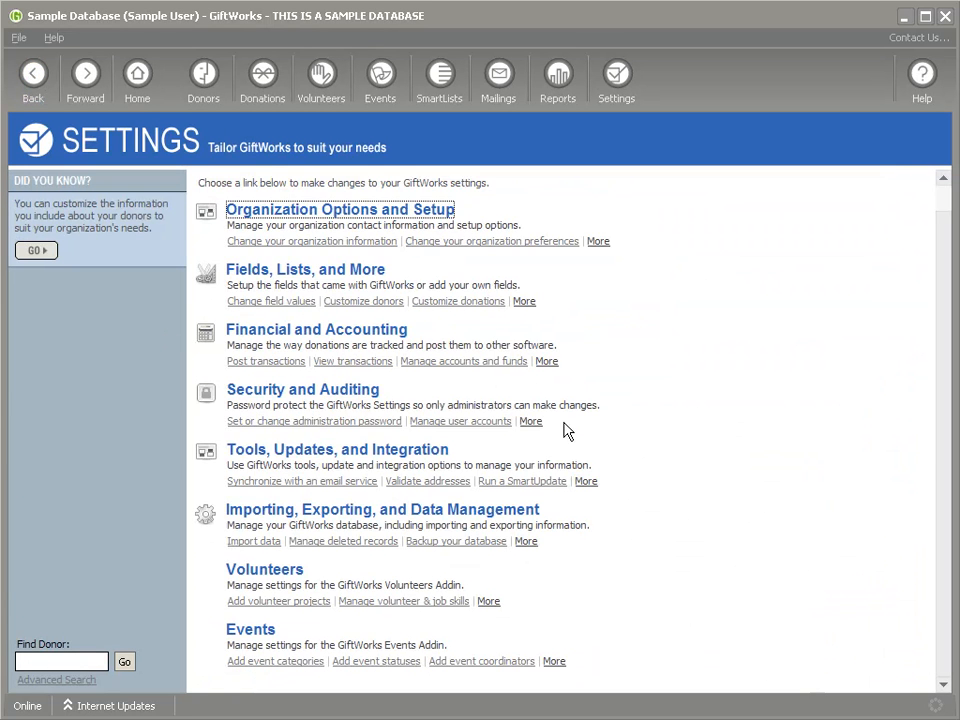
pyautogui.click(330, 456)
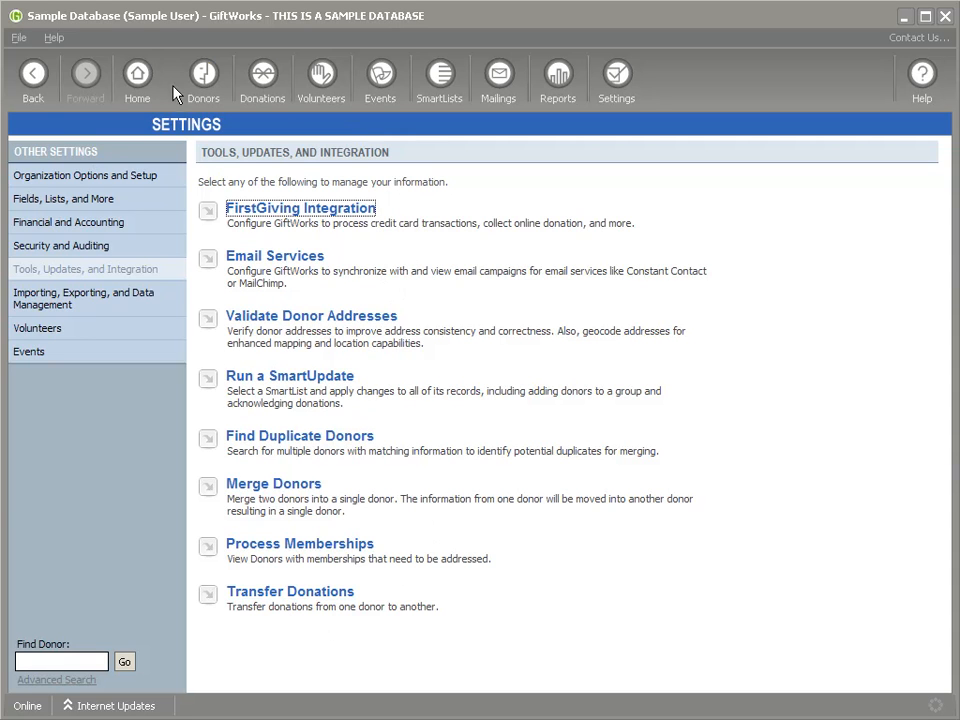
pyautogui.click(33, 73)
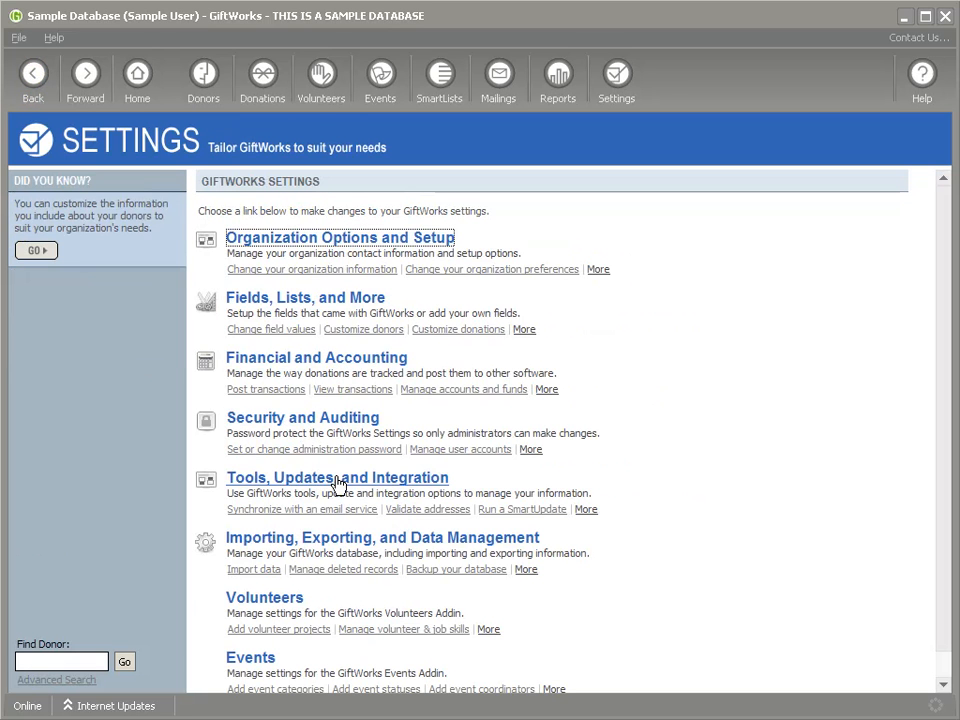
pyautogui.click(400, 541)
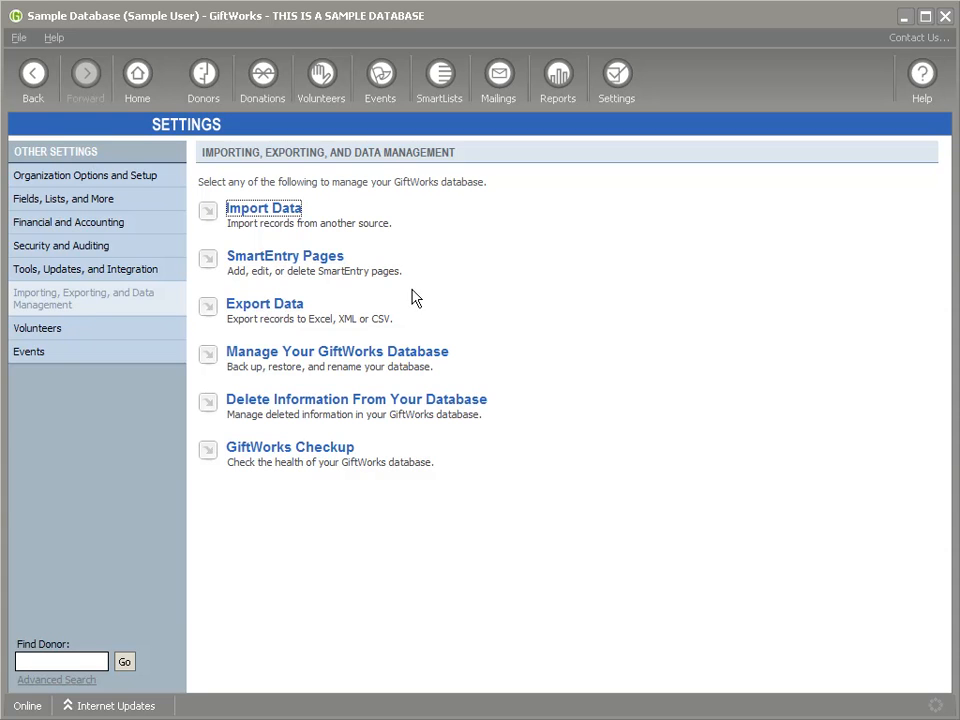
pyautogui.click(338, 360)
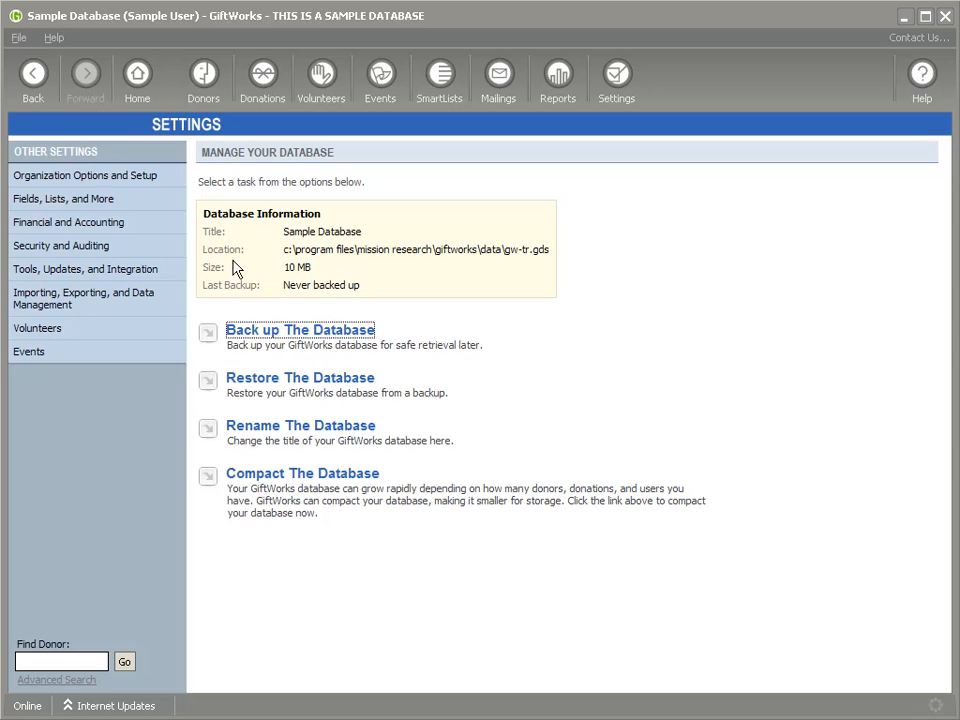
pyautogui.click(33, 73)
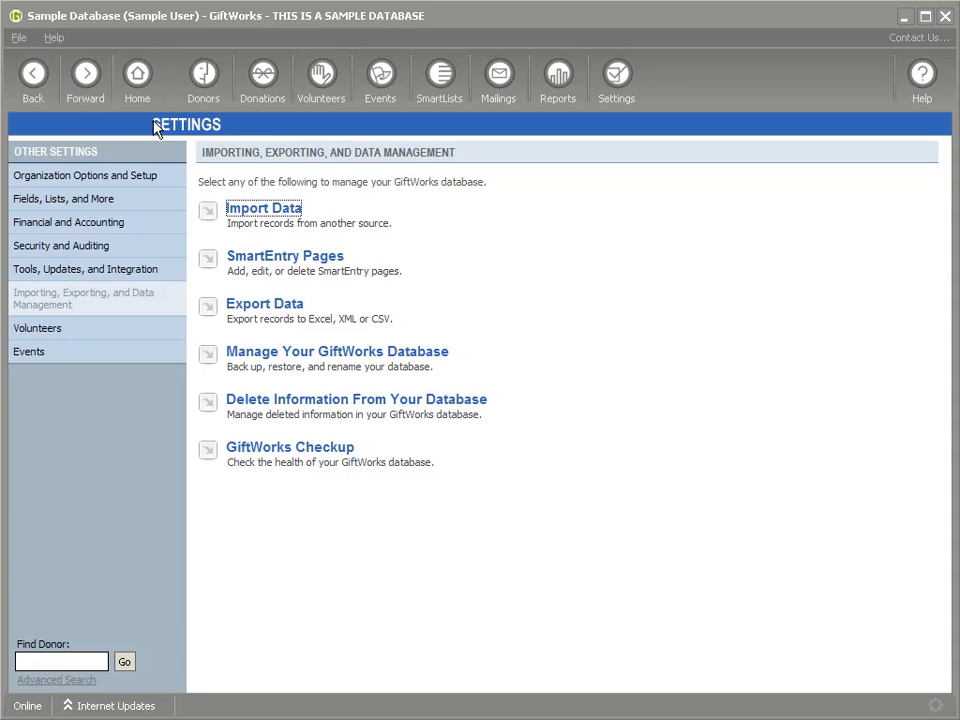
pyautogui.click(35, 84)
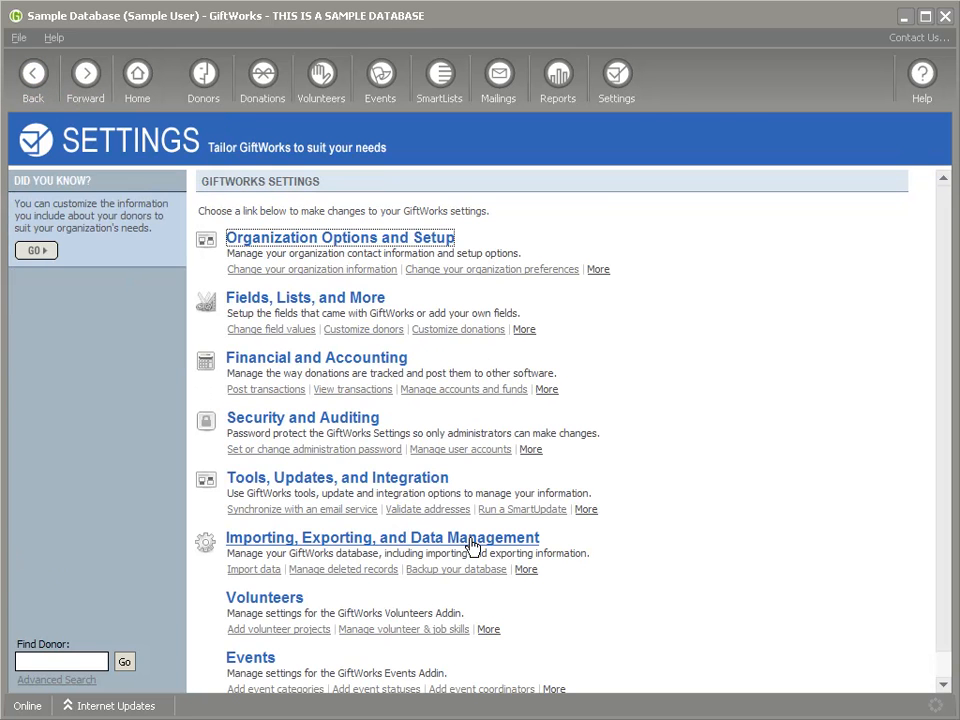
# Step: Scroll down through the Settings overview and back up
pyautogui.scroll(-1, 480, 548)
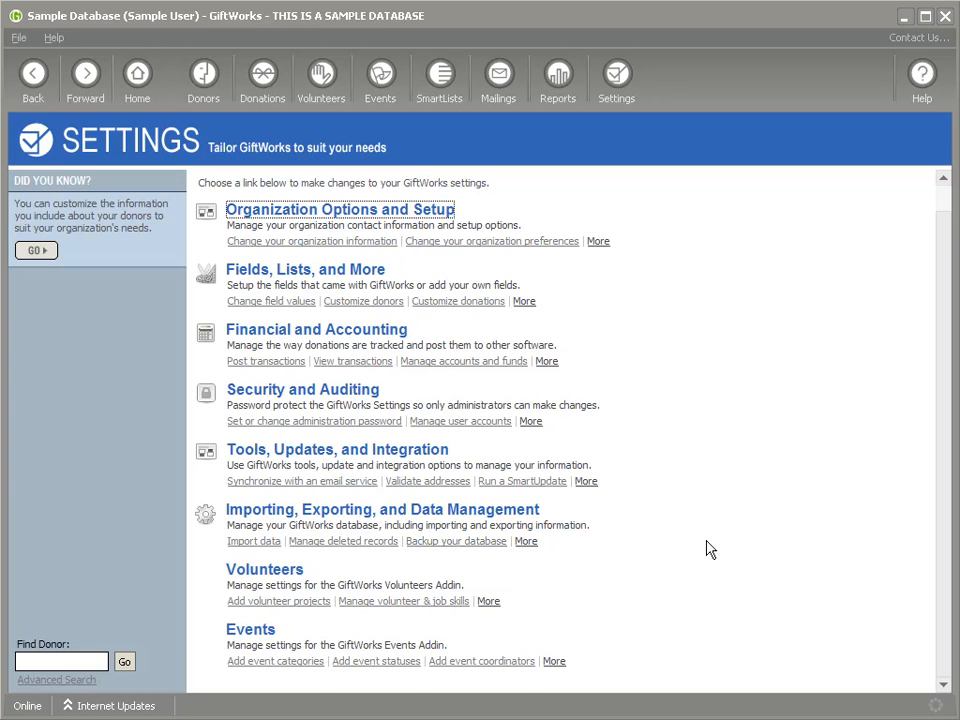
pyautogui.scroll(1, 705, 570)
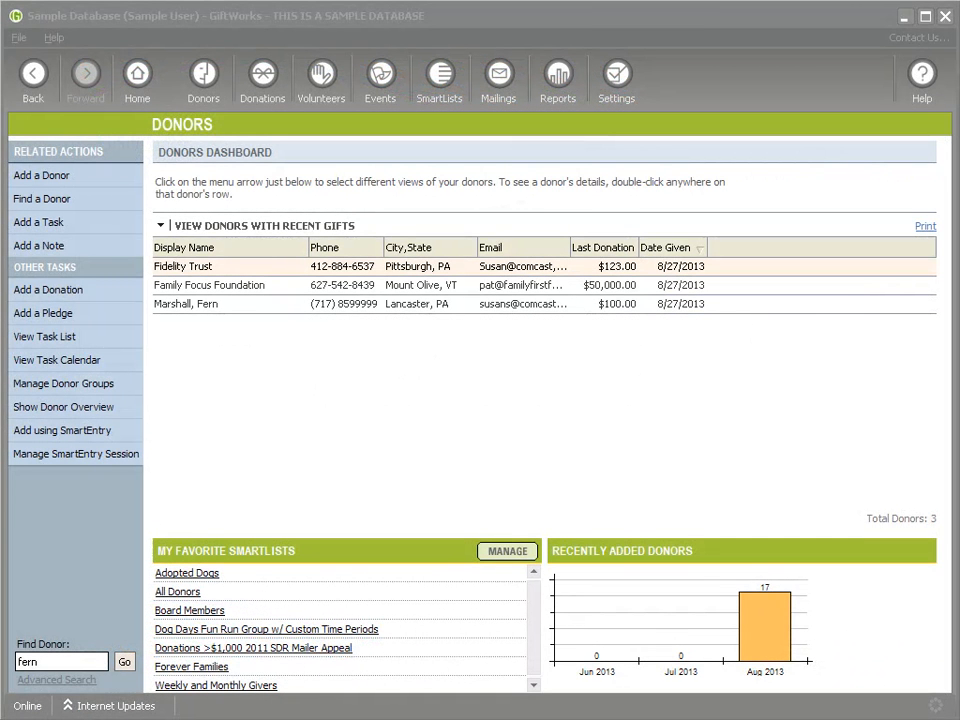
# Step: Open the Dog Days Fun Run Summer 2011 event's Reservations tab from Manage Events
pyautogui.click(383, 80)
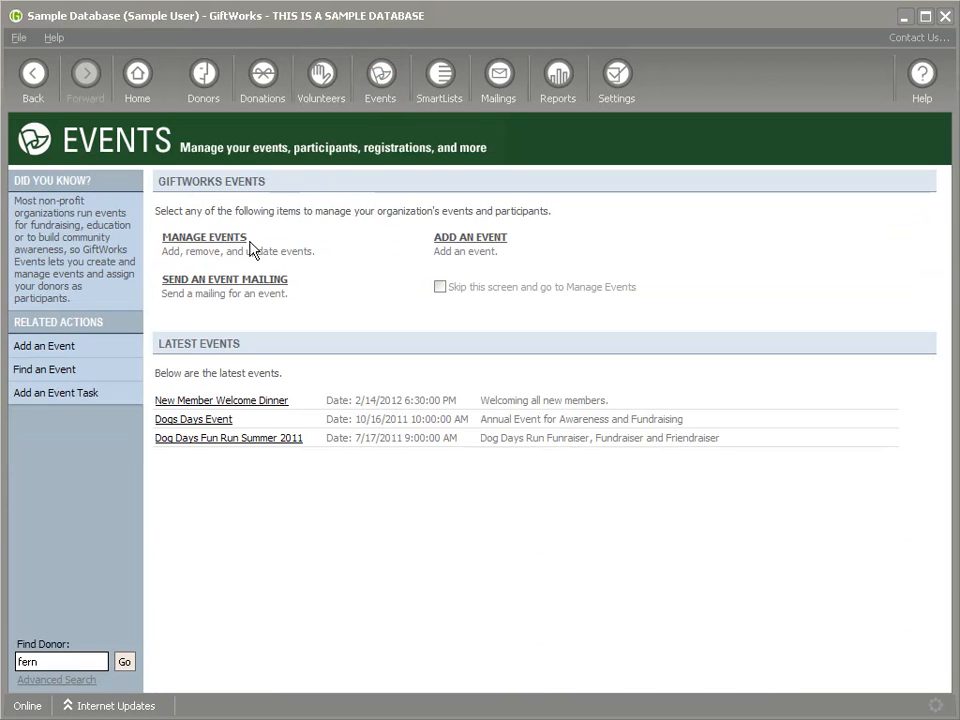
pyautogui.click(212, 244)
pyautogui.click(228, 251)
pyautogui.click(272, 253)
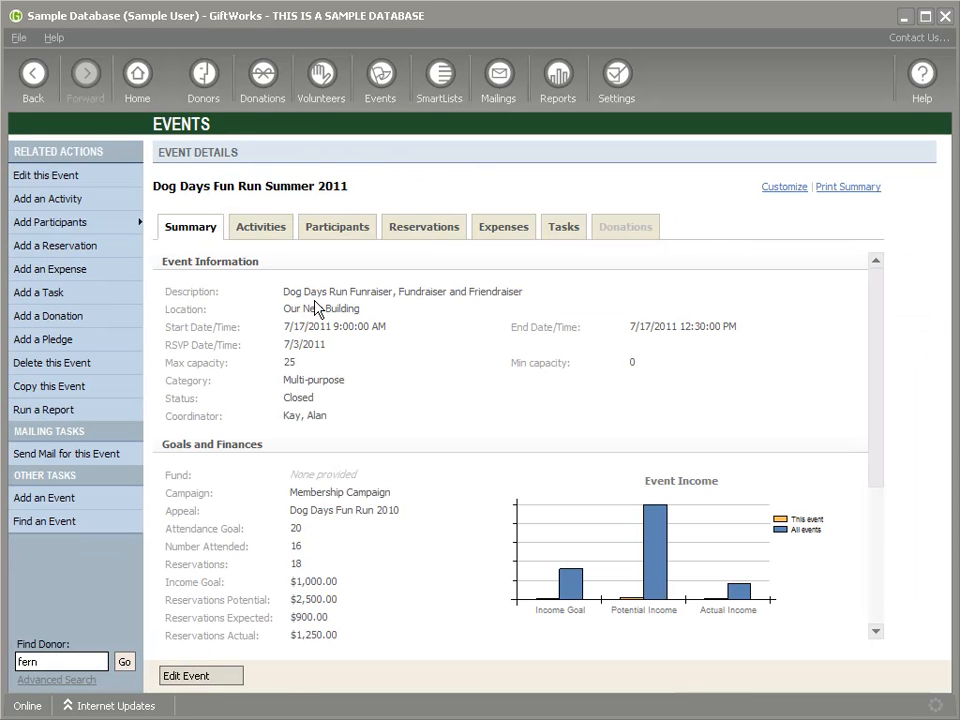
pyautogui.click(437, 227)
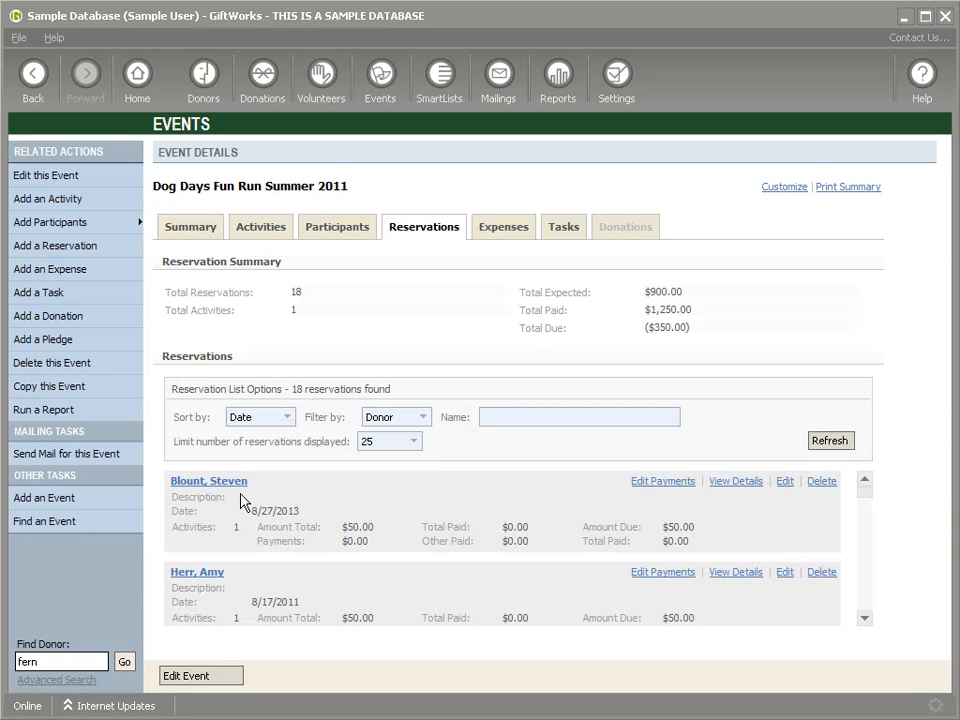
# Step: Check the first reservation's amount, payments and amount due, then edit its payments
pyautogui.doubleClick(344, 526)
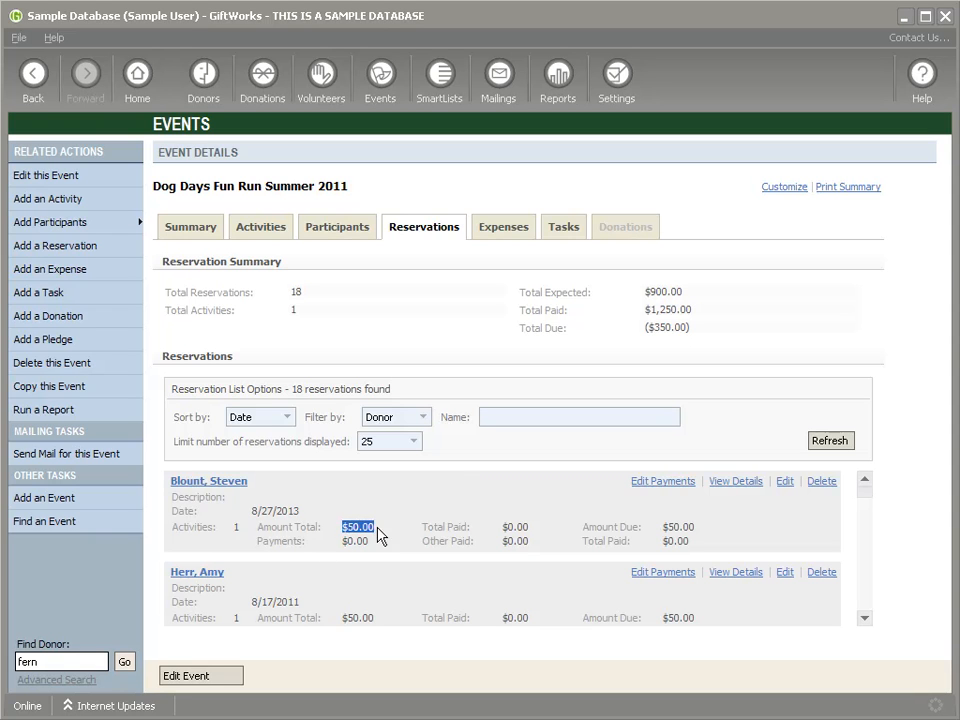
pyautogui.doubleClick(350, 541)
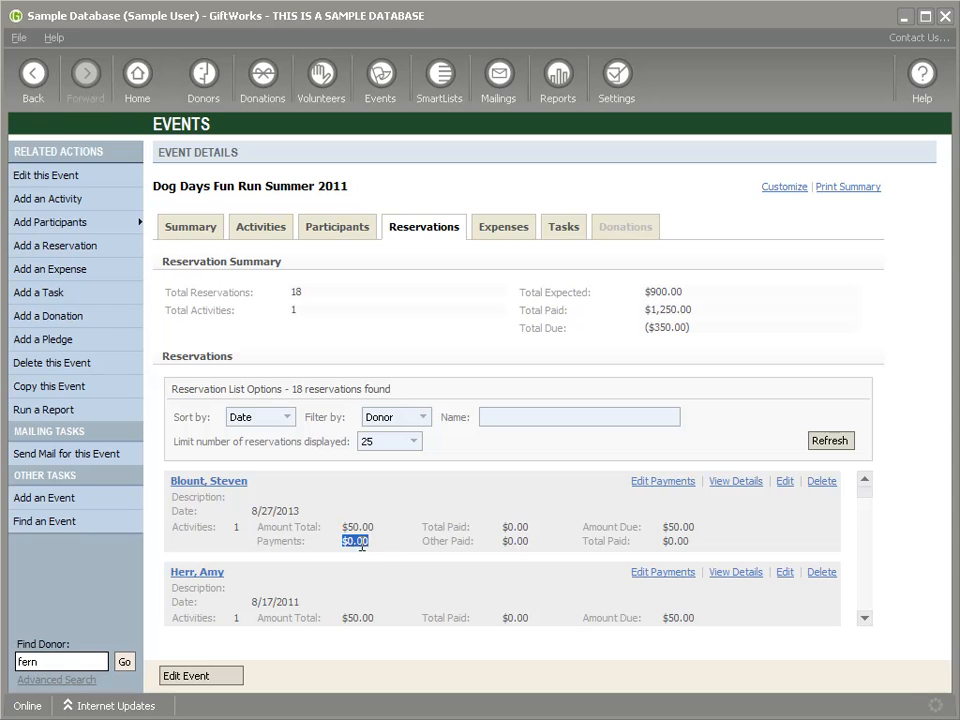
pyautogui.doubleClick(670, 527)
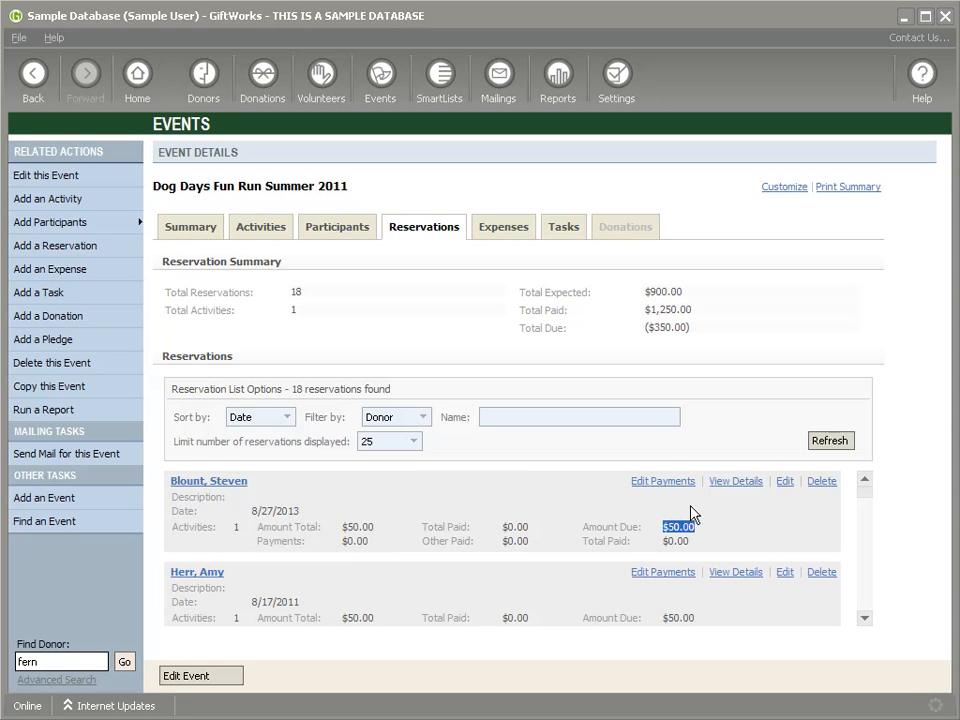
pyautogui.click(662, 485)
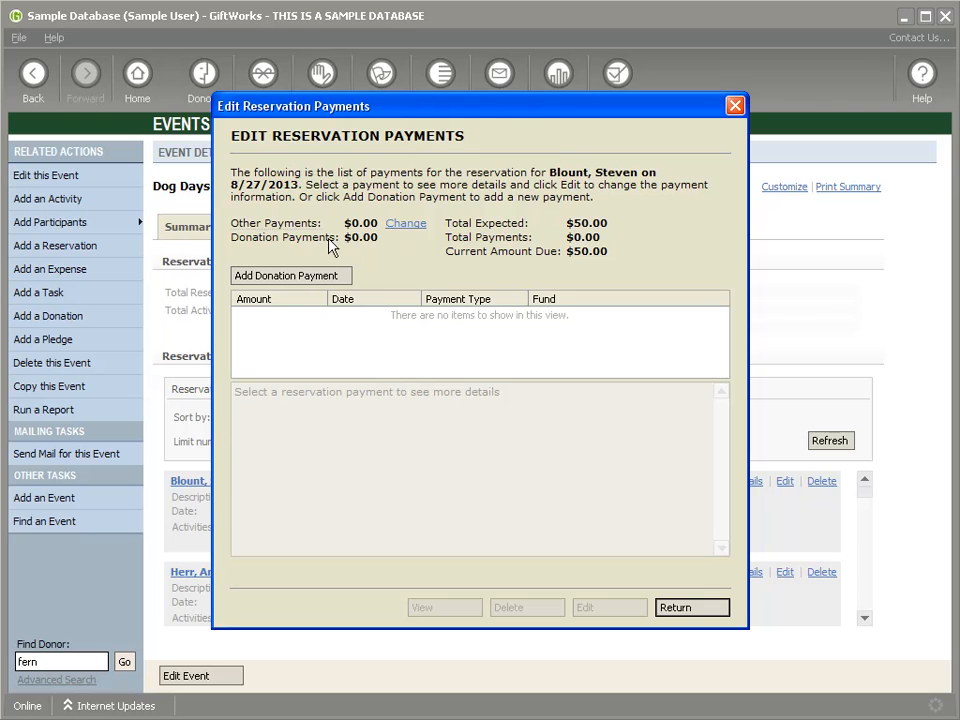
pyautogui.moveTo(307, 230)
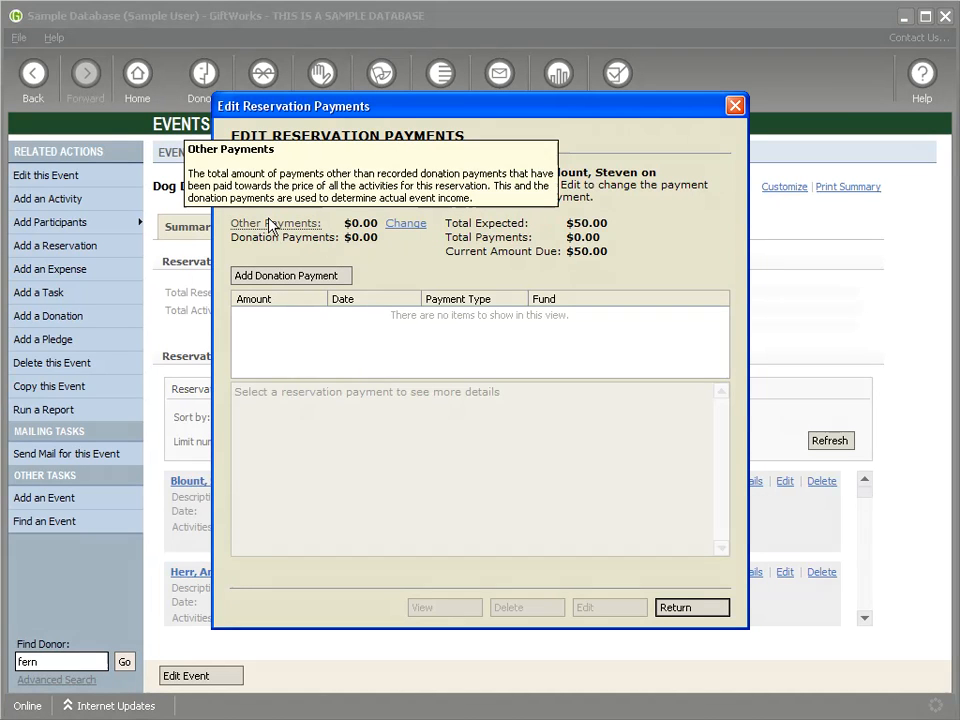
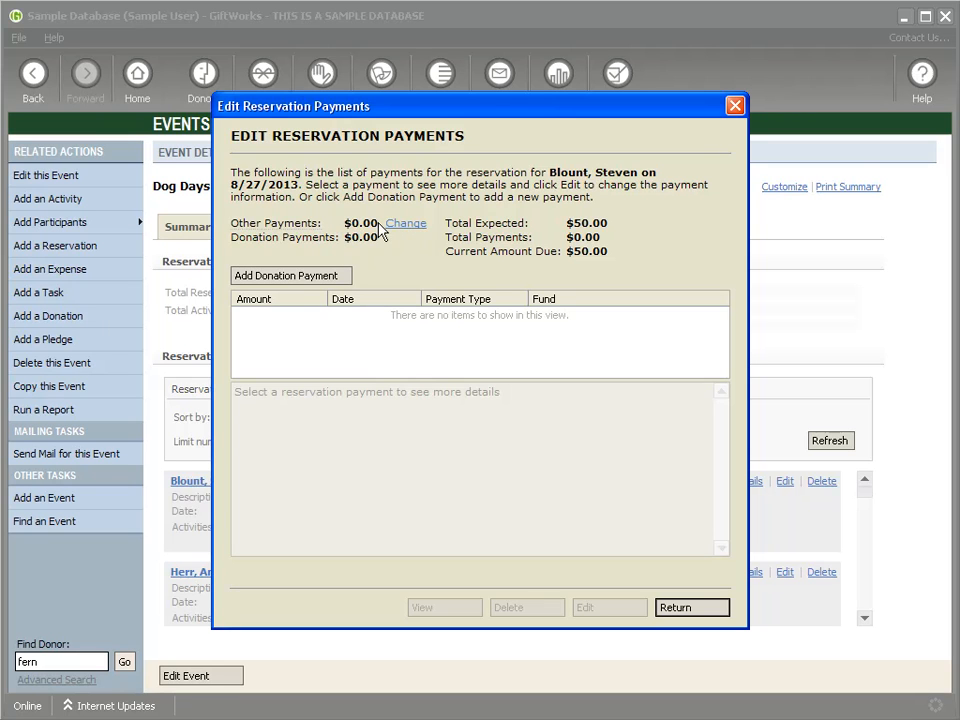
# Step: Record a $50 other payment on the reservation and return to the reservations list
pyautogui.click(410, 225)
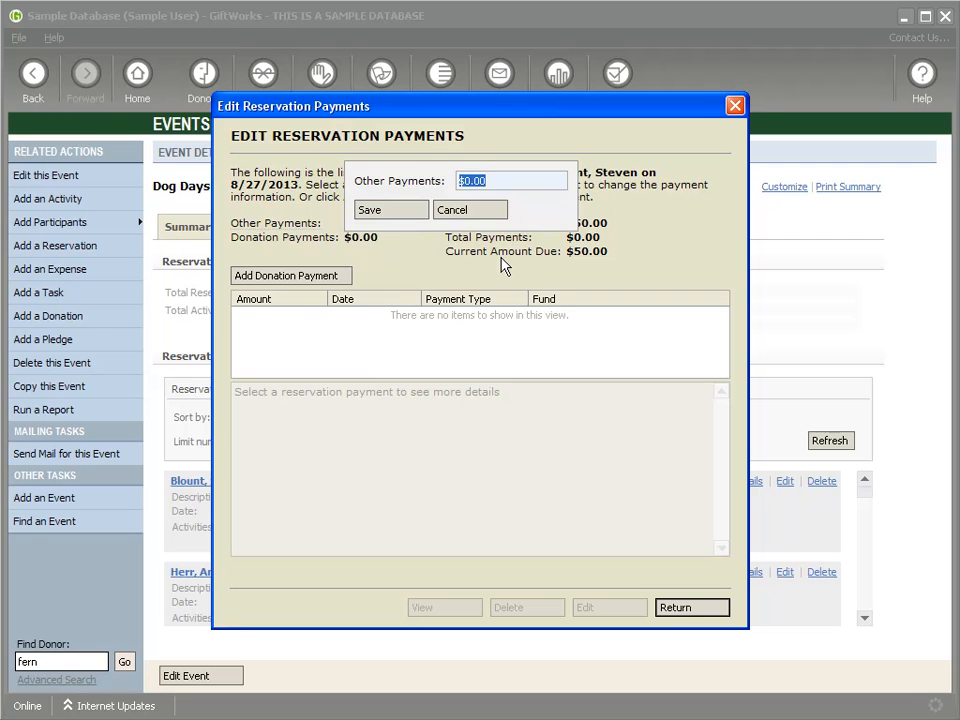
pyautogui.write('$50')
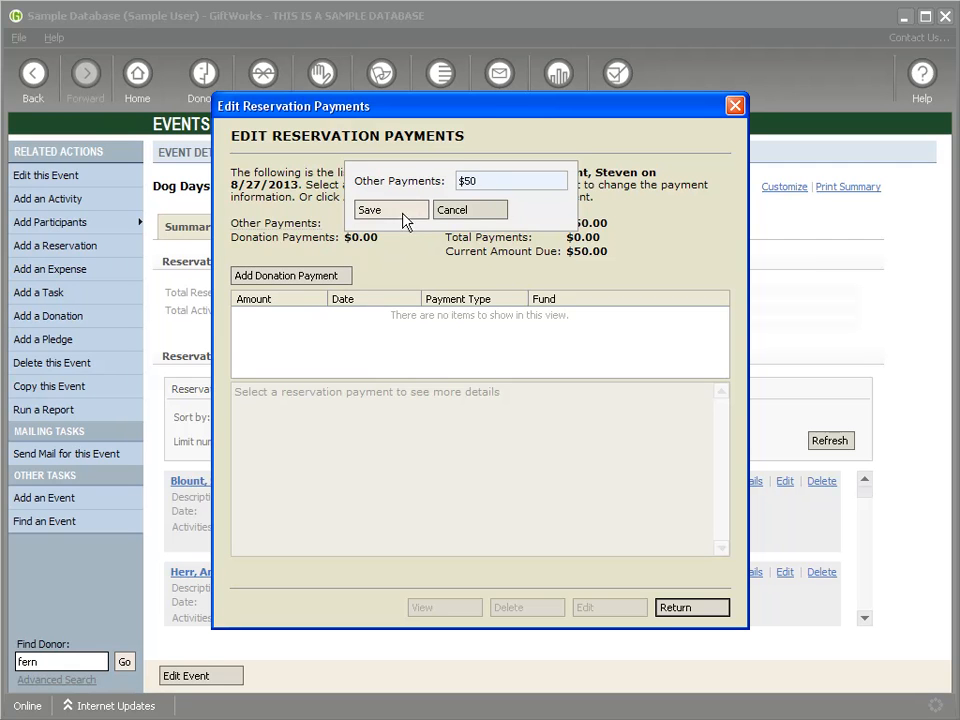
pyautogui.click(412, 212)
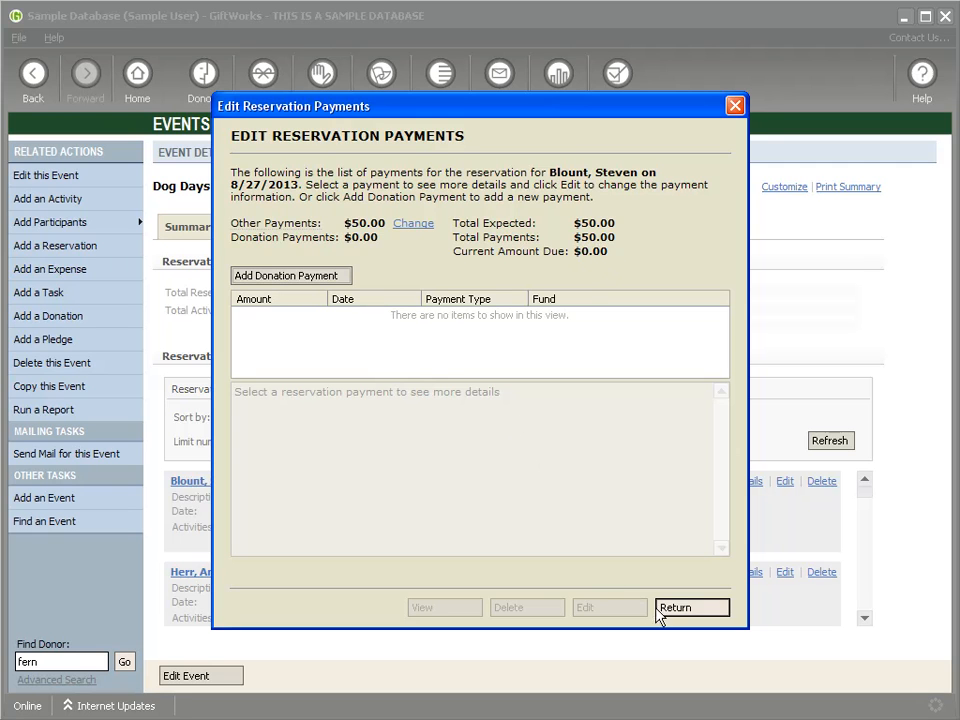
pyautogui.click(688, 609)
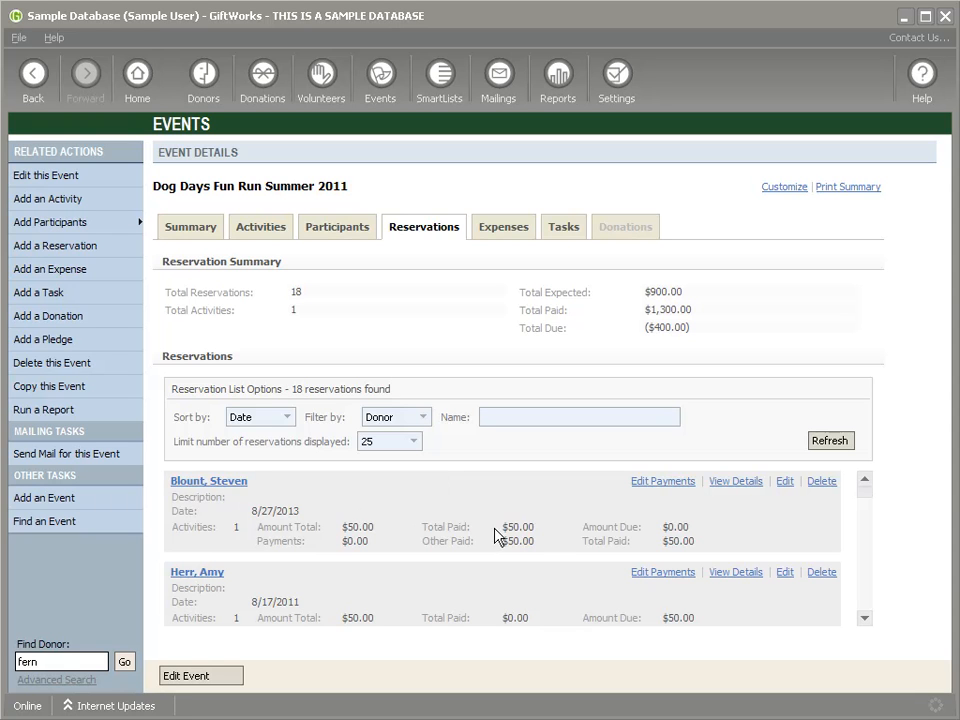
# Step: Point out the reservation's $50.00 amount, $50.00 paid and $0.00 due
pyautogui.doubleClick(352, 527)
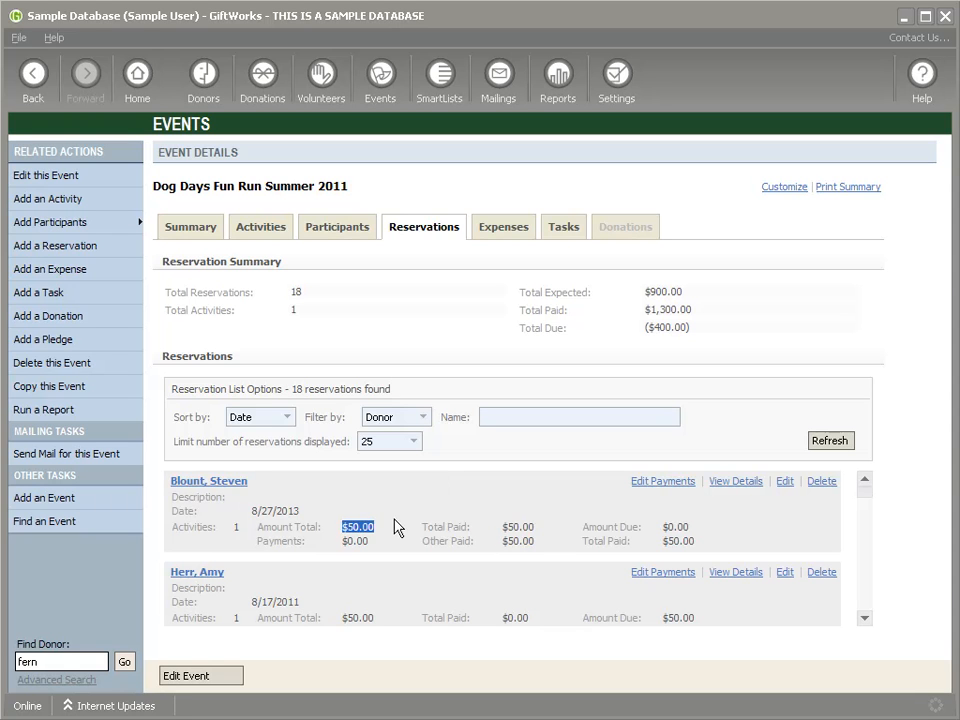
pyautogui.doubleClick(515, 527)
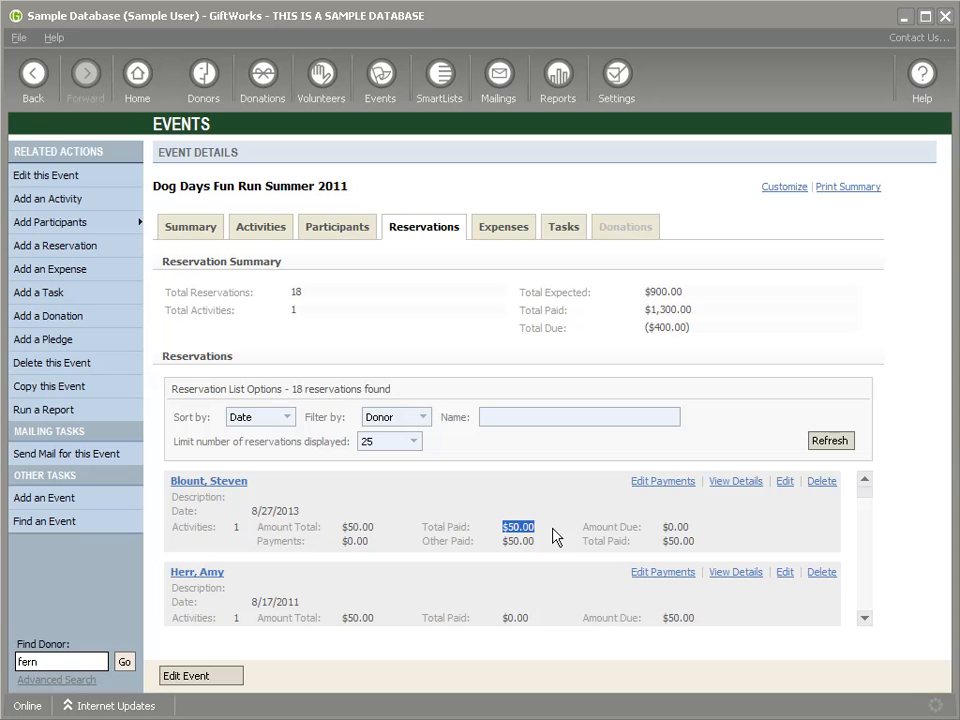
pyautogui.doubleClick(670, 527)
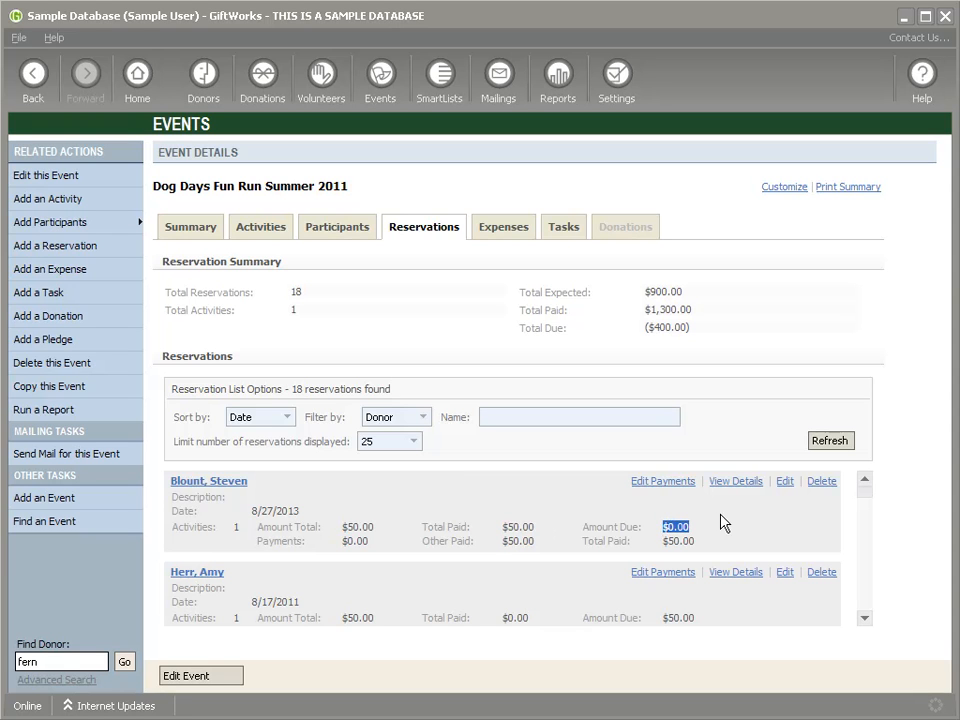
pyautogui.doubleClick(679, 541)
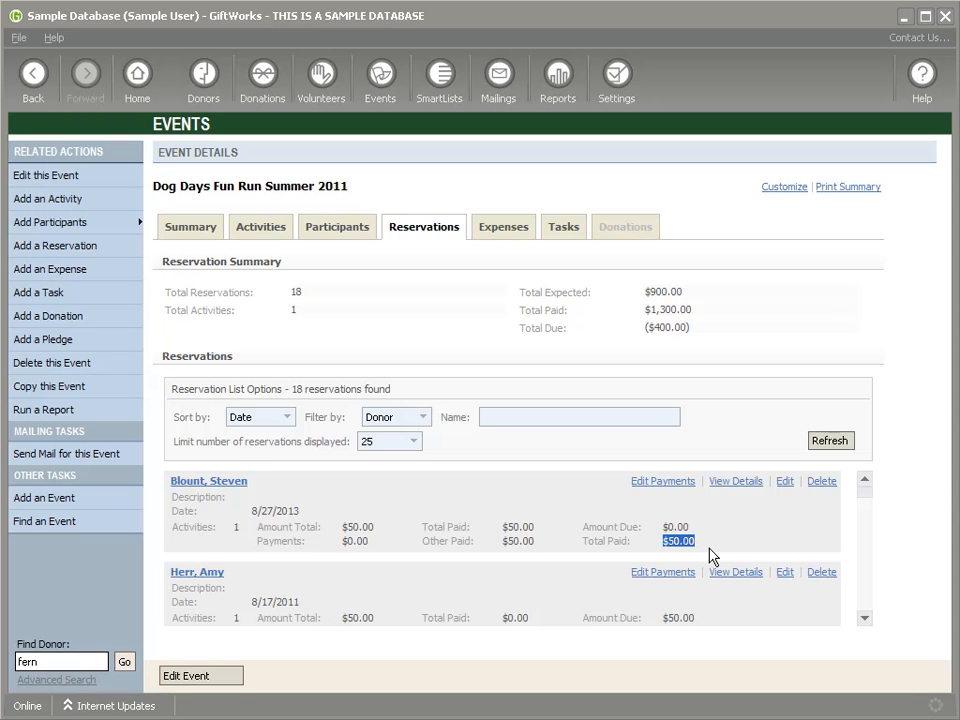
# Step: Reset the 8/27/2013 reservation's other payments to $0
pyautogui.click(664, 483)
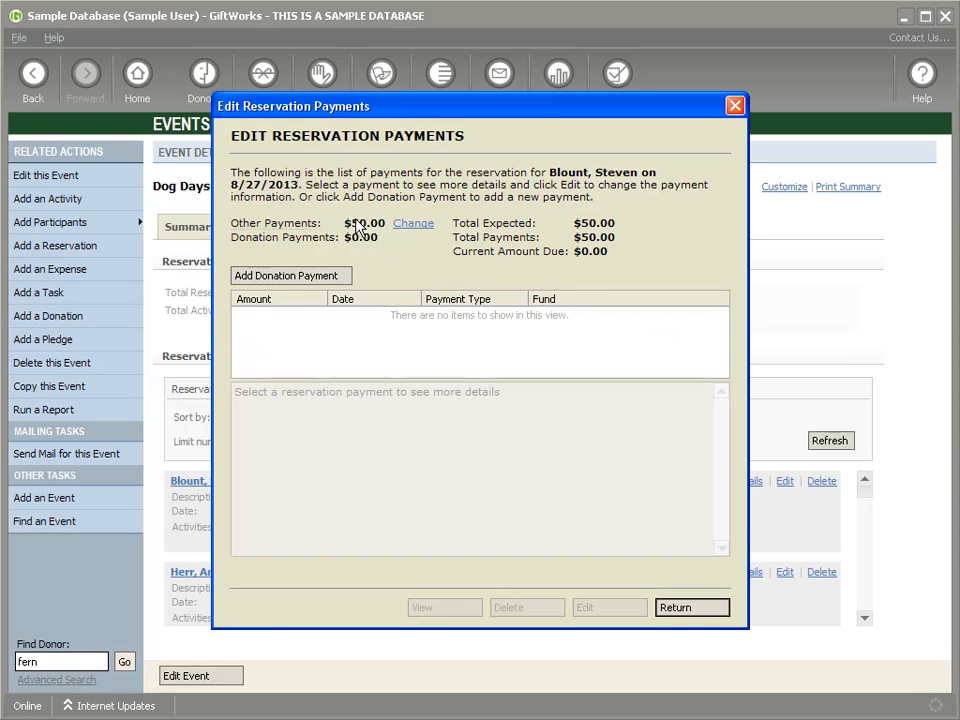
pyautogui.click(414, 223)
pyautogui.write('$0')
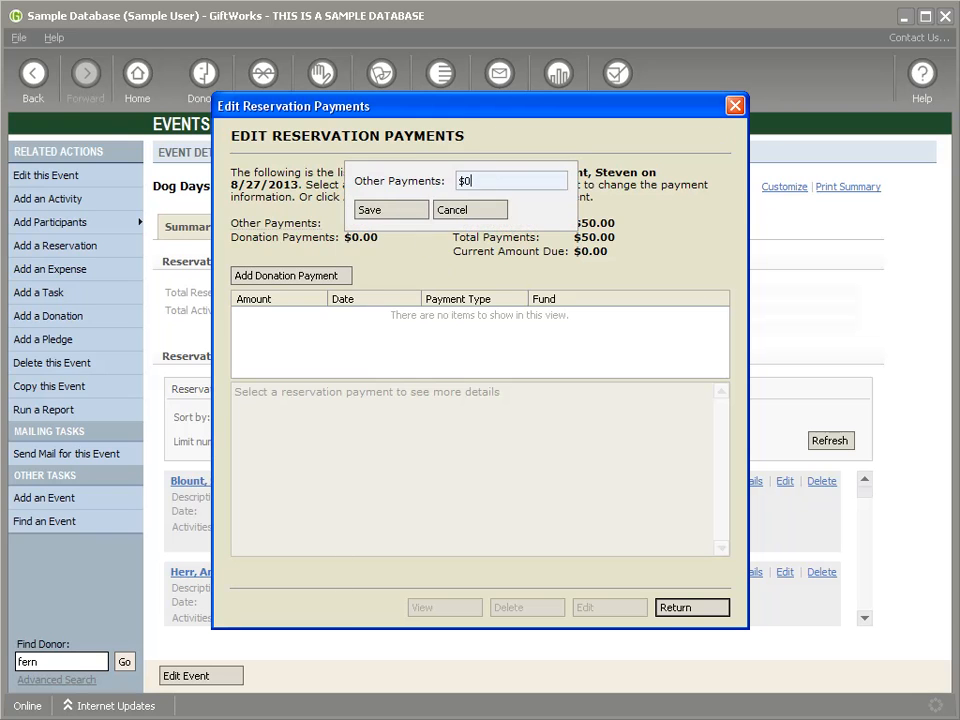
pyautogui.click(404, 213)
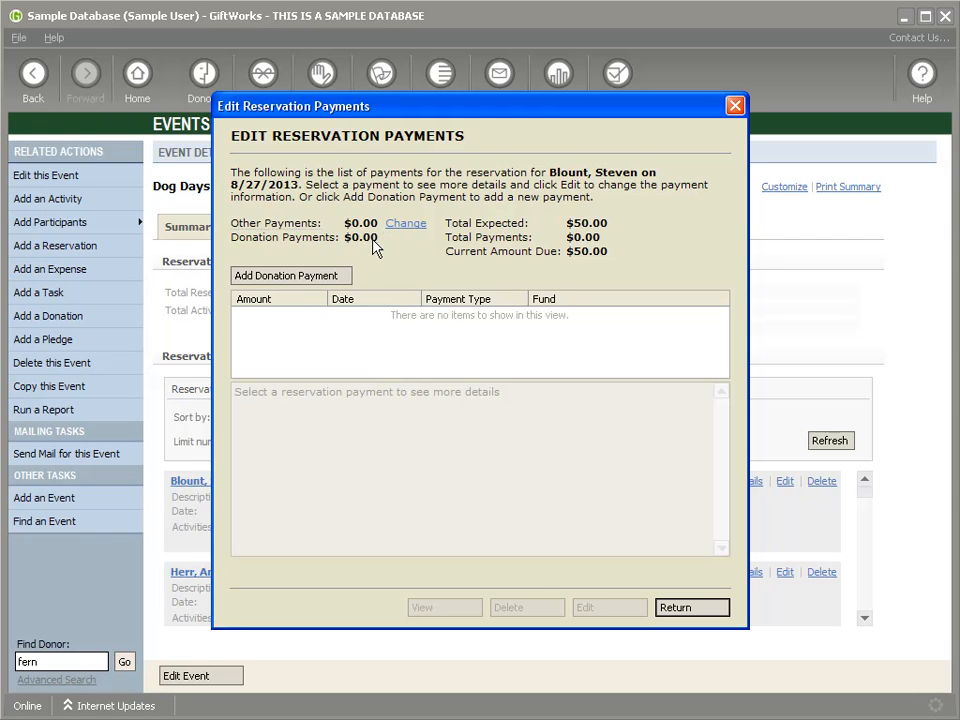
# Step: Add a $10.00 check donation payment, check 123, to the reservation
pyautogui.click(290, 277)
pyautogui.write('$25')
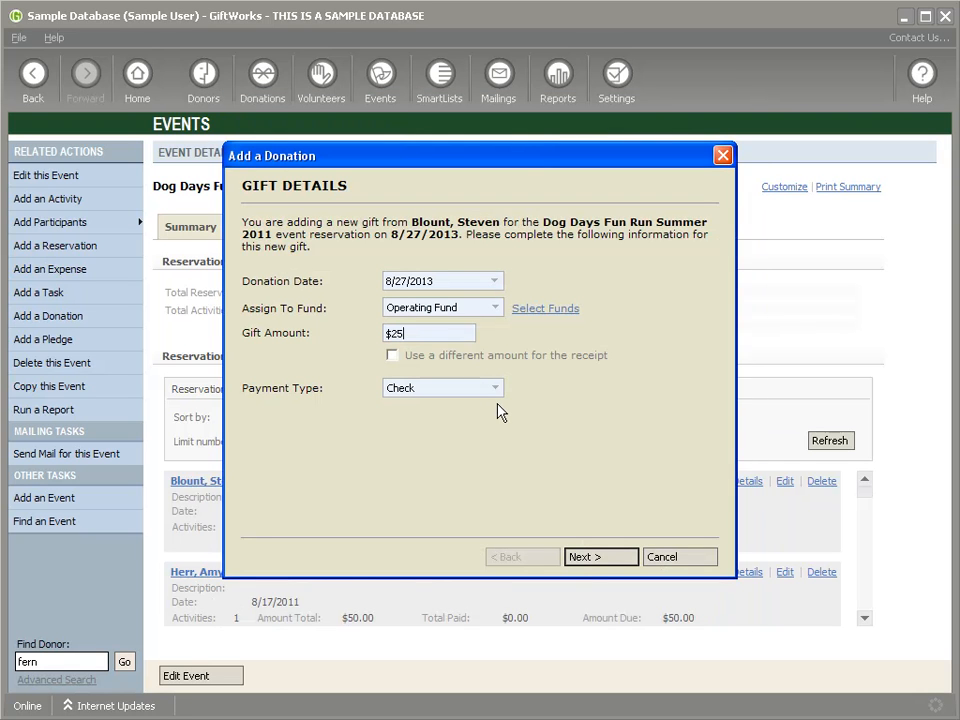
pyautogui.write('10')
pyautogui.click(604, 560)
pyautogui.write('123')
pyautogui.click(596, 557)
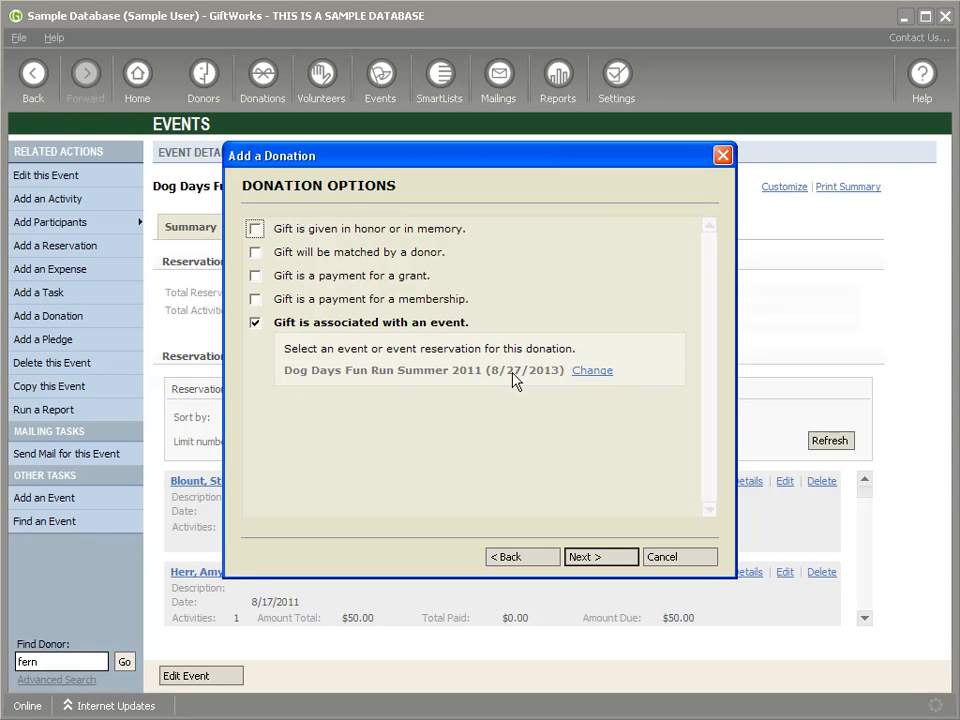
pyautogui.click(601, 563)
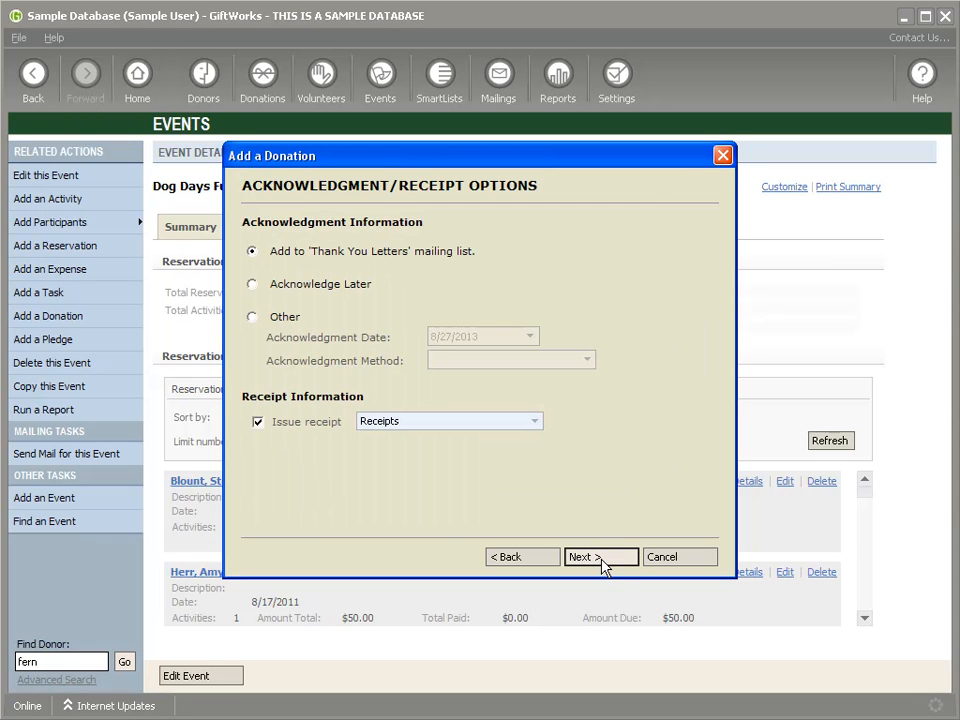
pyautogui.click(601, 567)
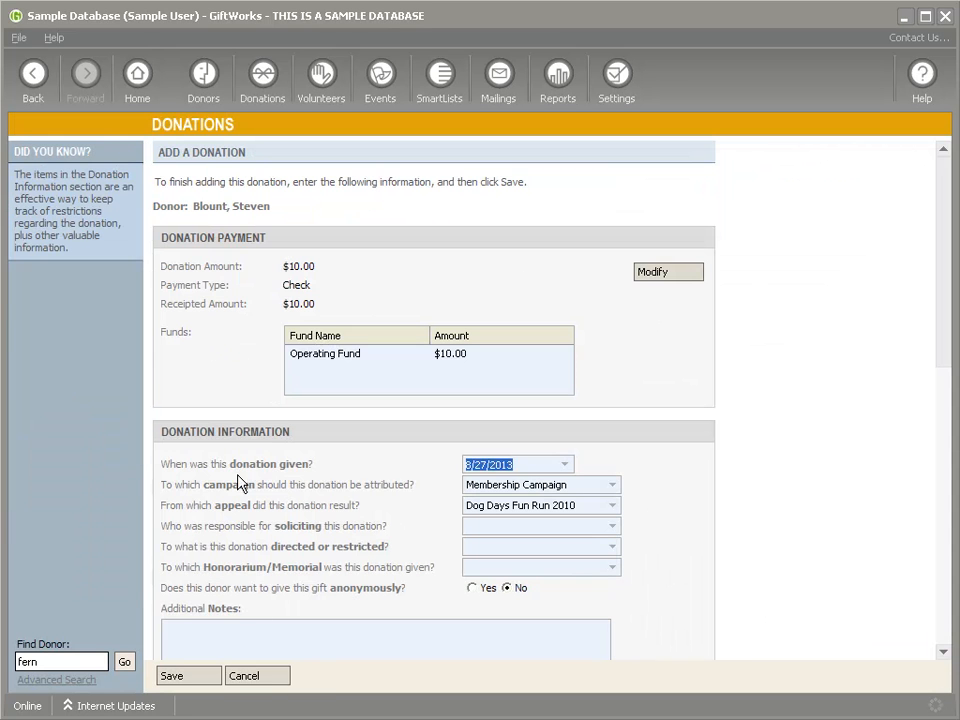
pyautogui.click(204, 677)
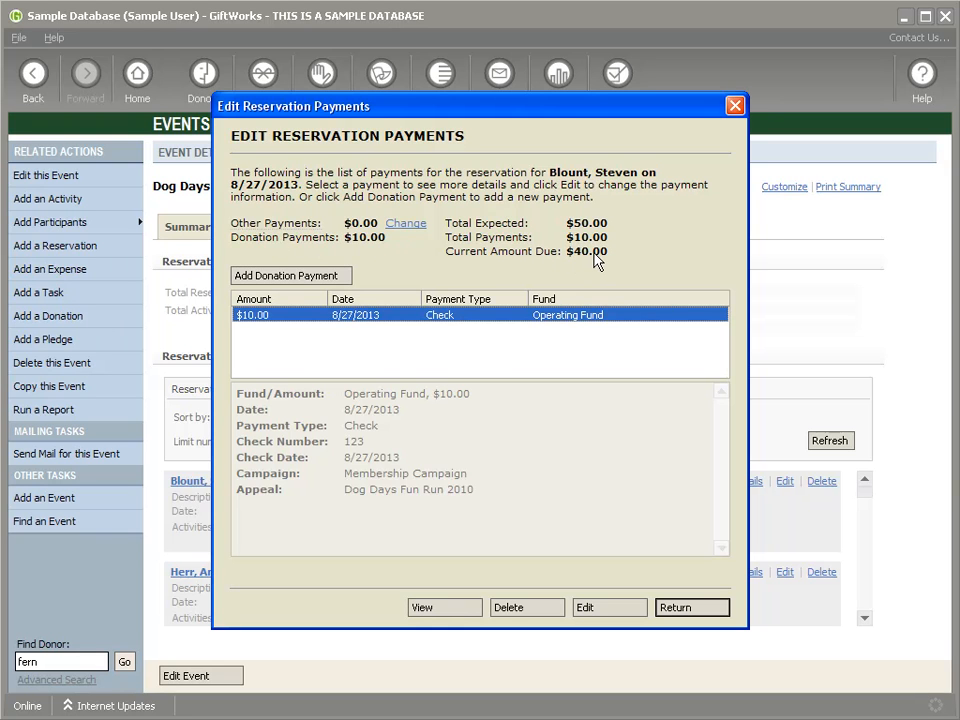
pyautogui.click(410, 224)
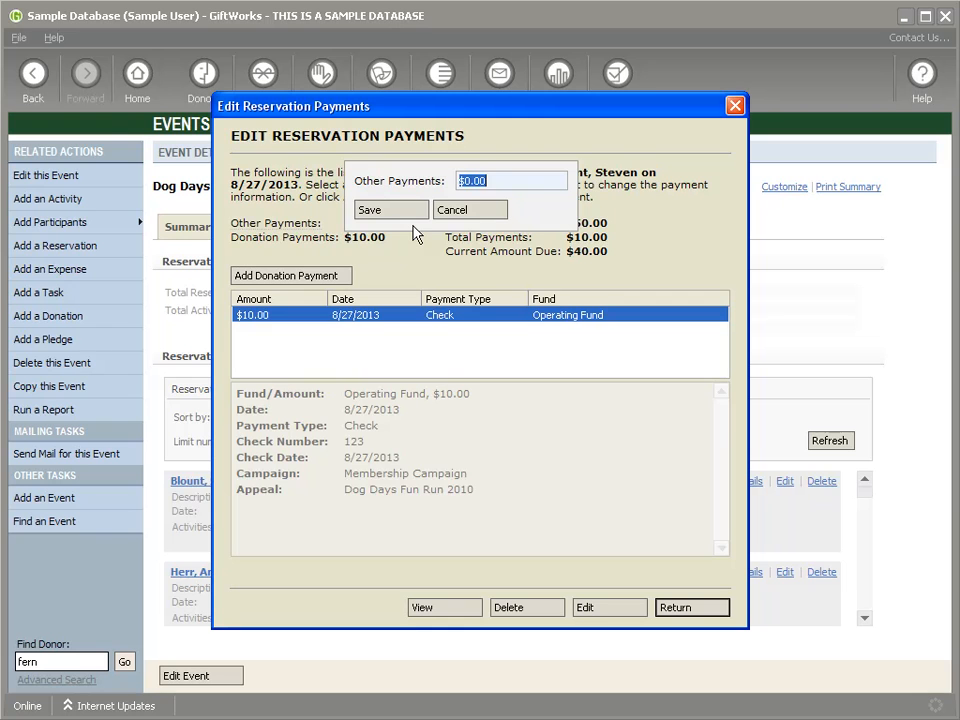
# Step: Try other payments of $40 and $10, reset them to $0.00, and return to the list
pyautogui.write('$40')
pyautogui.click(374, 211)
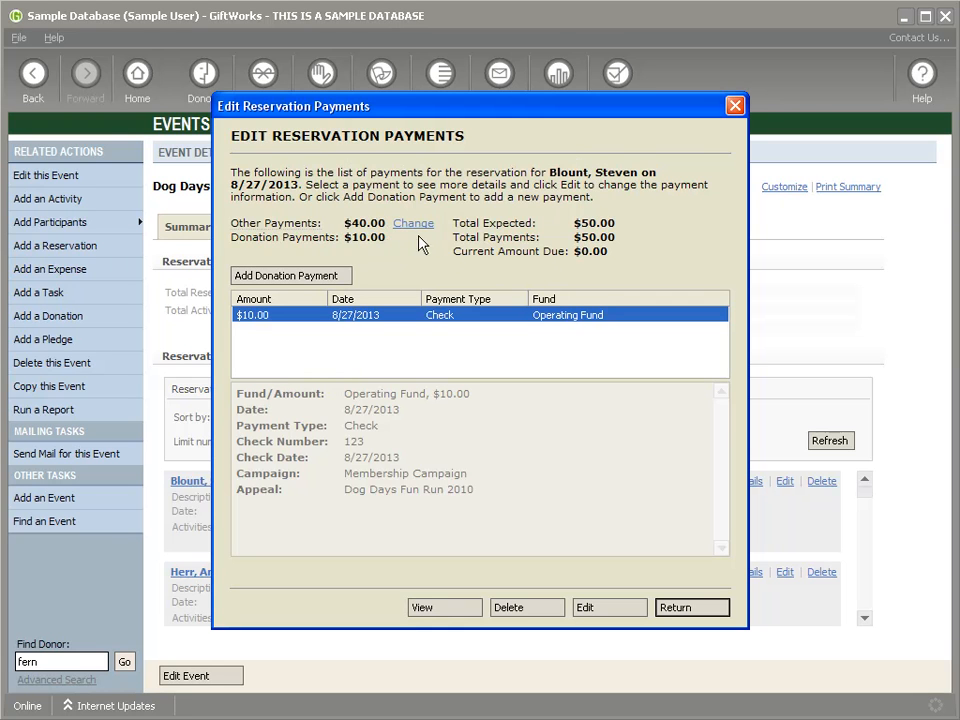
pyautogui.click(412, 224)
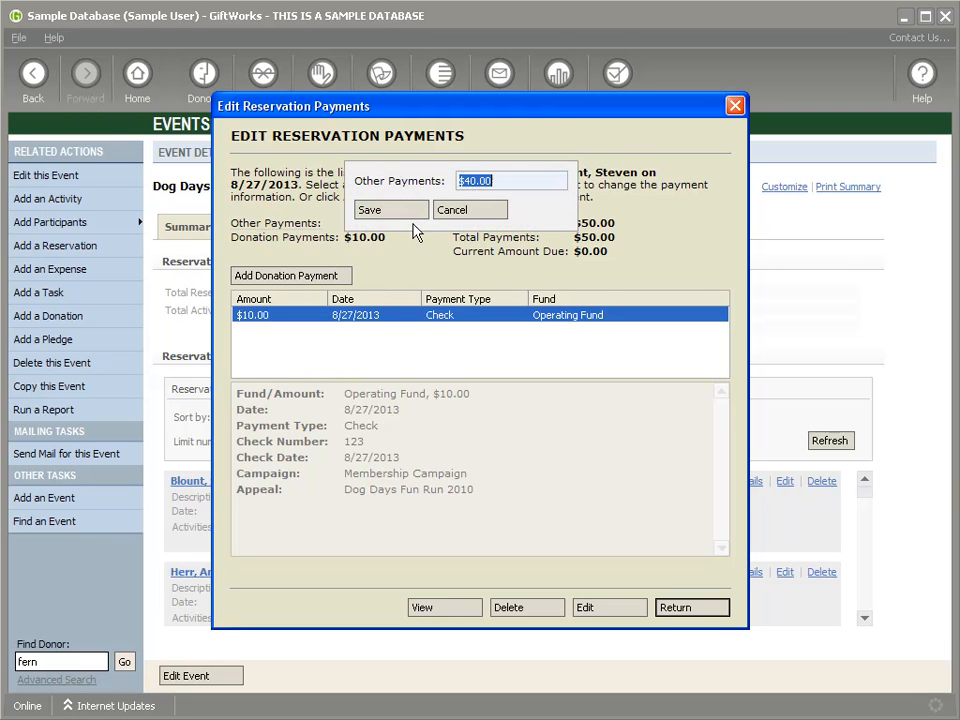
pyautogui.write('$10')
pyautogui.click(394, 212)
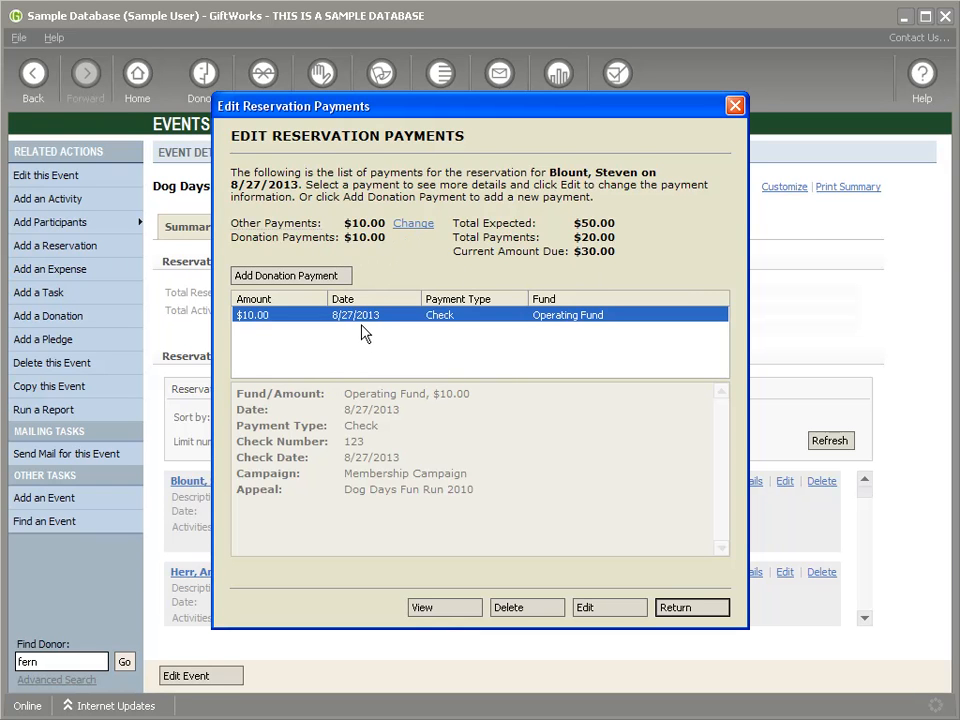
pyautogui.click(413, 224)
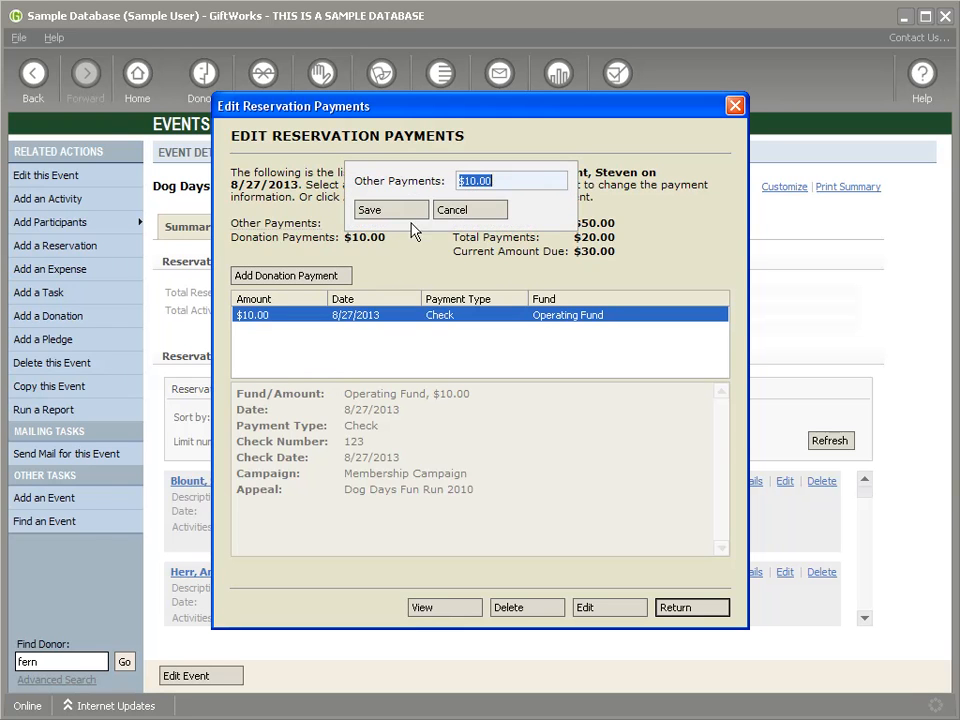
pyautogui.write('$0.00')
pyautogui.click(386, 209)
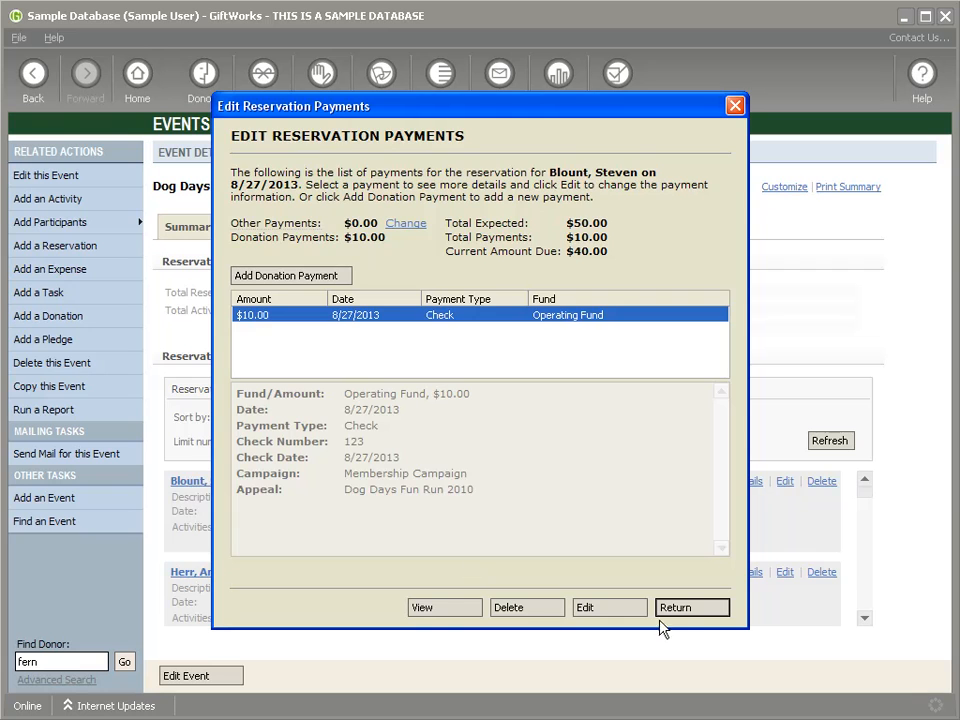
pyautogui.click(688, 610)
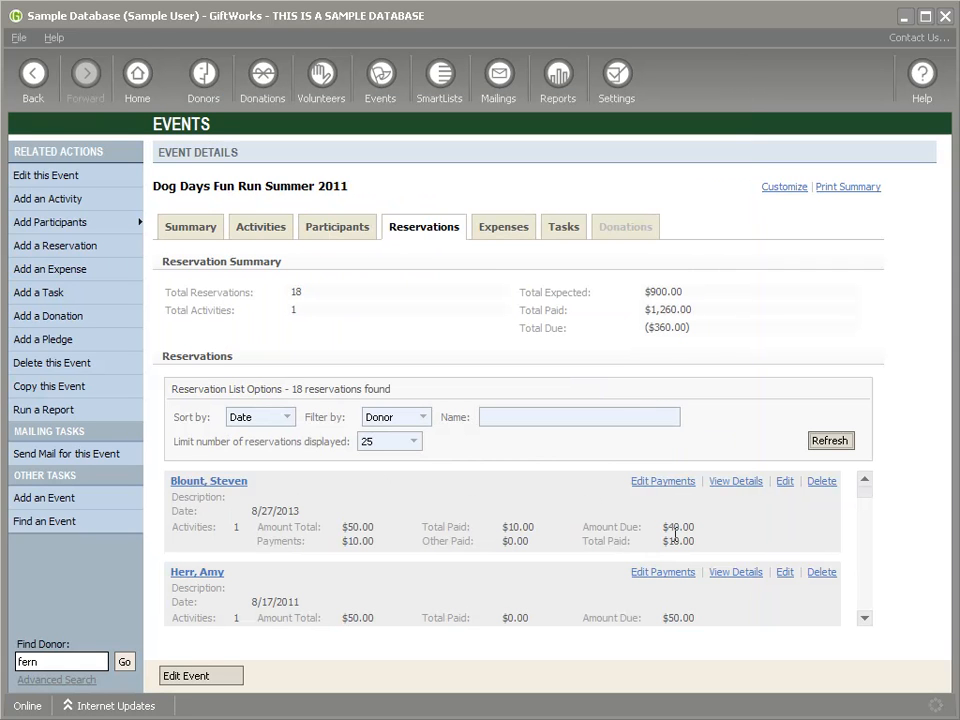
# Step: From the reservation's donor record, start a $40 check donation
pyautogui.click(208, 483)
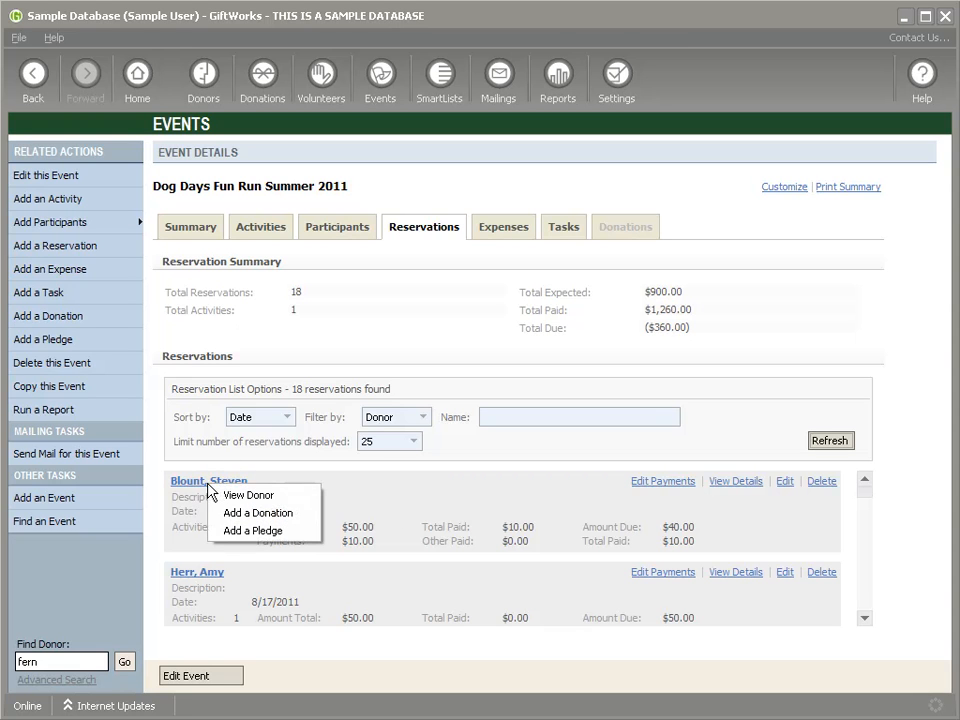
pyautogui.click(252, 496)
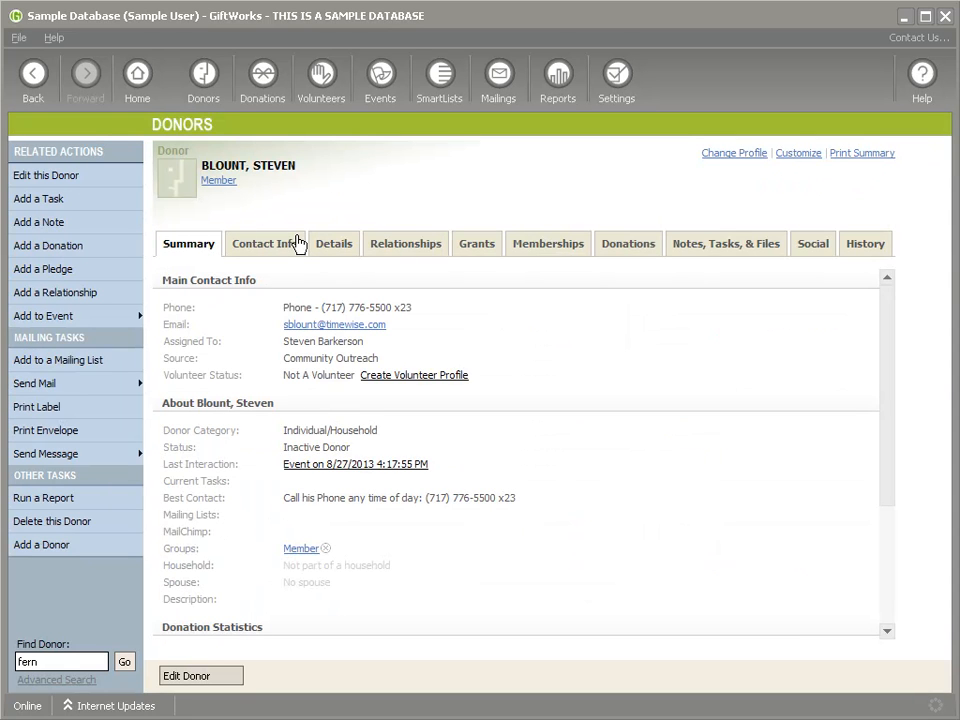
pyautogui.click(51, 247)
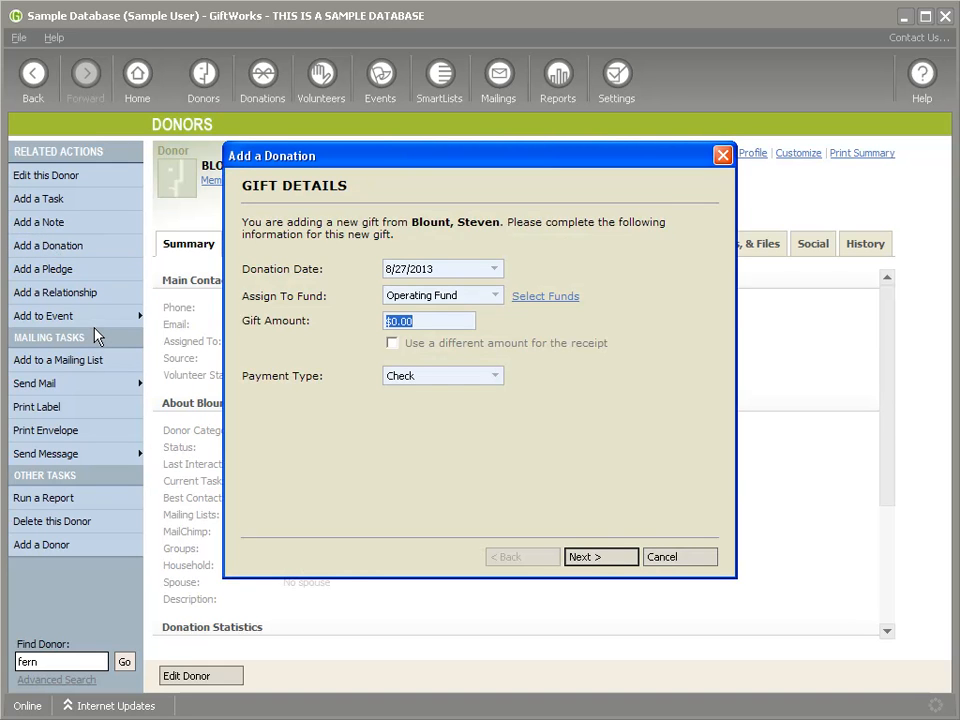
pyautogui.write('40')
pyautogui.click(600, 558)
pyautogui.click(600, 558)
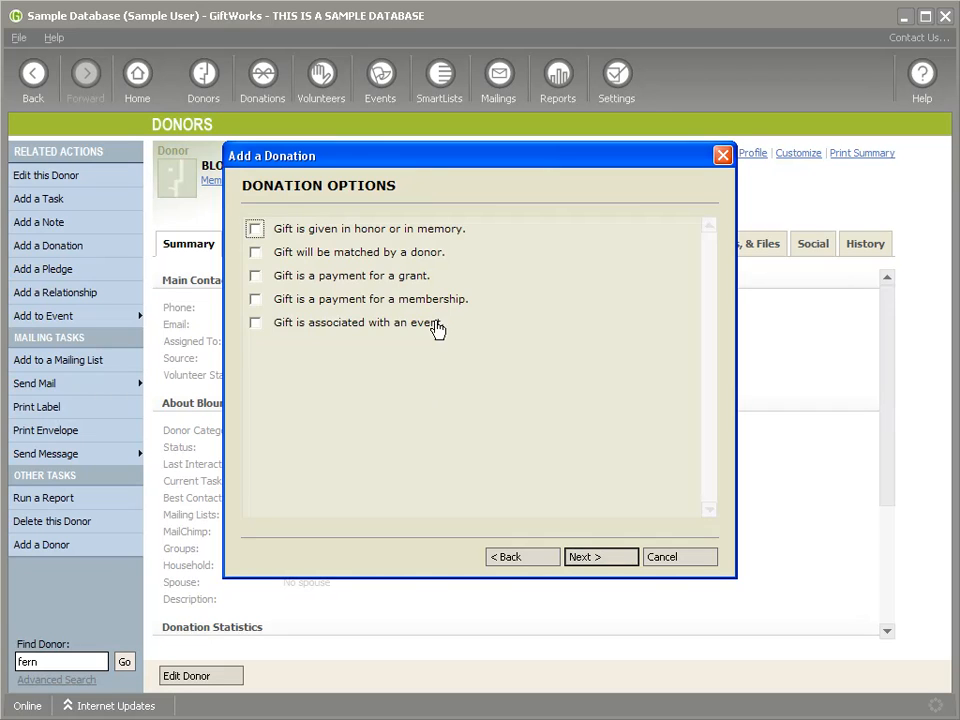
# Step: Make the gift an event reservation payment for the Dog Days Fun Run 8/27/2013 reservation
pyautogui.moveTo(429, 160); pyautogui.dragTo(470, 198)
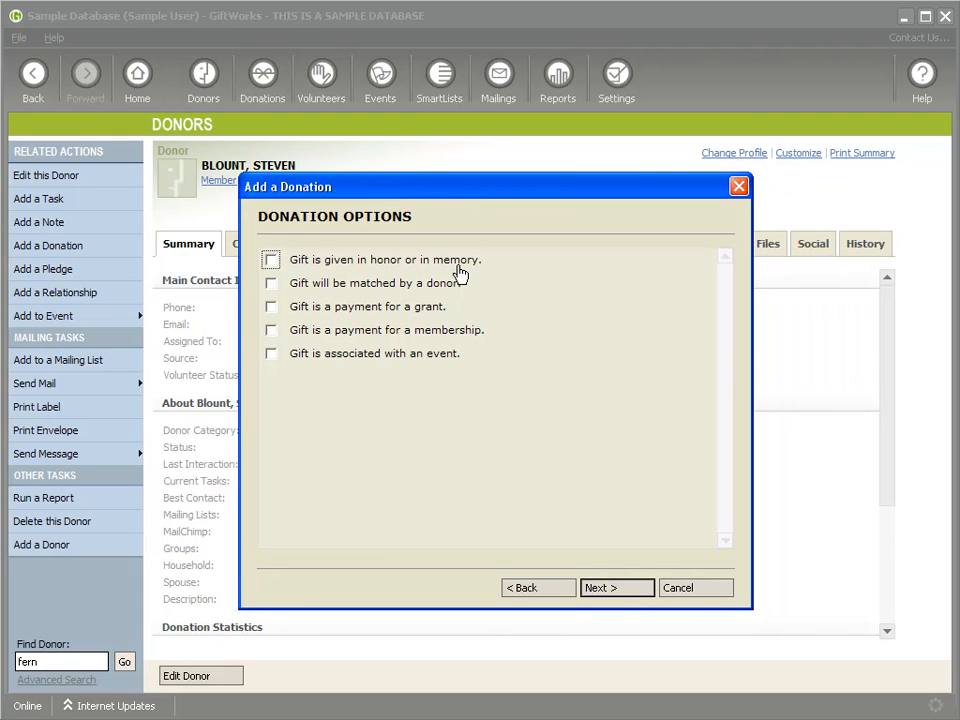
pyautogui.click(272, 355)
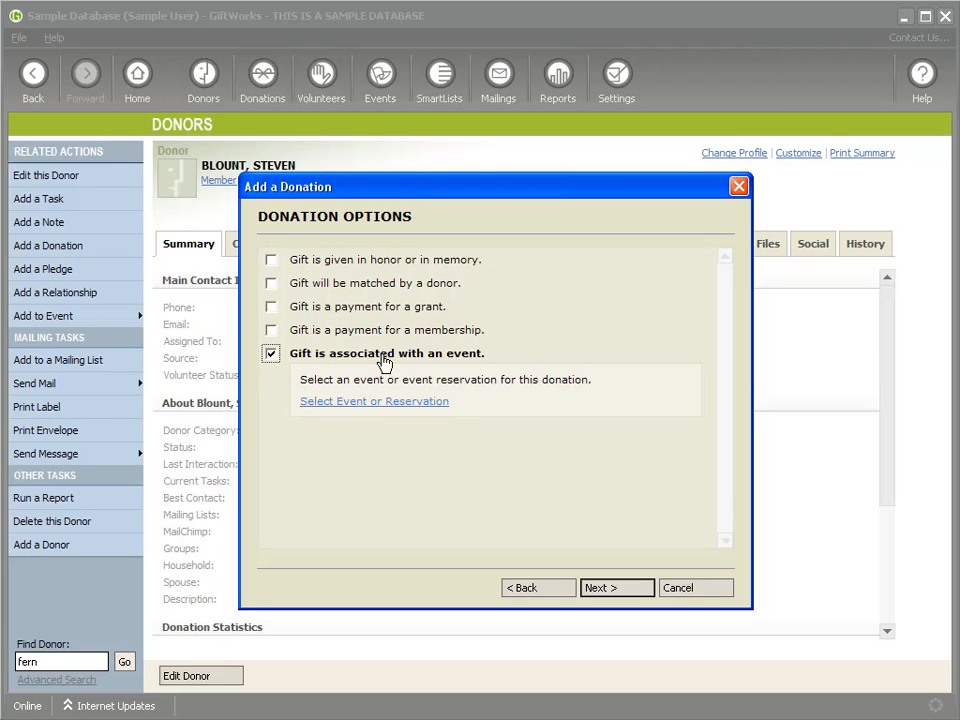
pyautogui.click(340, 404)
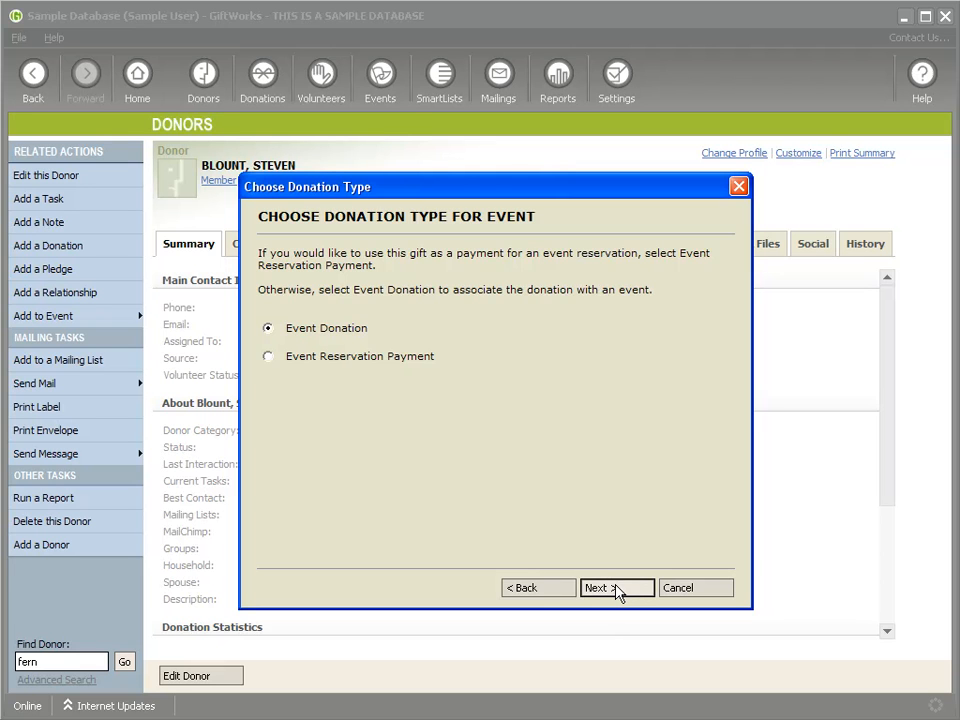
pyautogui.click(546, 589)
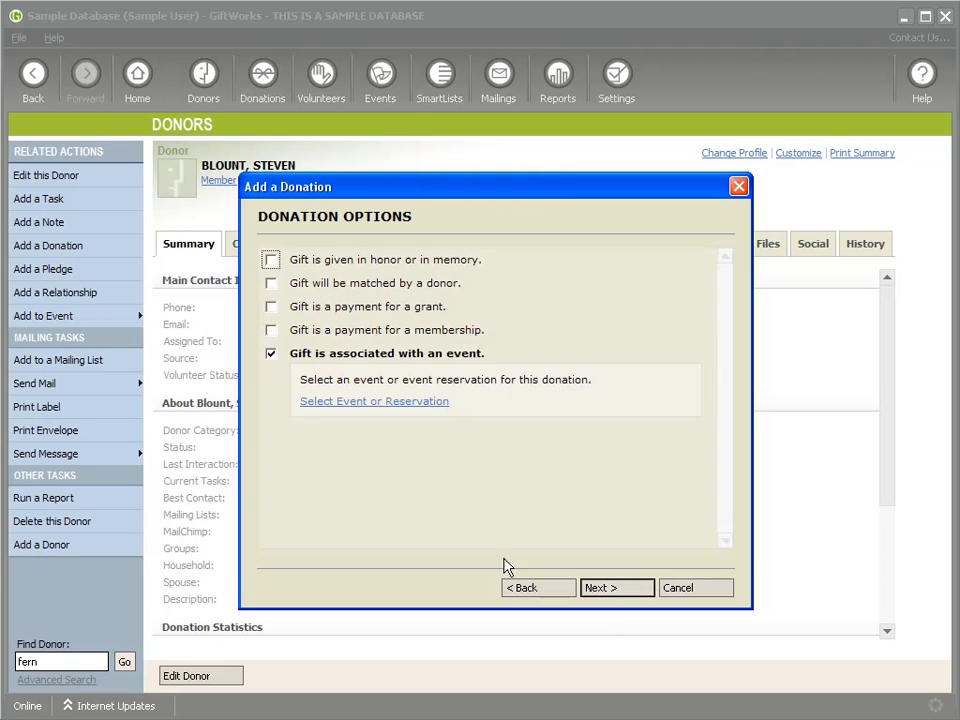
pyautogui.click(370, 404)
pyautogui.click(270, 357)
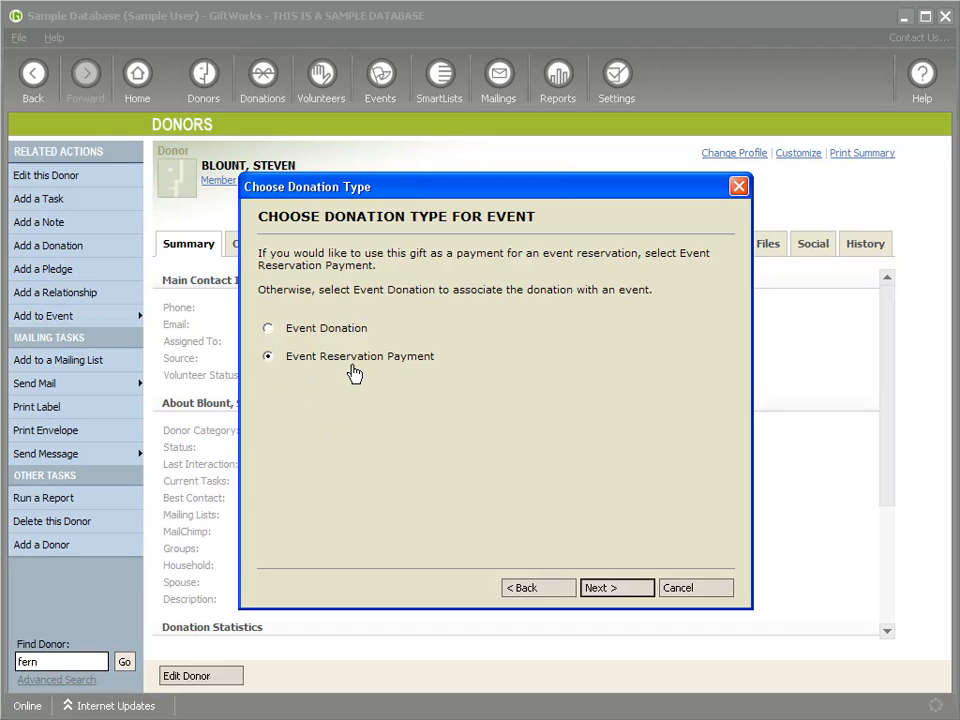
pyautogui.click(606, 587)
pyautogui.doubleClick(368, 282)
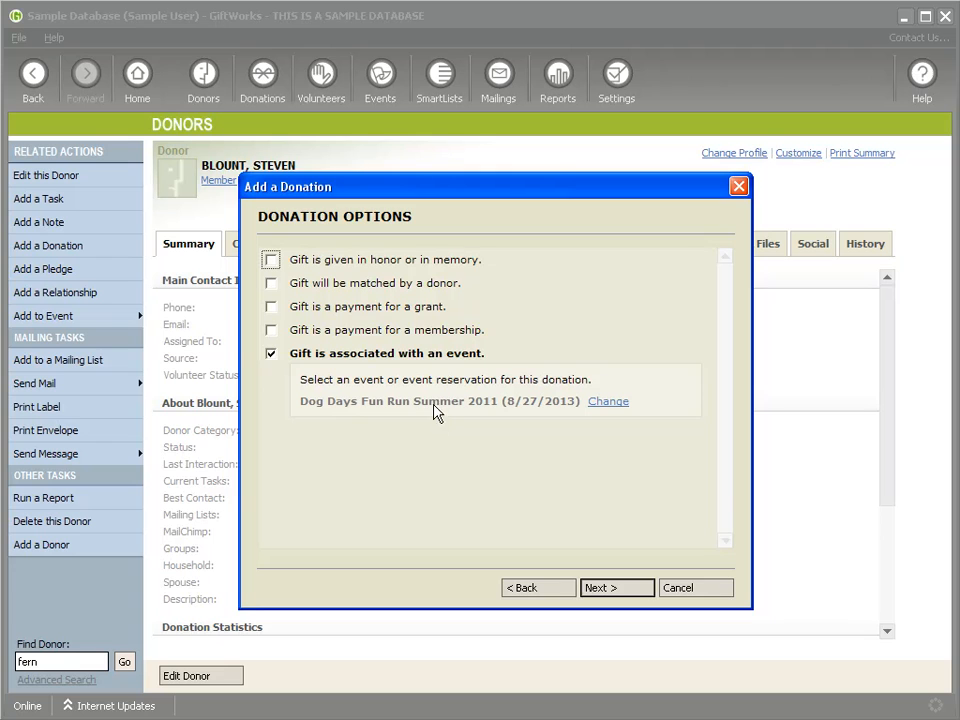
pyautogui.click(609, 590)
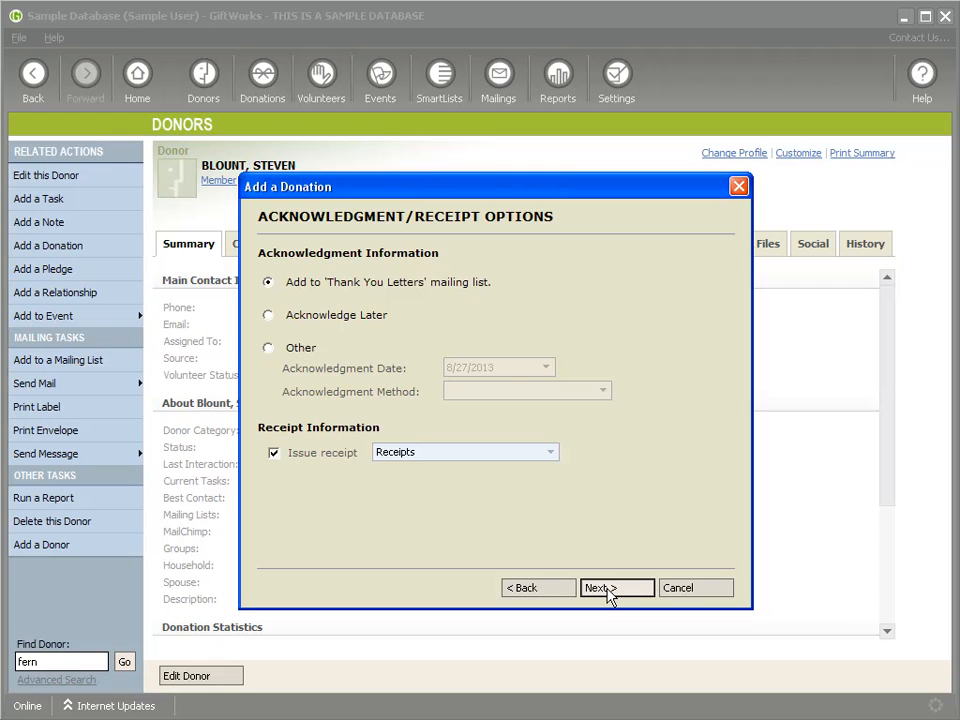
pyautogui.click(609, 590)
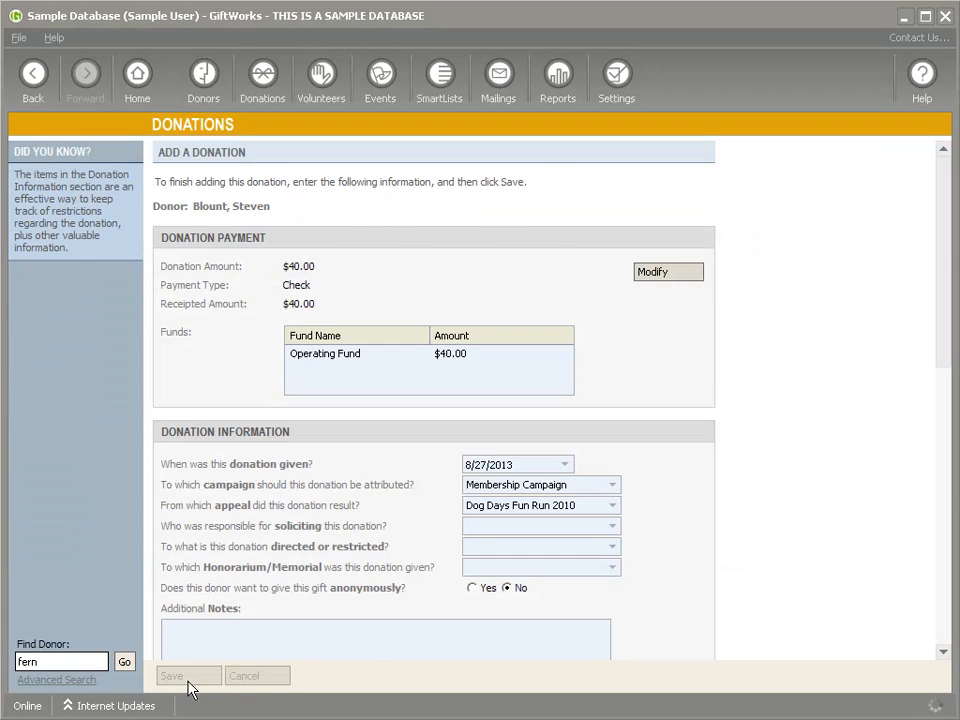
# Step: Save the $40.00 gift and open the Dog Days Fun Run Summer 2011 reservations
pyautogui.click(210, 675)
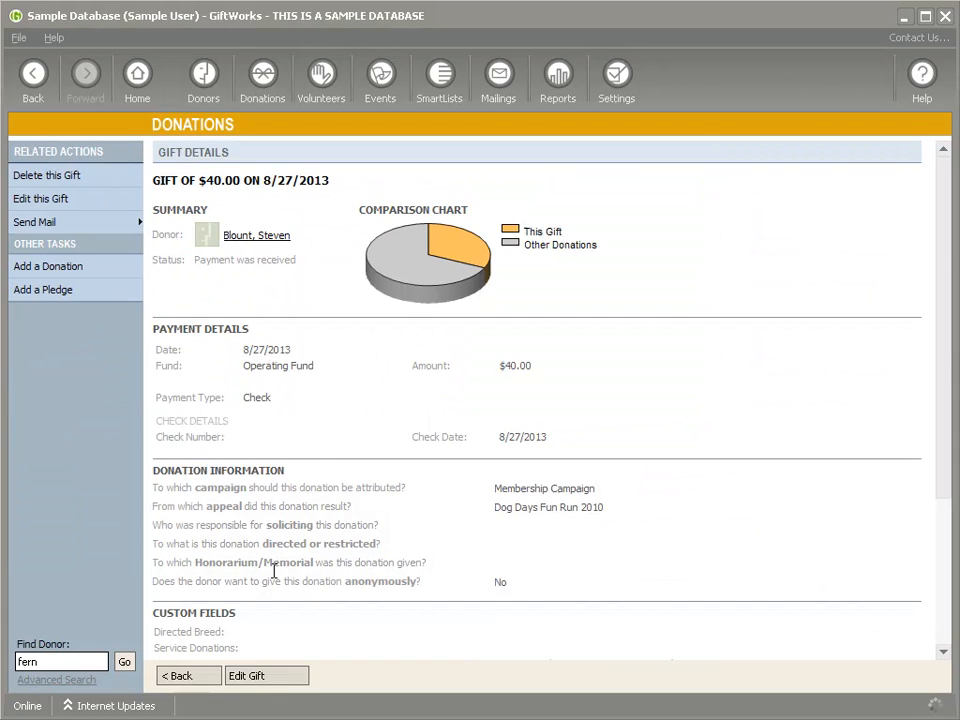
pyautogui.click(381, 76)
pyautogui.click(238, 438)
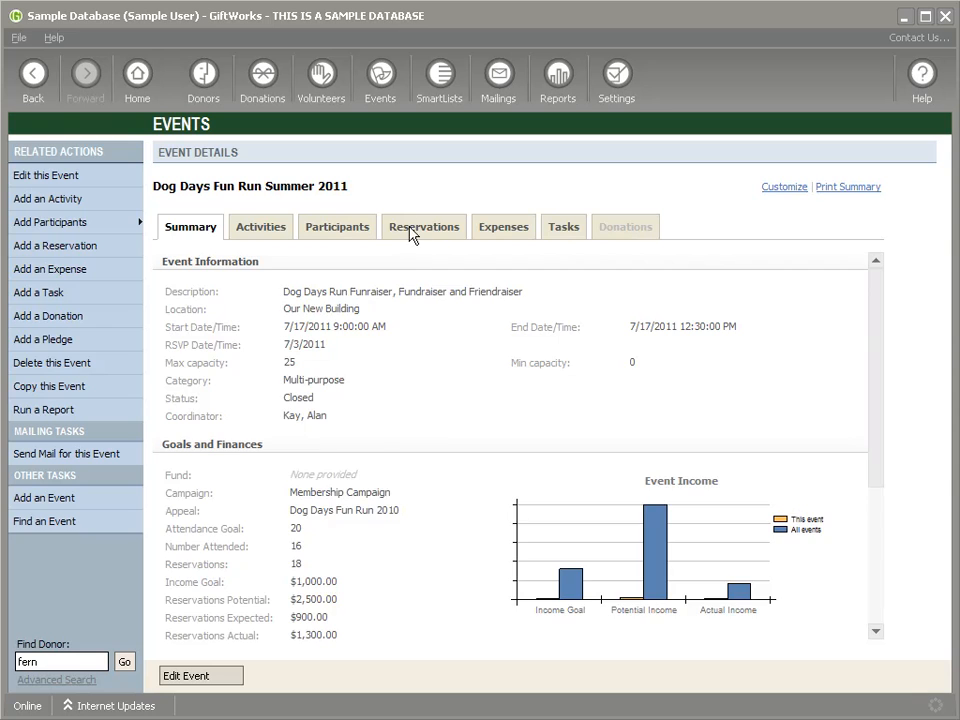
pyautogui.click(412, 228)
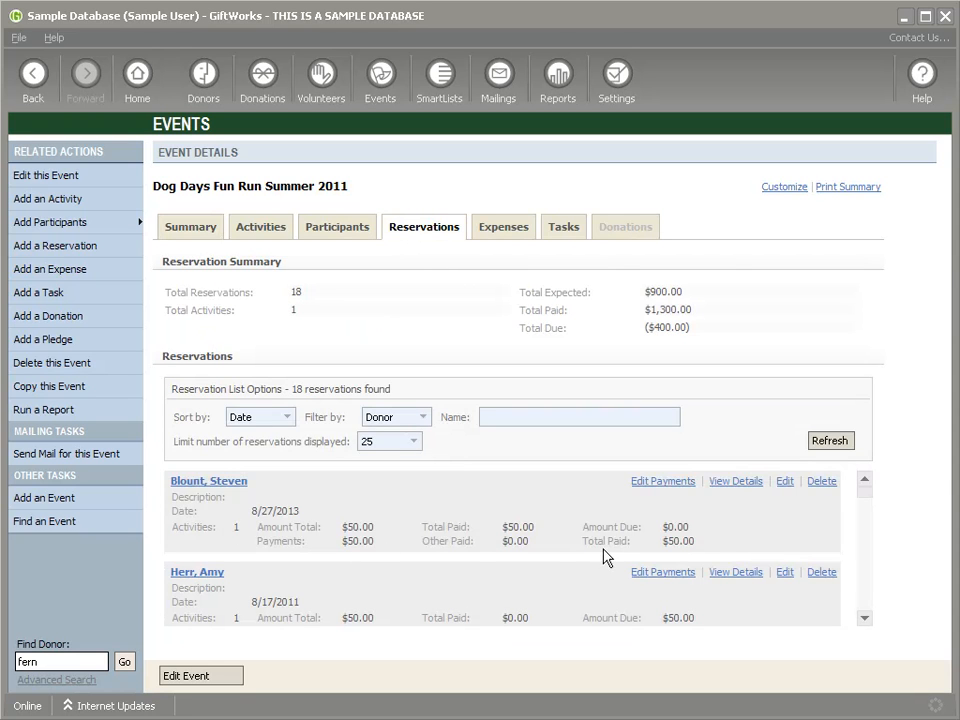
# Step: Point out the reservation's $50.00 total, $0.00 amount due and $50.00 paid
pyautogui.doubleClick(346, 527)
pyautogui.moveTo(664, 526); pyautogui.dragTo(690, 532)
pyautogui.moveTo(585, 527); pyautogui.dragTo(690, 528)
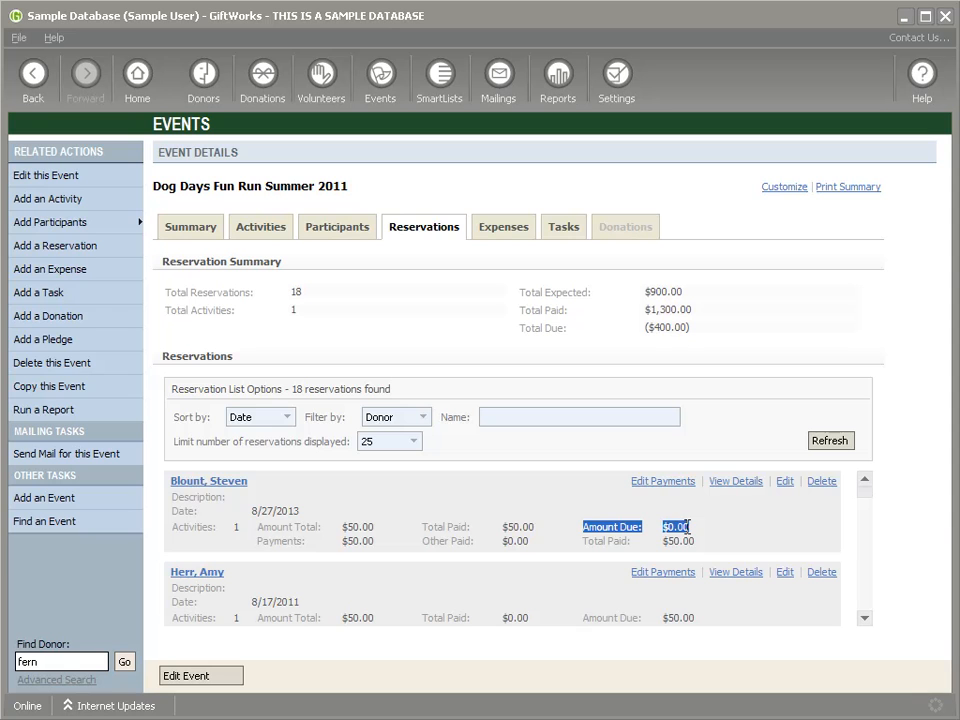
pyautogui.moveTo(588, 540); pyautogui.dragTo(714, 538)
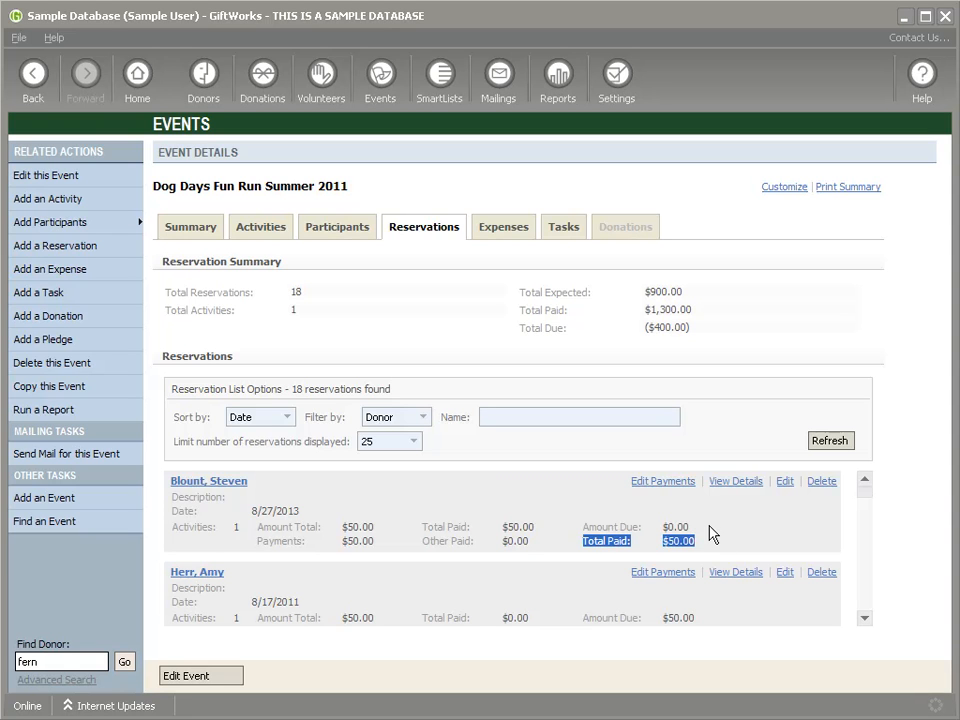
# Step: Review the reservation's $10.00 and $40.00 payments, then go to the Donors dashboard
pyautogui.click(650, 485)
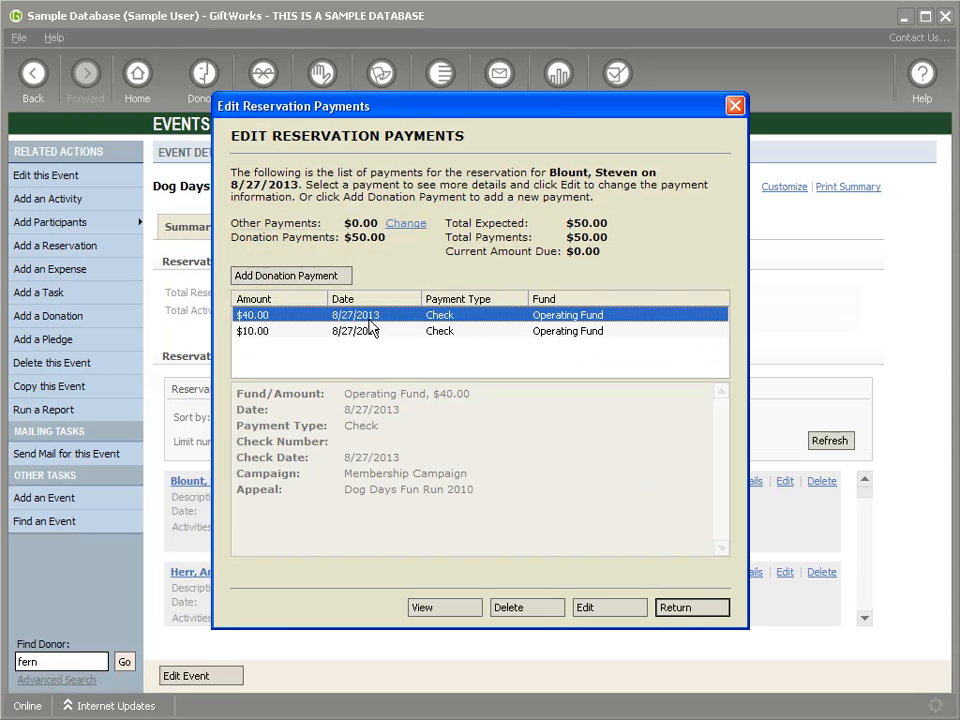
pyautogui.click(372, 331)
pyautogui.click(358, 316)
pyautogui.click(362, 330)
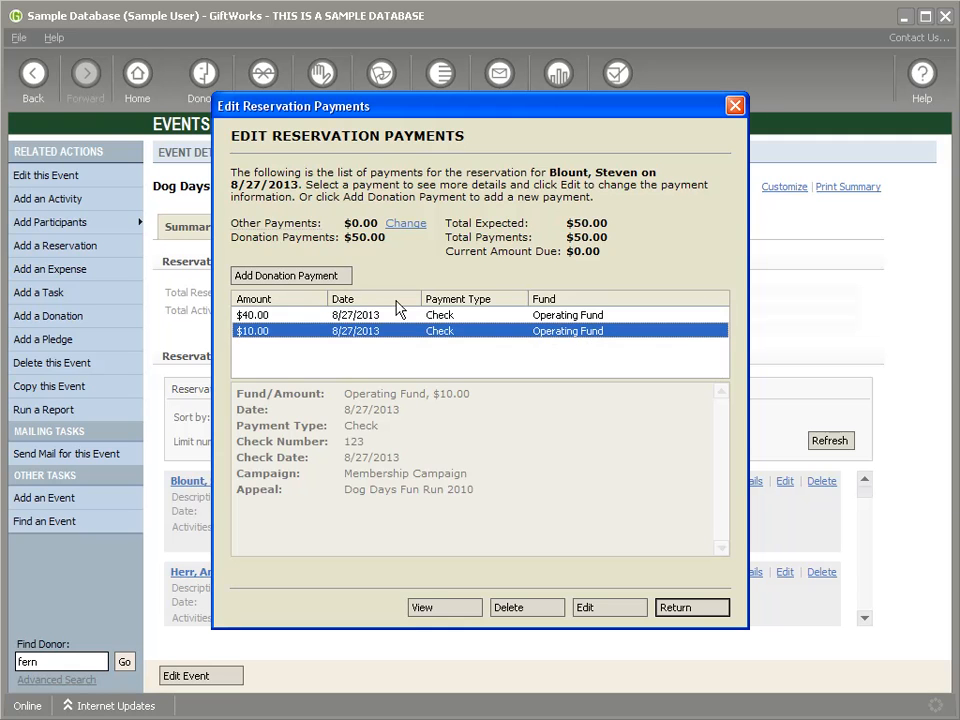
pyautogui.click(672, 610)
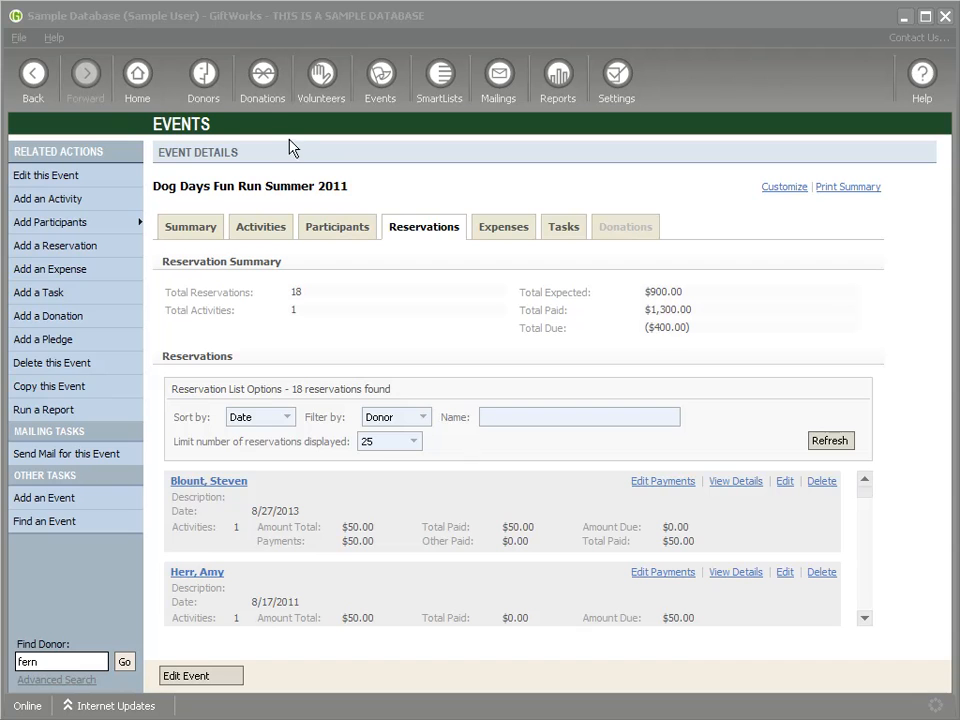
pyautogui.click(205, 72)
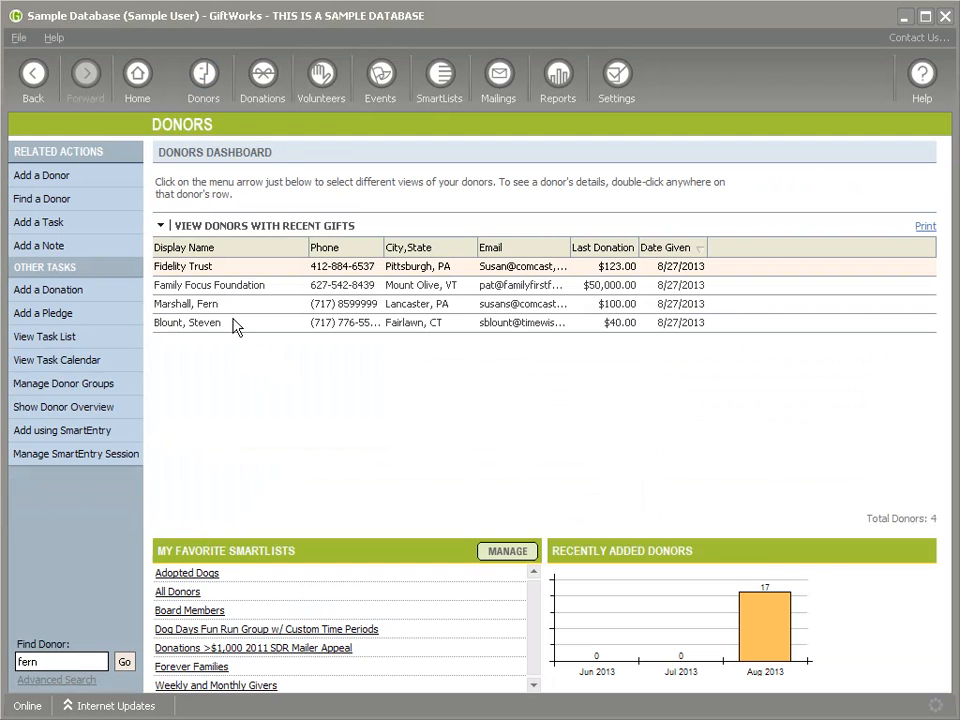
# Step: Start a new $200 check gift for the donor with check number 12
pyautogui.rightClick(233, 323)
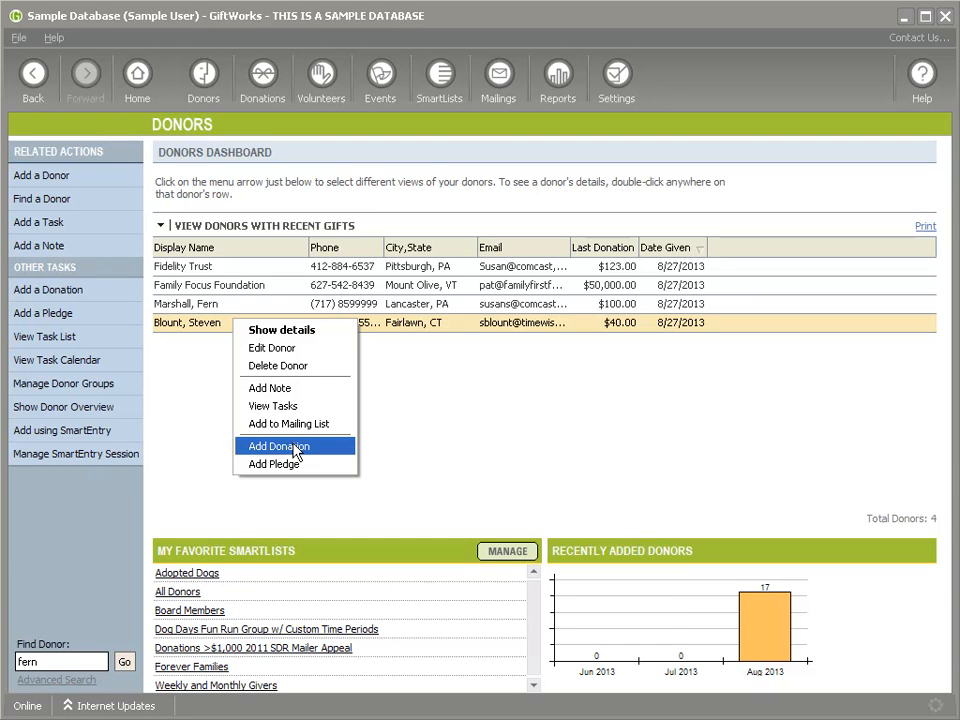
pyautogui.click(295, 447)
pyautogui.click(254, 298)
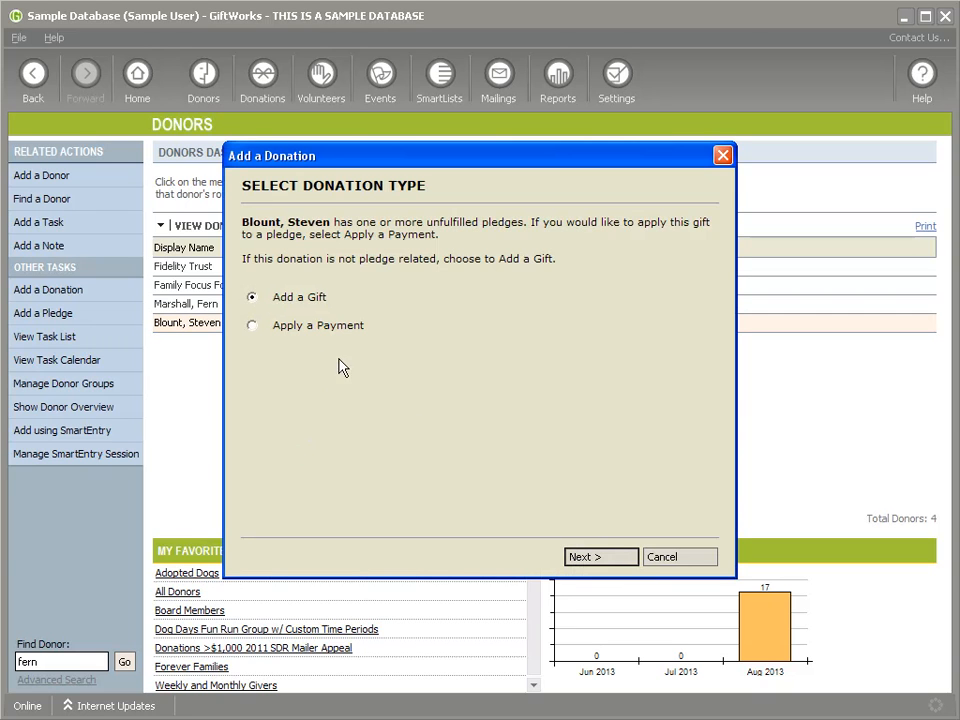
pyautogui.click(616, 560)
pyautogui.write('200')
pyautogui.click(604, 560)
pyautogui.write('12')
pyautogui.click(596, 552)
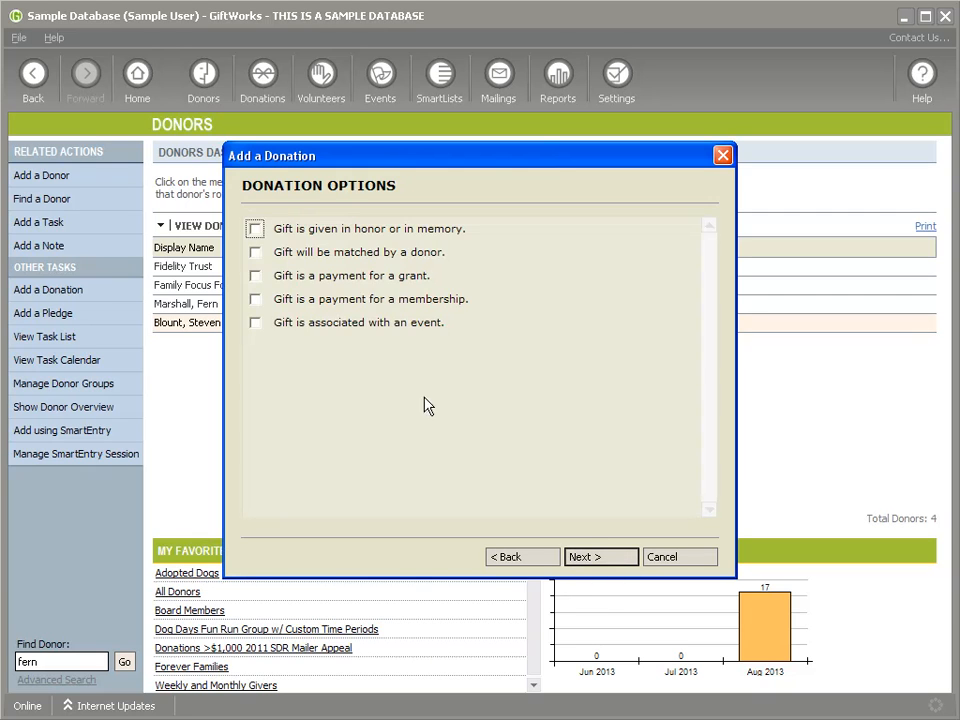
# Step: Tie the gift to Dog Days Fun Run Summer 2011 as an event donation and save it
pyautogui.click(255, 322)
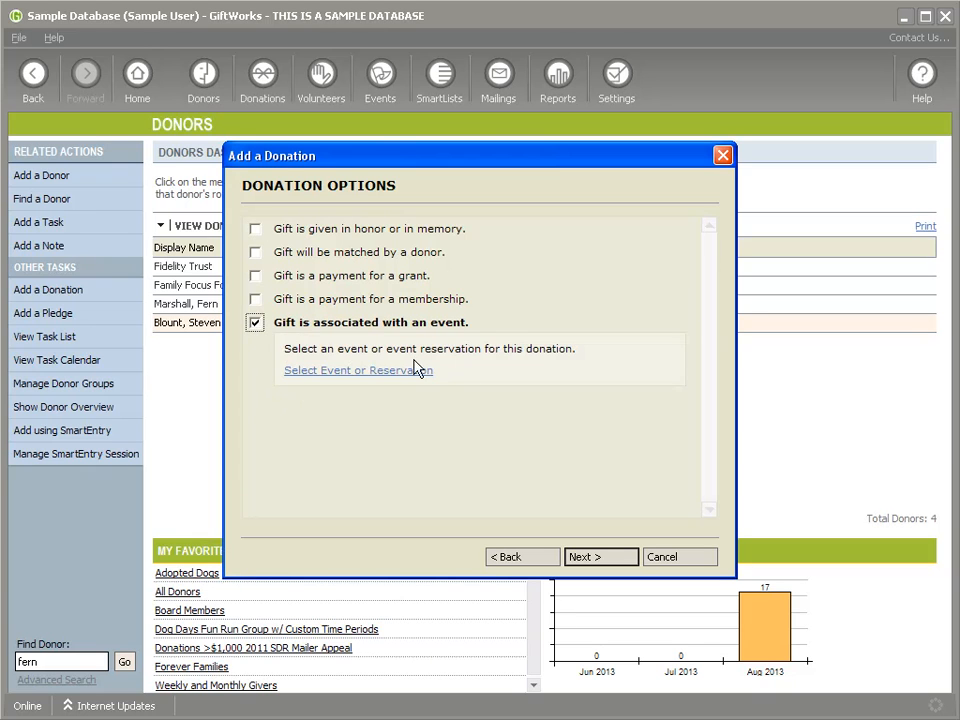
pyautogui.click(368, 372)
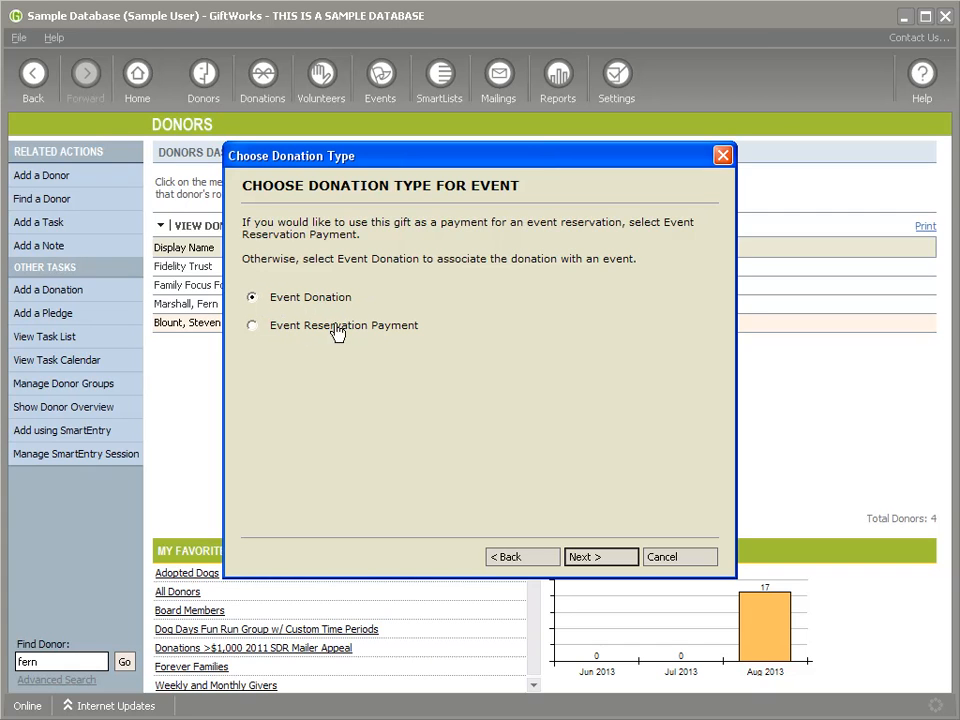
pyautogui.click(610, 562)
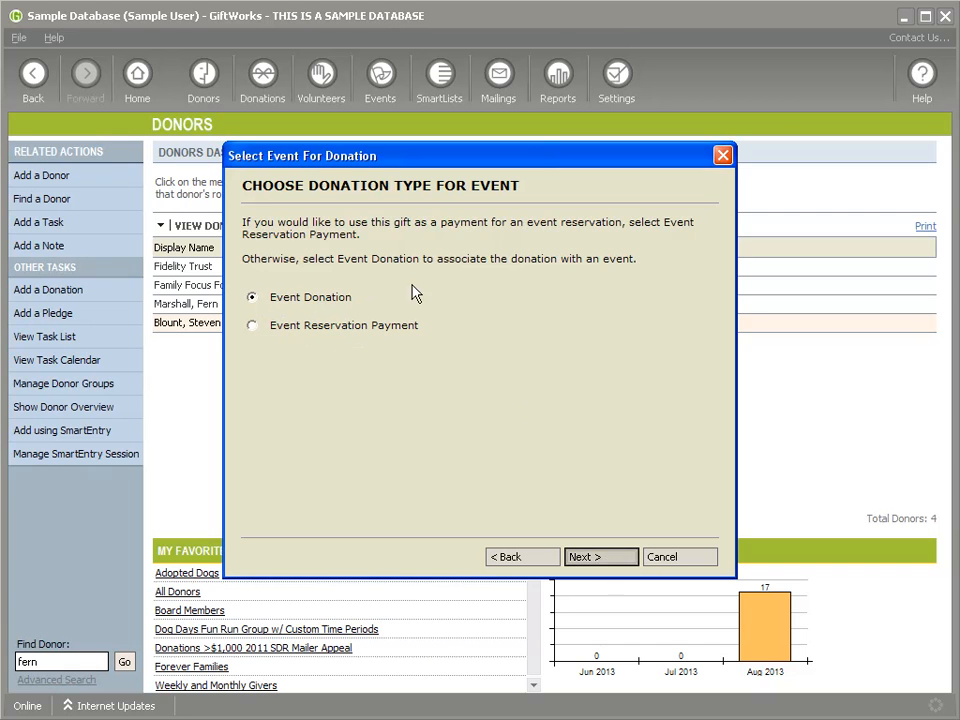
pyautogui.write('dog')
pyautogui.click(610, 557)
pyautogui.doubleClick(326, 261)
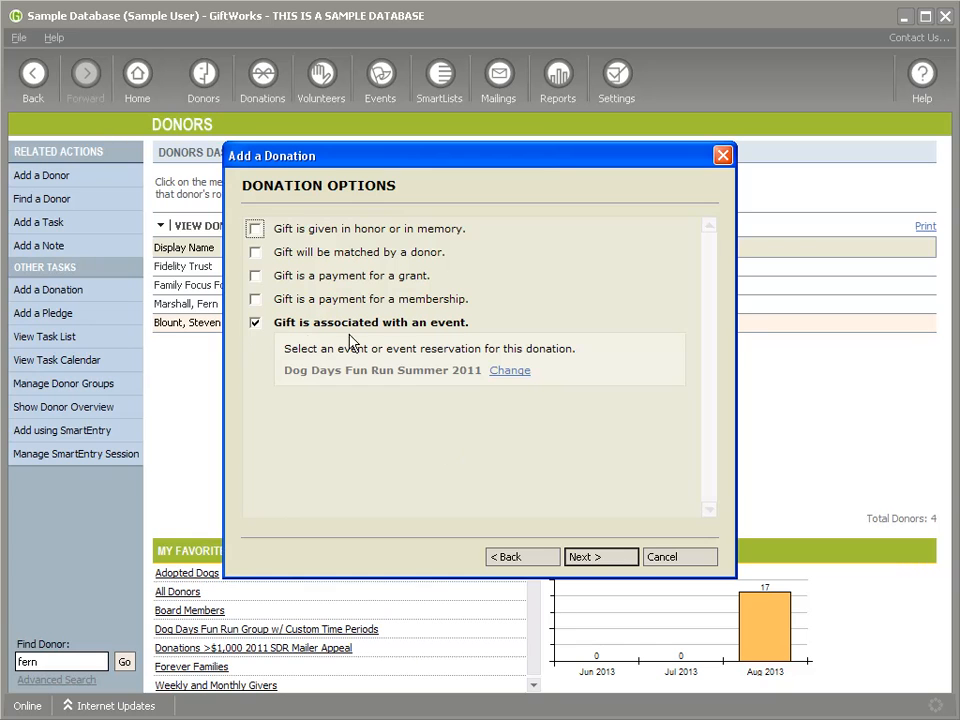
pyautogui.click(608, 561)
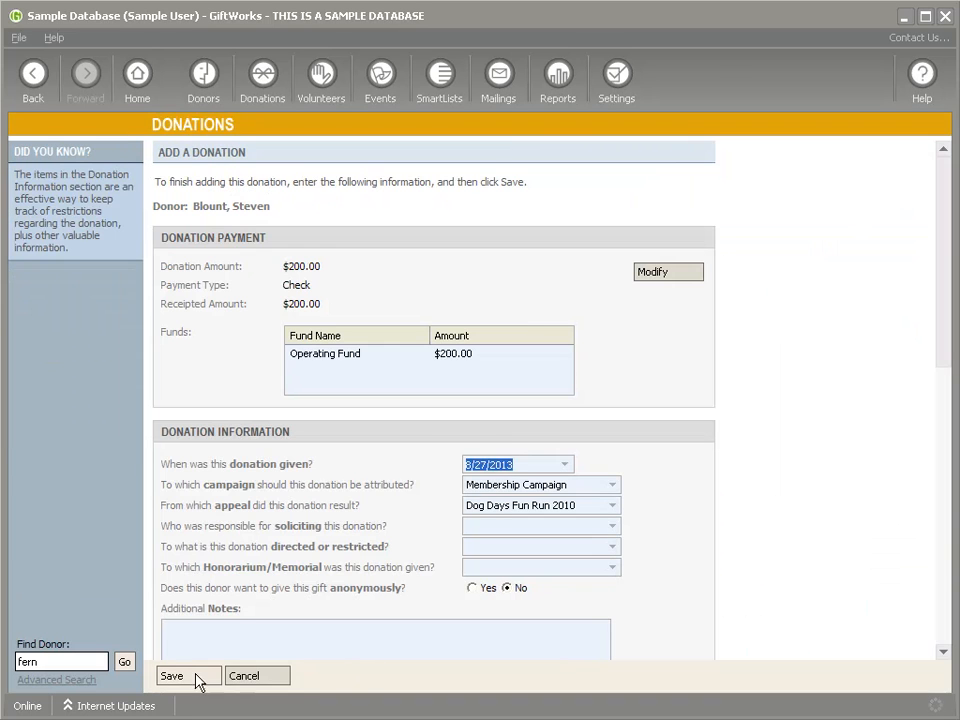
pyautogui.click(198, 684)
# Step: Point out the gift's event association with Dog Days Fun Run Summer 2011
pyautogui.scroll(-5, 300, 489)
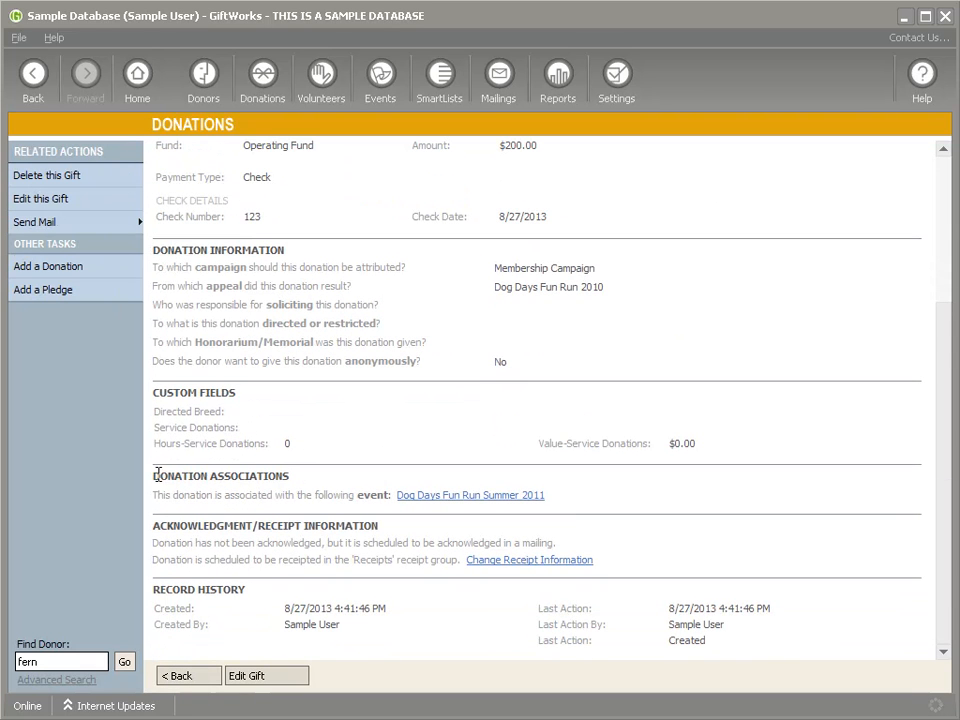
pyautogui.tripleClick(166, 474)
pyautogui.moveTo(232, 497); pyautogui.dragTo(368, 551)
# Step: Open Dog Days Fun Run Summer 2011, note its $200.00 Donations Income, then view reservations
pyautogui.click(447, 497)
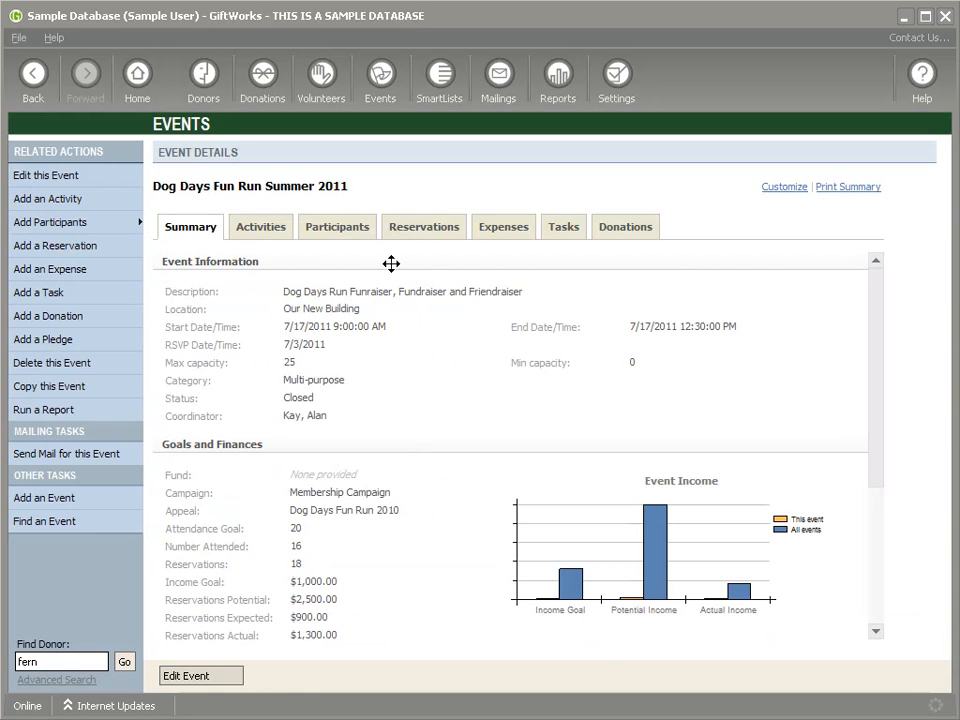
pyautogui.scroll(-1, 406, 412)
pyautogui.scroll(-3, 399, 540)
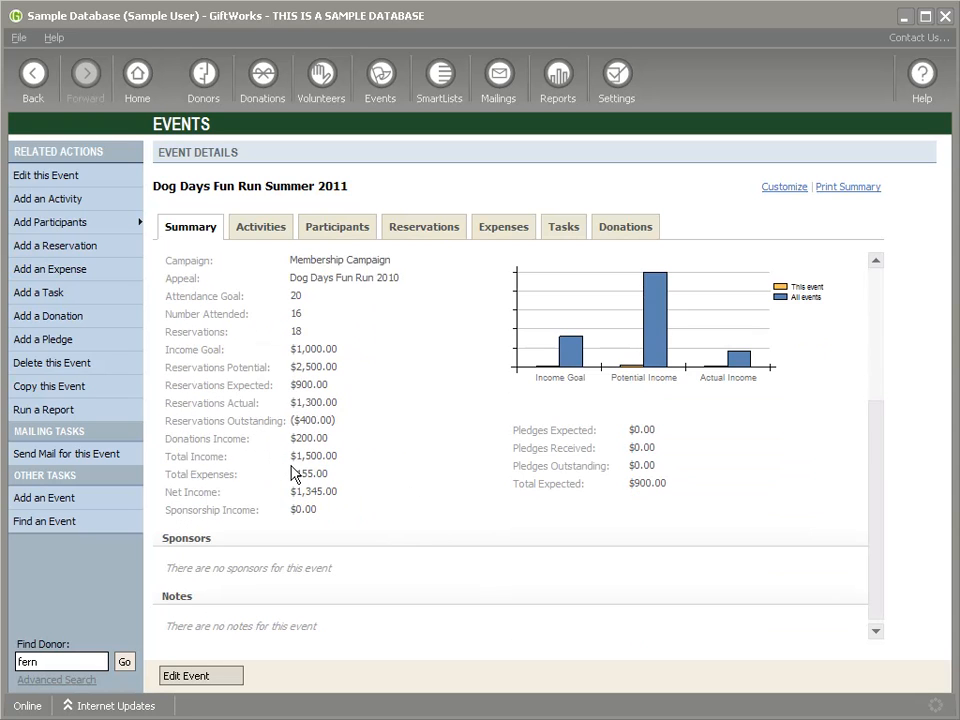
pyautogui.moveTo(292, 438); pyautogui.dragTo(337, 444)
pyautogui.moveTo(167, 438); pyautogui.dragTo(300, 437)
pyautogui.click(370, 445)
pyautogui.scroll(4, 375, 443)
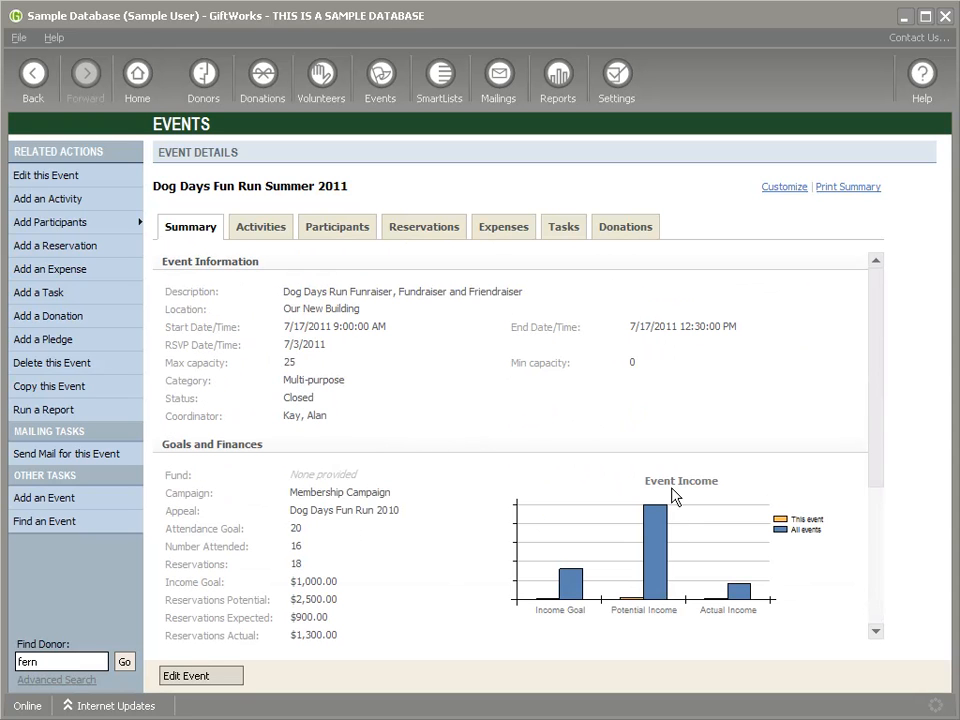
pyautogui.click(438, 228)
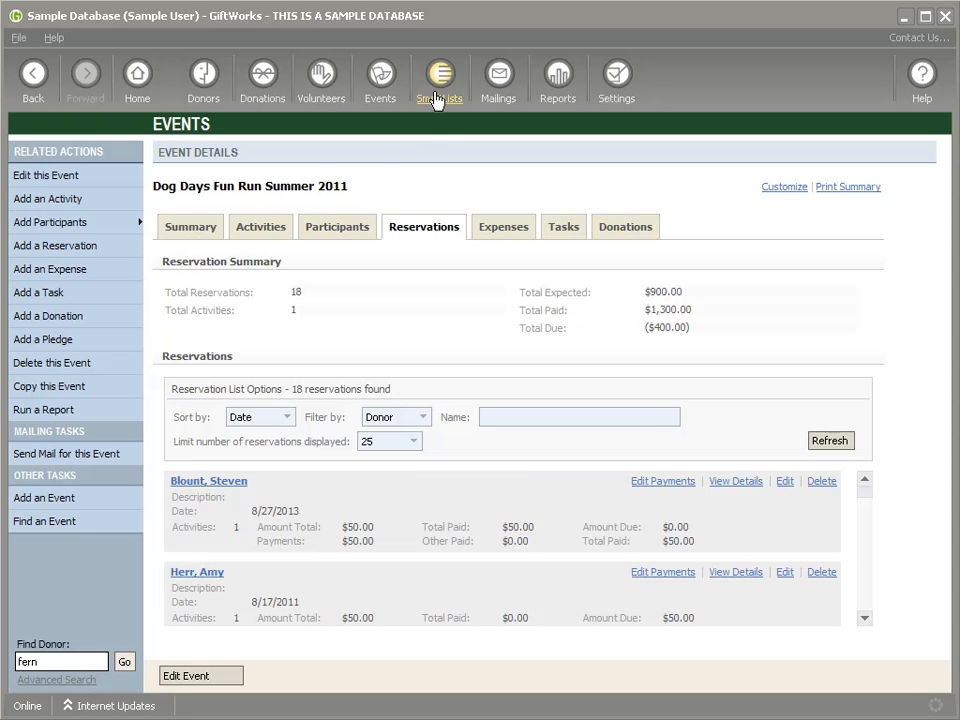
# Step: Create a donor SmartList with Donation Amount for Events greater than $100
pyautogui.click(440, 80)
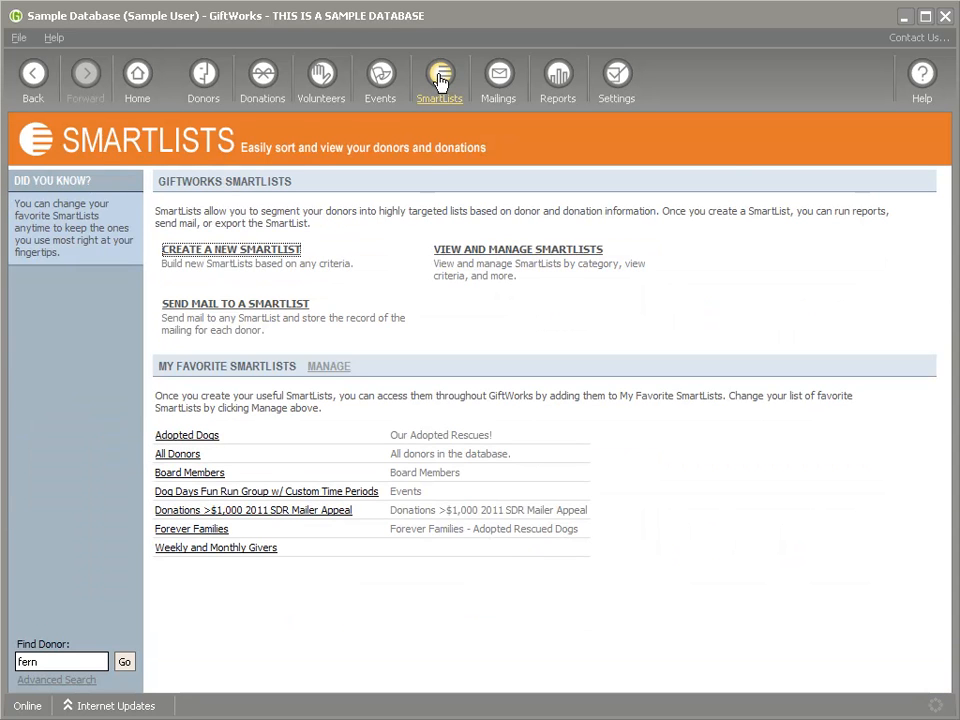
pyautogui.click(231, 251)
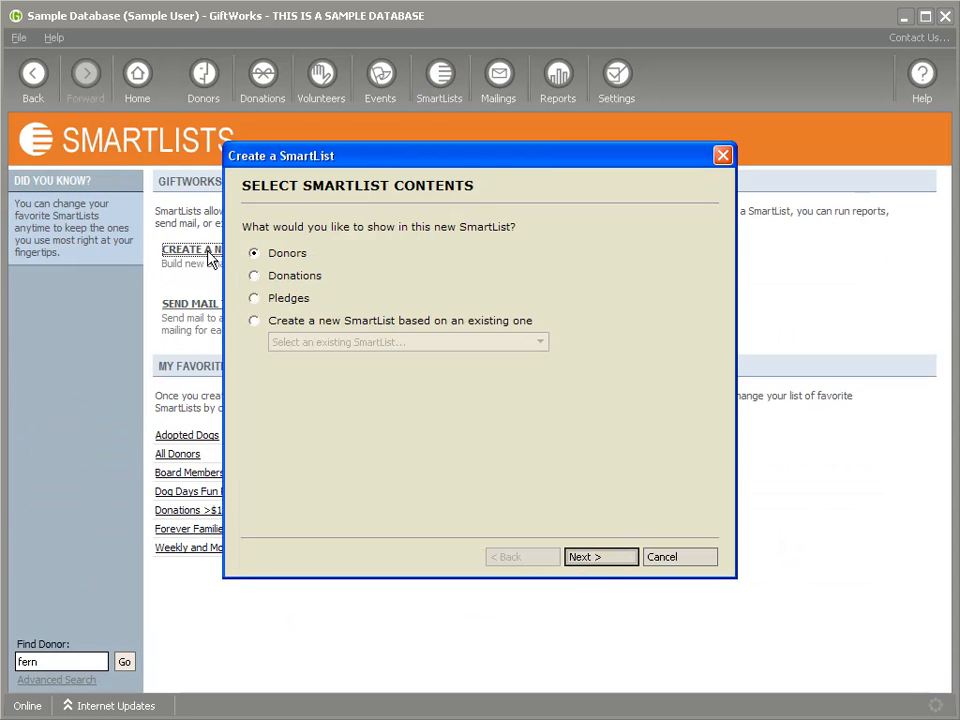
pyautogui.click(596, 562)
pyautogui.click(392, 227)
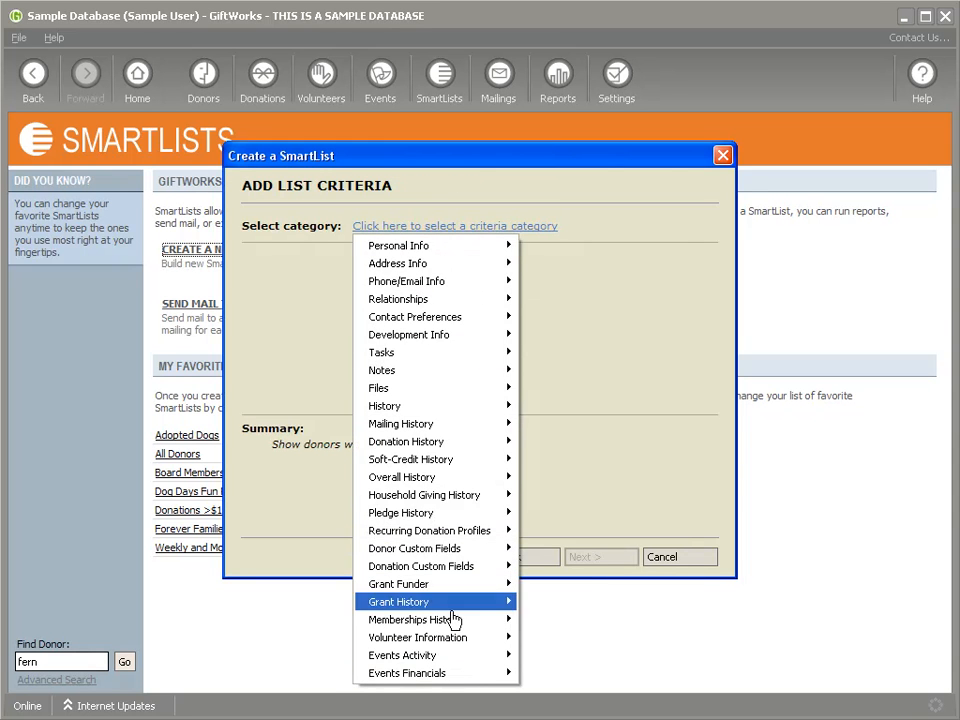
pyautogui.moveTo(420, 684)
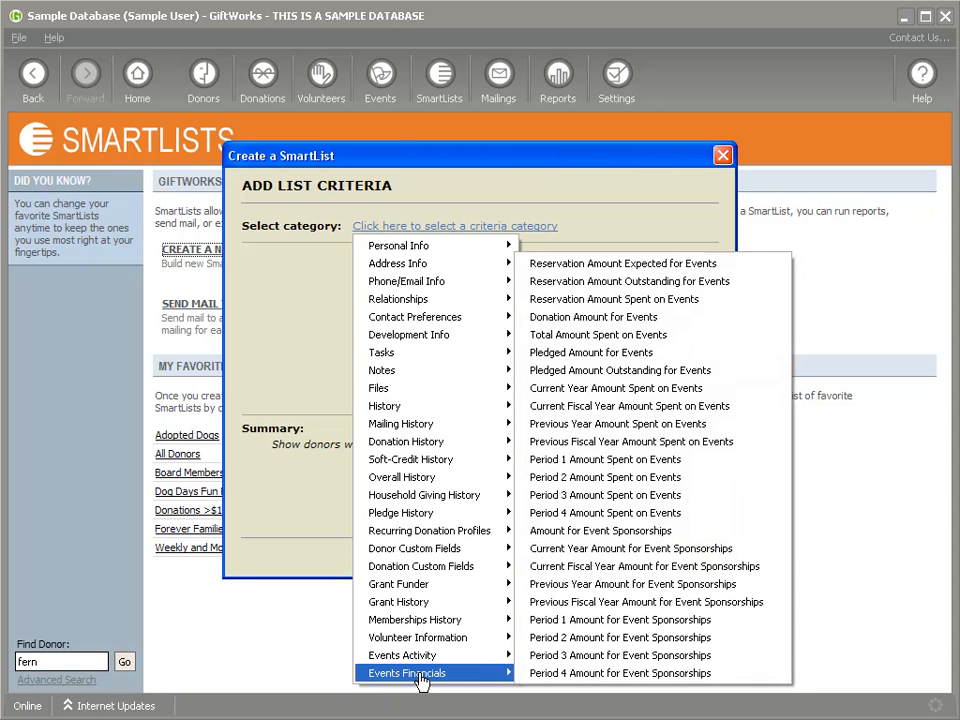
pyautogui.click(610, 322)
pyautogui.click(277, 306)
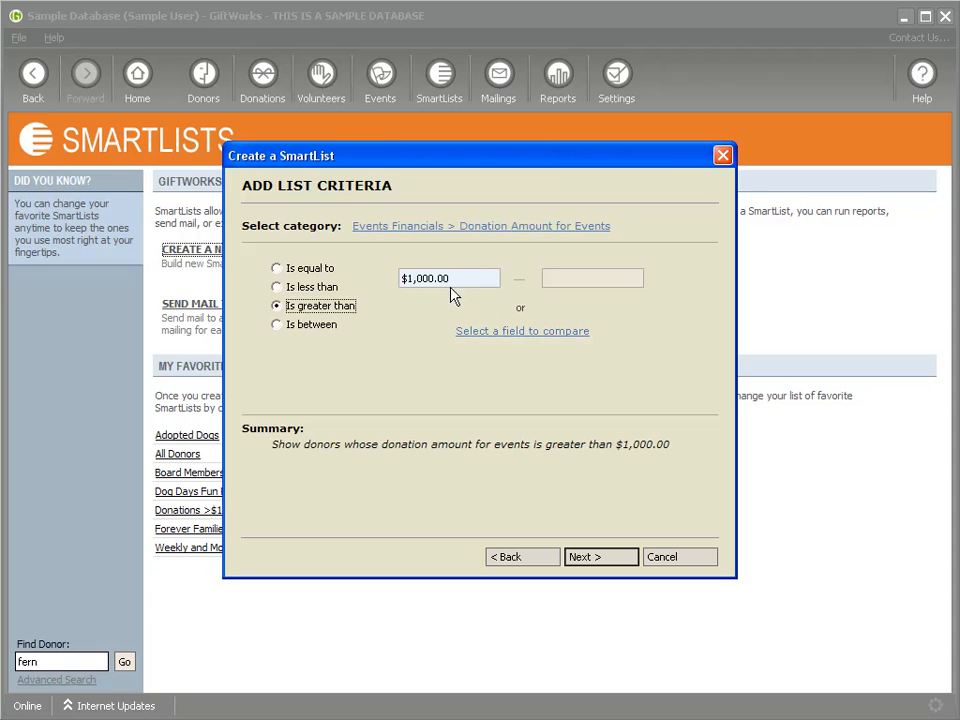
pyautogui.moveTo(455, 279); pyautogui.dragTo(375, 277)
pyautogui.write('$100')
pyautogui.click(588, 561)
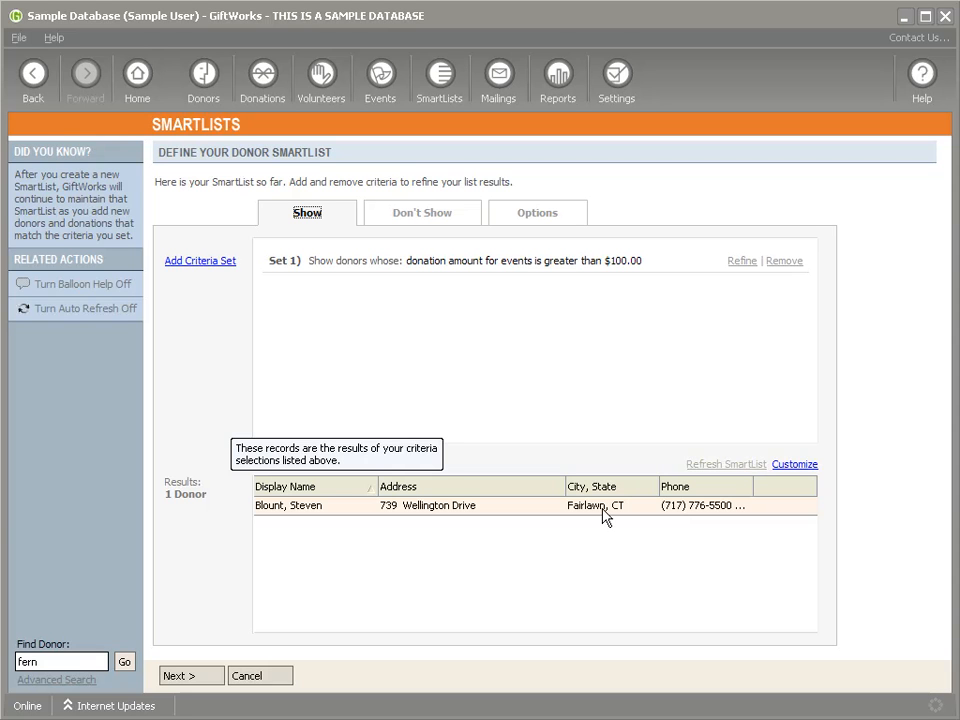
# Step: Add the Event Donations Money column to the SmartList results
pyautogui.click(783, 461)
pyautogui.moveTo(611, 306); pyautogui.dragTo(605, 432)
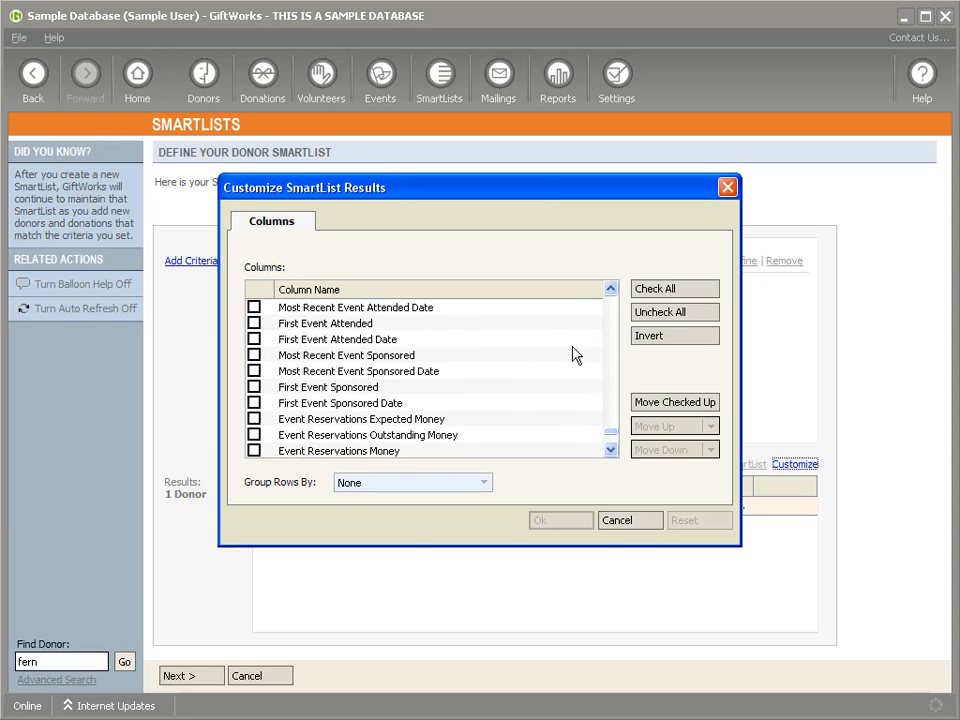
pyautogui.scroll(3, 614, 319)
pyautogui.scroll(9, 613, 318)
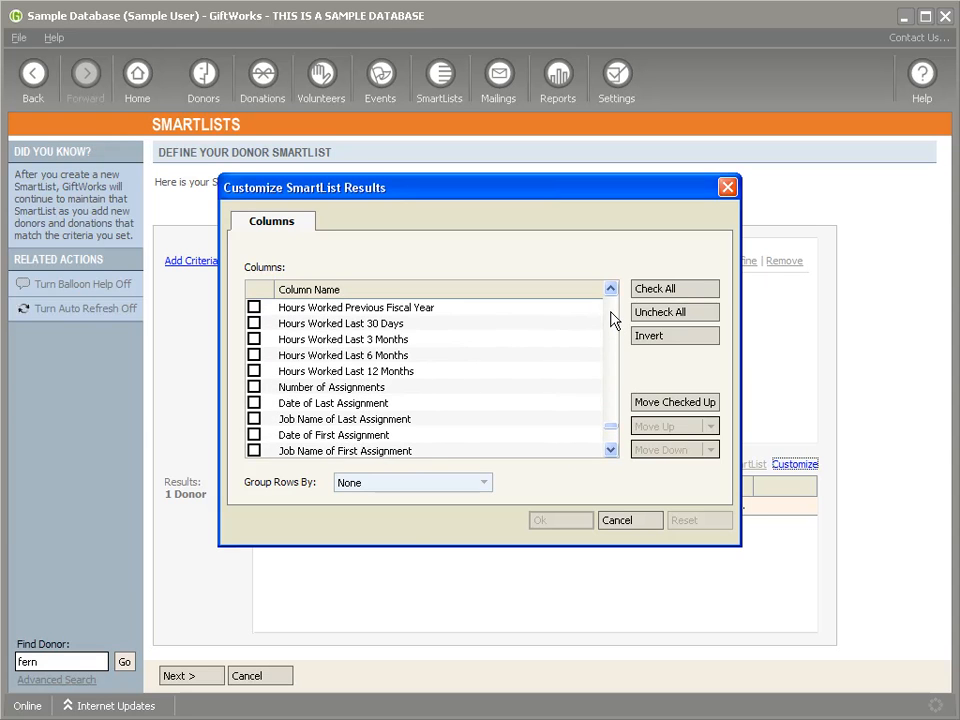
pyautogui.click(611, 450)
pyautogui.moveTo(610, 452); pyautogui.dragTo(610, 452)
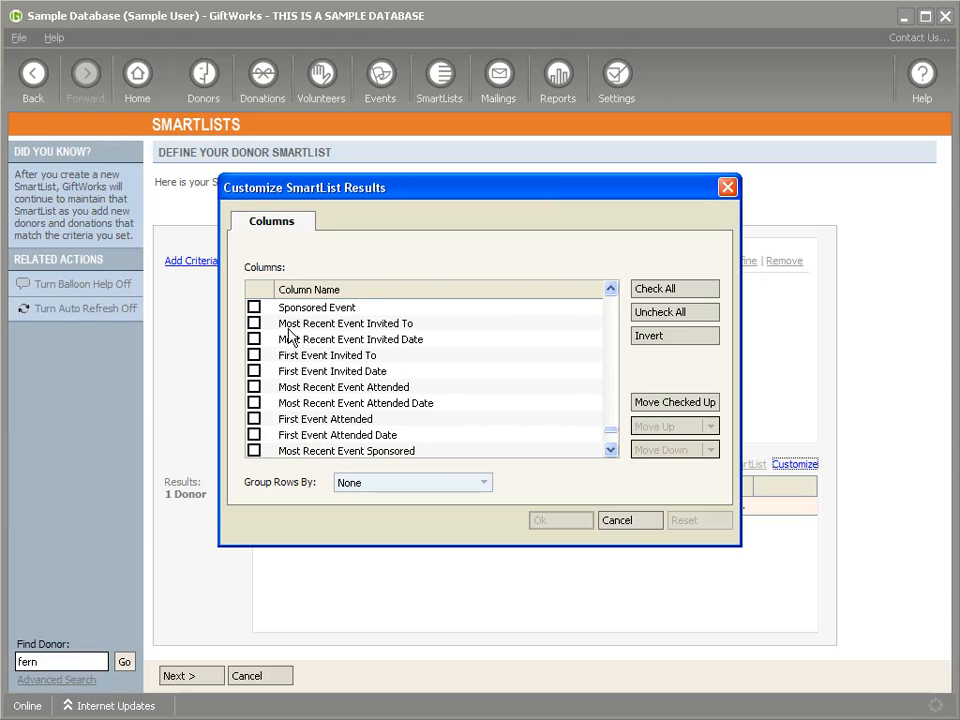
pyautogui.click(611, 451)
pyautogui.moveTo(611, 451); pyautogui.dragTo(611, 451)
pyautogui.click(254, 356)
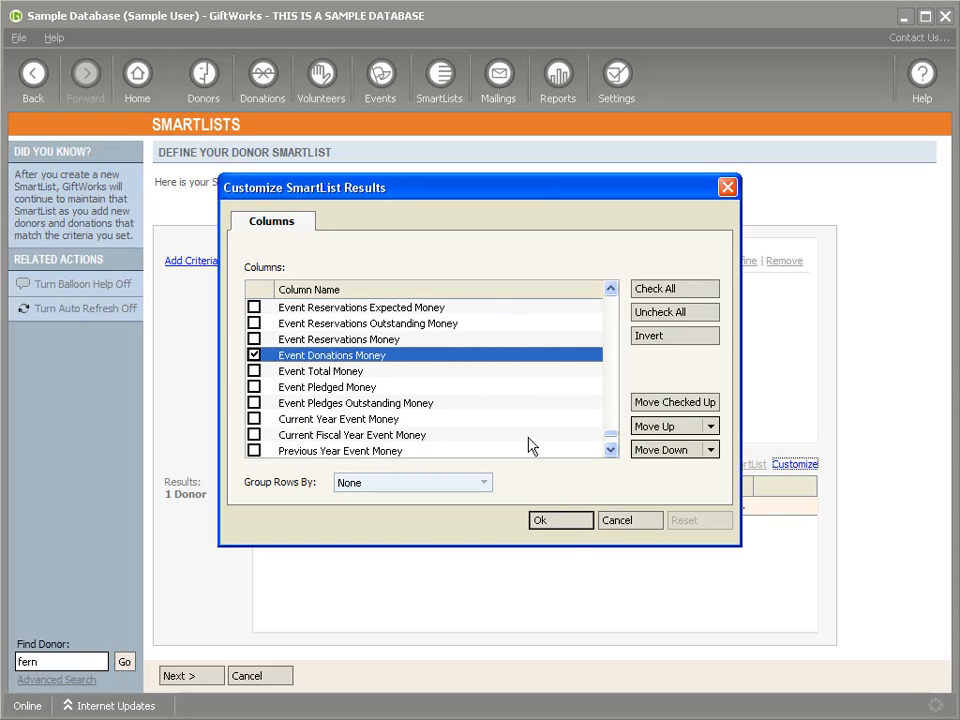
pyautogui.click(558, 523)
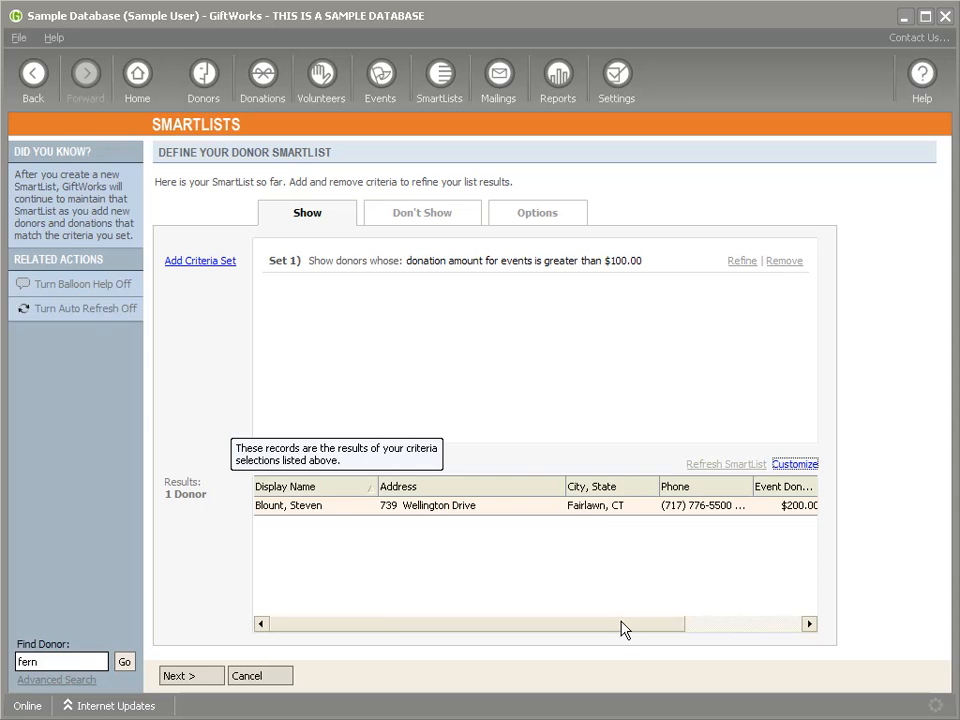
# Step: Add the Event Reservations Money column to the results too
pyautogui.moveTo(621, 624); pyautogui.dragTo(784, 628)
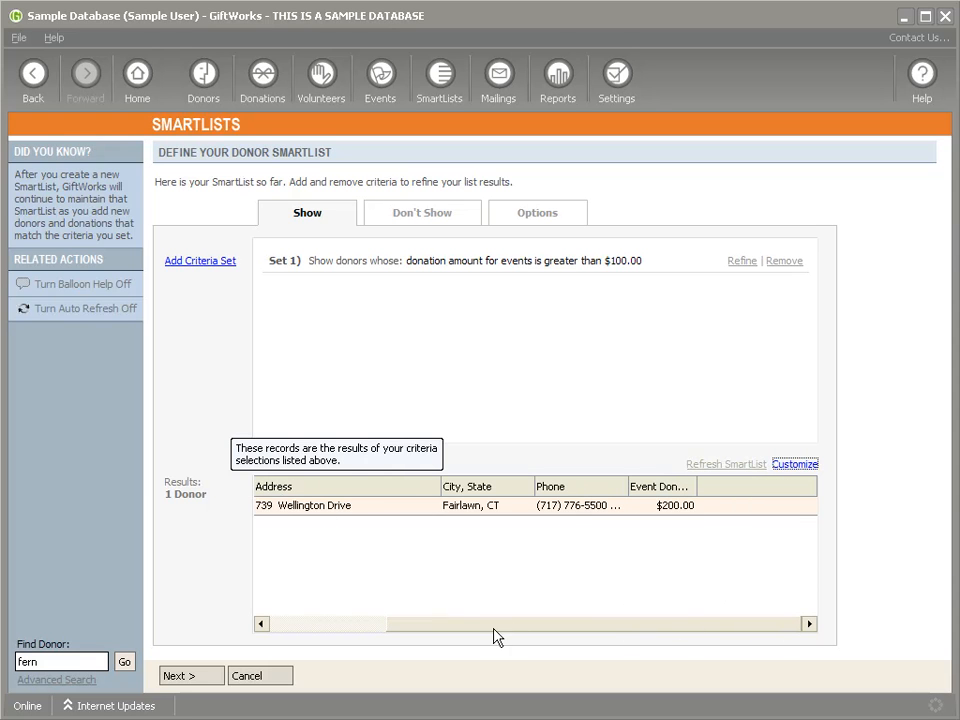
pyautogui.moveTo(529, 626); pyautogui.dragTo(616, 621)
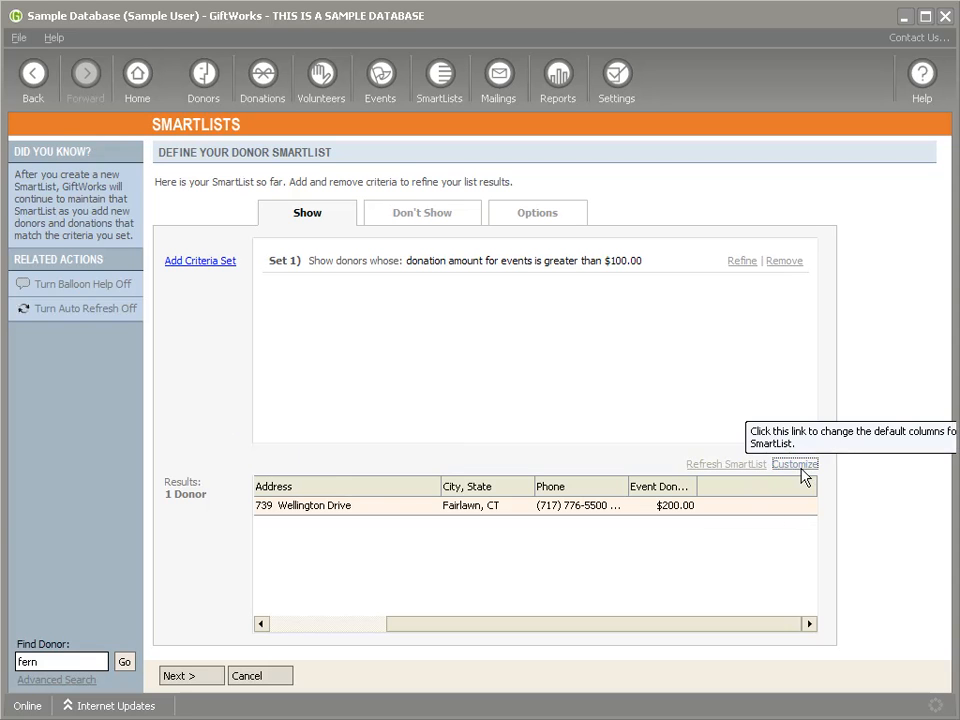
pyautogui.moveTo(610, 300); pyautogui.dragTo(613, 441)
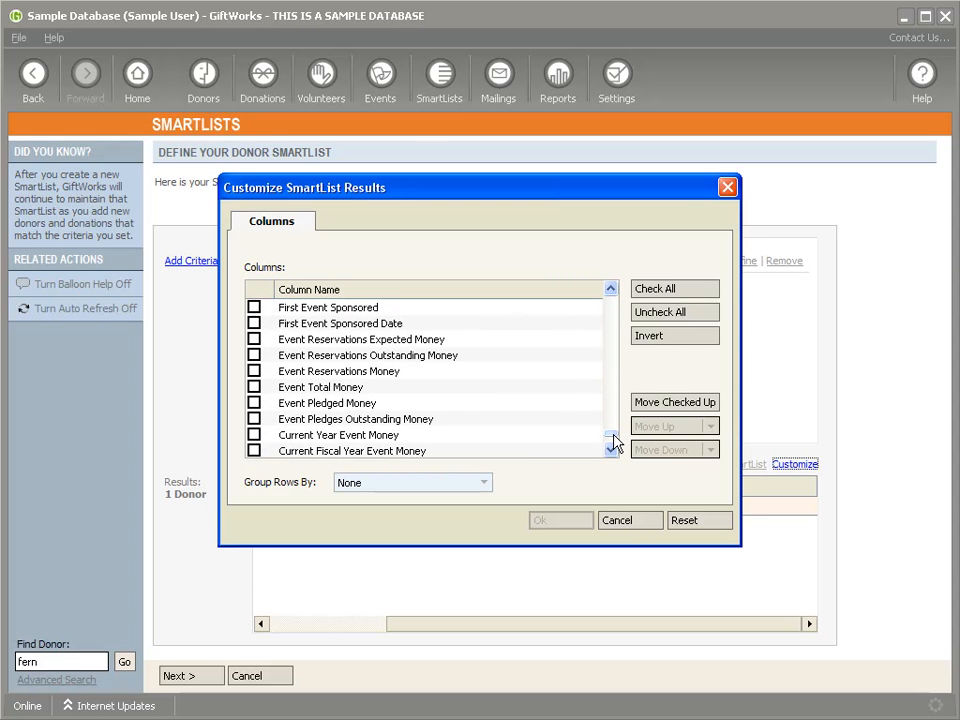
pyautogui.click(257, 371)
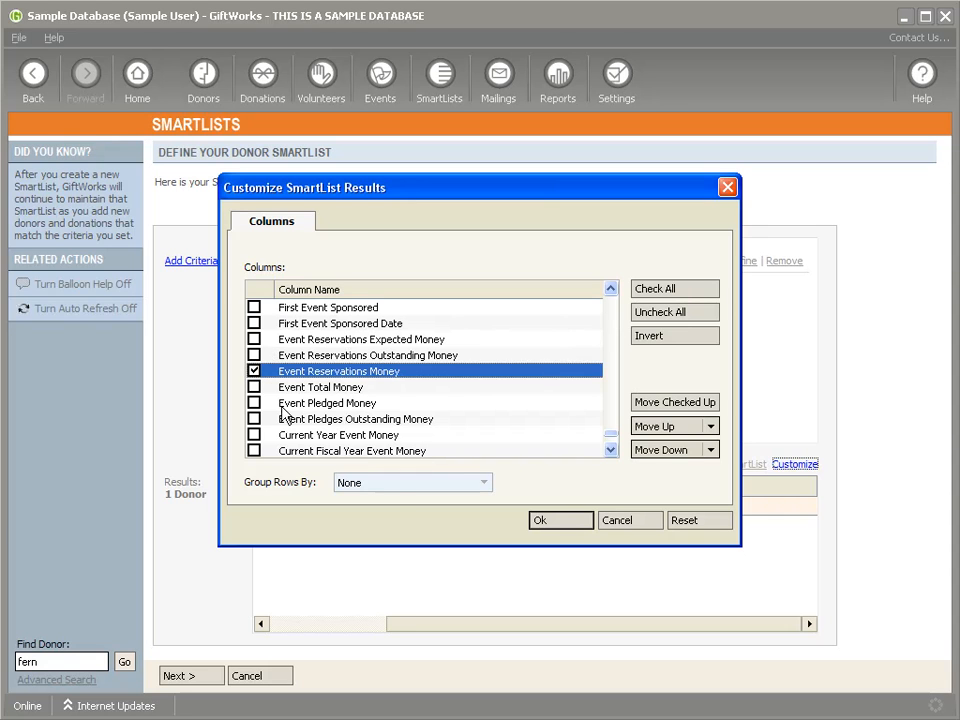
pyautogui.click(568, 520)
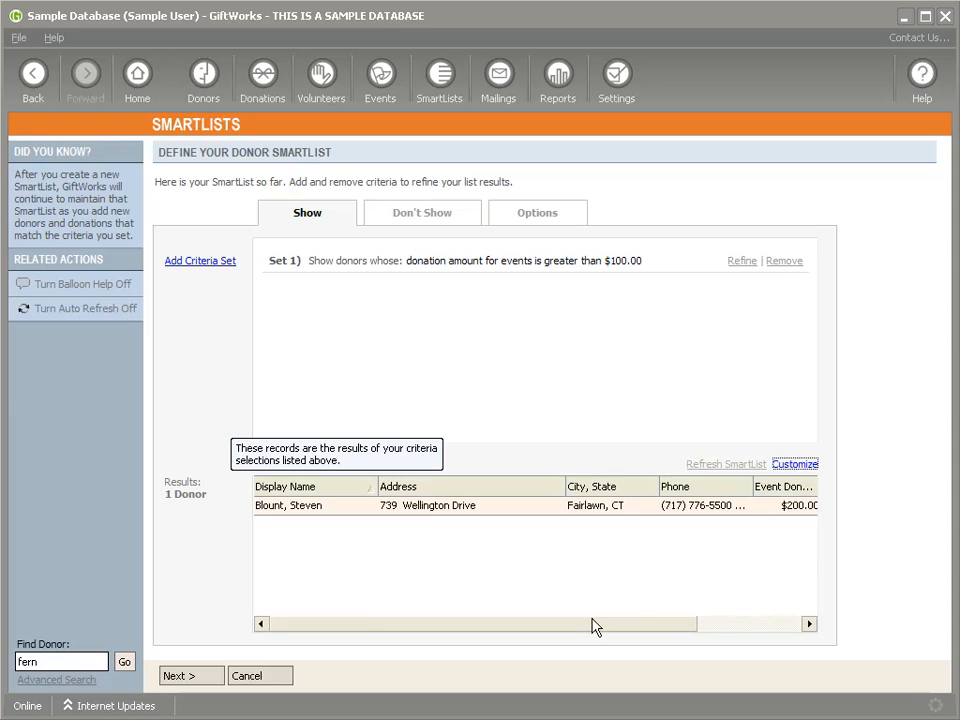
pyautogui.moveTo(594, 621); pyautogui.dragTo(750, 628)
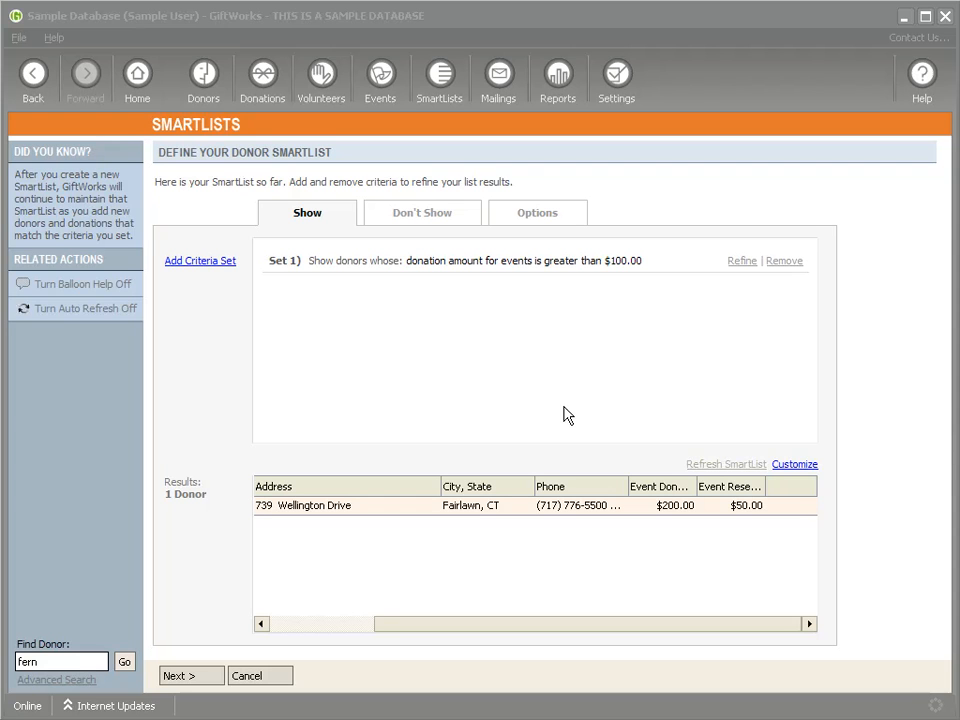
# Step: Leave the SmartList unsaved and open the recent donor's record
pyautogui.click(186, 88)
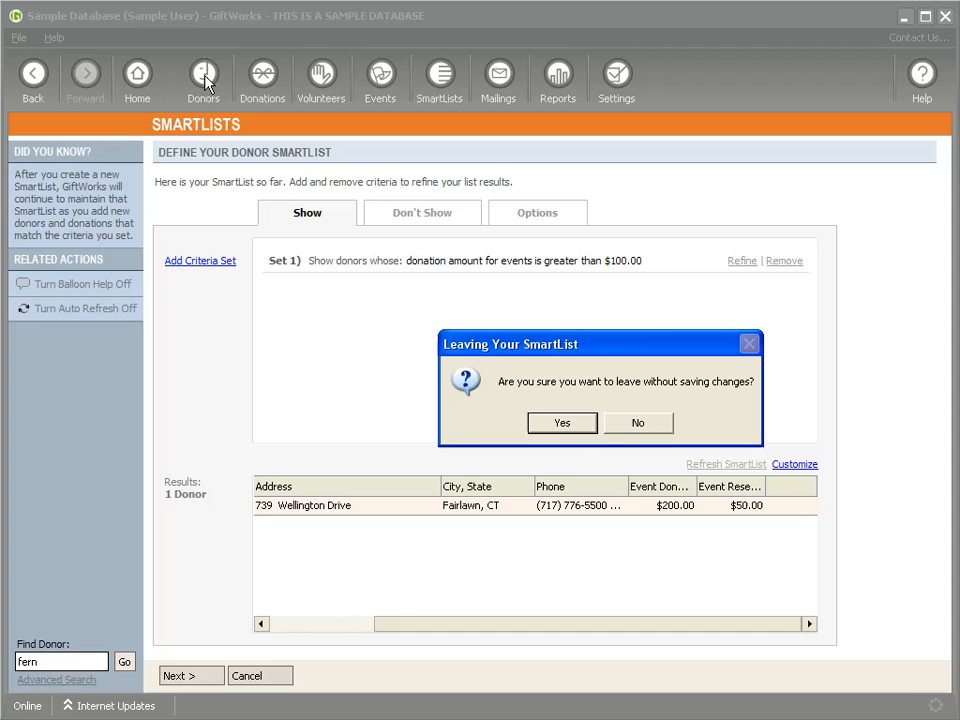
pyautogui.click(562, 423)
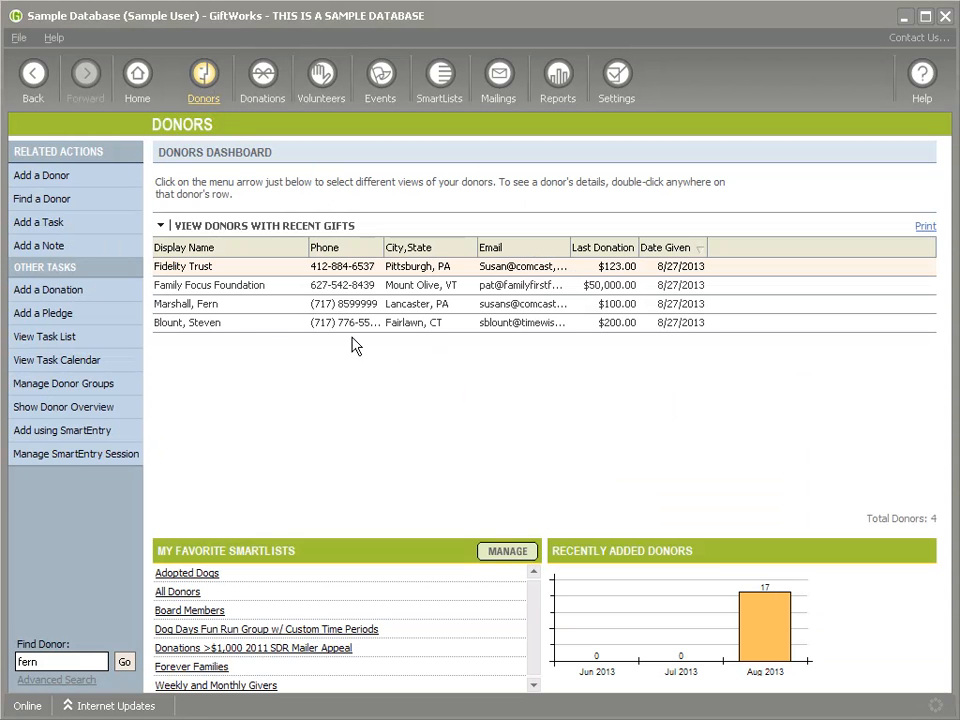
pyautogui.doubleClick(226, 330)
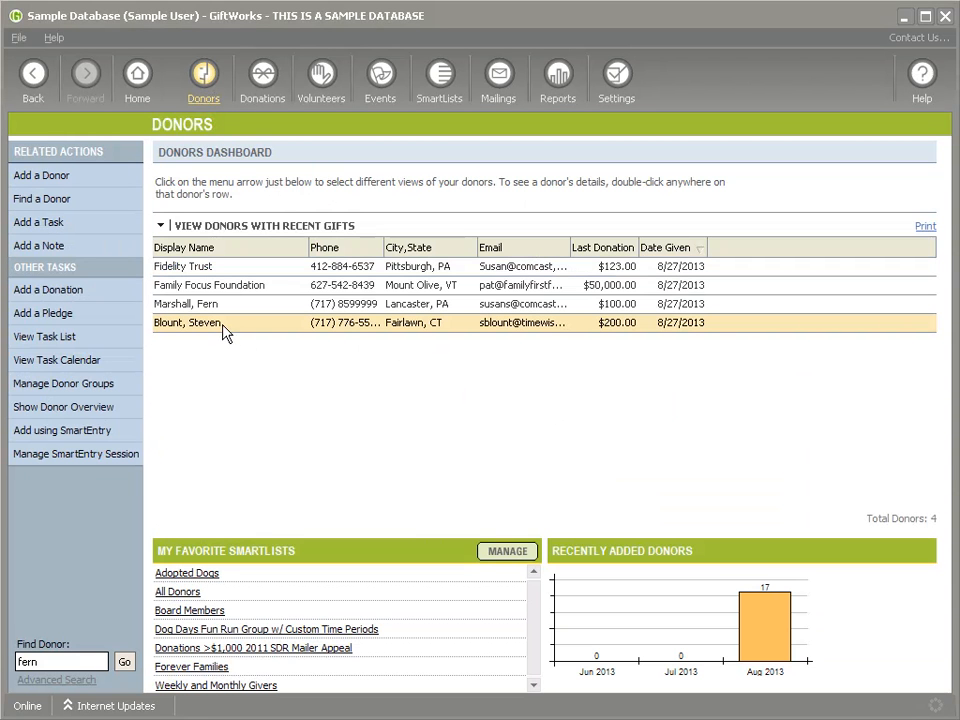
# Step: Add the donor to Dogs Days Event as a participant in the Attendees group
pyautogui.moveTo(31, 315)
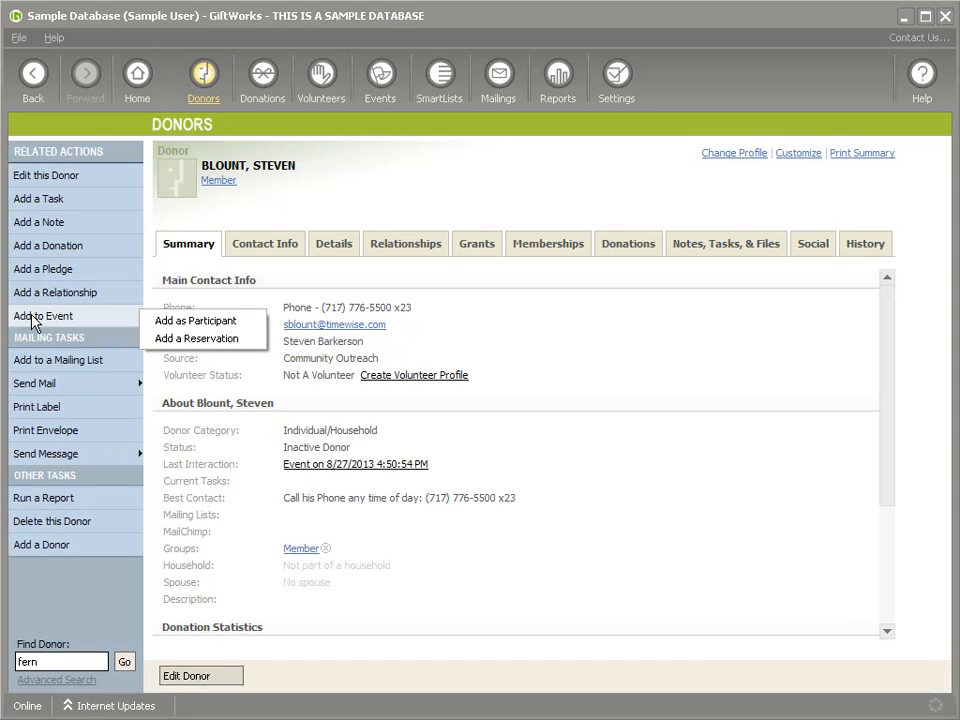
pyautogui.click(208, 321)
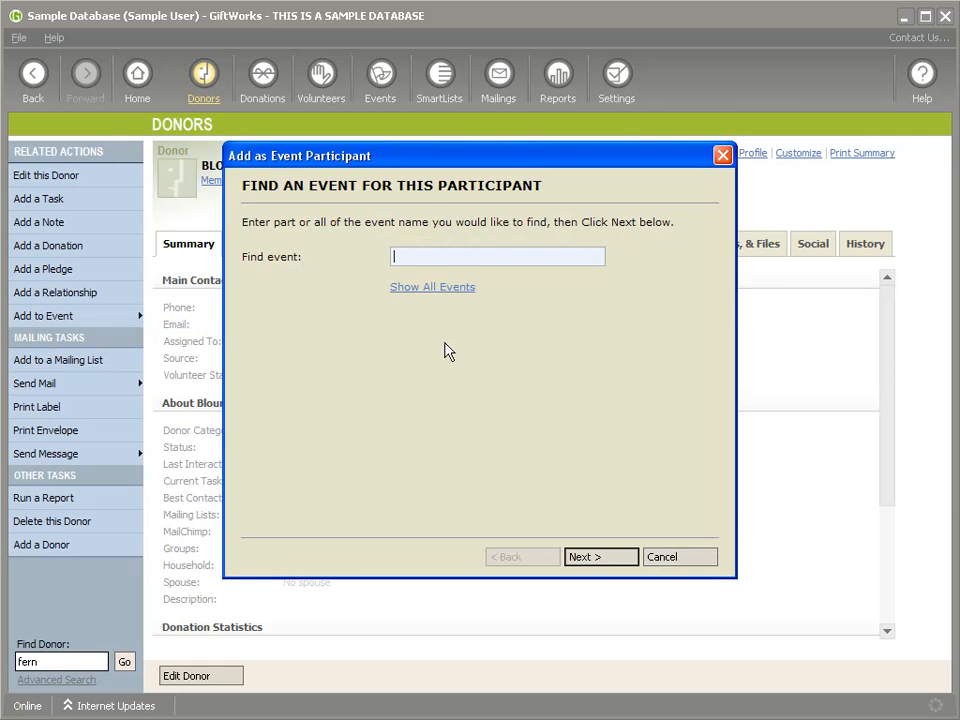
pyautogui.click(439, 289)
pyautogui.click(257, 246)
pyautogui.click(598, 557)
pyautogui.press('space')
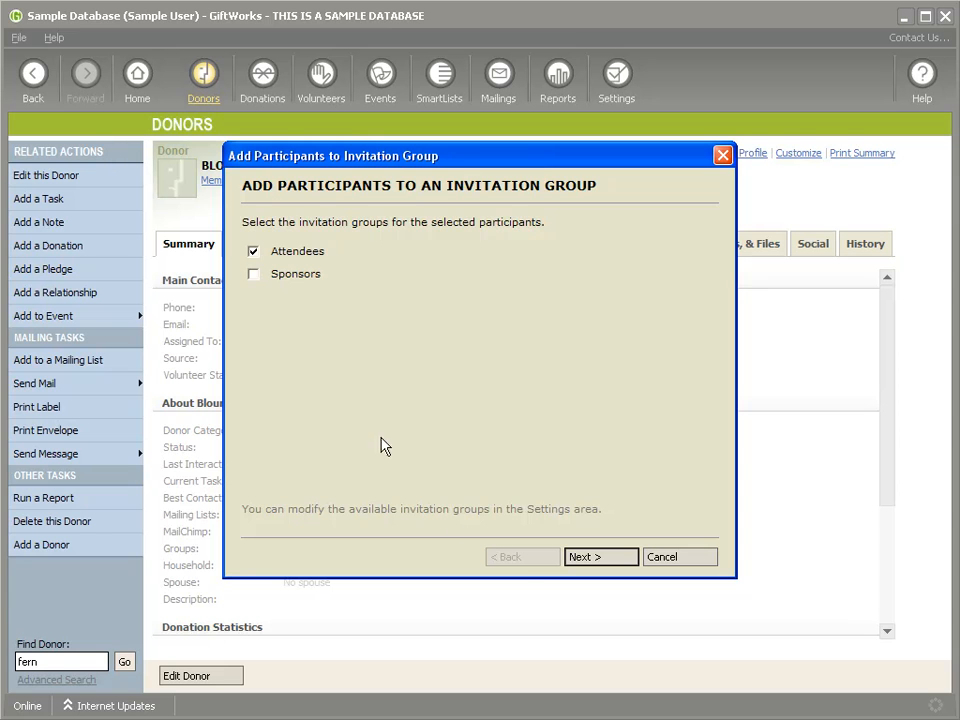
pyautogui.click(583, 559)
pyautogui.click(583, 557)
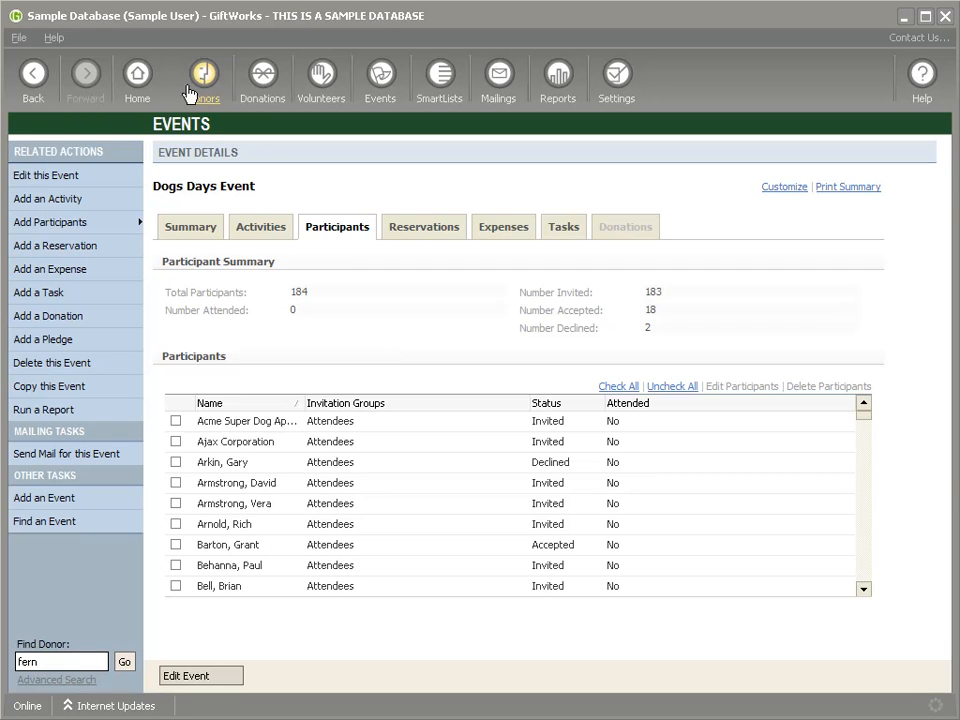
# Step: Back on the donor's record, begin adding an event reservation
pyautogui.click(36, 76)
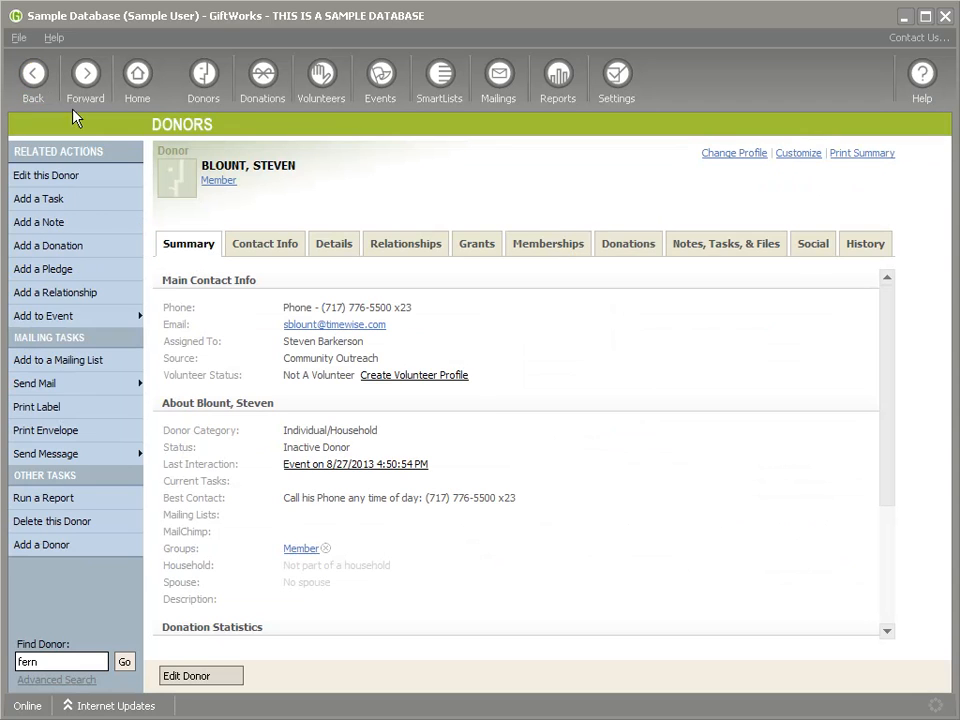
pyautogui.click(57, 318)
pyautogui.click(216, 338)
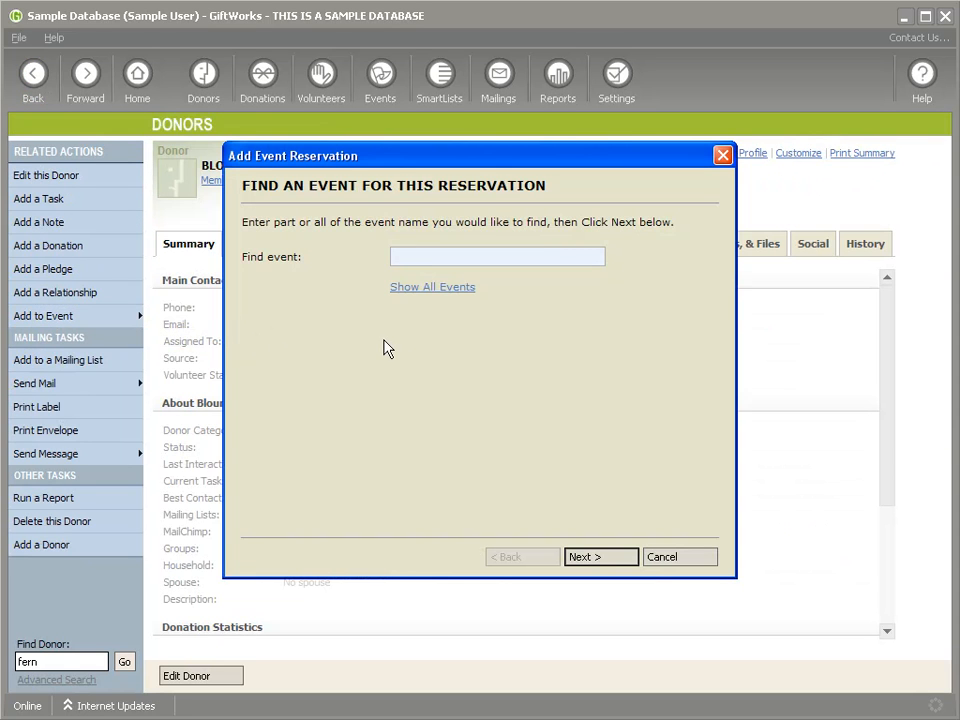
# Step: Reserve the Dogs Days Event for the donor with one Adoption Sponsorship activity ($600.00) and save it
pyautogui.click(423, 288)
pyautogui.click(252, 245)
pyautogui.click(598, 557)
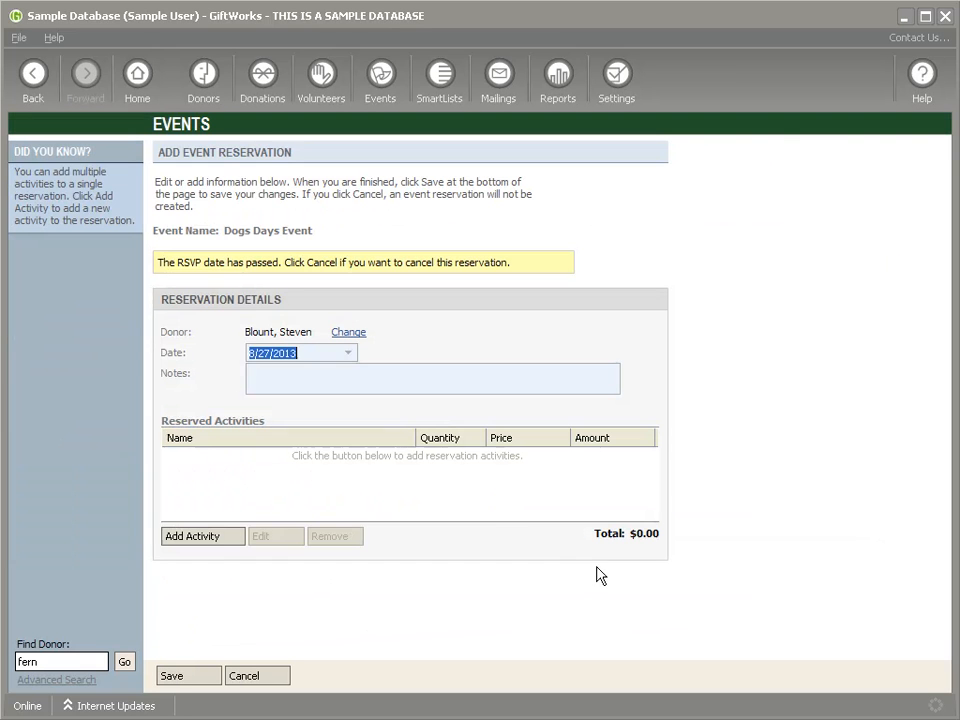
pyautogui.click(189, 542)
pyautogui.click(422, 270)
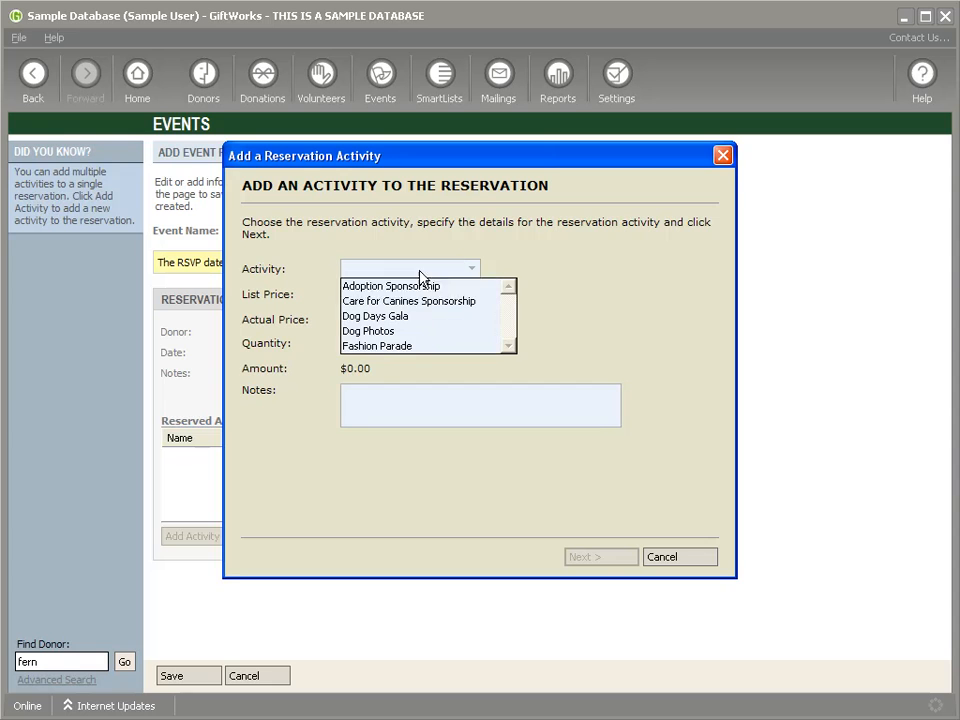
pyautogui.click(396, 286)
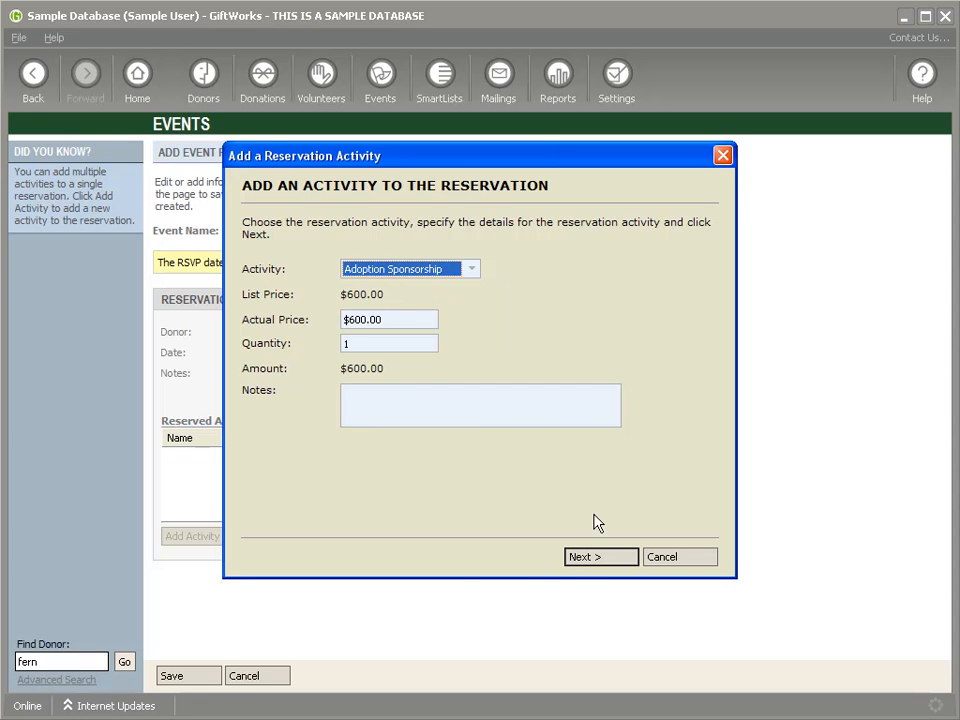
pyautogui.click(594, 560)
pyautogui.click(600, 563)
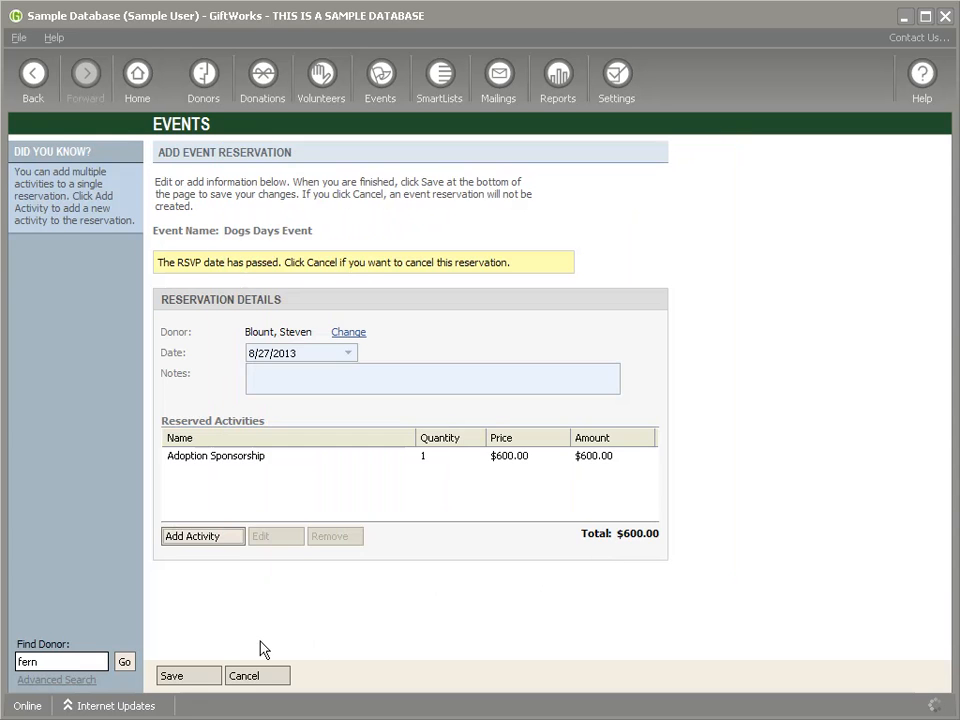
pyautogui.click(195, 680)
# Step: Dismiss the participant notice, back out of the donor's event options, and go to SmartLists
pyautogui.click(648, 435)
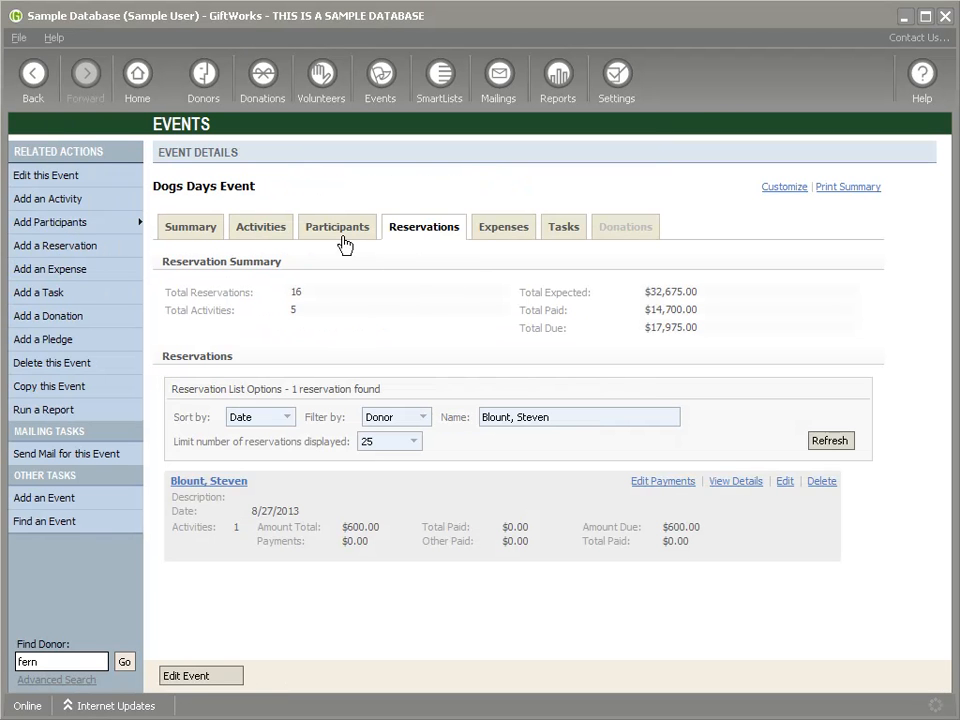
pyautogui.click(206, 88)
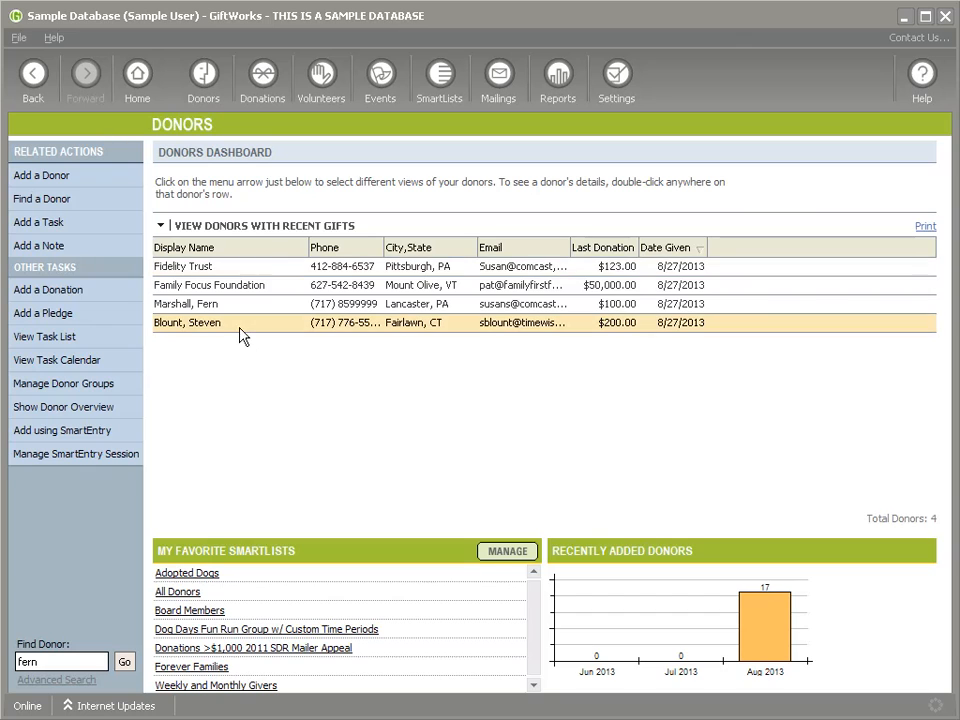
pyautogui.click(94, 318)
pyautogui.click(566, 355)
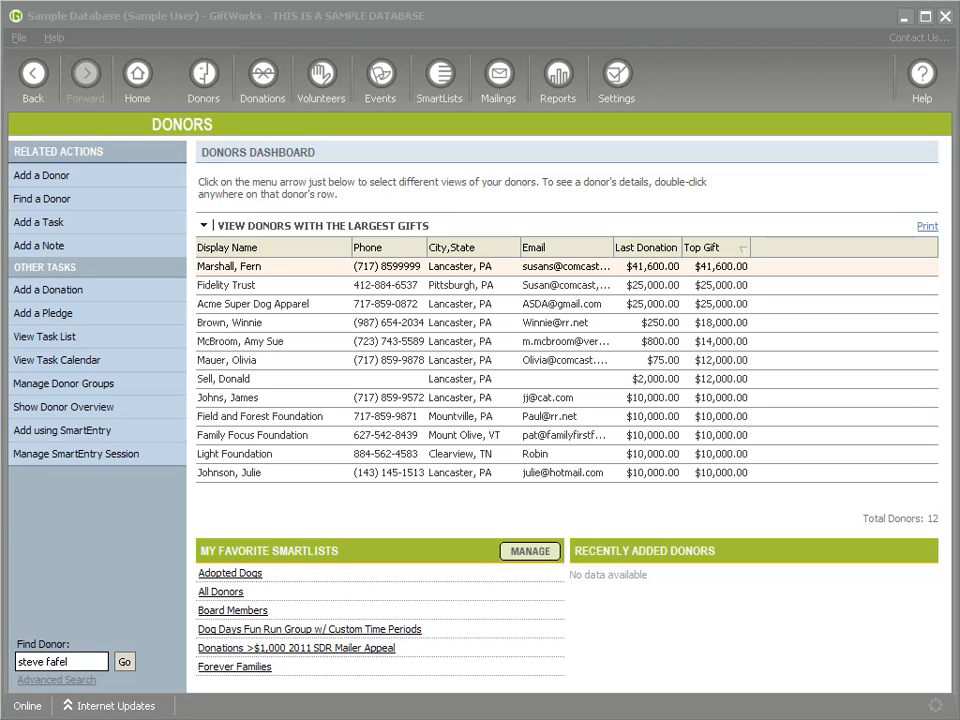
pyautogui.click(441, 86)
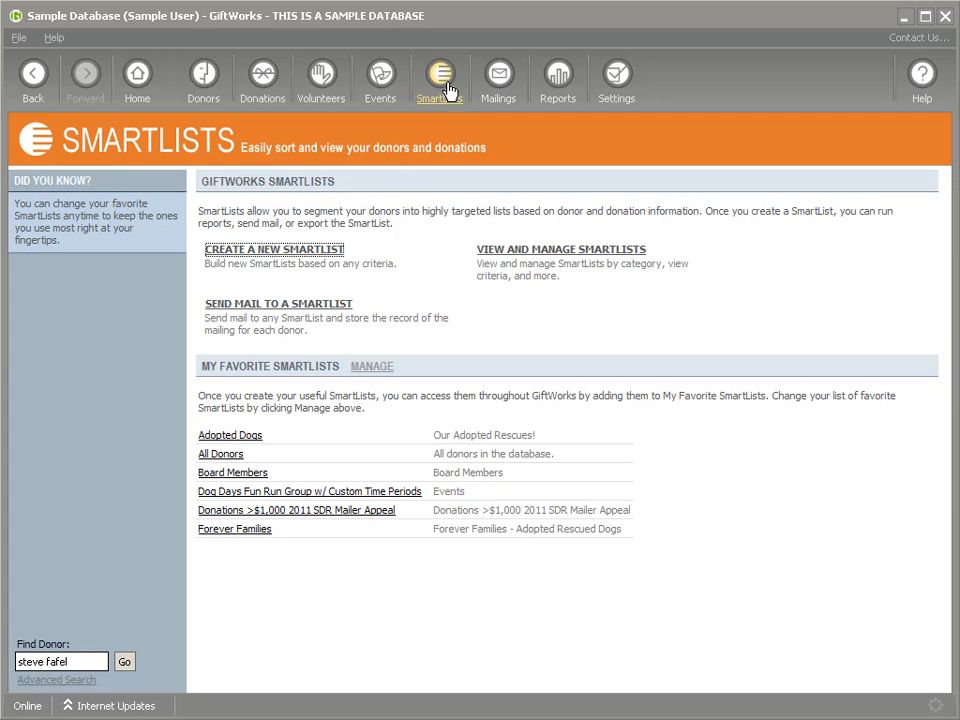
# Step: Open the Board Members SmartList and start a Quick Email to its nine donors
pyautogui.click(230, 476)
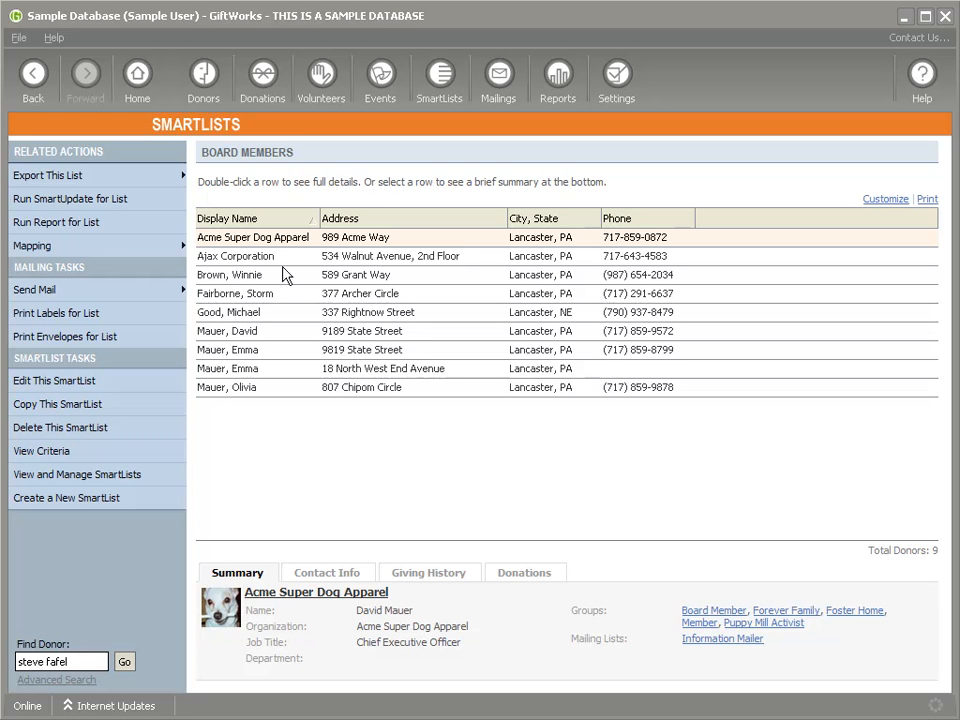
pyautogui.click(58, 292)
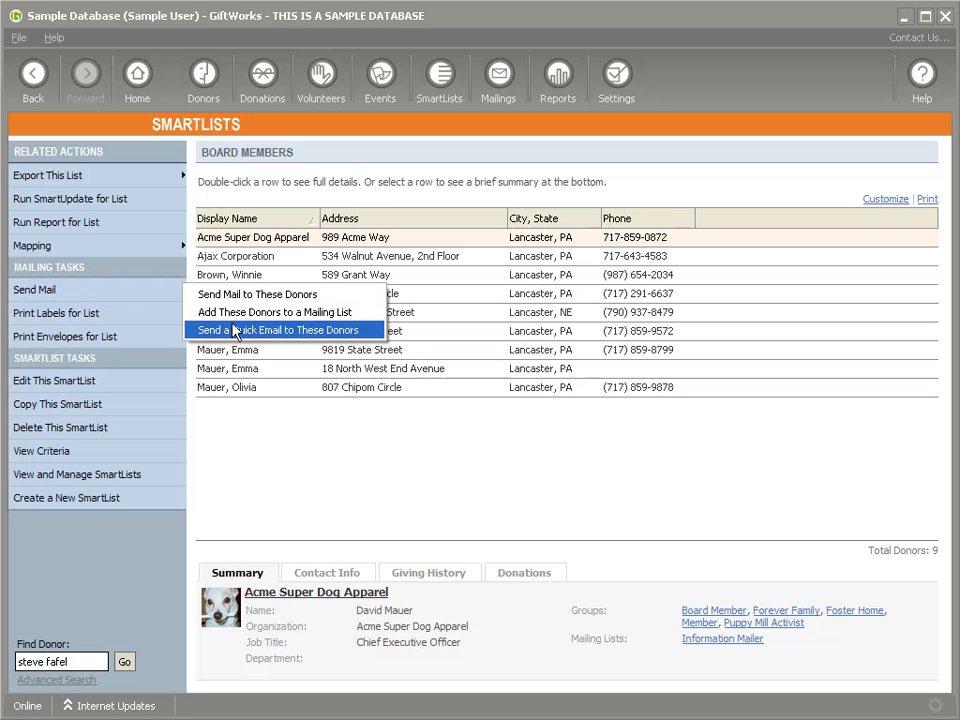
pyautogui.click(295, 331)
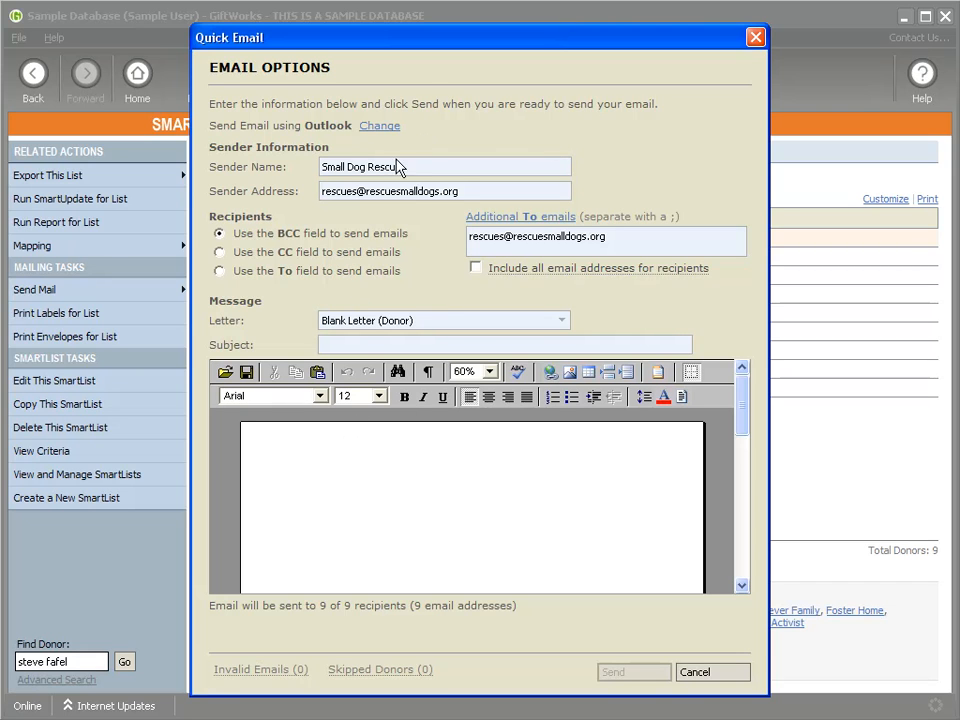
pyautogui.moveTo(405, 167); pyautogui.dragTo(262, 190)
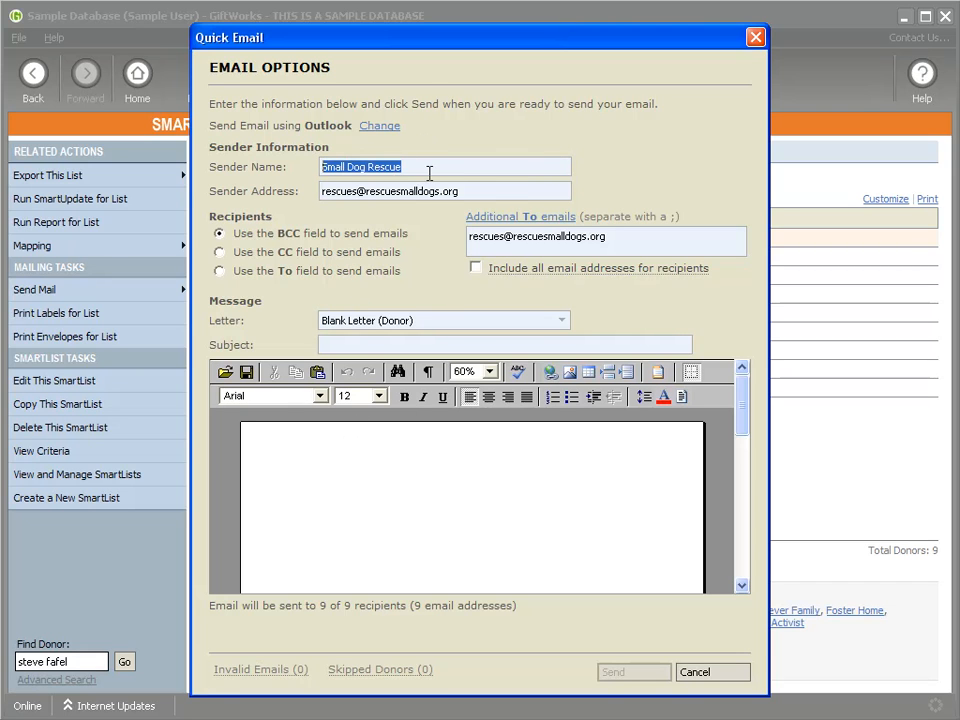
pyautogui.moveTo(458, 191); pyautogui.dragTo(242, 298)
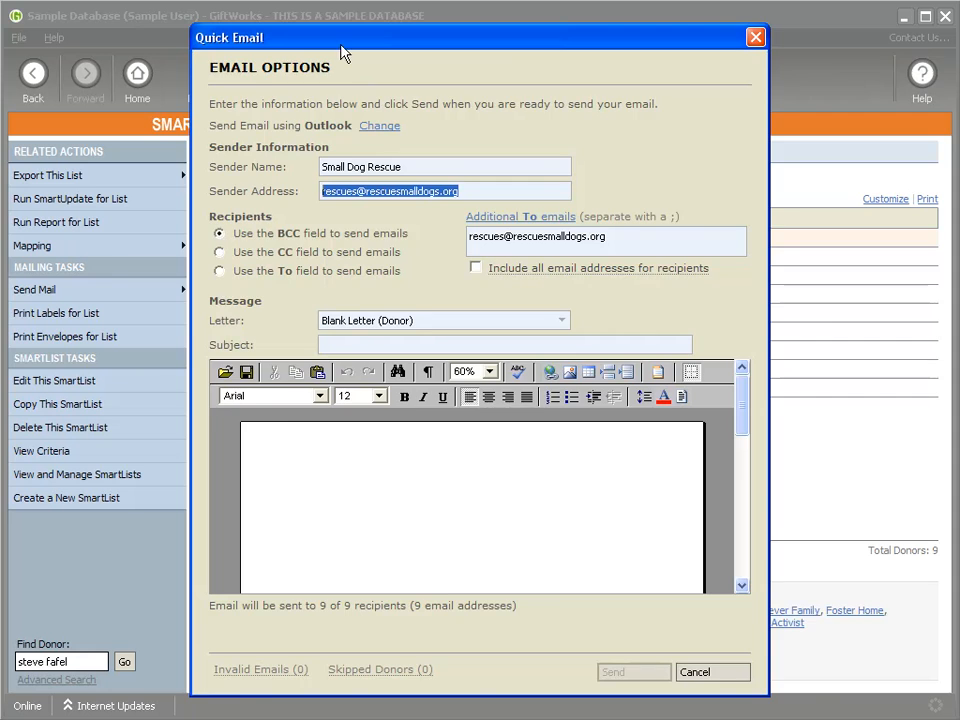
pyautogui.moveTo(256, 36); pyautogui.dragTo(463, 37)
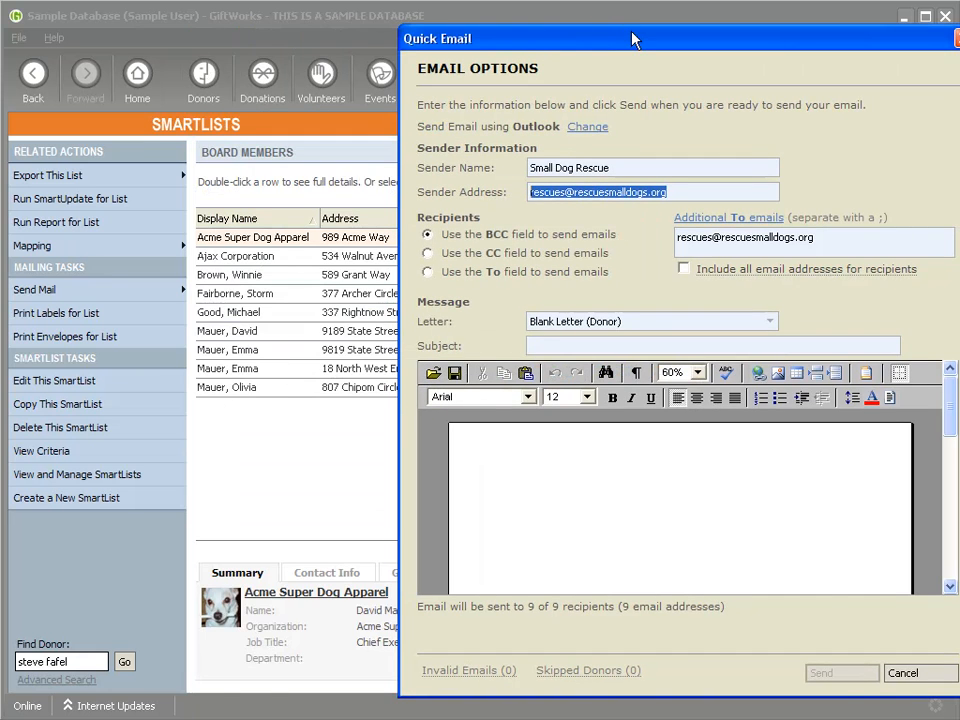
pyautogui.moveTo(634, 39); pyautogui.dragTo(462, 39)
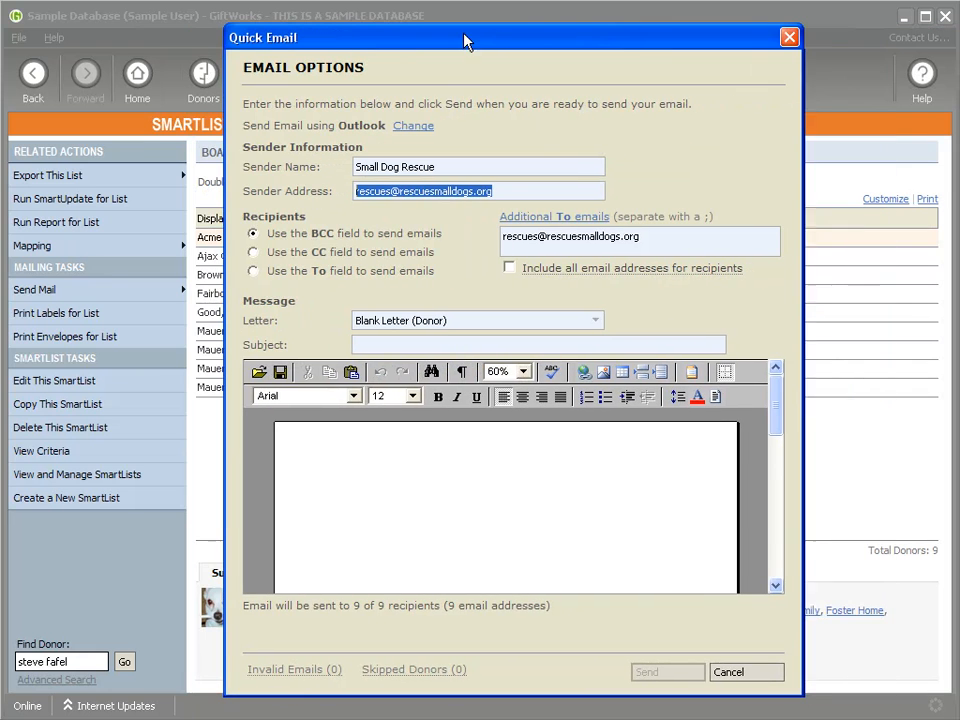
pyautogui.click(254, 252)
pyautogui.click(255, 271)
pyautogui.click(253, 234)
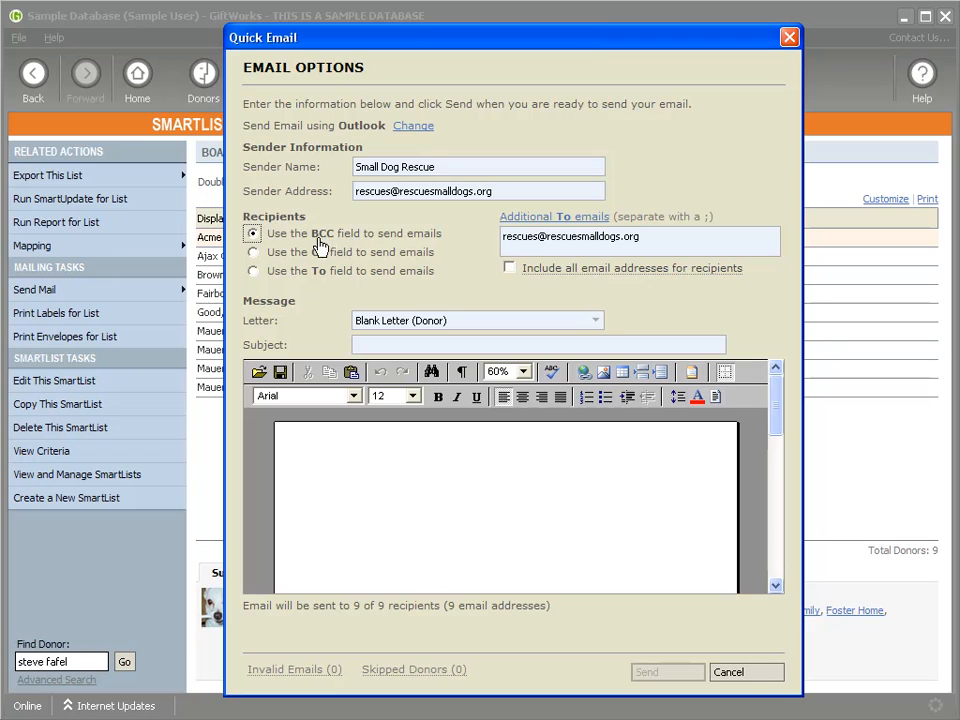
pyautogui.click(253, 272)
pyautogui.moveTo(686, 237); pyautogui.dragTo(576, 116)
pyautogui.moveTo(489, 28); pyautogui.dragTo(689, 30)
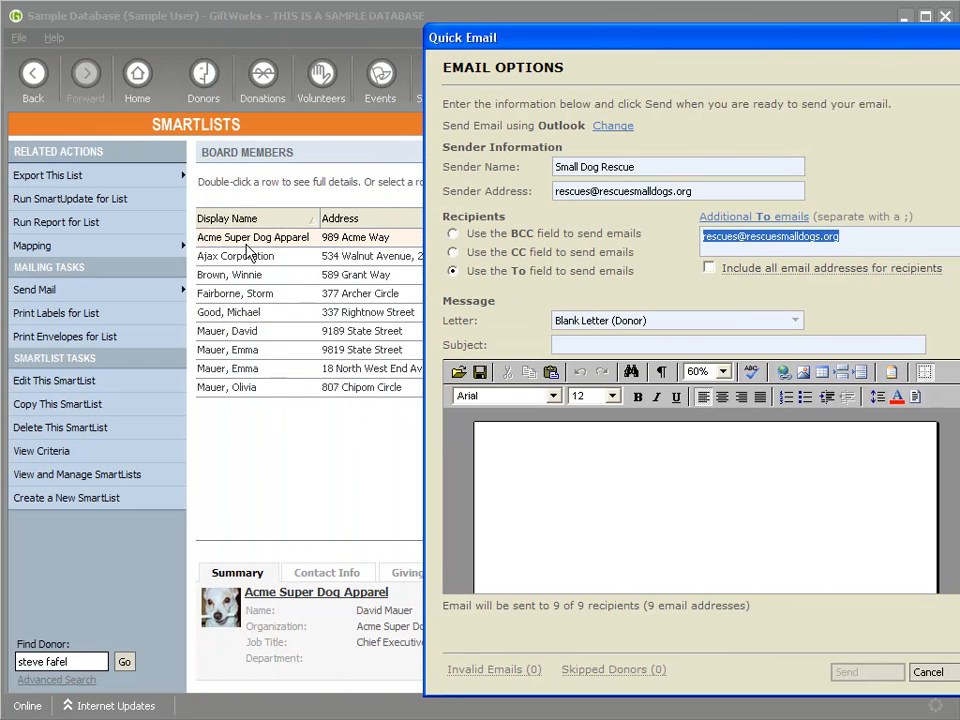
pyautogui.moveTo(584, 36); pyautogui.dragTo(454, 34)
pyautogui.click(730, 241)
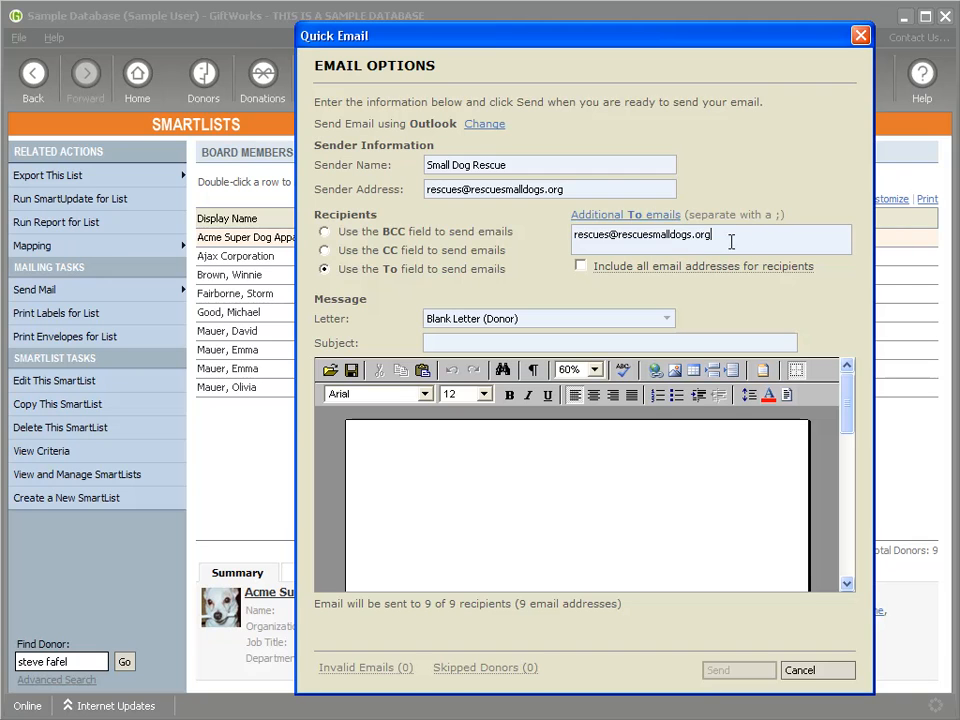
pyautogui.click(610, 214)
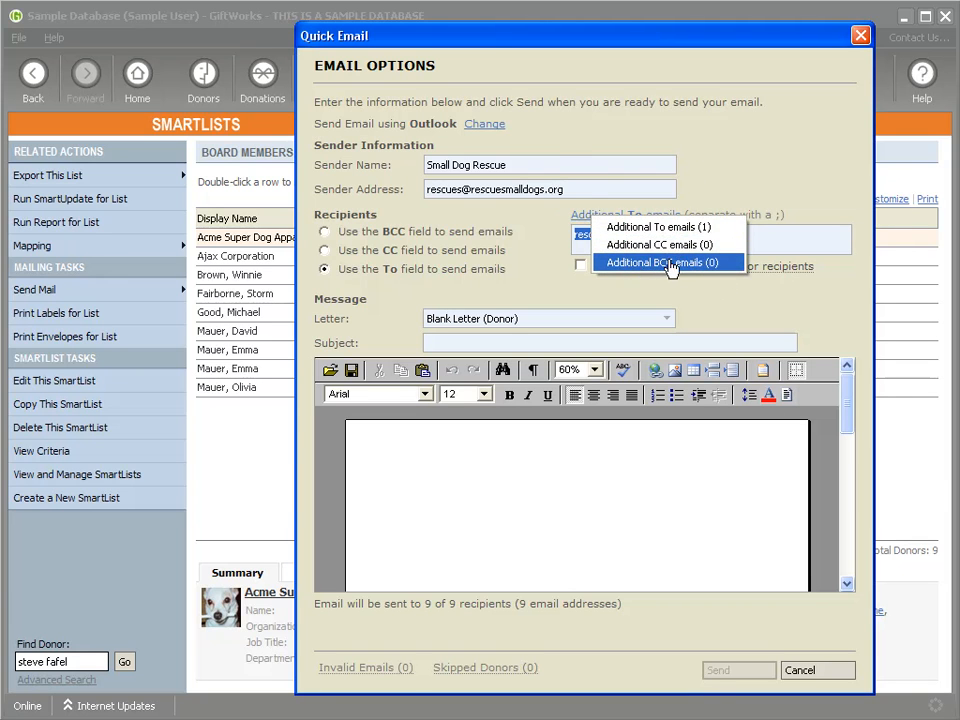
pyautogui.click(546, 238)
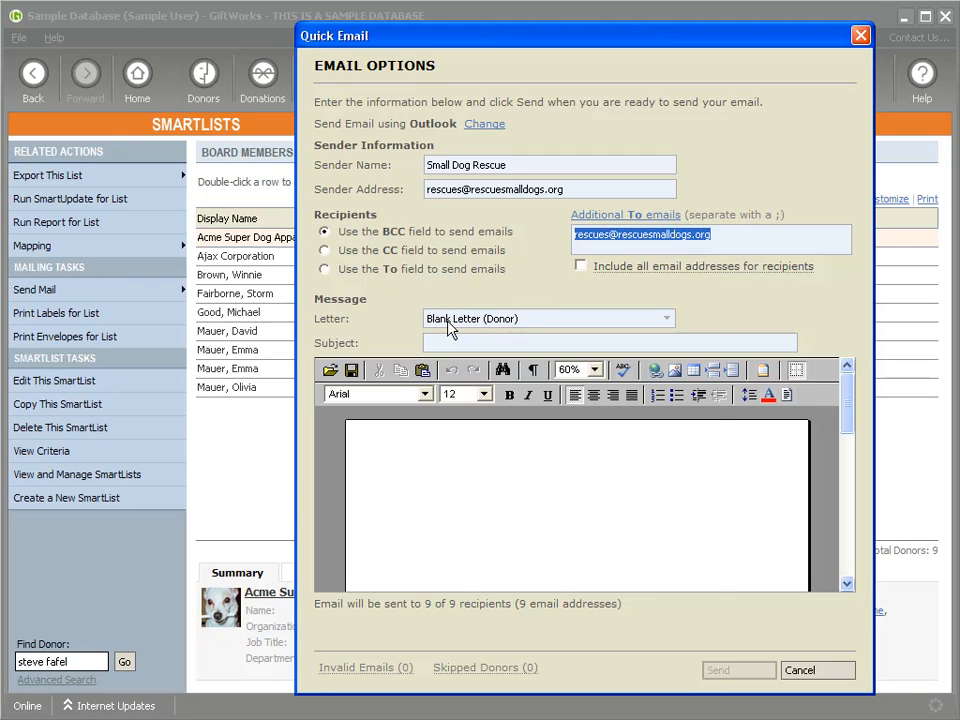
# Step: Keep the blank letter and type 'The meeting tonight will be delayed' in the email body
pyautogui.click(500, 321)
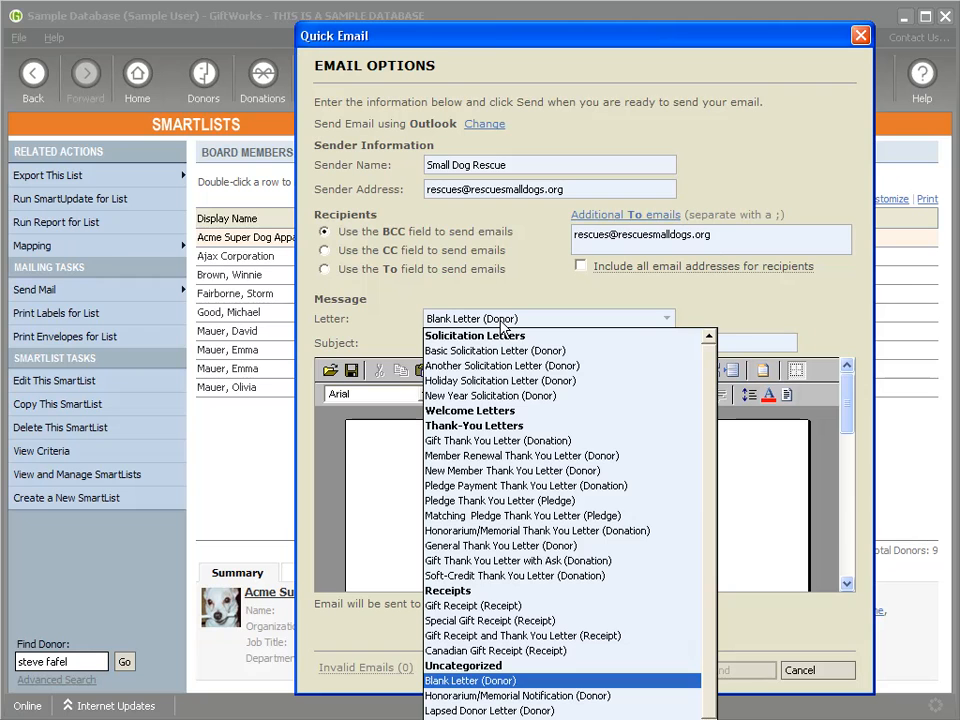
pyautogui.click(421, 476)
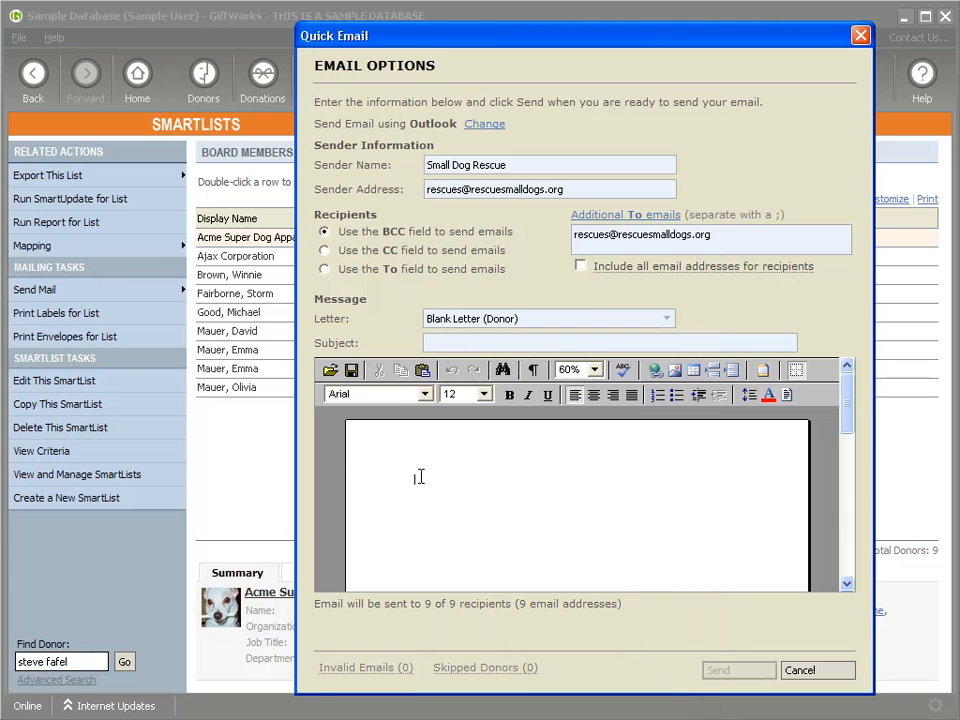
pyautogui.write('The meeting tonight will')
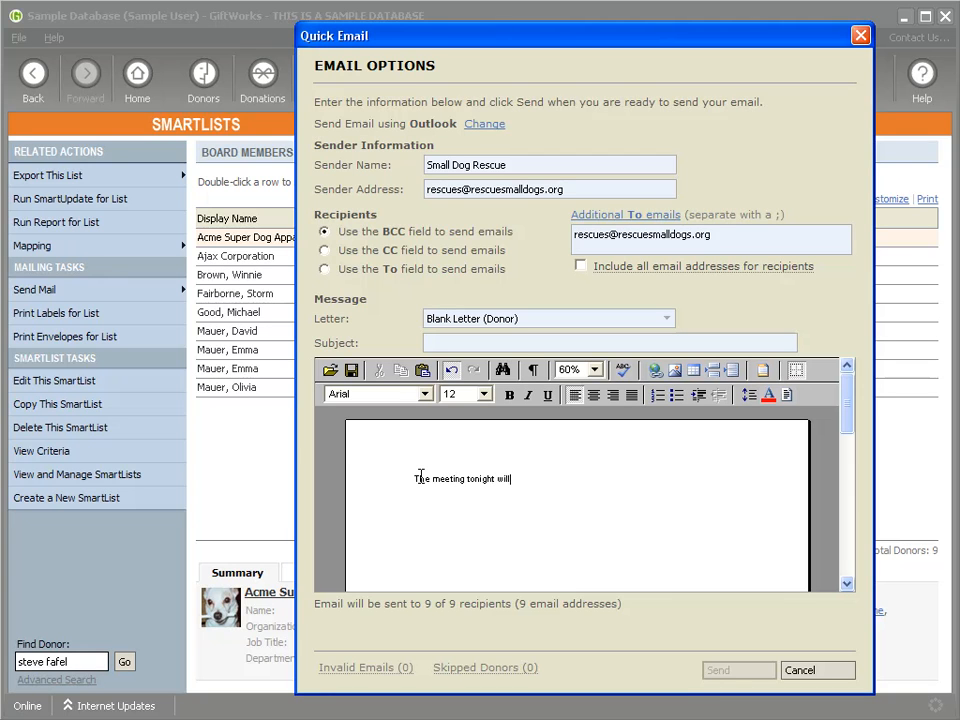
pyautogui.write(' be delayed 1 hour.')
# Step: Load Basic Solicitation Letter (Donor) and end its sentence with 'or come to the meeting 1 hour late.'
pyautogui.click(574, 320)
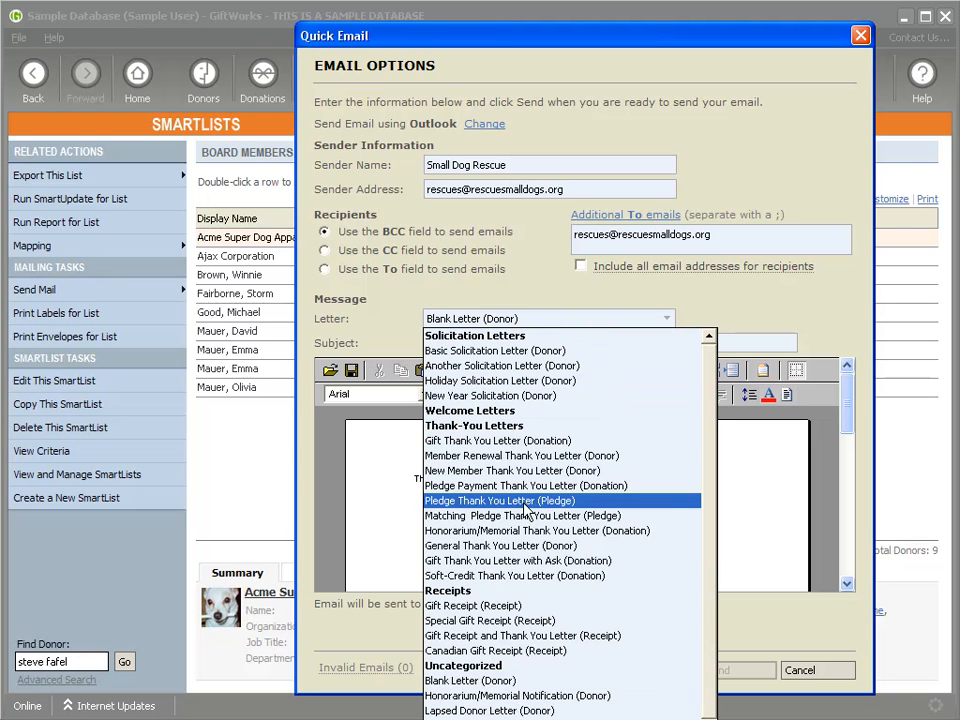
pyautogui.scroll(-2, 589, 690)
pyautogui.scroll(2, 589, 506)
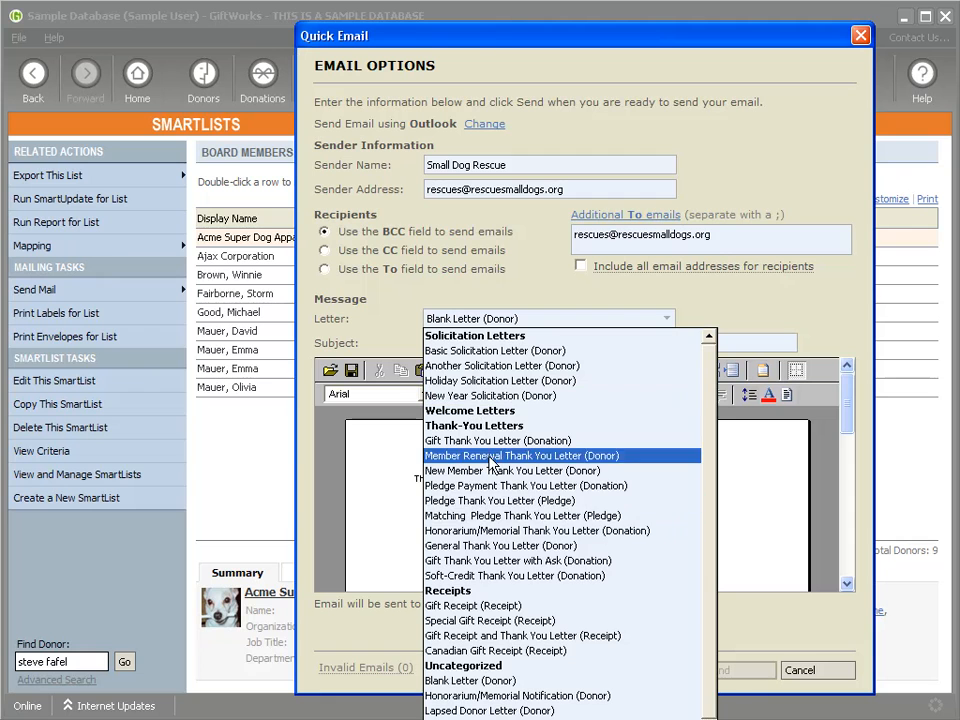
pyautogui.scroll(-2, 455, 640)
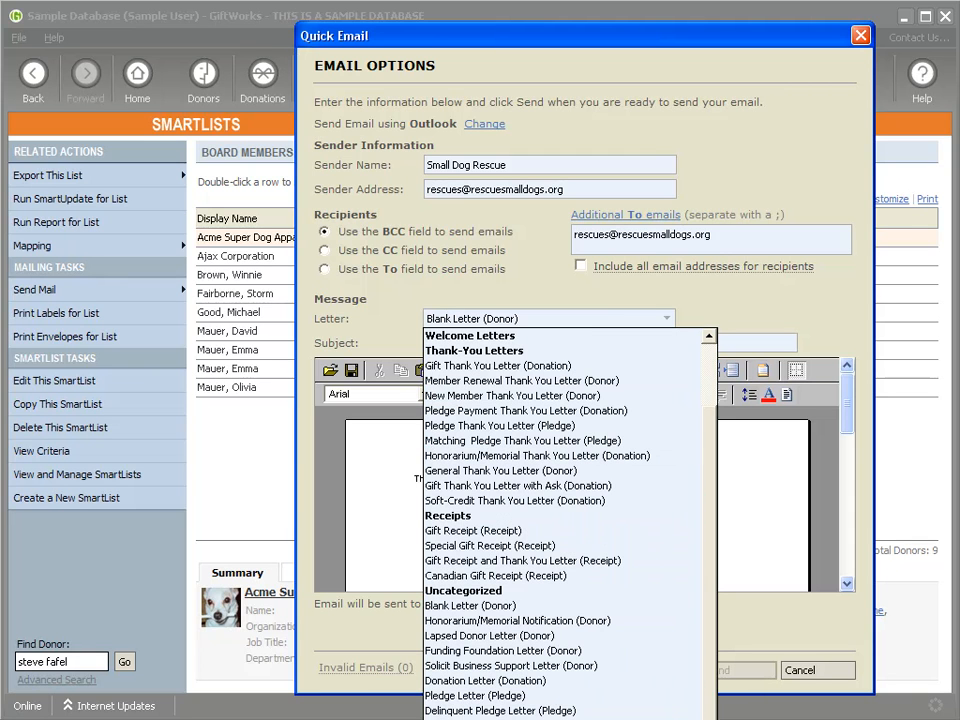
pyautogui.scroll(2, 480, 362)
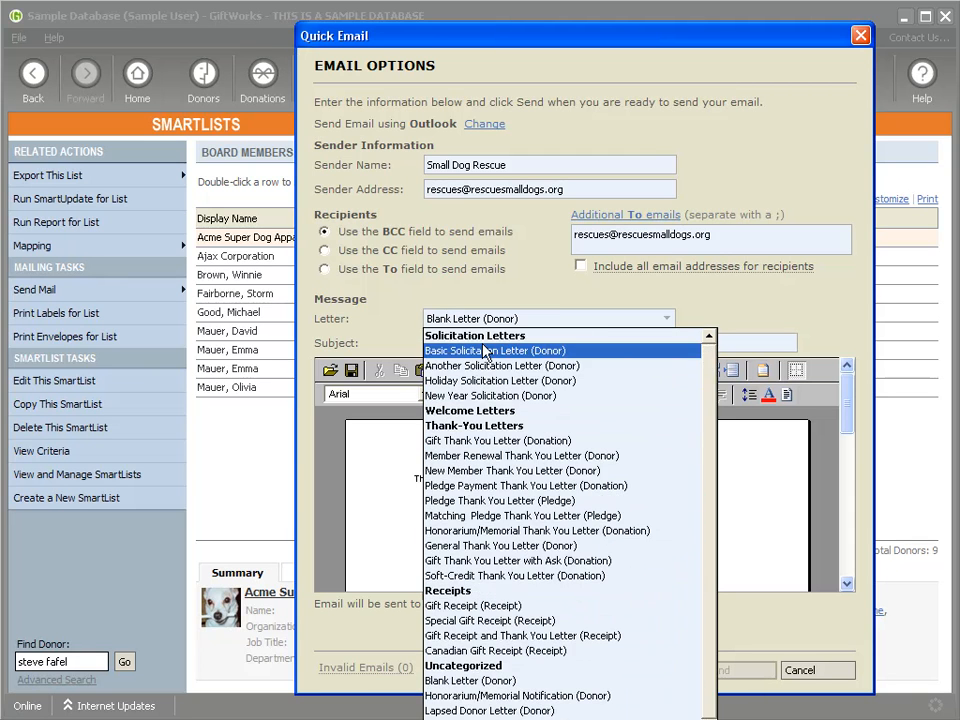
pyautogui.click(495, 350)
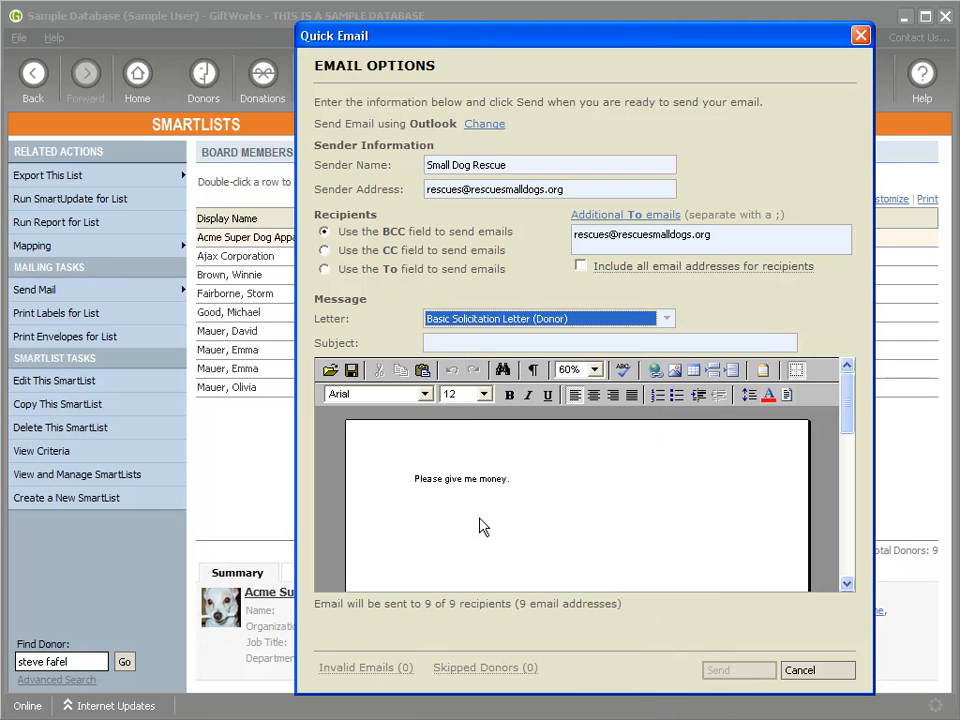
pyautogui.moveTo(407, 478); pyautogui.dragTo(536, 478)
pyautogui.click(529, 491)
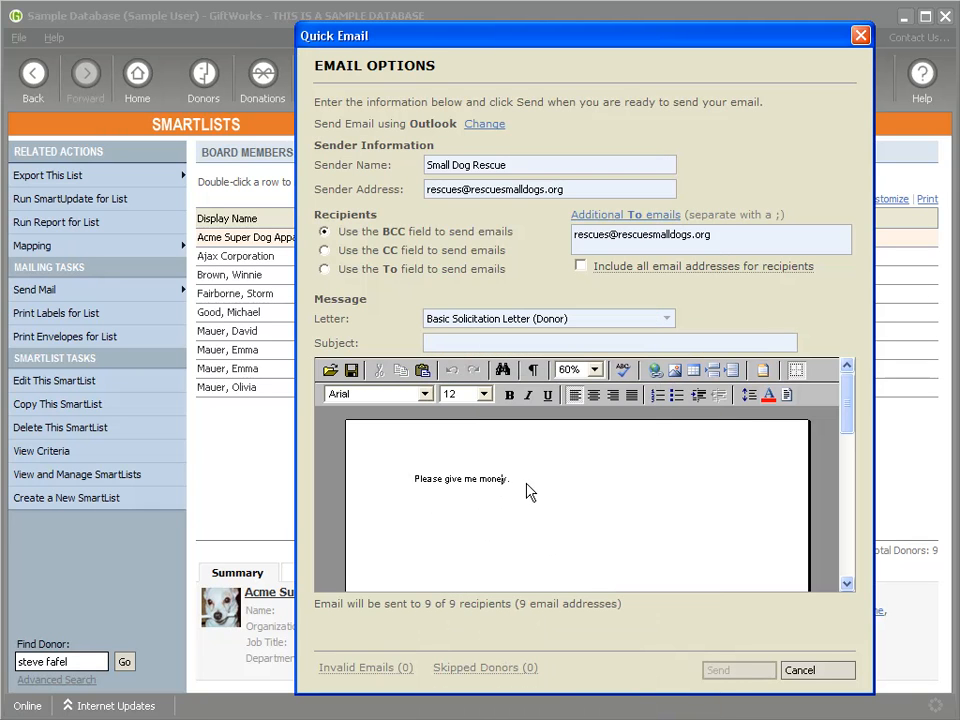
pyautogui.press('BackSpace')
pyautogui.write('or come to the meeting 1 hour late.')
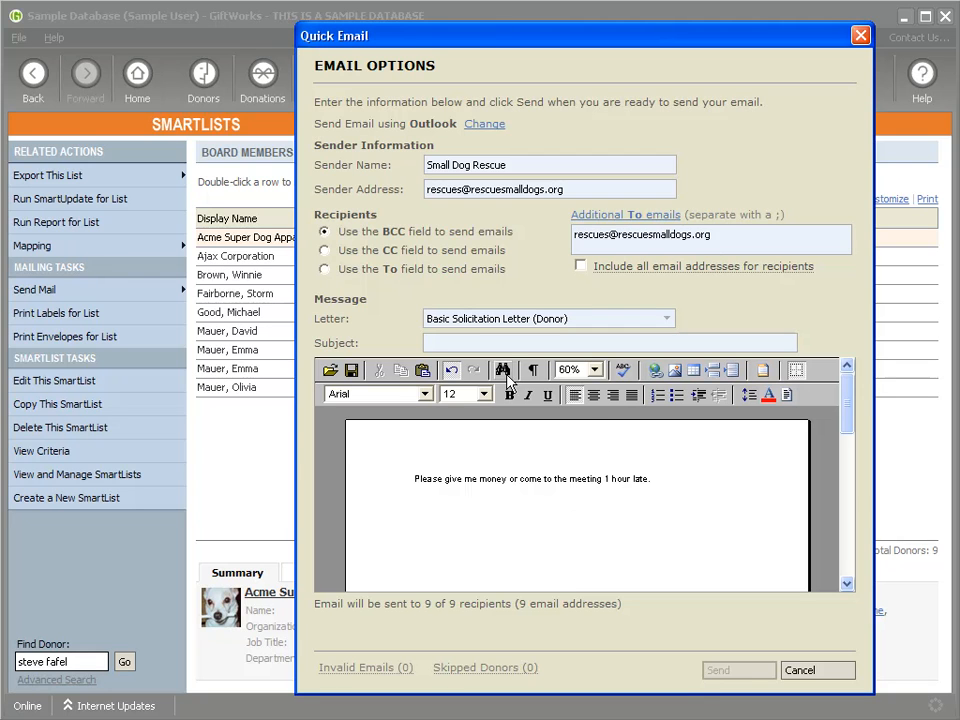
# Step: Give the email the subject 'Postponed Meeting Tonight'
pyautogui.click(540, 342)
pyautogui.write('Postponed')
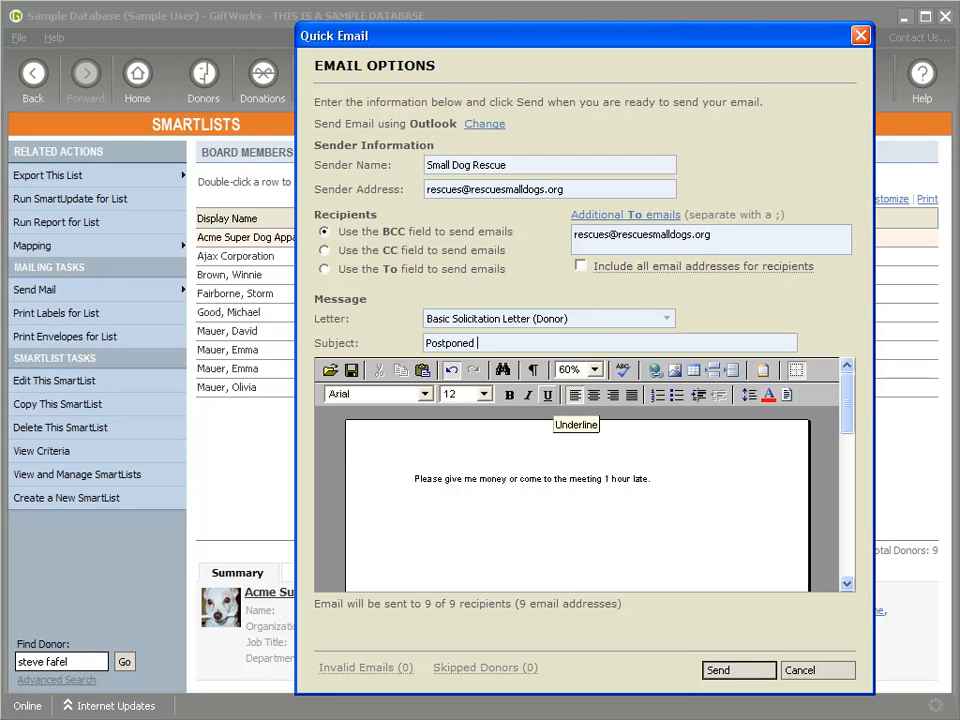
pyautogui.write(' Meeting to')
pyautogui.press('BackSpace')
pyautogui.press('BackSpace')
pyautogui.write('Tinigh')
pyautogui.click(727, 674)
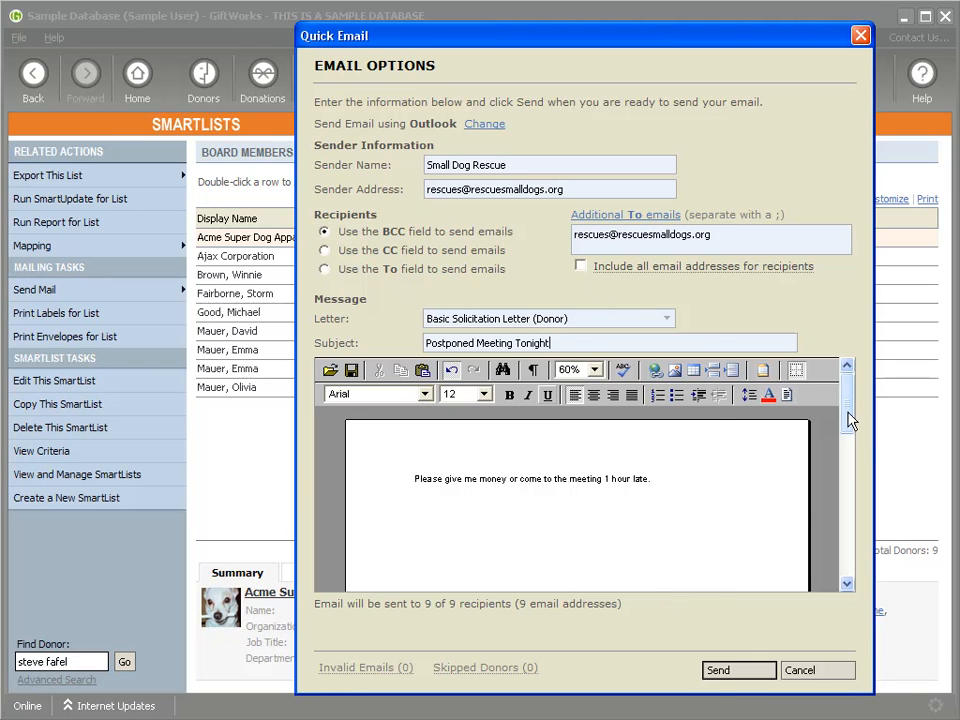
# Step: Reopen and close the letter template list unchanged, then select the whole subject text
pyautogui.click(538, 320)
pyautogui.click(712, 314)
pyautogui.moveTo(557, 341); pyautogui.dragTo(368, 341)
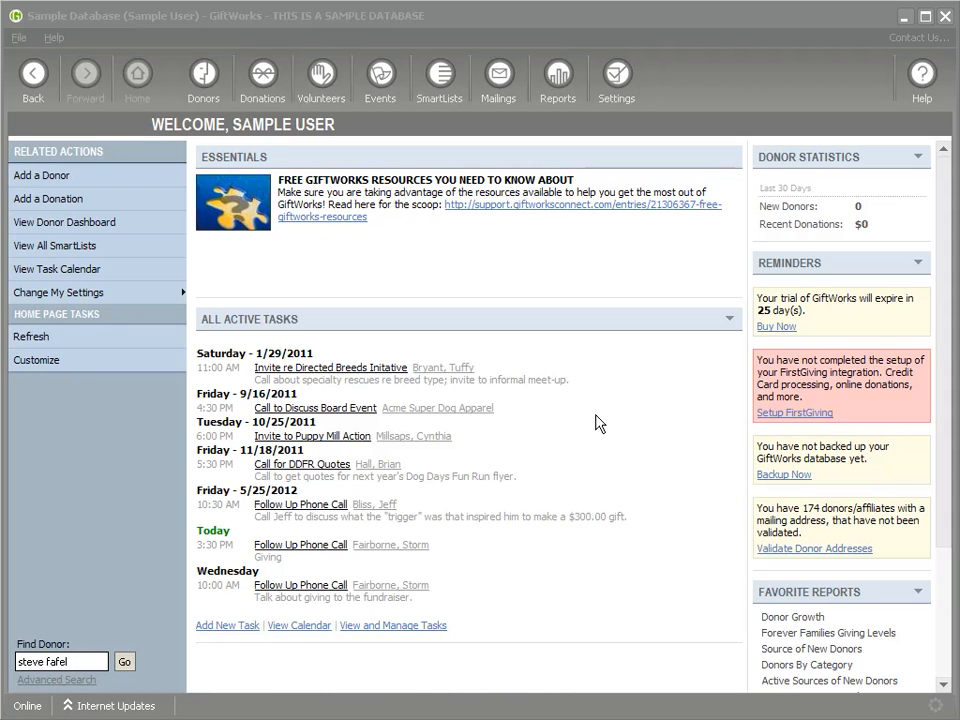
# Step: Open the online connections setup for Facebook and log in with the Facebook account credentials
pyautogui.click(45, 300)
pyautogui.click(270, 316)
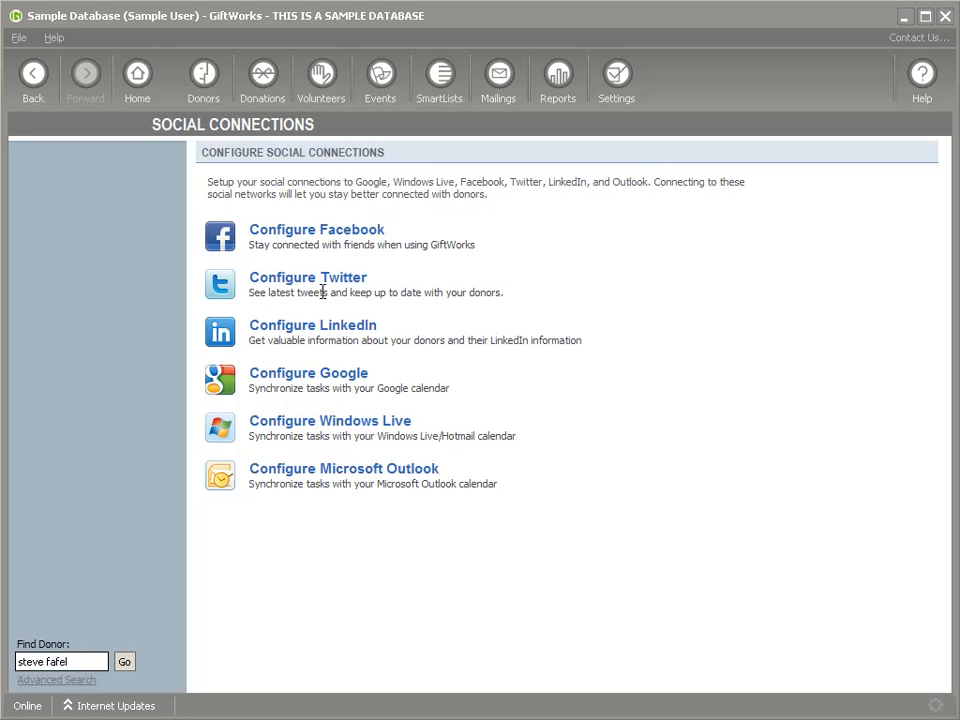
pyautogui.click(311, 239)
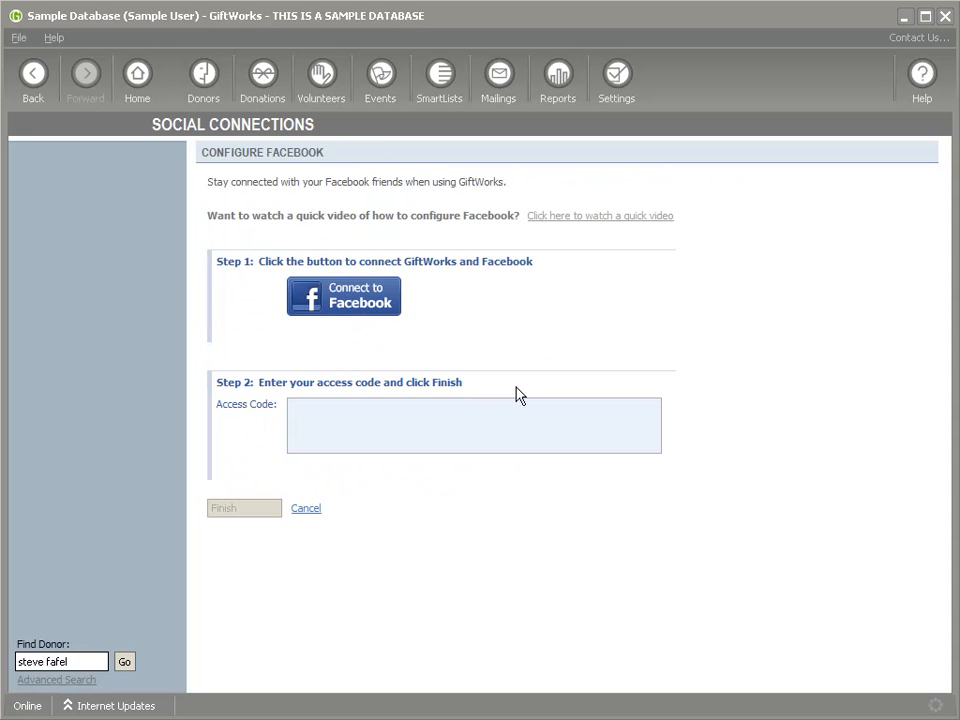
pyautogui.click(344, 303)
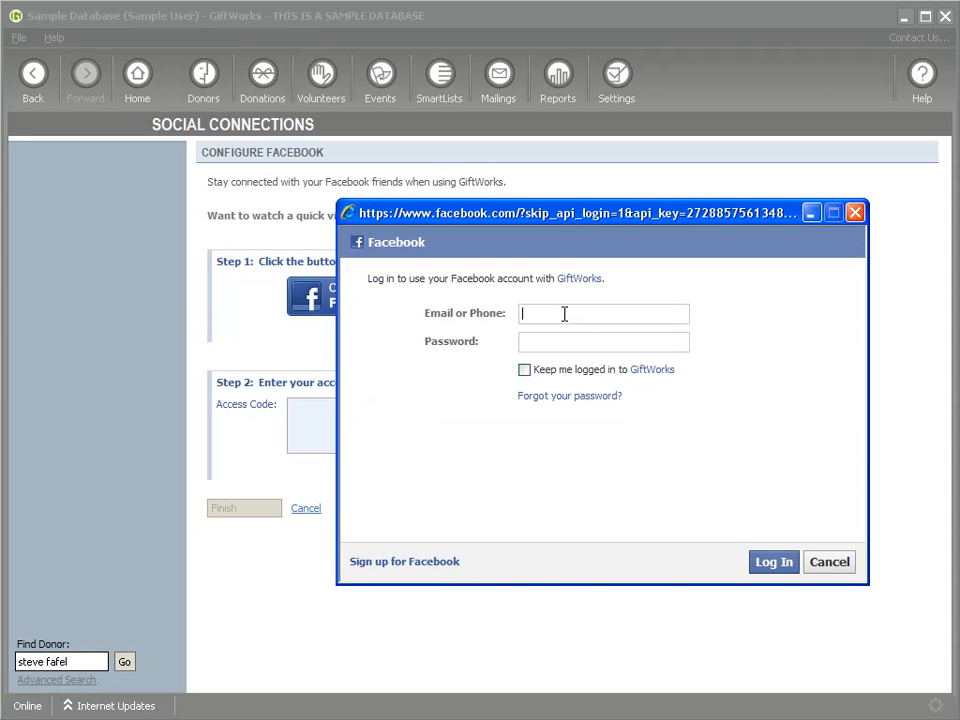
pyautogui.write('hotmail.com')
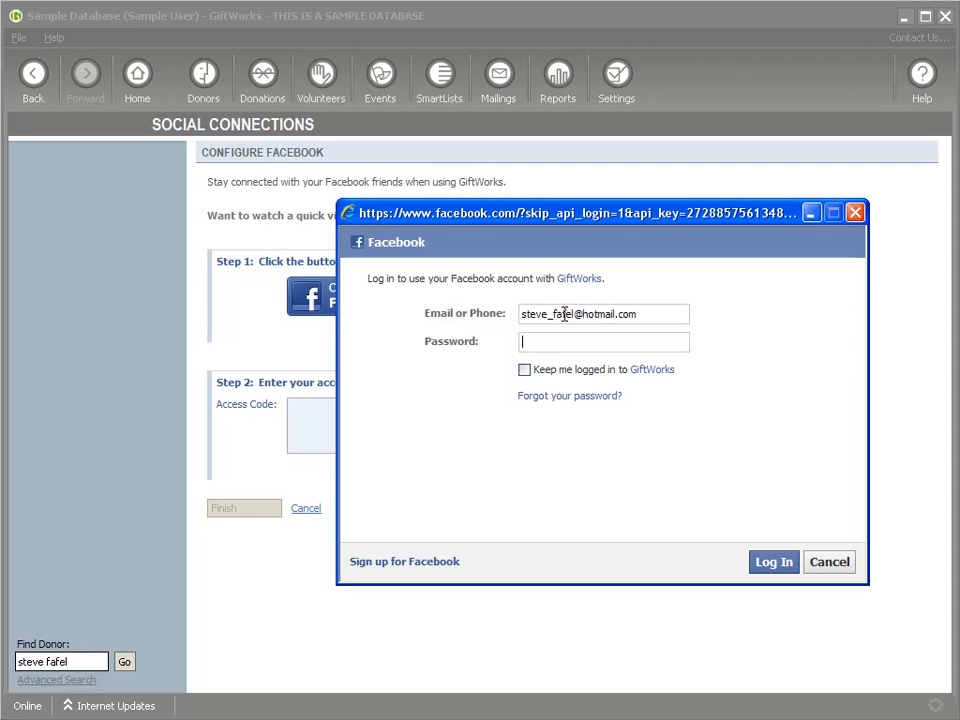
pyautogui.write('•••')
pyautogui.press('Return')
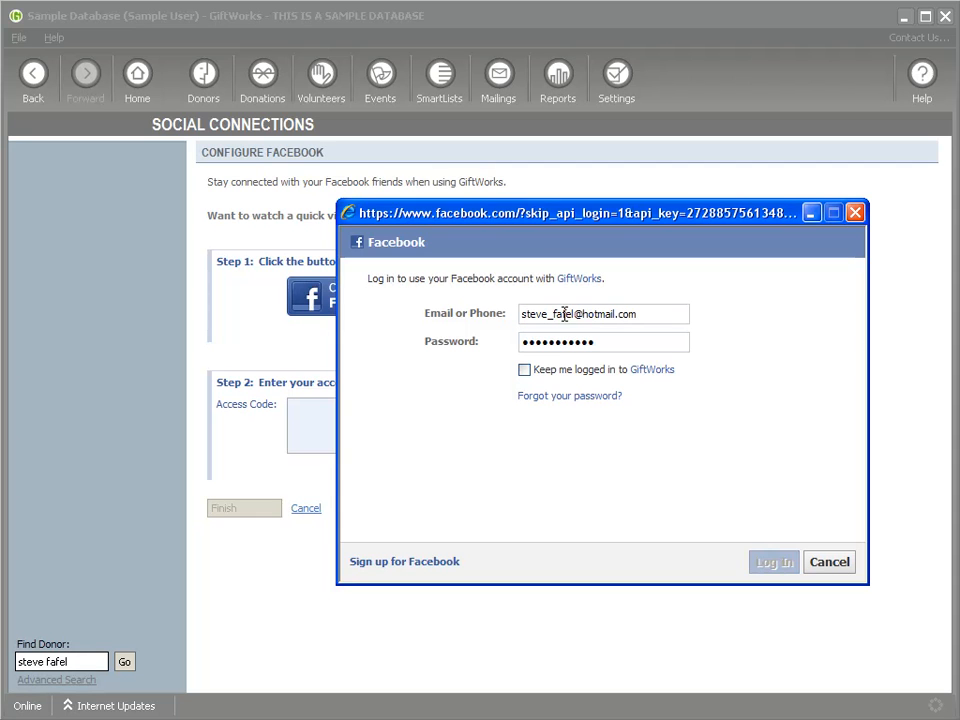
# Step: Copy the Facebook access code into GiftWorks' Access Code field and finish the Facebook connection
pyautogui.moveTo(457, 471); pyautogui.dragTo(746, 552)
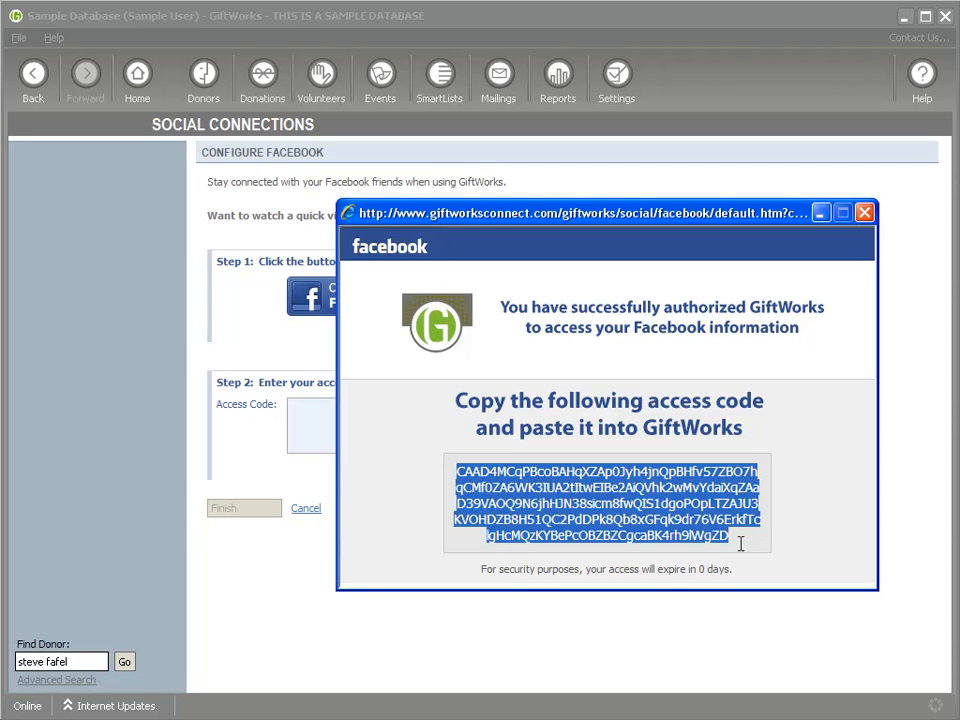
pyautogui.hotkey('ctrl', 'c')
pyautogui.click(864, 212)
pyautogui.click(407, 414)
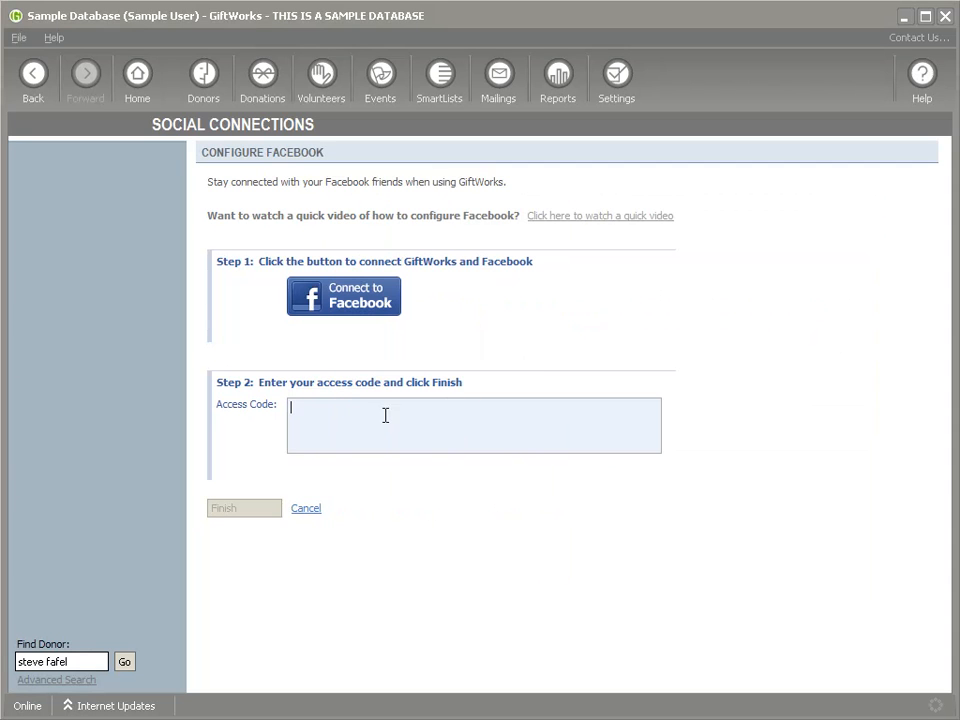
pyautogui.hotkey('ctrl', 'v')
pyautogui.click(257, 510)
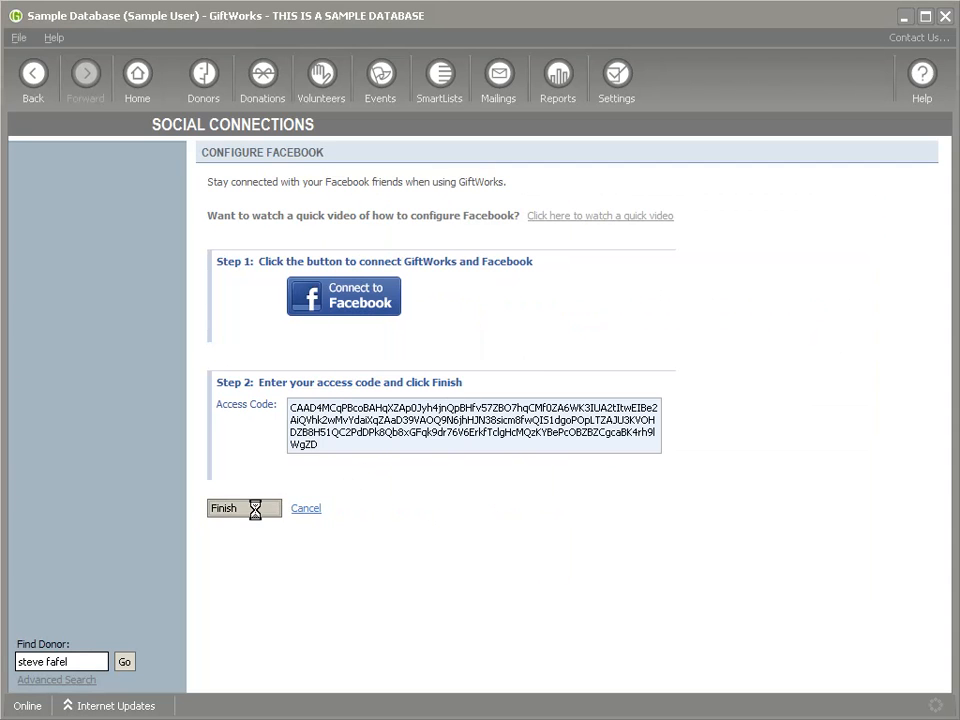
pyautogui.click(621, 426)
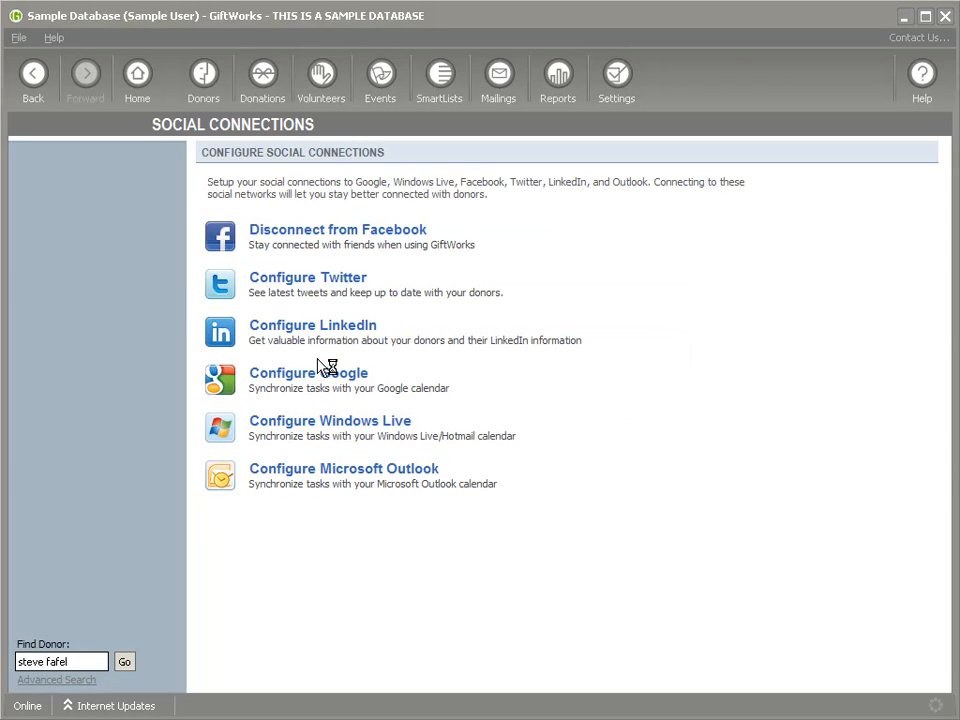
pyautogui.click(295, 287)
# Step: Authorize GiftWorks on Twitter by entering the Twitter username and password
pyautogui.click(347, 297)
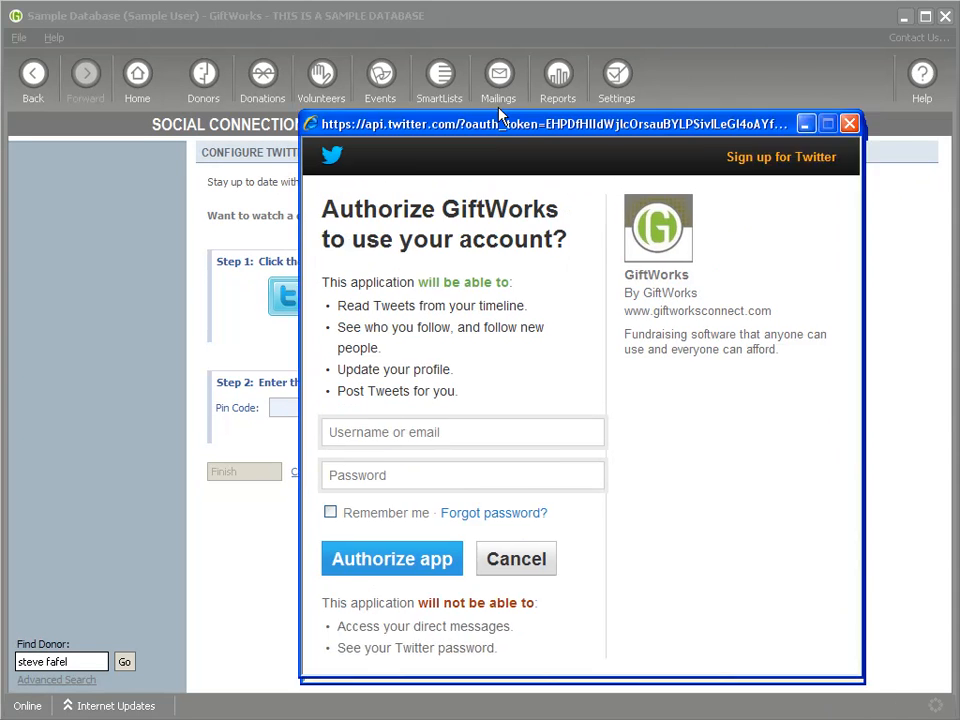
pyautogui.click(385, 400)
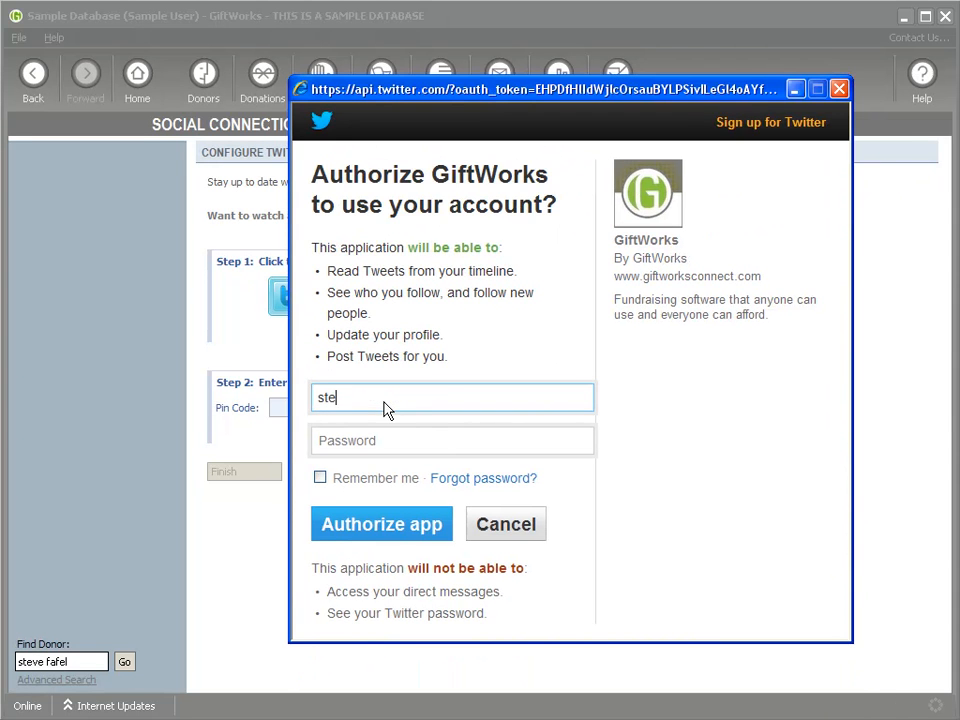
pyautogui.press('Tab')
pyautogui.write('*******')
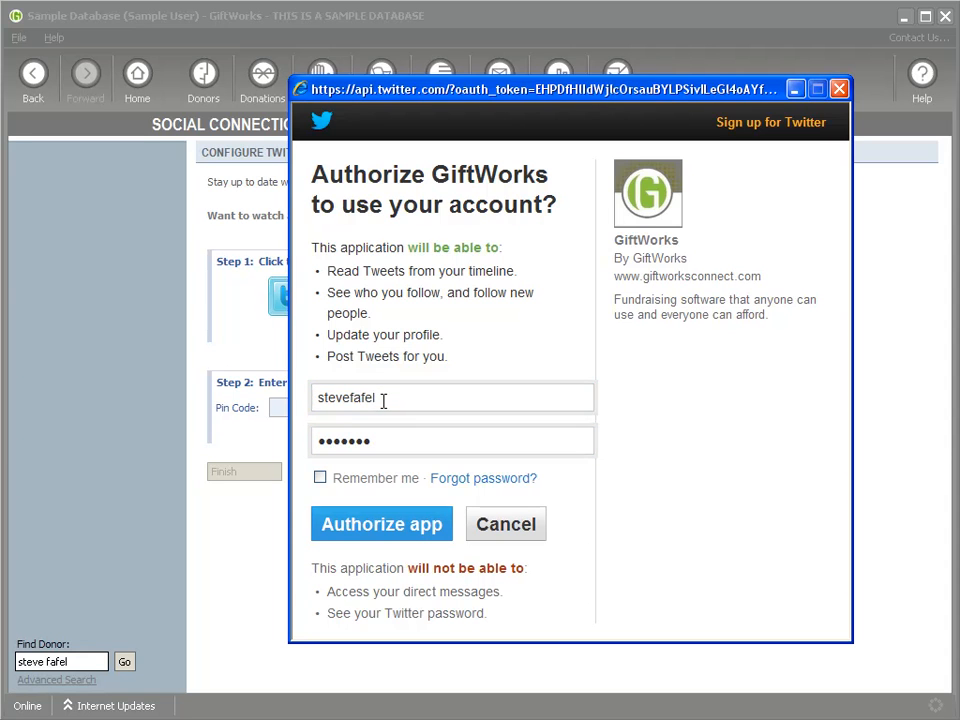
pyautogui.press('Return')
# Step: Paste the Twitter PIN into Pin Code, finish the connection, and return Home
pyautogui.moveTo(445, 262); pyautogui.dragTo(685, 262)
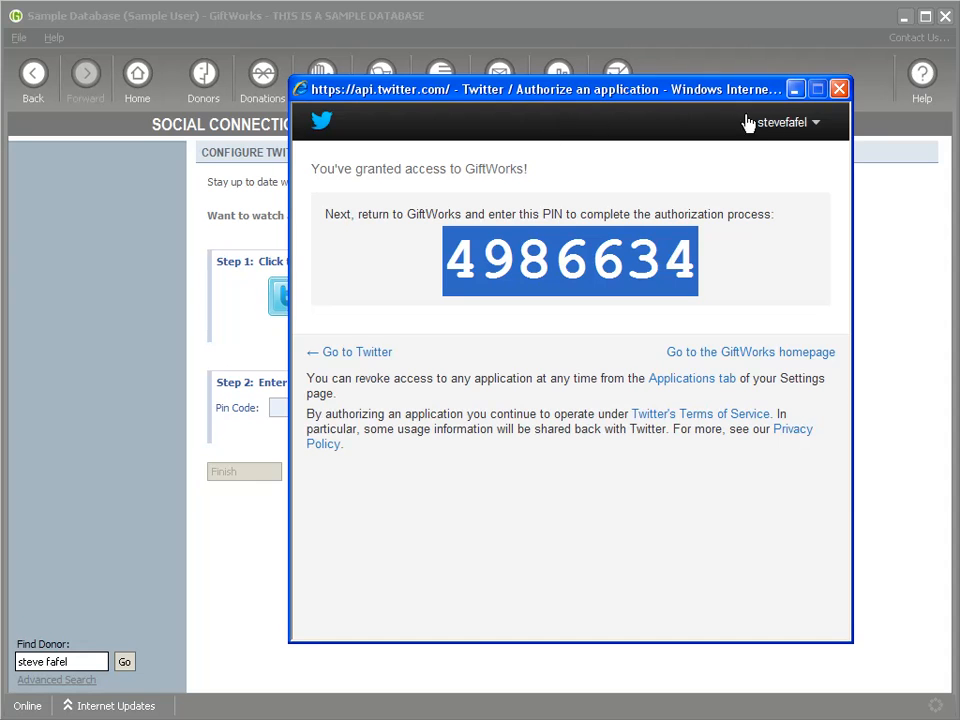
pyautogui.click(839, 89)
pyautogui.click(300, 405)
pyautogui.hotkey('ctrl', 'v')
pyautogui.click(246, 472)
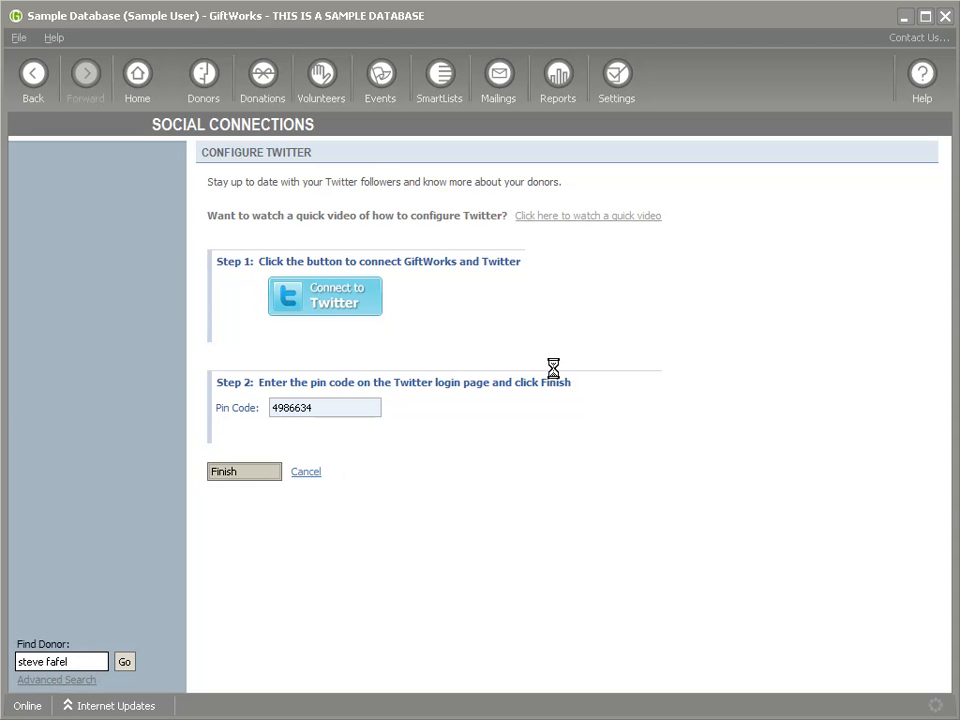
pyautogui.click(598, 428)
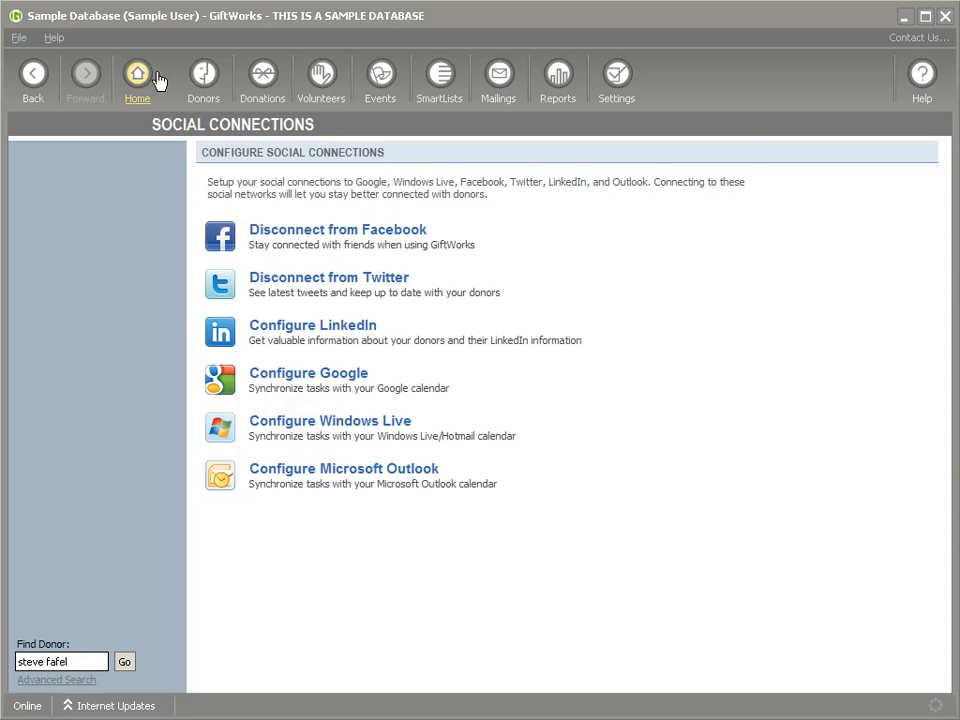
pyautogui.click(140, 76)
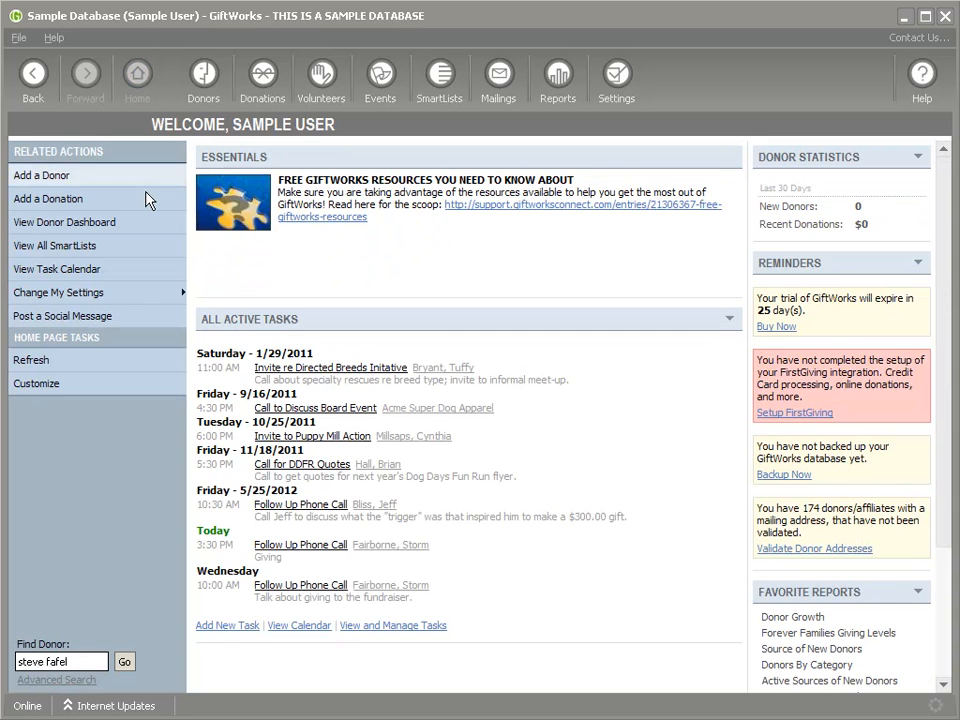
# Step: Add the Social News Feed to the home page through Customize Home Page
pyautogui.click(72, 294)
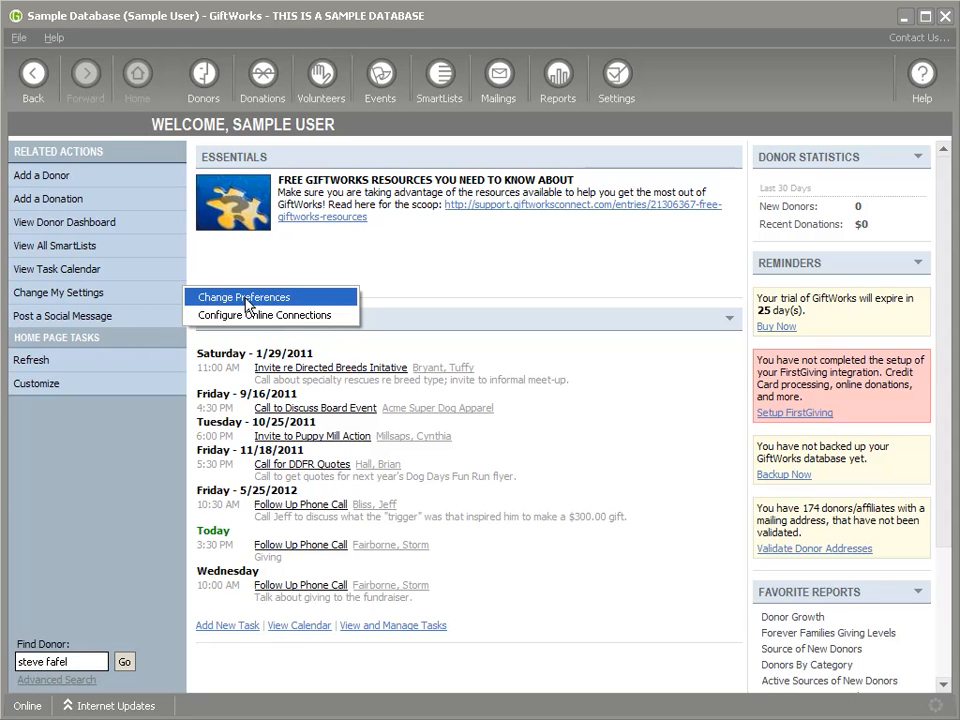
pyautogui.click(60, 385)
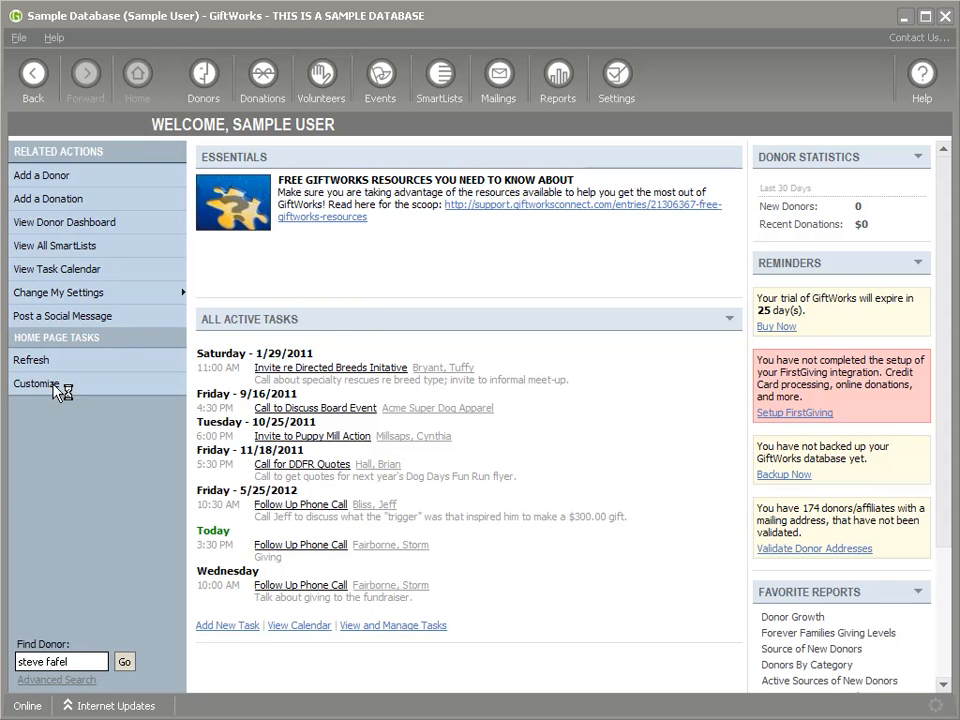
pyautogui.click(268, 359)
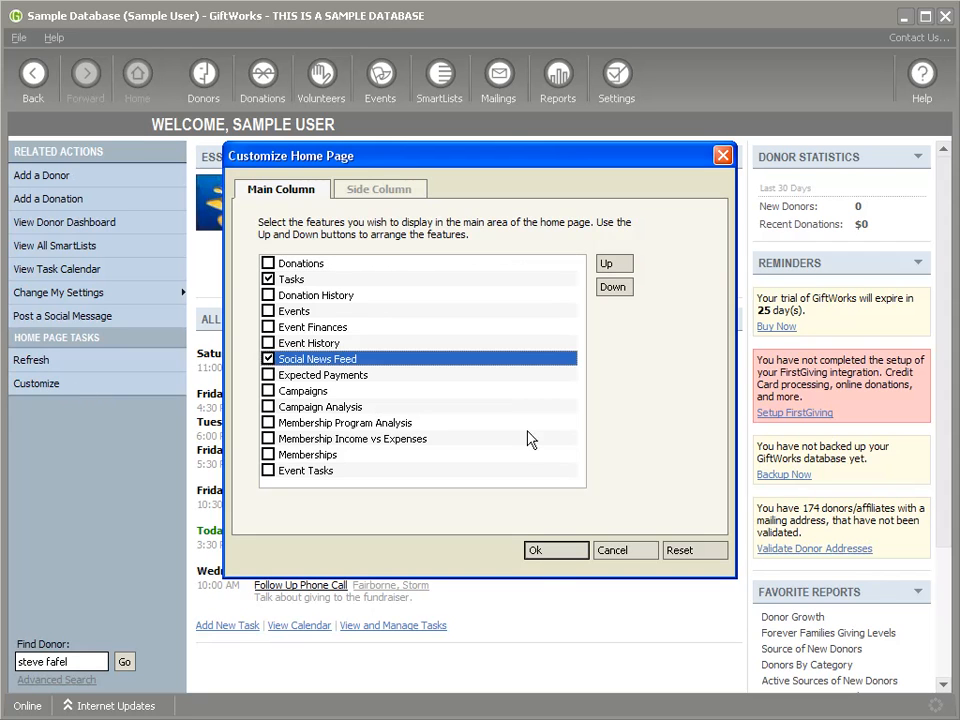
pyautogui.click(540, 553)
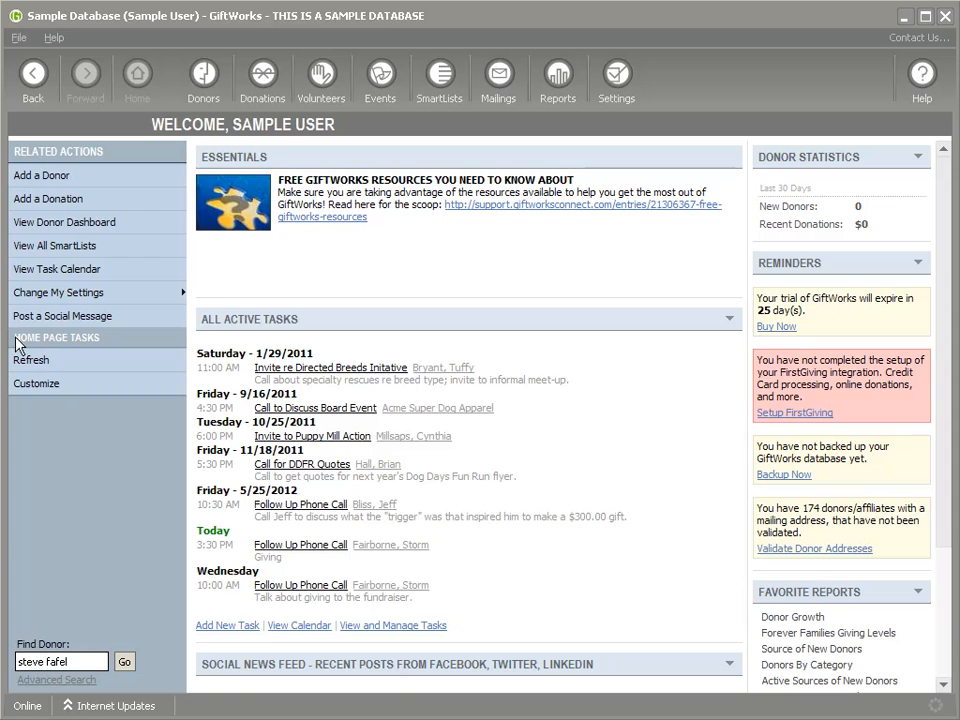
# Step: Move Social News Feed up three places to the top of the home page list
pyautogui.click(38, 386)
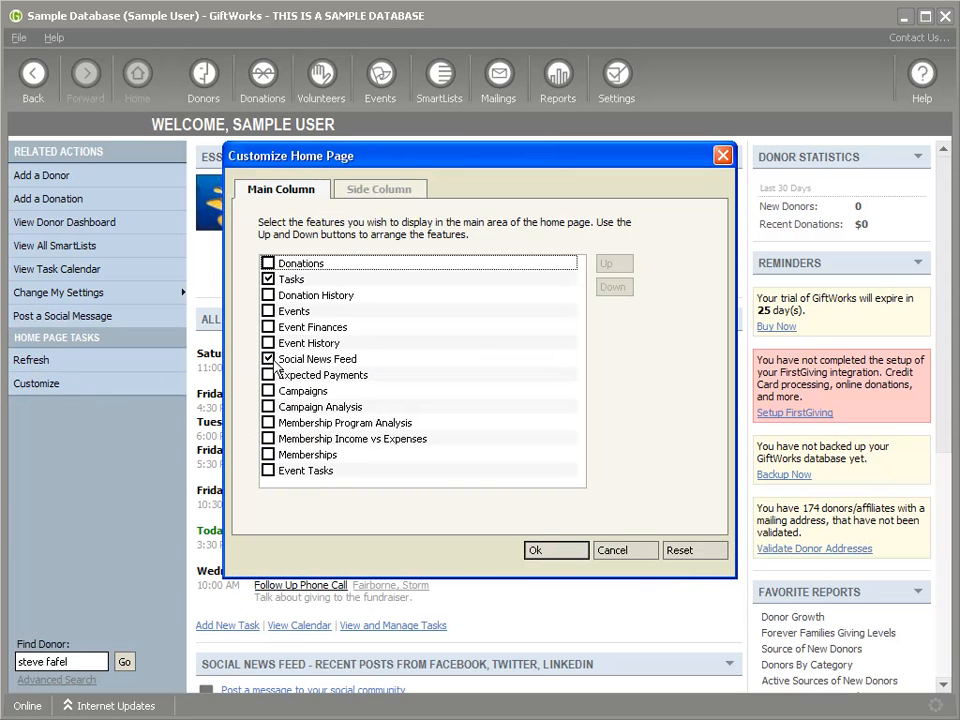
pyautogui.click(285, 359)
pyautogui.click(606, 266)
pyautogui.click(606, 266)
pyautogui.click(606, 266)
pyautogui.click(606, 266)
pyautogui.click(606, 266)
pyautogui.click(606, 266)
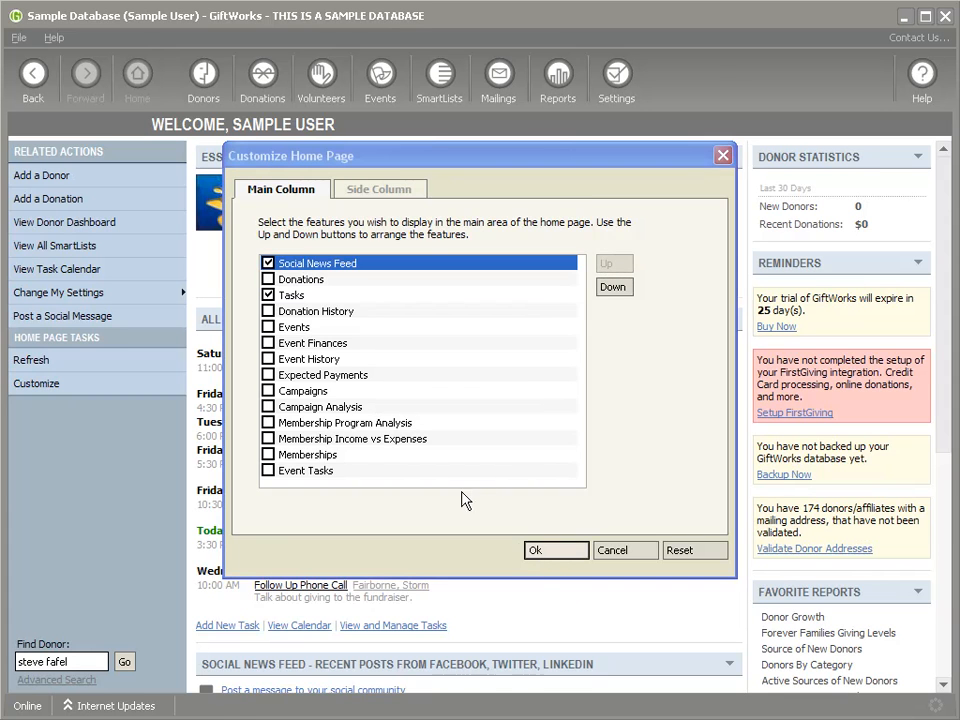
pyautogui.press('Return')
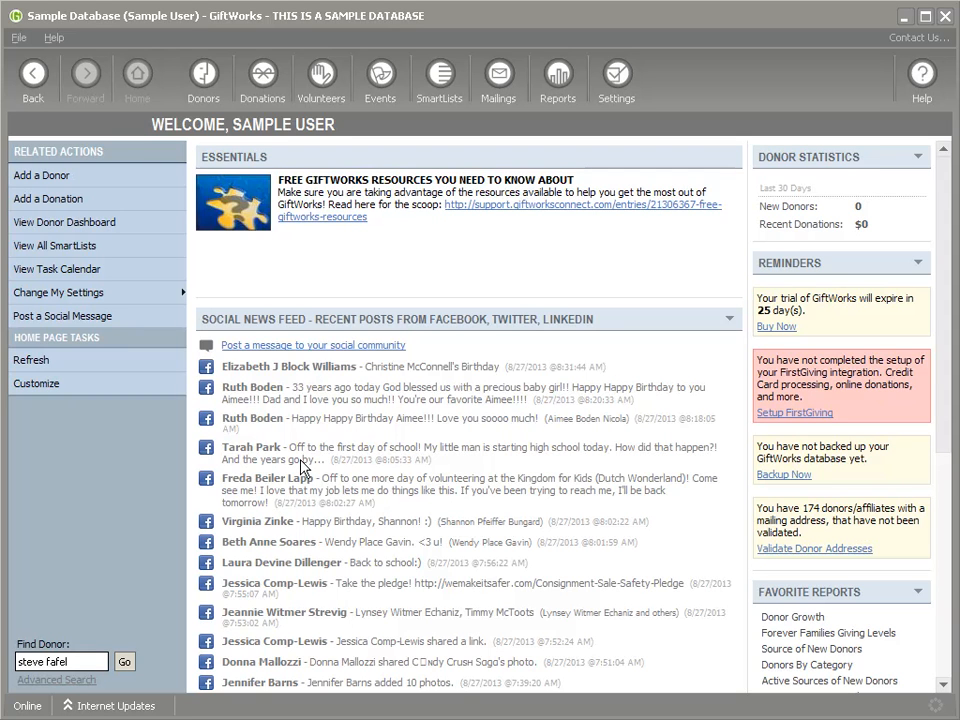
# Step: Scroll through the home page's Social News Feed to review the 8/27/2013 Facebook posts
pyautogui.scroll(-3, 358, 513)
pyautogui.scroll(3, 354, 512)
pyautogui.scroll(-2, 355, 510)
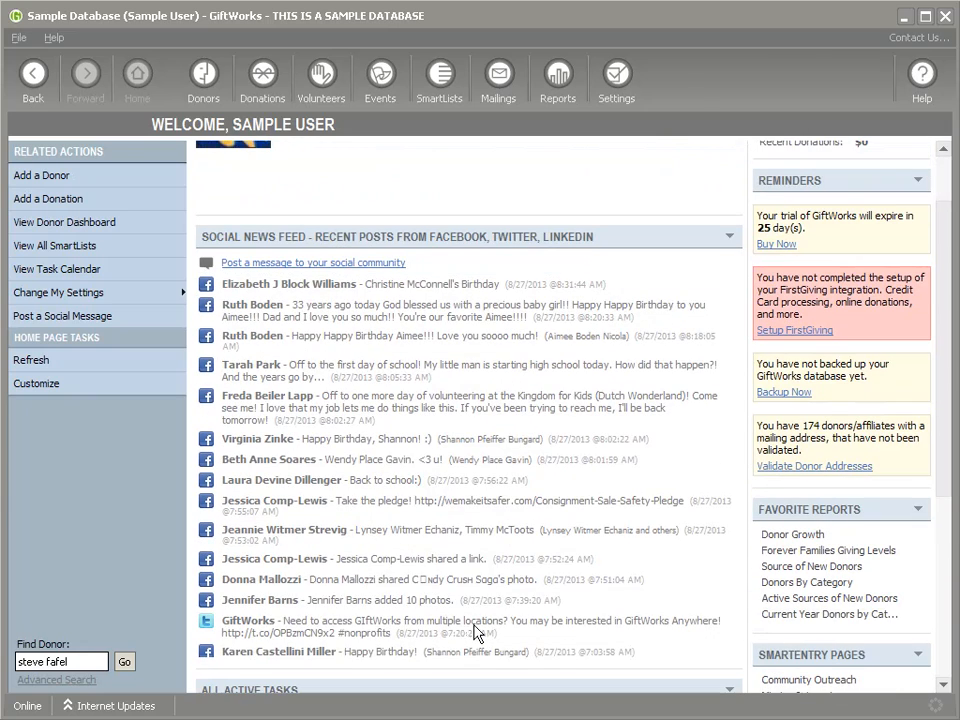
pyautogui.scroll(2, 454, 505)
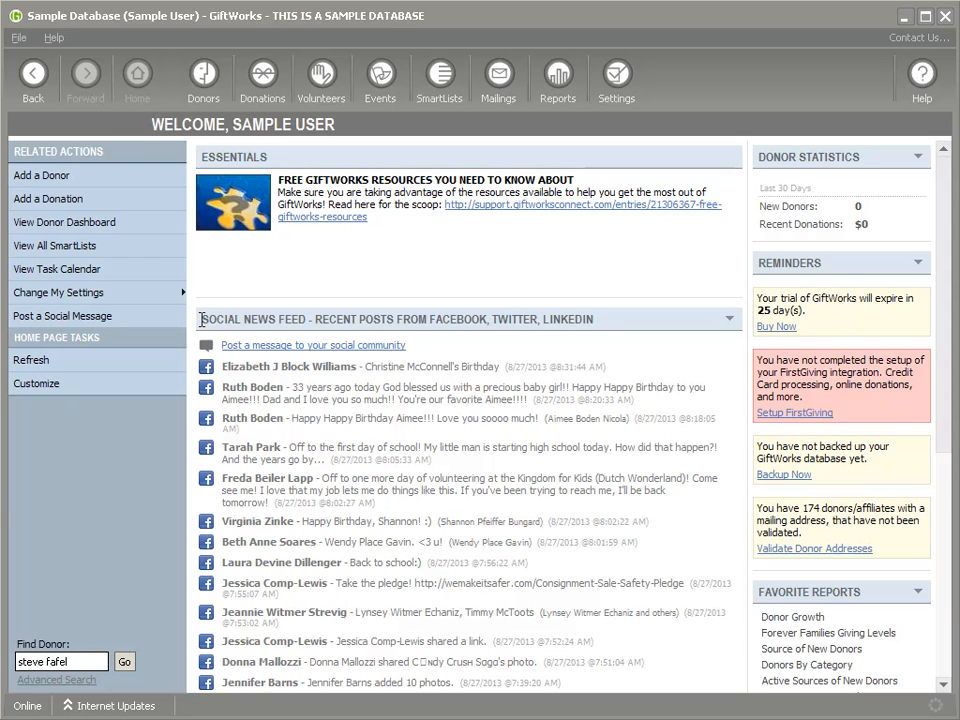
# Step: Write the social message 'Good morning everyone.' and tick both Facebook and Twitter
pyautogui.click(86, 316)
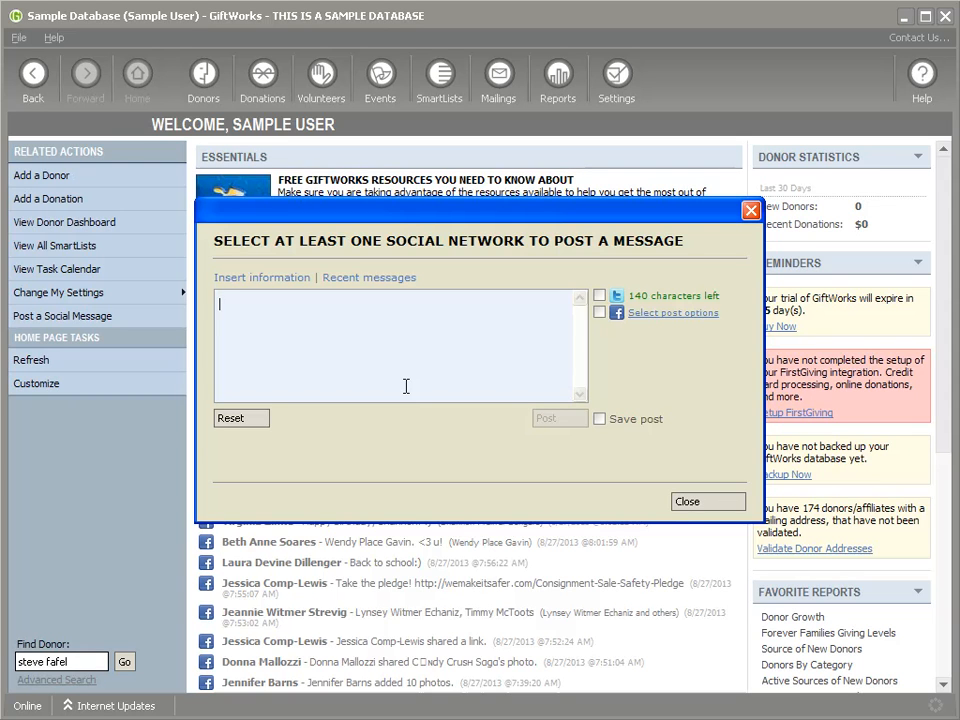
pyautogui.write('rning everyone.')
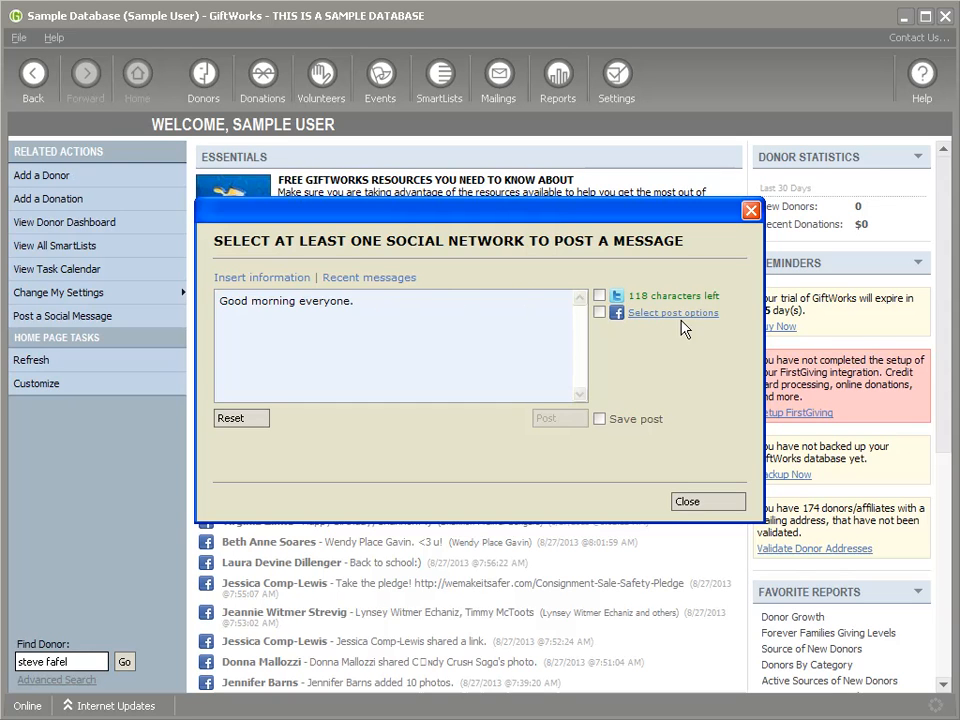
pyautogui.click(600, 311)
pyautogui.click(600, 297)
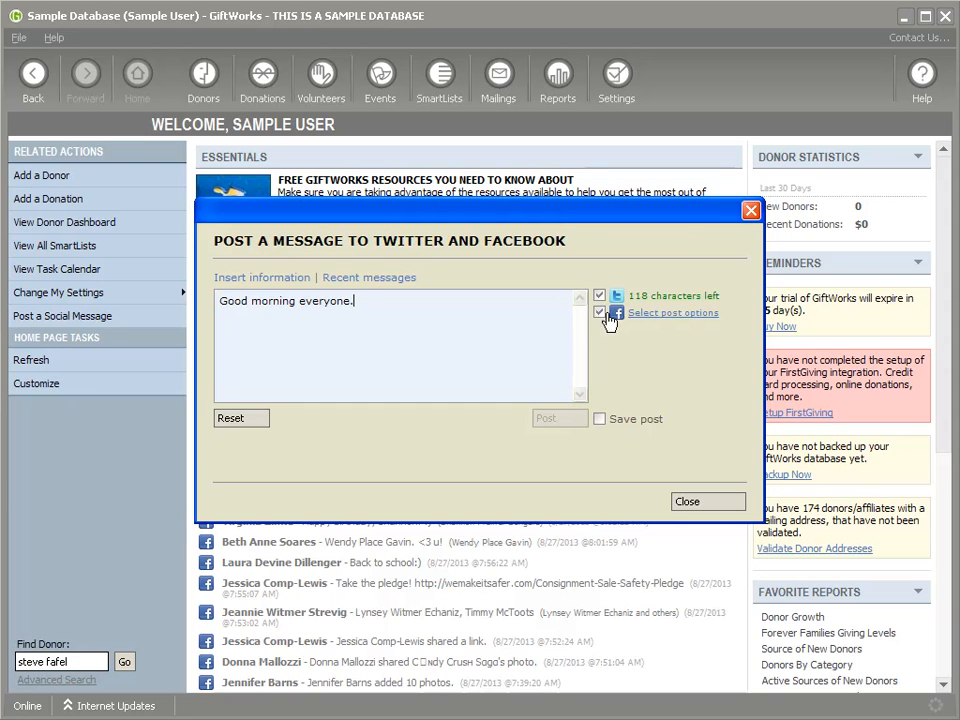
# Step: Set the Facebook destination to My wall only, dropping the Manor Mat Club page
pyautogui.click(667, 314)
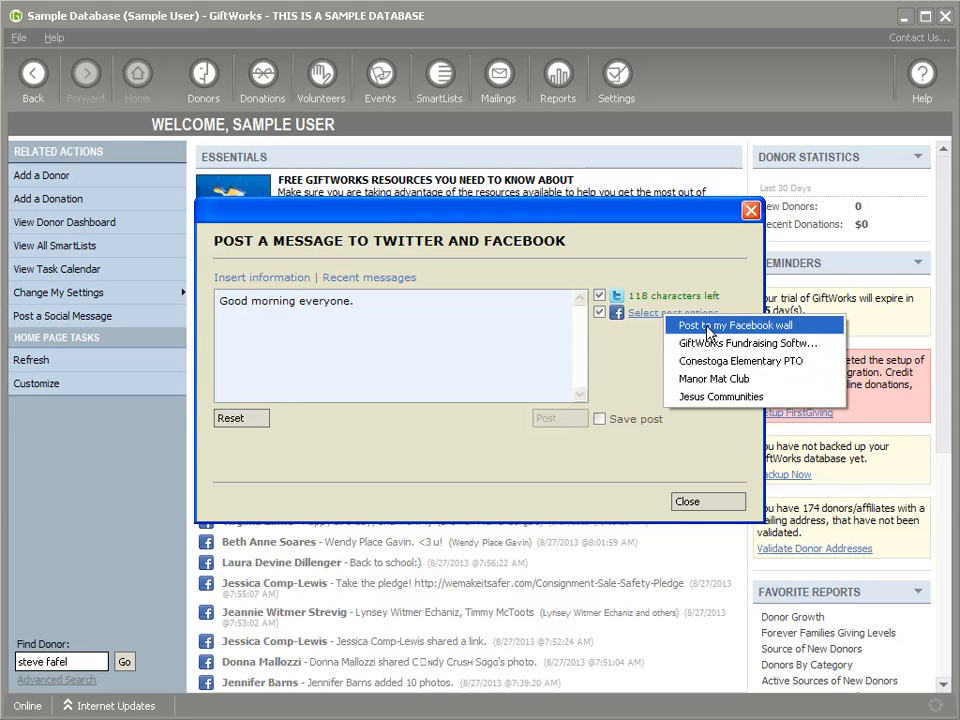
pyautogui.click(631, 337)
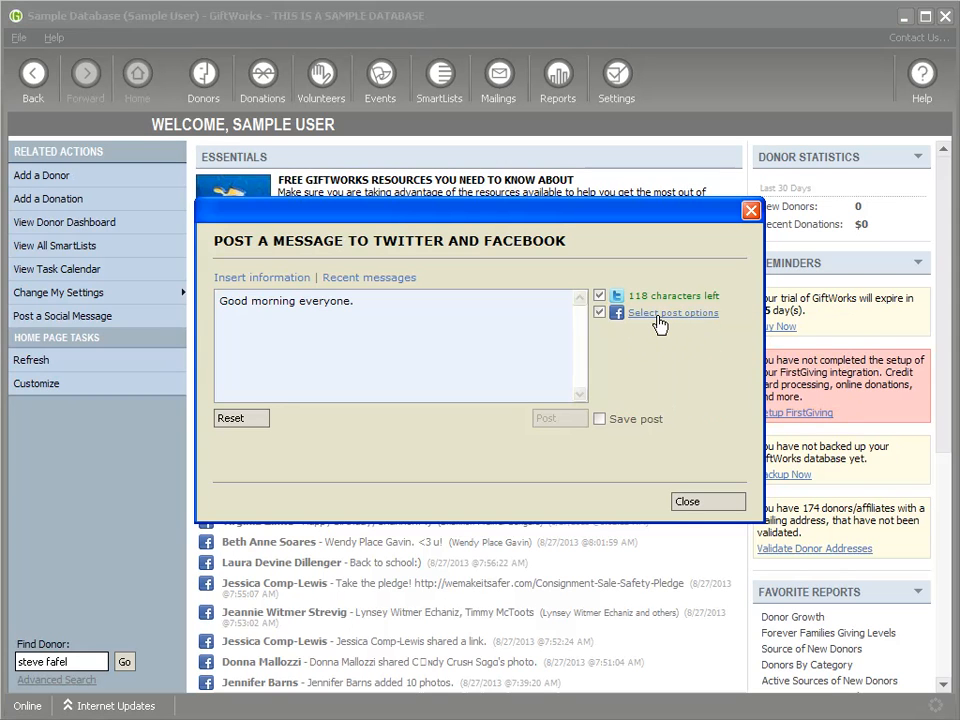
pyautogui.click(653, 316)
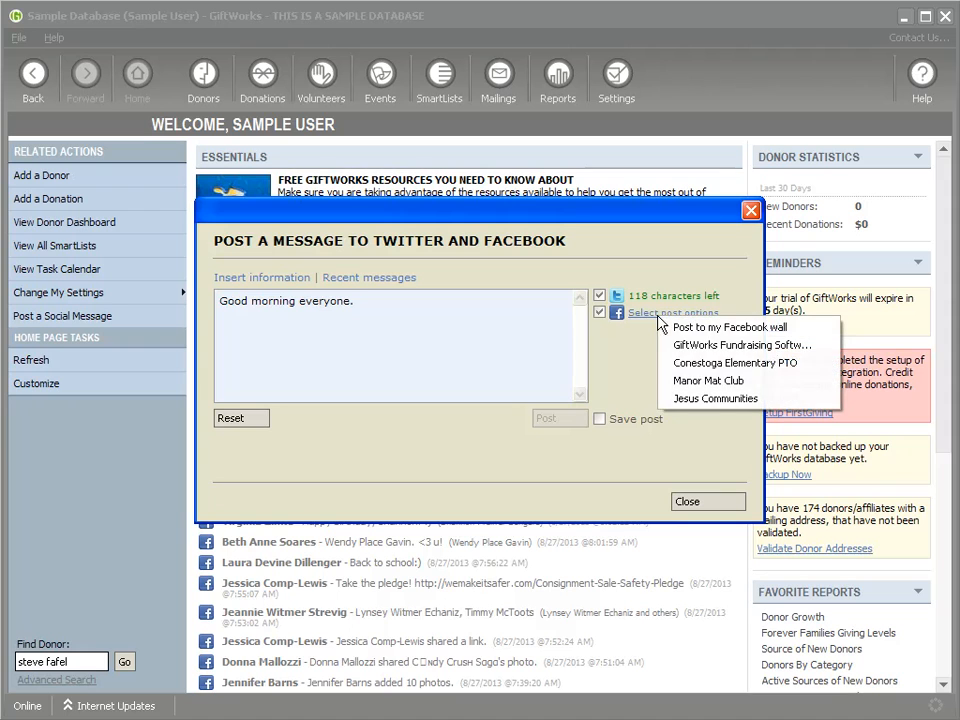
pyautogui.click(688, 383)
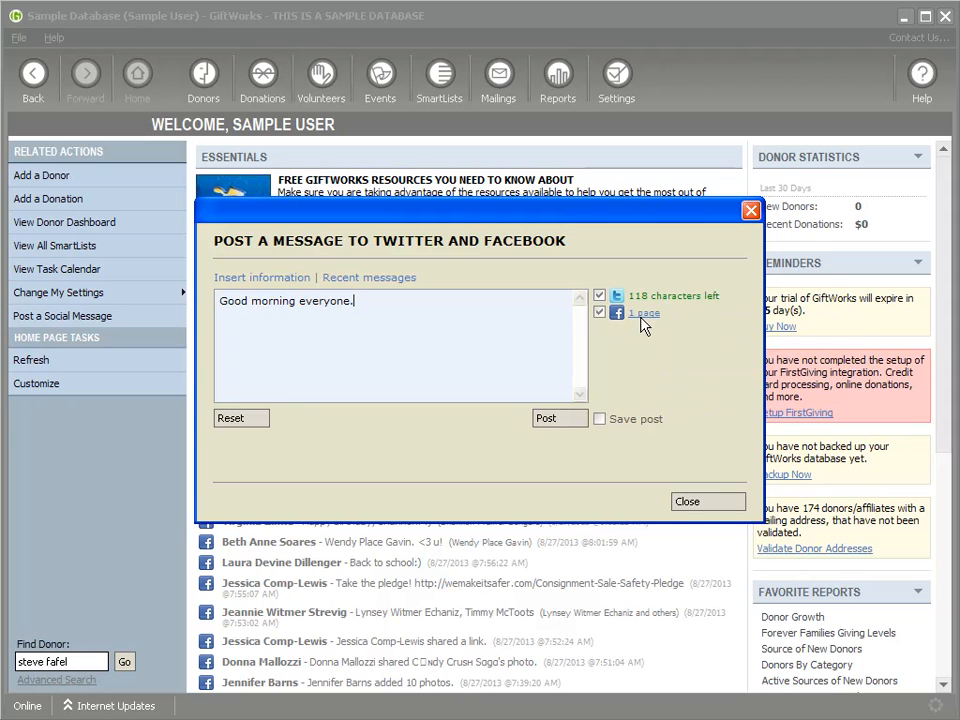
pyautogui.click(640, 314)
pyautogui.click(622, 340)
pyautogui.click(640, 313)
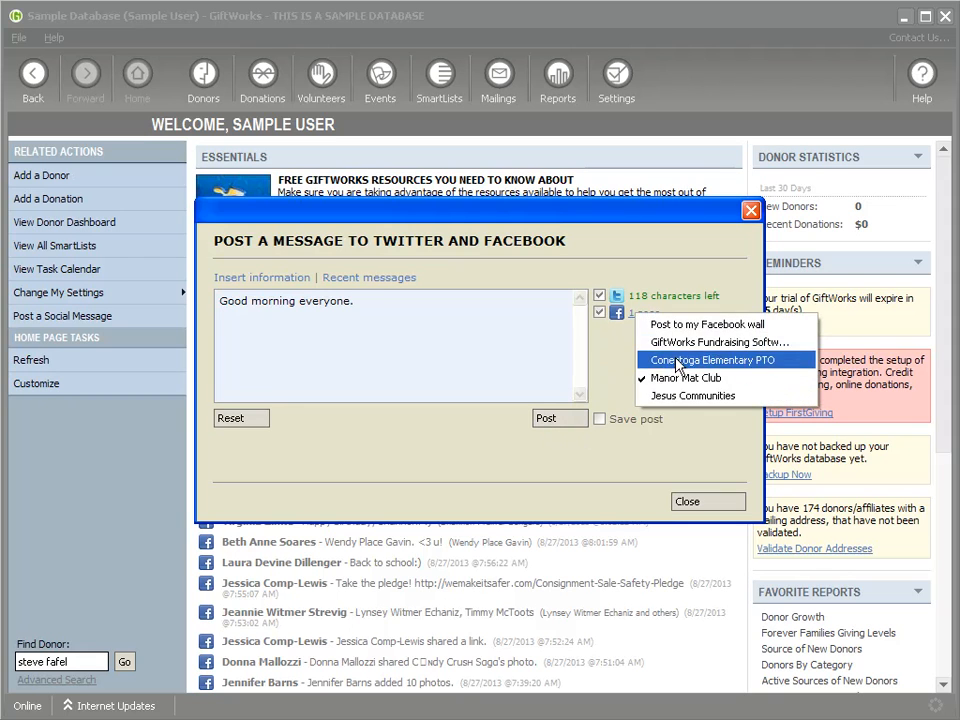
pyautogui.click(680, 326)
pyautogui.click(645, 313)
pyautogui.click(668, 378)
pyautogui.click(642, 313)
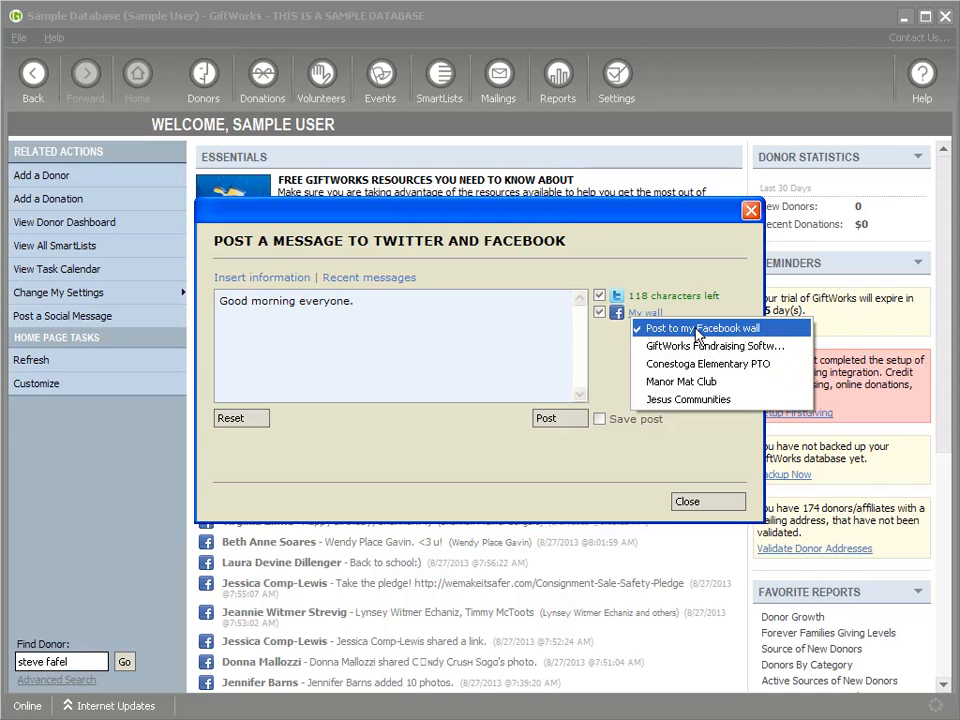
# Step: Post 'Good morning everyone.' to Twitter and Facebook with Save post ticked, then close the window
pyautogui.click(556, 424)
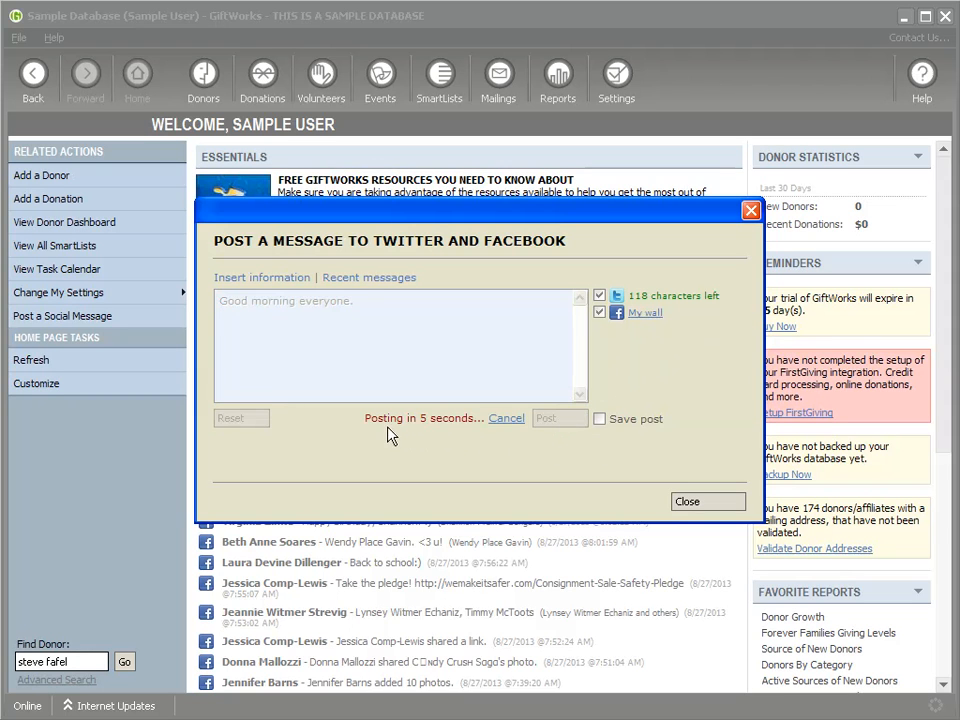
pyautogui.click(505, 422)
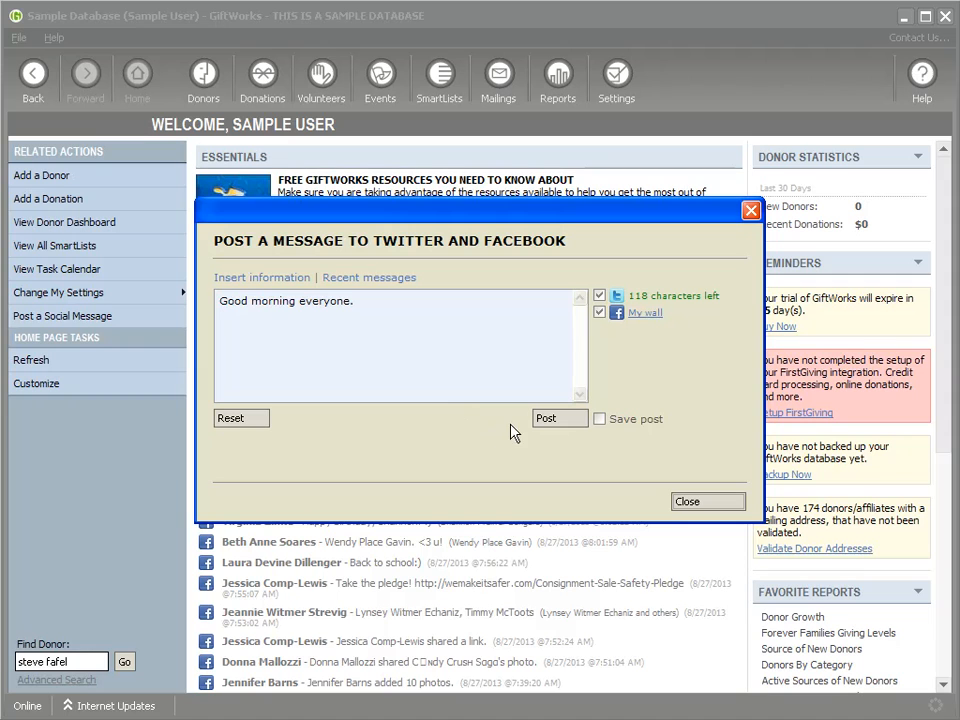
pyautogui.click(598, 420)
pyautogui.moveTo(371, 309); pyautogui.dragTo(210, 330)
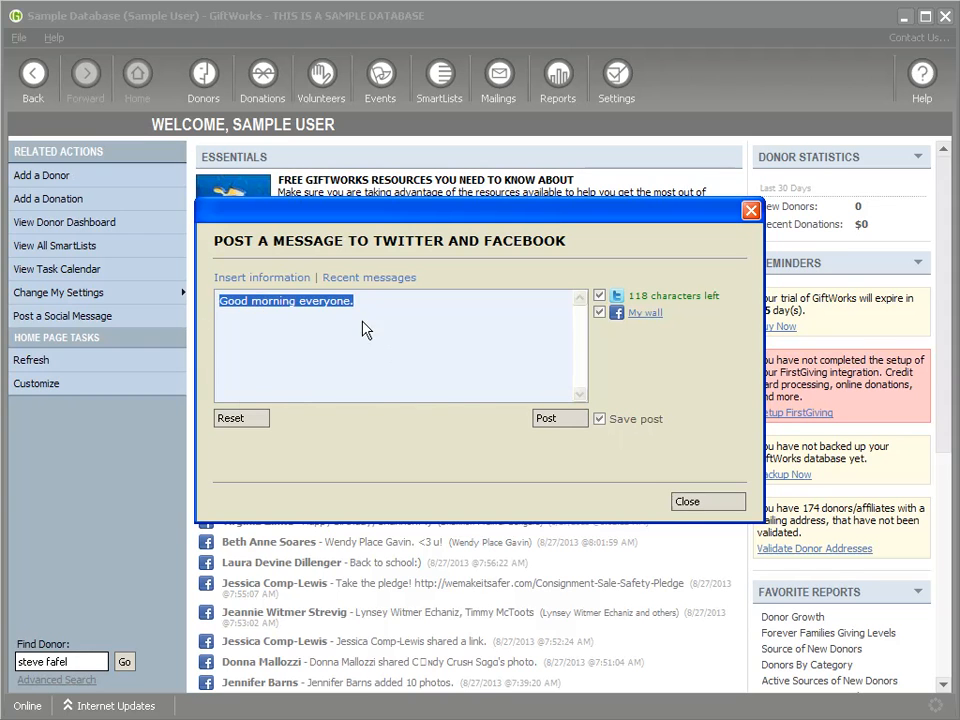
pyautogui.click(380, 393)
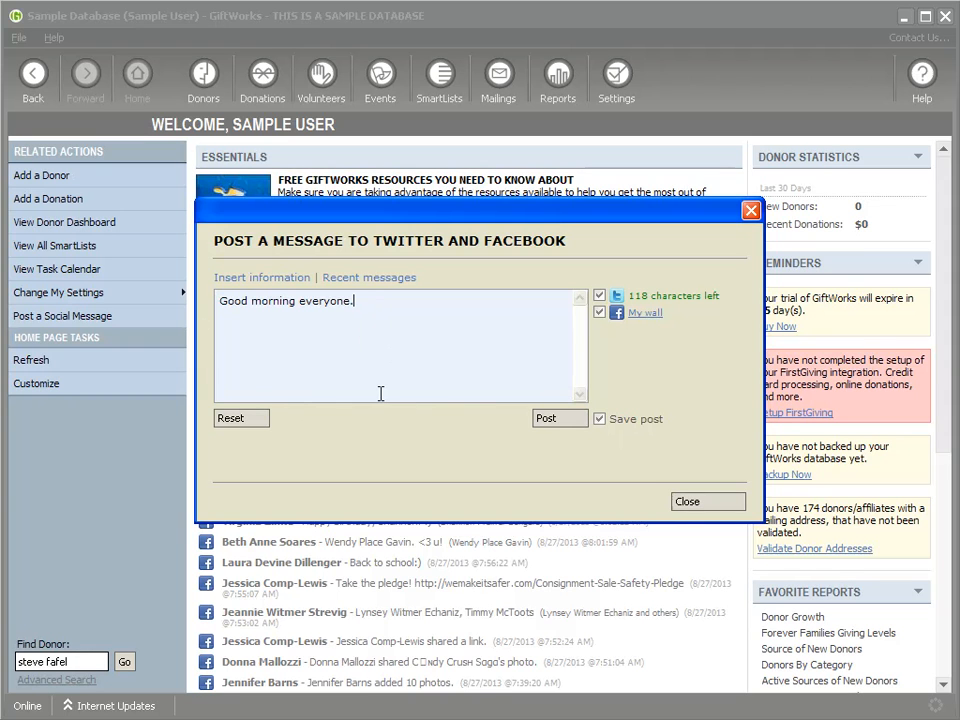
pyautogui.click(556, 421)
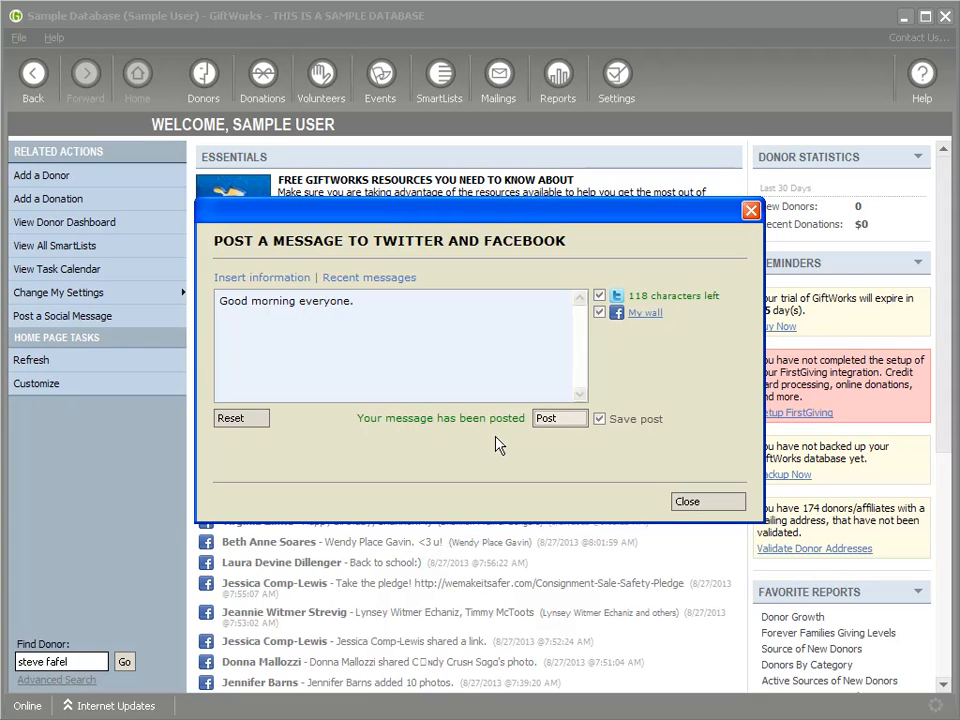
pyautogui.click(690, 501)
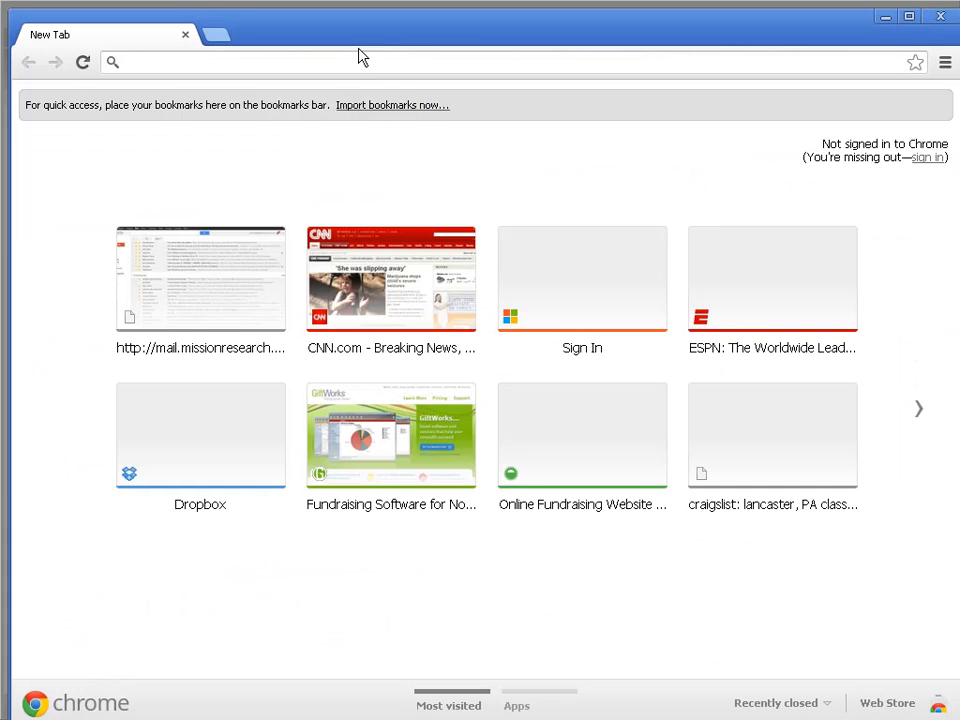
# Step: Log in at facebook.com and delete the 'Good morning everyone.' post from the news feed
pyautogui.write('facebook.com')
pyautogui.press('Return')
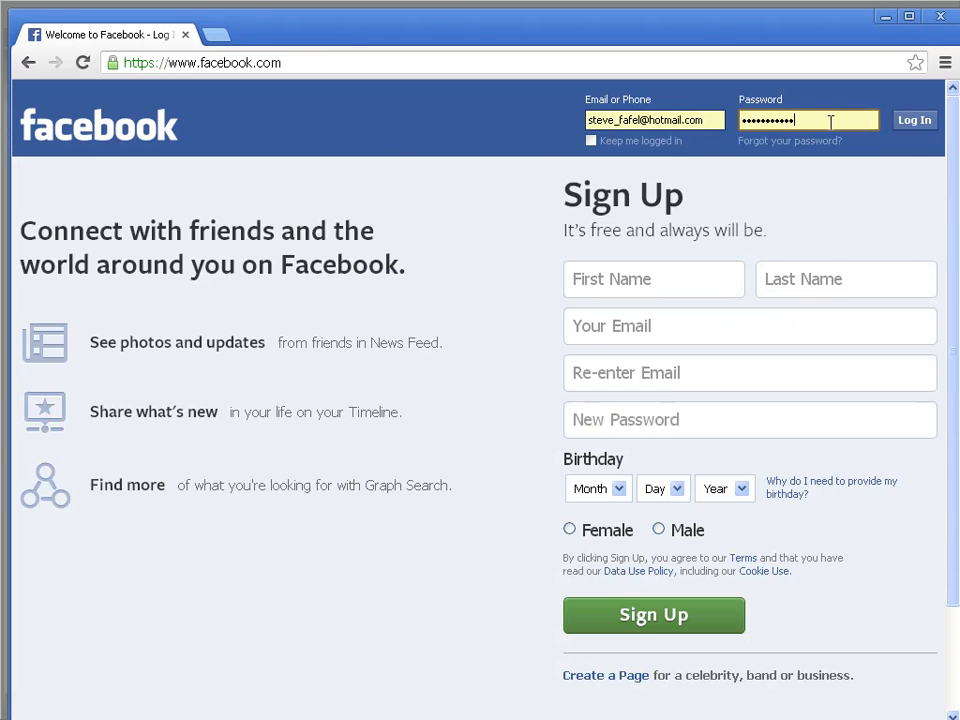
pyautogui.click(911, 122)
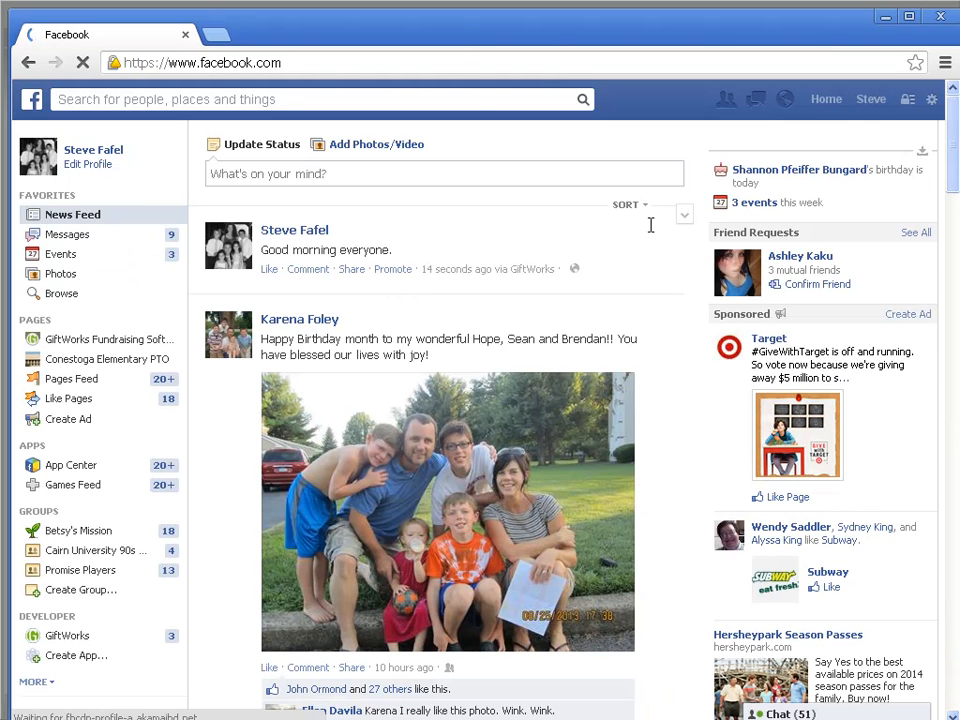
pyautogui.click(688, 218)
pyautogui.click(546, 236)
pyautogui.click(604, 285)
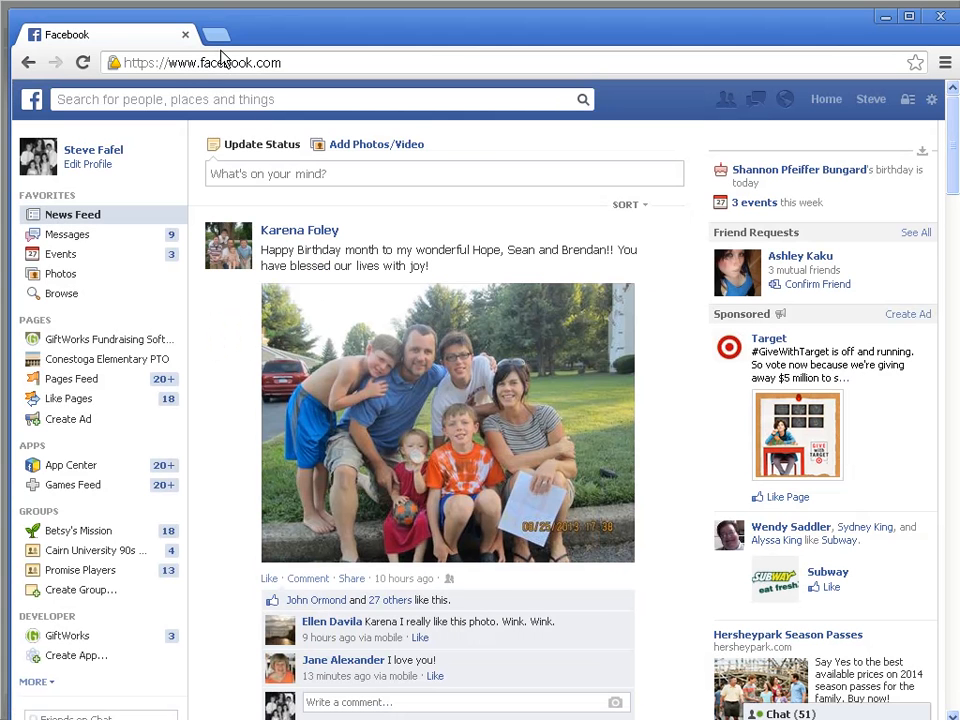
# Step: Load the account's Twitter profile page in Chrome
pyautogui.click(189, 63)
pyautogui.write('tw')
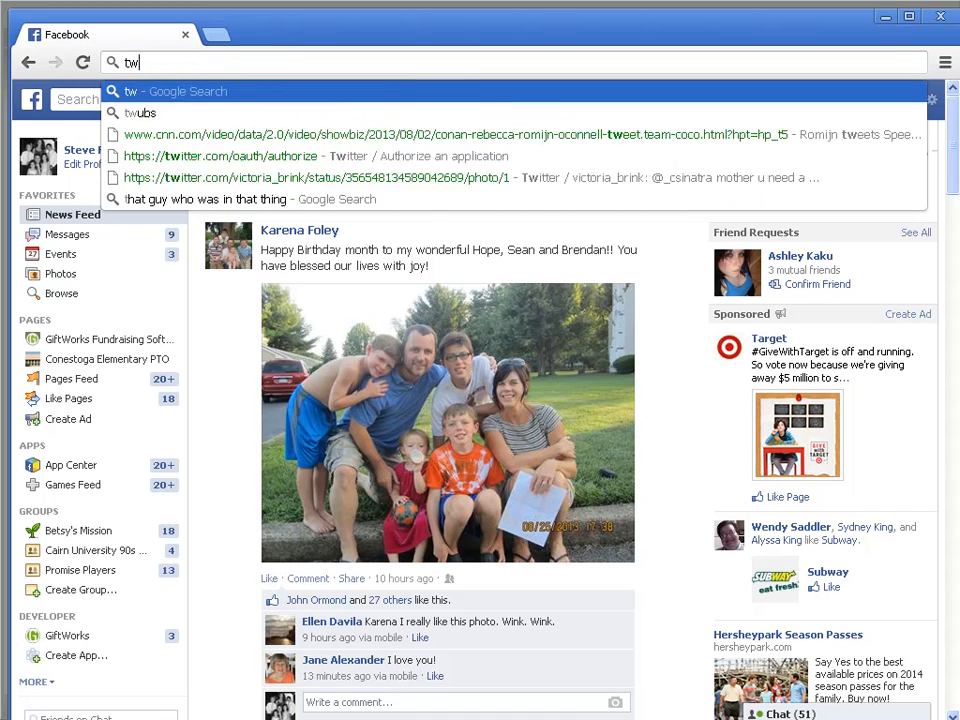
pyautogui.write('itter.')
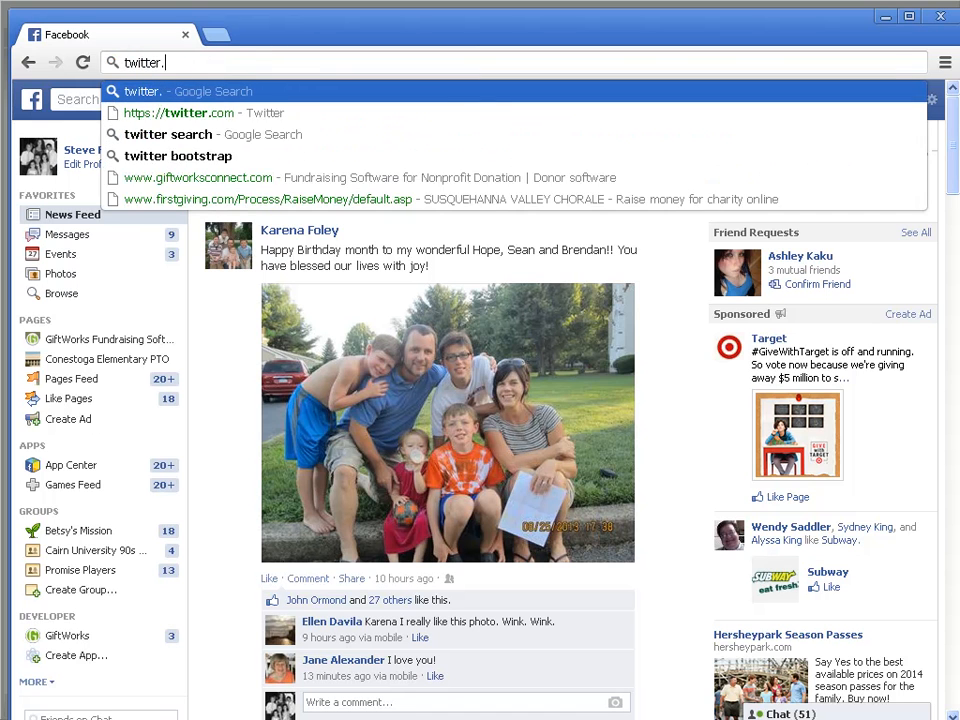
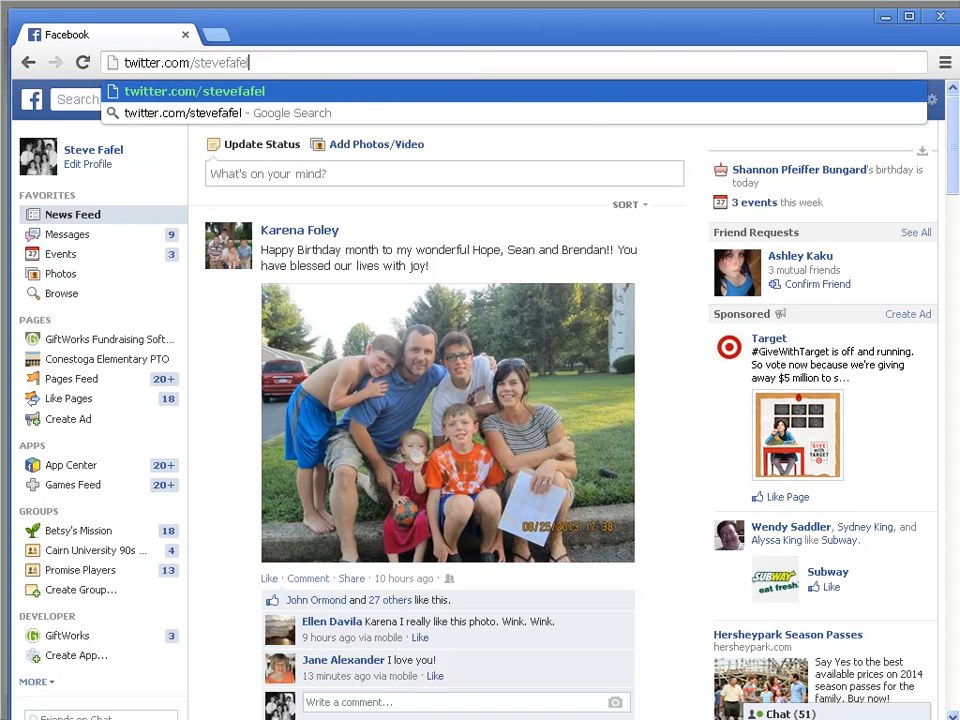
pyautogui.press('Return')
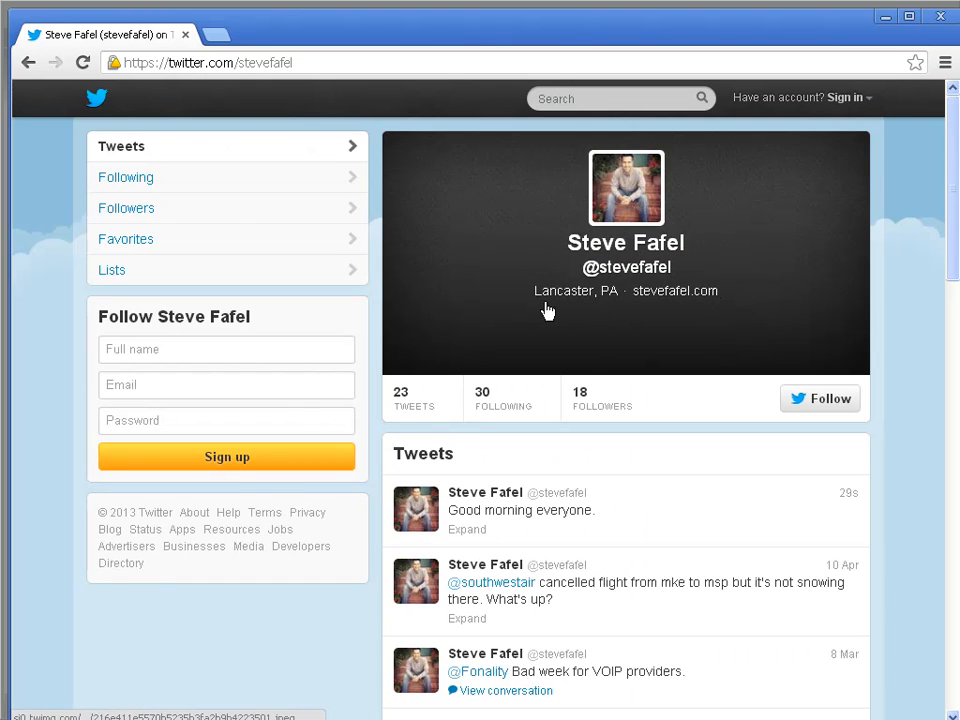
pyautogui.scroll(-1, 615, 463)
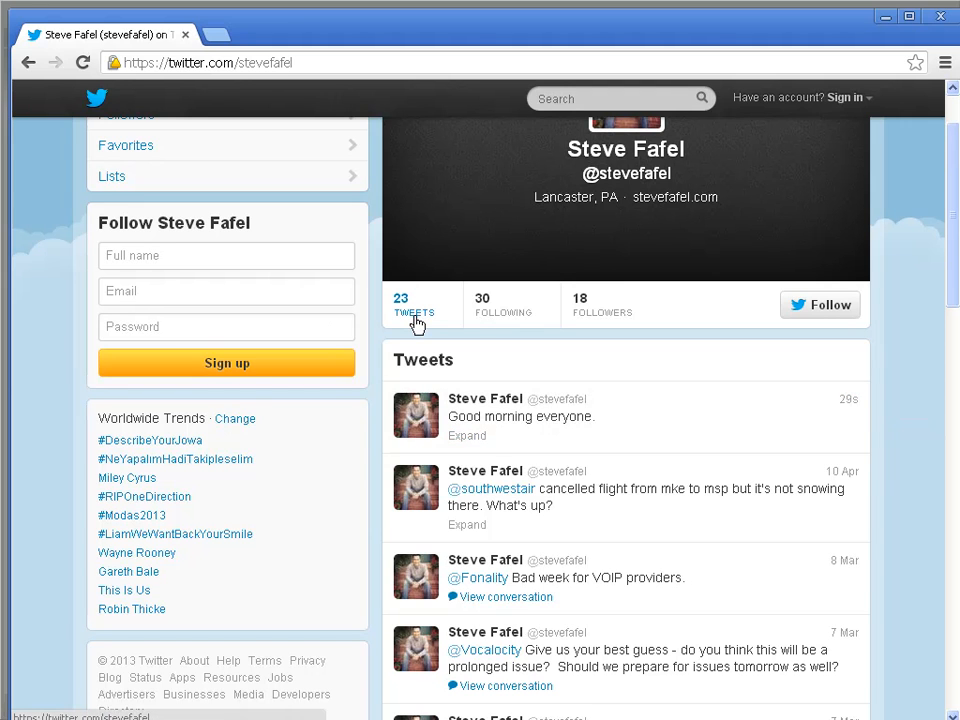
pyautogui.click(472, 399)
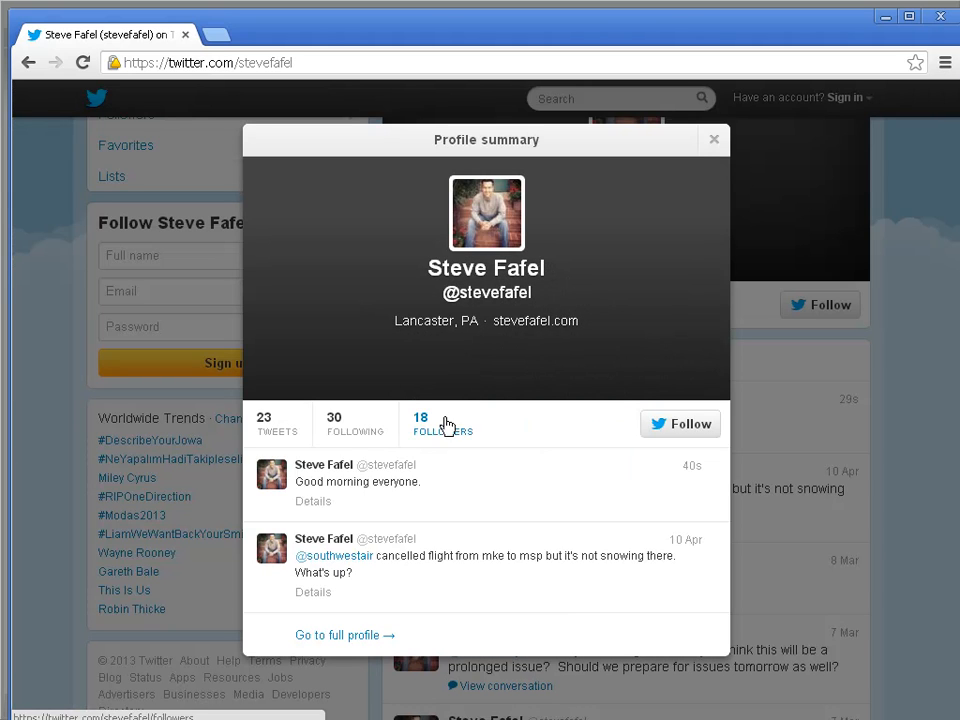
pyautogui.click(858, 108)
# Step: Sign in with the account's username and password, then delete the 'Good morning everyone.' tweet
pyautogui.click(864, 98)
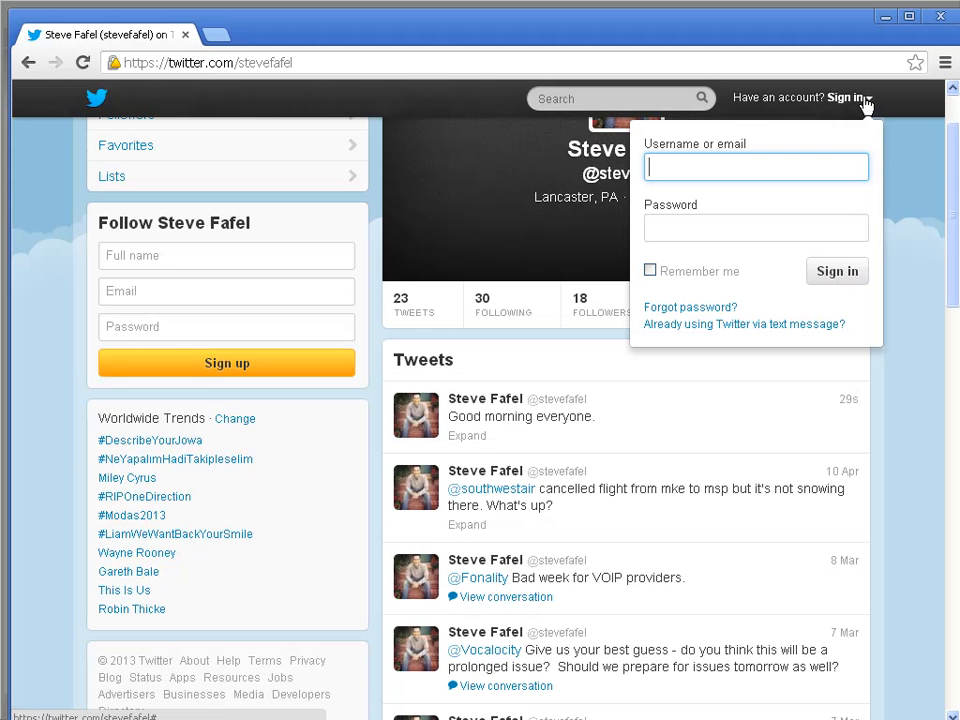
pyautogui.press('Tab')
pyautogui.write('*******')
pyautogui.press('Return')
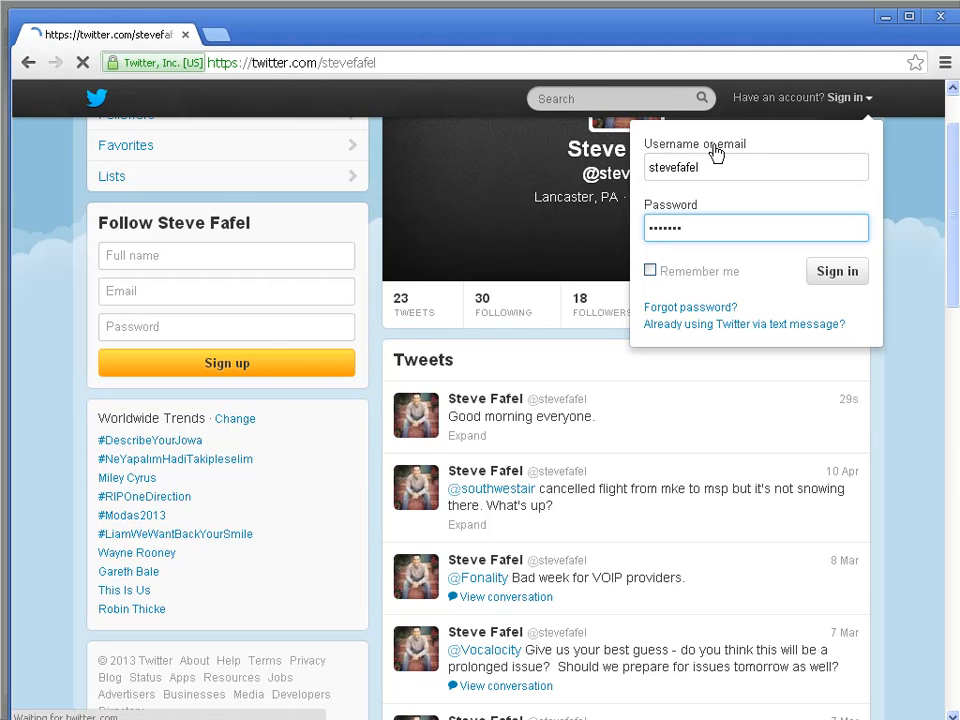
pyautogui.moveTo(604, 538)
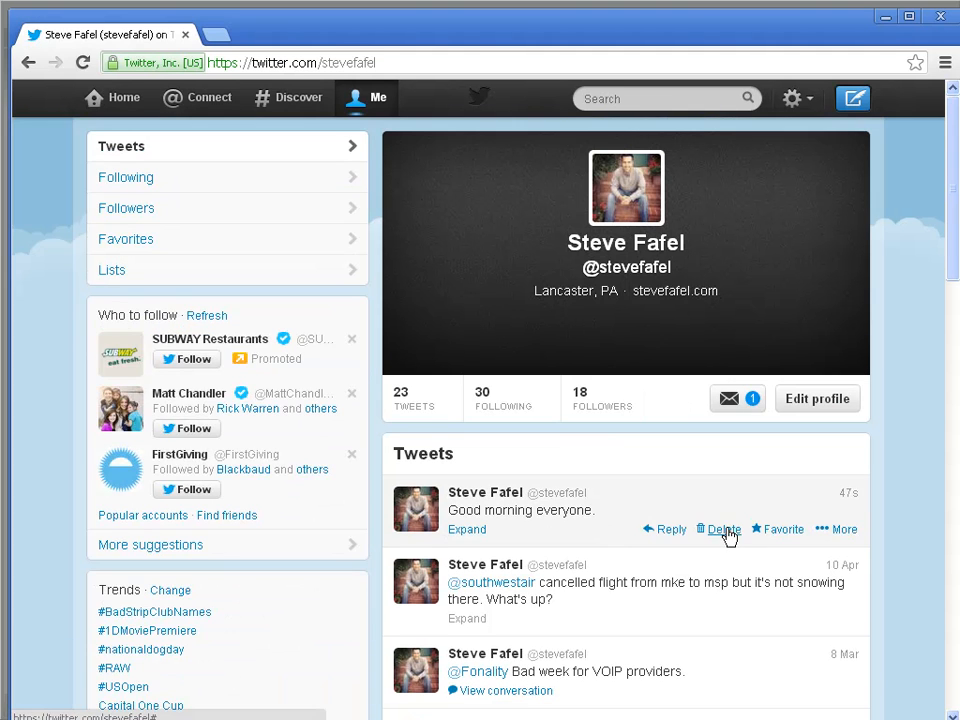
pyautogui.click(725, 531)
pyautogui.click(683, 449)
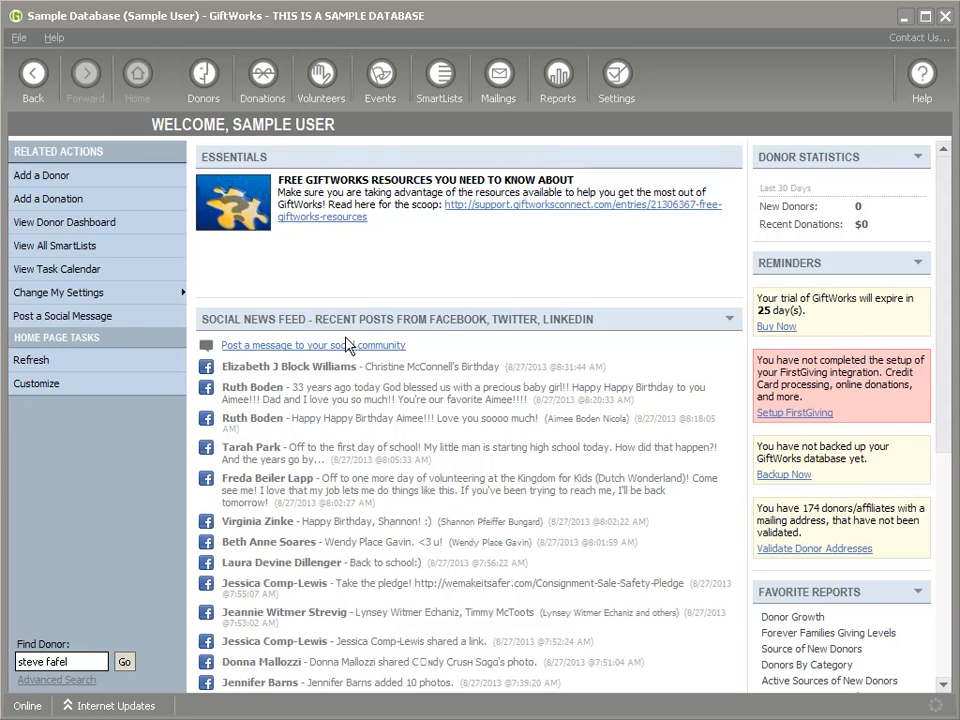
# Step: Start a new social message by reusing the recent 'Good morning everyone.' message
pyautogui.click(302, 346)
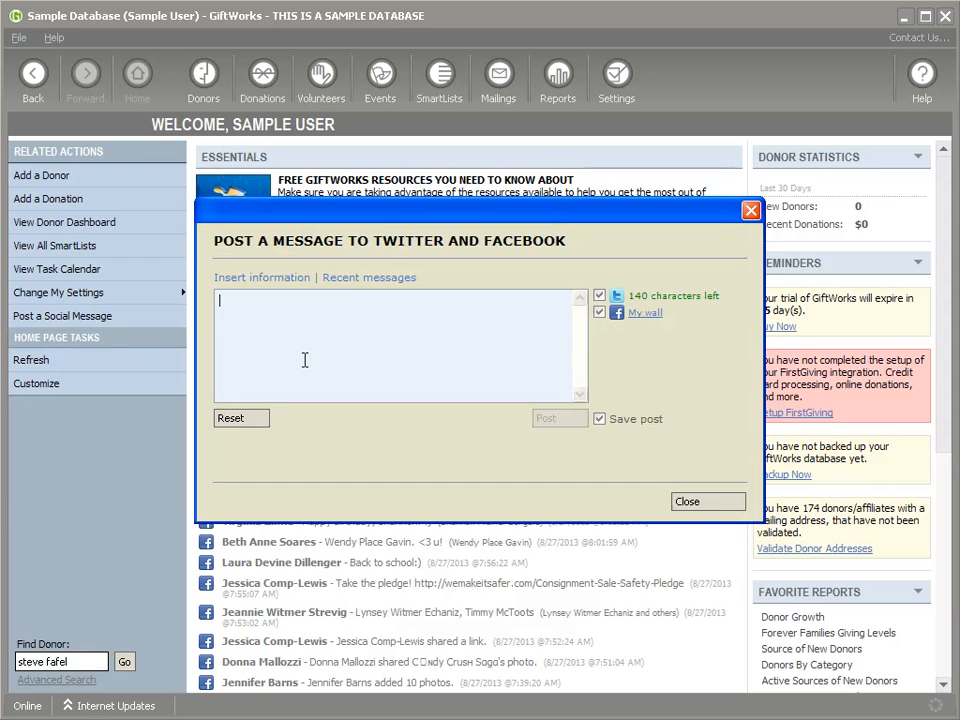
pyautogui.click(360, 280)
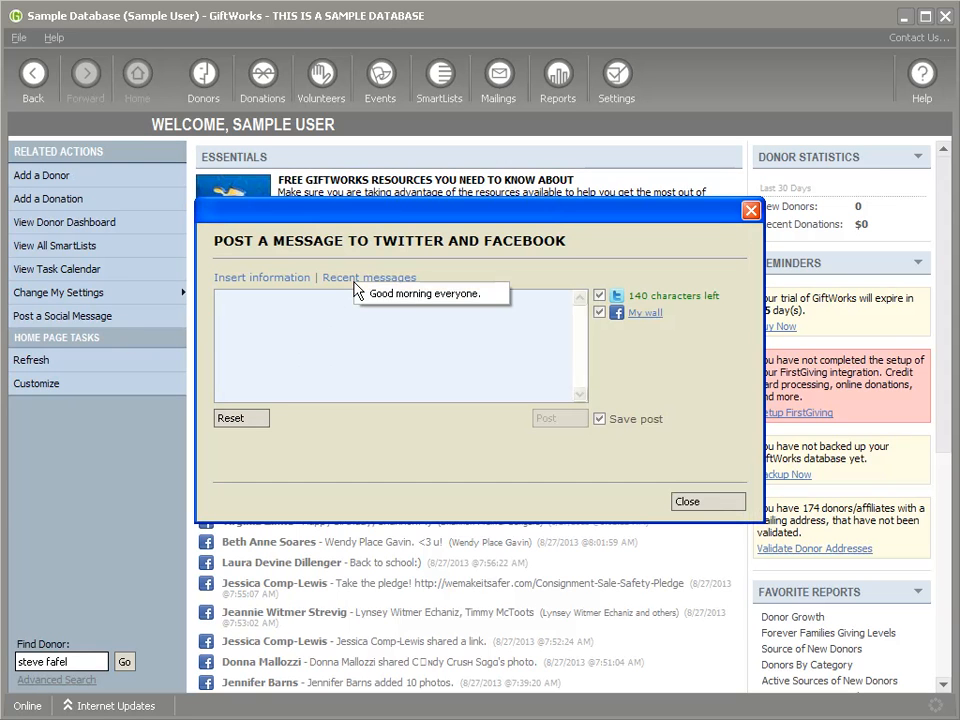
pyautogui.click(418, 295)
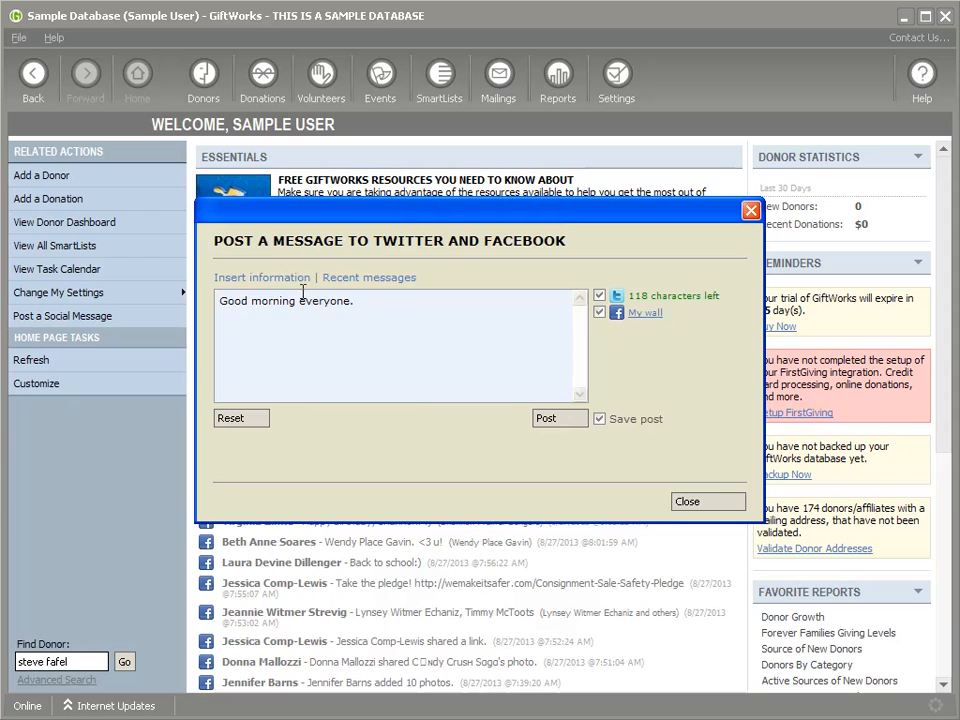
pyautogui.click(245, 278)
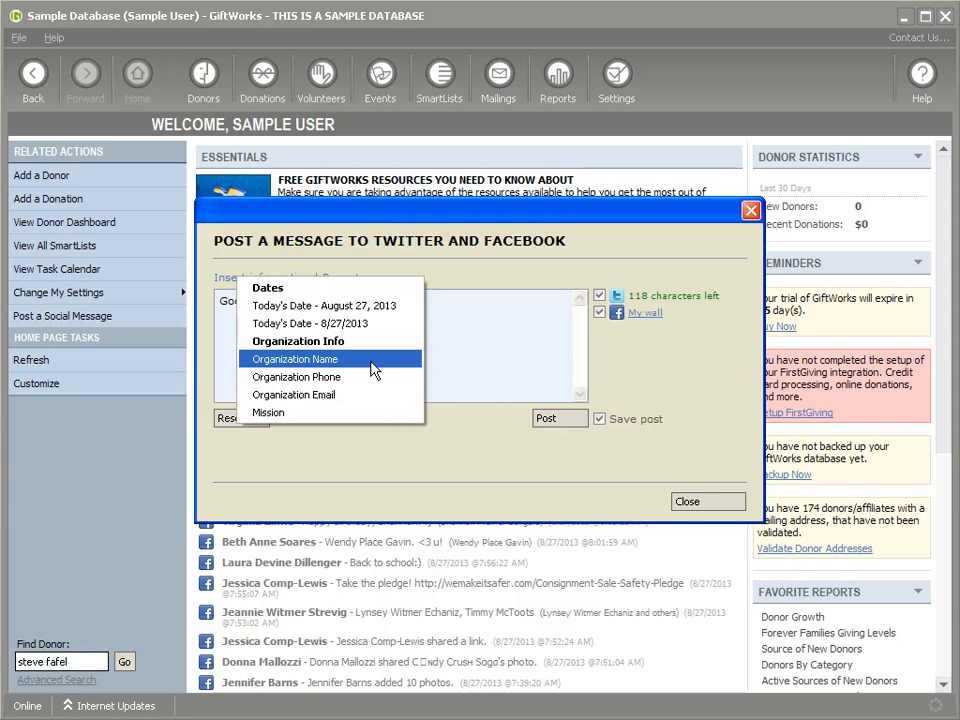
# Step: Replace the text with 'Thanks for being a supporter of' plus the Organization Name and a period
pyautogui.click(491, 313)
pyautogui.hotkey('ctrl', 'a')
pyautogui.write('Thanks for being a supporter of')
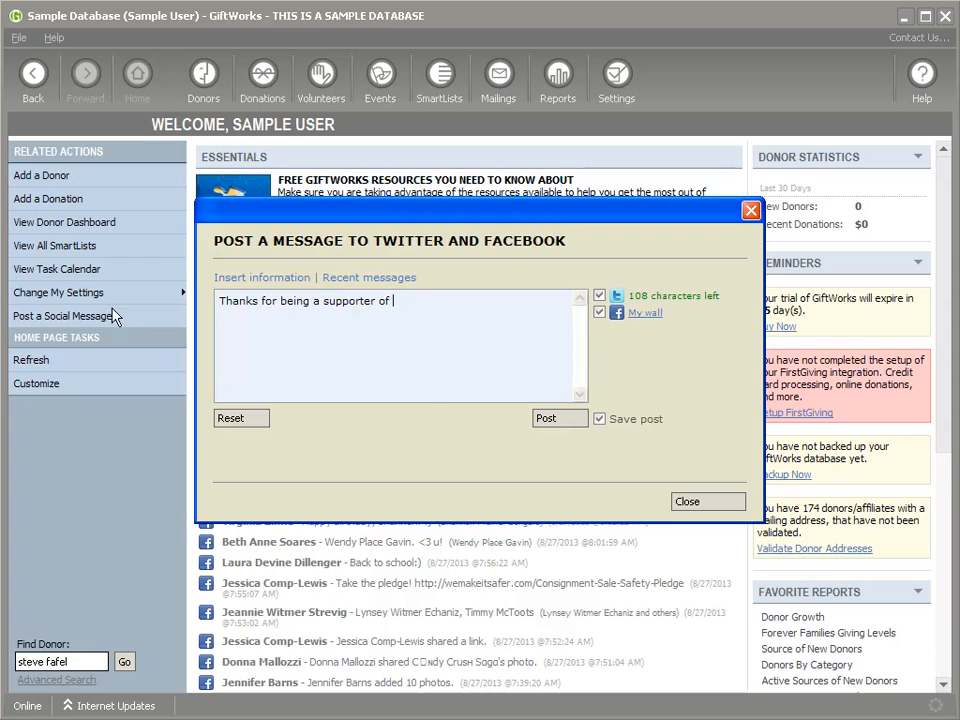
pyautogui.click(222, 278)
pyautogui.click(372, 357)
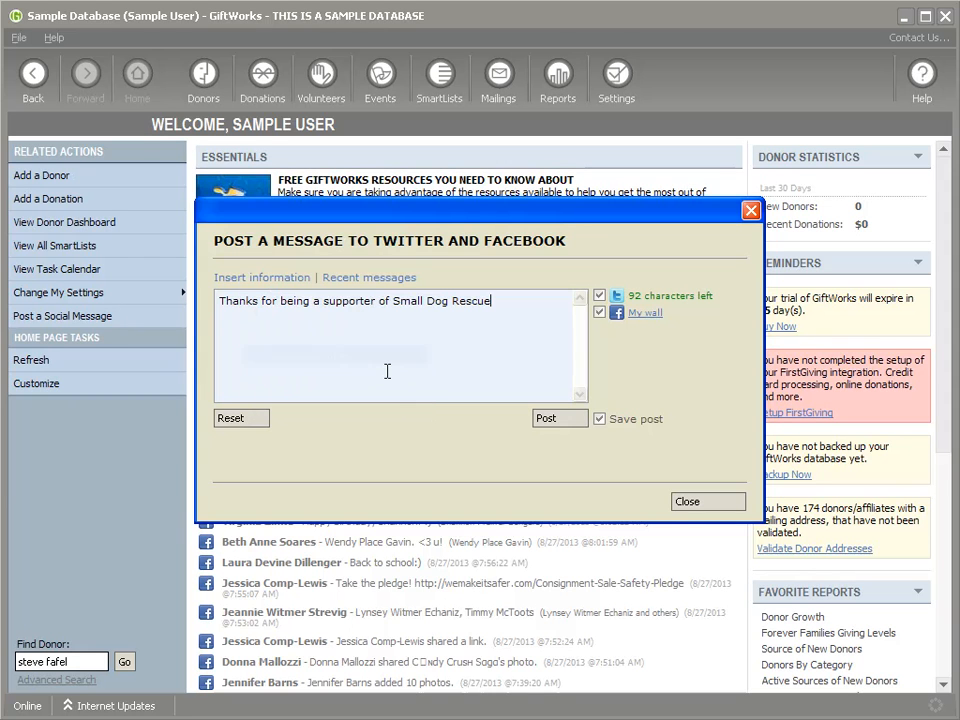
pyautogui.click(250, 279)
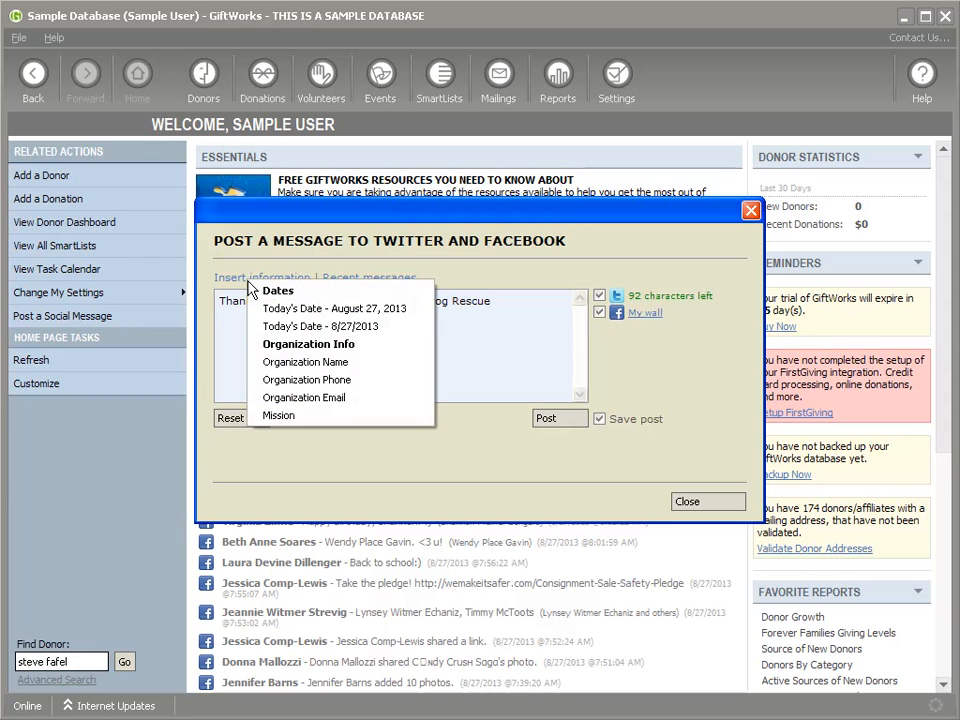
pyautogui.click(514, 296)
pyautogui.write('.')
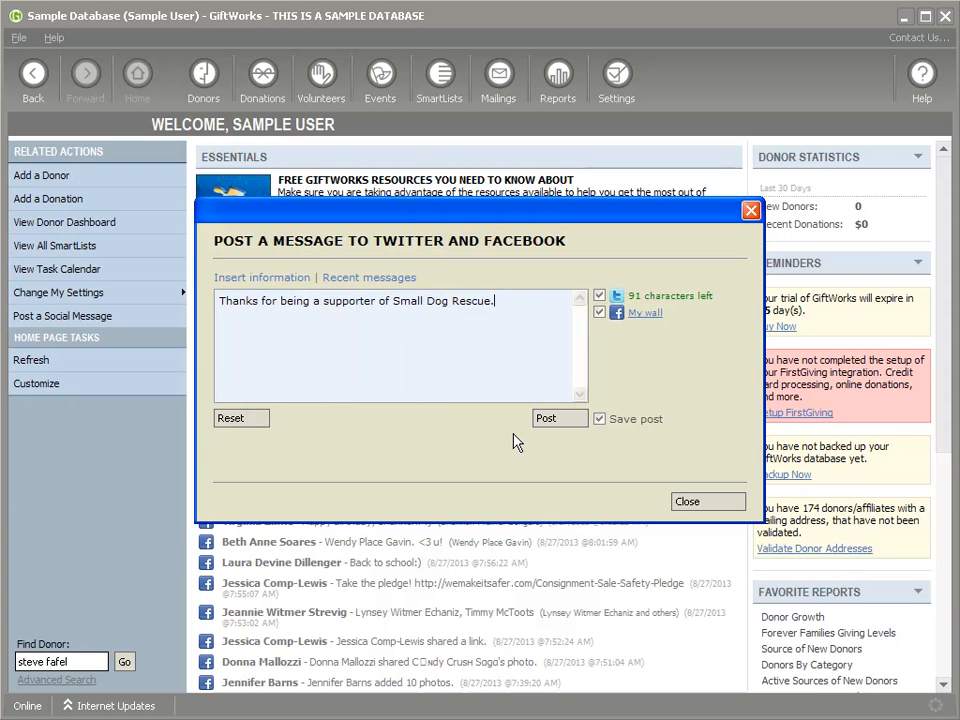
# Step: Check the Facebook My wall list, then close the message without posting
pyautogui.click(642, 318)
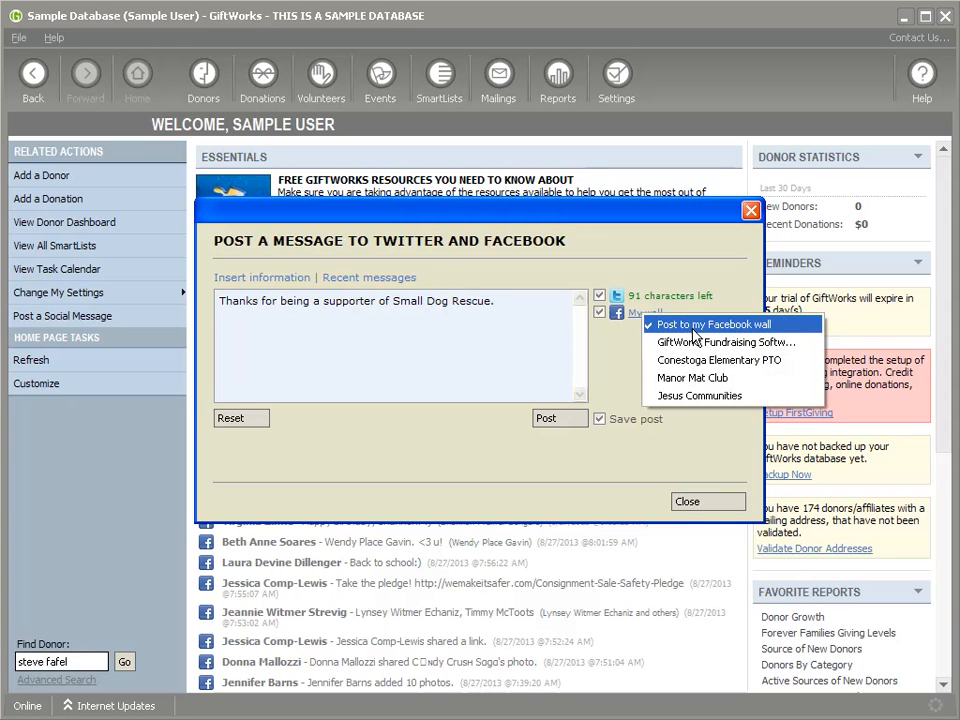
pyautogui.click(618, 346)
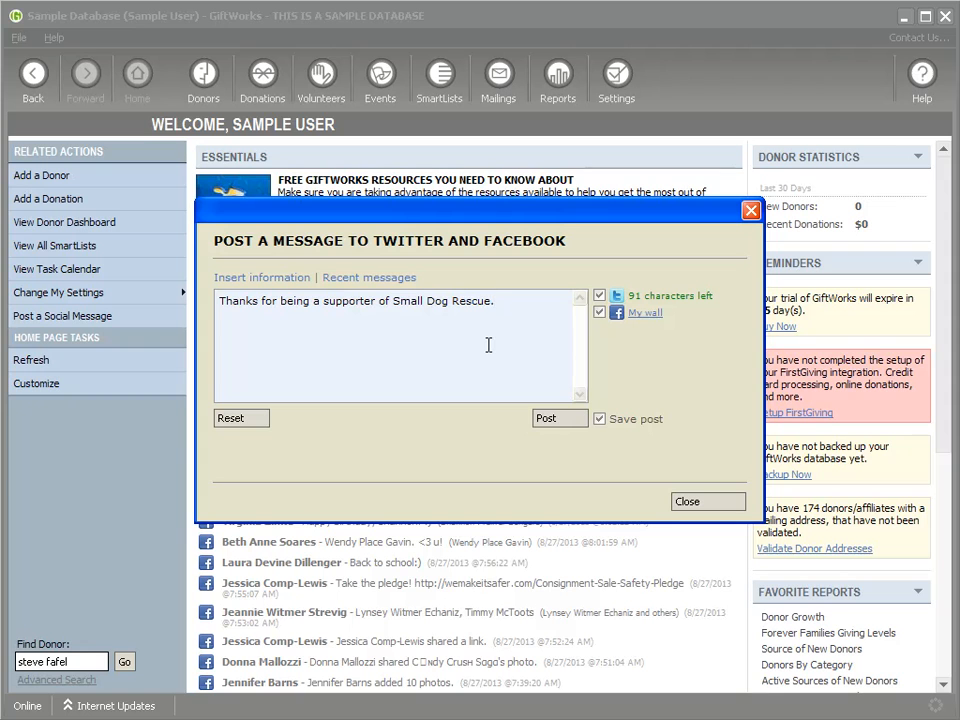
pyautogui.click(707, 501)
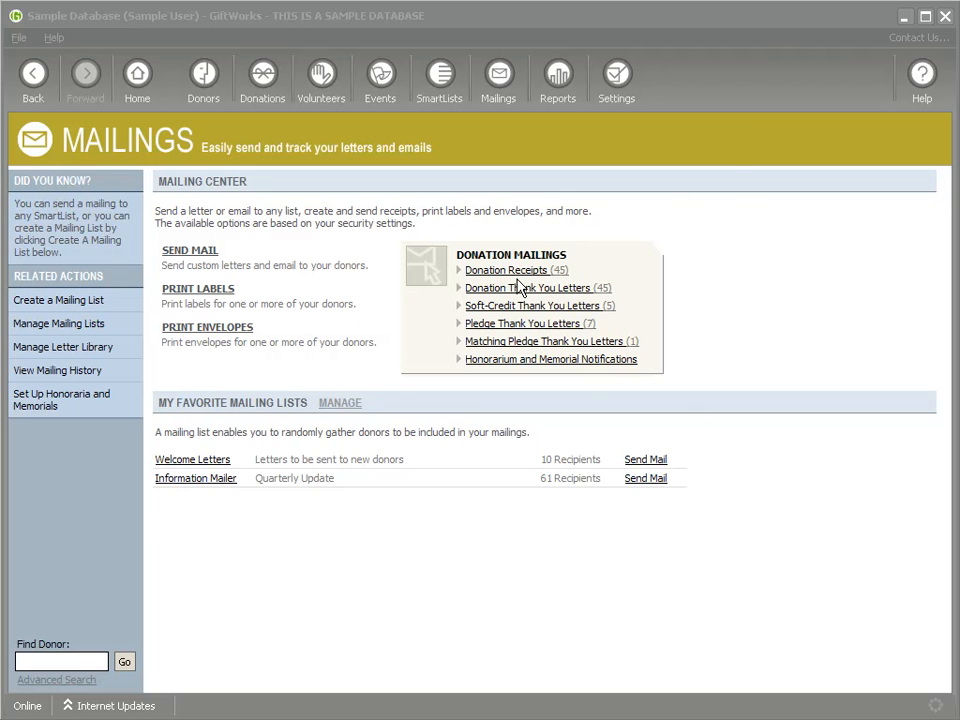
# Step: Start a Donation Receipts email mailing, keeping 'Send email using your own email server settings'
pyautogui.click(502, 270)
pyautogui.click(583, 551)
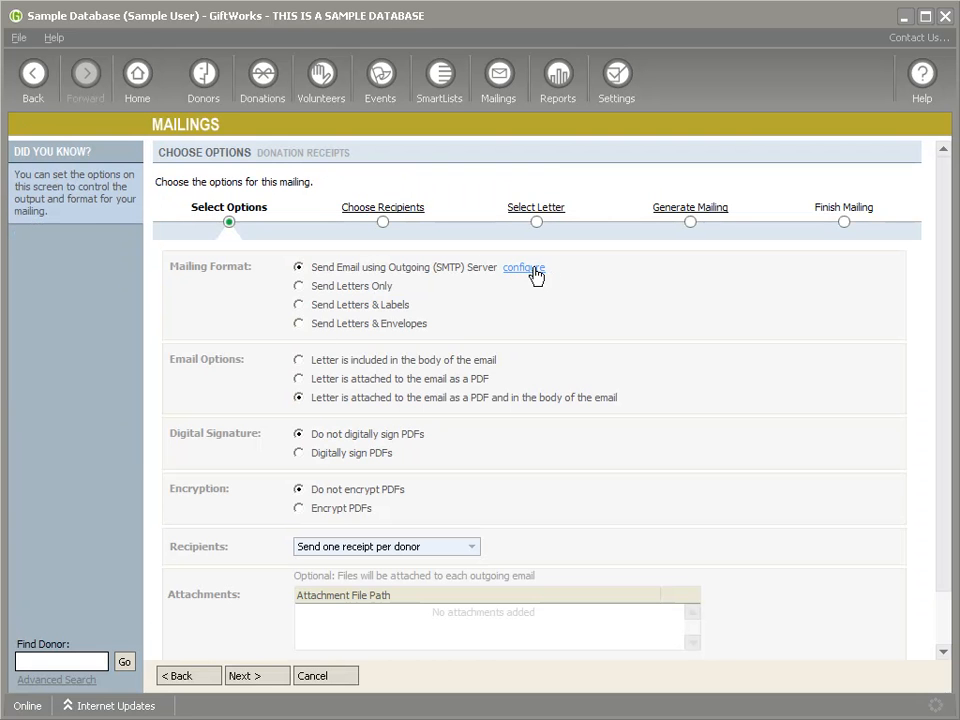
pyautogui.click(516, 269)
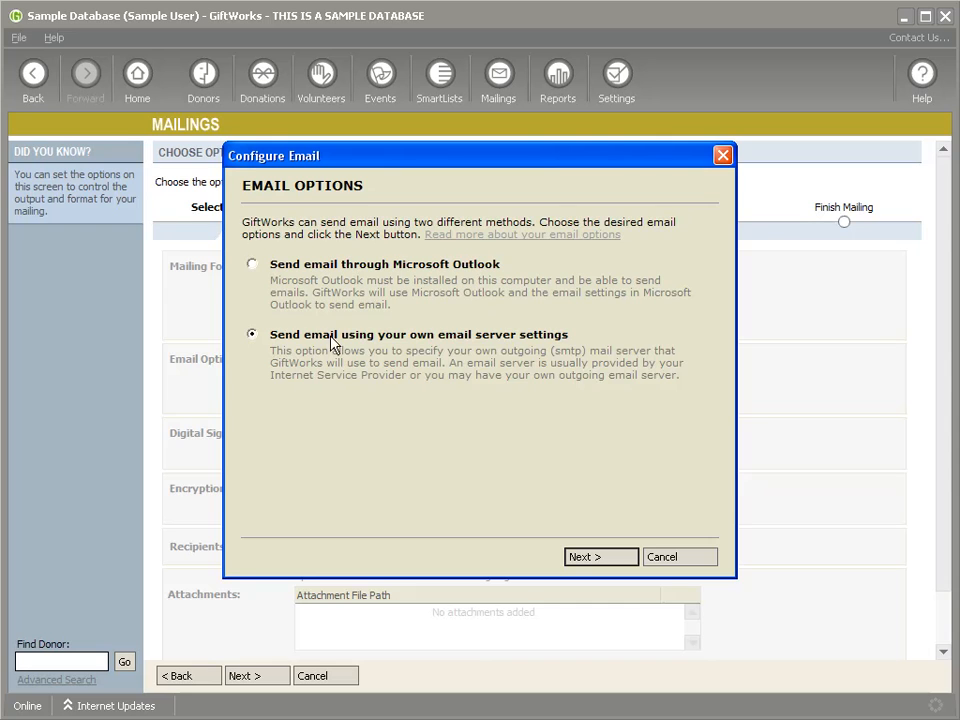
pyautogui.click(598, 560)
pyautogui.click(598, 562)
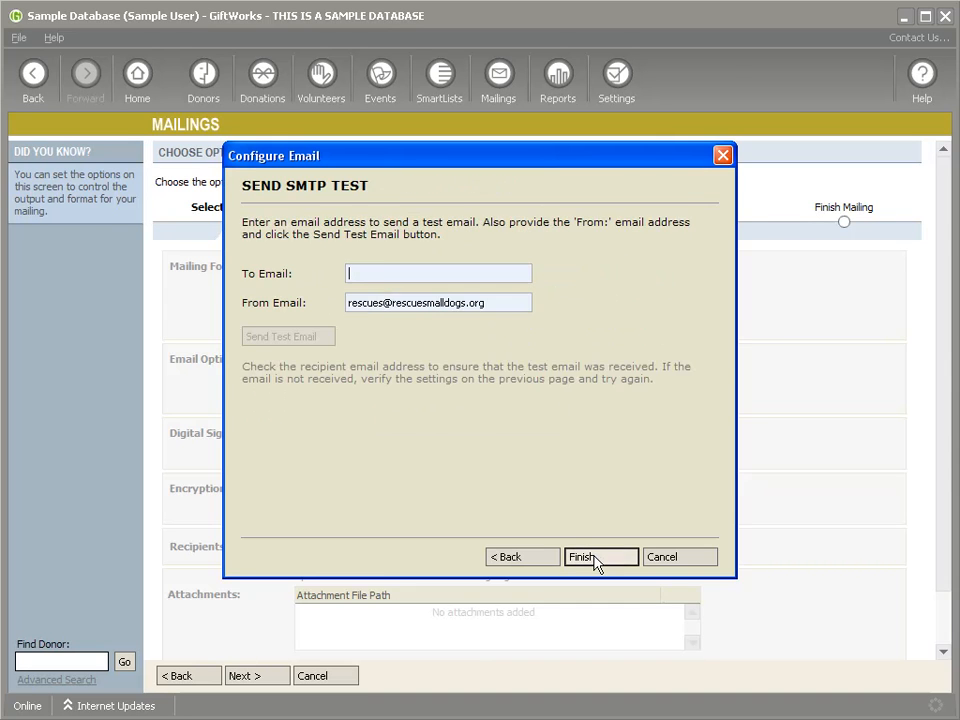
pyautogui.click(598, 562)
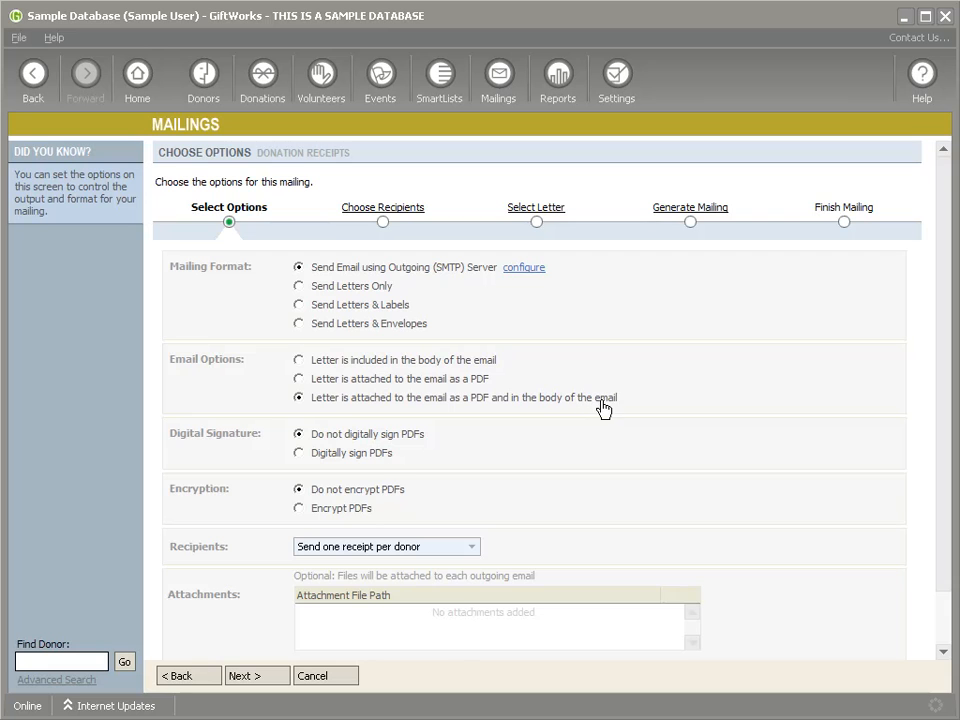
# Step: Attach the letter as a PDF with the body 'Attached please find your receipt.'
pyautogui.click(299, 379)
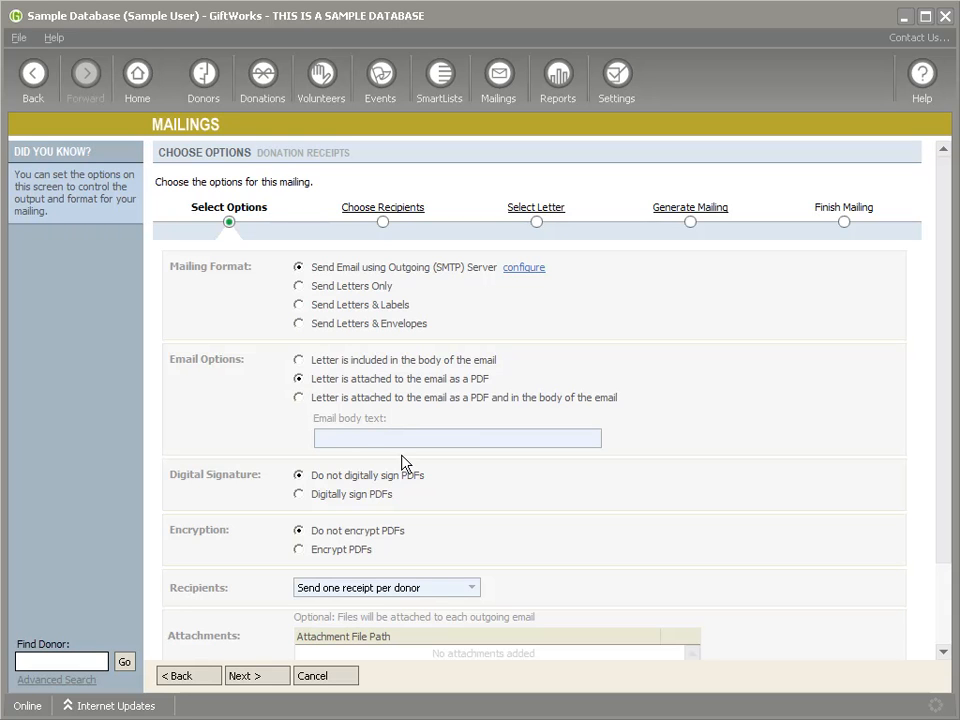
pyautogui.press('BackSpace')
pyautogui.press('BackSpace')
pyautogui.press('BackSpace')
pyautogui.press('BackSpace')
pyautogui.press('BackSpace')
pyautogui.write('Attached please')
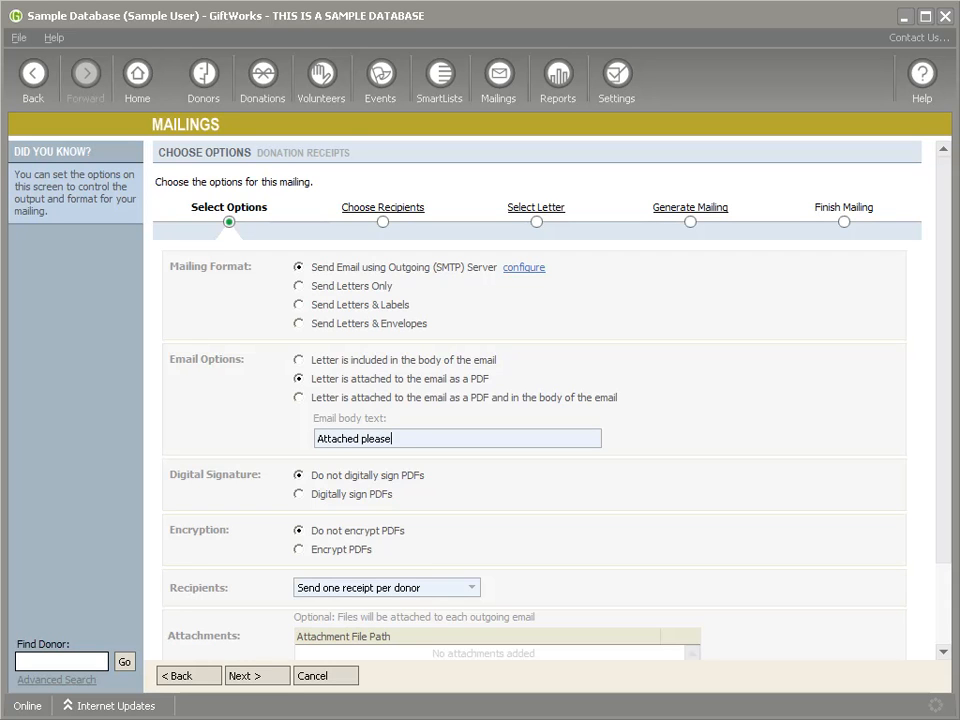
pyautogui.write(' find your rec')
pyautogui.scroll(-2, 269, 493)
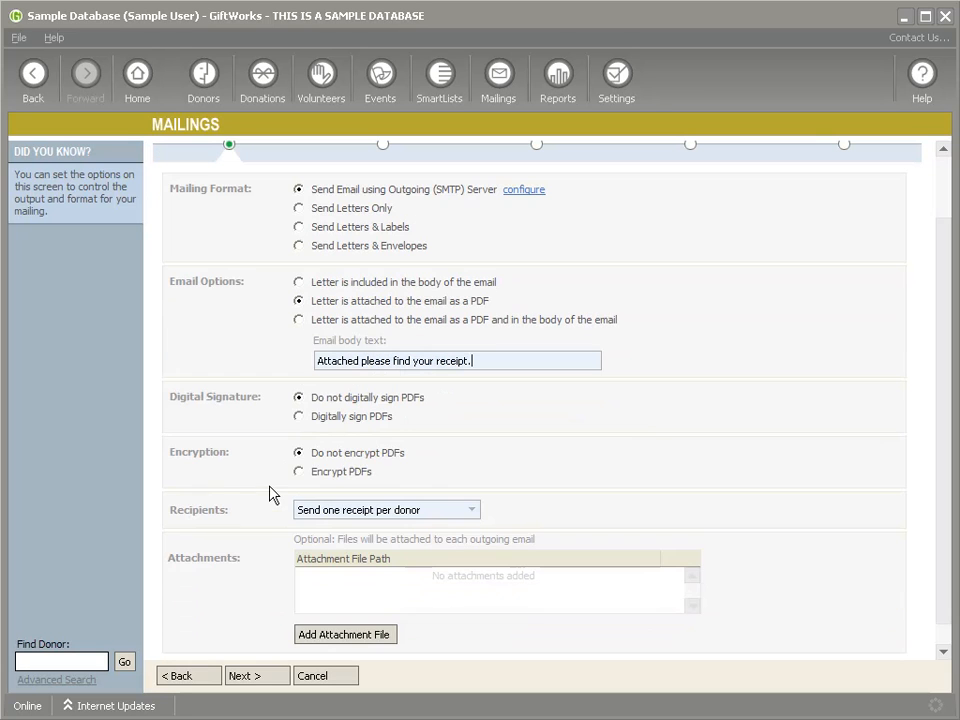
# Step: Turn on Digitally sign PDFs using the GiftWorks certificate
pyautogui.click(298, 417)
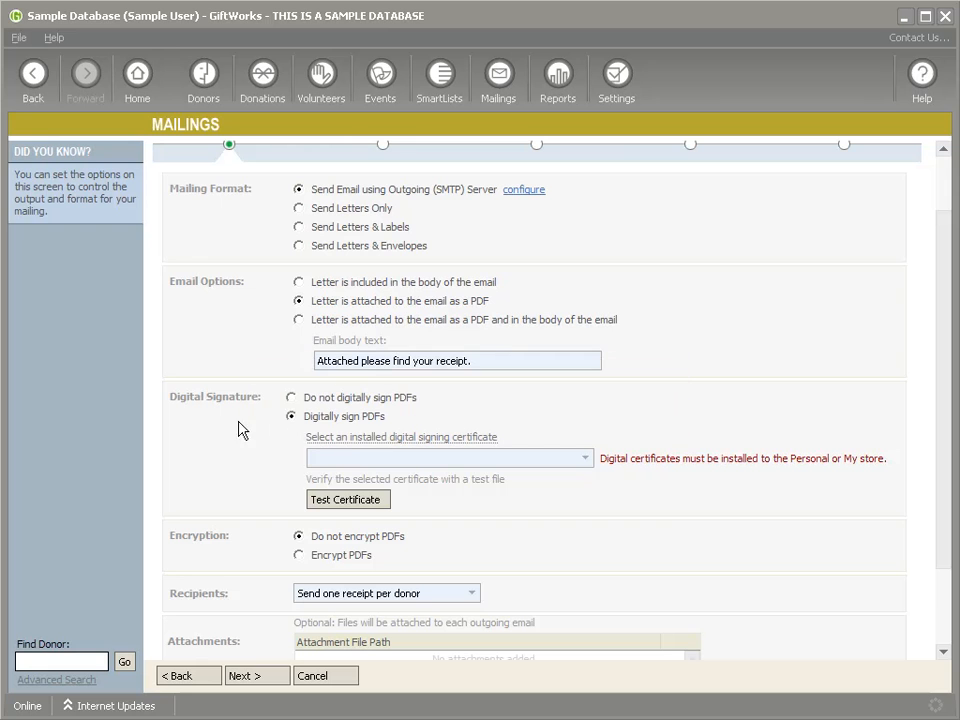
pyautogui.click(585, 459)
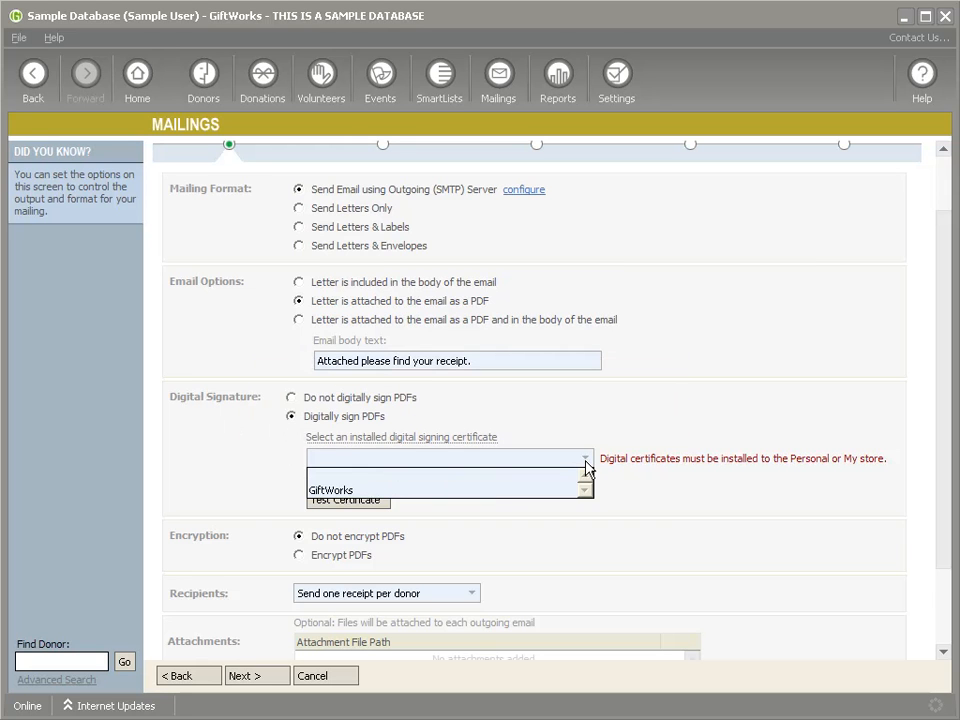
pyautogui.click(508, 490)
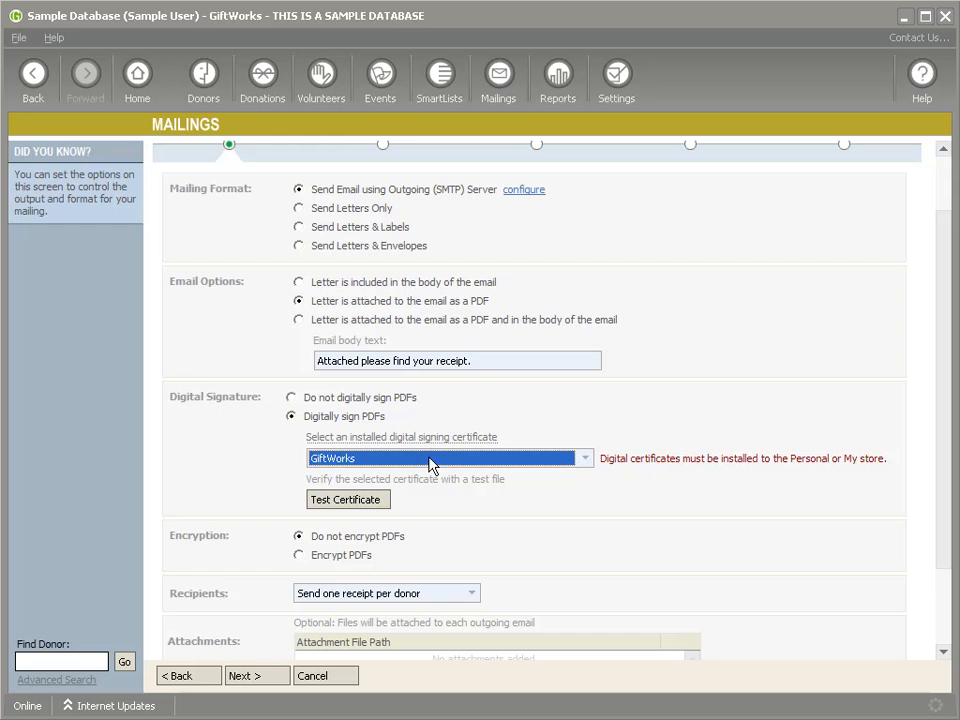
pyautogui.click(354, 500)
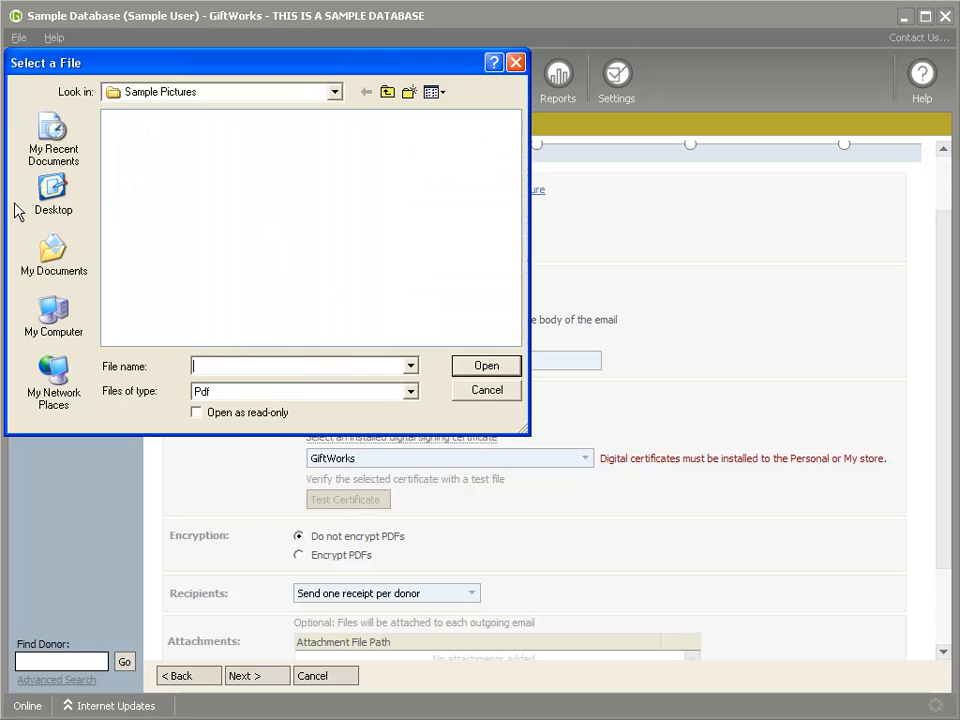
pyautogui.click(487, 390)
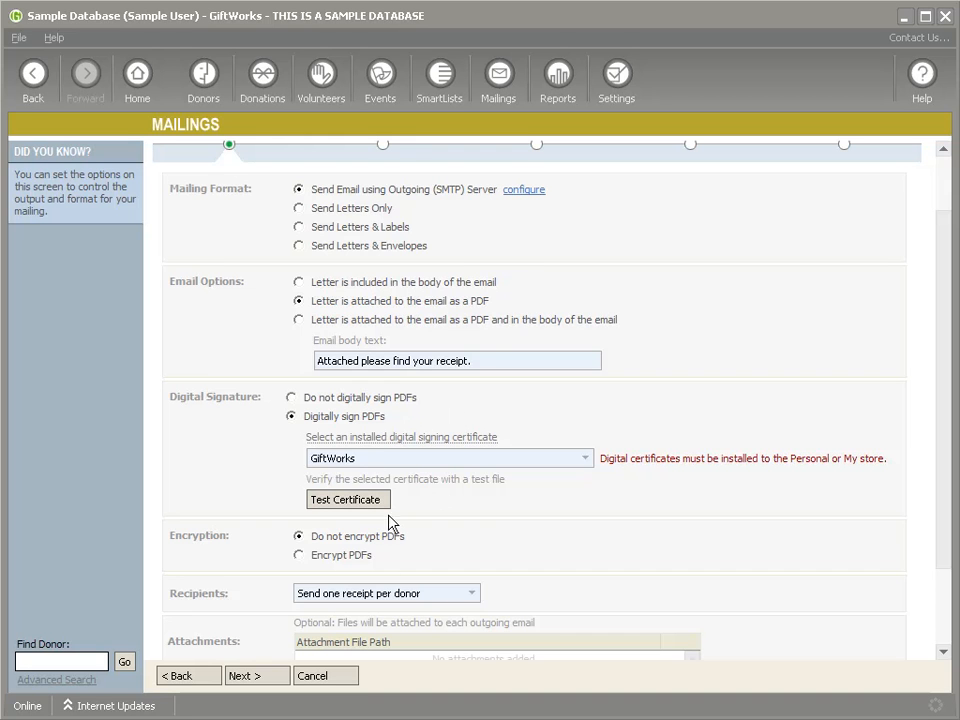
# Step: Turn on Encrypt PDFs with an encryption password and continue to Choose Recipients
pyautogui.click(298, 556)
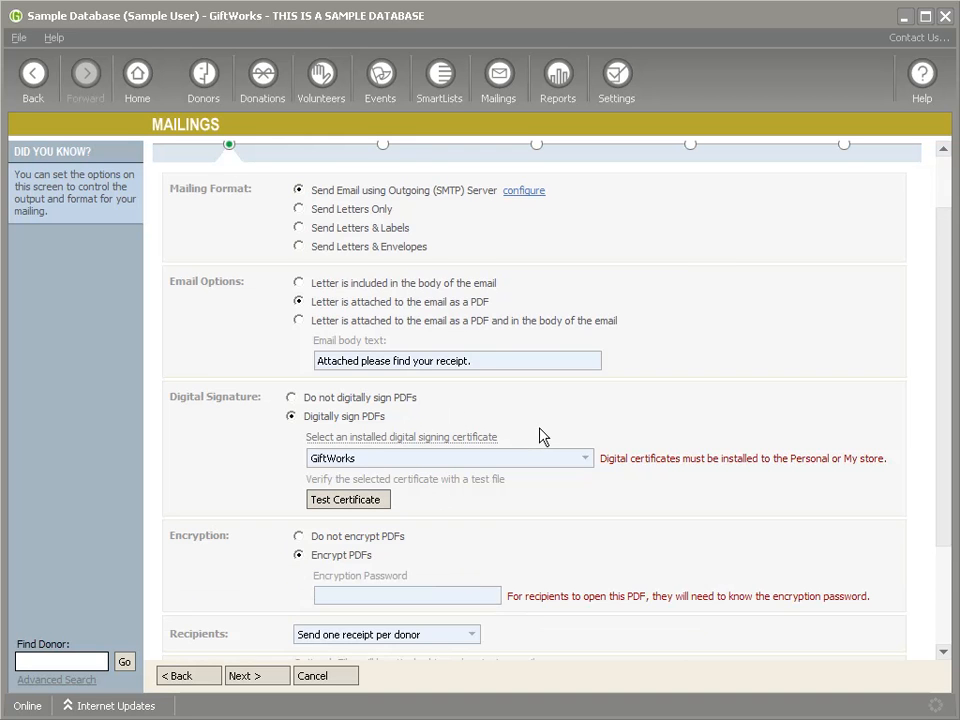
pyautogui.scroll(-1, 542, 440)
pyautogui.click(471, 512)
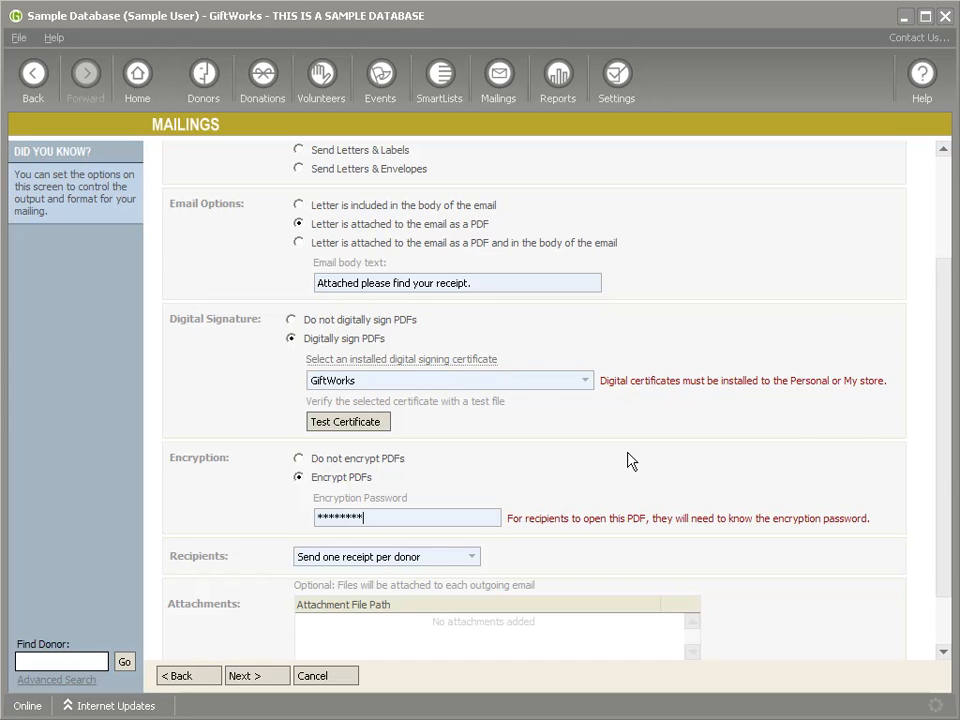
pyautogui.scroll(-1, 632, 461)
pyautogui.moveTo(389, 452); pyautogui.dragTo(318, 447)
pyautogui.moveTo(508, 440); pyautogui.dragTo(858, 440)
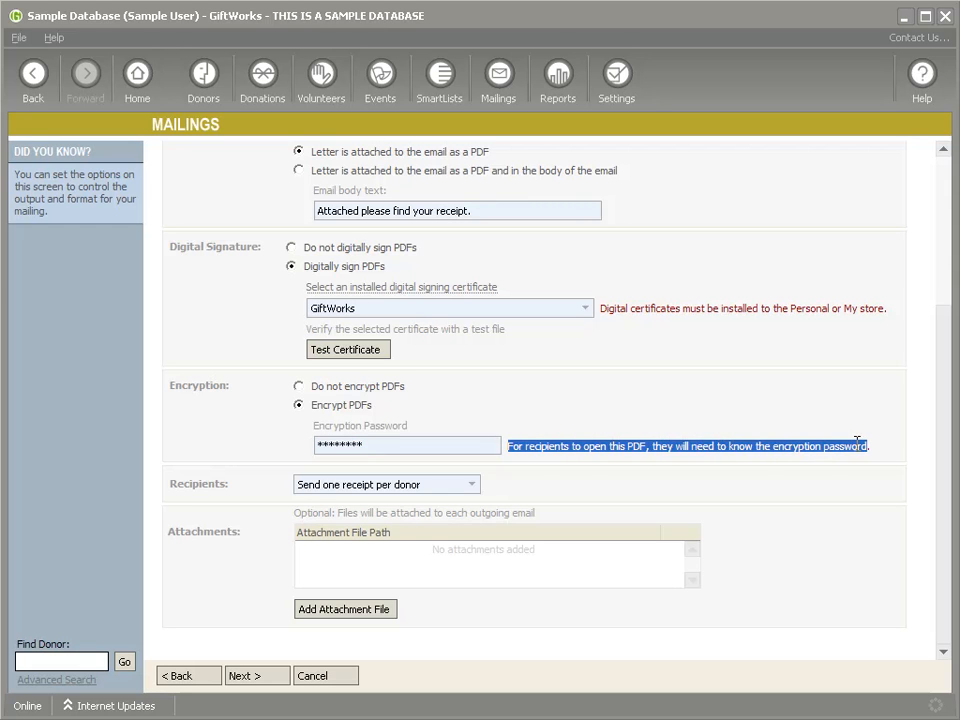
pyautogui.click(690, 444)
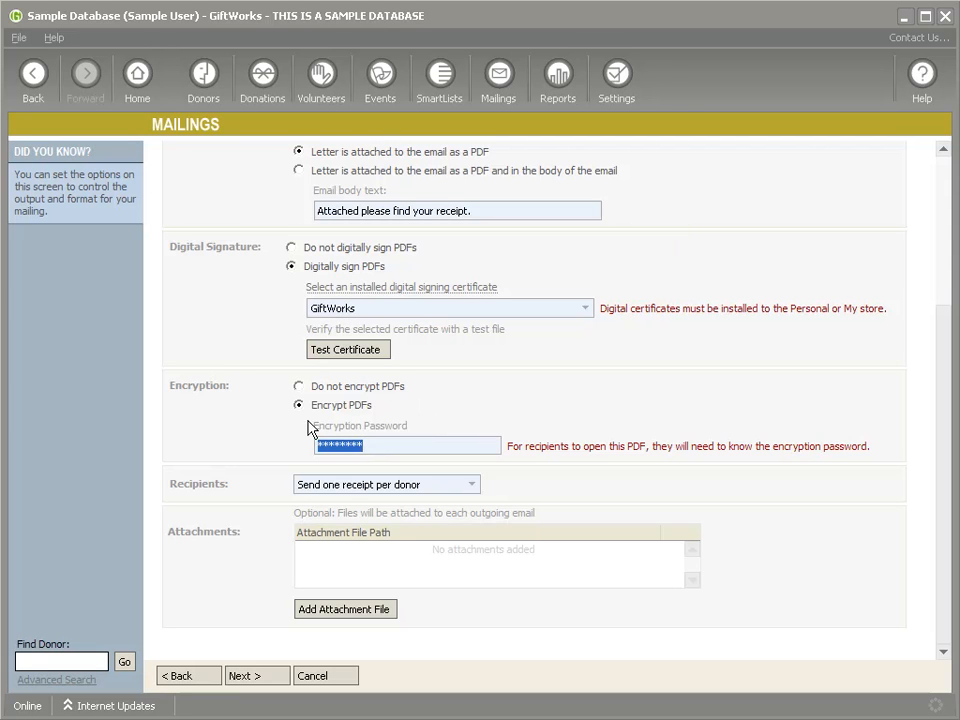
pyautogui.click(257, 676)
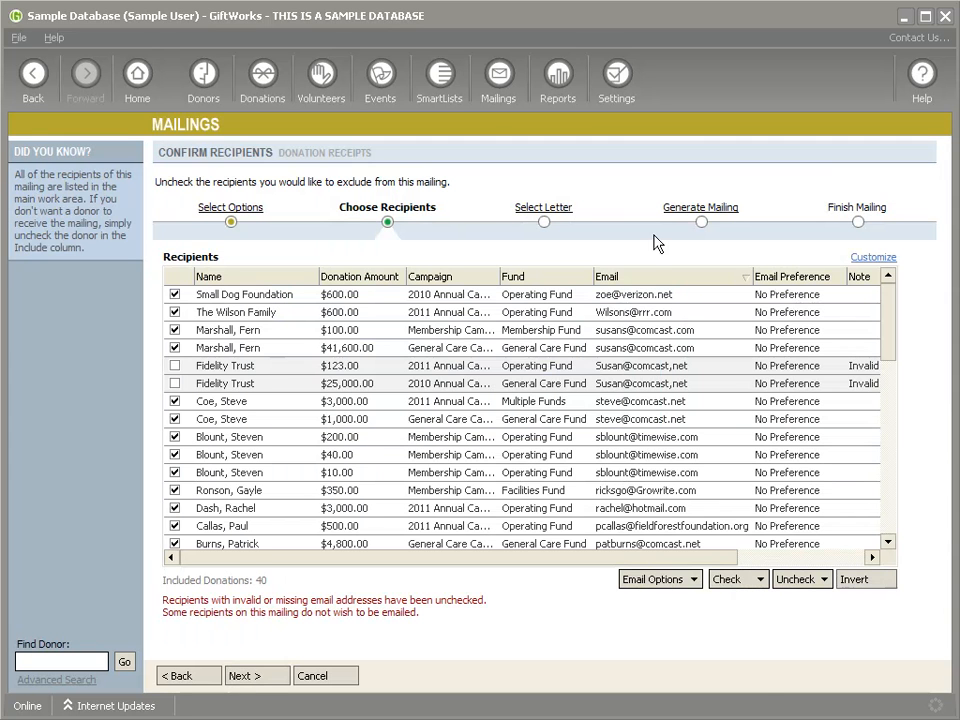
# Step: Uncheck all recipients, include only the $3,000 Multiple Funds donation, and continue to Select Letter
pyautogui.click(802, 582)
pyautogui.click(806, 599)
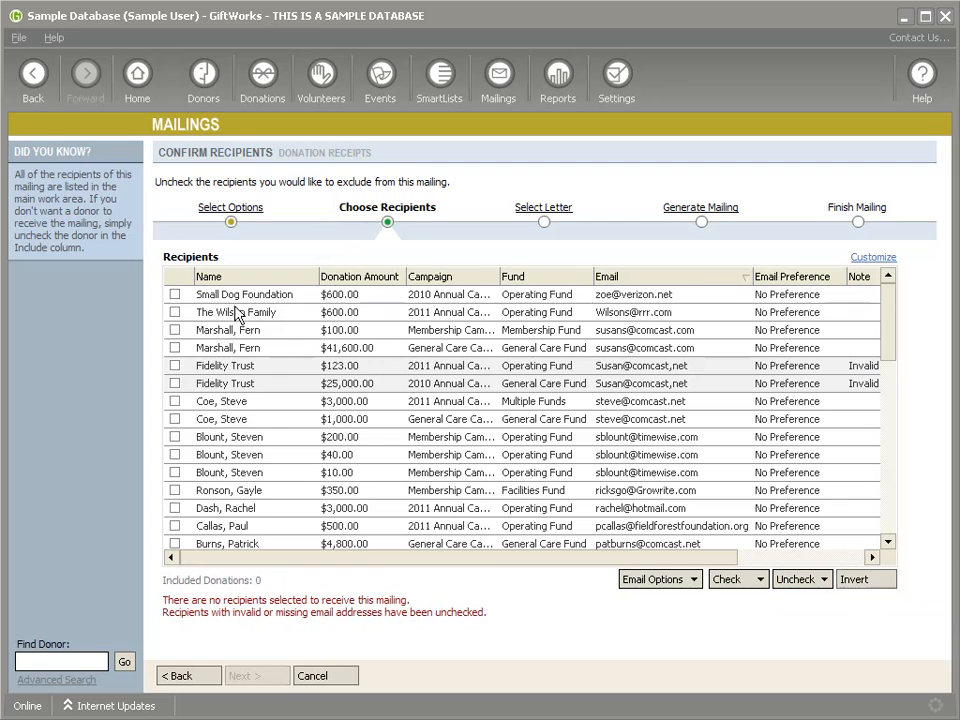
pyautogui.scroll(-6, 388, 445)
pyautogui.scroll(-4, 390, 442)
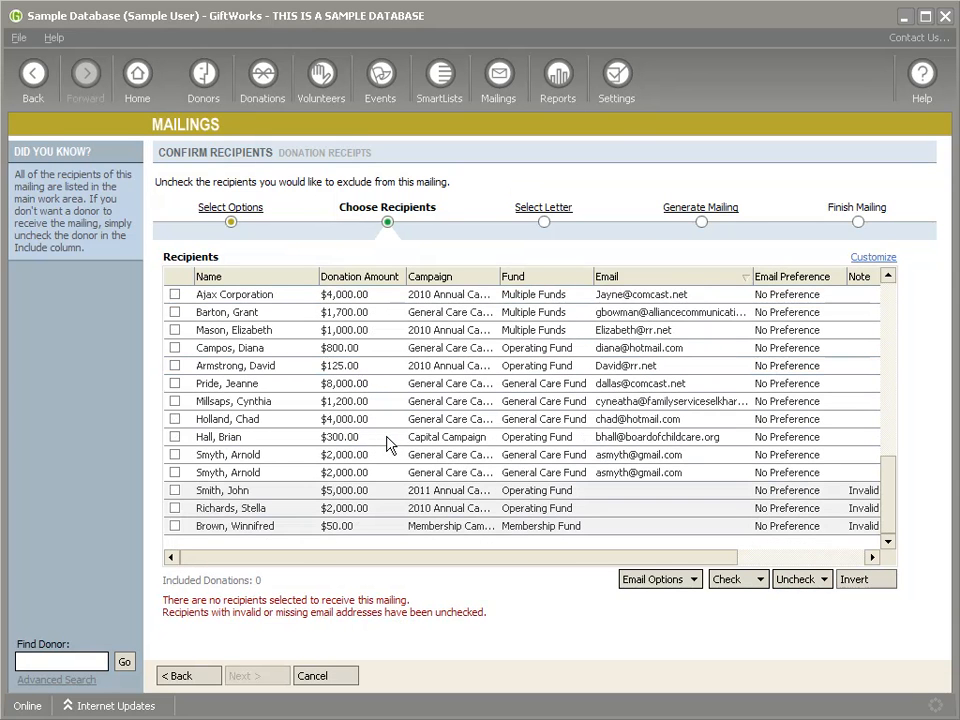
pyautogui.scroll(2, 510, 465)
pyautogui.scroll(8, 508, 463)
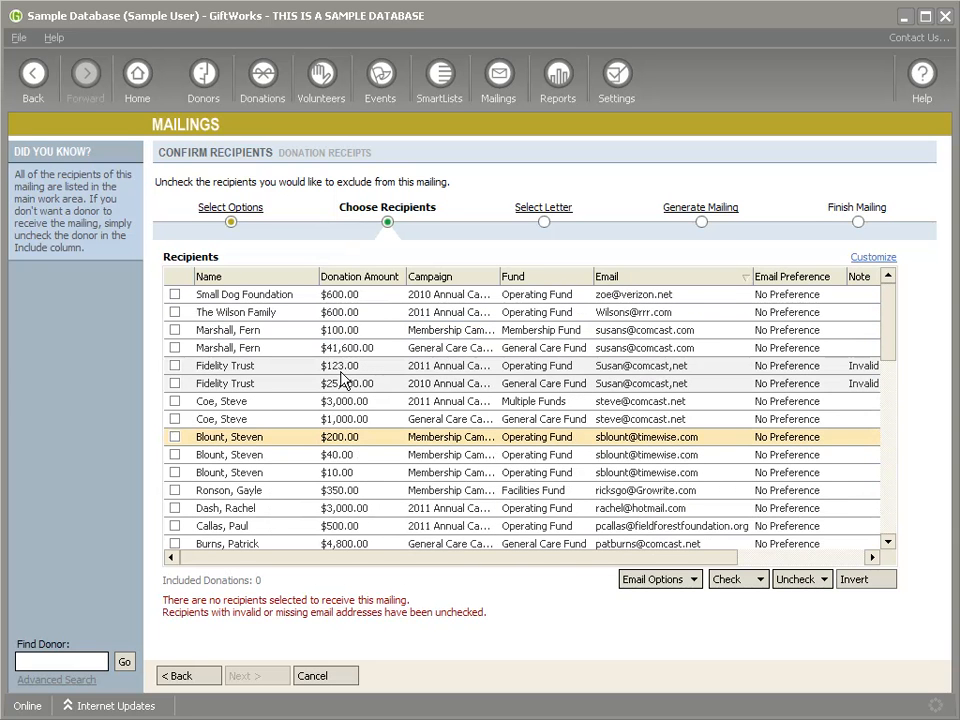
pyautogui.click(175, 401)
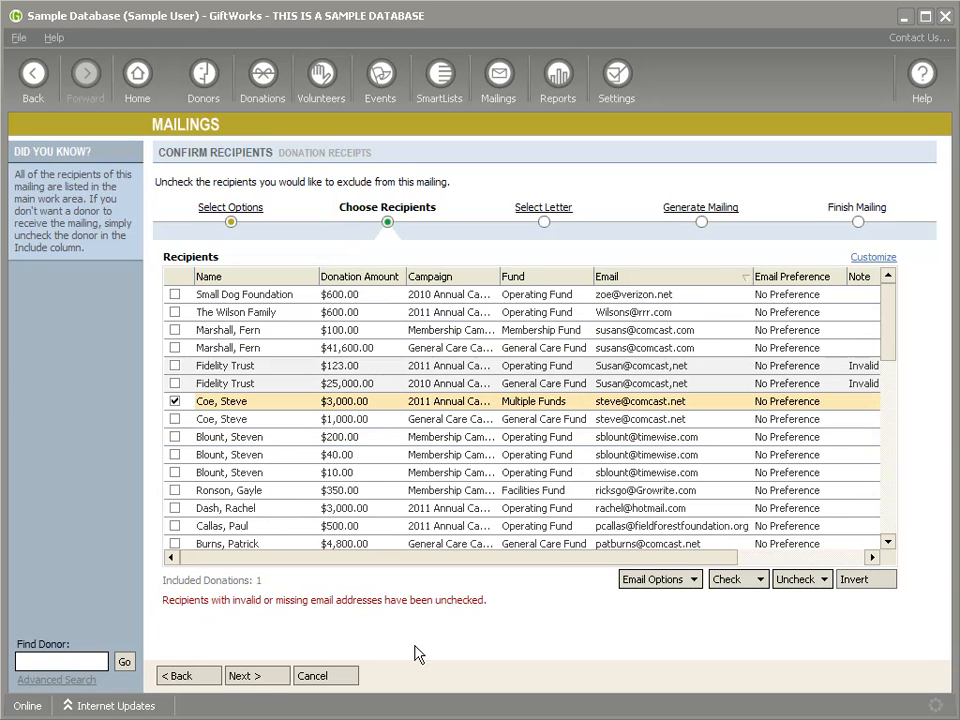
pyautogui.click(255, 680)
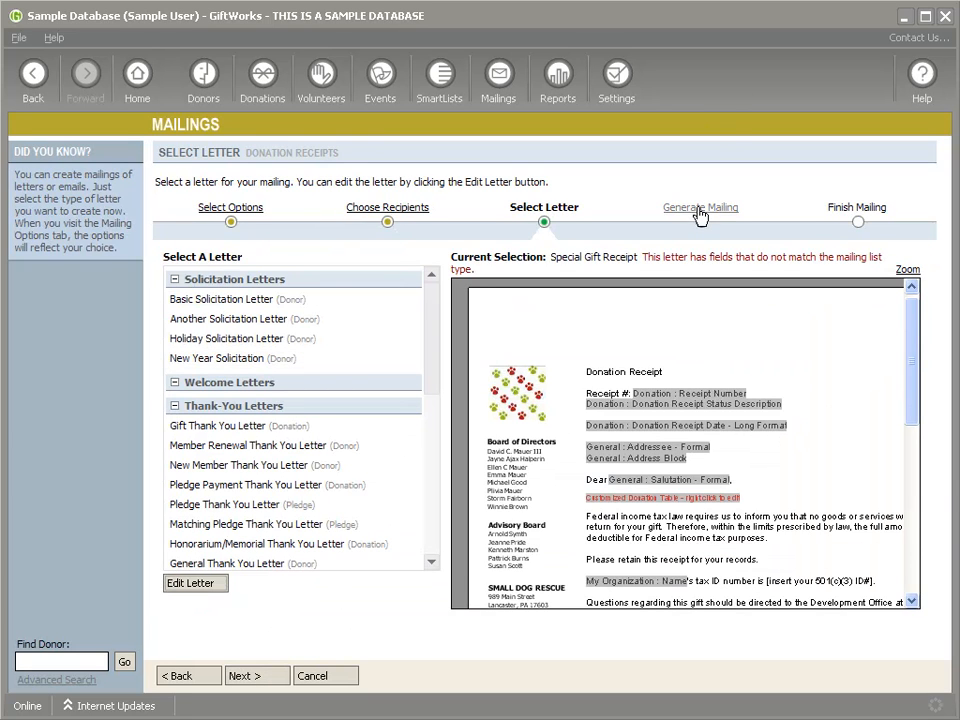
# Step: From the Generate Mailing step, send a test receipt email to your own e-mail address
pyautogui.click(700, 211)
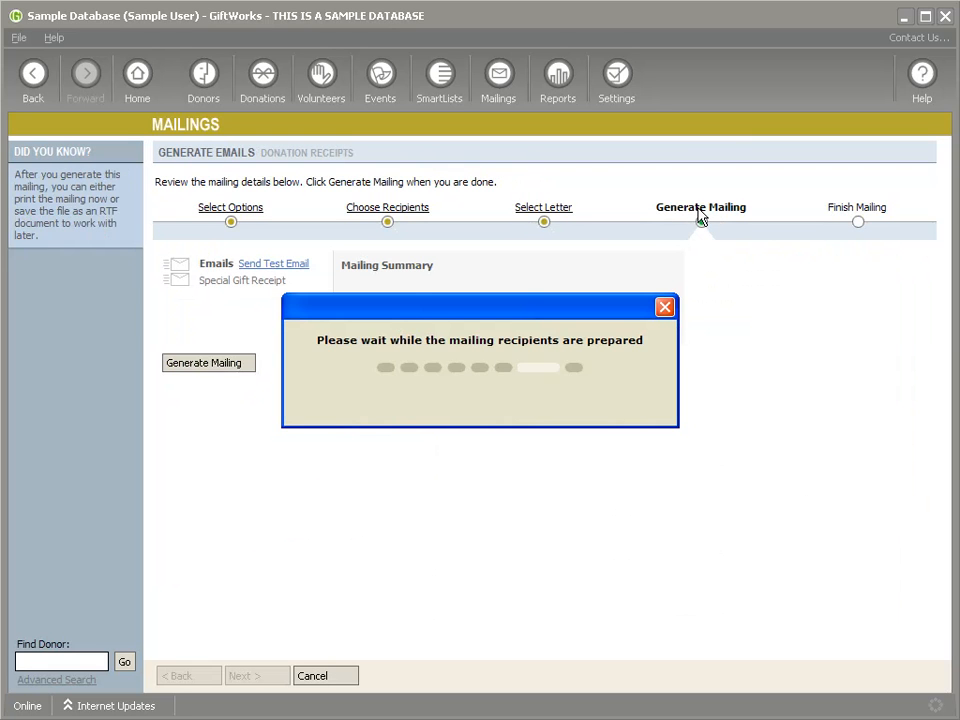
pyautogui.click(263, 268)
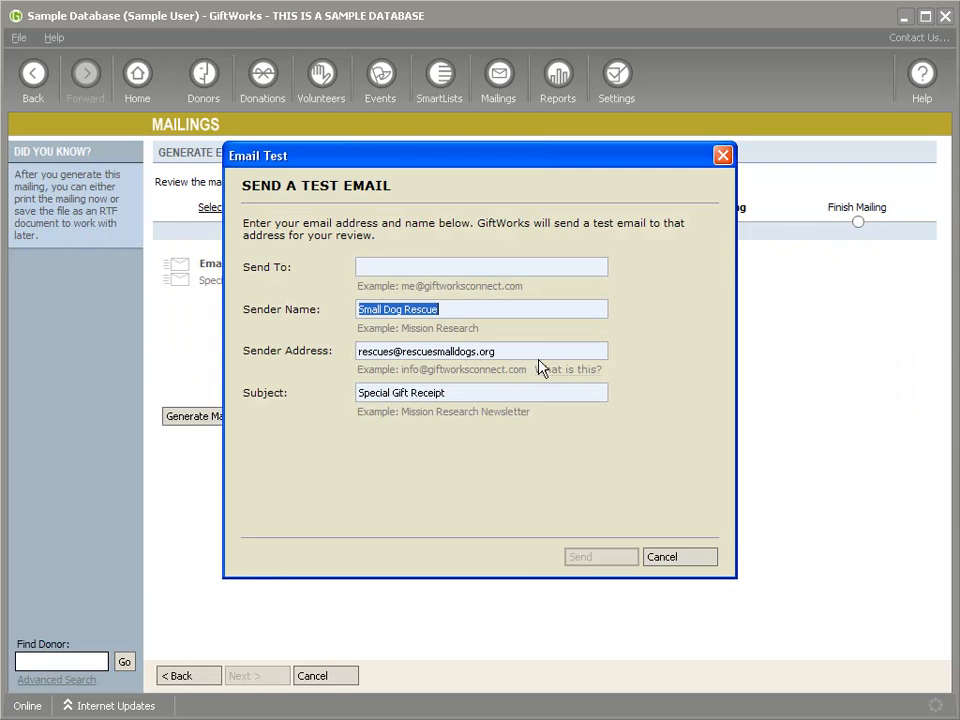
pyautogui.click(395, 268)
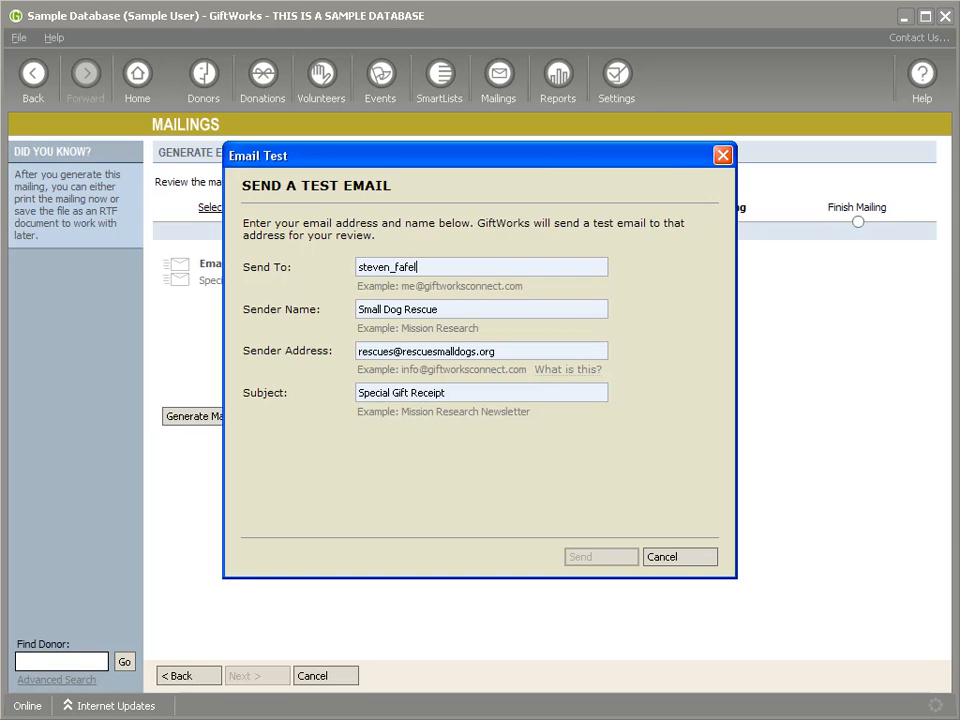
pyautogui.press('Tab')
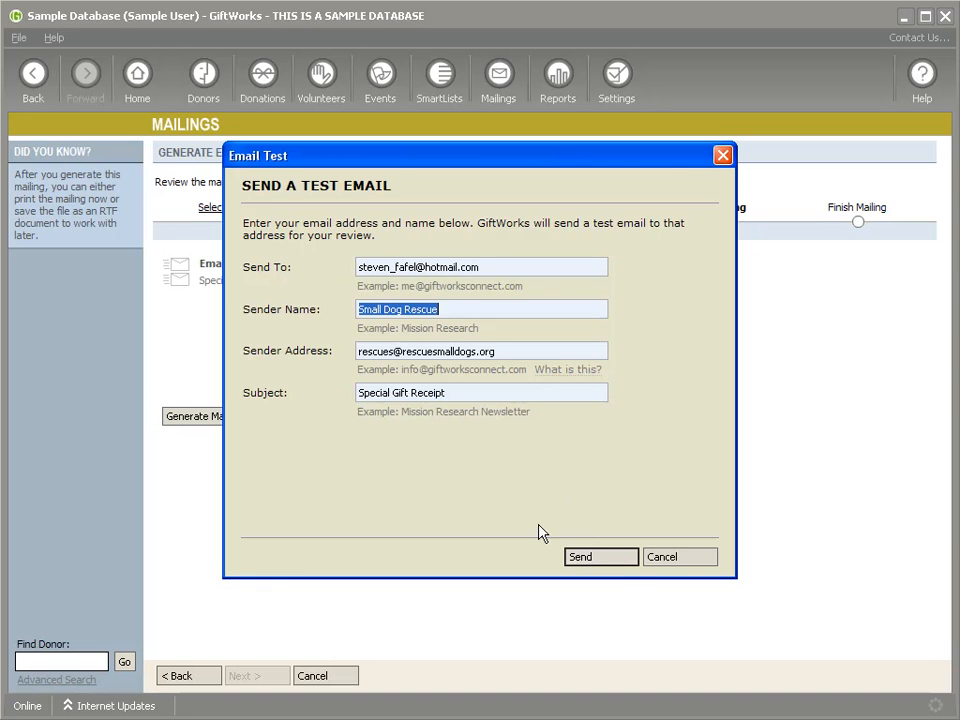
pyautogui.click(603, 565)
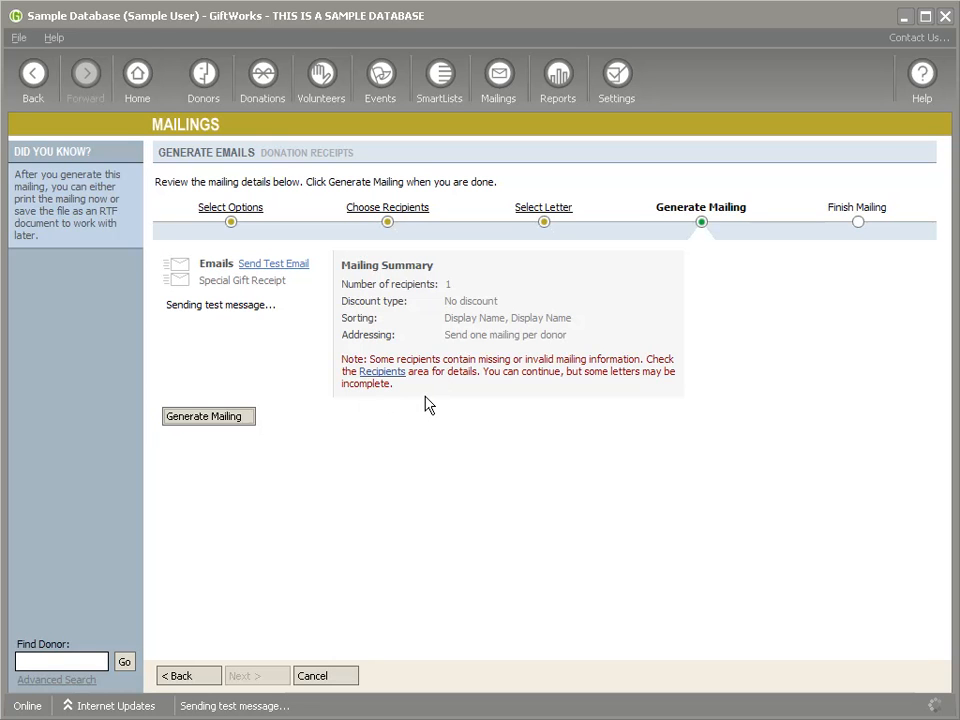
pyautogui.click(598, 424)
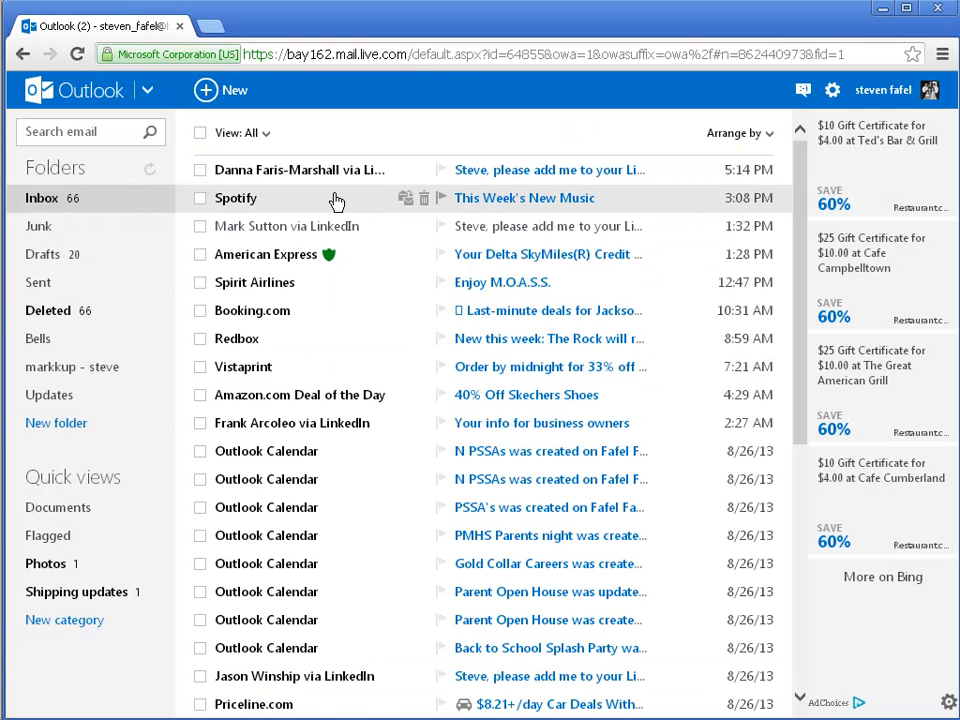
# Step: Open the Special Gift Receipt email and download and open its preview-content.pdf attachment
pyautogui.click(270, 176)
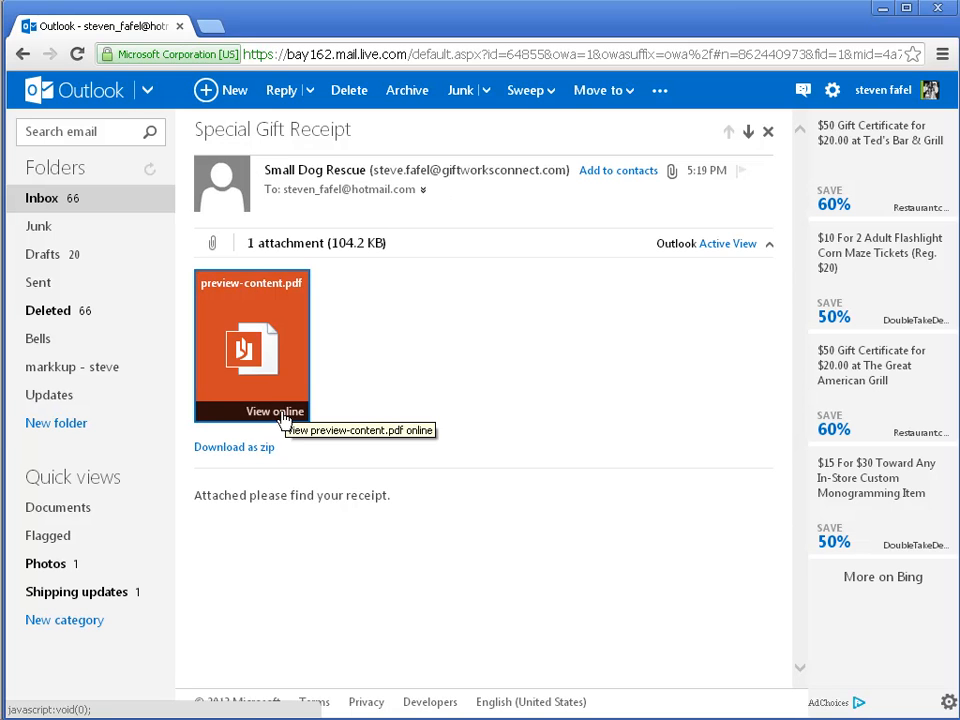
pyautogui.click(245, 370)
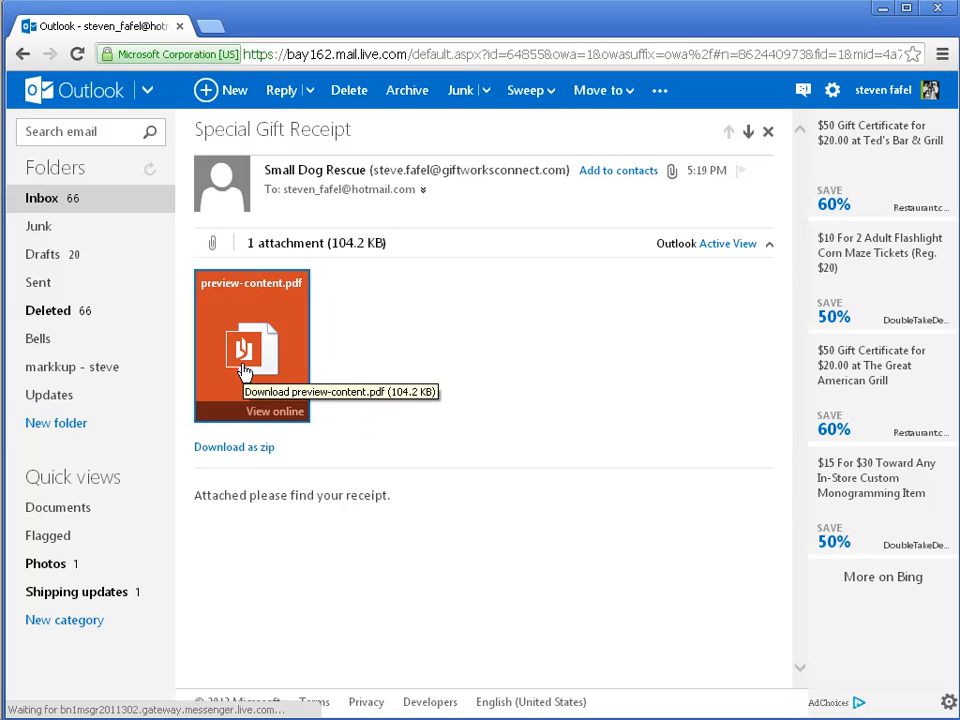
pyautogui.click(108, 697)
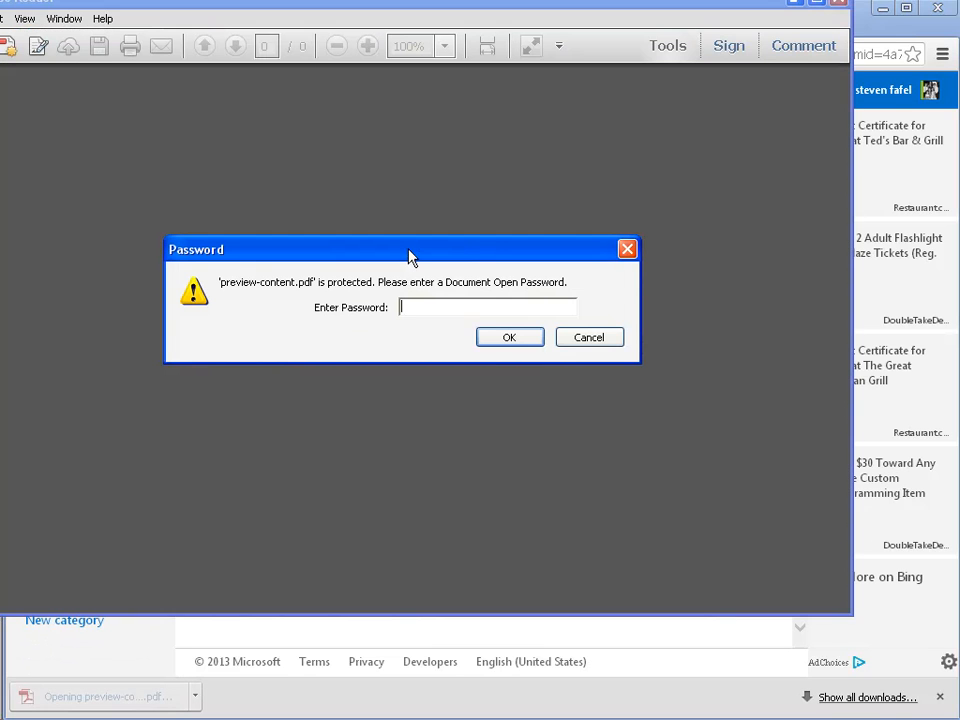
# Step: Unlock the receipt PDF with its password and accept the trusted-certificate update prompt
pyautogui.write('**')
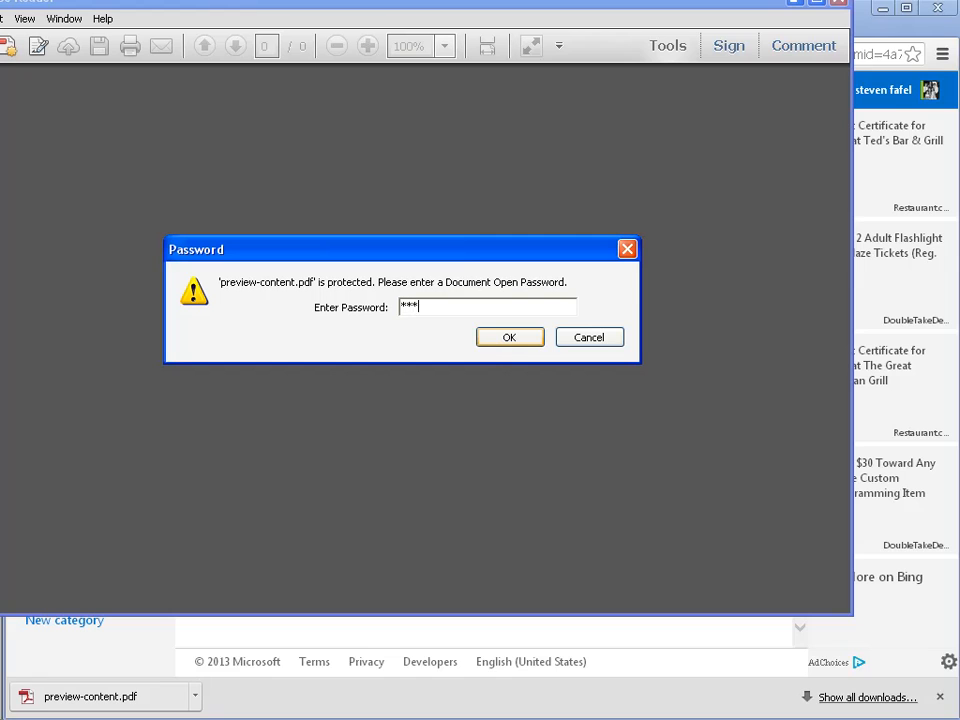
pyautogui.write('***')
pyautogui.click(495, 340)
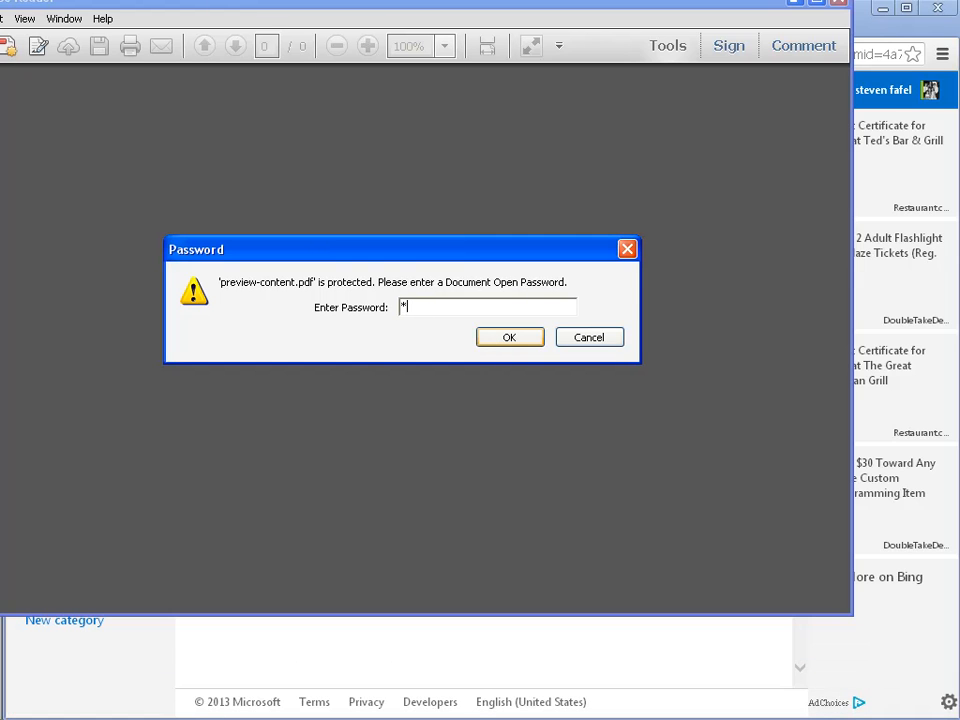
pyautogui.click(493, 337)
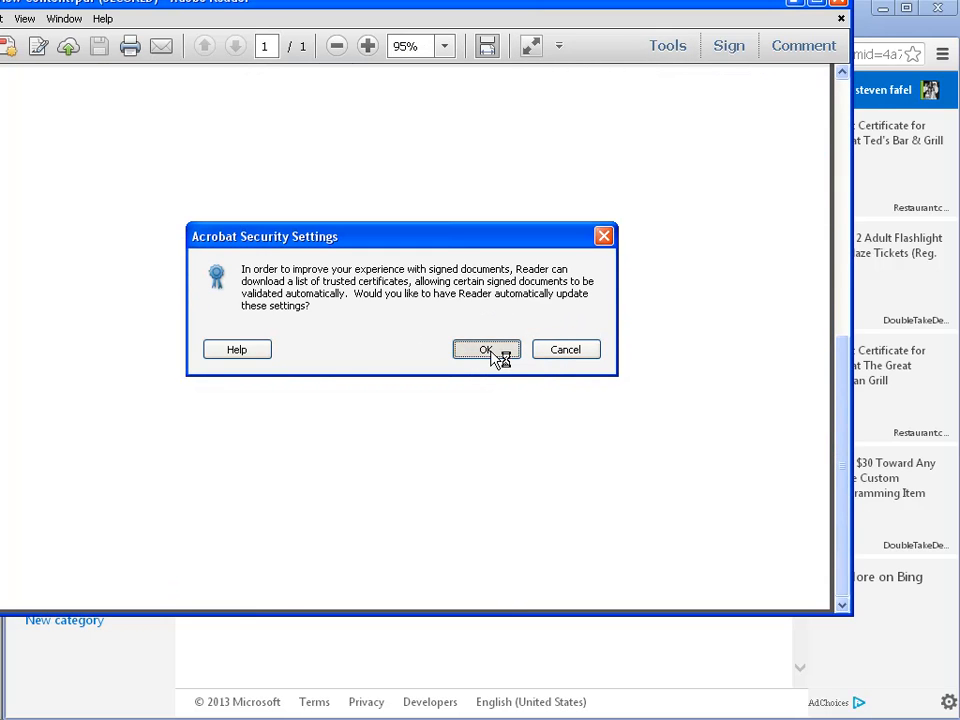
pyautogui.click(489, 350)
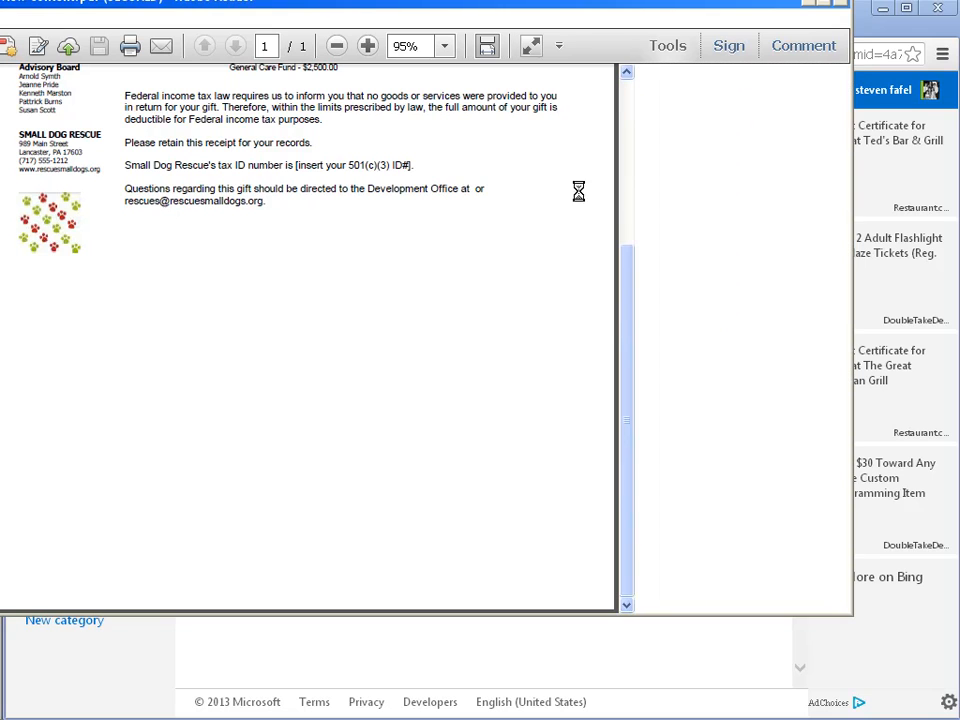
# Step: Bring the Reader window fully into view and open the Signatures panel
pyautogui.moveTo(343, 1)
pyautogui.mouseDown()
pyautogui.moveTo(437, 17)
pyautogui.moveTo(412, 45)
pyautogui.mouseUp()
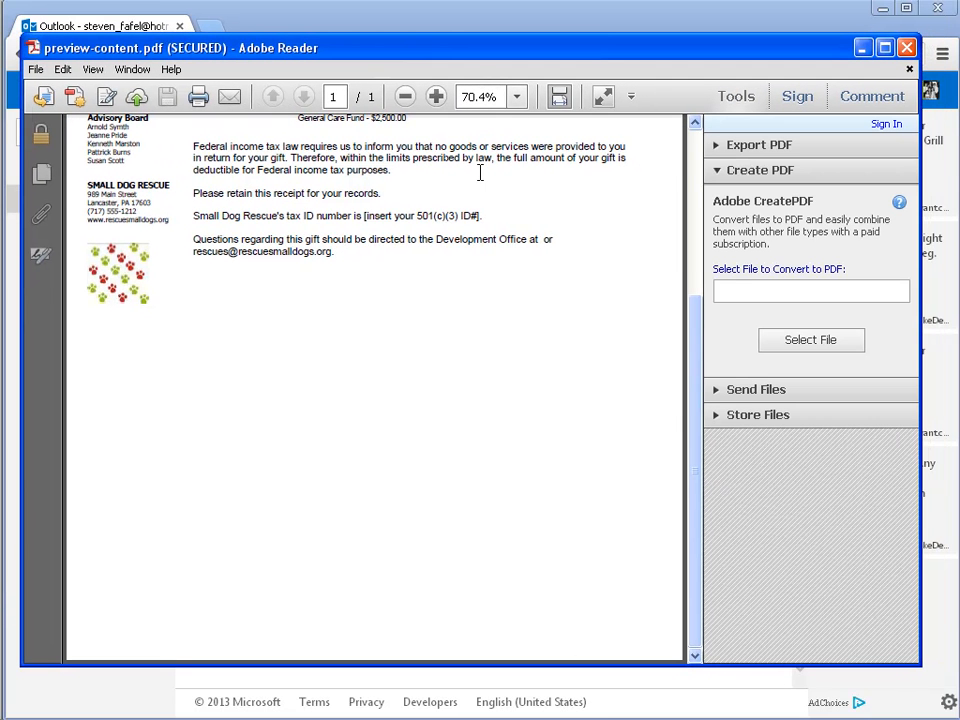
pyautogui.moveTo(688, 435); pyautogui.dragTo(688, 251)
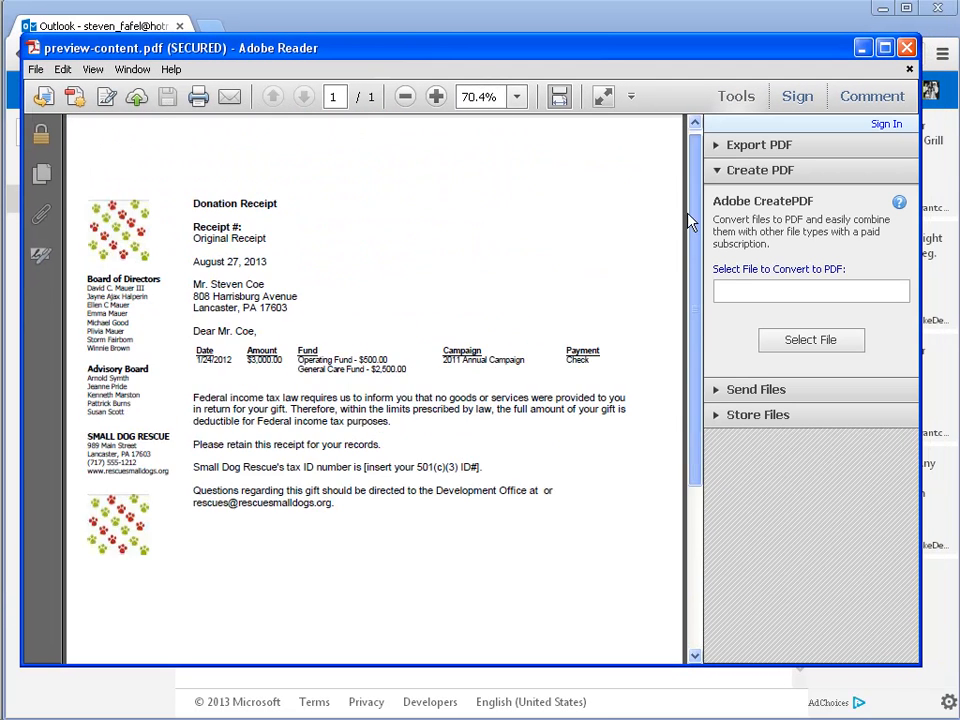
pyautogui.click(37, 128)
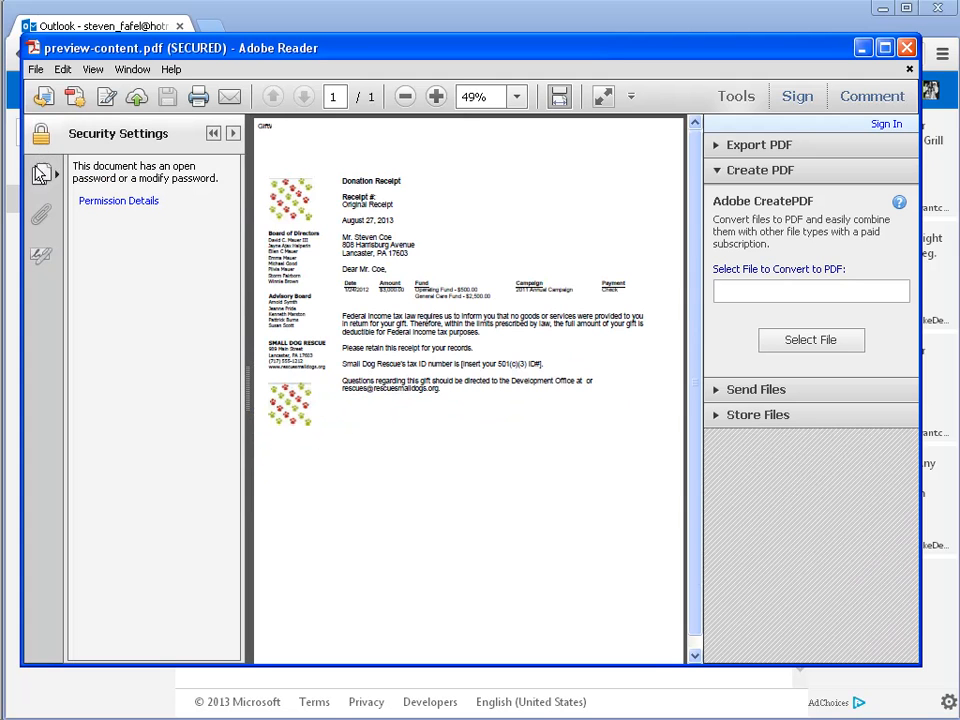
pyautogui.click(41, 174)
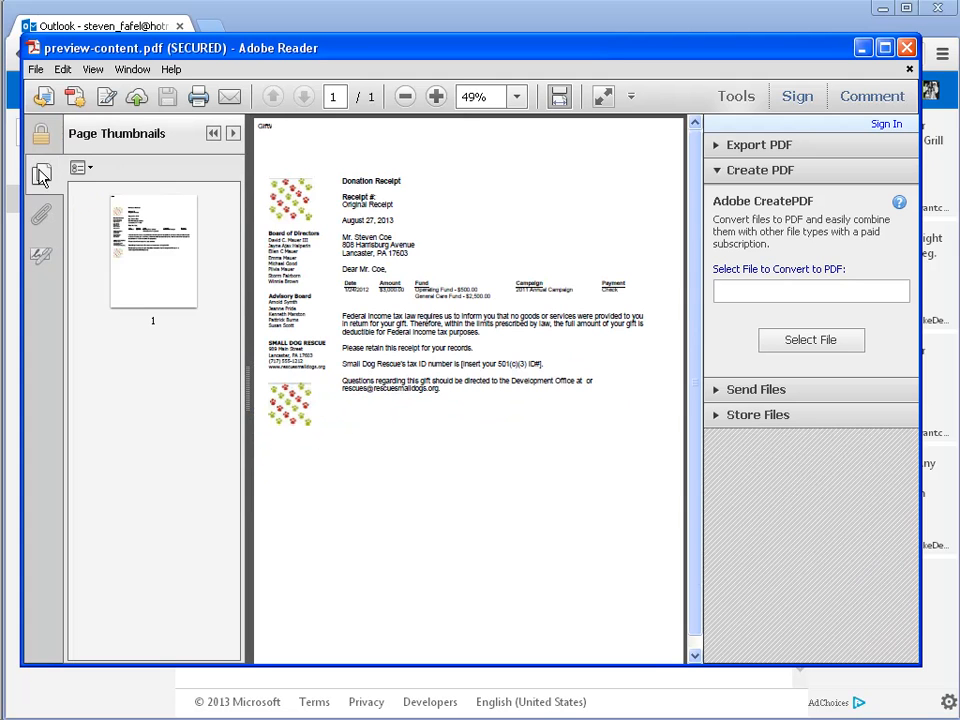
pyautogui.click(41, 216)
pyautogui.click(43, 257)
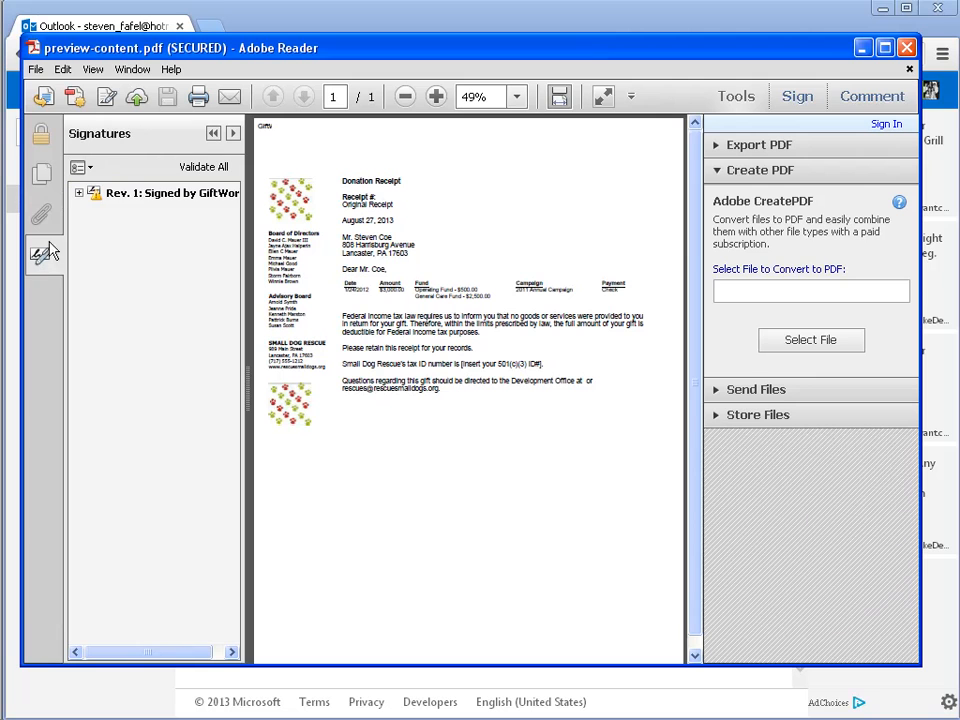
# Step: Validate the GiftWorks signature, which reports validity unknown but document unmodified
pyautogui.click(80, 196)
pyautogui.click(79, 193)
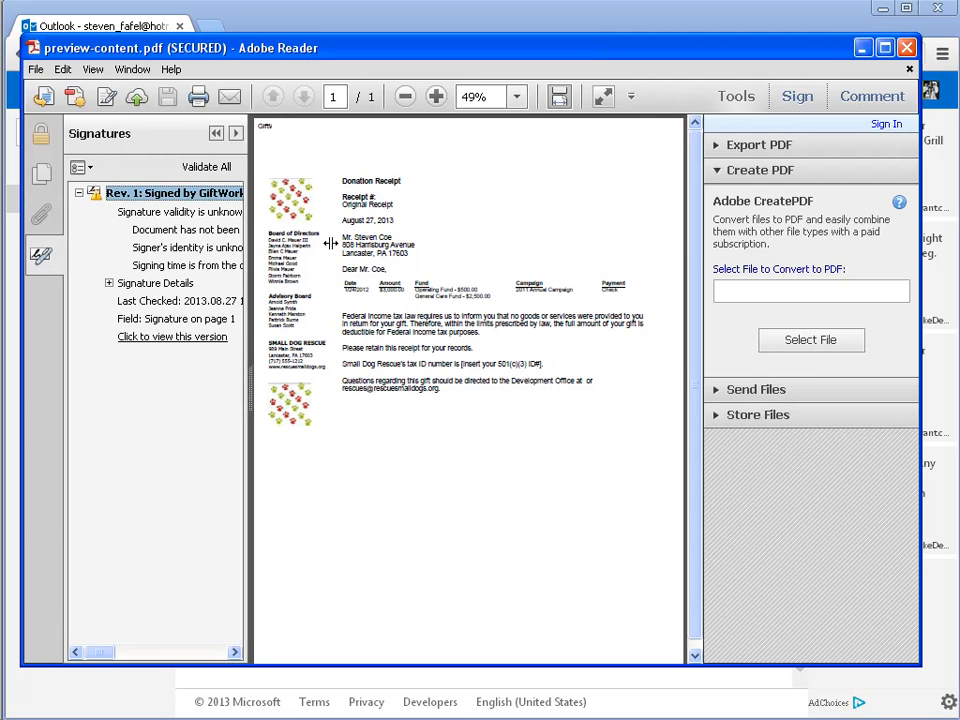
pyautogui.moveTo(246, 248); pyautogui.dragTo(340, 256)
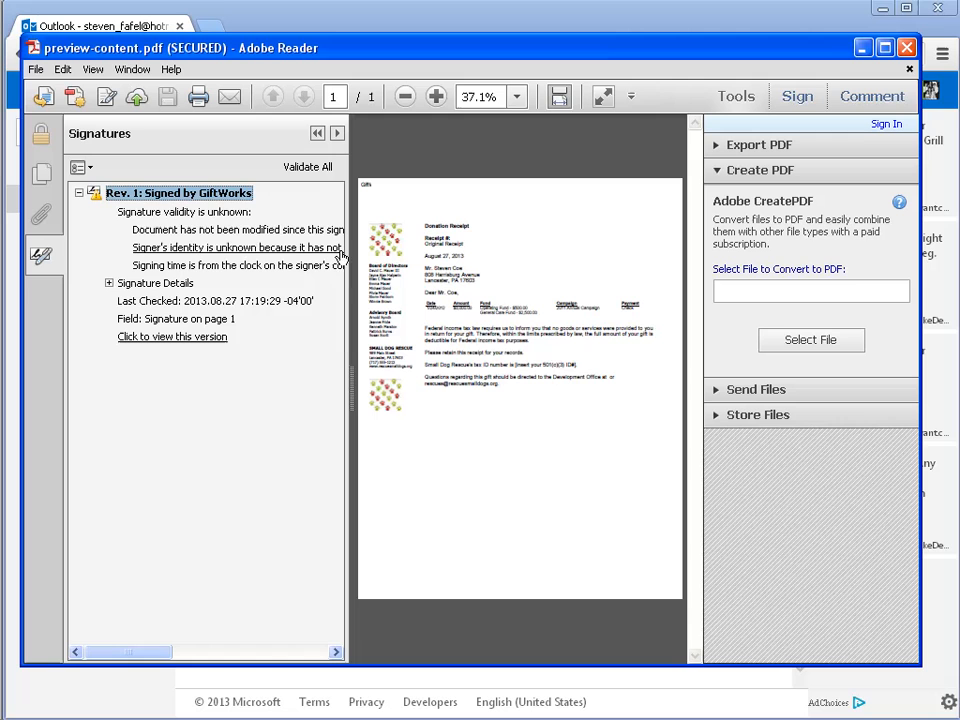
pyautogui.rightClick(151, 197)
pyautogui.click(201, 234)
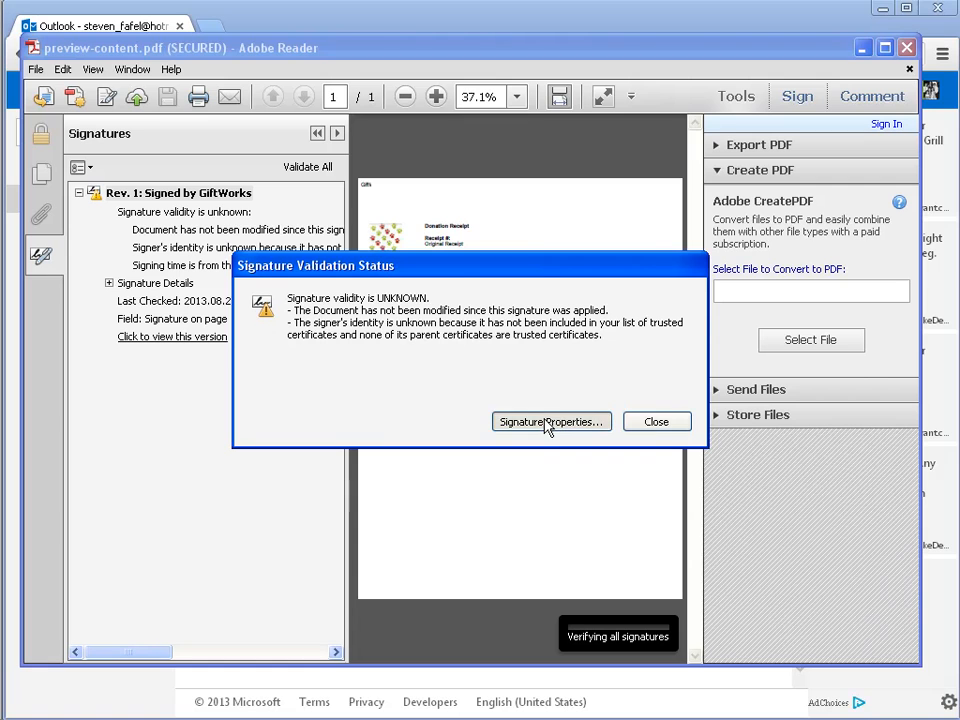
# Step: Review the signature properties and signer certificate, revalidate, then hide the Signatures panel
pyautogui.click(548, 424)
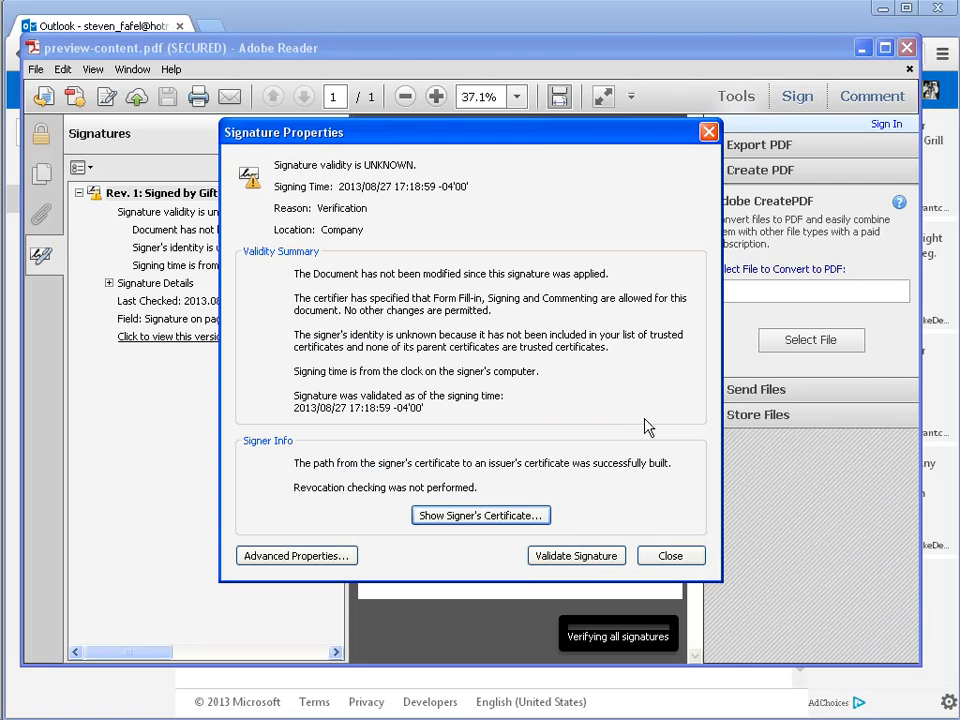
pyautogui.click(490, 522)
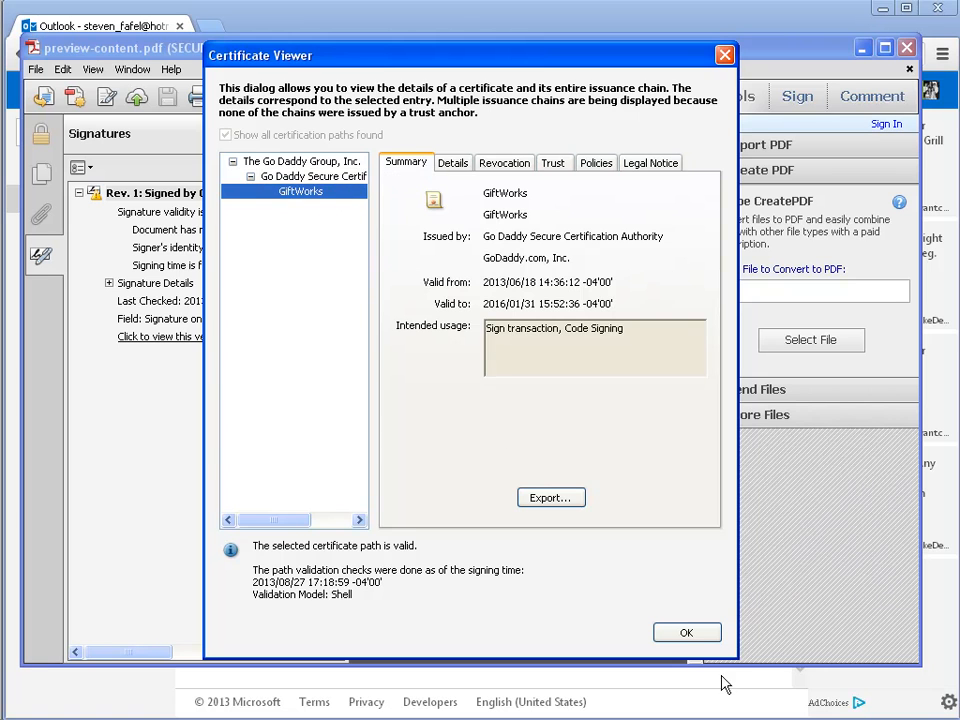
pyautogui.click(687, 637)
pyautogui.click(580, 560)
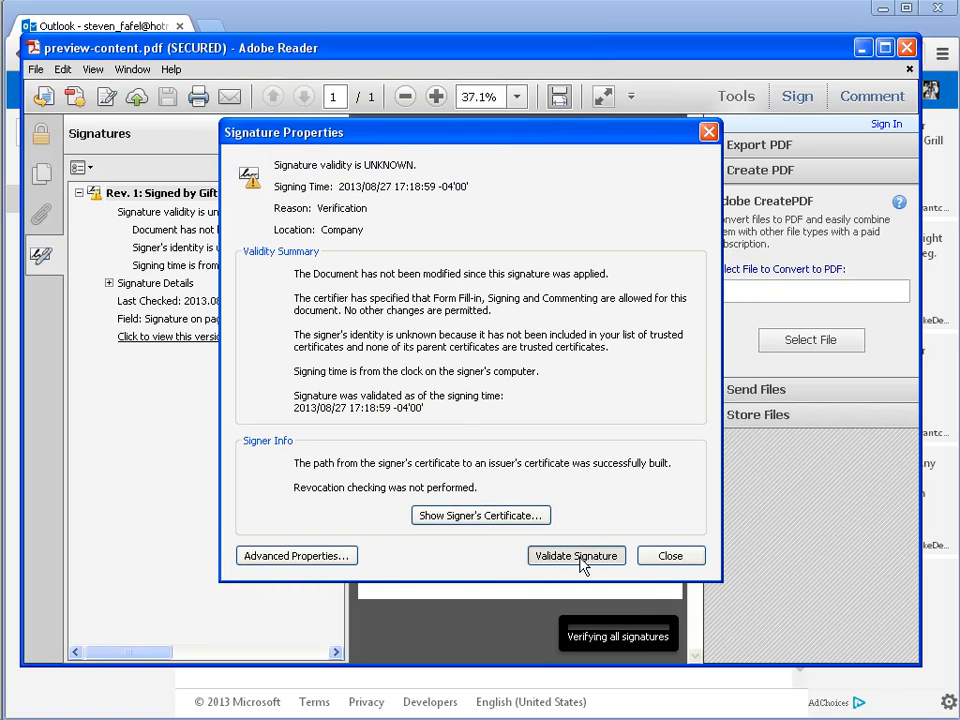
pyautogui.click(670, 556)
pyautogui.click(80, 193)
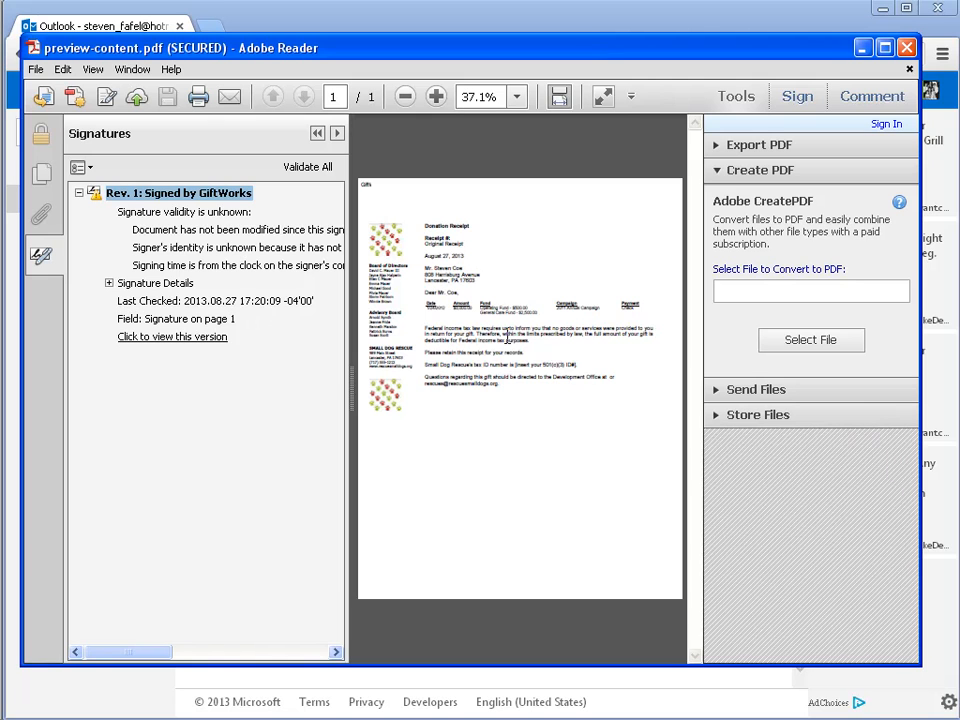
pyautogui.click(41, 255)
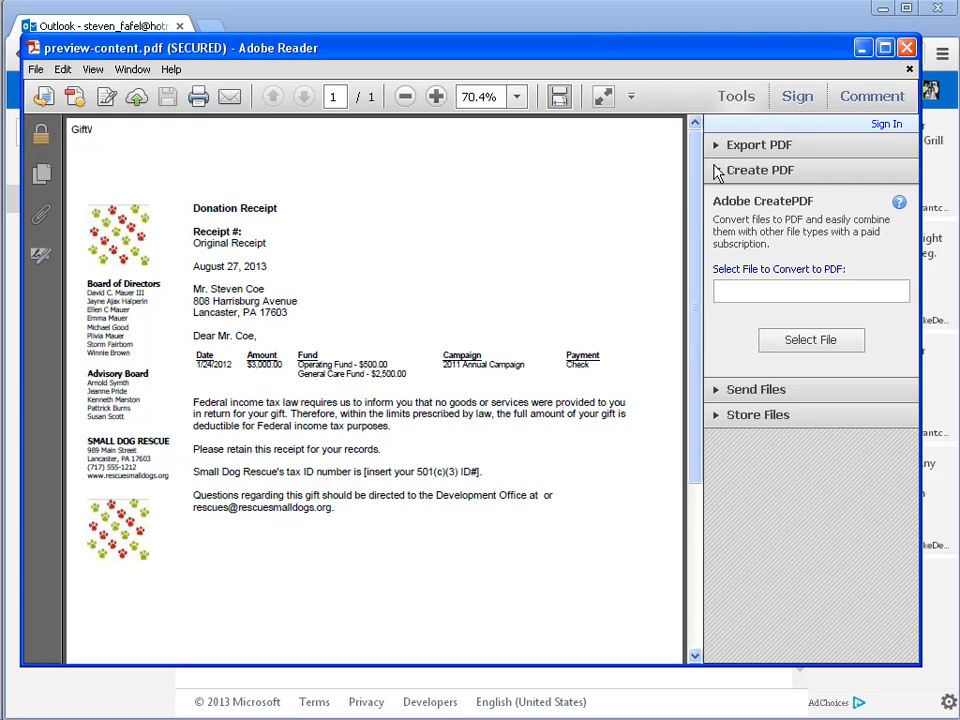
# Step: Close Adobe Reader and the Chrome email window to return to Generate Mailing
pyautogui.click(907, 52)
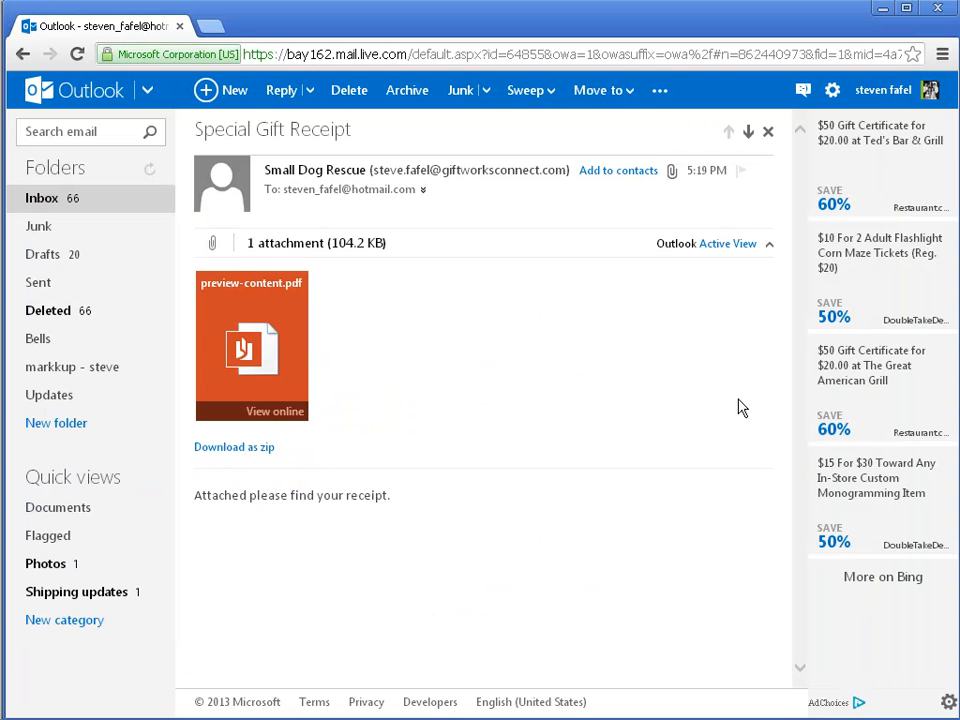
pyautogui.click(939, 10)
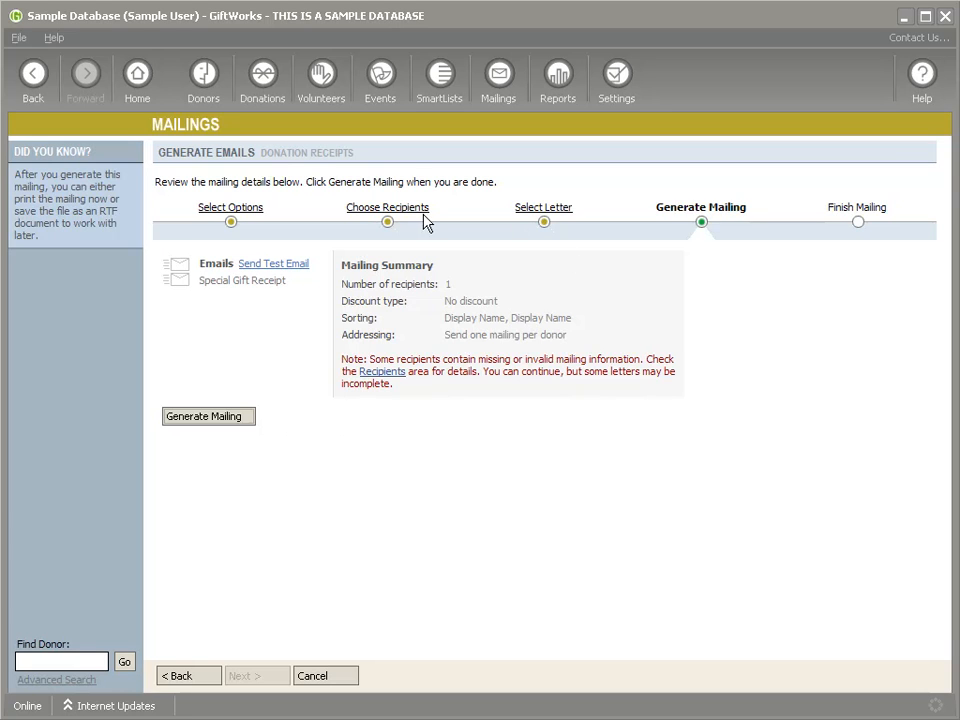
# Step: Return to the mailing's Select Options step and scroll through its signing and encryption options
pyautogui.click(231, 208)
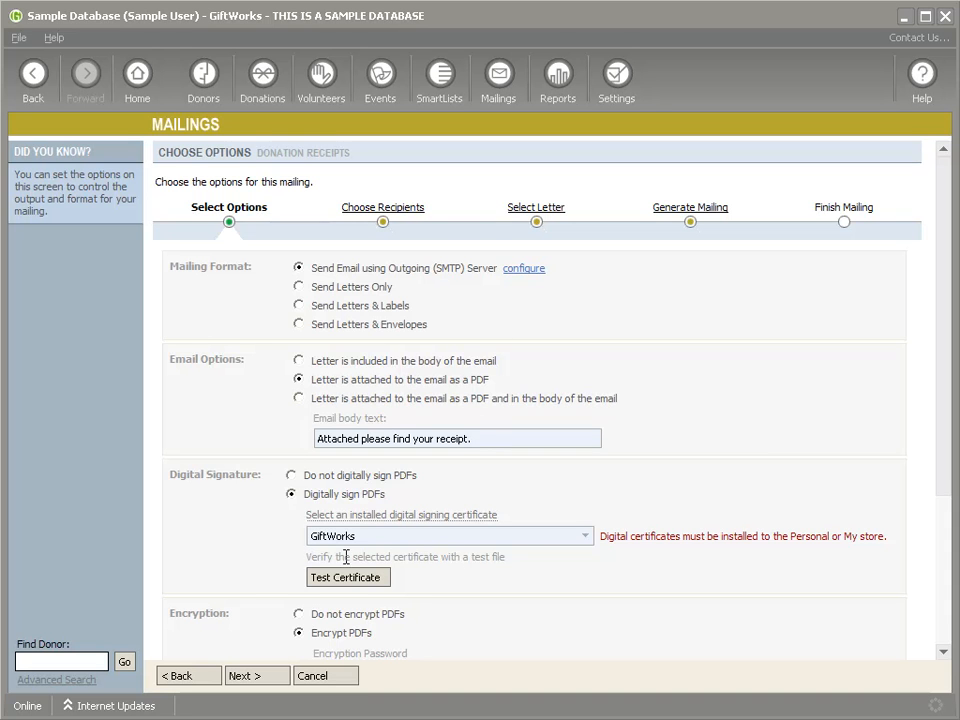
pyautogui.scroll(-3, 589, 500)
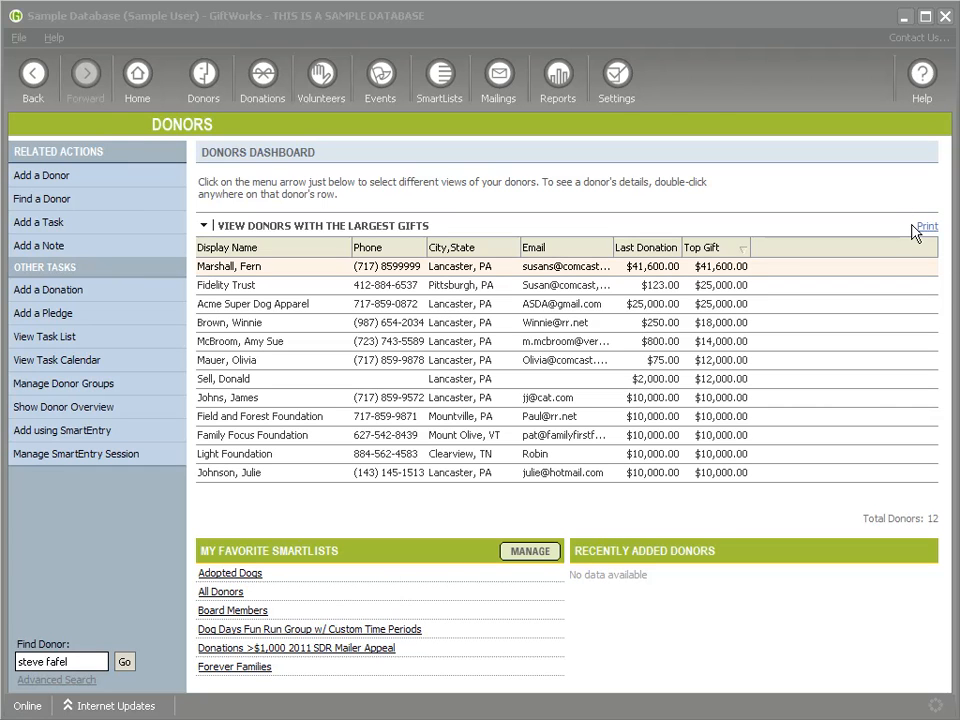
# Step: Open the Donation History report from the Reports area's donation reports list
pyautogui.click(557, 78)
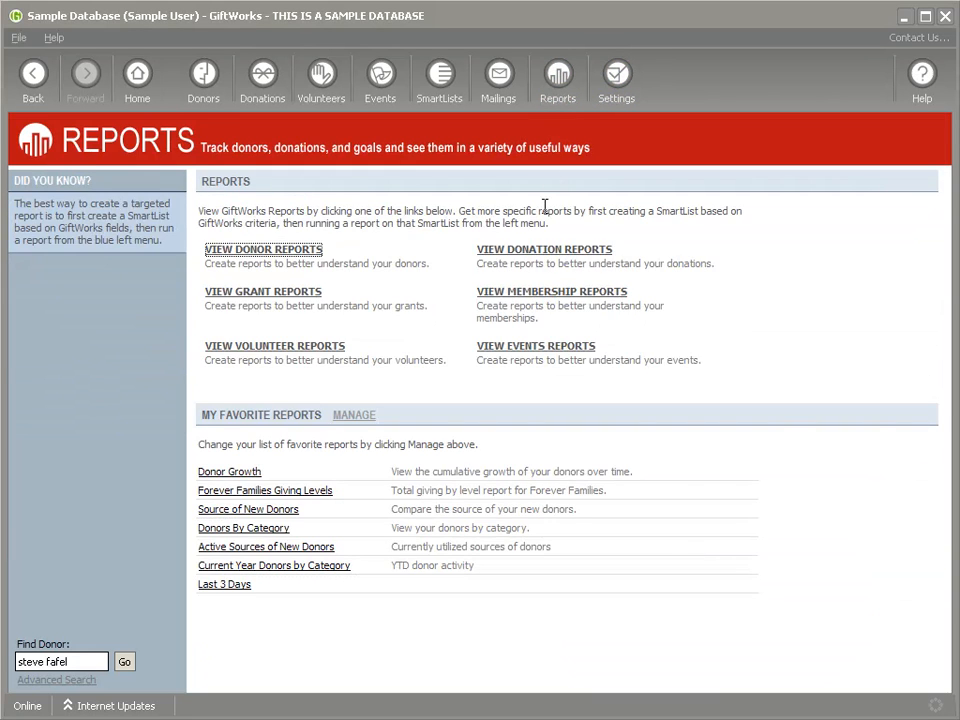
pyautogui.click(534, 251)
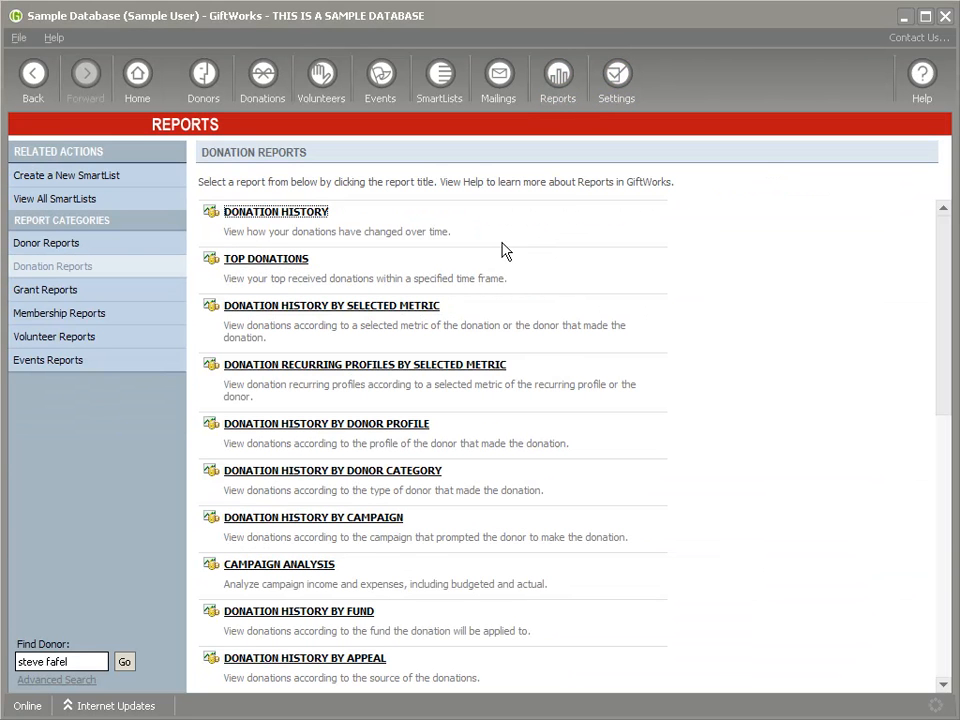
pyautogui.click(262, 220)
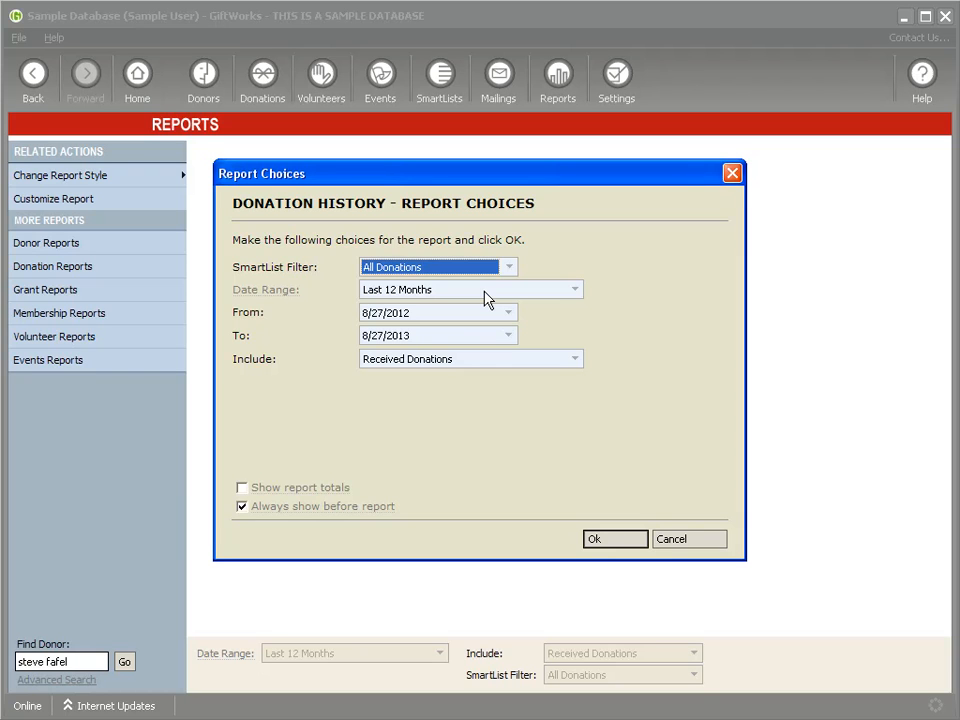
# Step: Set the Donation History date range to Last X Days with 3 days and generate it
pyautogui.press('Tab')
pyautogui.press('Tab')
pyautogui.click(424, 311)
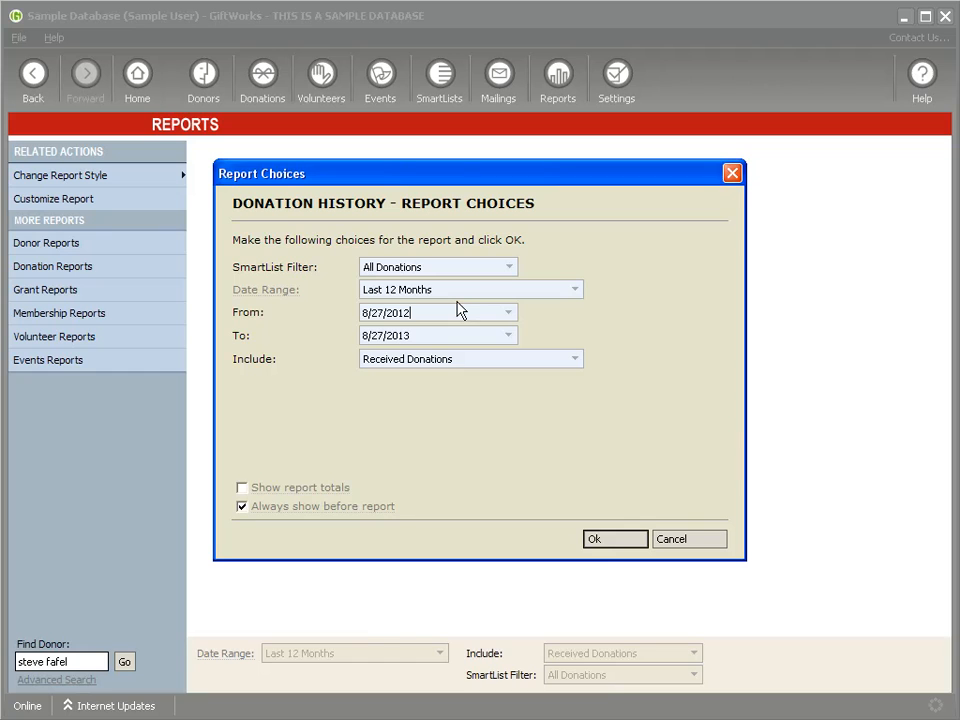
pyautogui.click(482, 292)
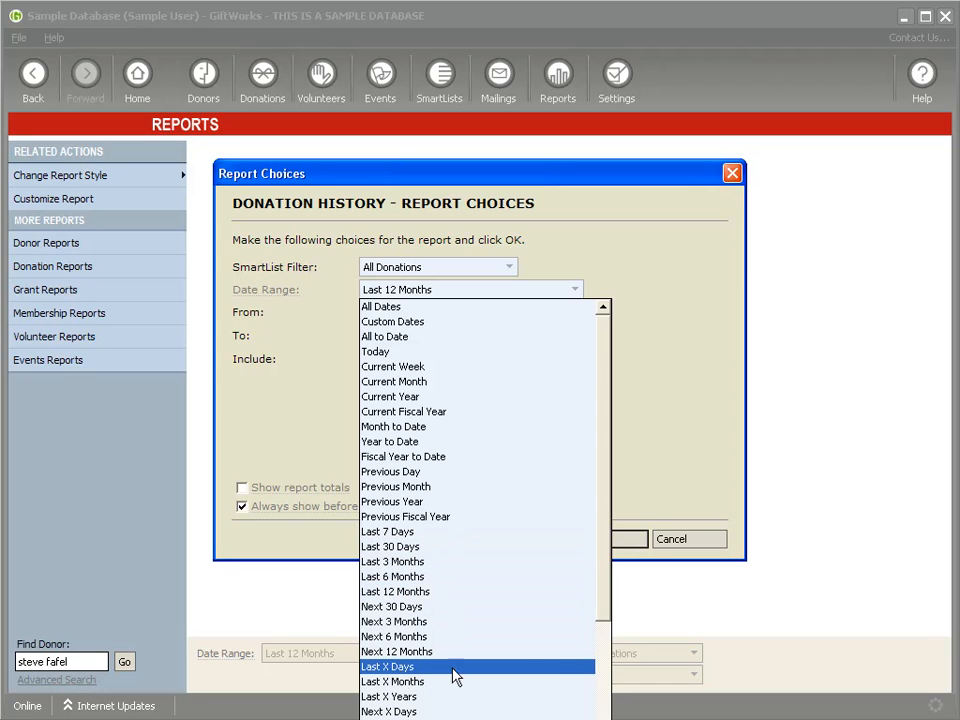
pyautogui.scroll(-4, 604, 620)
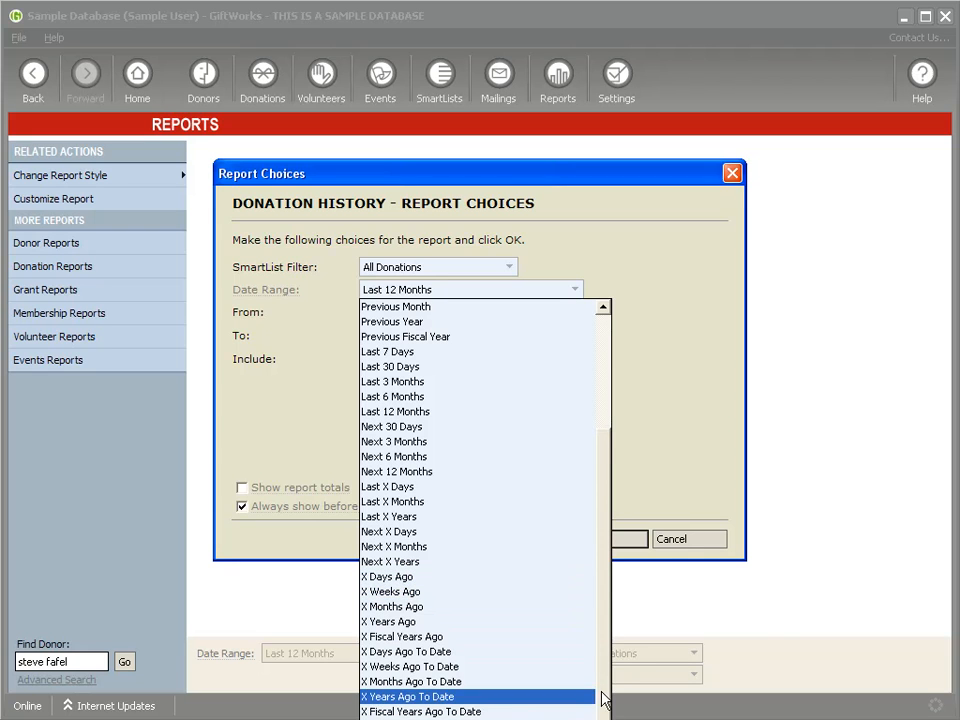
pyautogui.scroll(-1, 601, 697)
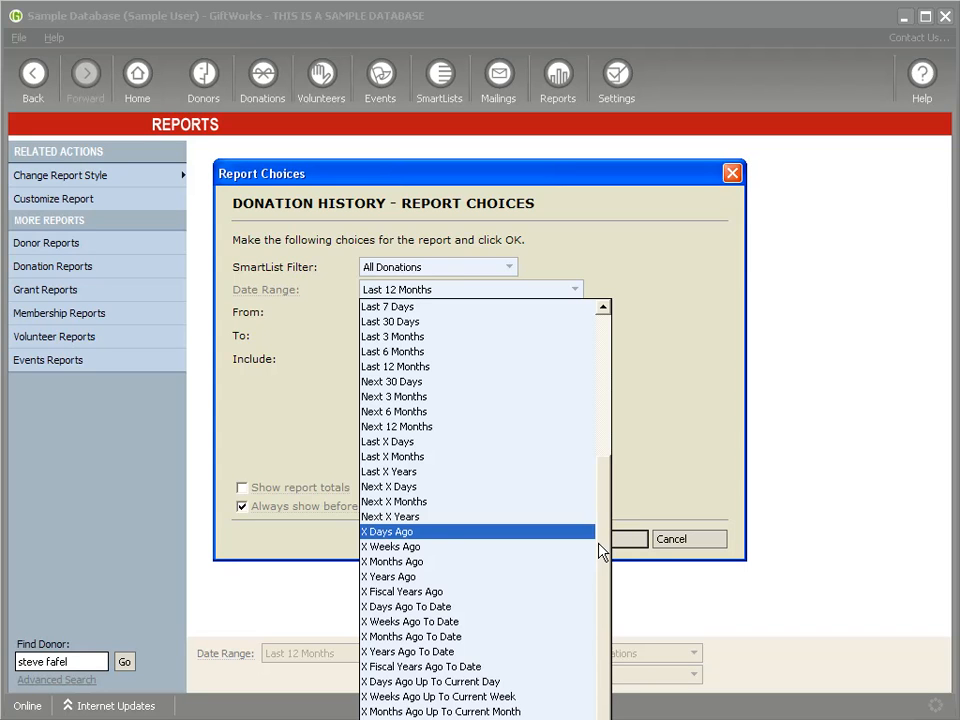
pyautogui.scroll(1, 605, 545)
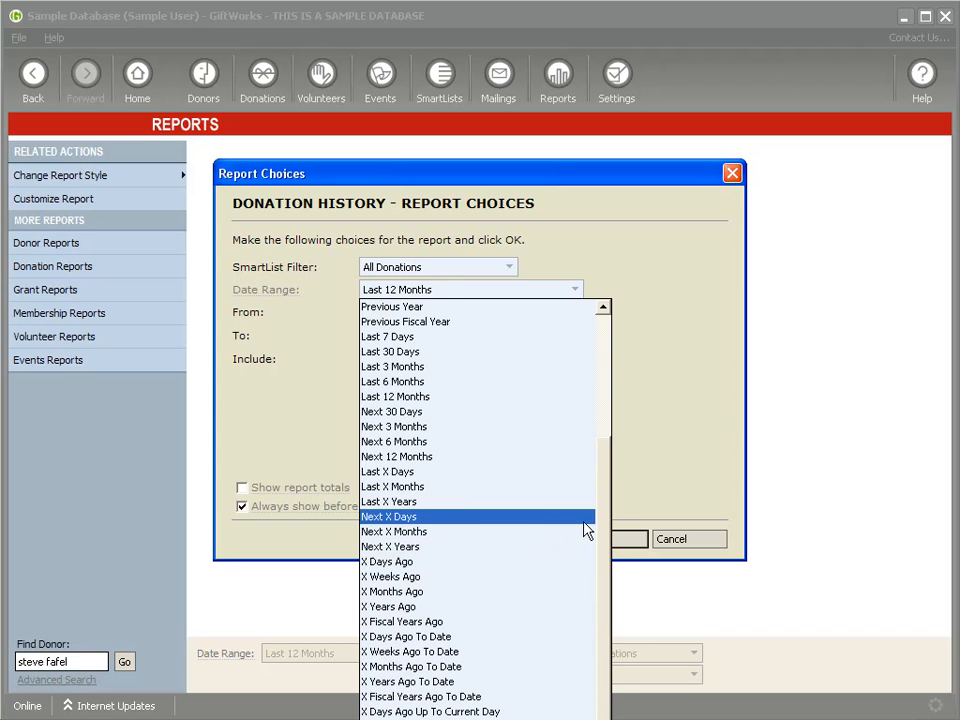
pyautogui.click(401, 473)
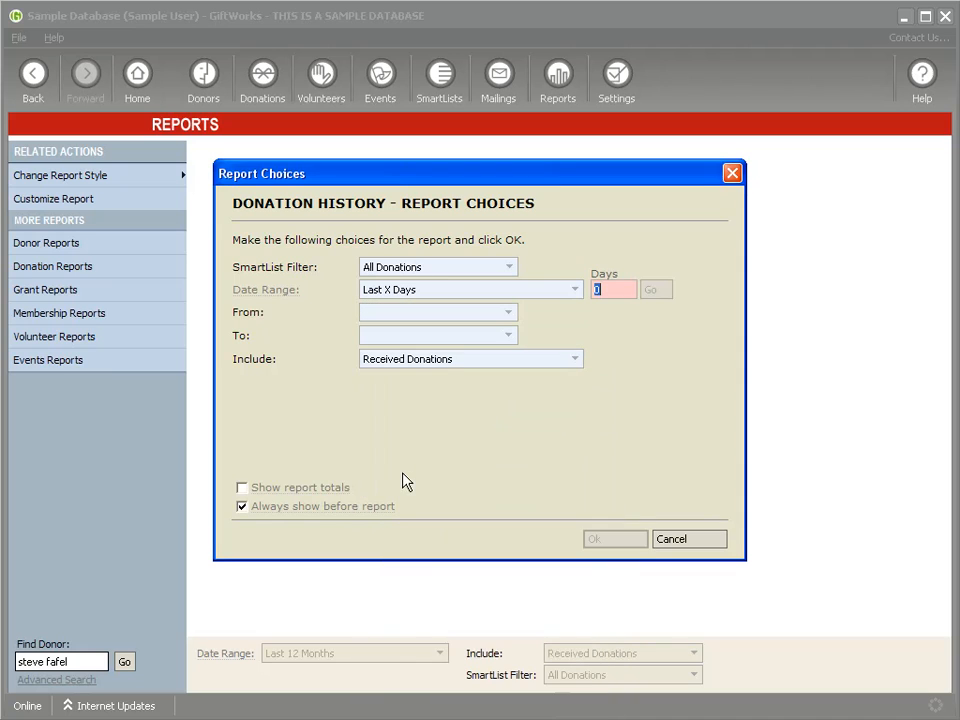
pyautogui.write('3')
pyautogui.click(657, 293)
pyautogui.click(616, 545)
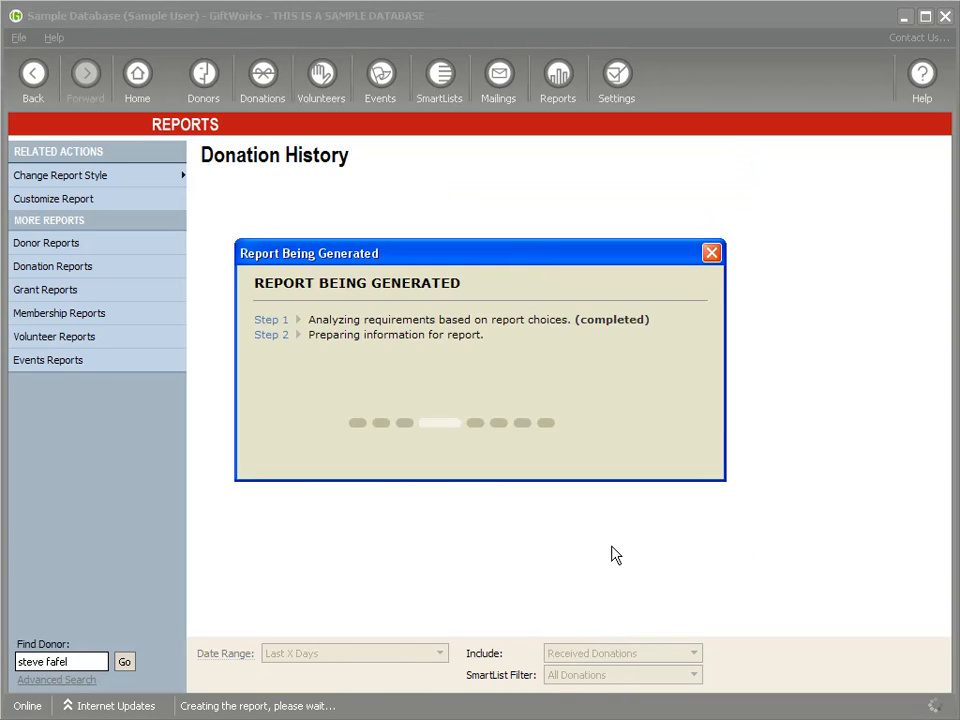
# Step: Switch the report to List style and save its design as 'Last 3 Days of Donations'
pyautogui.click(50, 177)
pyautogui.click(205, 233)
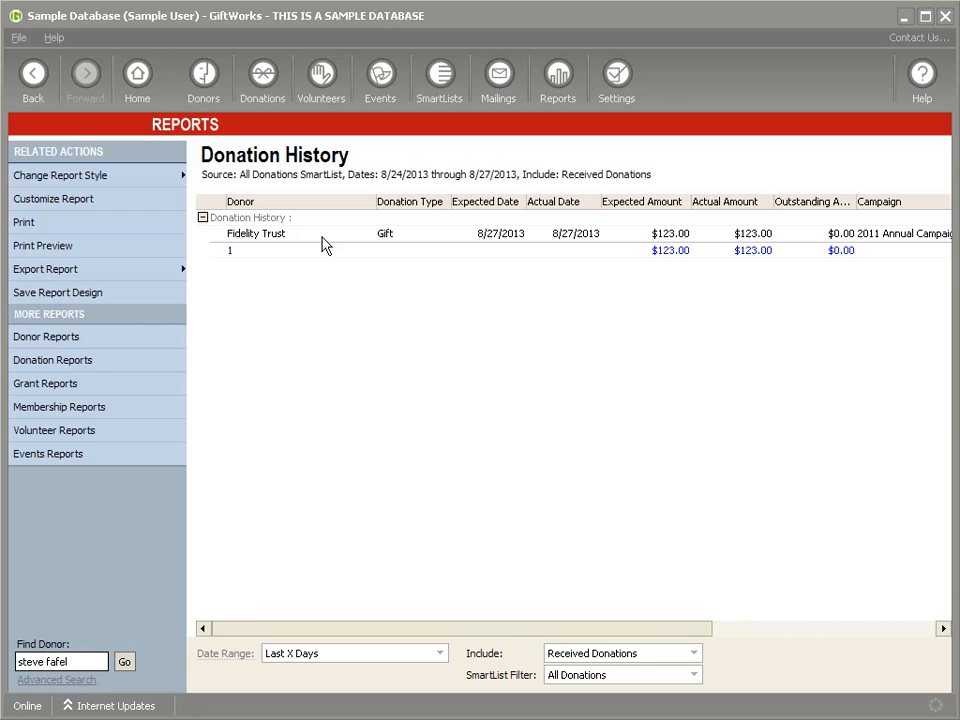
pyautogui.click(124, 296)
pyautogui.write('Last 3')
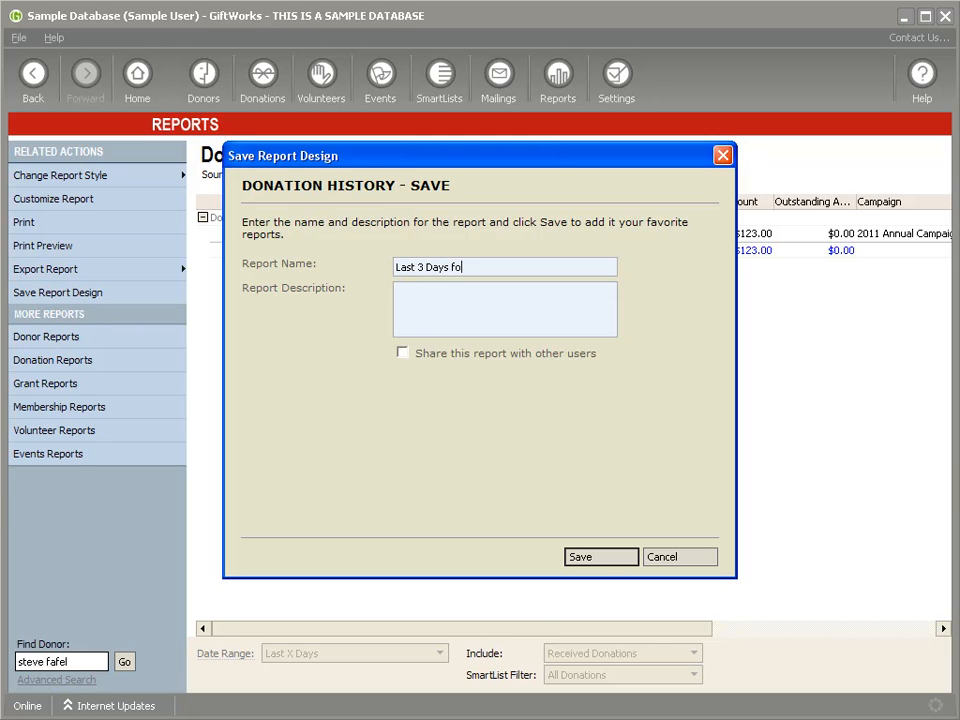
pyautogui.write(' Days of Donations')
pyautogui.click(585, 562)
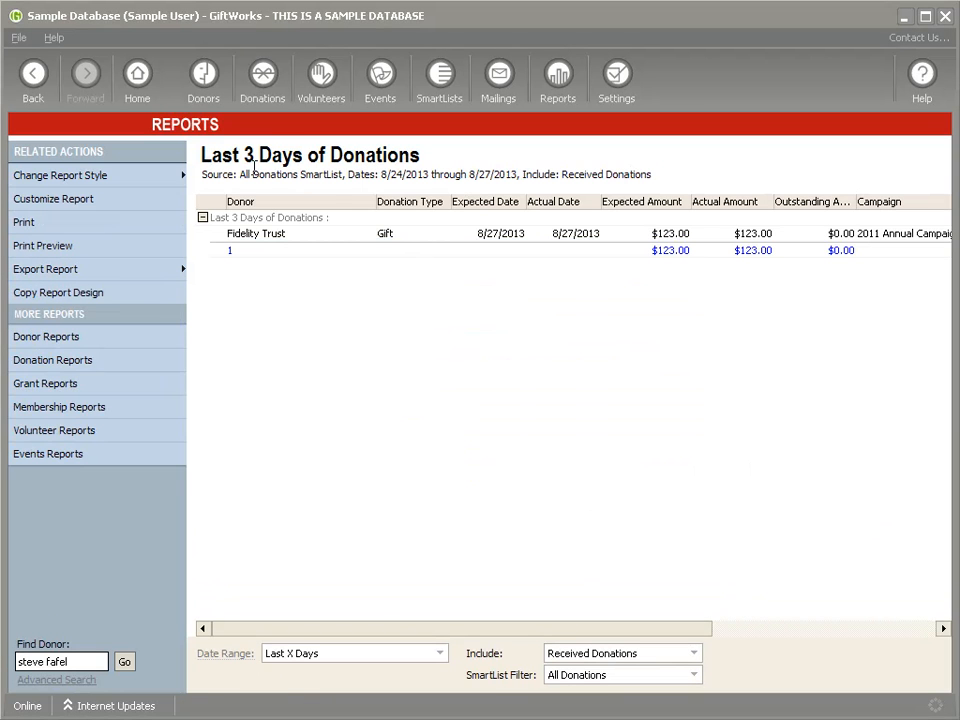
# Step: Check the report's date range and Customize Report date fields, cancel, then go to SmartLists
pyautogui.click(441, 655)
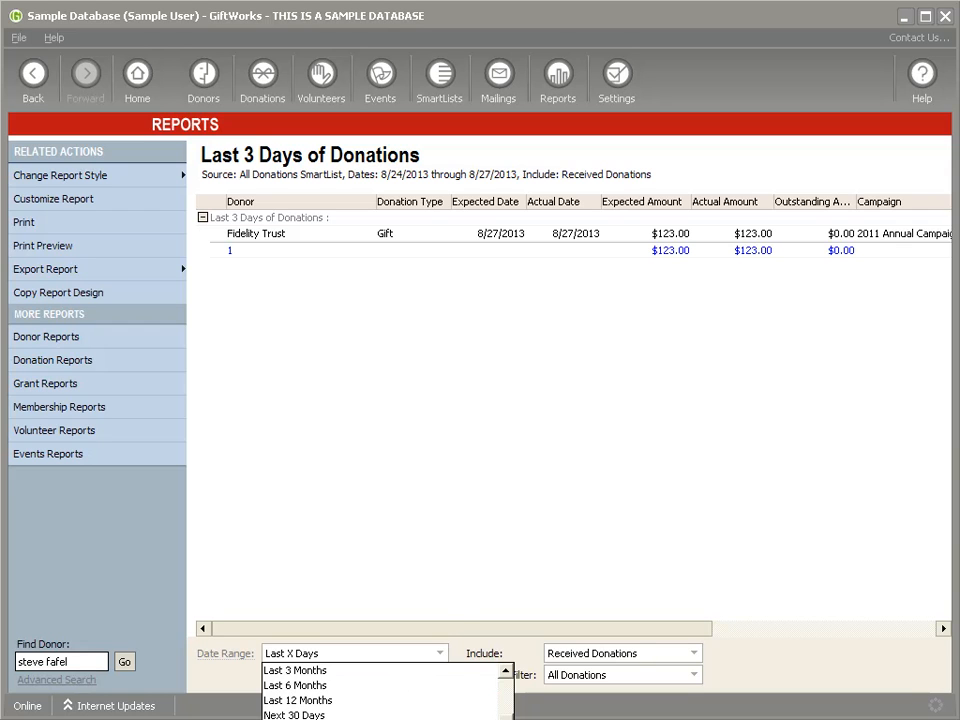
pyautogui.click(340, 715)
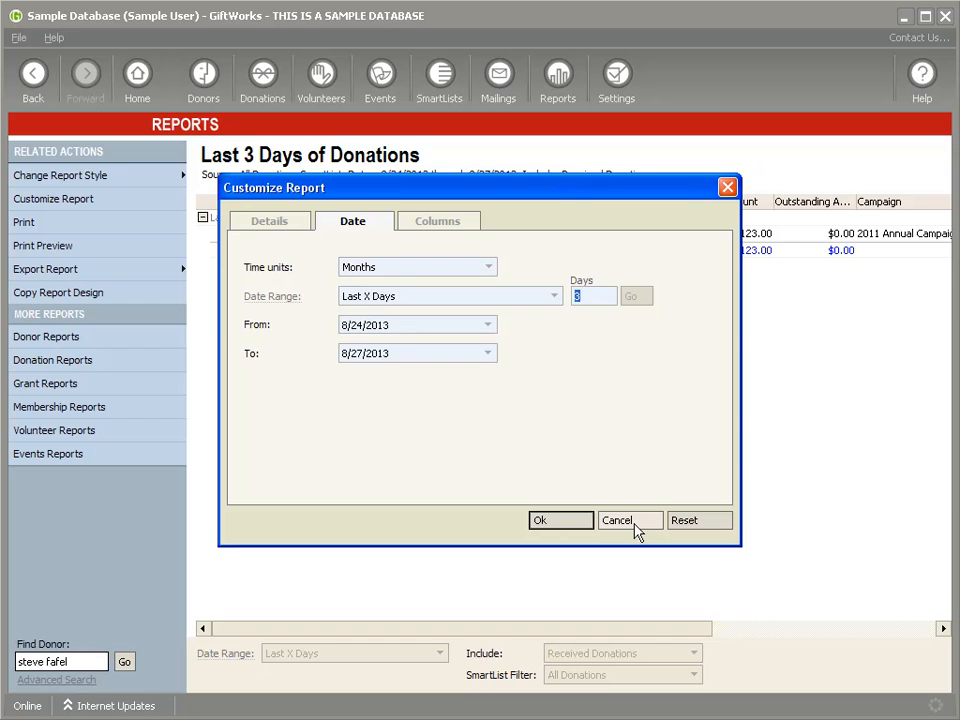
pyautogui.press('Tab')
pyautogui.press('Tab')
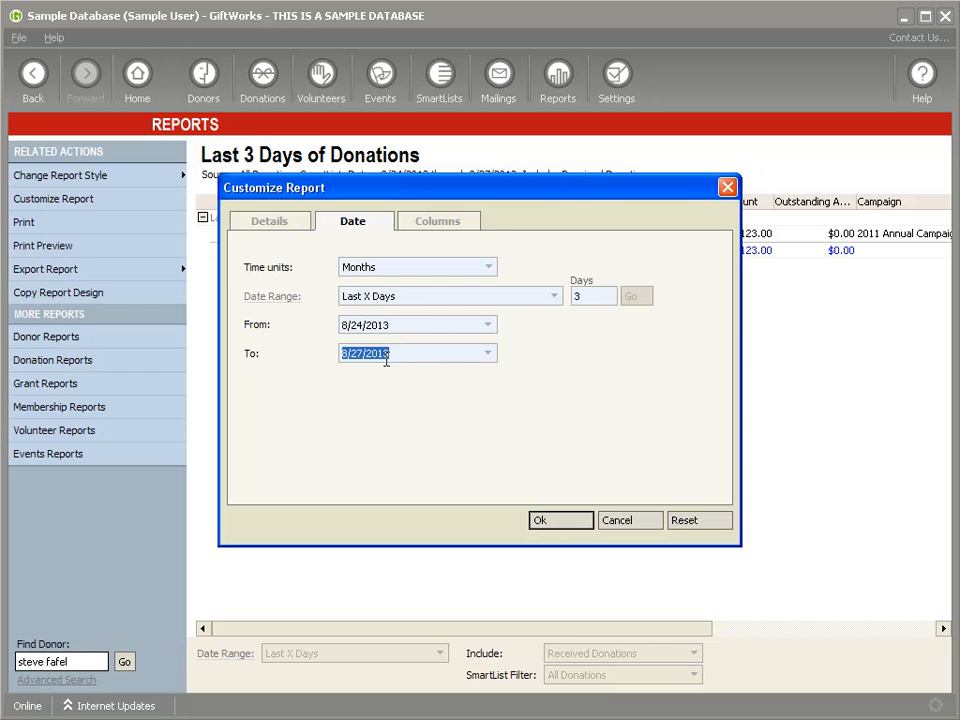
pyautogui.click(617, 521)
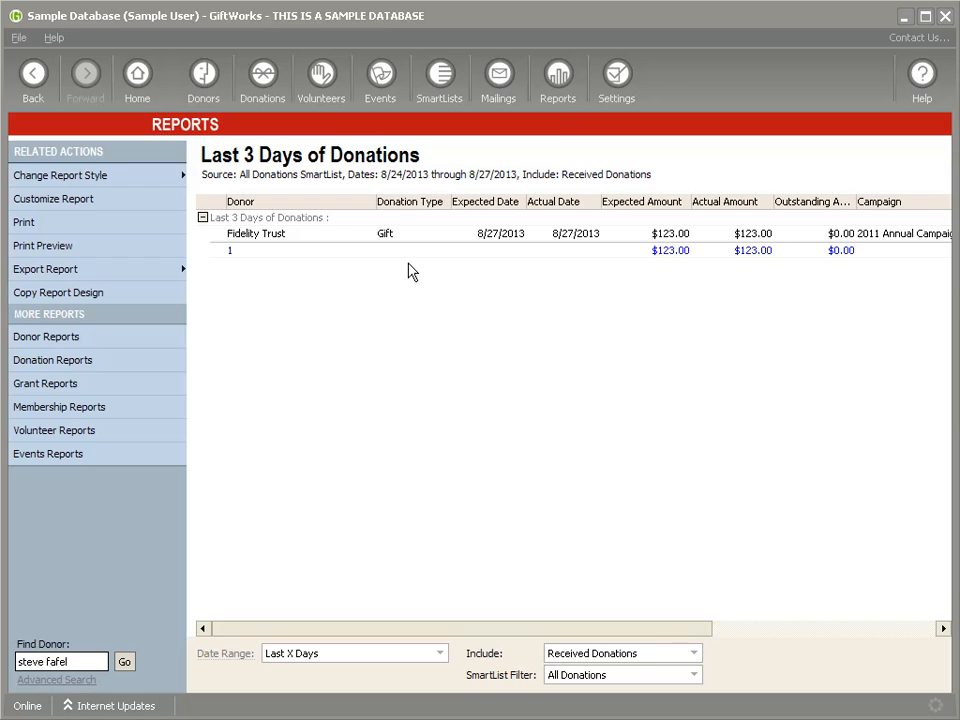
pyautogui.click(440, 82)
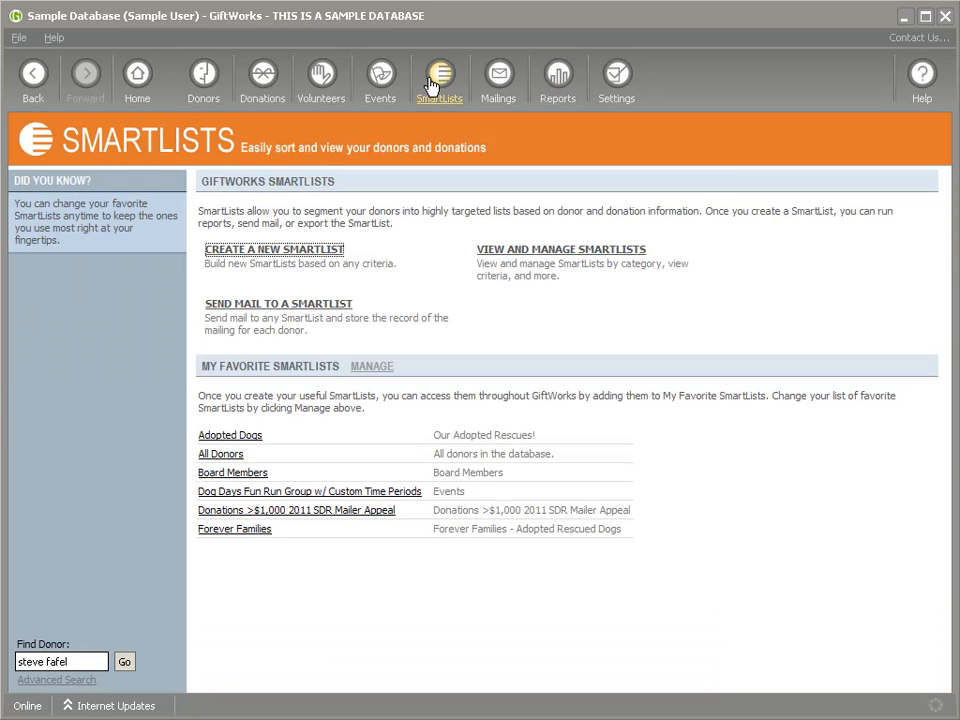
# Step: Start a Donations SmartList with a Donation Date criterion of Last X Months set to 2
pyautogui.click(275, 253)
pyautogui.click(262, 276)
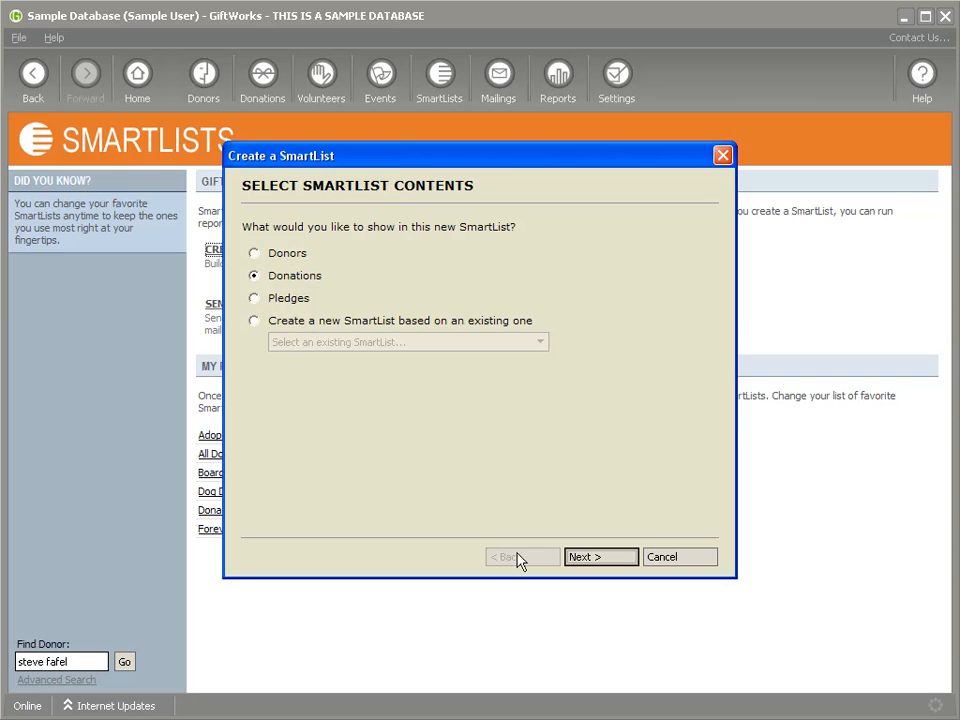
pyautogui.click(597, 560)
pyautogui.click(380, 228)
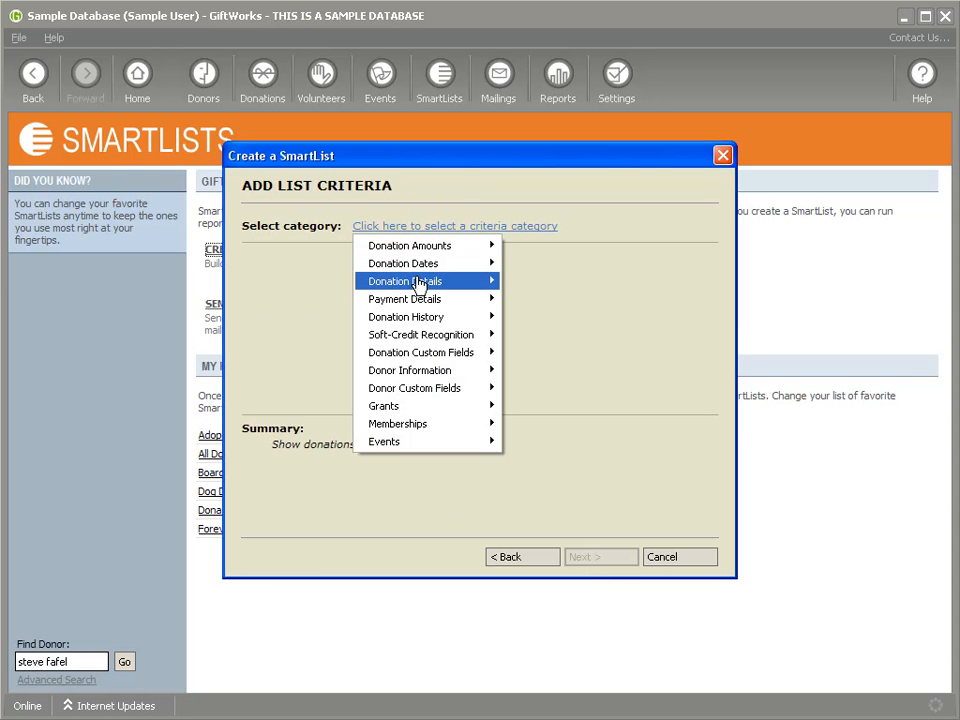
pyautogui.moveTo(392, 265)
pyautogui.click(545, 264)
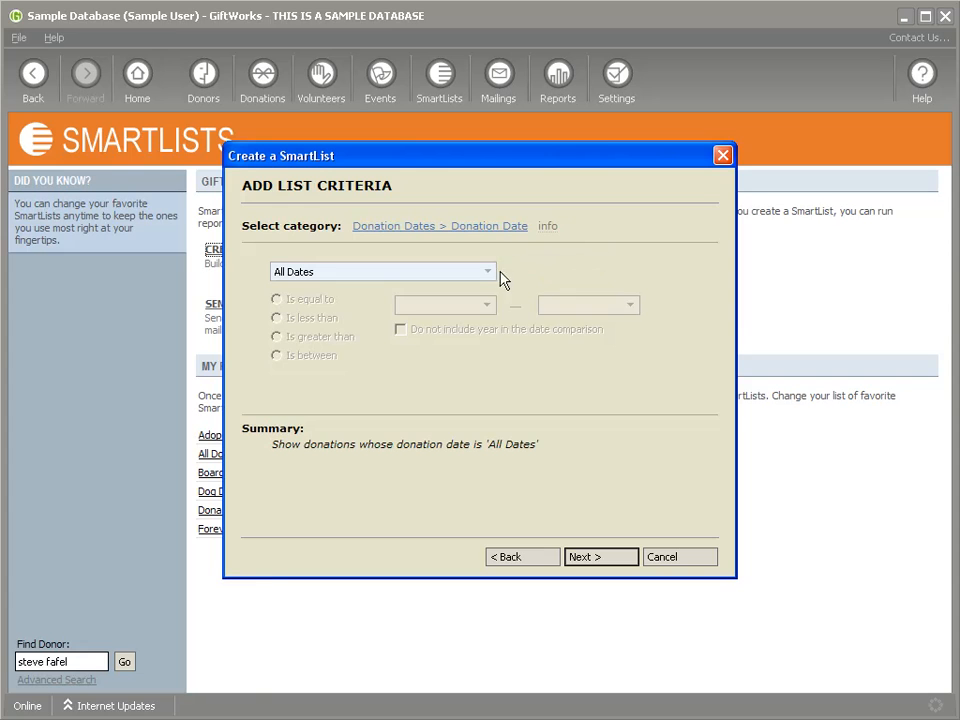
pyautogui.click(487, 272)
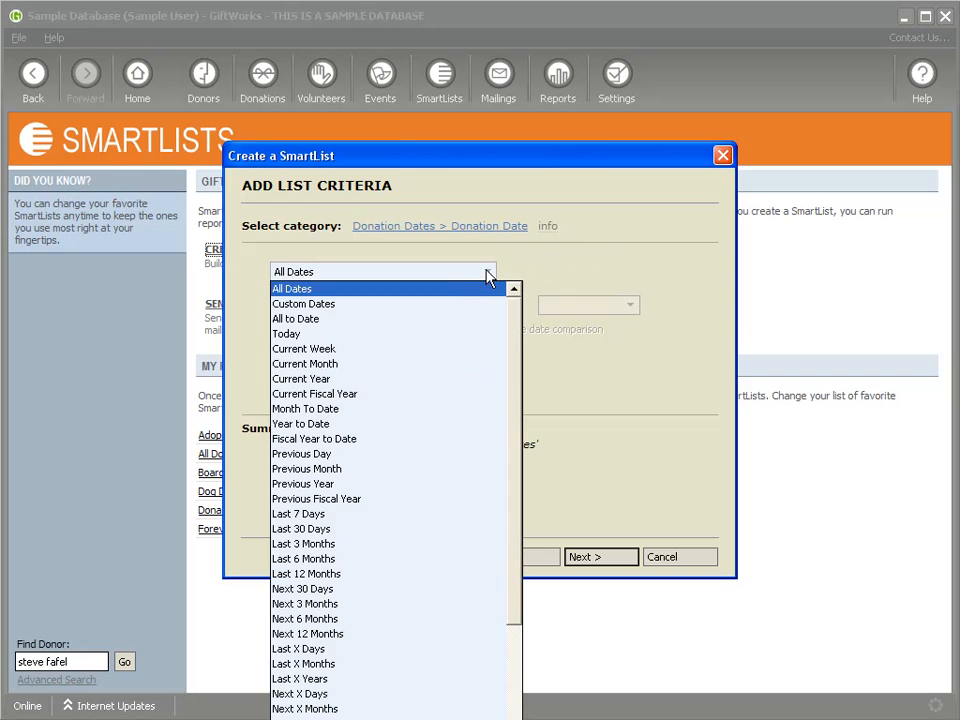
pyautogui.click(345, 665)
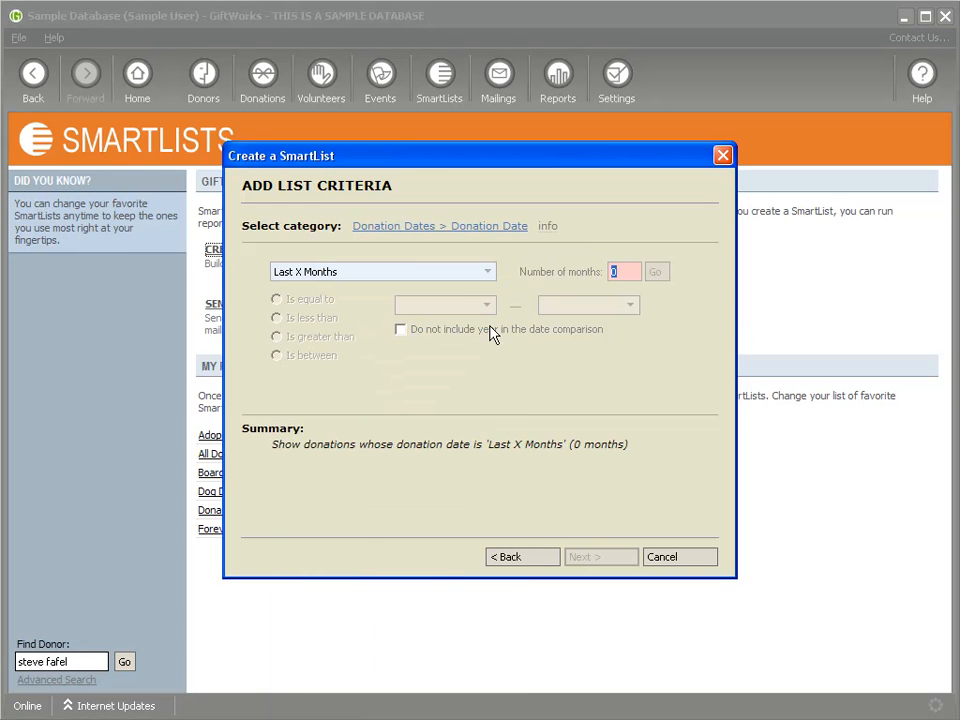
pyautogui.write('2')
pyautogui.click(658, 274)
pyautogui.click(602, 560)
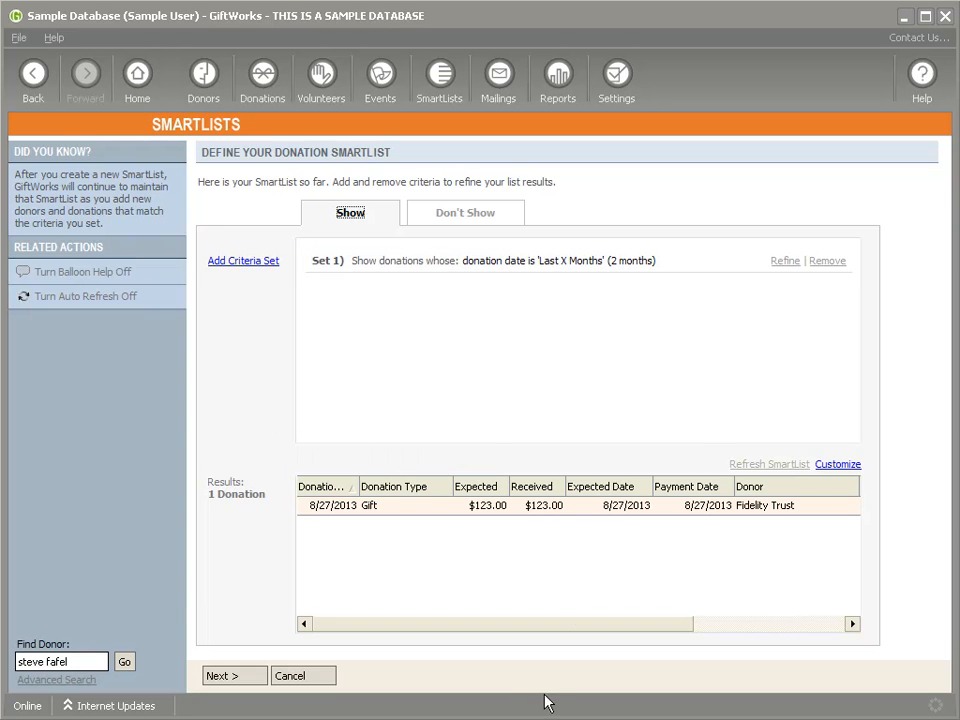
# Step: Rename 'Untitled' to 'Last 2 Months of Donations', save the list, and highlight its title
pyautogui.click(229, 680)
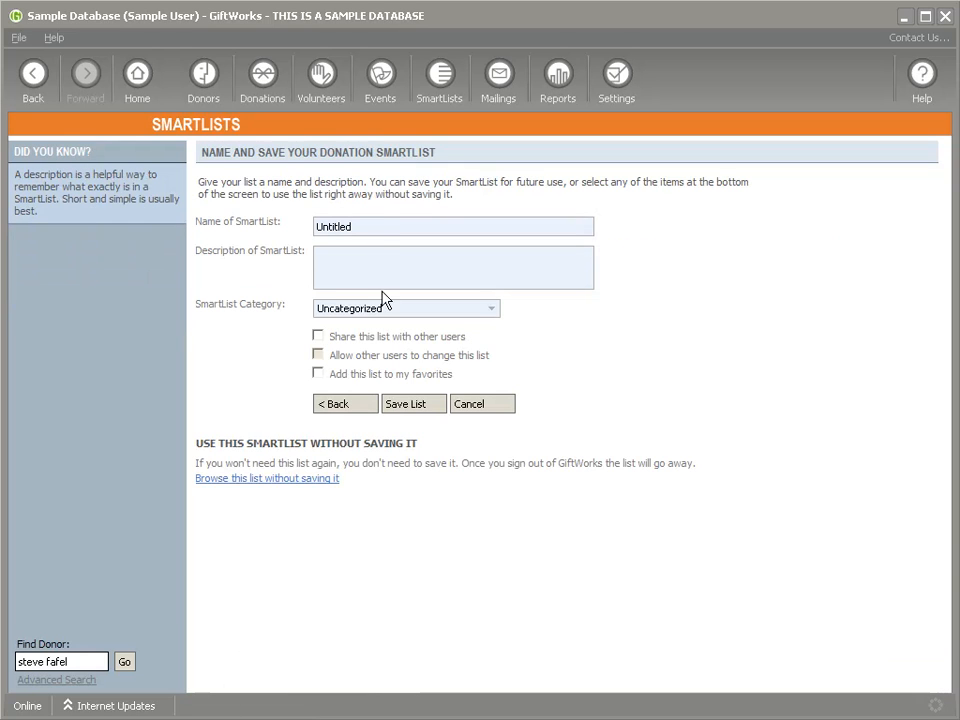
pyautogui.moveTo(379, 223); pyautogui.dragTo(257, 221)
pyautogui.write('Last 2 ')
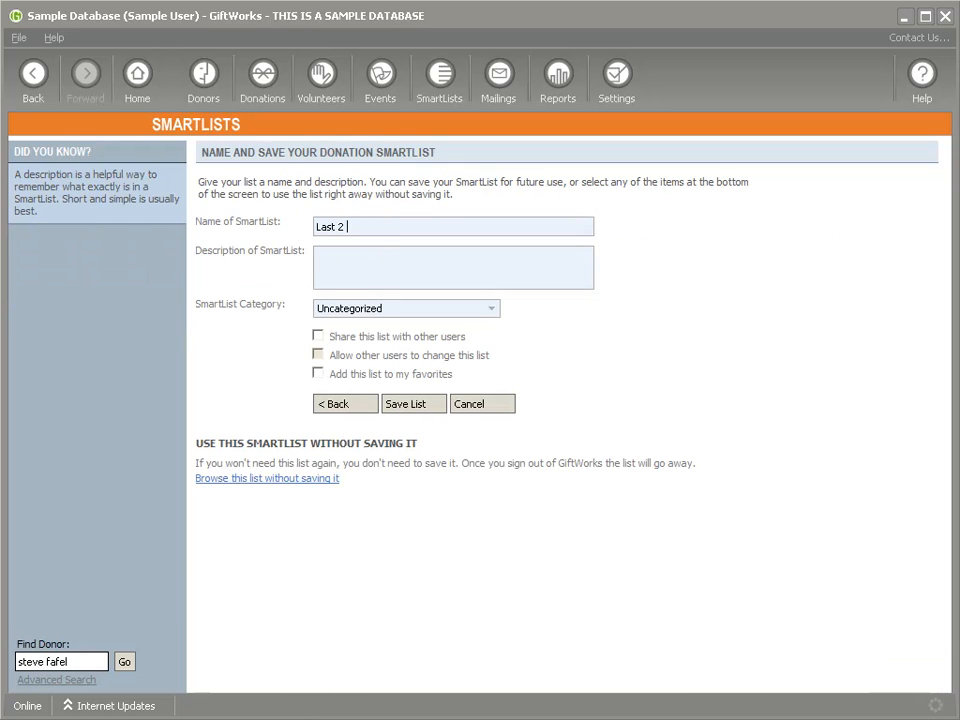
pyautogui.write('Months of Donations')
pyautogui.click(405, 406)
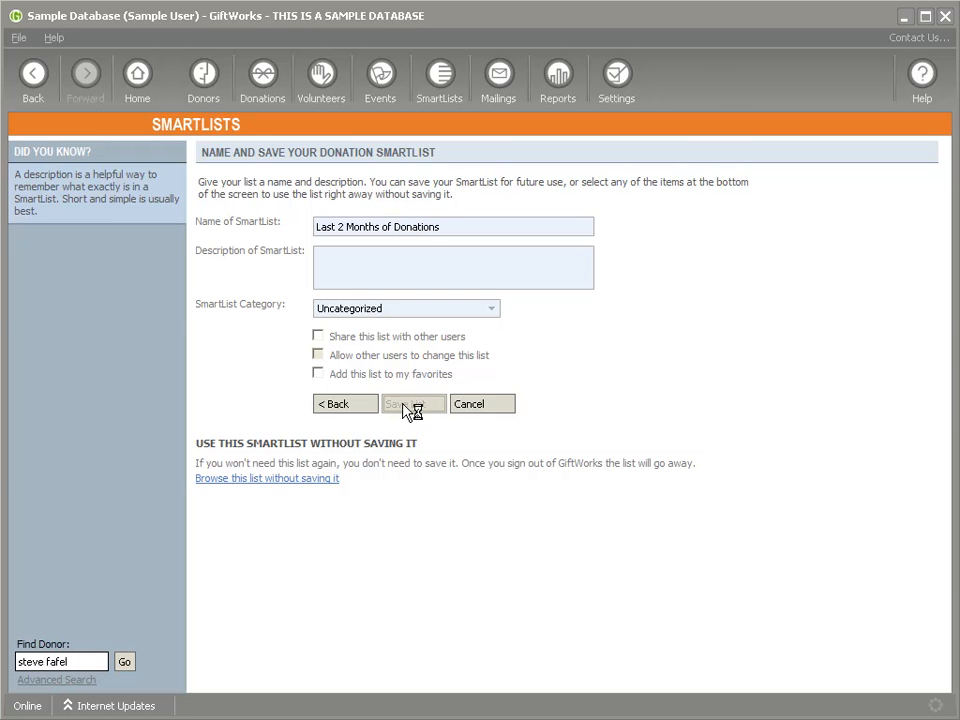
pyautogui.moveTo(203, 153); pyautogui.dragTo(365, 155)
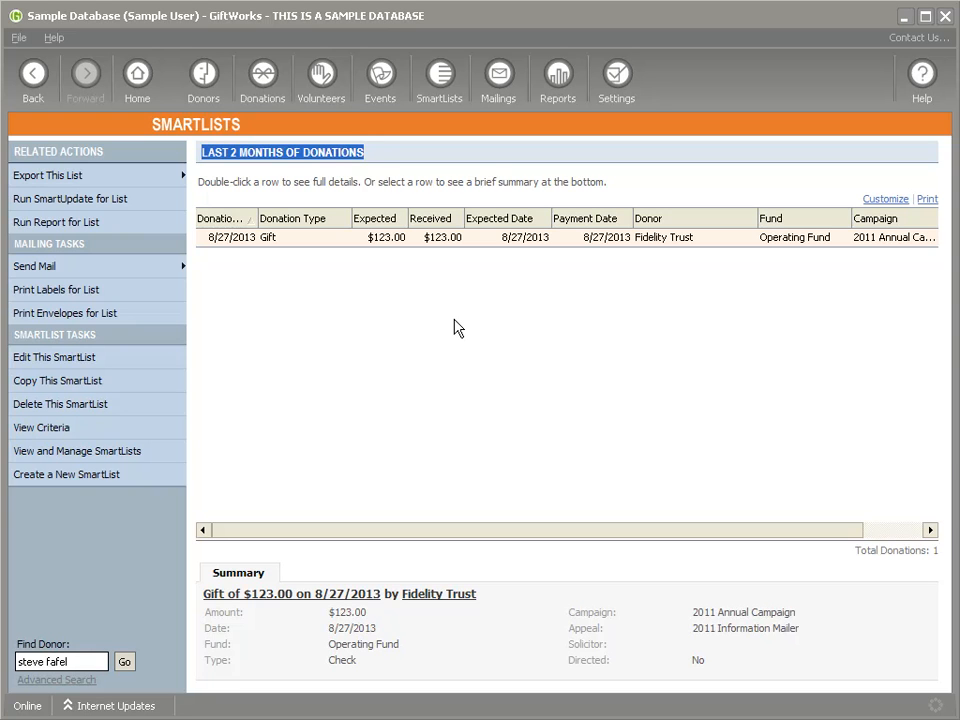
pyautogui.click(210, 160)
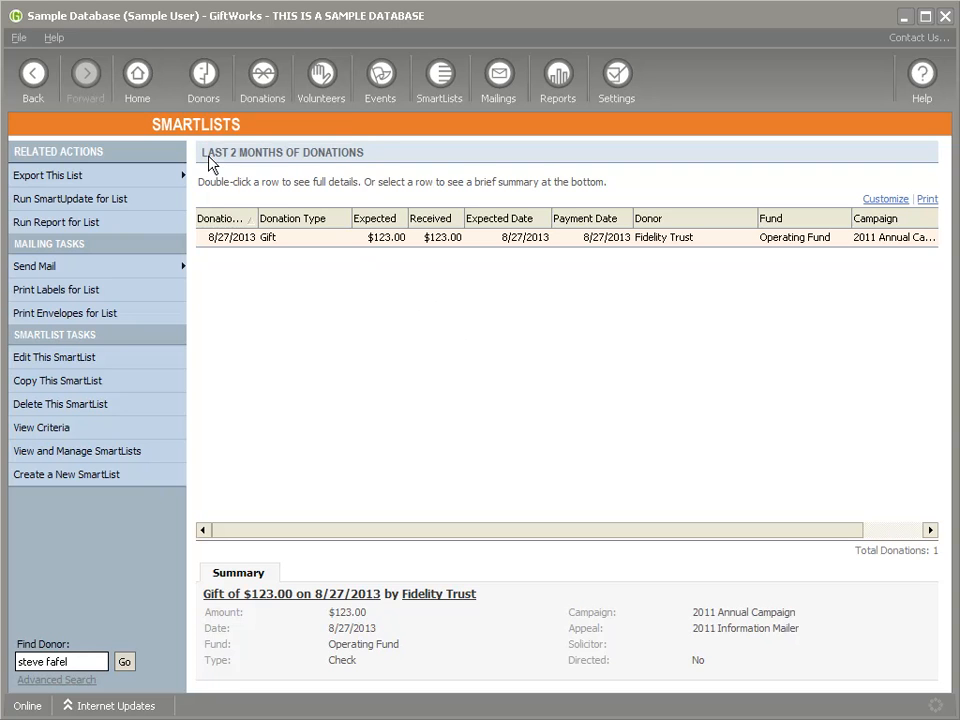
pyautogui.moveTo(203, 160); pyautogui.dragTo(374, 168)
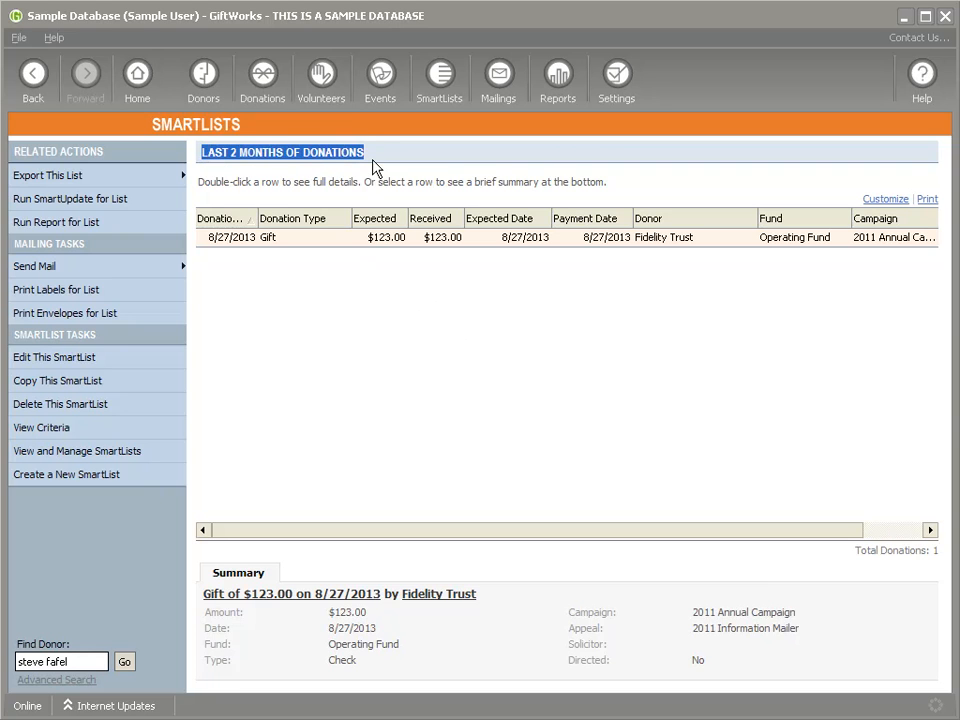
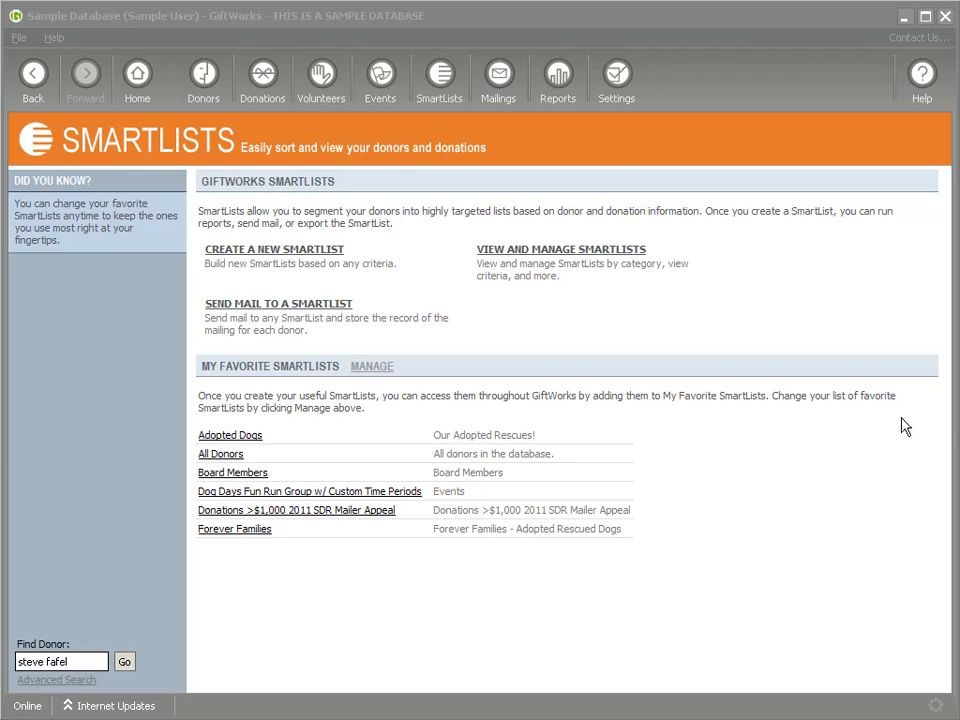
# Step: Create a donor SmartList where Current Year Total Donations is less than Previous Year Total Donations
pyautogui.click(241, 262)
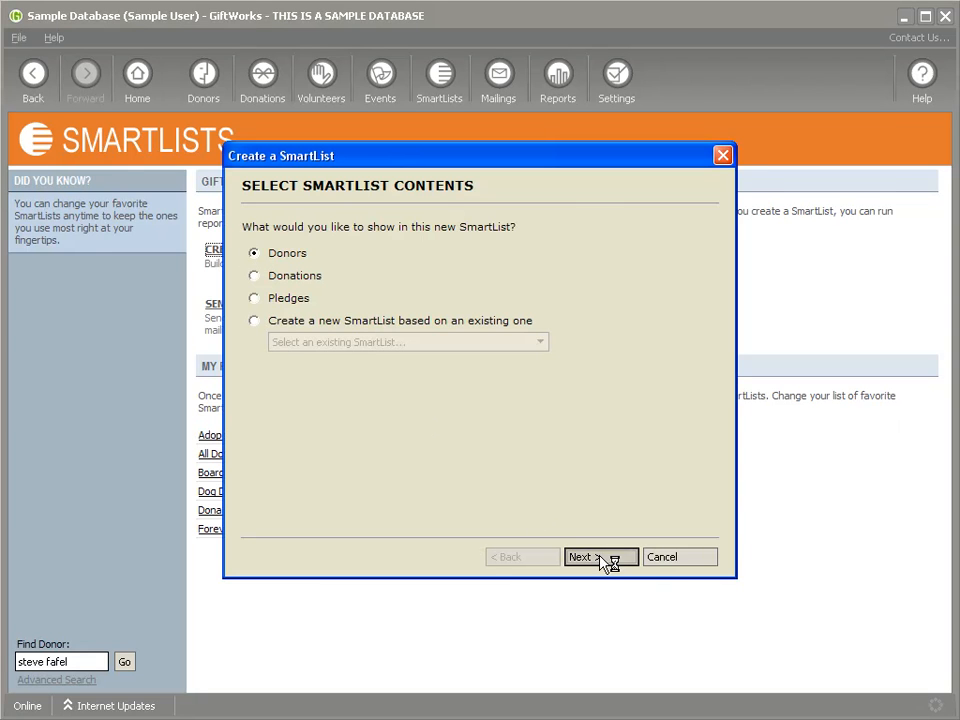
pyautogui.click(431, 228)
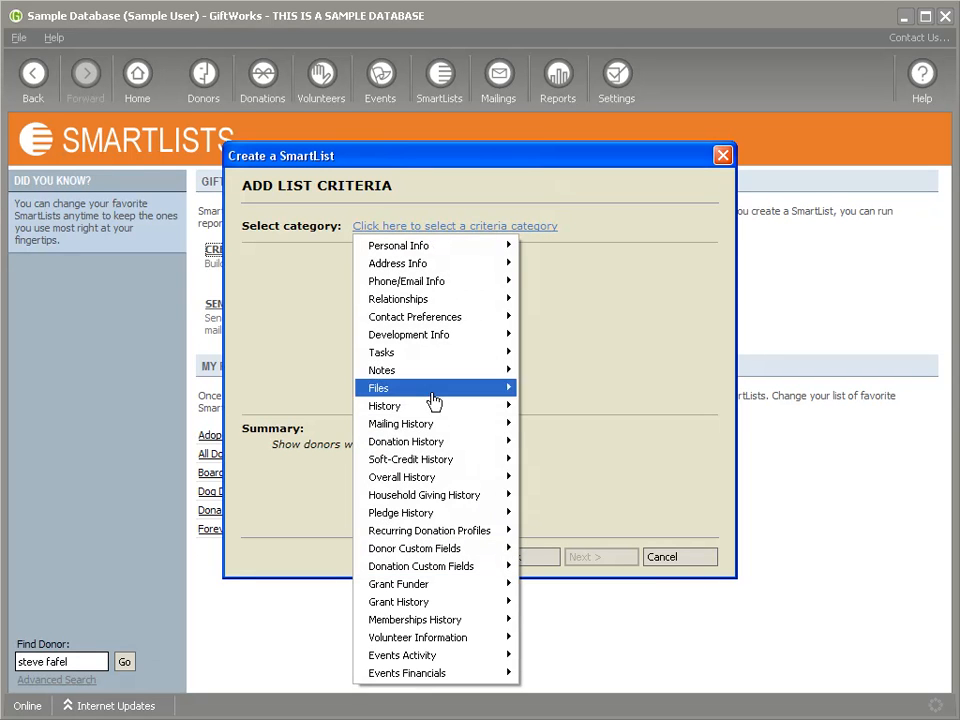
pyautogui.moveTo(436, 445)
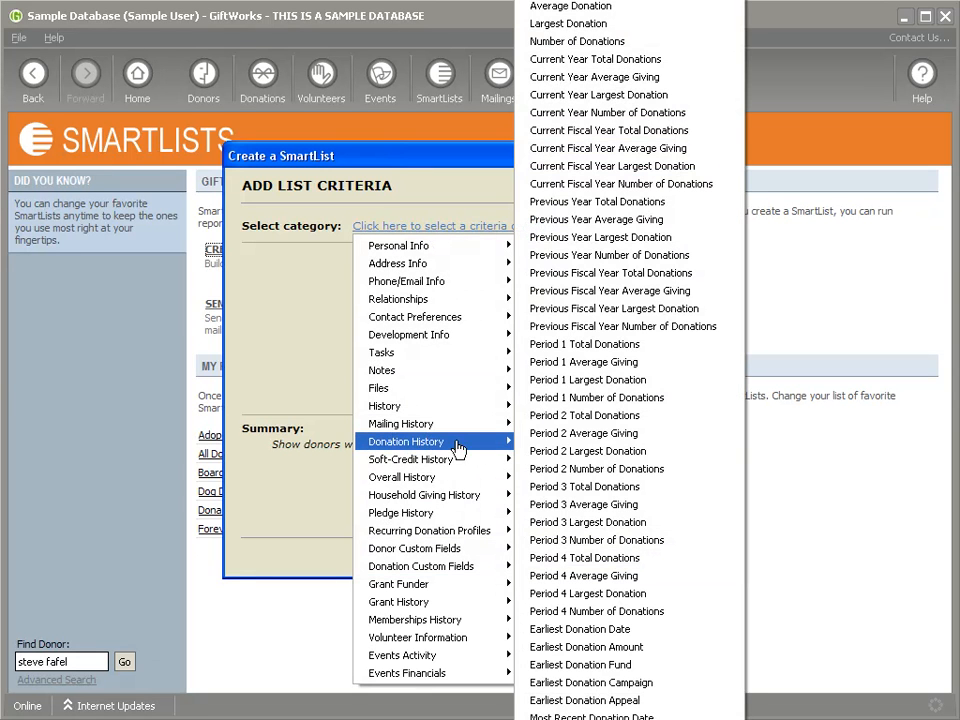
pyautogui.click(612, 59)
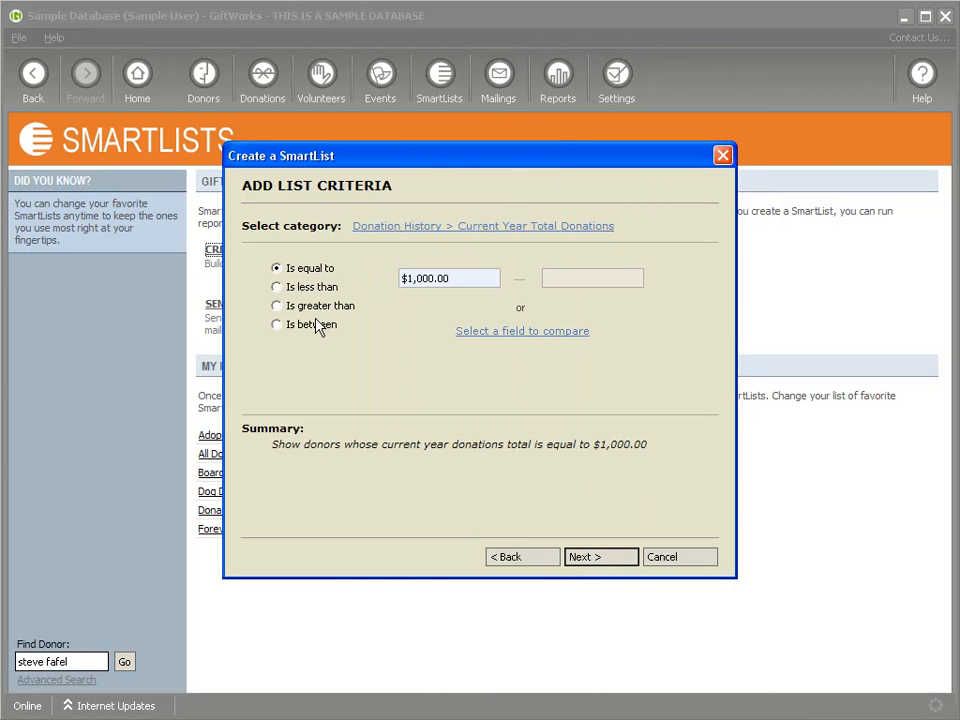
pyautogui.moveTo(453, 282); pyautogui.dragTo(403, 278)
pyautogui.click(278, 288)
pyautogui.click(519, 330)
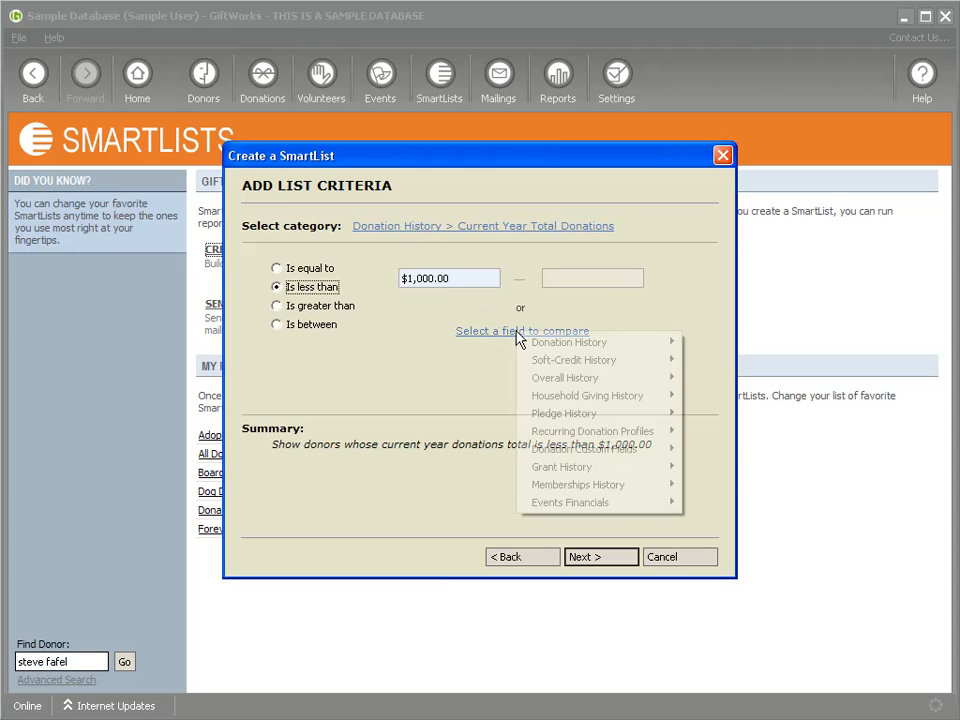
pyautogui.moveTo(589, 346)
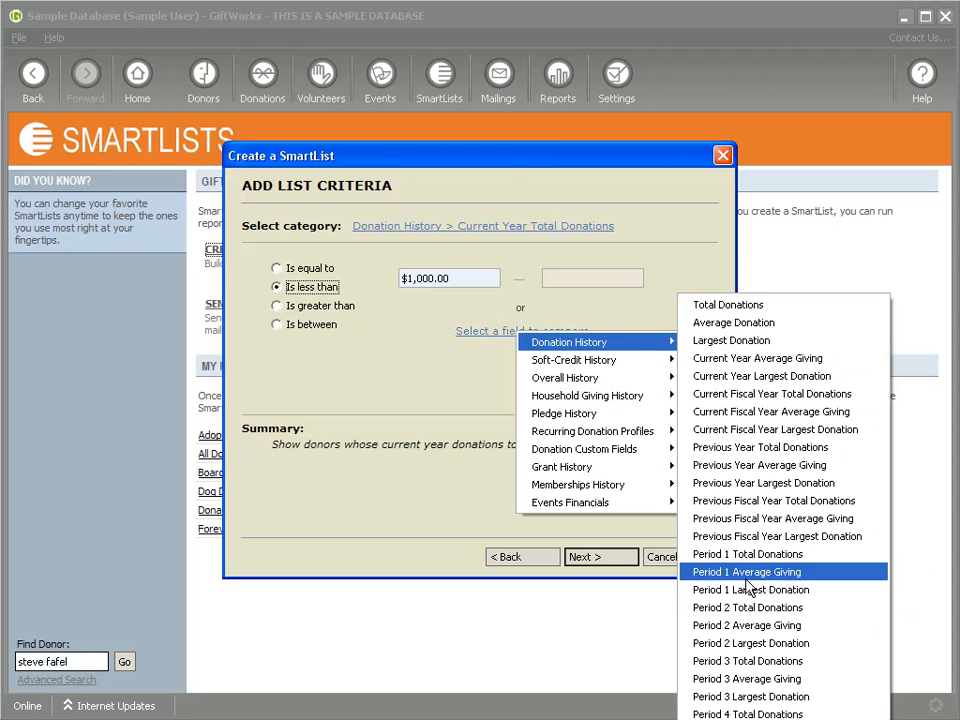
pyautogui.click(762, 449)
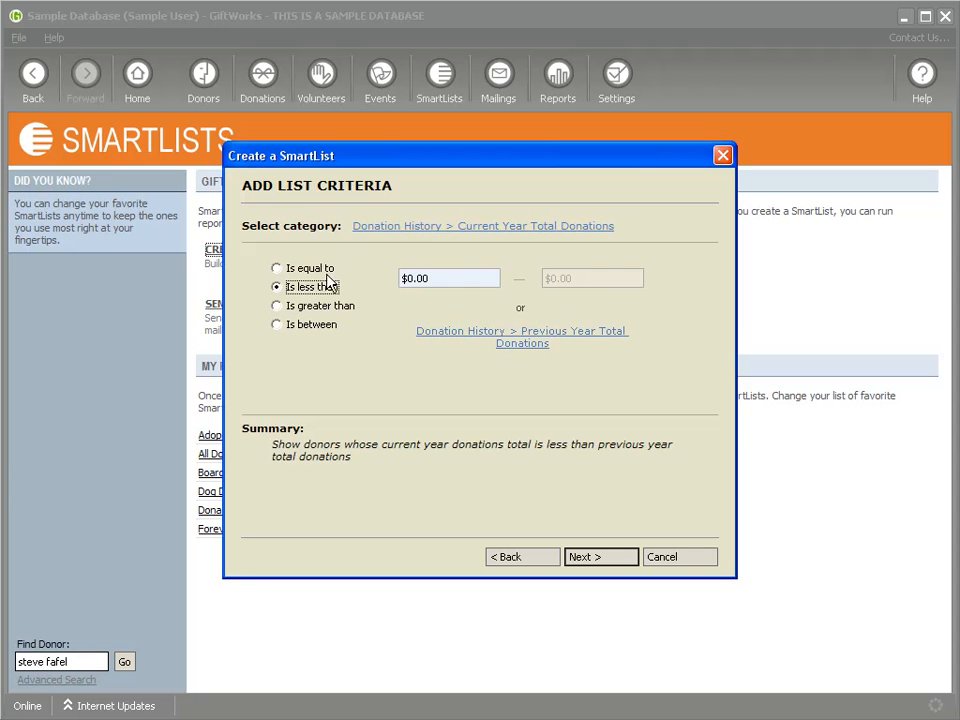
pyautogui.click(597, 557)
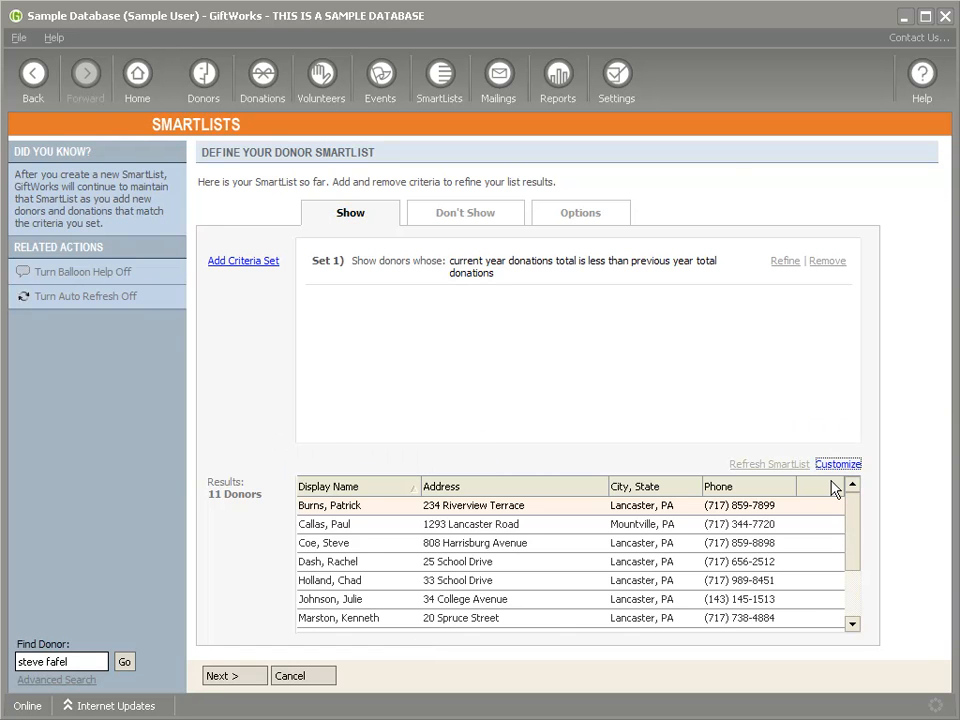
# Step: Add Current Year Giving and Previous Year Giving columns to the donor results
pyautogui.click(612, 311)
pyautogui.click(613, 328)
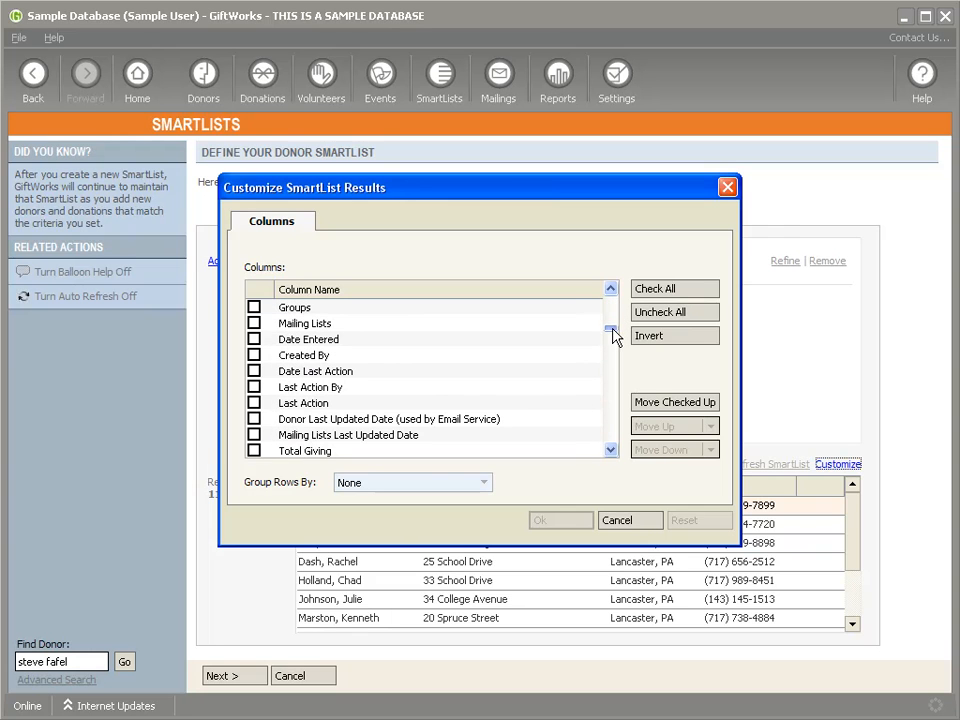
pyautogui.click(610, 450)
pyautogui.click(610, 450)
pyautogui.click(610, 450)
pyautogui.click(610, 450)
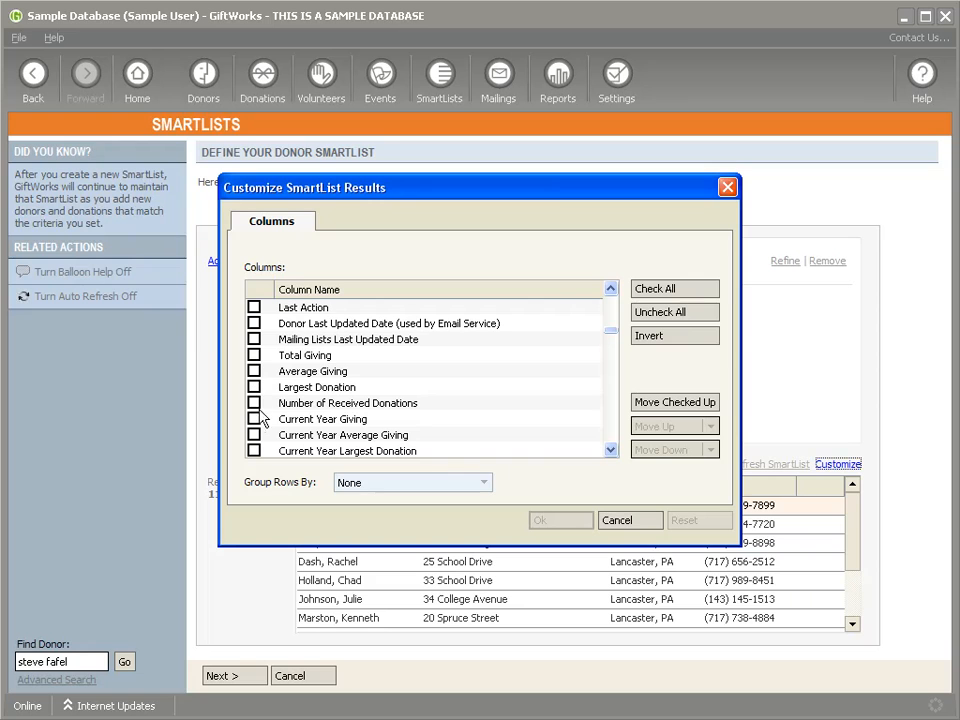
pyautogui.click(254, 419)
pyautogui.click(611, 449)
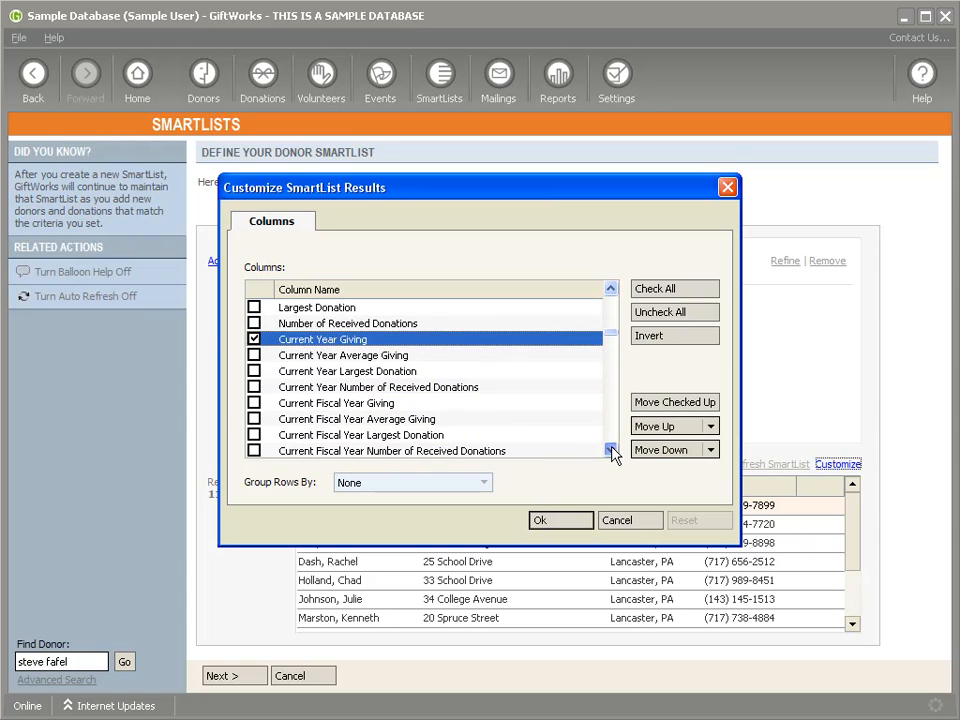
pyautogui.click(254, 419)
pyautogui.click(560, 520)
# Step: Review the 11 donors' totals, then select and clear the Set 1 criteria row
pyautogui.moveTo(594, 627); pyautogui.dragTo(786, 626)
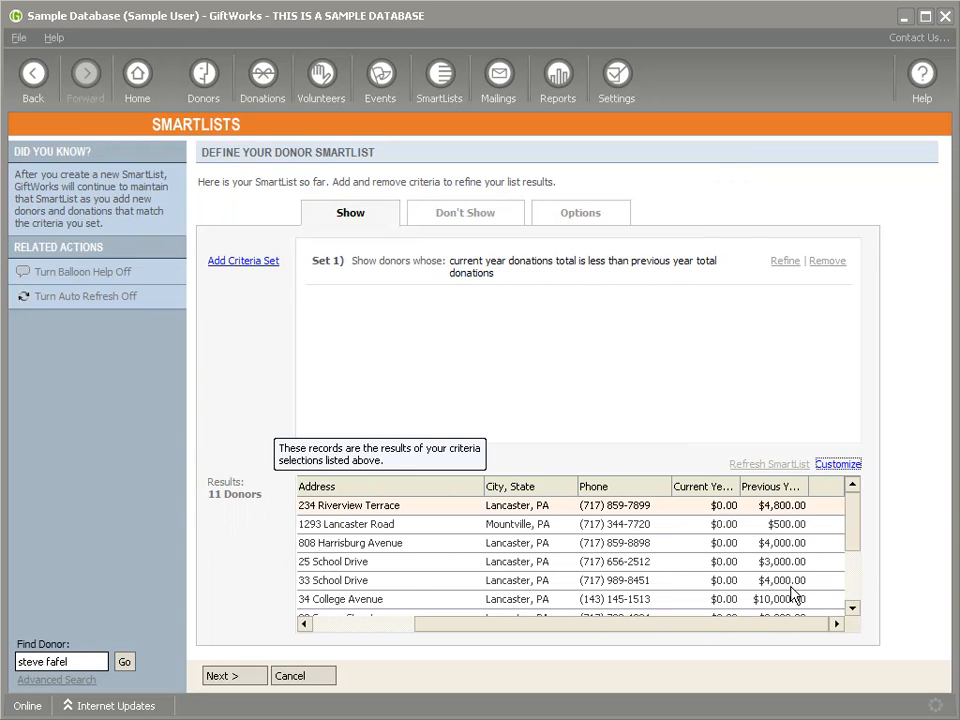
pyautogui.moveTo(851, 534)
pyautogui.mouseDown()
pyautogui.moveTo(855, 579)
pyautogui.moveTo(851, 519)
pyautogui.mouseUp()
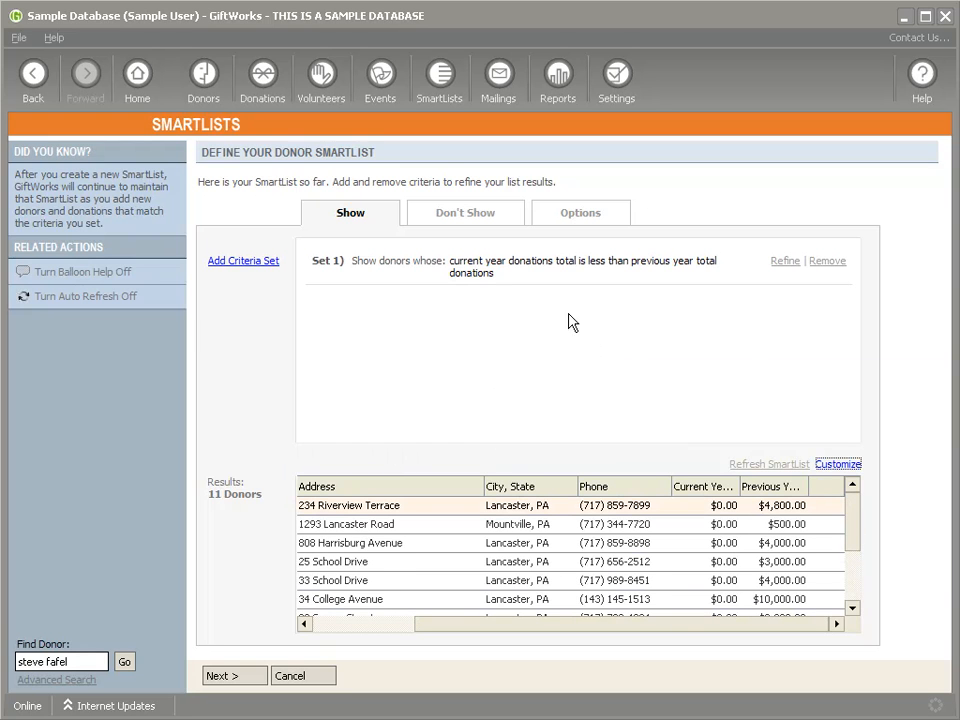
pyautogui.click(483, 265)
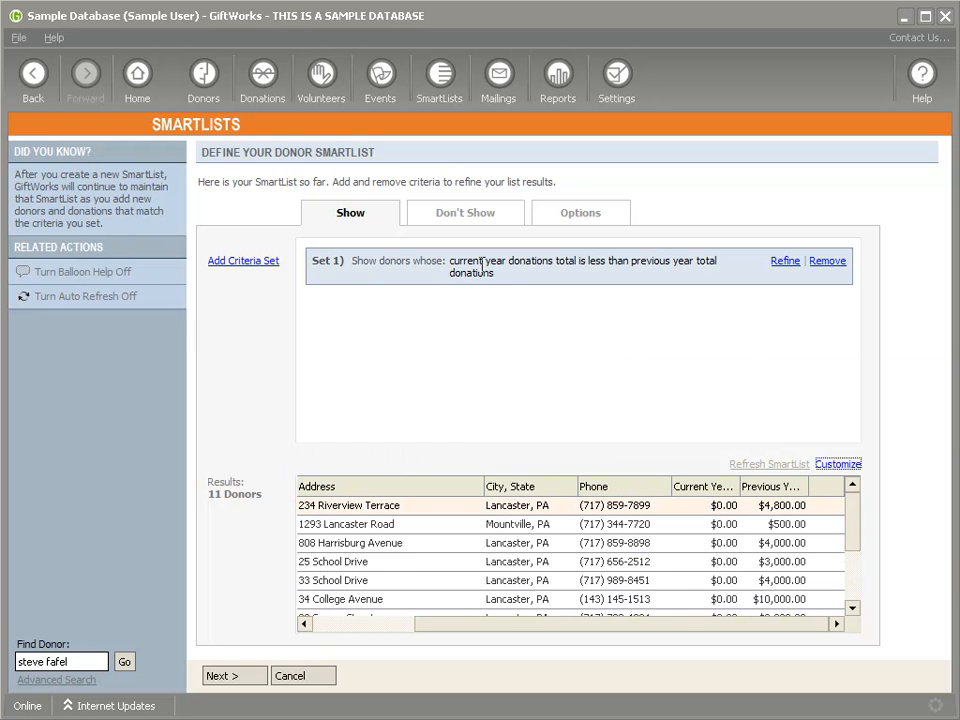
pyautogui.click(548, 292)
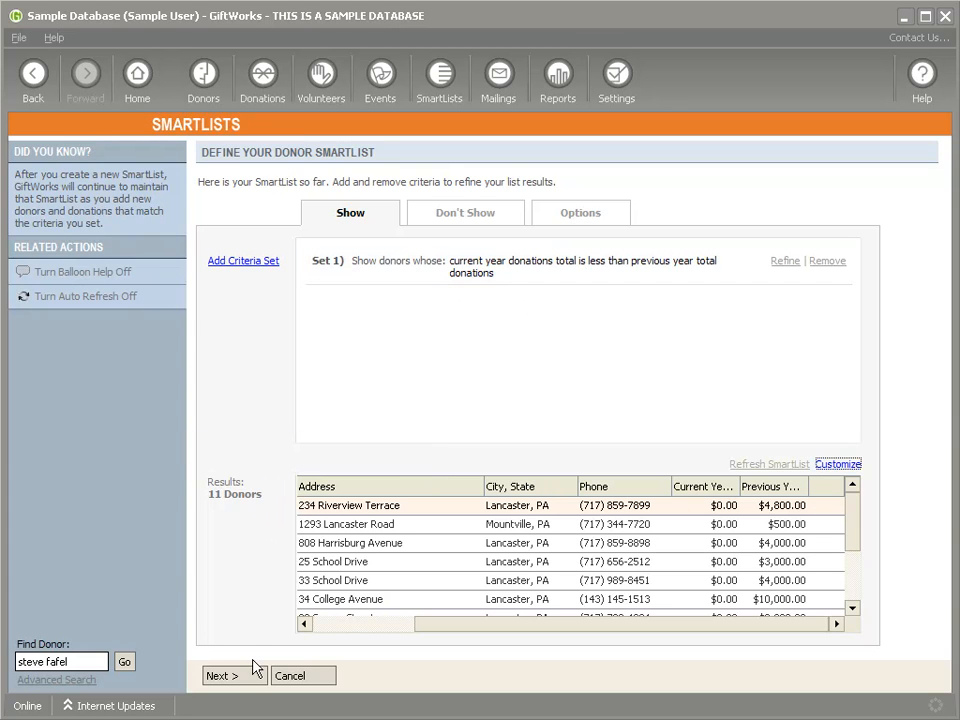
# Step: Save the list as 'Current Year < Previous Year' and return to the SmartLists home page
pyautogui.click(243, 676)
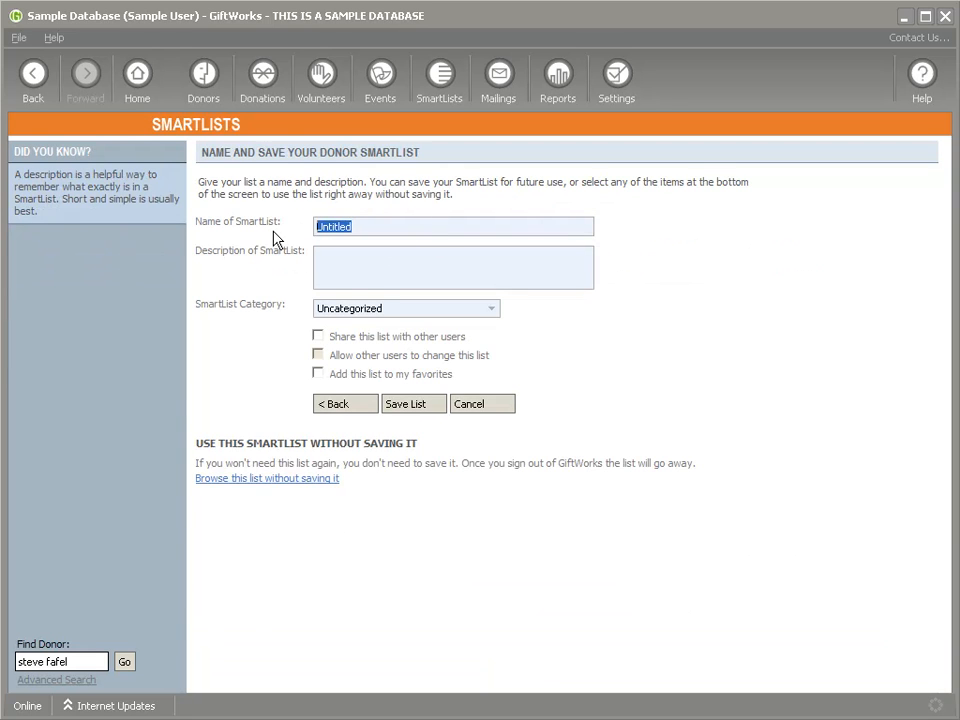
pyautogui.write('Current Year < Previous Year')
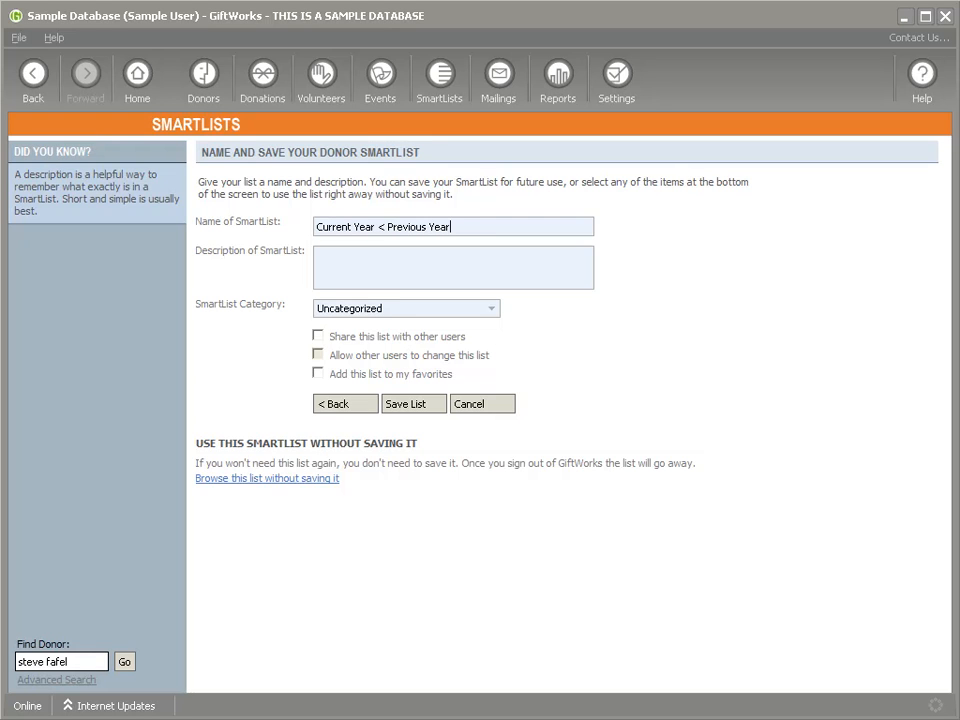
pyautogui.click(411, 406)
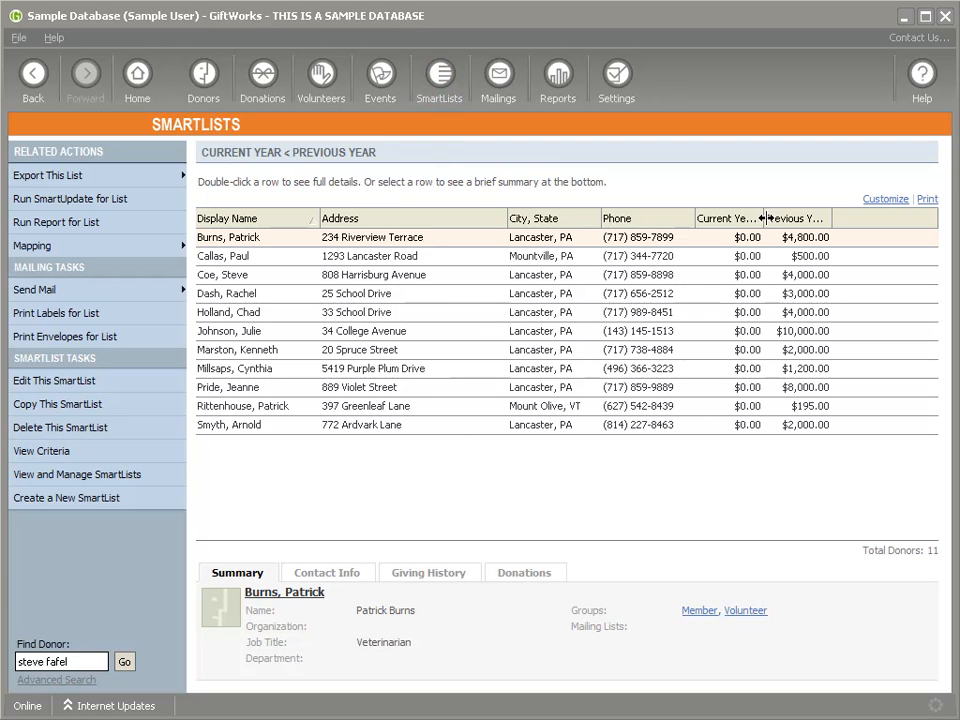
pyautogui.click(460, 82)
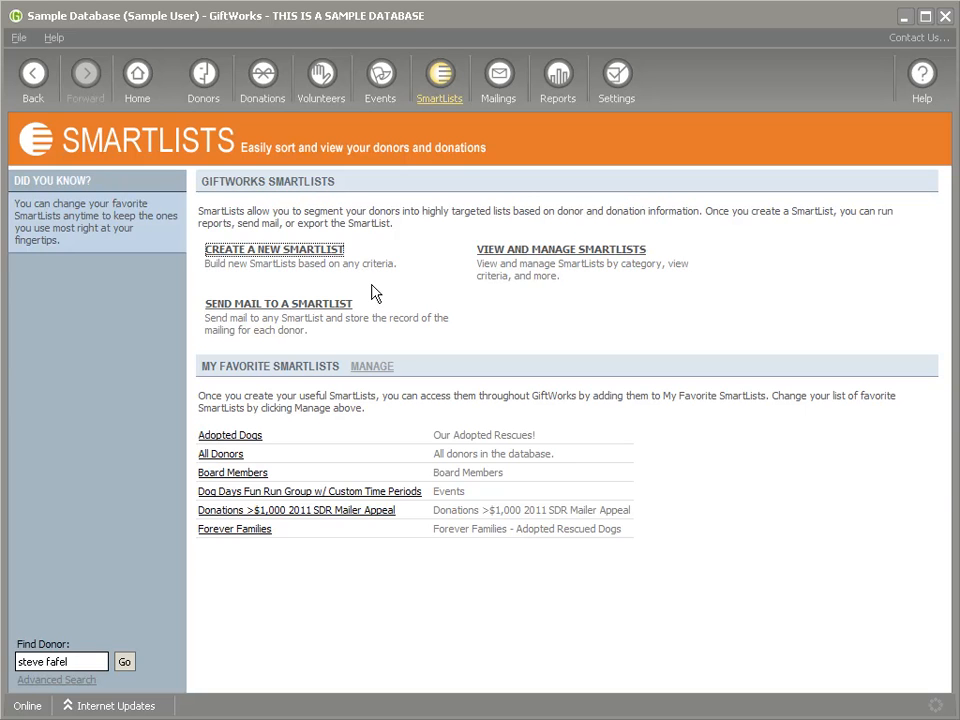
# Step: Start a donor SmartList with Total Donations greater than $100
pyautogui.click(272, 250)
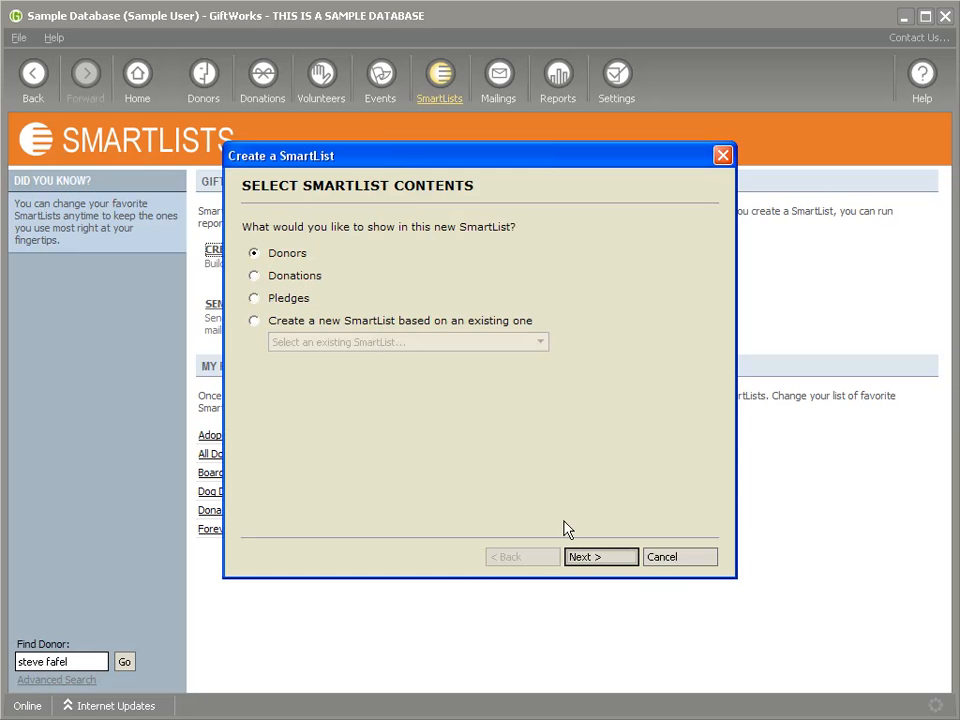
pyautogui.click(602, 557)
pyautogui.click(402, 228)
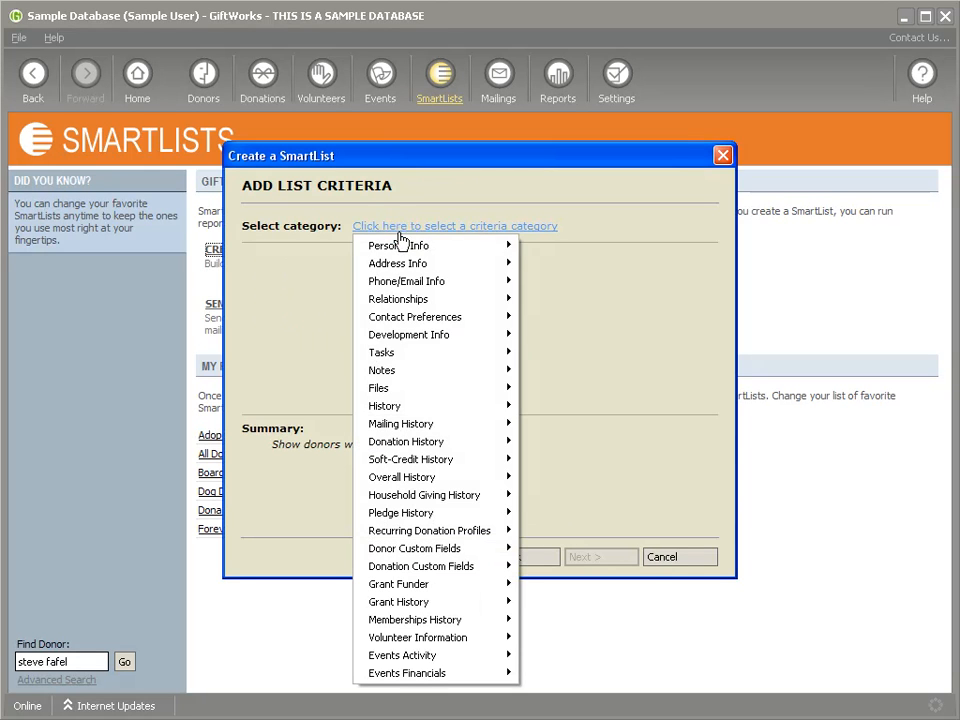
pyautogui.moveTo(436, 412)
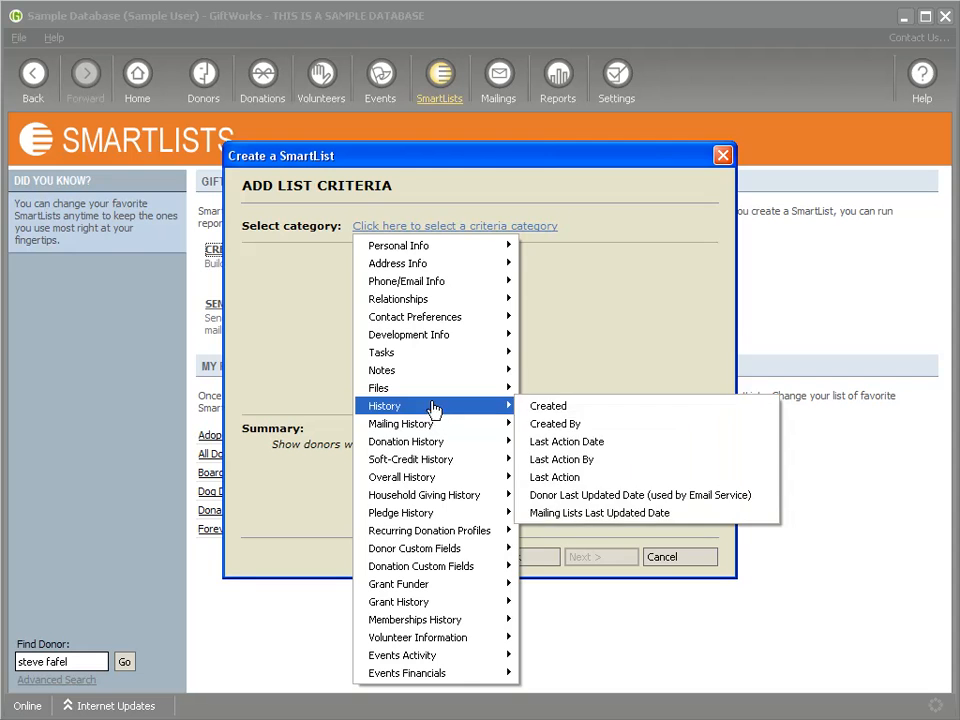
pyautogui.moveTo(437, 445)
pyautogui.click(611, 60)
pyautogui.click(292, 310)
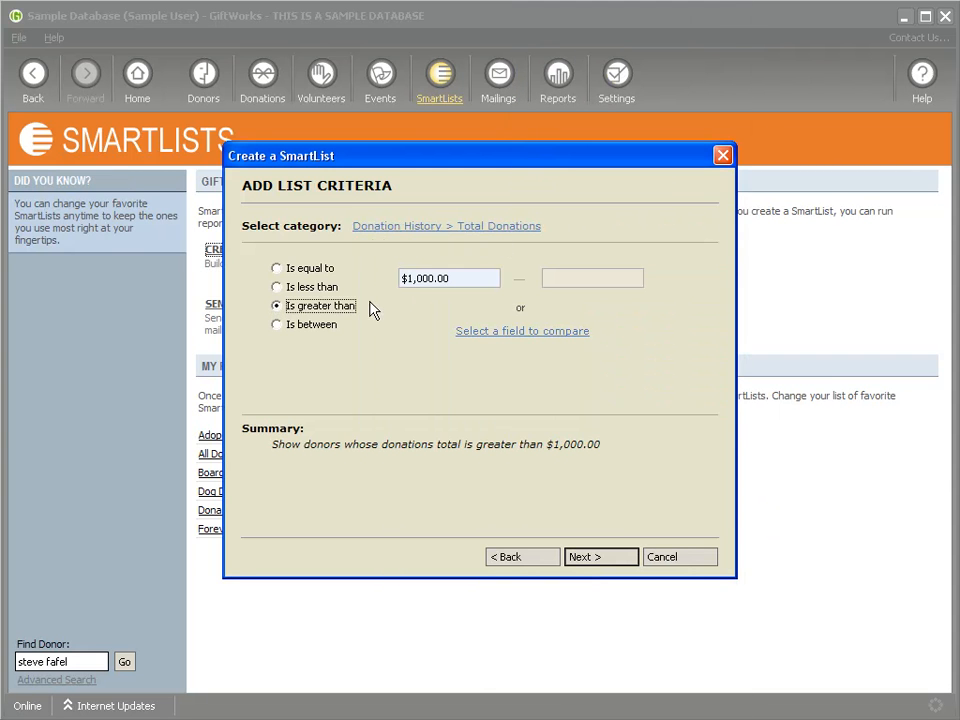
pyautogui.moveTo(467, 271); pyautogui.dragTo(376, 270)
pyautogui.write('100')
pyautogui.click(612, 554)
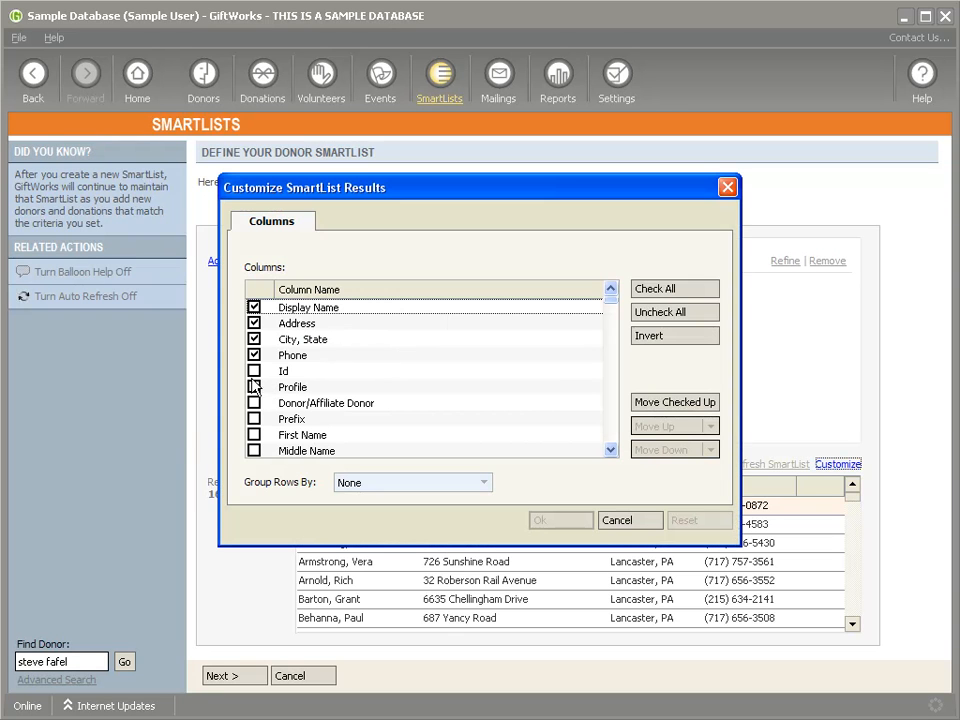
# Step: Add an Id column moved to first place, plus First, Middle and Last Name columns
pyautogui.click(254, 371)
pyautogui.click(663, 426)
pyautogui.click(663, 426)
pyautogui.click(663, 426)
pyautogui.click(663, 426)
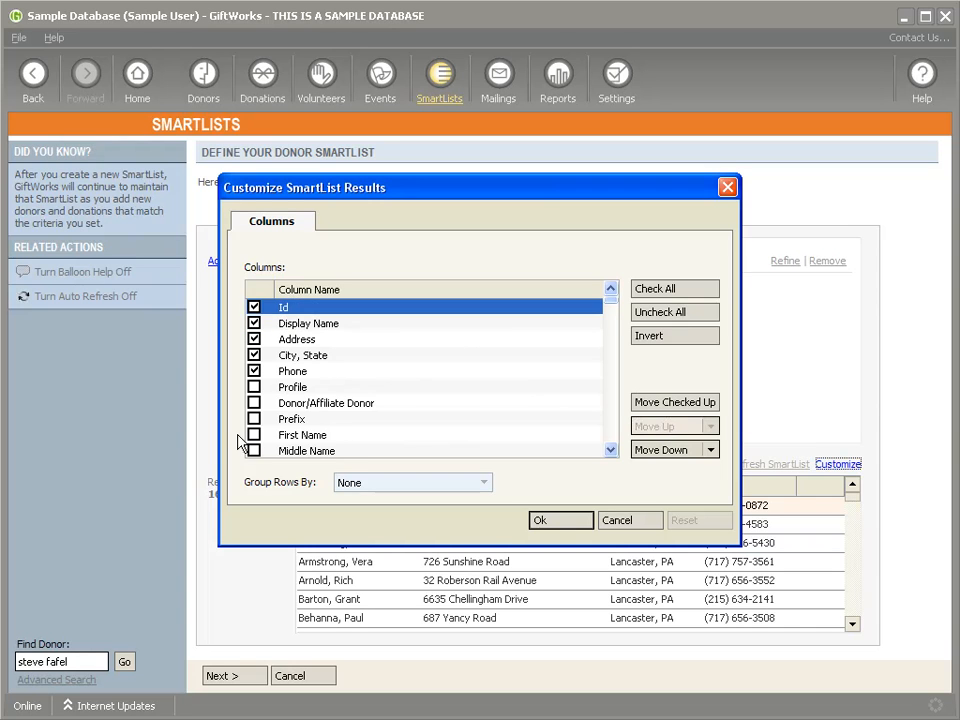
pyautogui.click(254, 435)
pyautogui.click(255, 451)
pyautogui.scroll(-2, 254, 450)
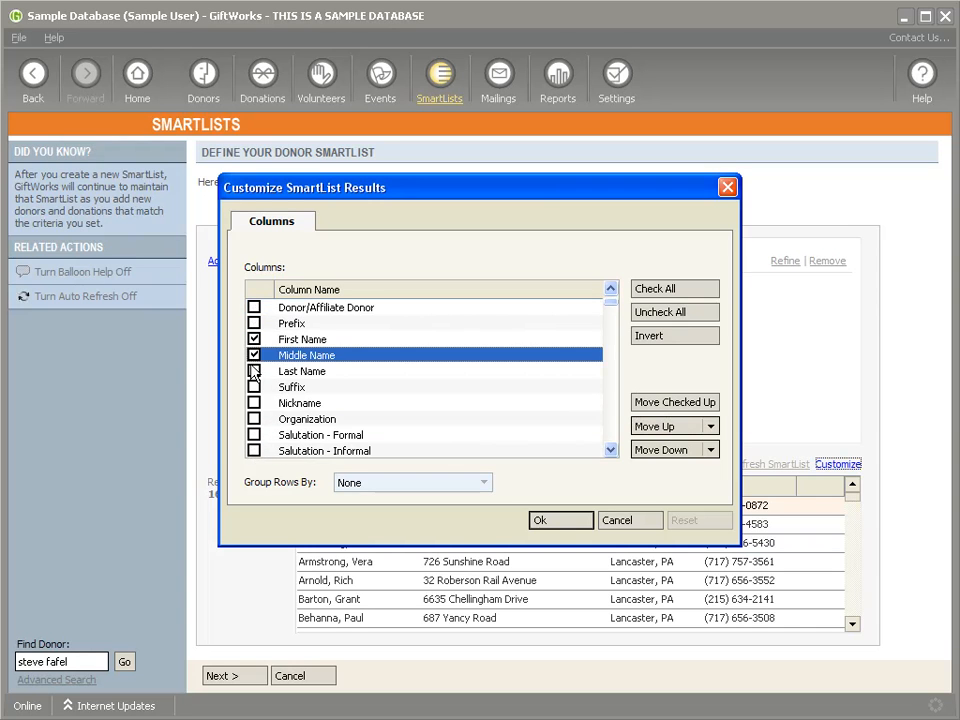
pyautogui.click(254, 371)
# Step: Add Email, Email Name, Total Giving, Average Giving, Largest Donation and Number of Received Donations columns
pyautogui.scroll(-5, 340, 402)
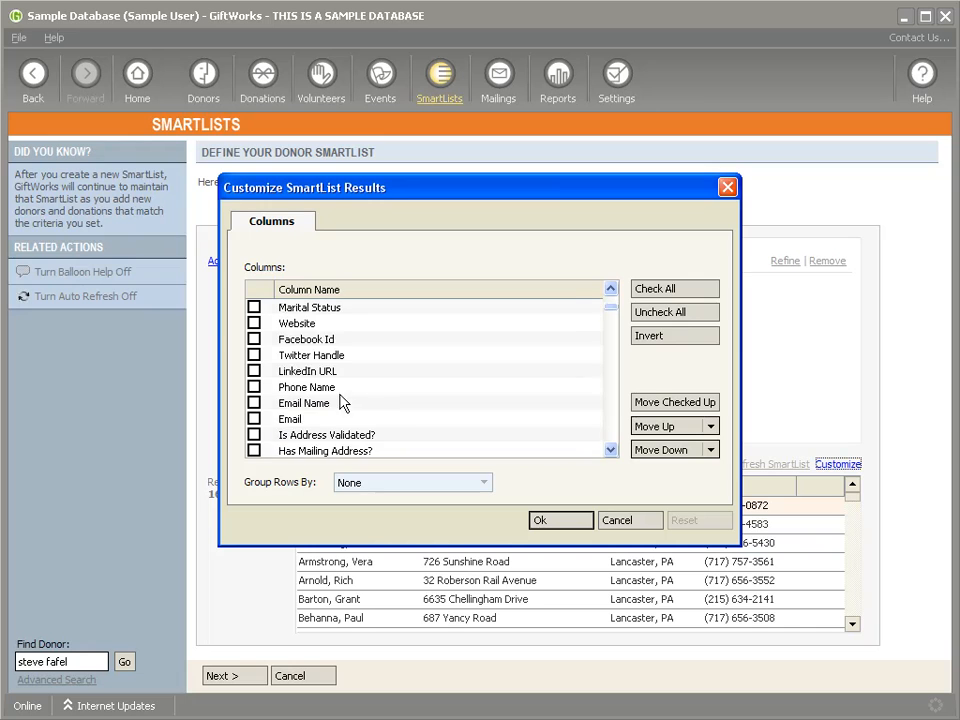
pyautogui.scroll(-1, 340, 402)
pyautogui.click(254, 371)
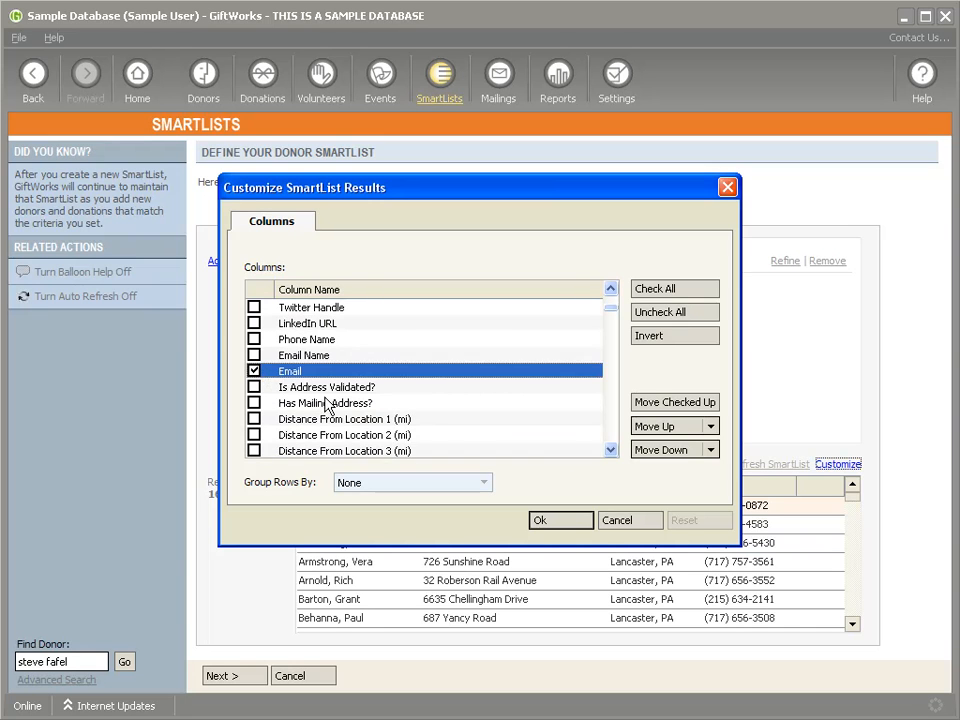
pyautogui.click(254, 355)
pyautogui.scroll(-6, 408, 392)
pyautogui.scroll(-12, 408, 392)
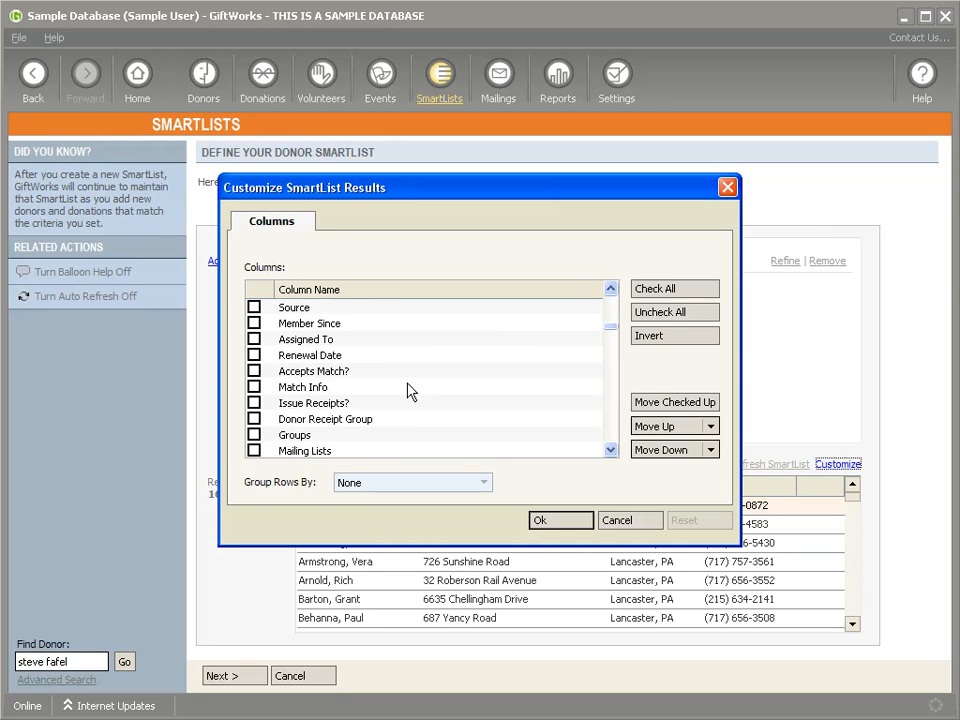
pyautogui.scroll(-3, 408, 392)
pyautogui.click(254, 339)
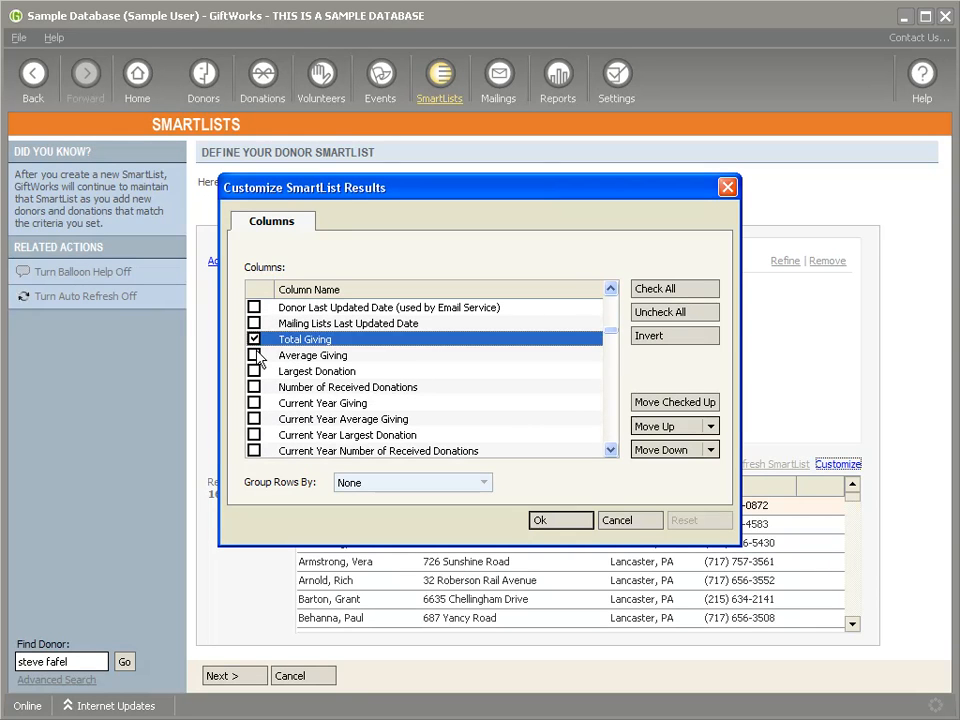
pyautogui.click(254, 355)
pyautogui.click(254, 371)
pyautogui.click(254, 387)
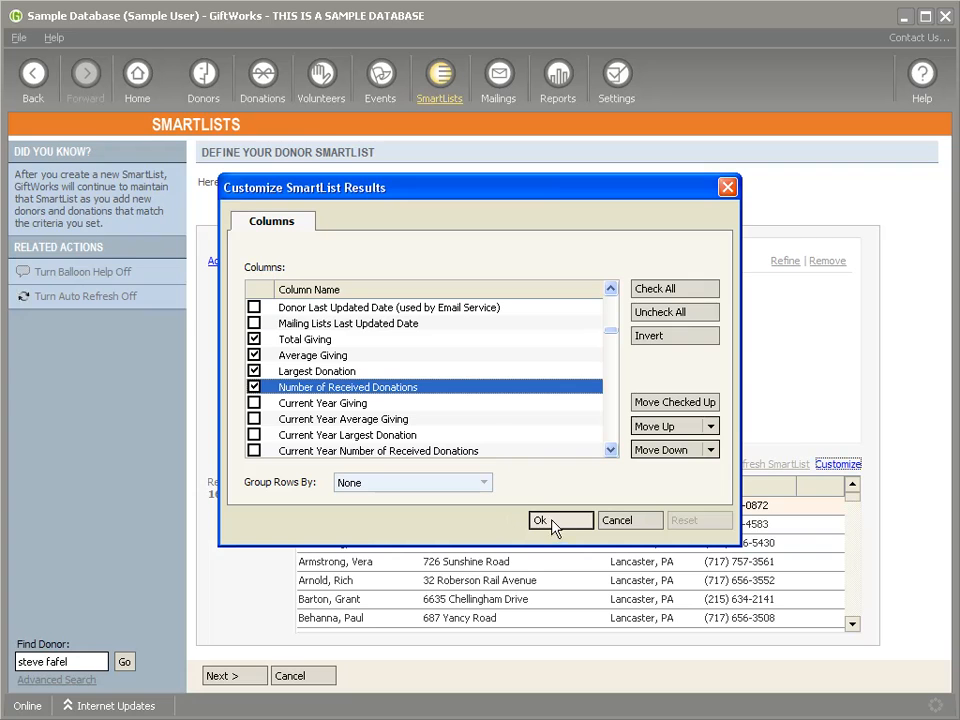
pyautogui.click(553, 524)
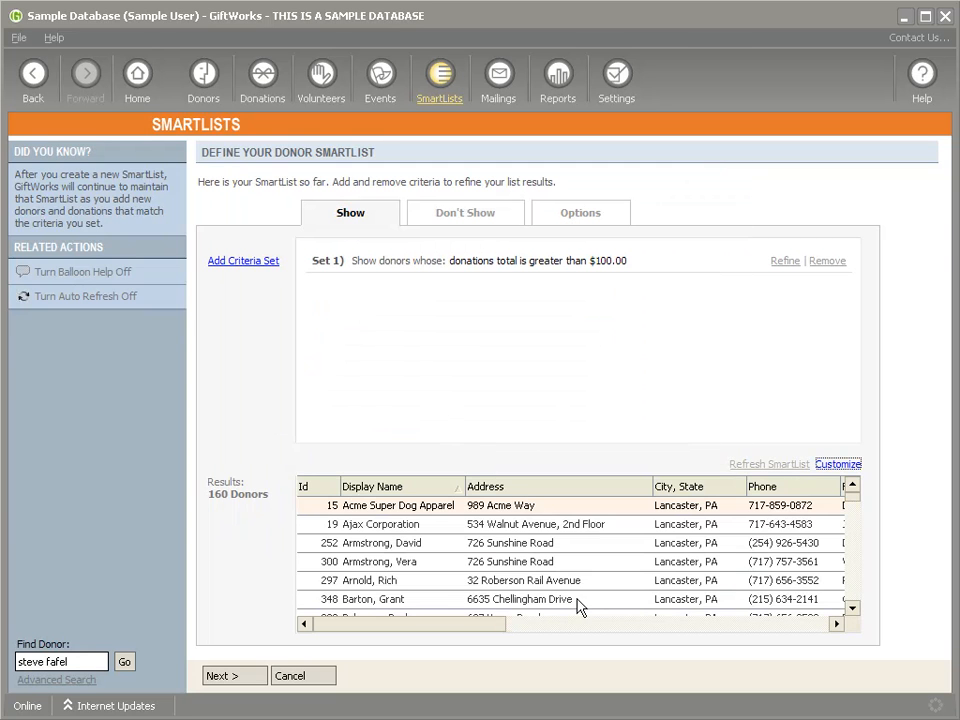
# Step: Name the SmartList 'Base SmartList' and save it
pyautogui.moveTo(480, 626); pyautogui.dragTo(598, 531)
pyautogui.click(250, 676)
pyautogui.doubleClick(316, 227)
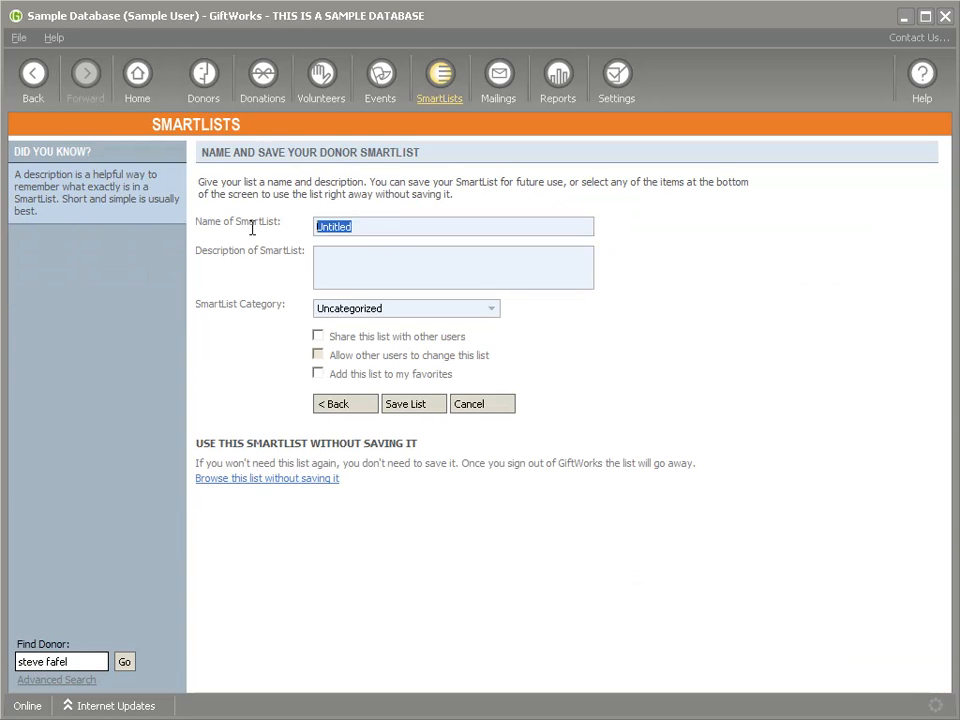
pyautogui.write('G')
pyautogui.press('BackSpace')
pyautogui.write('Base SmartList')
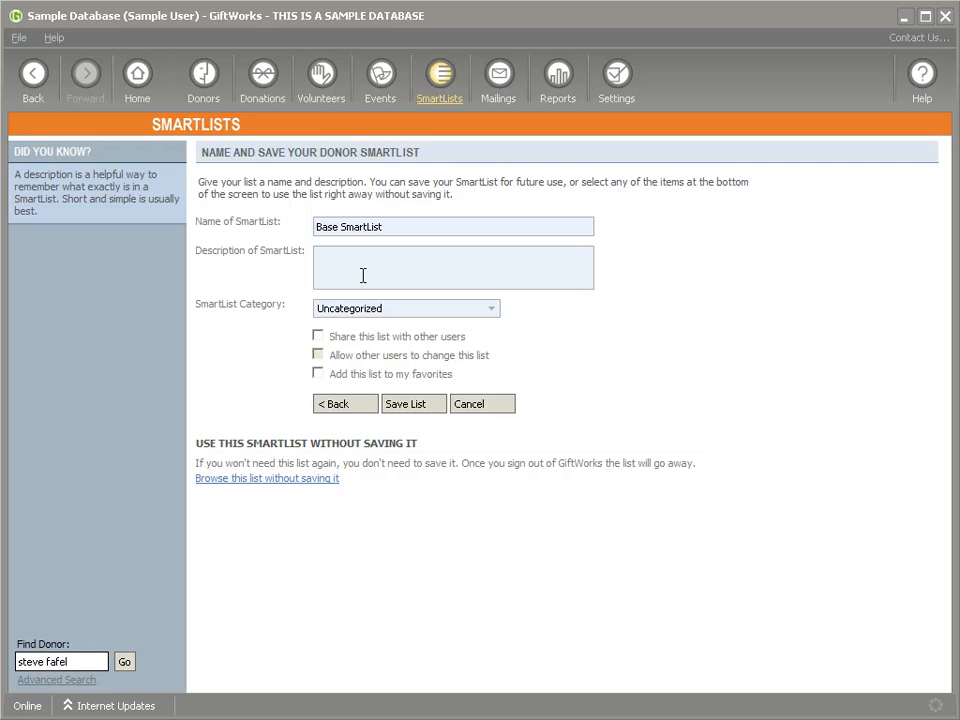
pyautogui.click(420, 408)
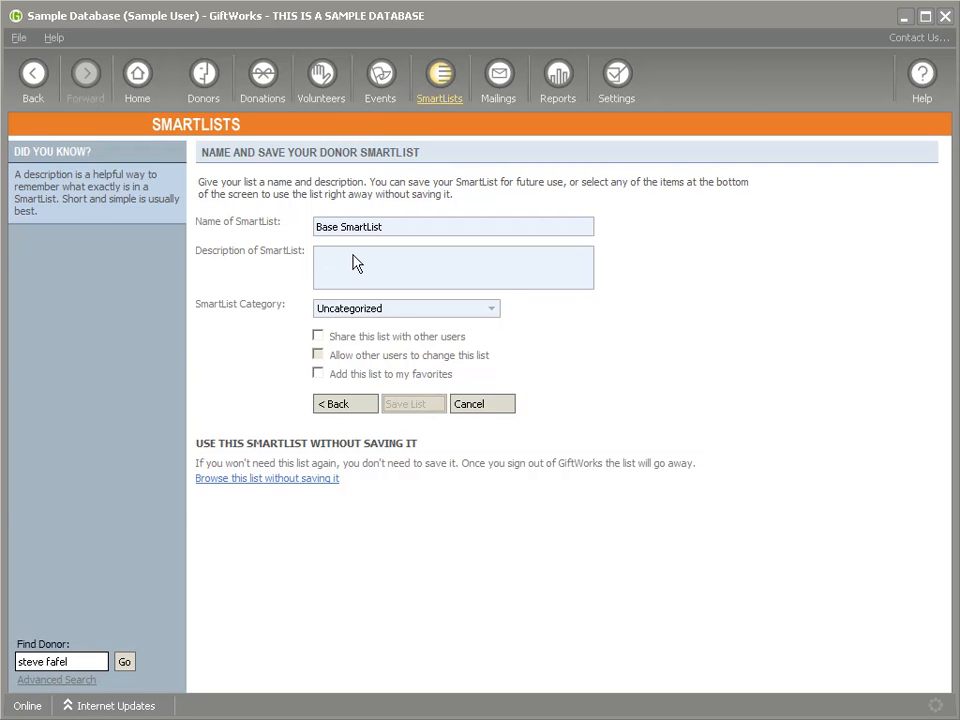
# Step: Scroll through the 160 saved donor results and their columns
pyautogui.moveTo(533, 537); pyautogui.dragTo(476, 585)
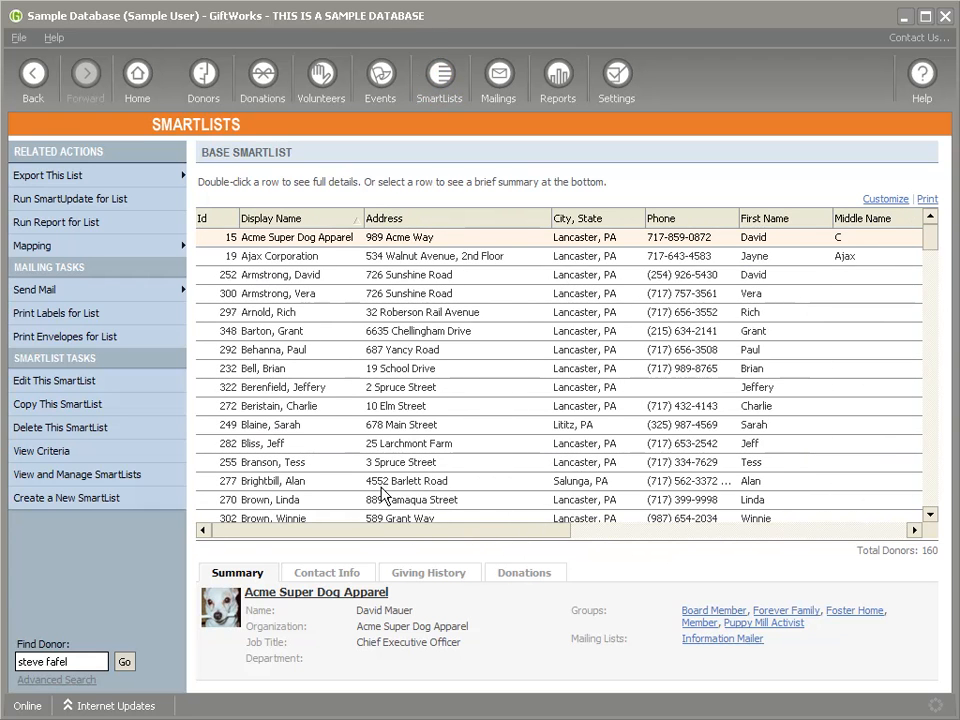
pyautogui.moveTo(349, 536)
pyautogui.mouseDown()
pyautogui.moveTo(568, 534)
pyautogui.moveTo(345, 534)
pyautogui.mouseUp()
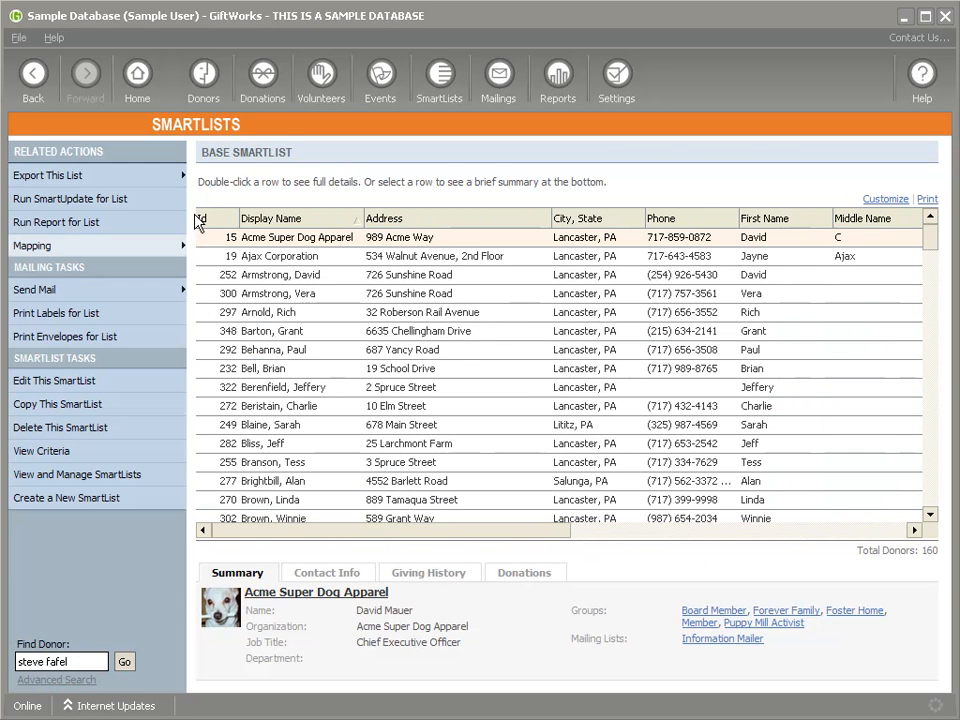
pyautogui.moveTo(382, 535); pyautogui.dragTo(275, 535)
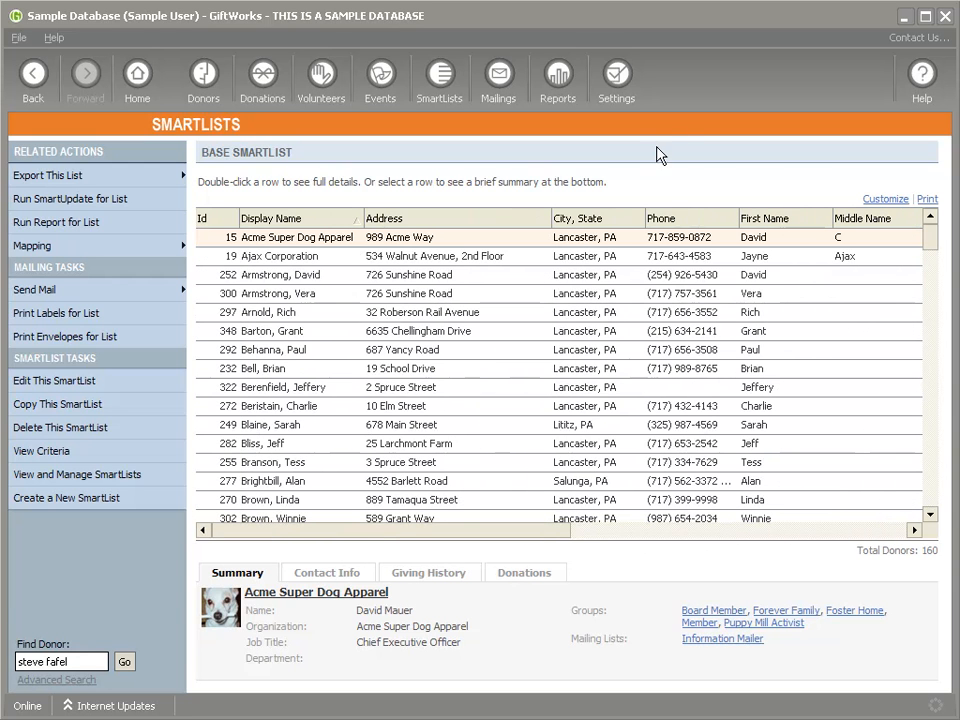
# Step: Open the organization preferences via Settings > Organization Options and Setup
pyautogui.click(604, 84)
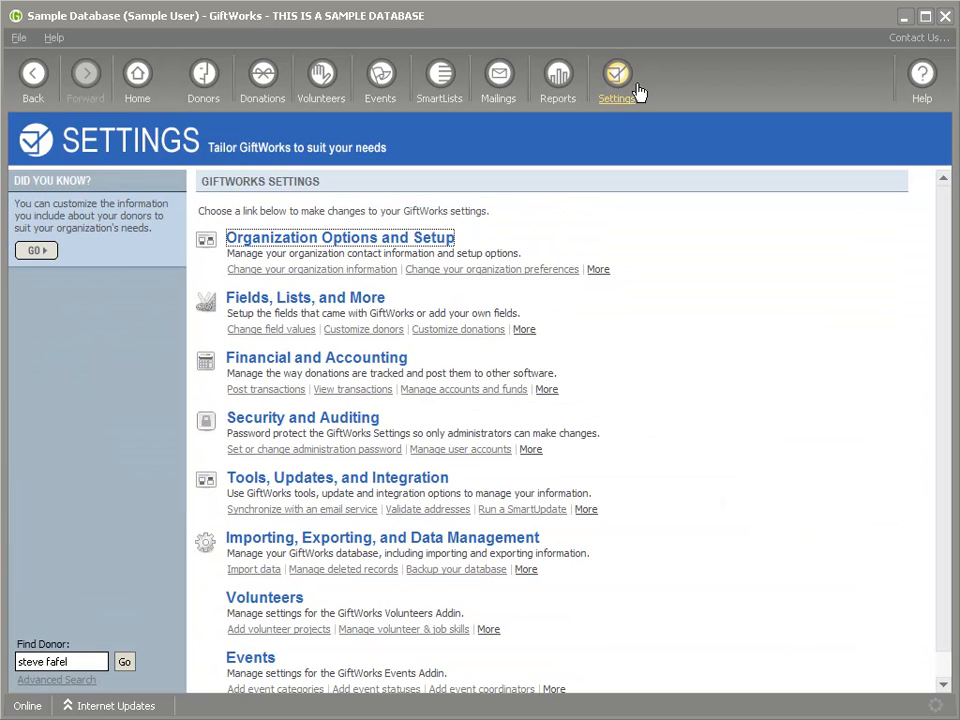
pyautogui.click(338, 246)
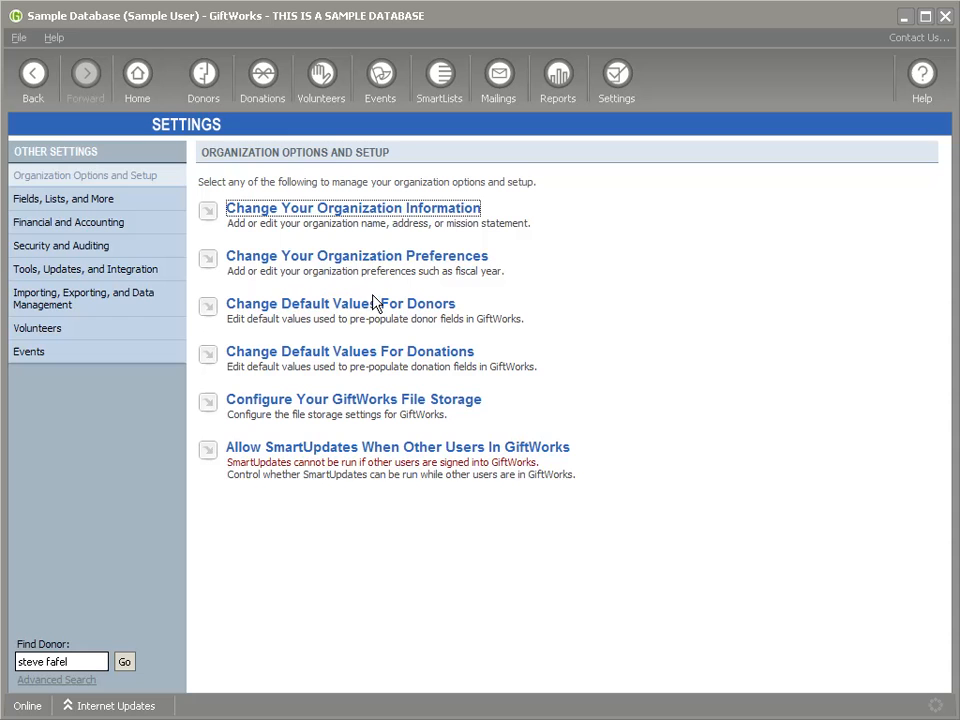
pyautogui.click(327, 260)
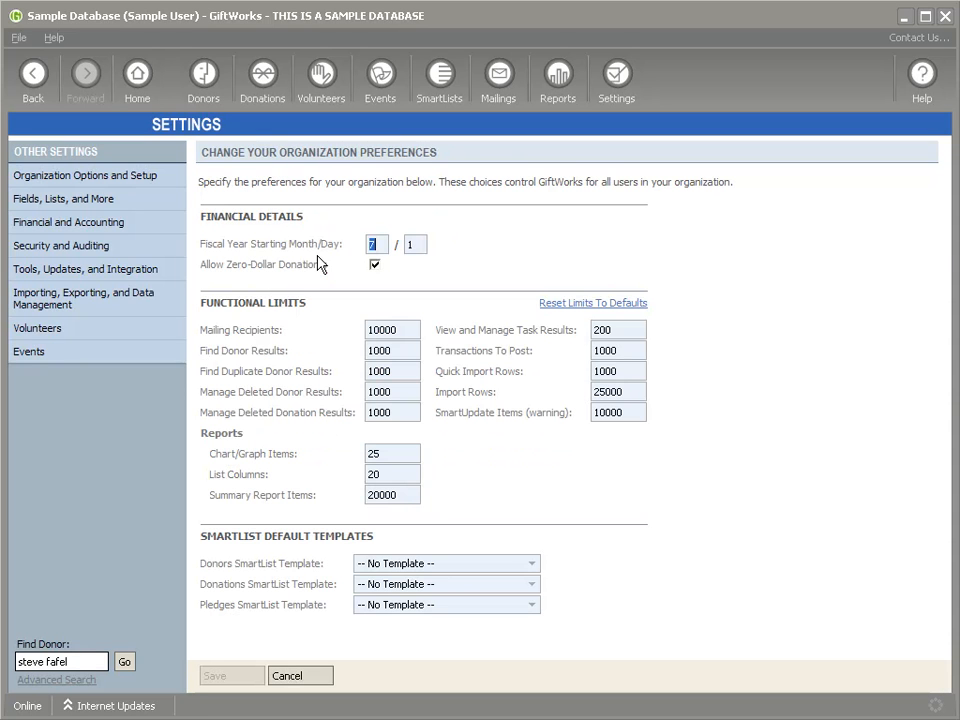
pyautogui.tripleClick(206, 534)
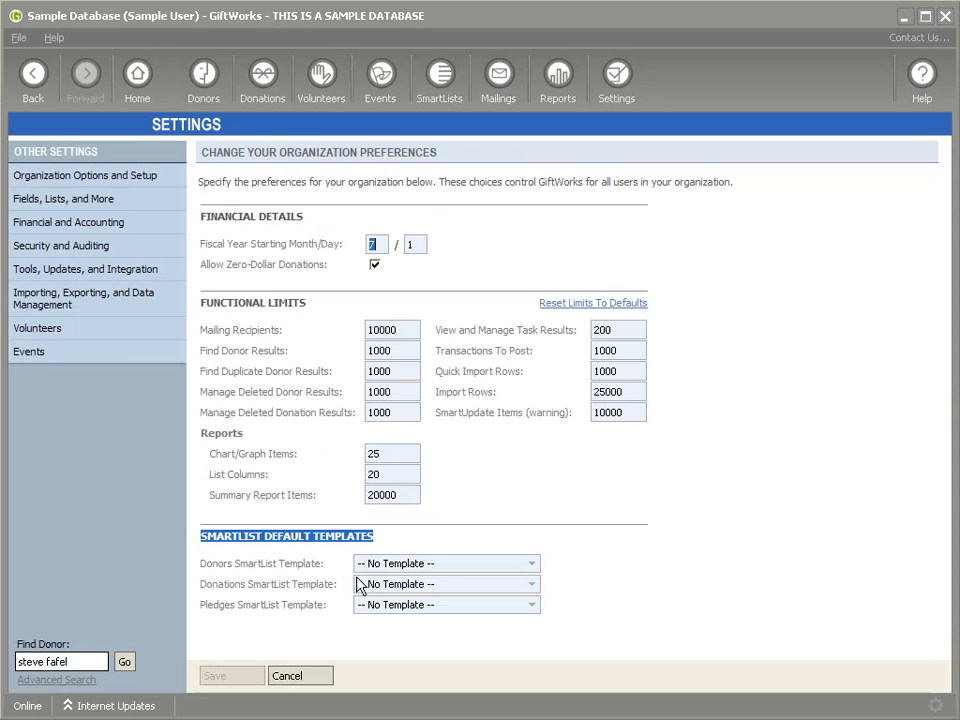
# Step: Set the Donors SmartList Template to Base SmartList, leave Donations unset, and save
pyautogui.click(493, 566)
pyautogui.scroll(-6, 630, 657)
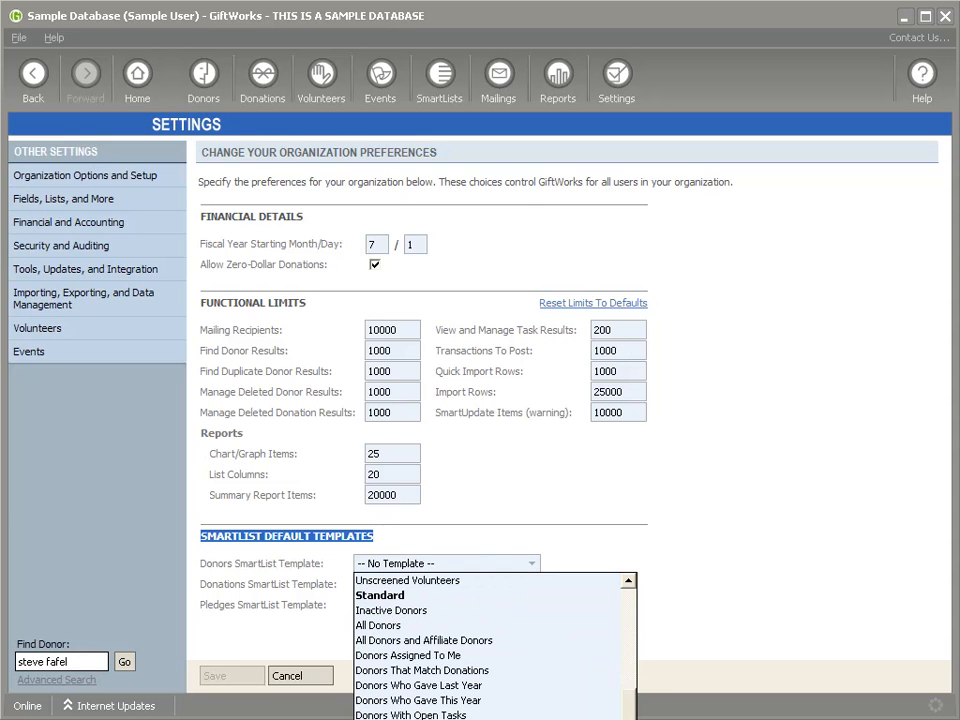
pyautogui.click(389, 661)
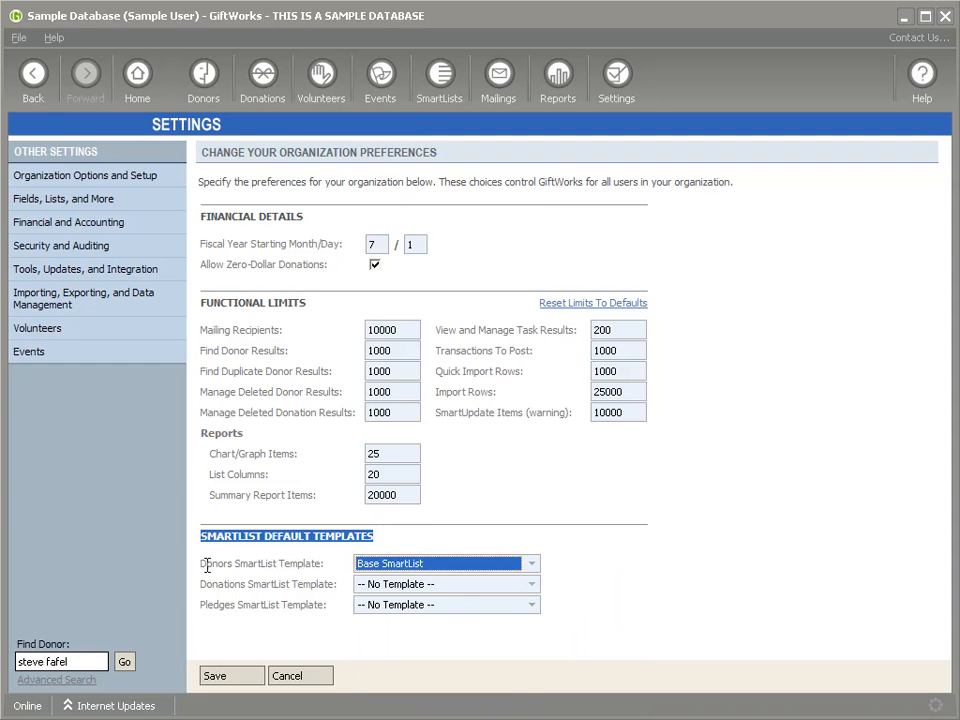
pyautogui.moveTo(201, 563); pyautogui.dragTo(289, 585)
pyautogui.moveTo(201, 583); pyautogui.dragTo(225, 584)
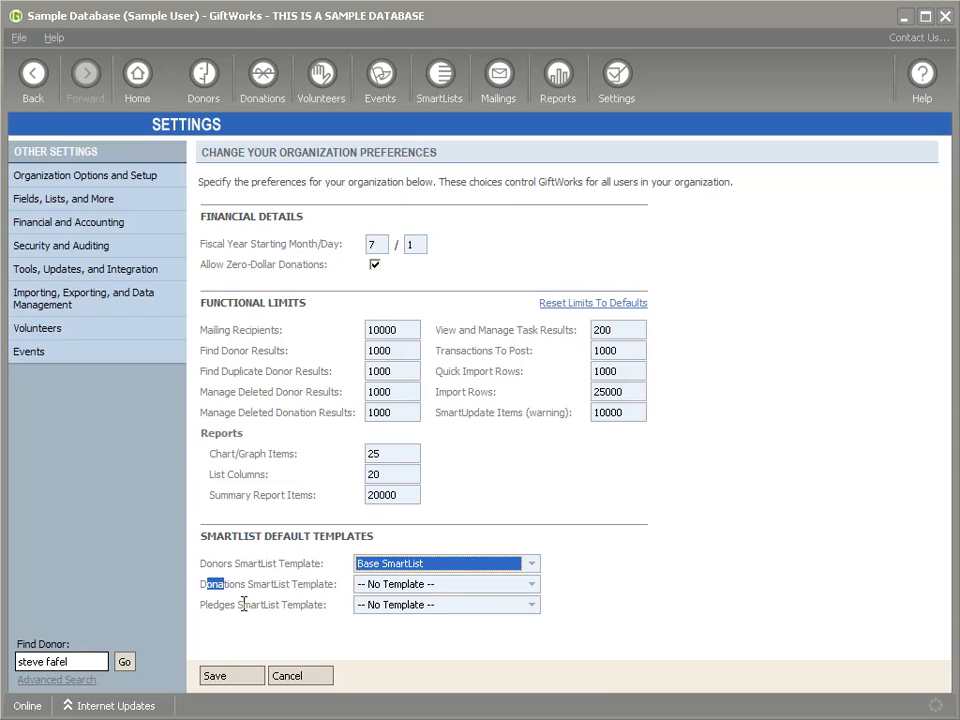
pyautogui.click(428, 588)
pyautogui.click(430, 600)
pyautogui.click(233, 677)
pyautogui.click(251, 677)
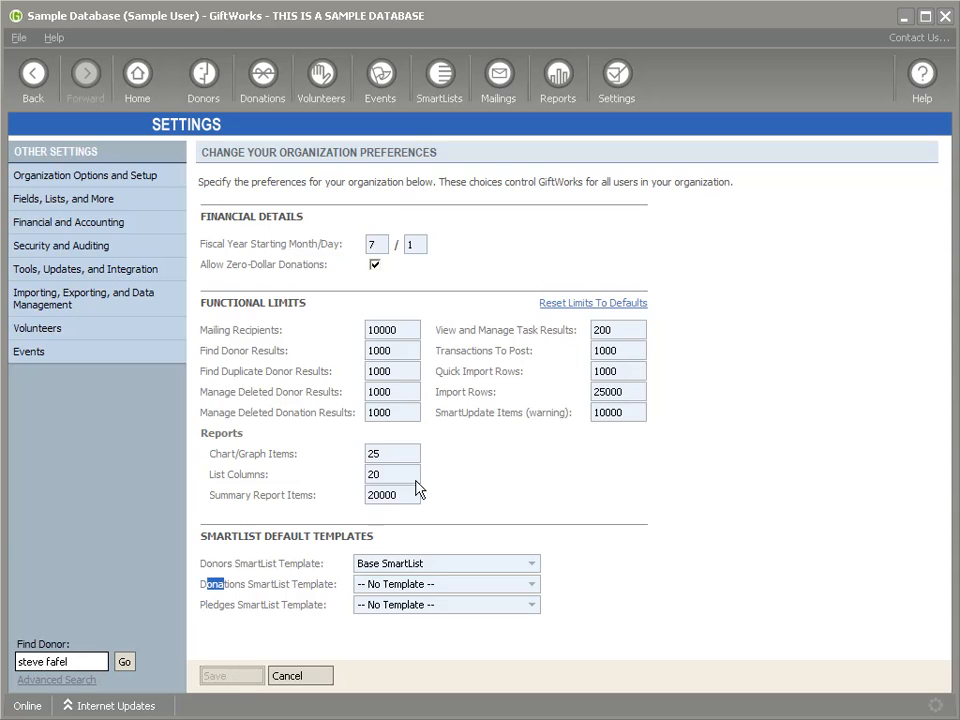
pyautogui.click(438, 78)
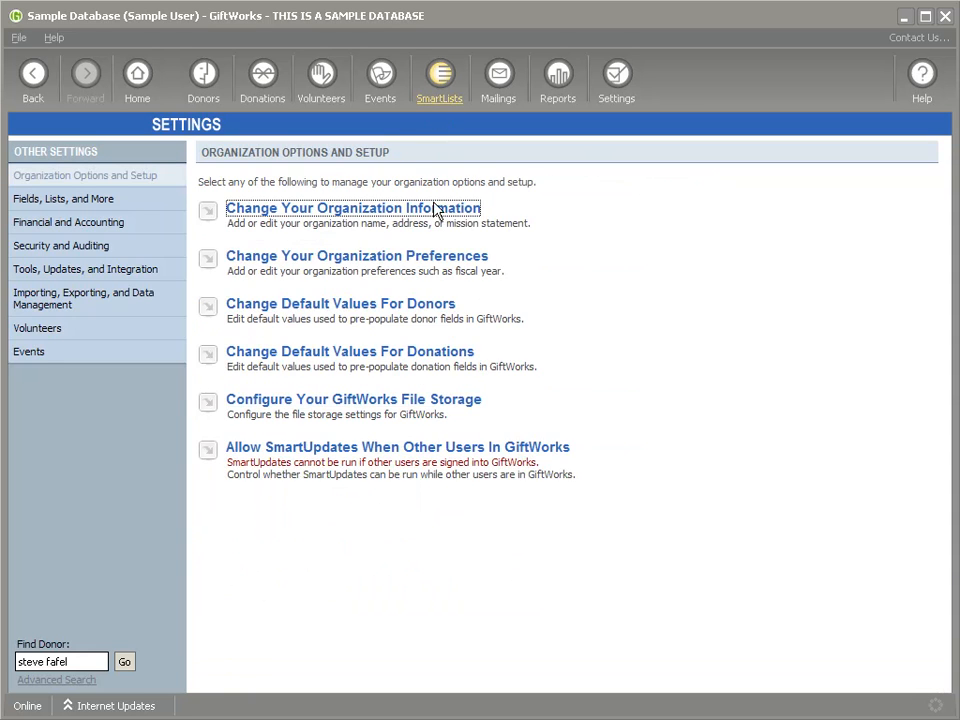
# Step: Start a template-based donor SmartList and remove its $100 donations criterion set
pyautogui.click(276, 251)
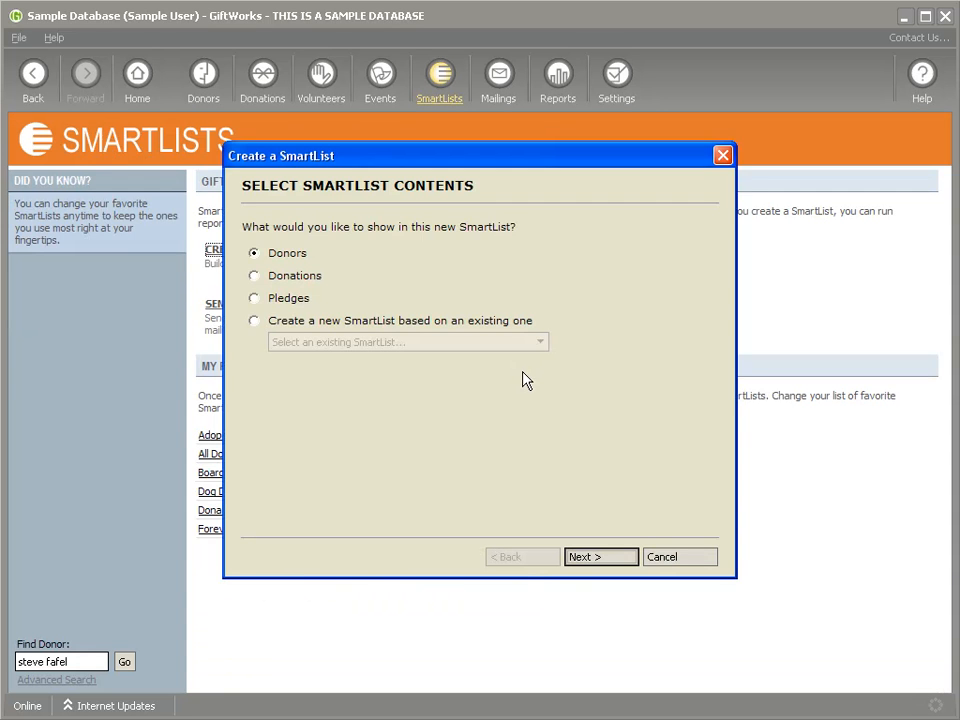
pyautogui.click(606, 557)
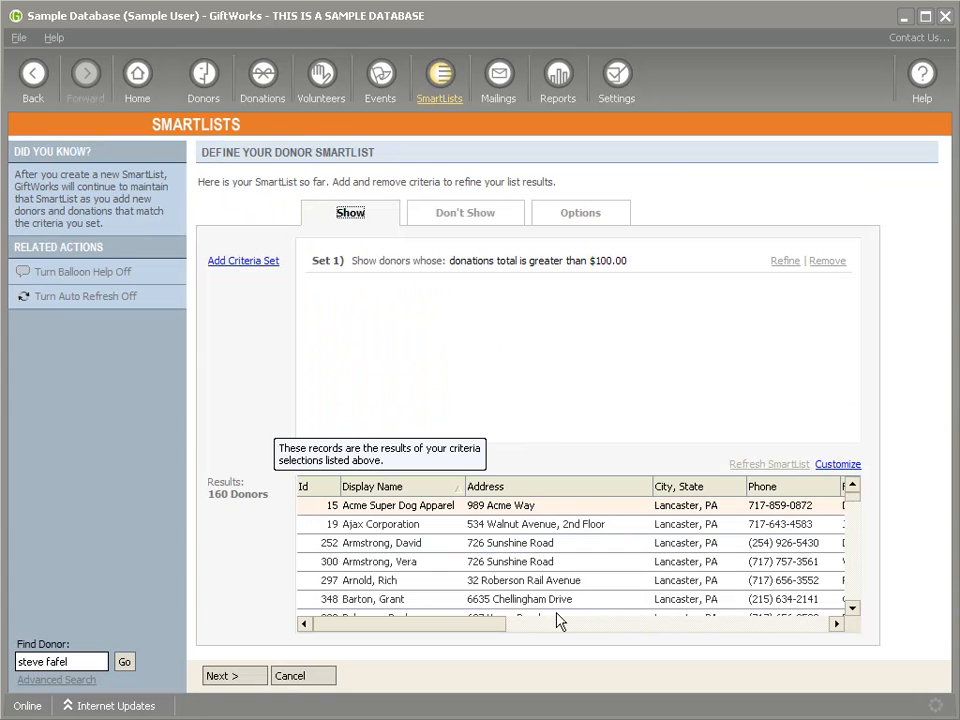
pyautogui.moveTo(362, 626); pyautogui.dragTo(681, 579)
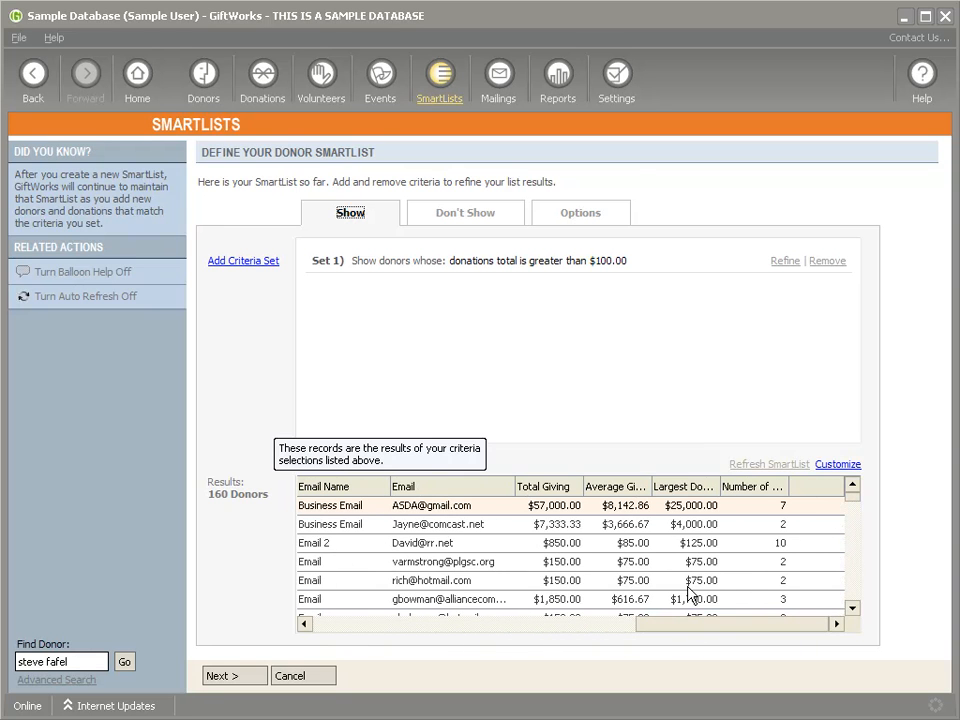
pyautogui.click(460, 262)
pyautogui.moveTo(358, 260); pyautogui.dragTo(611, 339)
pyautogui.click(827, 260)
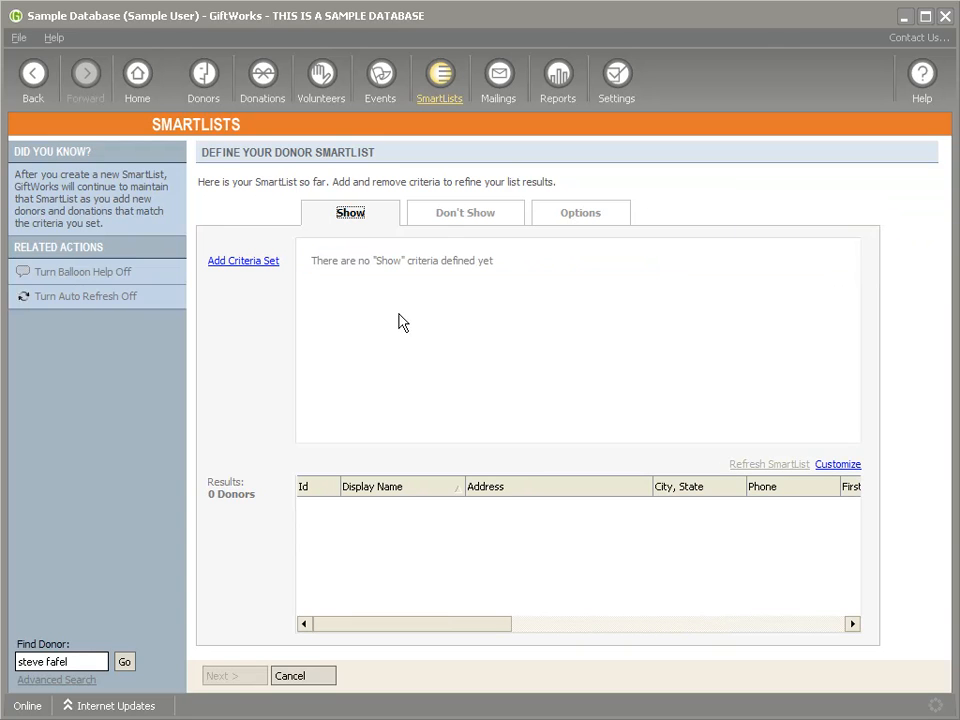
pyautogui.moveTo(445, 624); pyautogui.dragTo(533, 630)
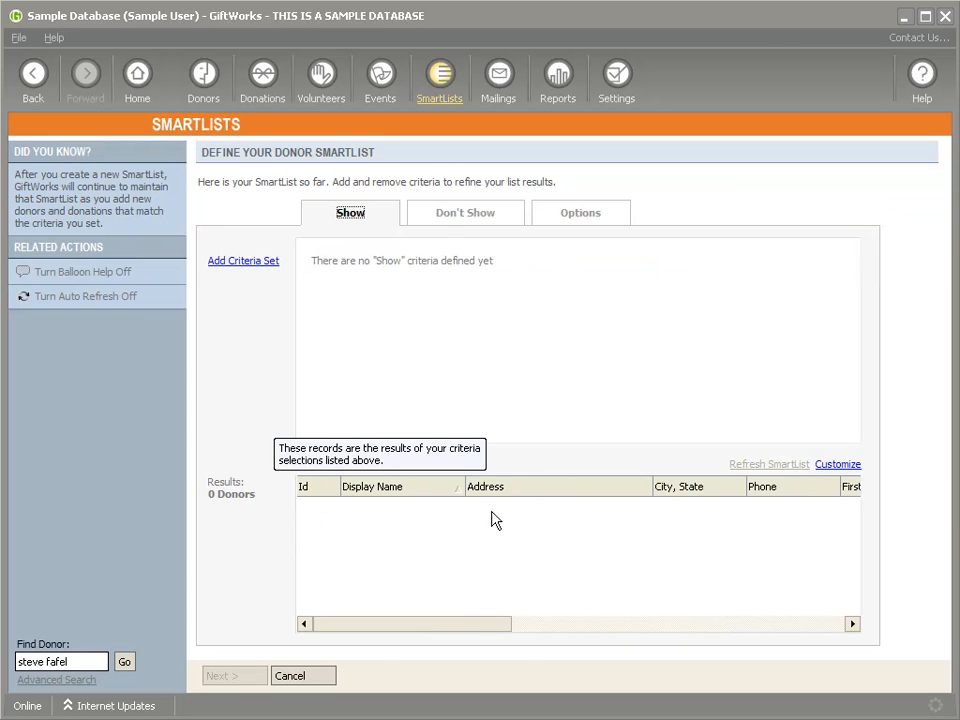
pyautogui.moveTo(452, 630)
pyautogui.mouseDown()
pyautogui.moveTo(805, 633)
pyautogui.moveTo(459, 630)
pyautogui.mouseUp()
pyautogui.moveTo(432, 636); pyautogui.dragTo(384, 626)
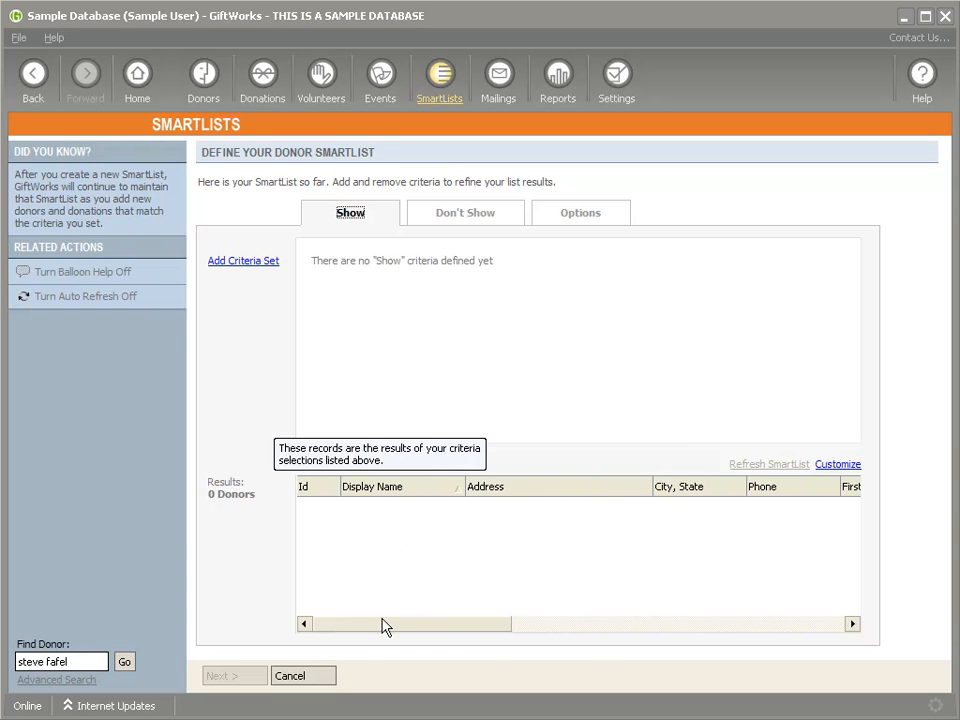
# Step: Look over the Exclusion and Options tabs, then leave the SmartList without saving
pyautogui.click(480, 229)
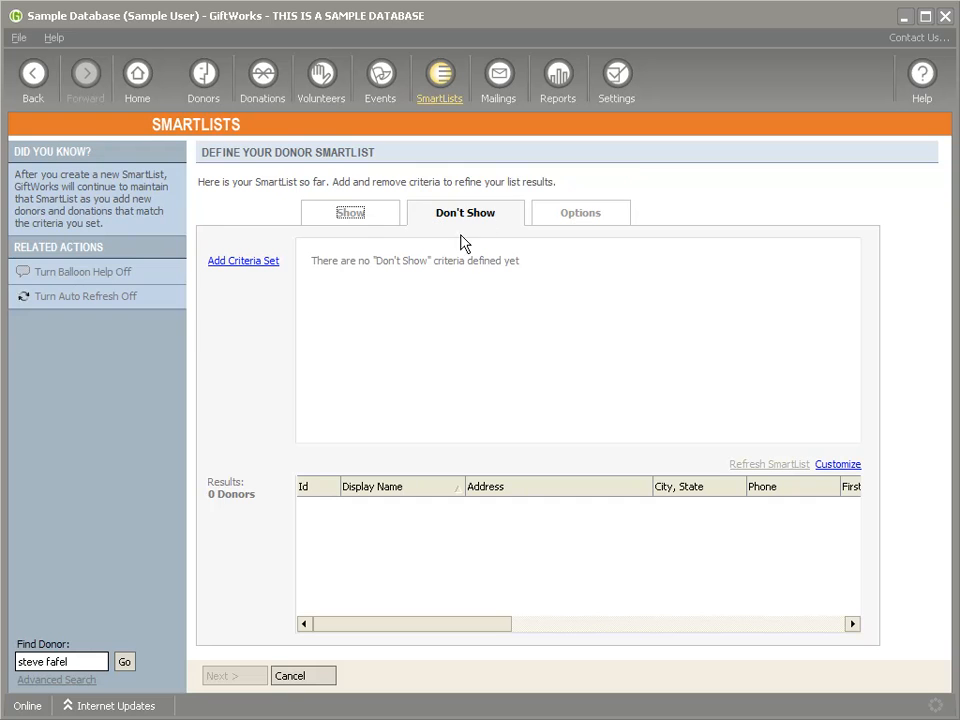
pyautogui.click(598, 213)
pyautogui.click(345, 217)
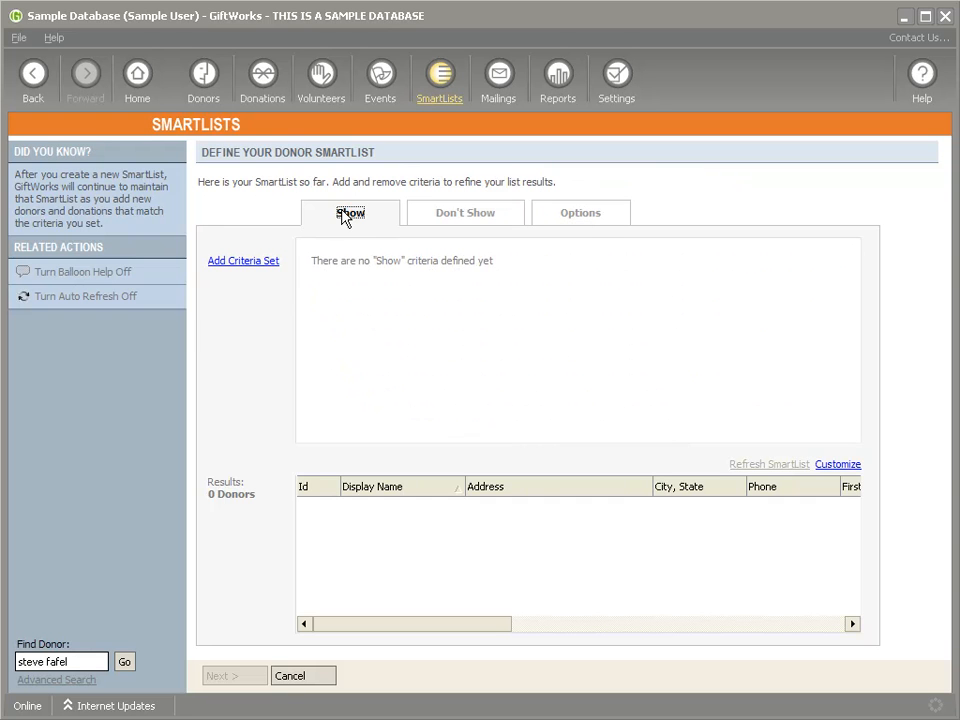
pyautogui.moveTo(424, 636)
pyautogui.mouseDown()
pyautogui.moveTo(553, 636)
pyautogui.moveTo(405, 635)
pyautogui.mouseUp()
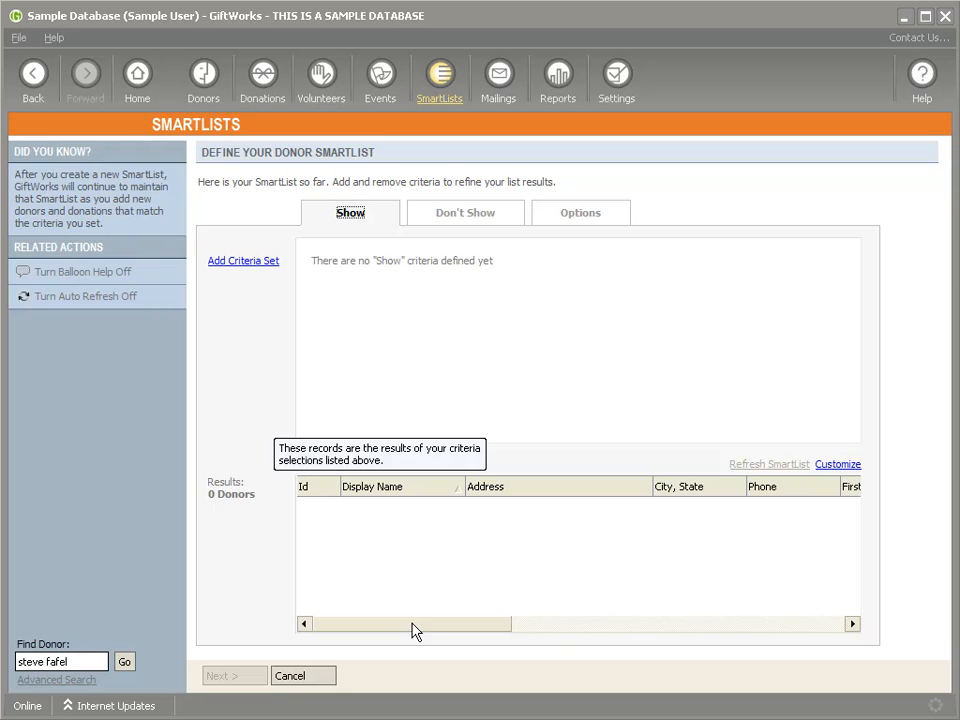
pyautogui.moveTo(493, 621); pyautogui.dragTo(315, 632)
pyautogui.click(441, 76)
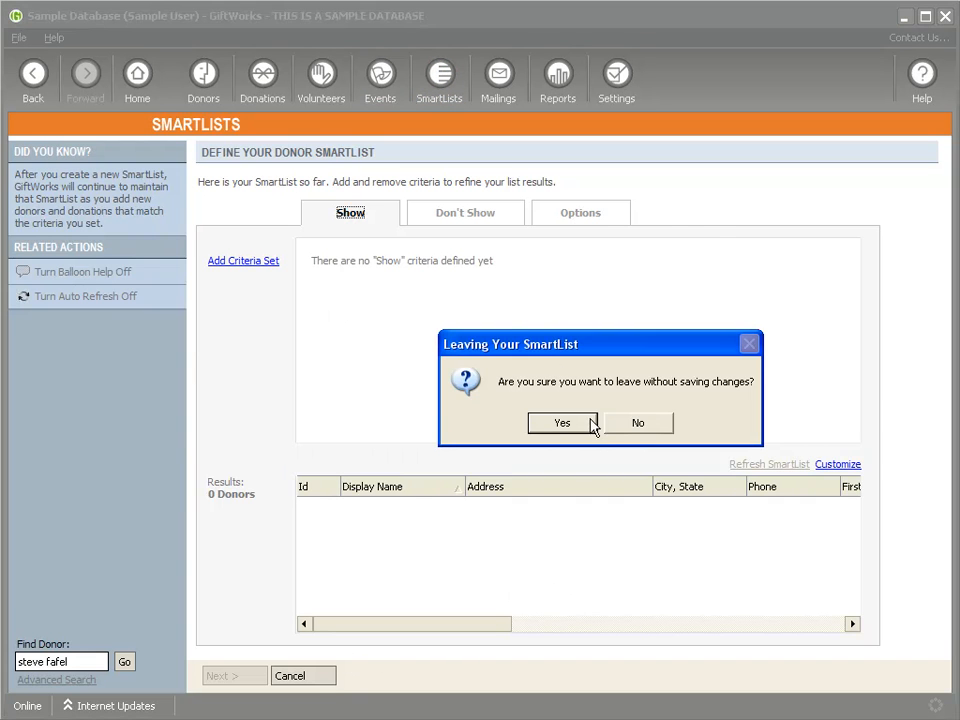
pyautogui.click(585, 422)
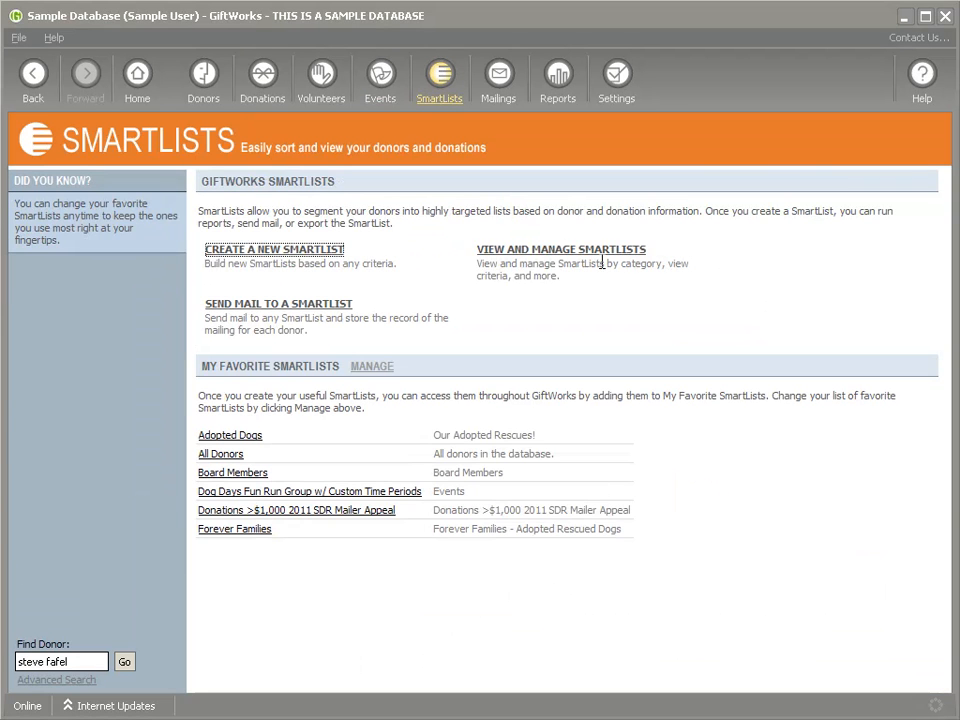
# Step: Browse the full catalogue of saved SmartLists by category, checking the sort choices
pyautogui.click(548, 253)
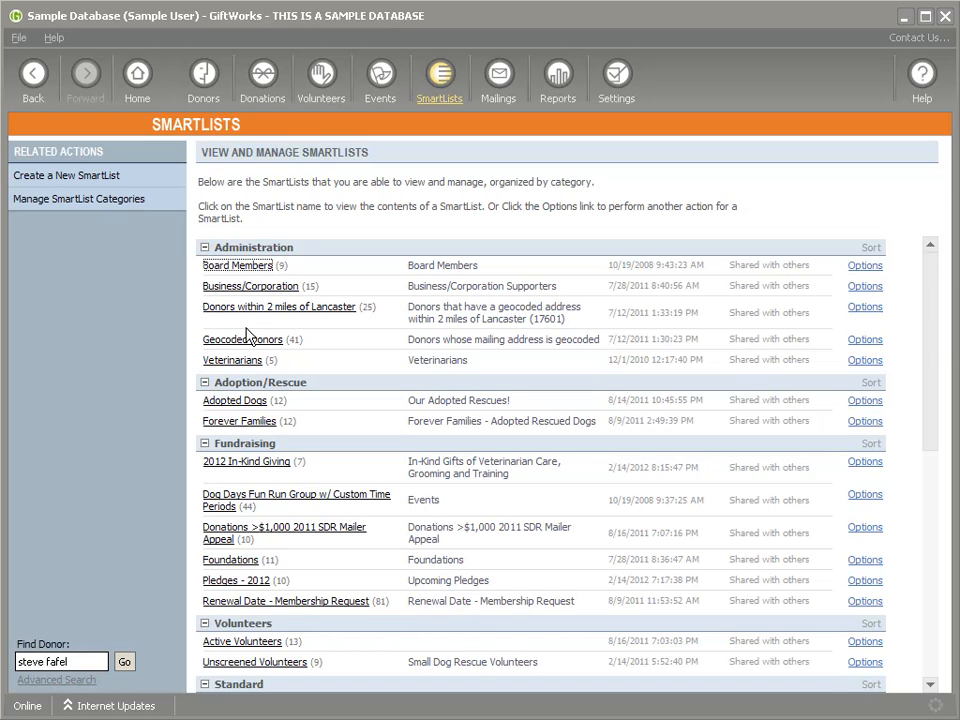
pyautogui.click(871, 248)
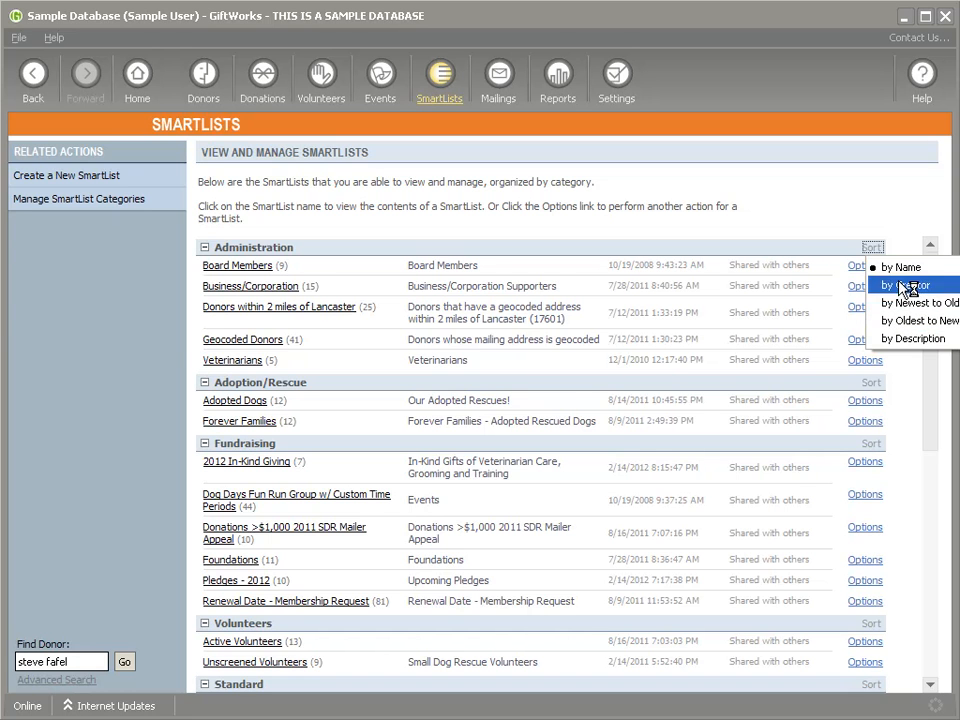
pyautogui.click(655, 246)
pyautogui.moveTo(934, 296); pyautogui.dragTo(934, 516)
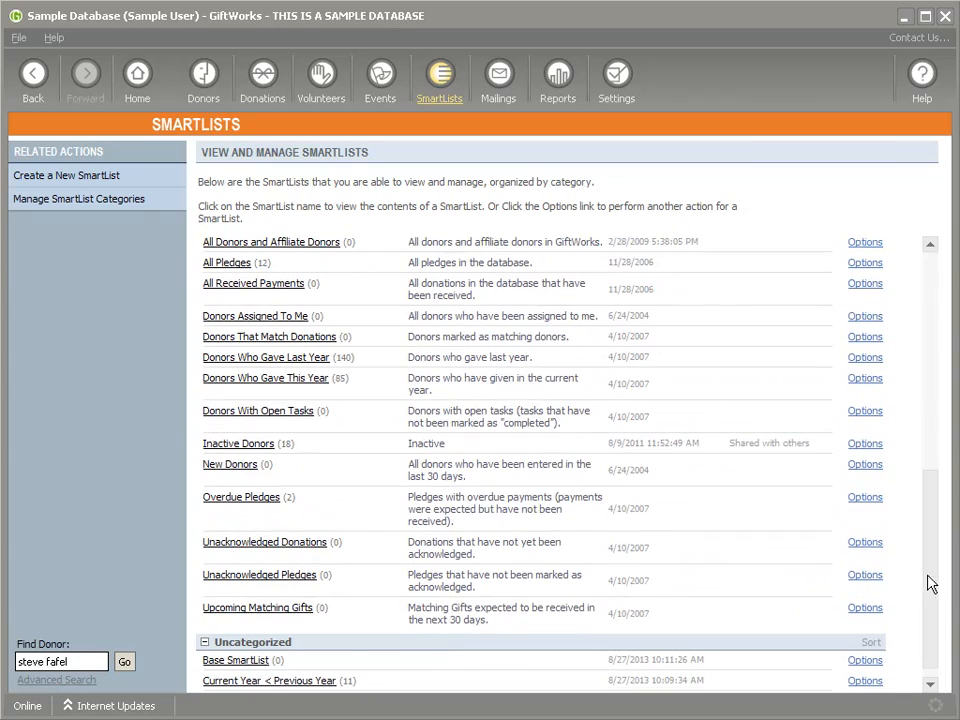
pyautogui.moveTo(933, 581); pyautogui.dragTo(913, 351)
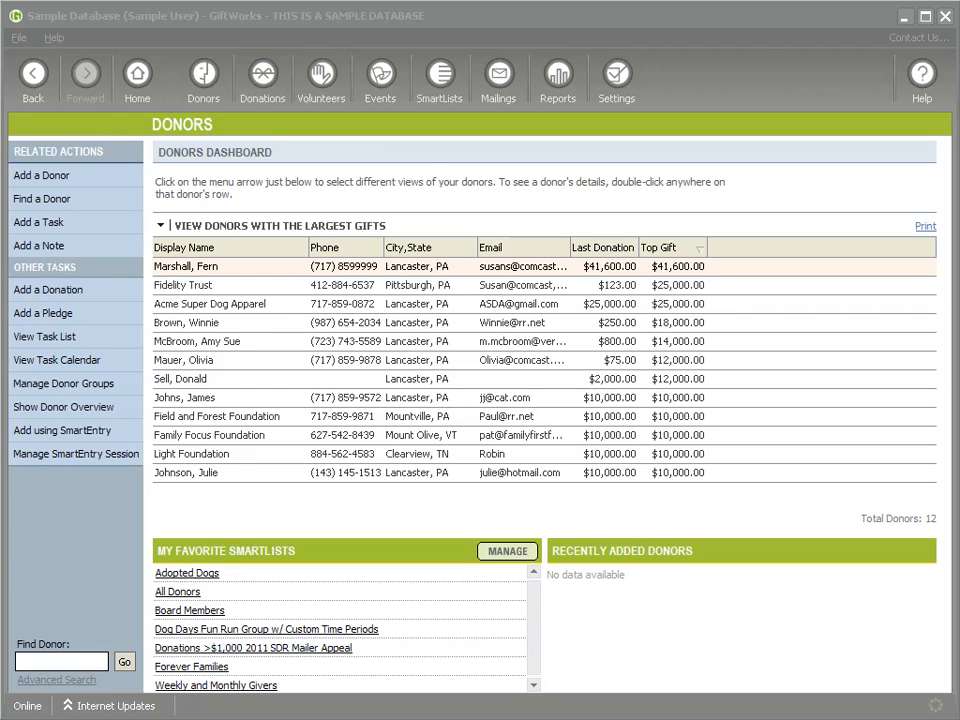
# Step: Open the last largest-gift donor's donation history and start a new recurring profile
pyautogui.click(219, 475)
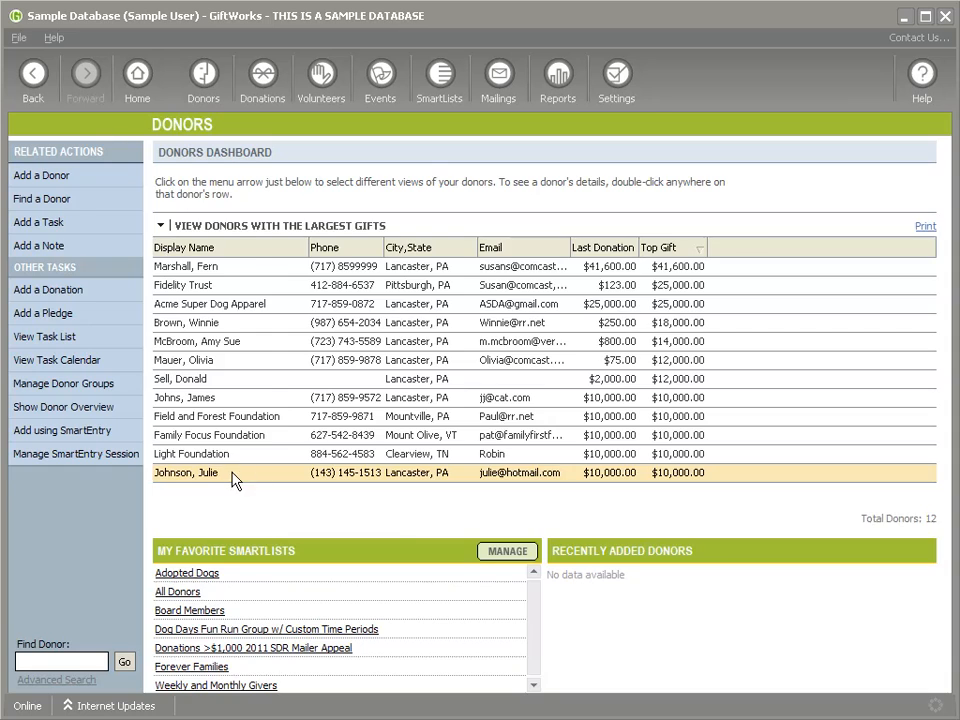
pyautogui.doubleClick(234, 478)
pyautogui.click(625, 246)
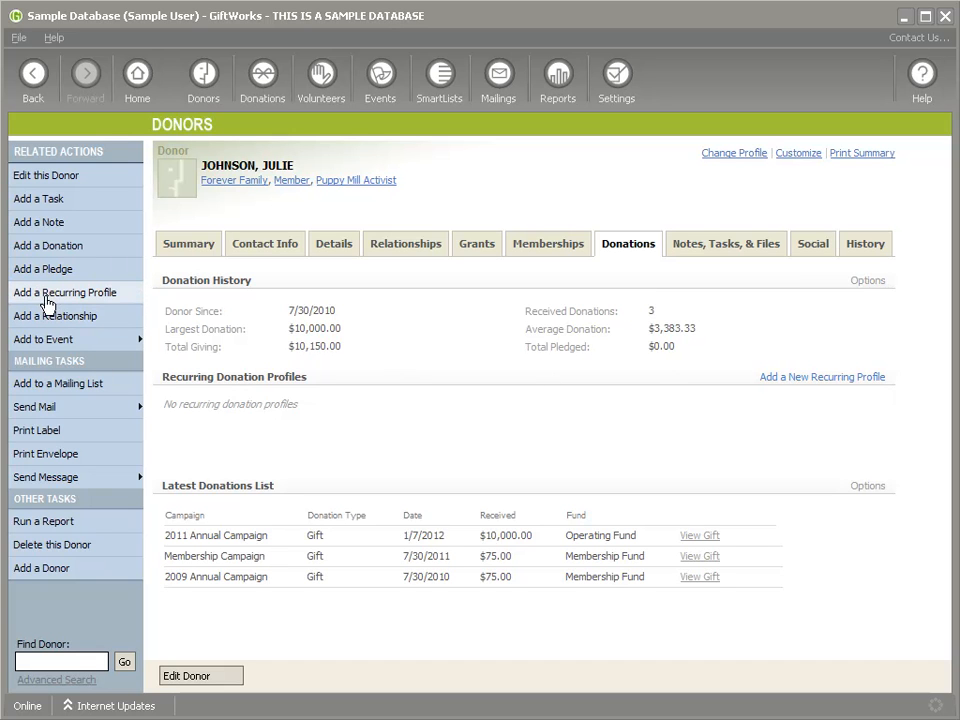
pyautogui.click(104, 293)
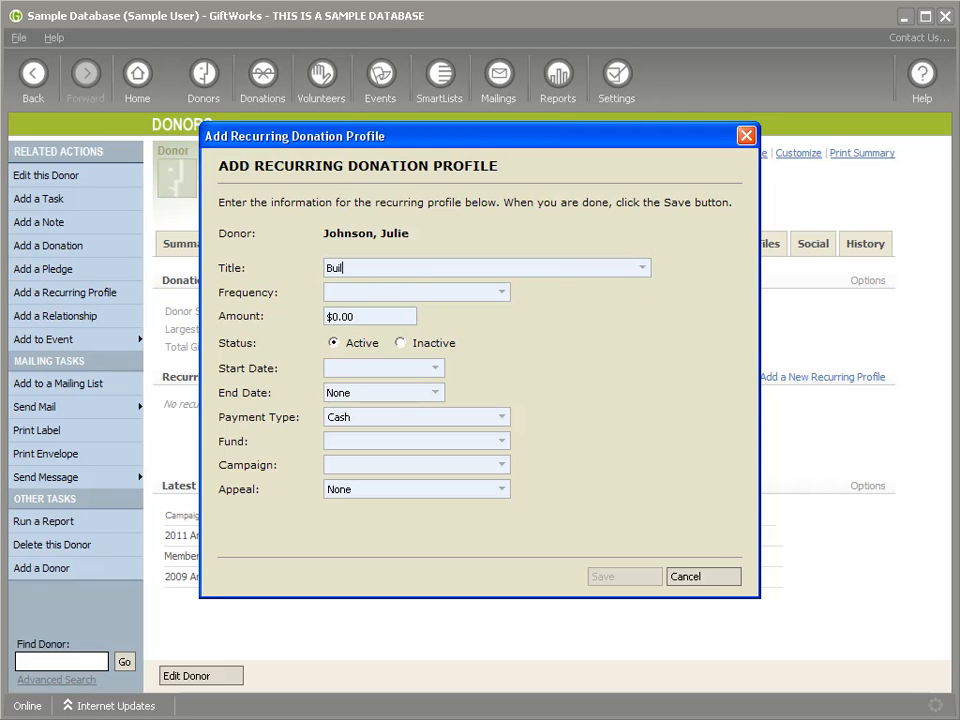
# Step: Set the Building Program profile to Monthly, $100 amount, and Inactive status
pyautogui.press('Tab')
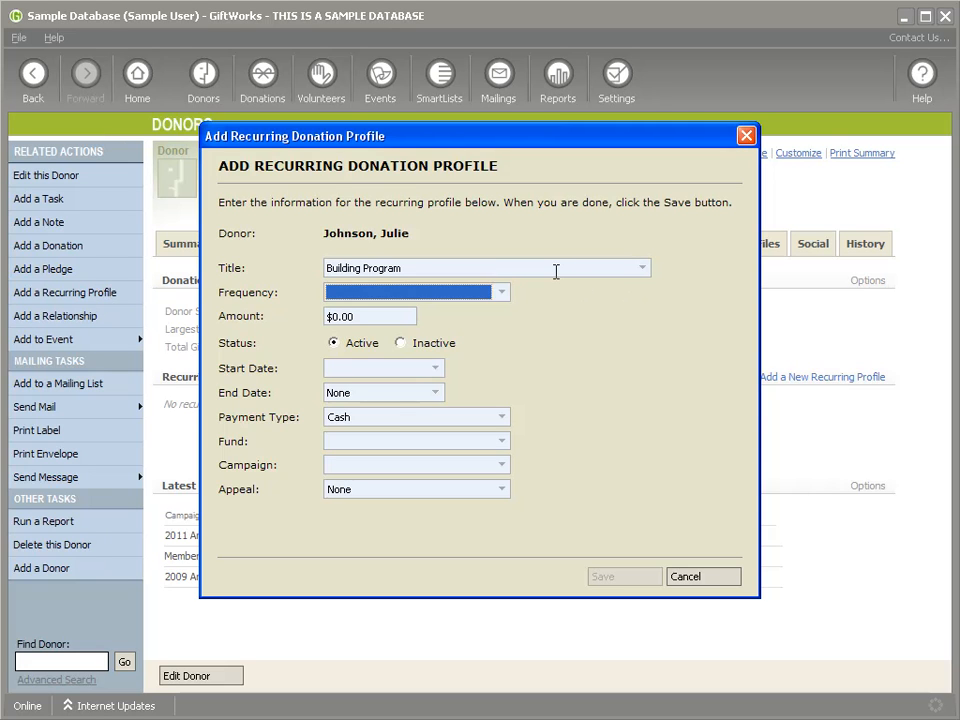
pyautogui.click(502, 292)
pyautogui.click(503, 292)
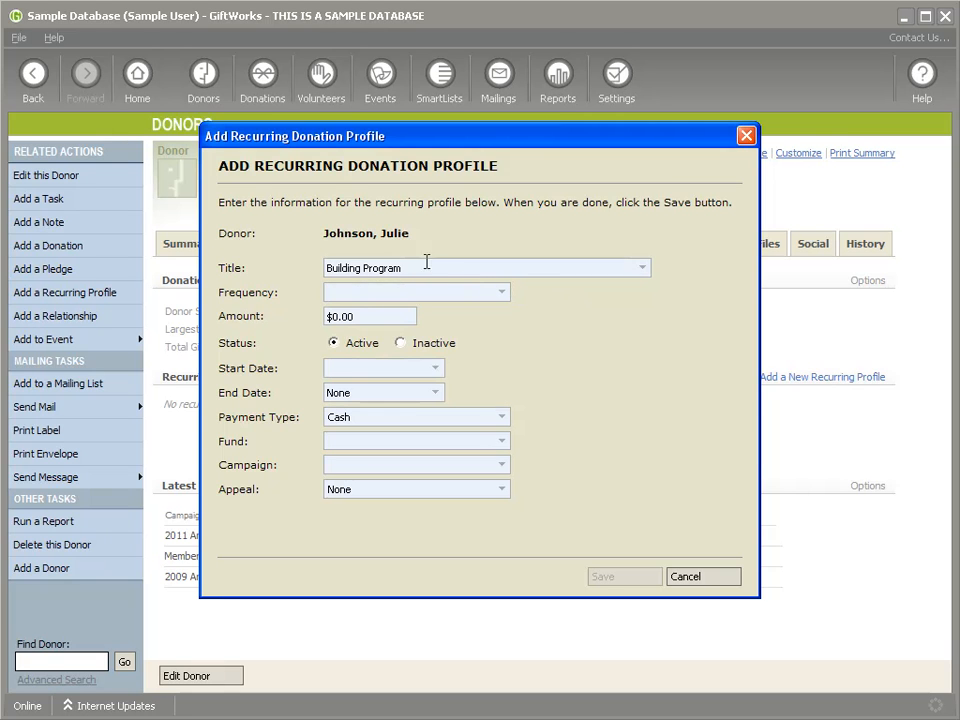
pyautogui.moveTo(422, 267); pyautogui.dragTo(328, 267)
pyautogui.click(503, 292)
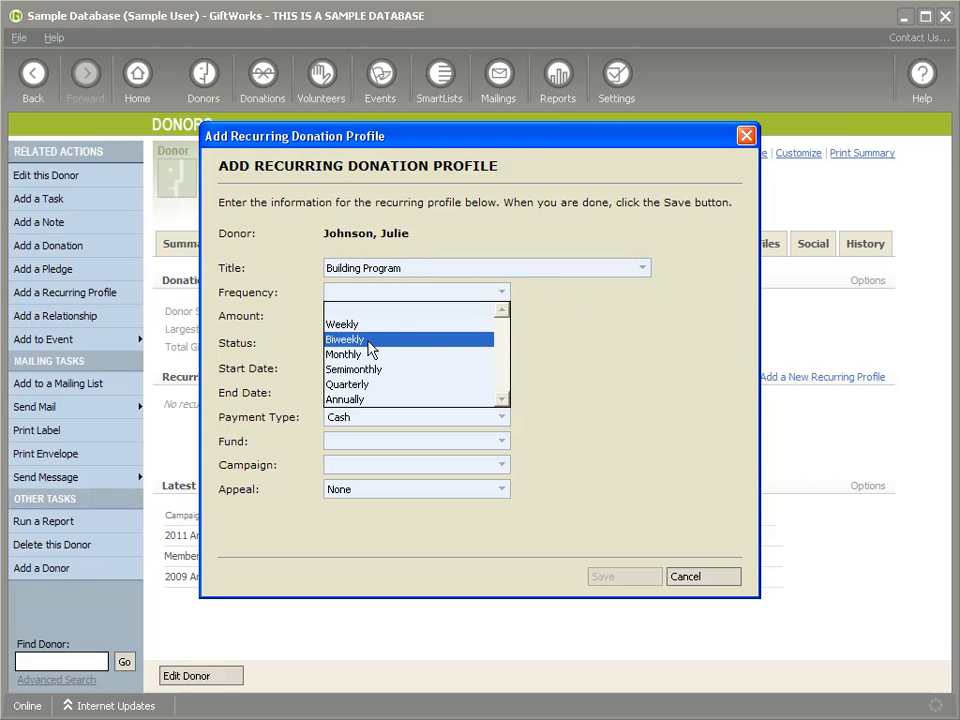
pyautogui.click(378, 356)
pyautogui.press('Tab')
pyautogui.write('100')
pyautogui.click(335, 344)
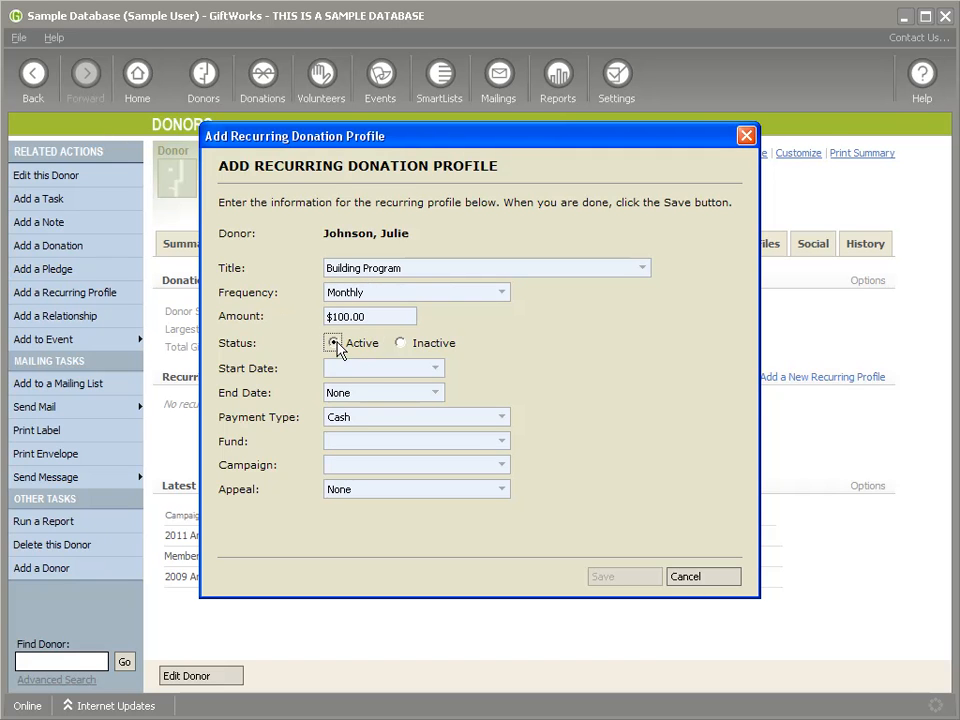
pyautogui.click(400, 344)
pyautogui.click(334, 344)
pyautogui.click(400, 343)
# Step: Set start 9/1/2013, Check, Facilities Fund, General Care Campaign, Board Leadership Event, and save
pyautogui.click(432, 369)
pyautogui.click(350, 487)
pyautogui.click(378, 393)
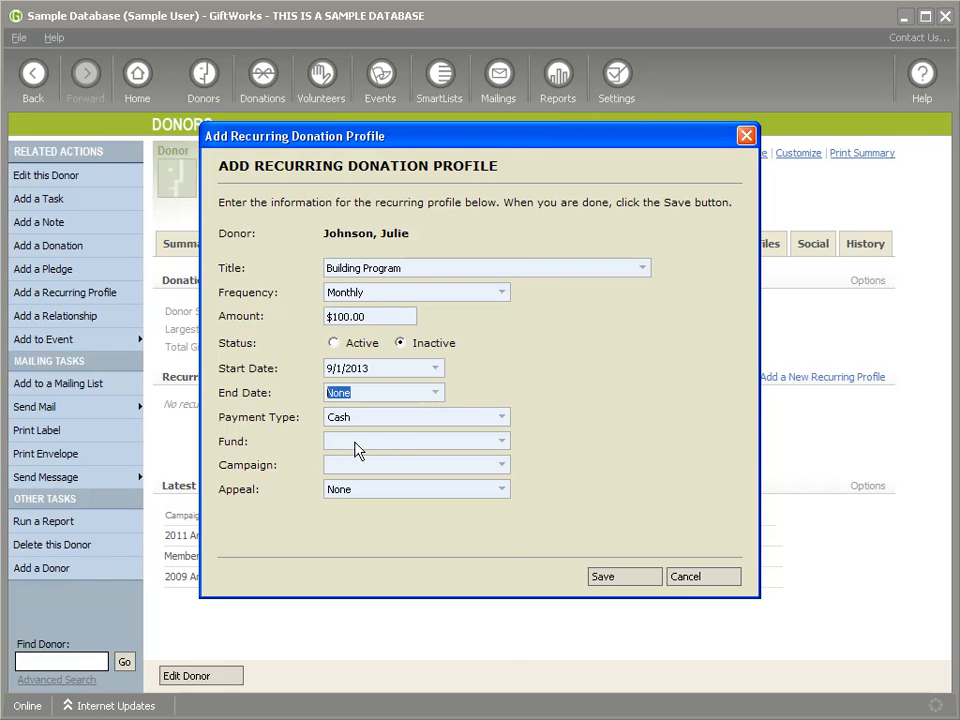
pyautogui.click(482, 420)
pyautogui.click(388, 462)
pyautogui.click(354, 443)
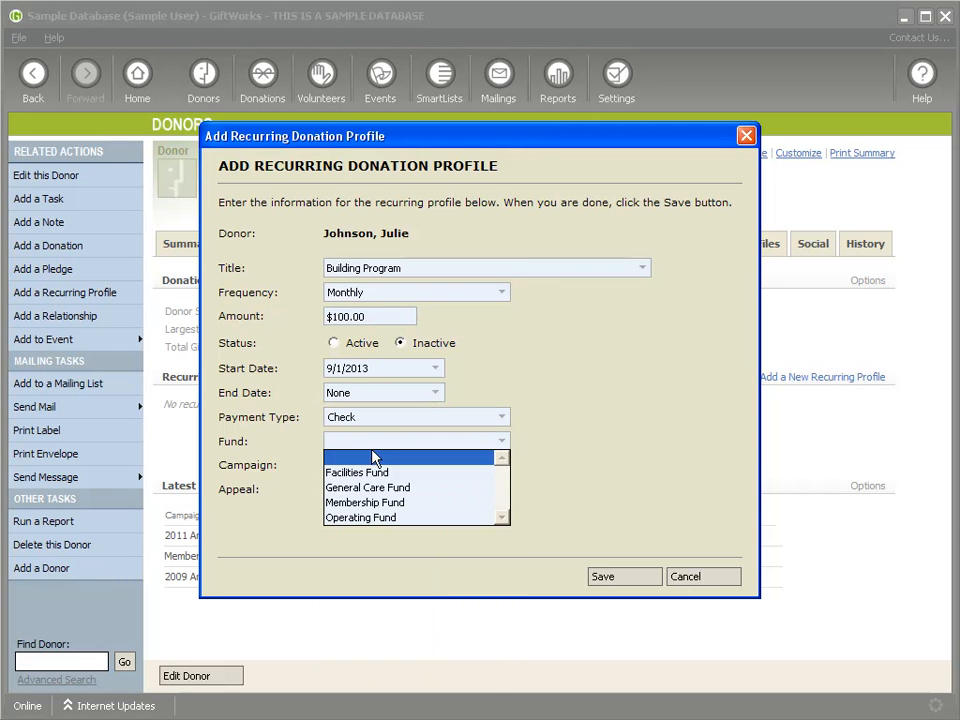
pyautogui.click(452, 466)
pyautogui.click(452, 466)
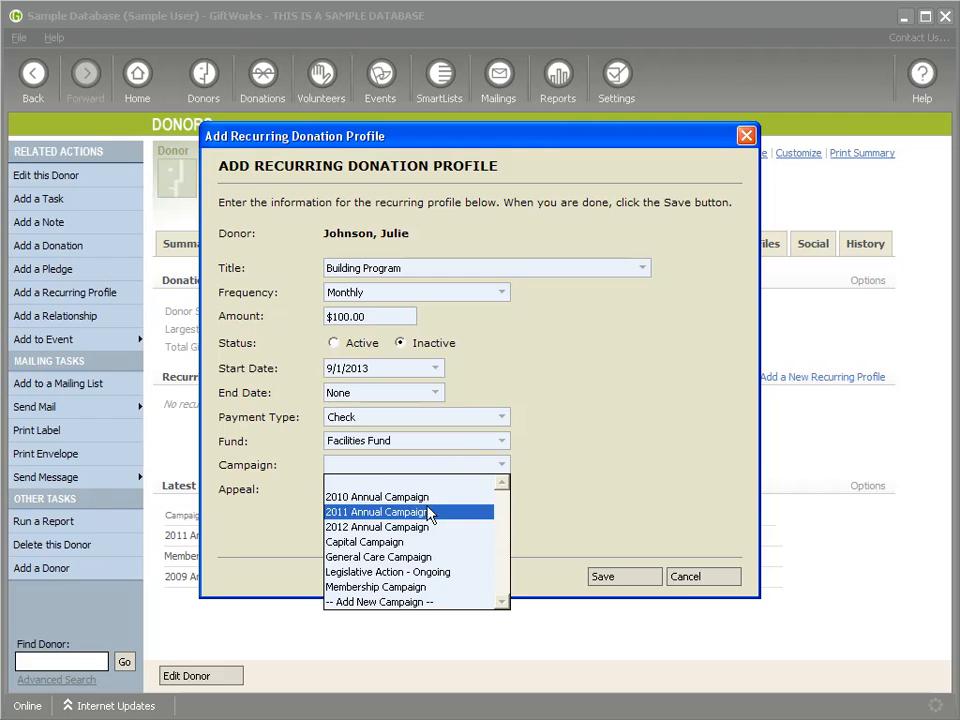
pyautogui.click(420, 556)
pyautogui.click(410, 489)
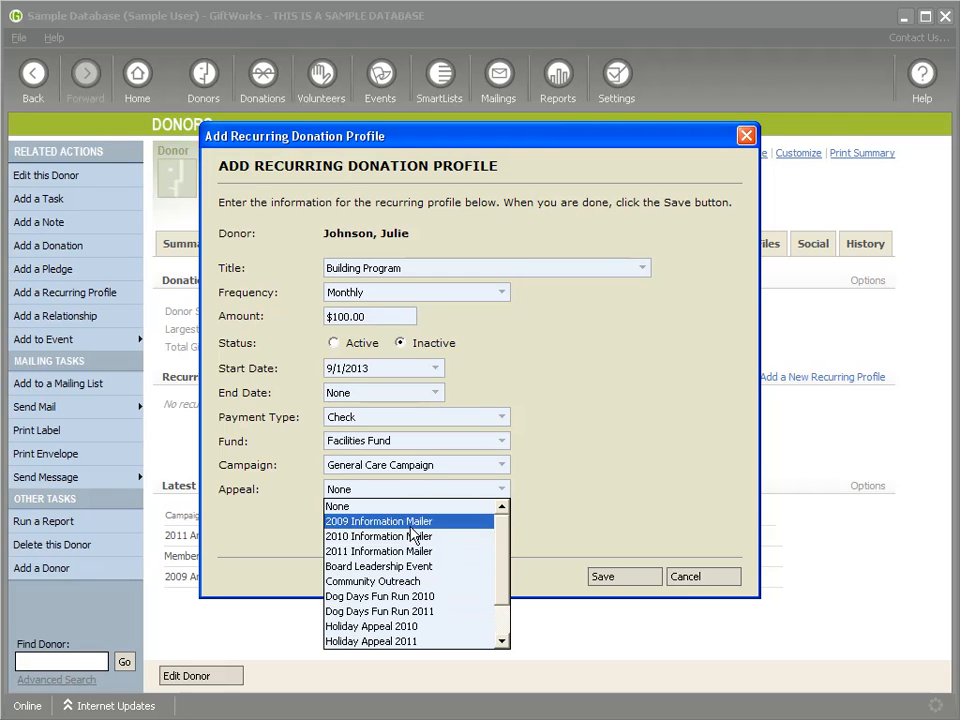
pyautogui.click(381, 568)
pyautogui.click(630, 578)
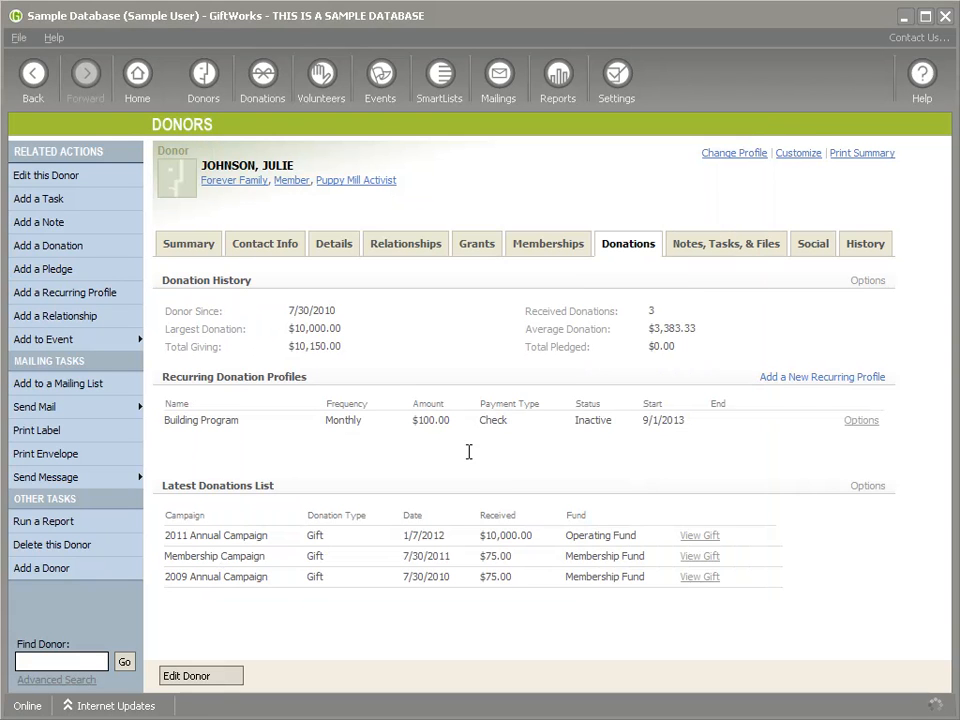
# Step: Highlight the new Building Program recurring profile's details in its row
pyautogui.moveTo(167, 423); pyautogui.dragTo(737, 421)
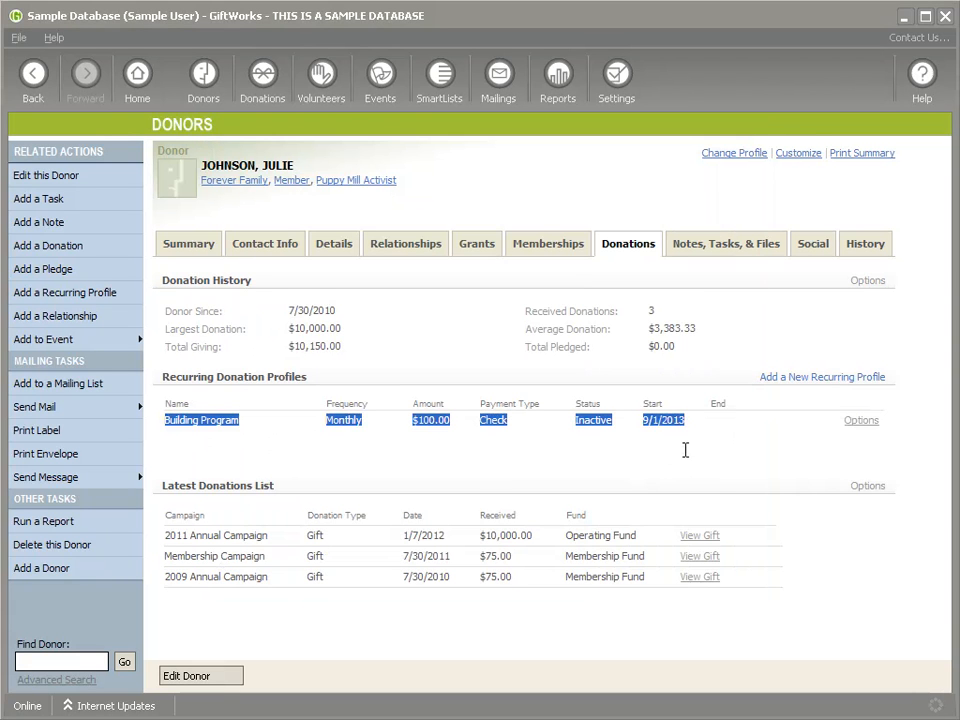
pyautogui.click(713, 444)
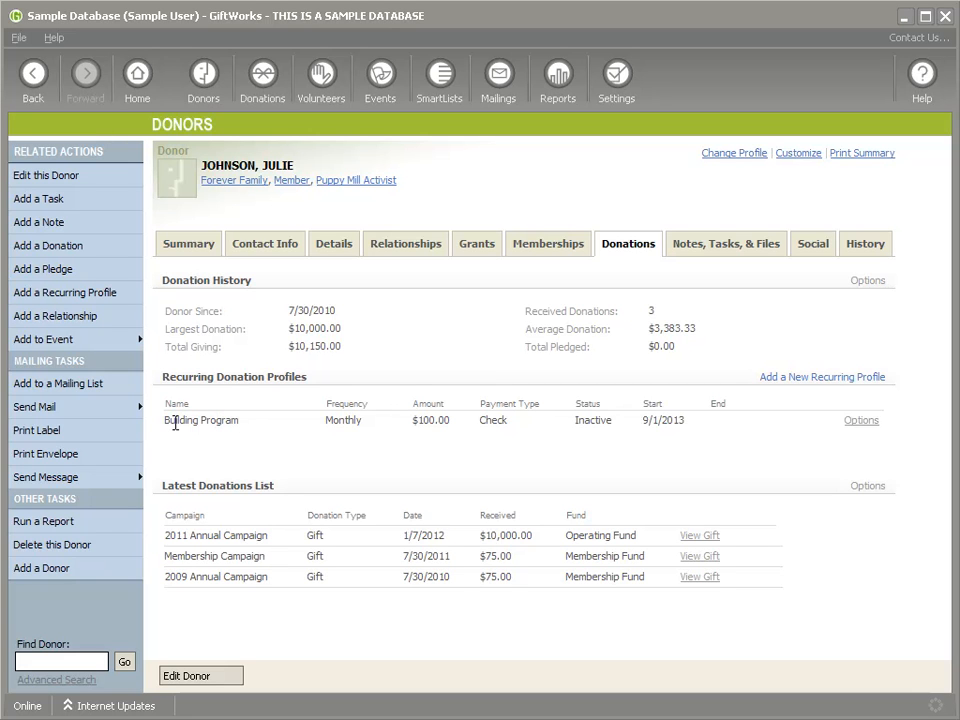
pyautogui.moveTo(178, 424); pyautogui.dragTo(626, 426)
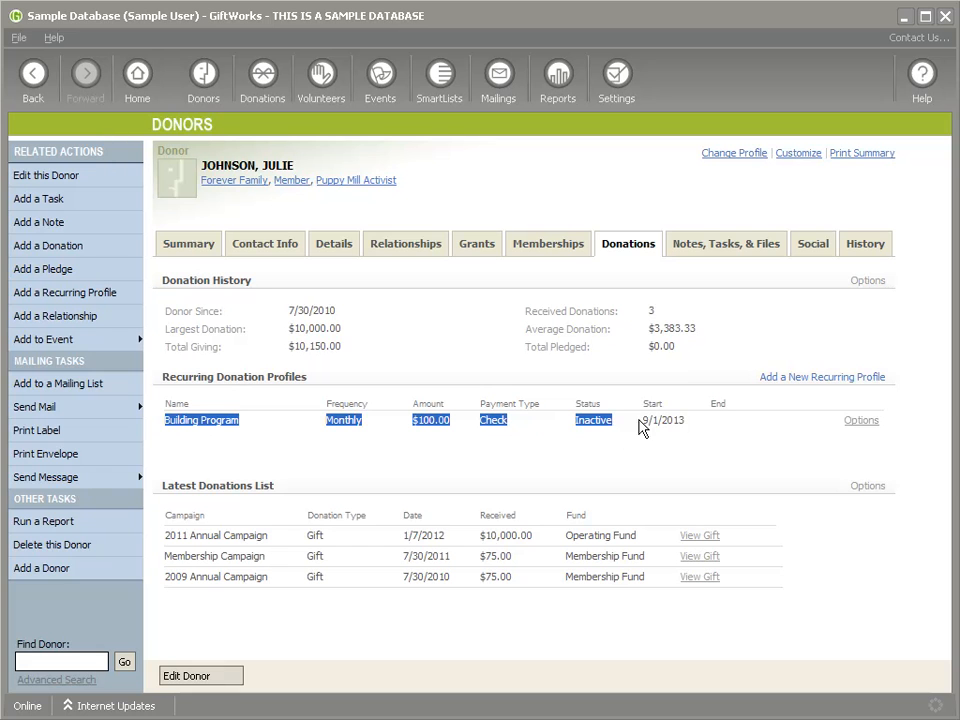
# Step: Set the Building Program recurring profile to Active, save it, then go to SmartLists
pyautogui.click(862, 421)
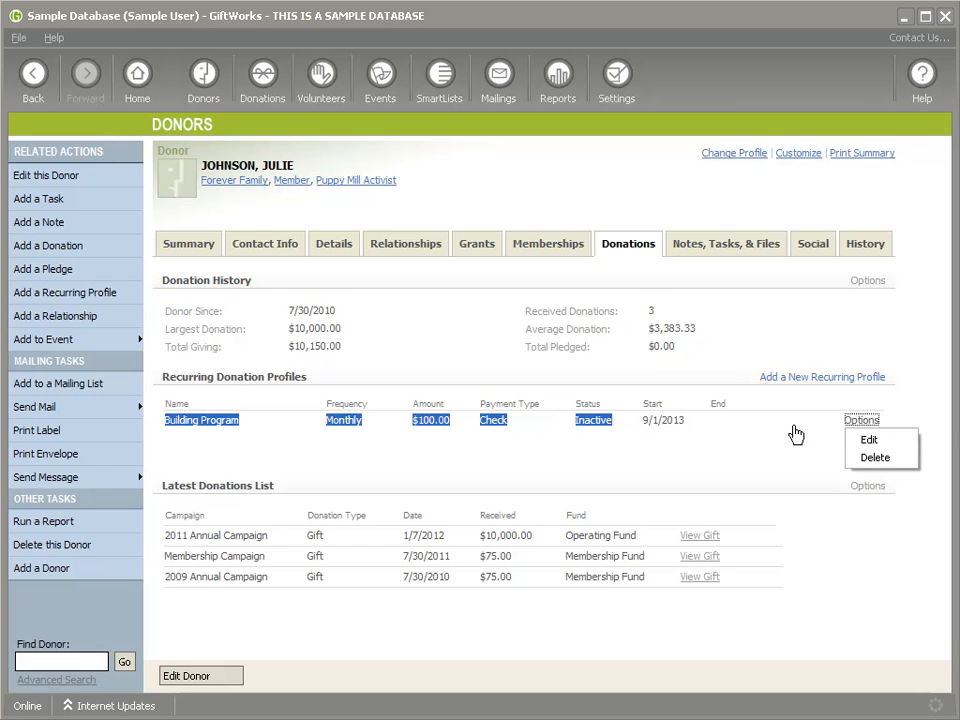
pyautogui.click(874, 439)
pyautogui.click(309, 316)
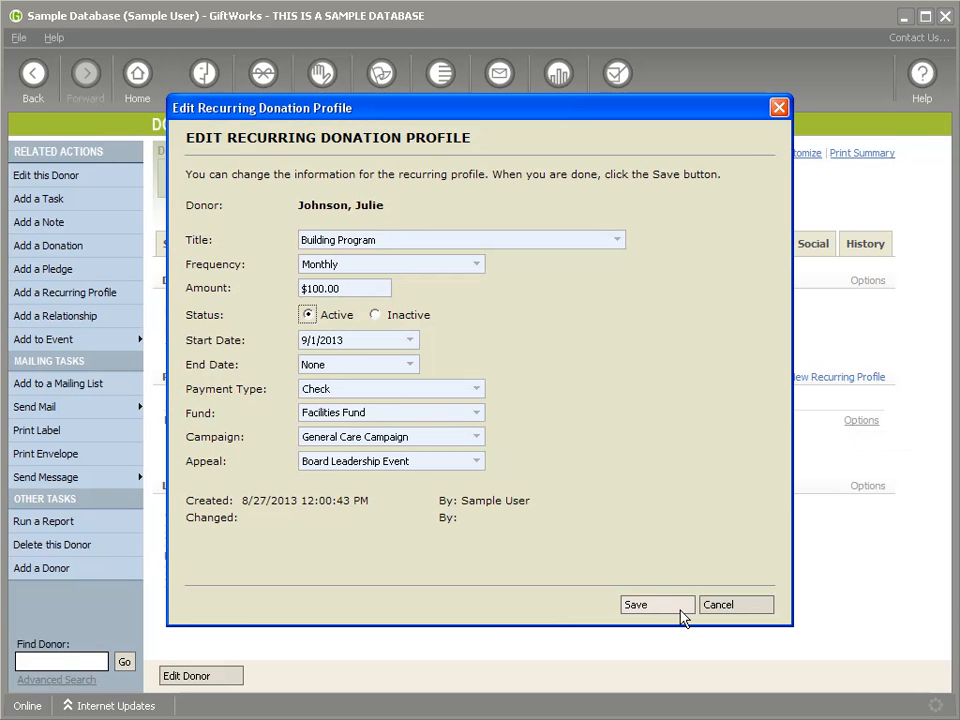
pyautogui.click(650, 605)
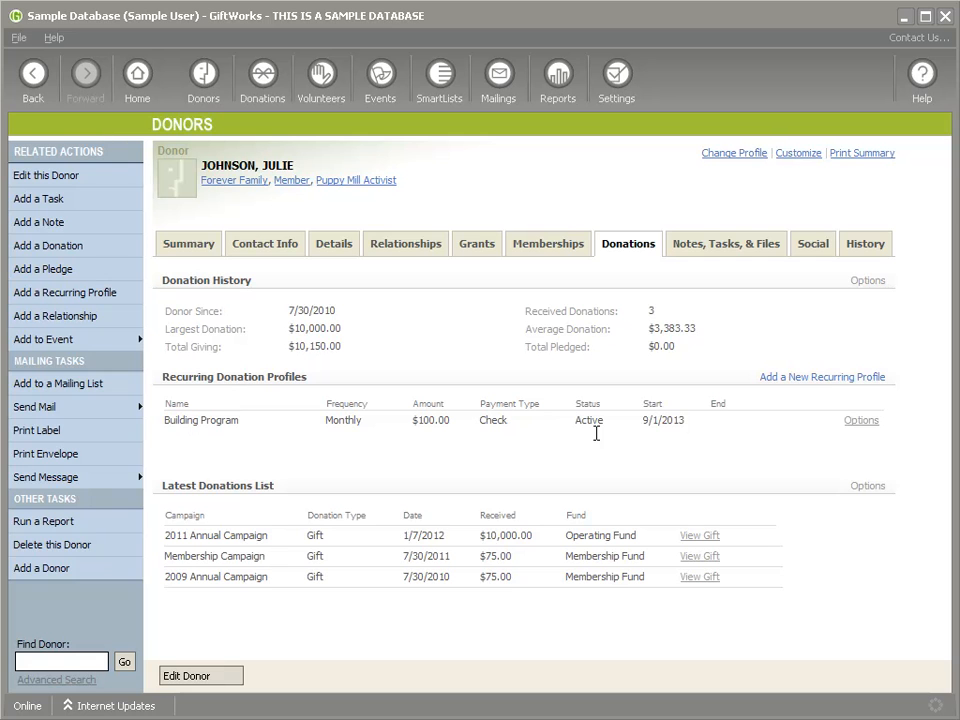
pyautogui.click(439, 75)
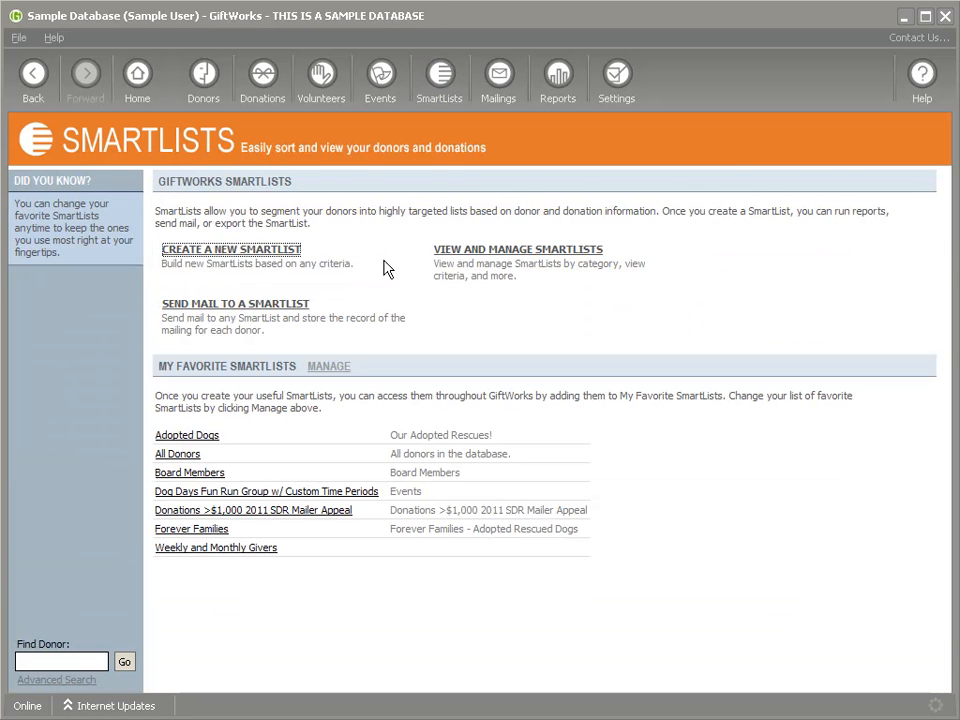
# Step: Create a Donors SmartList filtered on Any Recurring Profile Frequency = Monthly, returning 3 donors
pyautogui.click(206, 250)
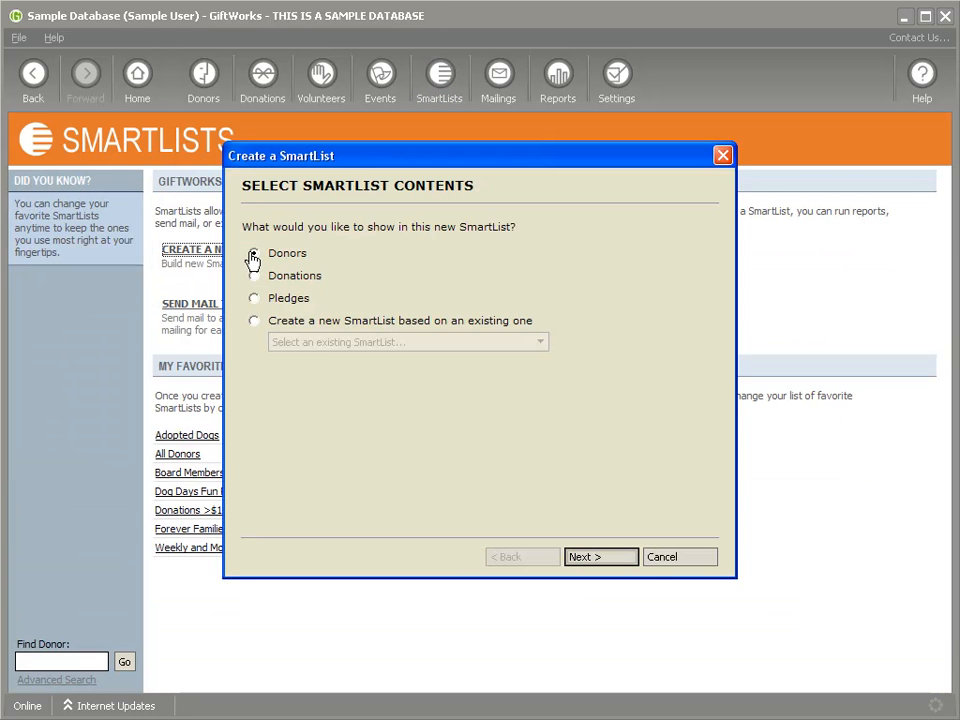
pyautogui.click(602, 561)
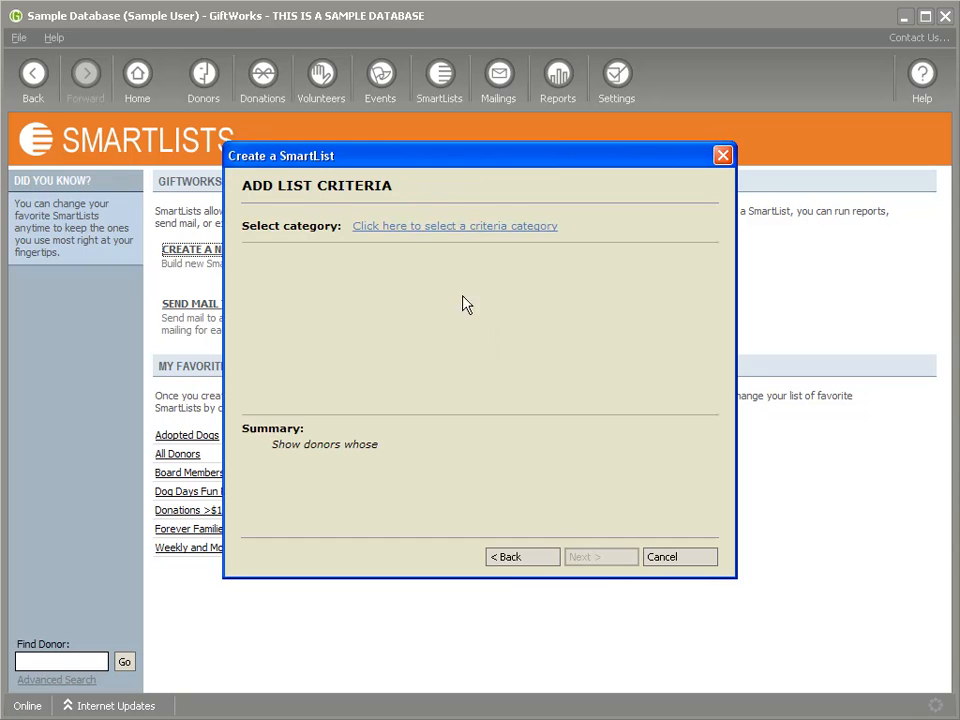
pyautogui.click(420, 230)
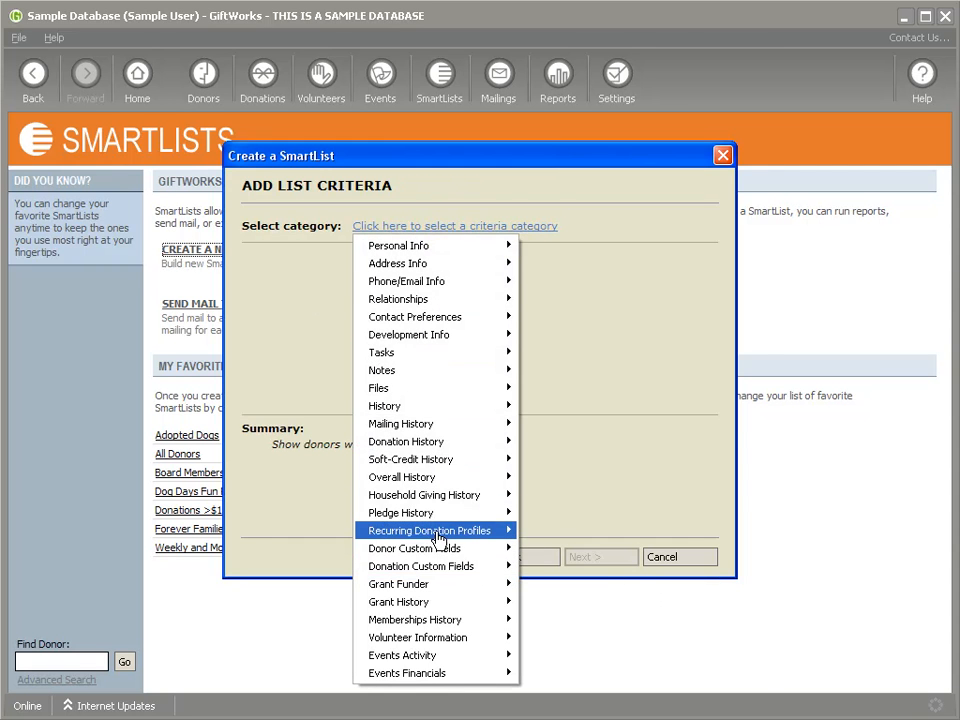
pyautogui.moveTo(437, 539)
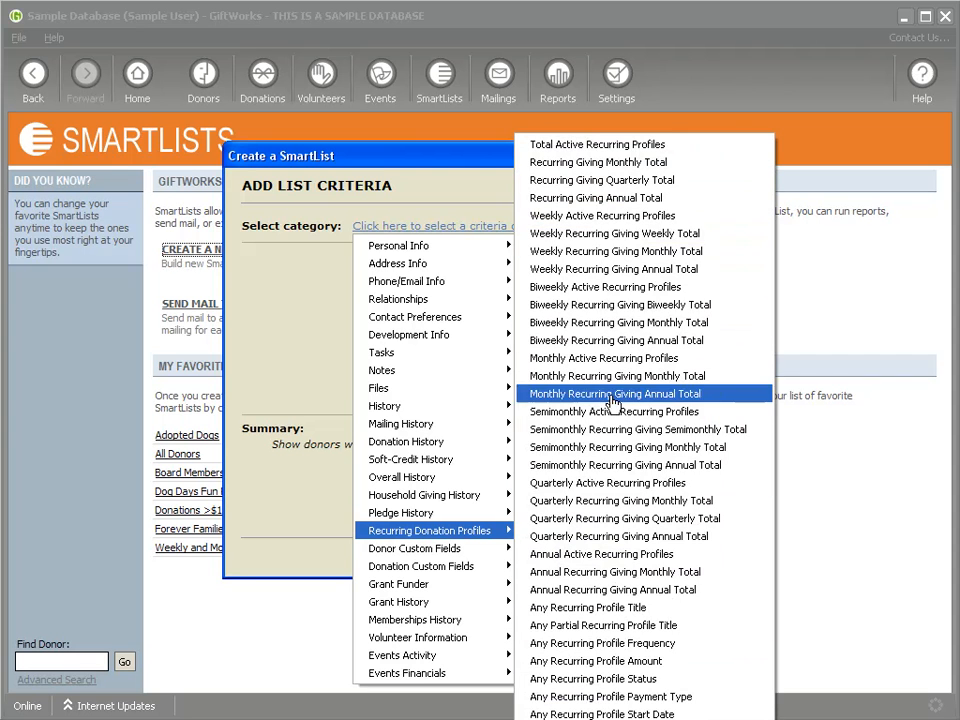
pyautogui.click(580, 643)
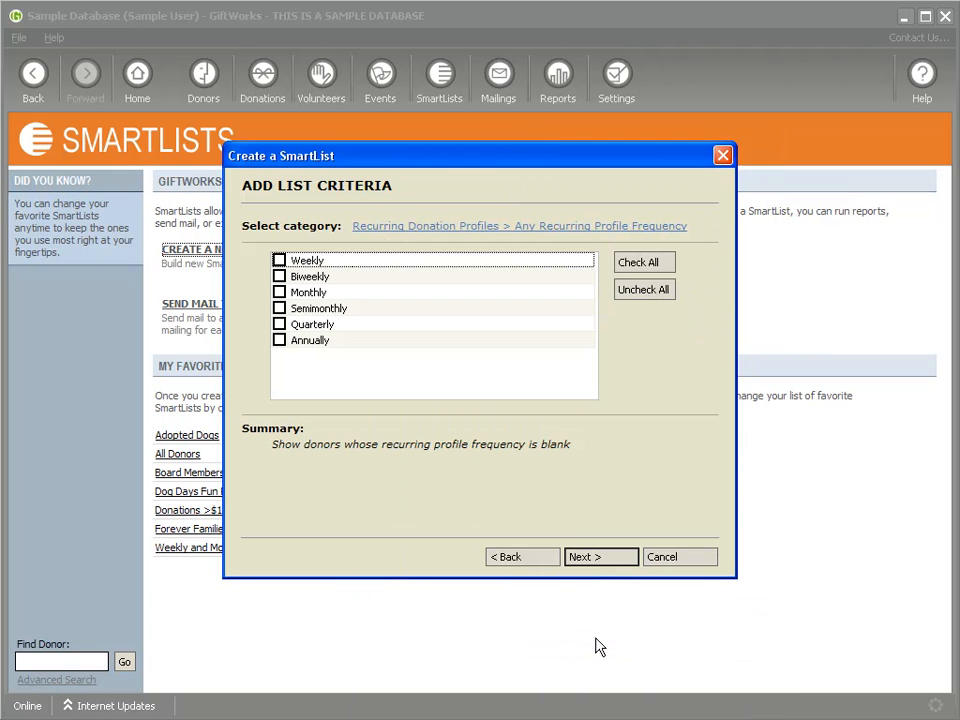
pyautogui.click(280, 293)
pyautogui.click(594, 563)
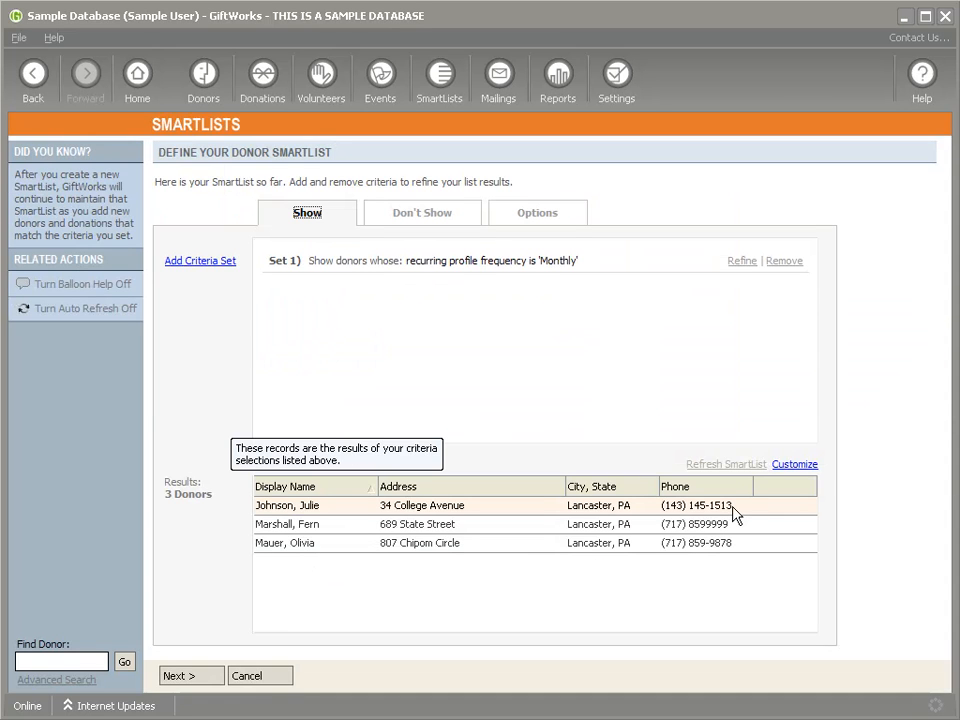
# Step: Browse the result columns without changes, then select the 'Untitled' placeholder name on the save page
pyautogui.click(795, 464)
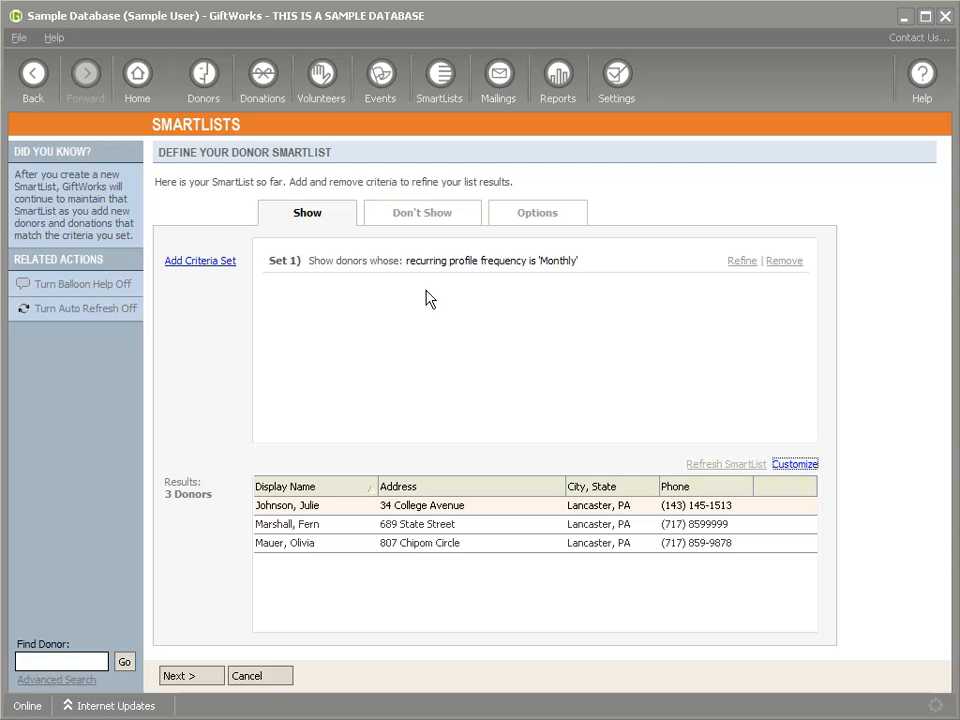
pyautogui.moveTo(612, 309); pyautogui.dragTo(602, 392)
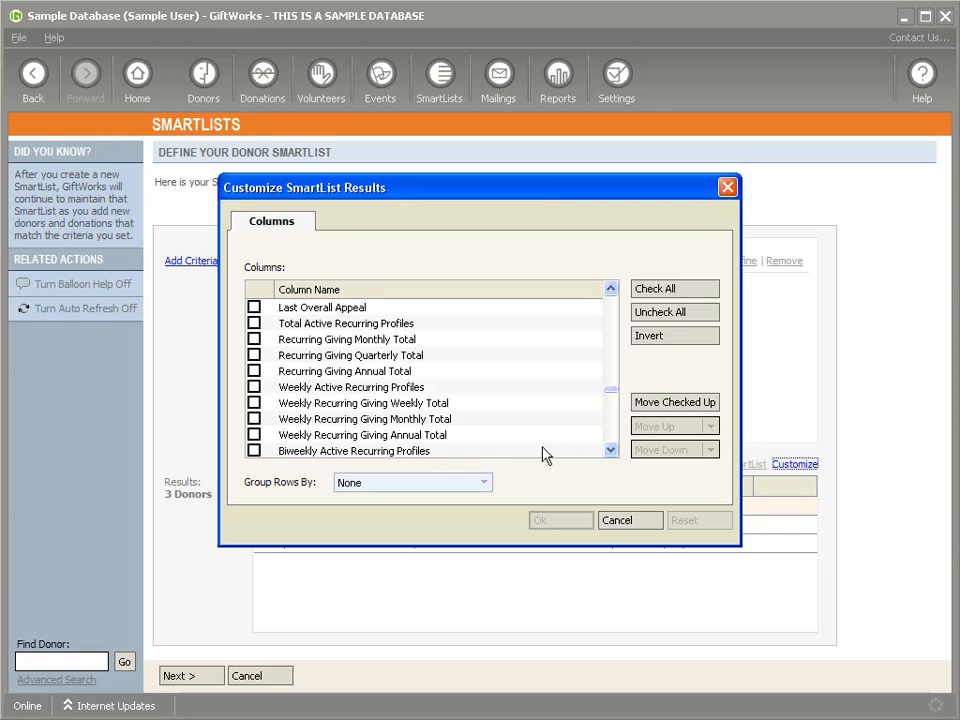
pyautogui.click(611, 451)
pyautogui.scroll(-3, 611, 451)
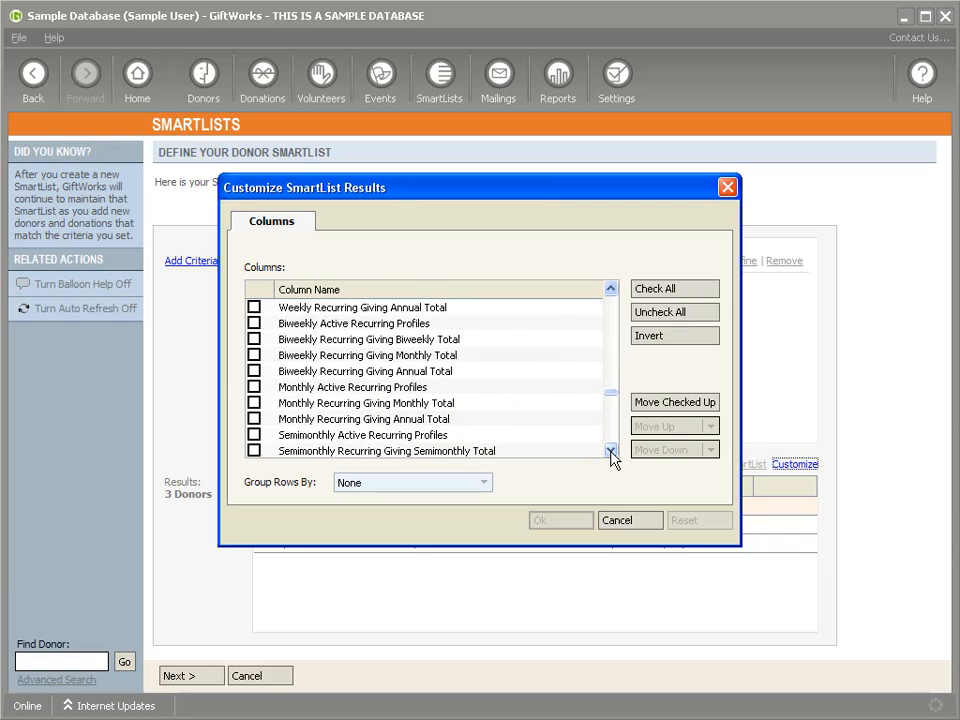
pyautogui.click(620, 520)
pyautogui.click(192, 676)
pyautogui.moveTo(320, 227); pyautogui.dragTo(255, 222)
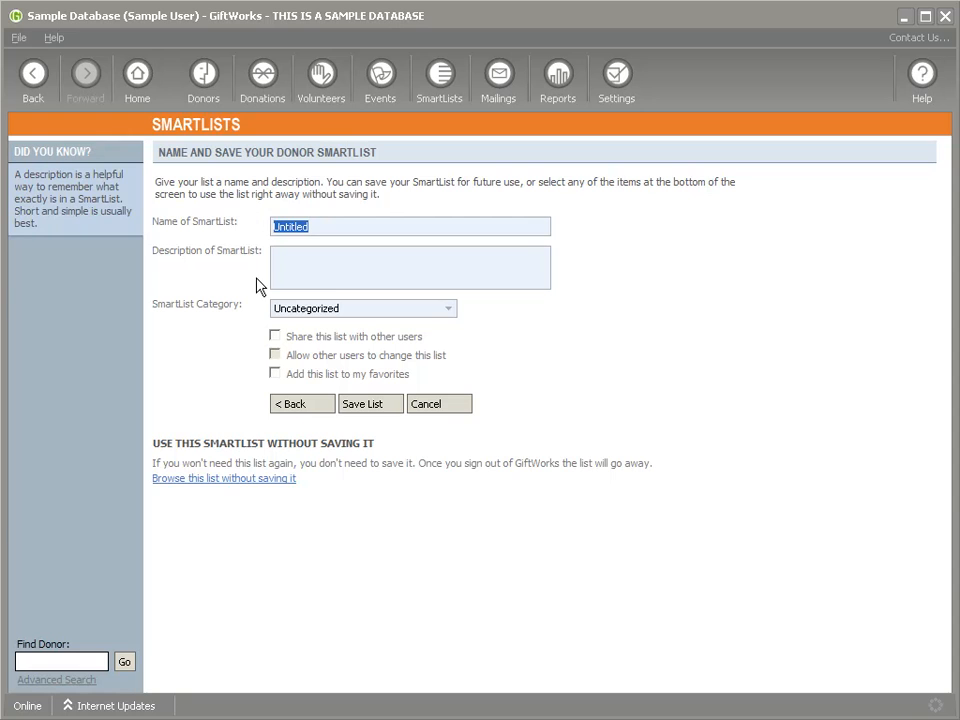
# Step: Save the SmartList as 'Monthly Givers' and open the Donation Reports list
pyautogui.write('Monthly Givers')
pyautogui.click(385, 408)
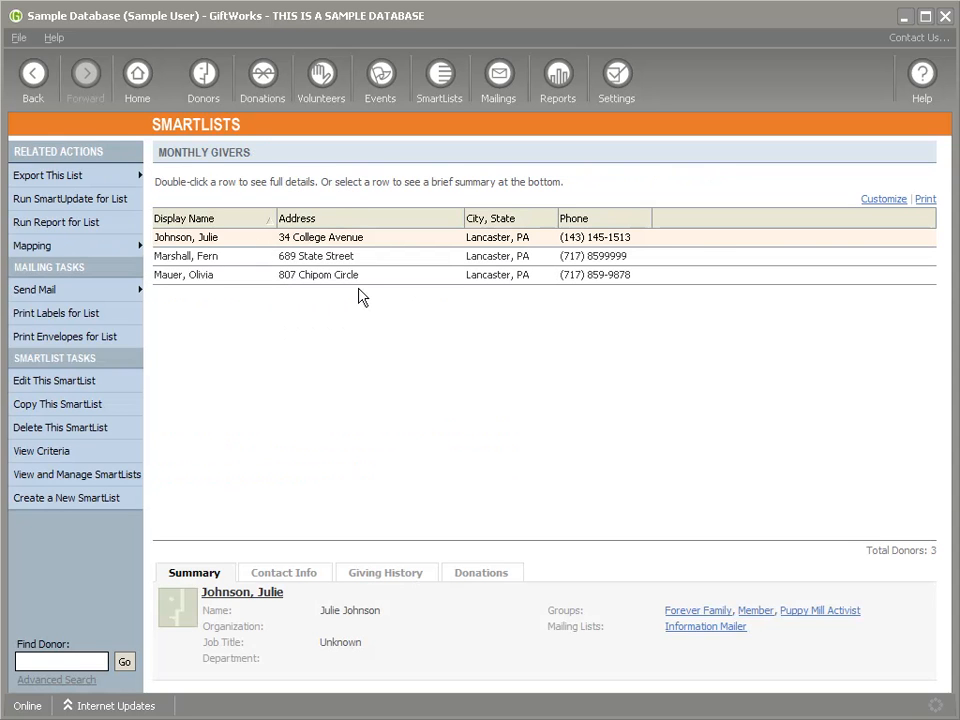
pyautogui.click(558, 93)
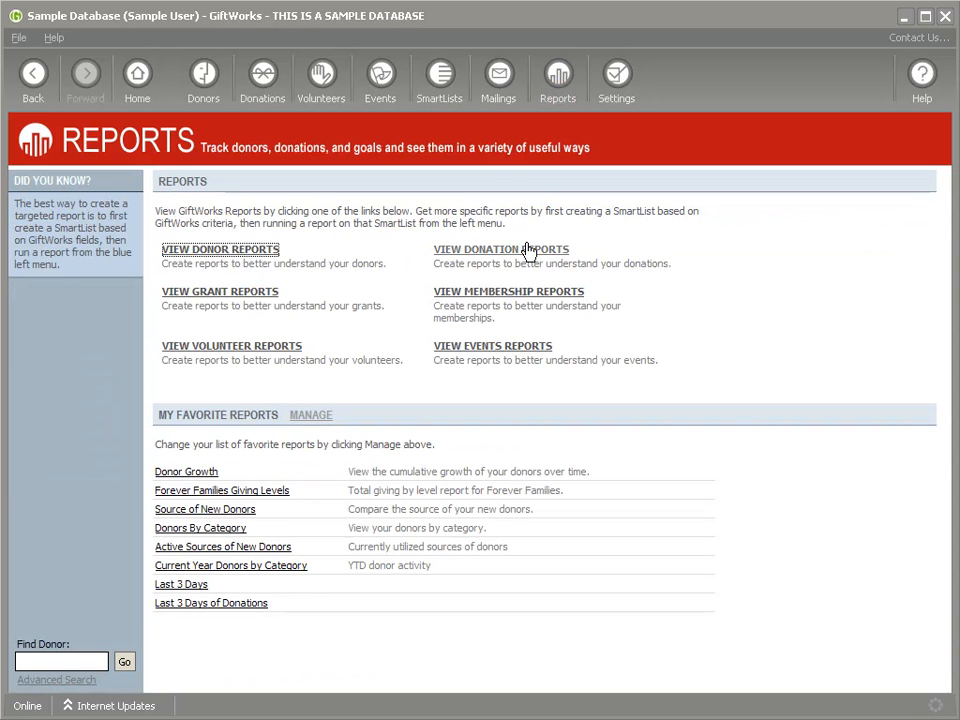
pyautogui.click(489, 259)
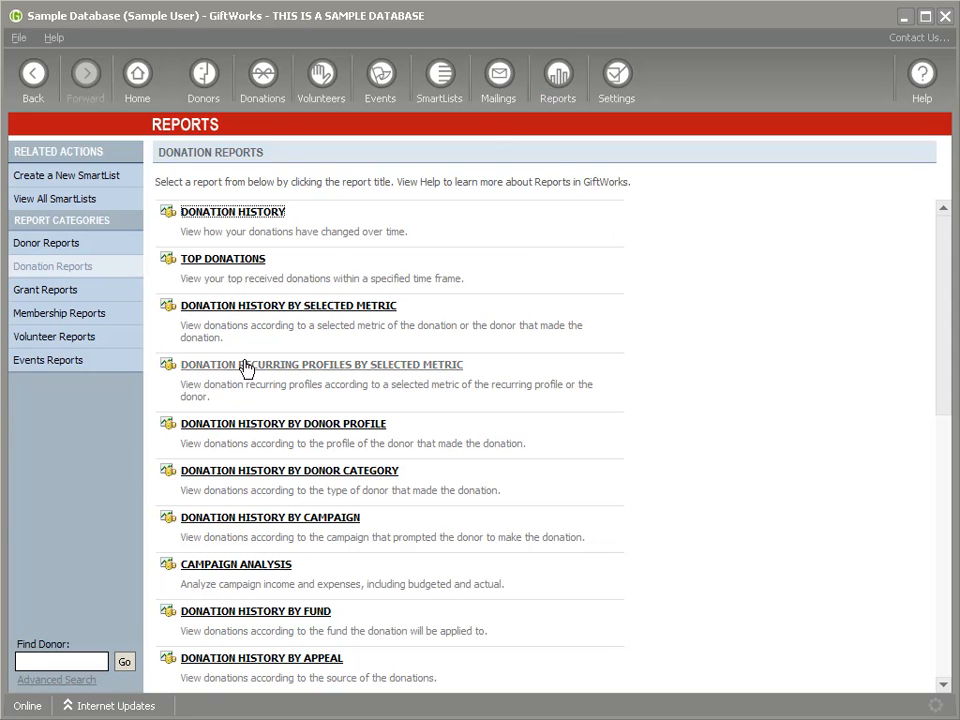
# Step: Open Donation Recurring Profiles by Selected Metric, review Frequency, and include only Active profiles
pyautogui.click(340, 369)
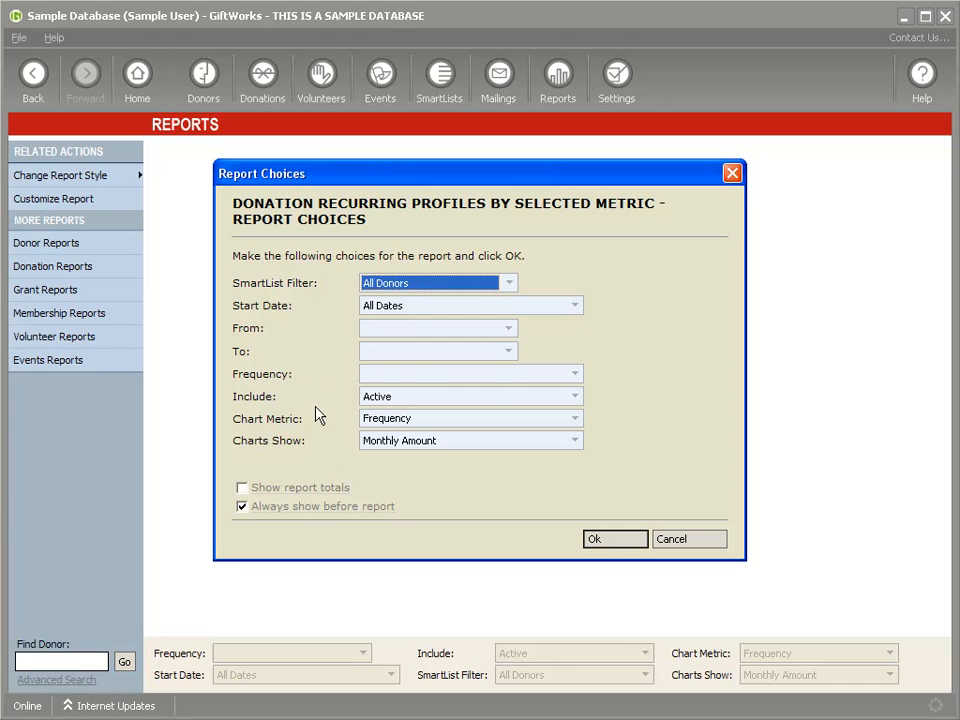
pyautogui.click(577, 377)
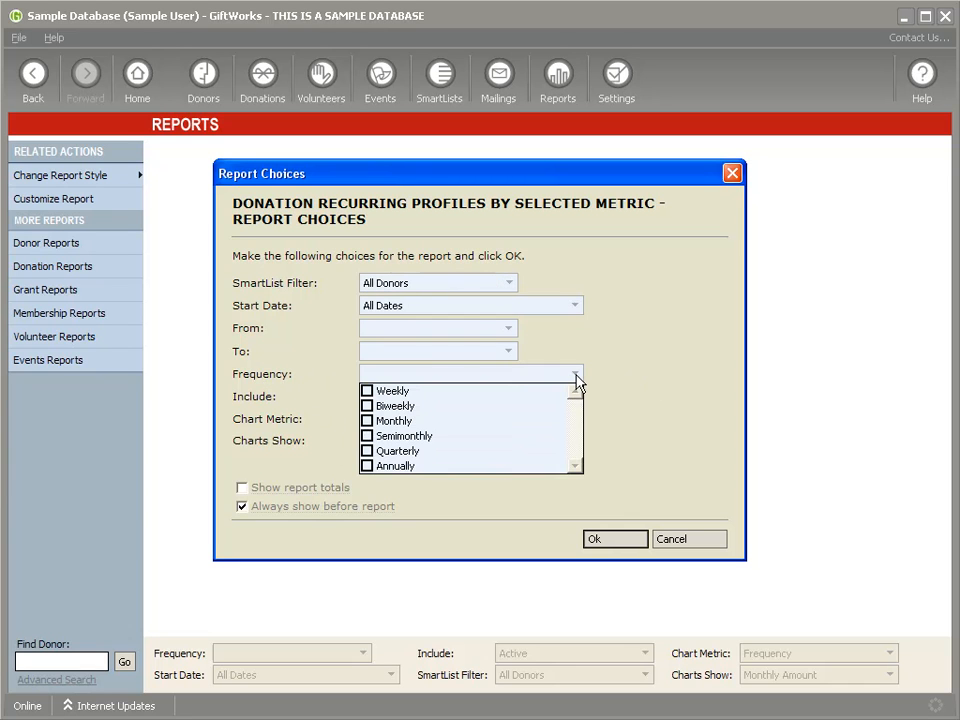
pyautogui.click(576, 376)
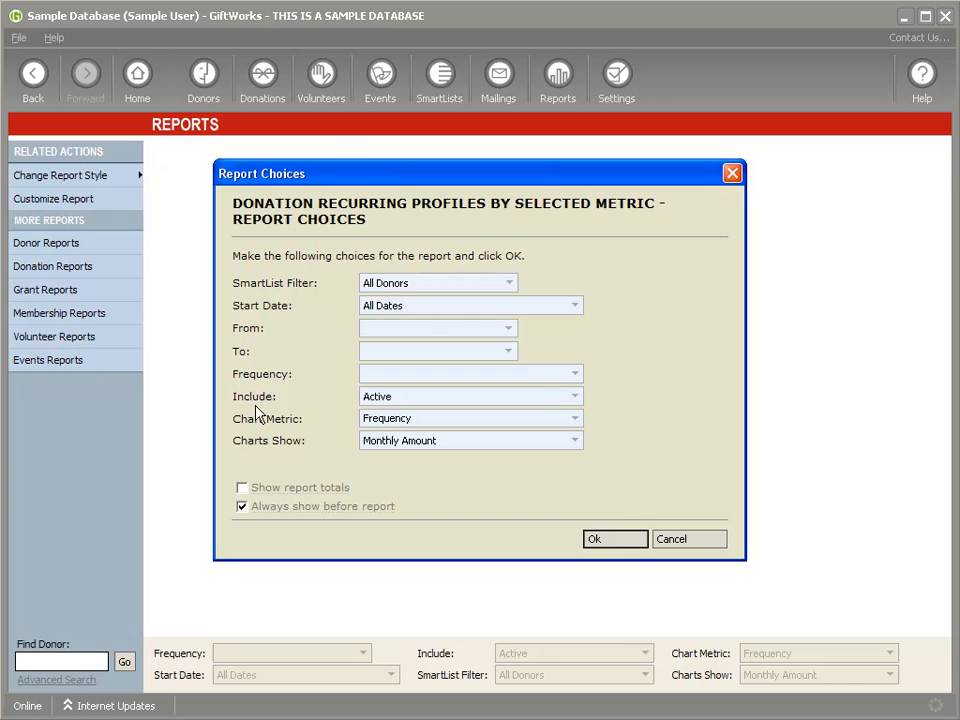
pyautogui.click(576, 398)
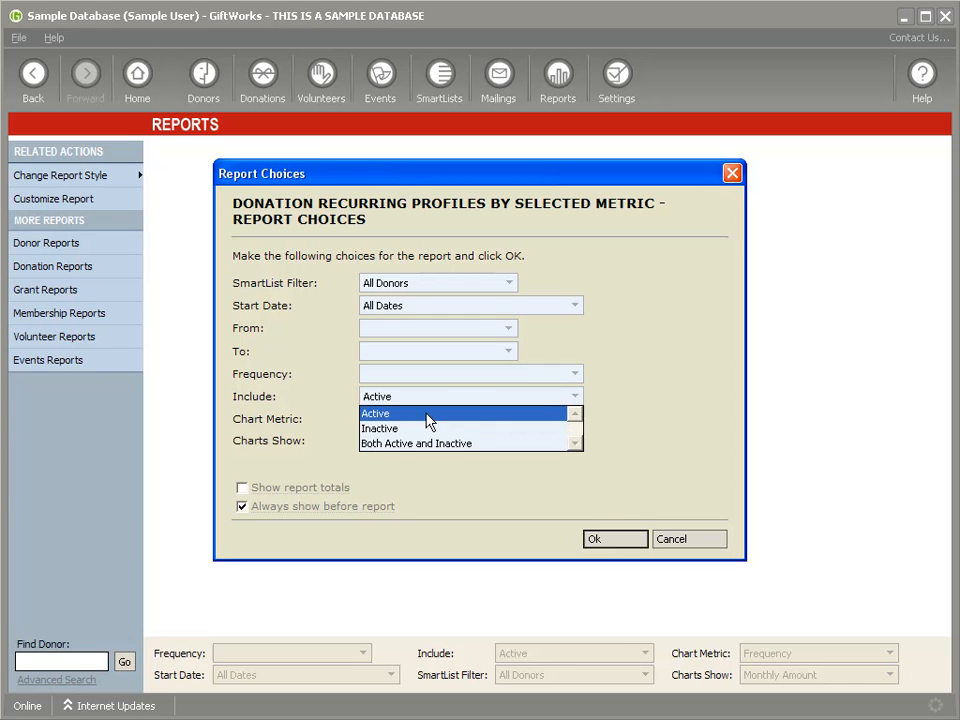
pyautogui.click(388, 412)
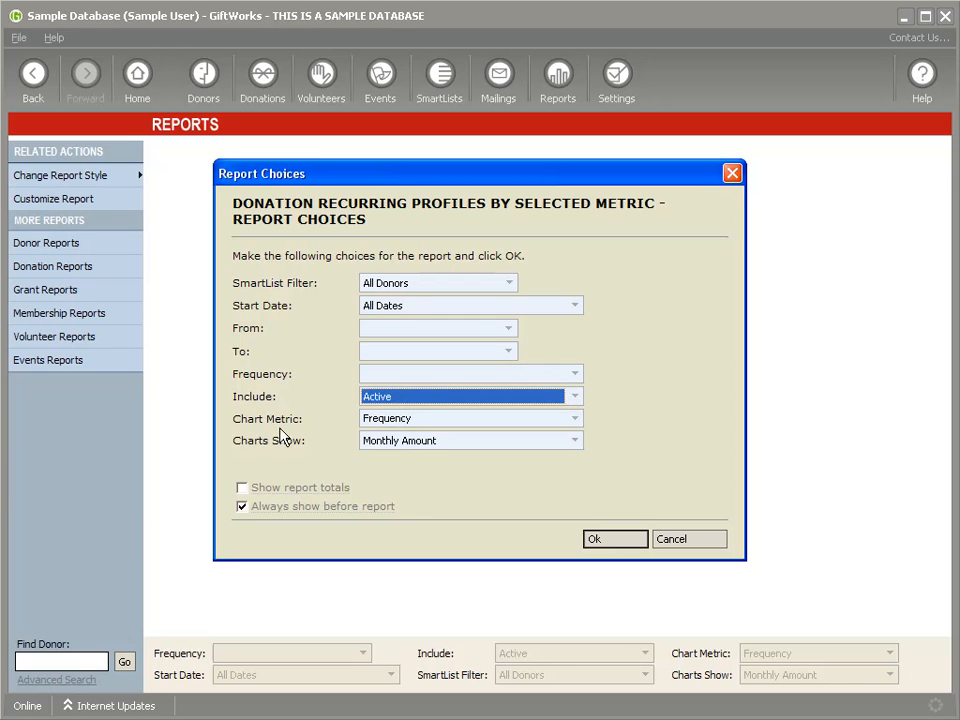
# Step: Keep Chart Metric as Frequency and Charts Show as Monthly Amount, then run the report
pyautogui.click(576, 424)
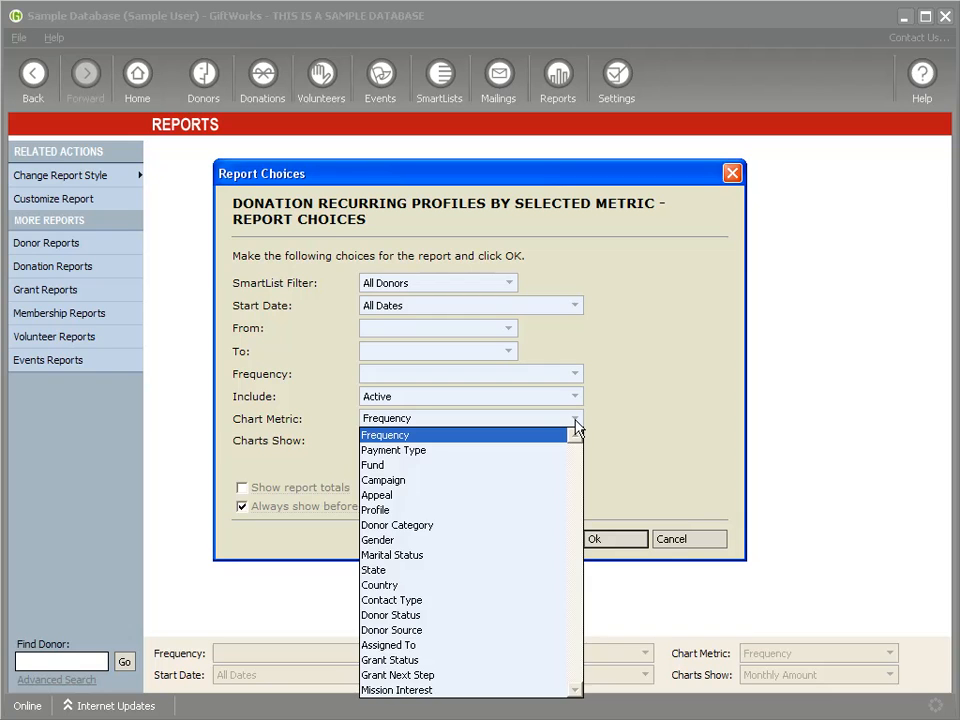
pyautogui.click(576, 424)
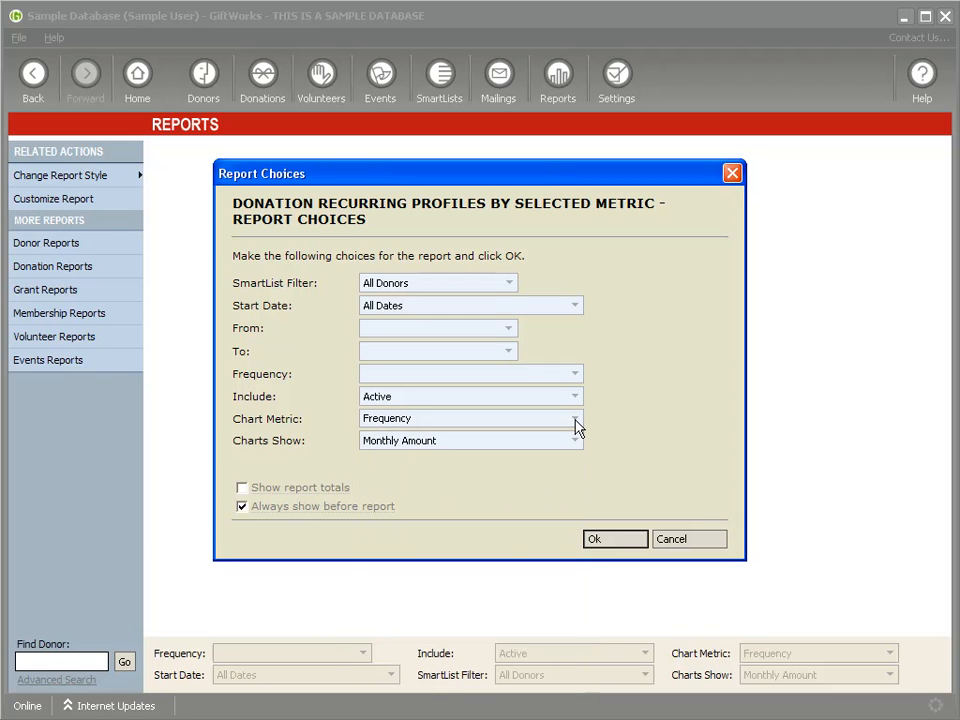
pyautogui.click(576, 424)
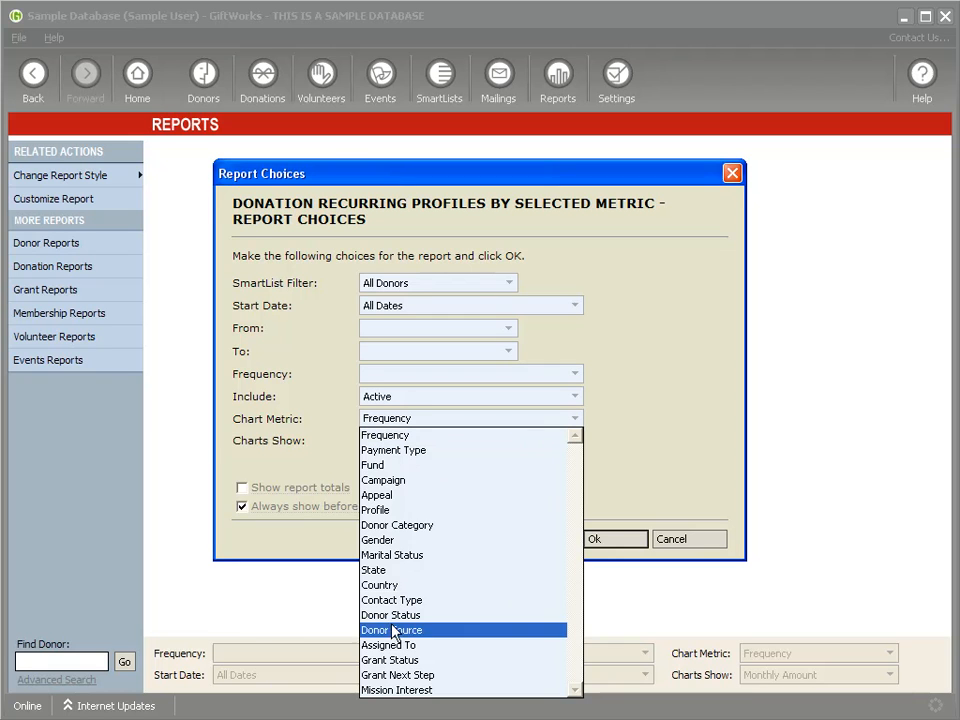
pyautogui.click(366, 435)
pyautogui.click(574, 442)
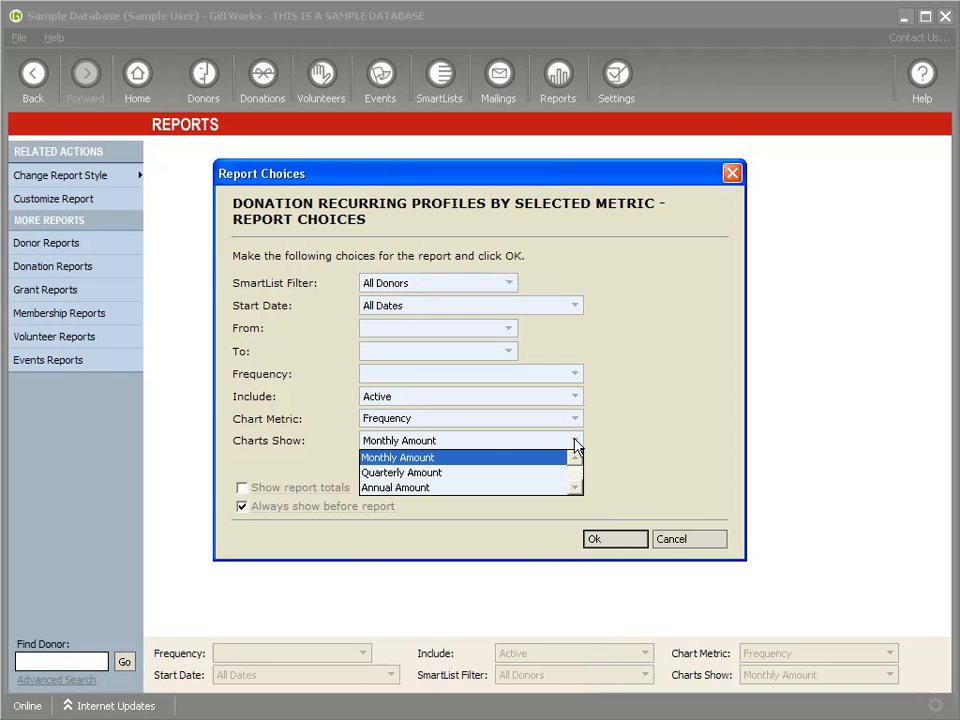
pyautogui.click(378, 447)
pyautogui.click(401, 447)
pyautogui.click(392, 457)
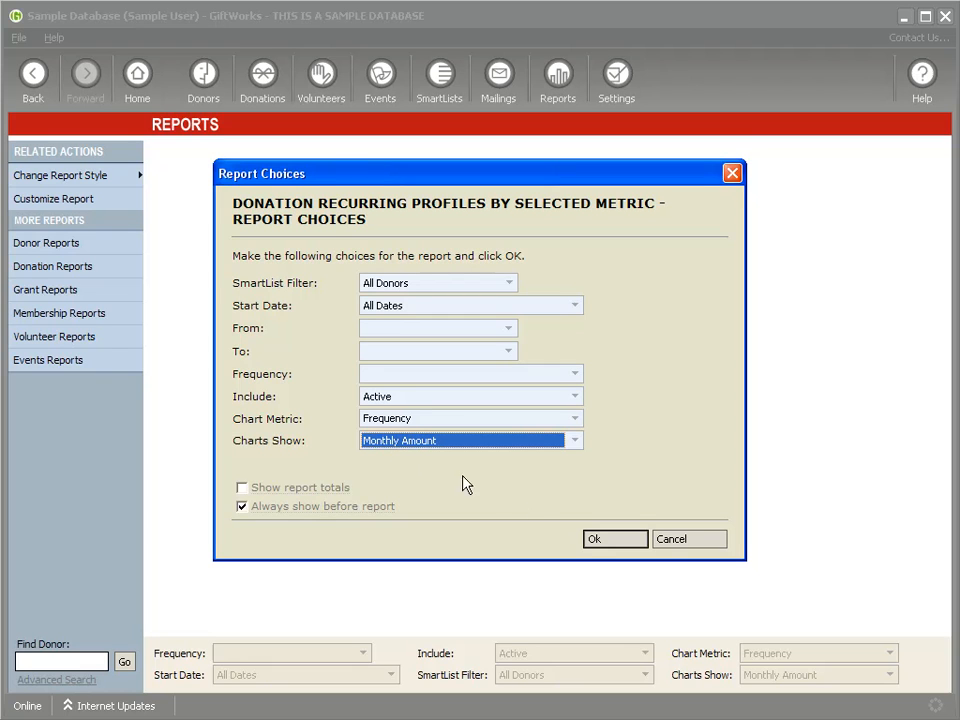
pyautogui.click(614, 542)
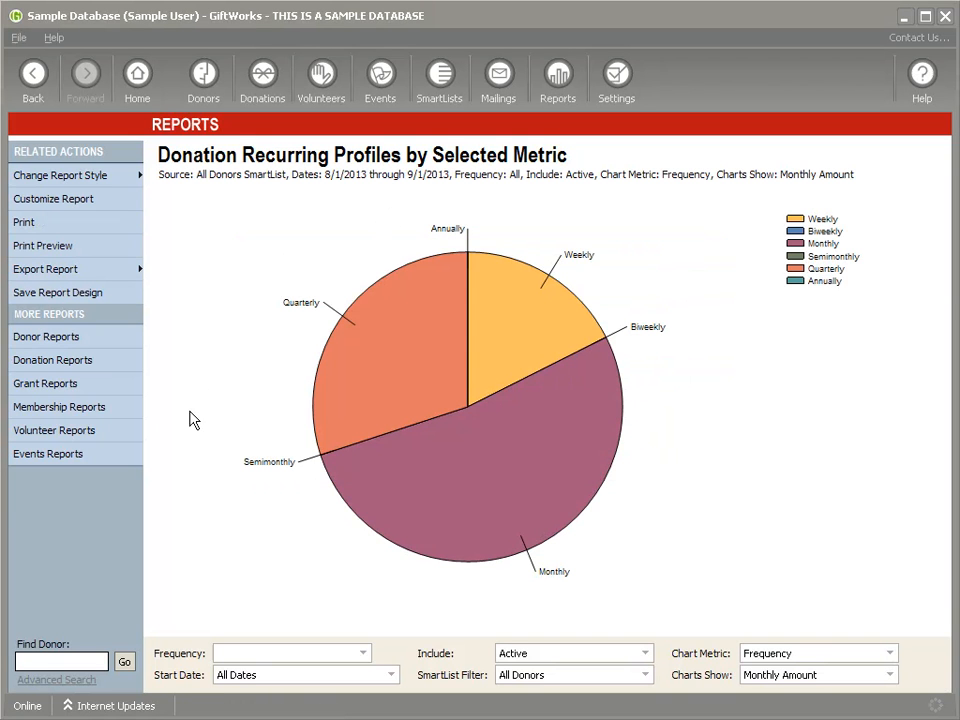
pyautogui.moveTo(400, 476)
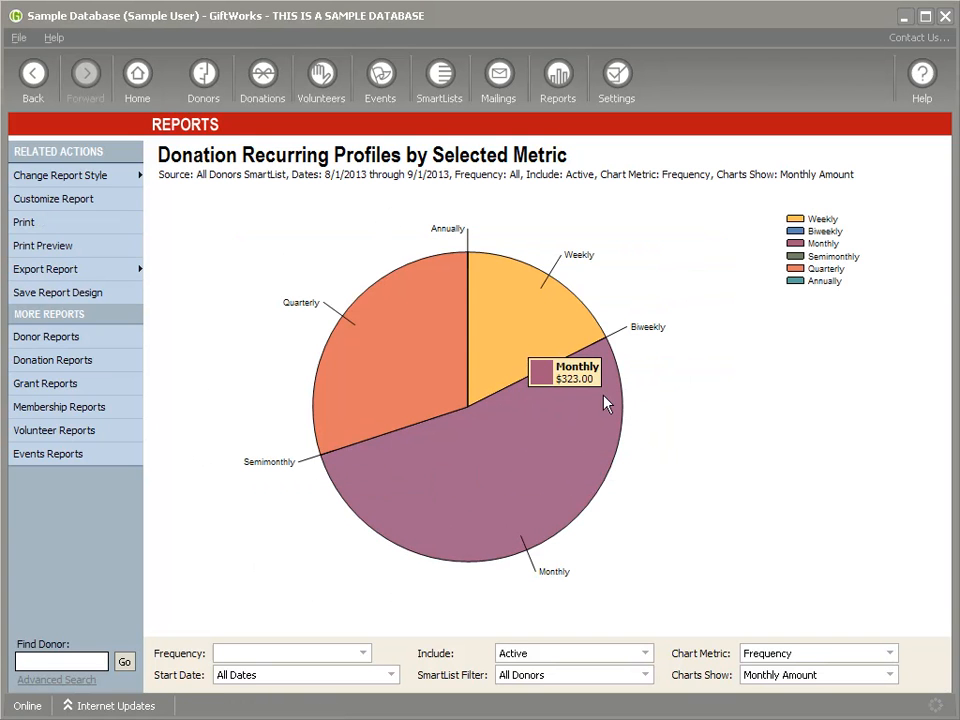
pyautogui.moveTo(388, 365)
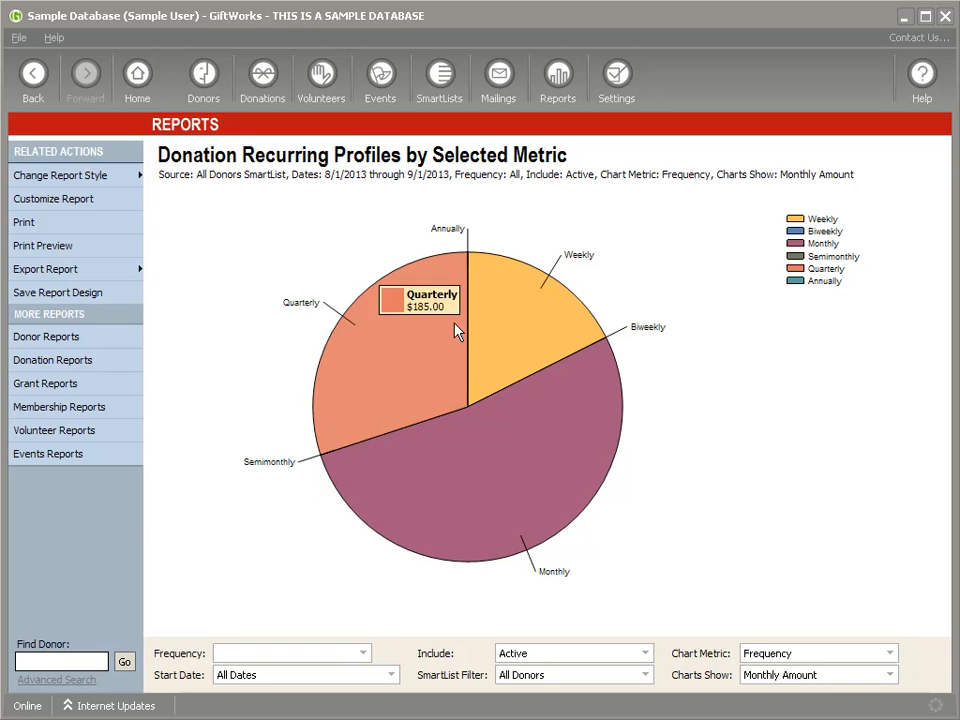
pyautogui.moveTo(541, 414)
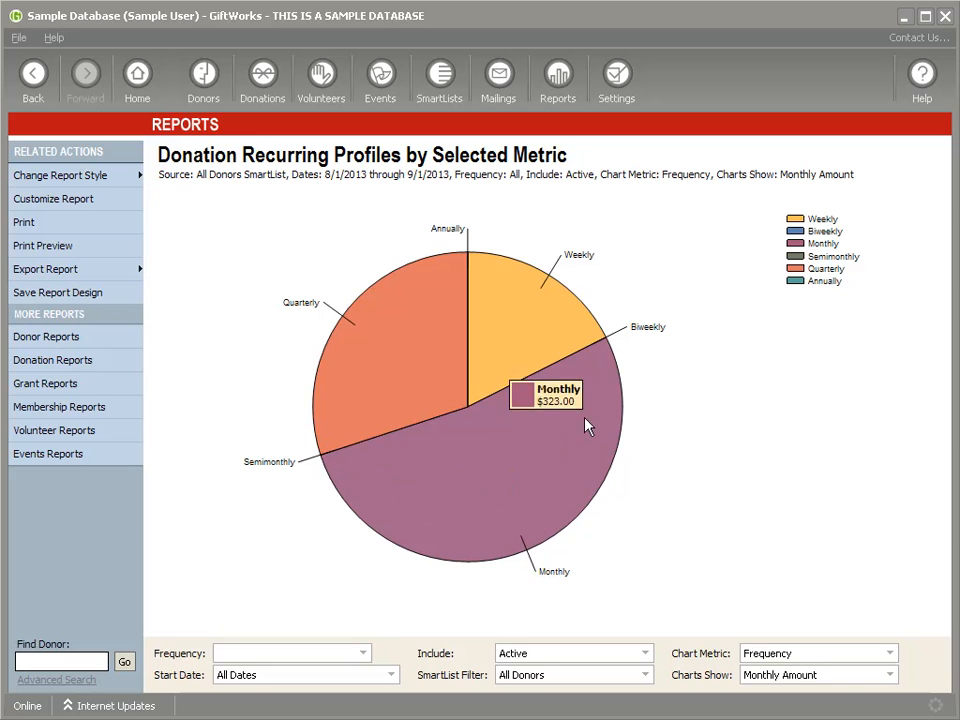
pyautogui.moveTo(381, 336)
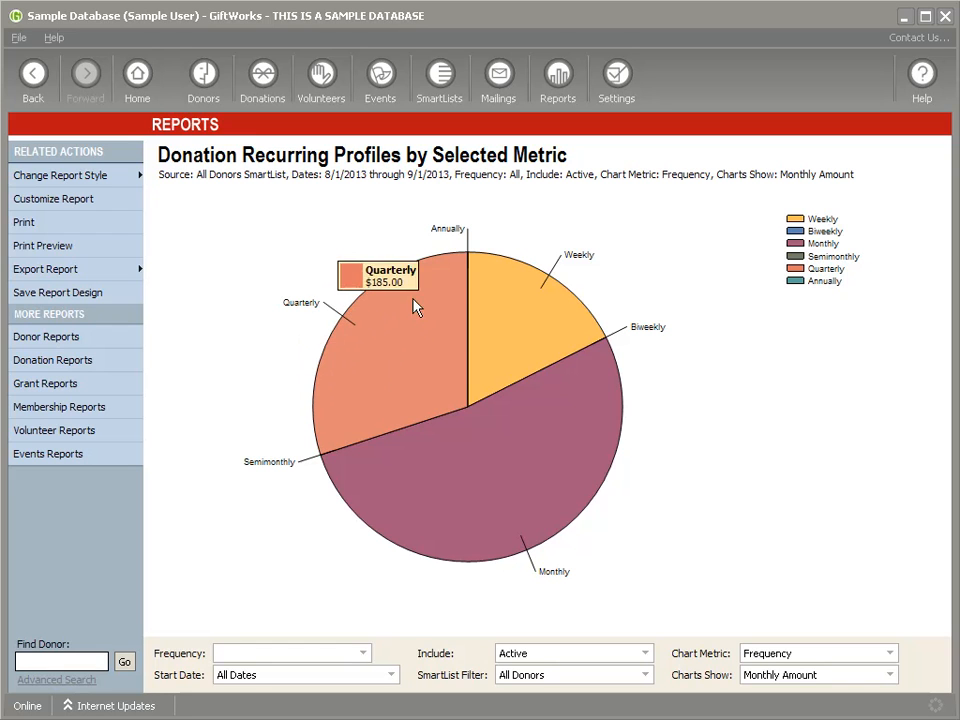
pyautogui.moveTo(517, 303)
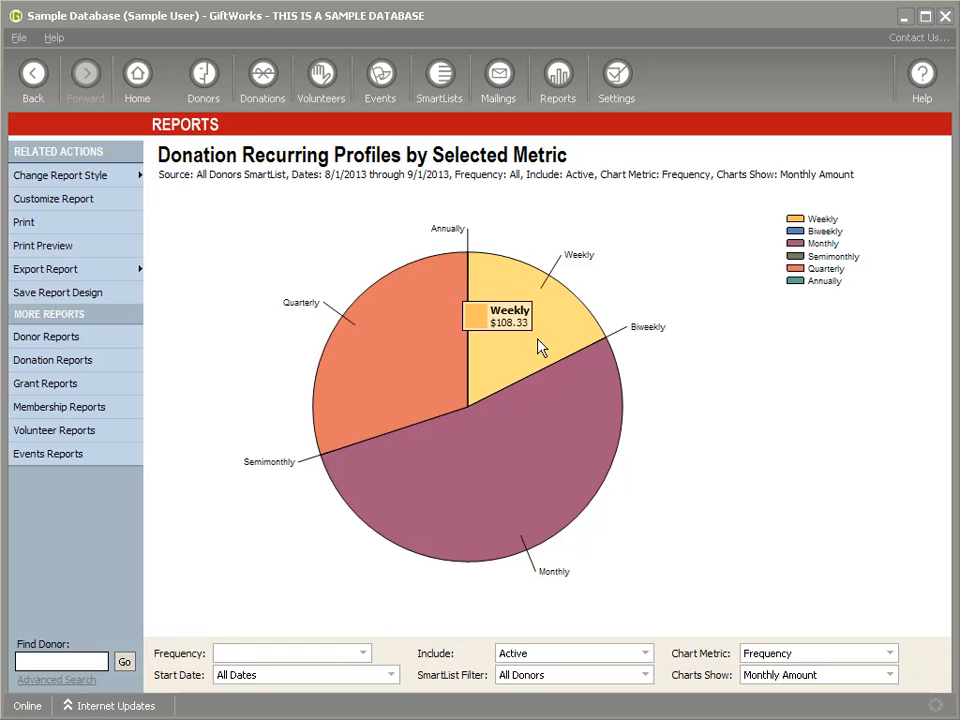
pyautogui.moveTo(565, 397)
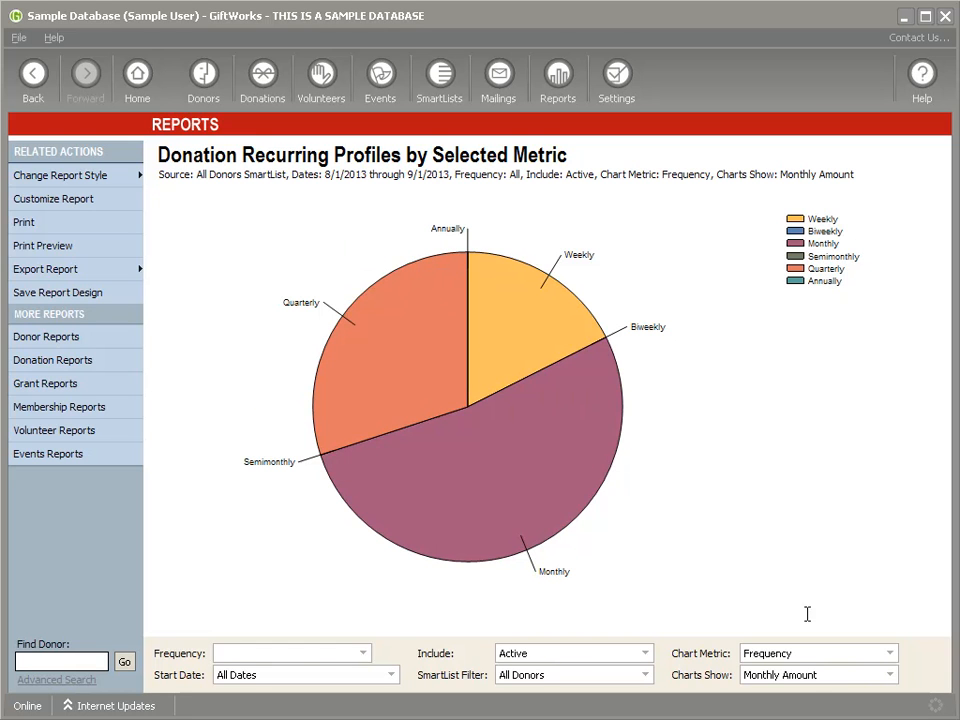
# Step: Re-chart the recurring profiles report by Payment Type showing Annual Amount
pyautogui.click(888, 660)
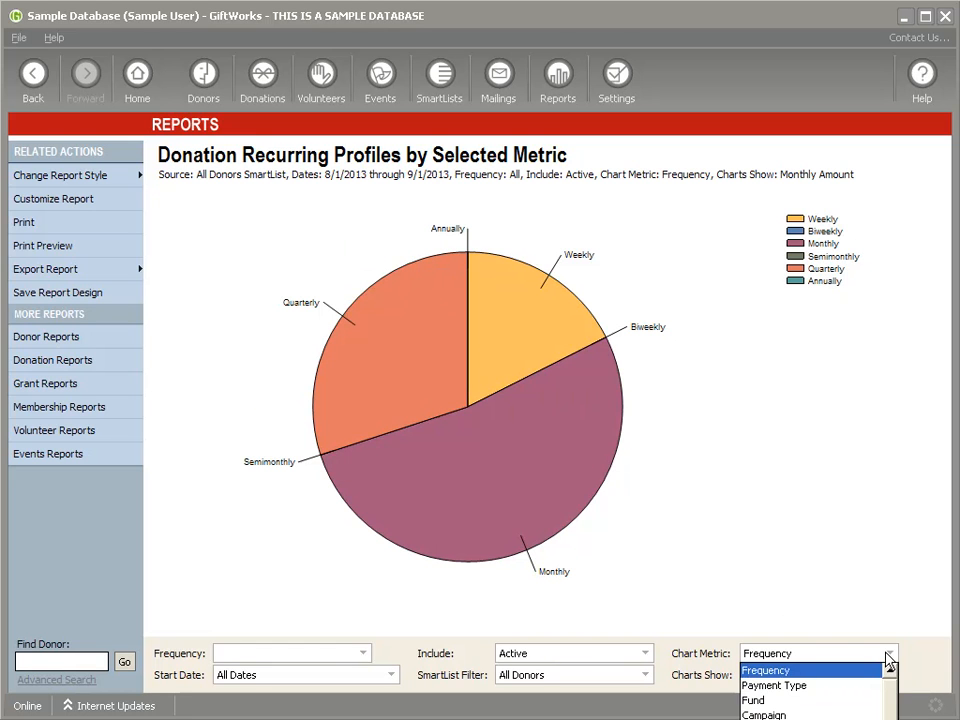
pyautogui.click(800, 686)
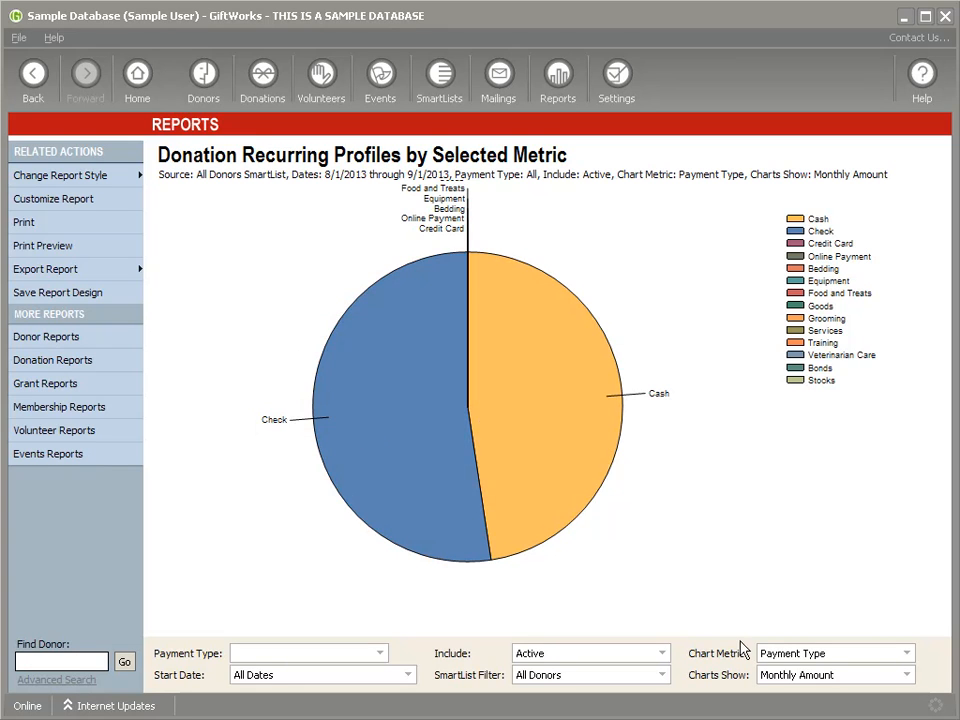
pyautogui.click(827, 678)
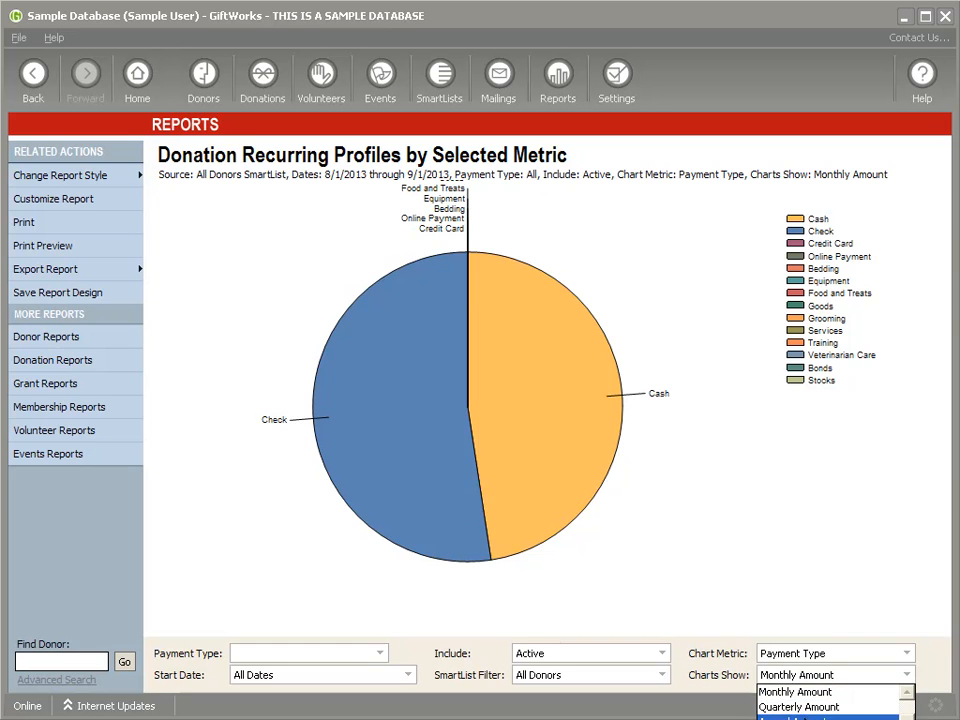
pyautogui.click(805, 718)
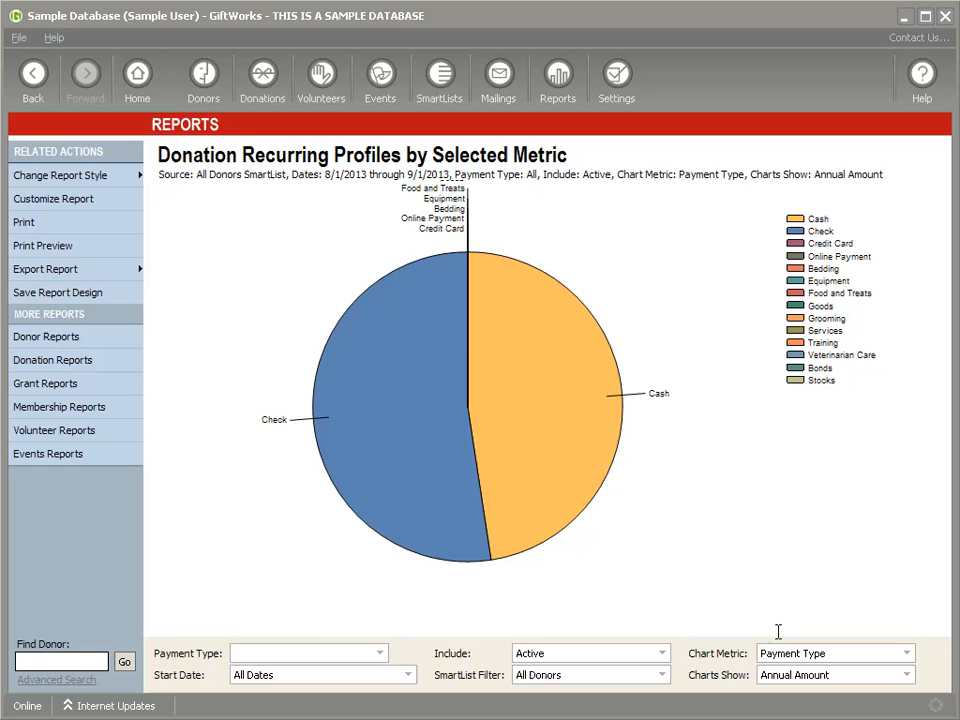
# Step: Switch the chart metric back to Frequency, check the frequency list, and go to Donors
pyautogui.moveTo(508, 360)
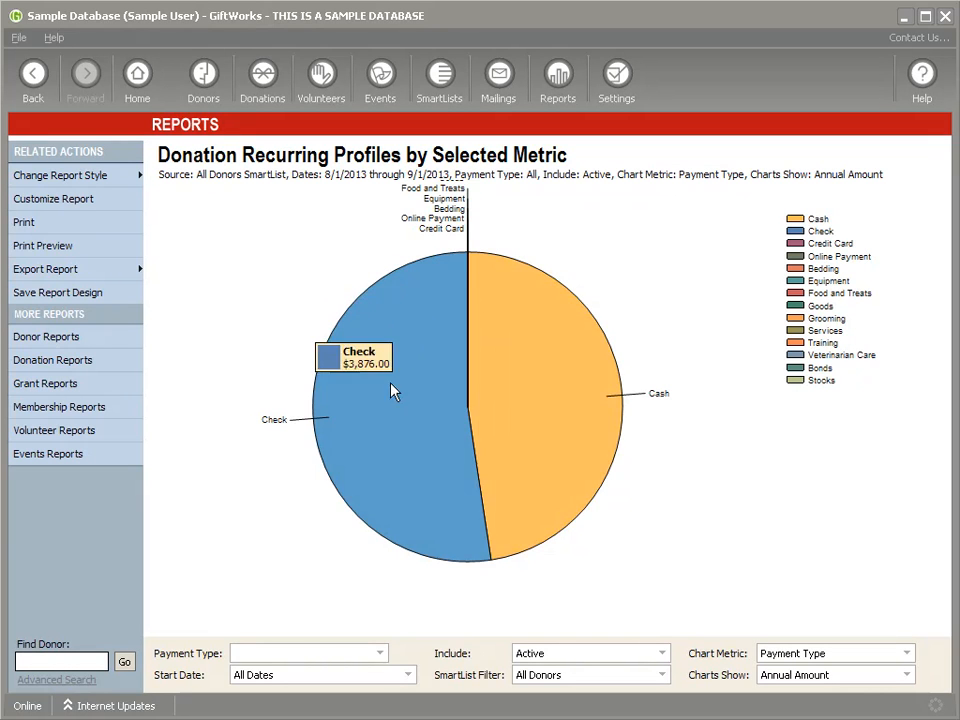
pyautogui.click(810, 662)
pyautogui.click(800, 672)
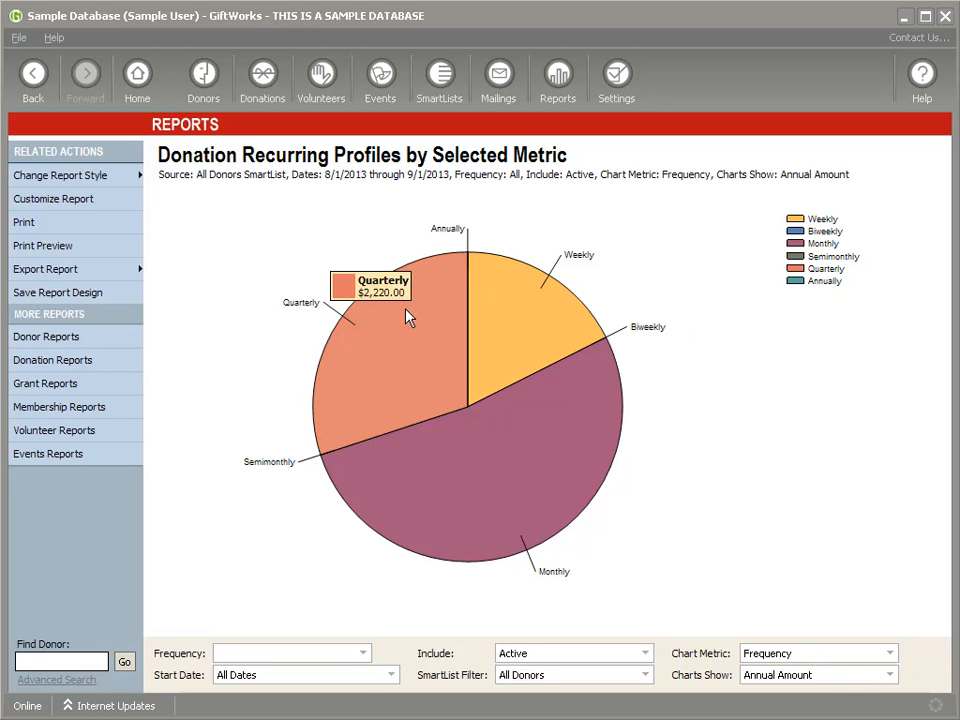
pyautogui.click(365, 658)
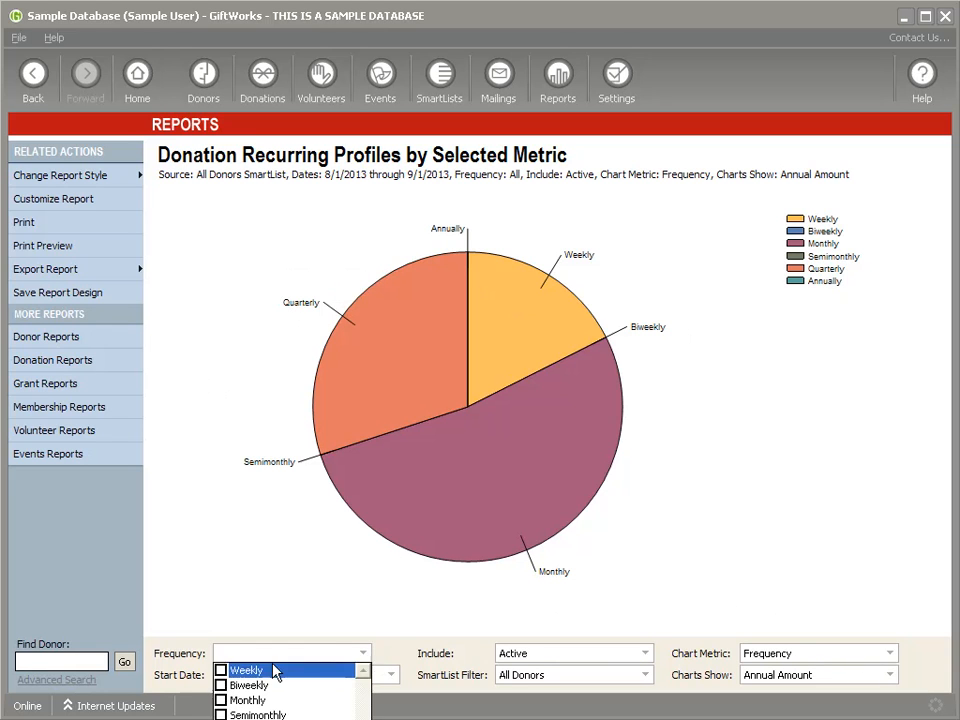
pyautogui.click(221, 572)
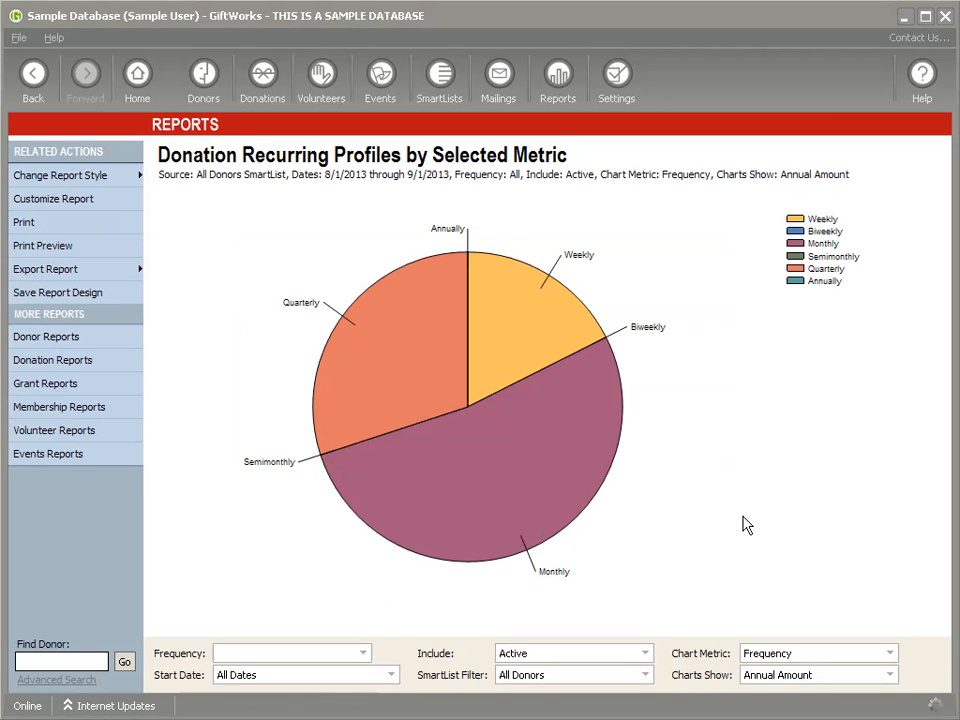
pyautogui.click(212, 72)
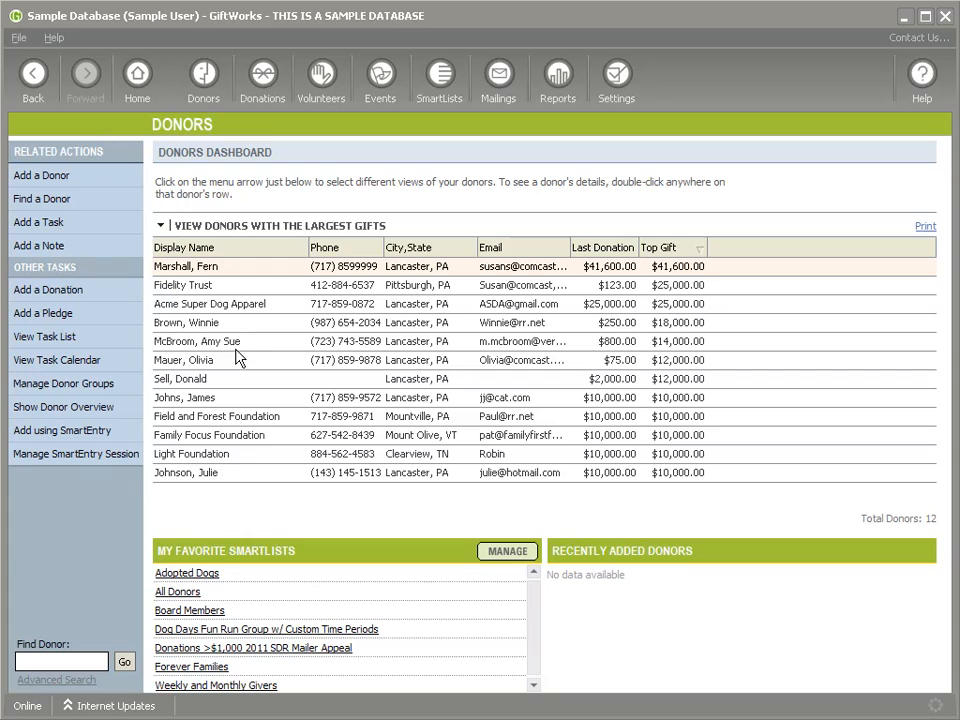
pyautogui.doubleClick(248, 473)
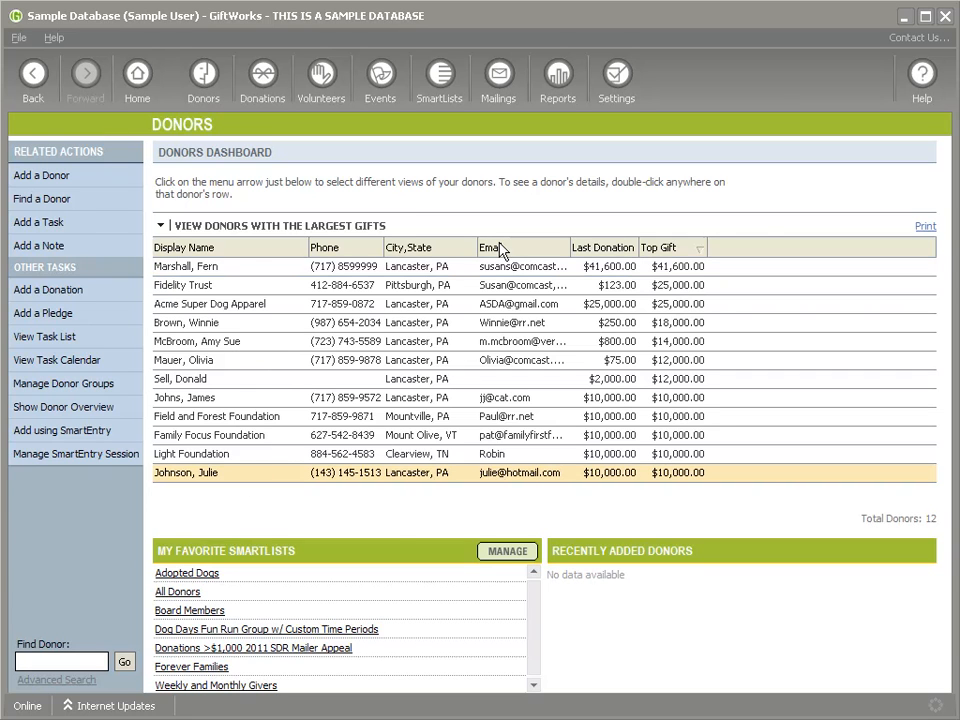
pyautogui.click(621, 243)
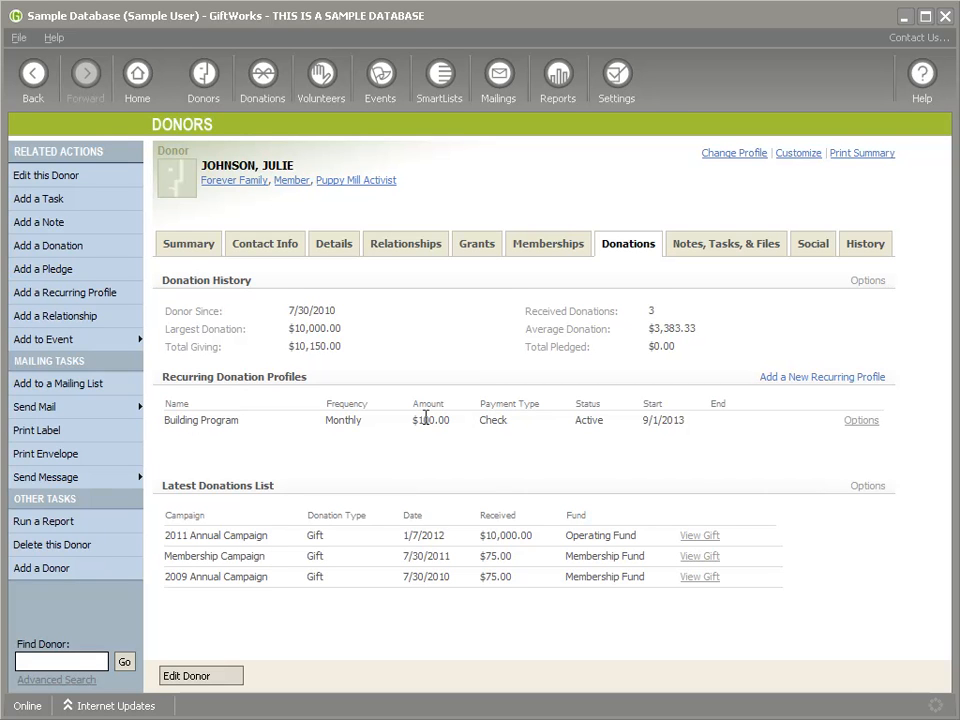
pyautogui.moveTo(197, 420); pyautogui.dragTo(680, 423)
pyautogui.click(697, 432)
pyautogui.moveTo(174, 421); pyautogui.dragTo(724, 430)
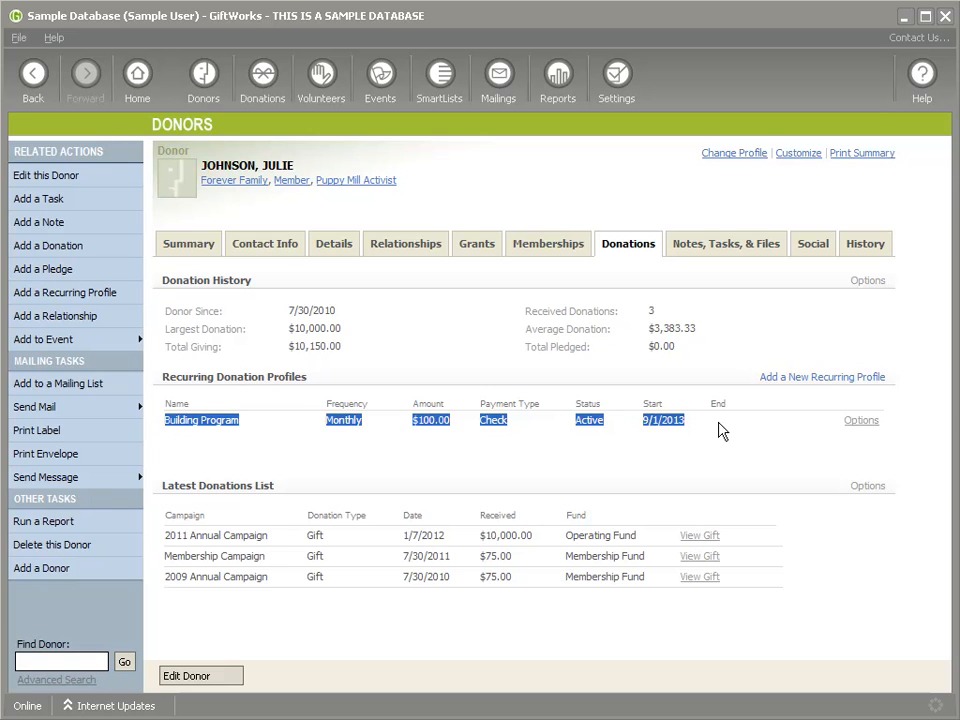
pyautogui.click(720, 430)
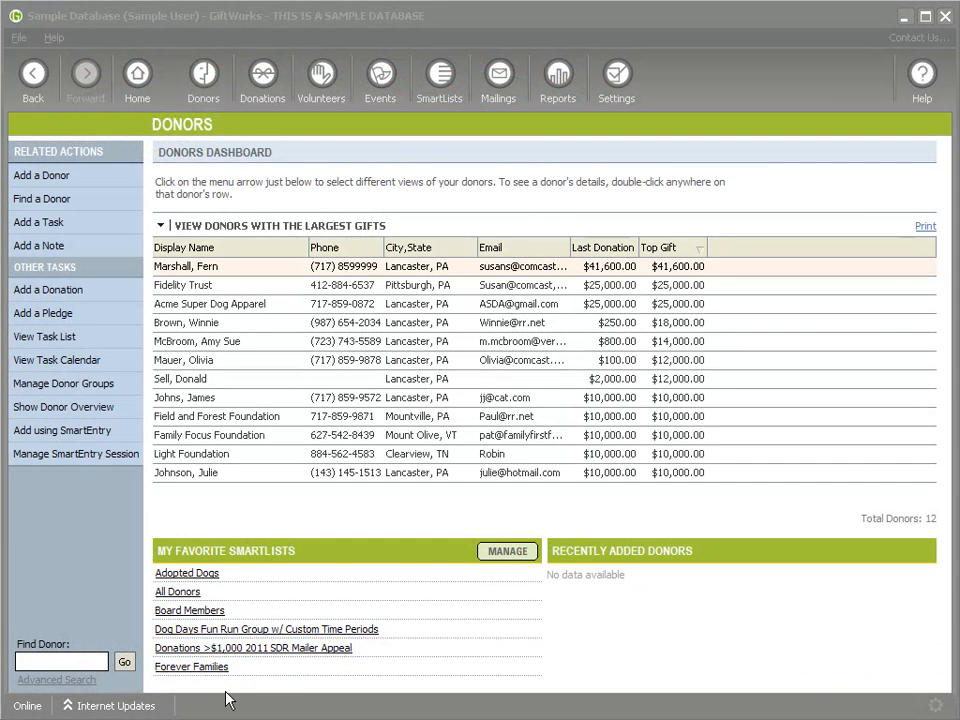
# Step: Search Find Donor by a donor's first name, open the single match, then open Advanced Search
pyautogui.click(65, 663)
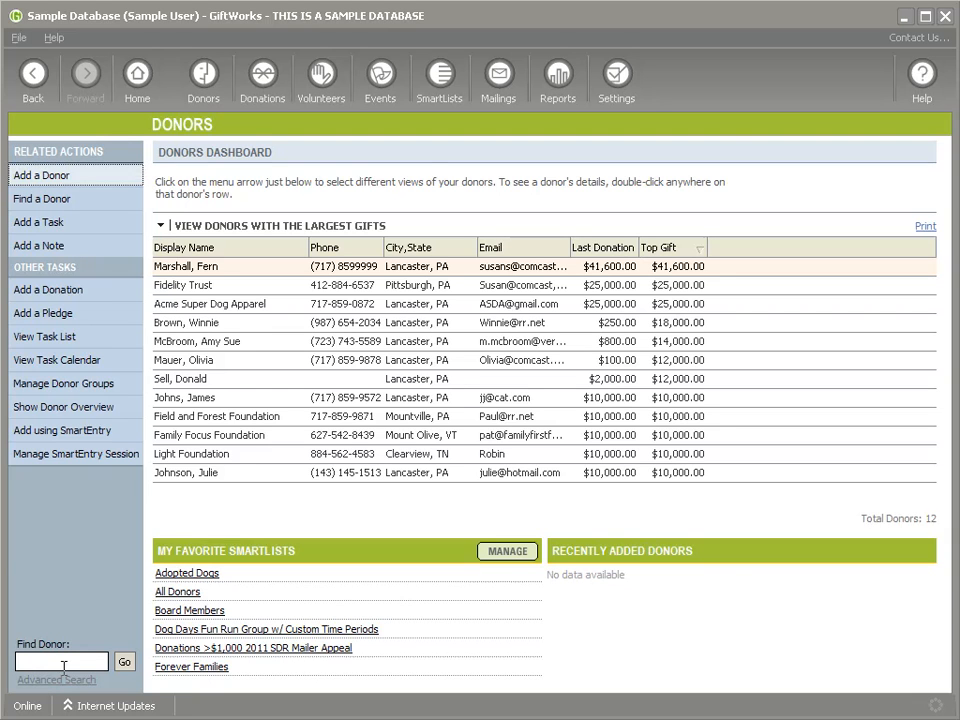
pyautogui.write('steve')
pyautogui.click(124, 662)
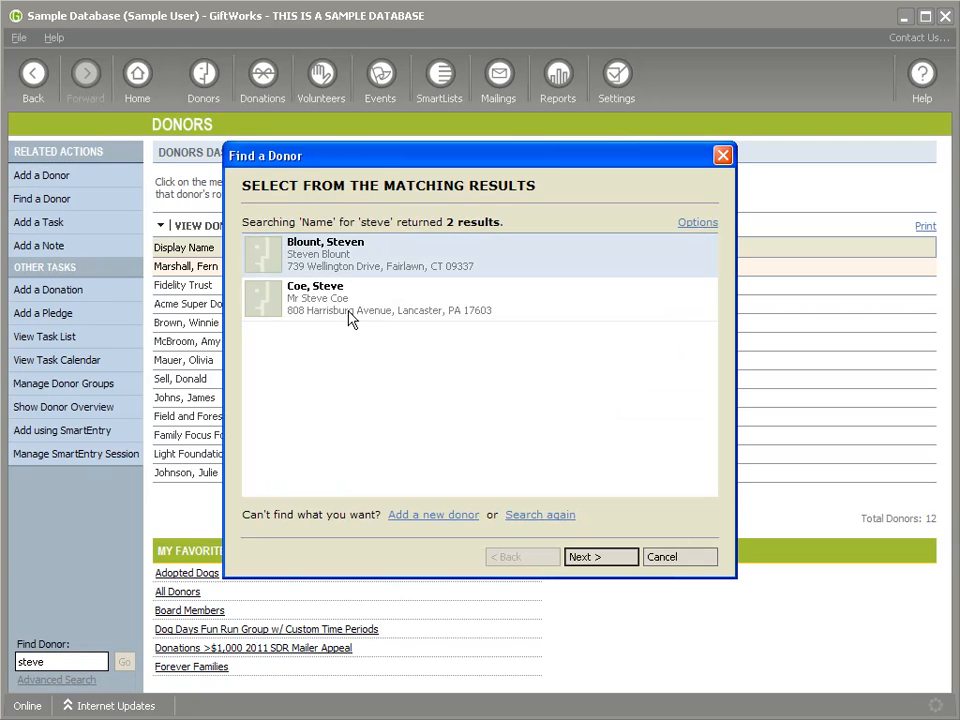
pyautogui.click(697, 223)
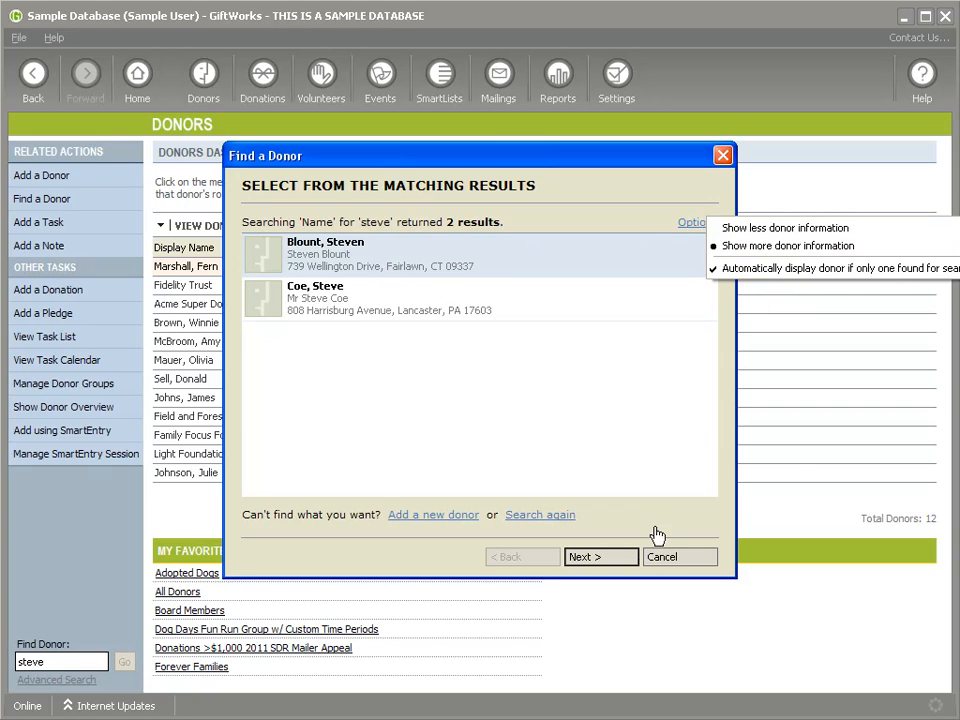
pyautogui.click(665, 558)
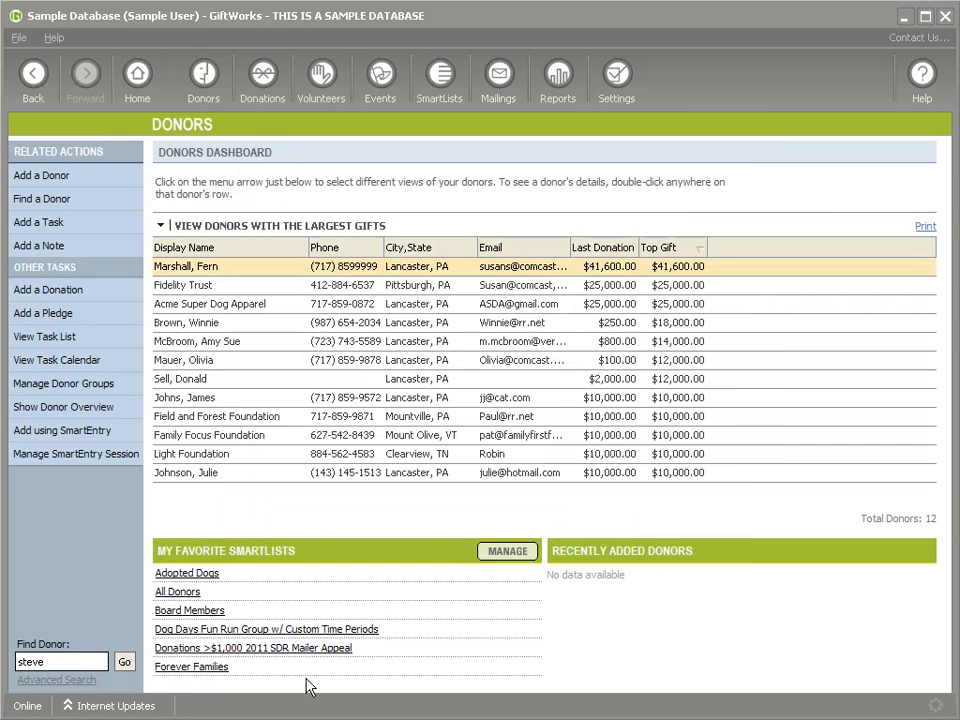
pyautogui.click(50, 662)
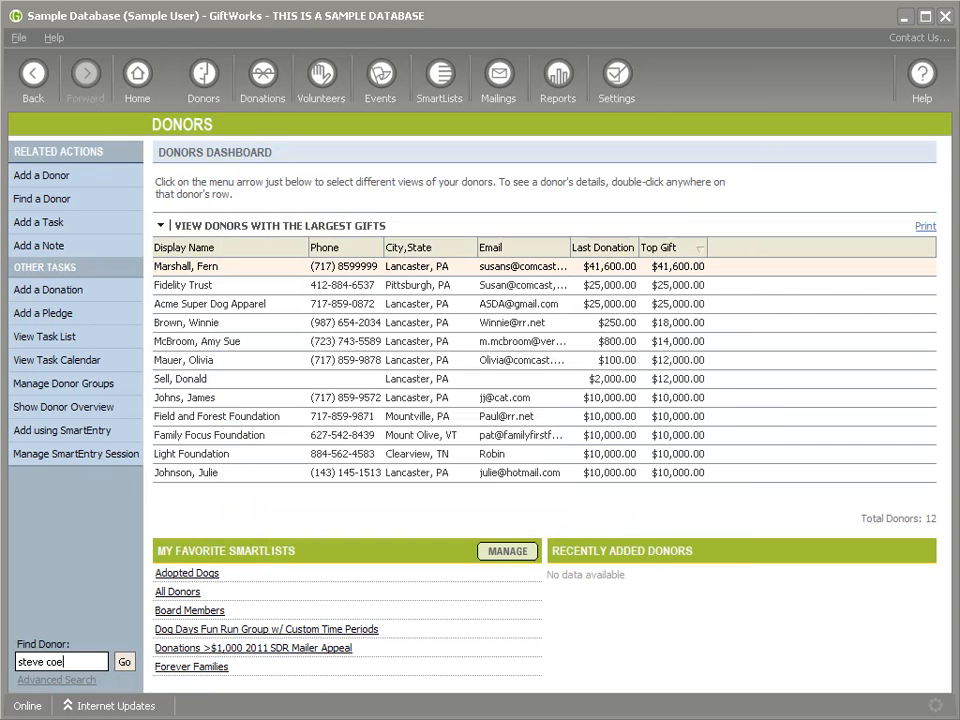
pyautogui.click(124, 662)
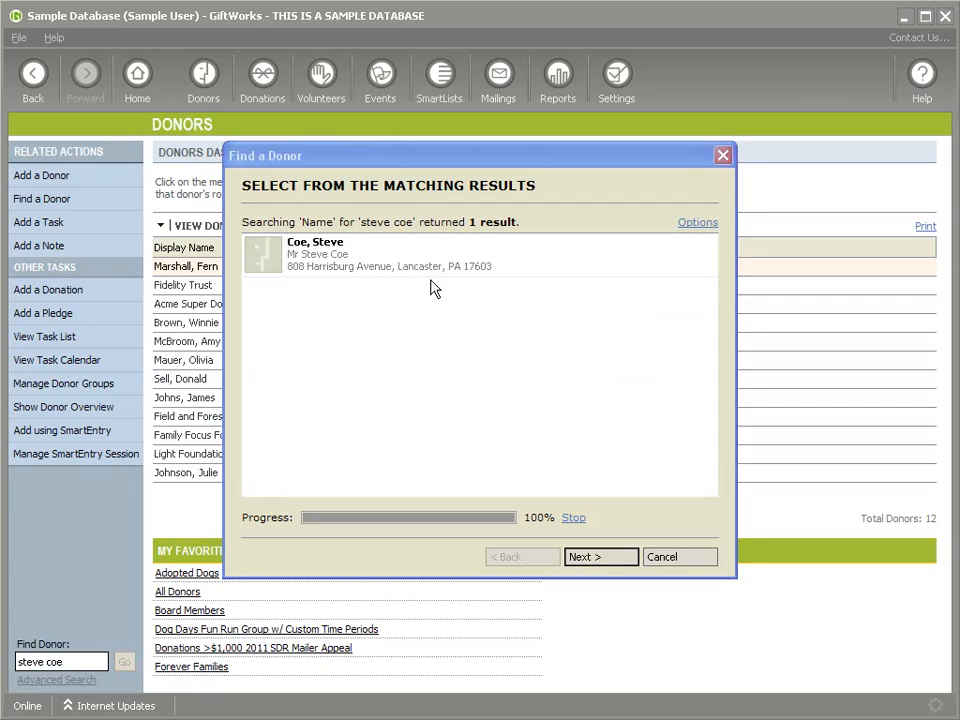
pyautogui.doubleClick(505, 262)
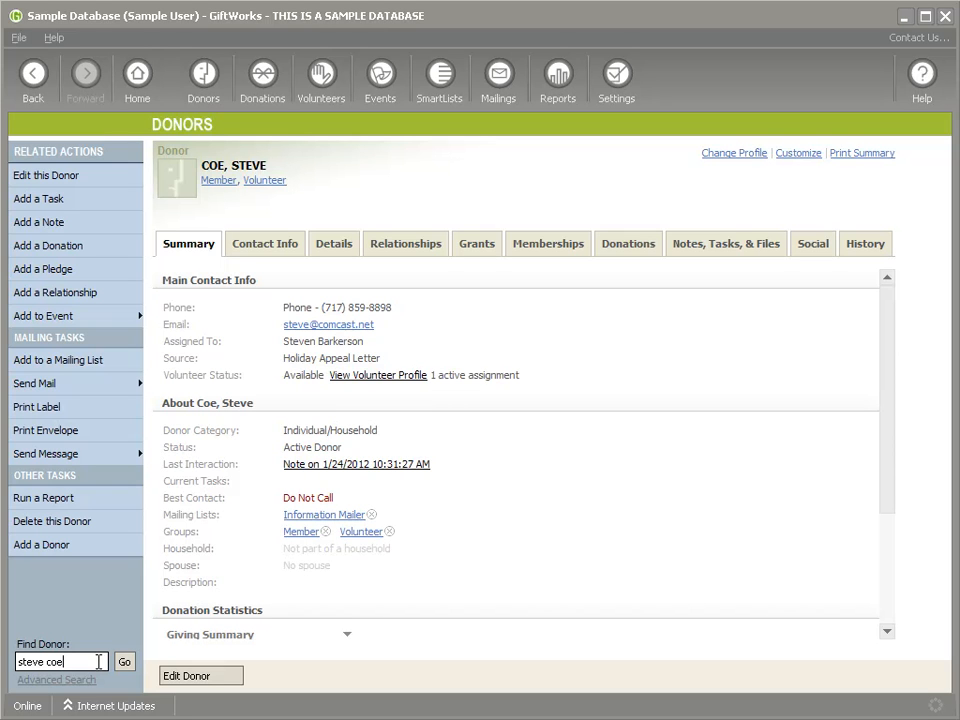
pyautogui.click(24, 680)
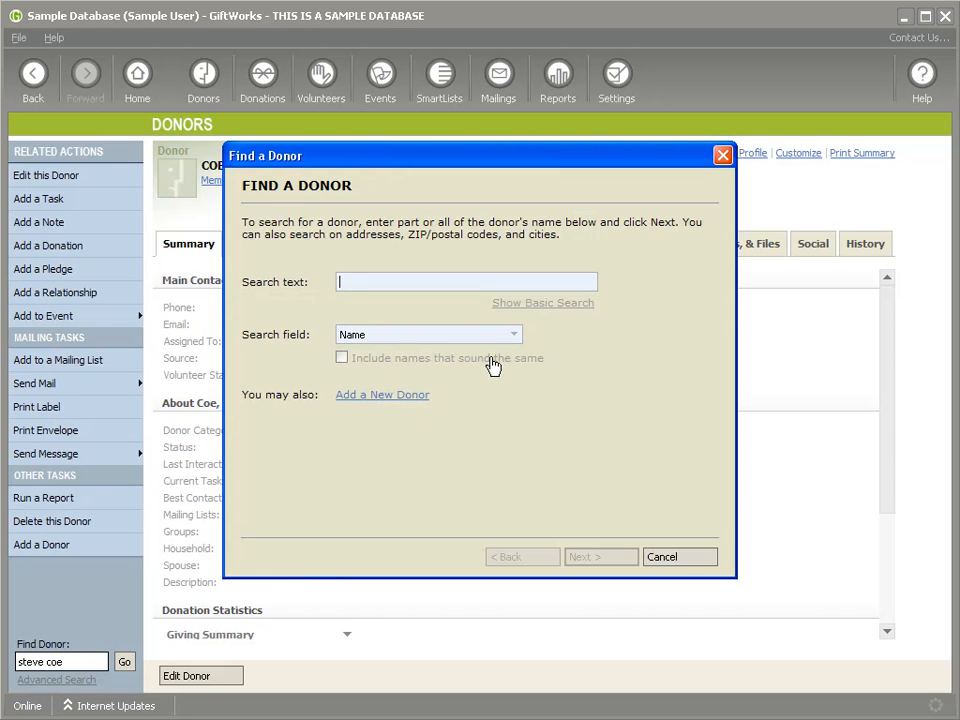
# Step: Review the Search field options, leave it on Name, and cancel the advanced search
pyautogui.click(441, 338)
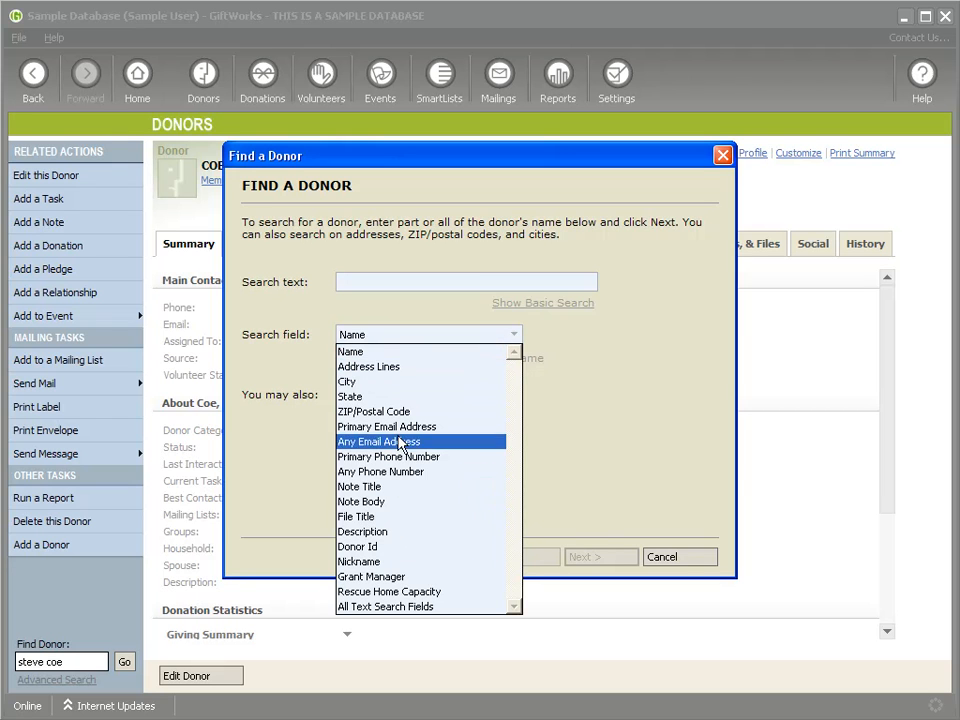
pyautogui.click(632, 380)
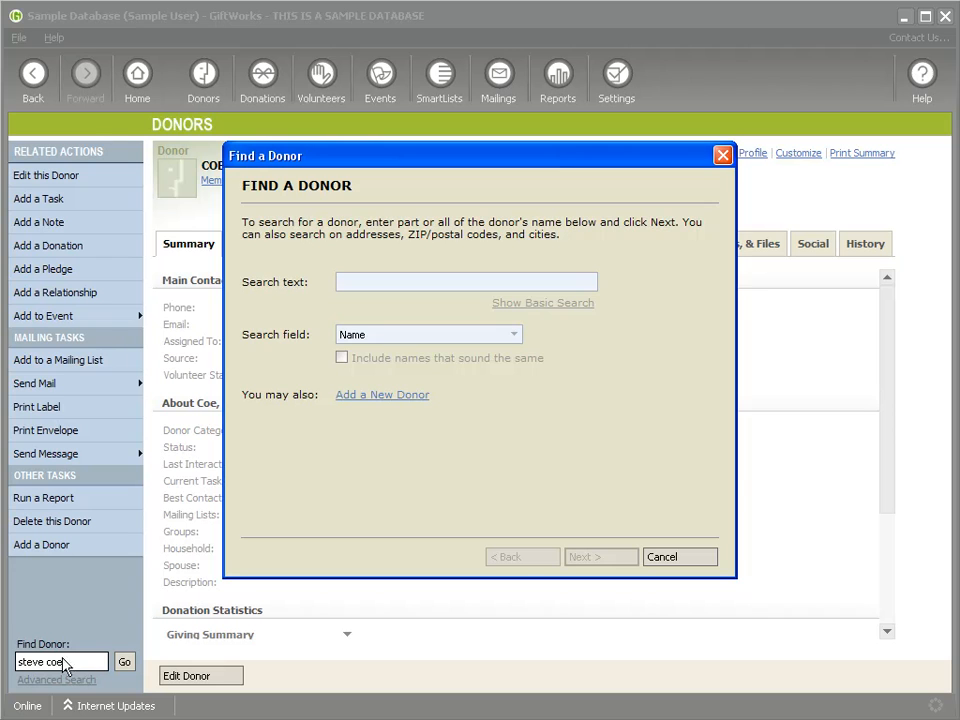
pyautogui.click(650, 558)
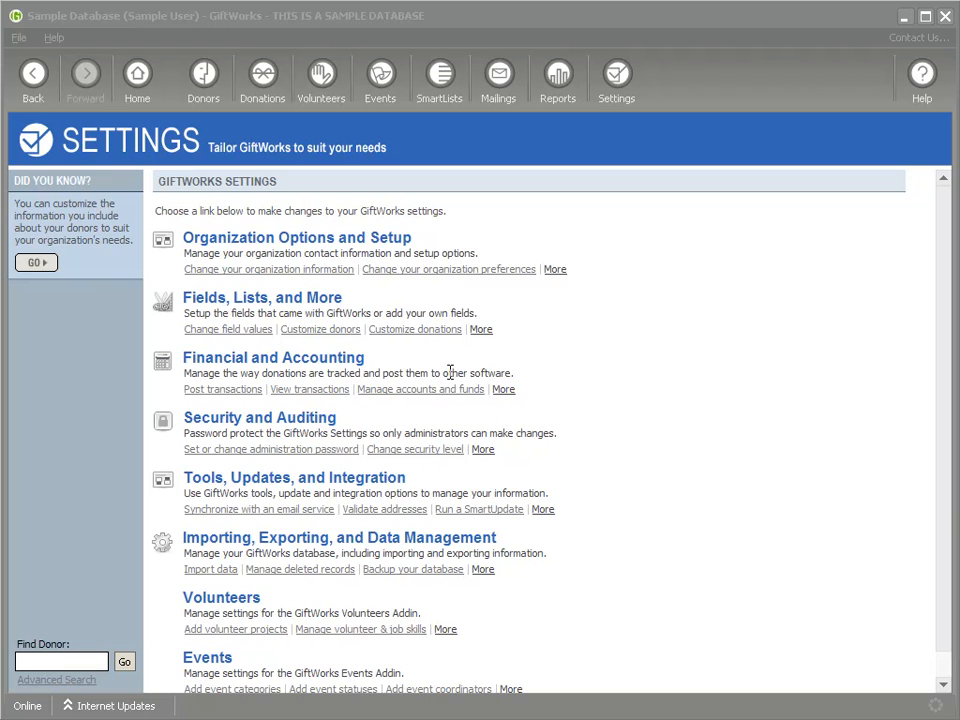
# Step: Open Organization Preferences and point out the Functional Limits' Find Donor Results value
pyautogui.click(619, 92)
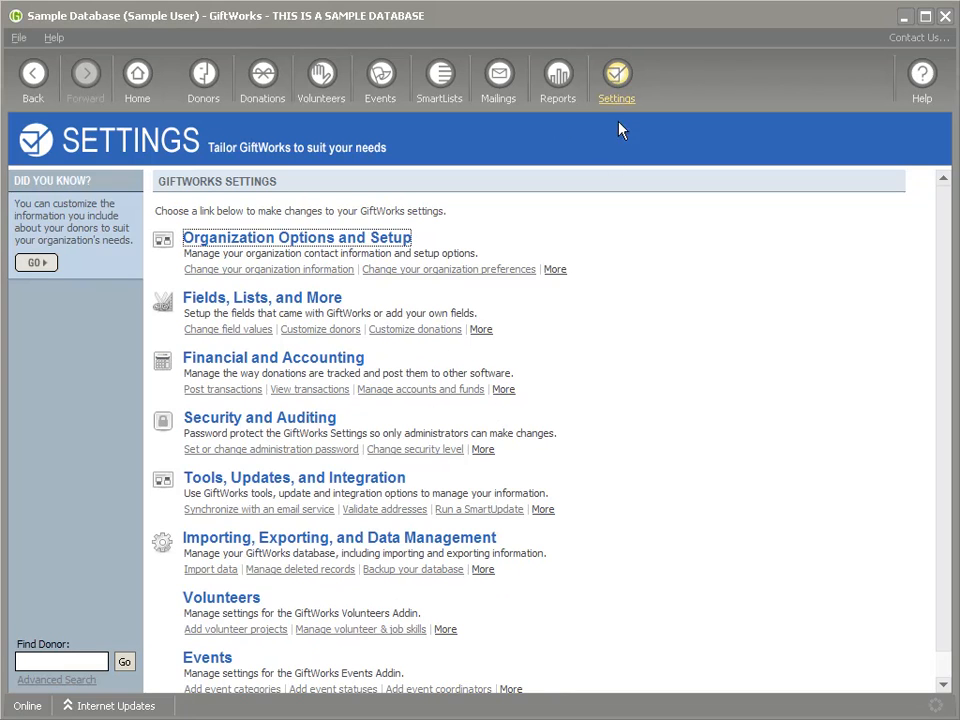
pyautogui.click(316, 243)
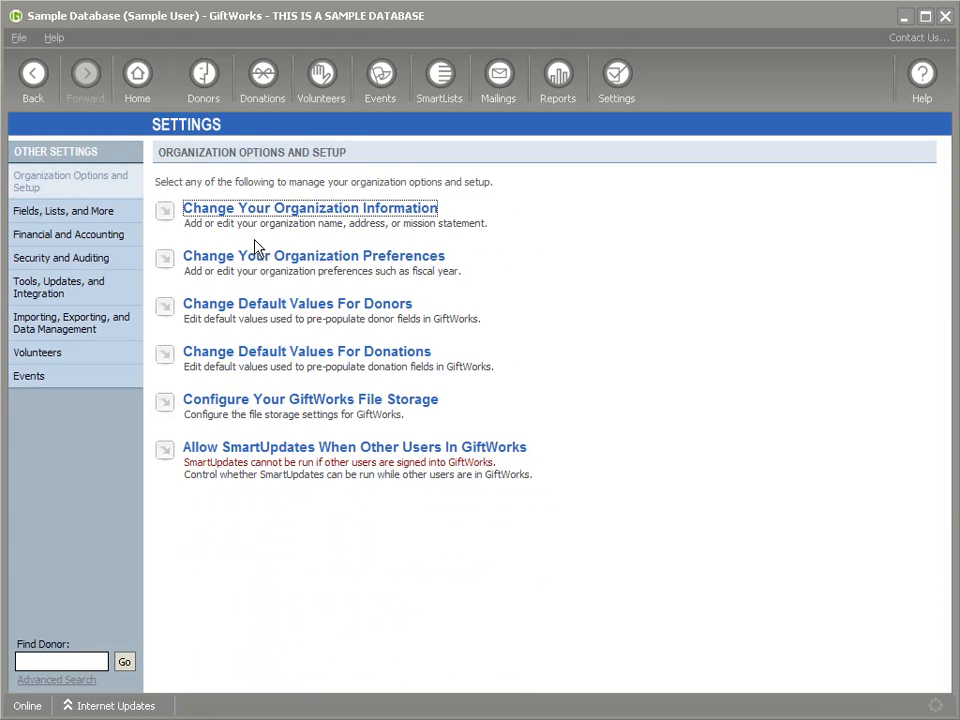
pyautogui.click(303, 265)
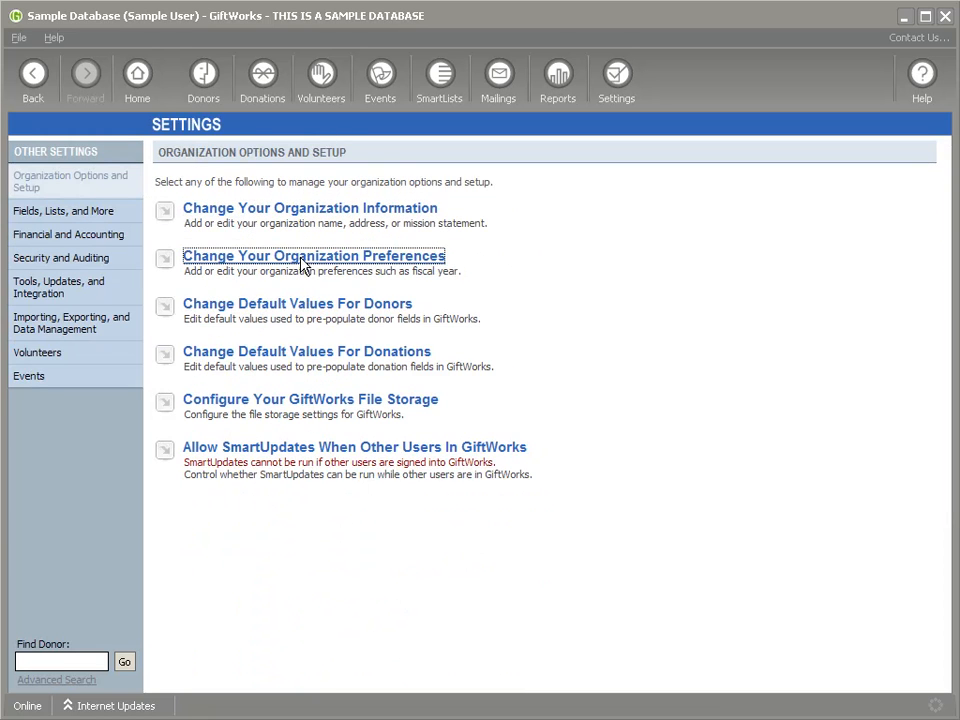
pyautogui.moveTo(158, 298); pyautogui.dragTo(264, 303)
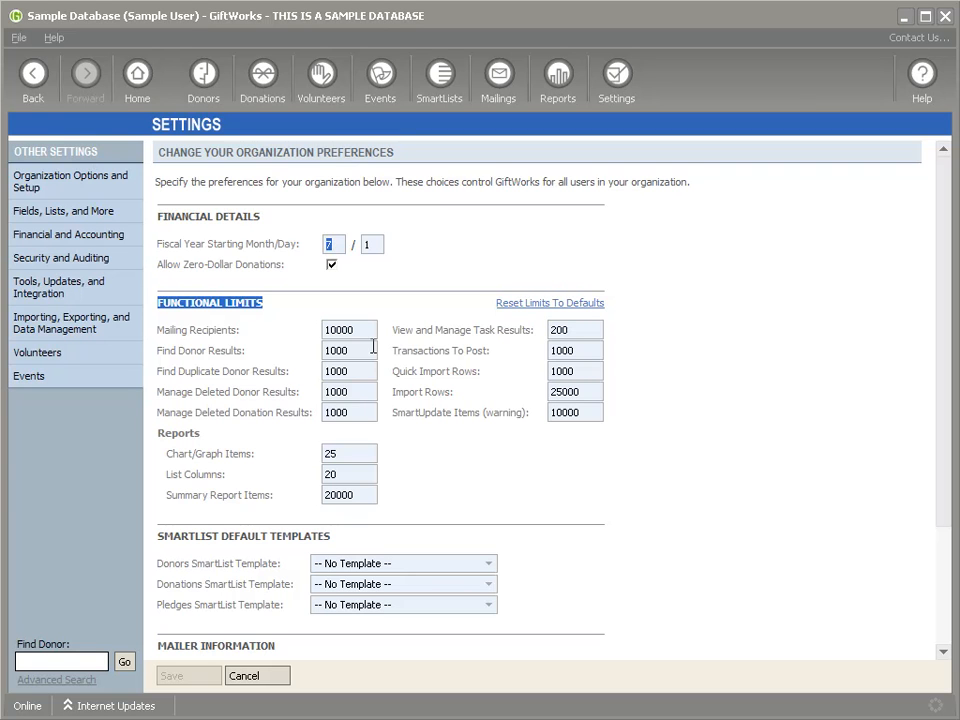
pyautogui.moveTo(157, 350); pyautogui.dragTo(332, 349)
# Step: Change Find Donor Results to 10, save, and start a Find Donor search for 'a'
pyautogui.doubleClick(332, 349)
pyautogui.write('1')
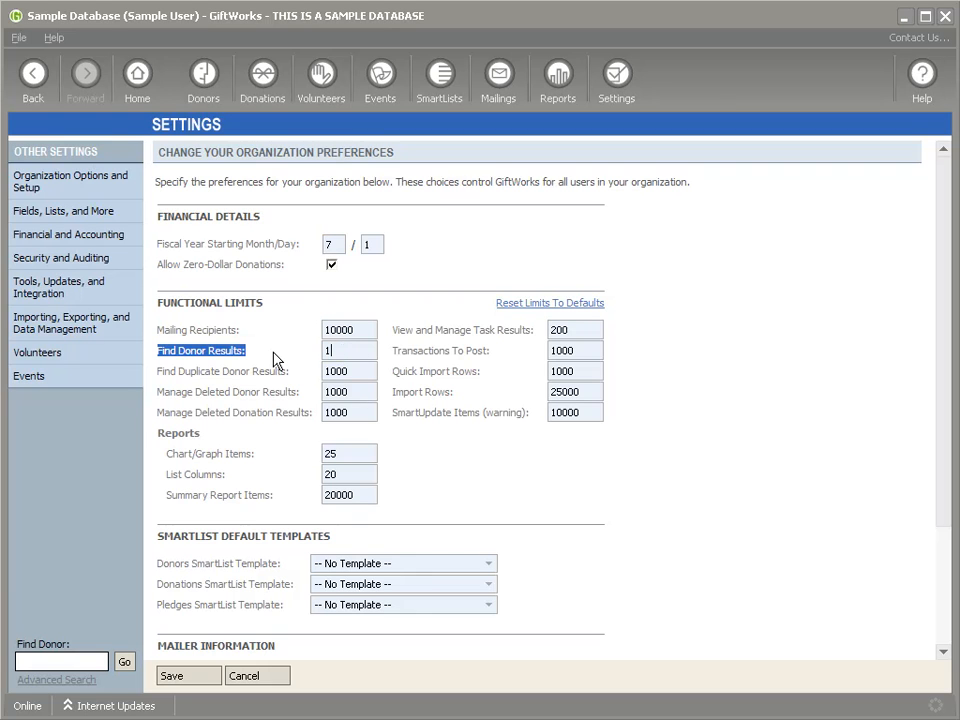
pyautogui.write('0')
pyautogui.click(176, 351)
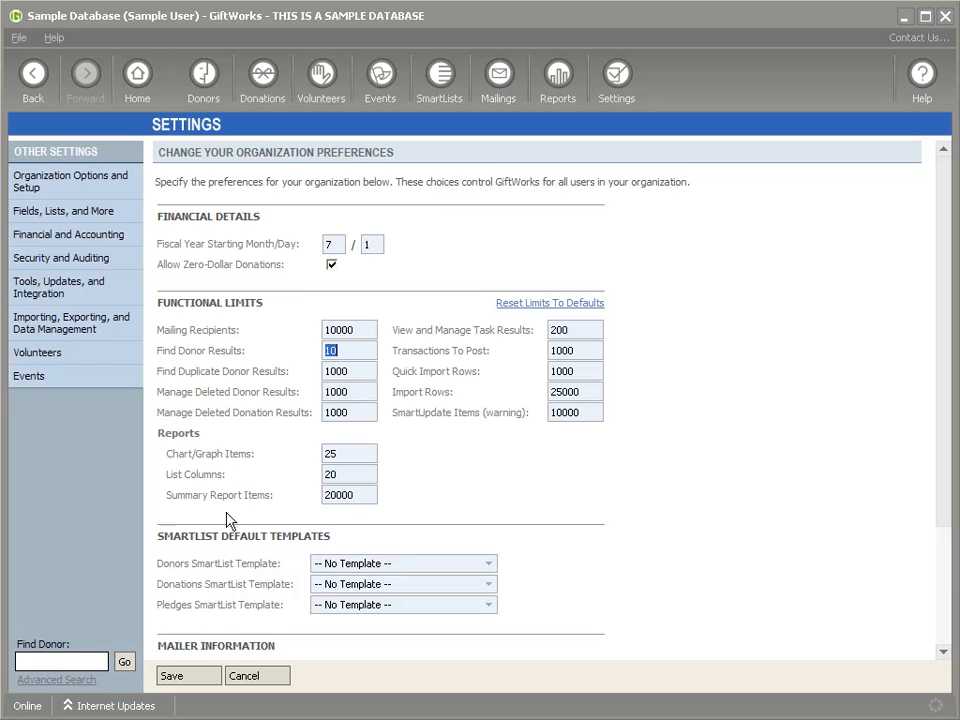
pyautogui.click(189, 679)
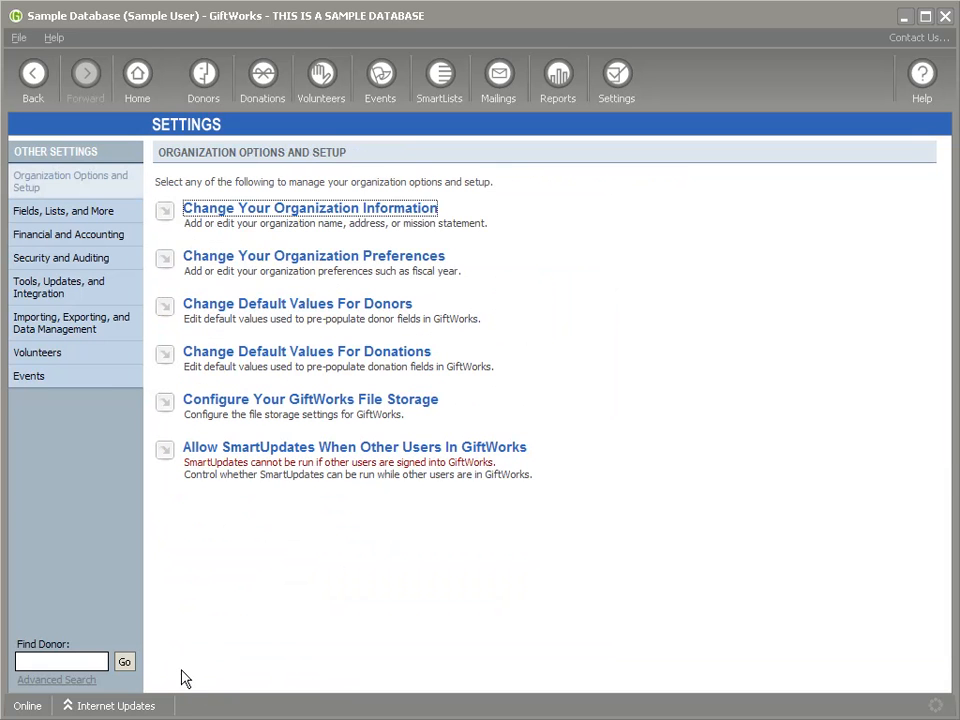
pyautogui.click(64, 665)
pyautogui.write('a')
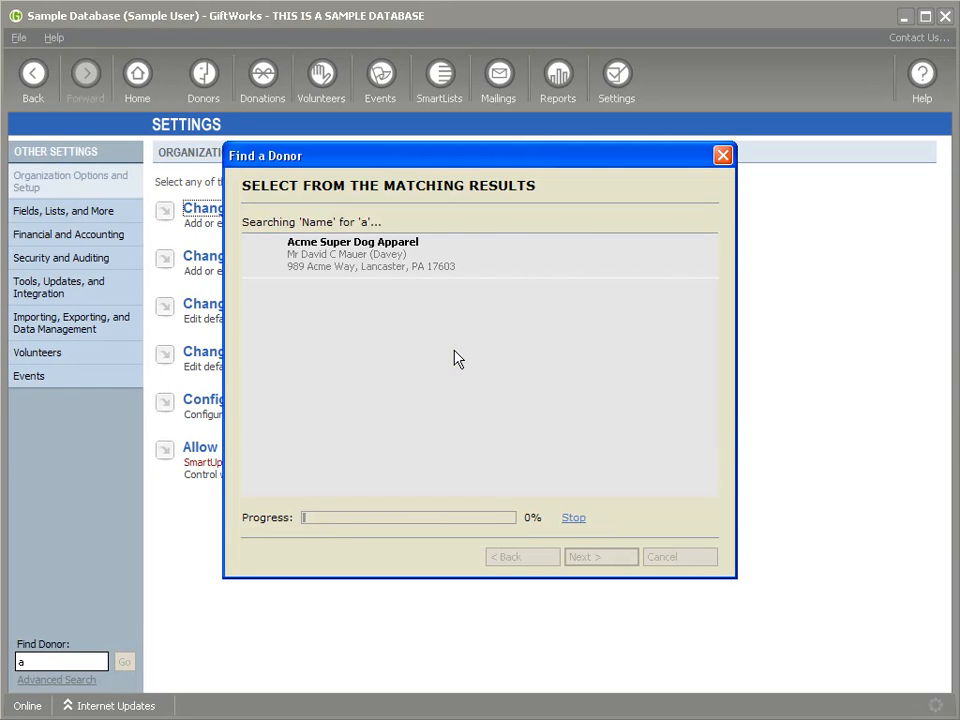
# Step: Review the 10-of-182 search results, close them, and revisit the Find Donor Results limit
pyautogui.scroll(-1, 715, 415)
pyautogui.scroll(1, 715, 415)
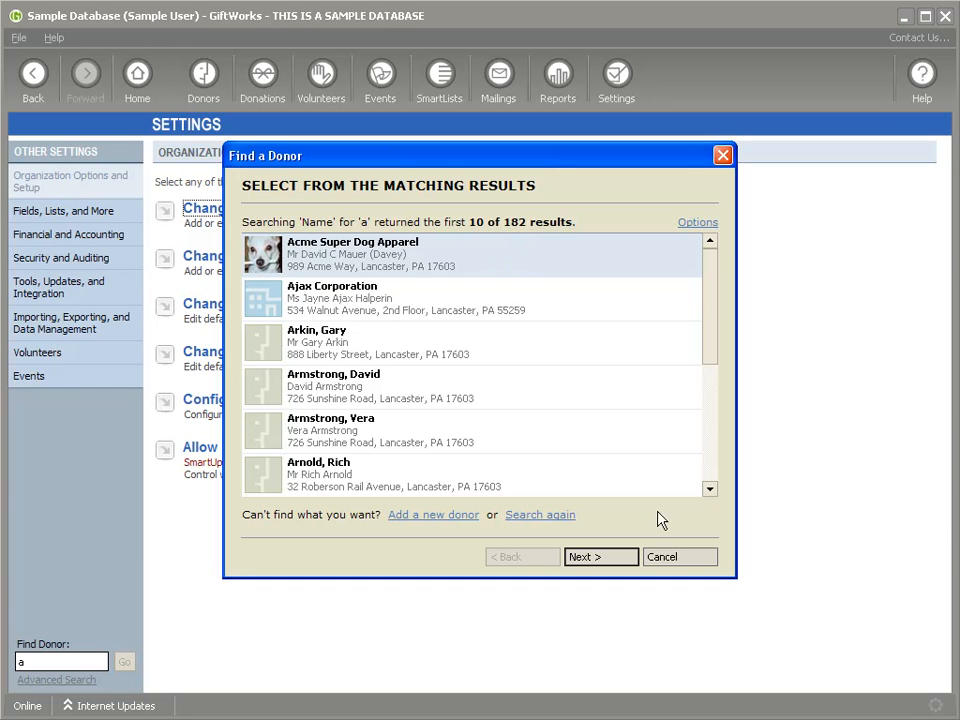
pyautogui.click(678, 553)
pyautogui.click(312, 258)
pyautogui.click(342, 352)
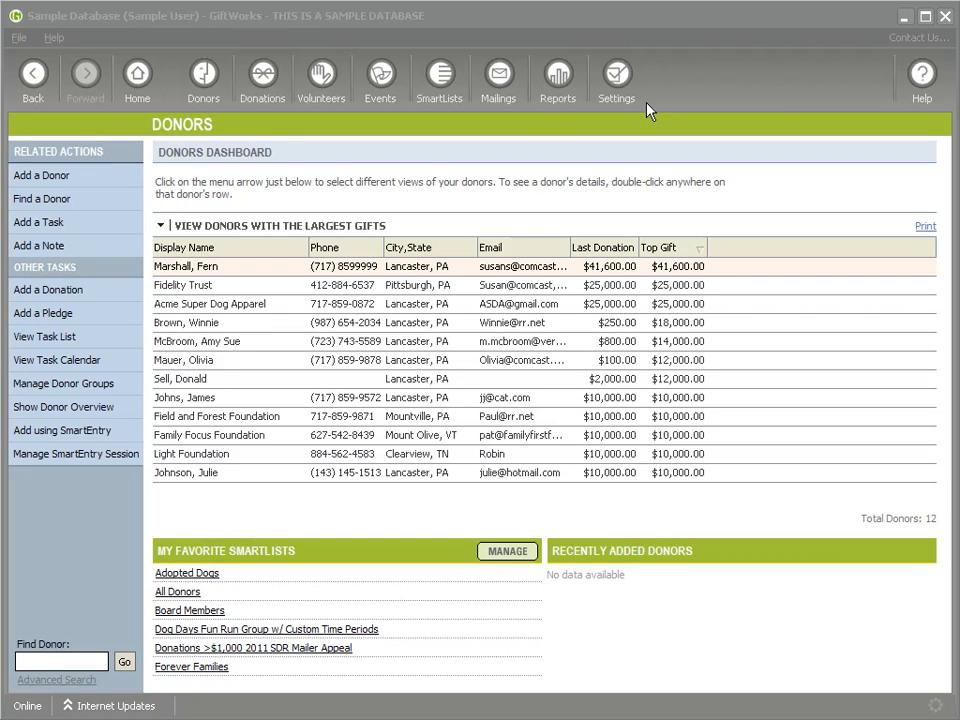
# Step: Open the New Member Thank You Letter from the Mailings letter library and put the cursor before 'Thank'
pyautogui.click(500, 82)
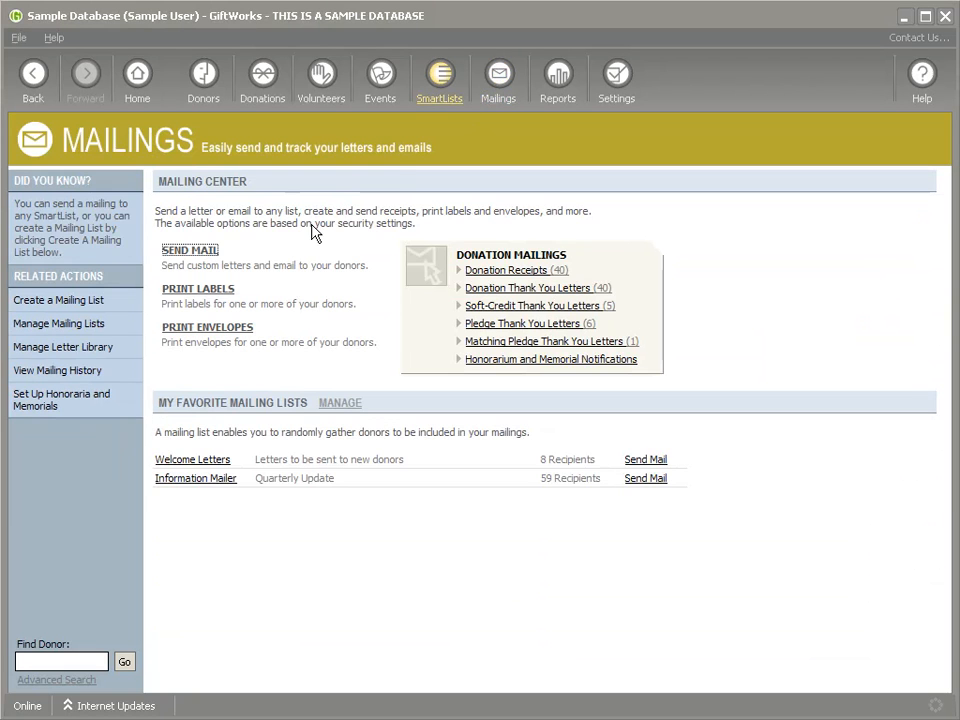
pyautogui.click(92, 347)
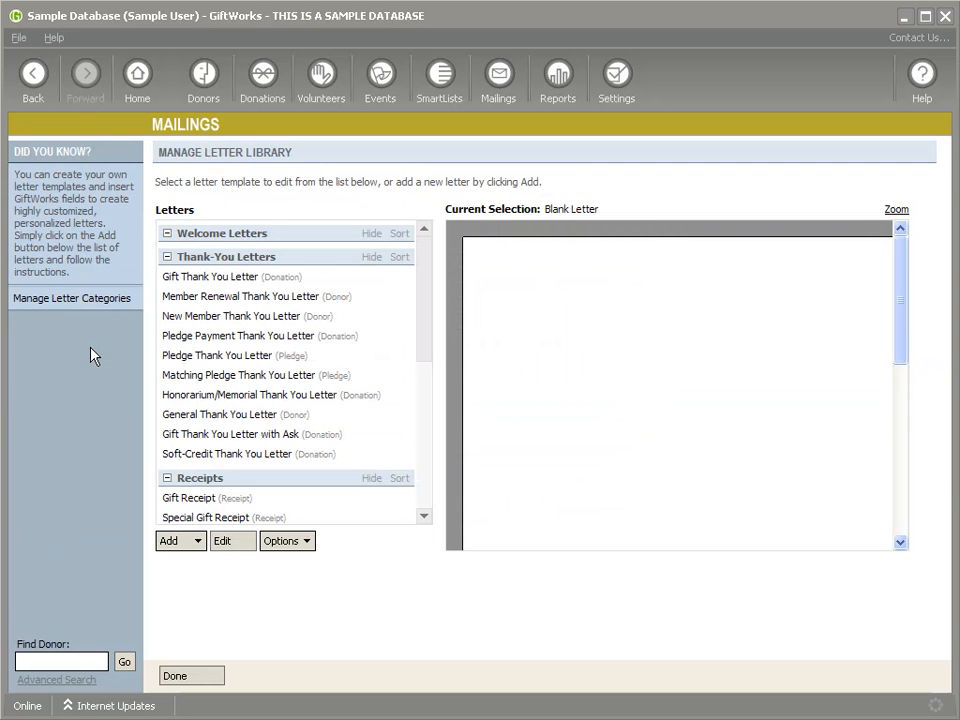
pyautogui.scroll(-1, 420, 337)
pyautogui.scroll(1, 418, 337)
pyautogui.click(216, 318)
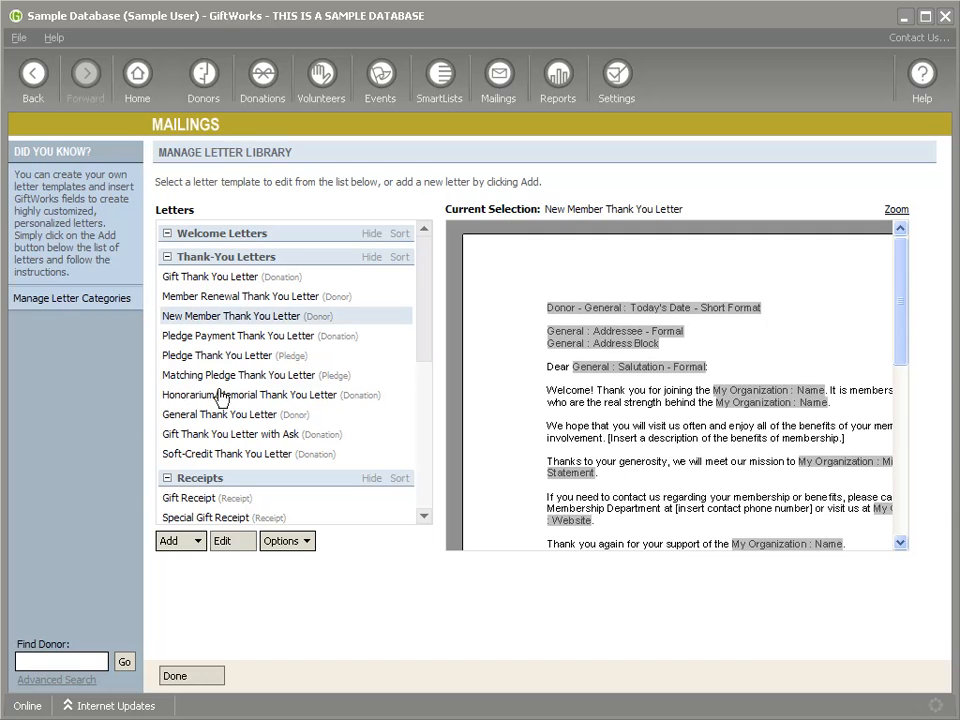
pyautogui.click(231, 543)
pyautogui.click(362, 488)
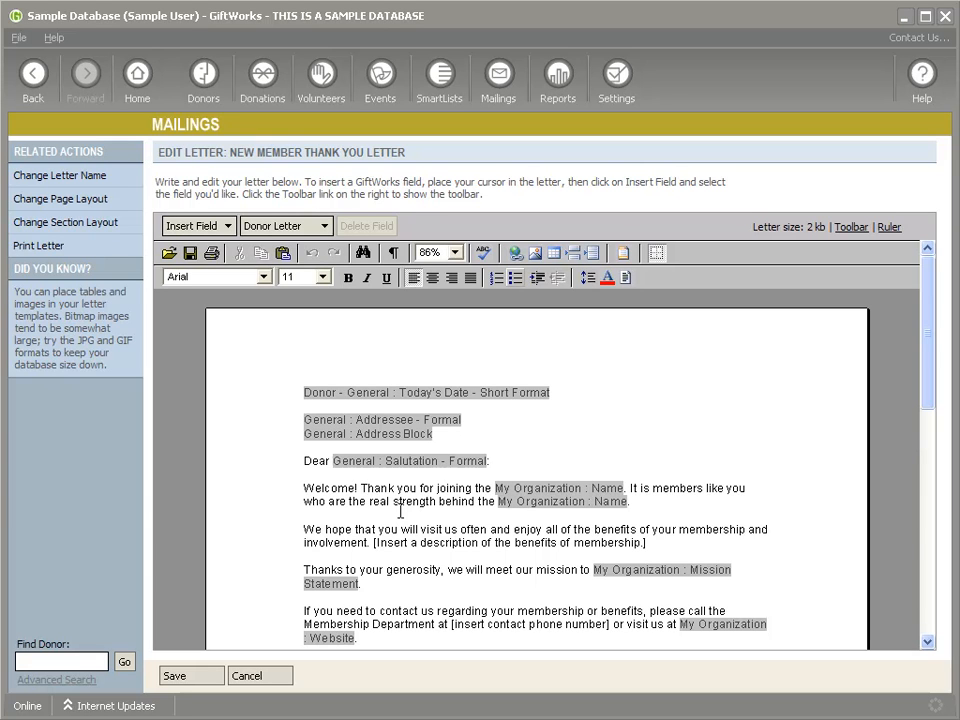
# Step: Insert Blue hills.jpg in line with the text, shrink and move it, then delete it
pyautogui.click(549, 254)
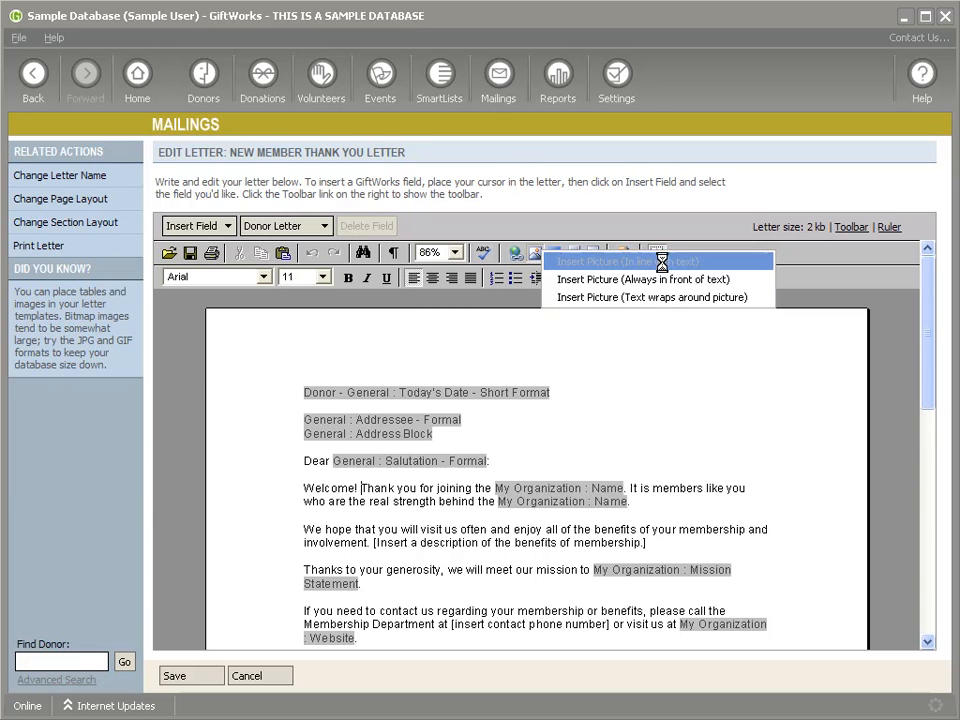
pyautogui.click(666, 266)
pyautogui.doubleClick(150, 120)
pyautogui.click(403, 536)
pyautogui.moveTo(362, 484); pyautogui.dragTo(471, 582)
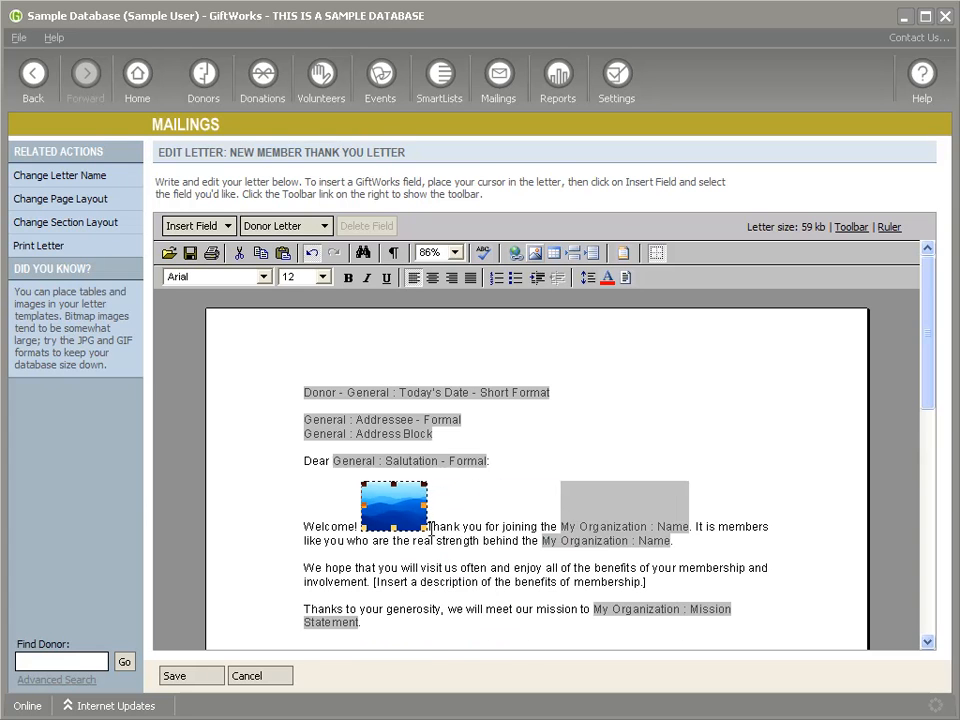
pyautogui.click(480, 560)
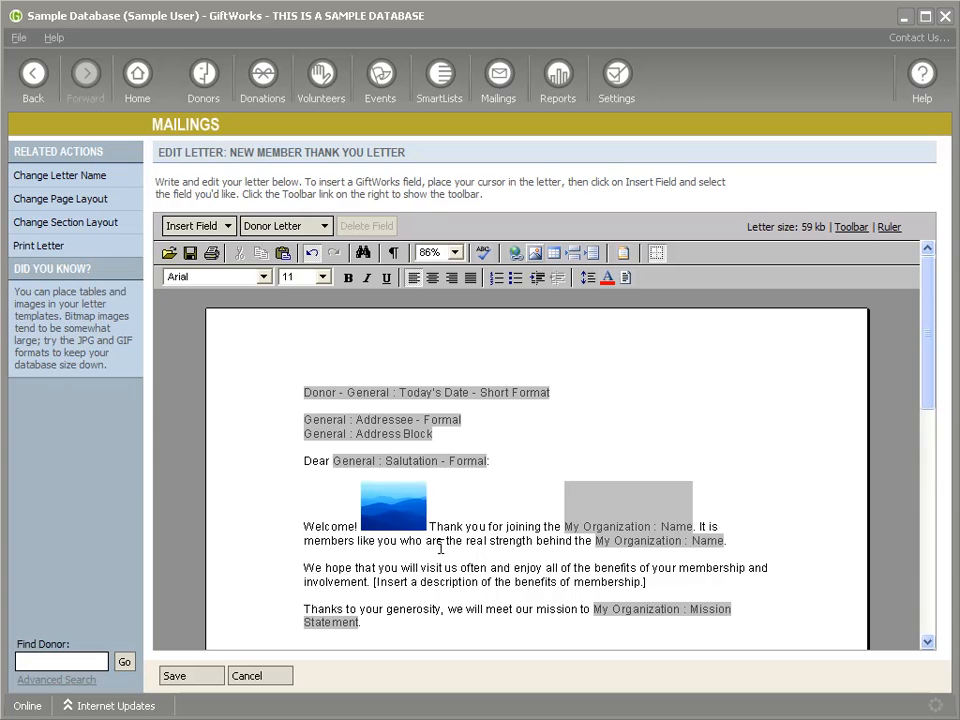
pyautogui.click(397, 512)
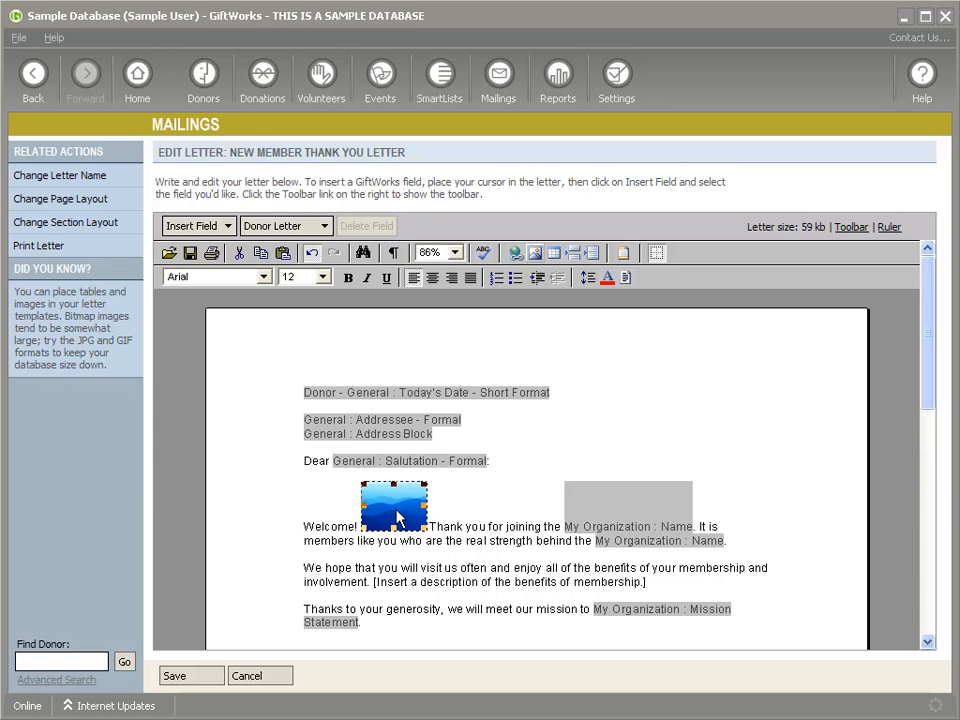
pyautogui.moveTo(395, 517); pyautogui.dragTo(362, 497)
pyautogui.press('Delete')
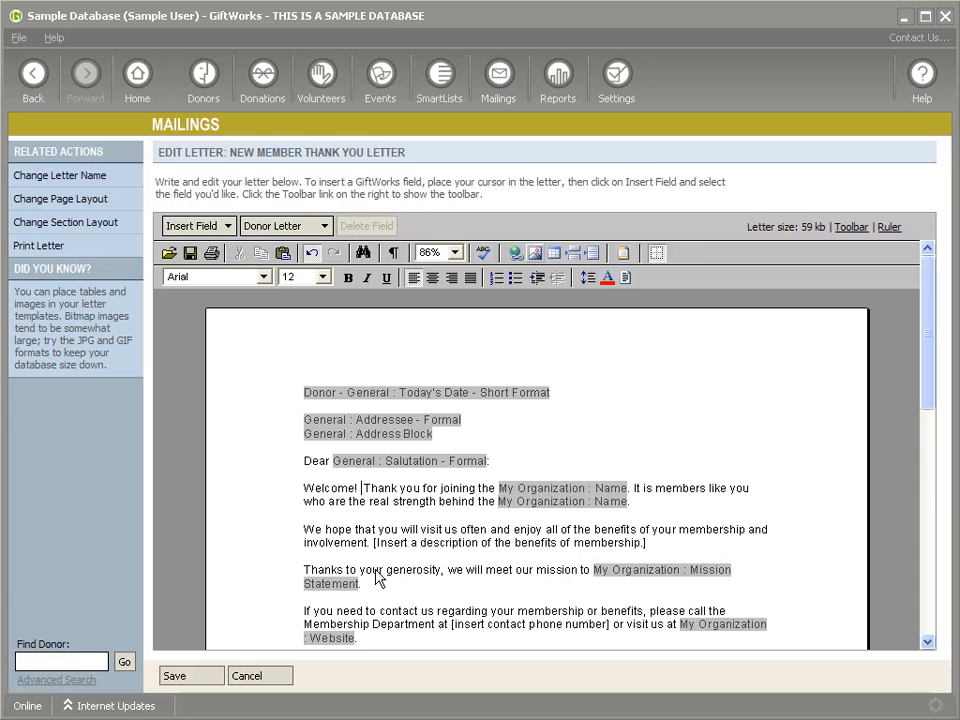
# Step: Insert Blue hills.jpg floating in front of text, position it over the greeting, then delete it
pyautogui.click(534, 254)
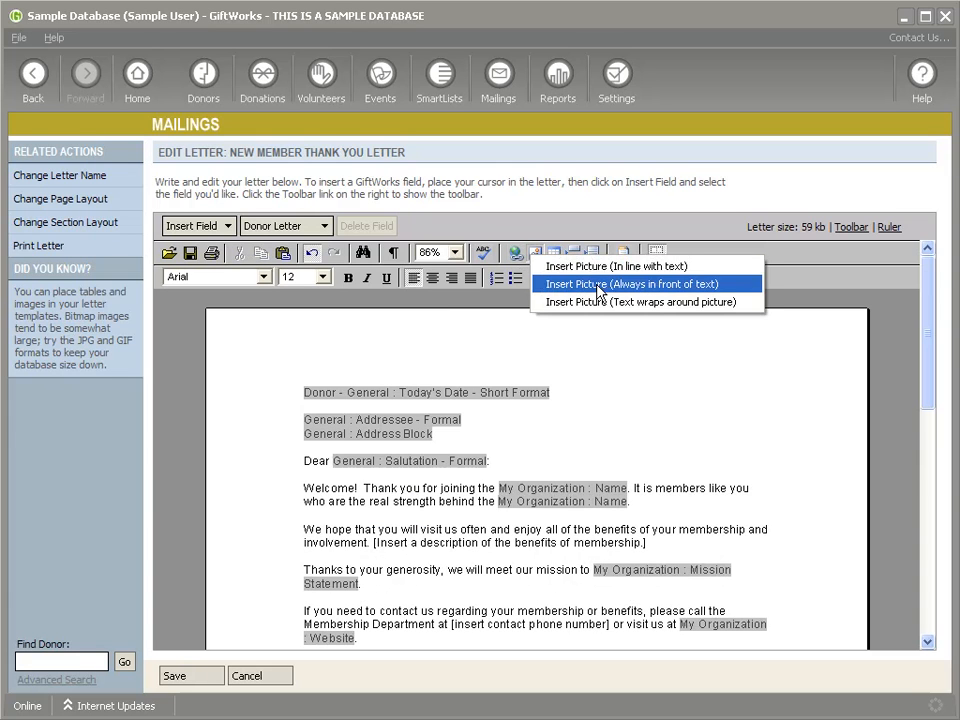
pyautogui.click(618, 285)
pyautogui.doubleClick(150, 118)
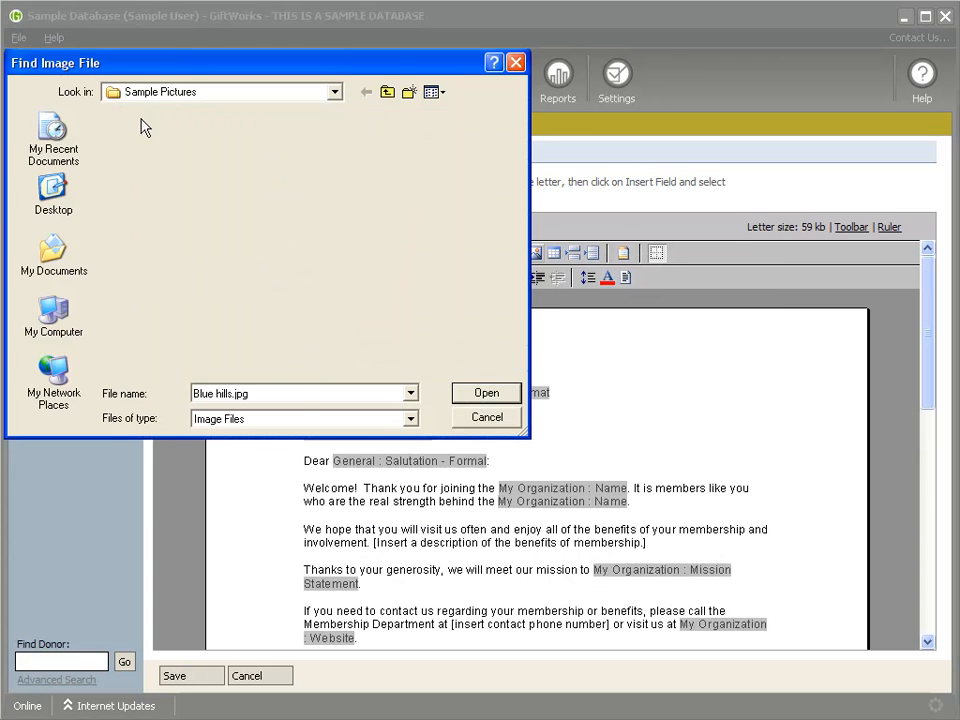
pyautogui.moveTo(458, 567); pyautogui.dragTo(364, 465)
pyautogui.moveTo(431, 489); pyautogui.dragTo(502, 567)
pyautogui.press('Delete')
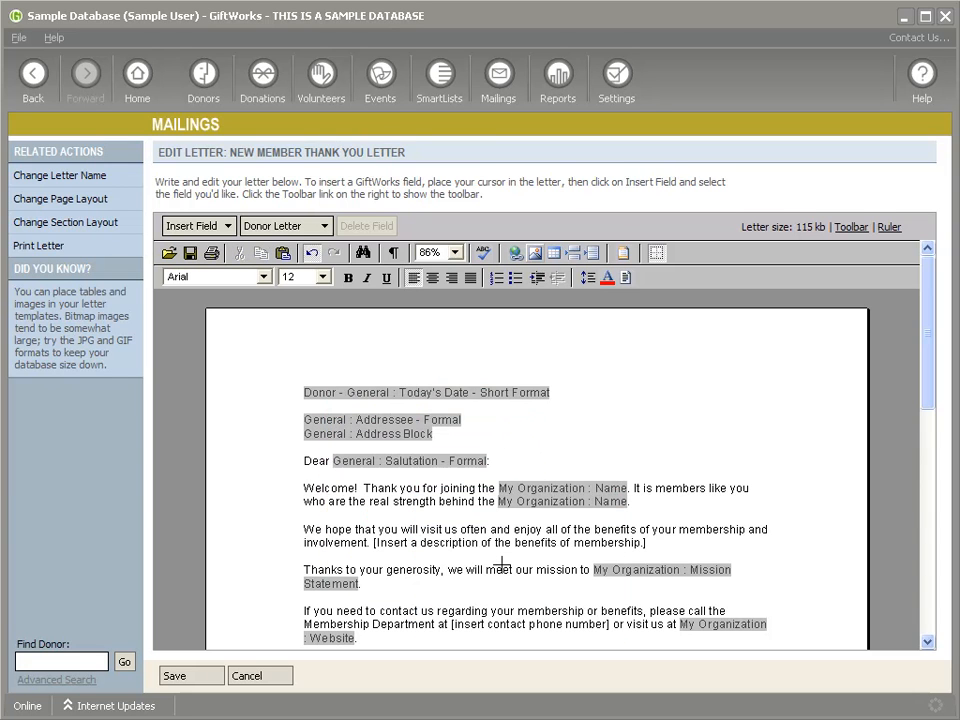
# Step: Insert Blue hills.jpg with text wrapping, move it right of the text, then cancel the edits
pyautogui.click(534, 252)
pyautogui.click(560, 300)
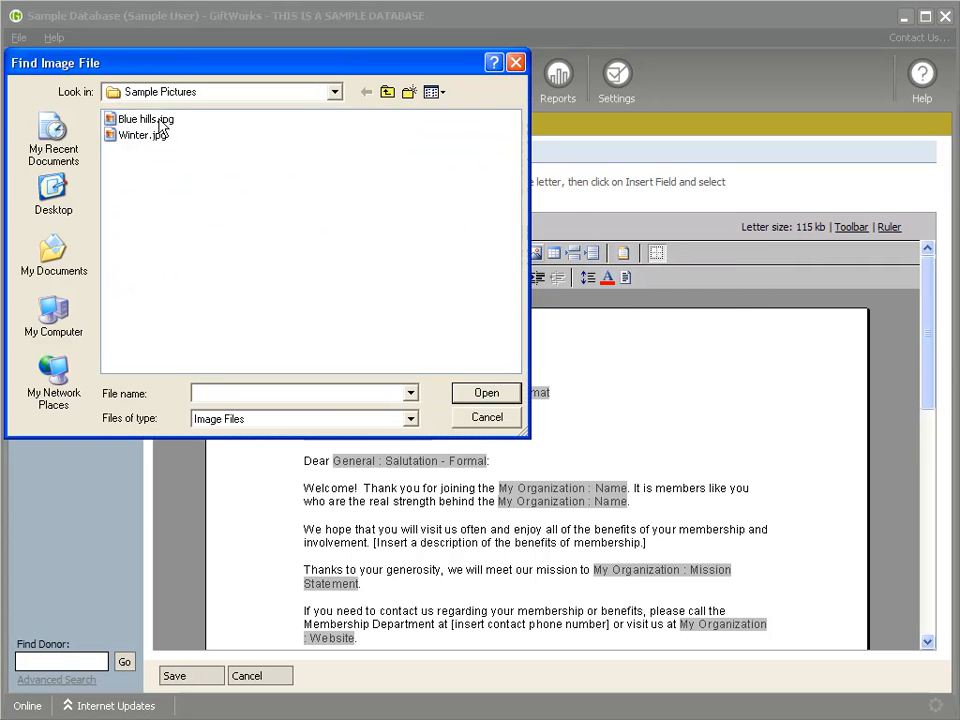
pyautogui.doubleClick(113, 118)
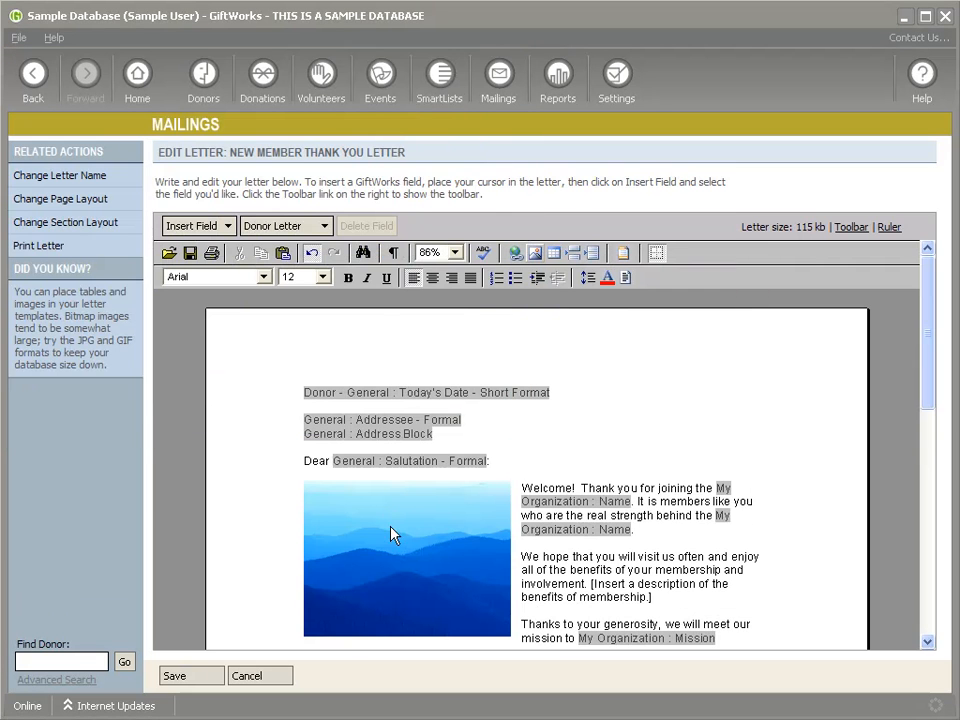
pyautogui.scroll(-2, 393, 561)
pyautogui.click(368, 500)
pyautogui.moveTo(410, 488); pyautogui.dragTo(362, 436)
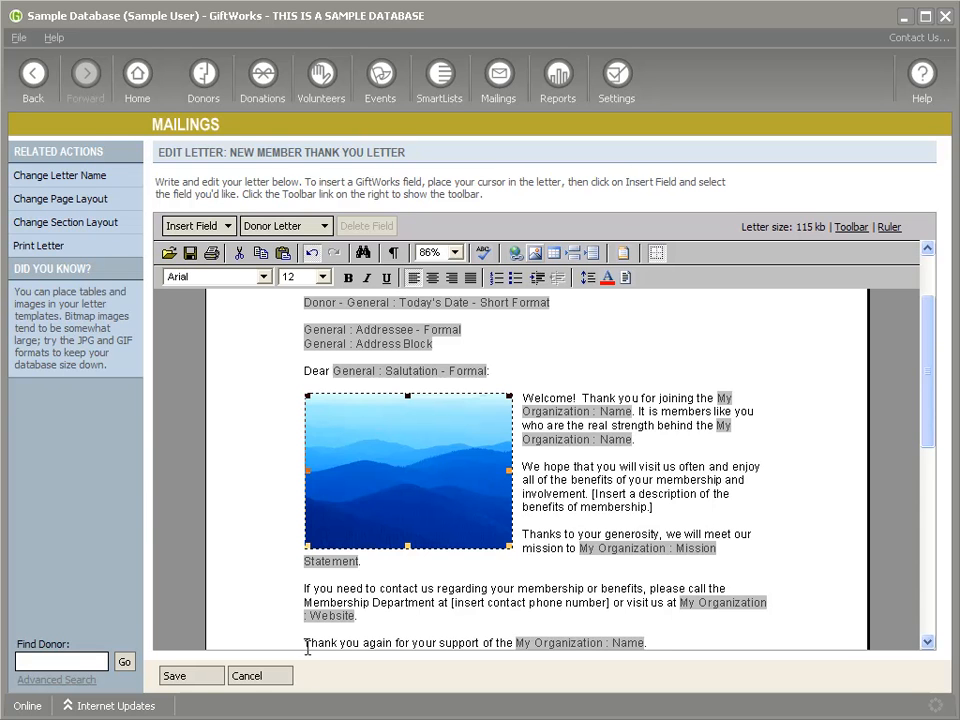
pyautogui.click(250, 676)
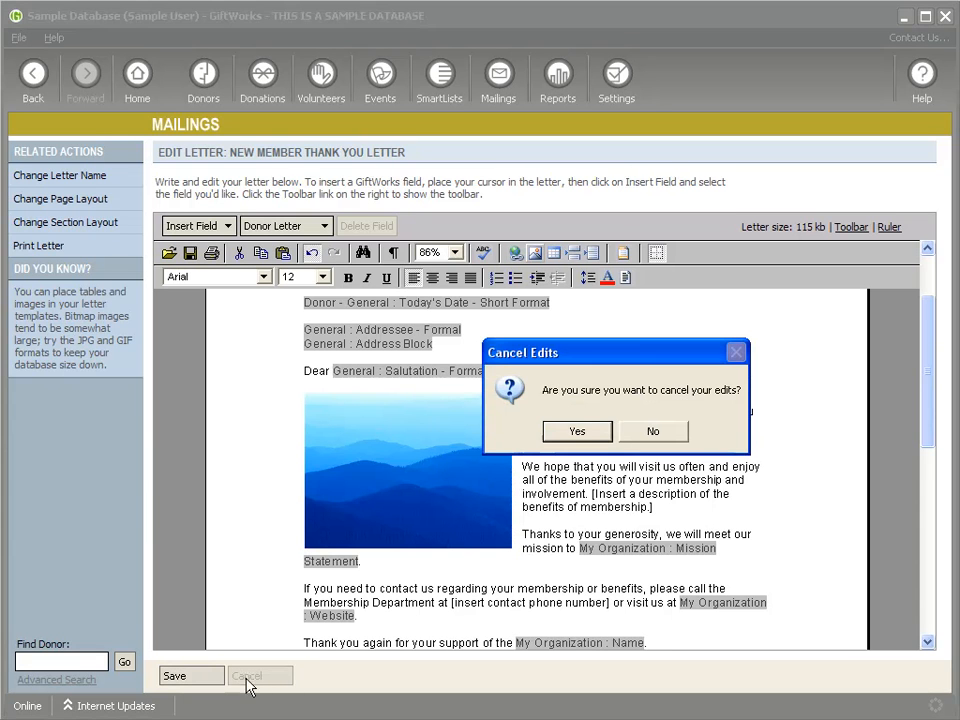
# Step: Confirm discarding the letter edits and go from Mailings to the SmartLists home page
pyautogui.click(578, 432)
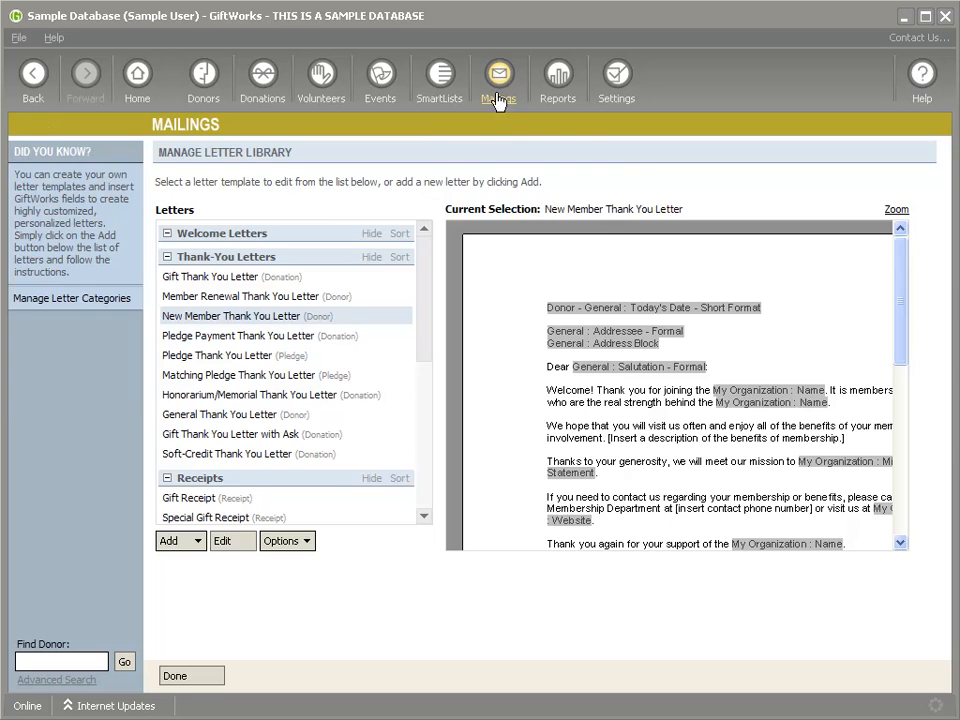
pyautogui.click(494, 104)
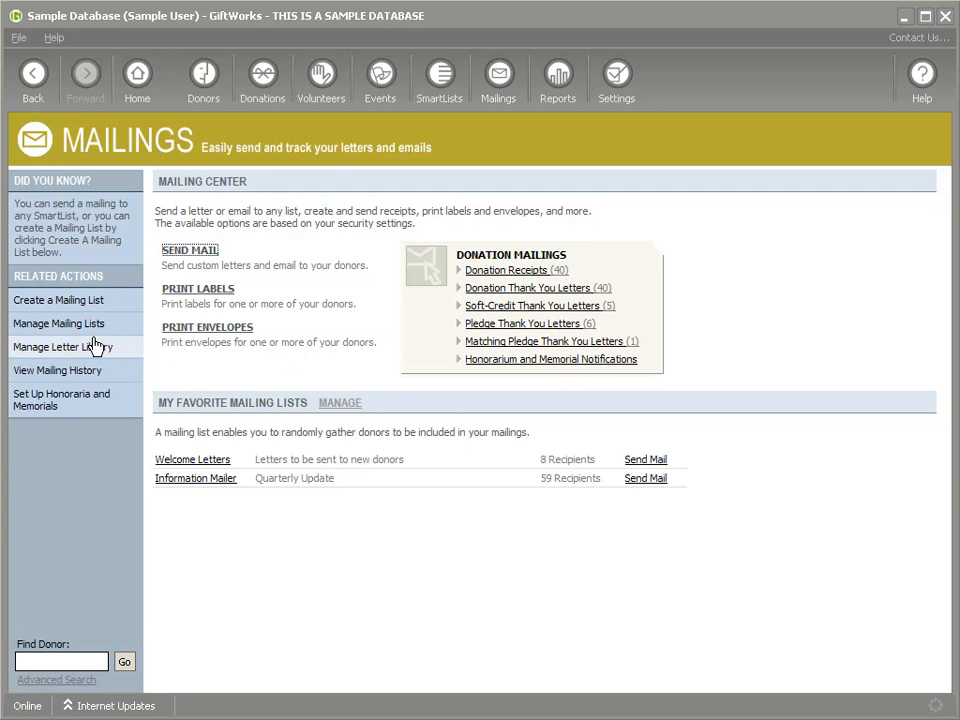
pyautogui.click(444, 92)
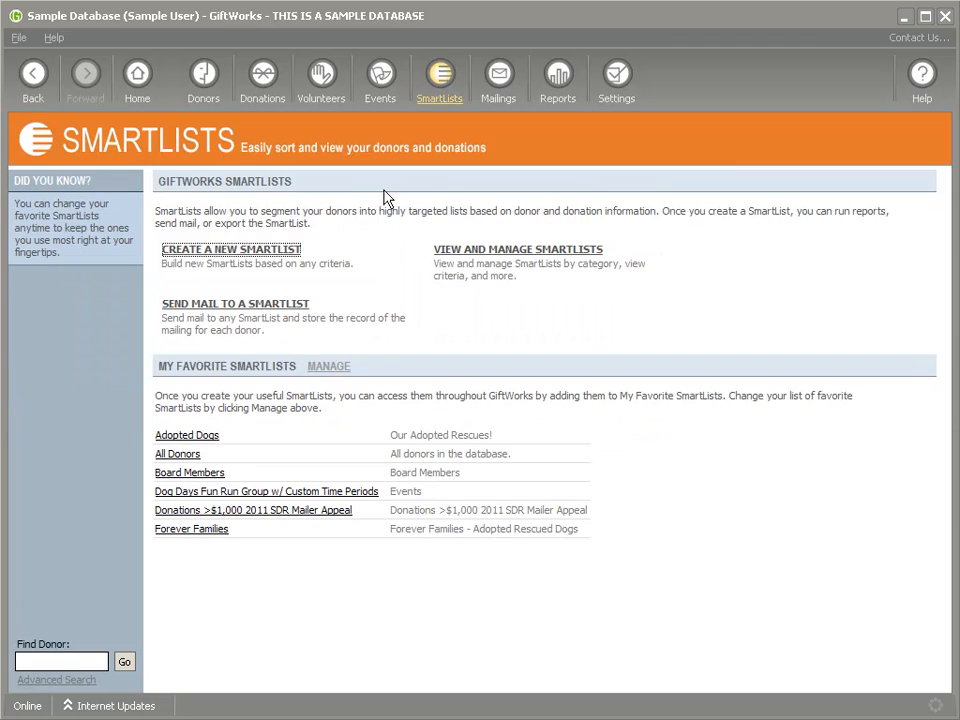
# Step: Create a donor SmartList filtered to profile No Profile or Organization Profile, returning 181 donors
pyautogui.click(215, 254)
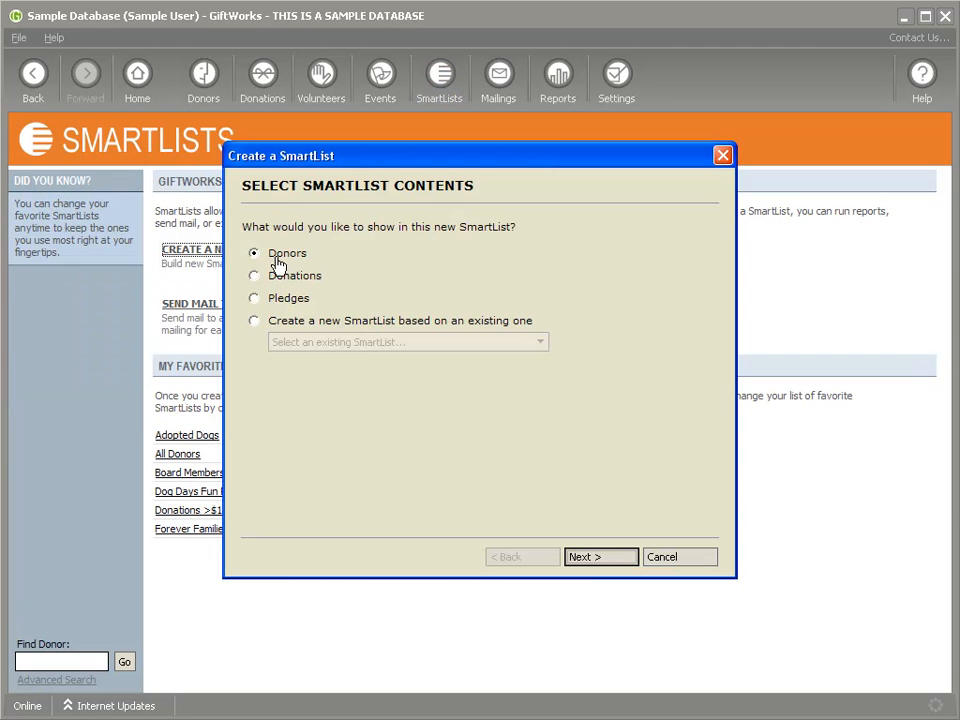
pyautogui.click(601, 560)
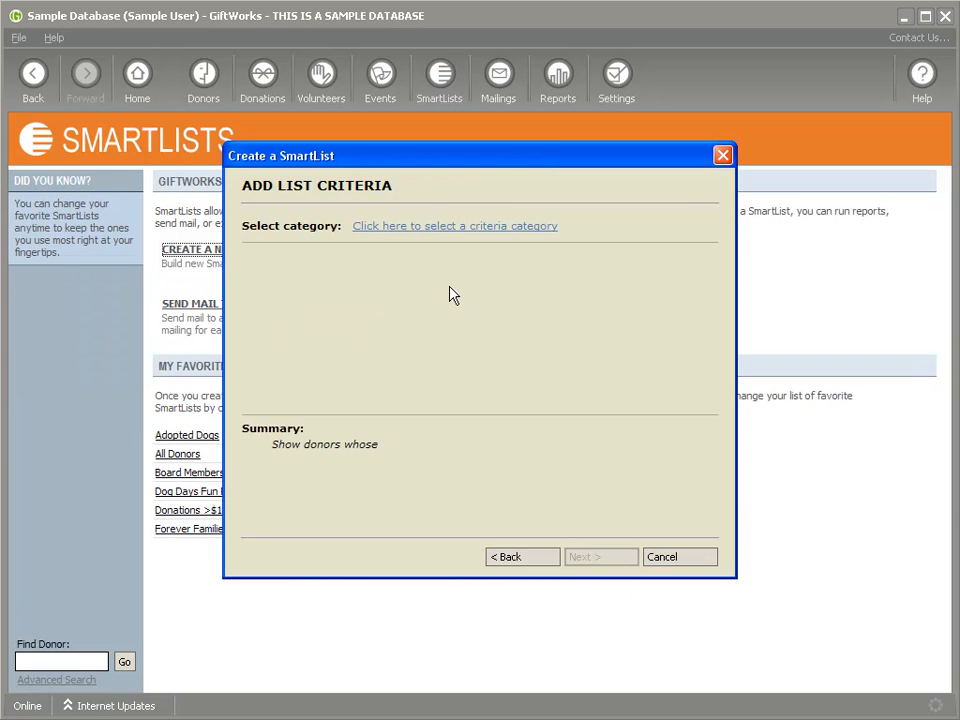
pyautogui.click(431, 227)
pyautogui.moveTo(450, 334)
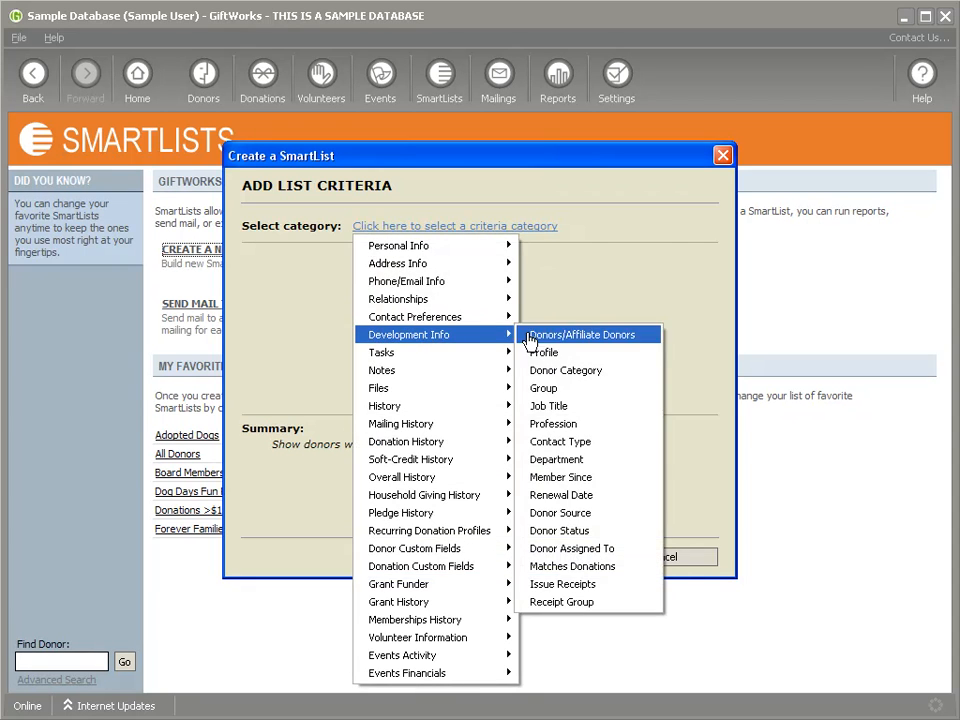
pyautogui.click(545, 352)
pyautogui.click(279, 261)
pyautogui.click(279, 277)
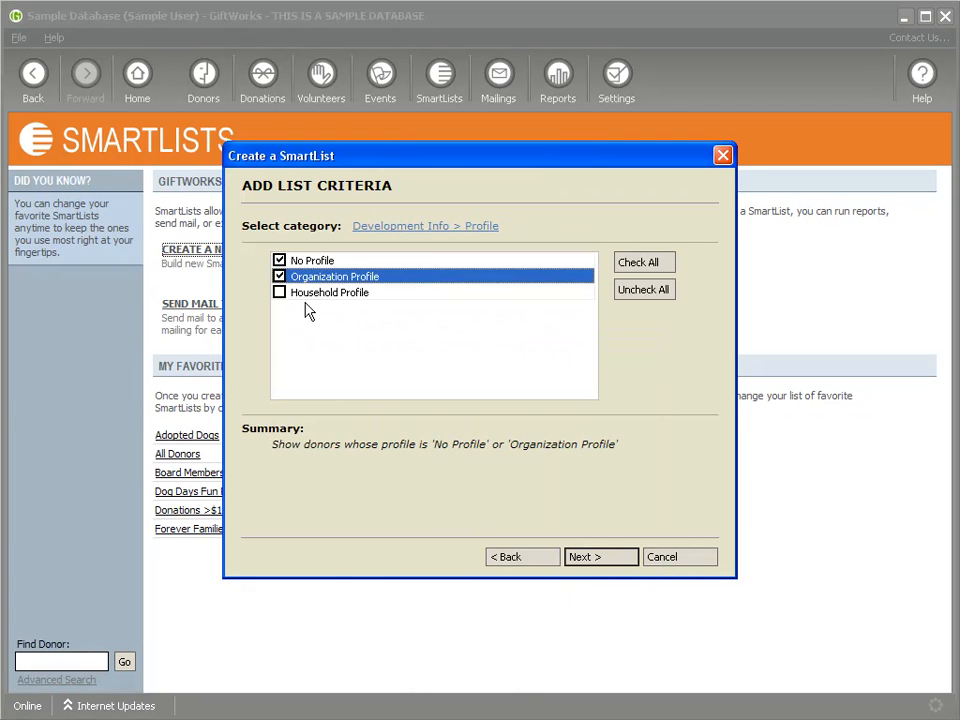
pyautogui.click(575, 562)
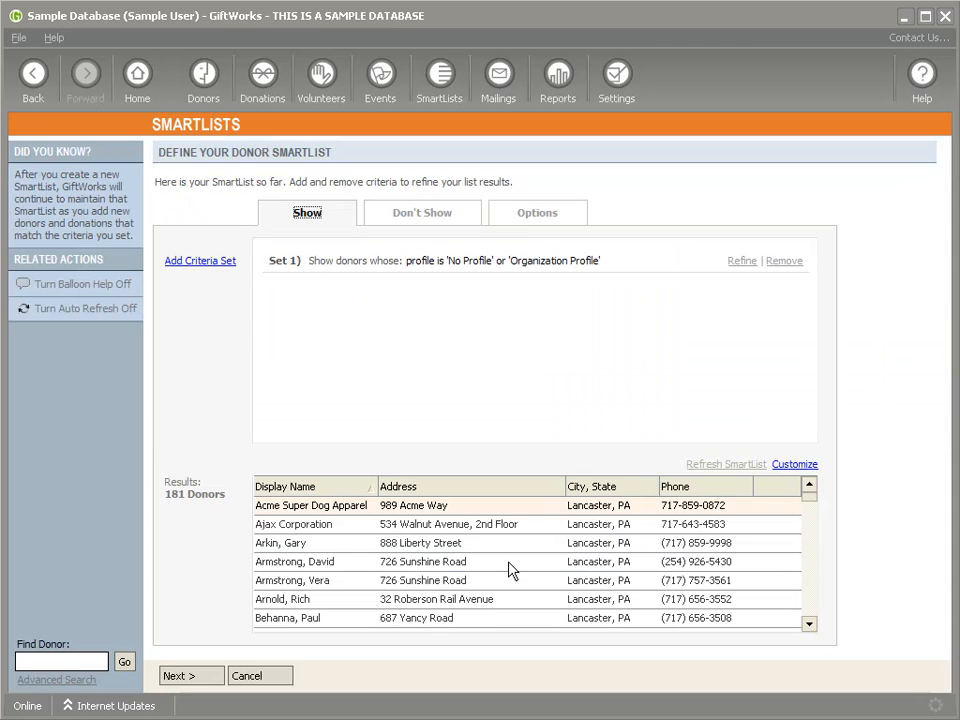
# Step: Open the SmartList results column choices and scroll through them
pyautogui.click(795, 464)
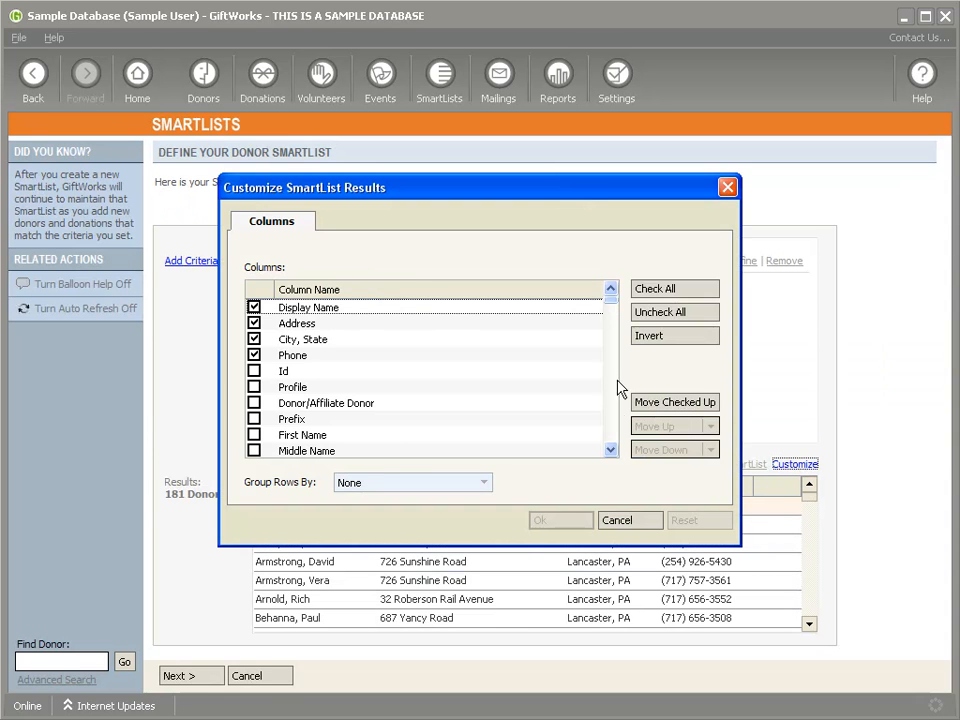
pyautogui.scroll(-10, 614, 432)
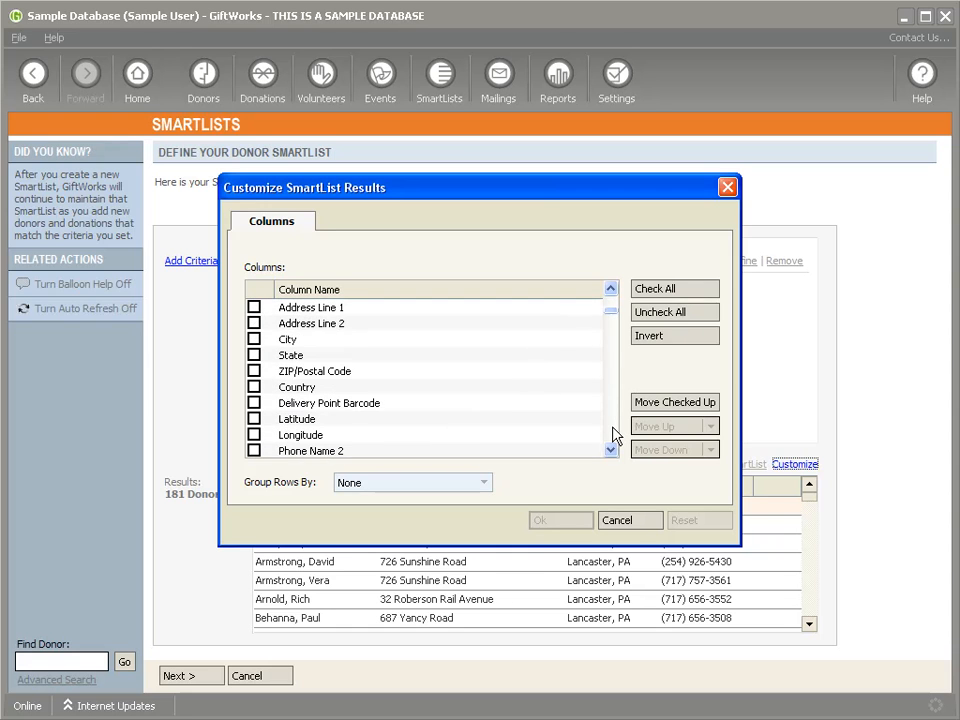
pyautogui.scroll(-13, 614, 436)
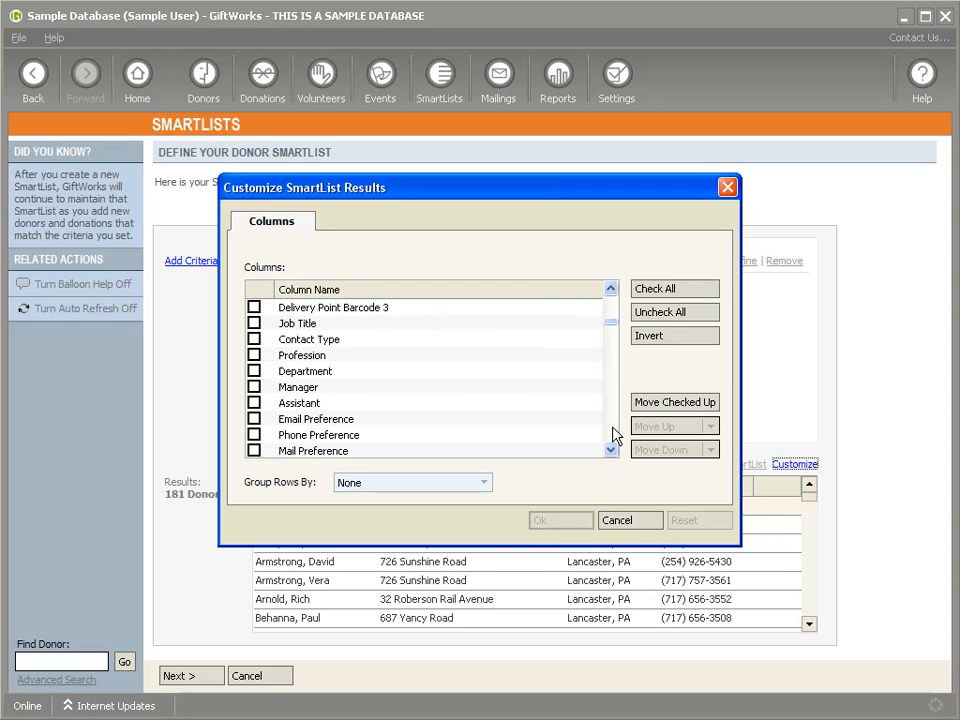
# Step: Add the Mailing Lists column and widen it to show names like Information Mailer and Welcome Letters
pyautogui.scroll(-3, 614, 436)
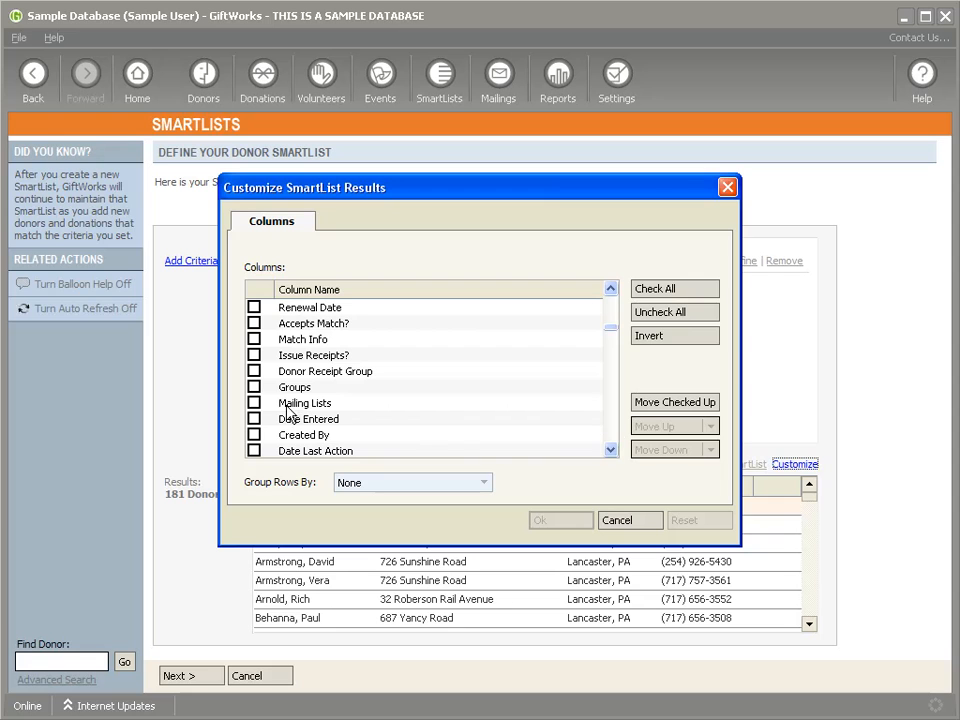
pyautogui.click(254, 403)
pyautogui.click(574, 514)
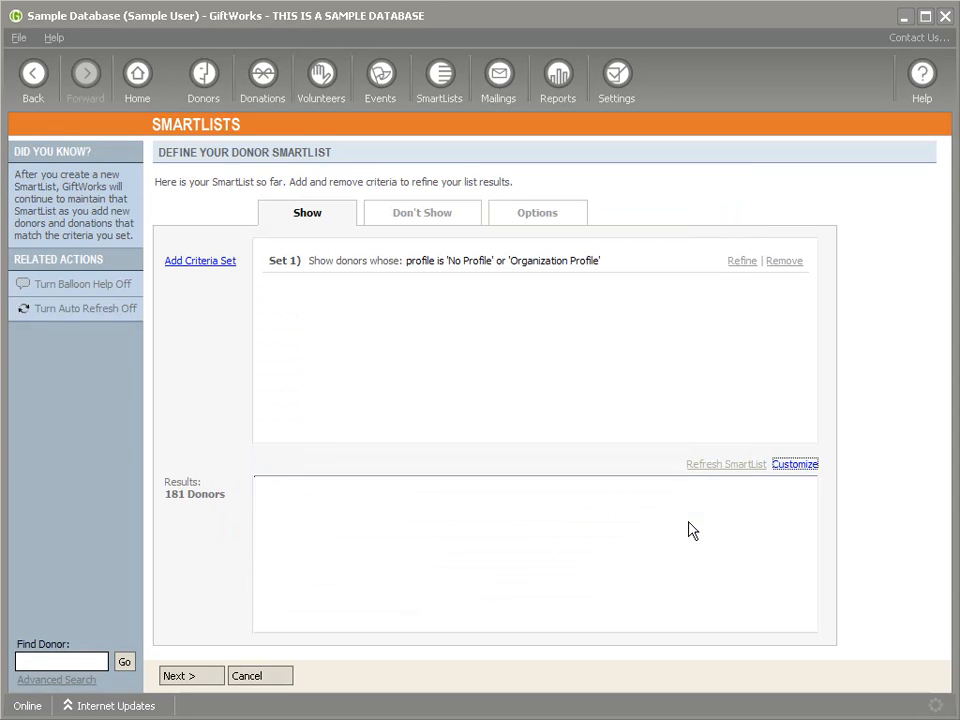
pyautogui.click(720, 632)
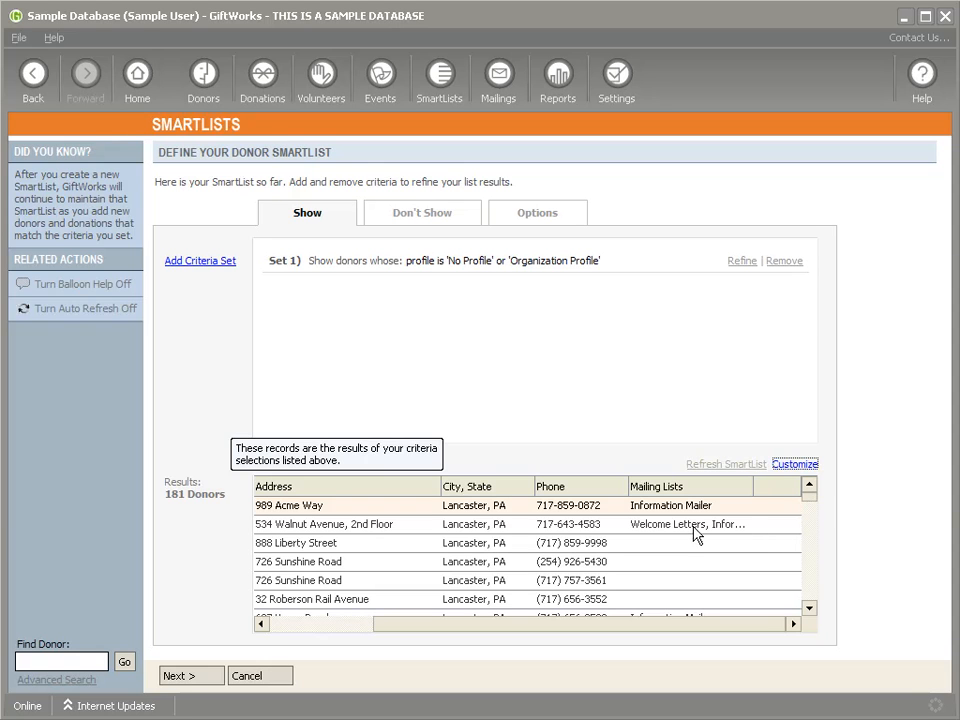
pyautogui.moveTo(752, 486); pyautogui.dragTo(787, 486)
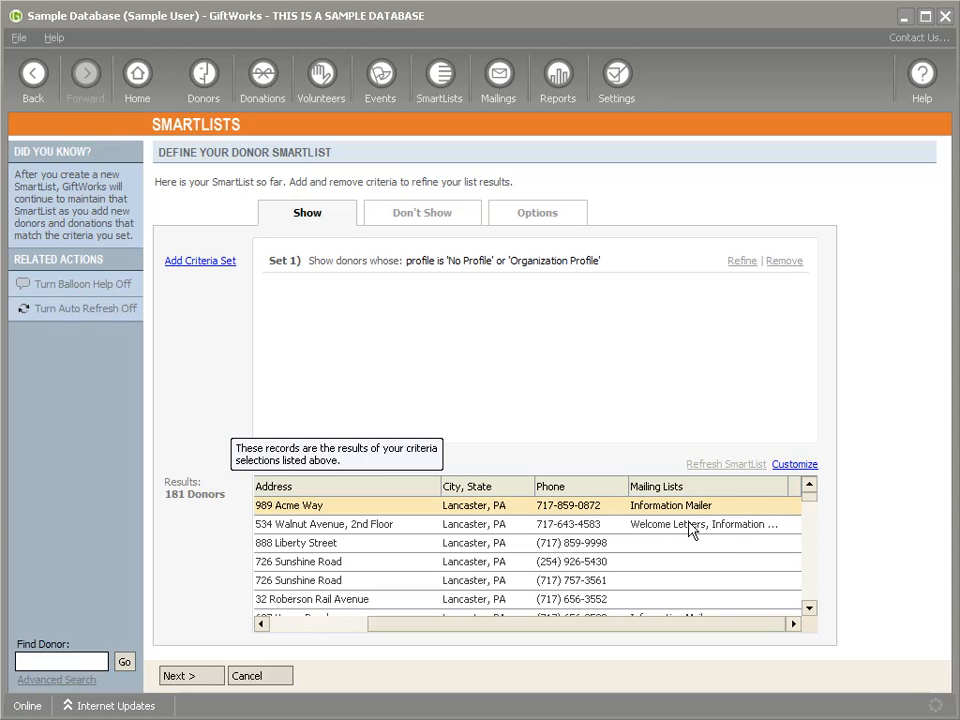
# Step: Refine the SmartList, delete the profile criterion and add a Mailing History > Any Mailing List criterion
pyautogui.click(745, 264)
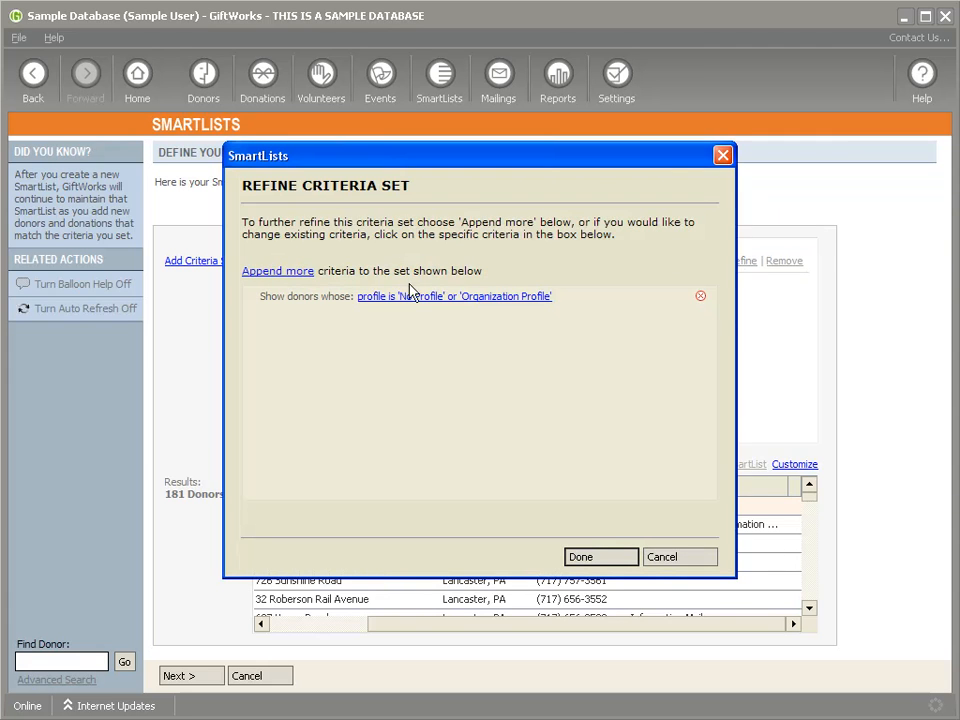
pyautogui.click(700, 296)
pyautogui.click(203, 262)
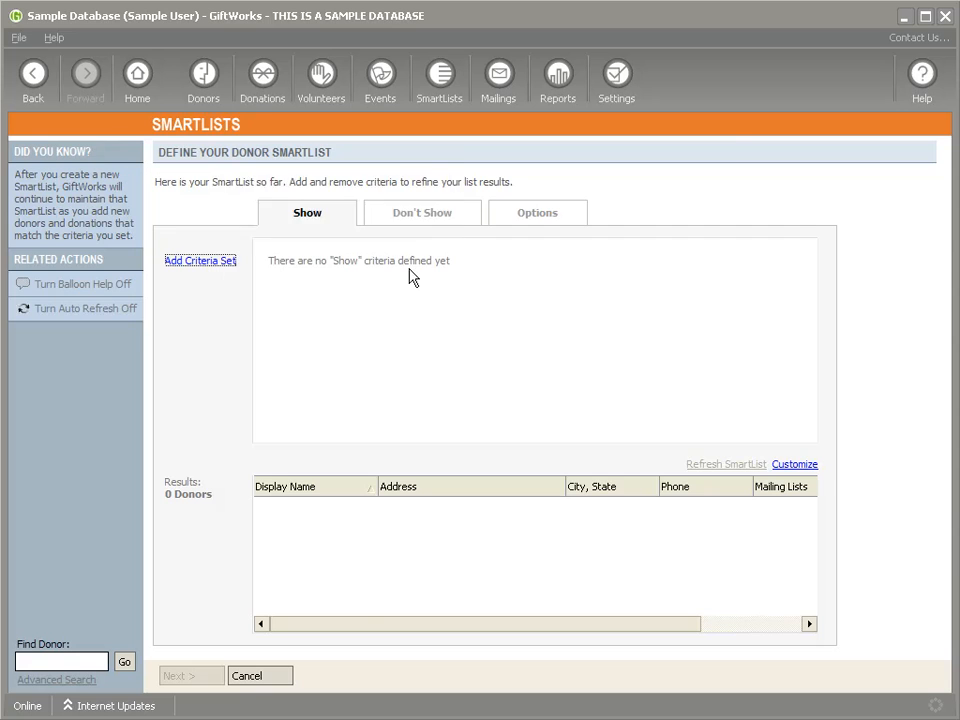
pyautogui.click(392, 228)
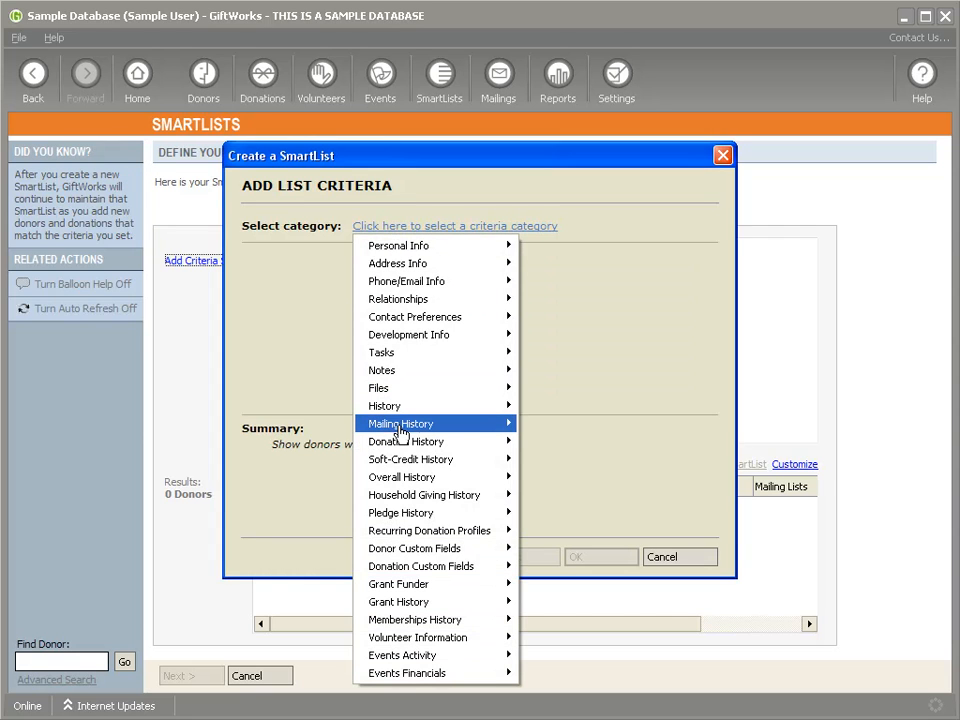
pyautogui.moveTo(407, 424)
pyautogui.click(566, 428)
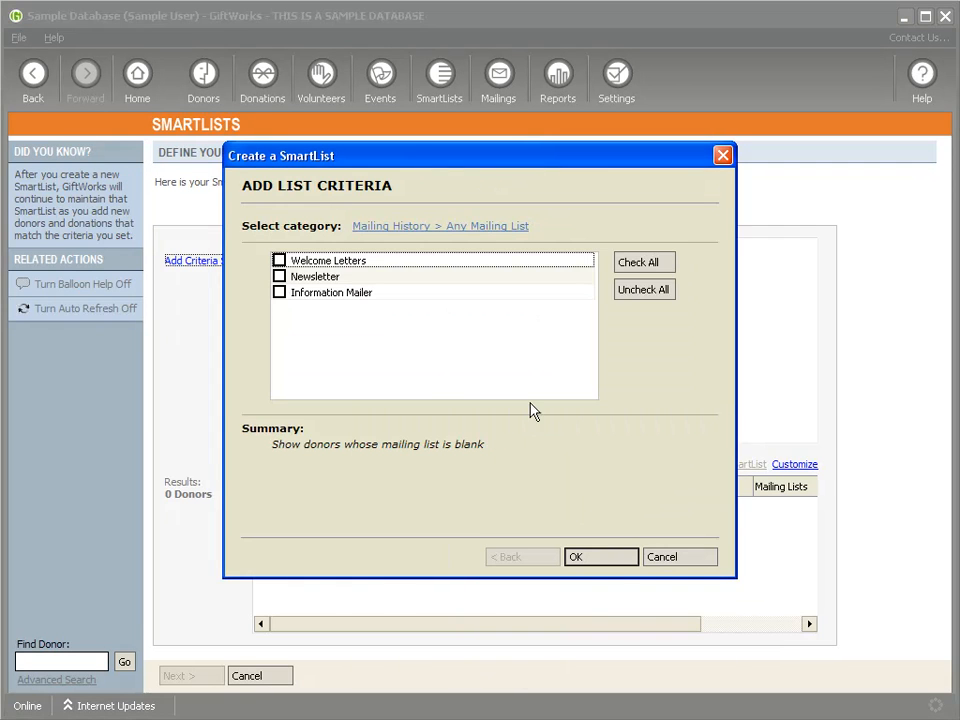
# Step: Check only the Welcome Letters mailing list and apply it, narrowing the list to 8 donors
pyautogui.click(279, 276)
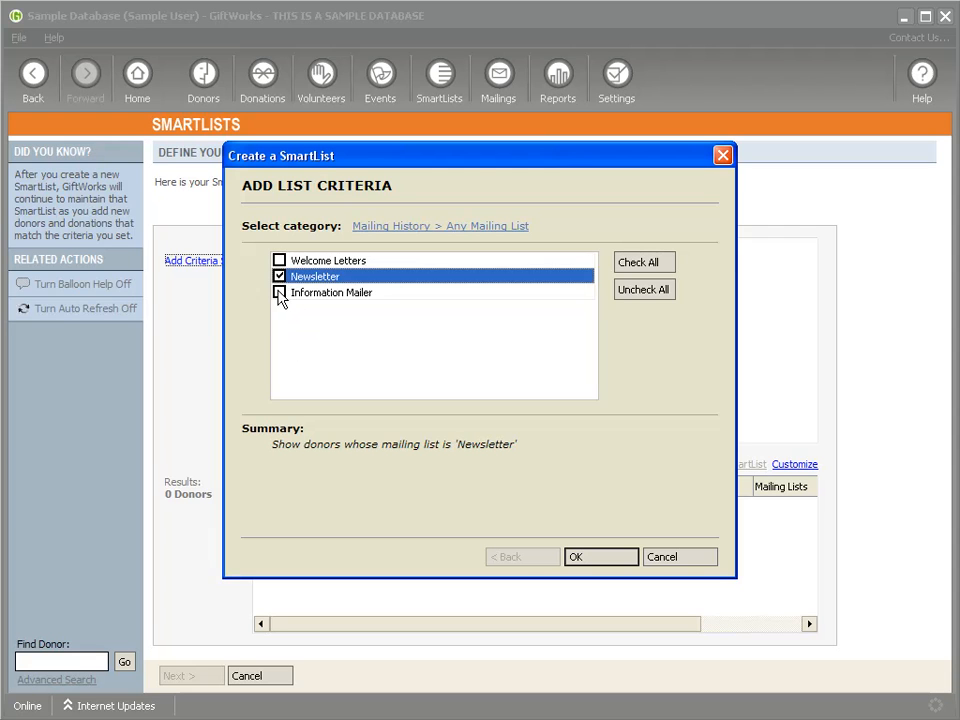
pyautogui.click(279, 292)
pyautogui.click(279, 290)
pyautogui.click(279, 277)
pyautogui.click(279, 261)
pyautogui.click(594, 559)
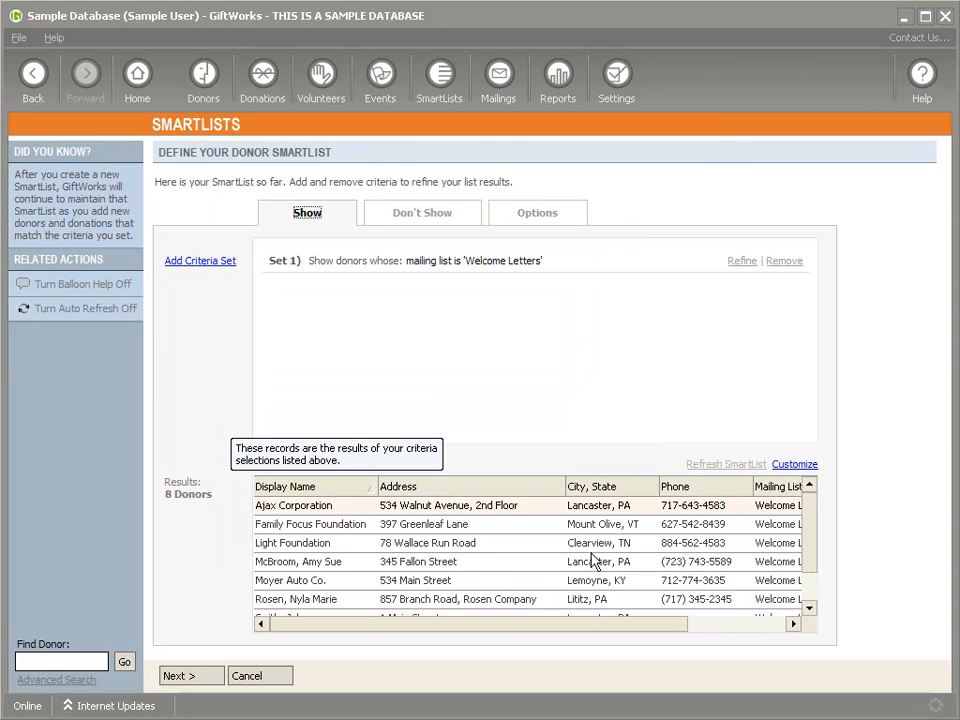
pyautogui.moveTo(508, 625); pyautogui.dragTo(640, 624)
pyautogui.moveTo(807, 532)
pyautogui.mouseDown()
pyautogui.moveTo(808, 550)
pyautogui.moveTo(806, 523)
pyautogui.mouseUp()
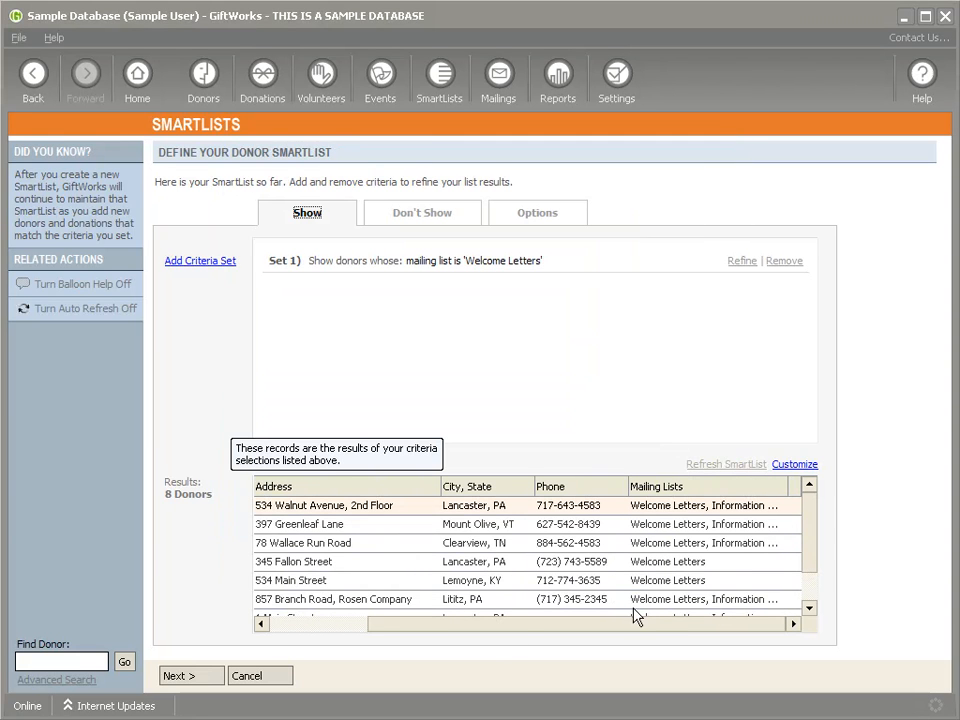
pyautogui.moveTo(624, 626); pyautogui.dragTo(600, 626)
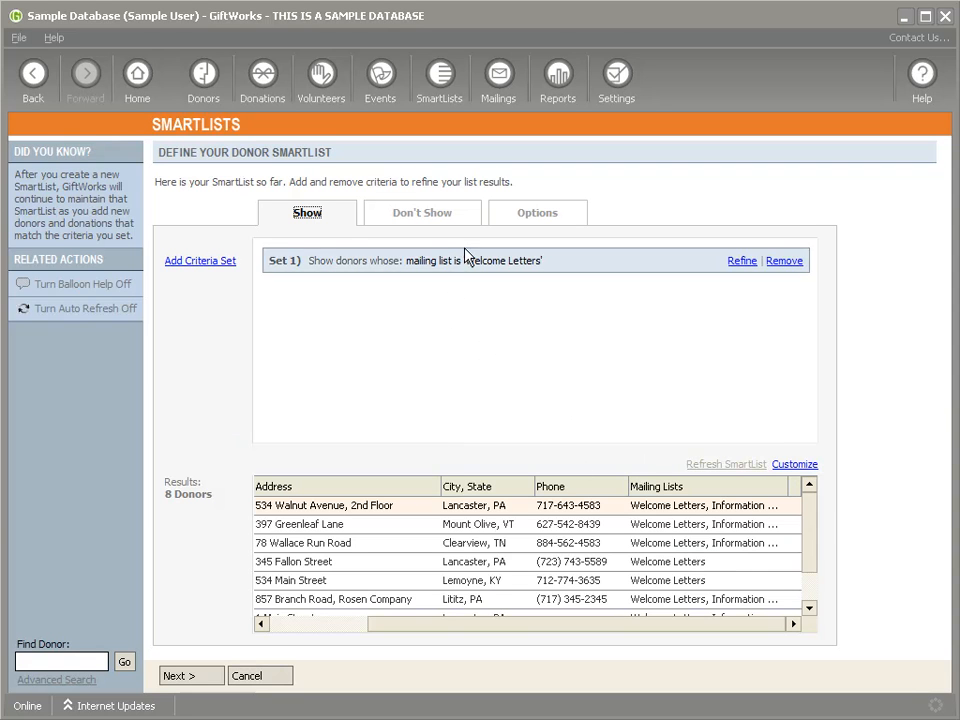
pyautogui.click(572, 88)
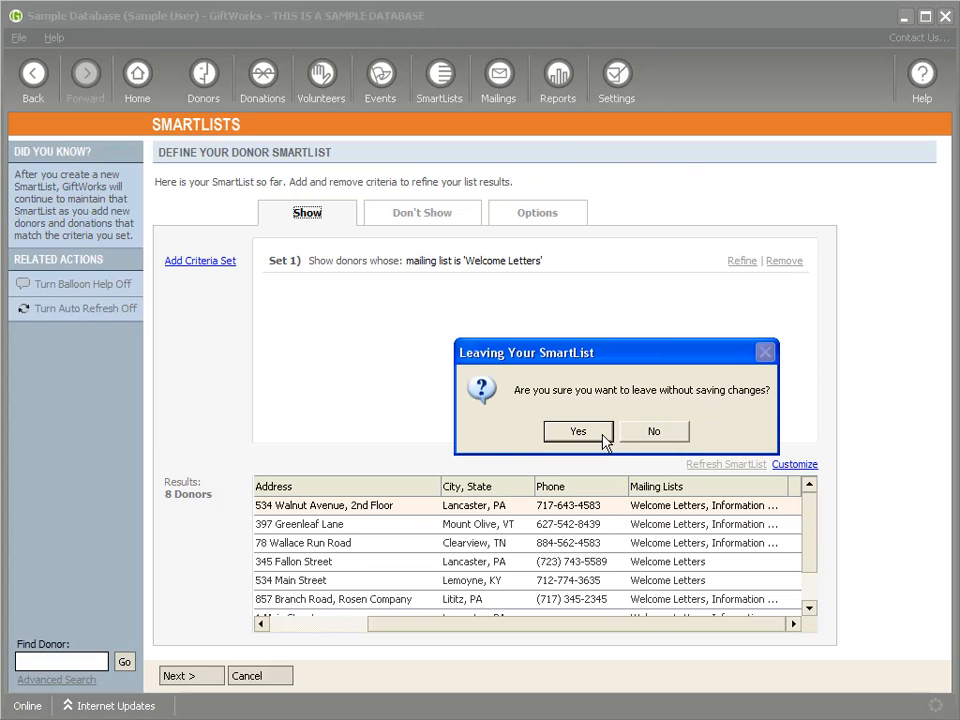
# Step: Leave the SmartList unsaved and run the Donors by SmartList report for All Donors
pyautogui.click(588, 436)
pyautogui.click(206, 251)
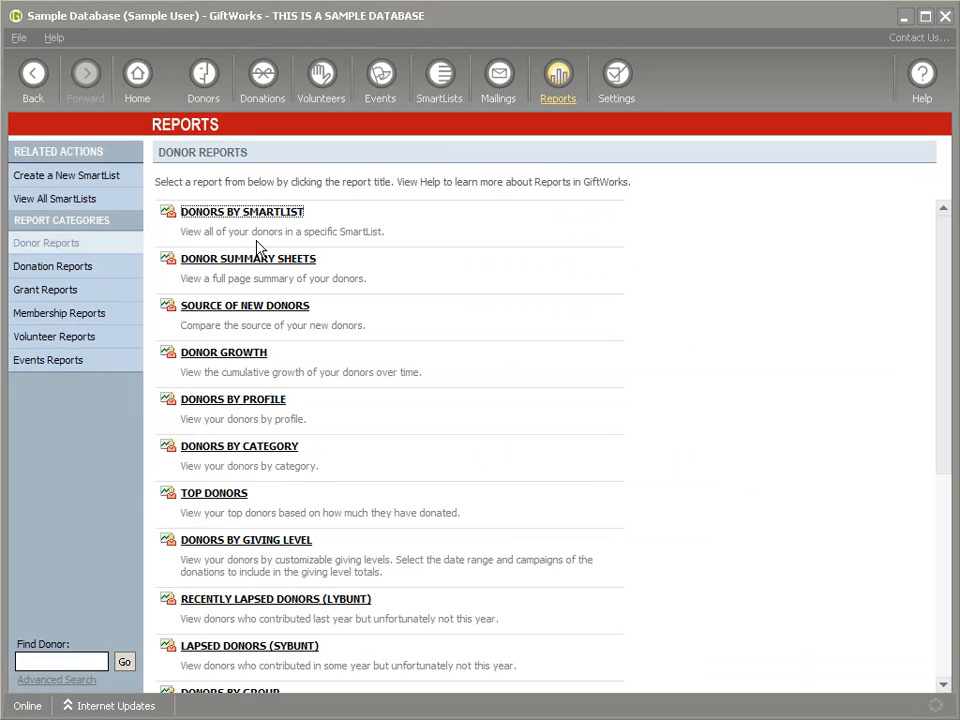
pyautogui.click(236, 213)
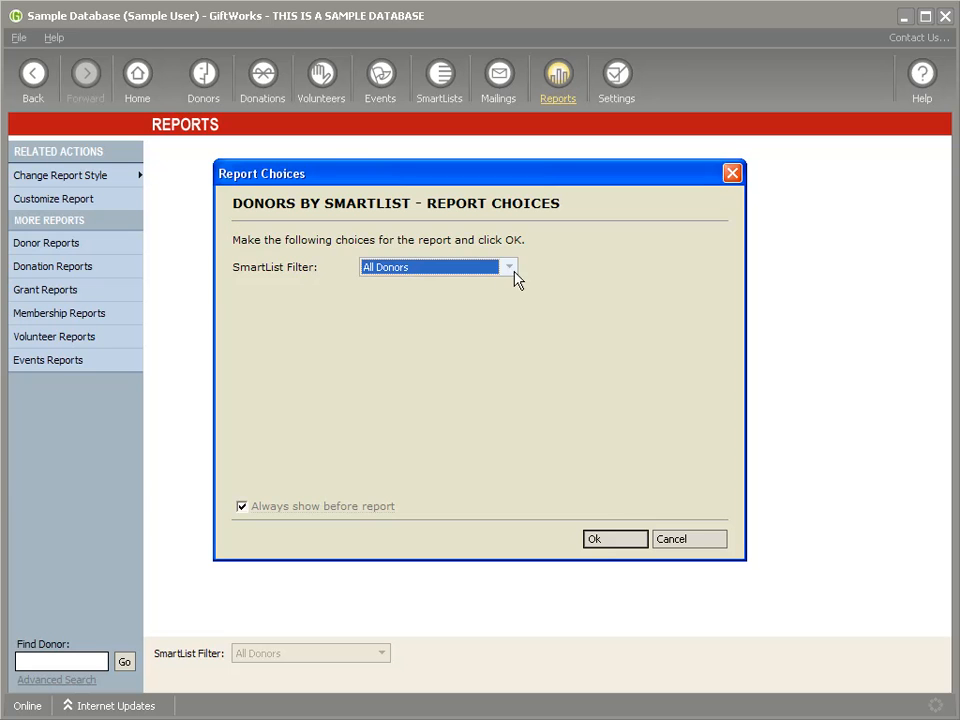
pyautogui.click(620, 540)
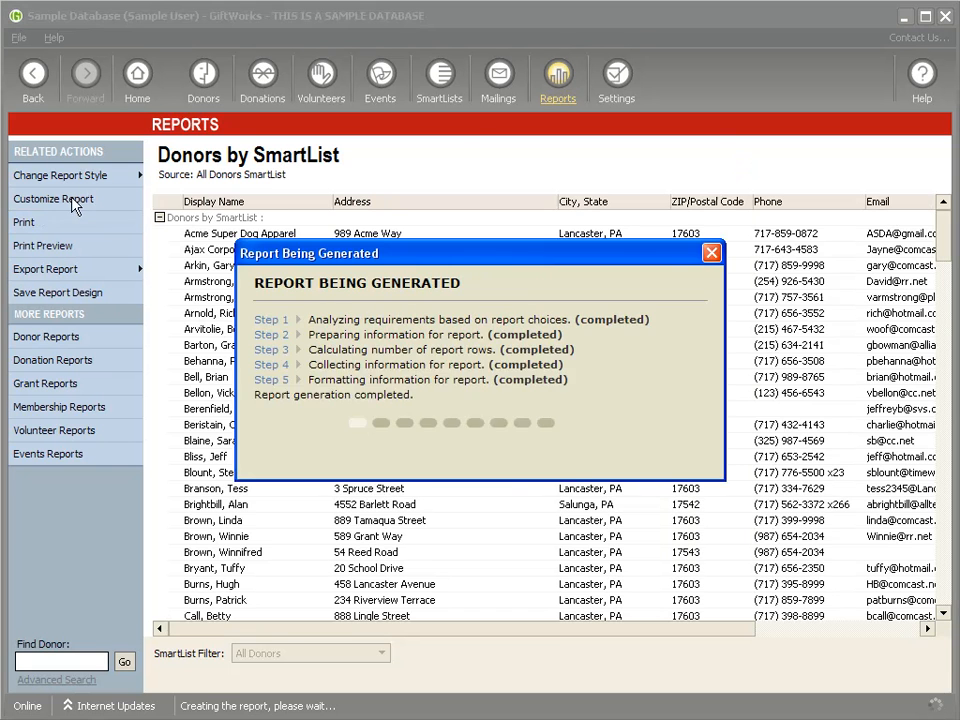
# Step: Add a Mailing Lists column to the report and scroll the table across and back
pyautogui.click(55, 199)
pyautogui.click(370, 221)
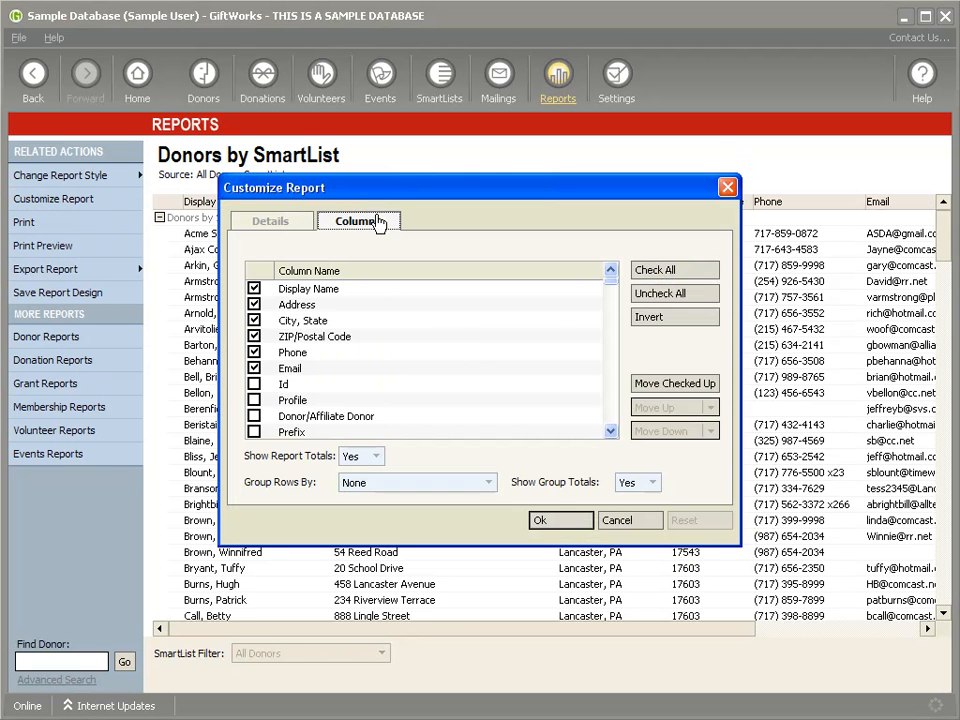
pyautogui.moveTo(610, 283); pyautogui.dragTo(598, 340)
pyautogui.scroll(-5, 596, 294)
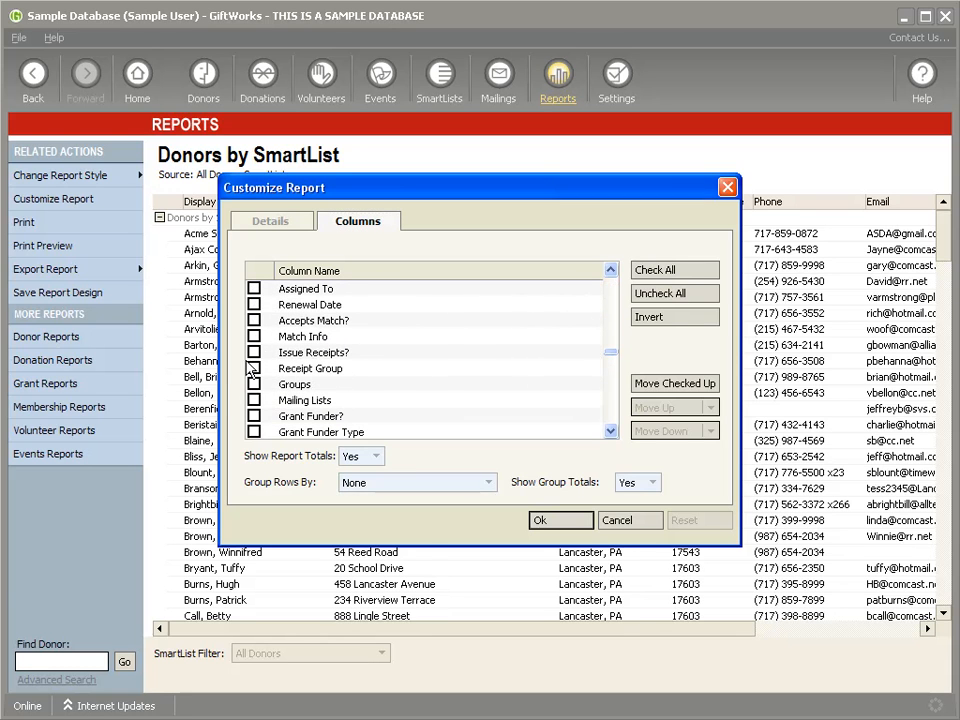
pyautogui.click(254, 400)
pyautogui.click(553, 521)
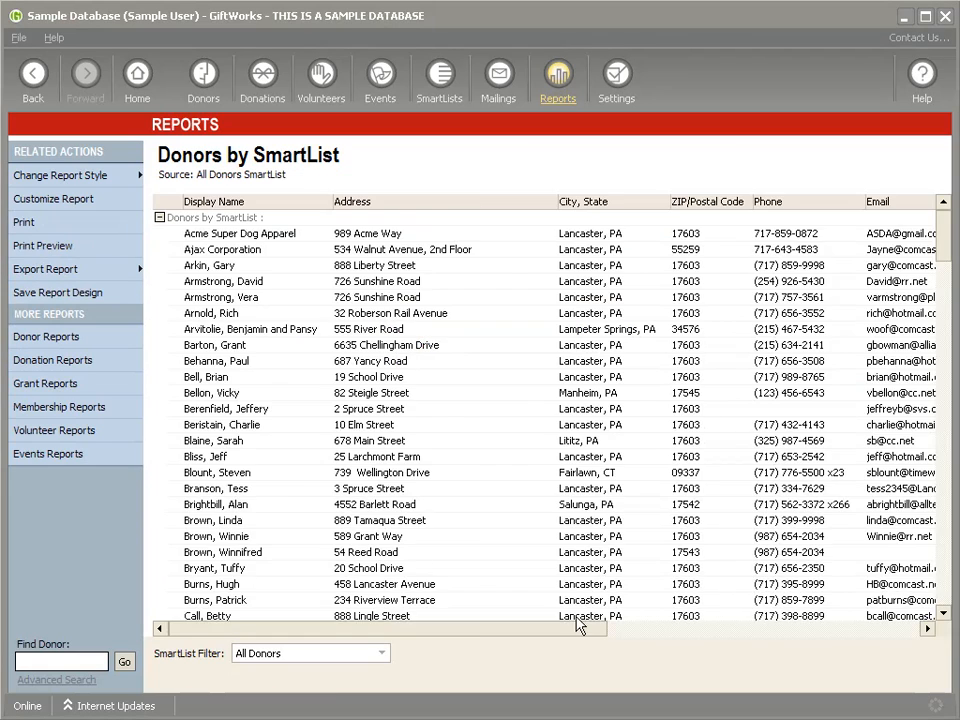
pyautogui.moveTo(565, 628); pyautogui.dragTo(904, 633)
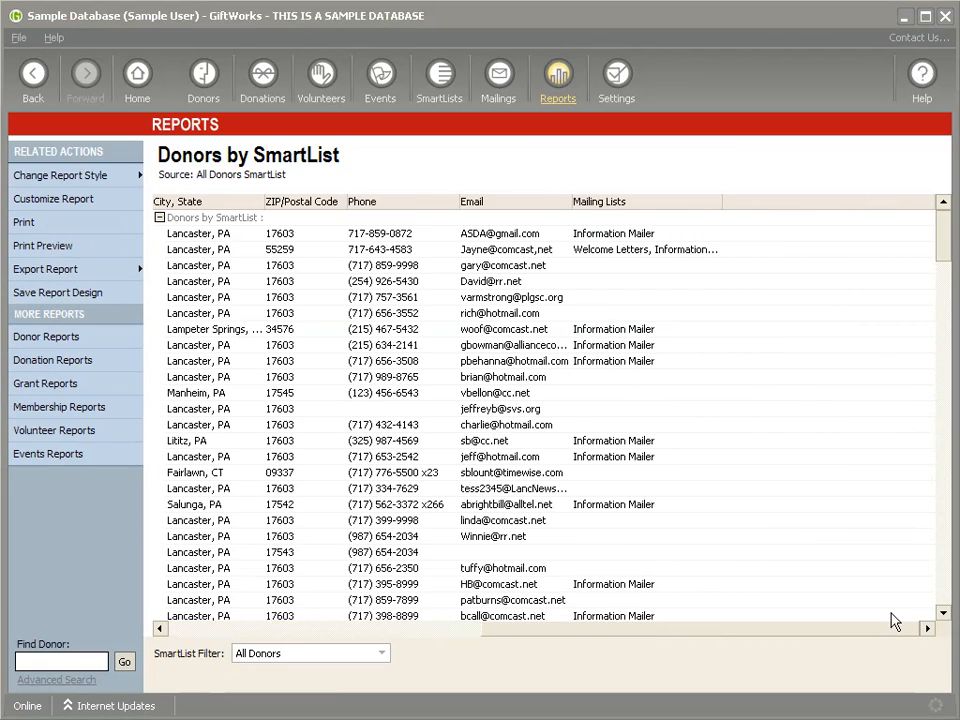
pyautogui.moveTo(670, 630); pyautogui.dragTo(381, 628)
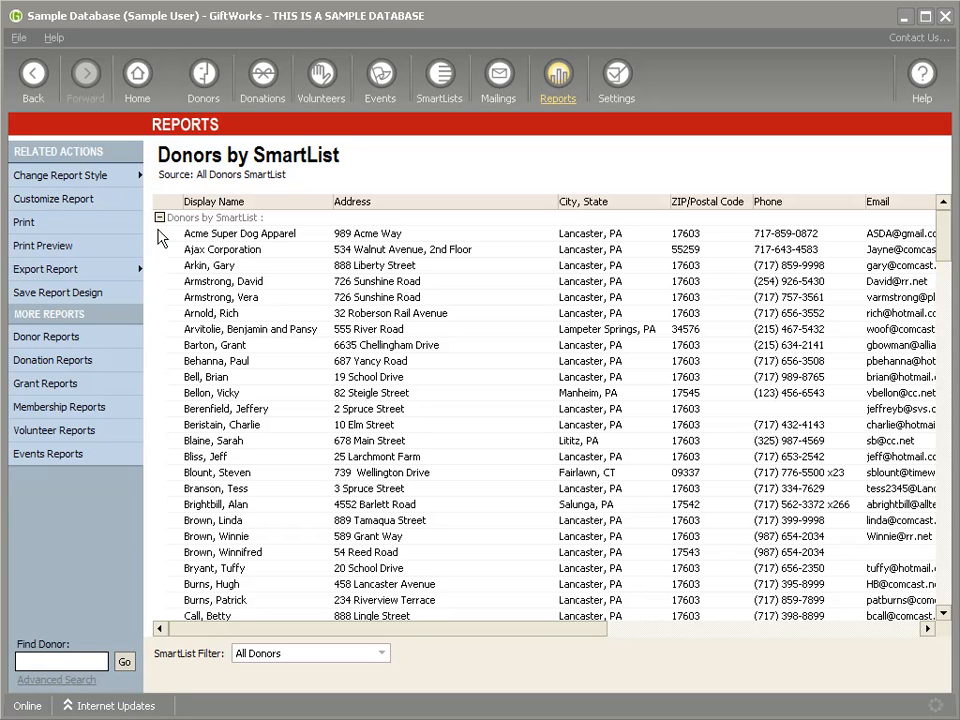
pyautogui.click(60, 199)
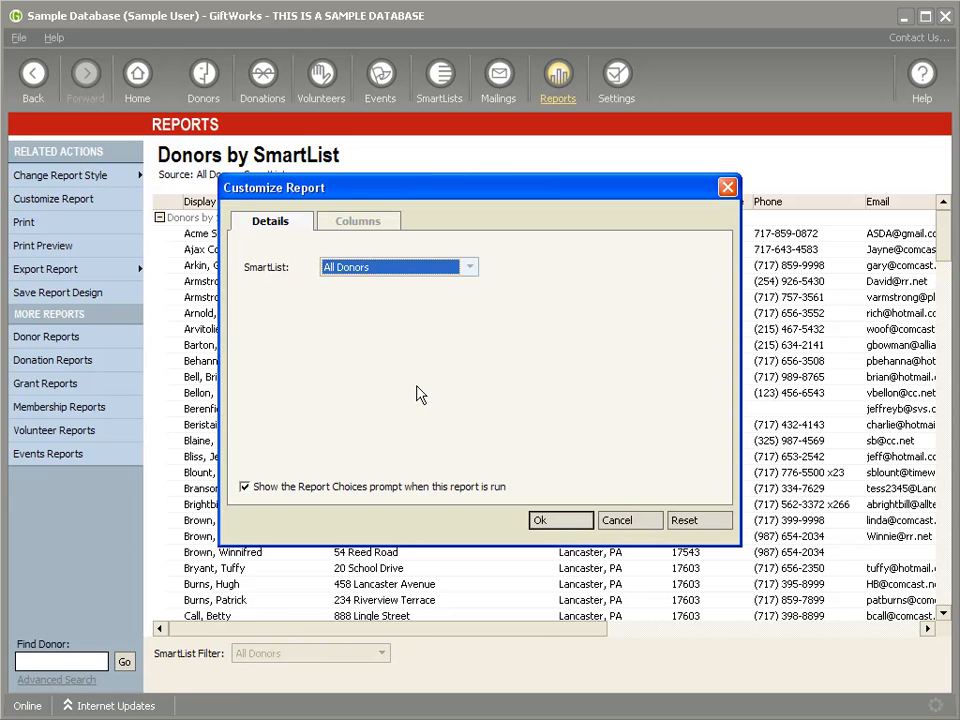
# Step: Add Total Giving, Average Giving and Largest Donation columns to the Donors by SmartList report
pyautogui.click(358, 220)
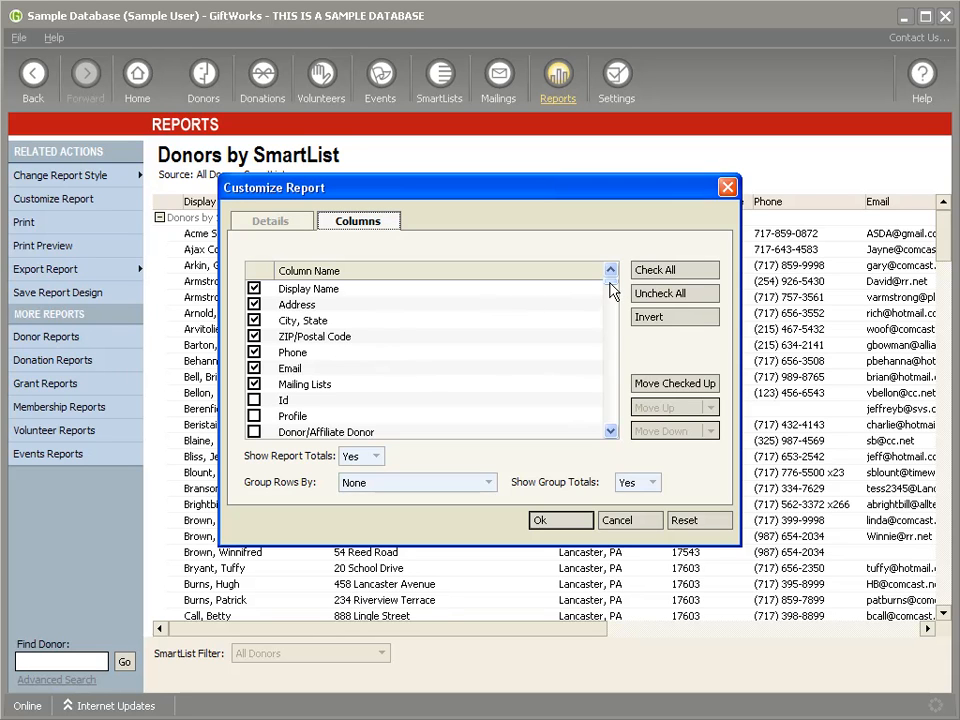
pyautogui.scroll(-3, 611, 289)
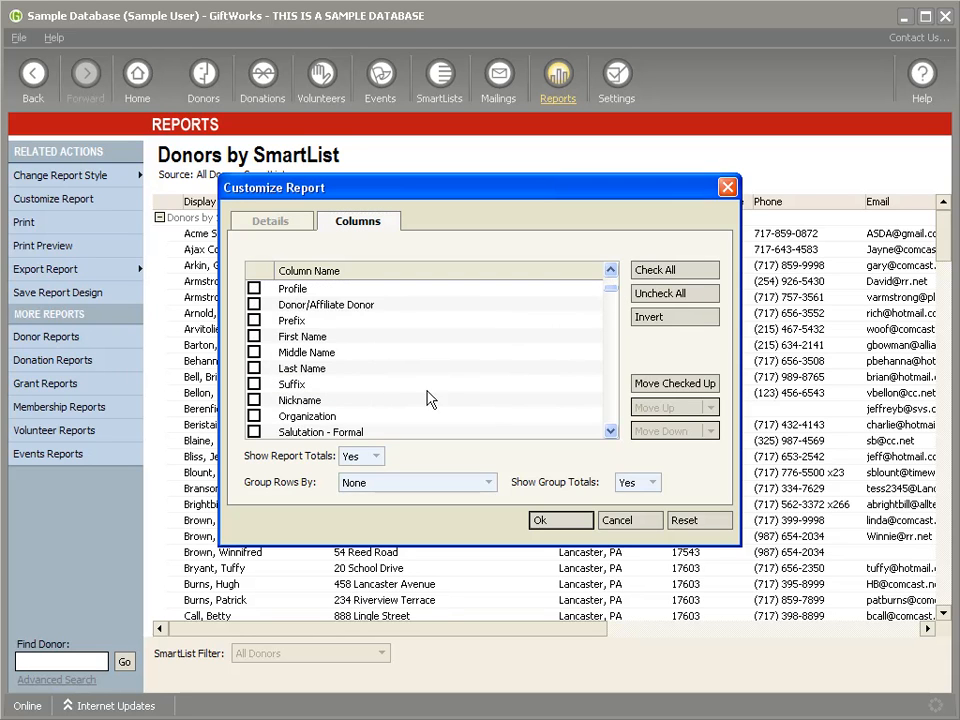
pyautogui.moveTo(612, 296); pyautogui.dragTo(614, 372)
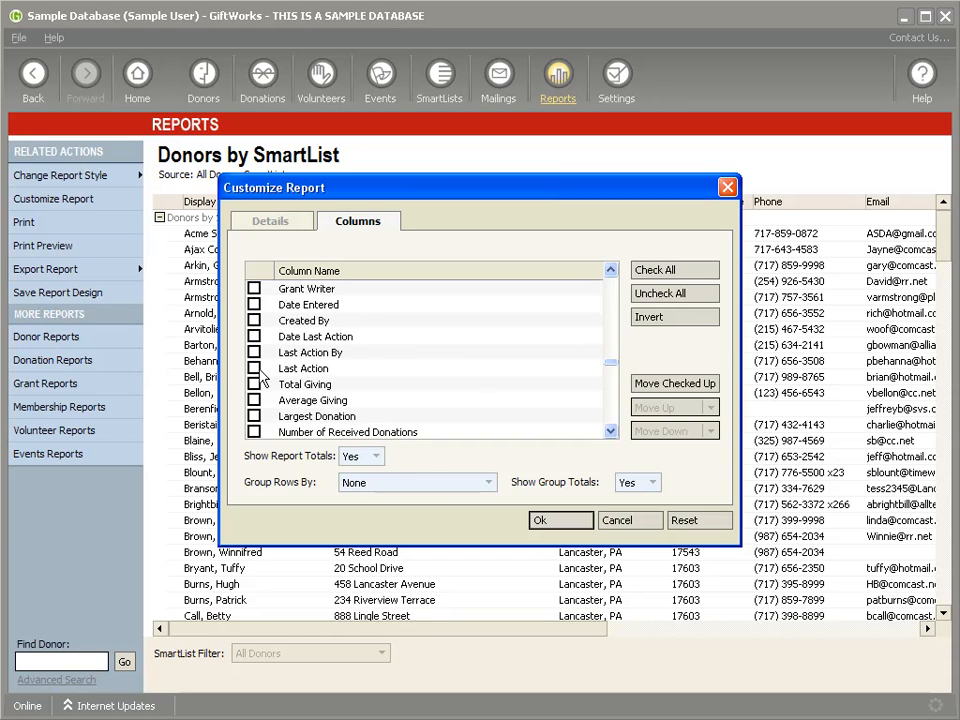
pyautogui.click(254, 385)
pyautogui.click(254, 400)
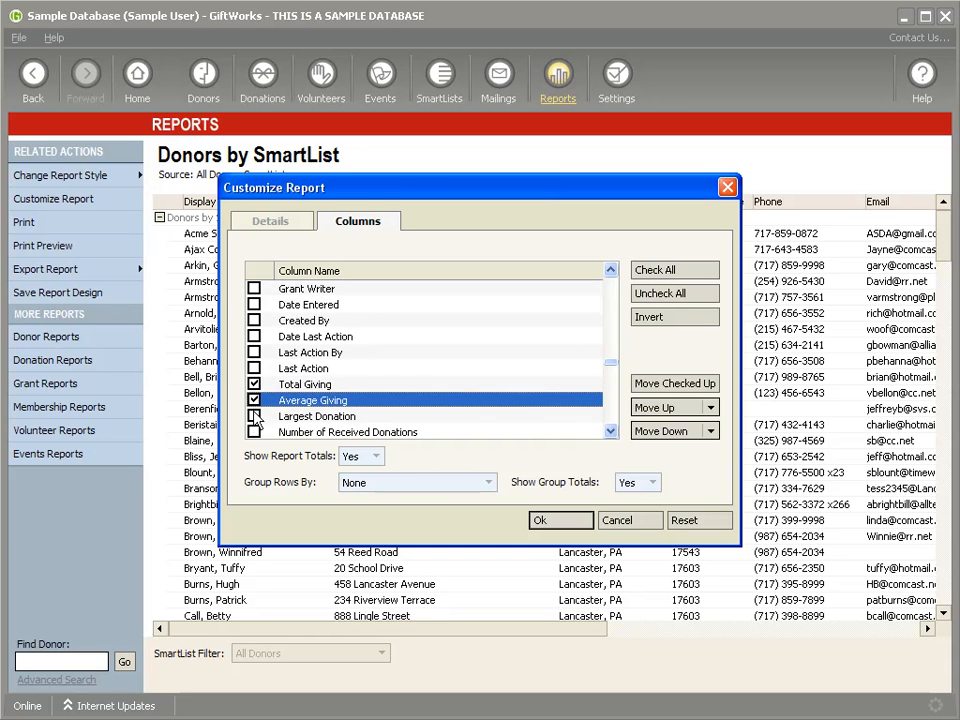
pyautogui.click(254, 416)
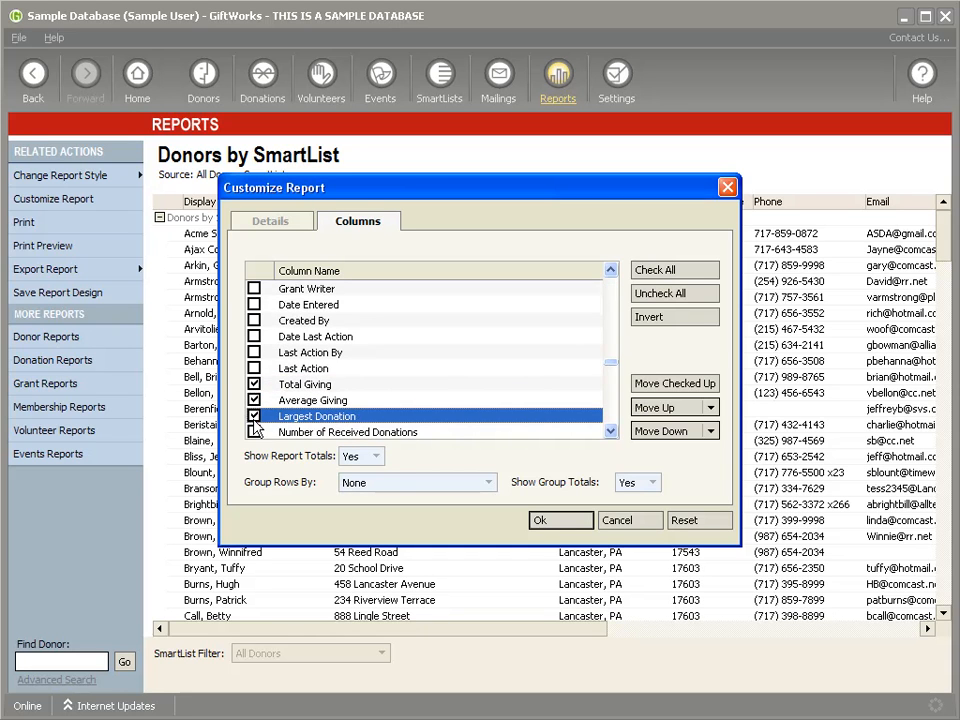
pyautogui.click(550, 521)
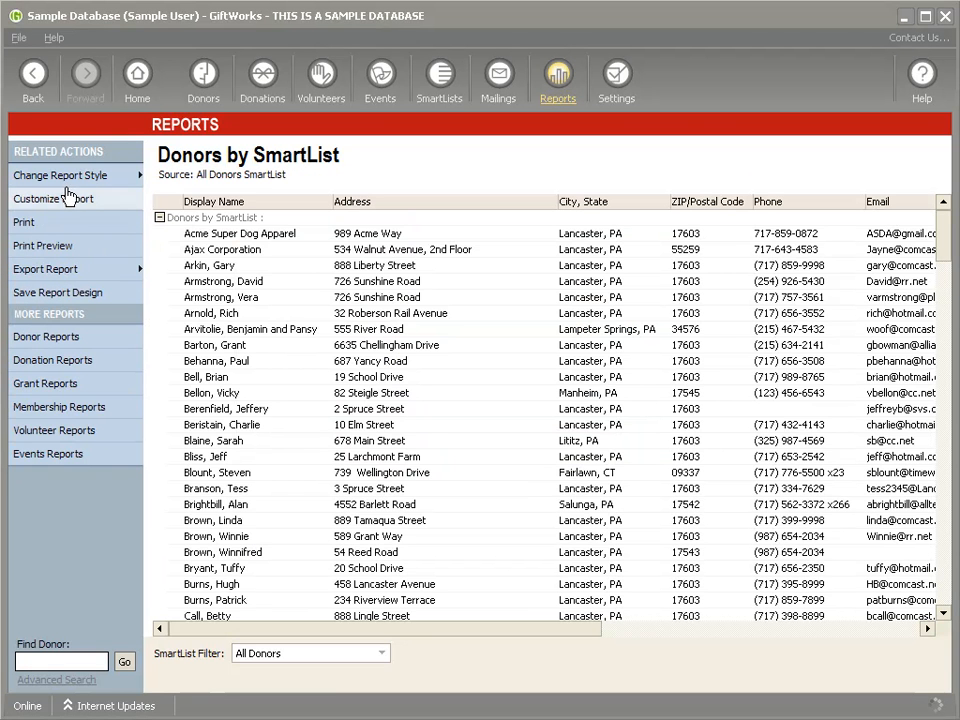
# Step: Reopen the report's column choices and include the ZIP/Postal Code column
pyautogui.click(55, 177)
pyautogui.click(50, 199)
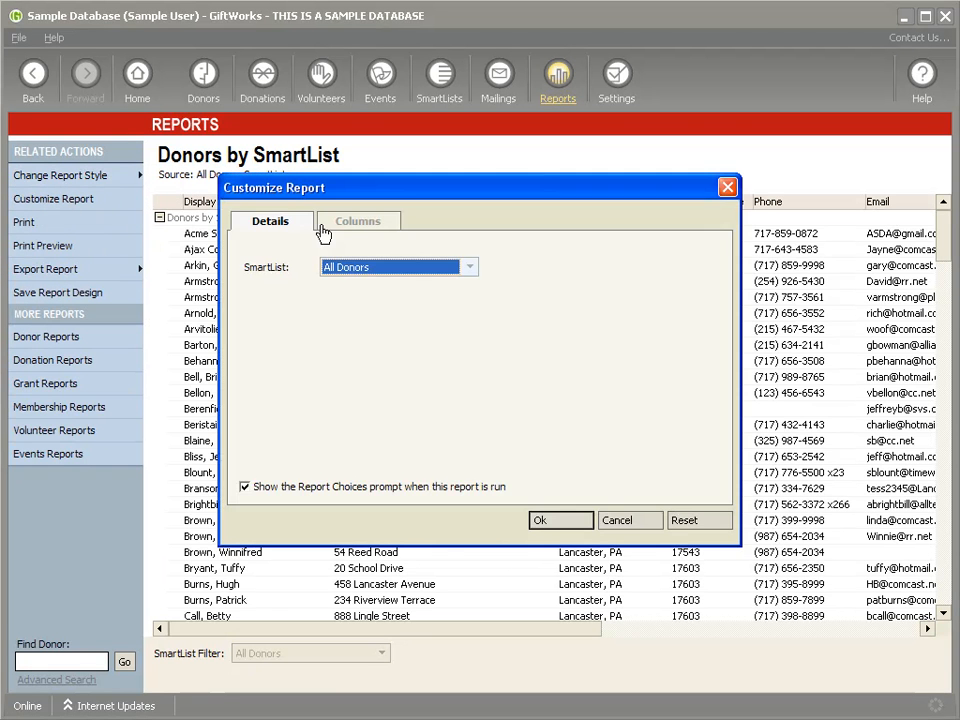
pyautogui.click(352, 221)
pyautogui.scroll(-10, 553, 298)
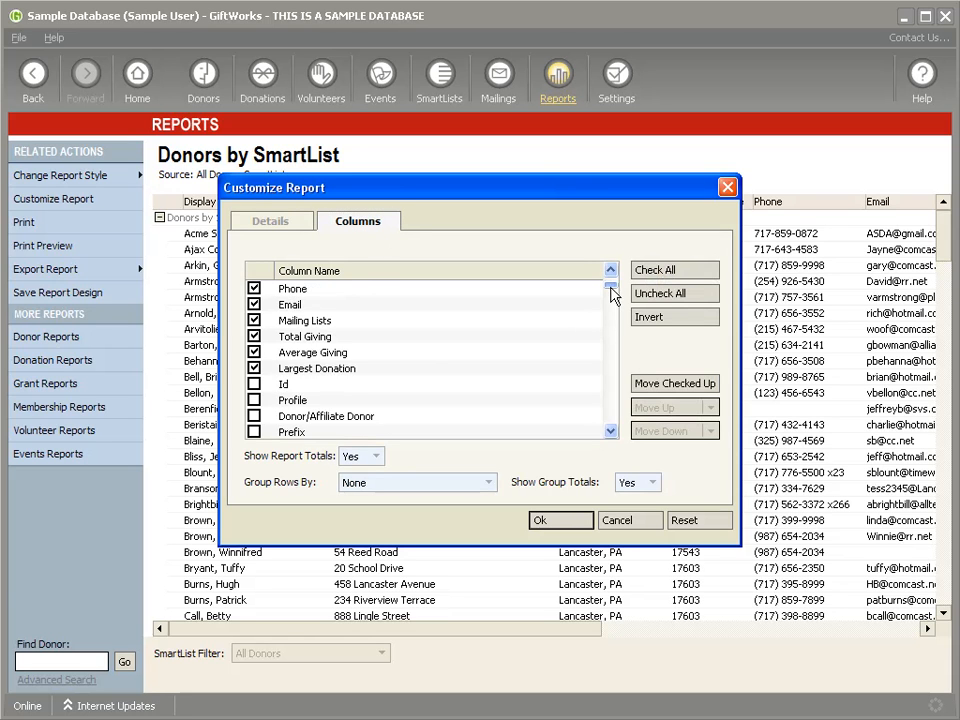
pyautogui.moveTo(614, 324); pyautogui.dragTo(613, 288)
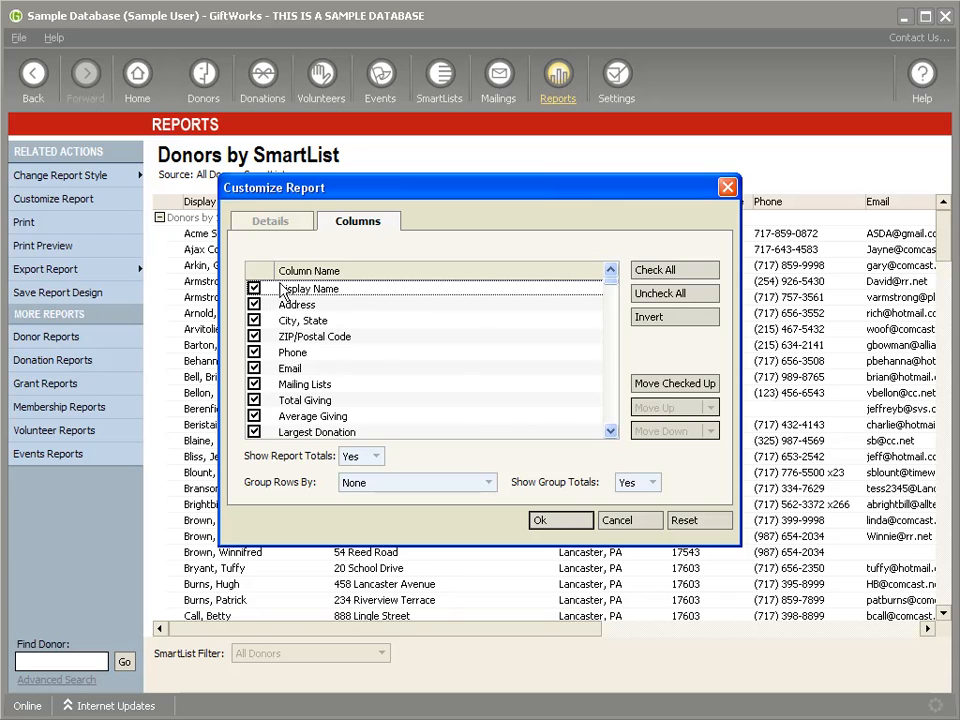
pyautogui.scroll(-1, 611, 287)
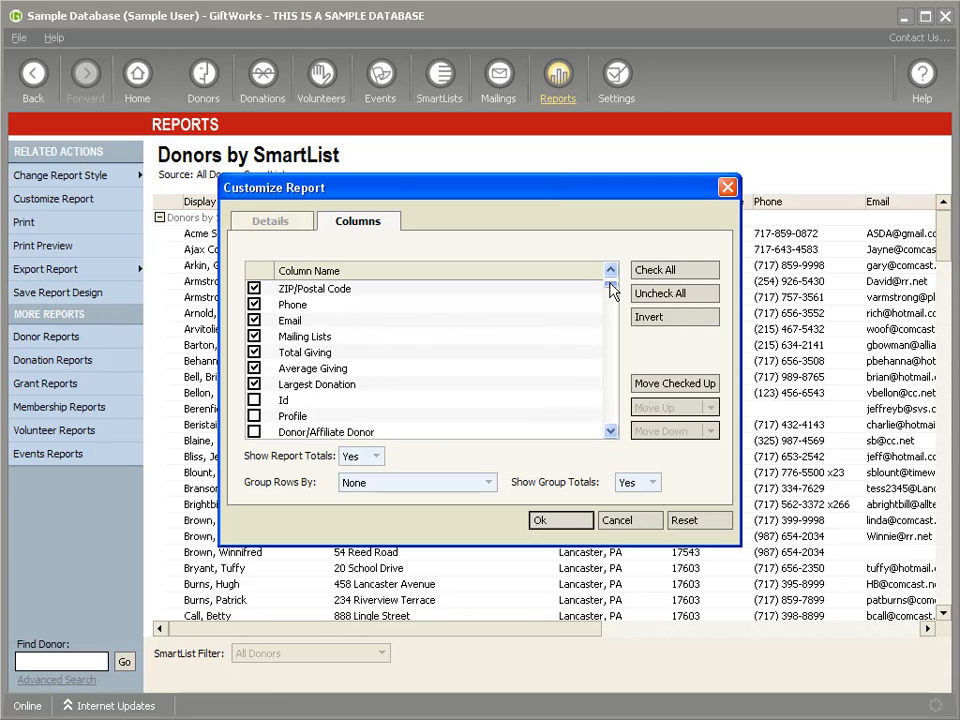
pyautogui.click(253, 288)
# Step: Close the report customization and start a new donor SmartList from the SmartLists area
pyautogui.click(636, 520)
pyautogui.click(500, 80)
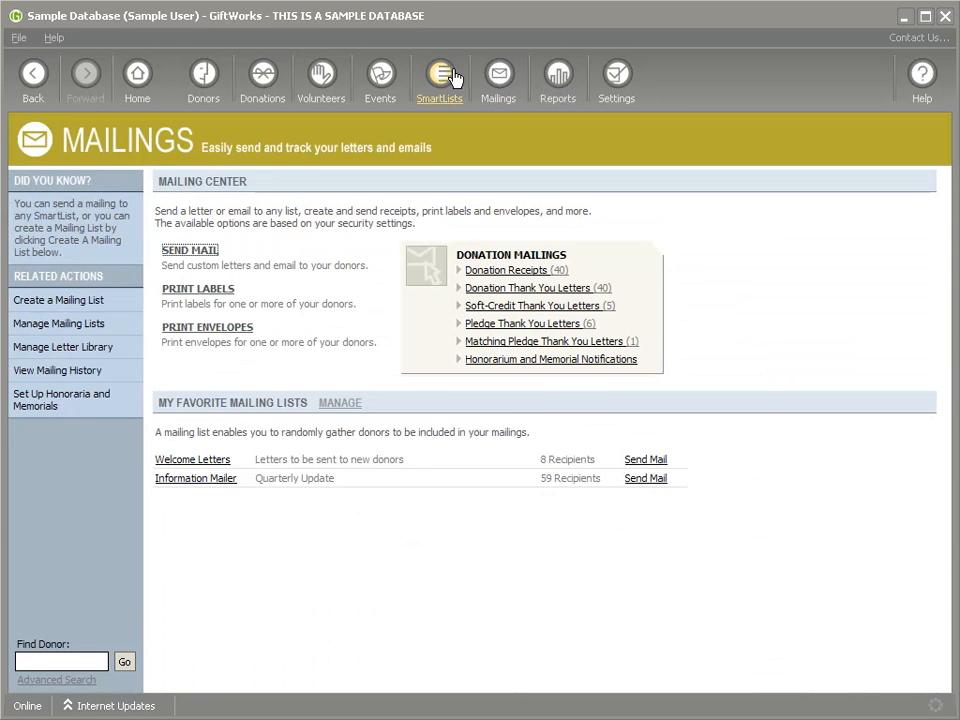
pyautogui.click(440, 78)
pyautogui.click(222, 252)
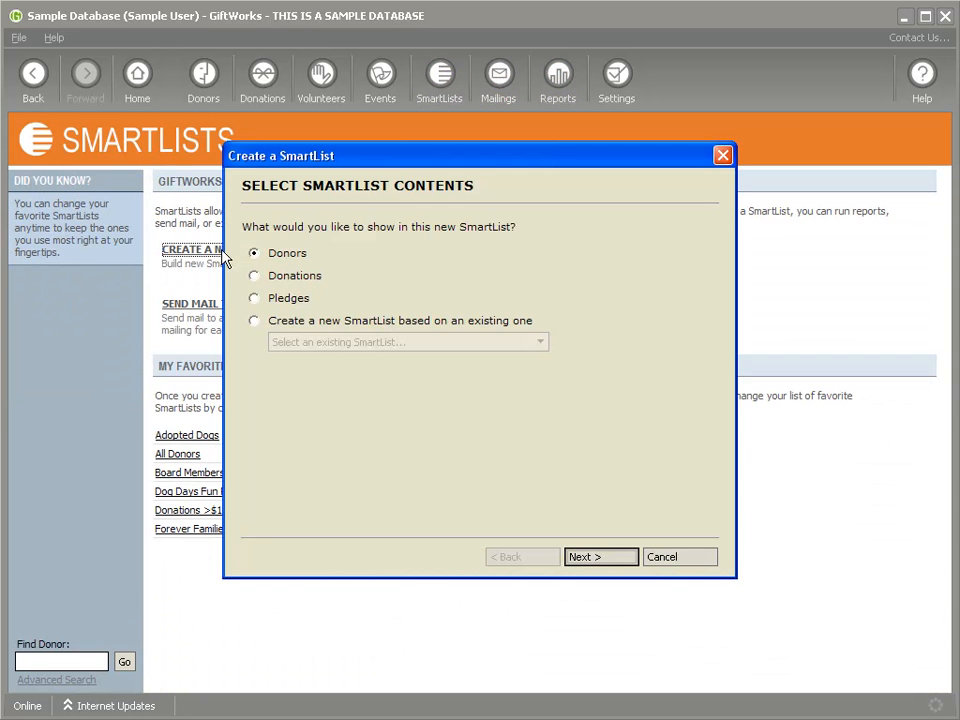
pyautogui.click(598, 557)
# Step: Filter donors by profile with No, Organization and Household profiles checked, giving 191 donors
pyautogui.click(414, 228)
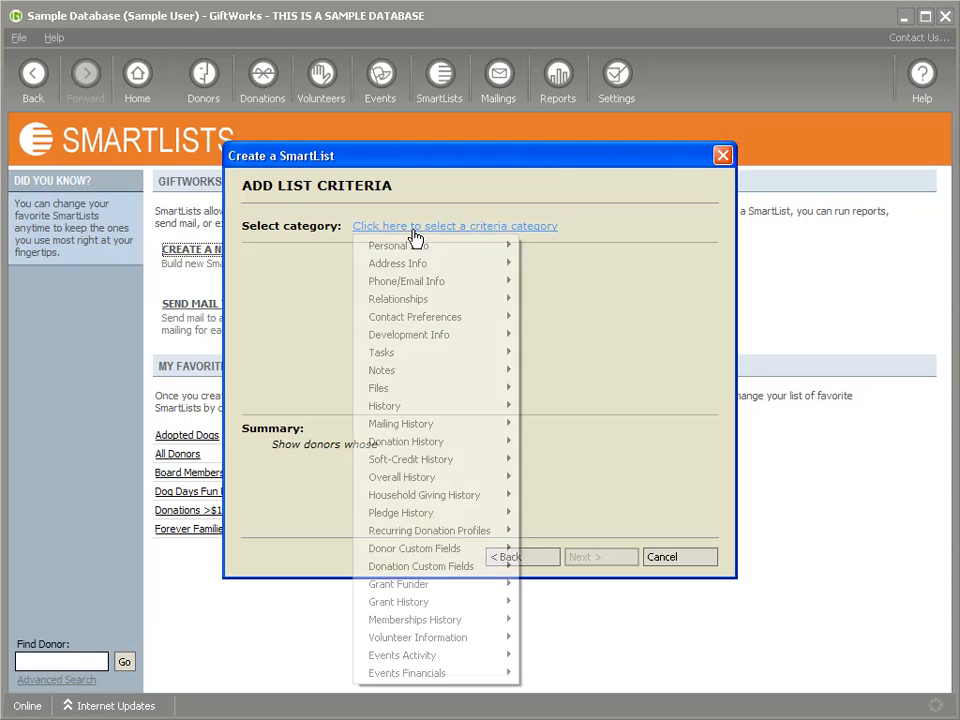
pyautogui.moveTo(454, 336)
pyautogui.click(548, 352)
pyautogui.click(279, 260)
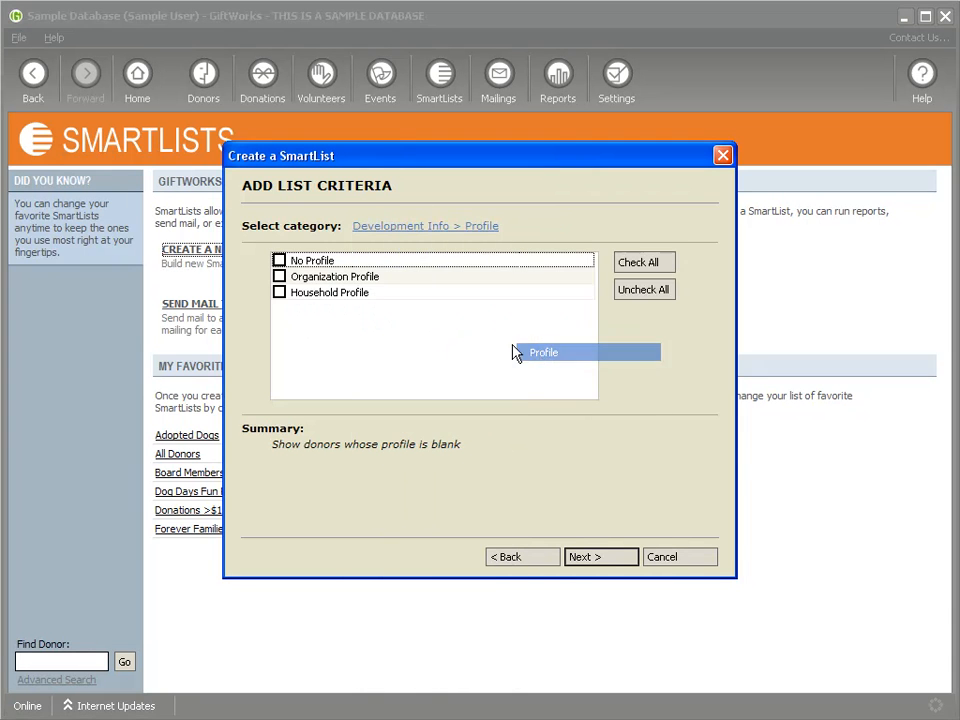
pyautogui.click(280, 277)
pyautogui.click(279, 292)
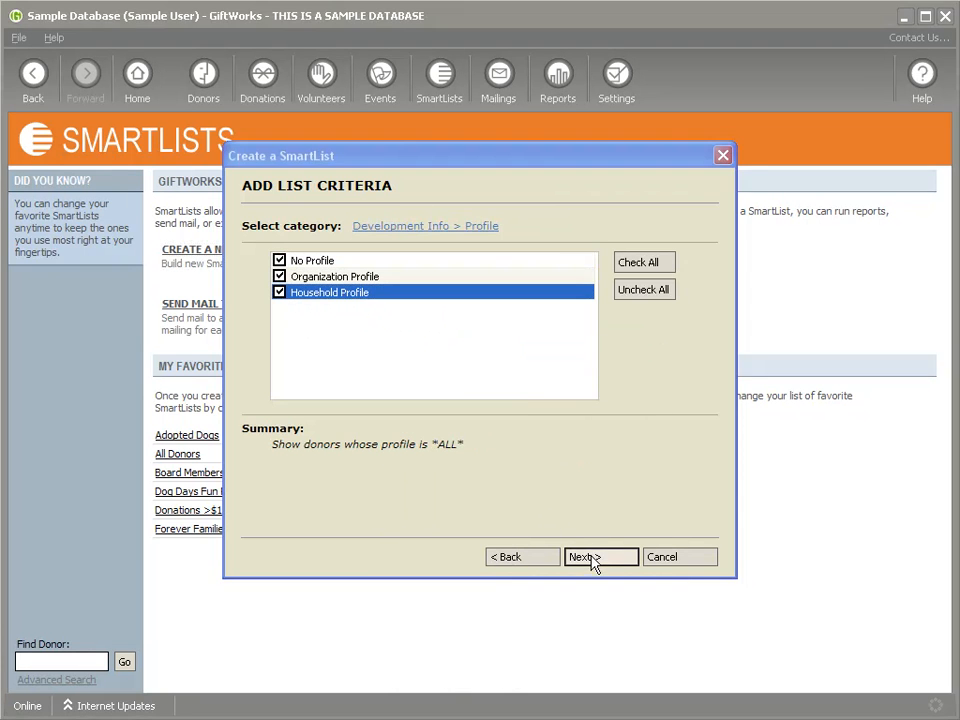
pyautogui.click(592, 557)
# Step: Add Total Giving, Average Giving, Largest Donation and Number of Received Donations result columns
pyautogui.click(798, 465)
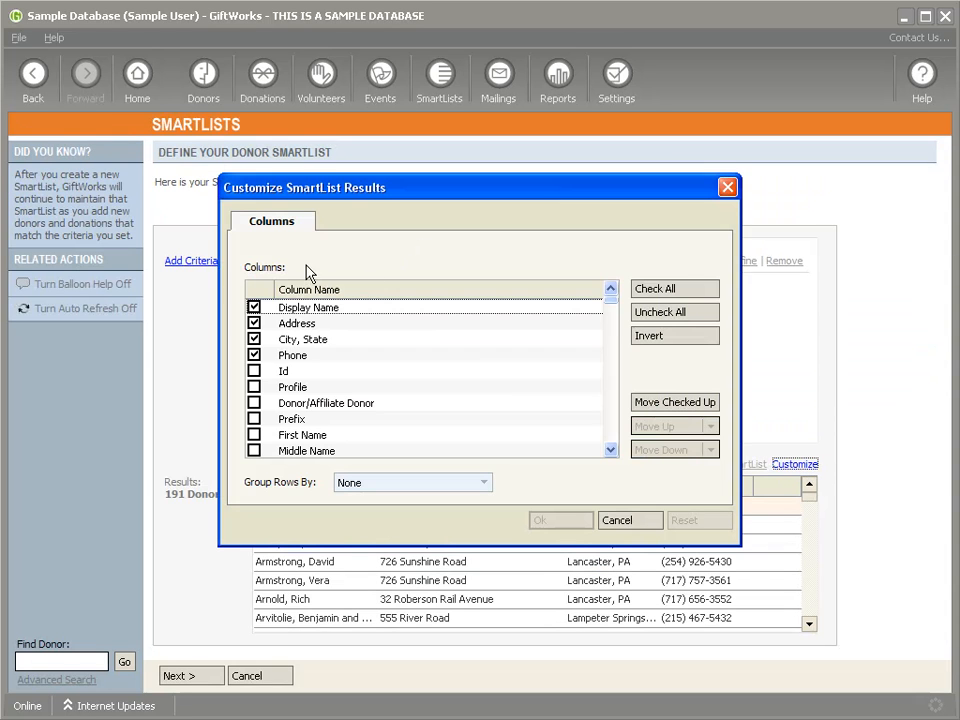
pyautogui.moveTo(612, 301); pyautogui.dragTo(612, 388)
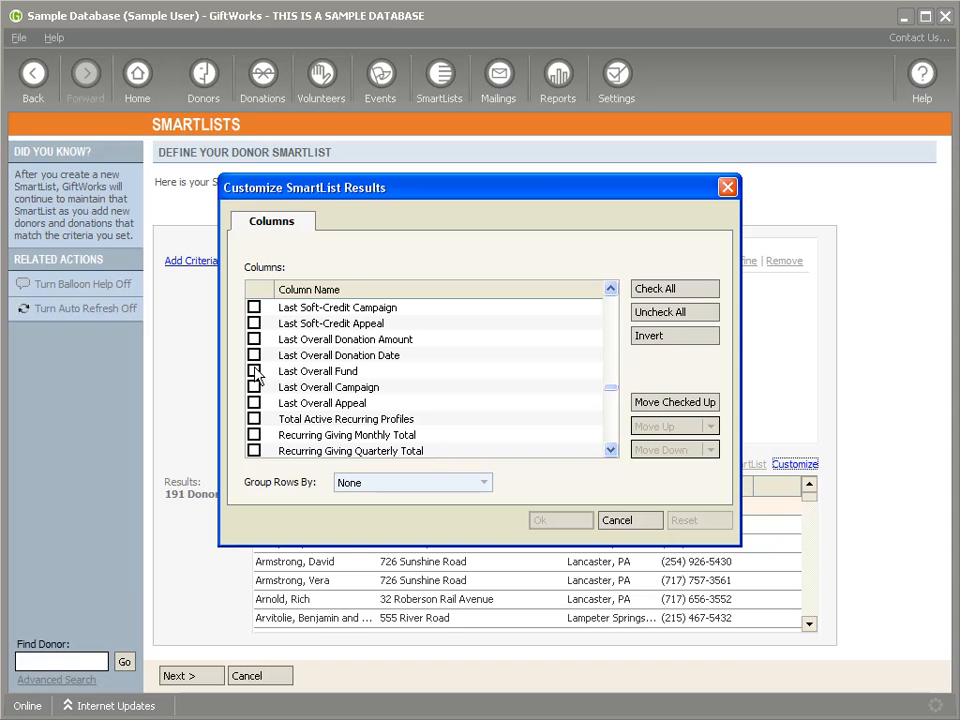
pyautogui.scroll(3, 257, 346)
pyautogui.scroll(10, 257, 380)
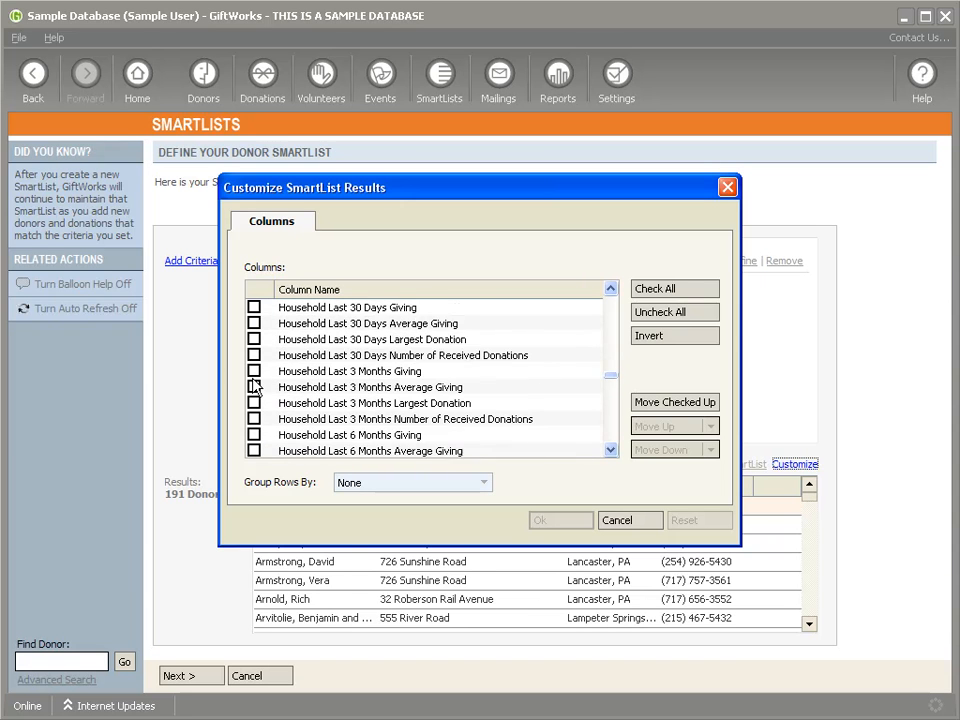
pyautogui.scroll(10, 256, 388)
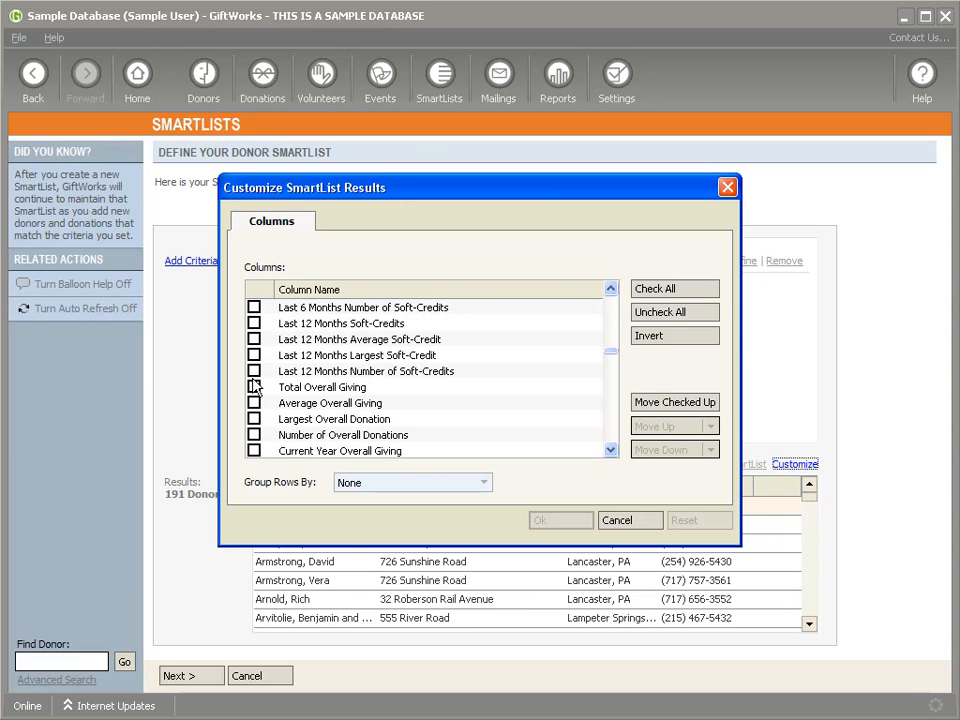
pyautogui.scroll(10, 256, 388)
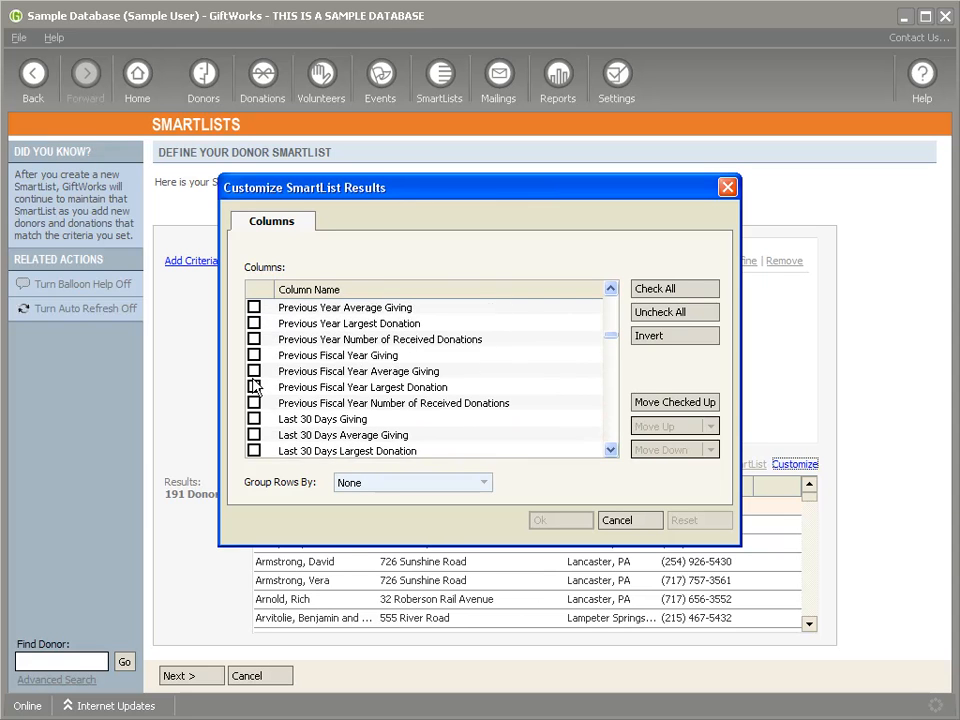
pyautogui.click(254, 339)
pyautogui.click(254, 355)
pyautogui.click(254, 371)
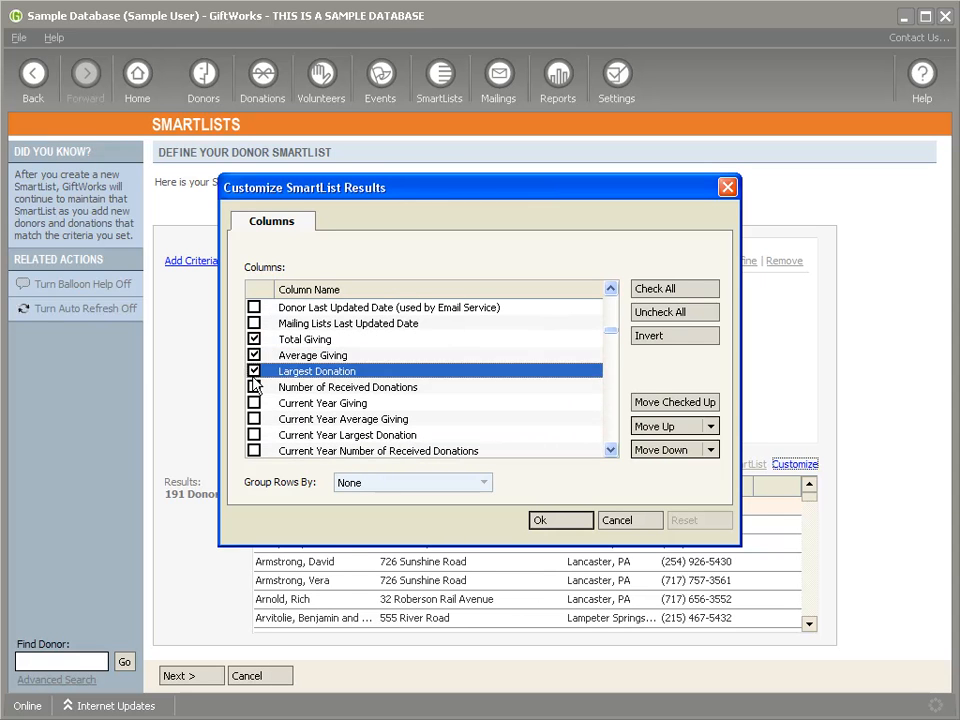
pyautogui.click(254, 387)
pyautogui.click(561, 520)
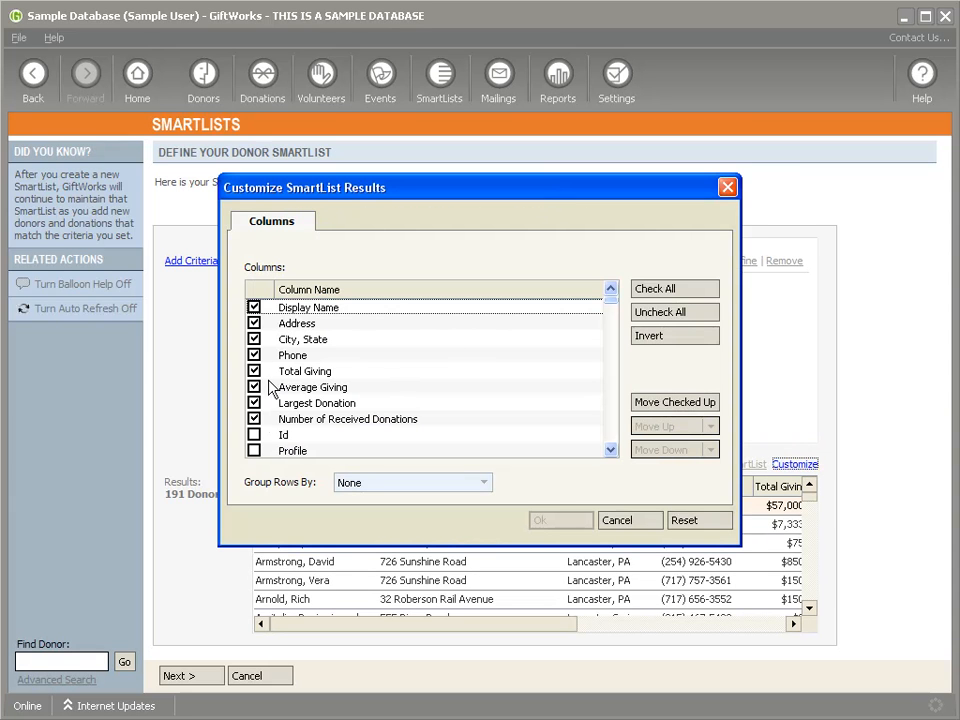
pyautogui.click(617, 521)
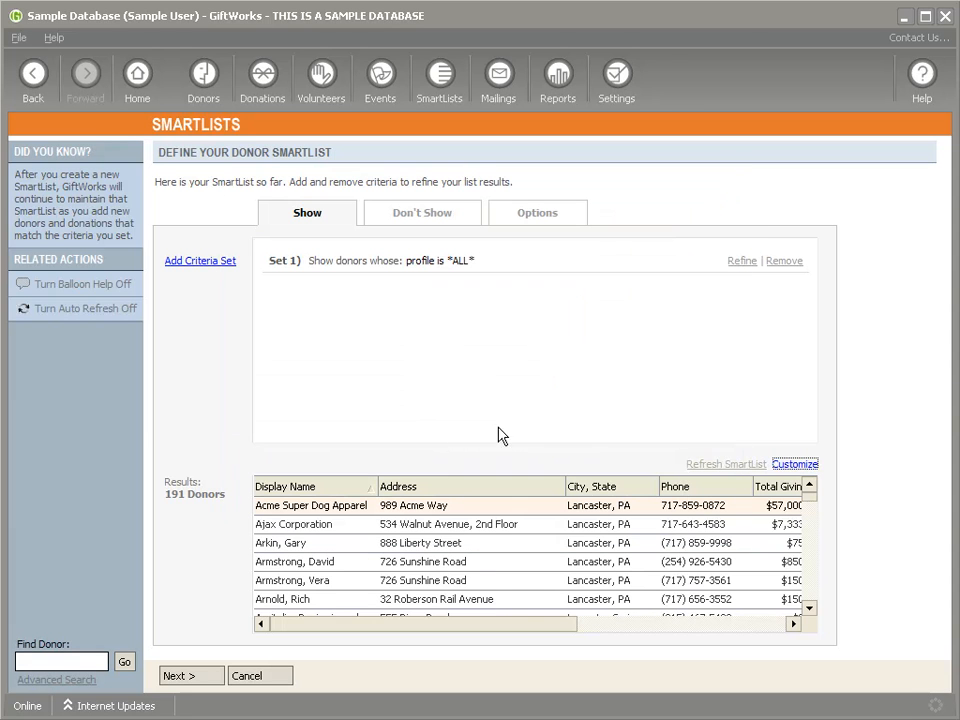
pyautogui.click(562, 74)
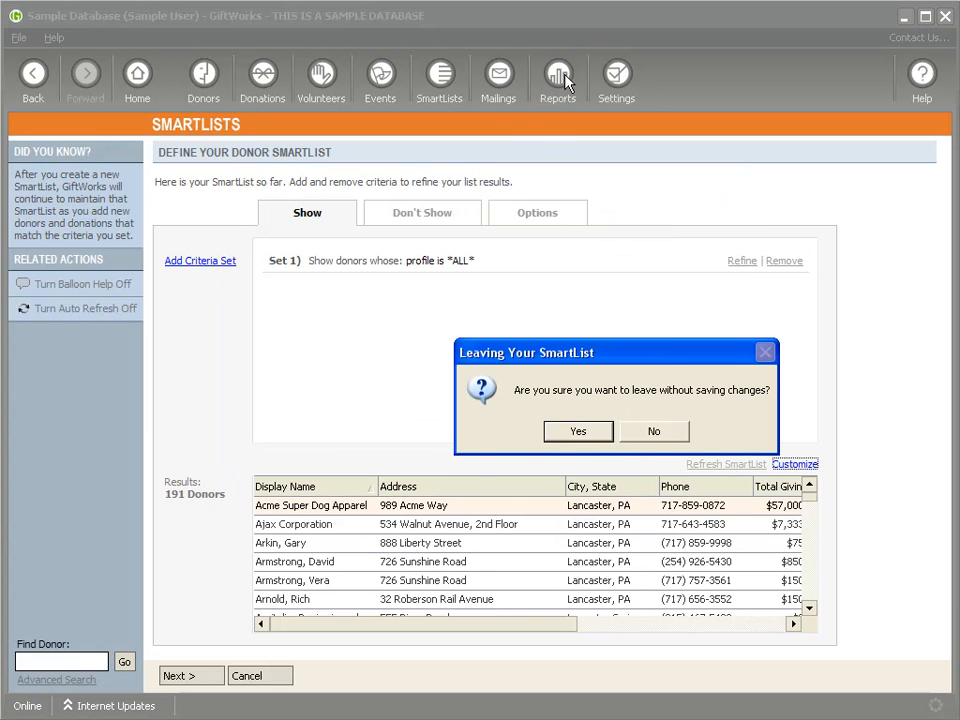
# Step: Leave the SmartList unsaved, run Donors by SmartList for All Donors and scroll to the giving columns
pyautogui.click(581, 441)
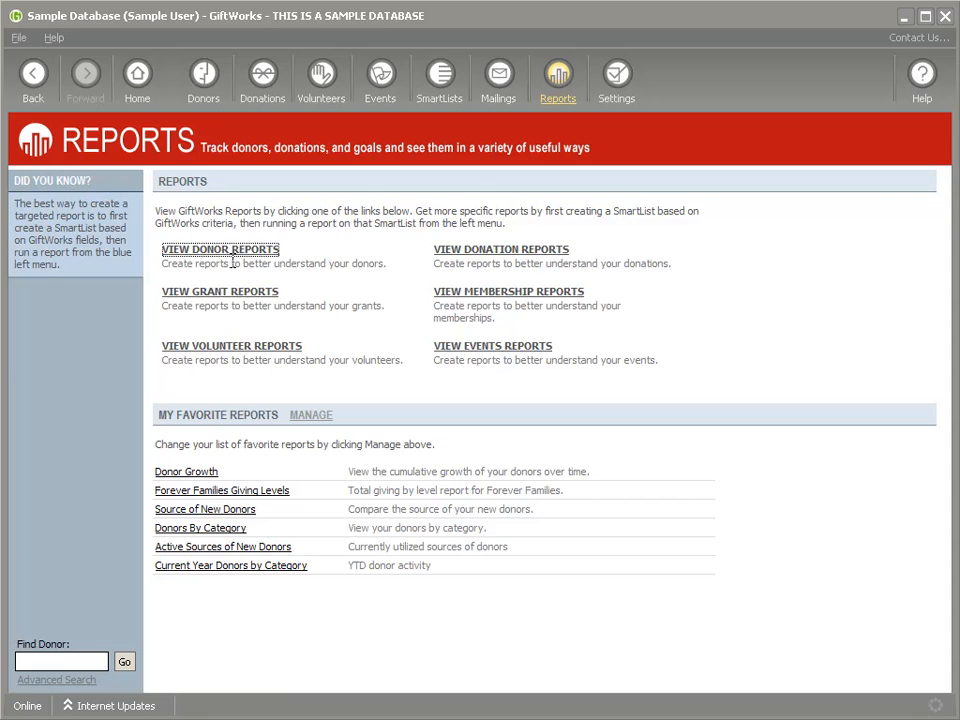
pyautogui.click(205, 254)
pyautogui.click(240, 213)
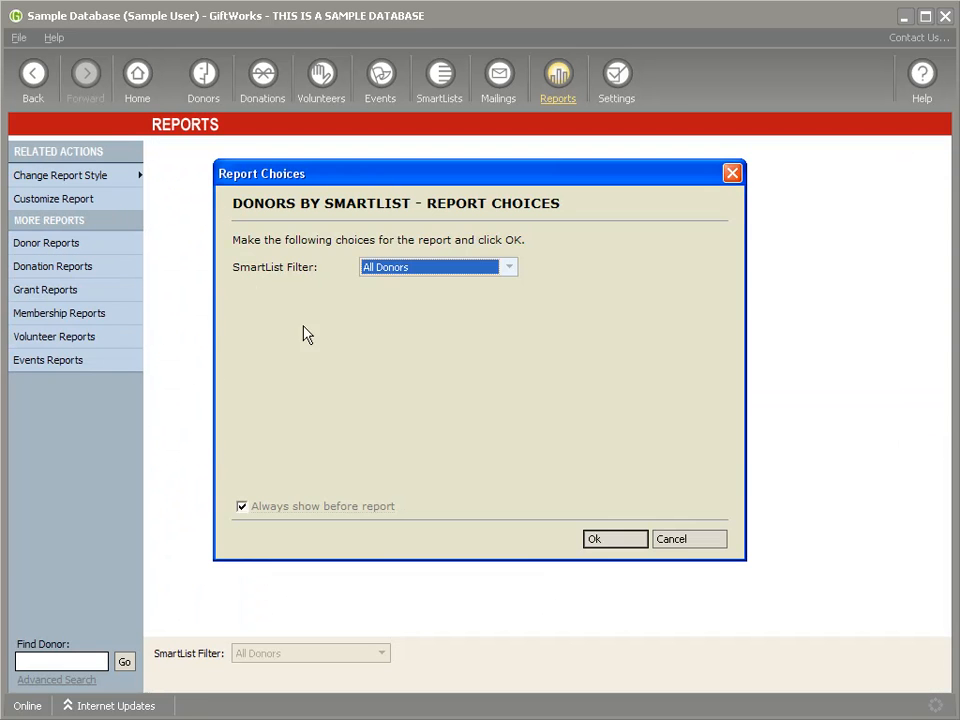
pyautogui.click(616, 540)
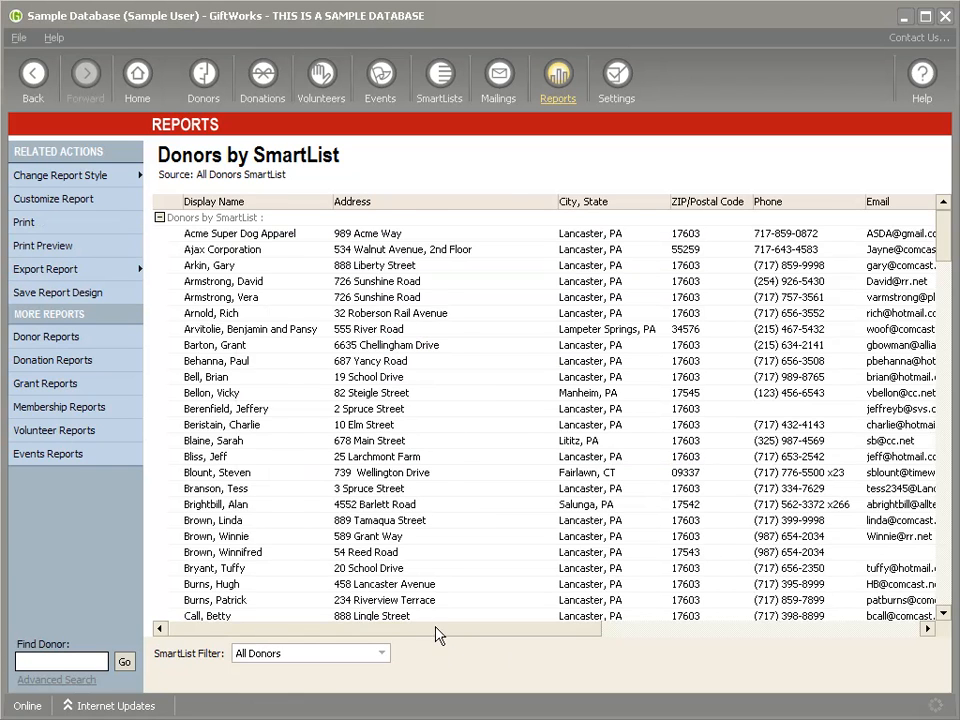
pyautogui.click(810, 629)
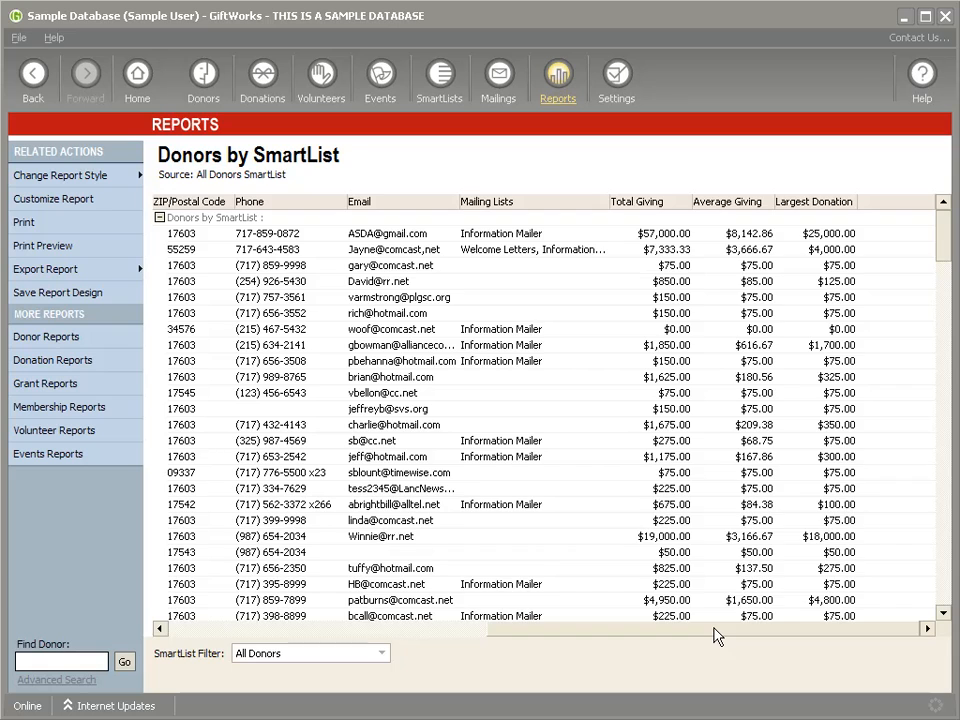
pyautogui.moveTo(714, 628); pyautogui.dragTo(767, 625)
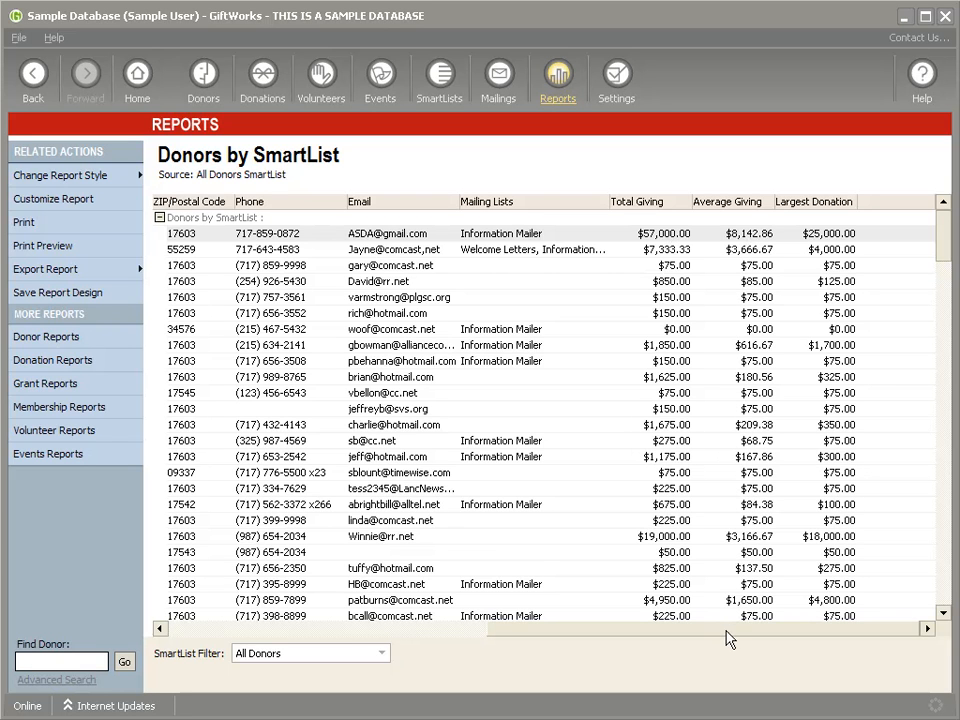
pyautogui.moveTo(725, 629); pyautogui.dragTo(334, 688)
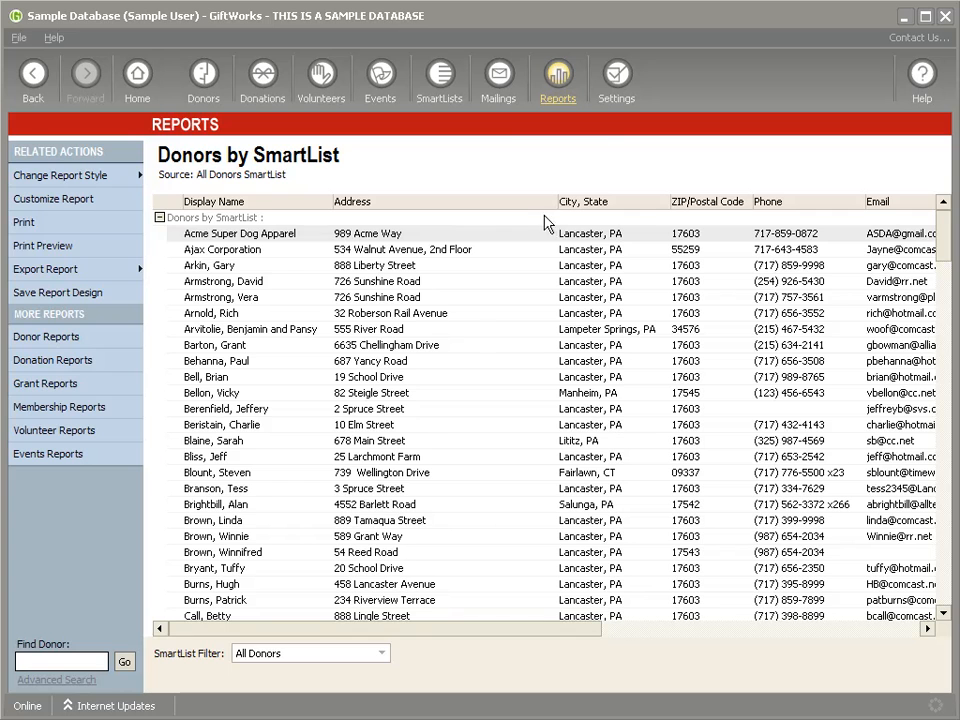
# Step: Open the Donation History by Selected Metric chart for All Donations, 8/28/2012–8/28/2013, by Campaign
pyautogui.click(557, 80)
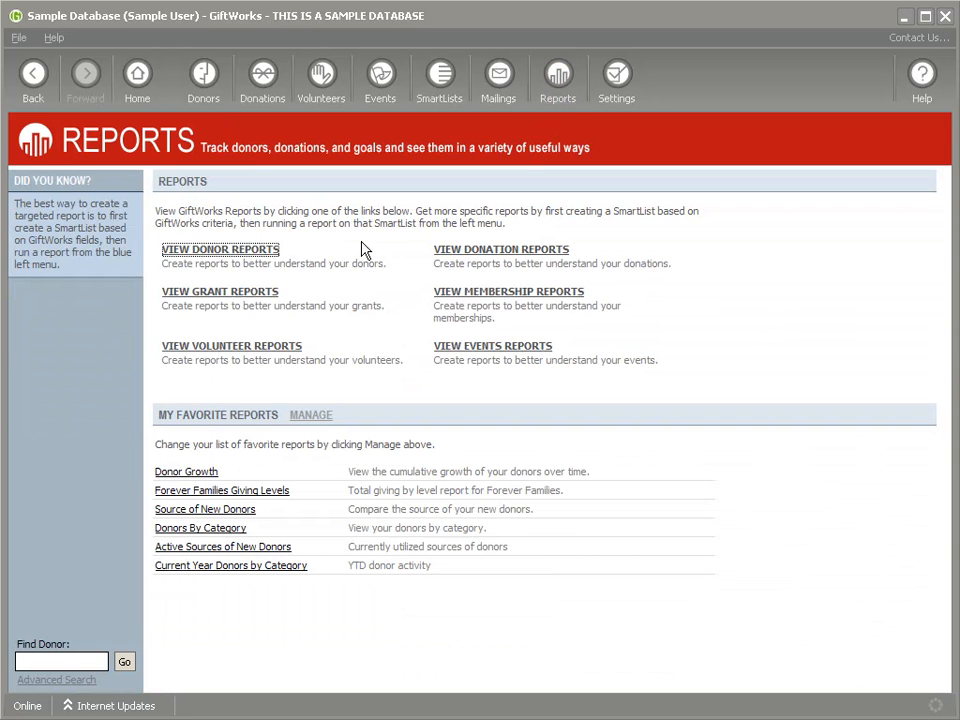
pyautogui.click(222, 251)
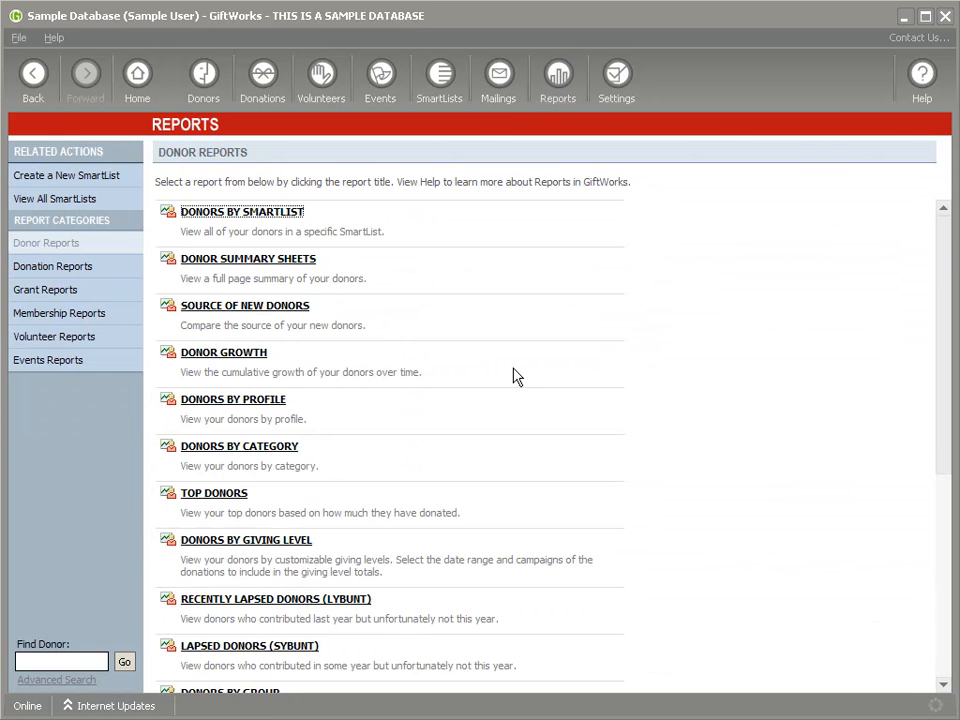
pyautogui.scroll(-8, 513, 376)
pyautogui.scroll(8, 513, 376)
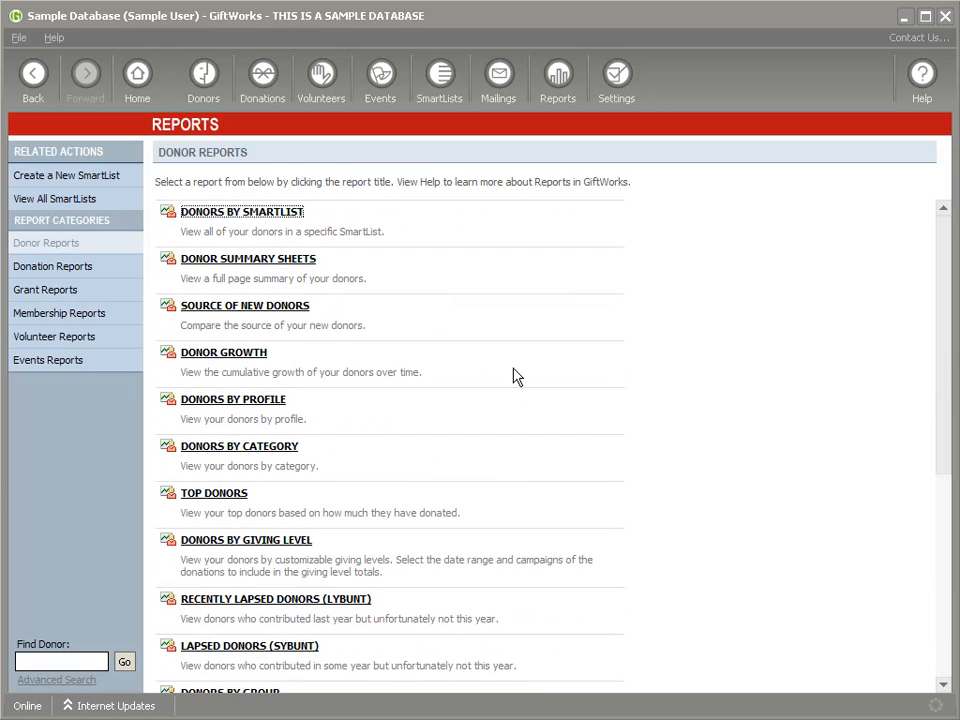
pyautogui.click(57, 268)
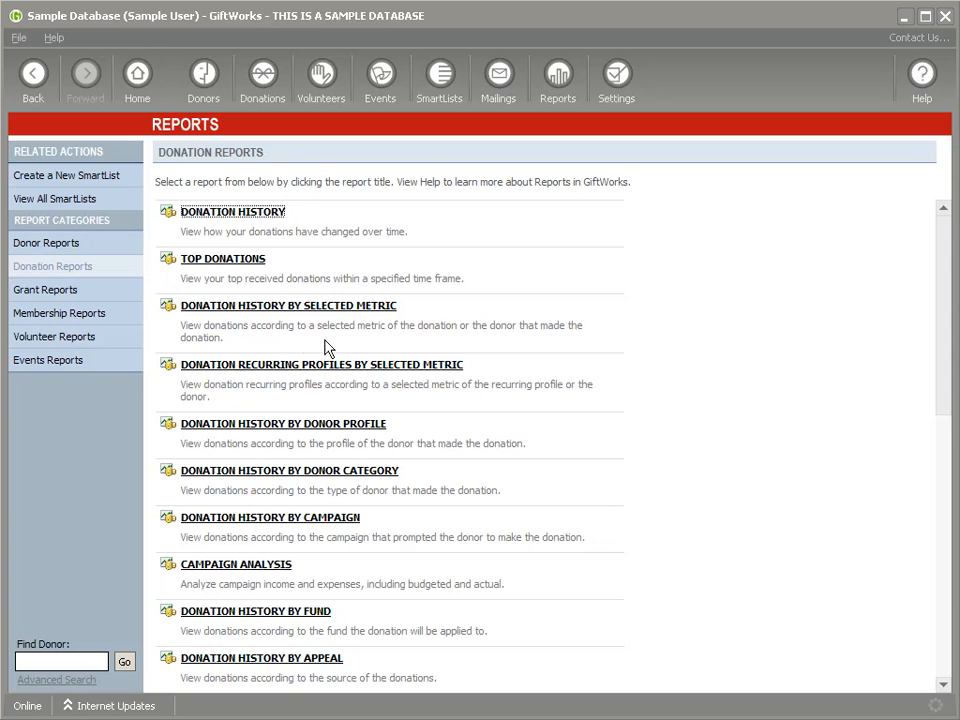
pyautogui.click(226, 308)
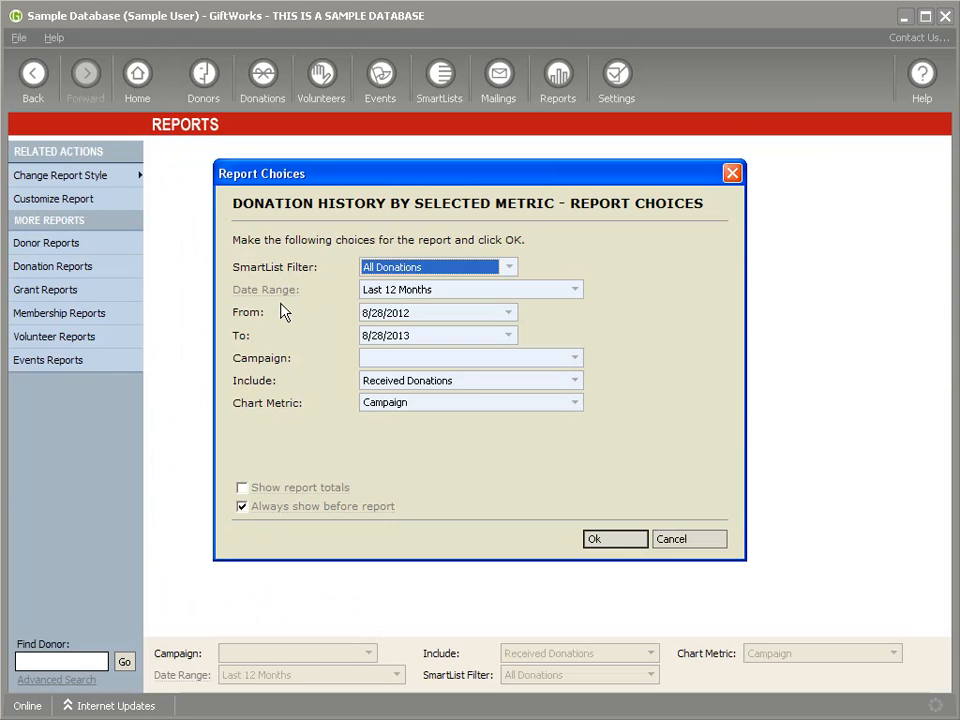
pyautogui.click(623, 545)
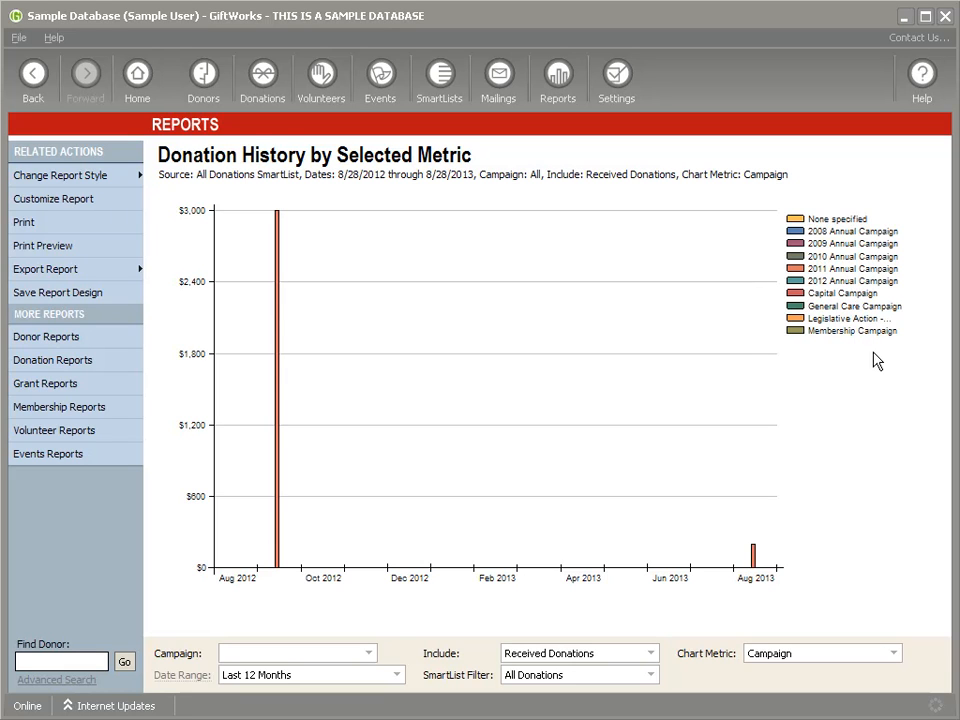
# Step: Switch the chart metric to Gender, then to State, accepting the 25-item limit
pyautogui.click(836, 659)
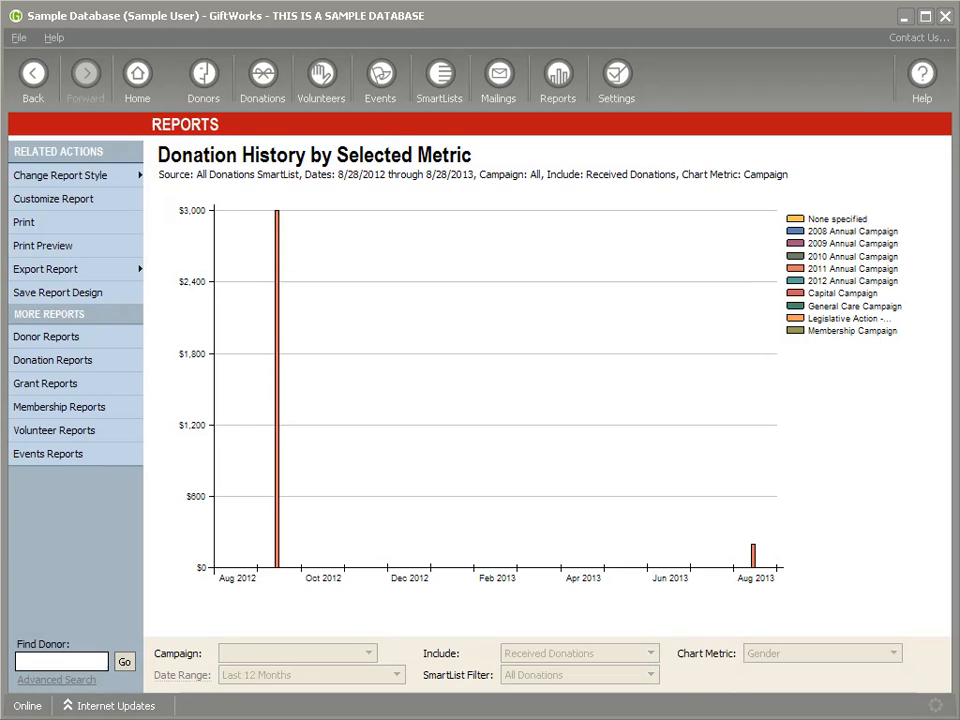
pyautogui.click(780, 718)
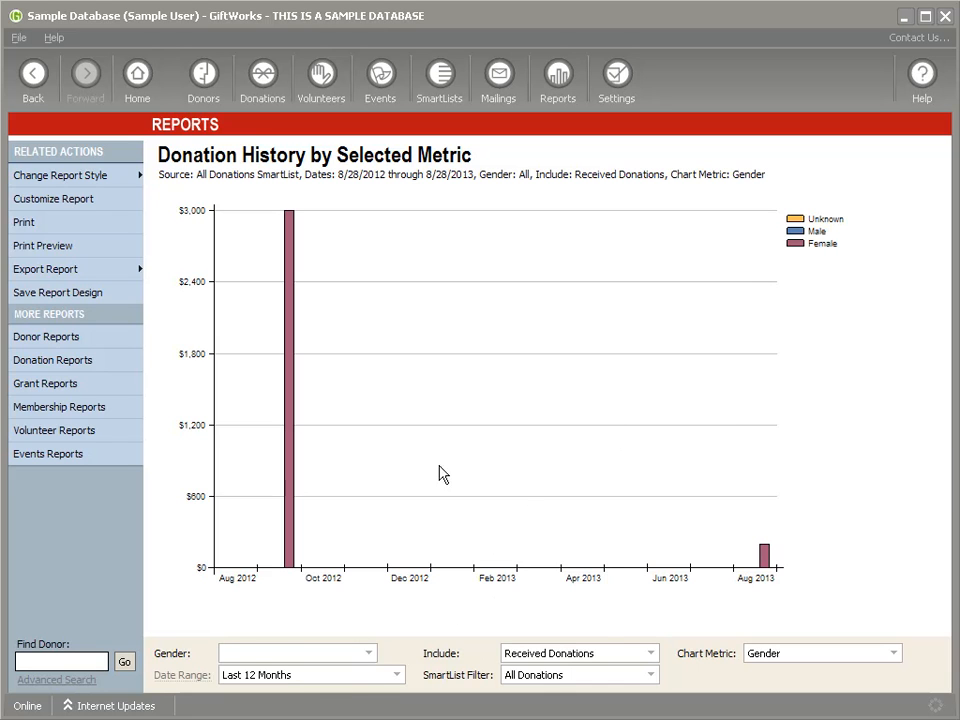
pyautogui.click(369, 653)
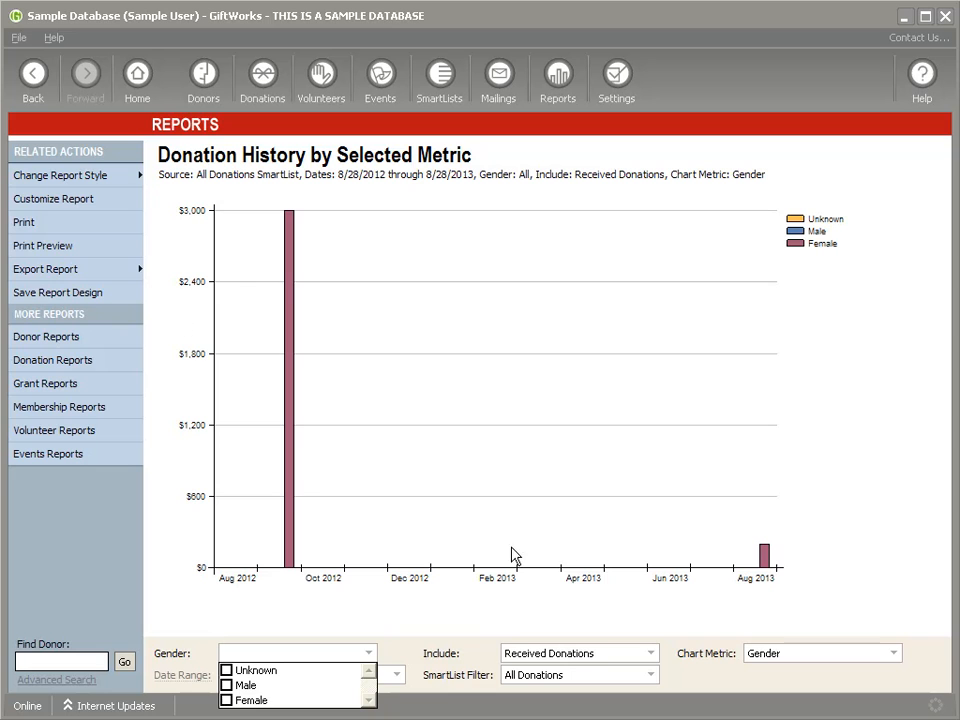
pyautogui.click(894, 660)
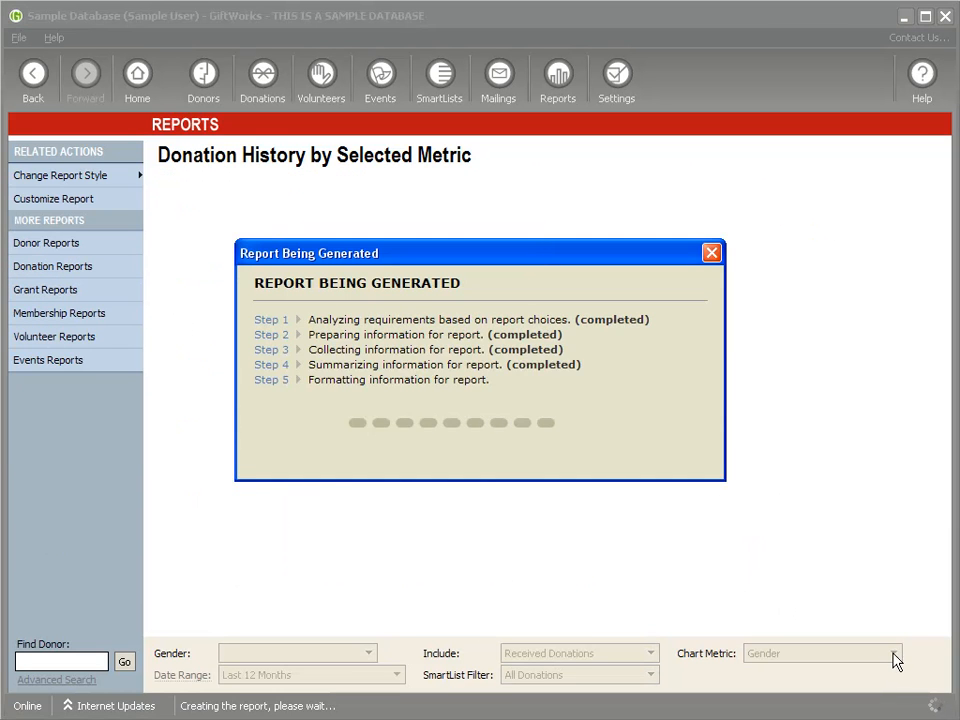
pyautogui.click(894, 655)
pyautogui.scroll(-3, 815, 692)
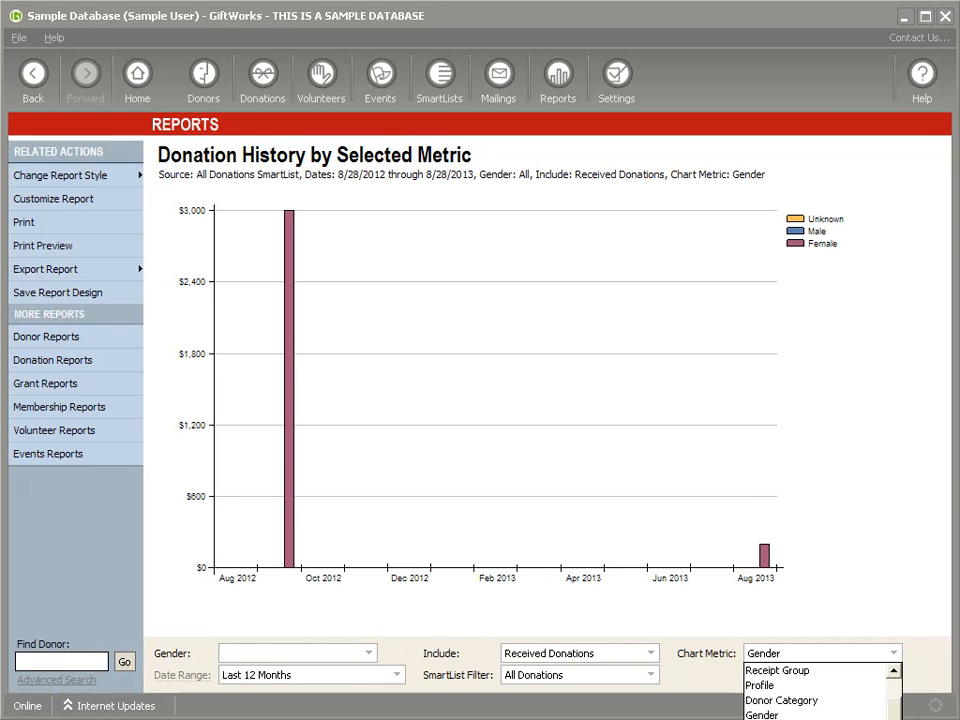
pyautogui.click(762, 718)
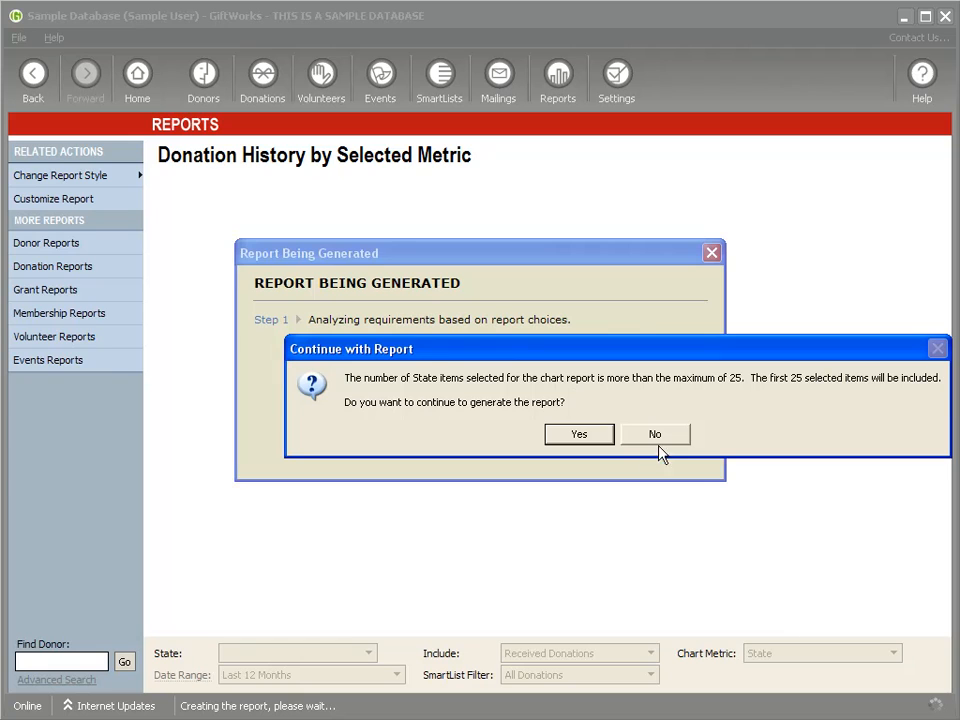
pyautogui.click(579, 437)
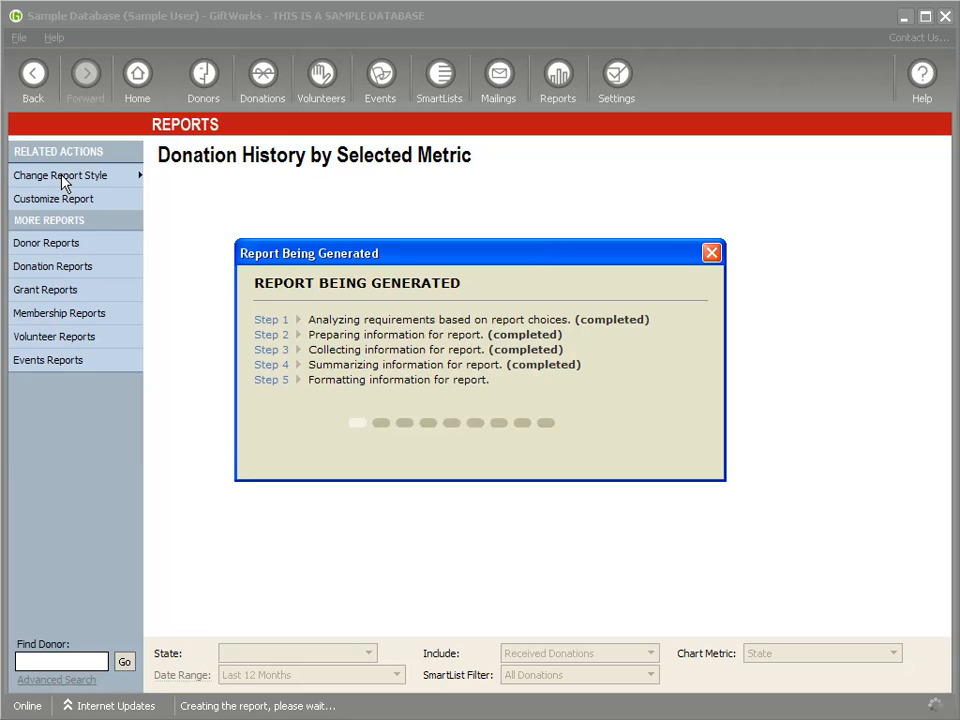
# Step: Change the report style to Pie and set the chart metric to Country
pyautogui.click(119, 175)
pyautogui.click(167, 179)
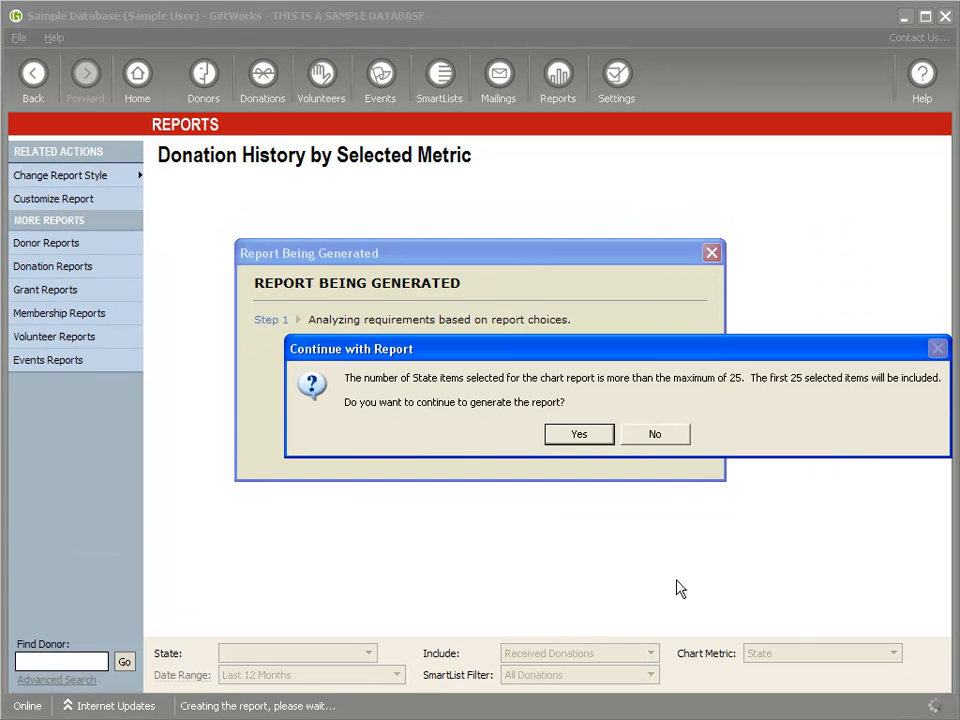
pyautogui.click(576, 436)
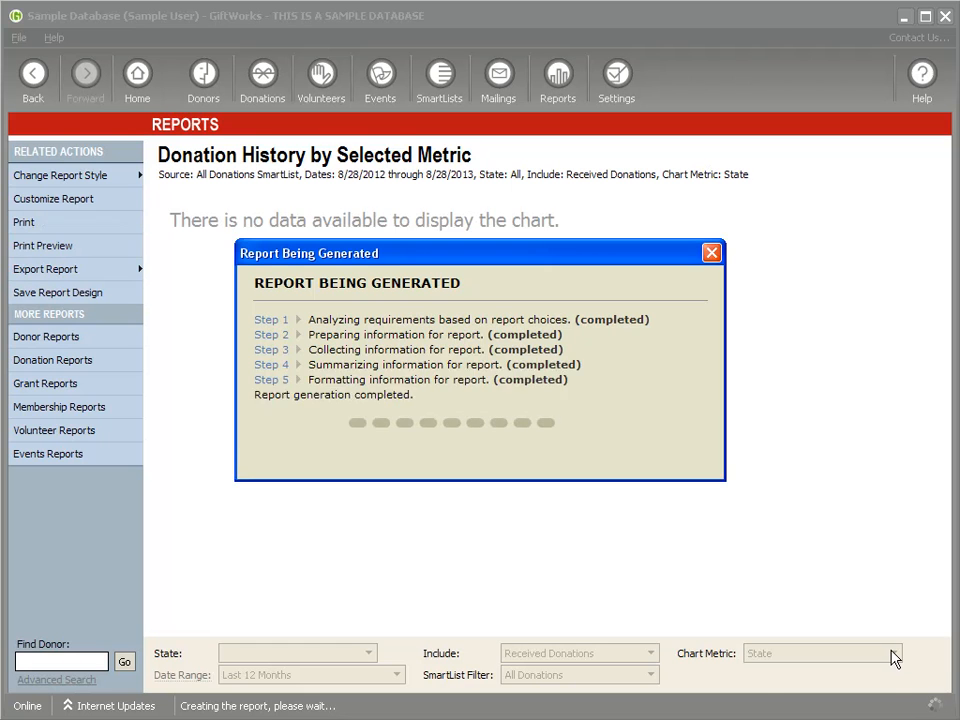
pyautogui.click(893, 657)
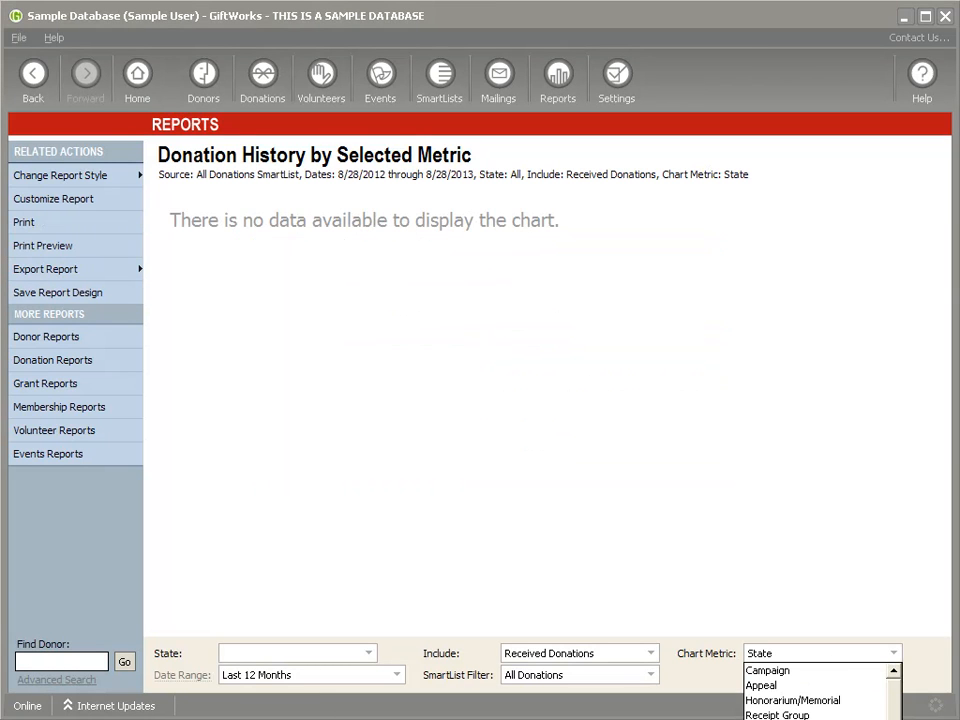
pyautogui.scroll(-1, 815, 692)
pyautogui.click(790, 712)
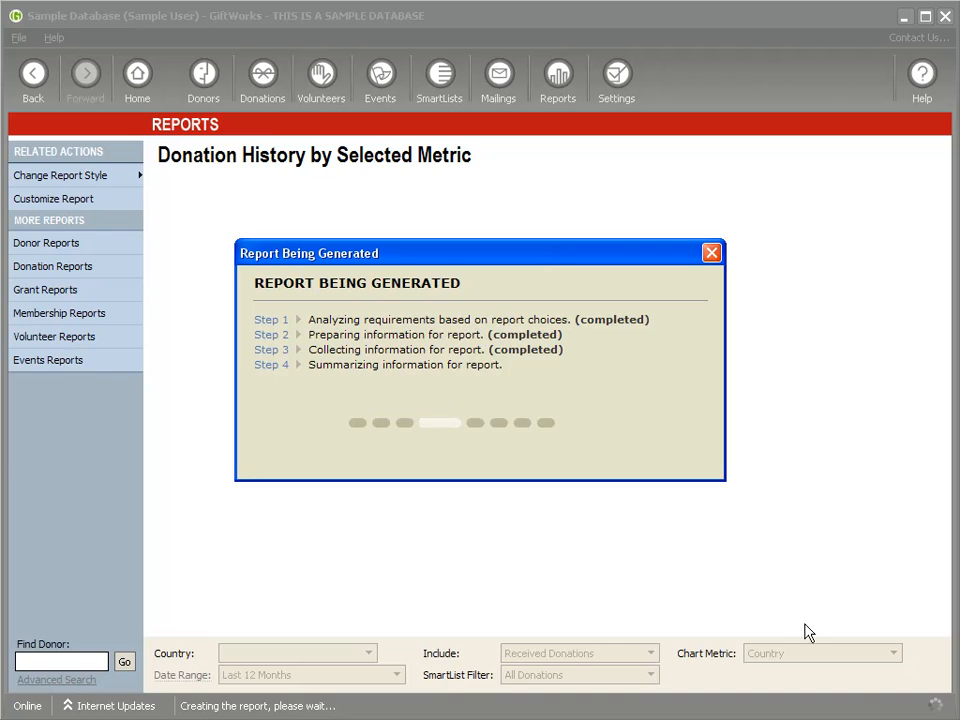
# Step: Set the chart metric to Gender and the date range to All Dates
pyautogui.click(886, 651)
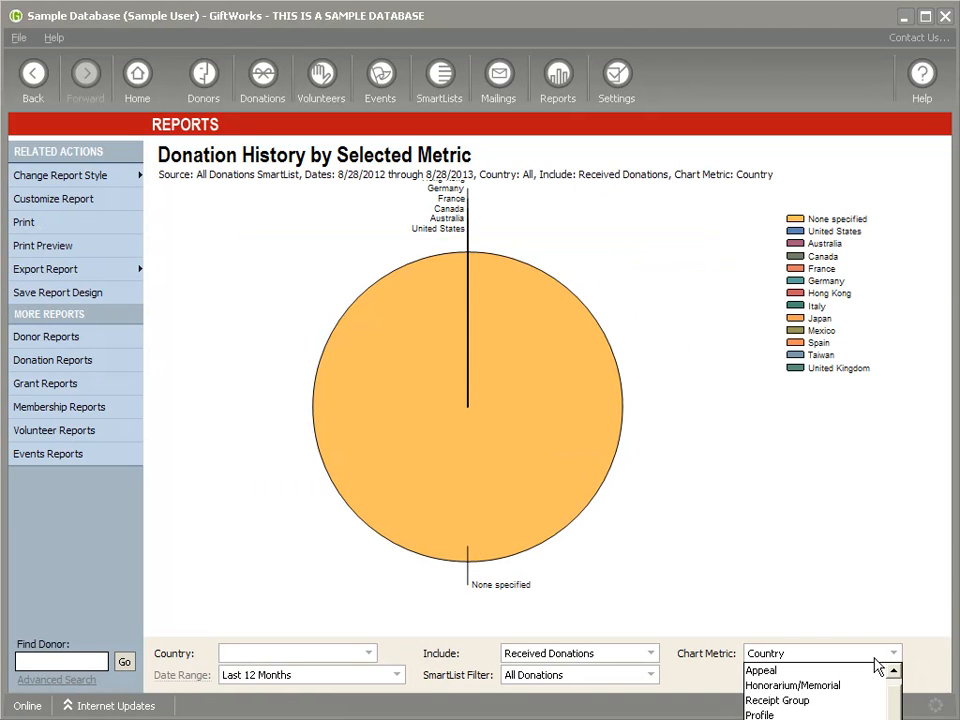
pyautogui.click(790, 716)
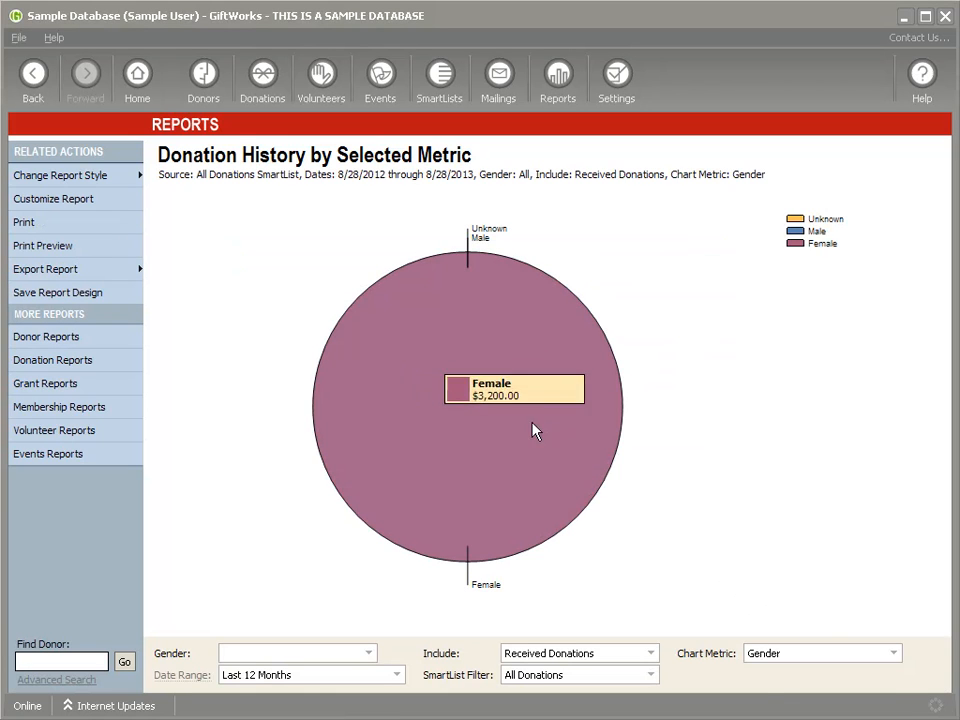
pyautogui.click(895, 656)
pyautogui.scroll(-3, 857, 707)
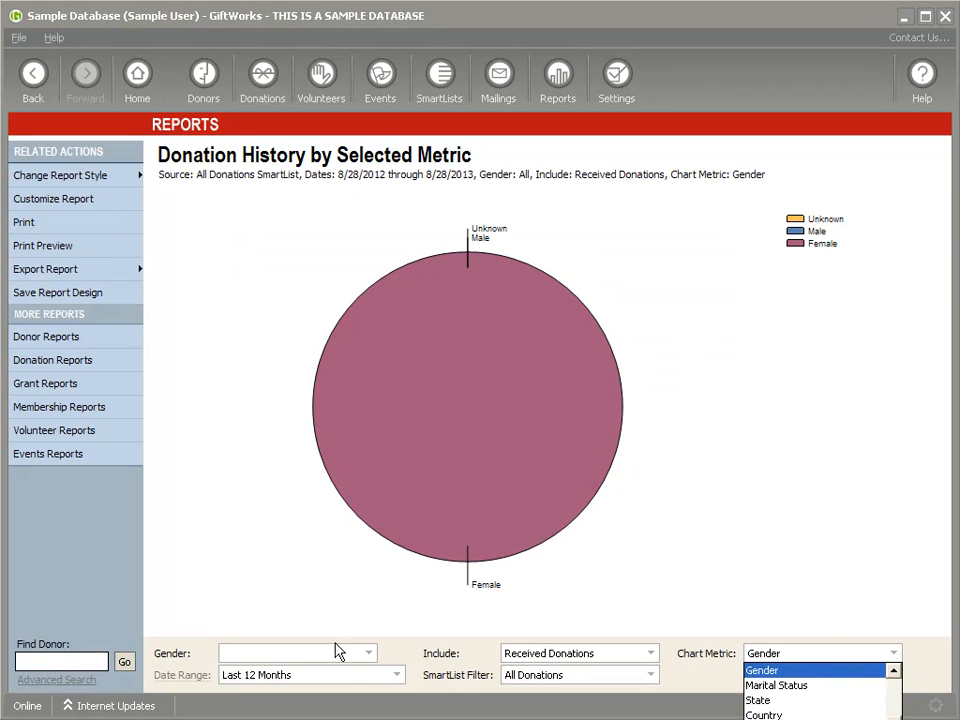
pyautogui.click(384, 677)
pyautogui.click(384, 677)
pyautogui.scroll(-3, 386, 690)
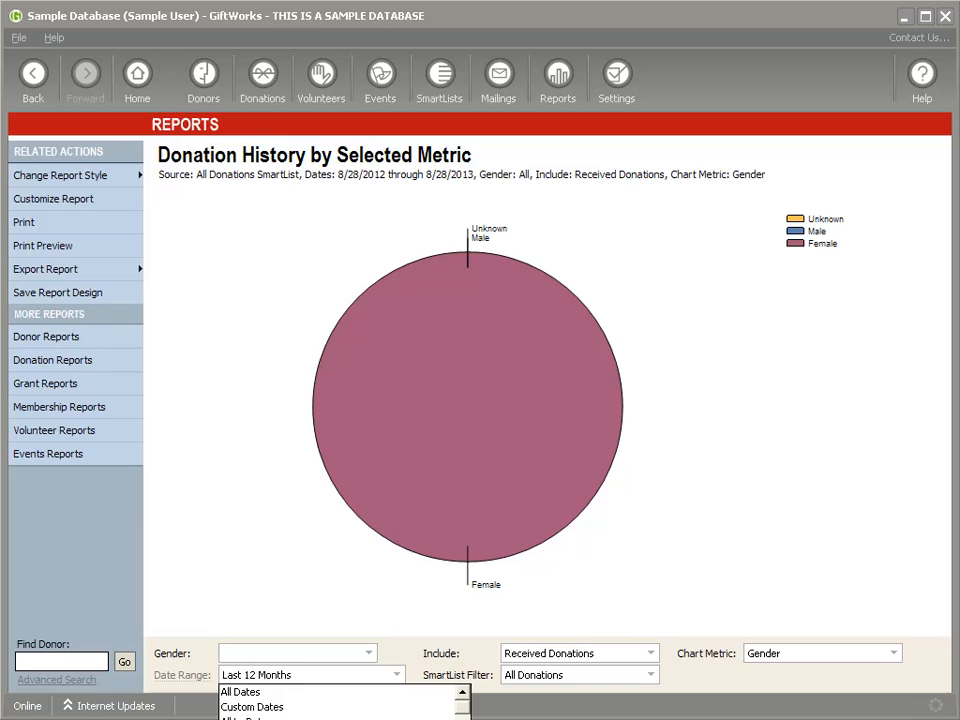
pyautogui.click(270, 694)
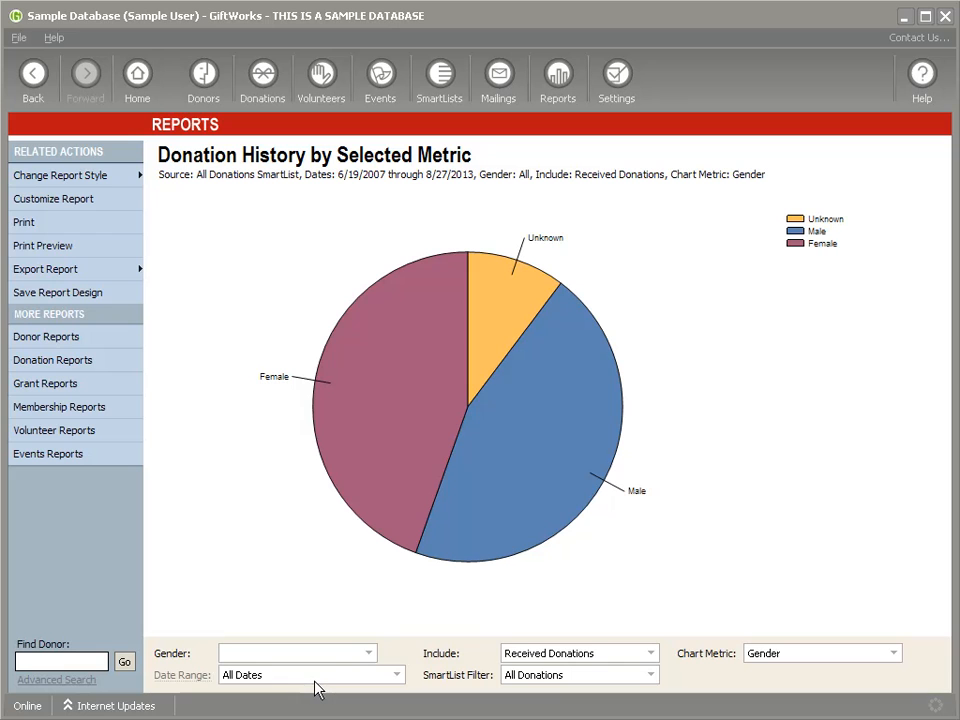
# Step: Break the pie chart down by Marital Status
pyautogui.moveTo(393, 393)
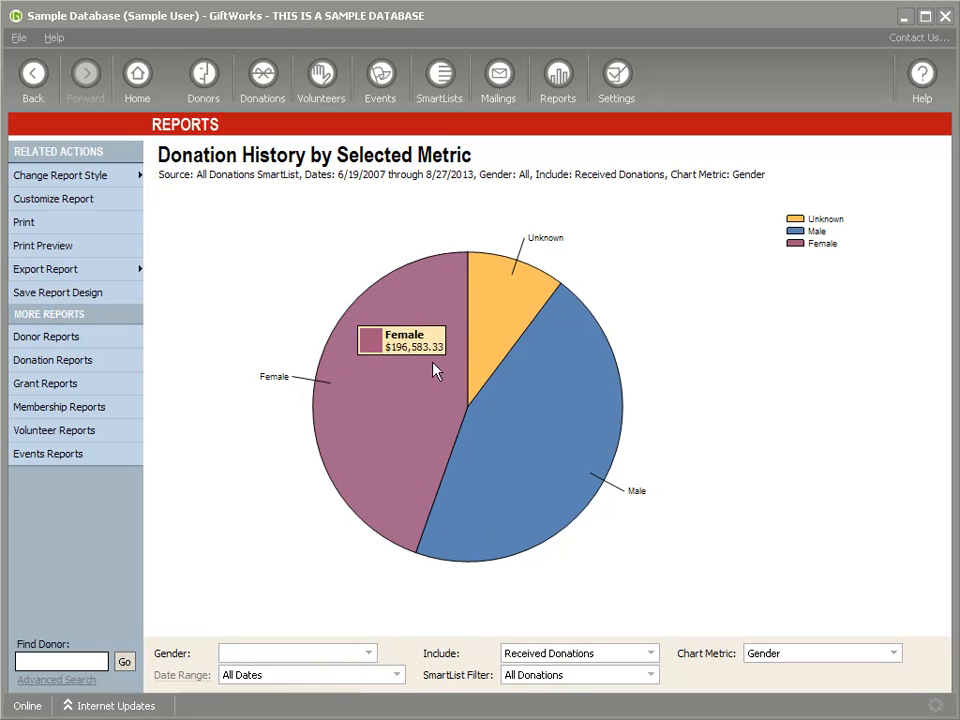
pyautogui.moveTo(534, 475)
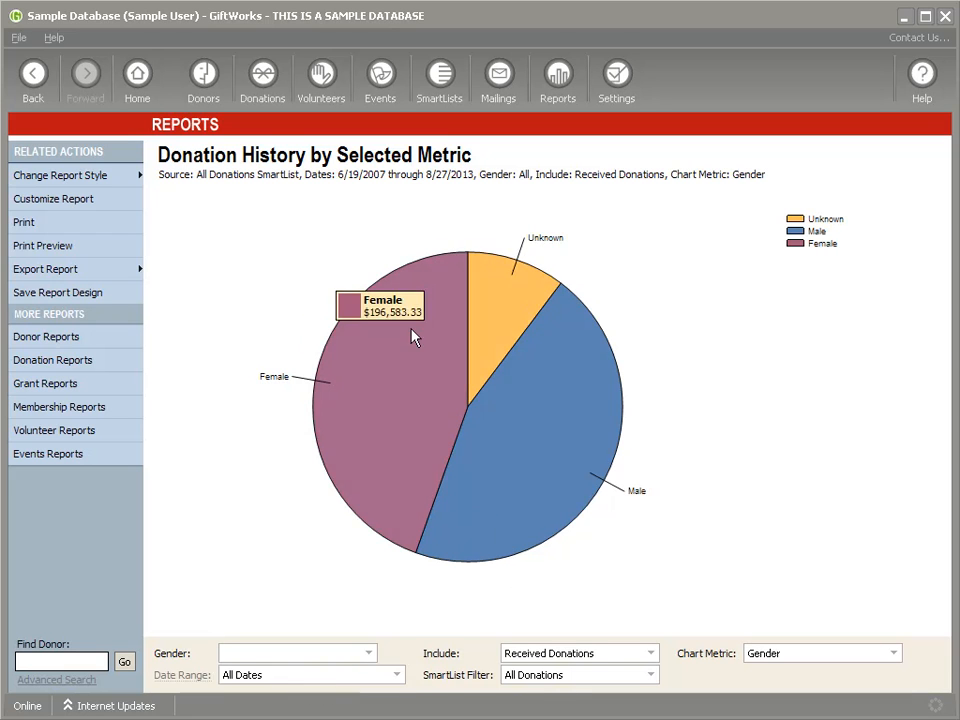
pyautogui.click(866, 656)
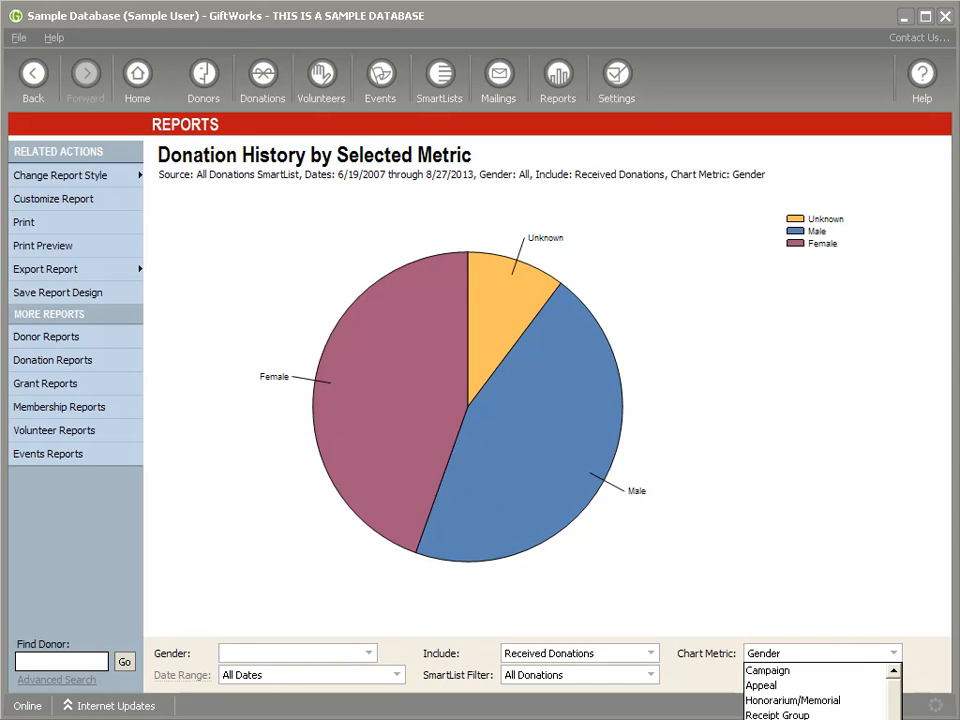
pyautogui.click(790, 717)
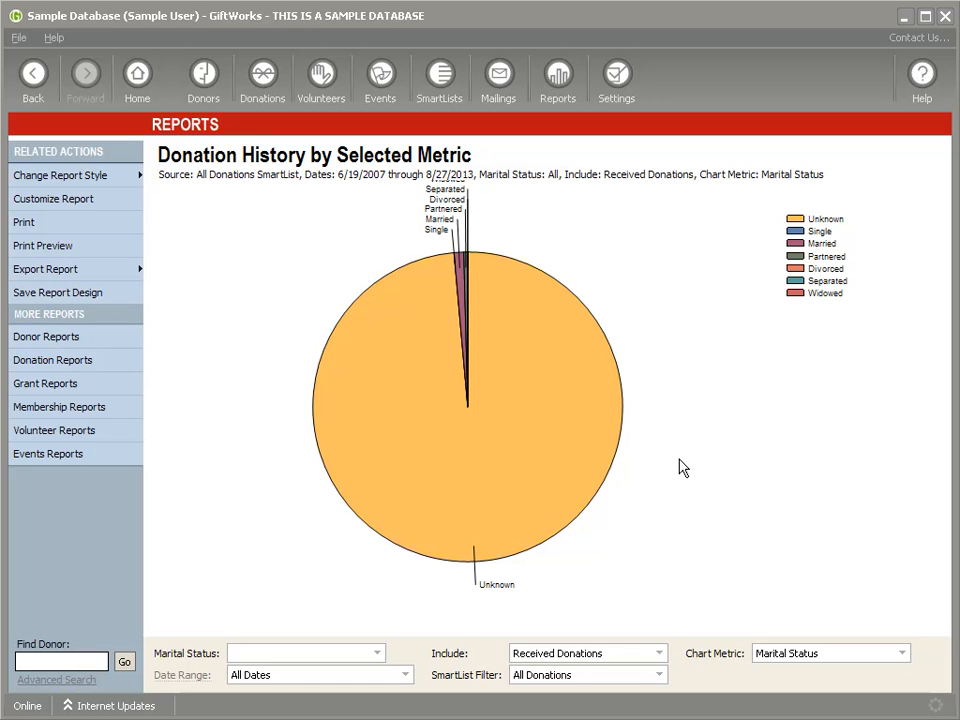
# Step: Set the pie chart's Chart Metric to Mission Interest
pyautogui.click(903, 655)
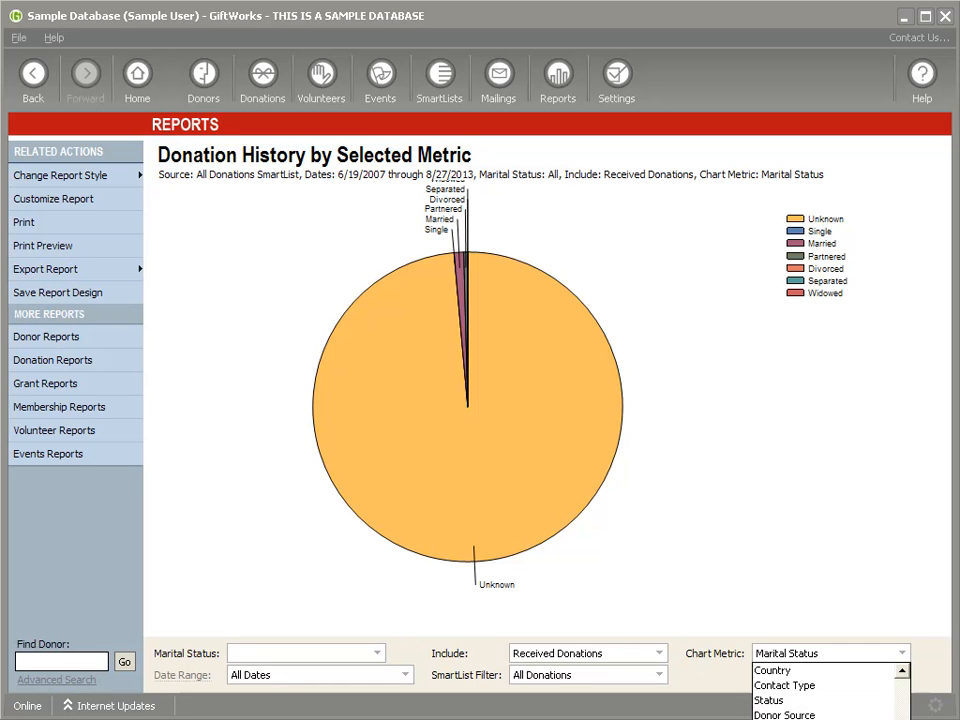
pyautogui.click(800, 717)
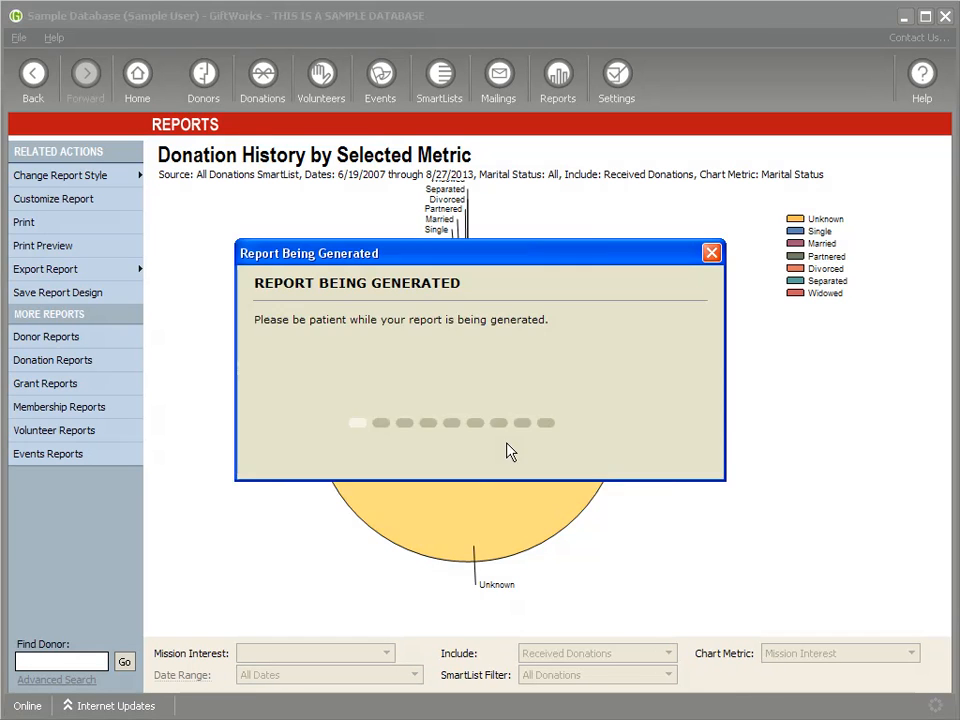
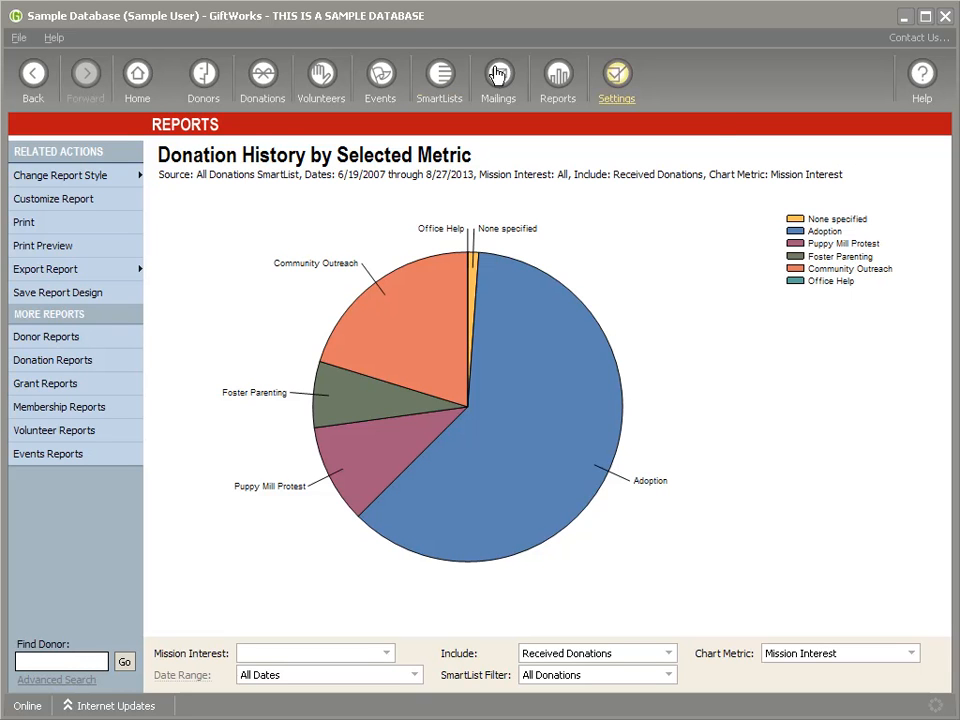
# Step: Switch from the Donation History report to the Donors dashboard of largest-gift donors
pyautogui.click(205, 77)
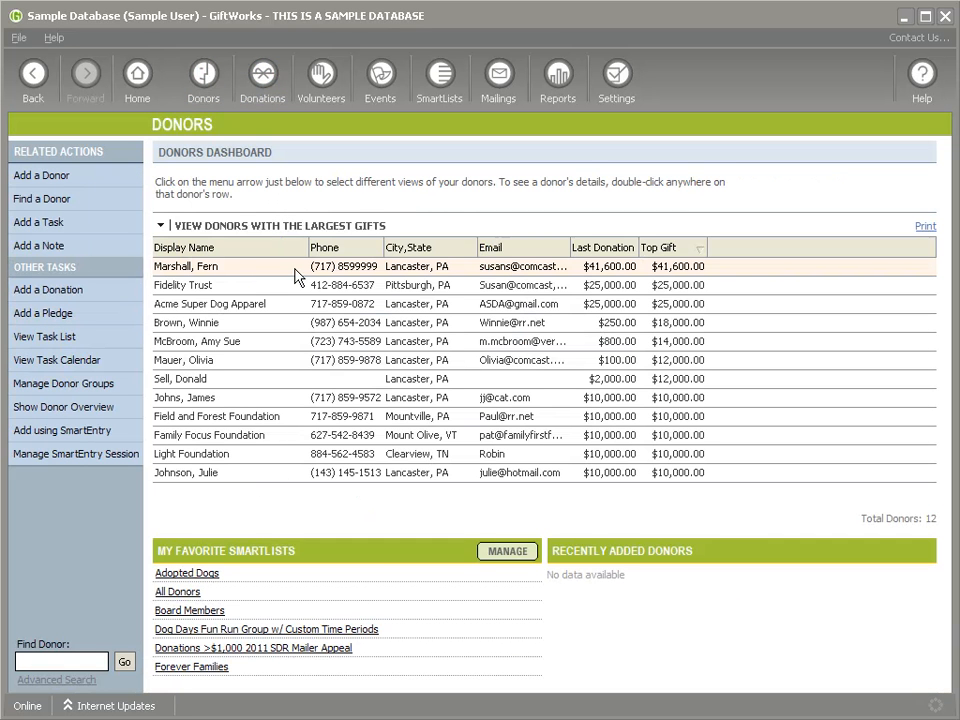
# Step: Open the top donor's Donations tab and the Latest Donations List options
pyautogui.doubleClick(242, 274)
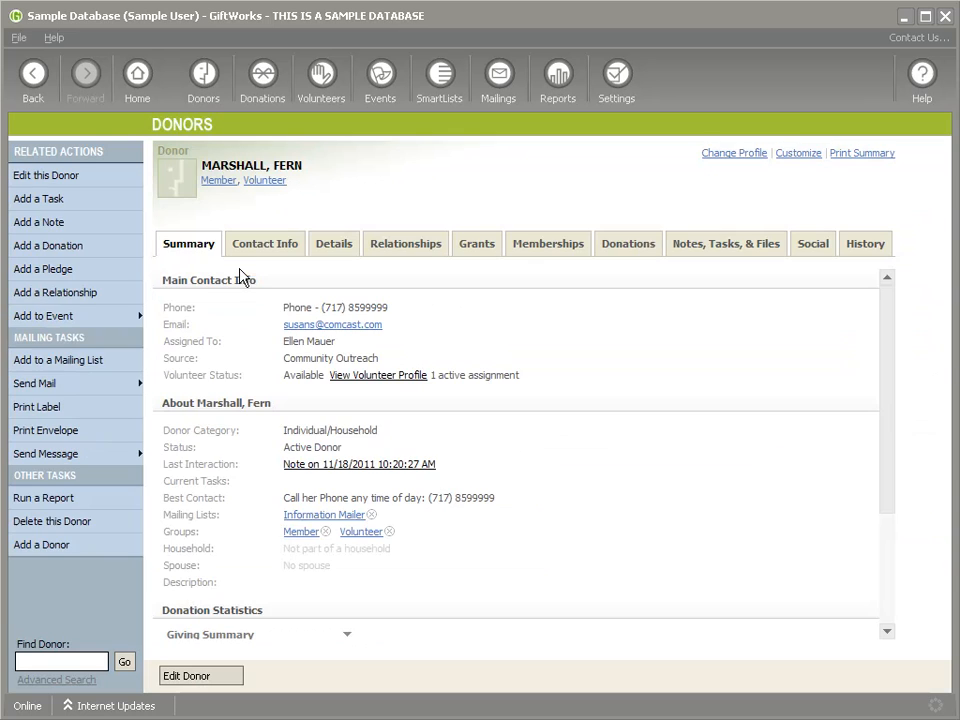
pyautogui.click(638, 247)
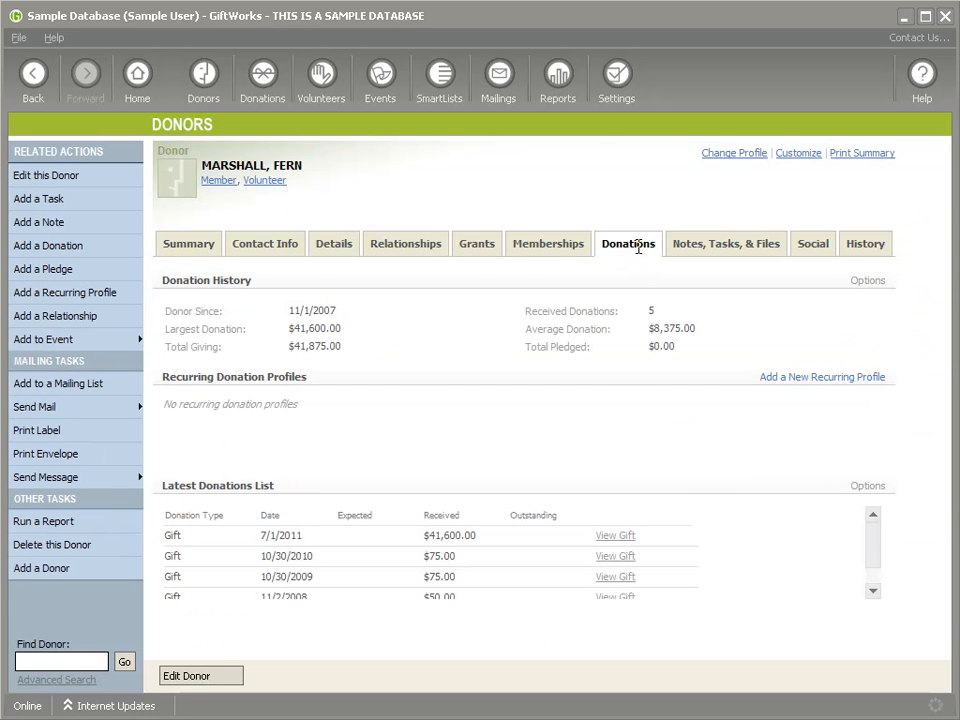
pyautogui.moveTo(876, 551)
pyautogui.mouseDown()
pyautogui.moveTo(874, 572)
pyautogui.moveTo(874, 542)
pyautogui.mouseUp()
pyautogui.click(869, 487)
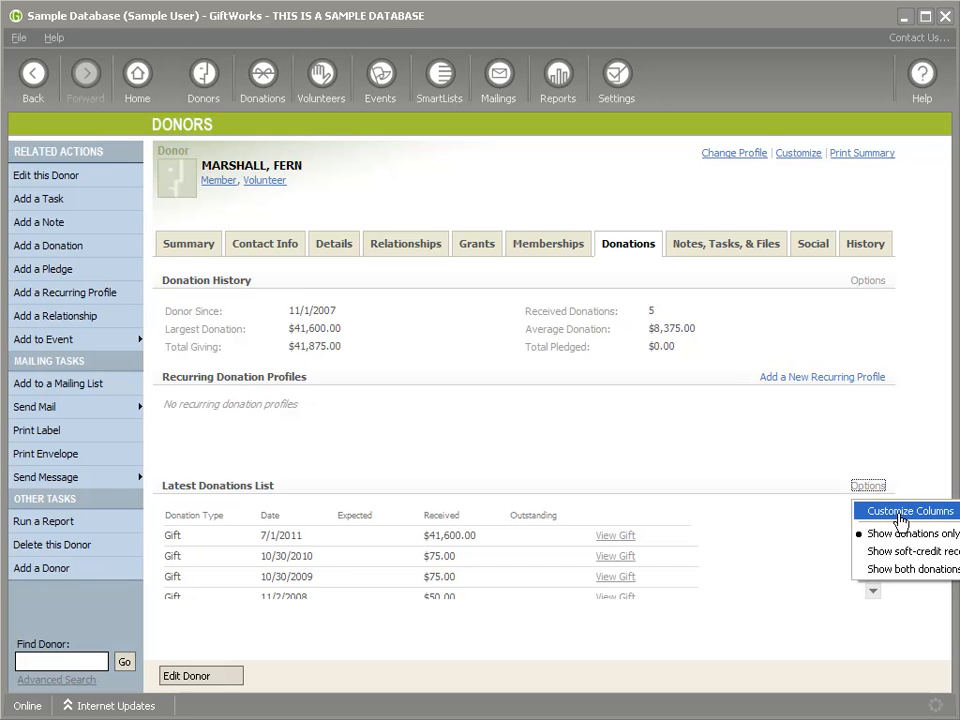
# Step: Add the Campaign column and remove the Expected and Outstanding columns
pyautogui.click(903, 515)
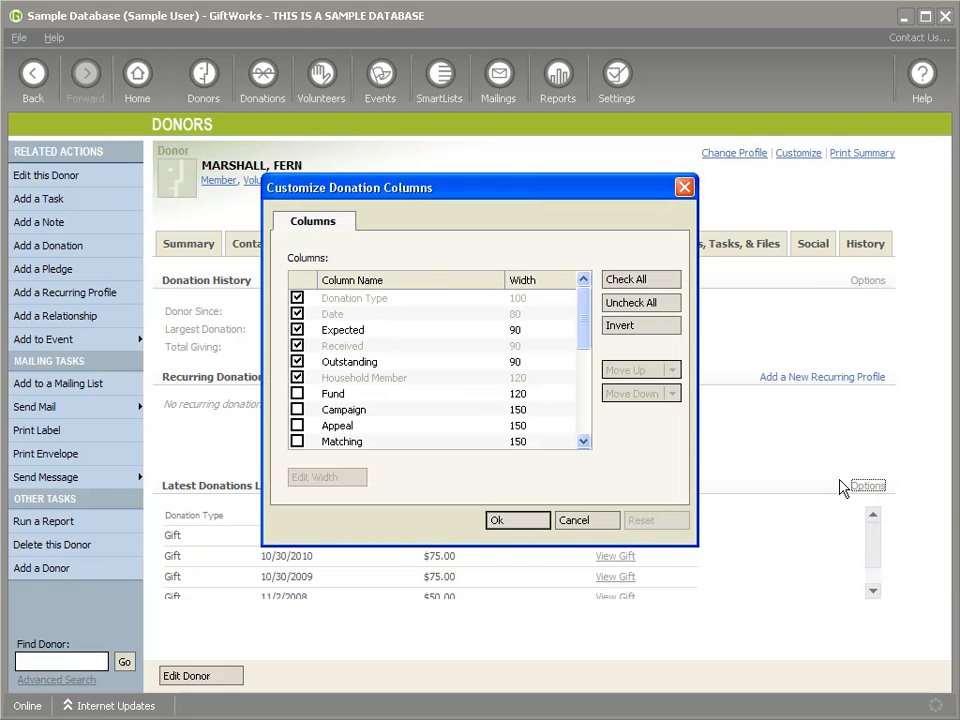
pyautogui.click(298, 409)
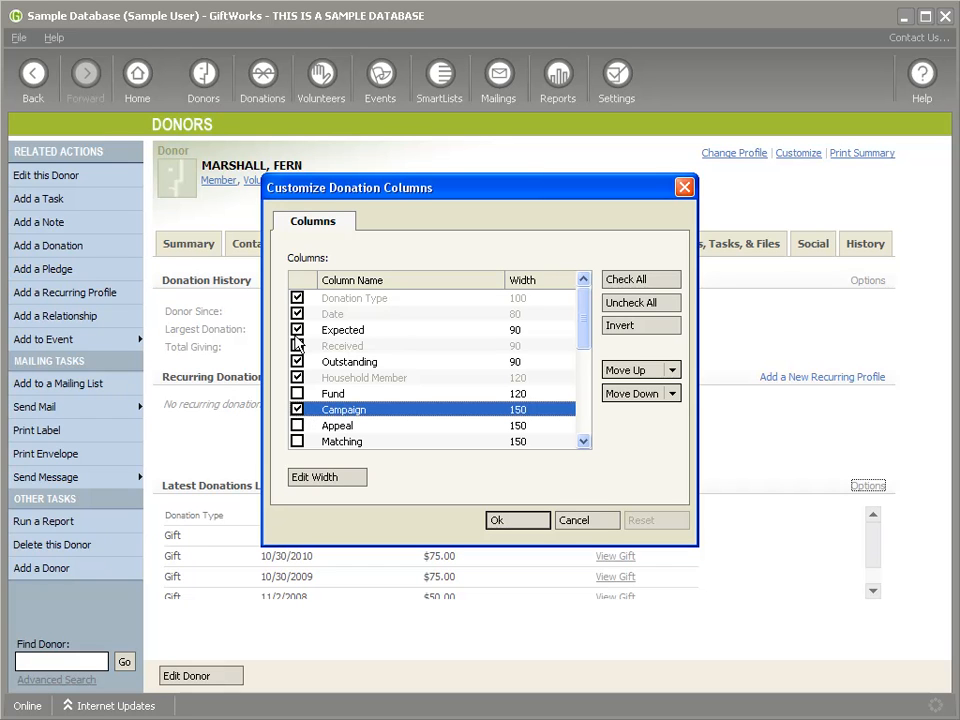
pyautogui.click(302, 330)
pyautogui.click(302, 362)
pyautogui.click(506, 519)
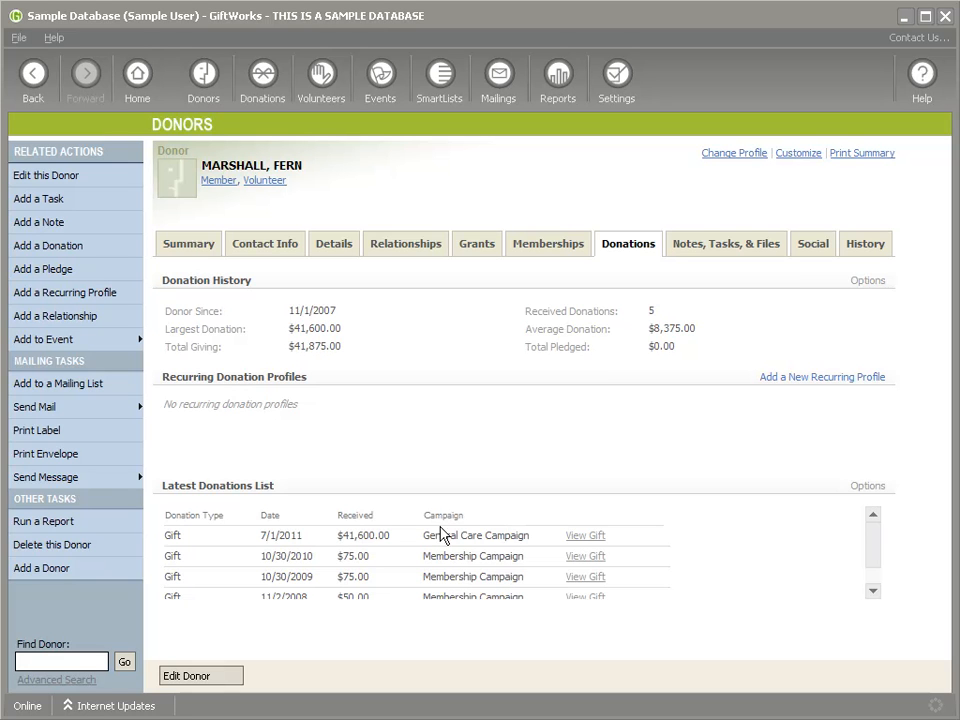
# Step: Add the Fund column and set the Campaign column width to 100
pyautogui.click(869, 487)
pyautogui.click(866, 510)
pyautogui.click(297, 393)
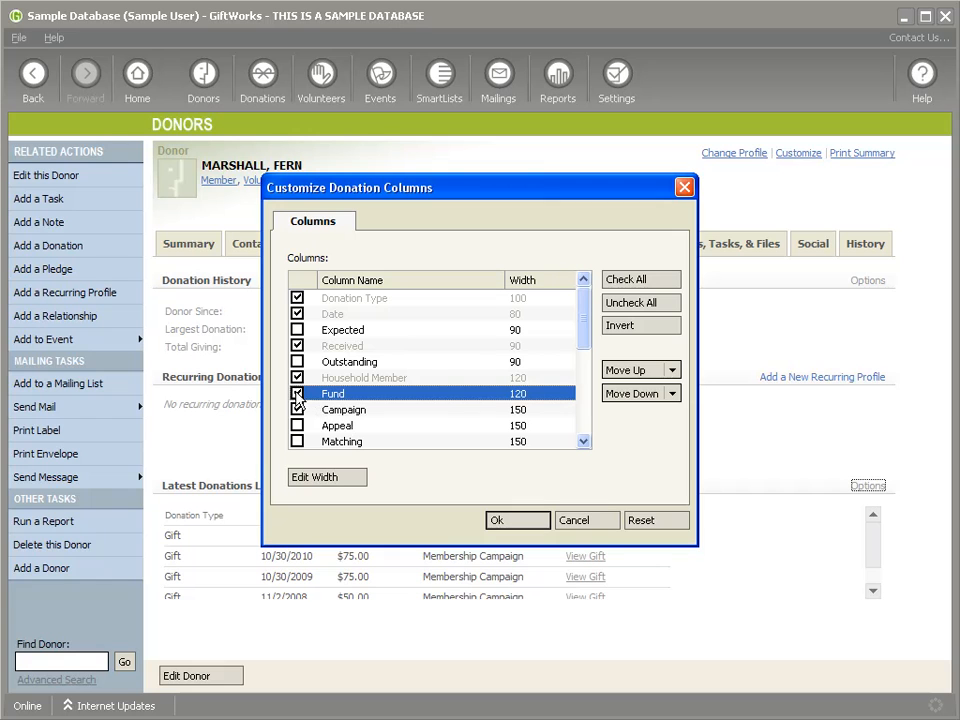
pyautogui.click(345, 412)
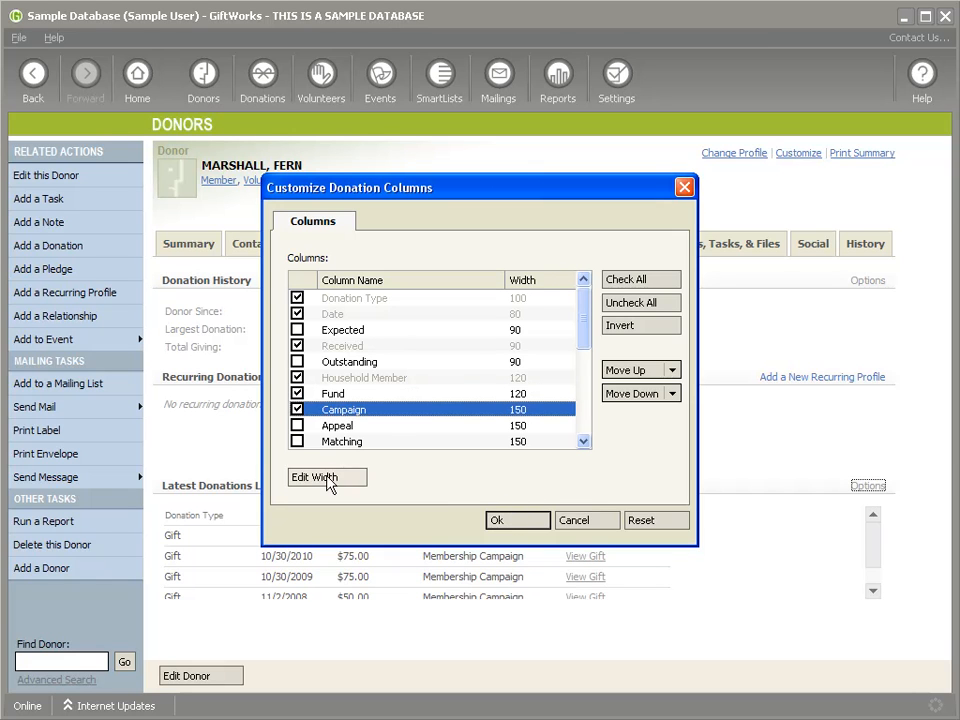
pyautogui.click(328, 477)
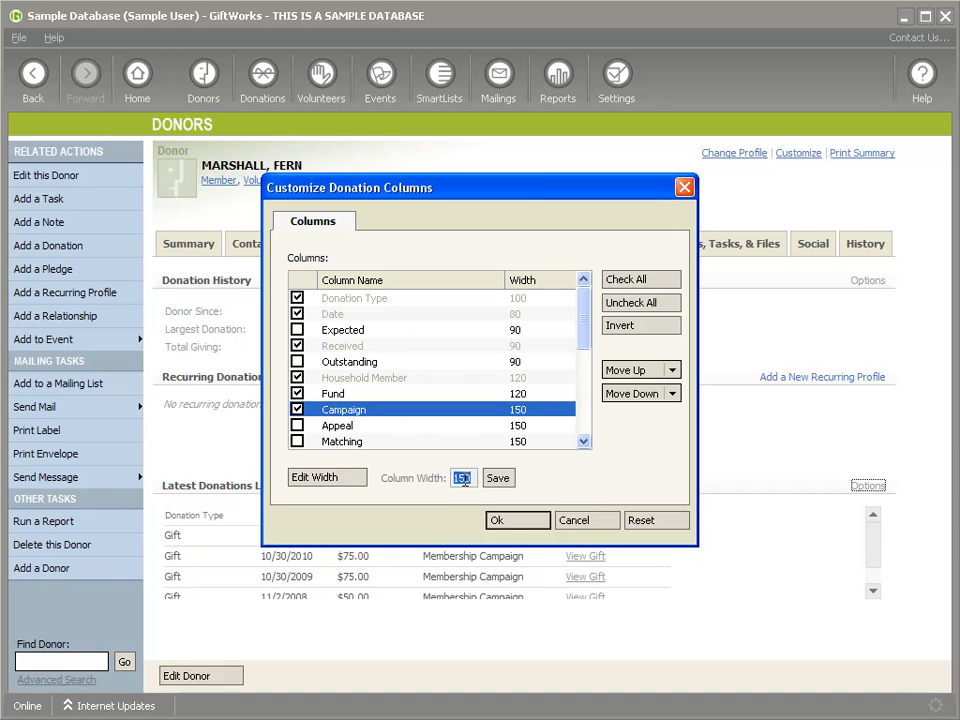
pyautogui.write('100')
pyautogui.click(498, 478)
pyautogui.click(518, 520)
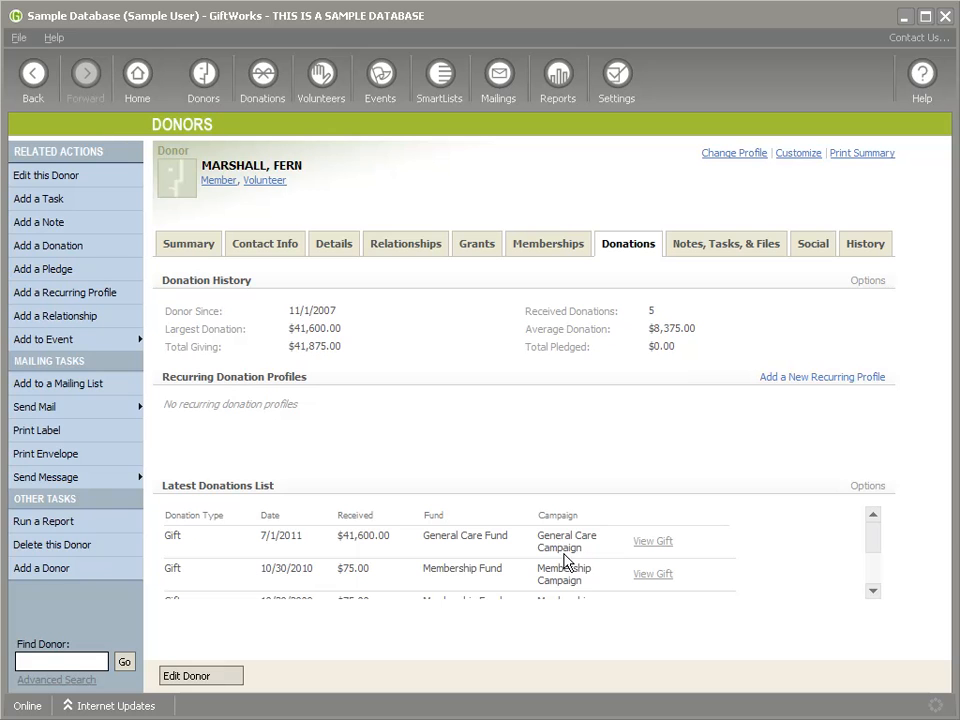
# Step: Widen the Campaign column to 150 so campaign names fit on one line
pyautogui.click(866, 487)
pyautogui.click(893, 510)
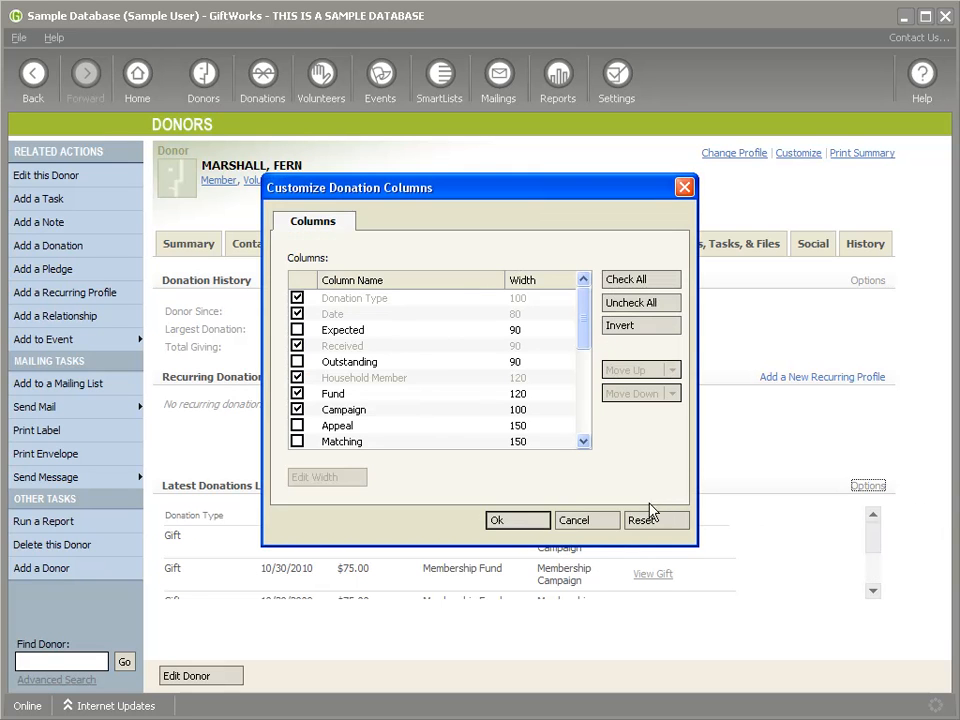
pyautogui.click(345, 410)
pyautogui.click(330, 477)
pyautogui.write('150')
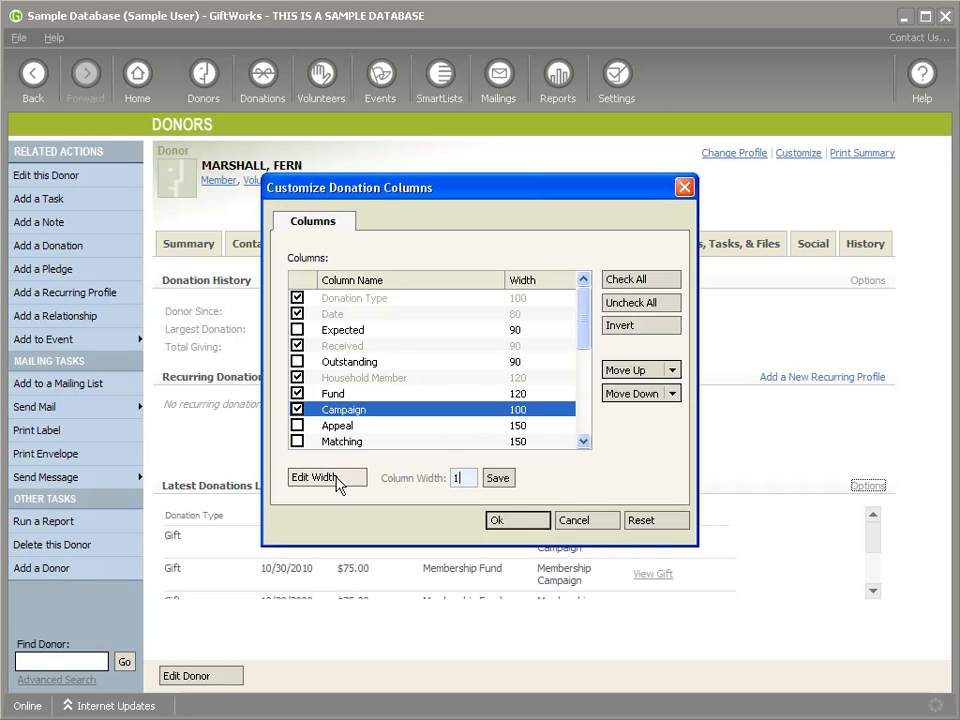
pyautogui.press('Return')
pyautogui.click(510, 521)
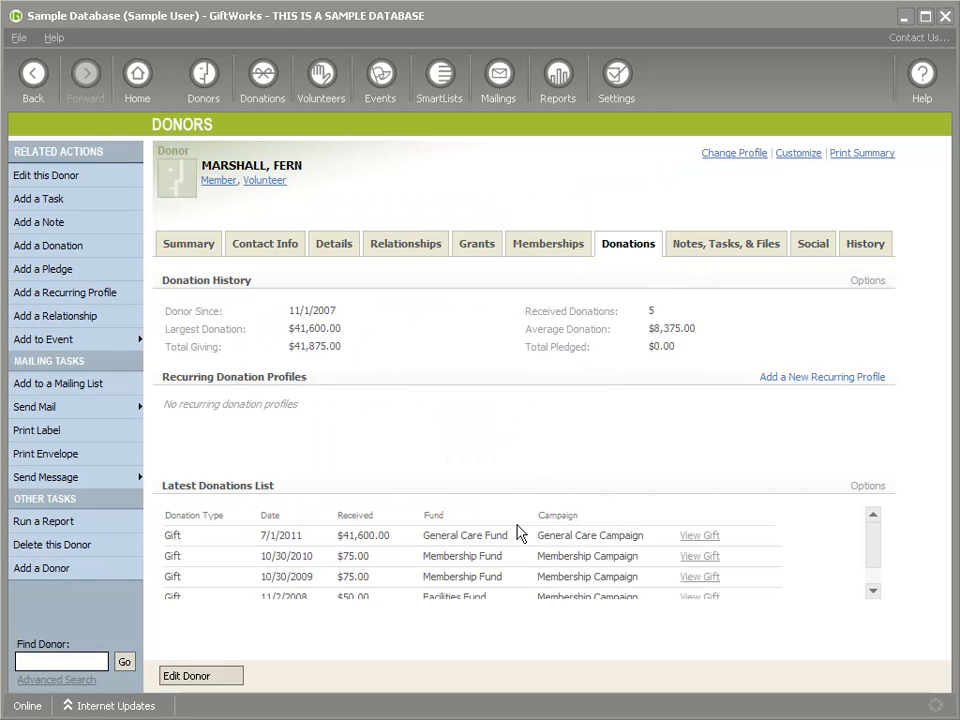
# Step: Move Campaign up to the first column of the donations list, then return to Settings
pyautogui.click(868, 485)
pyautogui.click(918, 521)
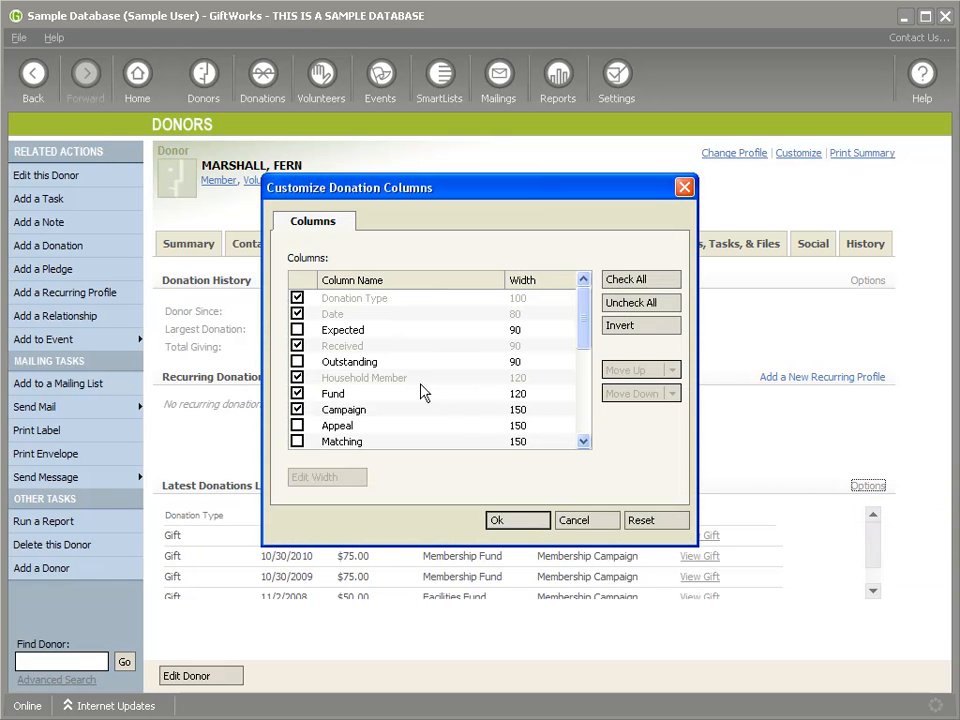
pyautogui.click(330, 410)
pyautogui.click(653, 370)
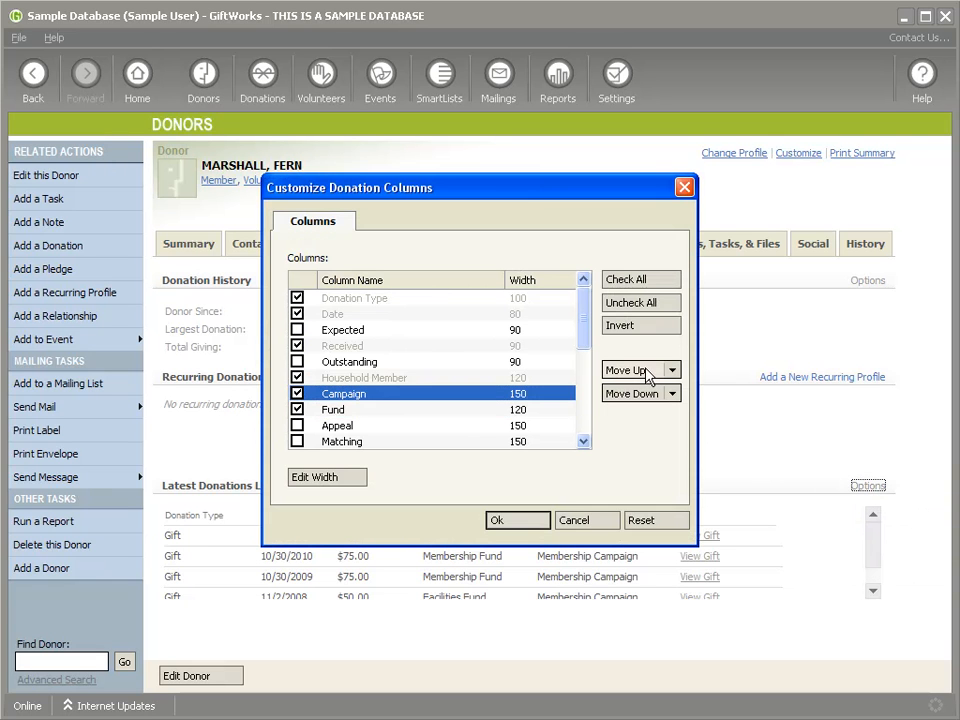
pyautogui.click(651, 371)
pyautogui.click(650, 372)
pyautogui.click(648, 374)
pyautogui.click(647, 374)
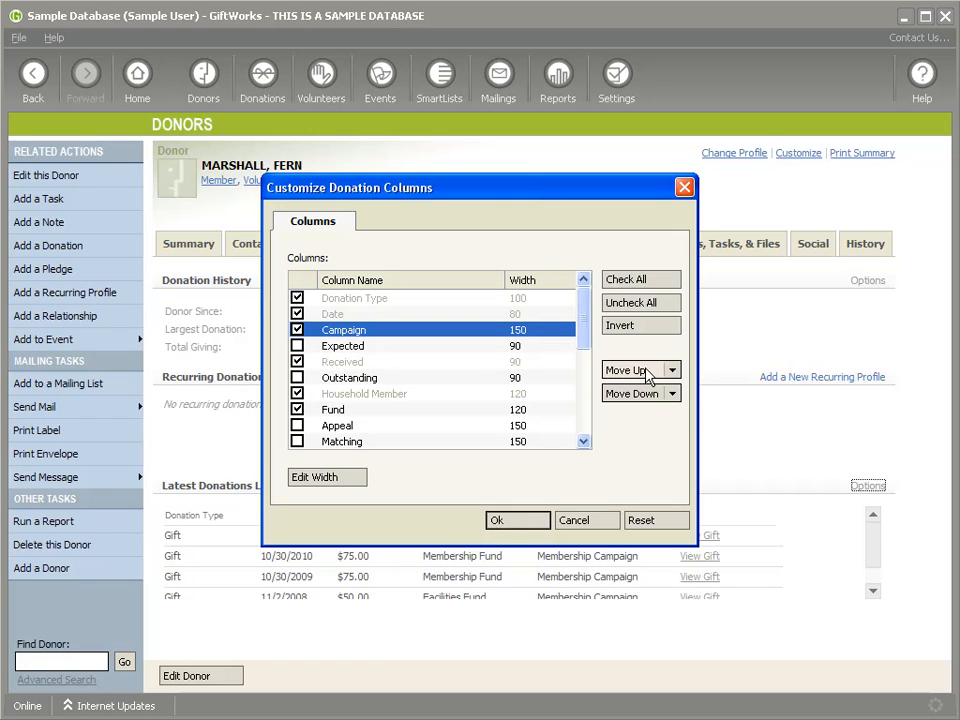
pyautogui.click(646, 374)
pyautogui.click(645, 374)
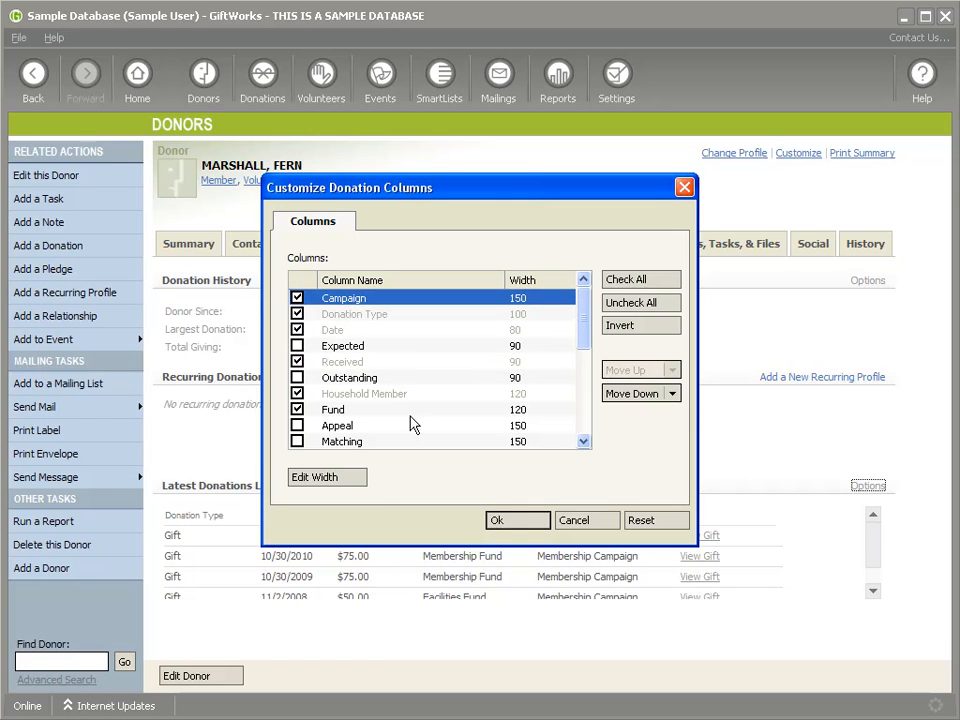
pyautogui.click(510, 528)
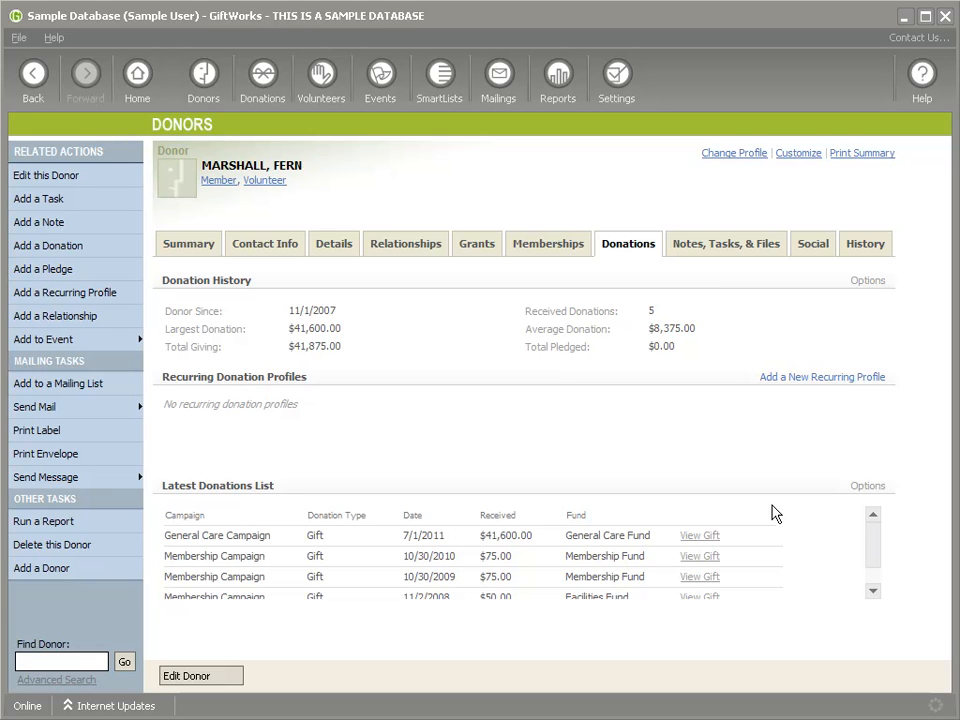
pyautogui.click(617, 76)
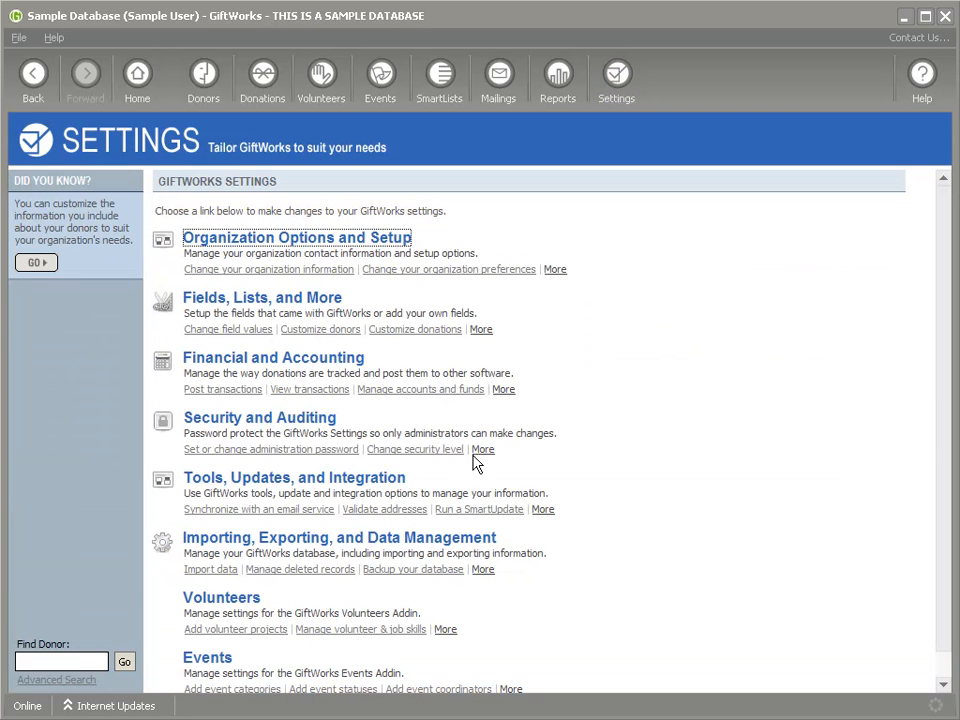
# Step: Choose ImportTour\Import.xls as the import file and preview its Sheet1 rows
pyautogui.click(272, 546)
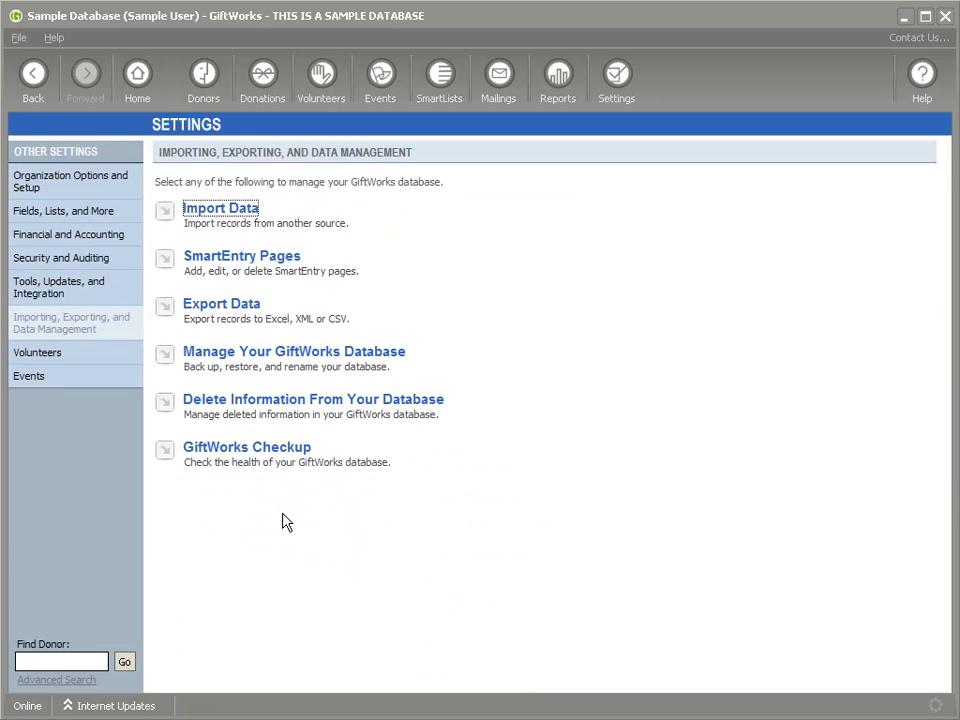
pyautogui.click(221, 212)
pyautogui.click(220, 212)
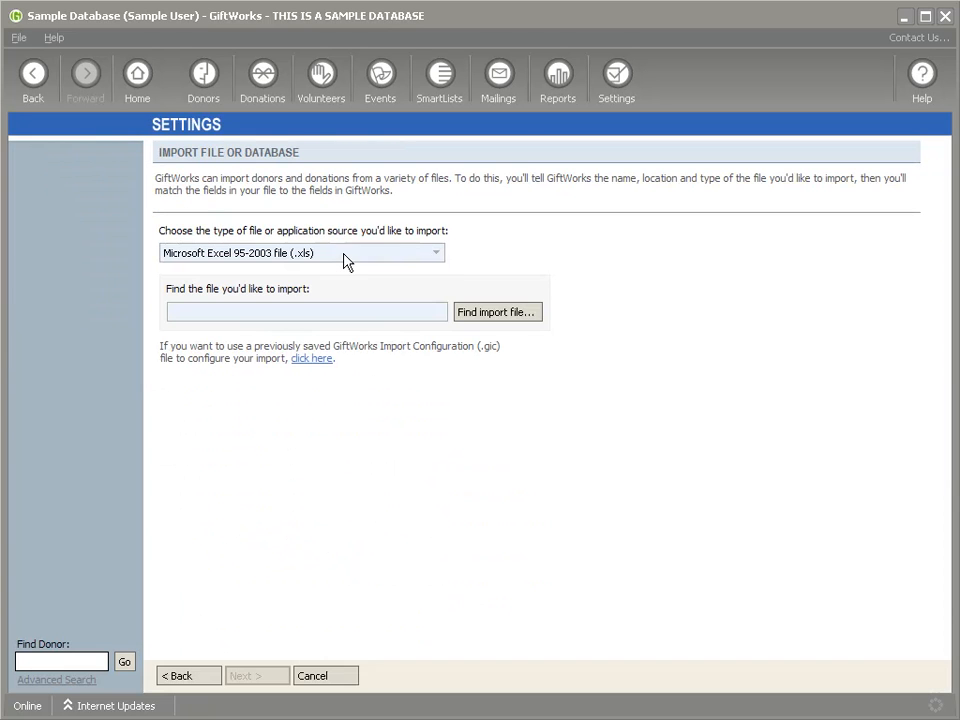
pyautogui.click(476, 316)
pyautogui.click(55, 198)
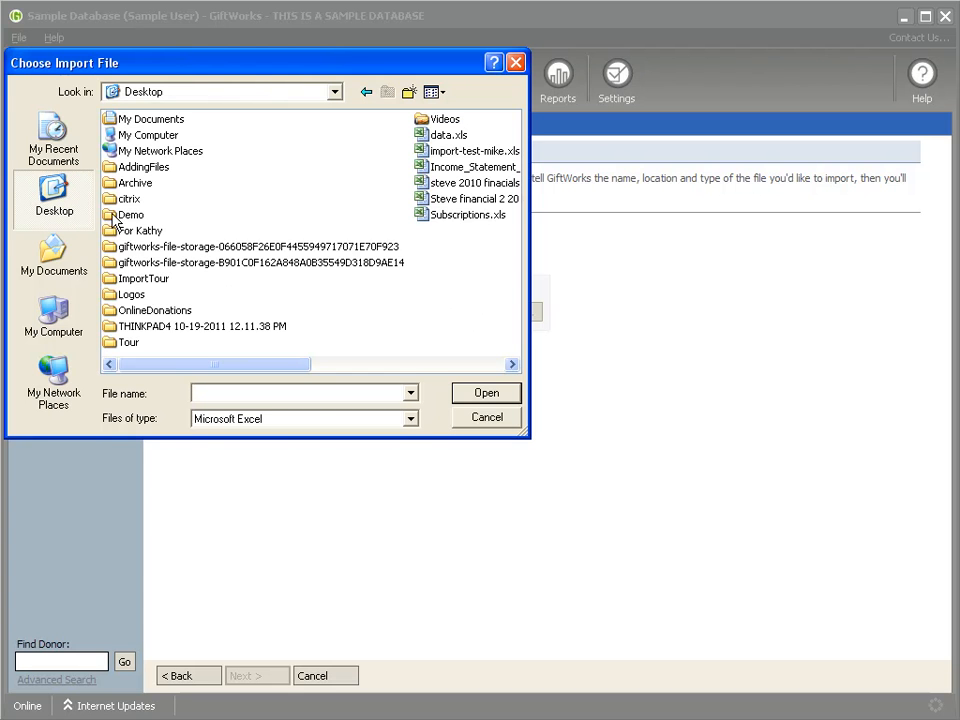
pyautogui.doubleClick(120, 282)
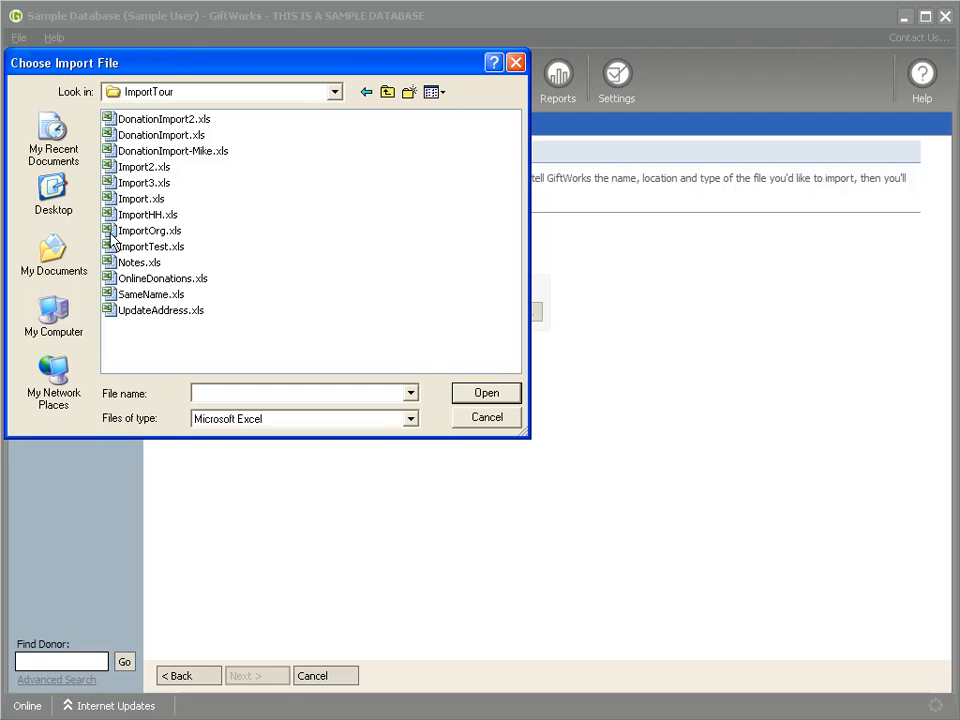
pyautogui.click(107, 198)
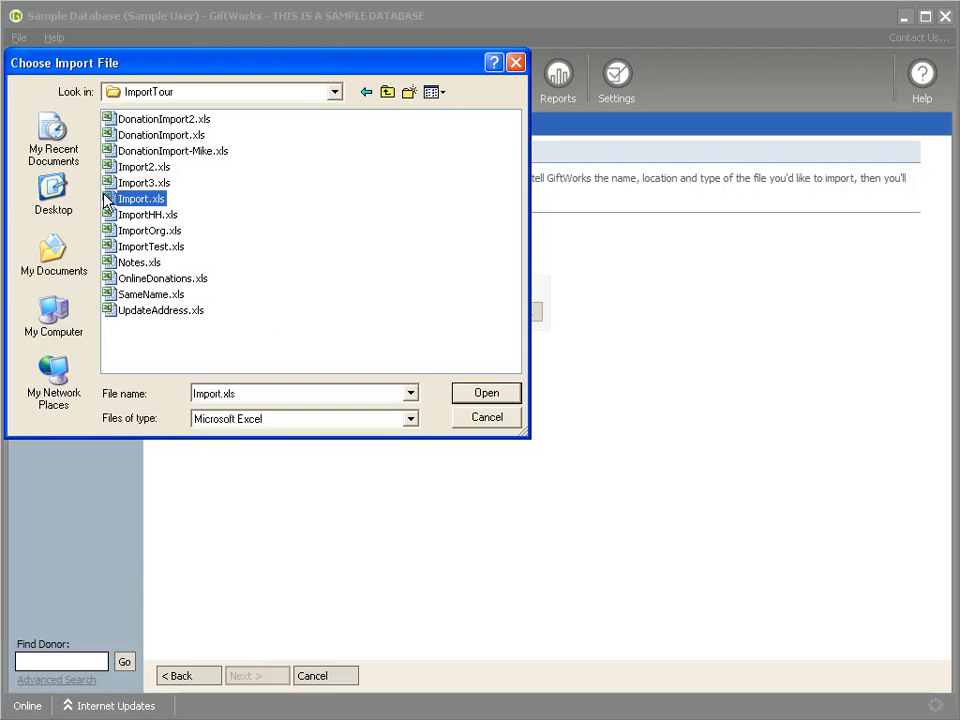
pyautogui.click(107, 198)
pyautogui.click(257, 675)
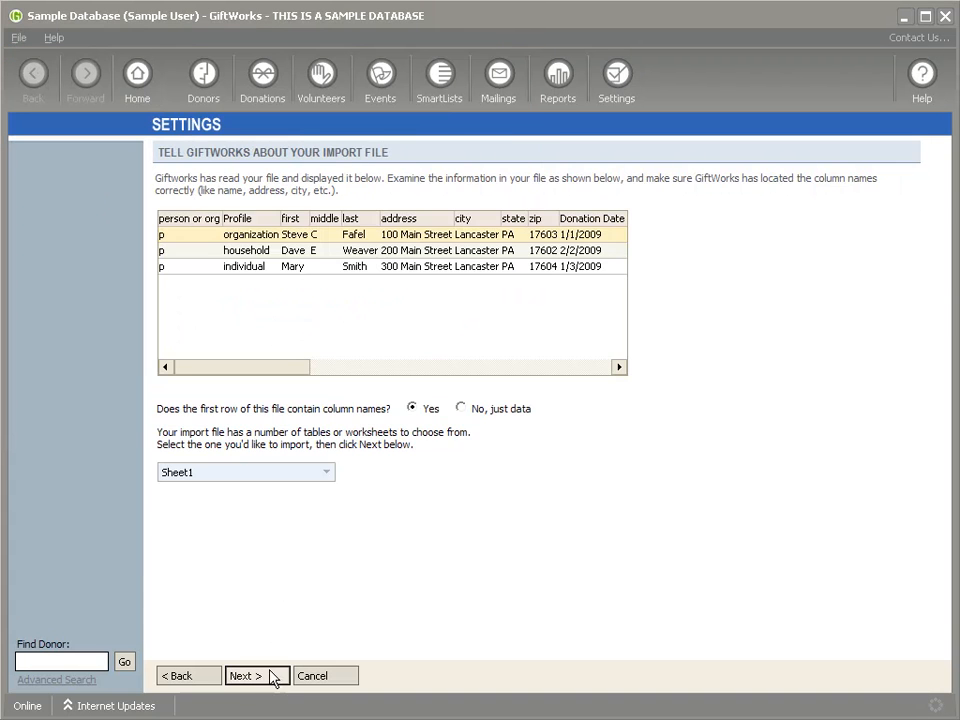
# Step: Match existing donors by the 'person or org' import field against Donor Id
pyautogui.click(278, 684)
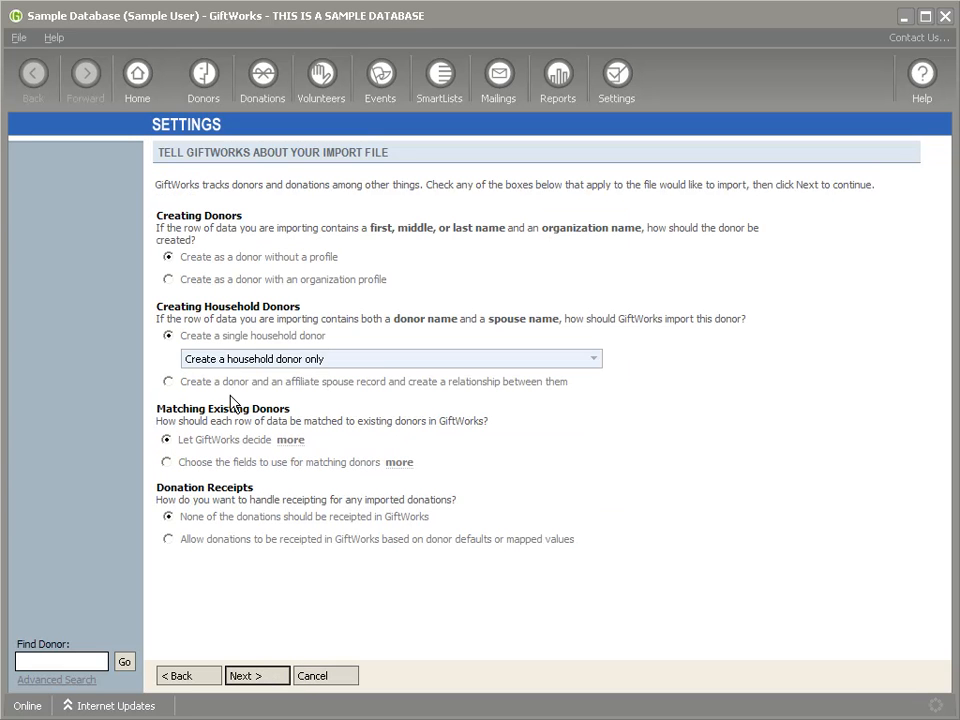
pyautogui.moveTo(165, 405); pyautogui.dragTo(291, 405)
pyautogui.moveTo(279, 444)
pyautogui.click(166, 462)
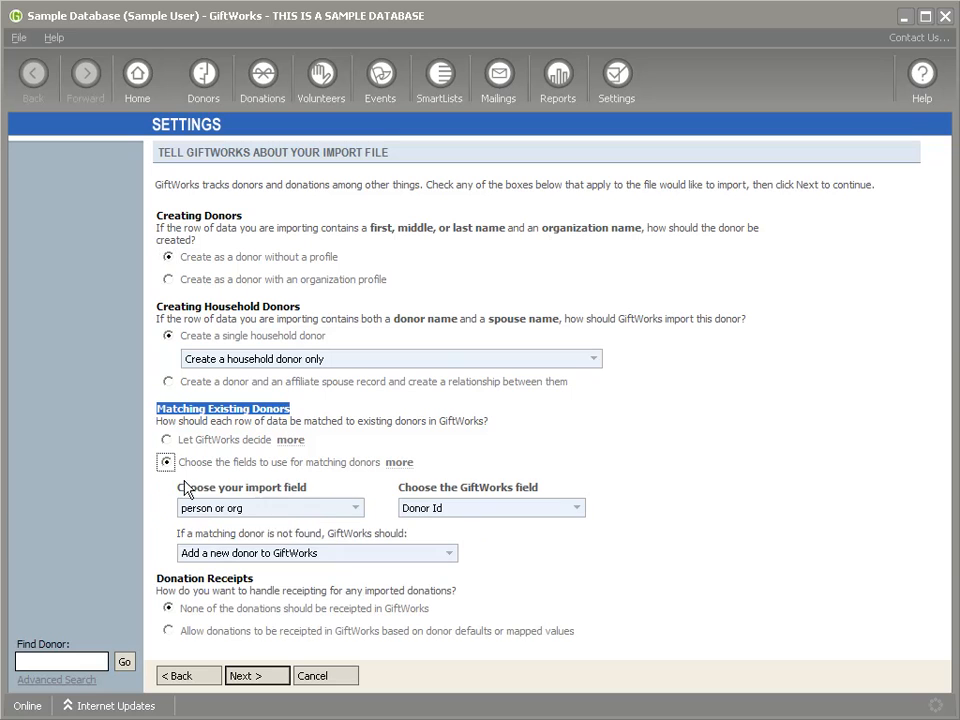
pyautogui.click(357, 508)
pyautogui.click(359, 510)
pyautogui.click(577, 510)
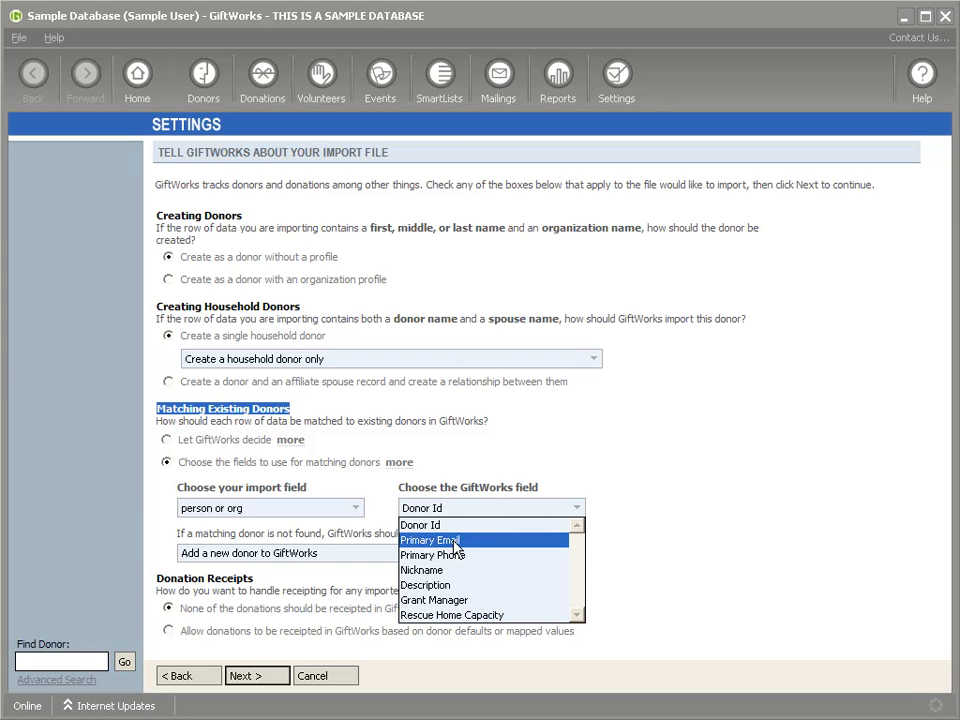
pyautogui.click(630, 543)
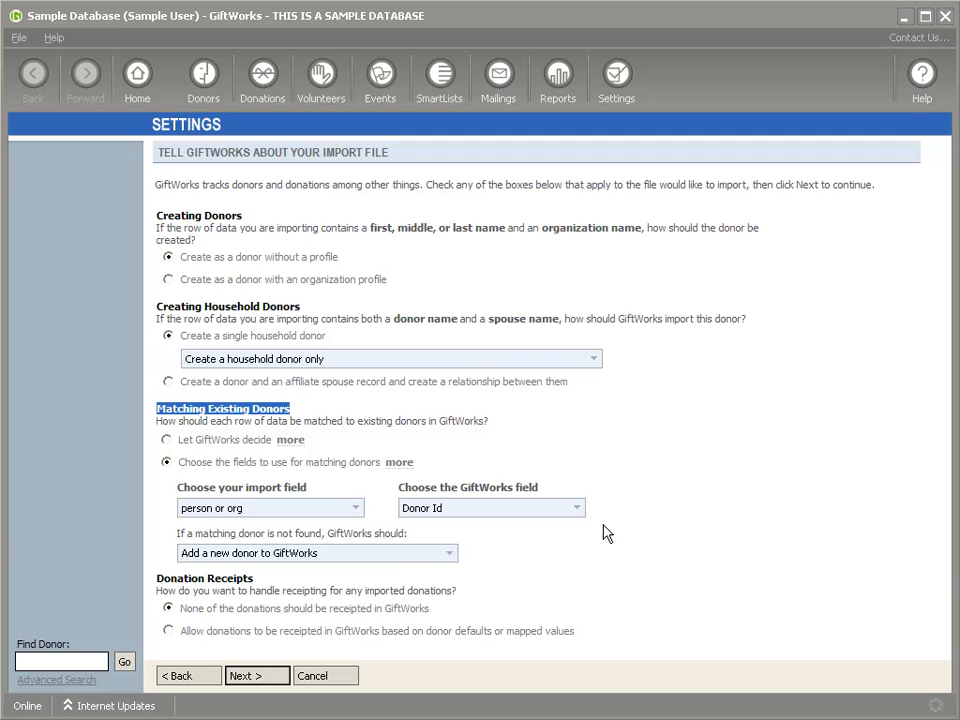
# Step: Try Primary Email and Primary Phone as the GiftWorks matching field
pyautogui.click(575, 509)
pyautogui.click(478, 540)
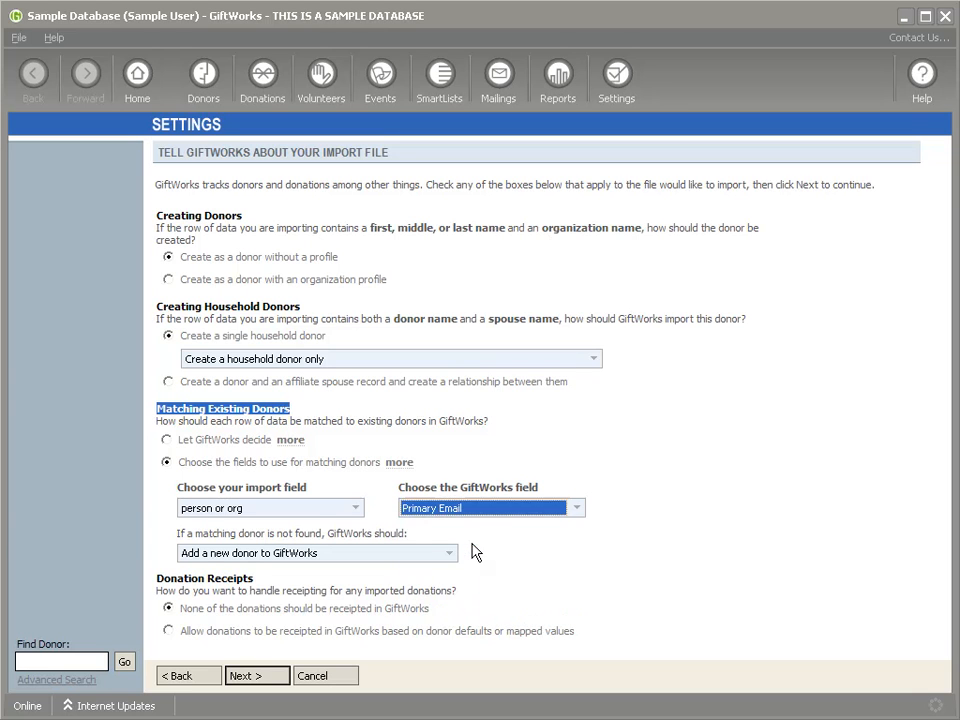
pyautogui.click(577, 509)
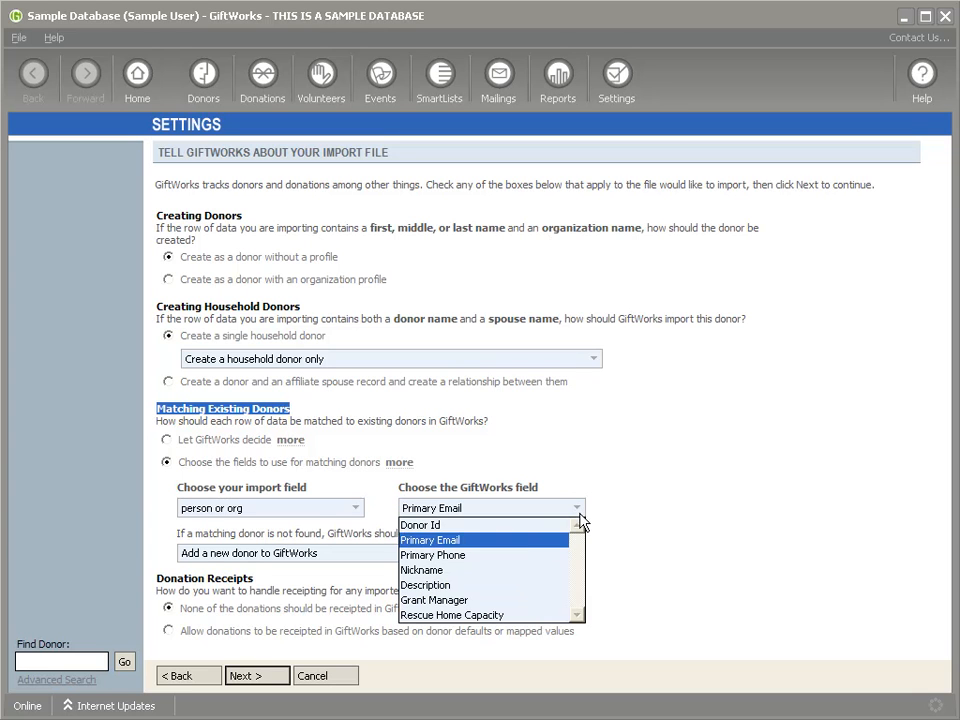
pyautogui.click(510, 556)
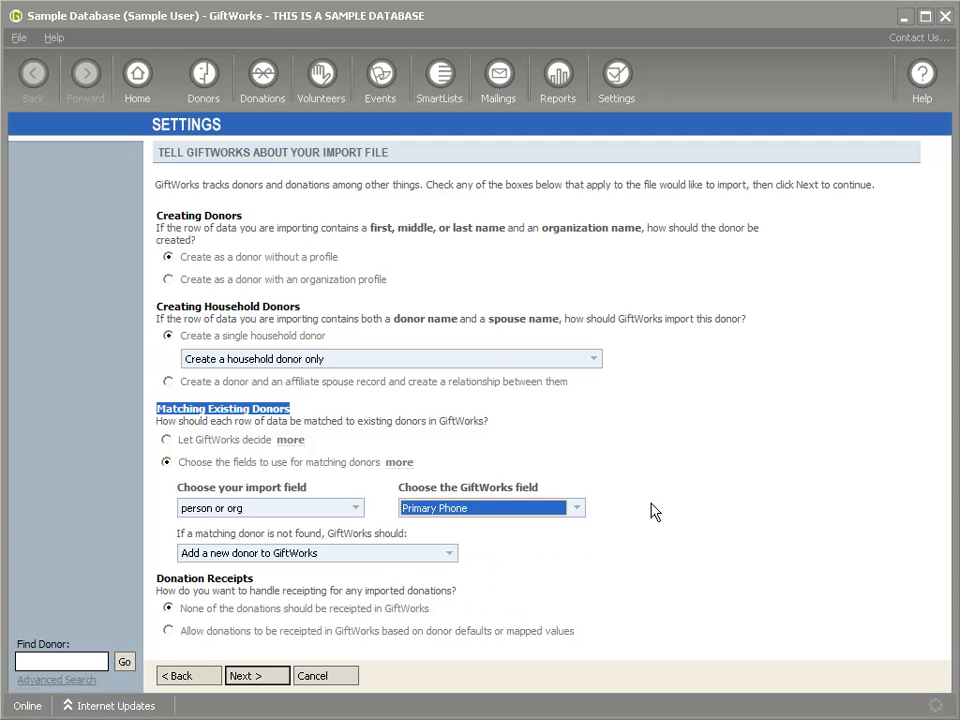
pyautogui.click(579, 508)
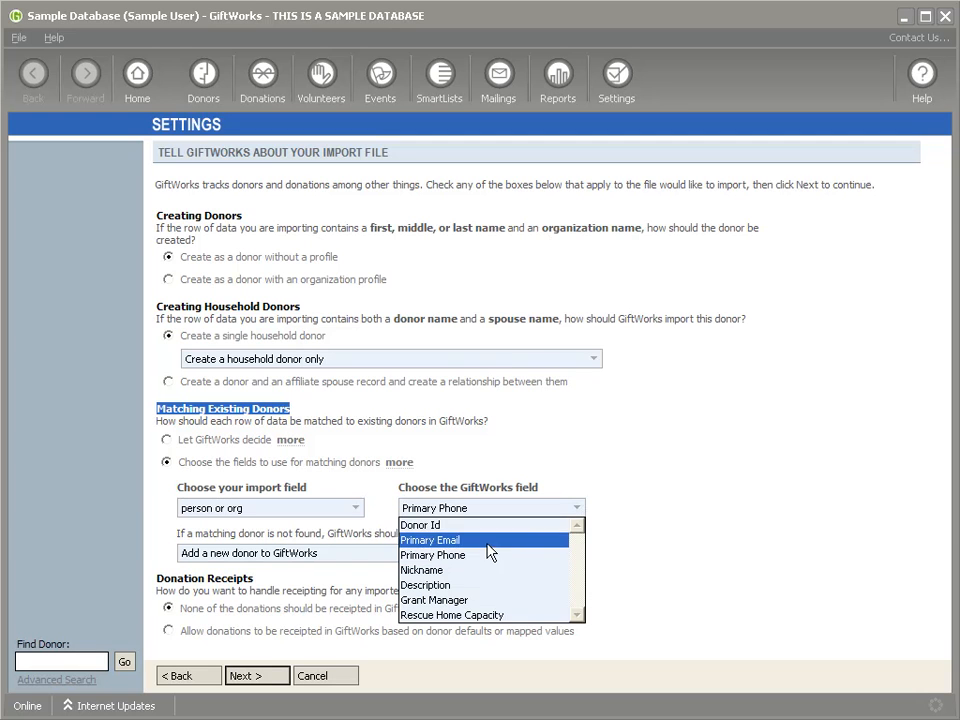
pyautogui.click(490, 541)
pyautogui.click(558, 512)
pyautogui.click(546, 557)
# Step: Settle on Donor Id as the GiftWorks matching field
pyautogui.click(577, 510)
pyautogui.click(512, 526)
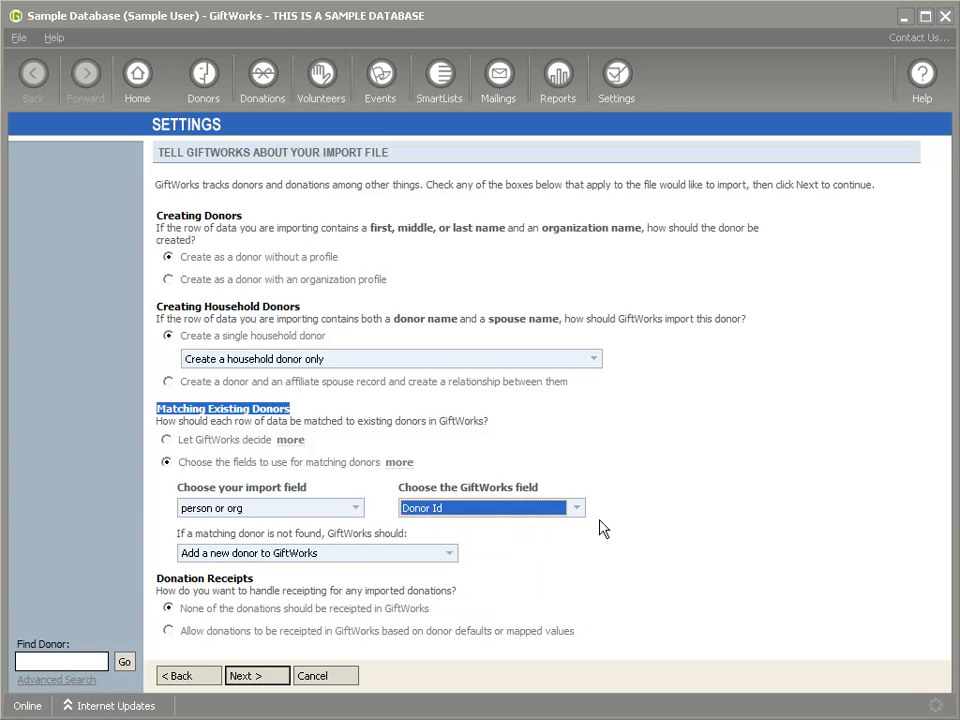
pyautogui.click(577, 510)
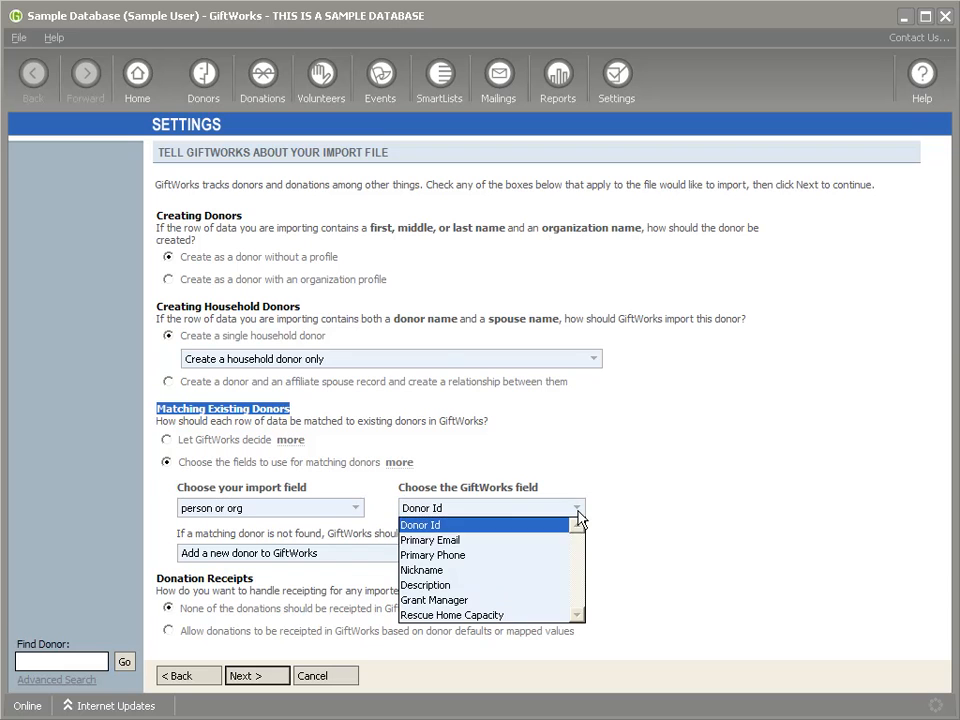
pyautogui.click(656, 514)
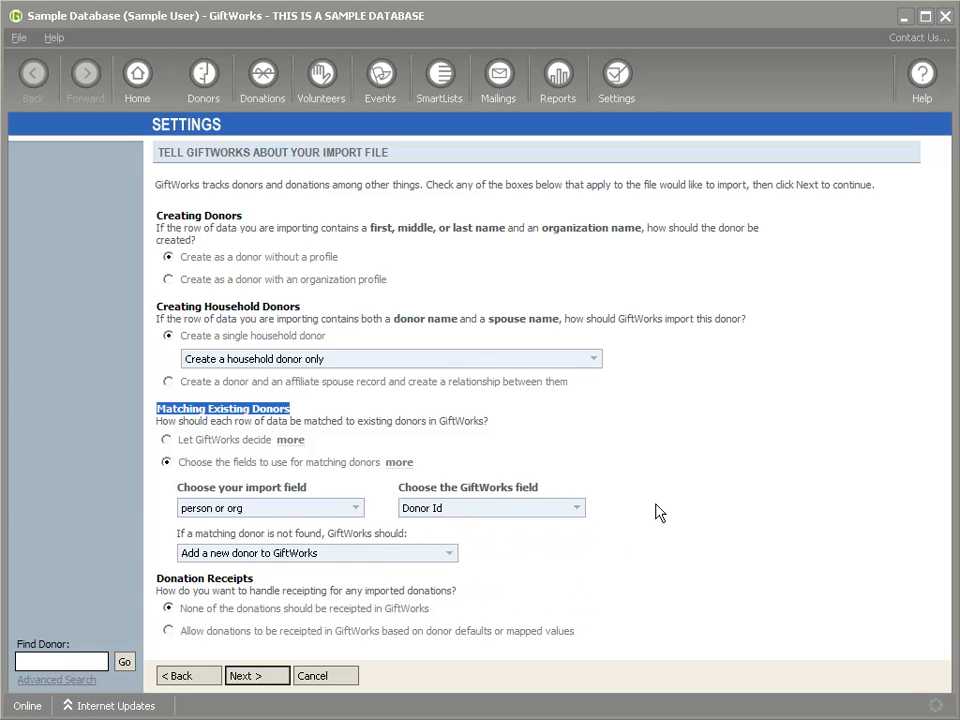
pyautogui.click(576, 510)
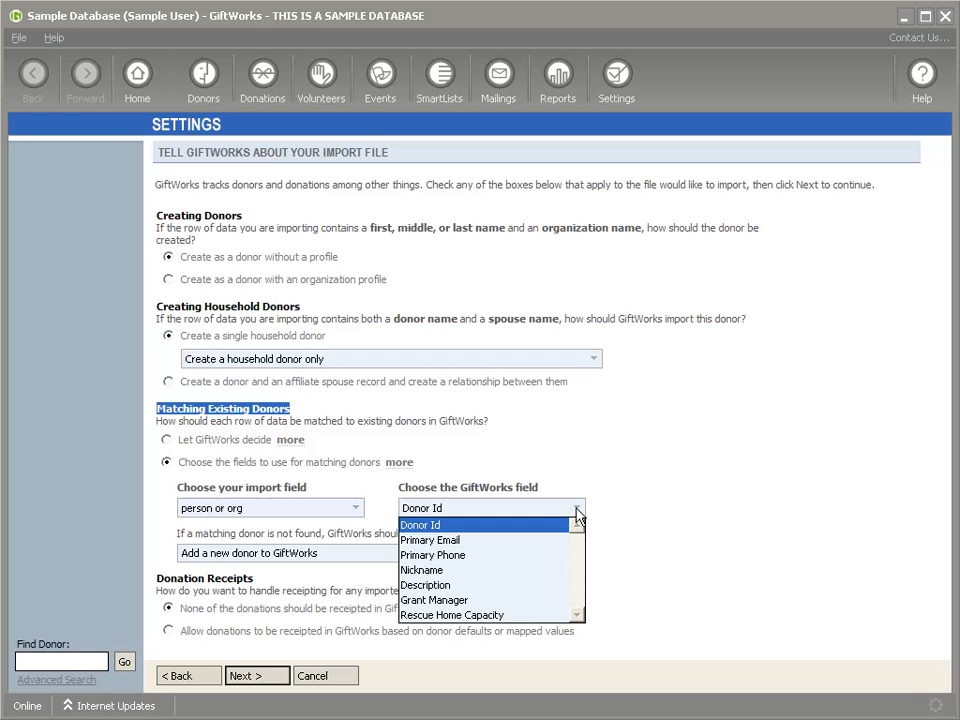
pyautogui.click(659, 502)
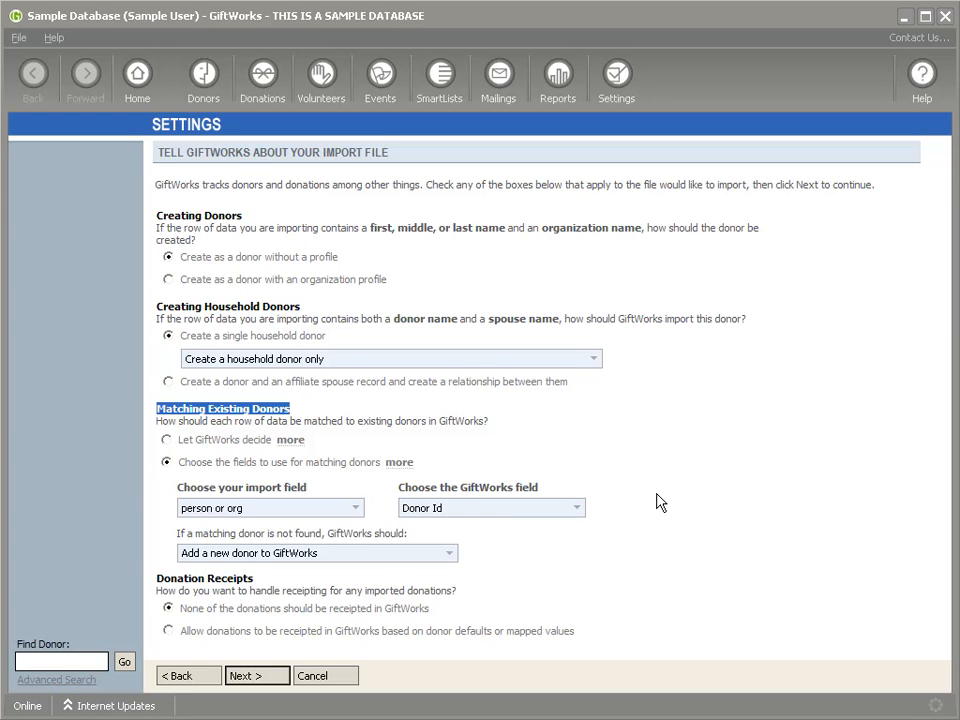
pyautogui.click(663, 502)
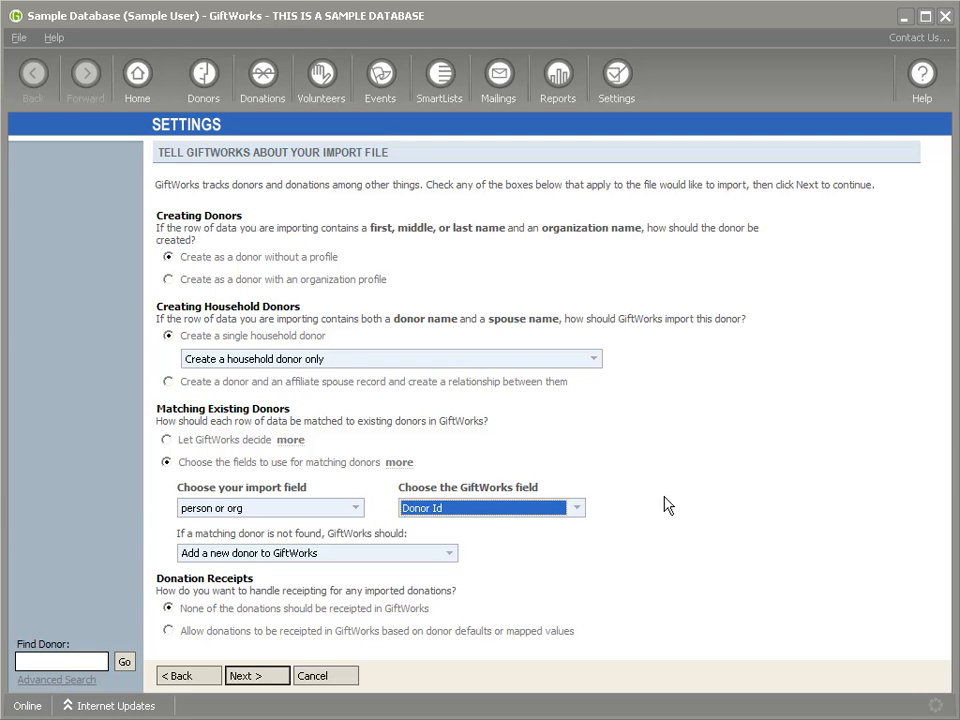
# Step: Abandon the import and start a backup from Manage Your GiftWorks Database
pyautogui.click(616, 78)
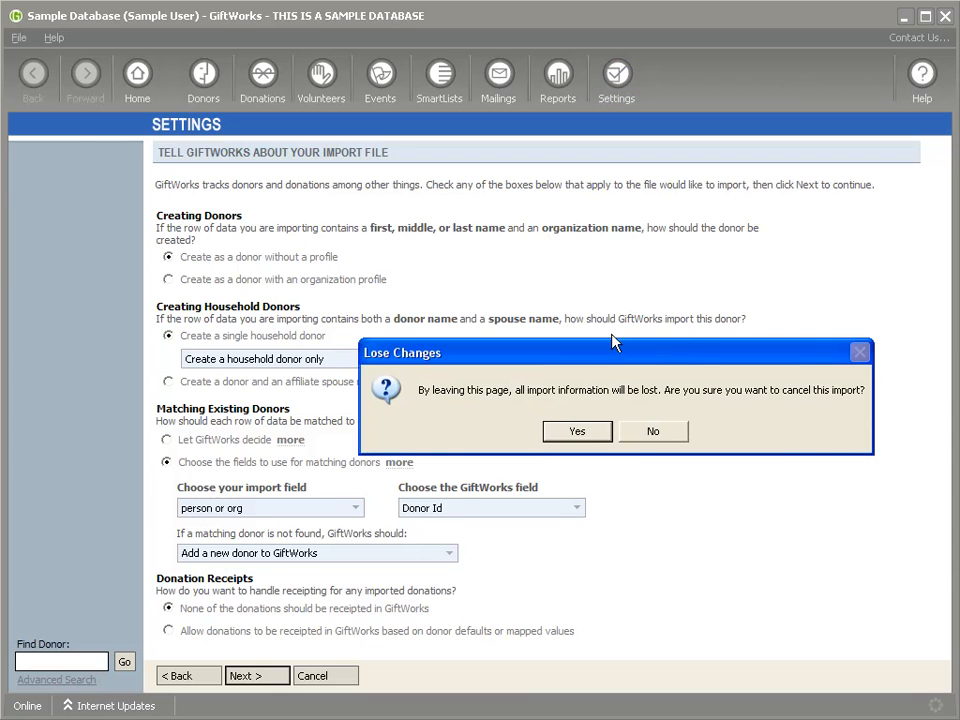
pyautogui.click(580, 434)
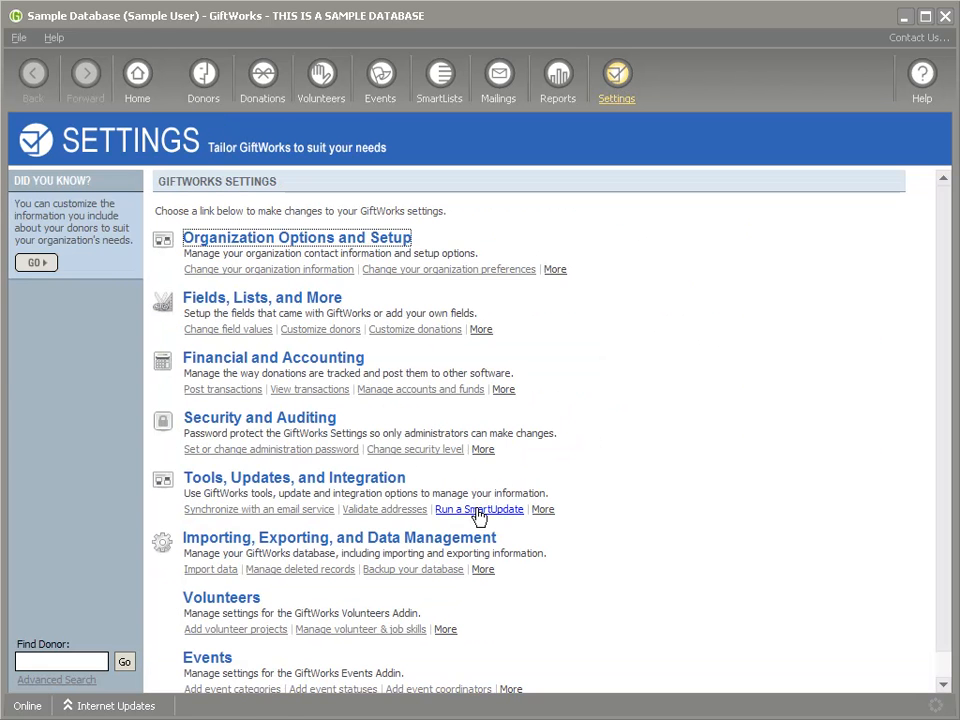
pyautogui.click(274, 542)
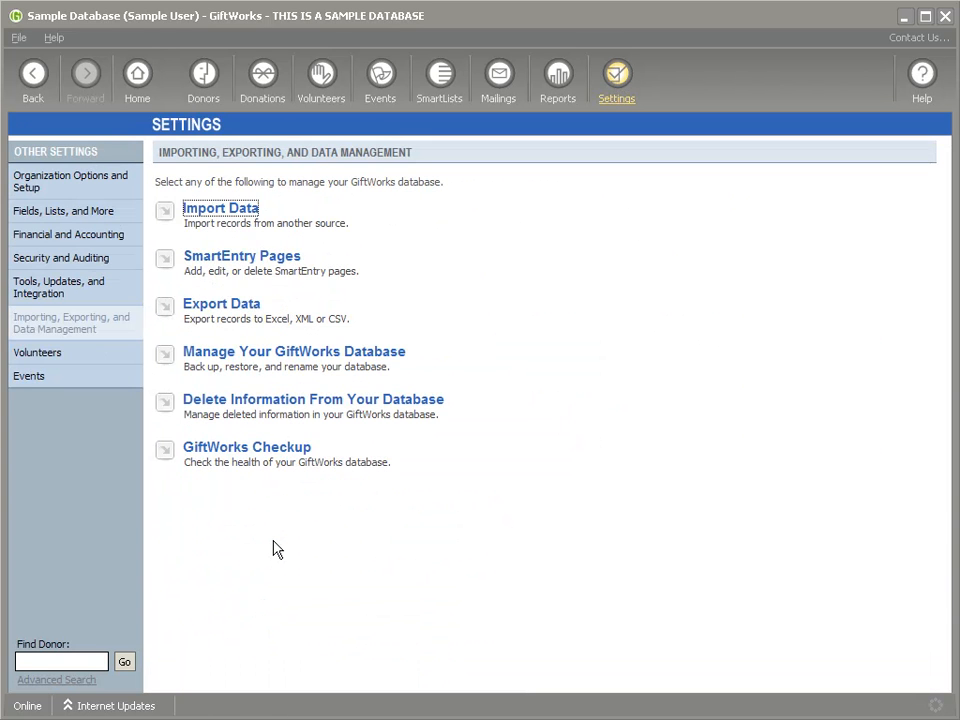
pyautogui.click(294, 355)
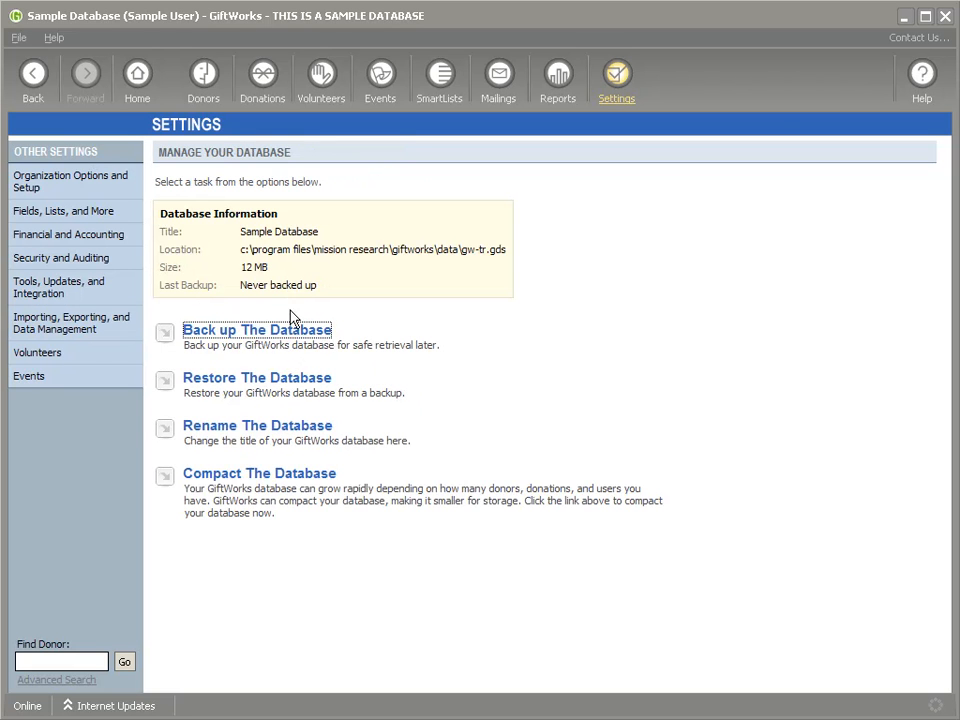
pyautogui.click(245, 332)
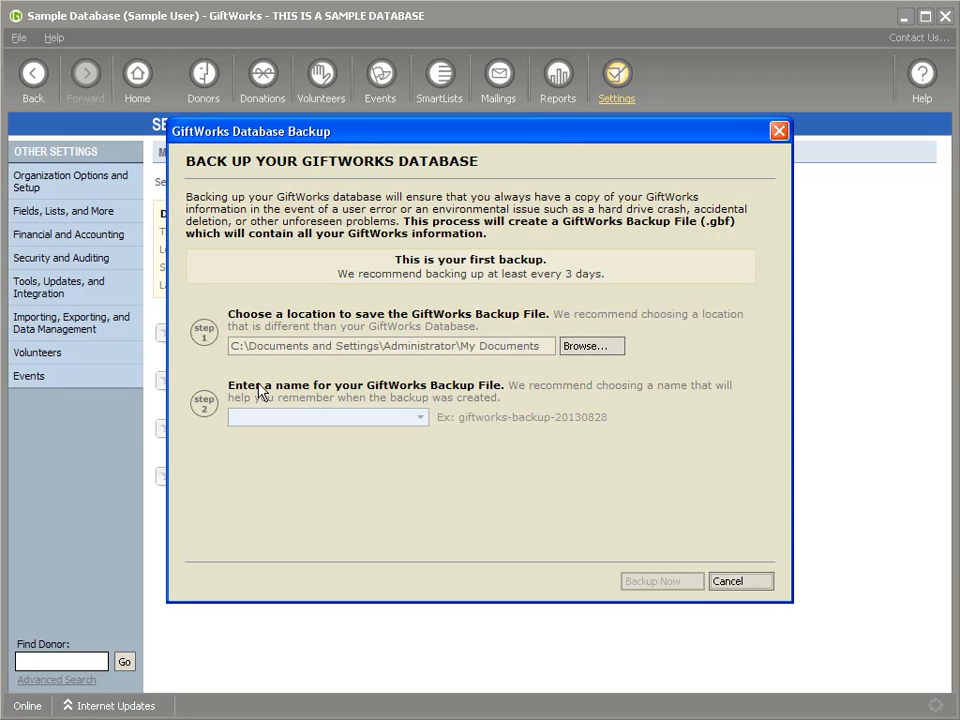
# Step: Name the backup giftworks-day 1 and run it
pyautogui.click(420, 417)
pyautogui.click(420, 417)
pyautogui.click(306, 422)
pyautogui.click(420, 417)
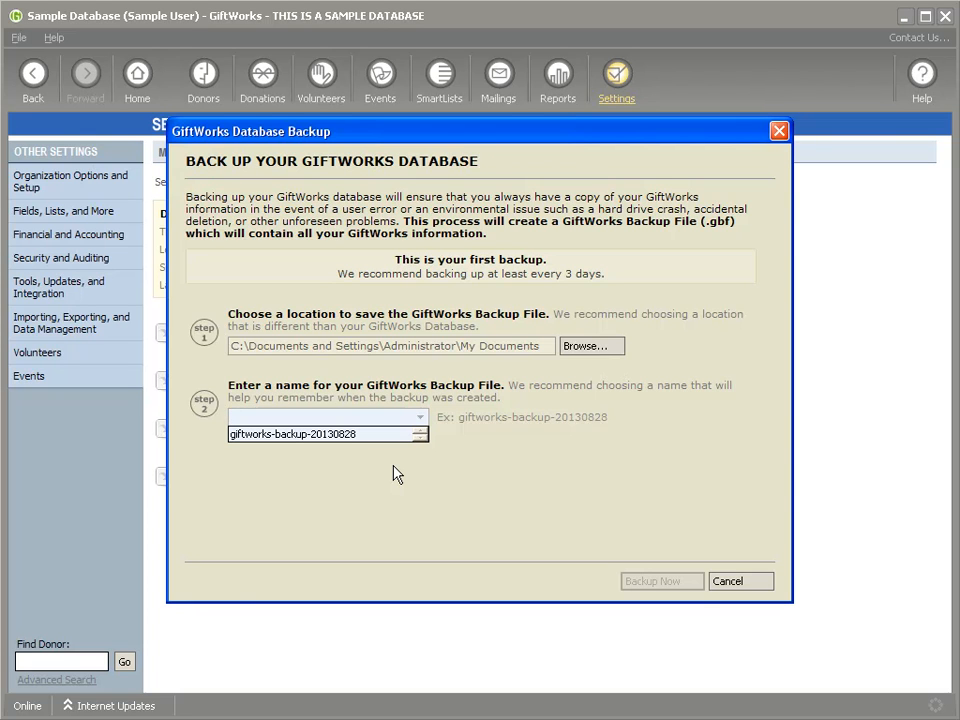
pyautogui.click(429, 416)
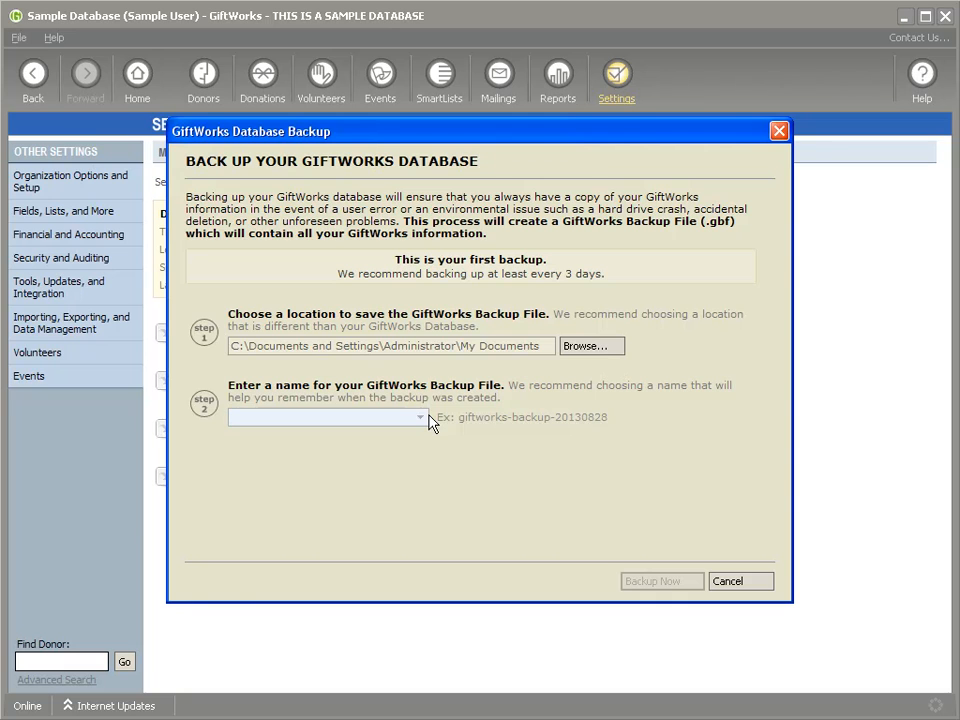
pyautogui.click(422, 416)
pyautogui.click(404, 434)
pyautogui.click(426, 419)
pyautogui.click(426, 420)
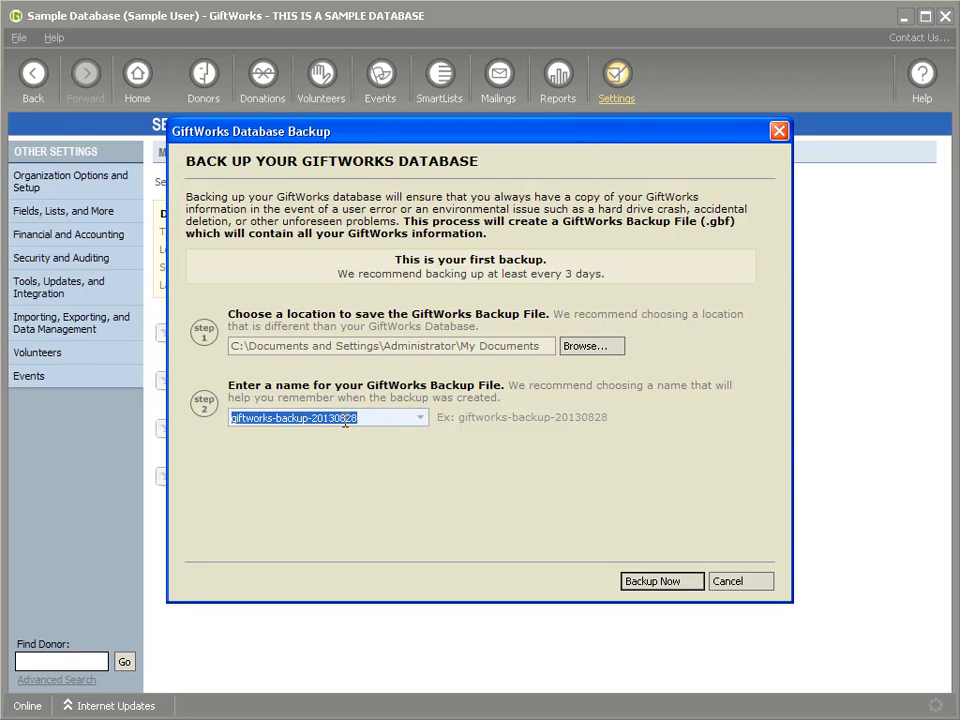
pyautogui.moveTo(278, 418); pyautogui.dragTo(418, 424)
pyautogui.write('day 1')
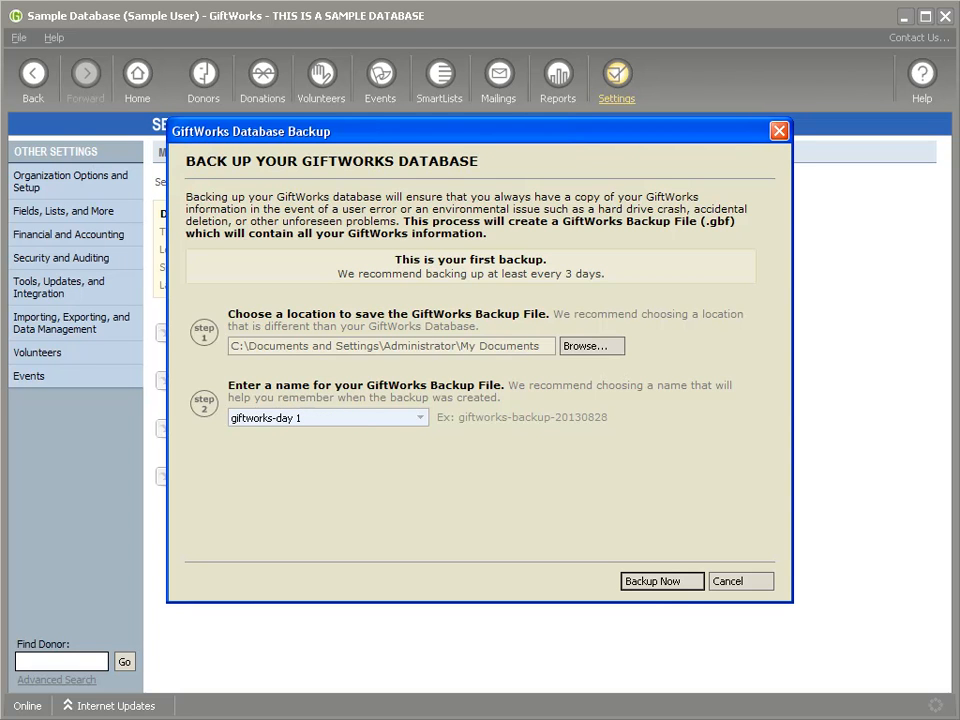
pyautogui.click(664, 583)
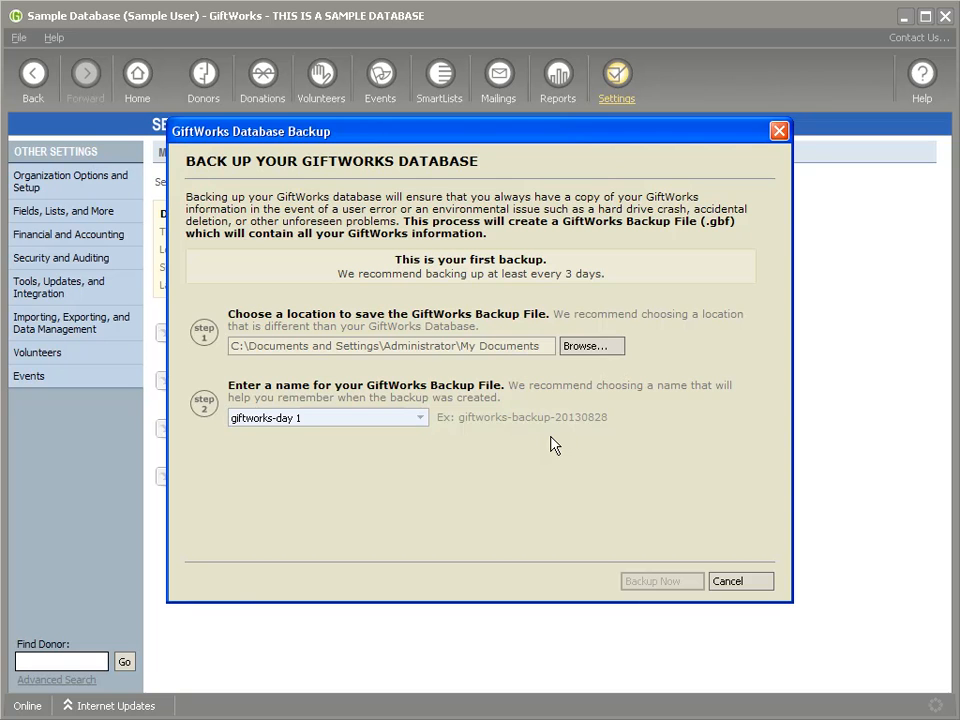
pyautogui.click(612, 433)
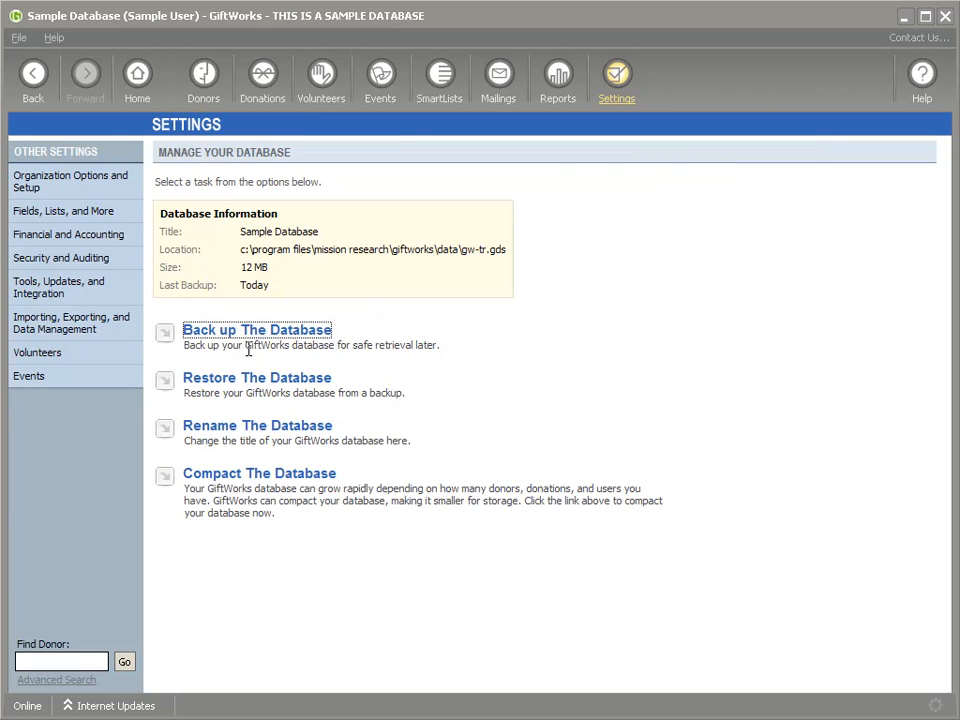
# Step: Back up the database again as giftworks-day 2
pyautogui.click(246, 332)
pyautogui.click(420, 417)
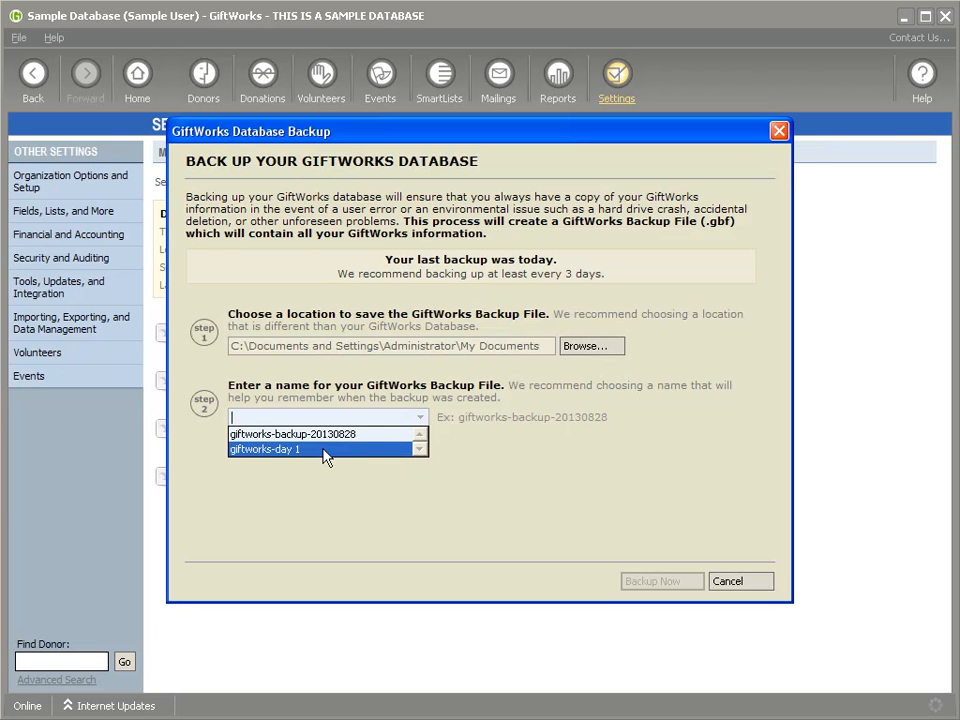
pyautogui.click(305, 417)
pyautogui.write('g')
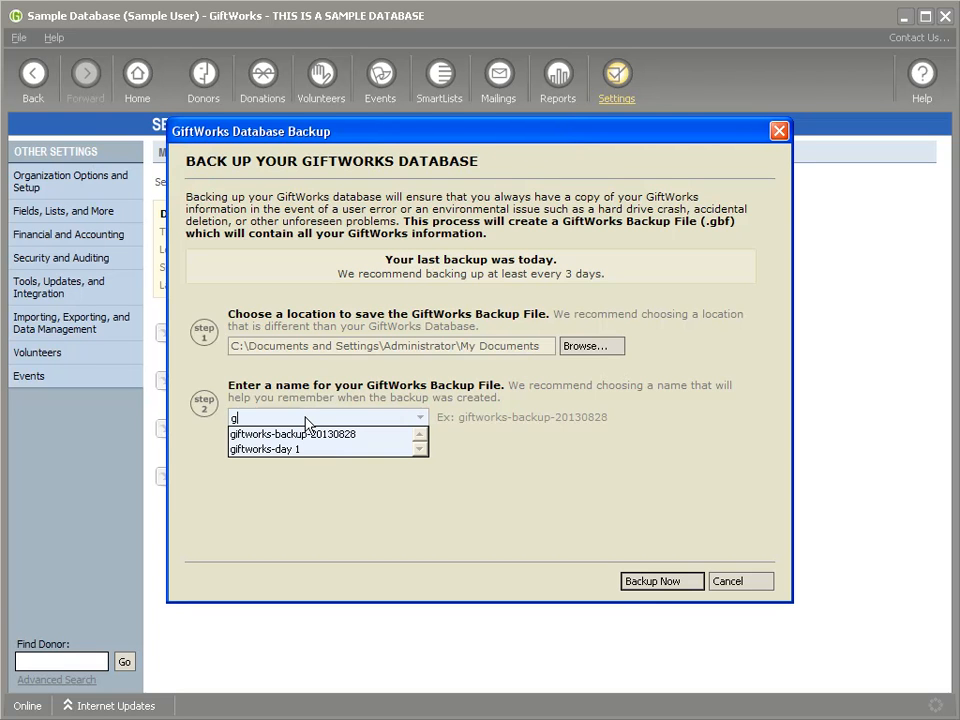
pyautogui.write('iftworks-day 2')
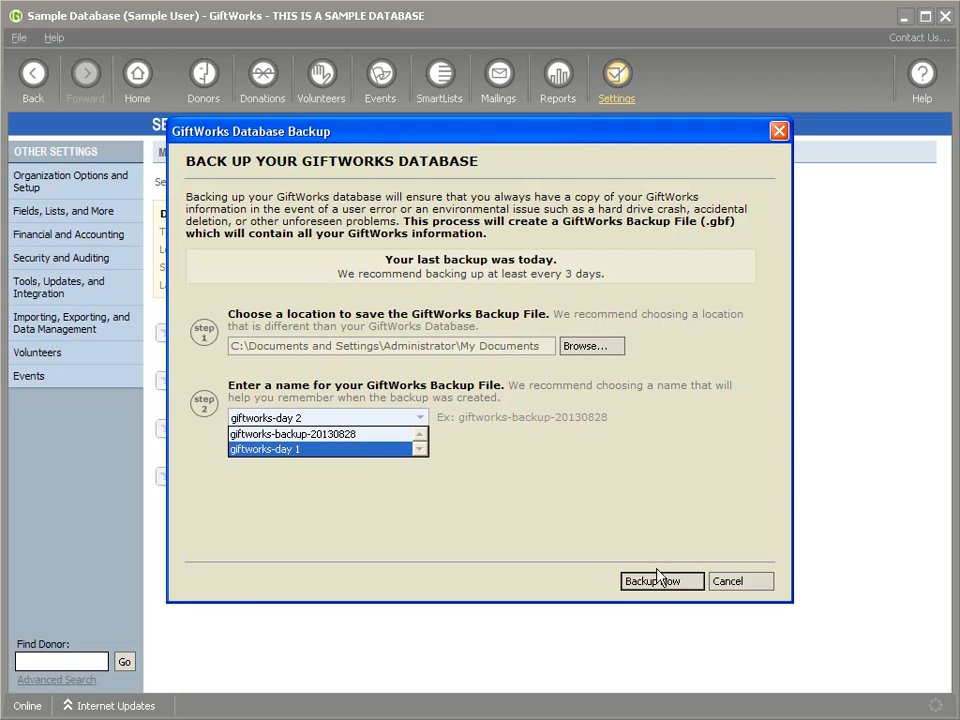
pyautogui.click(658, 586)
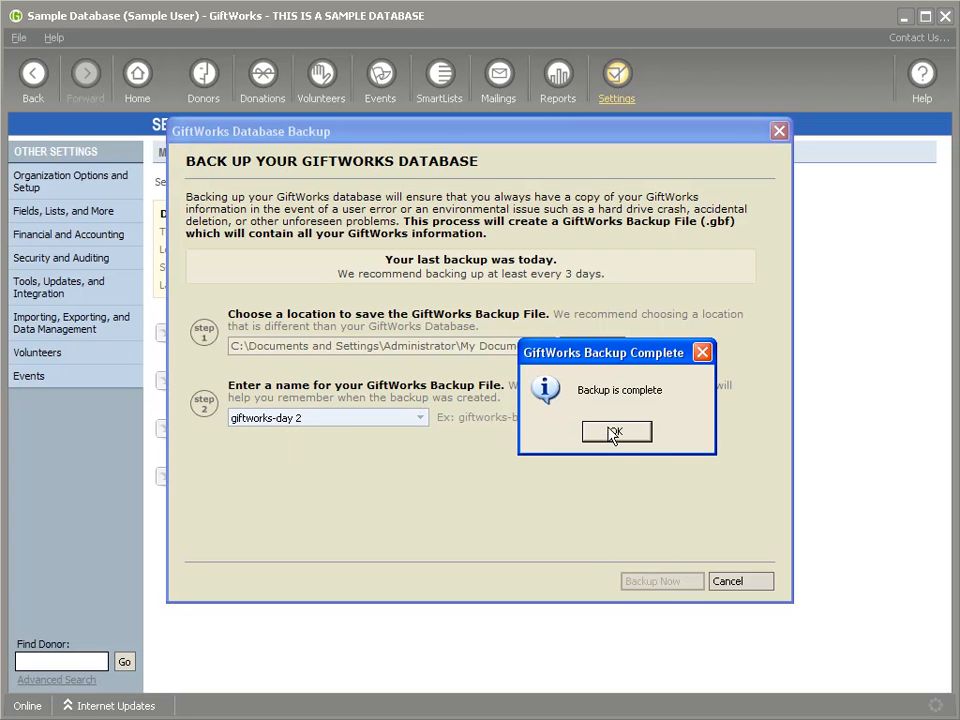
pyautogui.click(615, 431)
# Step: Browse the previous backup names in a new backup window, then cancel without backing up
pyautogui.click(210, 331)
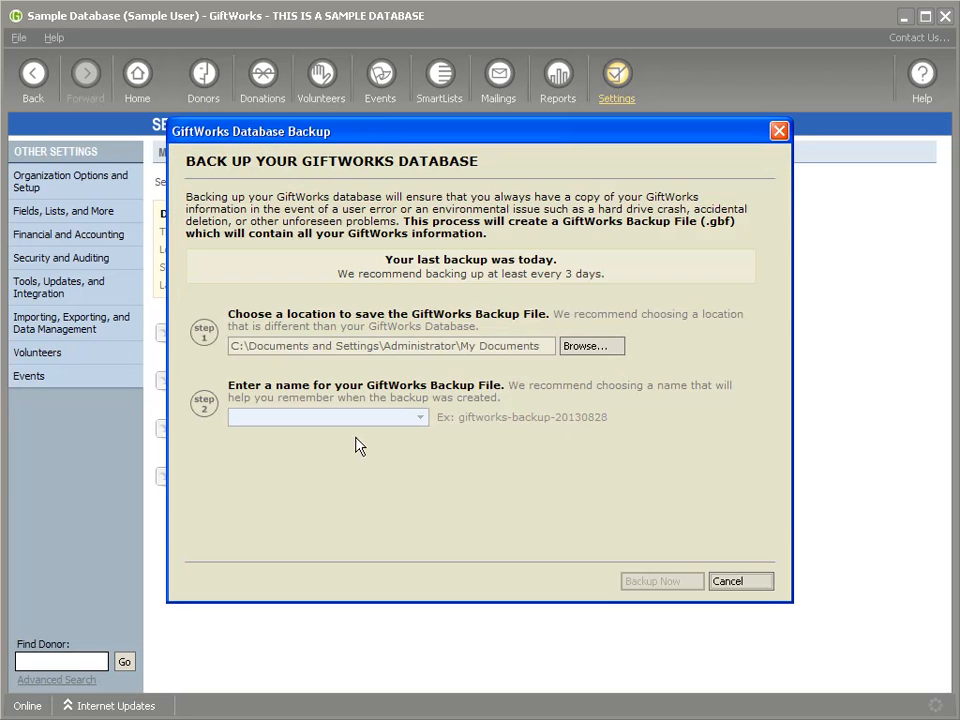
pyautogui.click(420, 417)
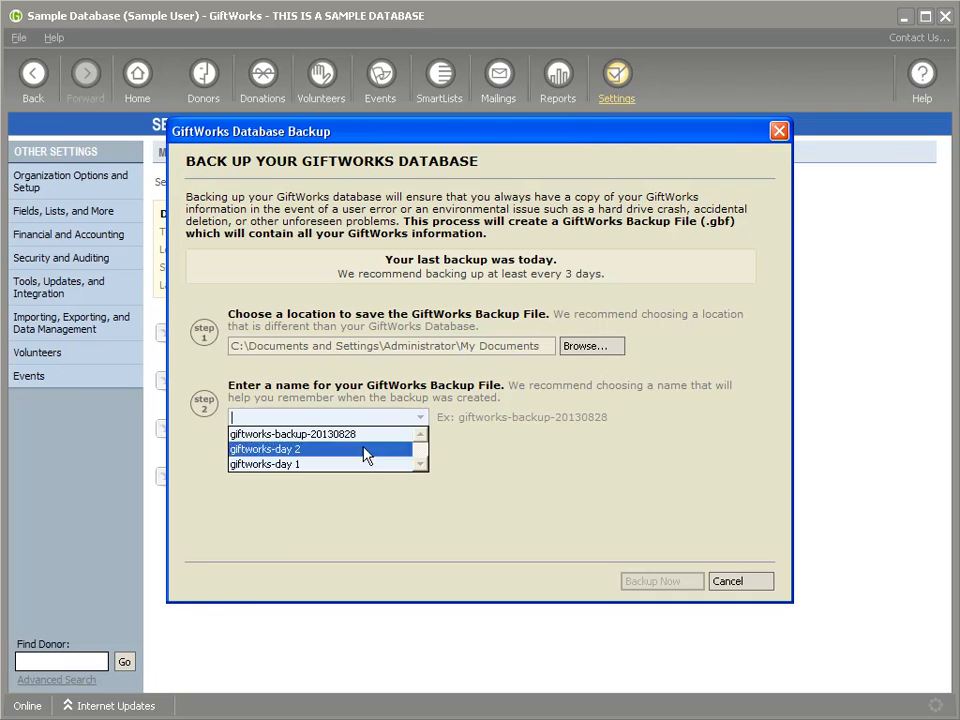
pyautogui.click(313, 463)
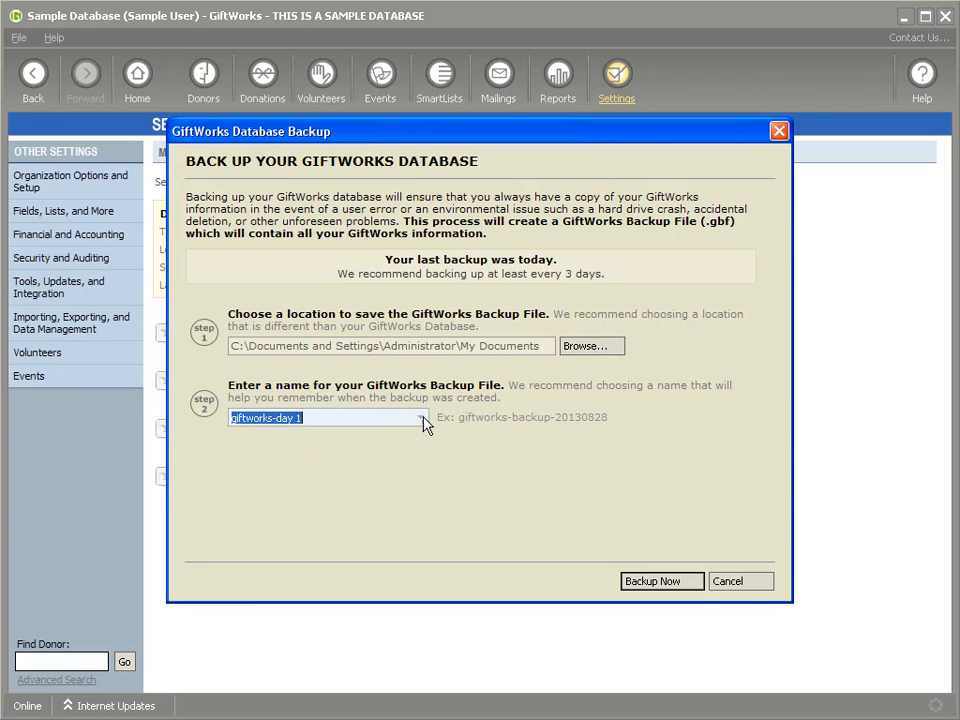
pyautogui.click(420, 417)
pyautogui.click(333, 459)
pyautogui.click(421, 419)
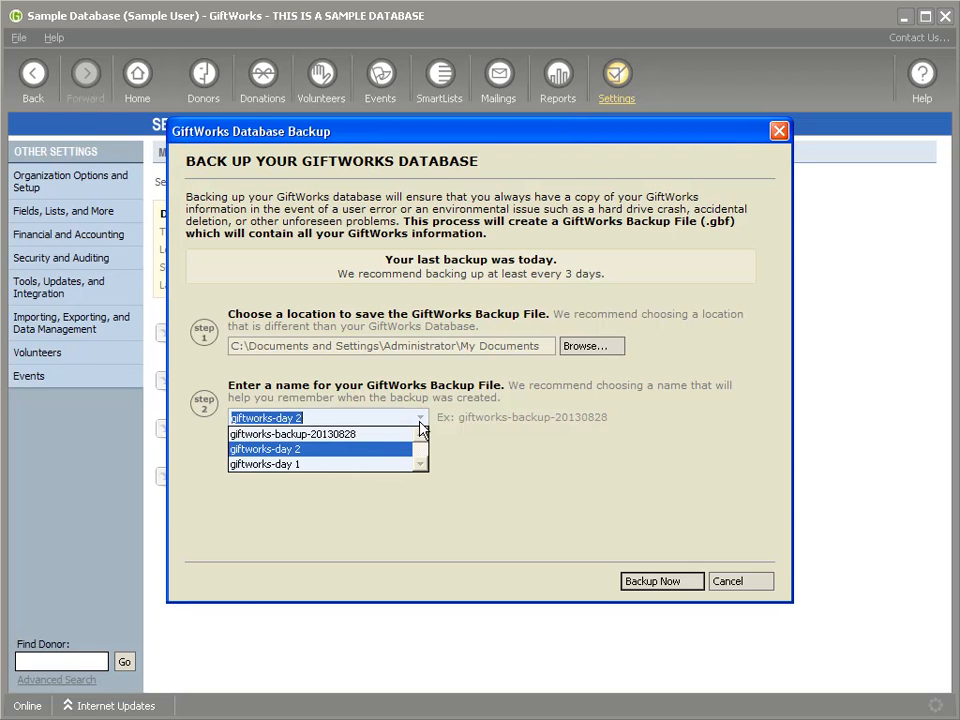
pyautogui.click(334, 465)
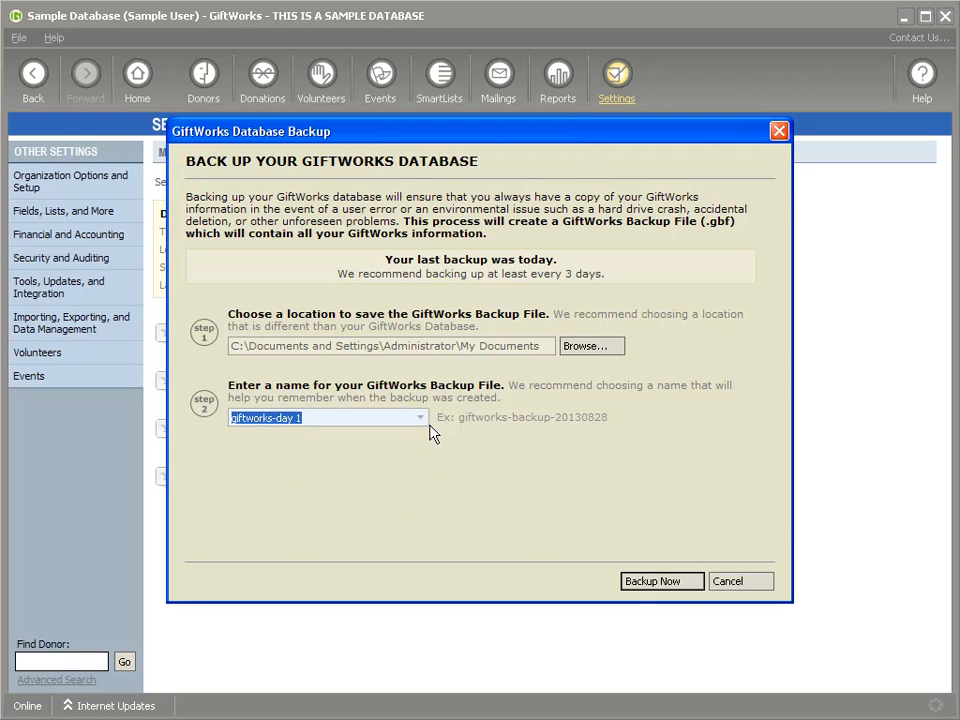
pyautogui.click(421, 418)
pyautogui.click(329, 451)
pyautogui.click(422, 425)
pyautogui.click(422, 425)
pyautogui.click(731, 583)
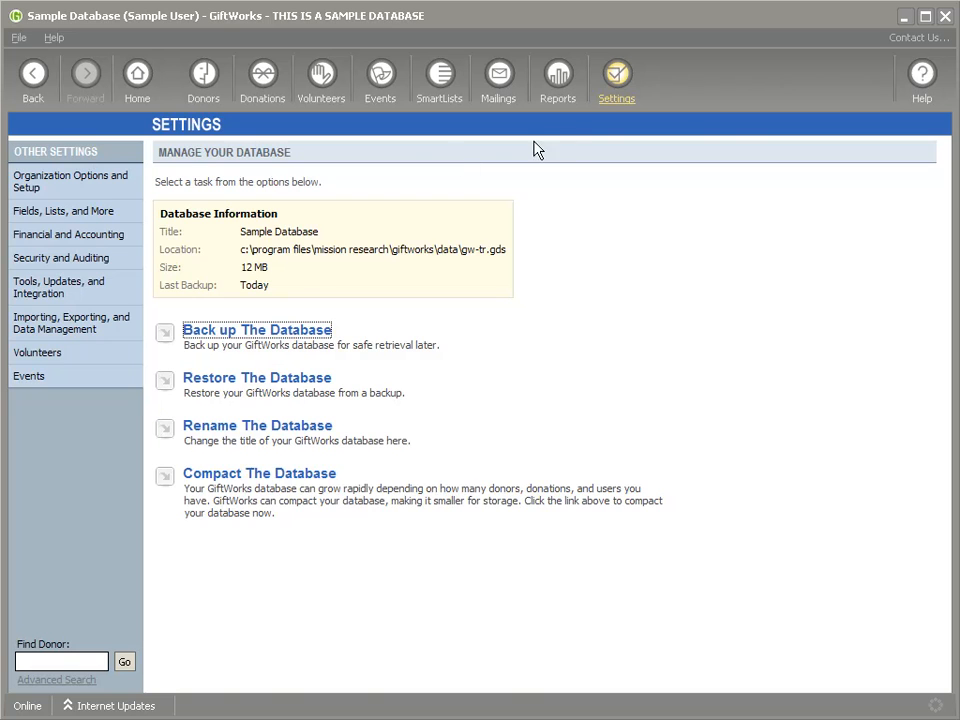
# Step: Open the Community Outreach SmartEntry page and fill in ten blank rows dated 8/15/2010
pyautogui.click(617, 75)
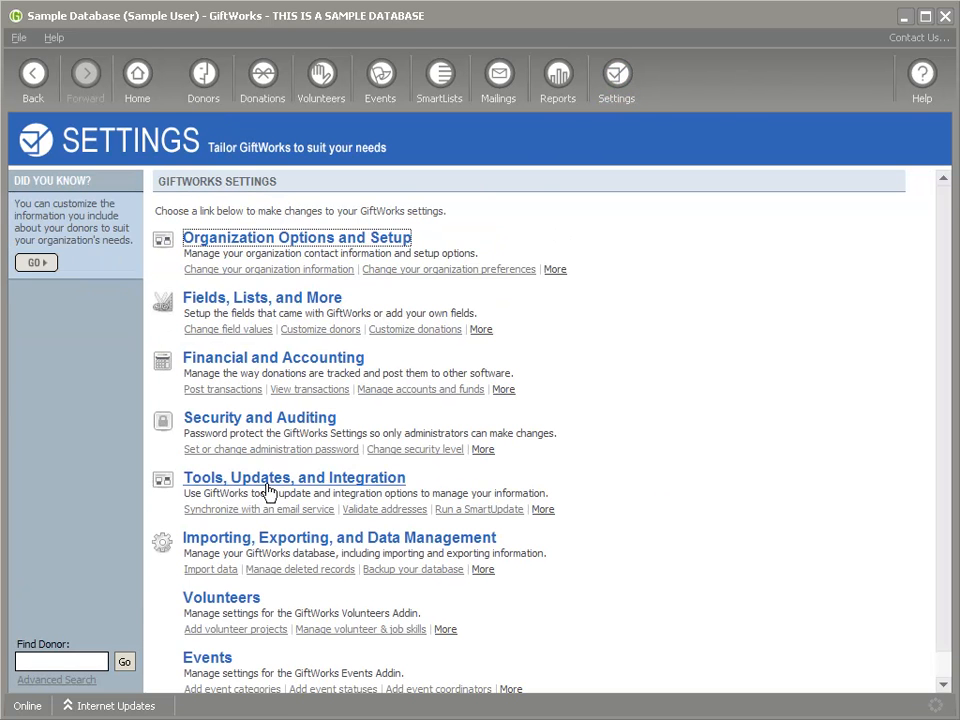
pyautogui.click(280, 542)
pyautogui.click(220, 259)
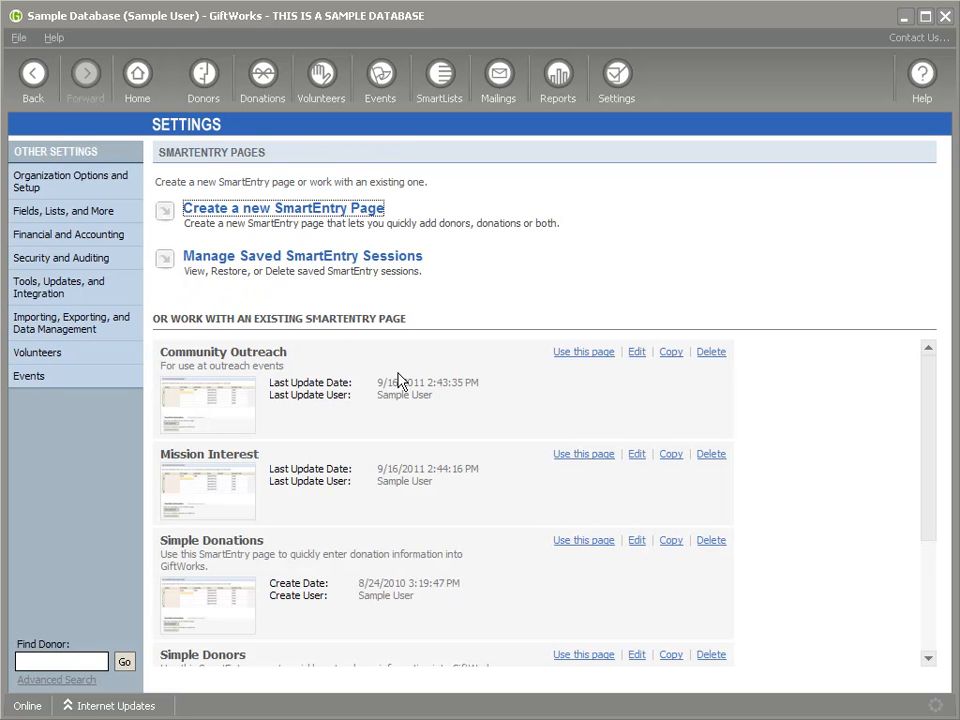
pyautogui.click(588, 354)
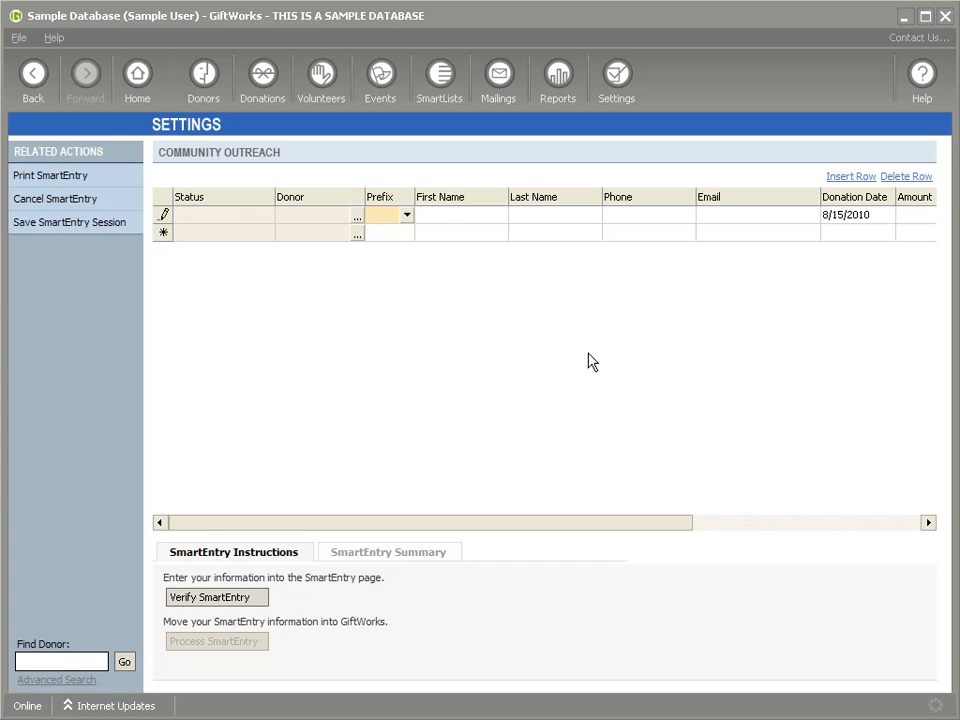
pyautogui.press('Tab')
pyautogui.press('Tab')
pyautogui.press('Tab')
pyautogui.press('Tab')
pyautogui.press('Tab')
pyautogui.press('Tab')
pyautogui.press('Tab')
pyautogui.press('Tab')
pyautogui.press('Tab')
pyautogui.press('Tab')
pyautogui.press('Tab')
pyautogui.press('Tab')
pyautogui.press('Tab')
pyautogui.press('Tab')
pyautogui.press('Tab')
pyautogui.press('Tab')
pyautogui.press('Tab')
pyautogui.press('Tab')
pyautogui.press('Tab')
pyautogui.press('Tab')
pyautogui.press('Tab')
pyautogui.press('Tab')
pyautogui.press('Tab')
pyautogui.press('Tab')
pyautogui.press('Tab')
pyautogui.press('Tab')
pyautogui.press('Tab')
pyautogui.press('Tab')
pyautogui.press('Tab')
pyautogui.press('Tab')
pyautogui.press('Tab')
pyautogui.press('Tab')
pyautogui.press('Tab')
pyautogui.press('Tab')
pyautogui.press('Tab')
pyautogui.press('Tab')
pyautogui.press('Tab')
pyautogui.press('Tab')
pyautogui.press('Tab')
pyautogui.press('Tab')
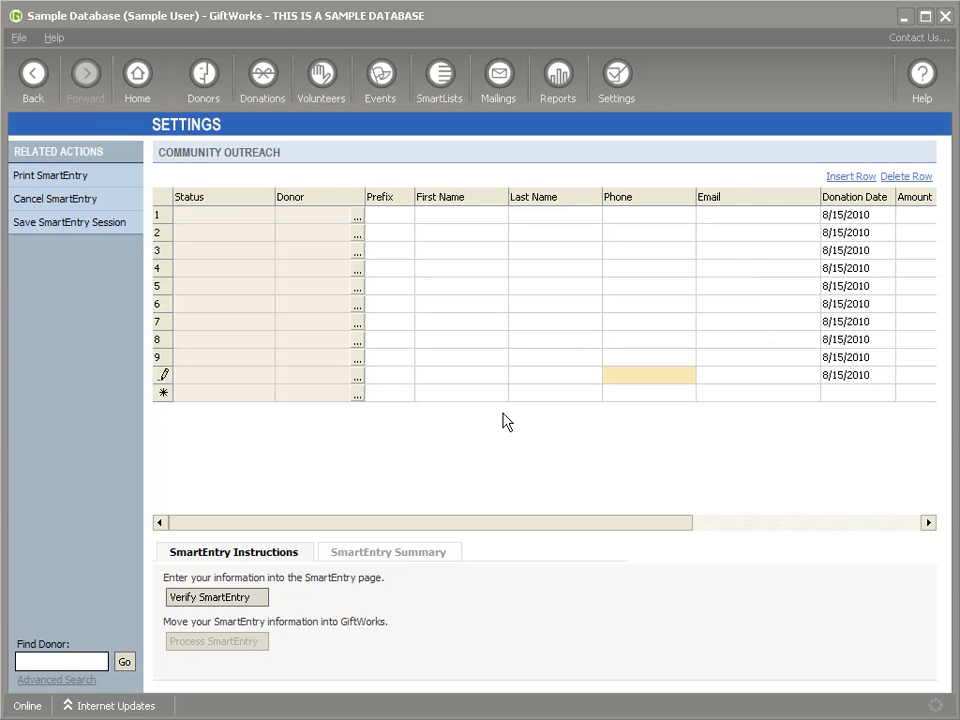
# Step: Save the session as 'Demo SmartEntry', shared with other users and editable by them
pyautogui.click(79, 224)
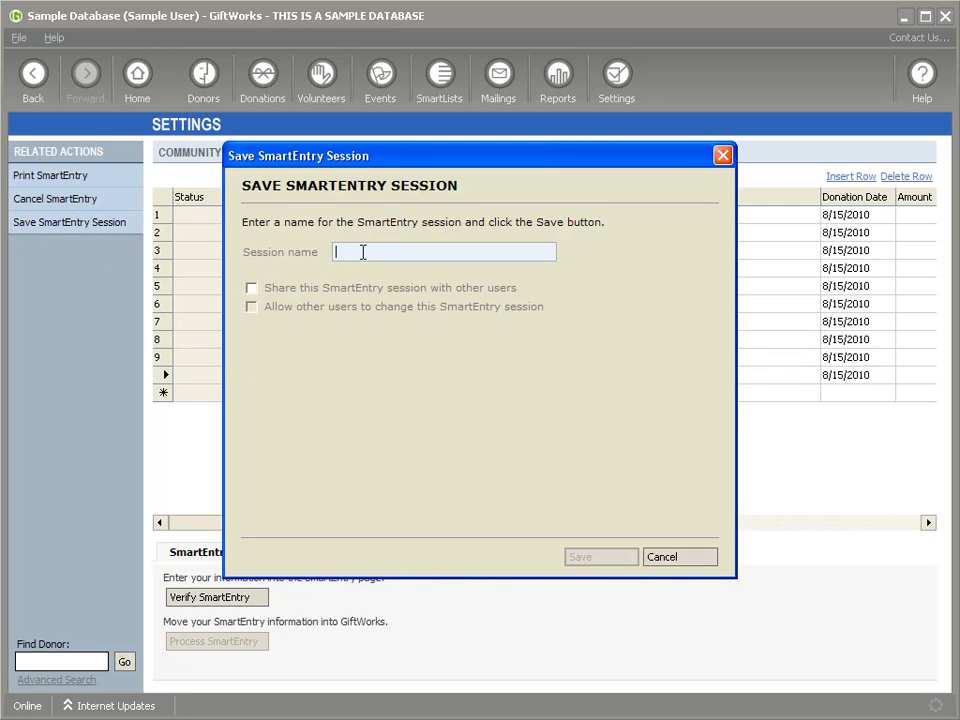
pyautogui.click(252, 289)
pyautogui.click(372, 249)
pyautogui.write('Demo SmartEntry')
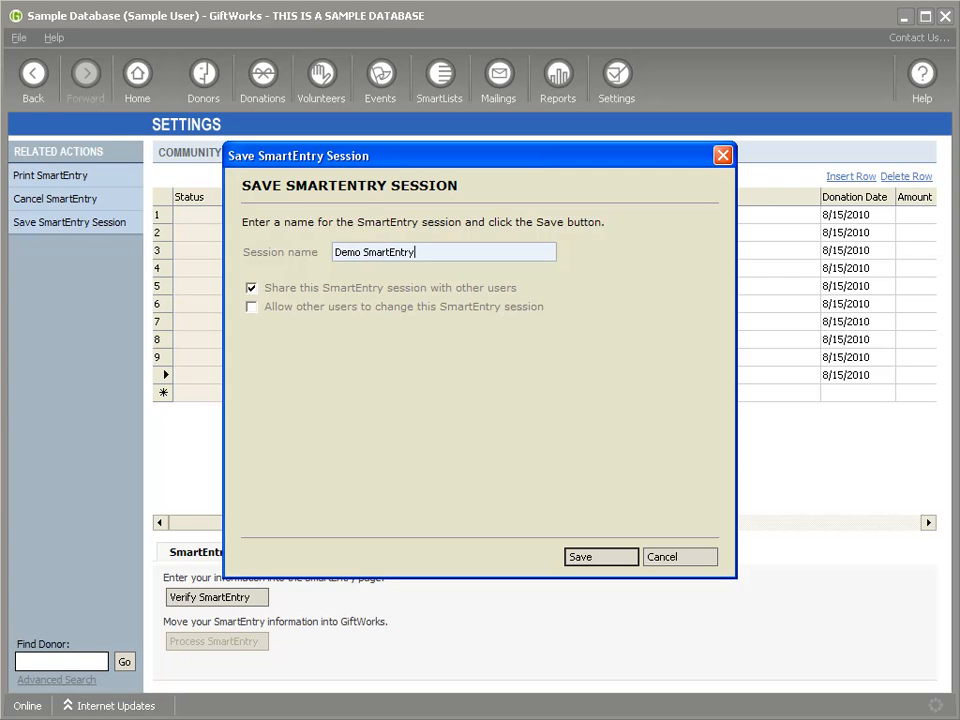
pyautogui.click(251, 307)
pyautogui.click(605, 557)
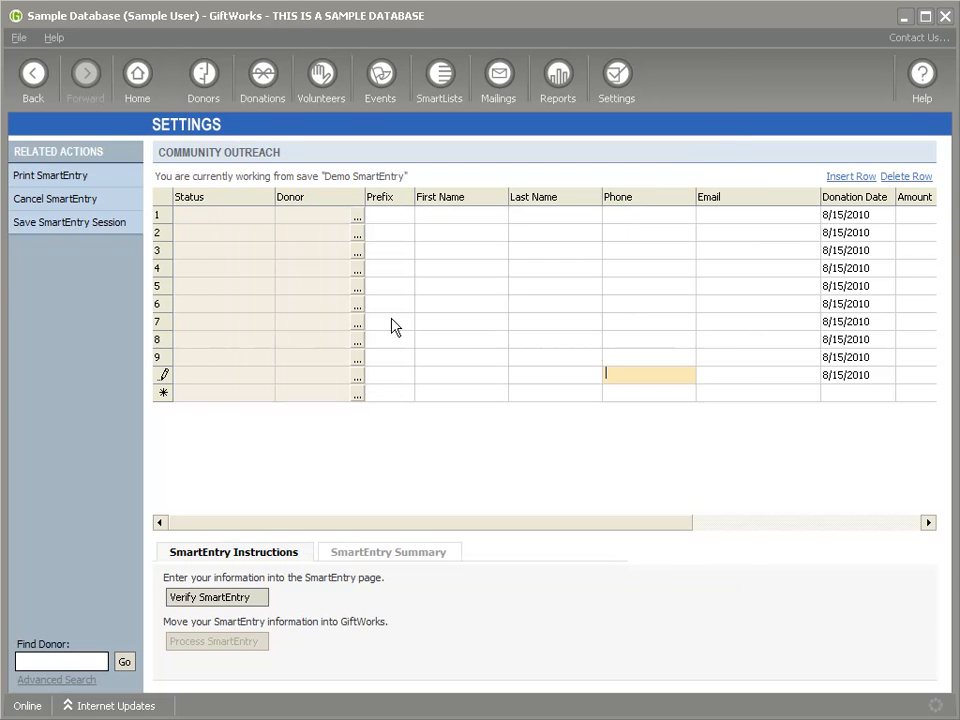
# Step: Enter first names Steve, Dave, Keith, kelly, Kerry and Michael in rows 1–6
pyautogui.click(458, 216)
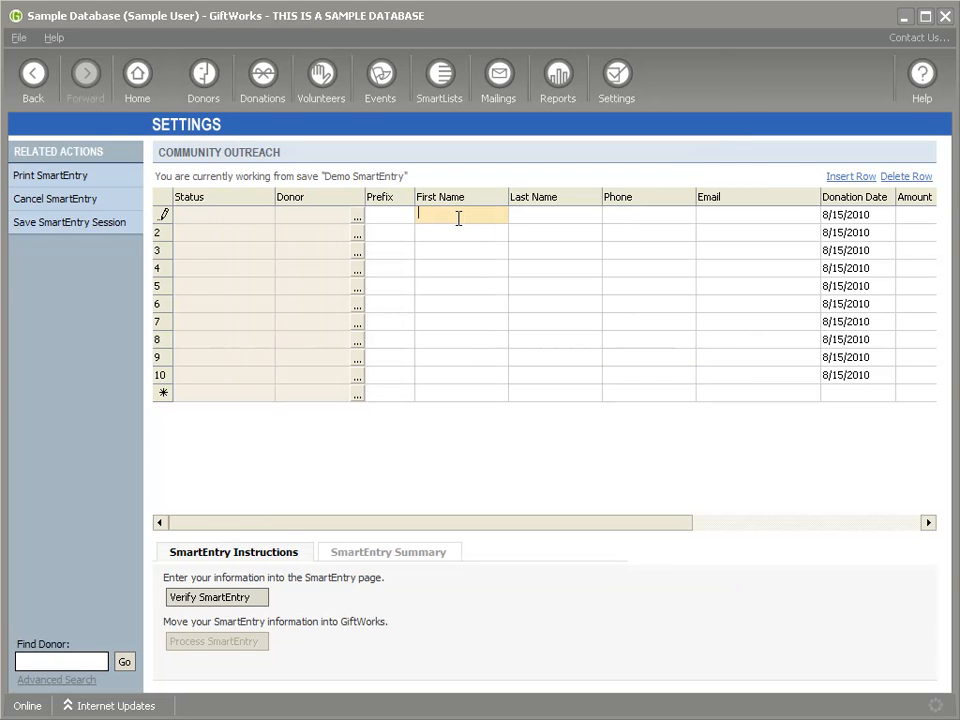
pyautogui.write('Steve')
pyautogui.click(450, 233)
pyautogui.write('Dave')
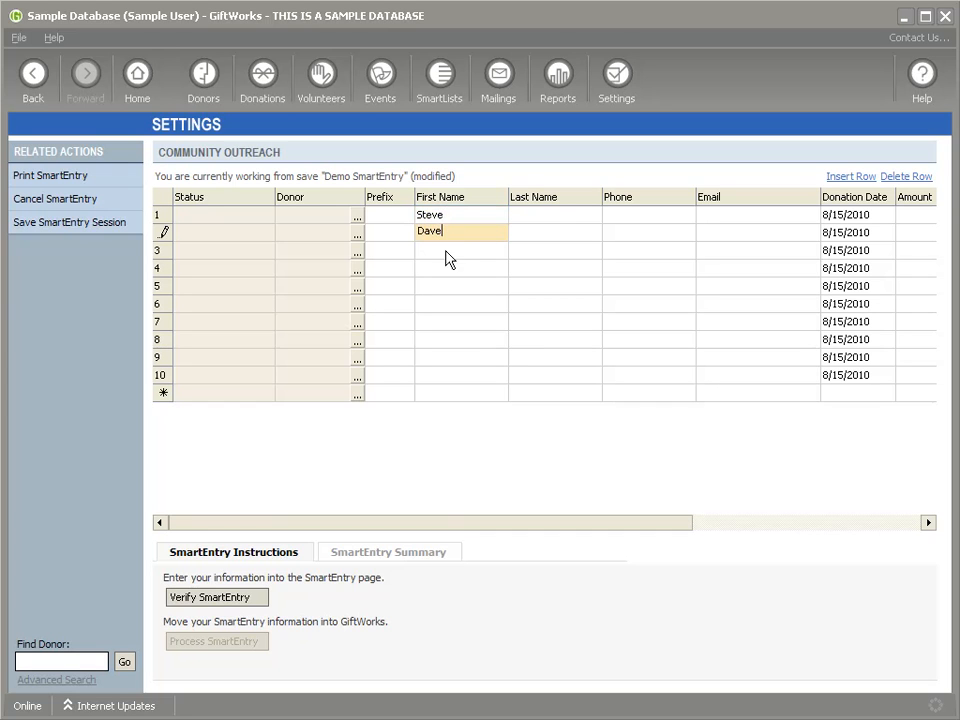
pyautogui.click(446, 250)
pyautogui.write('Keith')
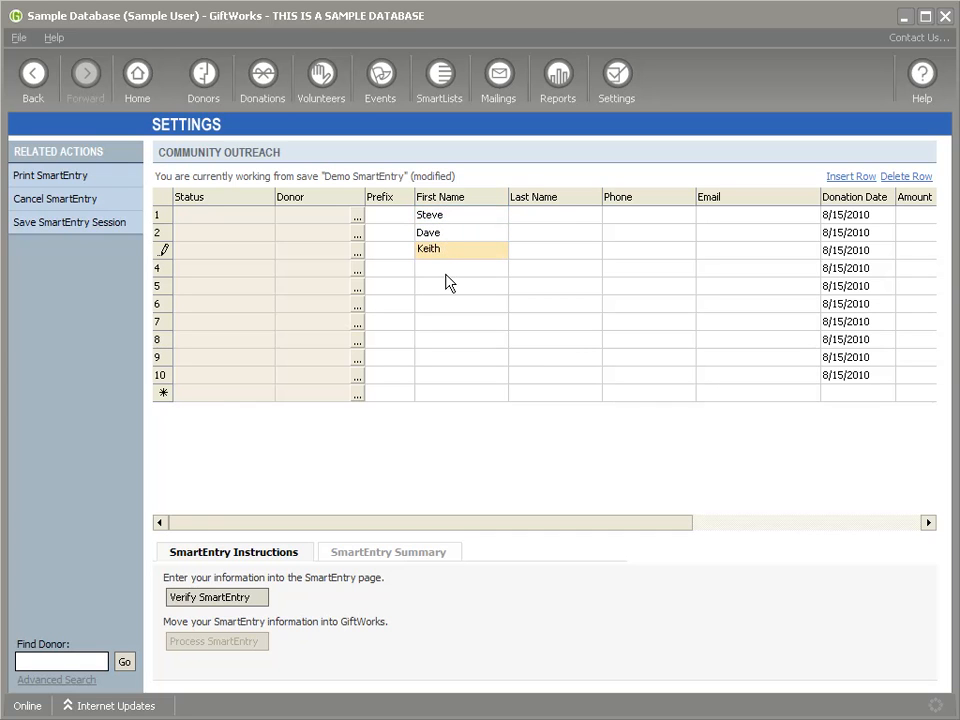
pyautogui.click(446, 269)
pyautogui.write('kelly')
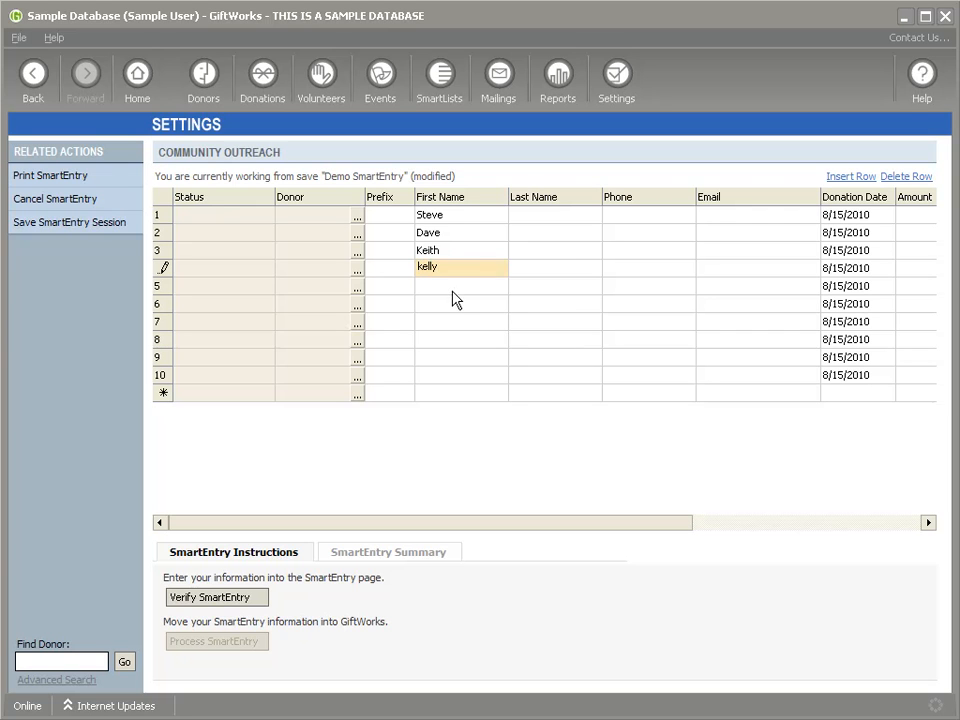
pyautogui.click(452, 288)
pyautogui.write('Kerry')
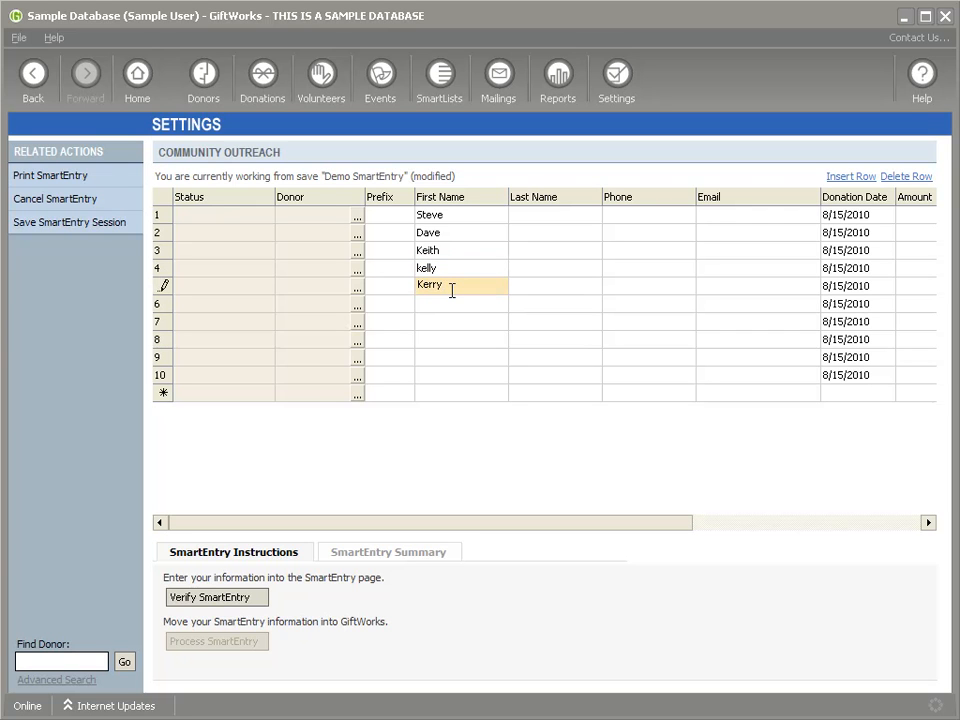
pyautogui.click(455, 304)
pyautogui.write('Michael')
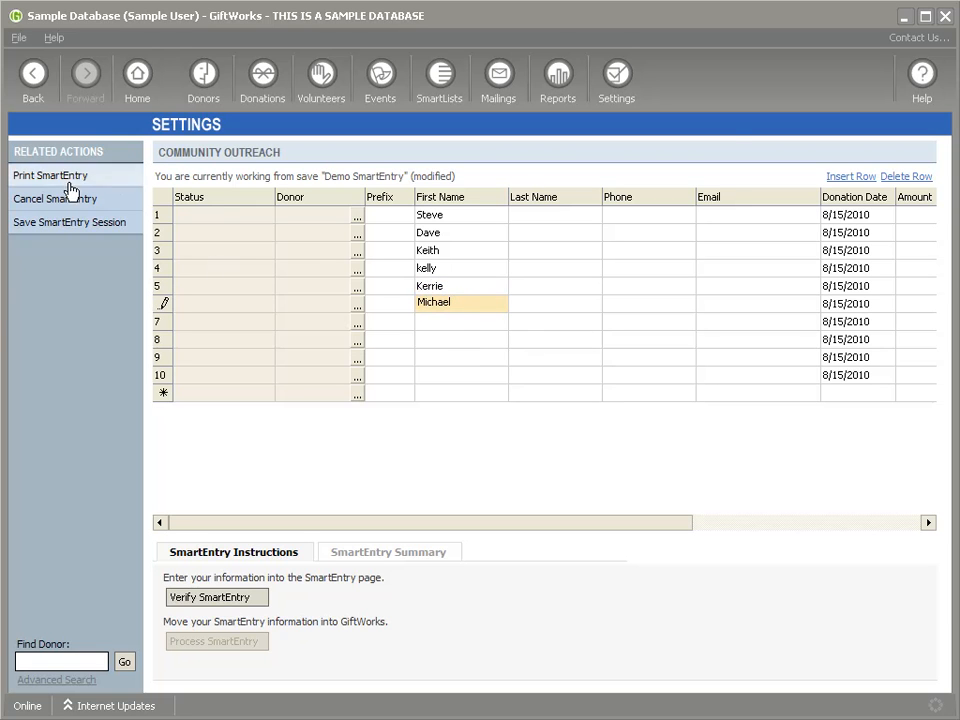
# Step: Save the session over 'Demo SmartEntry' and cancel the current SmartEntry
pyautogui.click(63, 223)
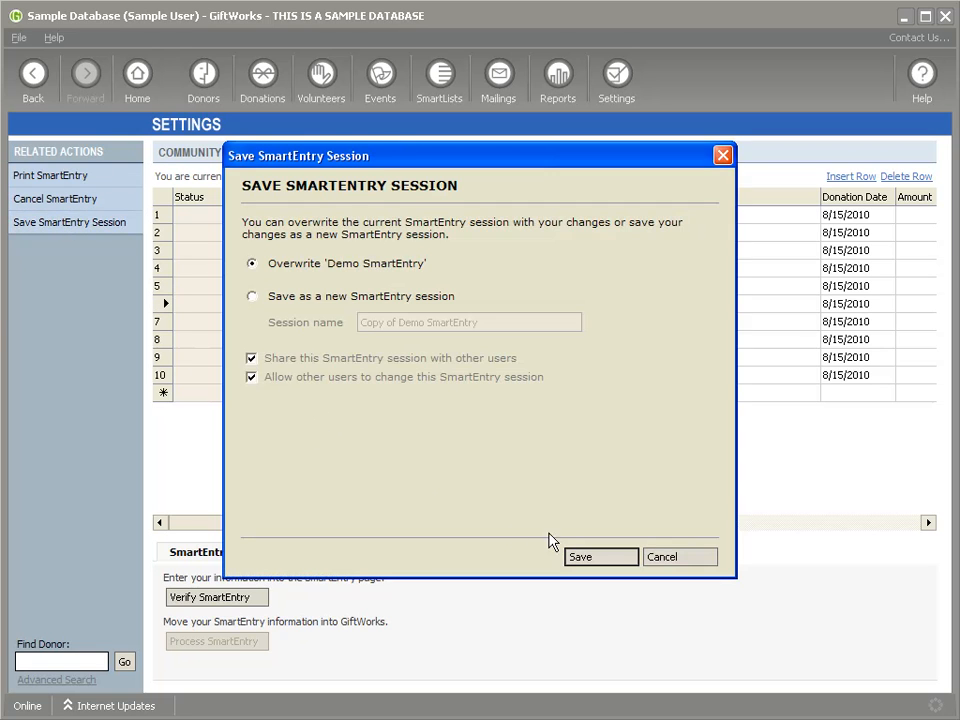
pyautogui.click(597, 568)
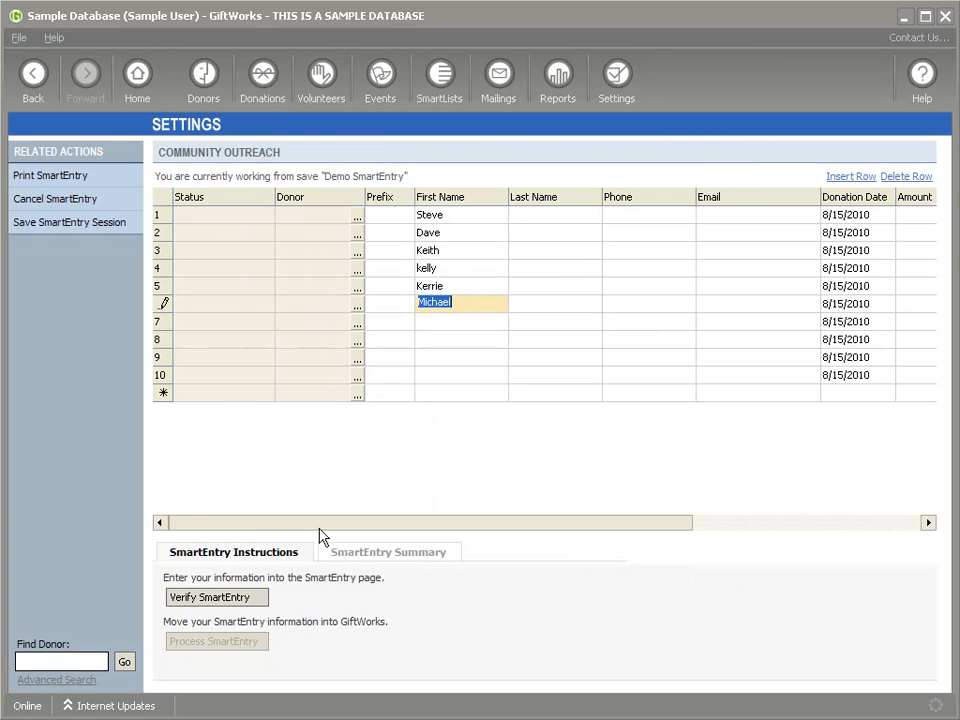
pyautogui.click(50, 199)
# Step: Confirm abandoning the page and restore the saved 'Demo SmartEntry' session (10 entries)
pyautogui.click(581, 437)
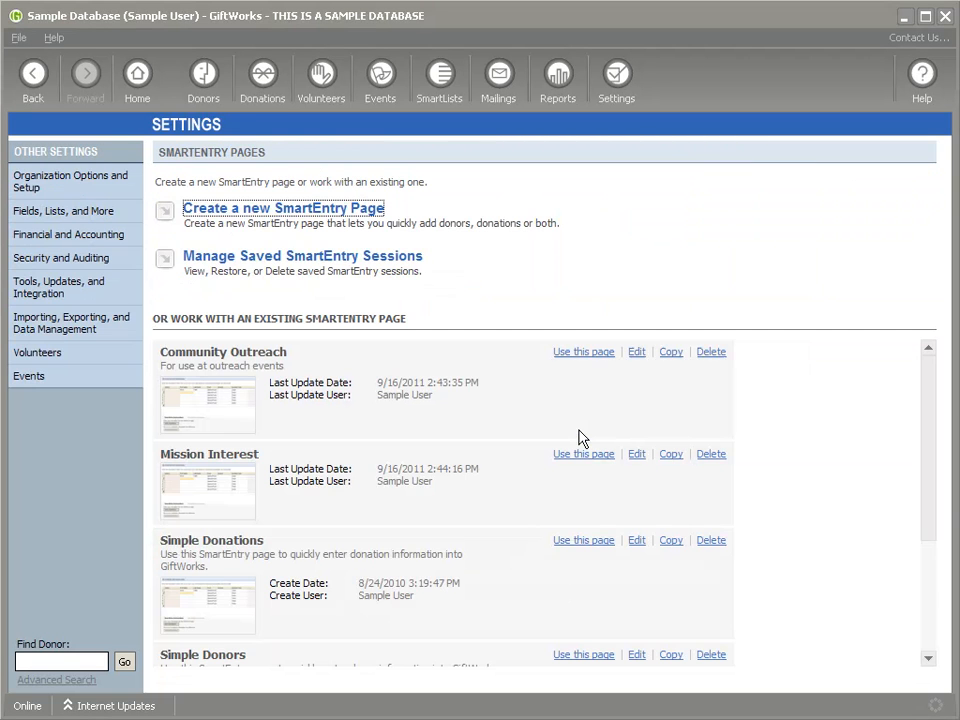
pyautogui.click(303, 258)
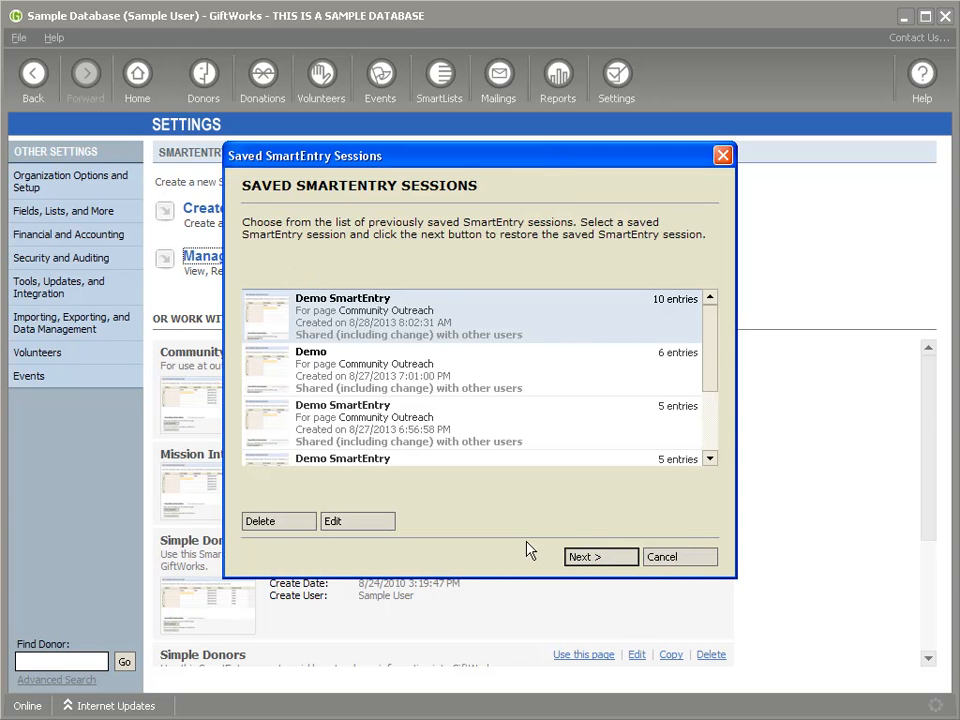
pyautogui.click(612, 560)
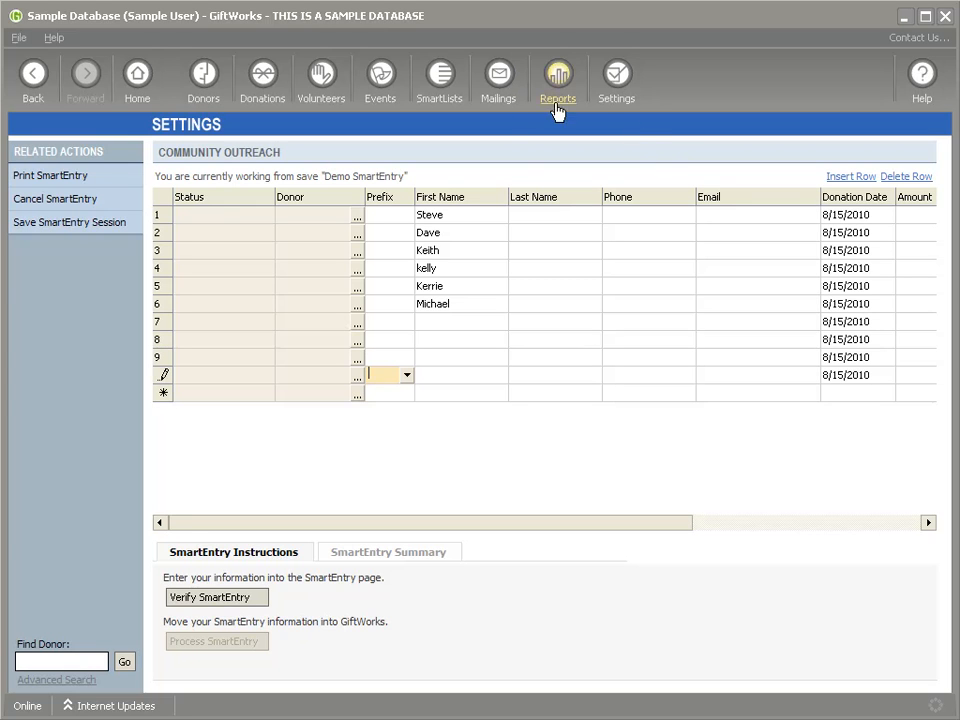
# Step: Leave SmartEntry for SmartLists and view the Board Members donors on a map
pyautogui.click(440, 76)
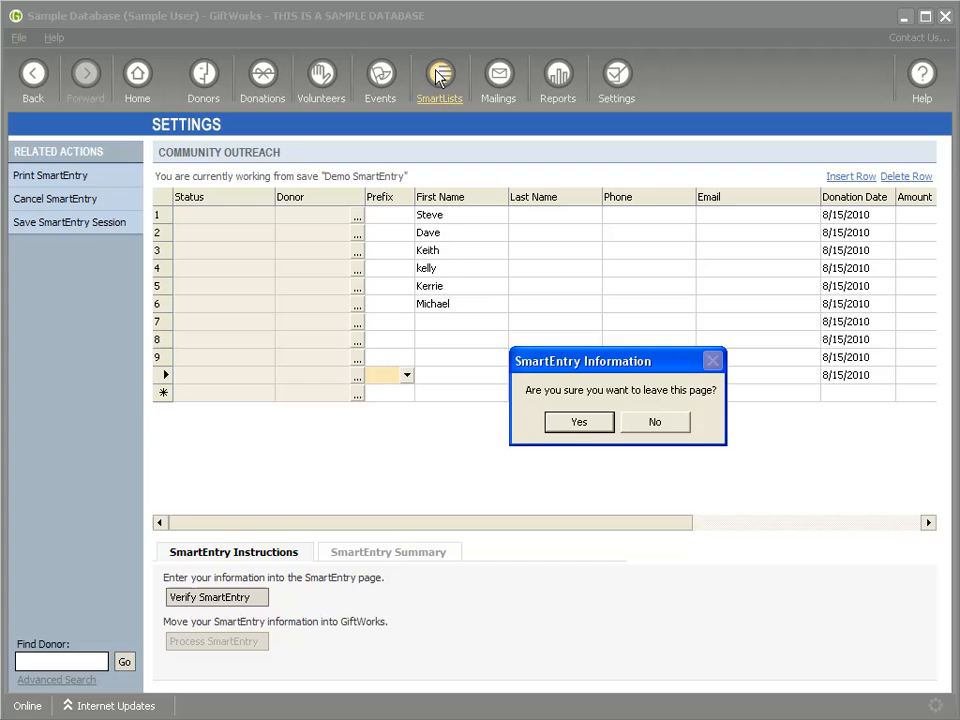
pyautogui.click(582, 422)
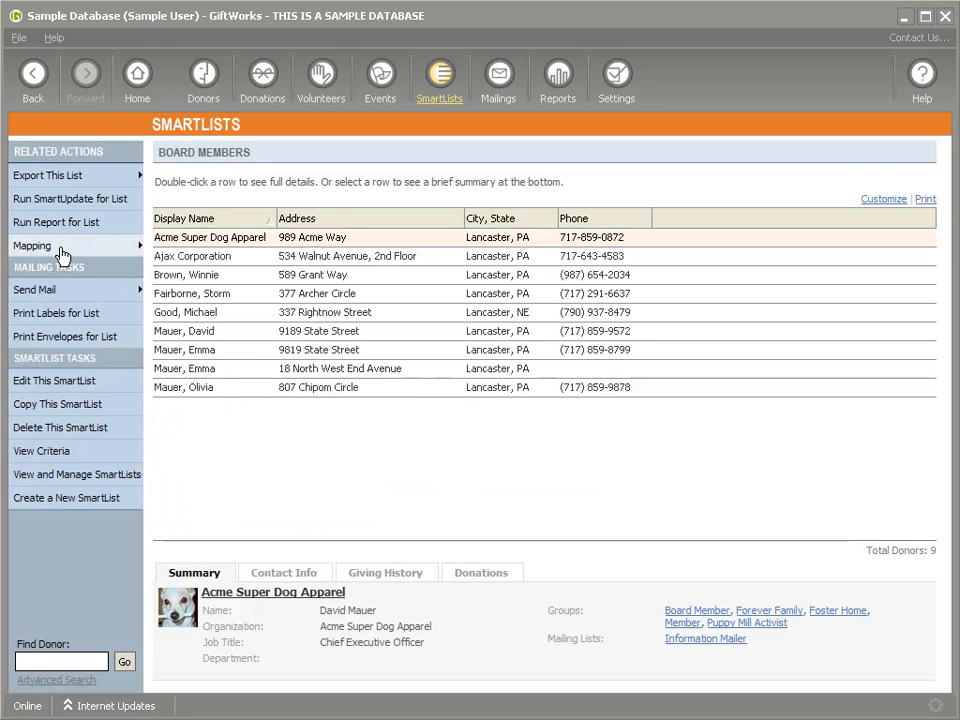
pyautogui.click(60, 246)
pyautogui.click(214, 250)
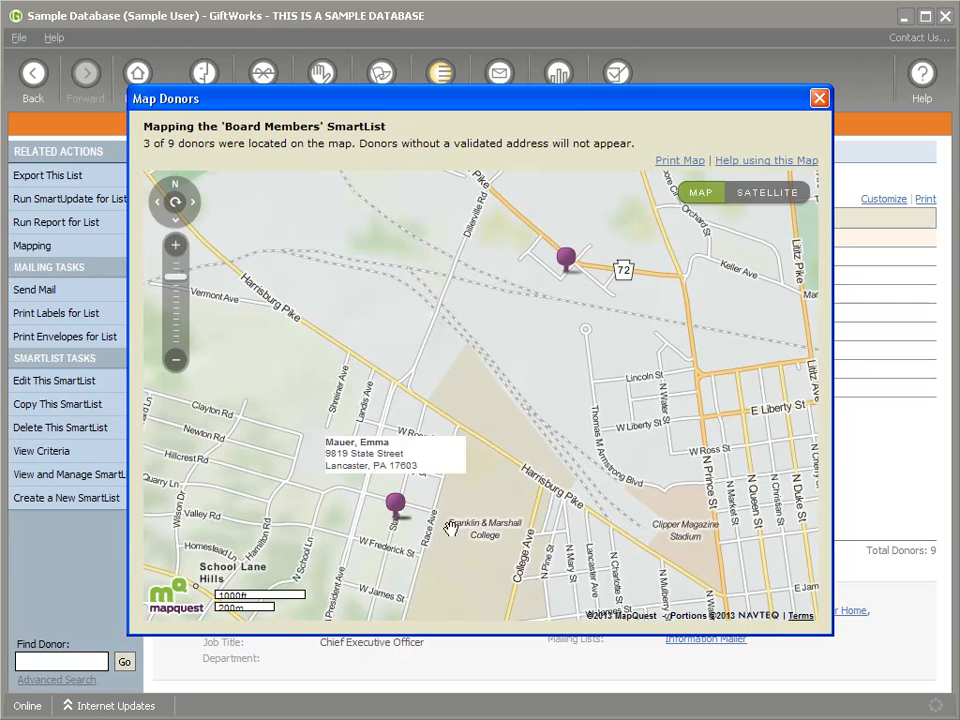
# Step: Switch the donor map to satellite view and toggle the labels off and back on
pyautogui.click(776, 198)
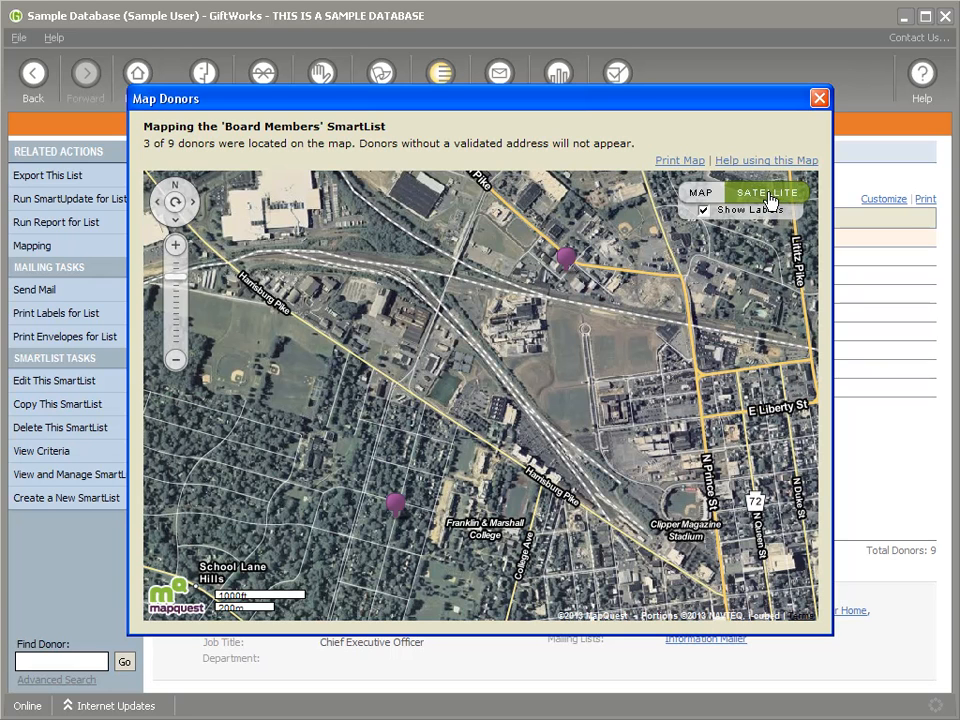
pyautogui.click(705, 211)
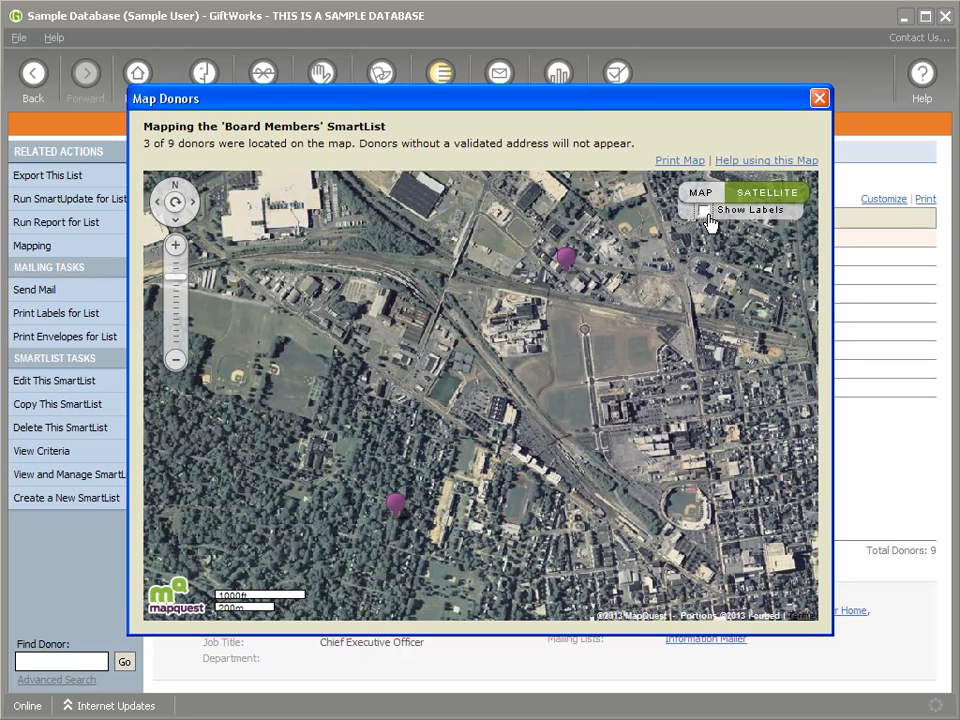
pyautogui.click(705, 211)
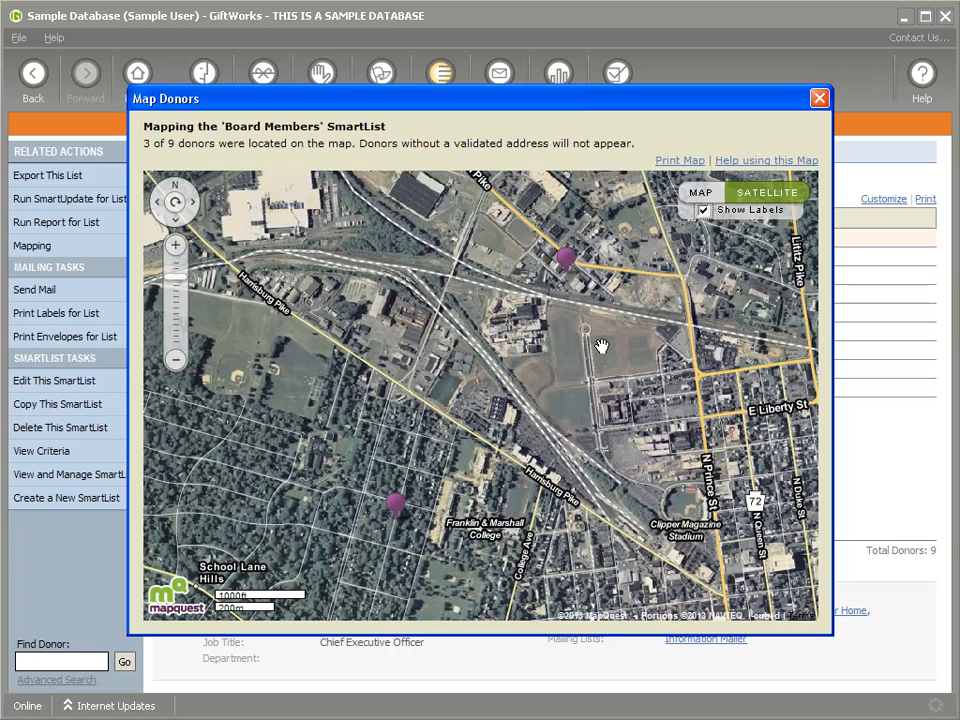
# Step: Zoom and pan around the pins, return to the street map, and close it
pyautogui.click(177, 250)
pyautogui.moveTo(484, 456); pyautogui.dragTo(522, 268)
pyautogui.moveTo(345, 443)
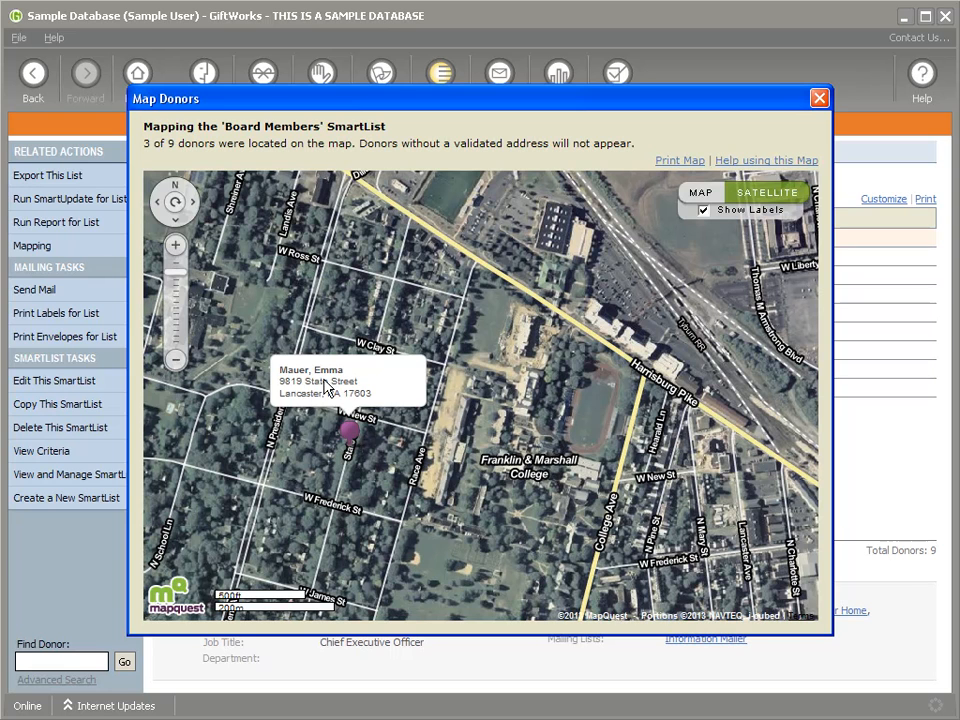
pyautogui.moveTo(608, 370); pyautogui.dragTo(545, 402)
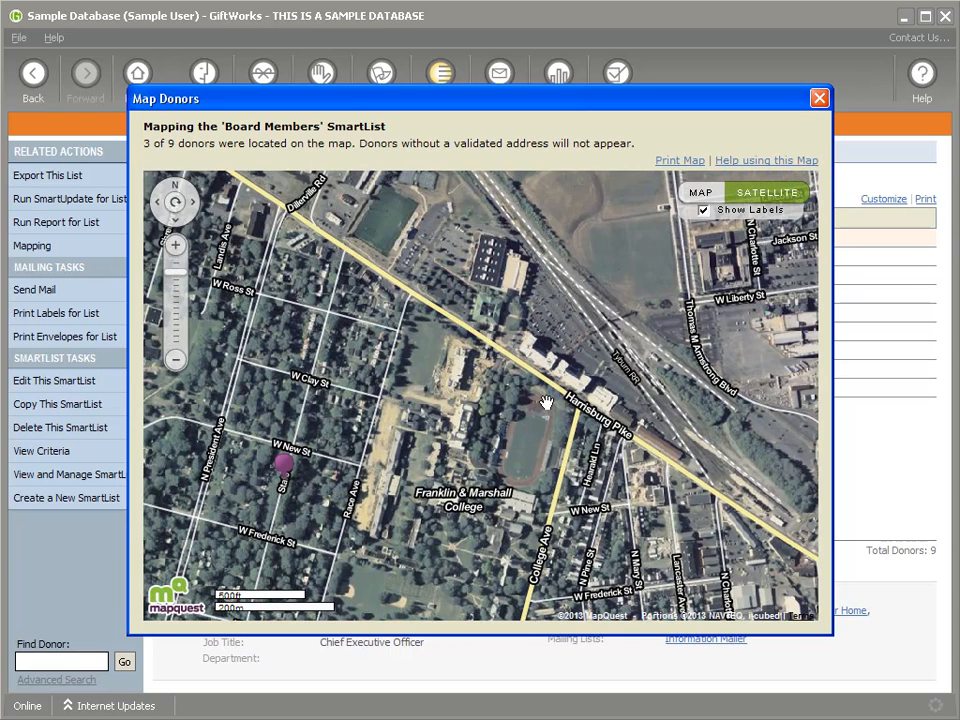
pyautogui.scroll(-1, 545, 402)
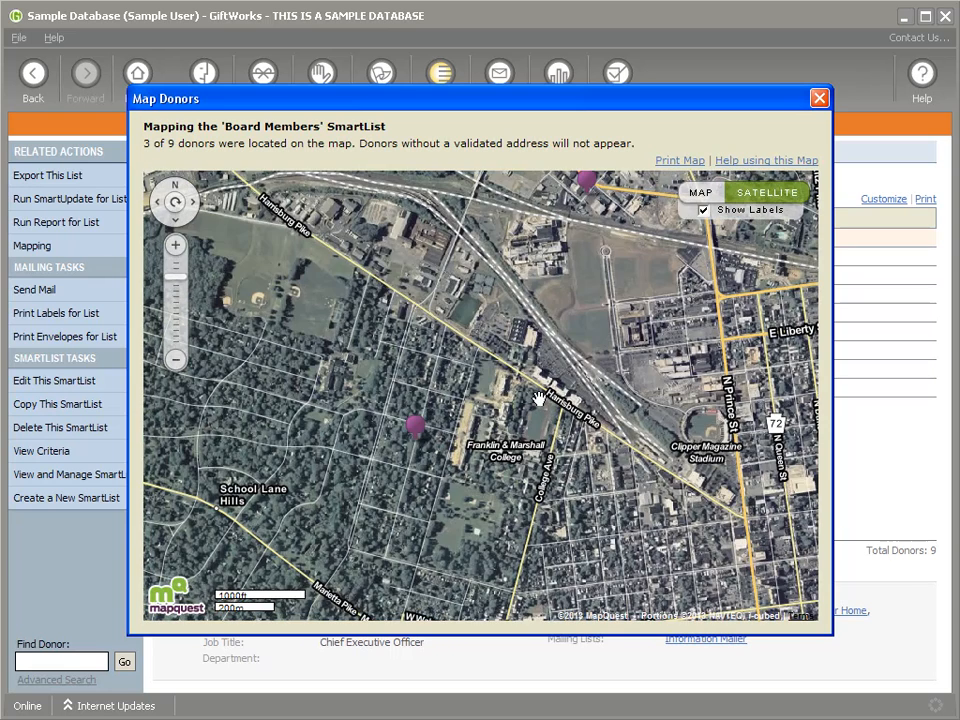
pyautogui.click(704, 193)
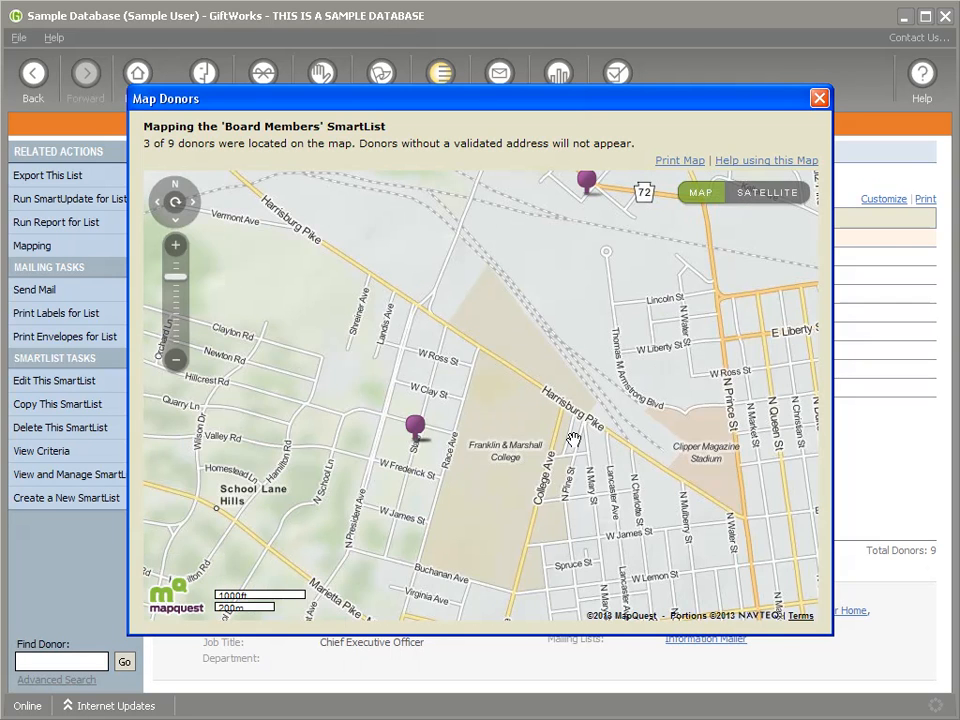
pyautogui.click(819, 98)
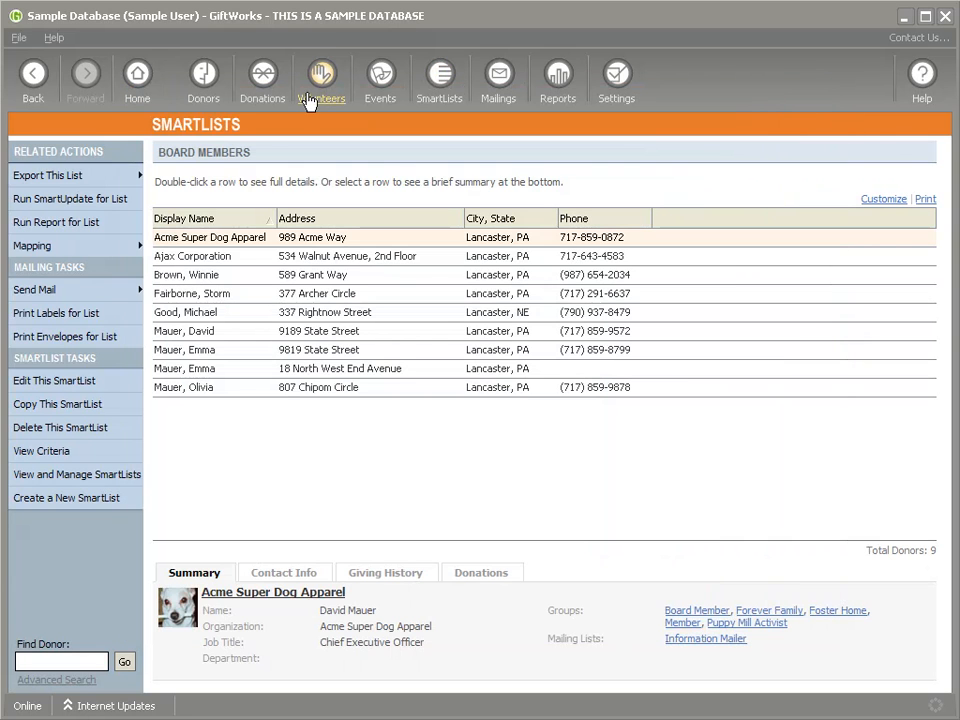
# Step: Add Campaign Thermometer 1 and 2 to the home page side column
pyautogui.click(137, 76)
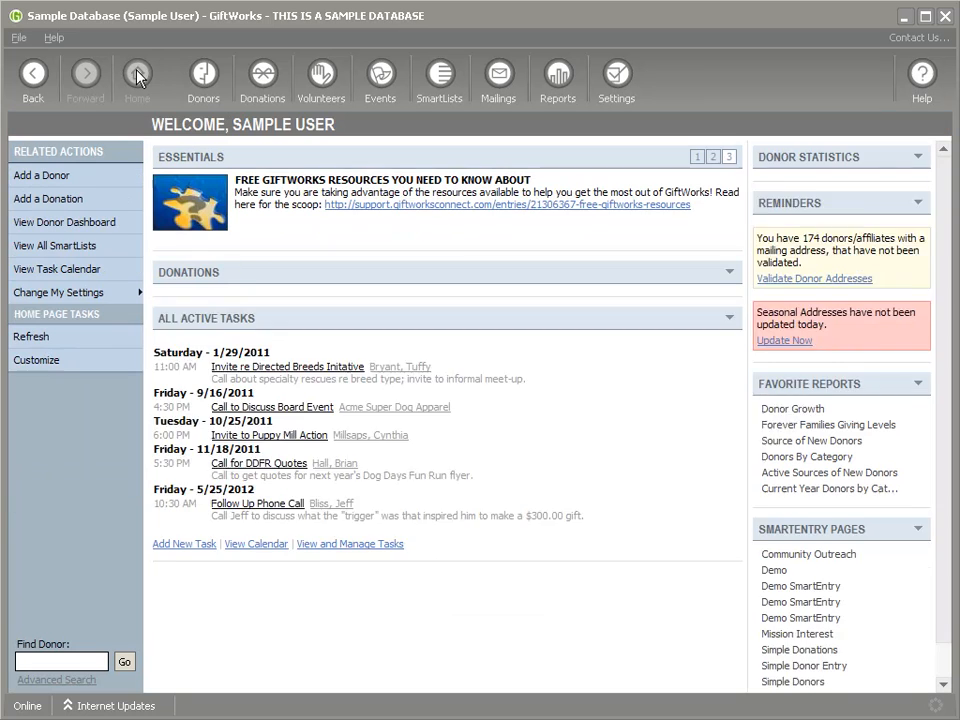
pyautogui.moveTo(463, 340)
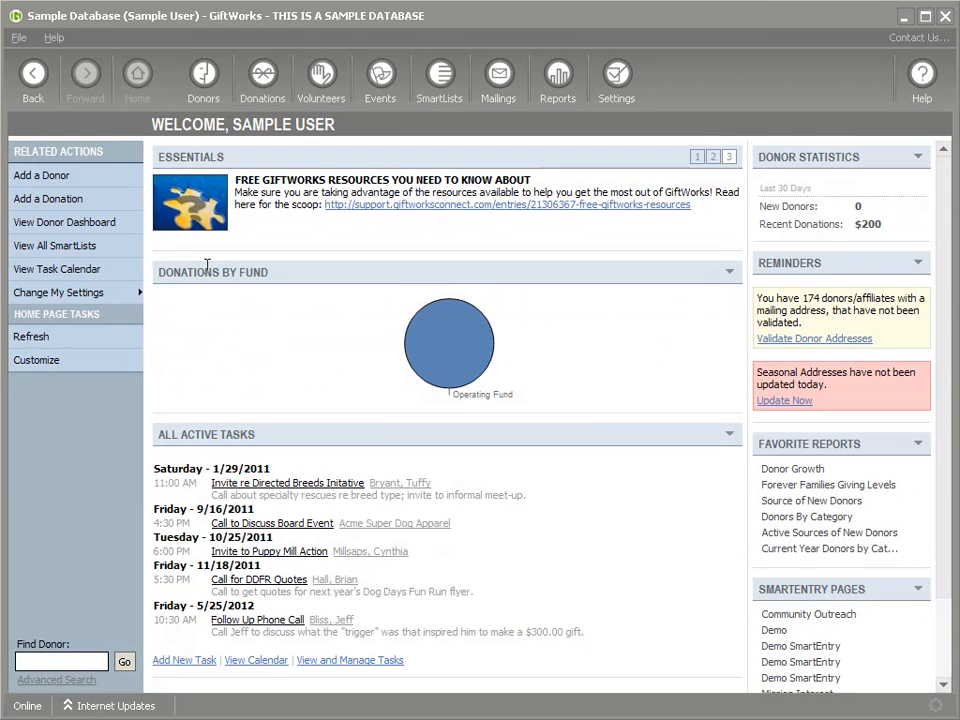
pyautogui.click(69, 360)
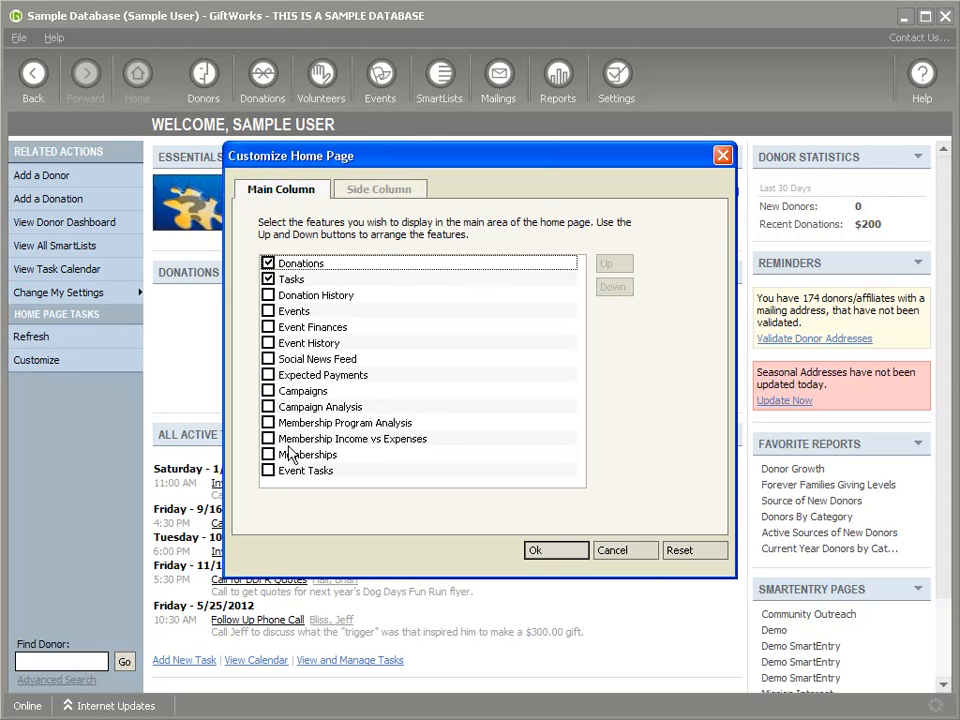
pyautogui.click(392, 188)
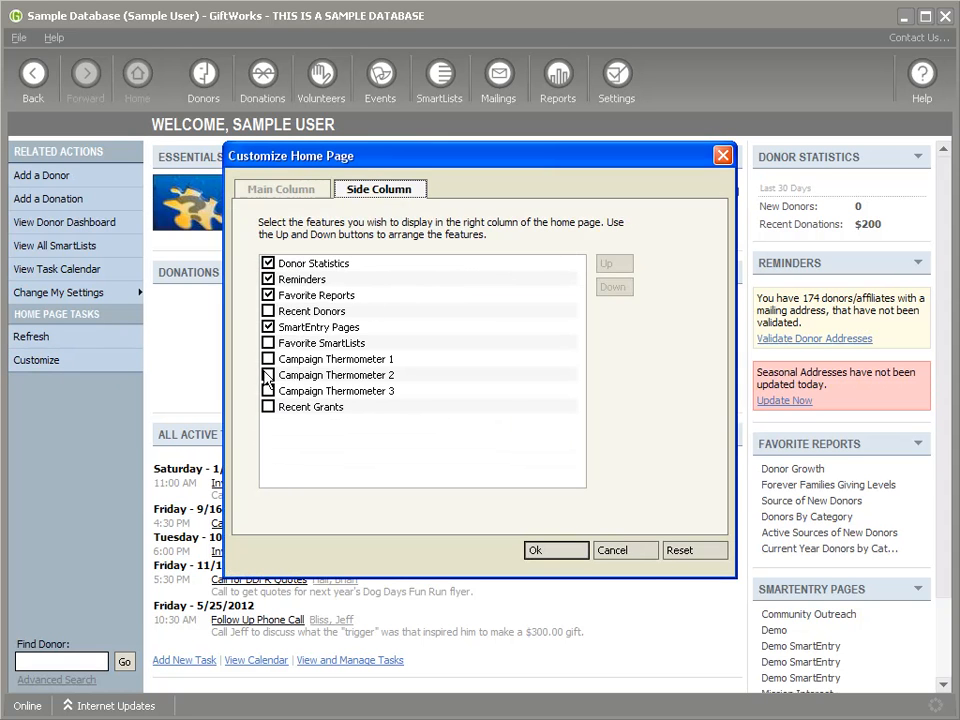
pyautogui.click(268, 359)
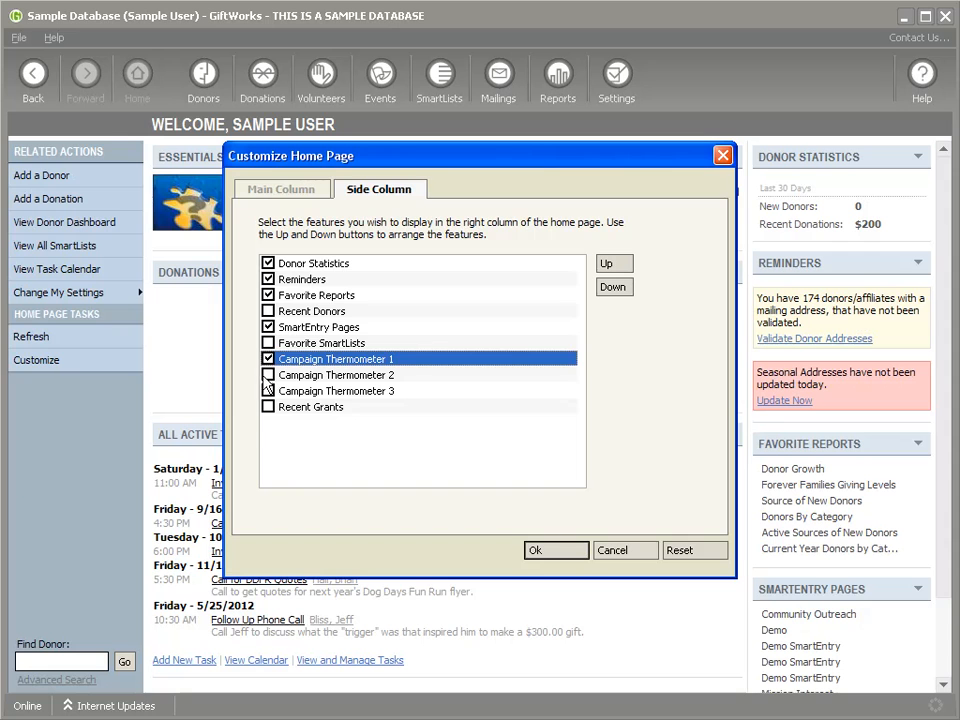
pyautogui.click(268, 376)
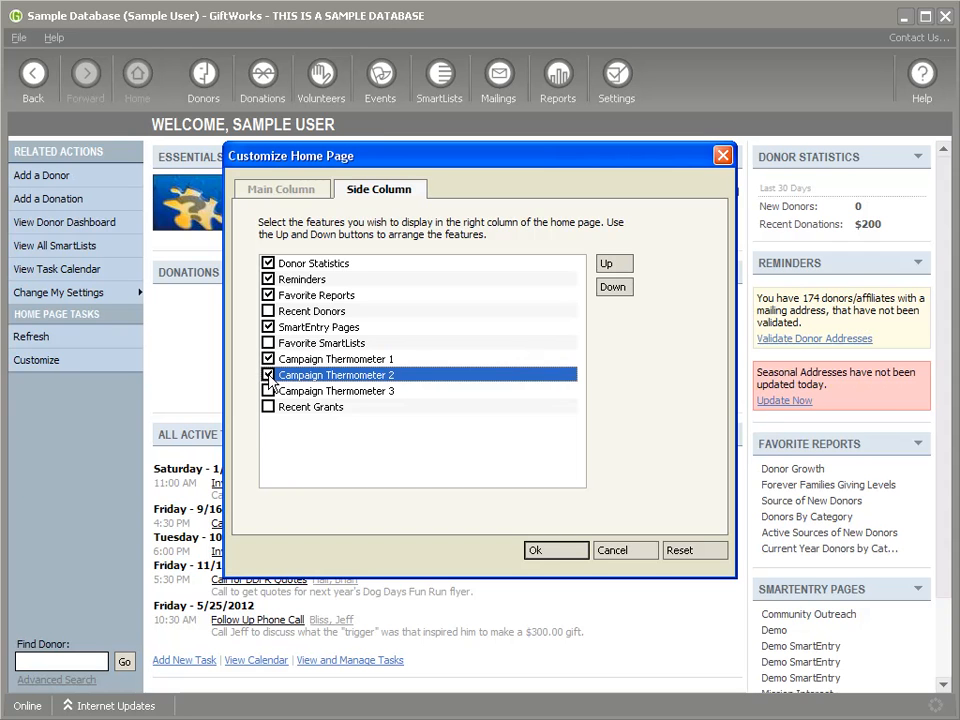
pyautogui.click(552, 551)
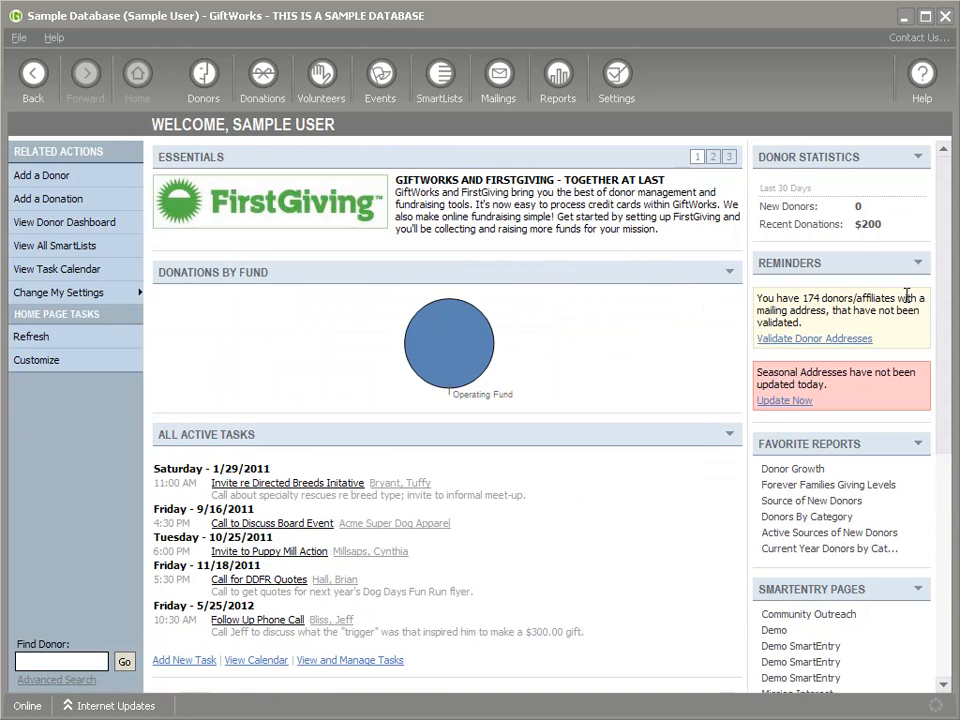
# Step: Move Campaign Thermometer 1 and 2 to the top two places of the side column
pyautogui.moveTo(941, 377)
pyautogui.mouseDown()
pyautogui.moveTo(939, 616)
pyautogui.moveTo(940, 355)
pyautogui.mouseUp()
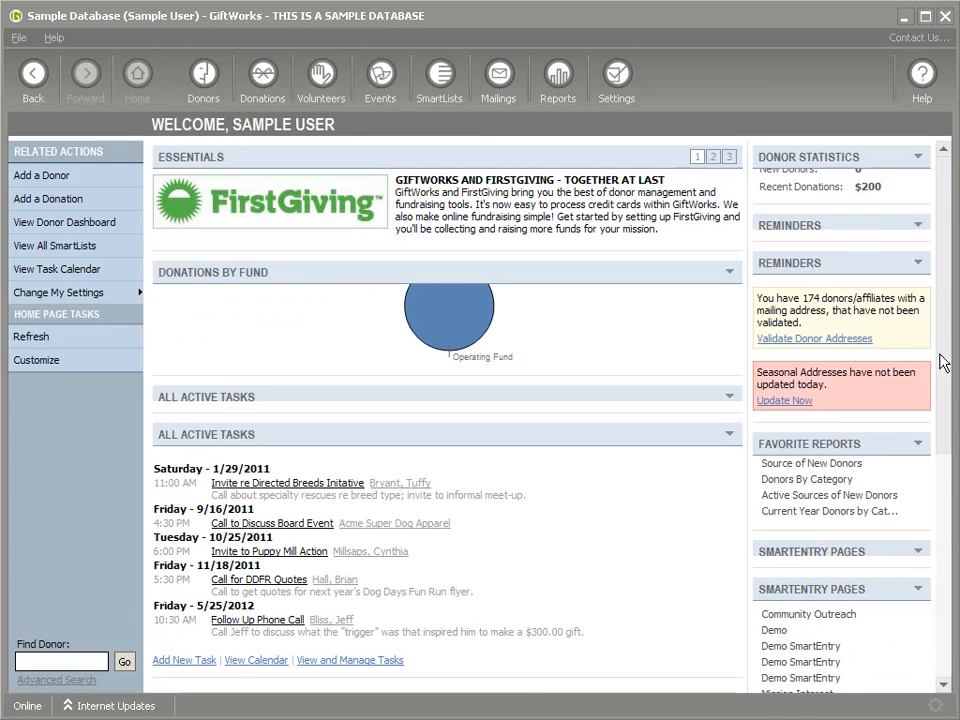
pyautogui.click(40, 362)
pyautogui.click(338, 359)
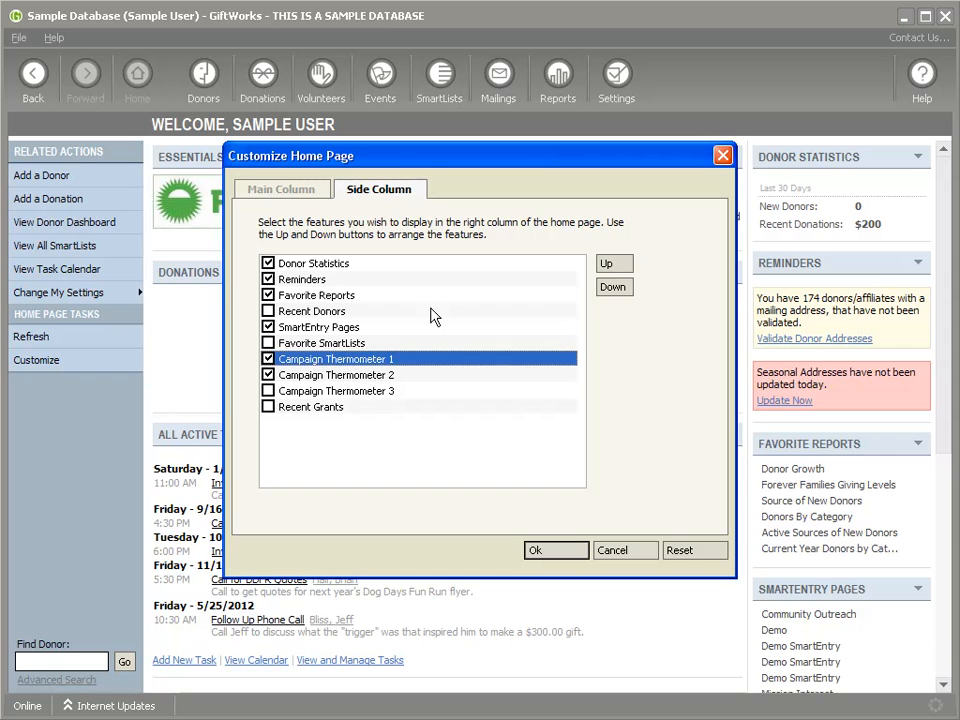
pyautogui.click(615, 265)
pyautogui.click(615, 265)
pyautogui.click(615, 265)
pyautogui.click(615, 265)
pyautogui.click(615, 265)
pyautogui.click(615, 265)
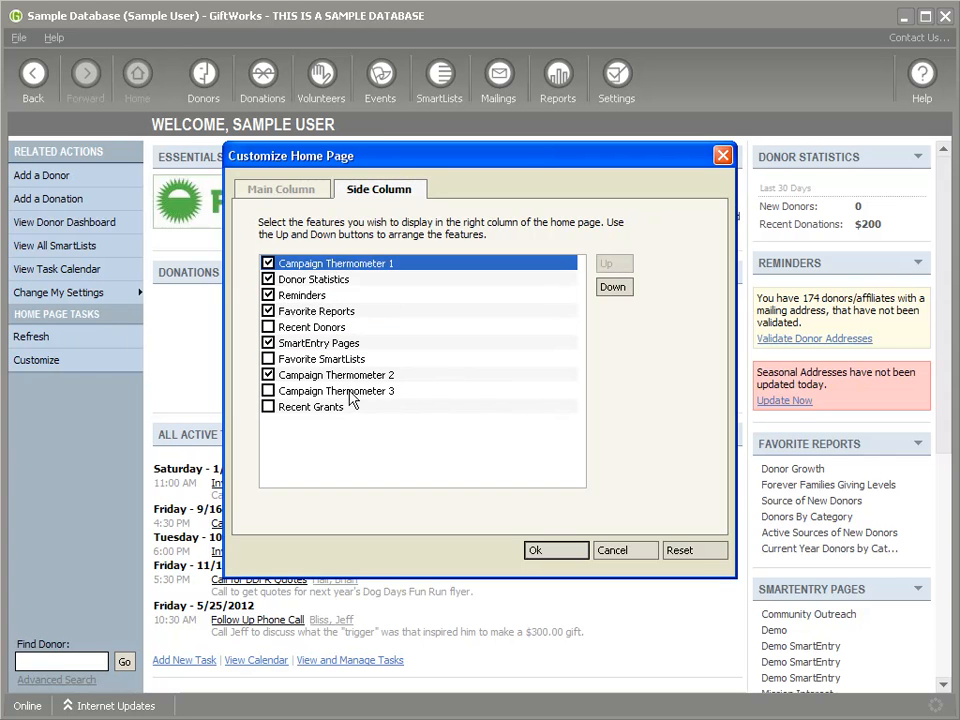
pyautogui.click(365, 391)
pyautogui.click(386, 375)
pyautogui.click(614, 265)
pyautogui.click(614, 265)
pyautogui.click(614, 265)
pyautogui.click(614, 265)
pyautogui.click(614, 265)
pyautogui.click(614, 265)
pyautogui.click(556, 550)
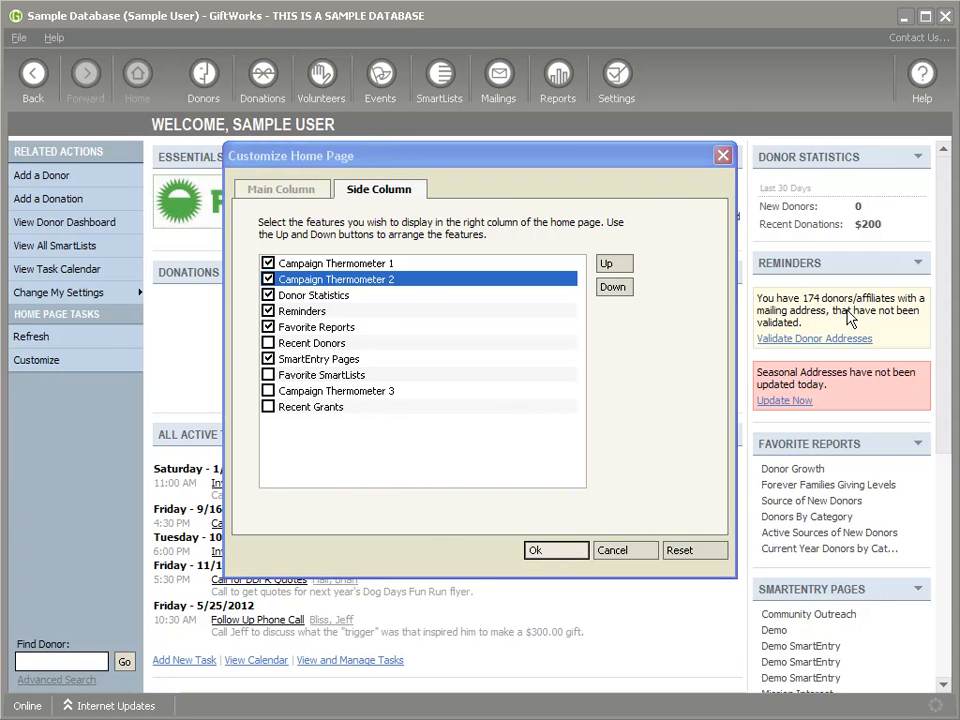
pyautogui.click(910, 259)
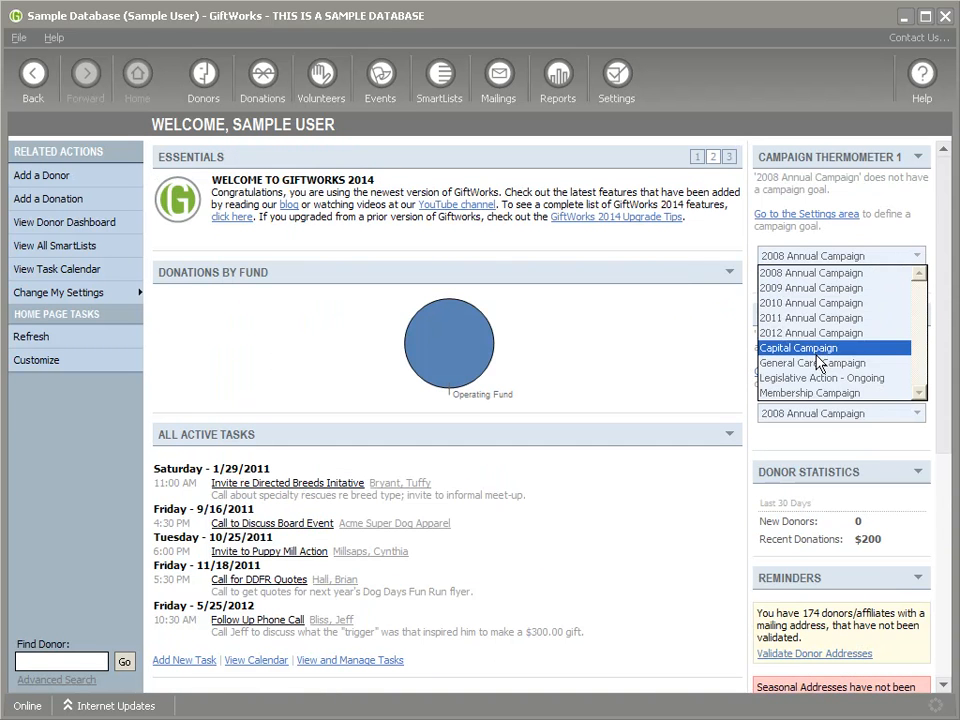
# Step: Set Campaign Thermometer 1 to track General Care Campaign
pyautogui.click(838, 347)
pyautogui.click(914, 257)
pyautogui.click(852, 366)
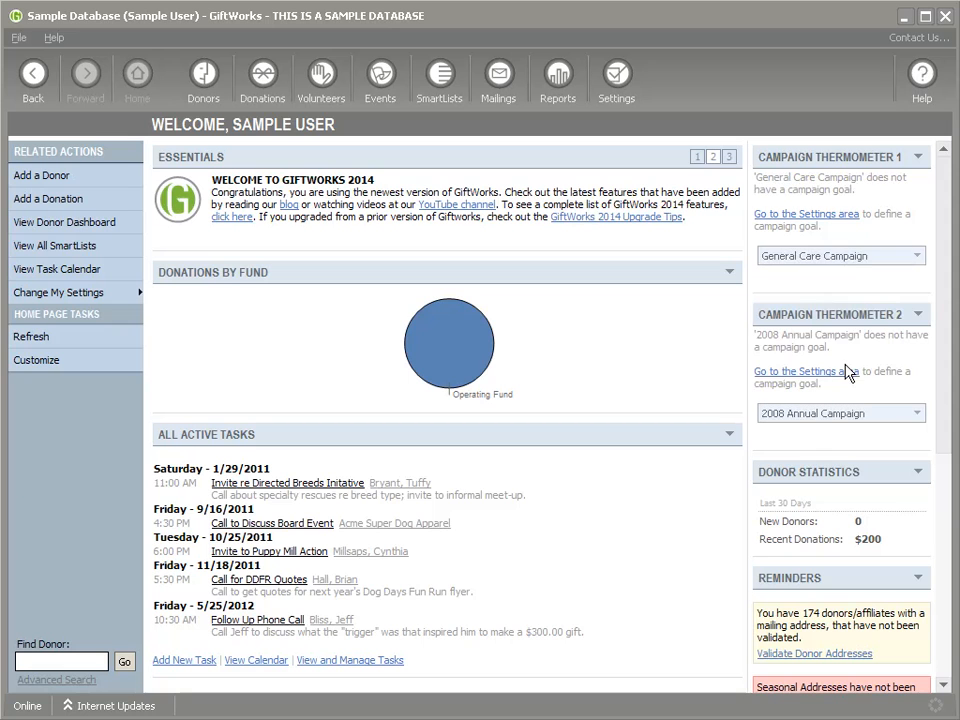
pyautogui.click(818, 215)
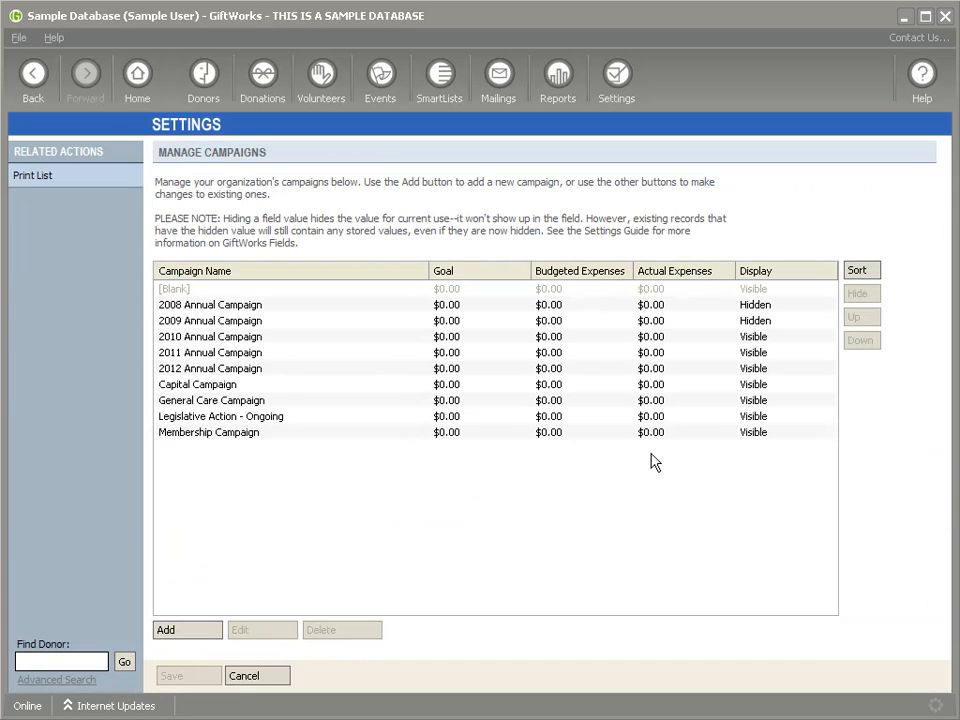
# Step: Give Capital Campaign a $10,000 campaign goal
pyautogui.doubleClick(195, 388)
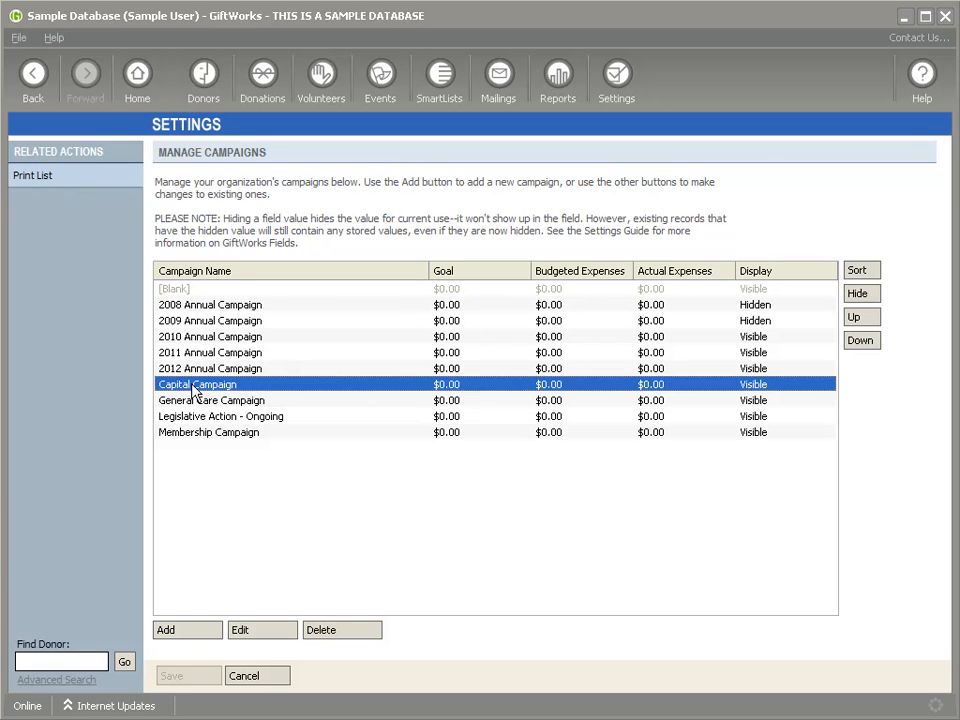
pyautogui.click(386, 327)
pyautogui.write('1000')
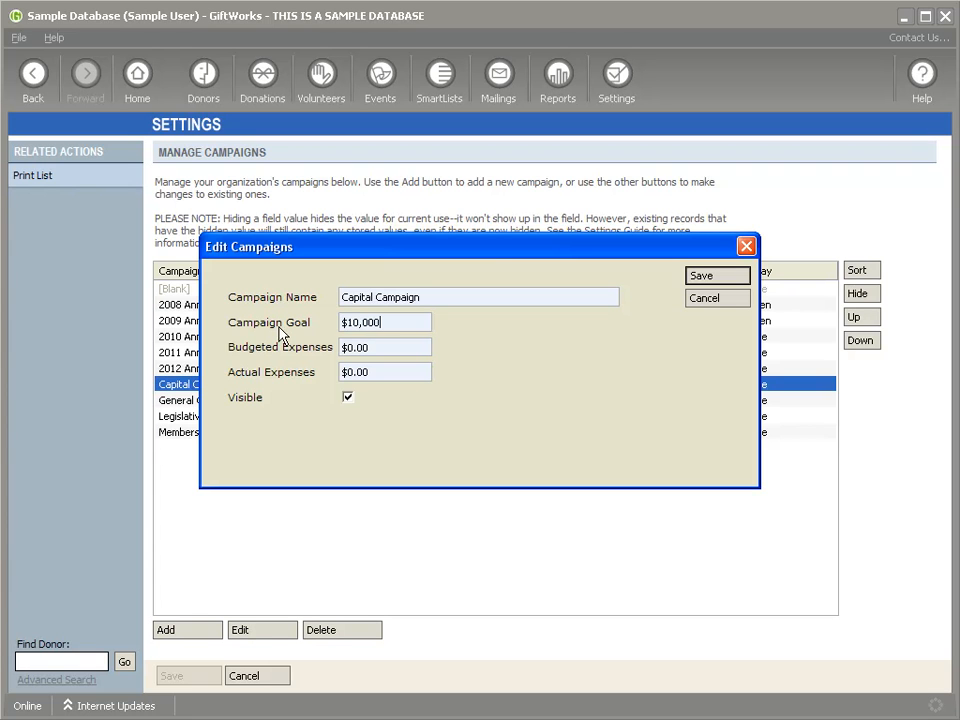
pyautogui.click(695, 275)
# Step: Give General Care Campaign a $20,000 goal and save the campaign changes
pyautogui.doubleClick(249, 401)
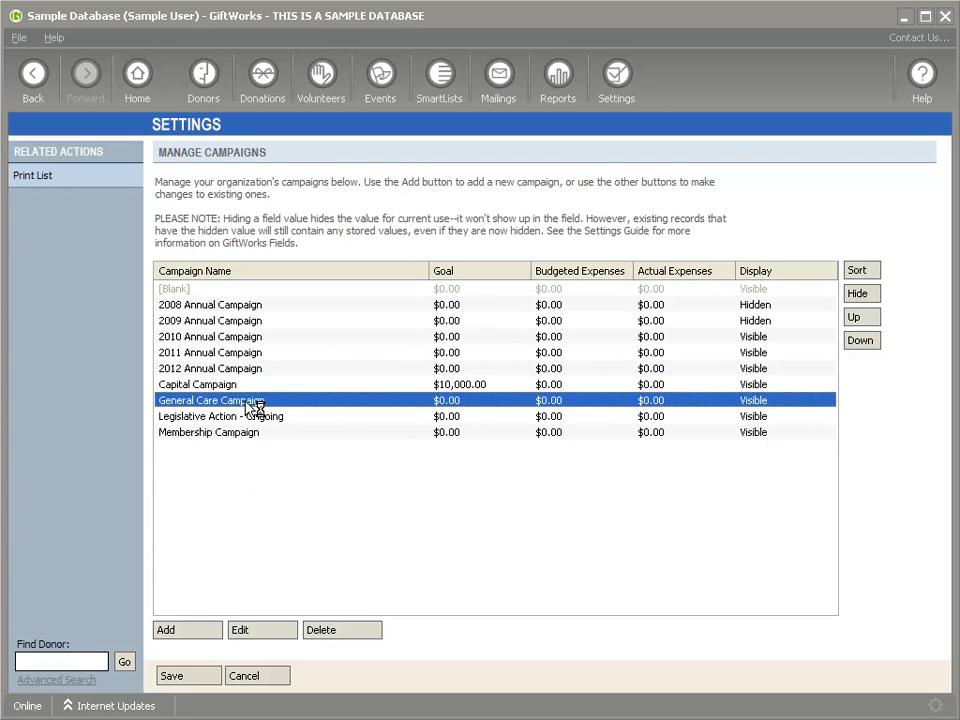
pyautogui.click(339, 326)
pyautogui.write('$1')
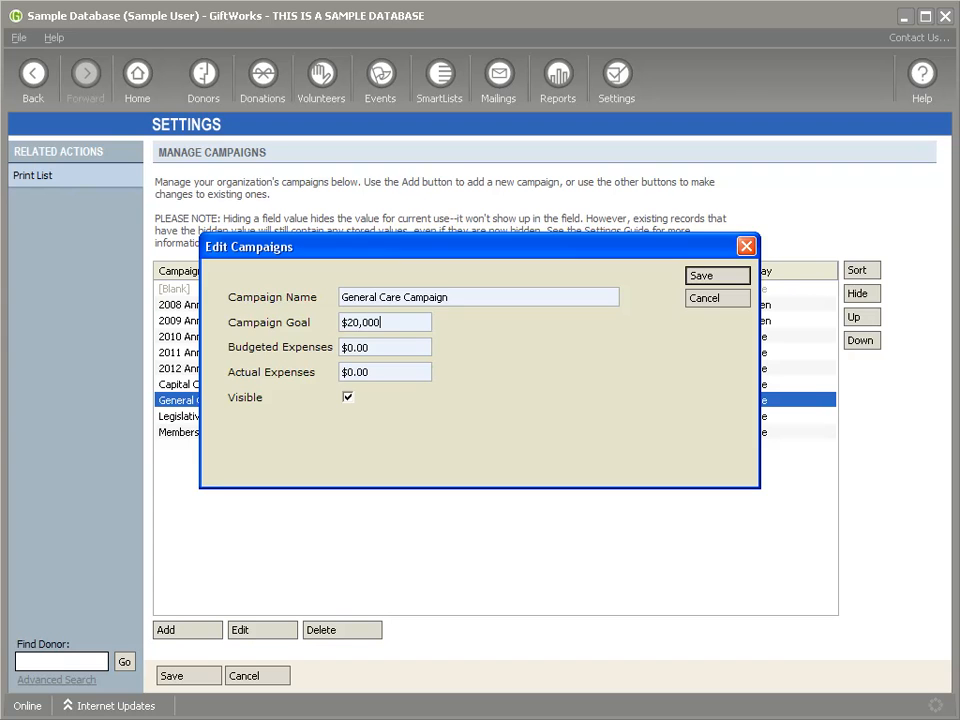
pyautogui.press('Return')
pyautogui.click(189, 677)
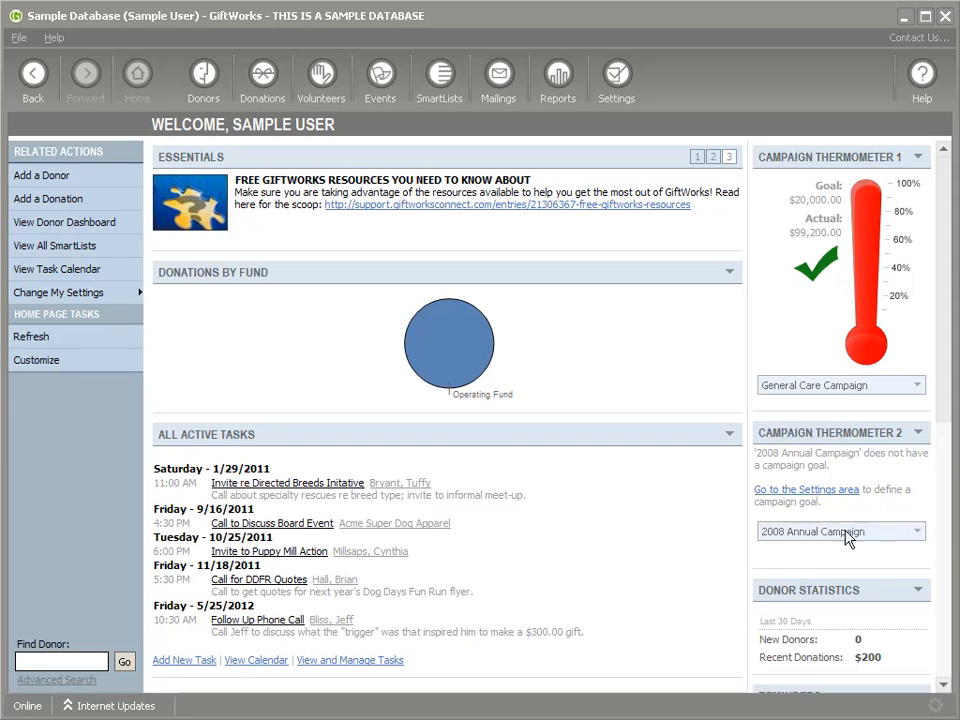
# Step: Set Campaign Thermometer 2 to track Capital Campaign
pyautogui.click(903, 538)
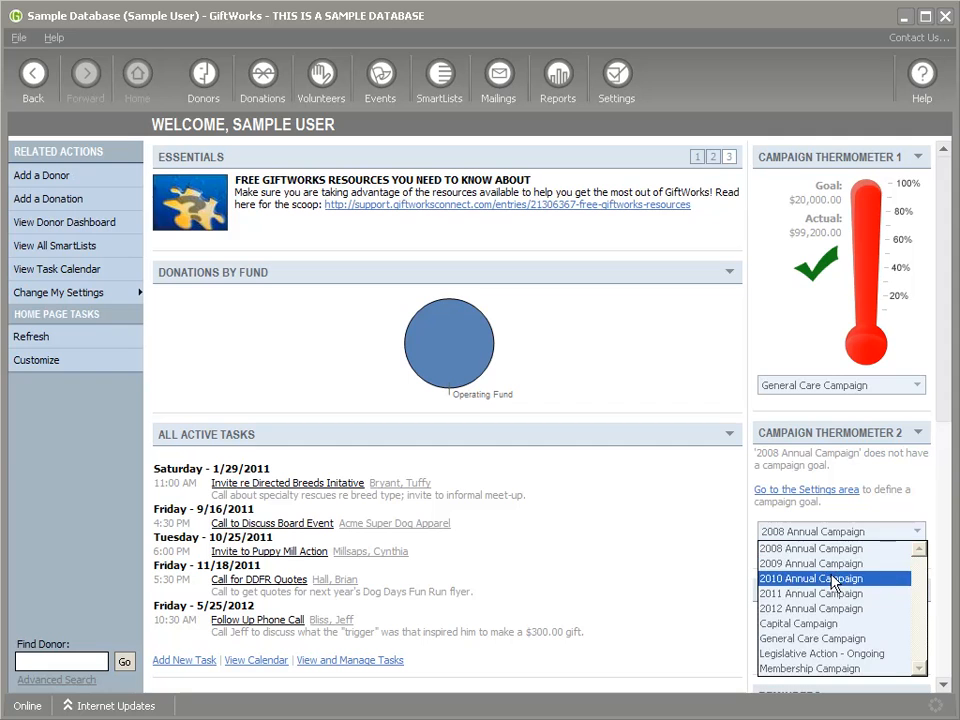
pyautogui.click(817, 625)
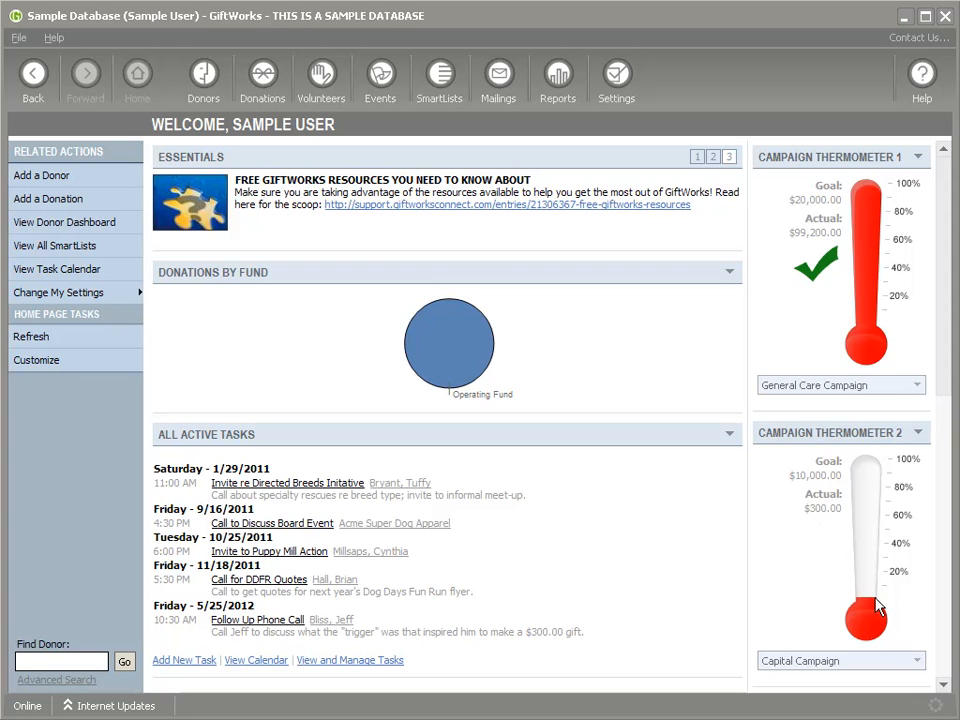
pyautogui.scroll(-2, 940, 372)
pyautogui.scroll(2, 945, 378)
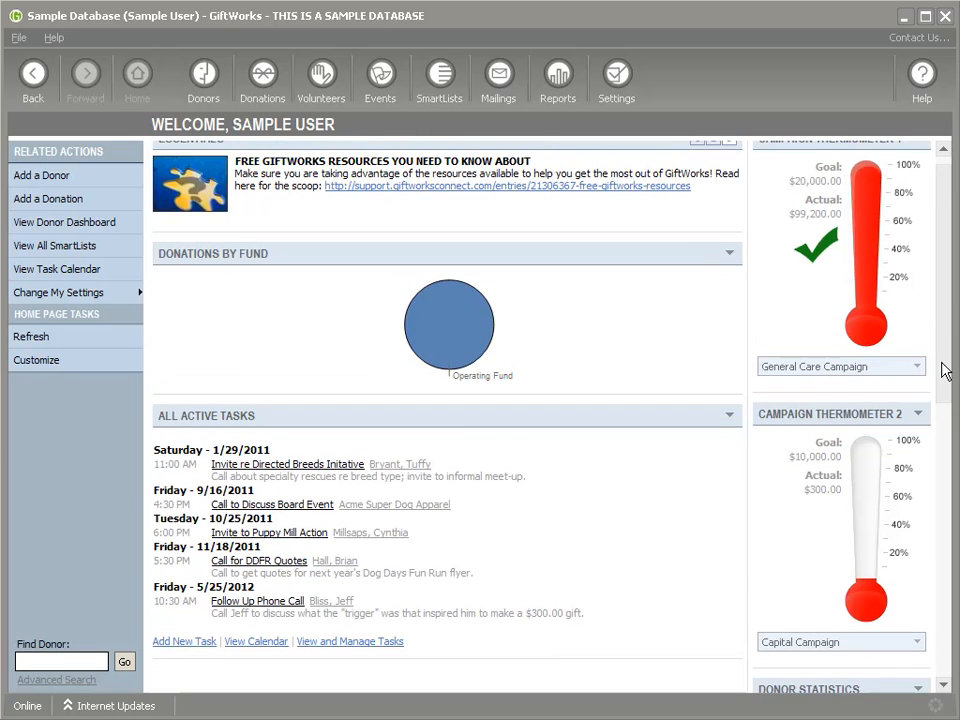
pyautogui.scroll(1, 945, 350)
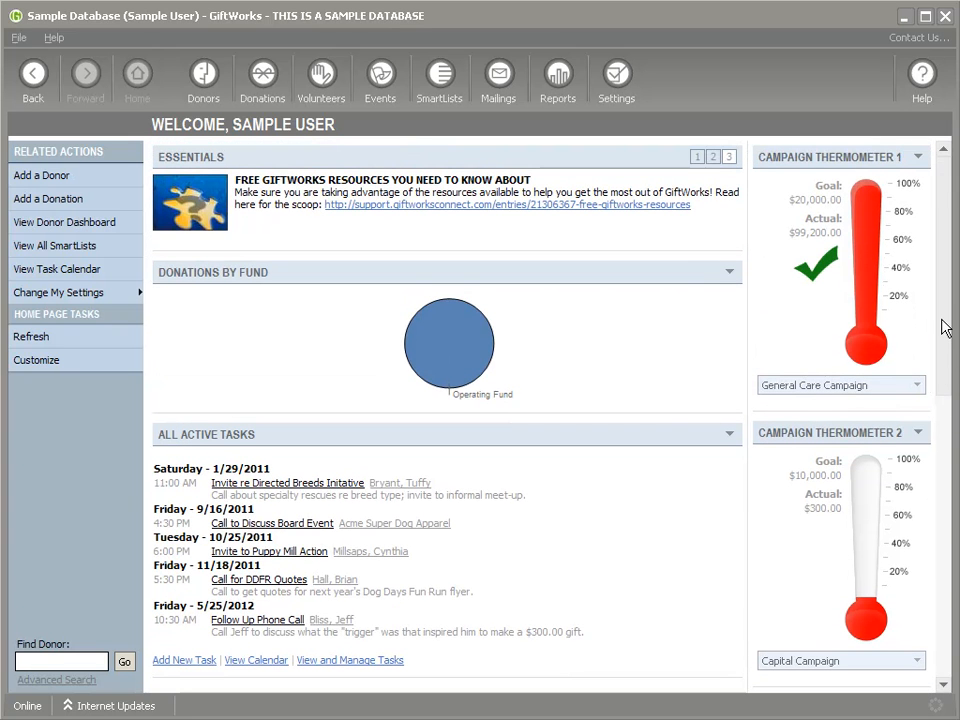
# Step: Change Campaign Thermometer 2's display color to Green
pyautogui.click(918, 434)
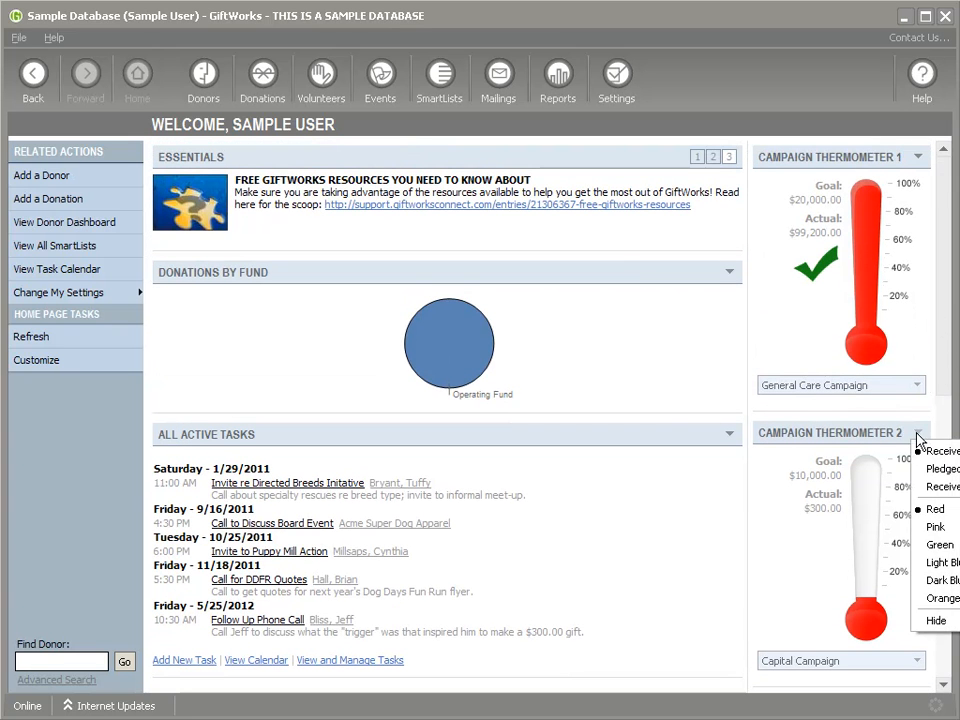
pyautogui.click(943, 543)
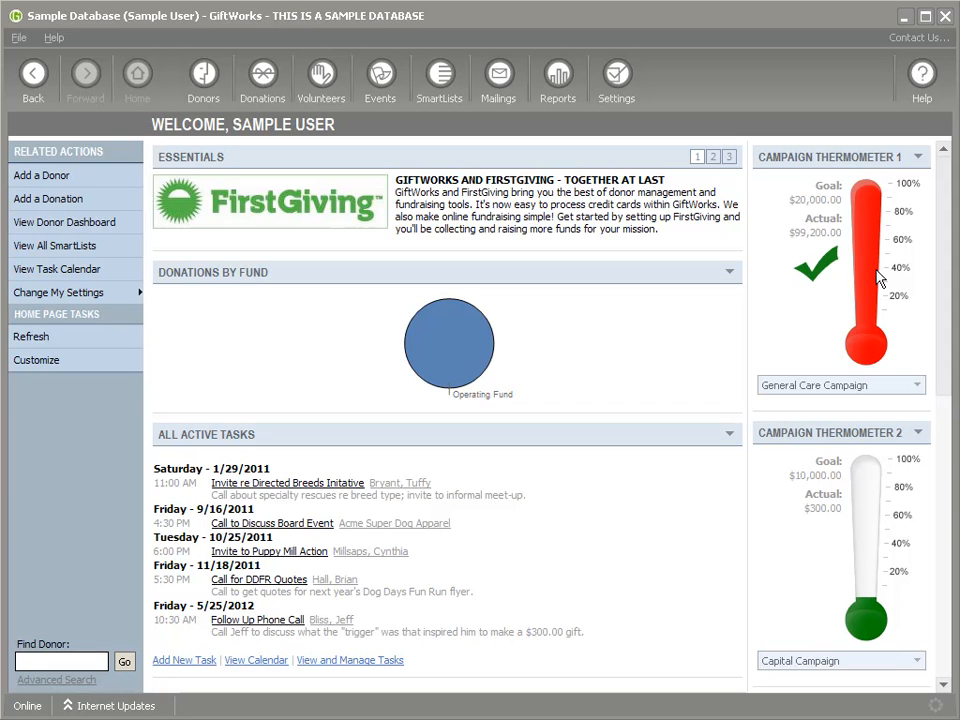
pyautogui.click(620, 77)
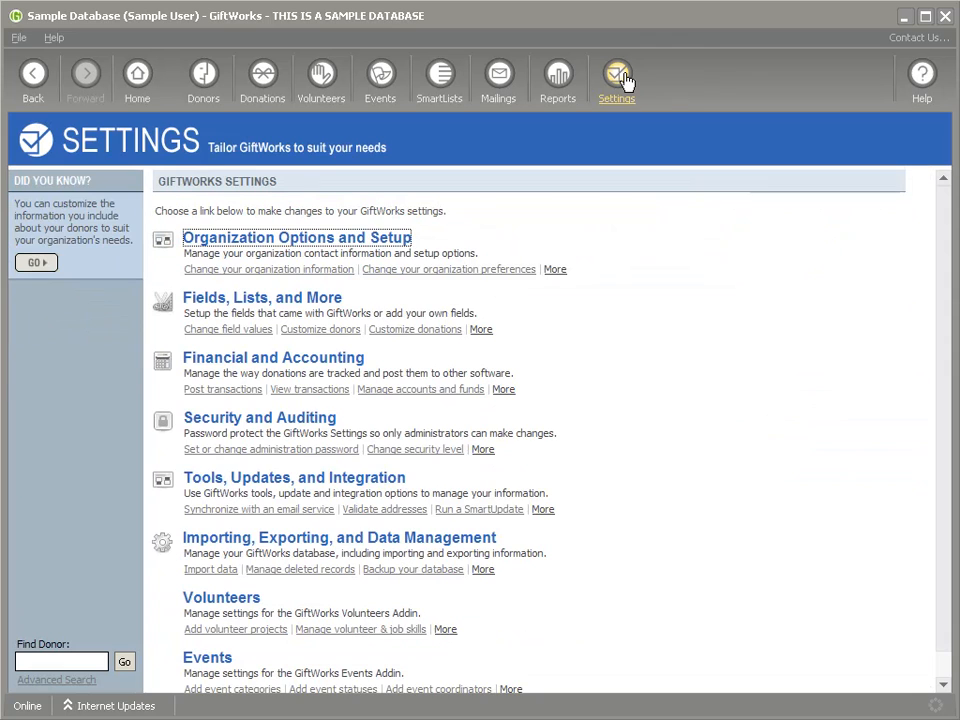
# Step: Review the organization preferences form under Organization Options and Setup
pyautogui.click(266, 243)
pyautogui.click(280, 259)
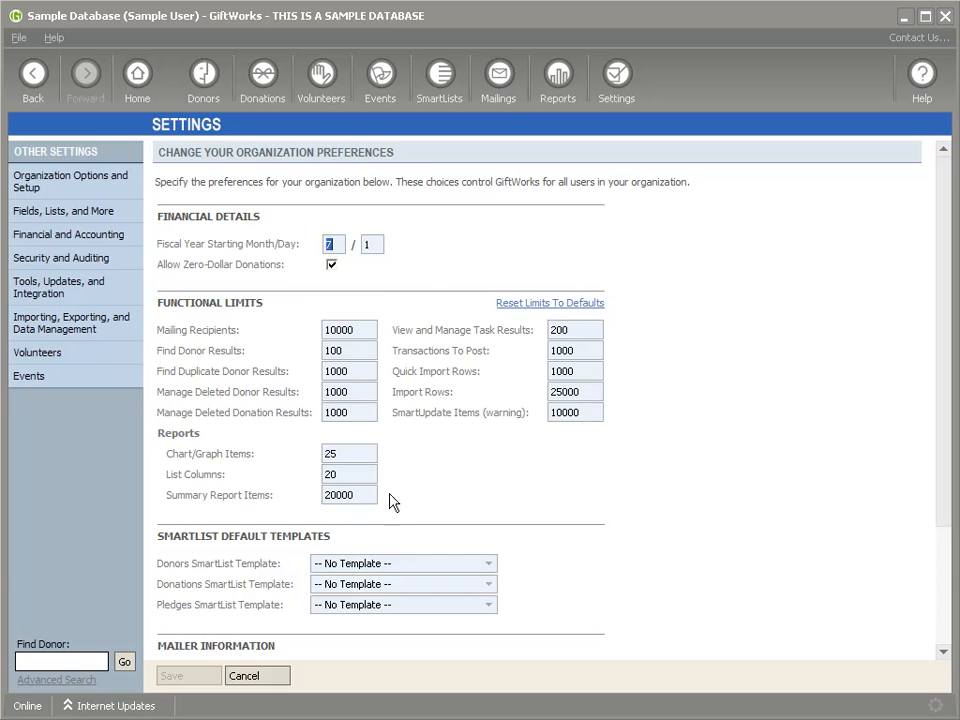
pyautogui.scroll(-3, 536, 503)
pyautogui.scroll(3, 591, 272)
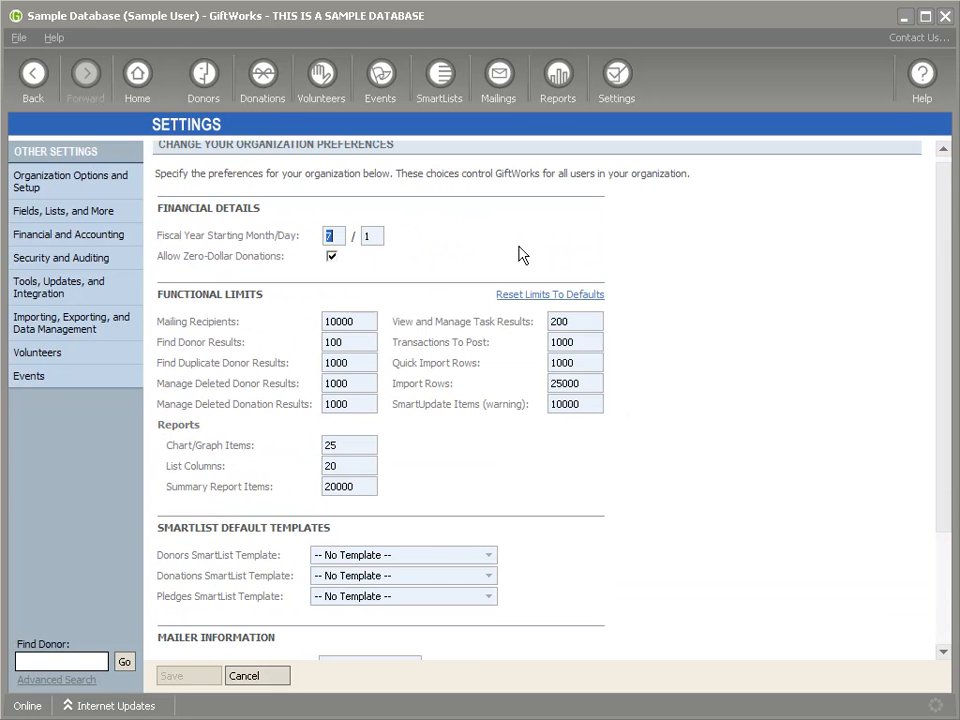
pyautogui.click(40, 72)
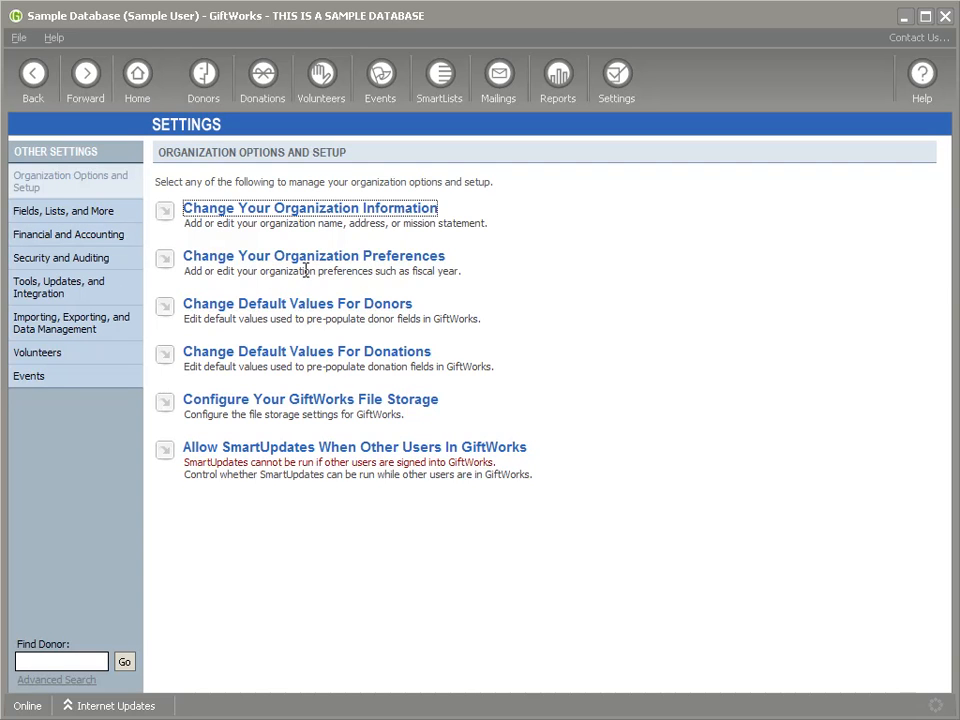
# Step: Open Change Default Values For Donors and look over its default settings
pyautogui.click(308, 313)
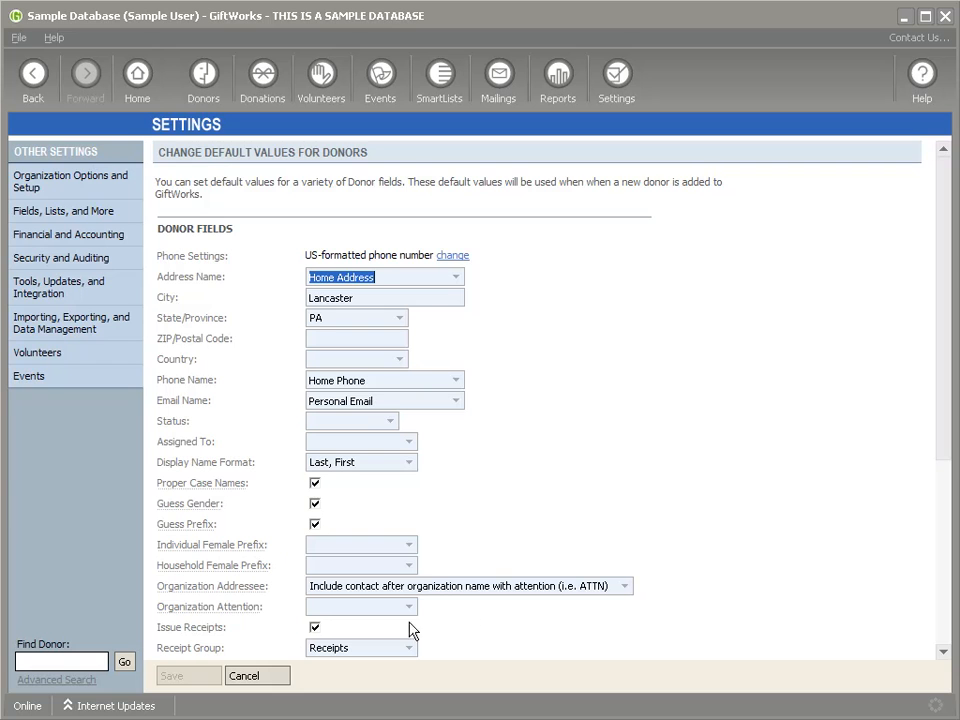
pyautogui.scroll(-3, 603, 437)
pyautogui.scroll(3, 600, 430)
pyautogui.click(207, 80)
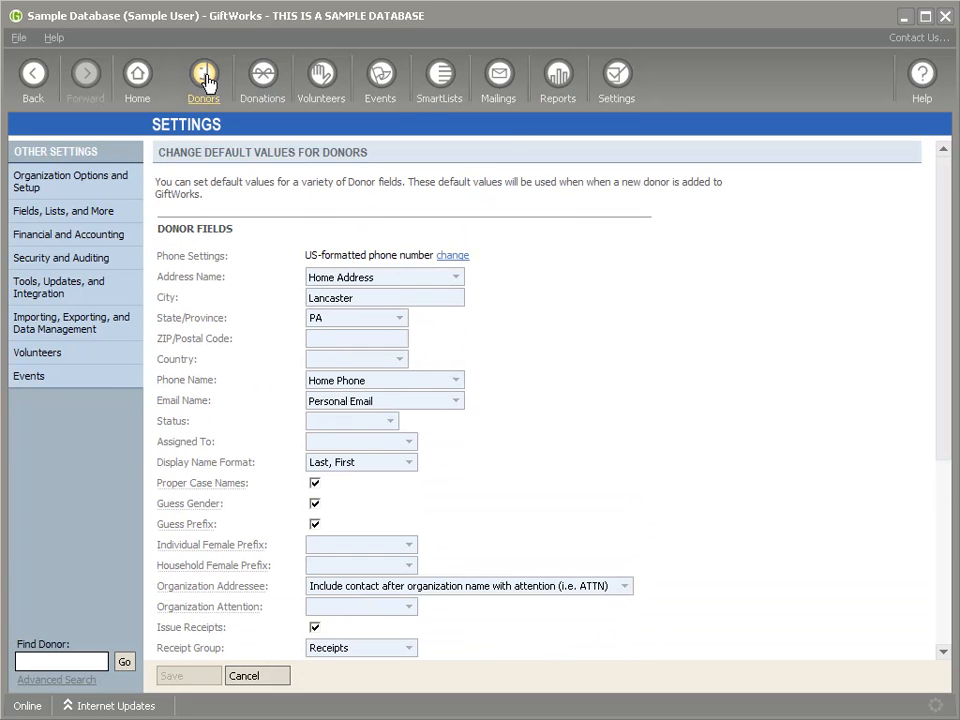